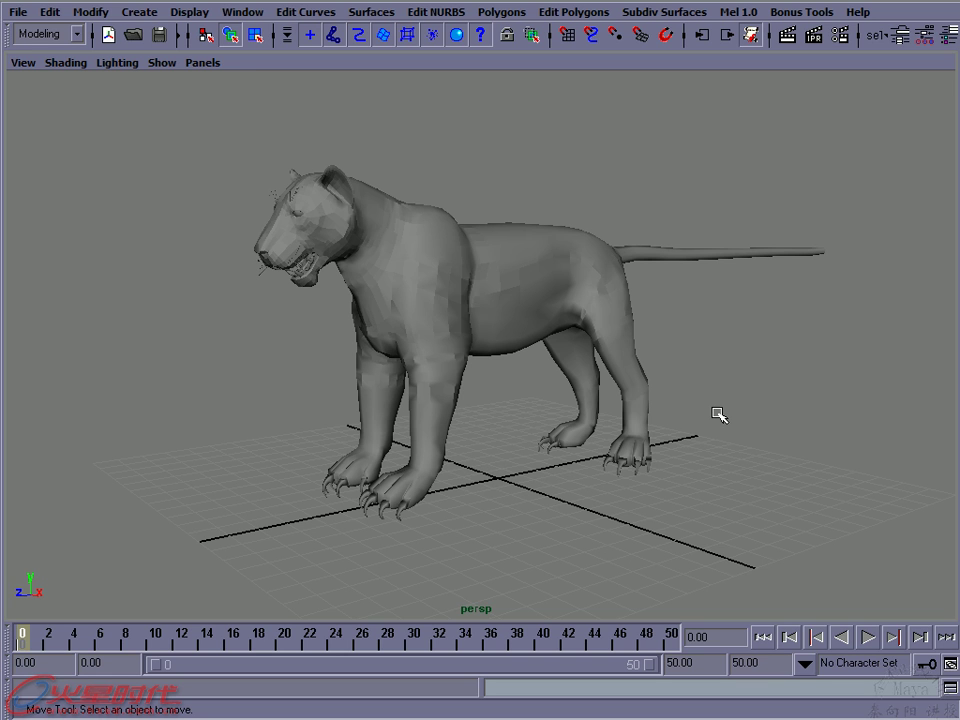
Create a polygon plane with Subdivisions Along Height set to 1 from the Plane option box
left_click(141, 13)
mouse_move(183, 55)
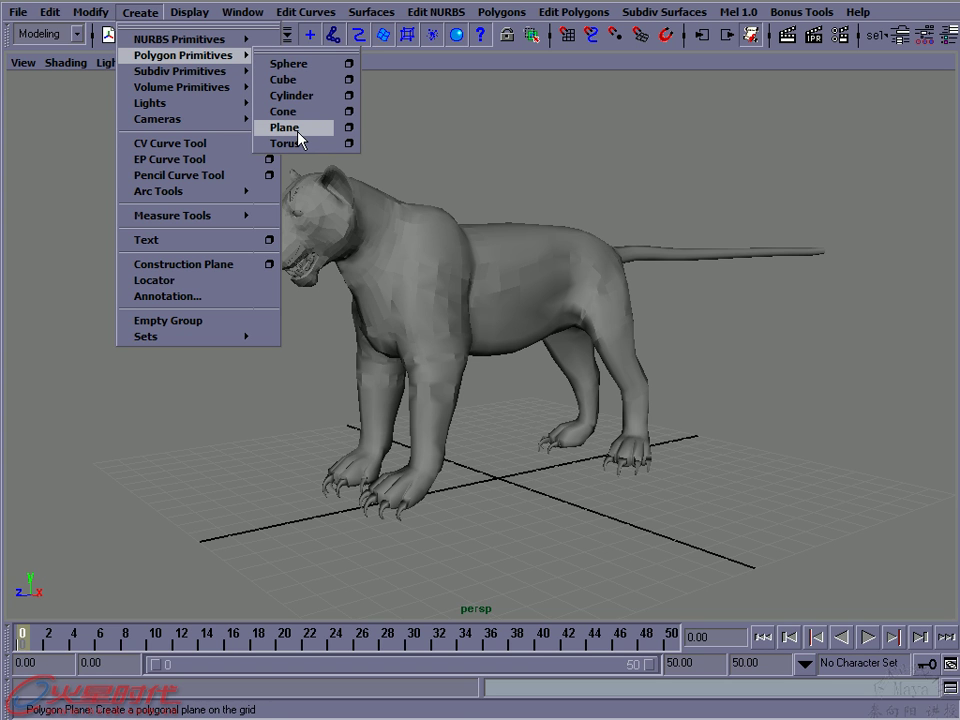
left_click(349, 127)
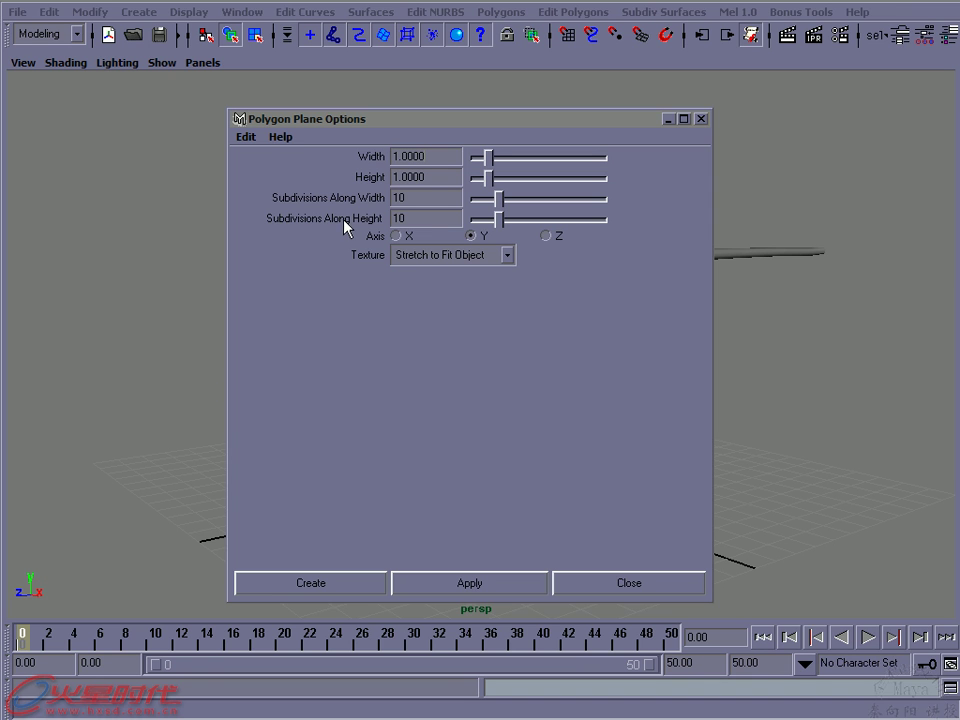
mouse_move(458, 225)
left_mouse_down("ctrl")
mouse_move(430, 225)
mouse_move(405, 197)
left_mouse_up("ctrl")
left_click(347, 592)
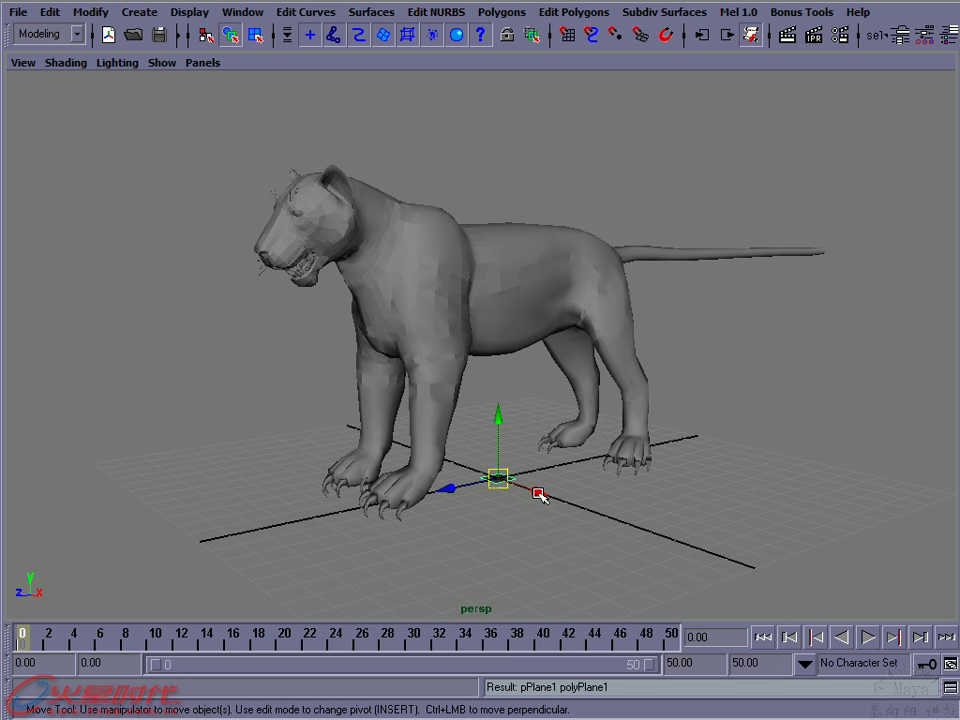
Shift the plane right along X and scale it up to 3.924
left_click_drag(540, 496, 643, 546)
key("r")
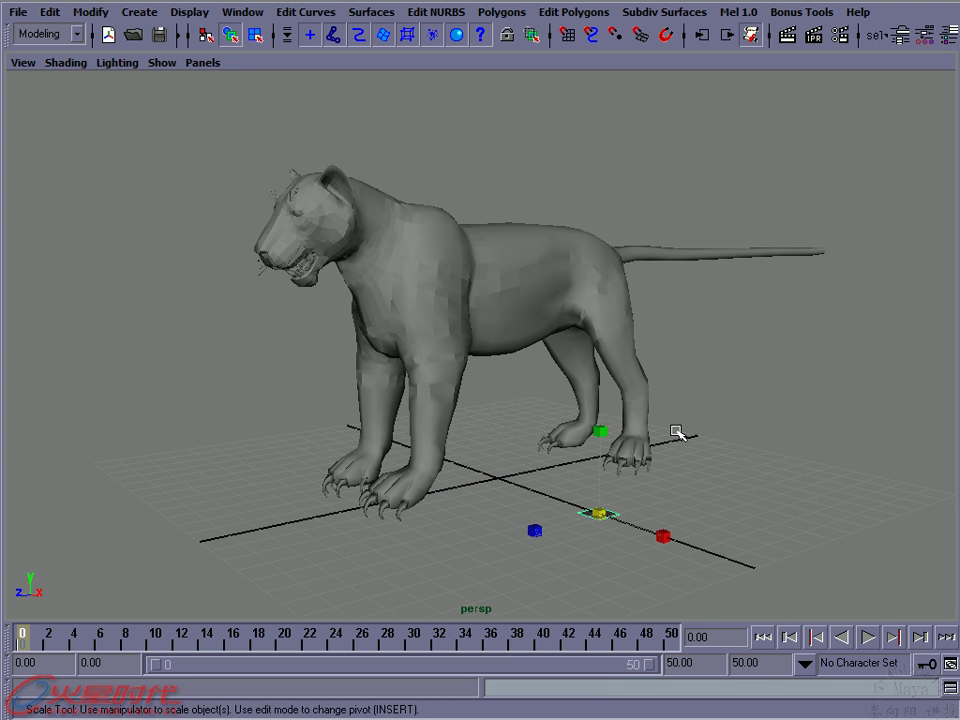
middle_click_drag(677, 431, 744, 458)
key("w")
left_click_drag(649, 534, 709, 559)
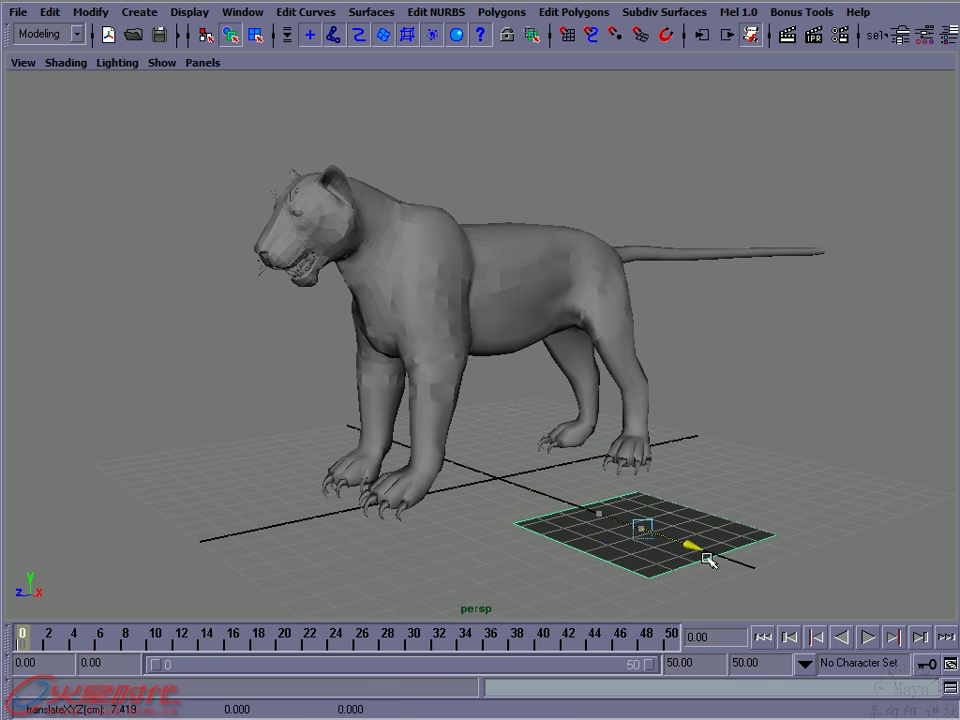
Rotate the plane 90° about X to stand upright and lift it above the grid
key("e")
left_click_drag(628, 456, 574, 574)
key("w")
left_click_drag(649, 496, 654, 369)
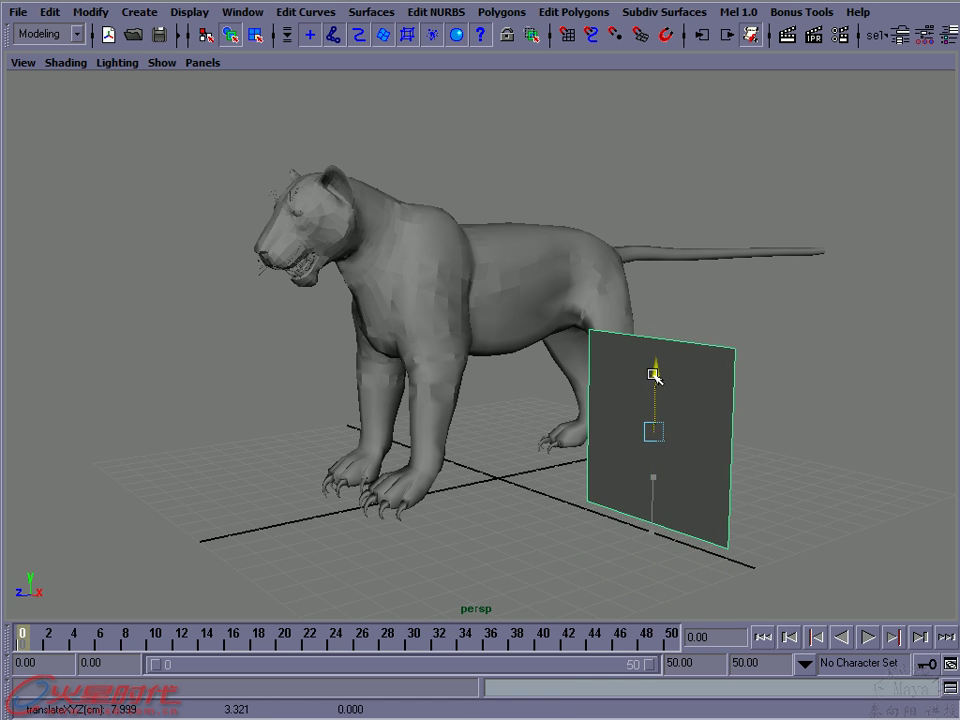
mouse_move(643, 425)
left_mouse_down("alt")
mouse_move(639, 407)
mouse_move(536, 399)
left_mouse_up("alt")
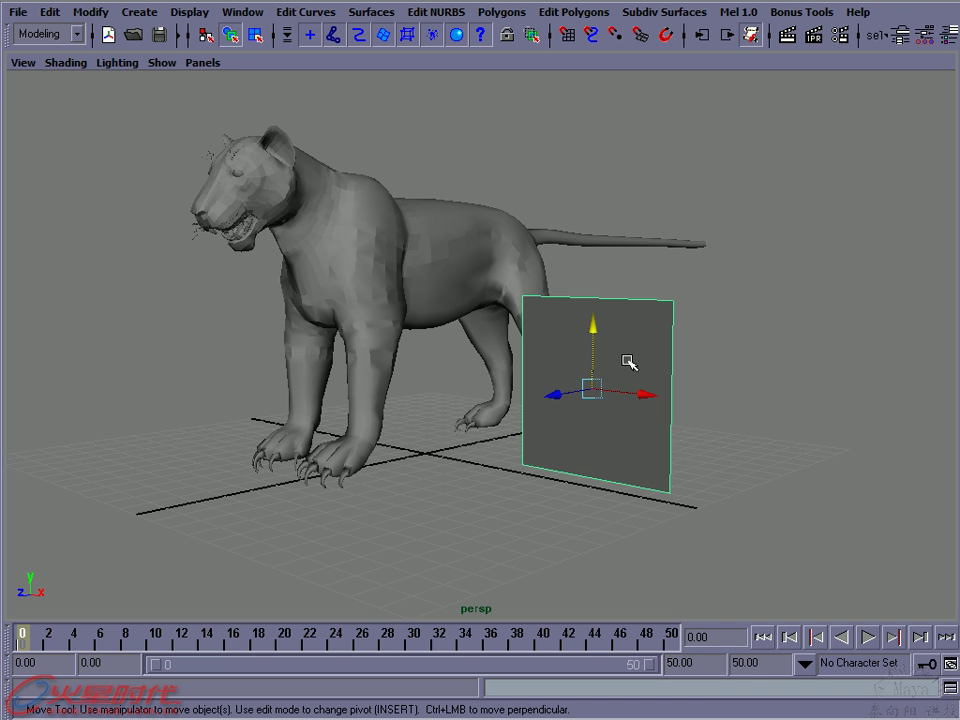
In Hypershade, assign the Mona Lisa lambert2 material to the upright plane
key("space")
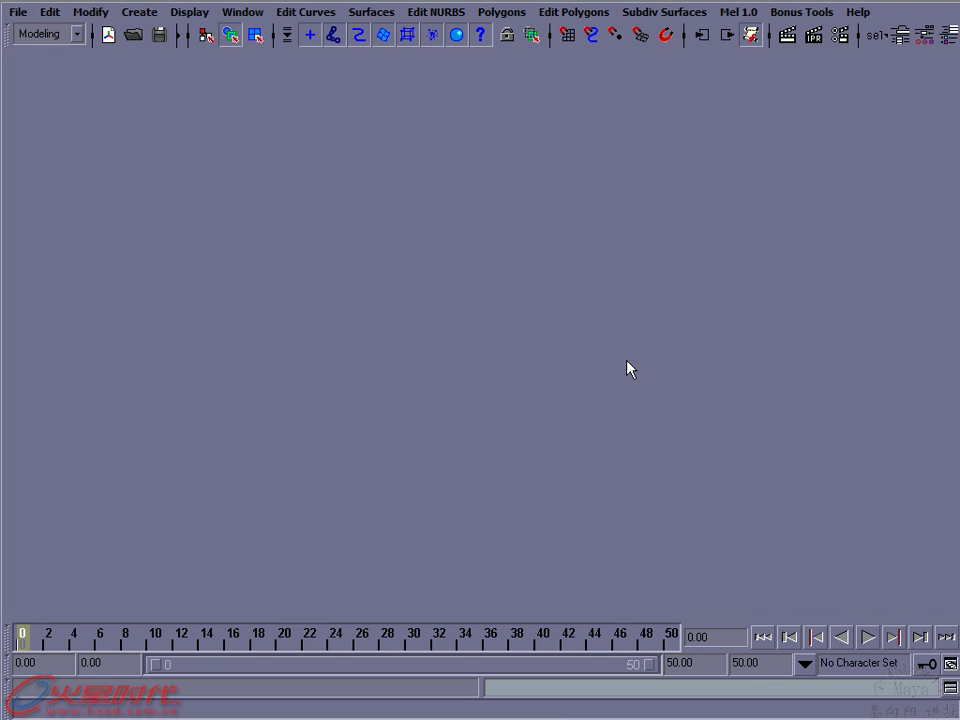
right_click_drag(367, 288, 240, 296, "alt")
middle_click_drag(240, 296, 214, 272, "alt")
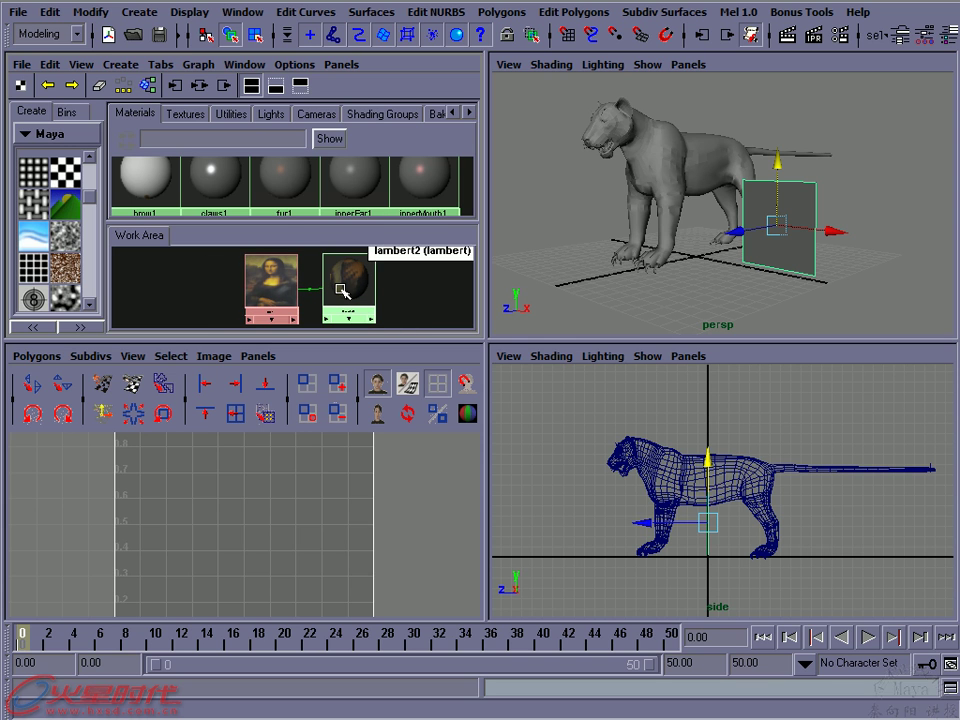
left_click(214, 289)
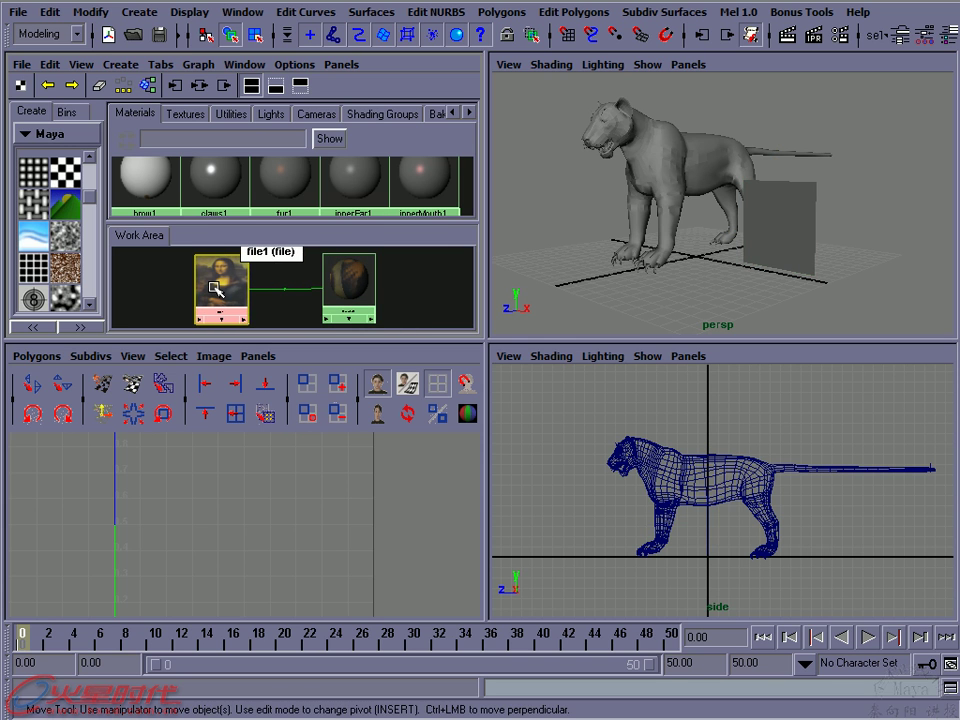
left_click(340, 284)
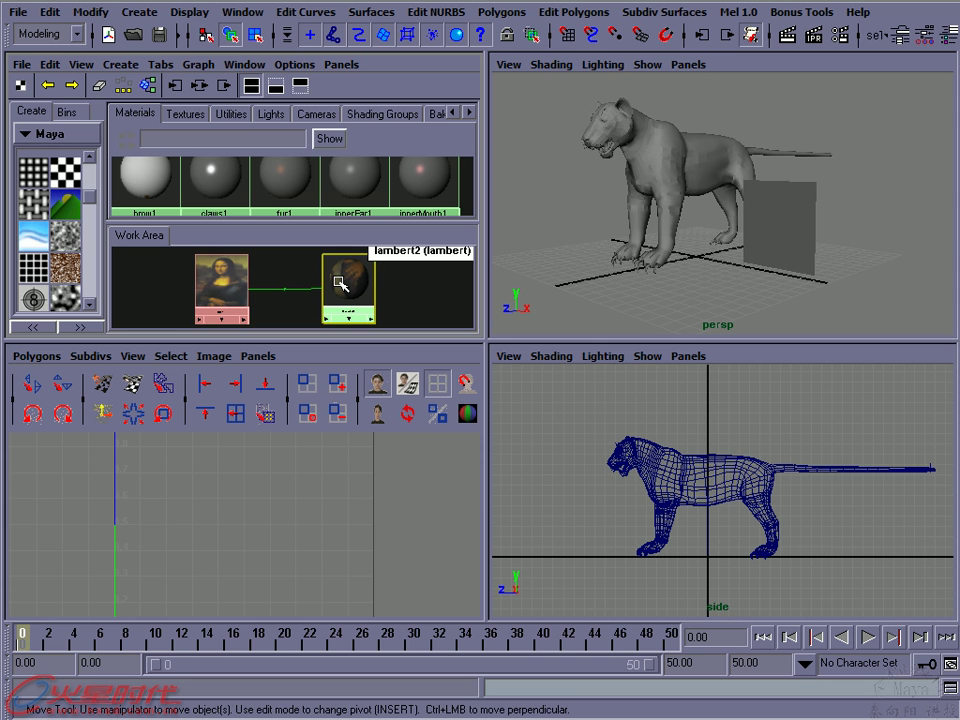
left_click(806, 242)
right_click_drag(352, 283, 330, 246)
Maximise the perspective view and turn on textured display with 6
key("space")
key("e")
key("w")
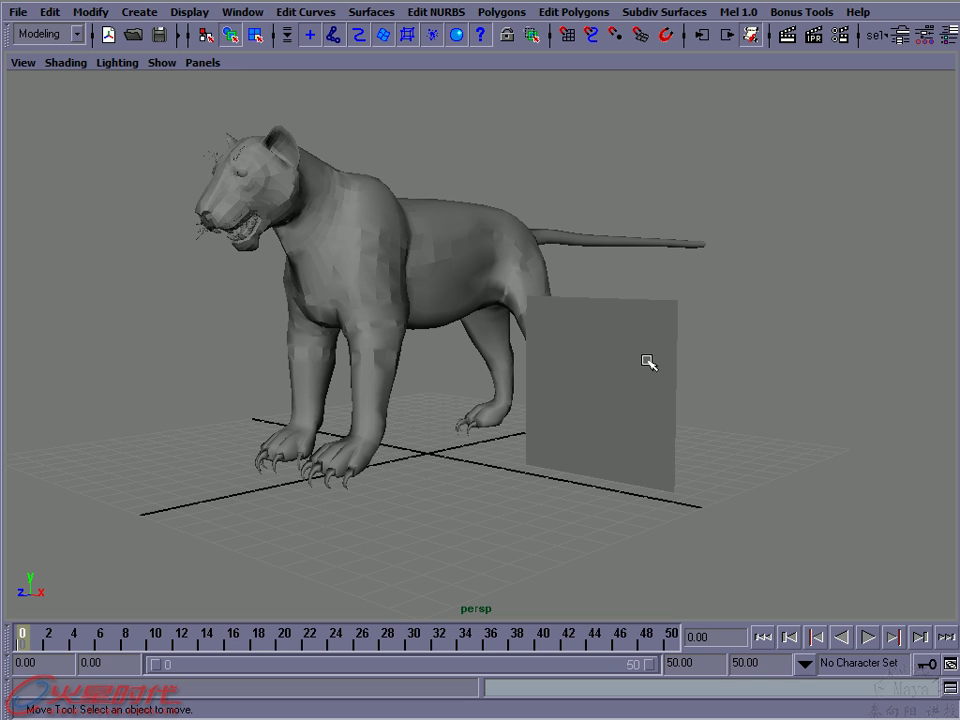
key("6")
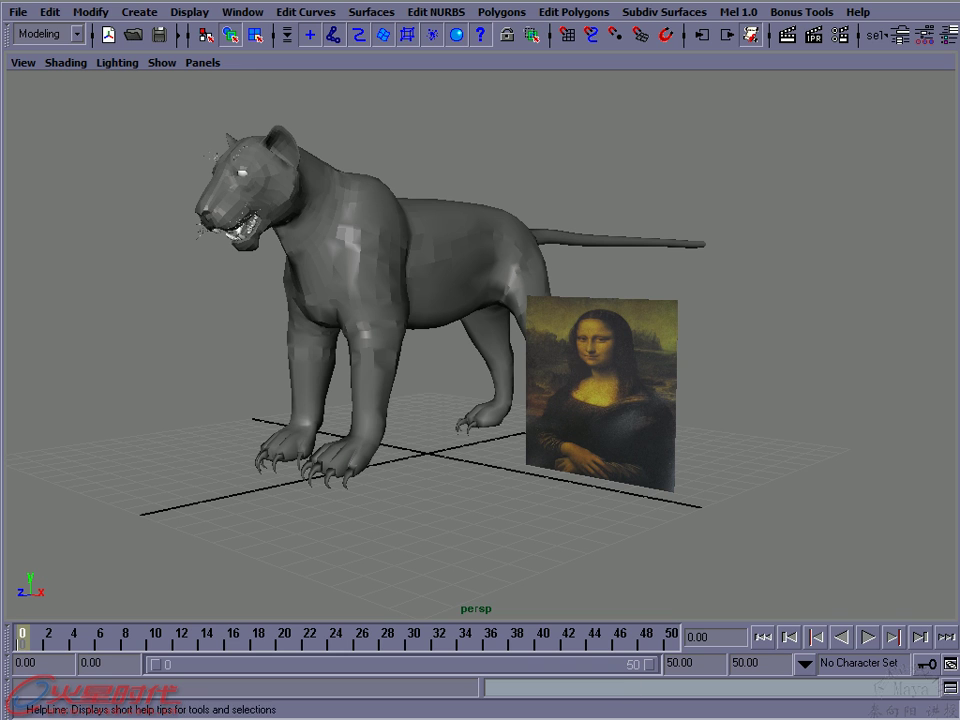
Put the Mona Lisa plane in UV mode and select its corner UV points
left_click(610, 417)
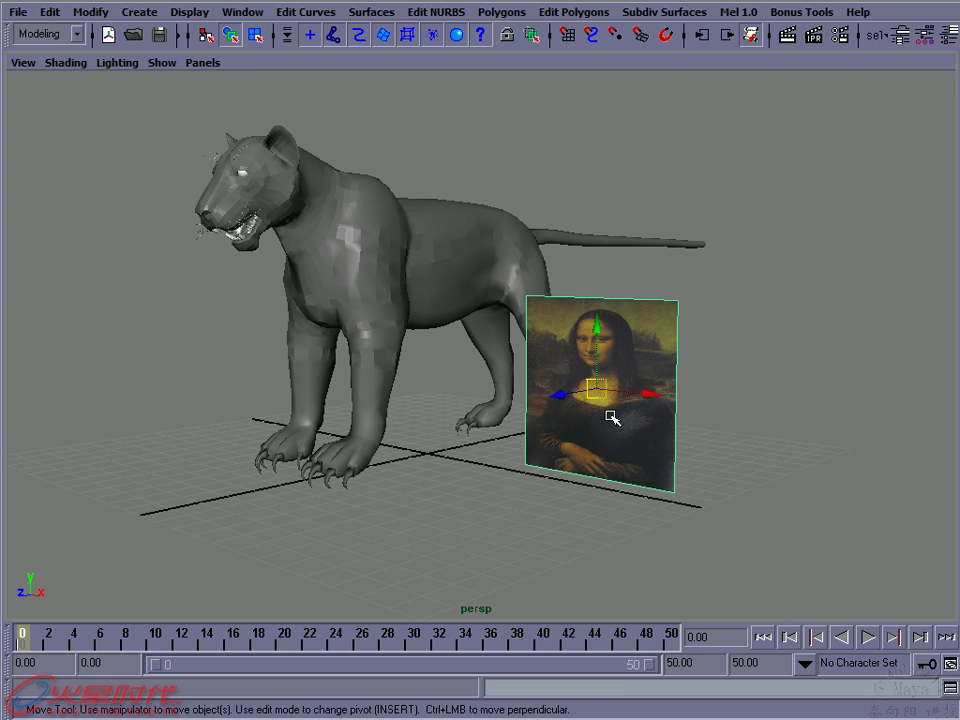
right_click(610, 417)
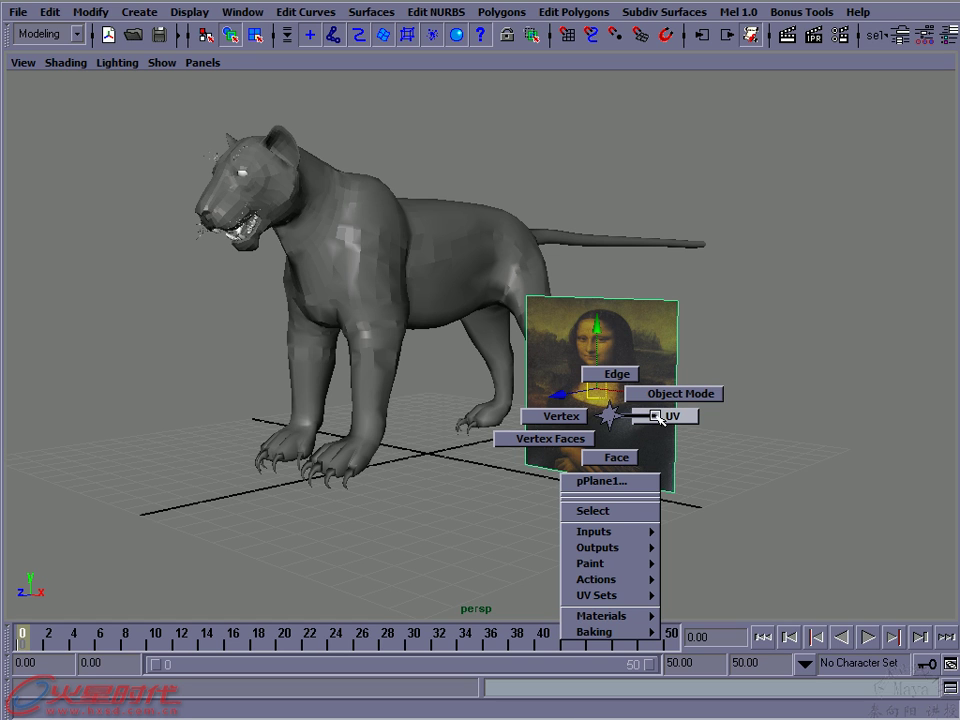
left_click(658, 417)
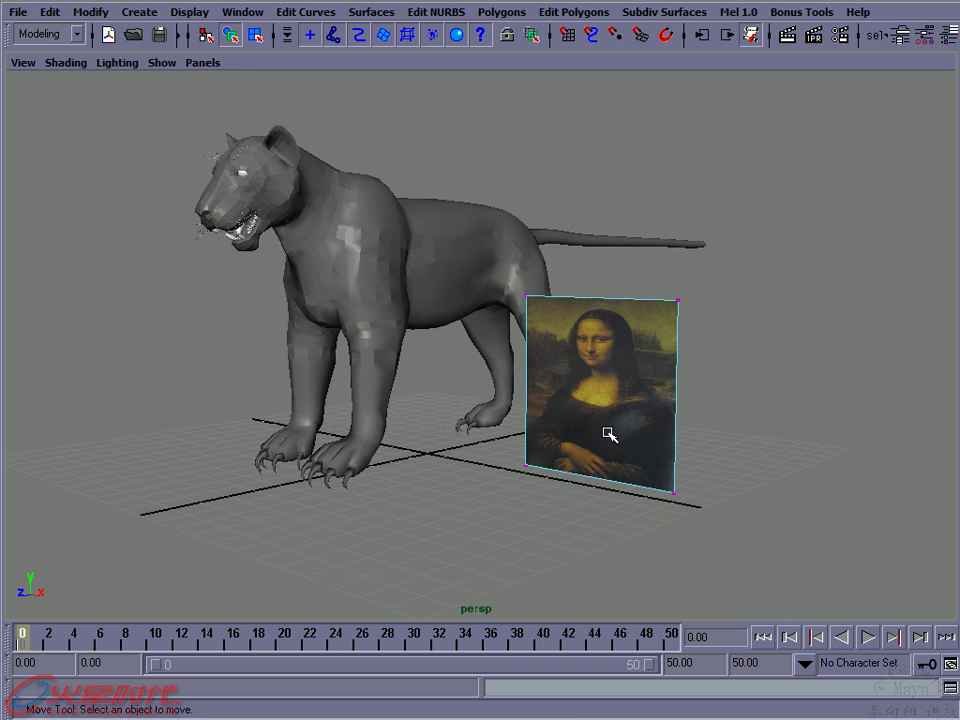
left_click_drag(547, 452, 546, 451)
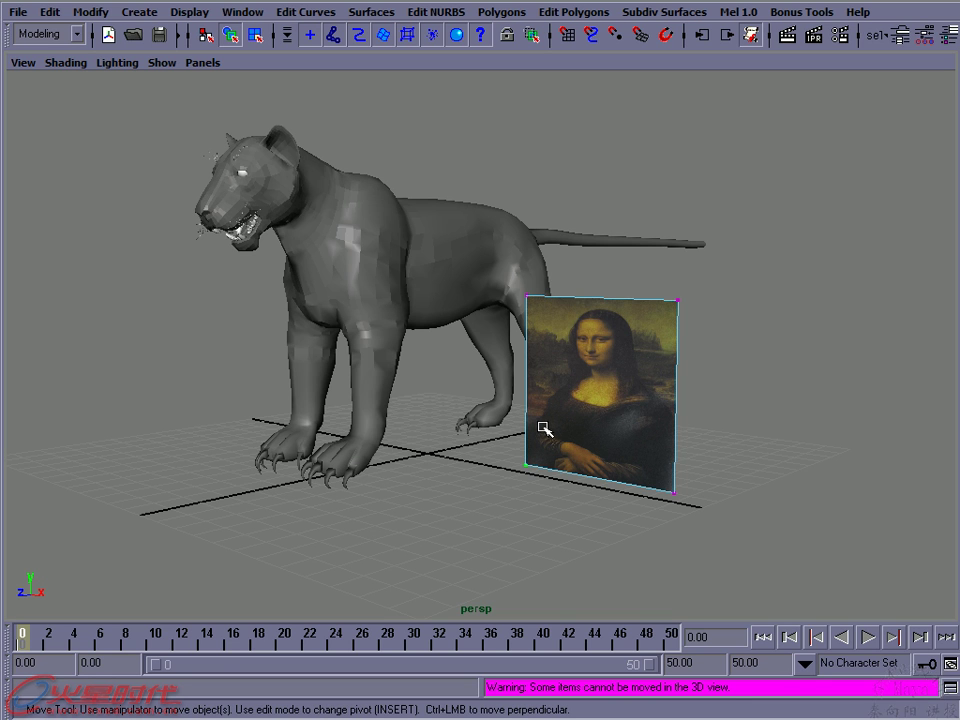
key("q")
left_click_drag(640, 518, 669, 520)
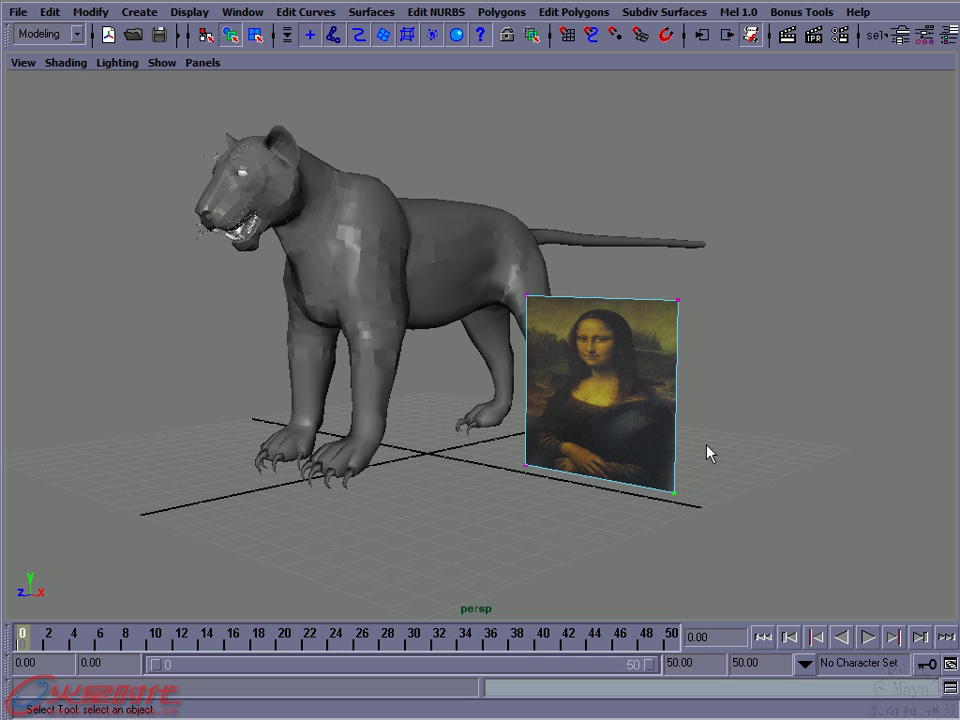
left_click_drag(603, 270, 713, 334)
Dismiss the component-mode menu and open the Script Editor
right_click_drag(571, 401, 613, 408)
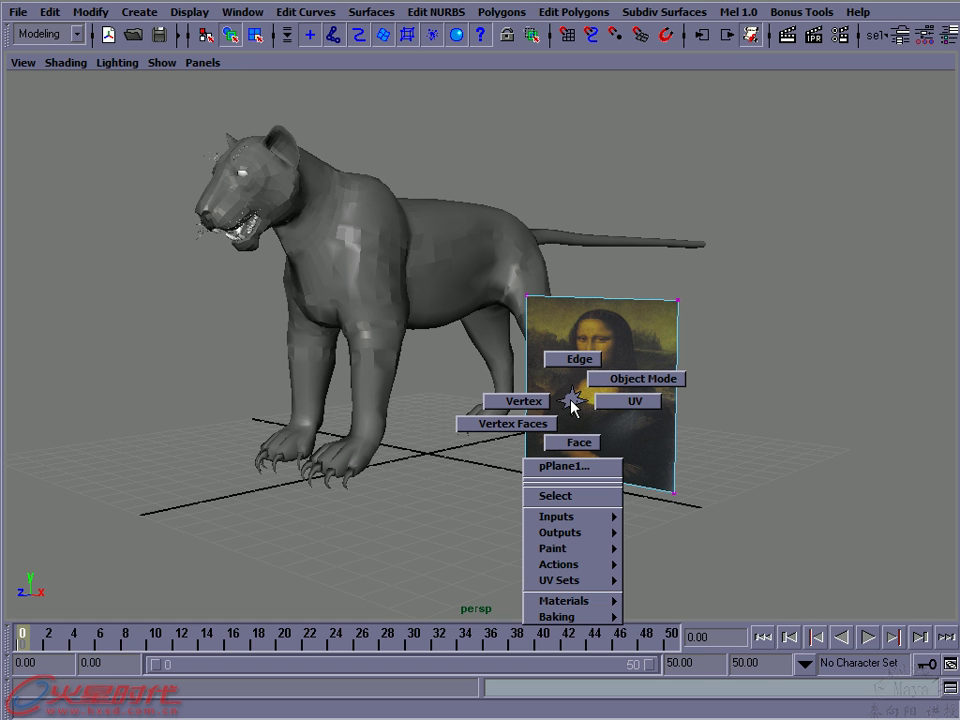
right_click_drag(613, 408, 570, 399)
left_click(946, 687)
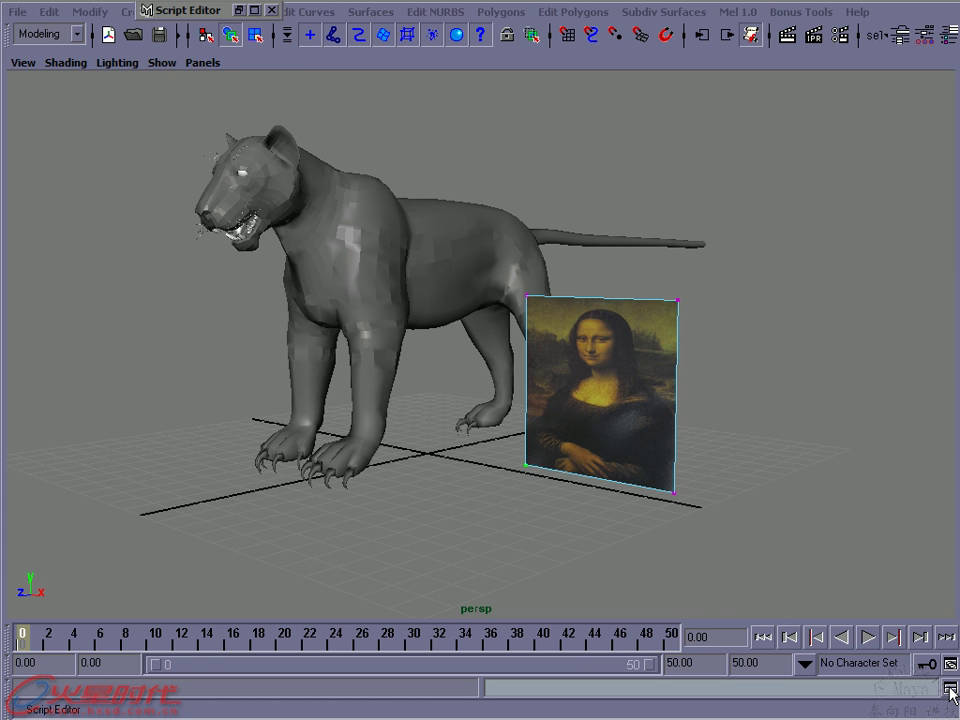
Expand the Script Editor, inspect the pPlane1.map[0] command lines, then minimise it
left_click(950, 690)
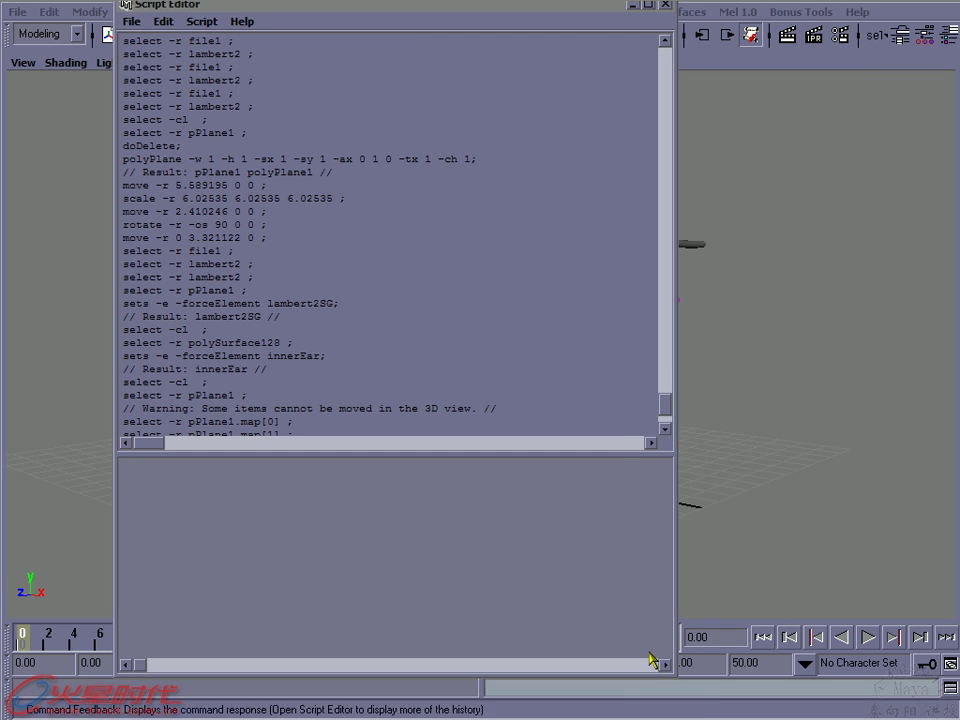
left_click_drag(668, 402, 668, 418)
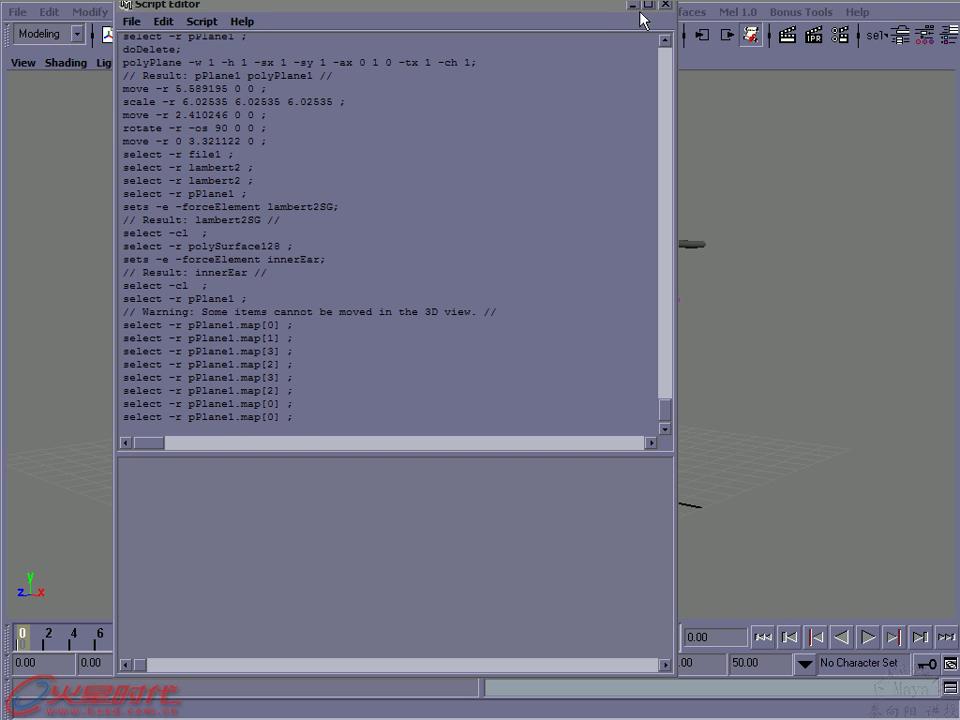
left_click_drag(617, 10, 615, 18)
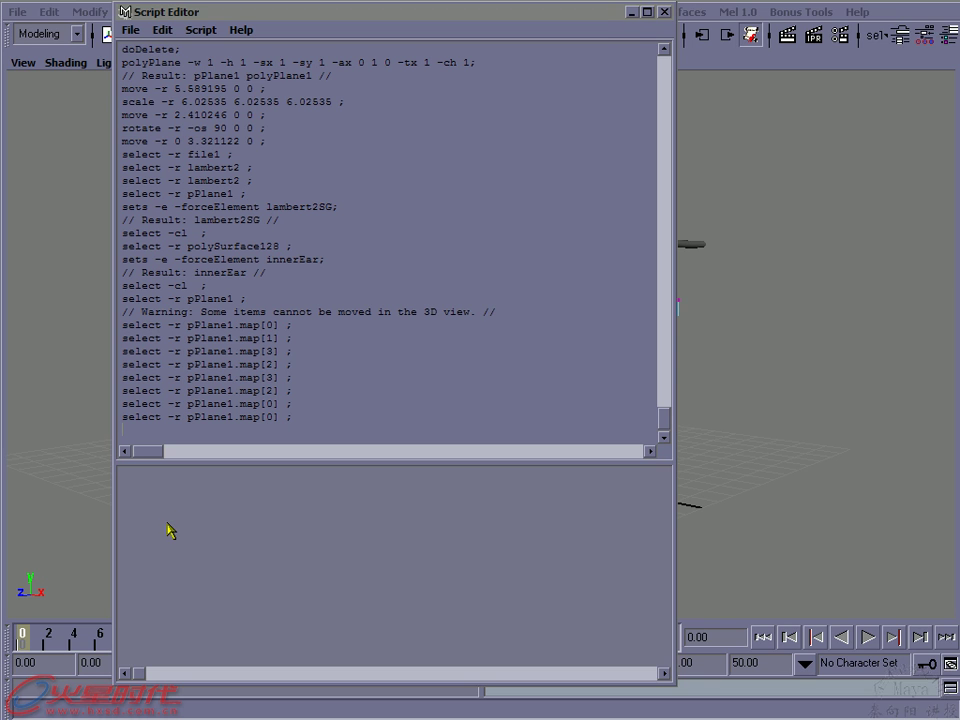
left_click_drag(240, 421, 279, 421)
left_click(251, 428)
left_click(632, 14)
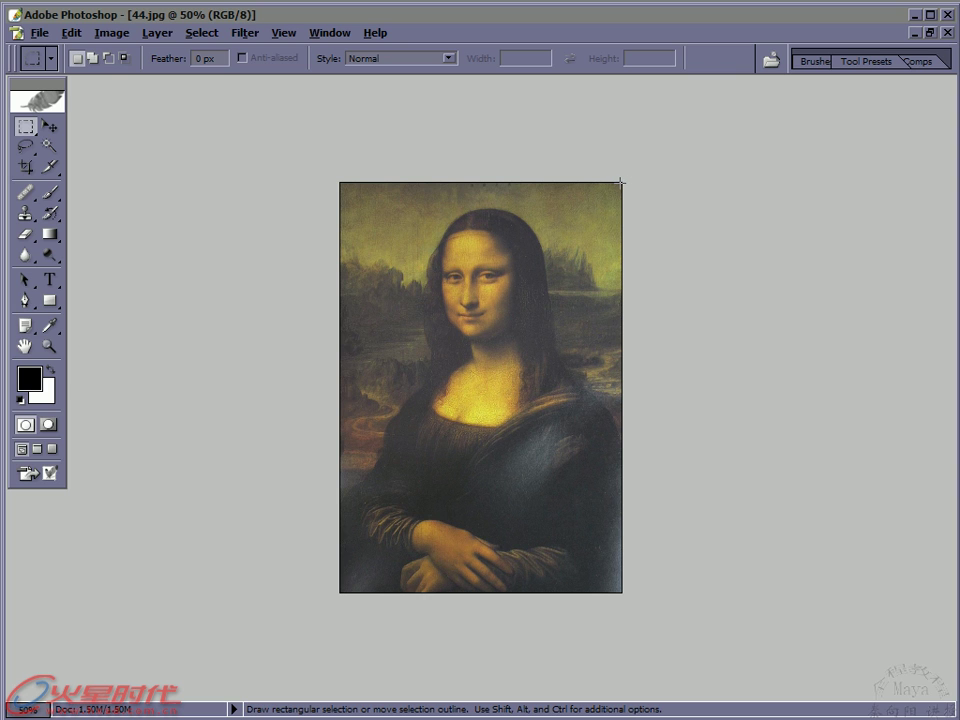
left_click(118, 38)
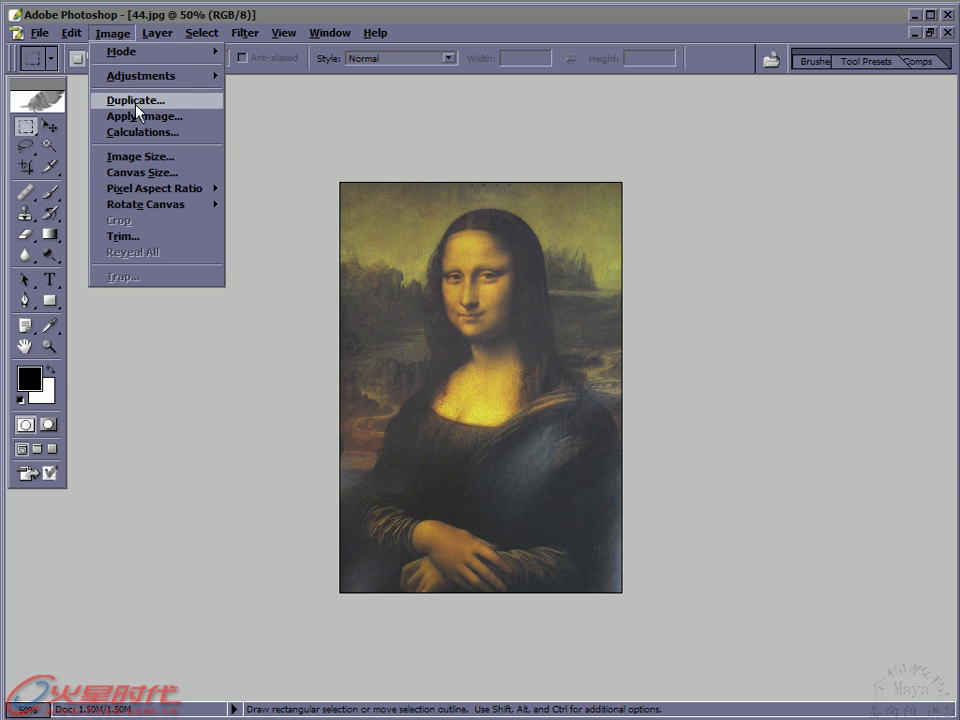
left_click(180, 160)
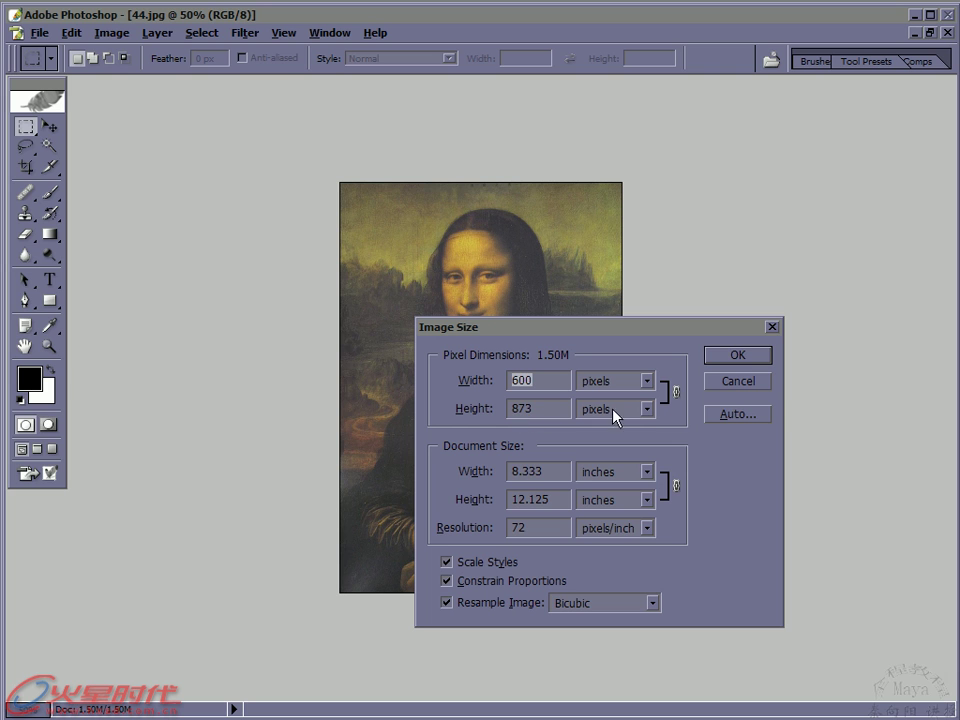
left_click(740, 382)
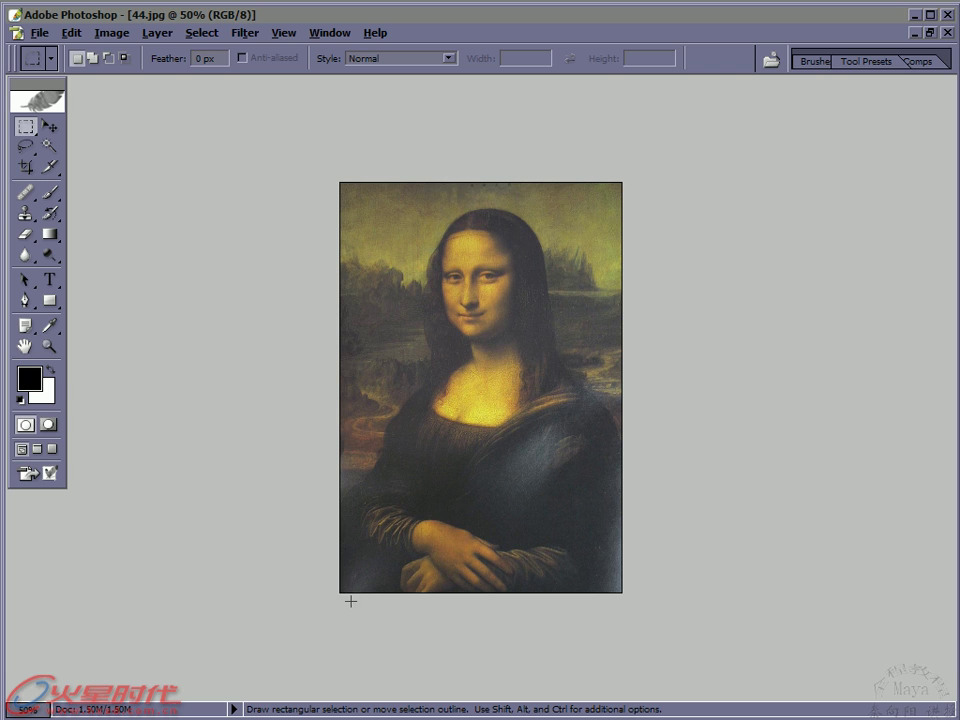
key("shift")
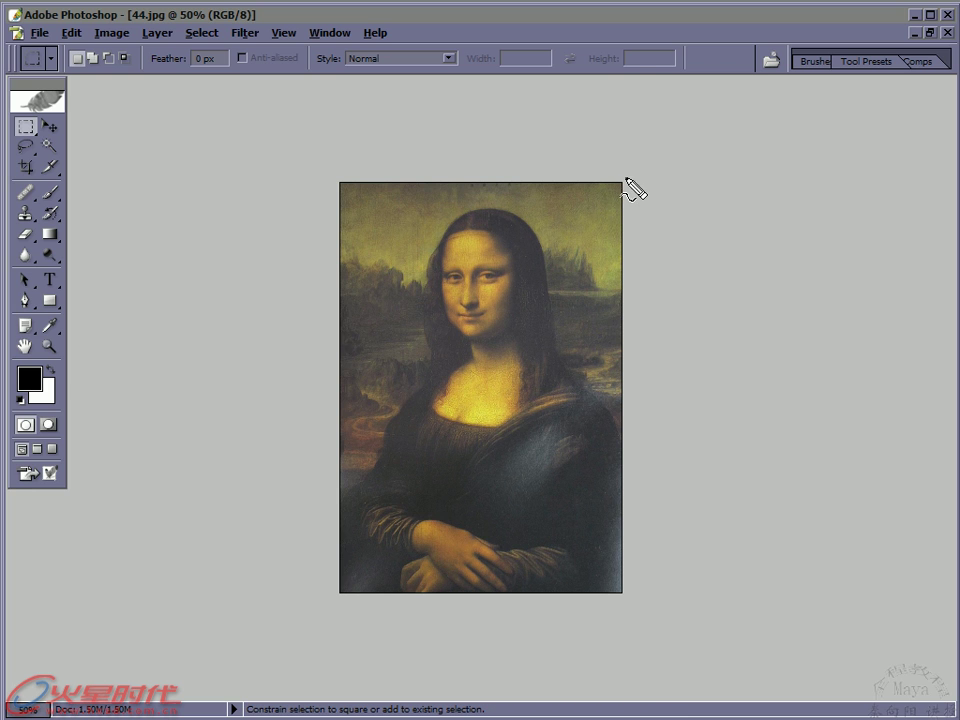
left_click_drag(638, 173, 638, 192)
mouse_move(711, 172)
left_mouse_down()
mouse_move(713, 189)
mouse_move(675, 191)
left_mouse_up()
left_click_drag(344, 612, 340, 628)
mouse_move(423, 613)
left_mouse_down()
mouse_move(426, 628)
mouse_move(382, 634)
mouse_move(359, 616)
mouse_move(411, 627)
left_mouse_up()
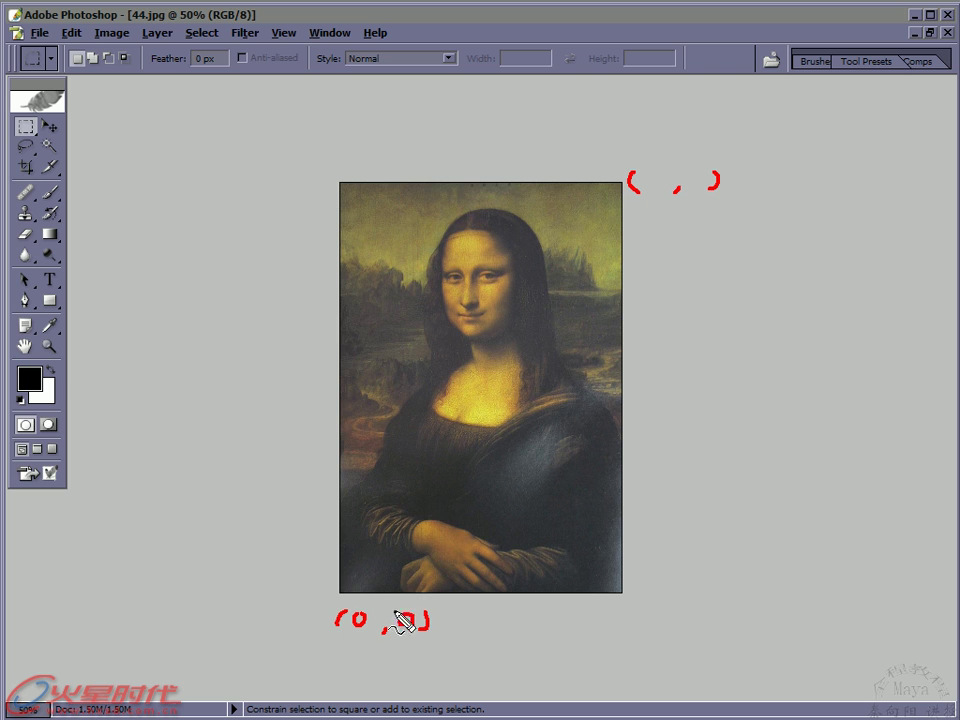
left_click(340, 591)
mouse_move(650, 174)
left_mouse_down()
mouse_move(649, 190)
mouse_move(696, 190)
left_mouse_up()
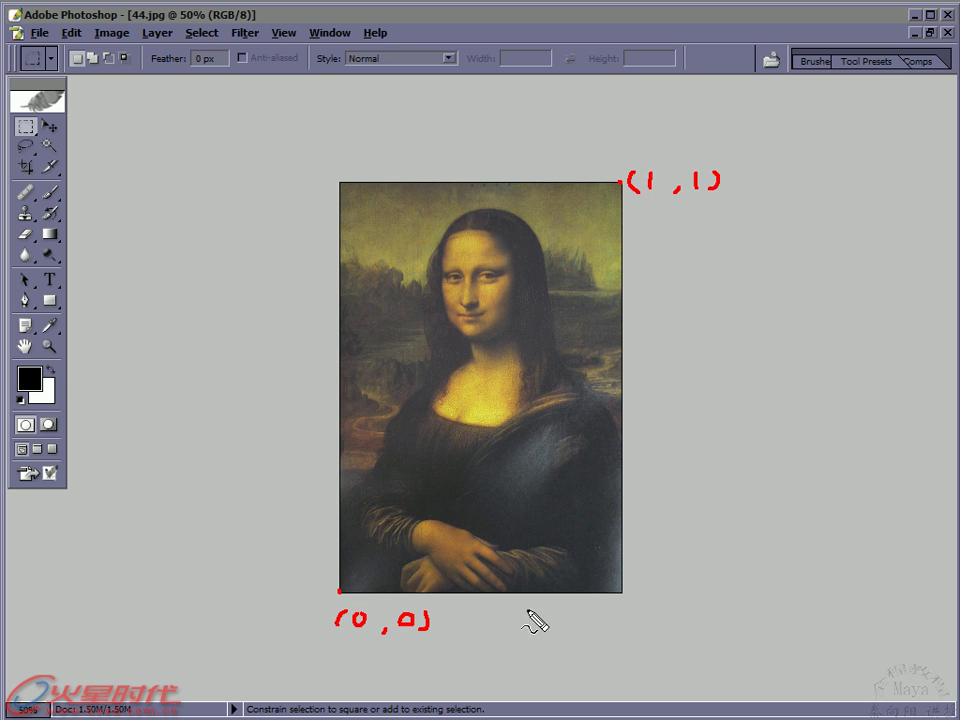
left_click_drag(347, 649, 602, 652)
mouse_move(301, 634)
left_mouse_down()
mouse_move(292, 345)
mouse_move(301, 356)
left_mouse_up()
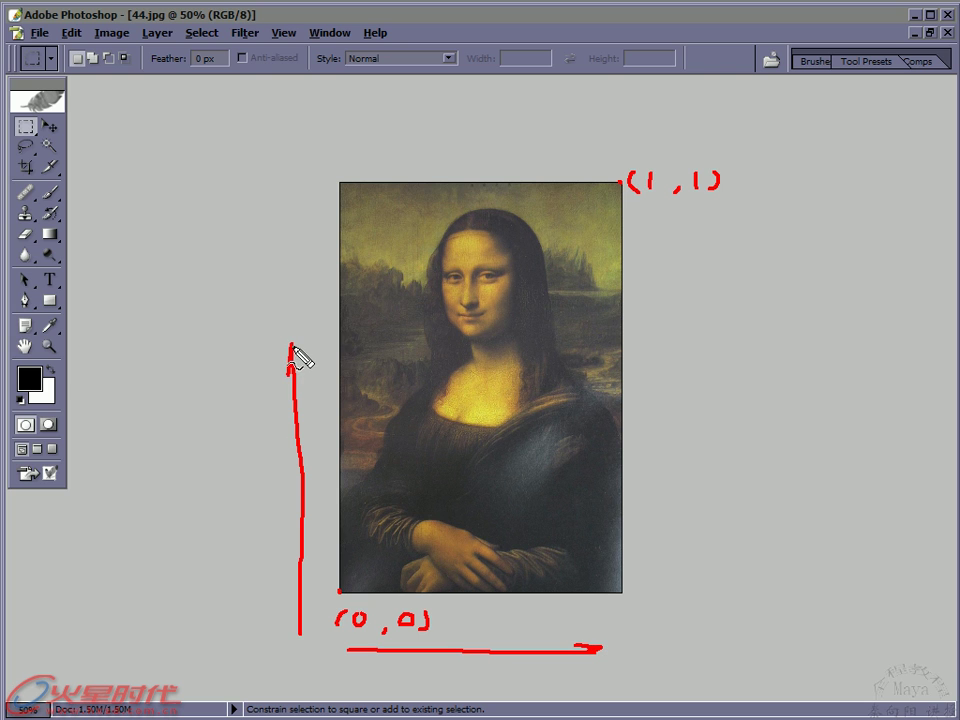
mouse_move(258, 323)
left_mouse_down()
mouse_move(270, 330)
mouse_move(262, 352)
left_mouse_up()
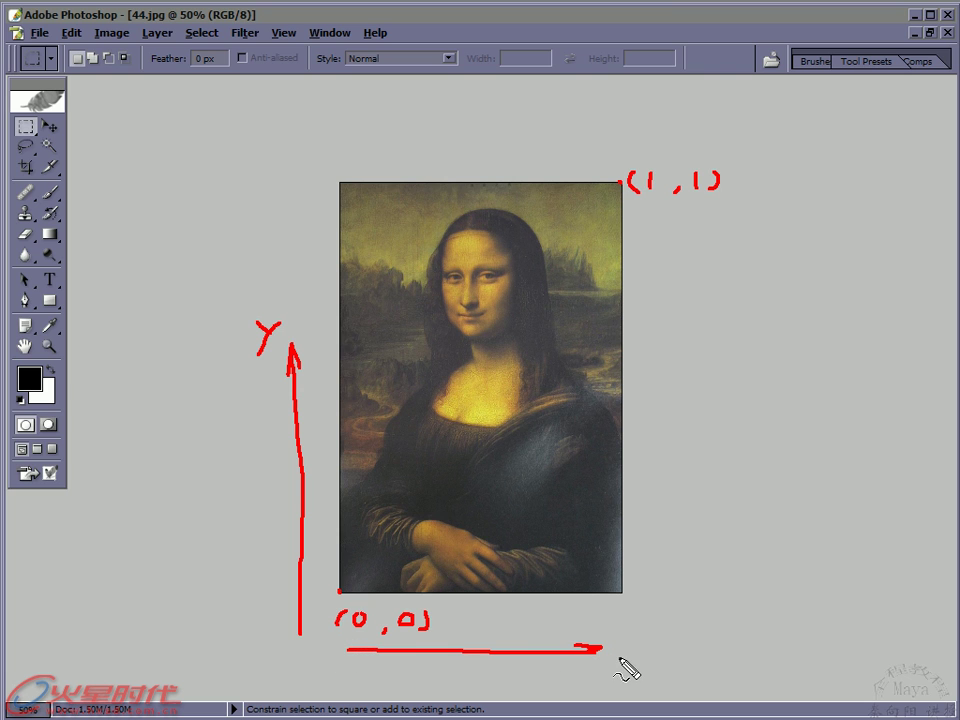
mouse_move(620, 646)
left_mouse_down()
mouse_move(618, 664)
mouse_move(638, 645)
left_mouse_up()
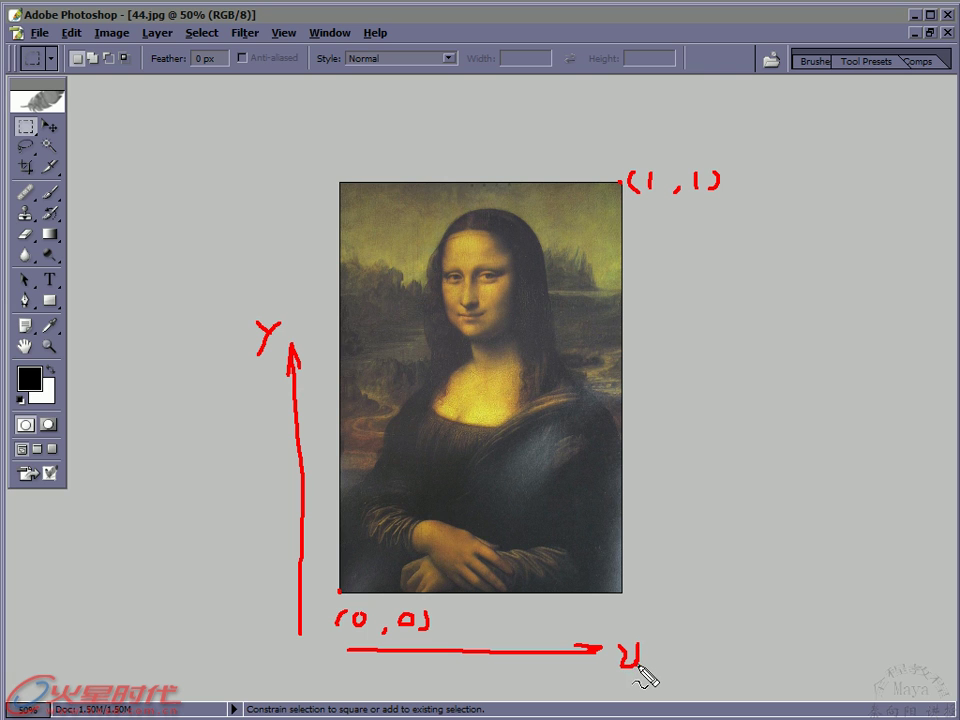
mouse_move(570, 629)
left_mouse_down()
mouse_move(602, 646)
mouse_move(590, 640)
left_mouse_up()
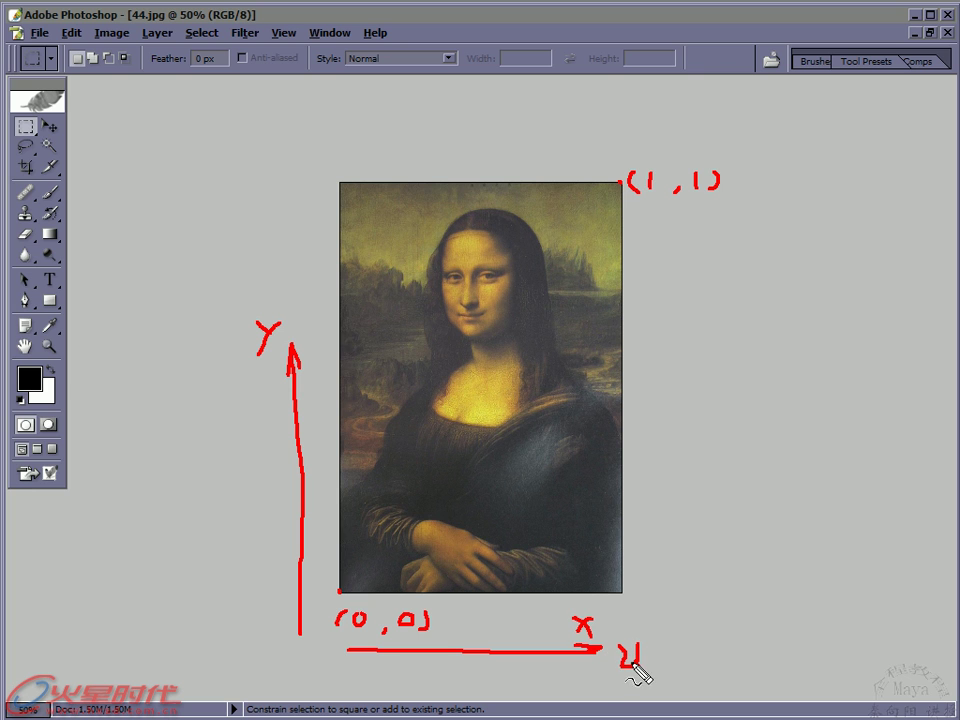
left_click_drag(250, 369, 266, 385)
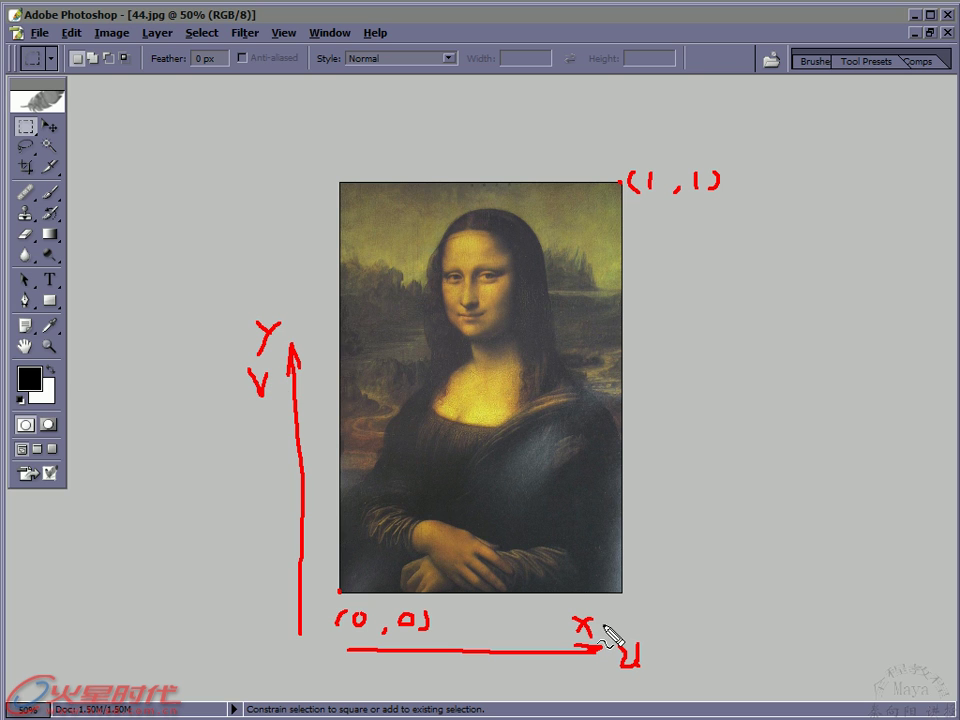
left_click_drag(600, 626, 625, 634)
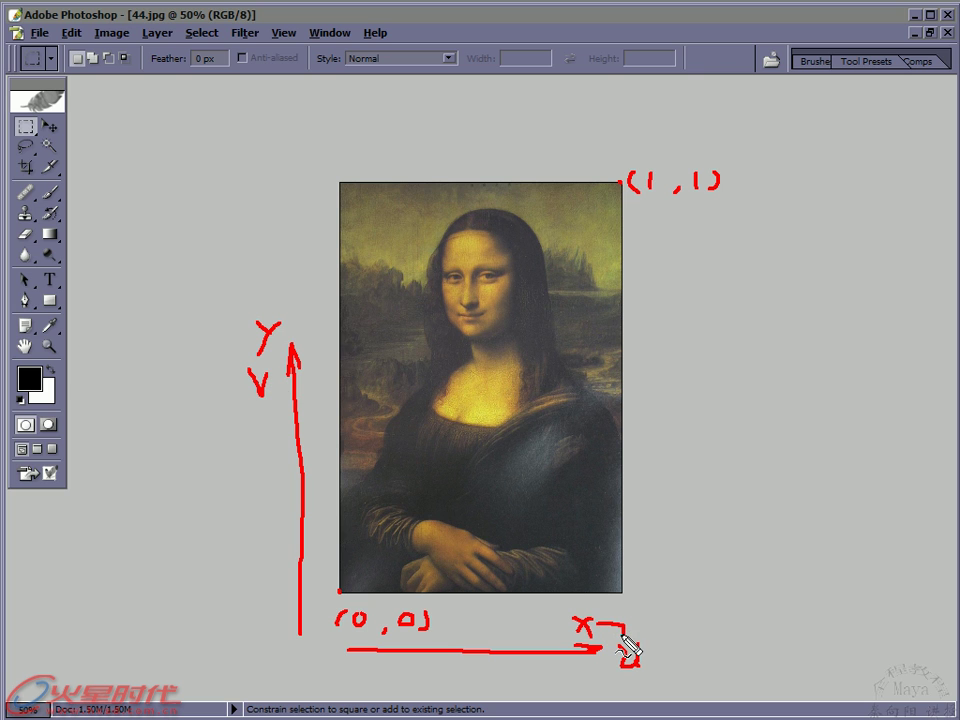
left_click_drag(234, 341, 230, 378)
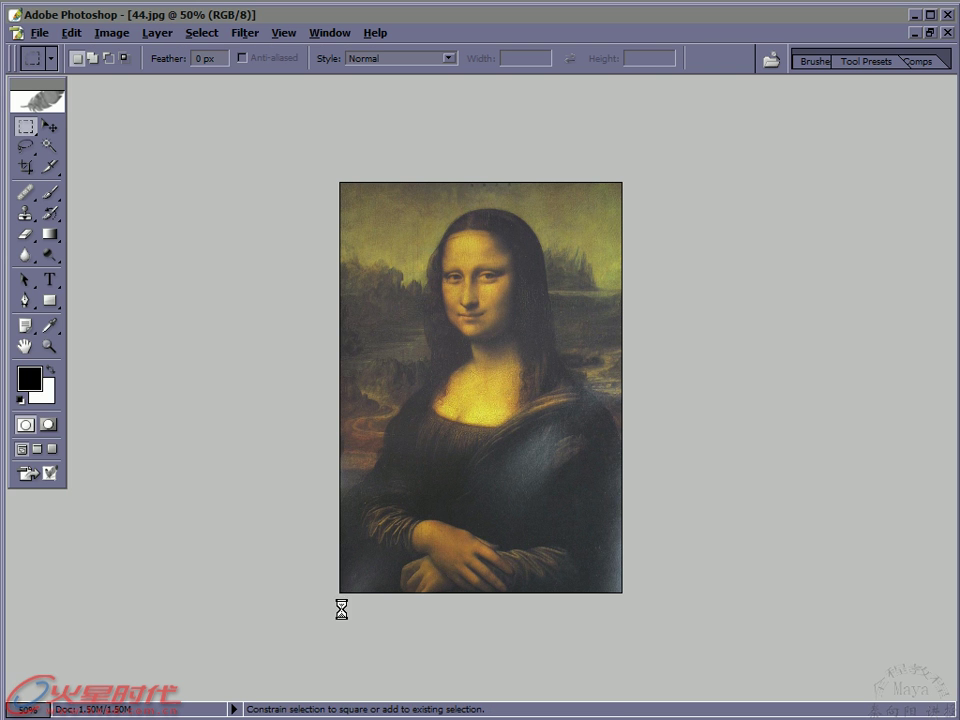
mouse_move(340, 608)
left_mouse_down()
mouse_move(337, 635)
mouse_move(360, 621)
mouse_move(389, 637)
mouse_move(408, 627)
mouse_move(446, 640)
left_mouse_up()
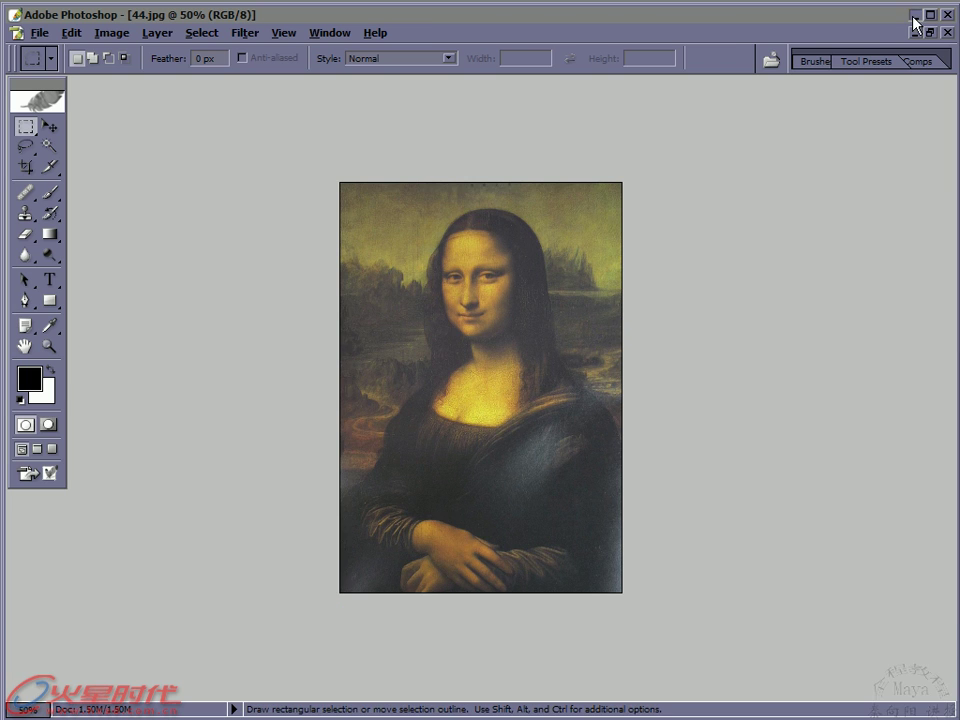
Back in Maya, select the plane's corner points and tumble the view around the tiger
left_click(914, 14)
left_click(677, 301)
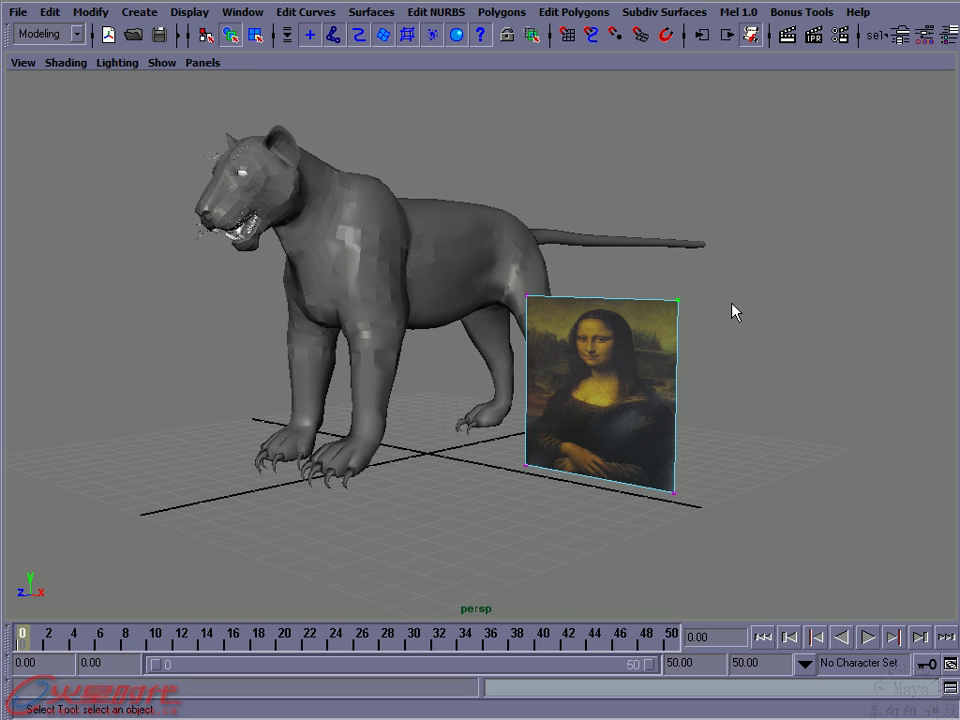
left_click(527, 297)
left_click(676, 500)
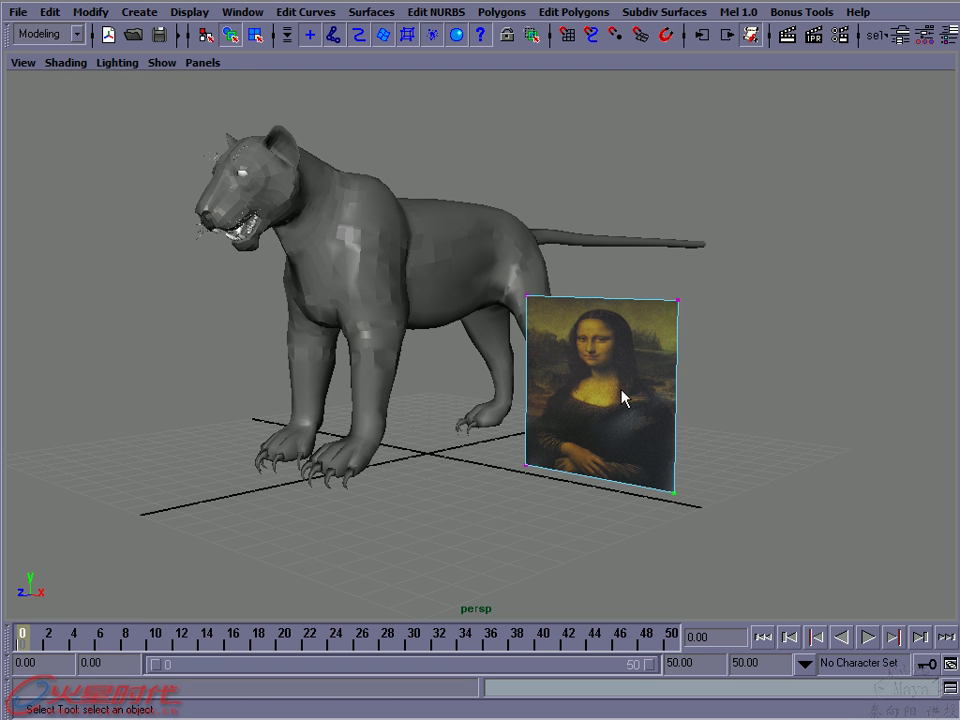
mouse_move(629, 379)
left_mouse_down("alt")
mouse_move(583, 368)
mouse_move(577, 343)
left_mouse_up("alt")
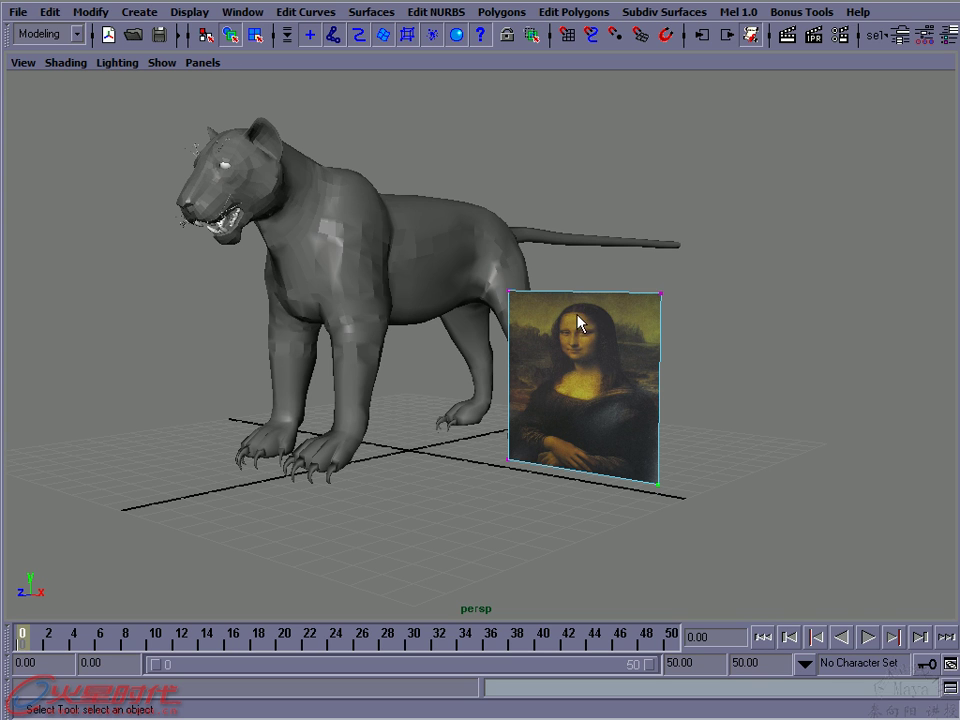
left_click_drag(573, 345, 561, 332, "alt")
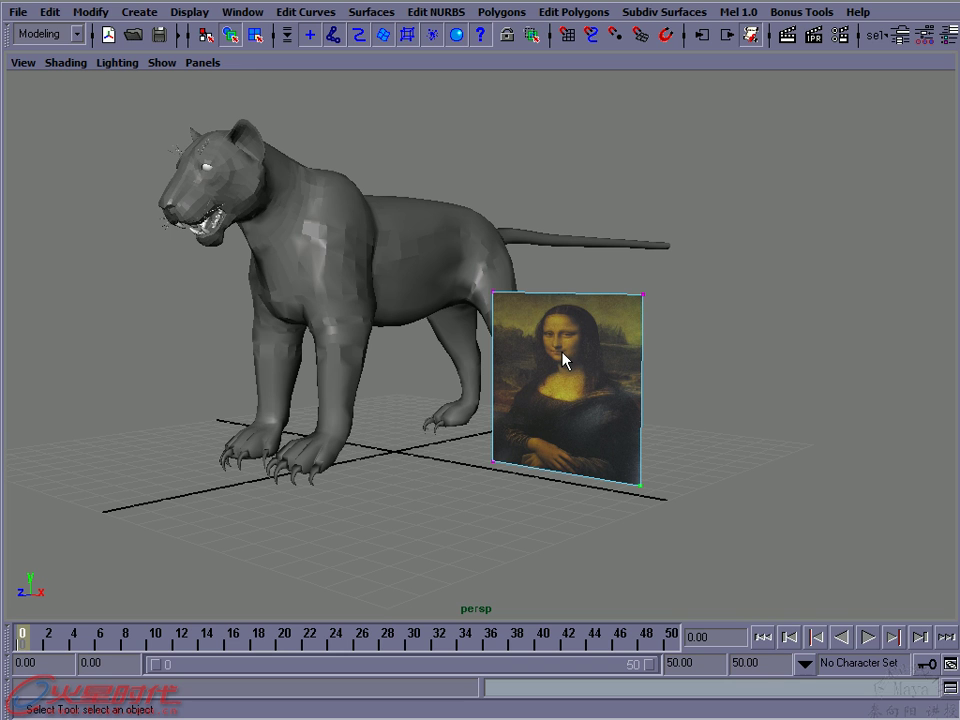
left_click_drag(618, 281, 679, 525)
Return the plane to object mode, try narrowing it with scale, and undo the last change
right_click(614, 367)
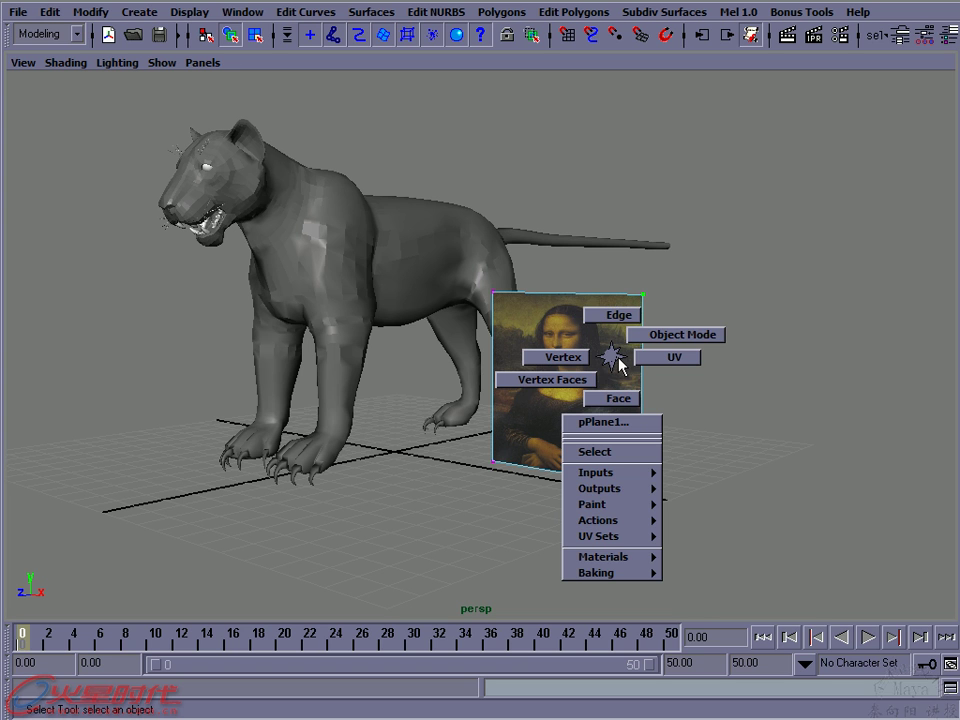
left_click(655, 336)
key("r")
left_click_drag(635, 391, 622, 388)
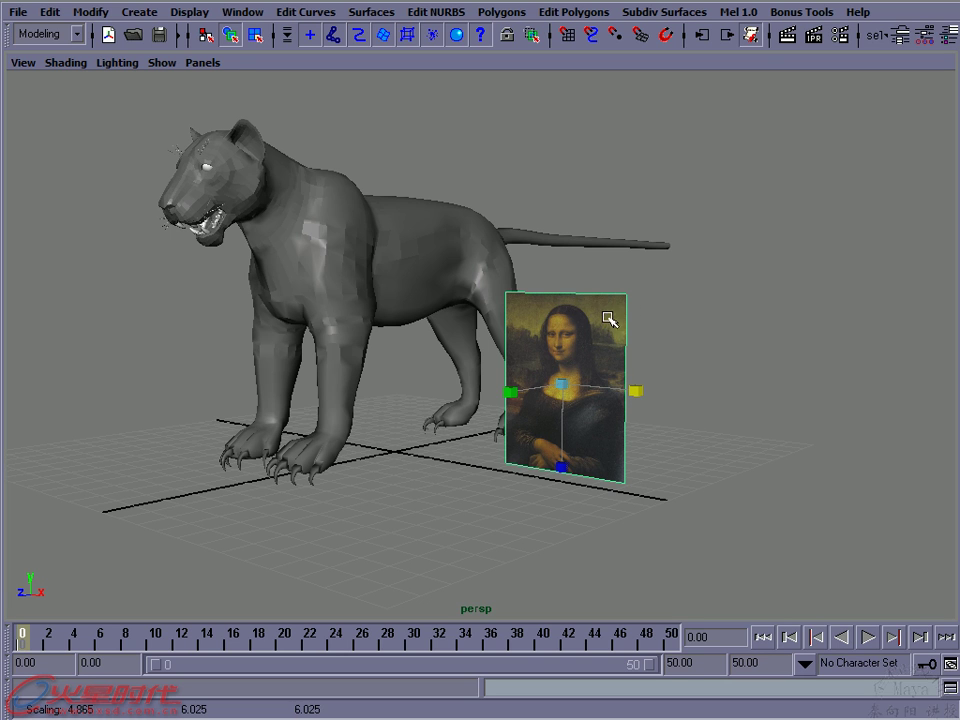
left_click_drag(634, 390, 632, 389)
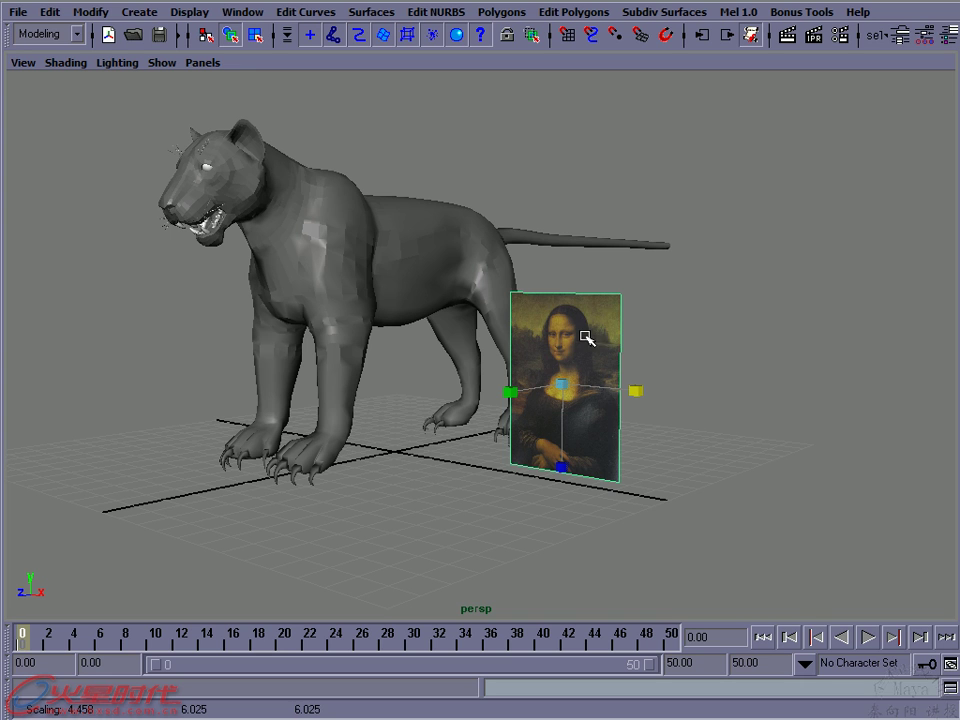
left_click_drag(636, 390, 634, 390)
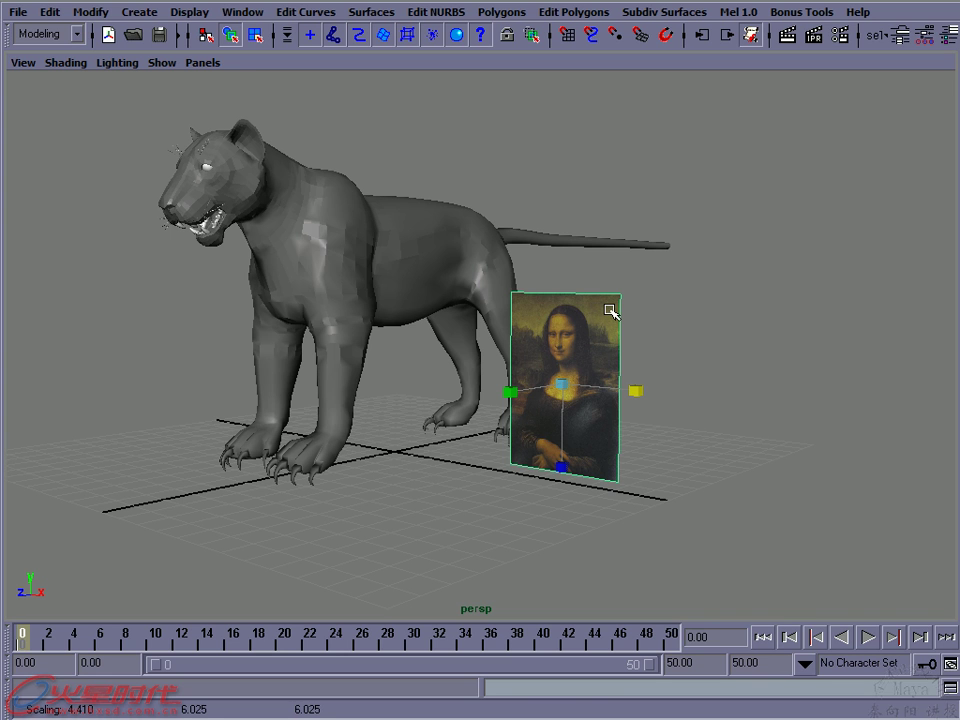
key("ctrl+z")
key("ctrl+z")
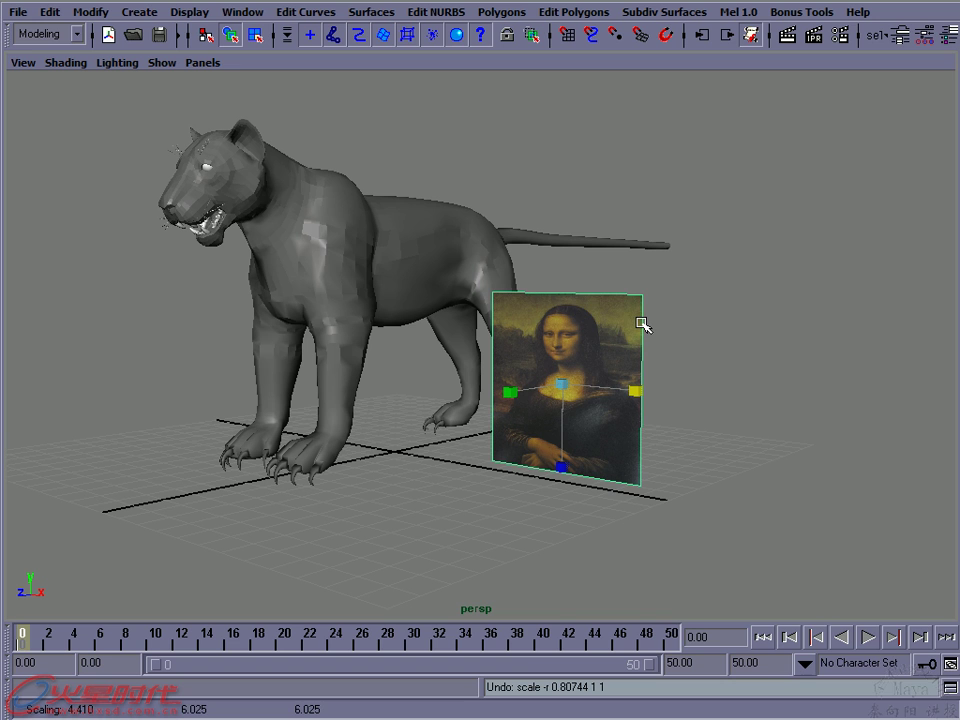
Select the plane's two right-side corner vertices and switch to the four-pane UV layout
right_click_drag(645, 324, 590, 322)
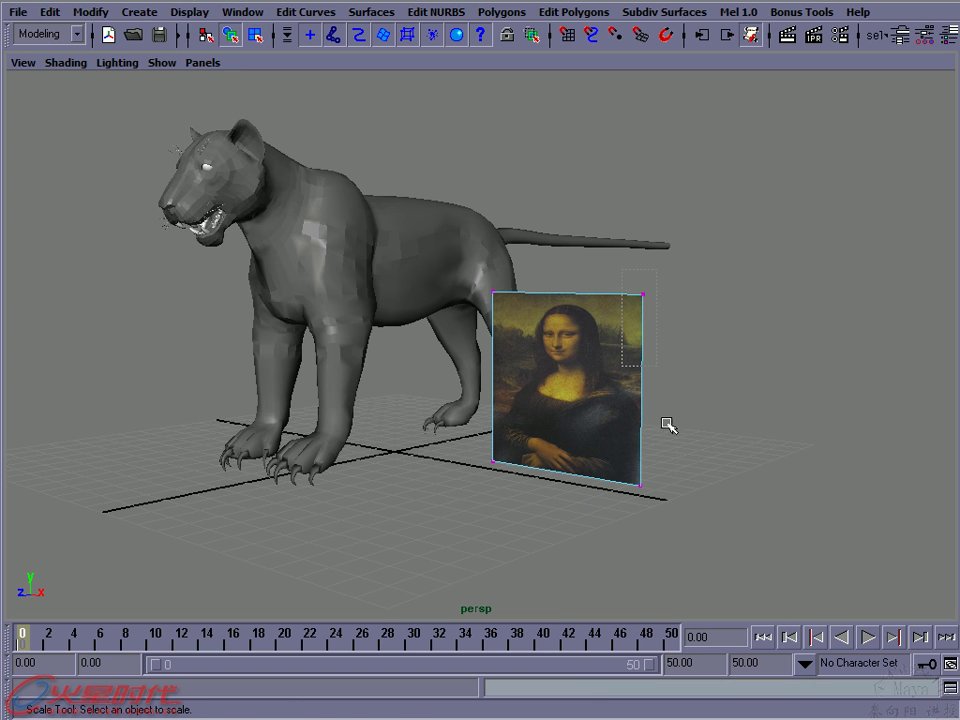
left_click_drag(677, 524, 632, 285)
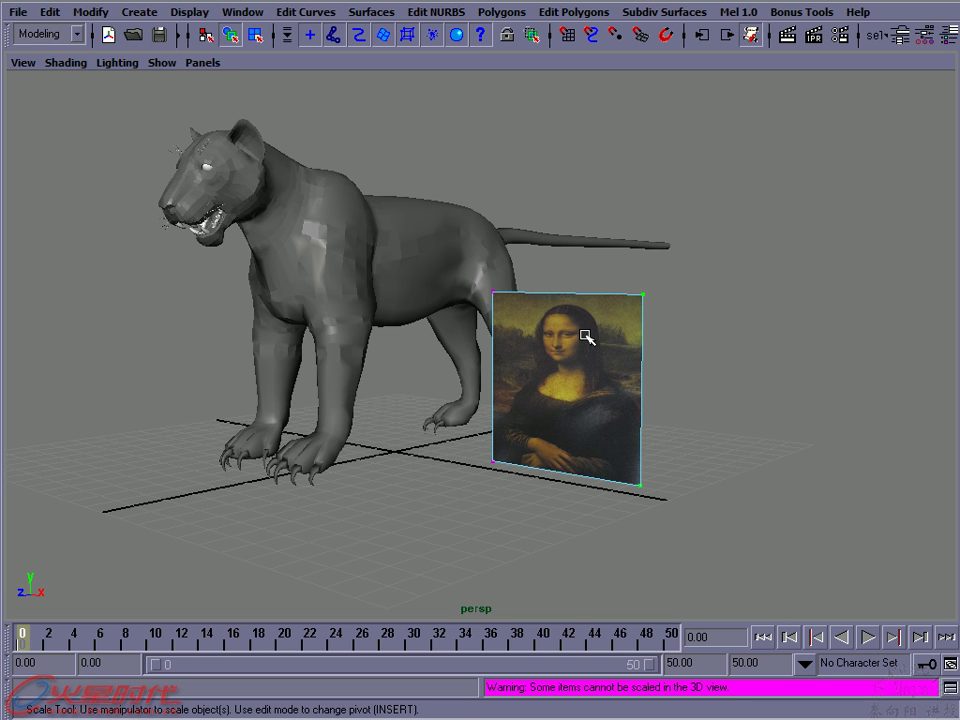
key("space")
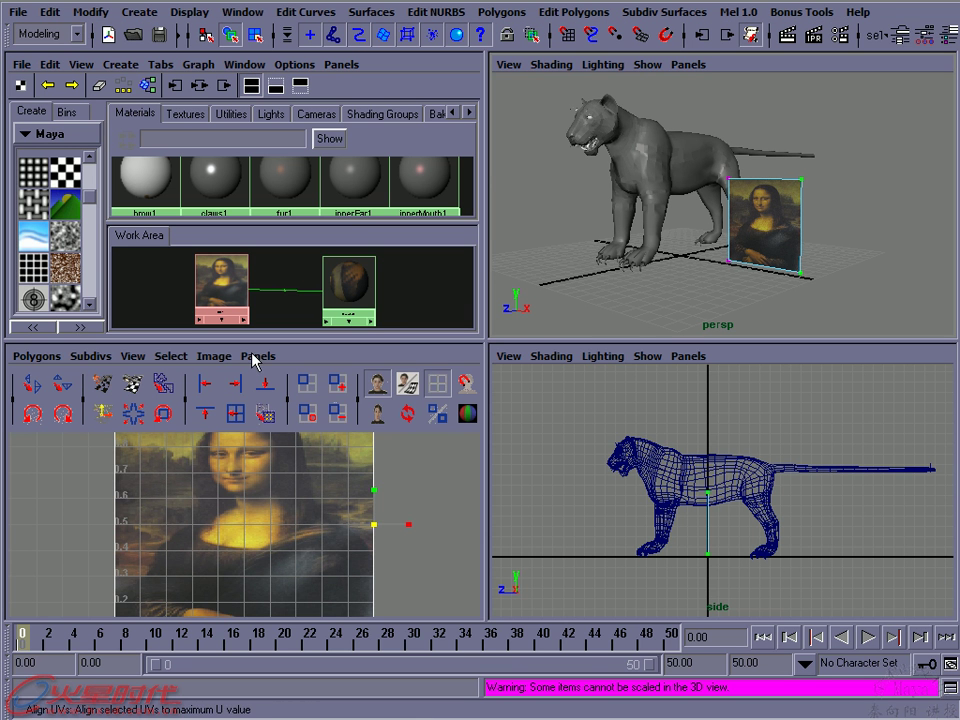
left_click(255, 356)
mouse_move(290, 431)
left_click(561, 386)
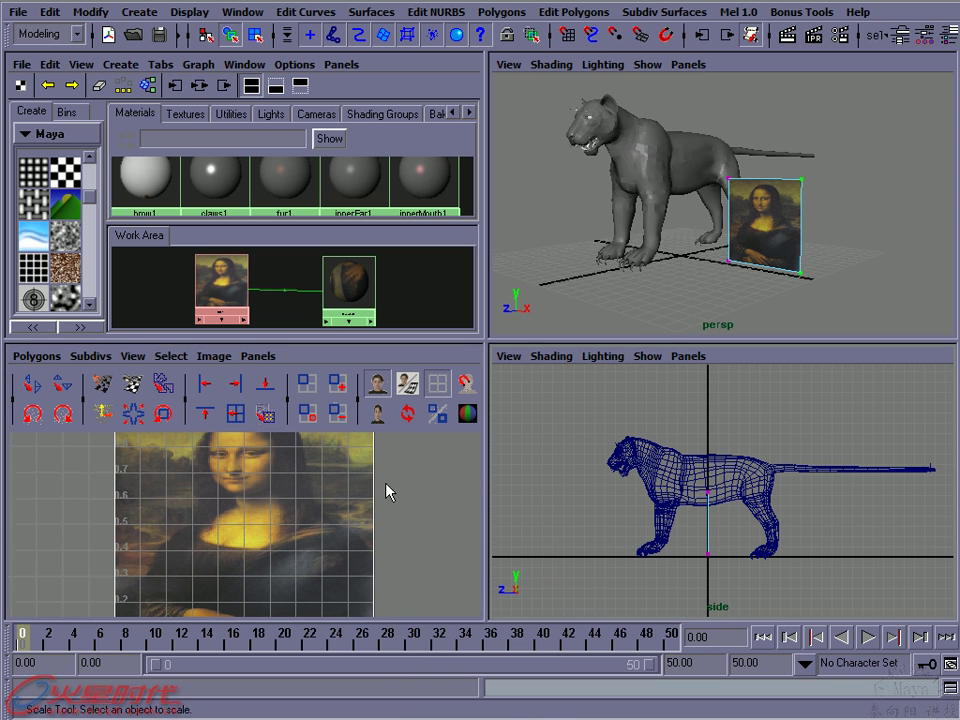
right_click_drag(343, 519, 280, 519, "alt")
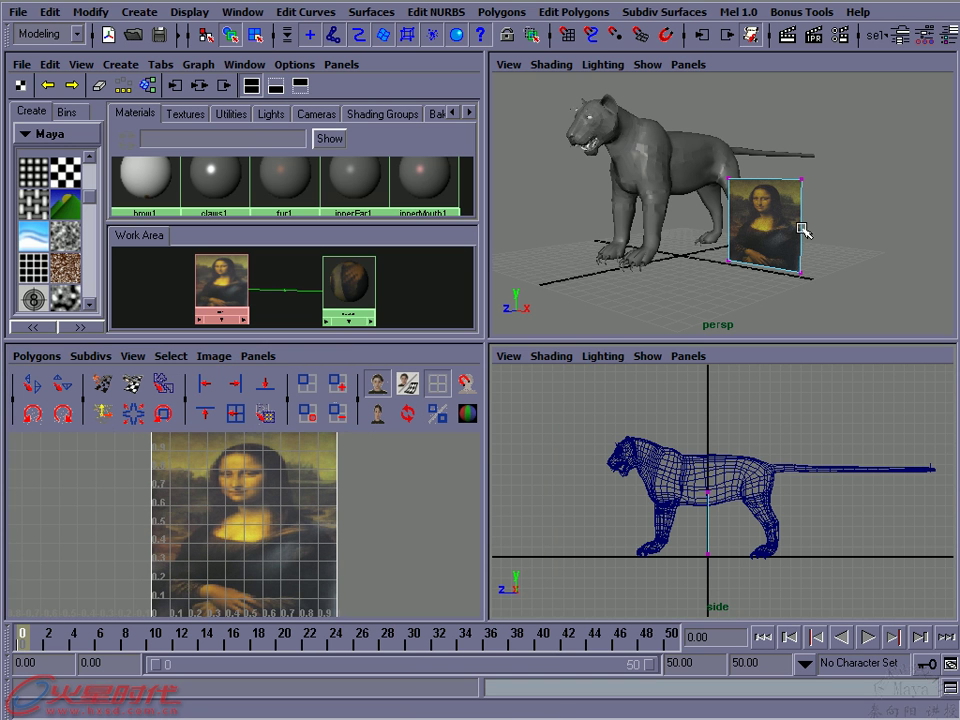
right_click_drag(300, 472, 258, 472, "alt")
scroll(223, 508, "down", 1)
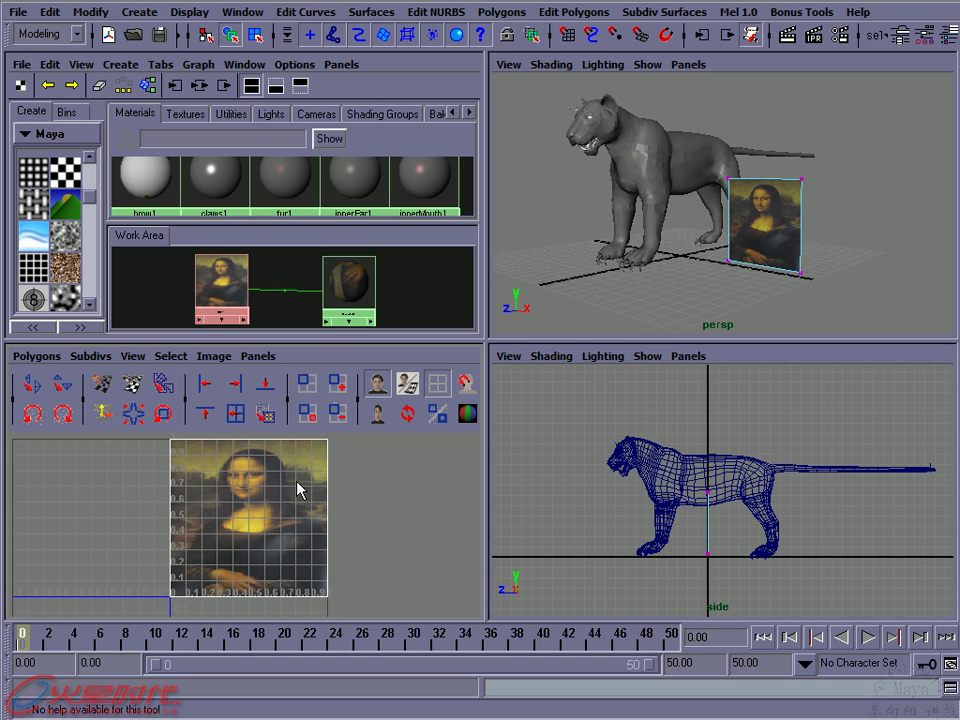
middle_click_drag(289, 493, 289, 497, "alt")
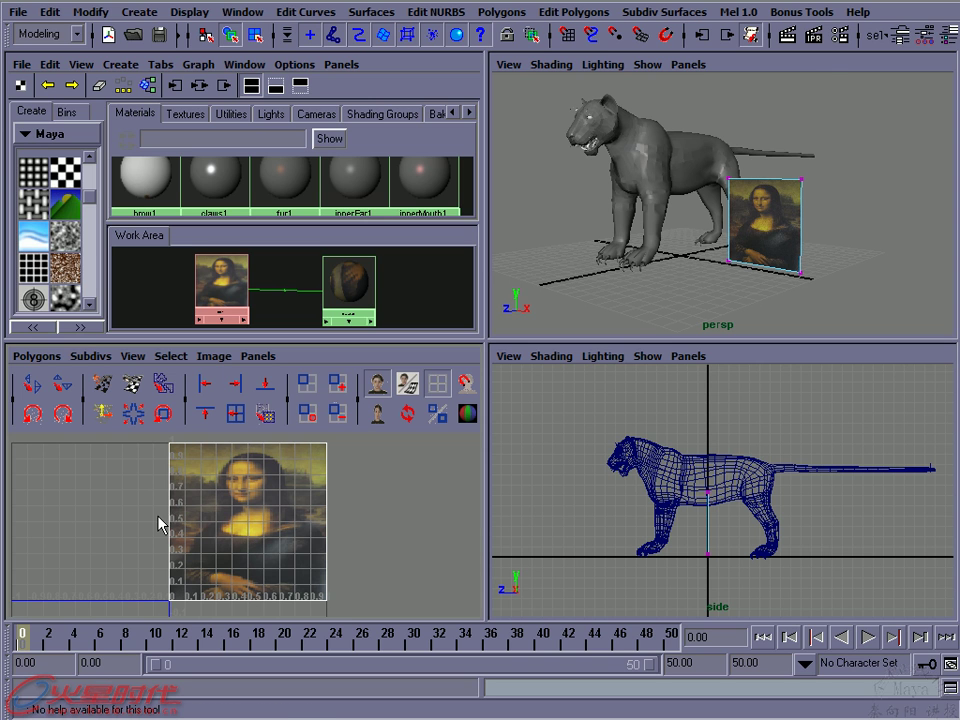
scroll(246, 500, "down", 1)
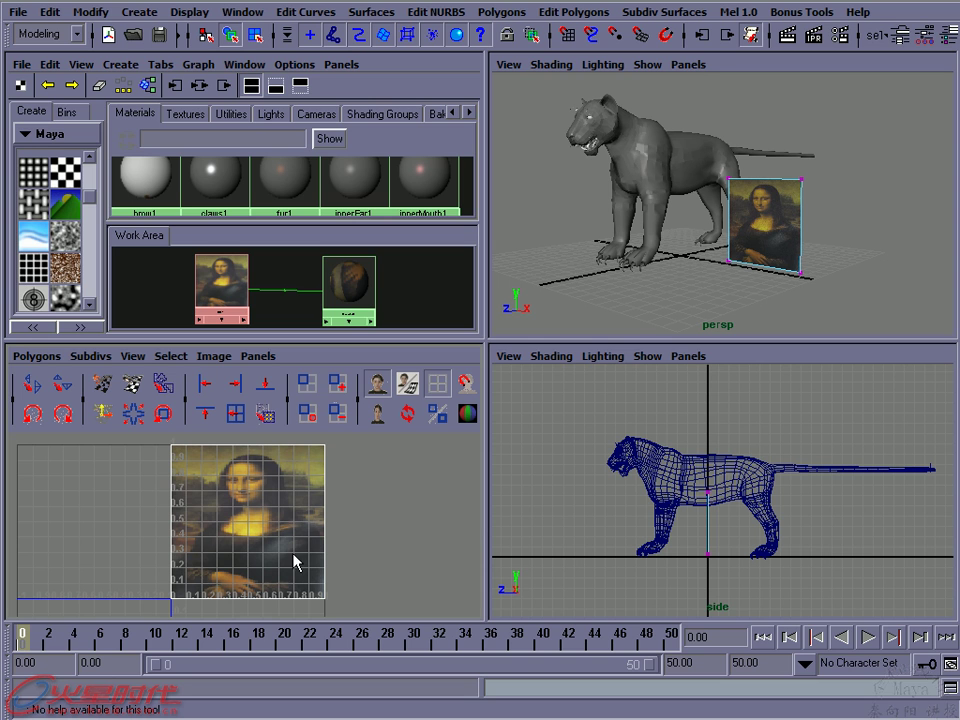
key("r")
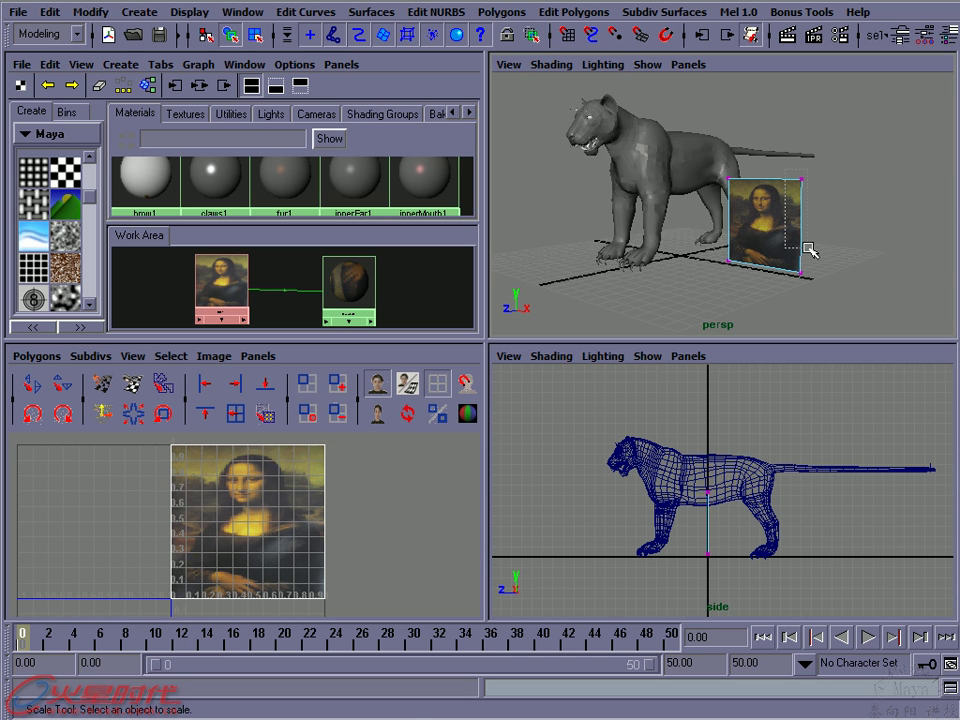
Select the plane's right-edge UVs and slide them left just inside the image's right border
left_click_drag(818, 295, 712, 168)
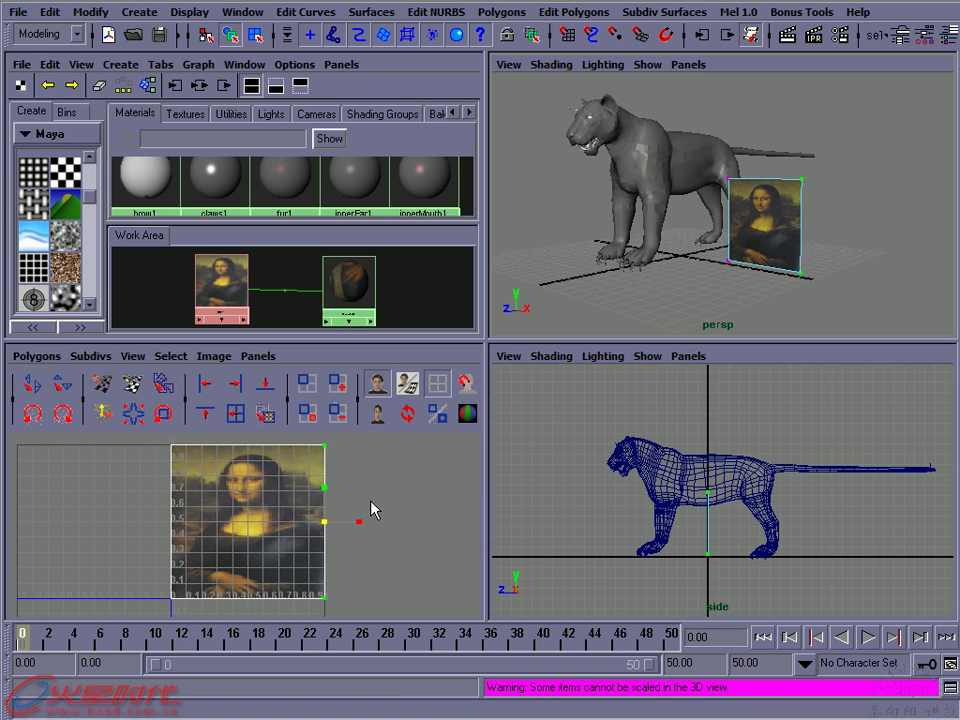
left_click(324, 520)
key("w")
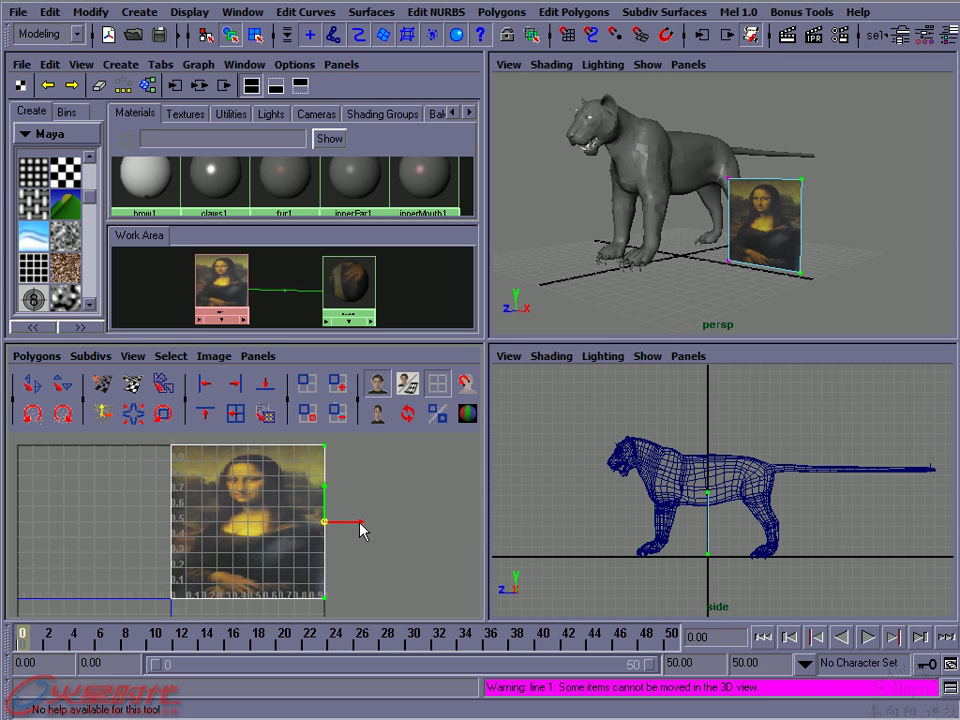
left_click_drag(358, 521, 330, 520)
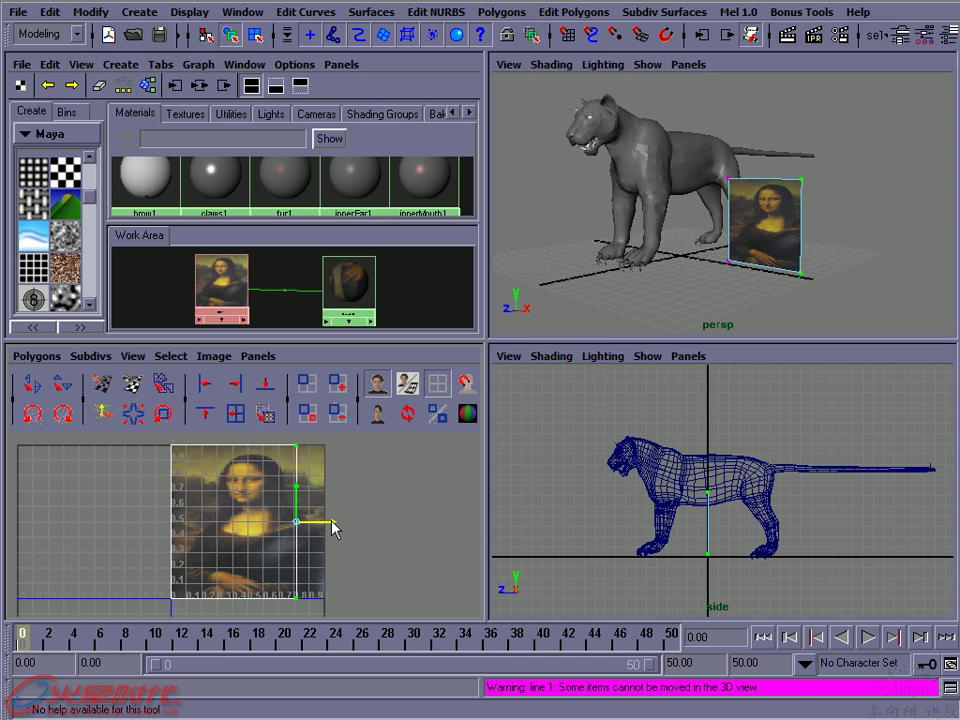
left_click_drag(331, 522, 326, 525)
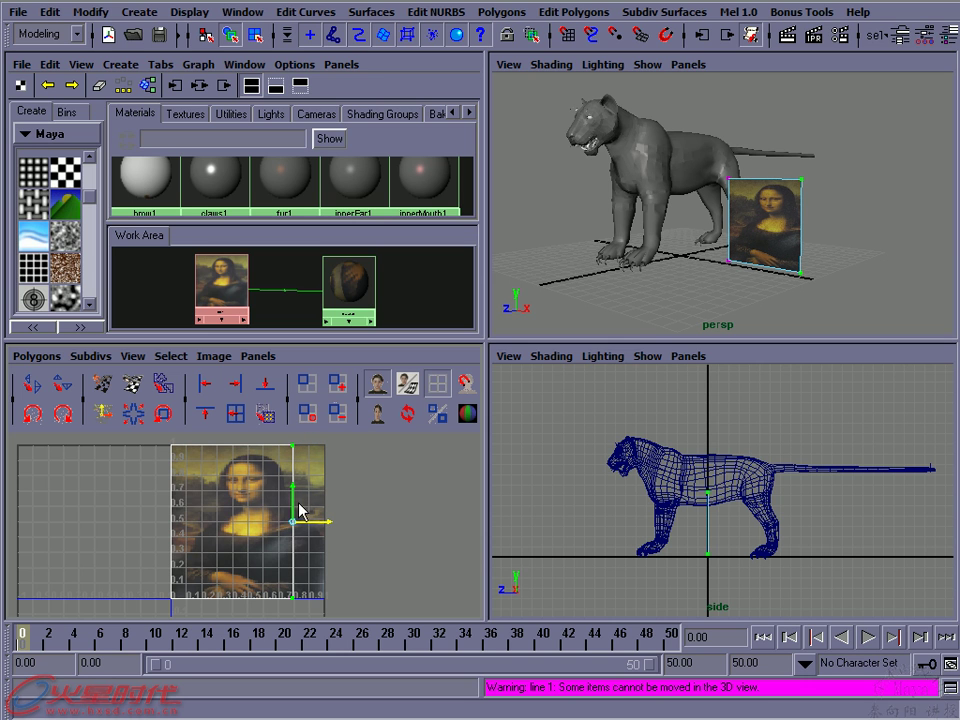
left_click_drag(326, 521, 328, 522)
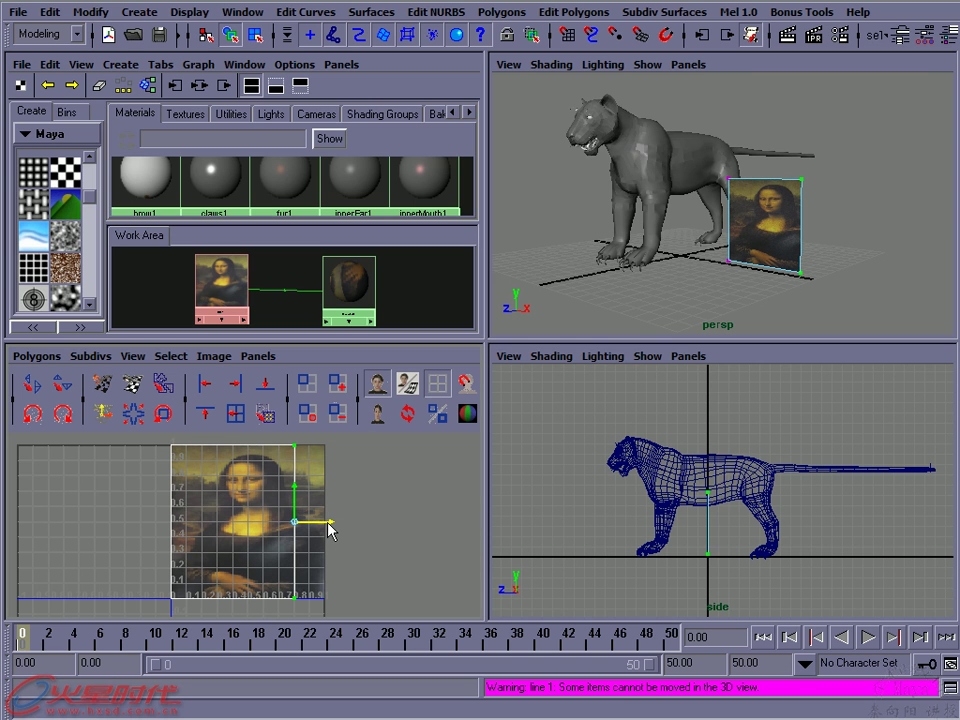
scroll(329, 531, "up", 1)
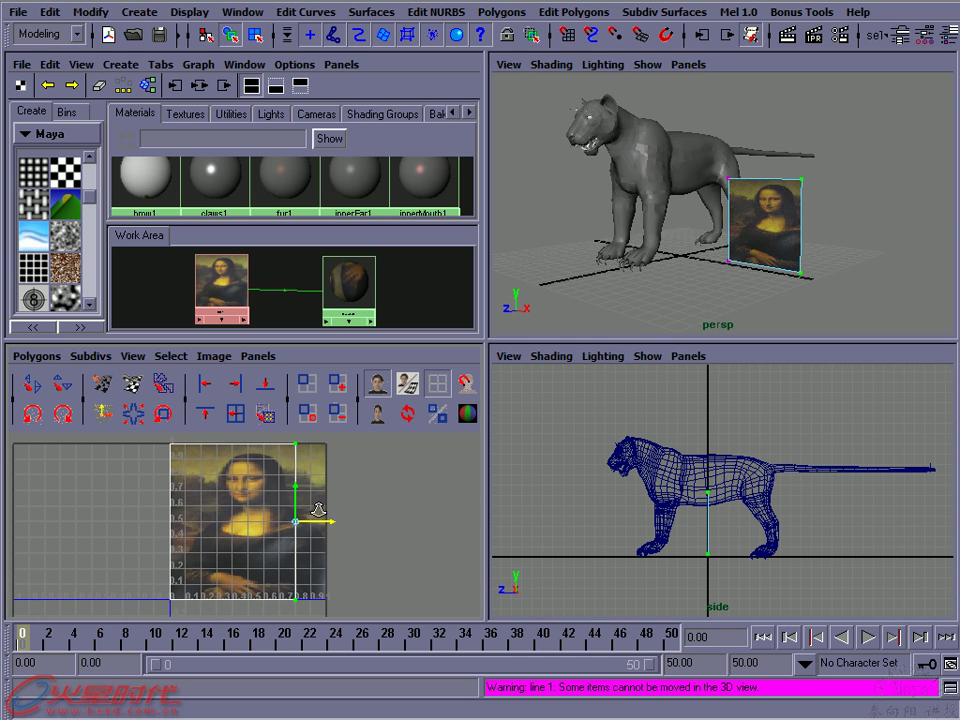
left_click_drag(331, 528, 339, 528)
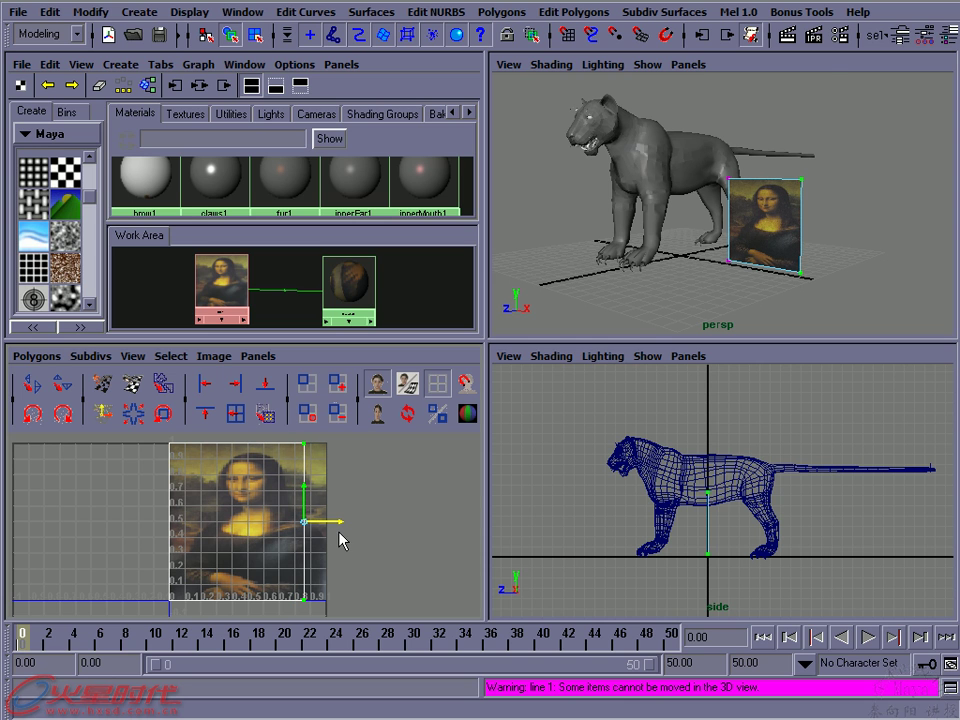
mouse_move(342, 528)
left_mouse_down()
mouse_move(320, 528)
mouse_move(355, 527)
mouse_move(337, 527)
left_mouse_up()
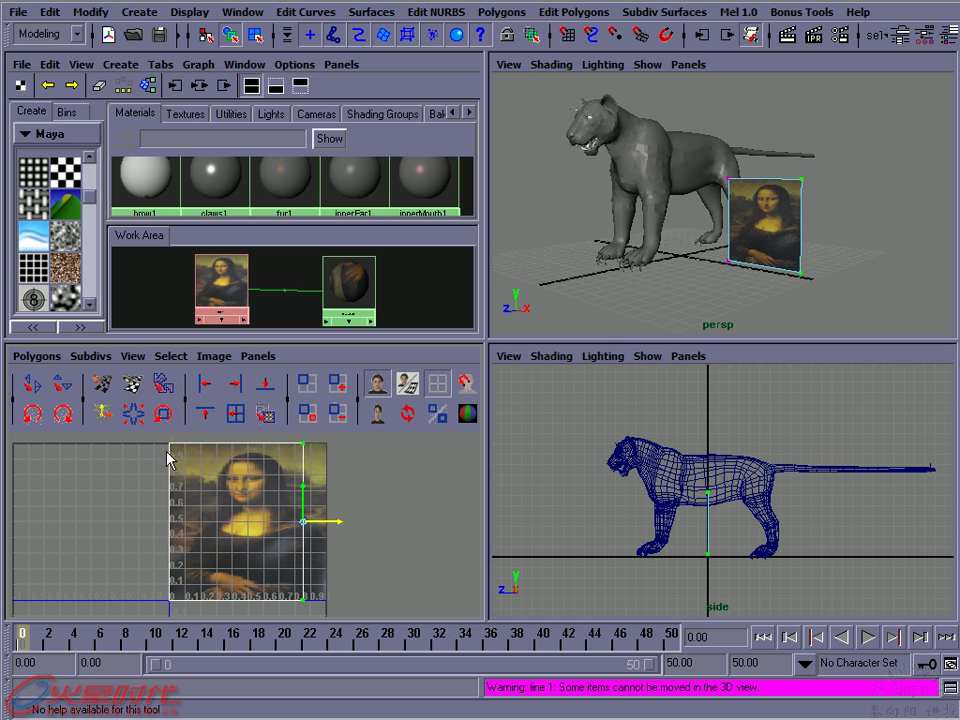
right_click_drag(240, 473, 221, 457)
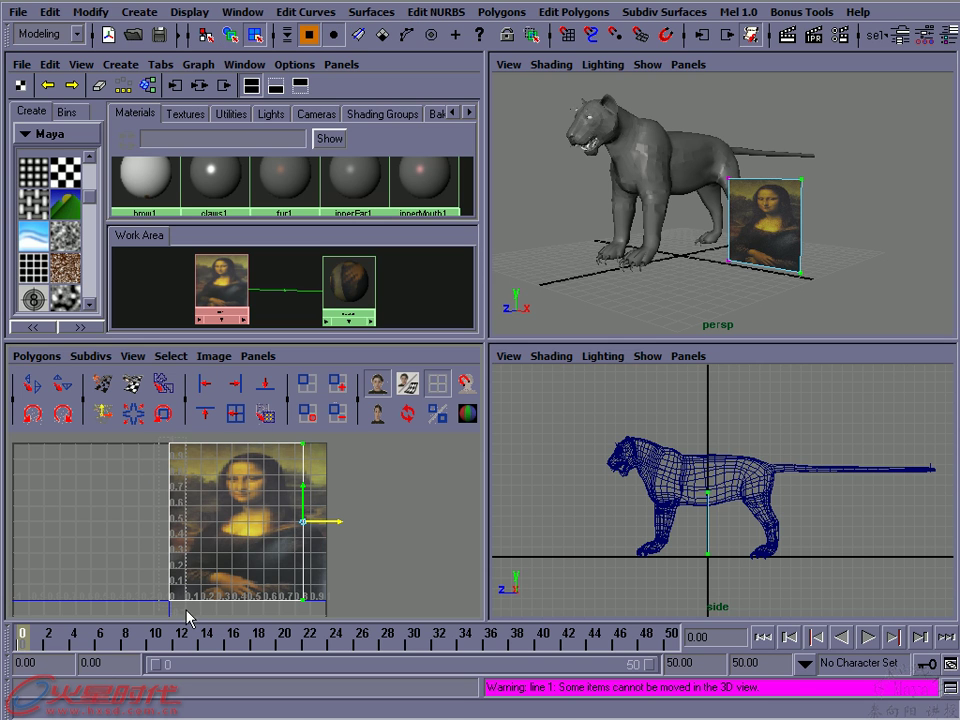
Push the left UV column left and the right column right, past both image edges
left_click_drag(184, 617, 150, 435)
key("w")
mouse_move(203, 525)
left_mouse_down()
mouse_move(232, 528)
mouse_move(138, 518)
mouse_move(161, 519)
left_mouse_up()
left_click_drag(287, 452, 320, 550)
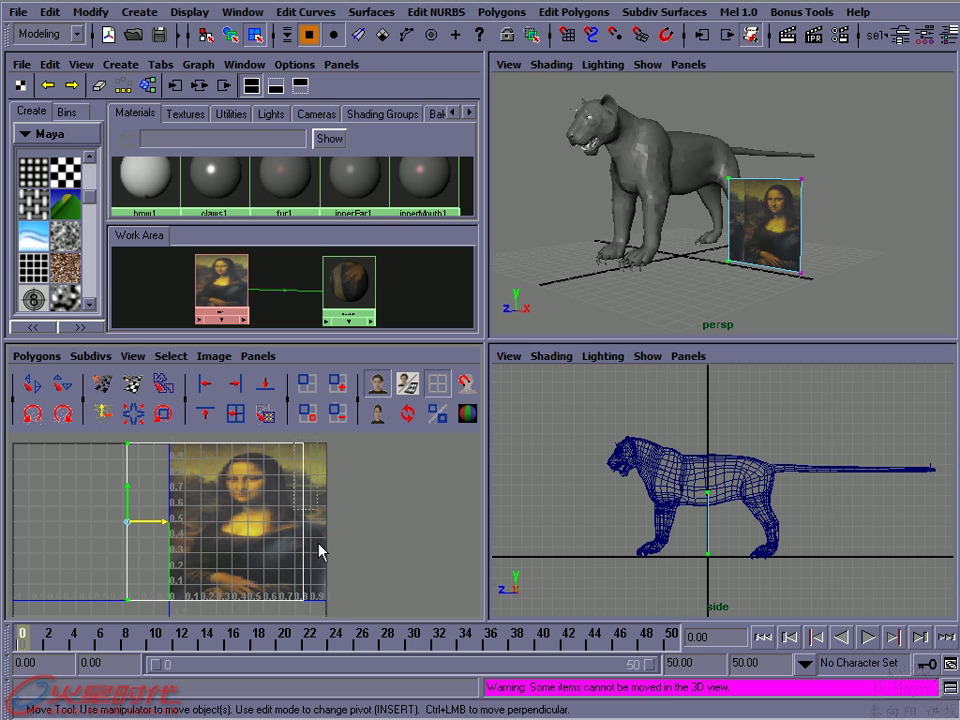
left_click_drag(333, 626, 333, 620)
mouse_move(338, 524)
left_mouse_down()
mouse_move(416, 525)
mouse_move(404, 527)
left_mouse_up()
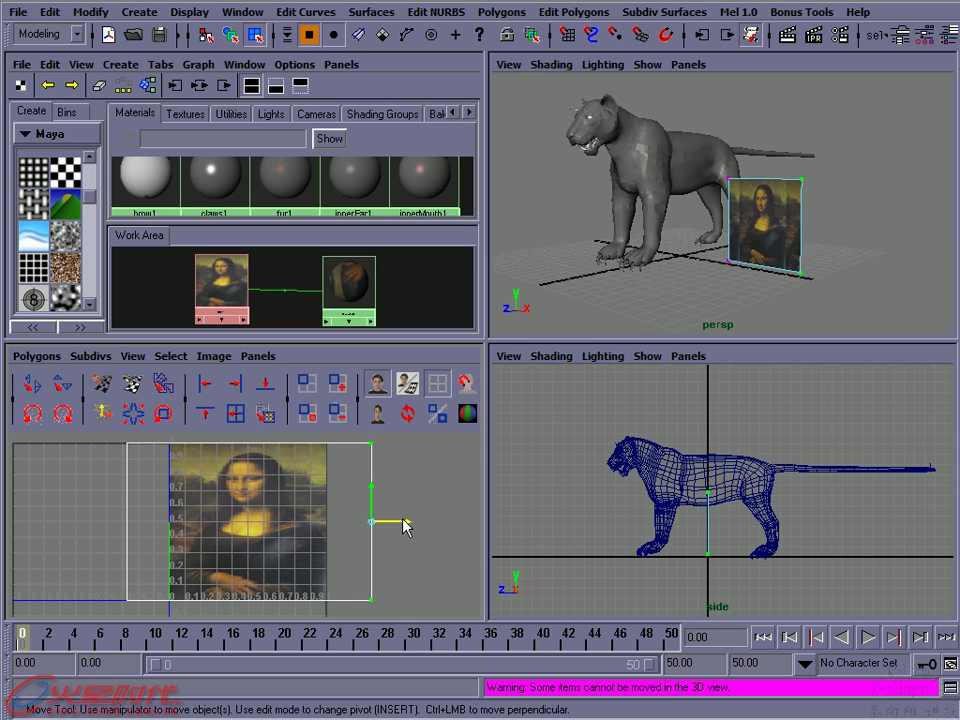
right_click_drag(788, 214, 811, 207, "alt")
mouse_move(811, 207)
left_mouse_down("alt")
mouse_move(846, 208)
mouse_move(754, 206)
mouse_move(755, 147)
left_mouse_up("alt")
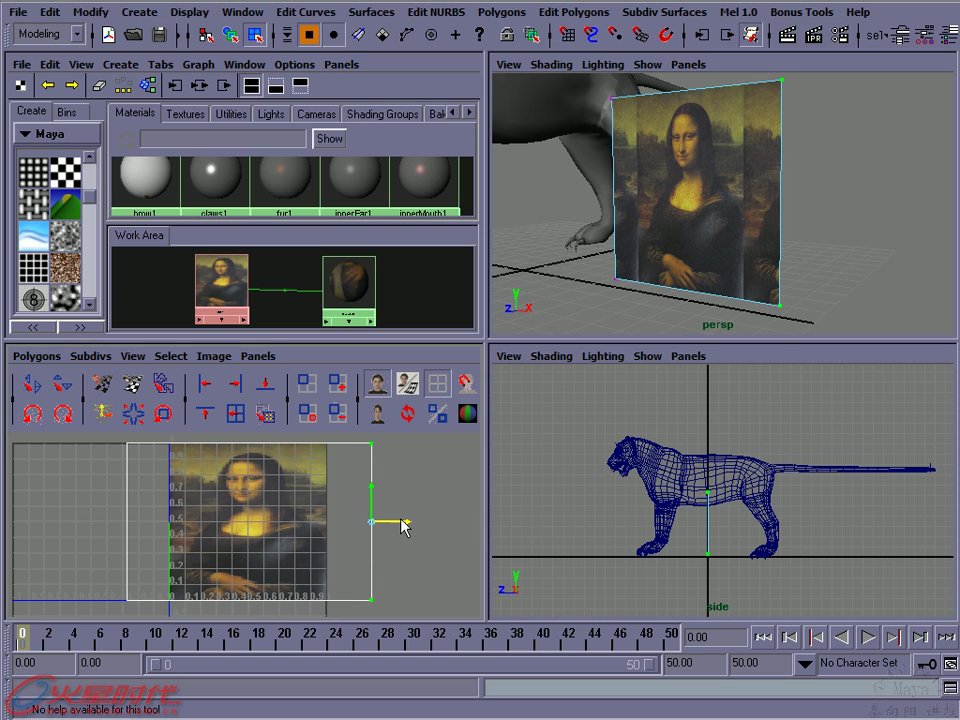
Move the right-edge UVs back to 1 and left-edge UVs to 0, then return to object mode
left_click_drag(403, 522, 364, 522)
left_click_drag(120, 441, 137, 613)
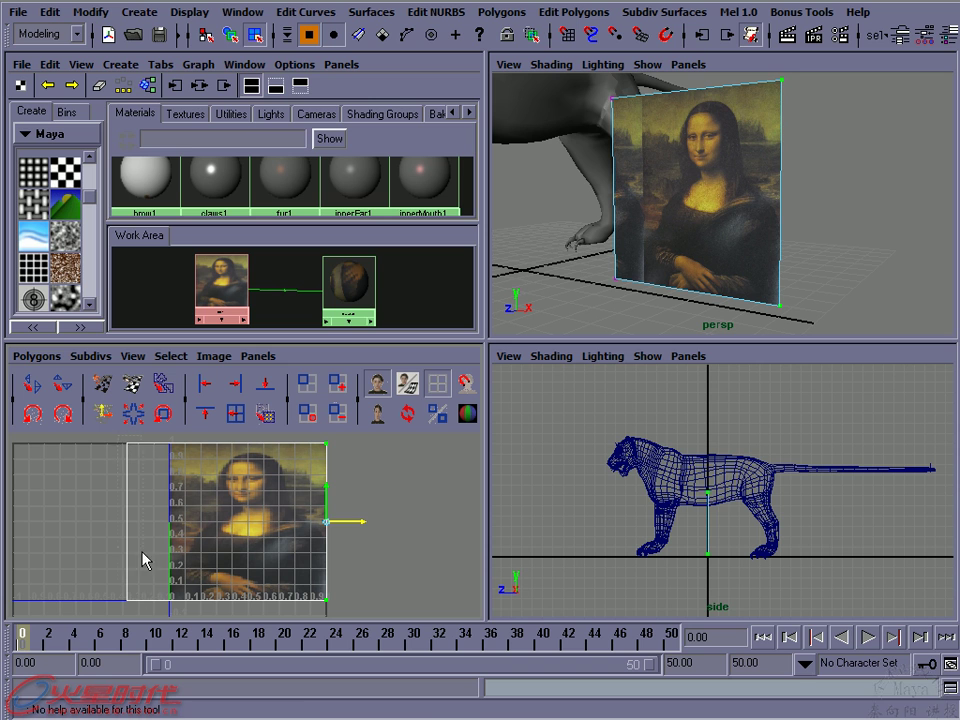
left_click_drag(165, 521, 206, 527)
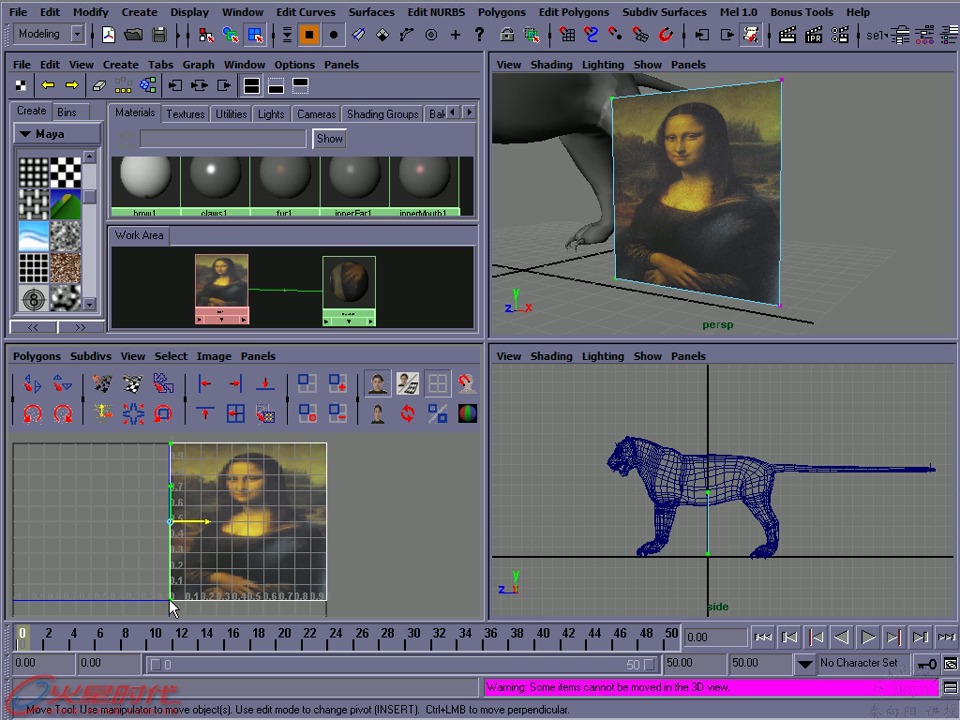
left_click(328, 448)
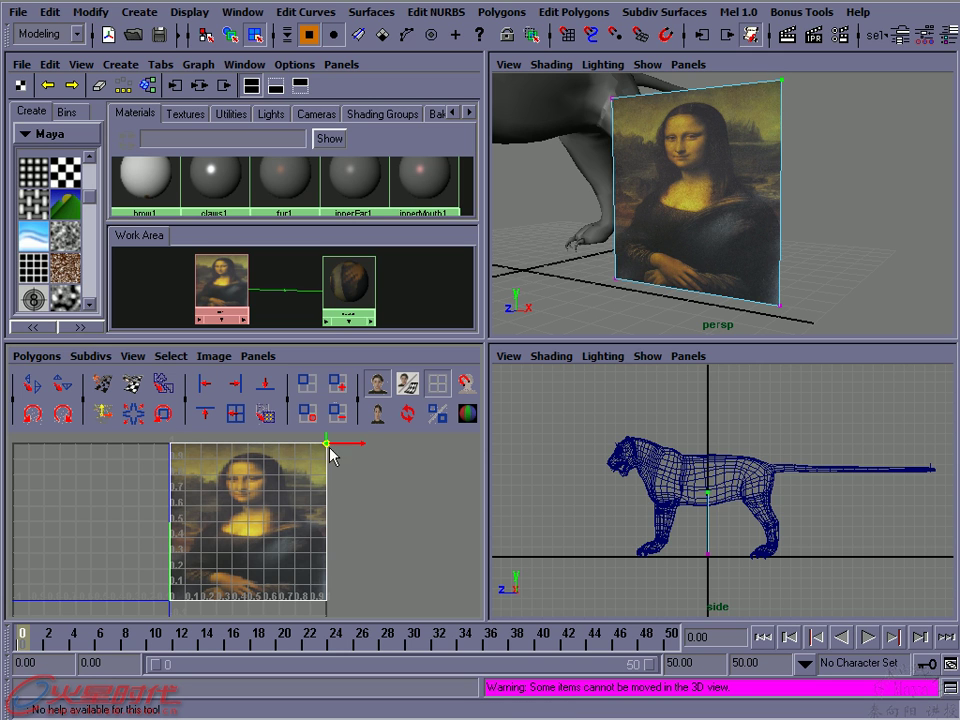
right_click_drag(282, 527, 306, 523, "alt")
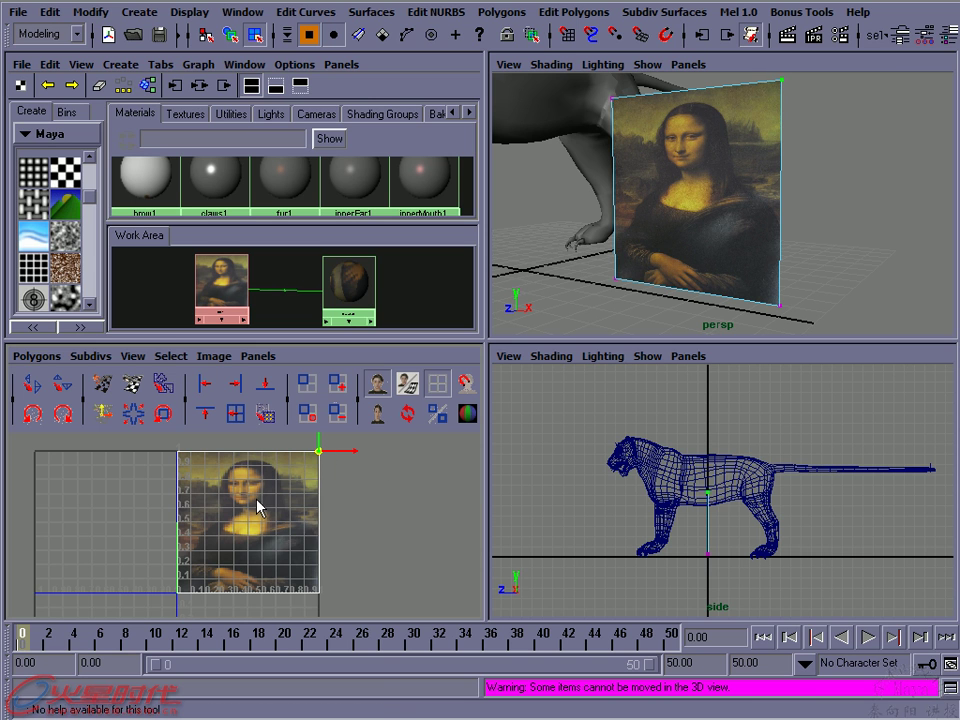
mouse_move(650, 273)
right_mouse_down("alt")
mouse_move(744, 253)
mouse_move(720, 274)
mouse_move(703, 249)
right_mouse_up("alt")
key("F8")
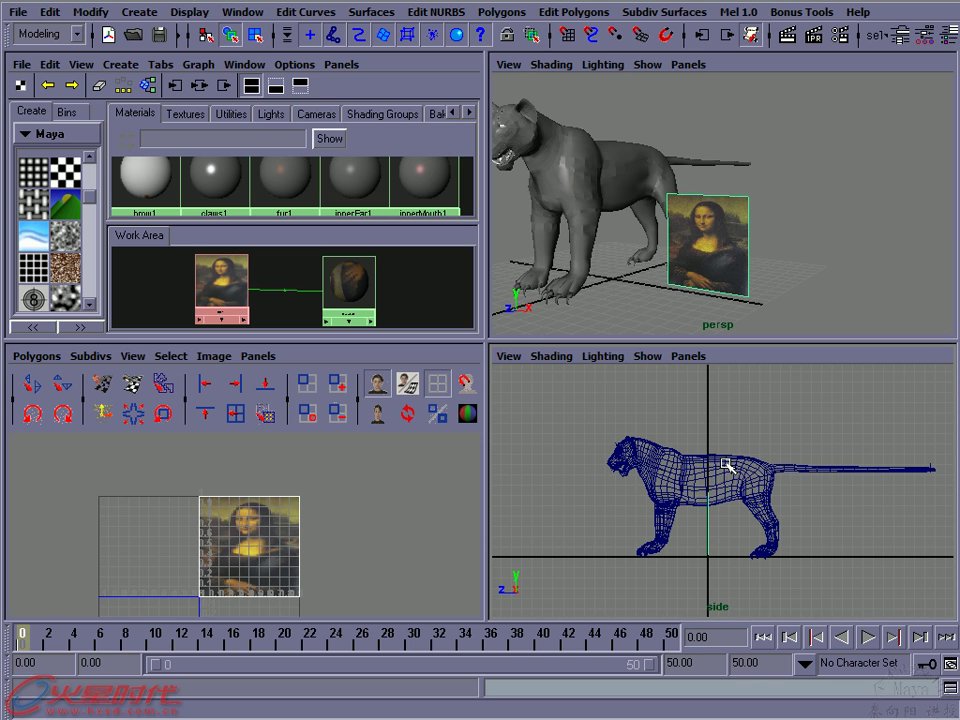
Switch the lower-right view to Front and centre the Mona Lisa plane in it
key("t")
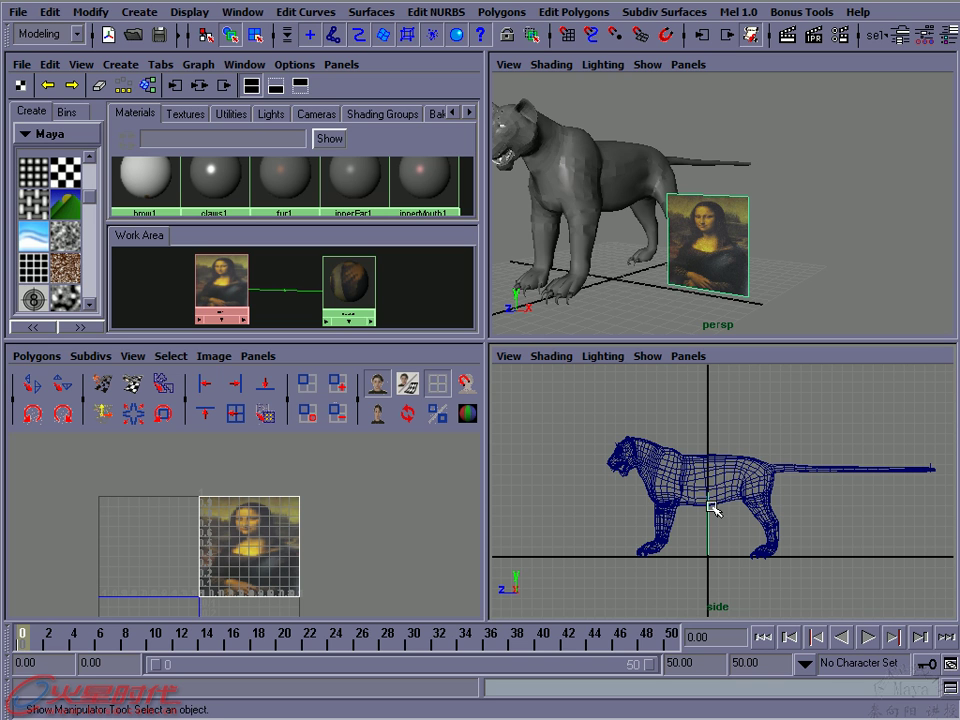
key("space")
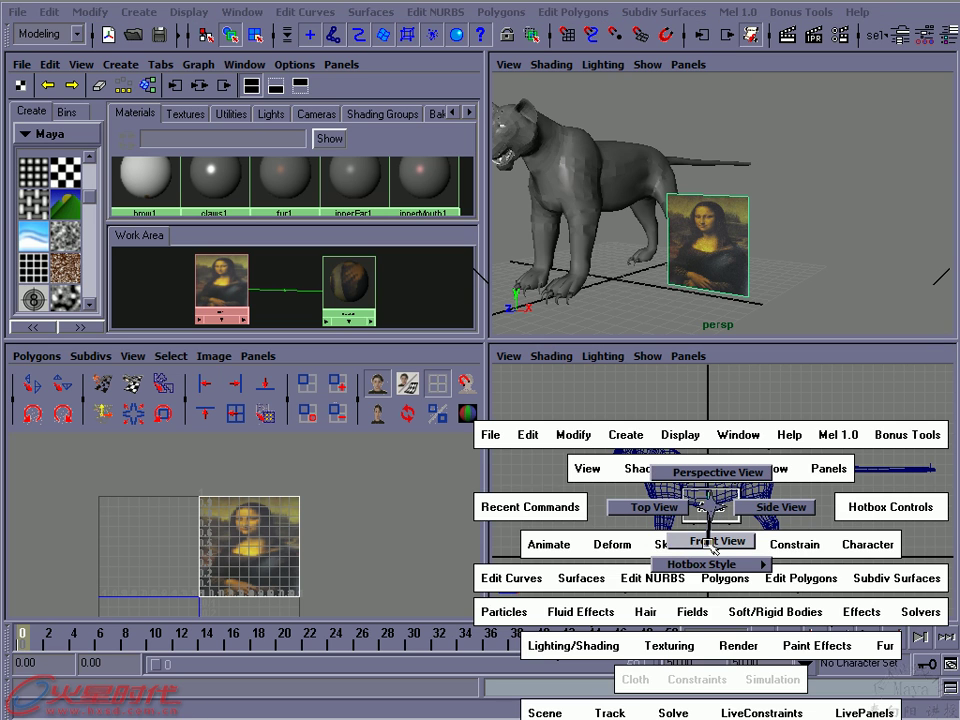
left_click_drag(713, 508, 712, 530)
middle_click_drag(701, 527, 716, 522, "alt")
right_click_drag(716, 522, 692, 516, "alt")
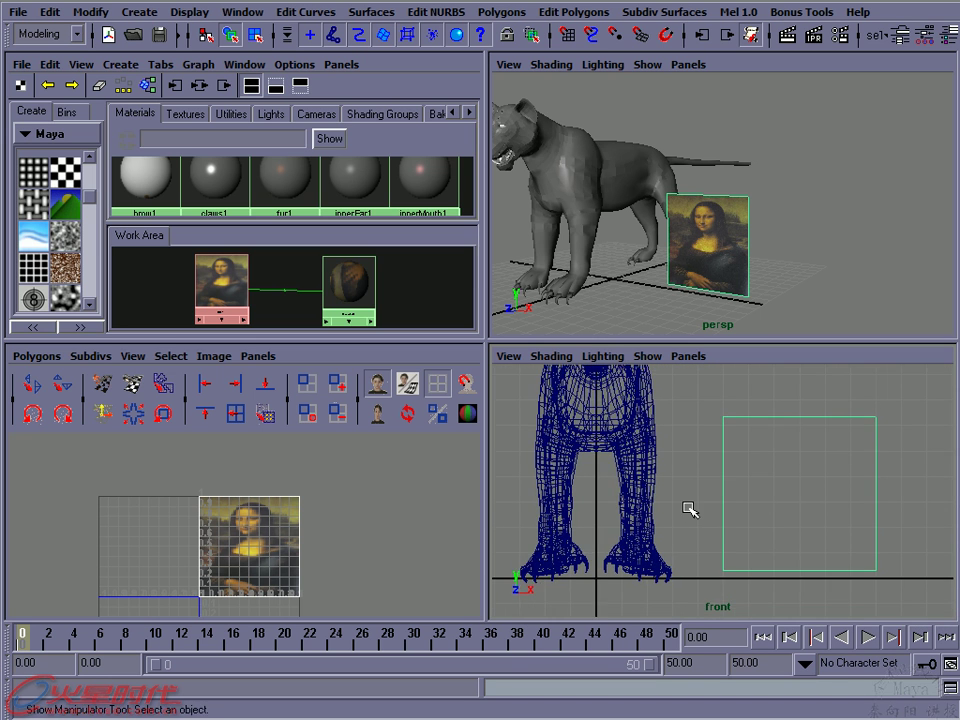
middle_click_drag(688, 508, 641, 527, "alt")
right_click_drag(641, 527, 617, 519, "alt")
middle_click_drag(617, 519, 611, 524, "alt")
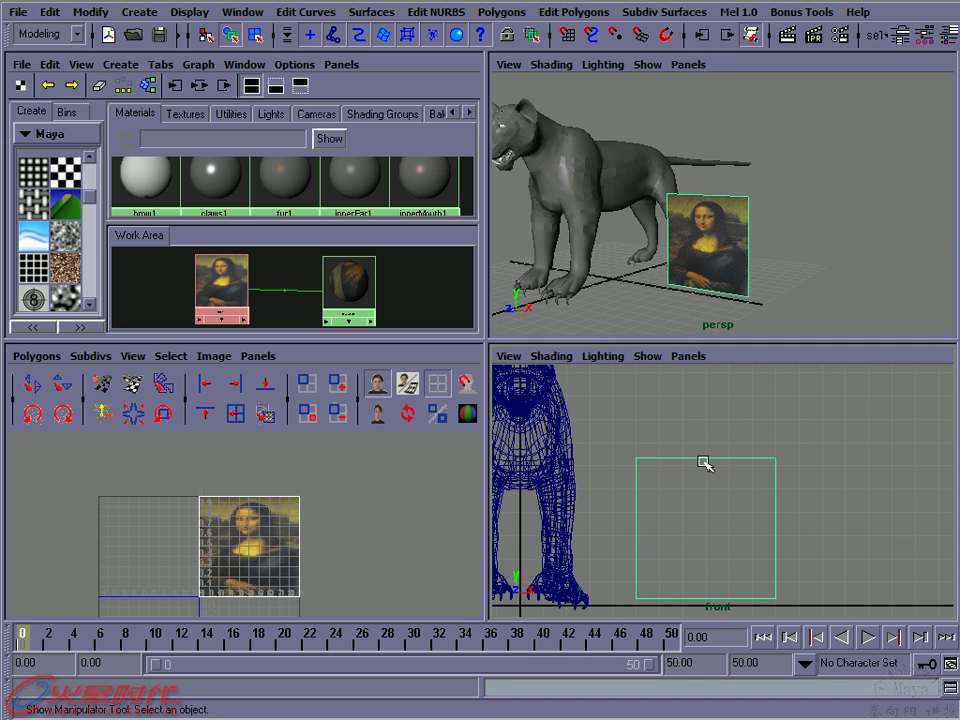
Append a triangular roof face to the plane's top edge with a raised apex vertex
left_click(502, 12)
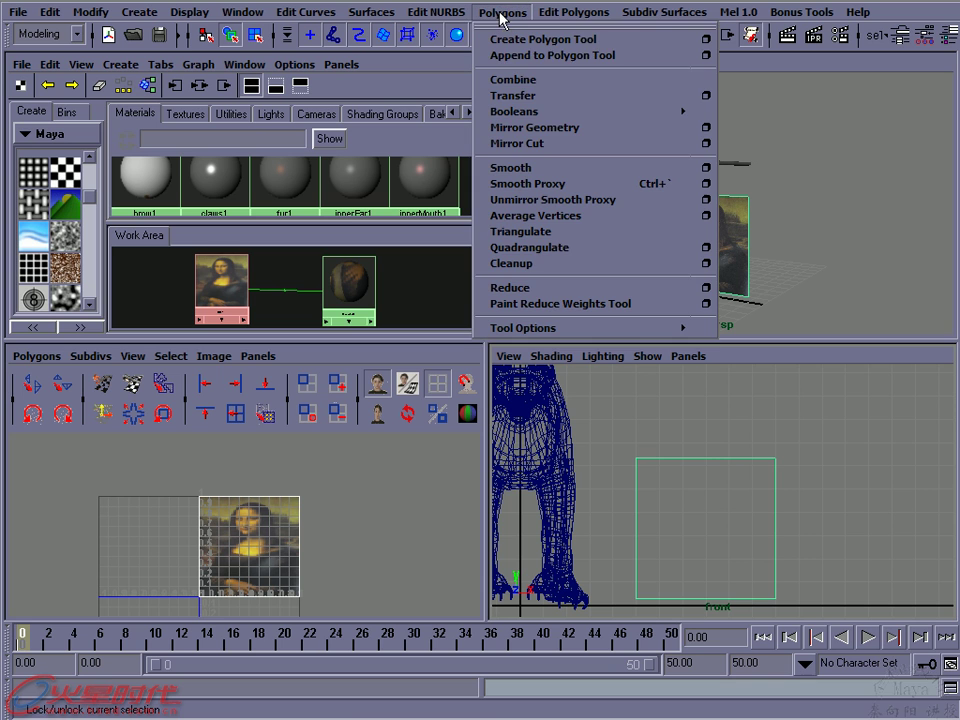
left_click(576, 57)
left_click(705, 459)
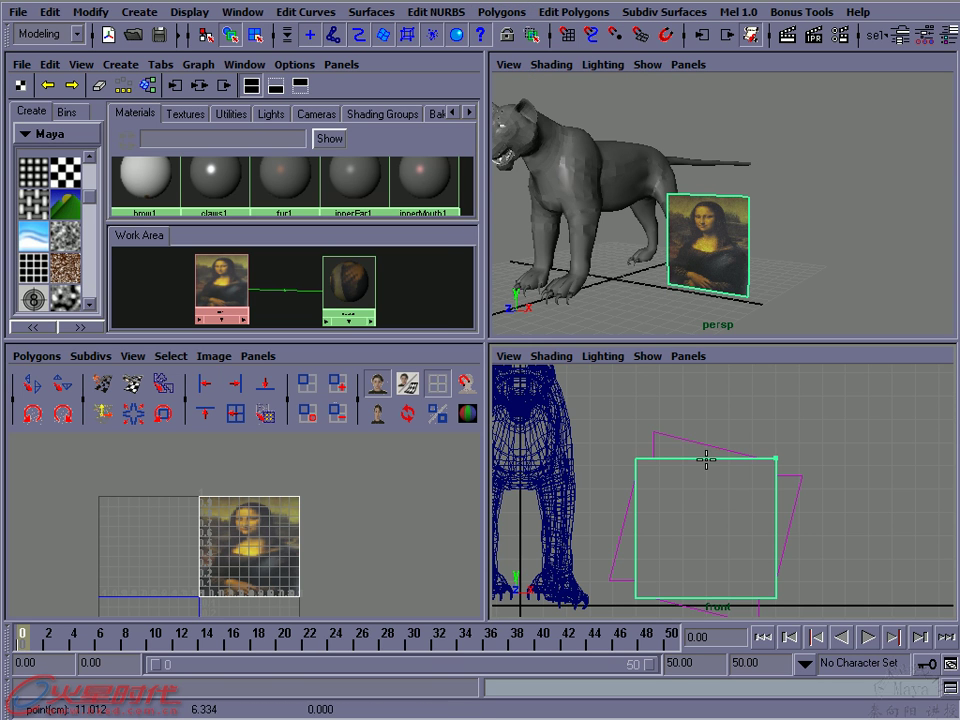
left_click(647, 397)
left_click_drag(647, 397, 673, 392)
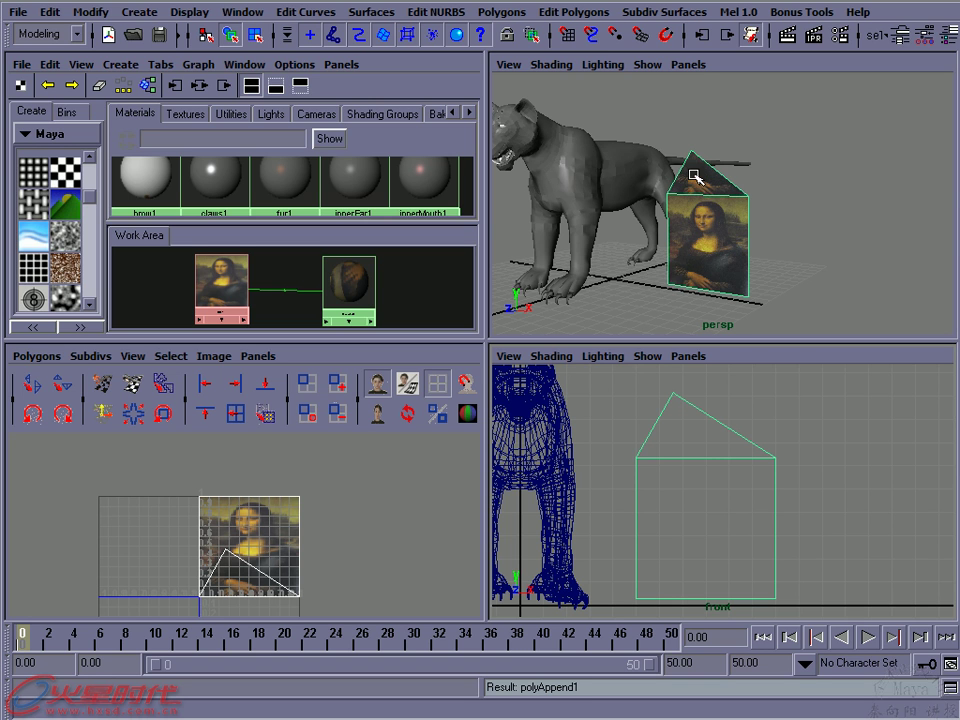
key("t")
left_click(686, 435)
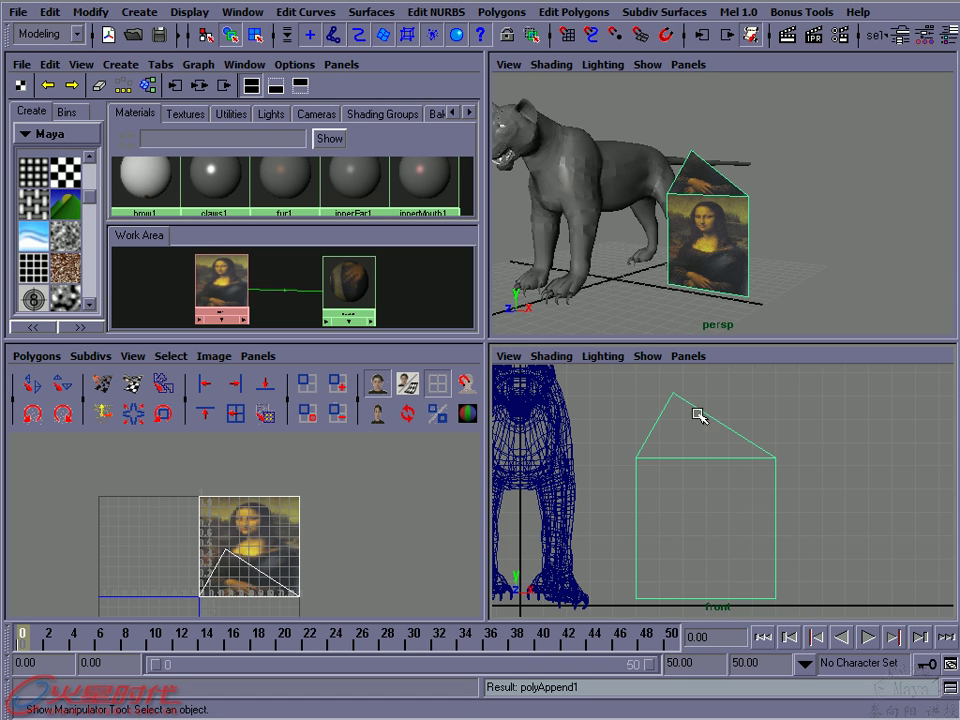
Subdivide the roof edge using default Subdivide settings to add a midpoint
middle_click_drag(318, 546, 315, 488, "alt")
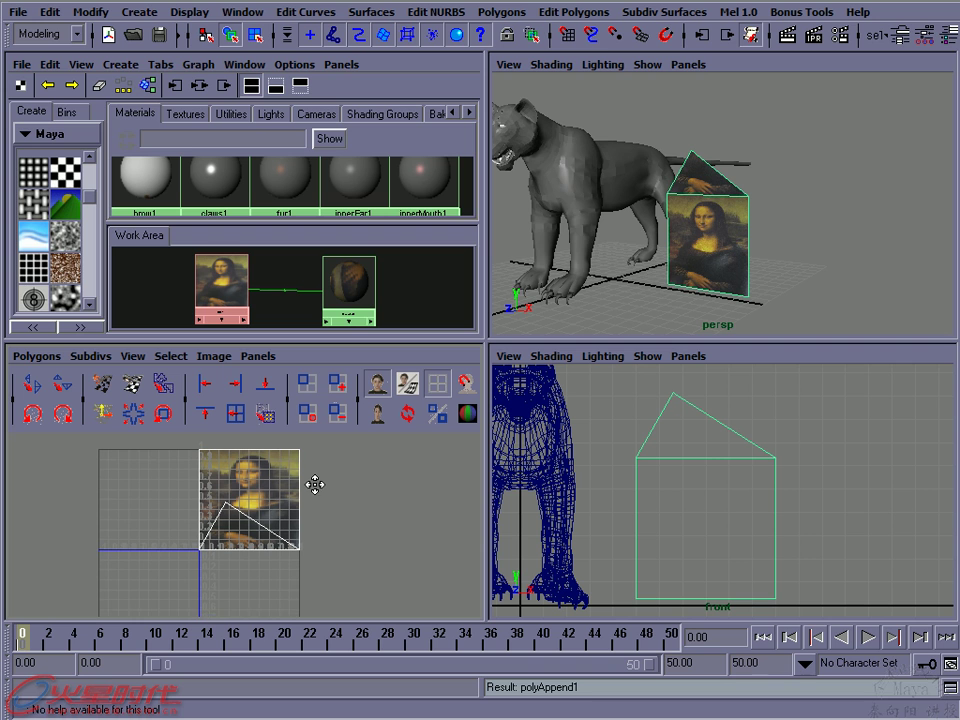
right_click_drag(627, 253, 650, 238, "alt")
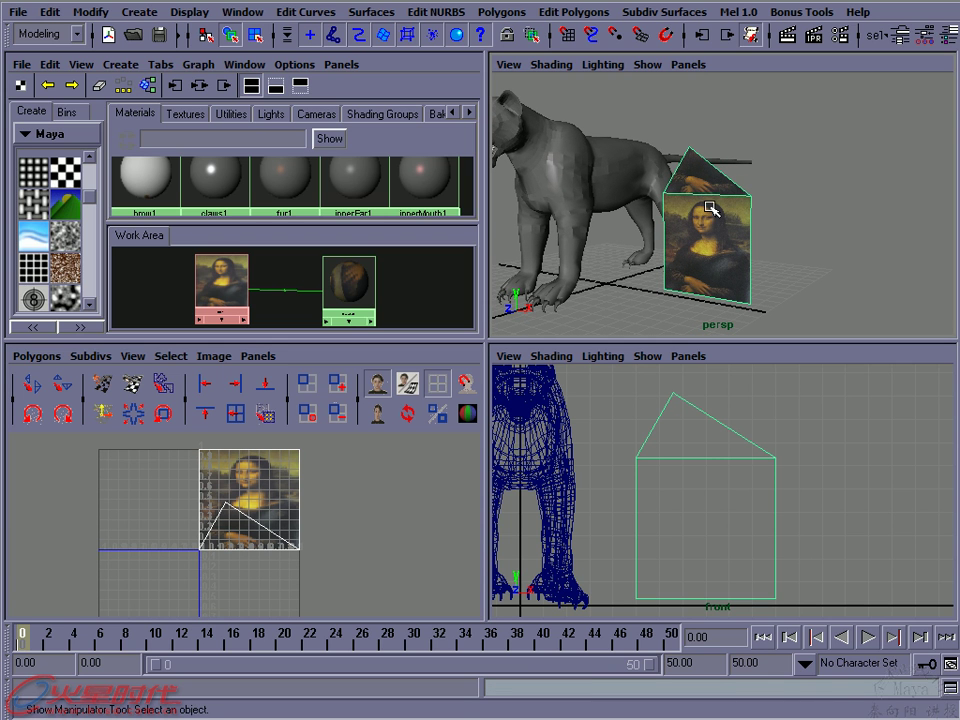
right_click(714, 418)
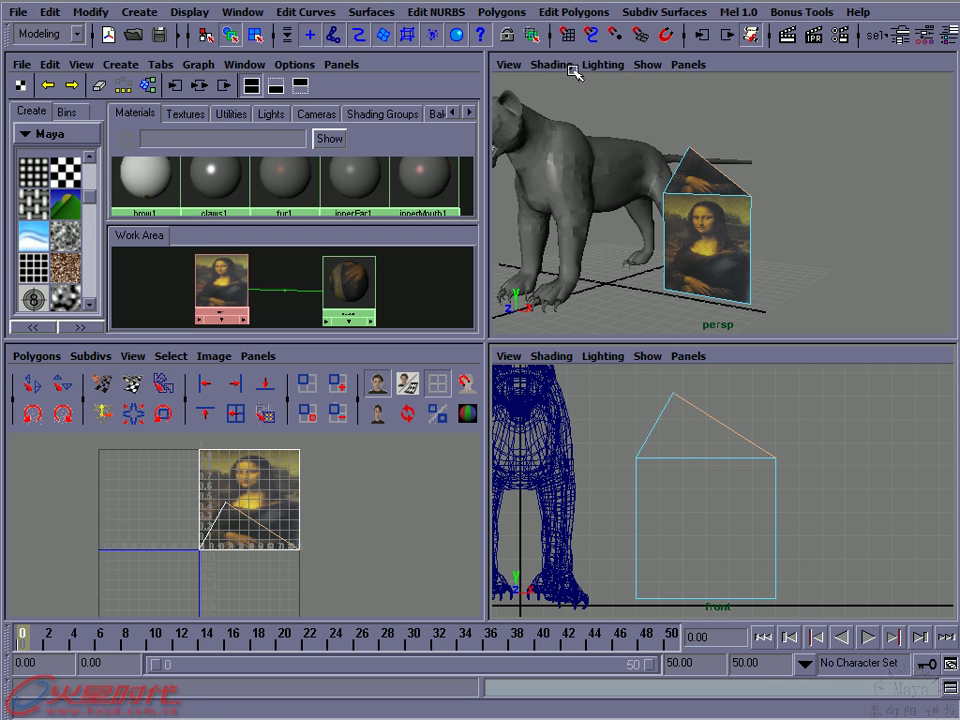
left_click(560, 12)
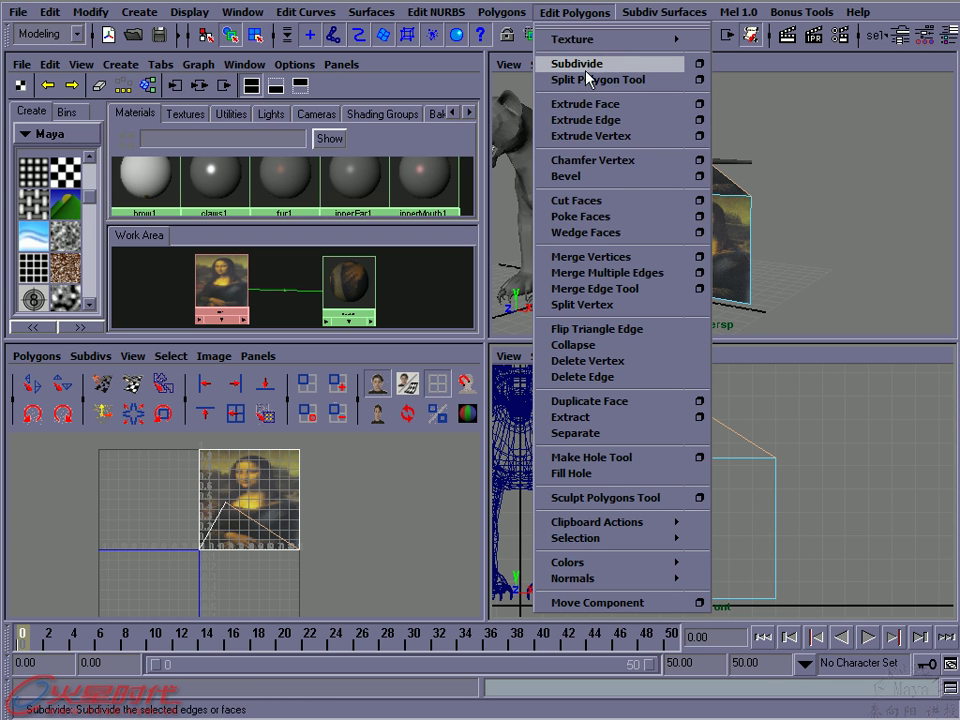
left_click(699, 63)
left_click(246, 137)
left_click(261, 173)
left_click(345, 584)
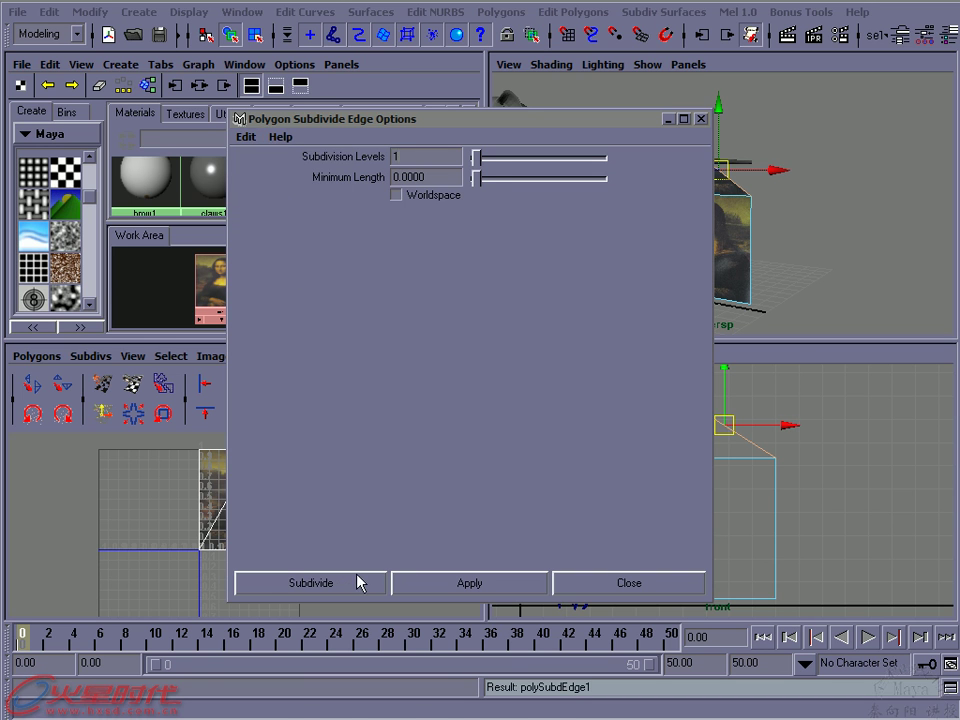
Select the UV at the roof edge's midpoint and zoom the UV layout around it
left_click(722, 423)
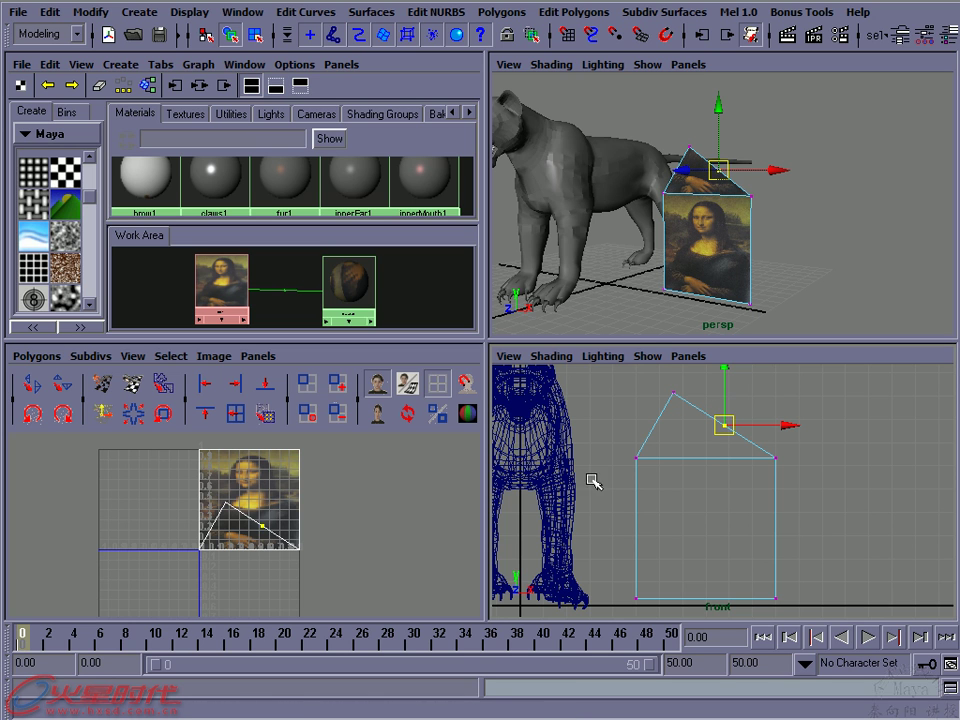
right_click(707, 417)
right_click_drag(707, 417, 754, 403)
left_click(727, 427)
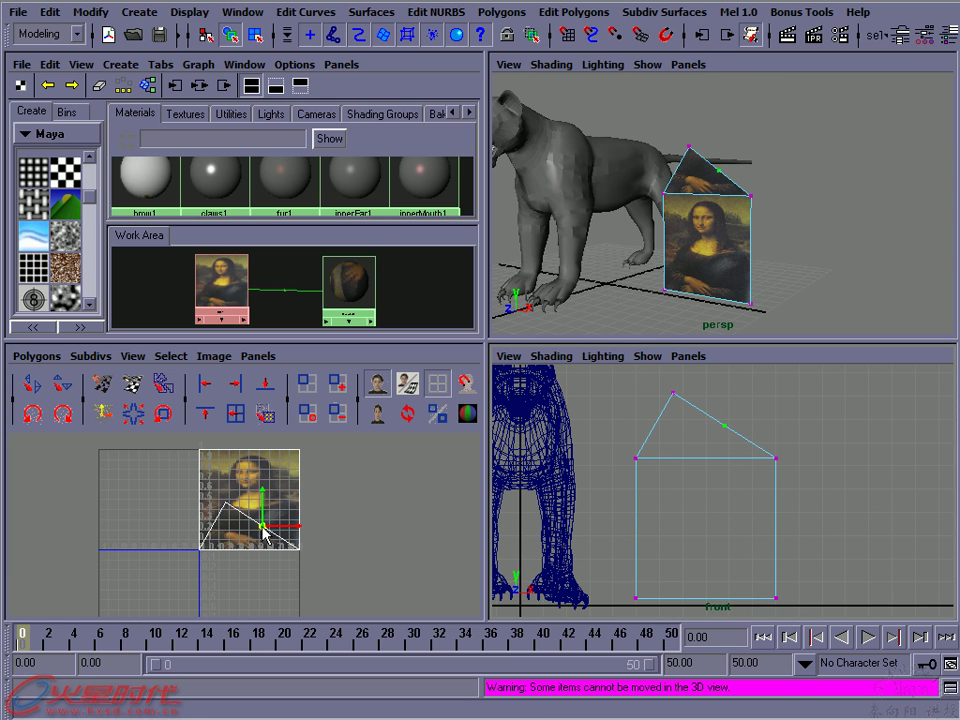
mouse_move(265, 558)
right_mouse_down("alt")
mouse_move(295, 537)
mouse_move(287, 527)
right_mouse_up("alt")
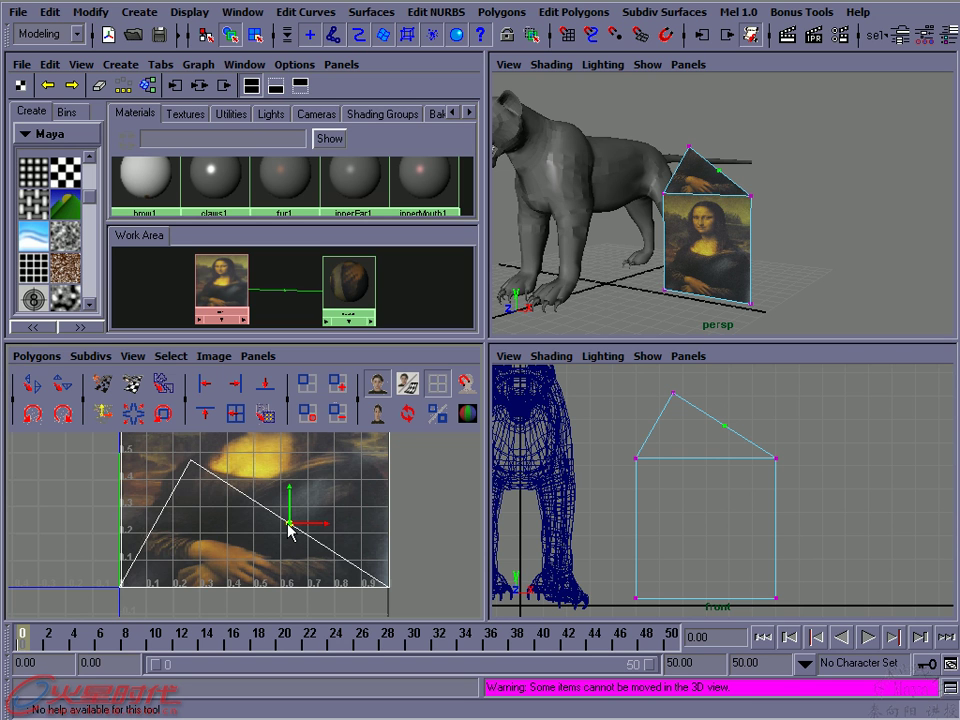
right_click_drag(289, 527, 274, 520, "alt")
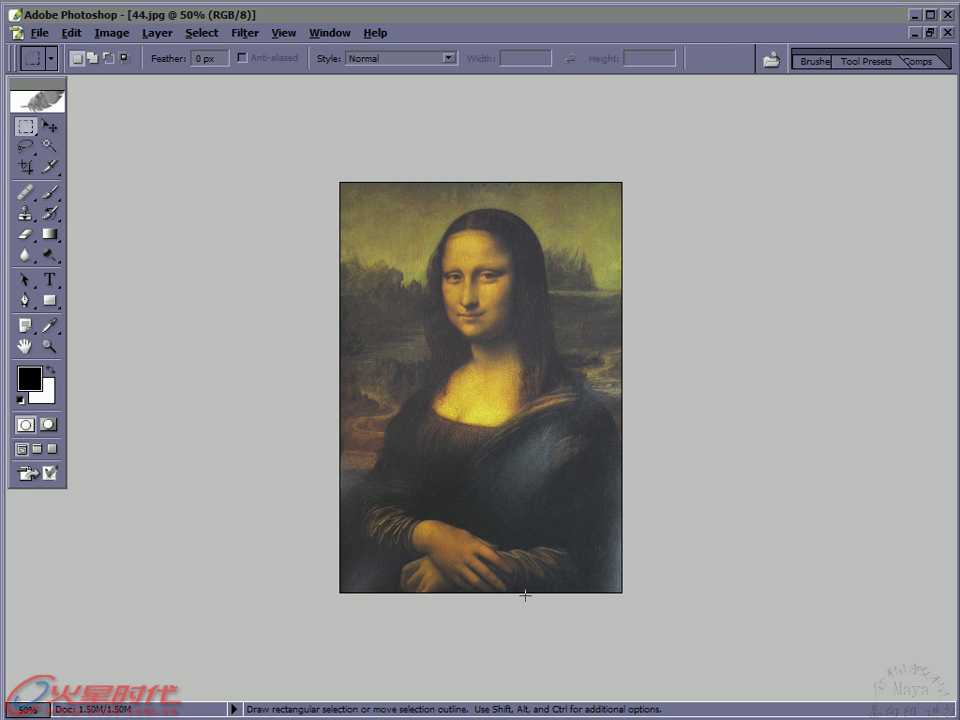
Clear the stray selection on 44.jpg and open the Info palette from the Window menu
left_click_drag(503, 594, 507, 487)
left_click(530, 493)
key("shift")
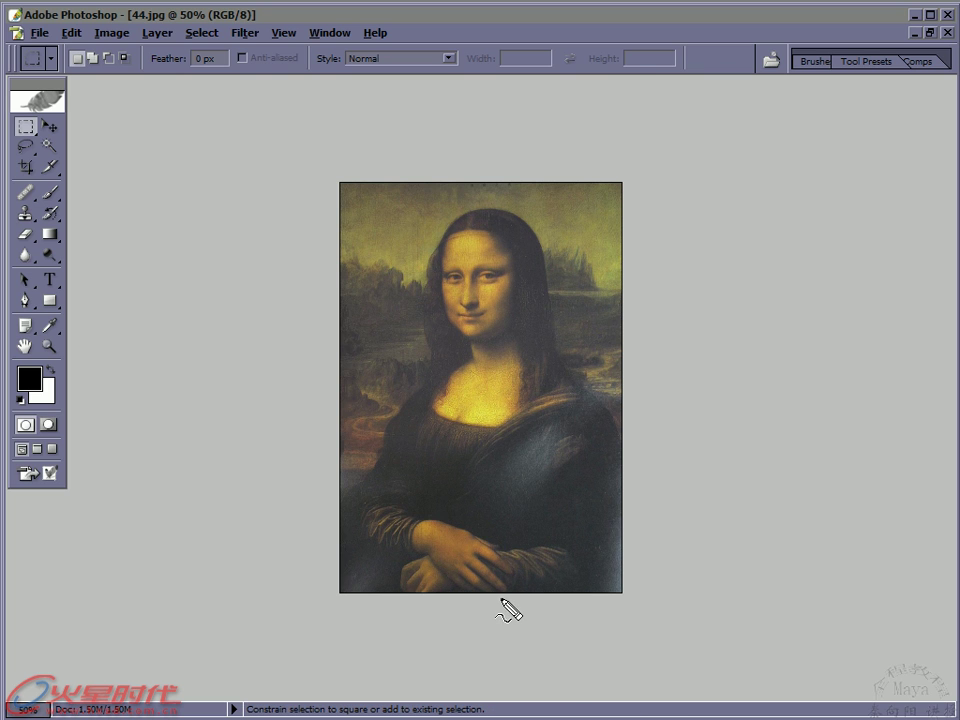
left_click_drag(502, 598, 503, 488)
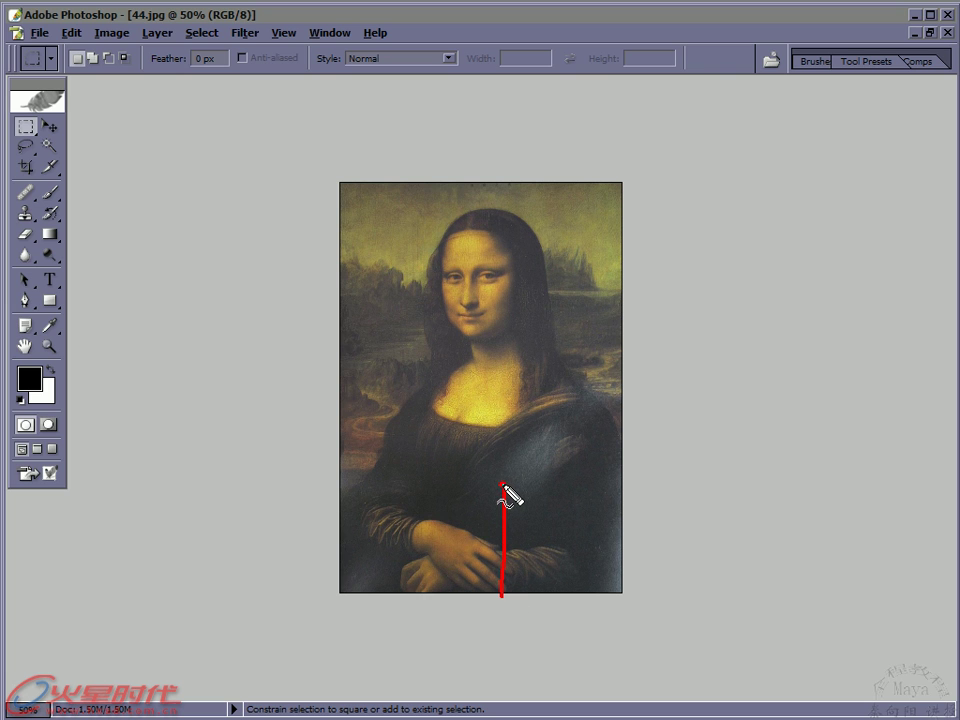
left_click_drag(506, 478, 501, 482)
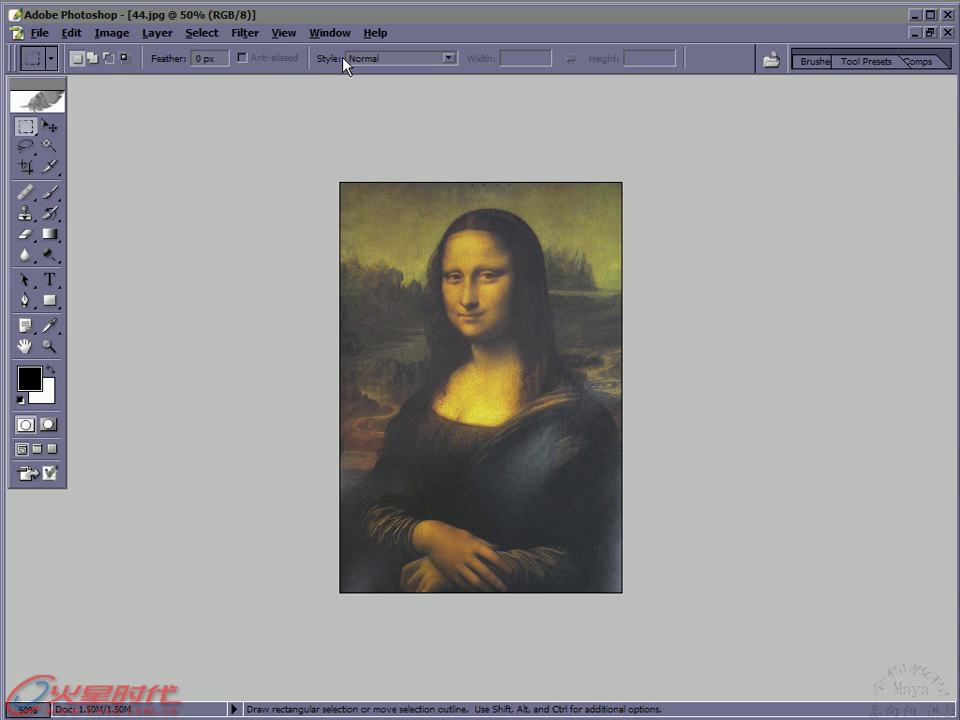
left_click(330, 33)
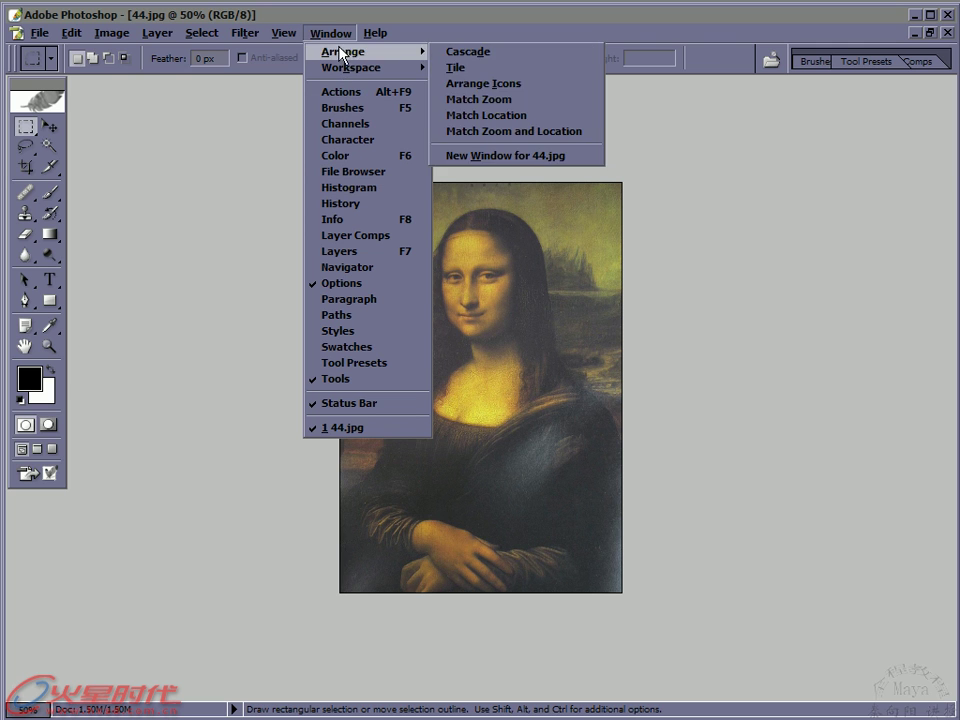
left_click(330, 219)
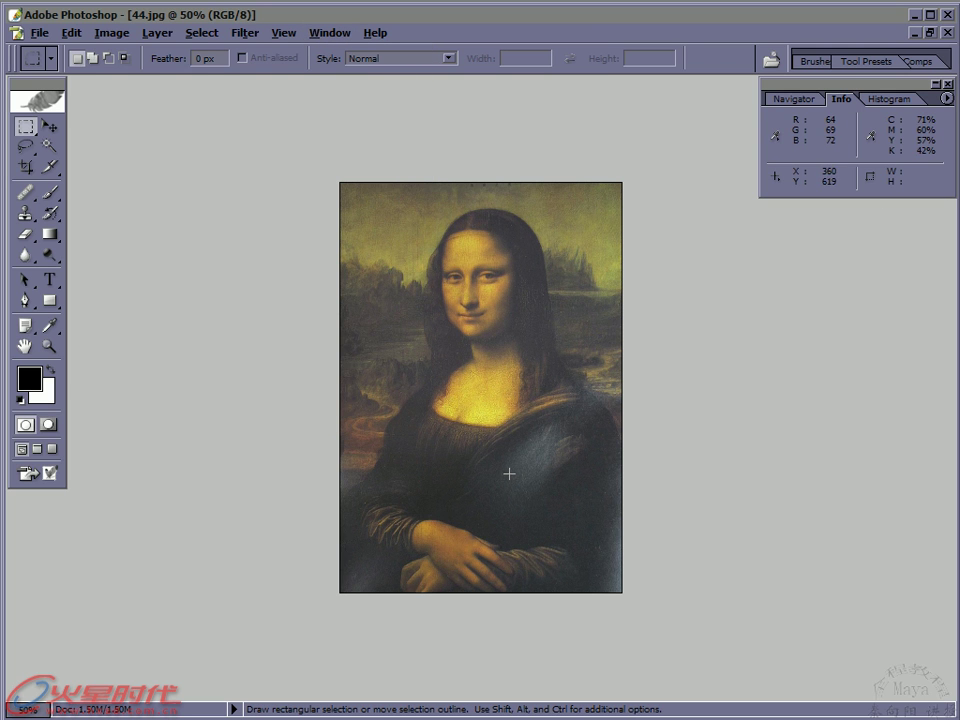
Sample the dress's dark bluish grey 494D50 as foreground and check its R/G values, cancelling the picker
left_click(49, 325)
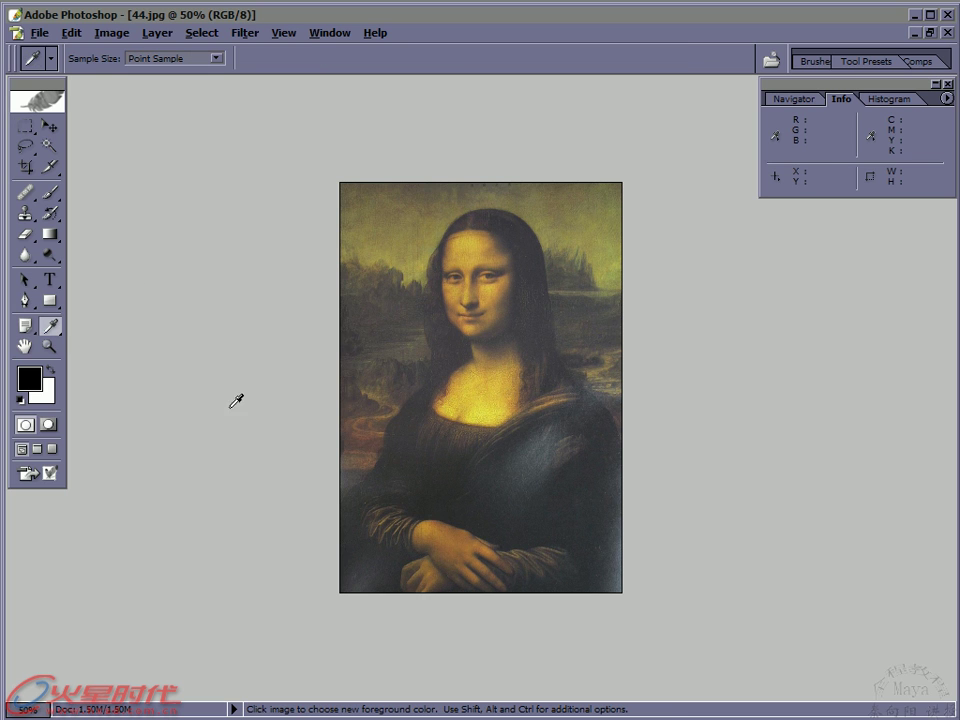
left_click(507, 477)
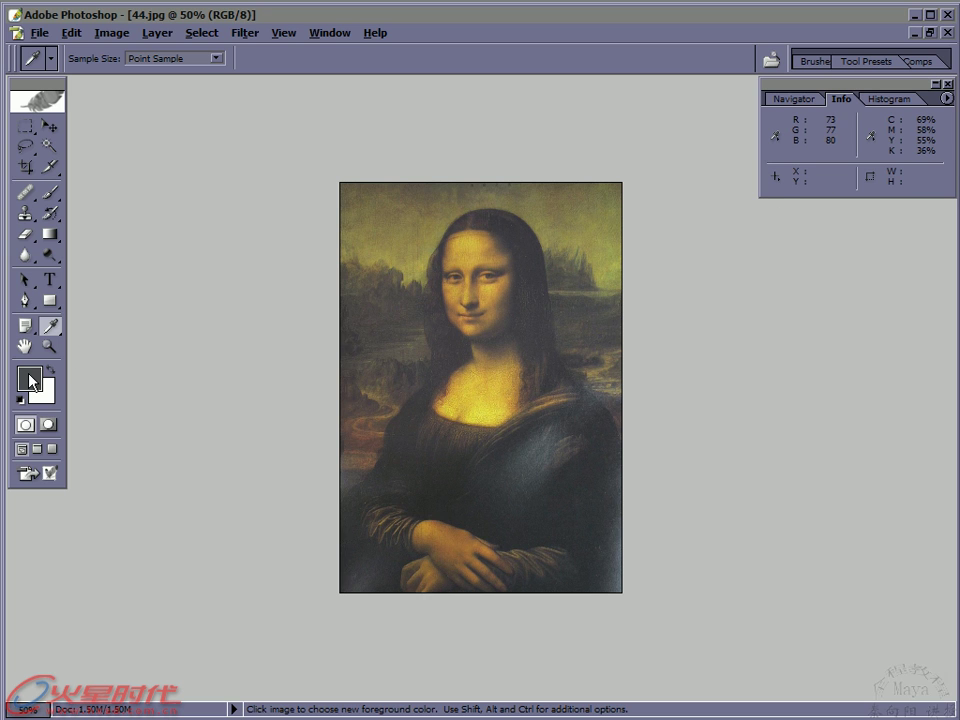
left_click(25, 383)
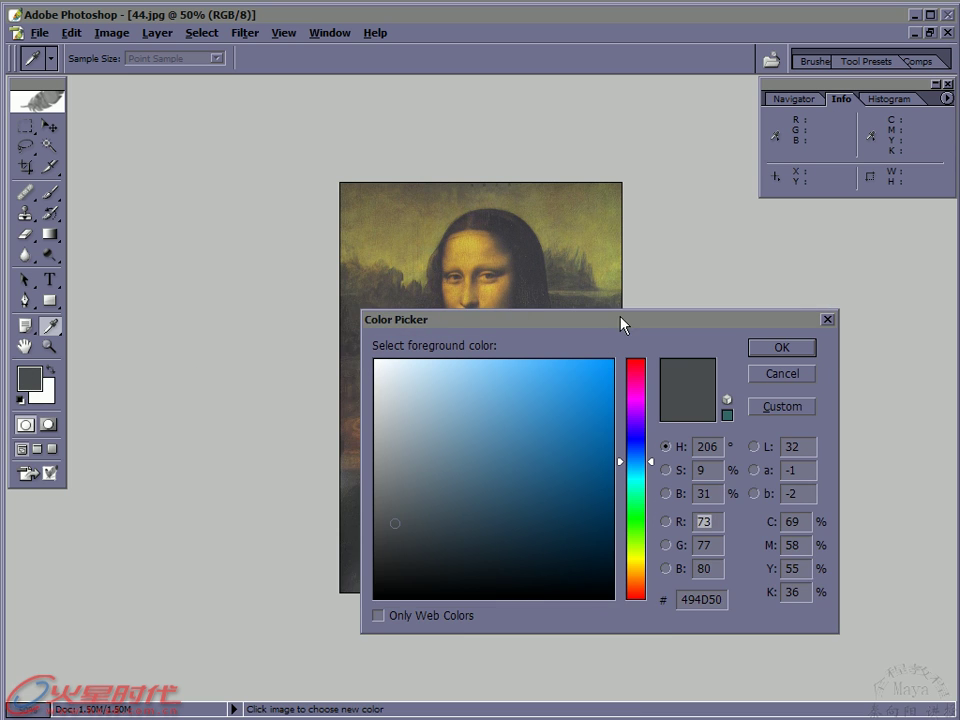
left_click(660, 487)
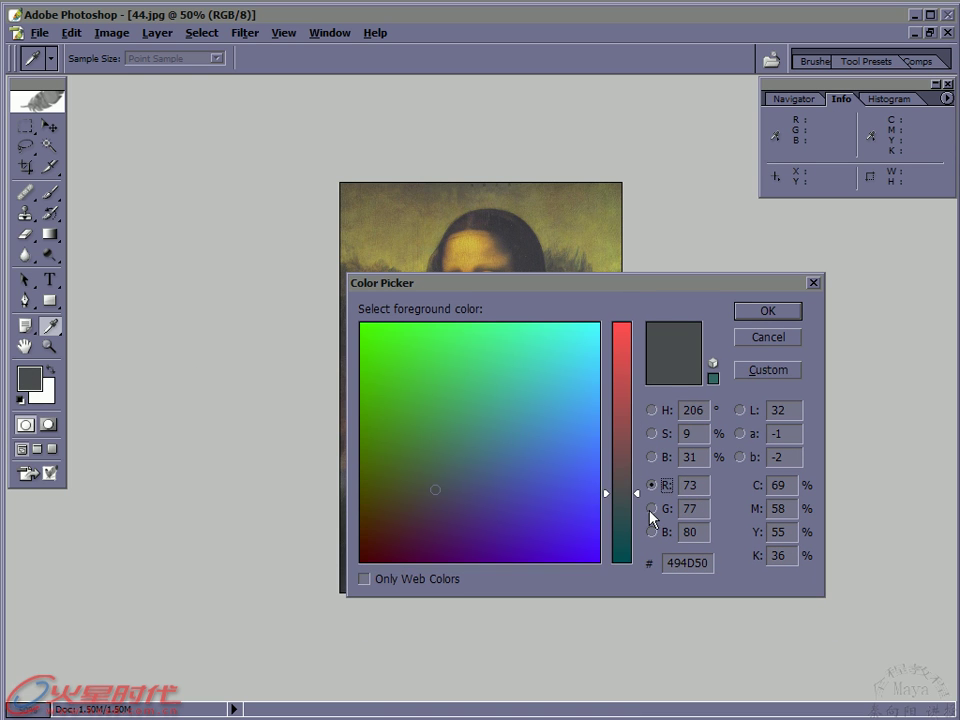
left_click(652, 509)
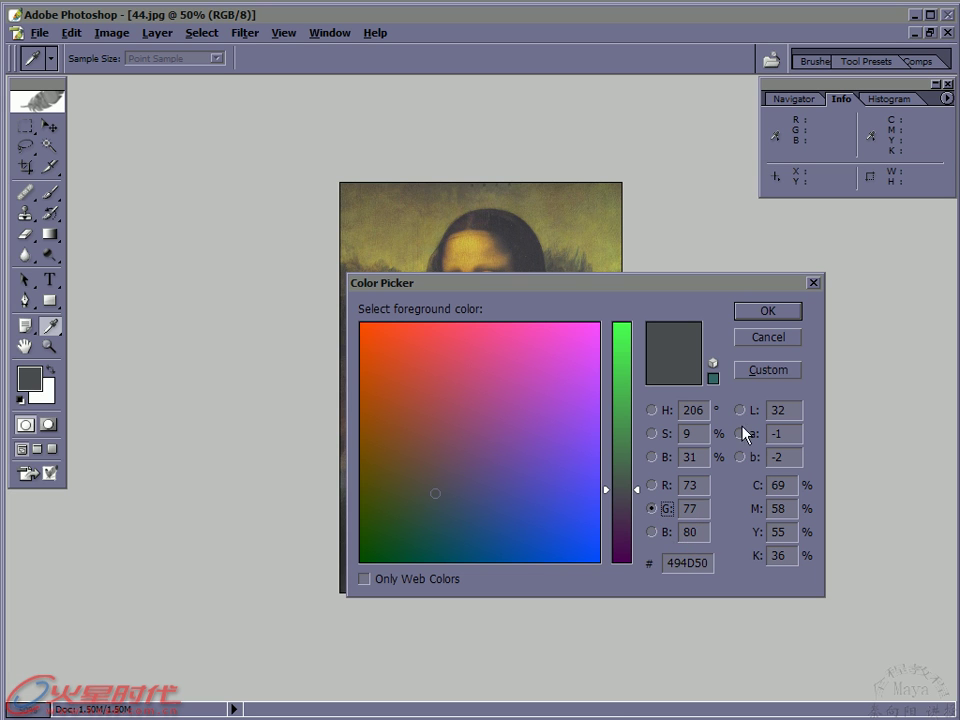
left_click(767, 340)
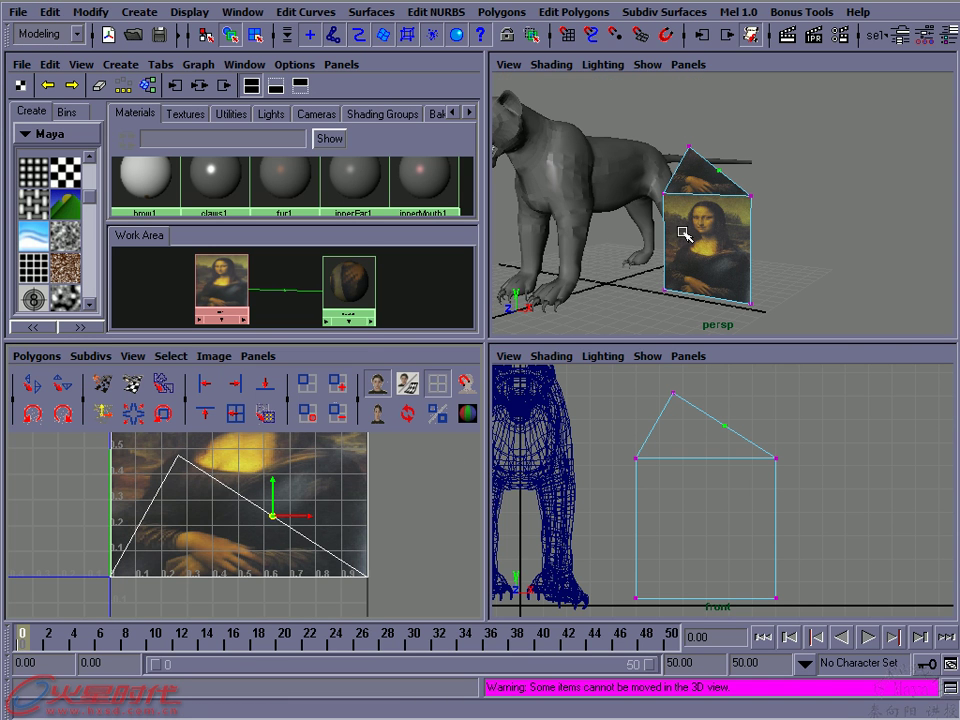
double_click(340, 282)
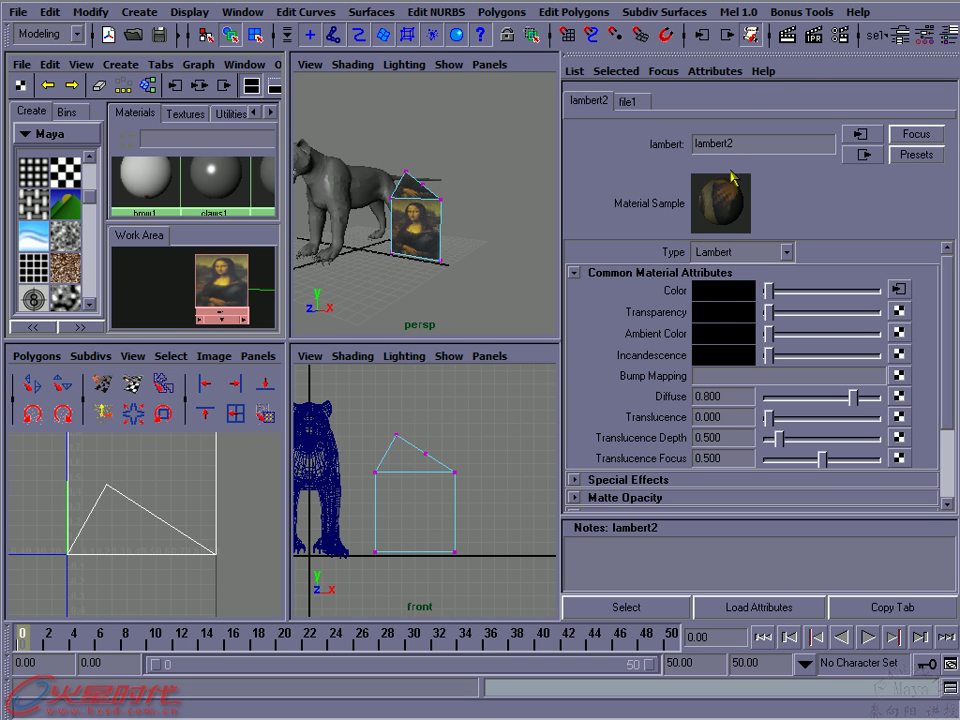
key("ctrl+a")
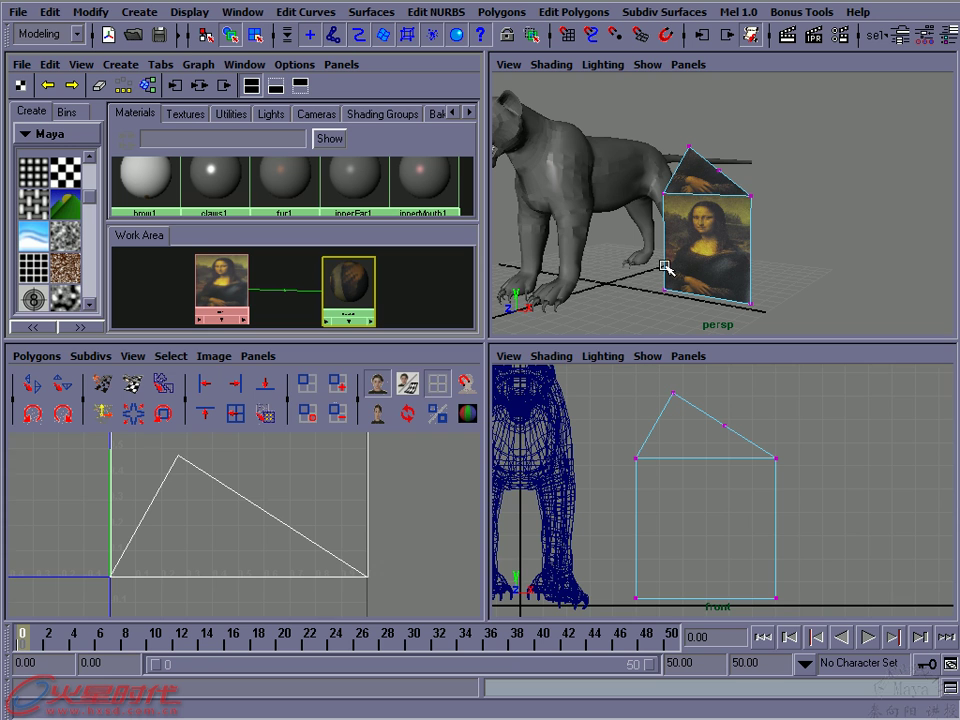
scroll(771, 244, "down", 3)
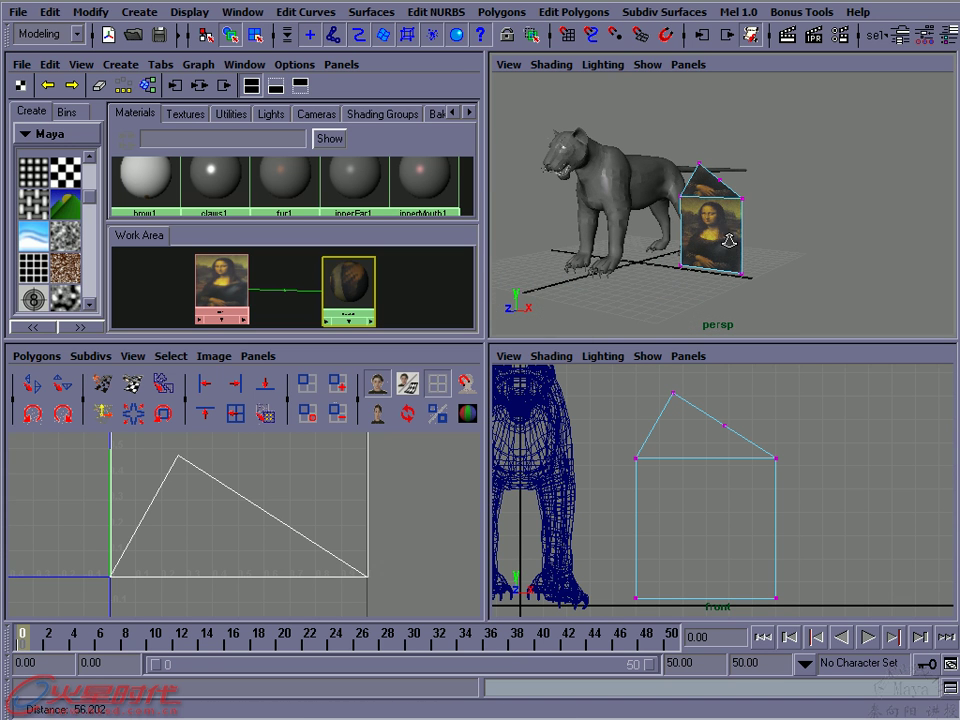
mouse_move(374, 517)
right_mouse_down("alt")
mouse_move(223, 506)
mouse_move(272, 523)
mouse_move(203, 520)
right_mouse_up("alt")
middle_click_drag(203, 520, 246, 530, "alt")
right_click_drag(246, 530, 236, 531, "alt")
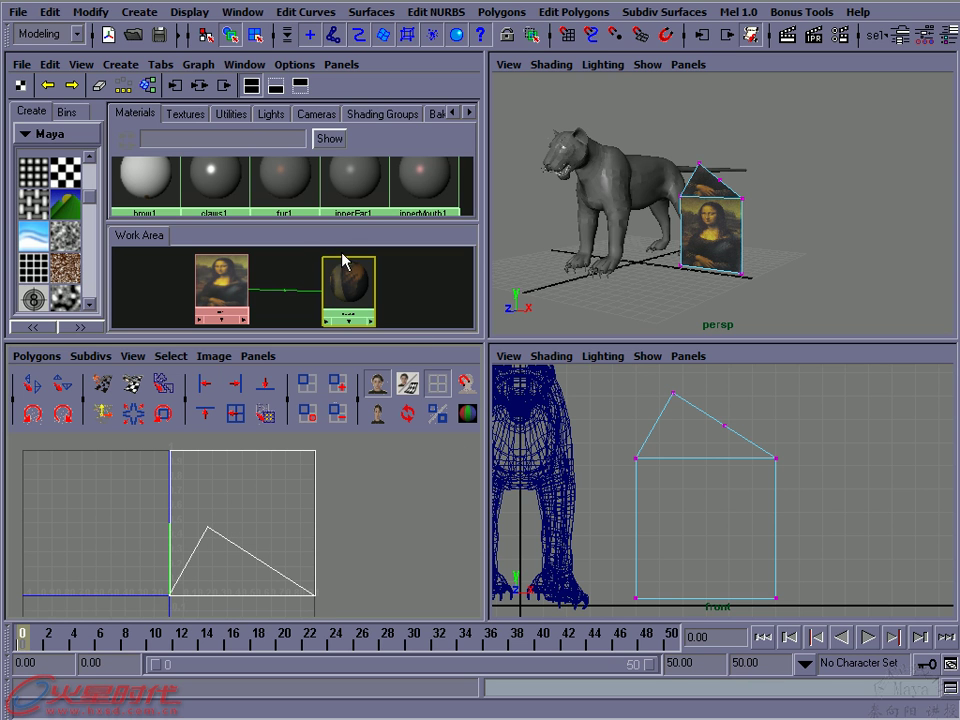
right_click_drag(707, 245, 696, 168, "alt")
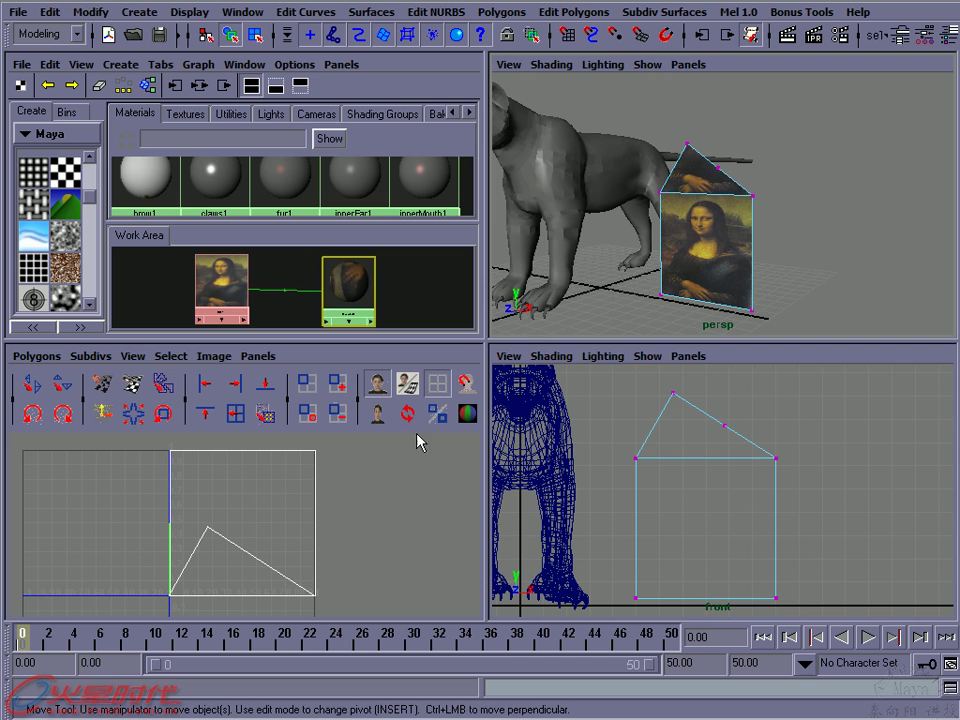
scroll(218, 568, "down", 1)
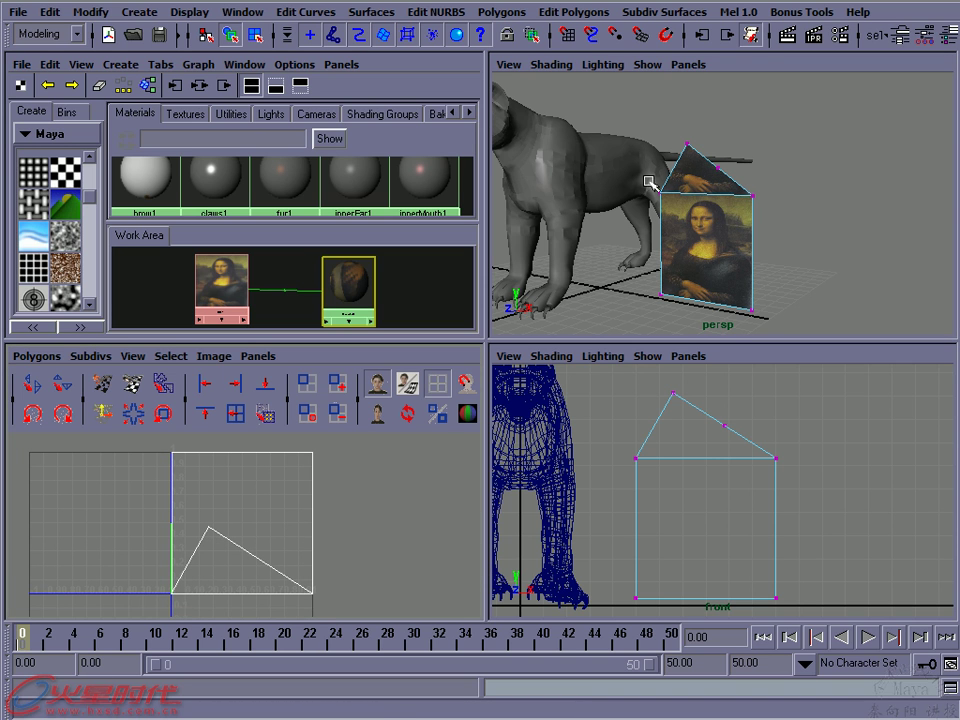
left_click(717, 166)
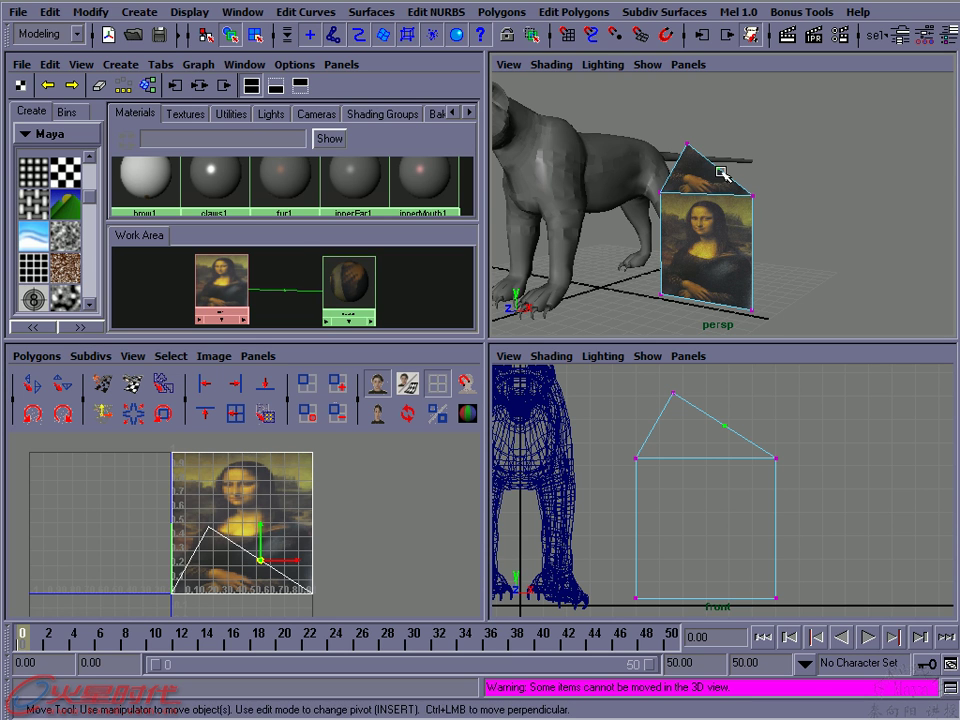
left_click_drag(266, 566, 283, 533)
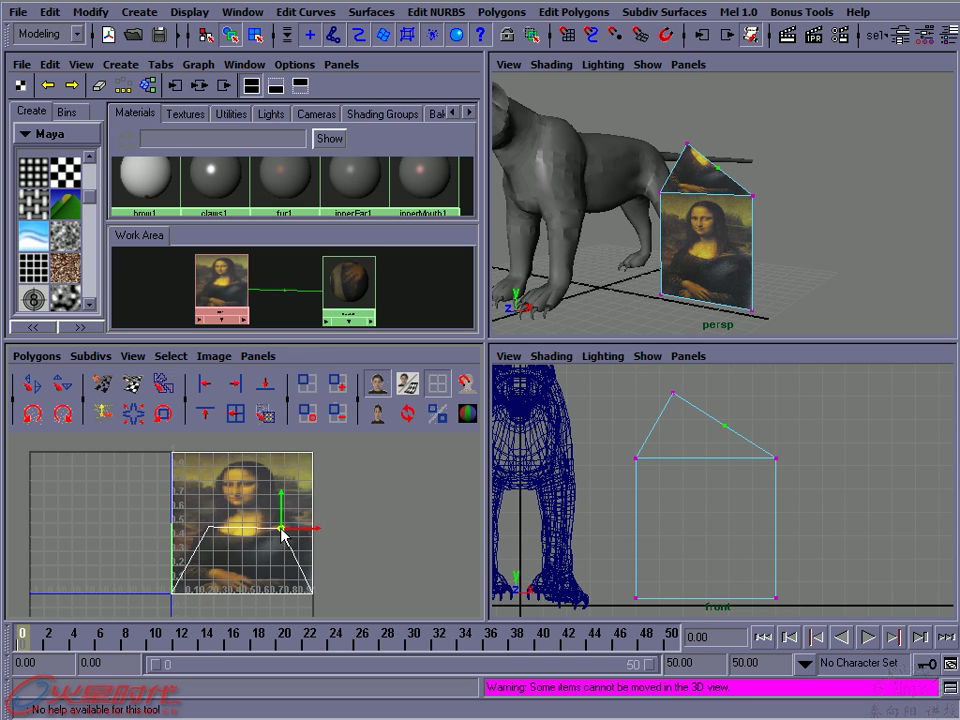
key("ctrl+z")
key("ctrl+z")
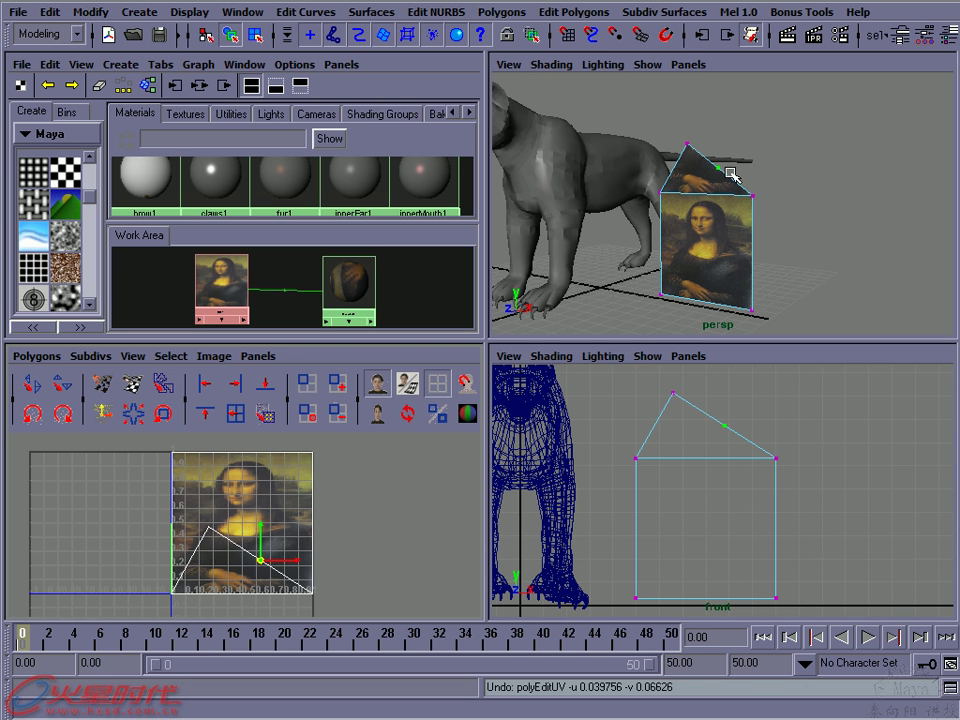
left_click(720, 170)
right_click(722, 178)
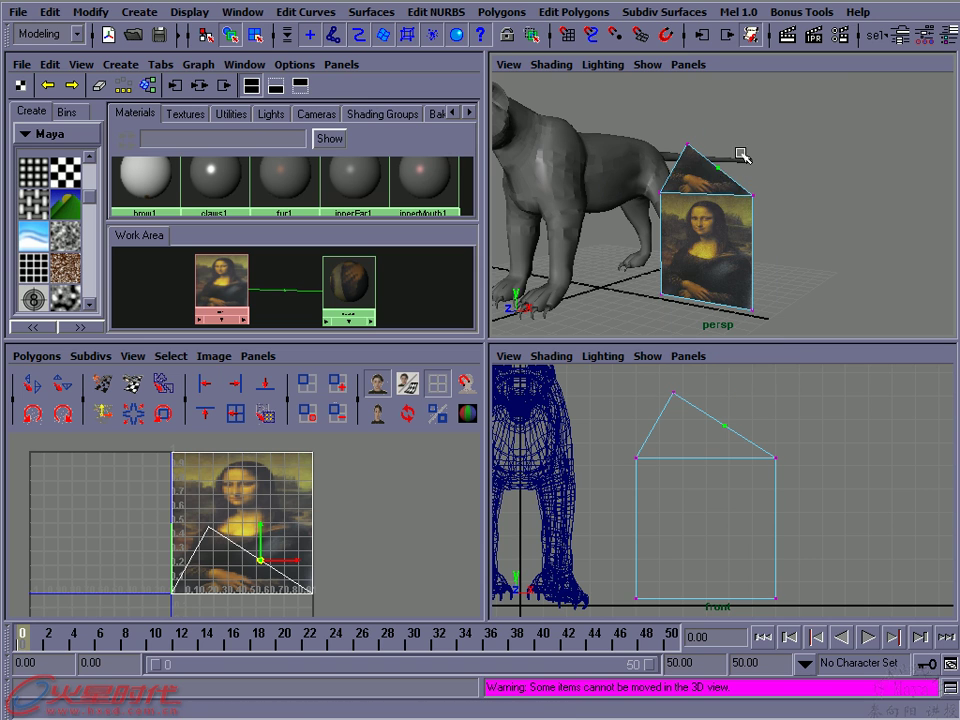
Raise the roof's middle vertex along Y to flatten the top, then reframe the UV editor
left_click(717, 173)
mouse_move(717, 173)
left_mouse_down()
mouse_move(732, 154)
mouse_move(724, 148)
left_mouse_up()
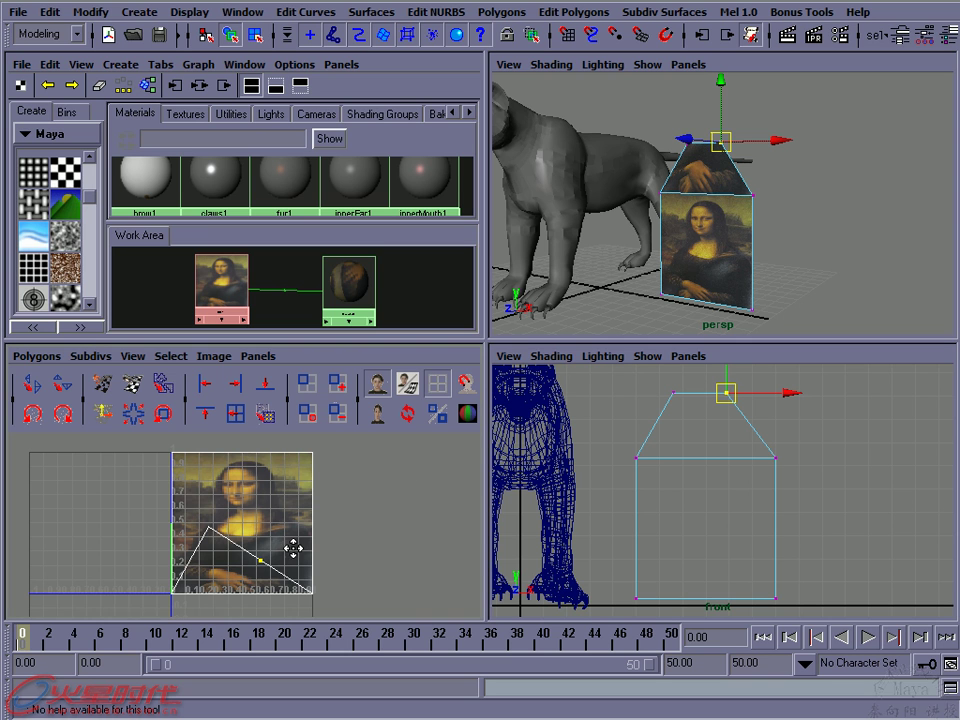
middle_click_drag(291, 549, 281, 539, "alt")
right_click_drag(270, 540, 231, 555, "alt")
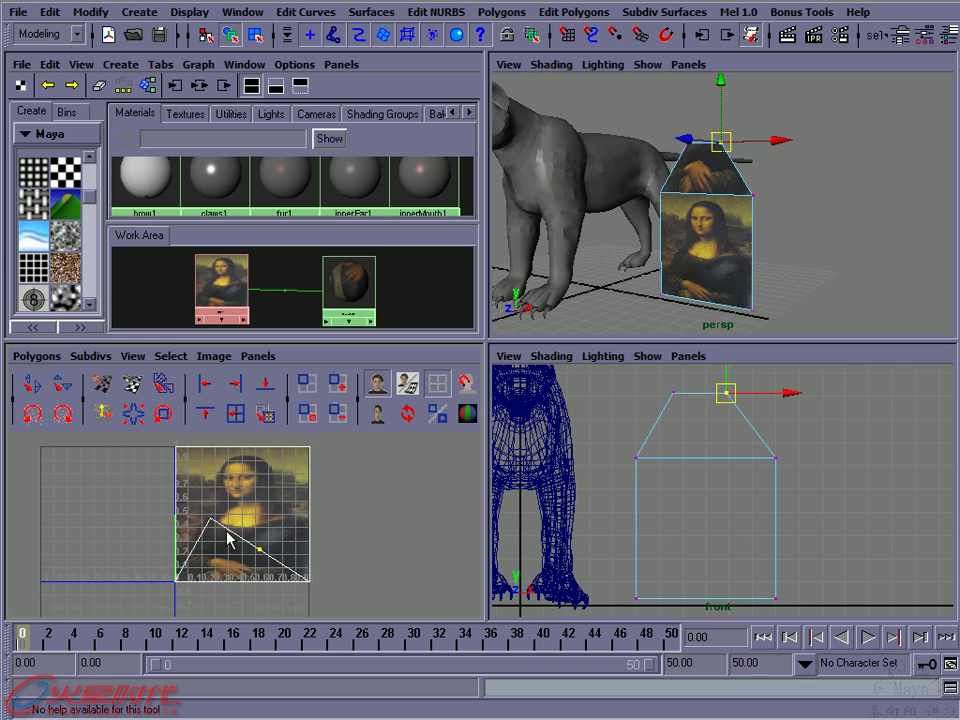
right_click_drag(261, 557, 297, 560)
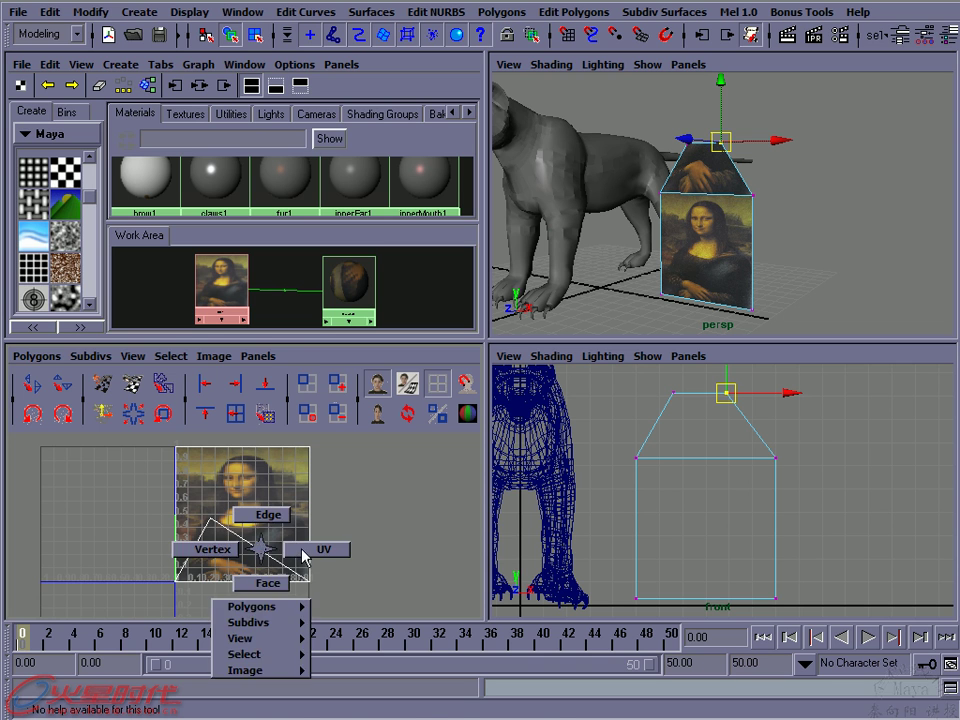
Move the roof's middle UV upward until it sits above the image square
left_click(259, 551)
key("w")
left_click_drag(261, 553, 272, 523)
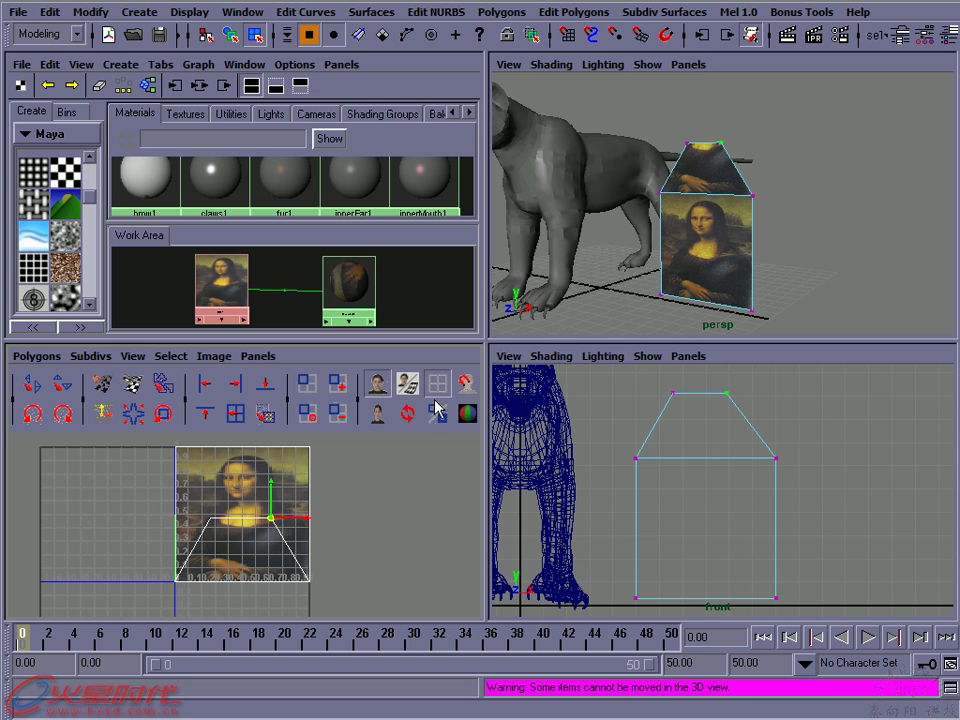
scroll(271, 525, "down", 1)
scroll(270, 530, "down", 1)
scroll(268, 537, "down", 1)
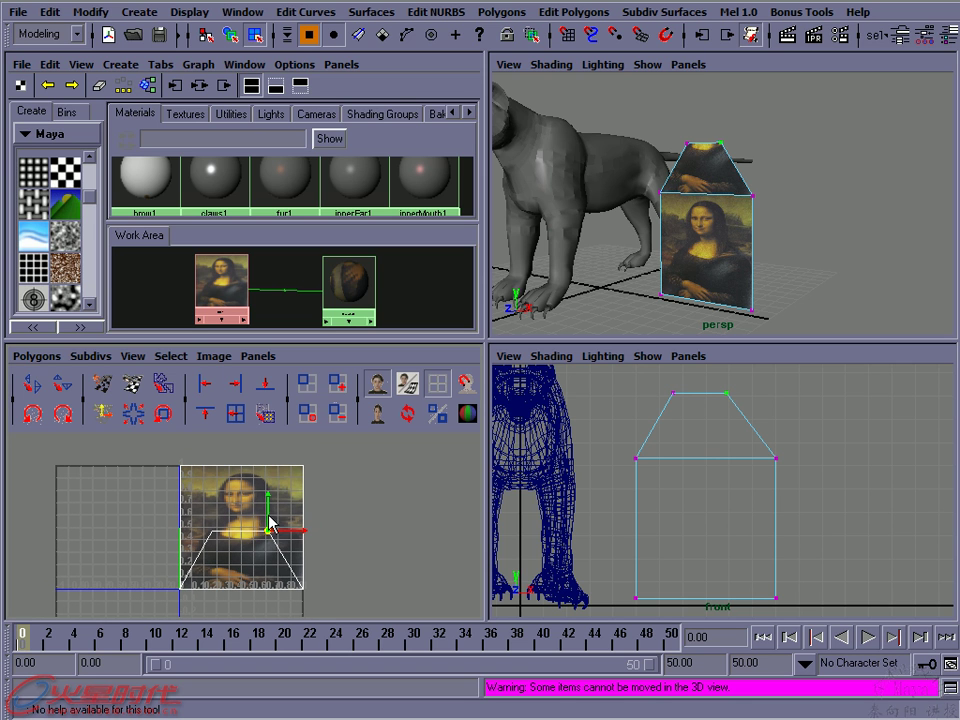
left_click_drag(271, 520, 268, 432)
mouse_move(268, 432)
middle_mouse_down("alt")
mouse_move(275, 485)
mouse_move(265, 425)
middle_mouse_up("alt")
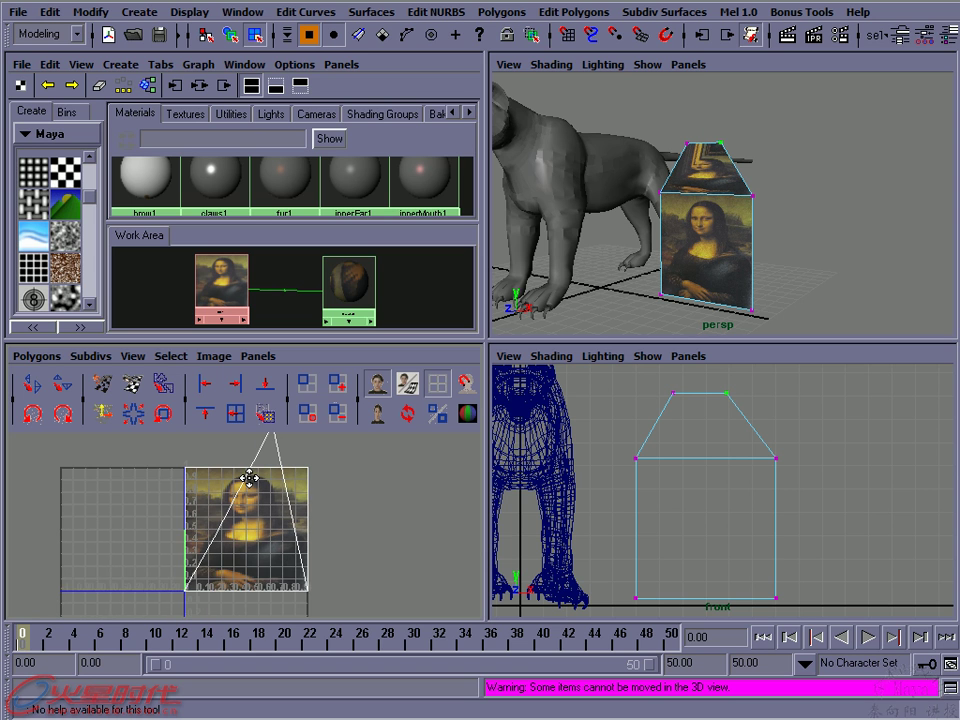
Move the bottom-left corner UV up into the image, undoing a trial bottom-right UV move
left_click(188, 585)
mouse_move(188, 562)
left_mouse_down()
mouse_move(188, 443)
mouse_move(191, 518)
mouse_move(191, 508)
mouse_move(205, 524)
left_mouse_up()
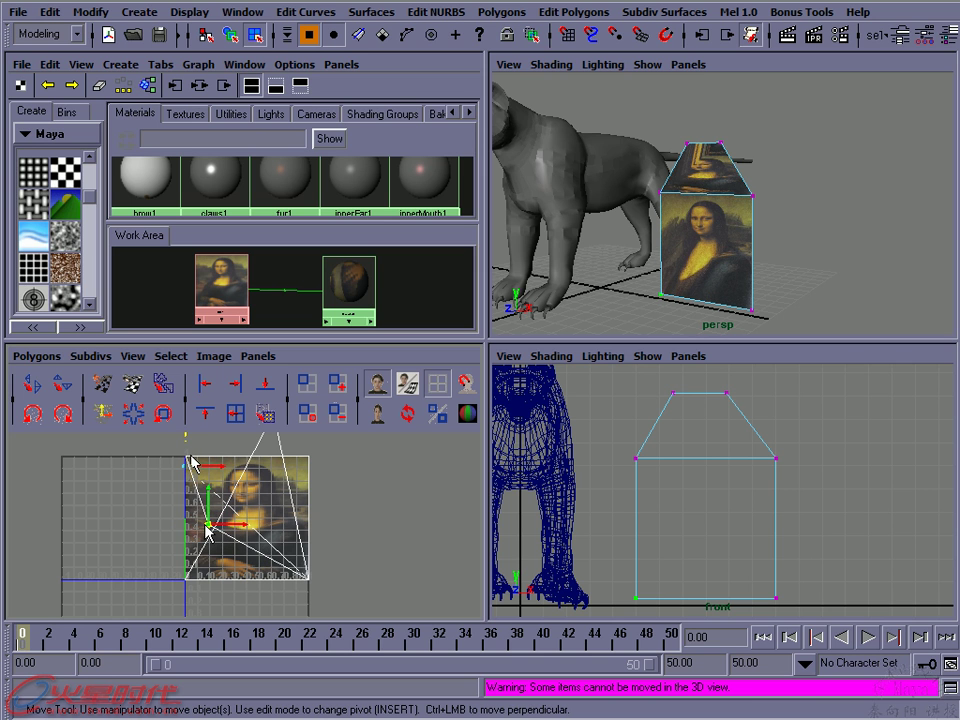
key("ctrl+z")
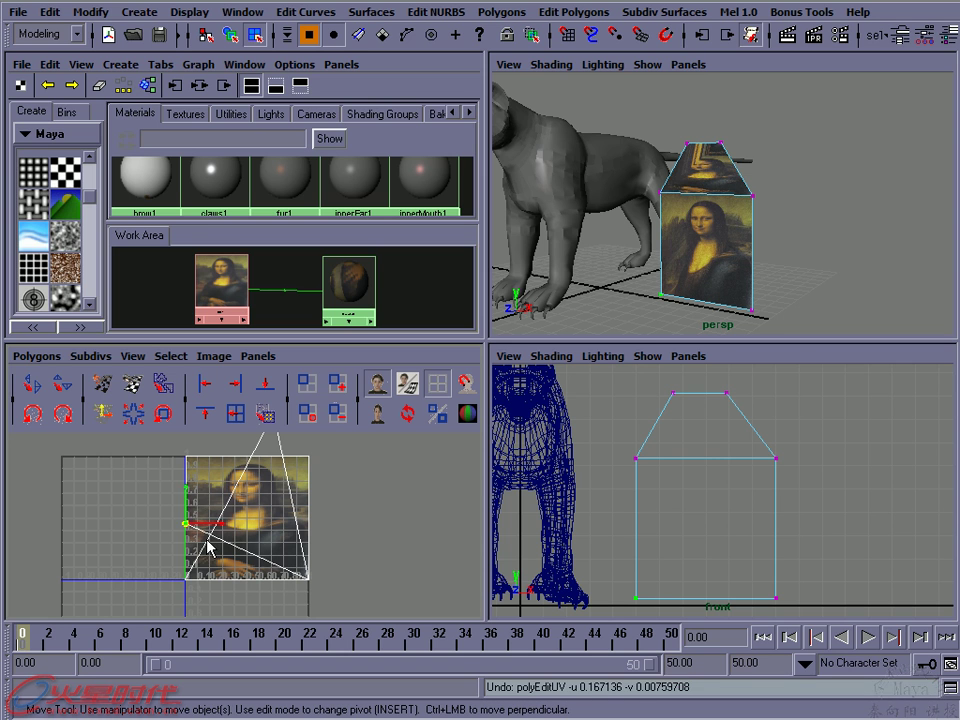
key("ctrl+z")
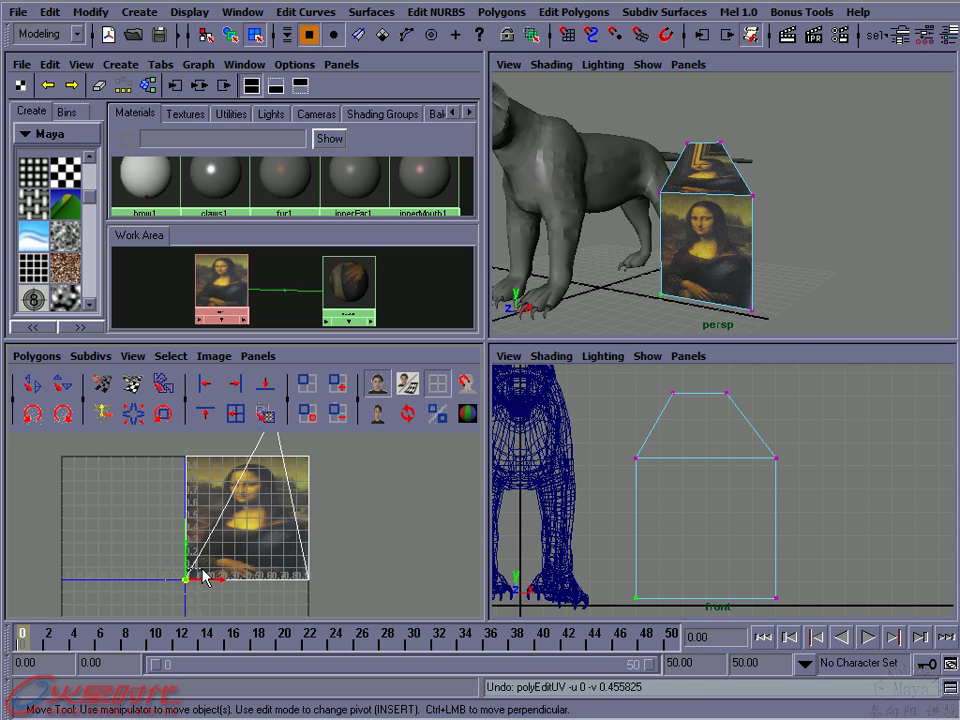
mouse_move(189, 578)
left_mouse_down()
mouse_move(201, 555)
mouse_move(240, 540)
mouse_move(191, 456)
left_mouse_up()
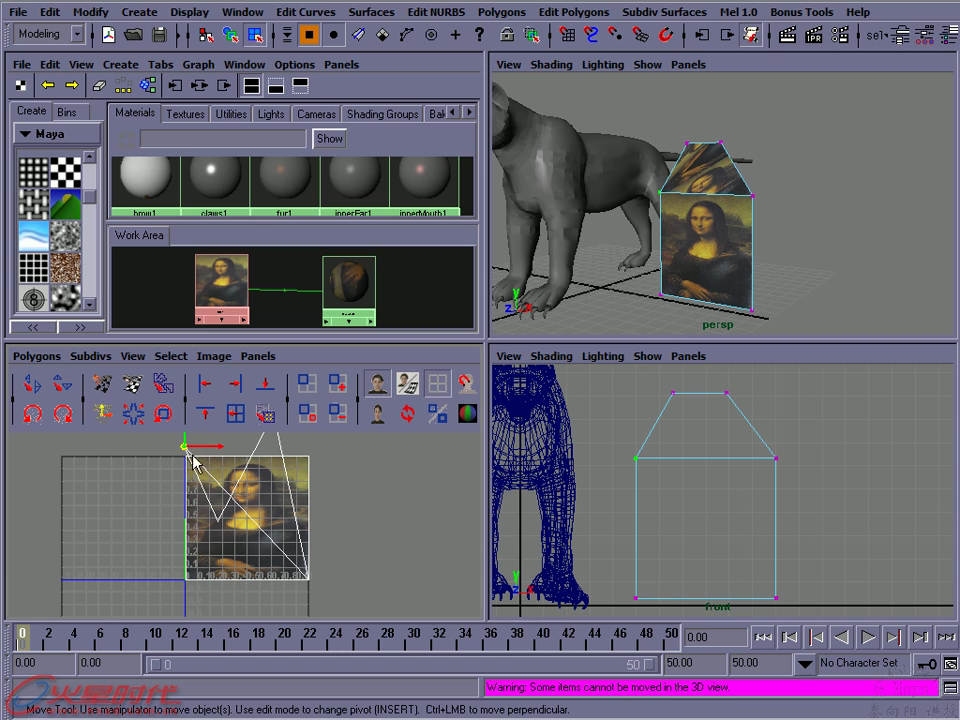
left_click(307, 579)
left_click_drag(309, 581, 318, 562)
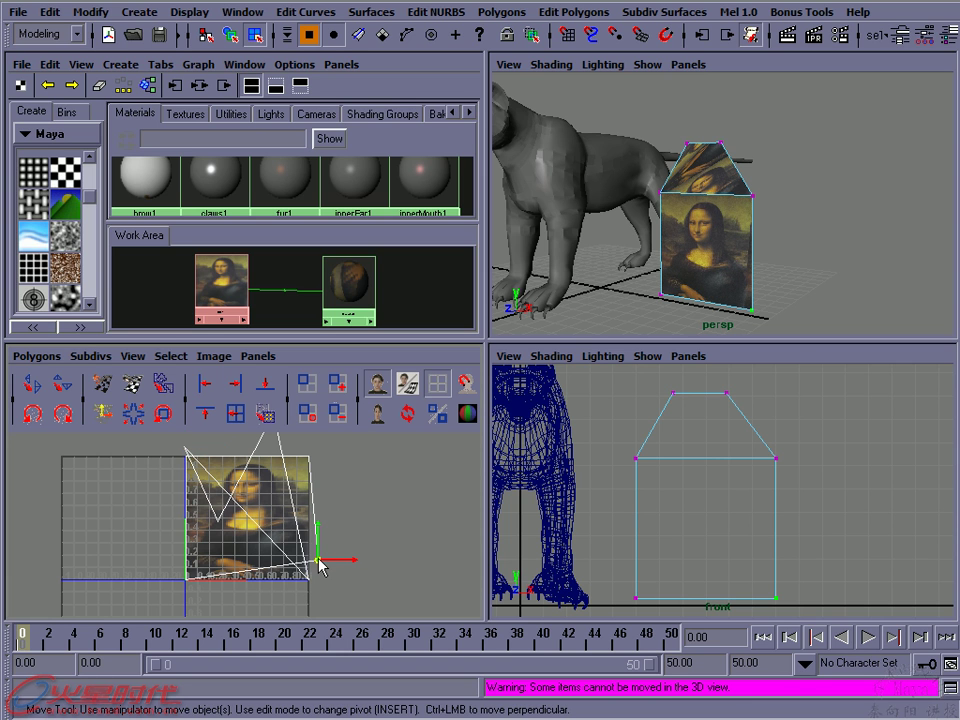
key("ctrl+z")
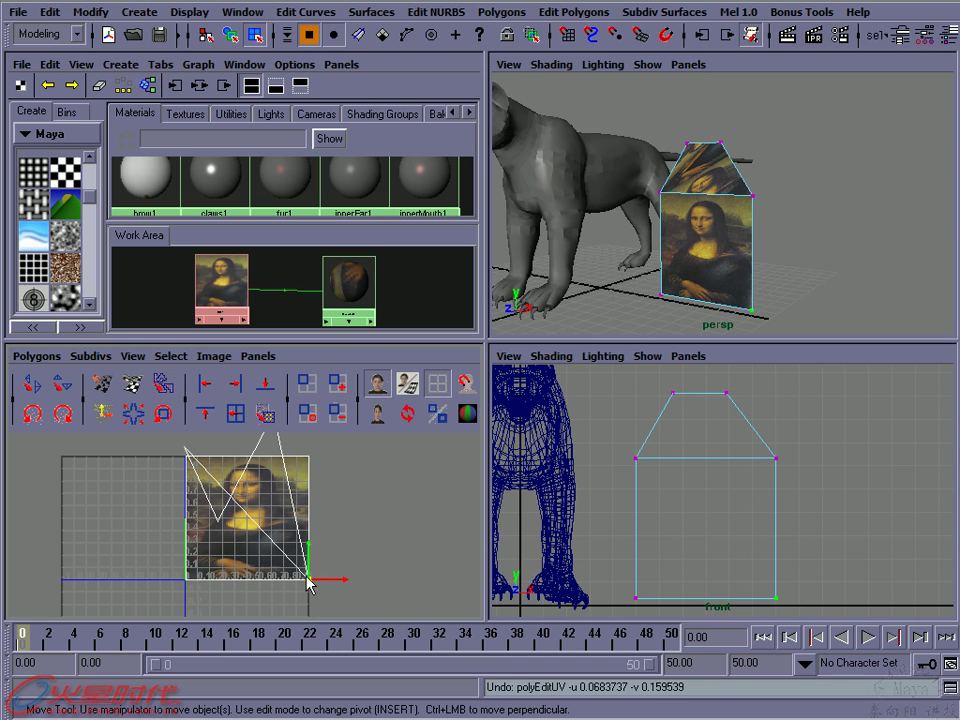
Move the right-side UV to the image's top-right corner and shape the roof UVs into a trapezoid
left_click(296, 483)
left_click_drag(296, 483, 307, 449)
middle_click_drag(268, 490, 266, 505, "alt")
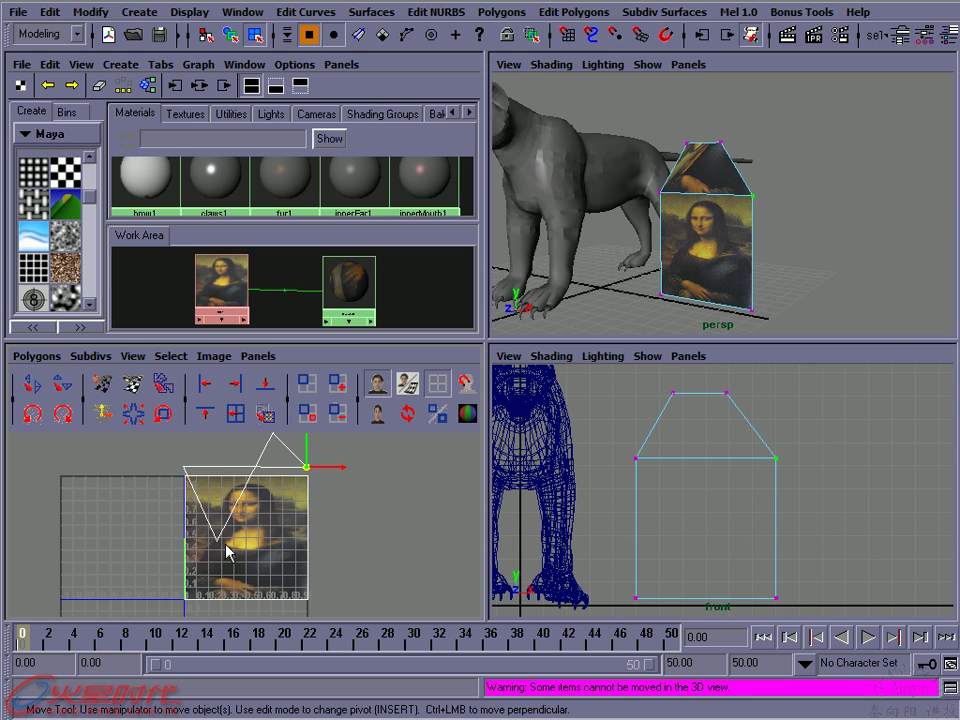
left_click(218, 541)
mouse_move(218, 541)
left_mouse_down()
mouse_move(218, 478)
mouse_move(193, 444)
left_mouse_up()
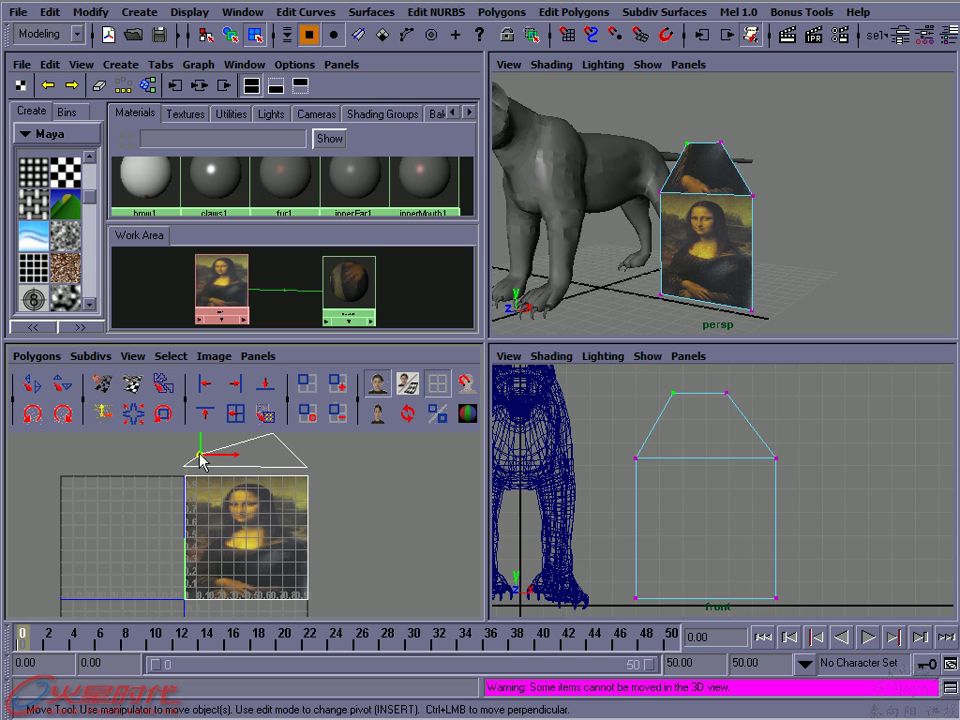
middle_click_drag(193, 444, 205, 478, "alt")
left_click_drag(204, 477, 230, 475)
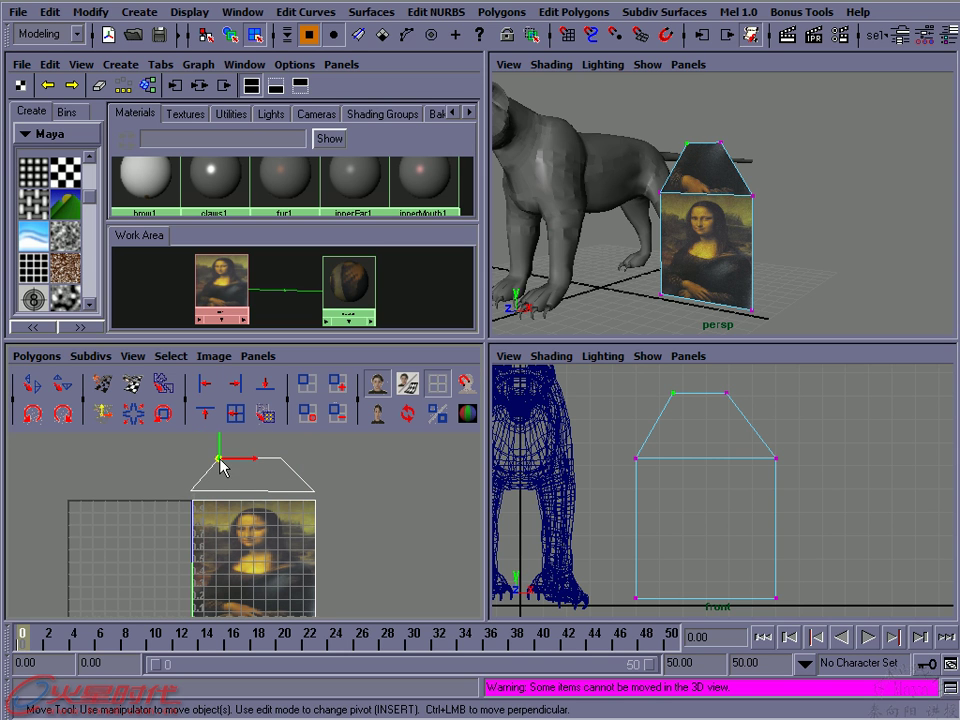
mouse_move(268, 535)
right_mouse_down("alt")
mouse_move(268, 521)
mouse_move(208, 525)
right_mouse_up("alt")
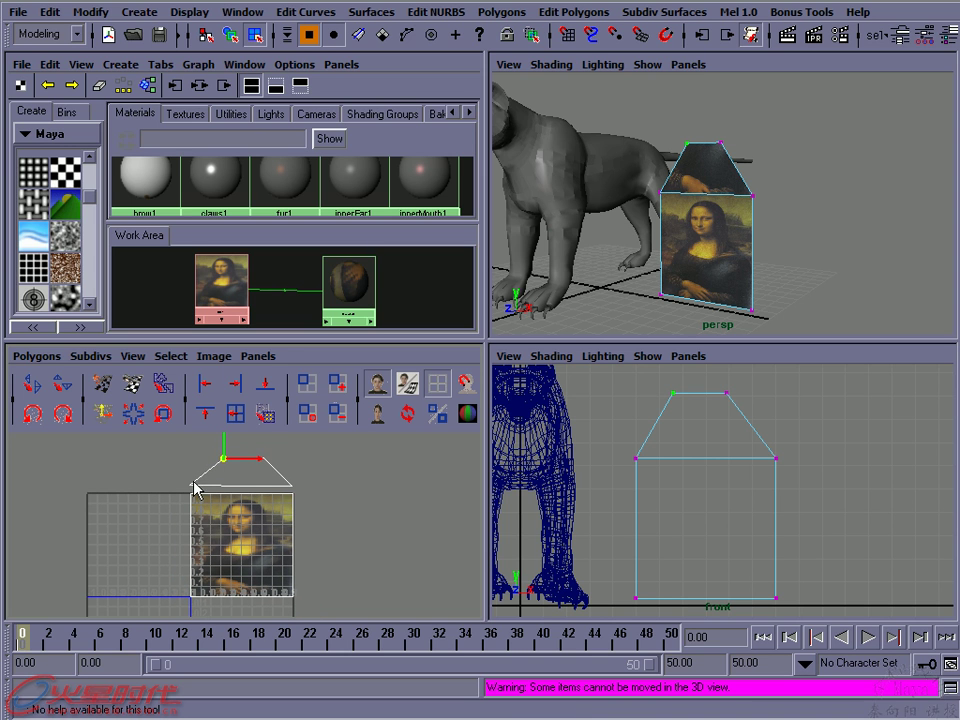
Lower the square's top-right UV to level its top edge, then review the whole layout
left_click(193, 488)
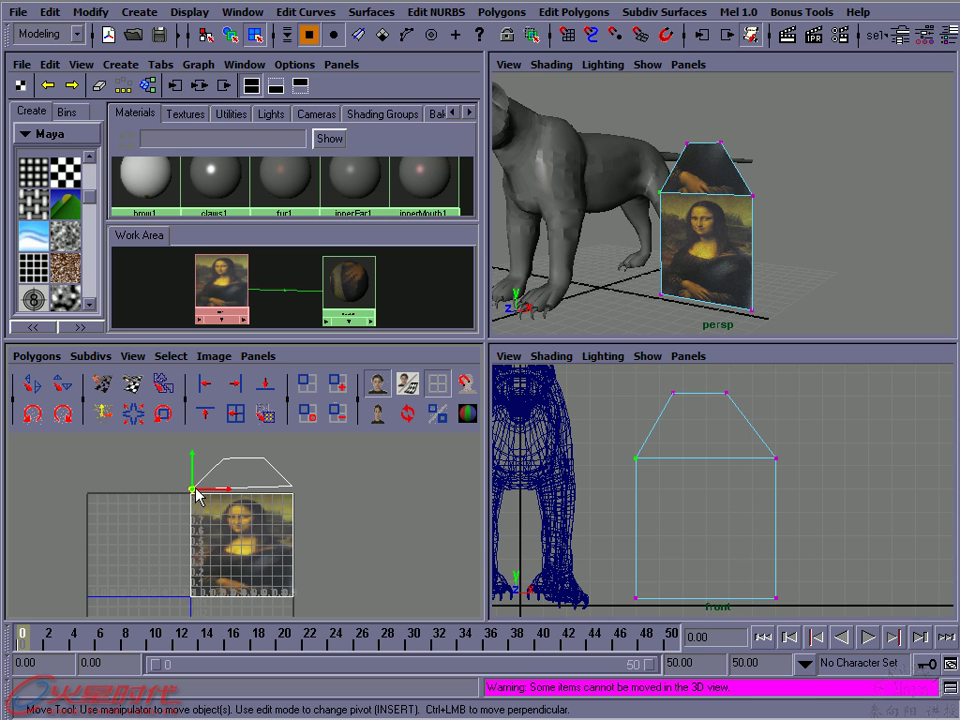
mouse_move(197, 497)
right_mouse_down("alt")
mouse_move(213, 512)
mouse_move(392, 561)
right_mouse_up("alt")
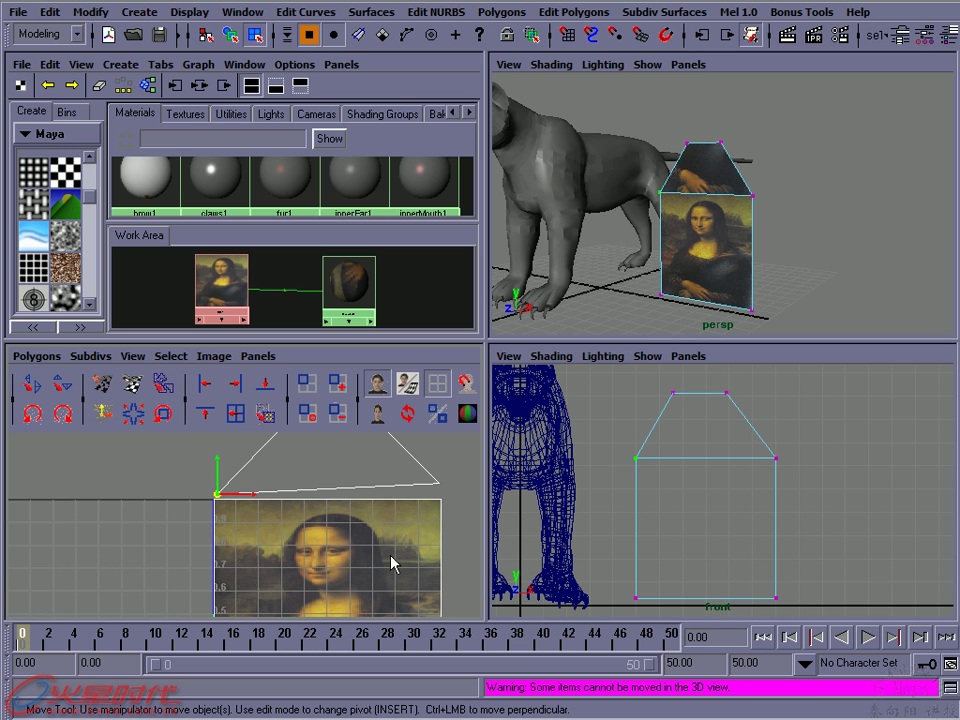
middle_click_drag(217, 503, 140, 490, "alt")
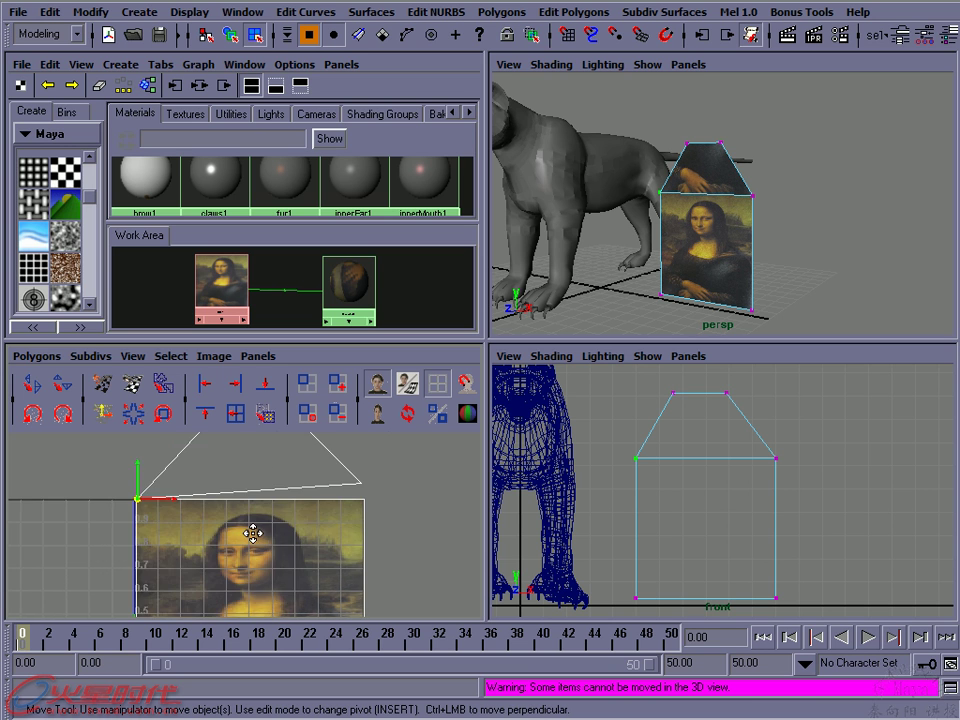
left_click(362, 487)
left_click_drag(364, 486, 366, 498)
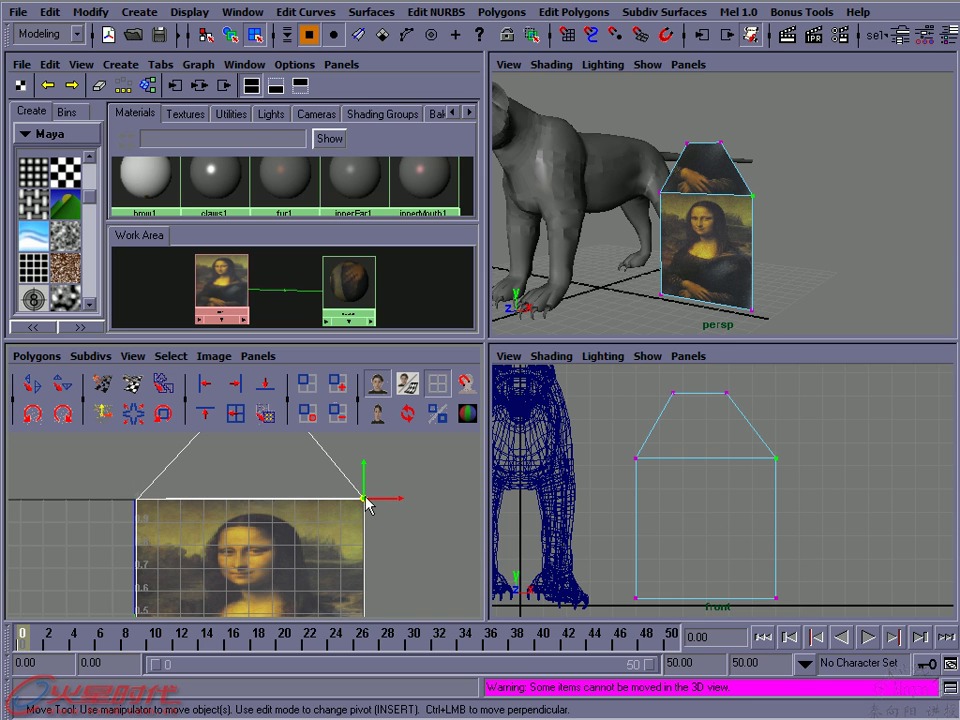
right_click_drag(354, 520, 161, 548, "alt")
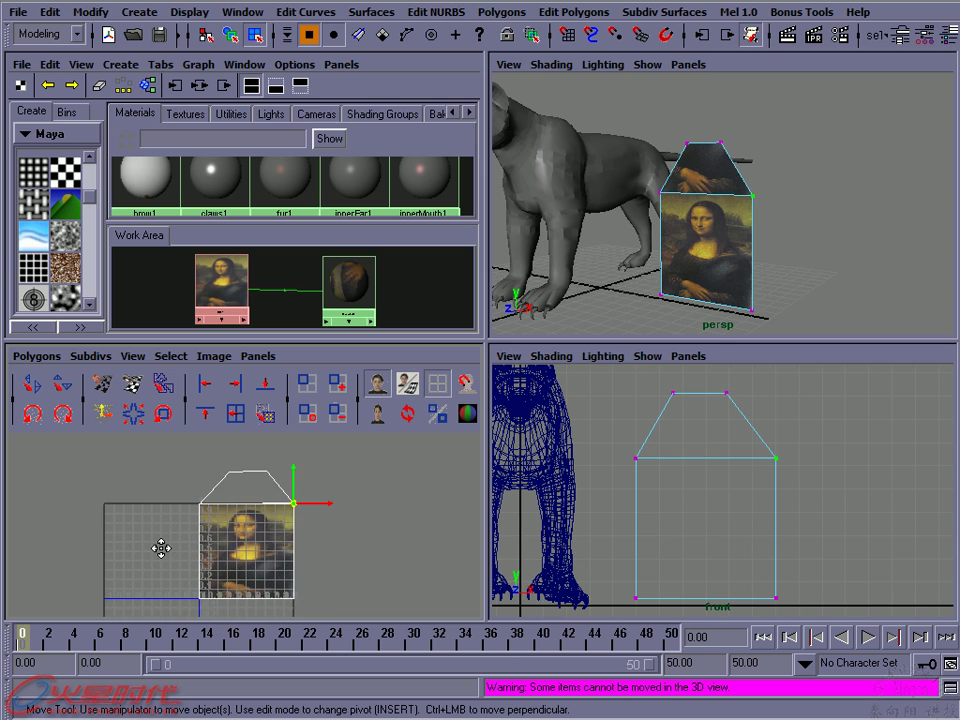
middle_click_drag(165, 548, 165, 532, "alt")
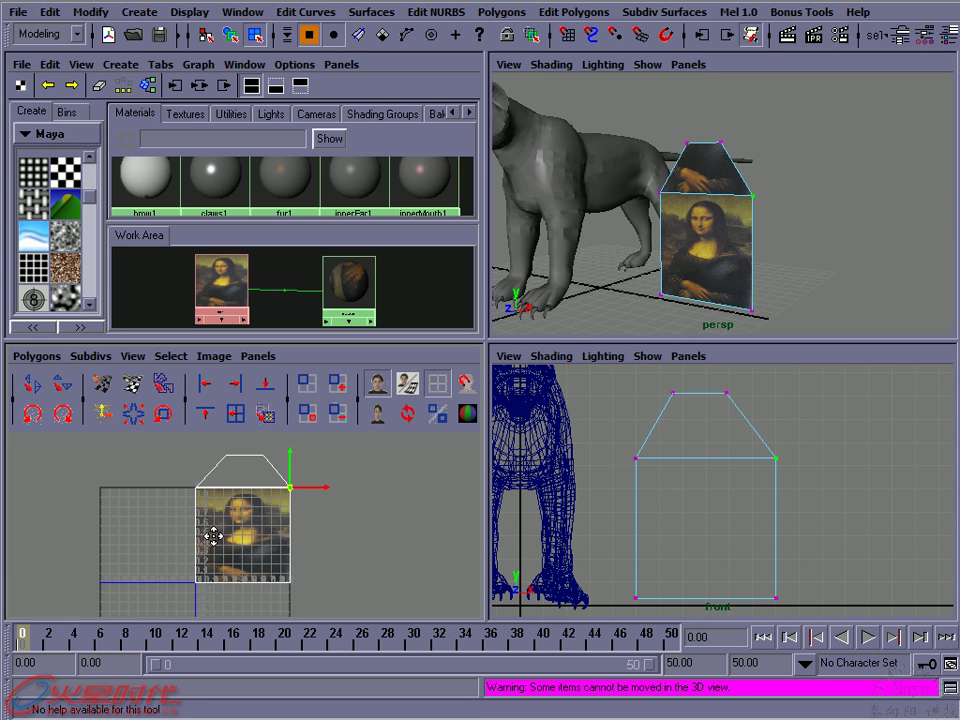
right_click_drag(214, 531, 206, 530, "alt")
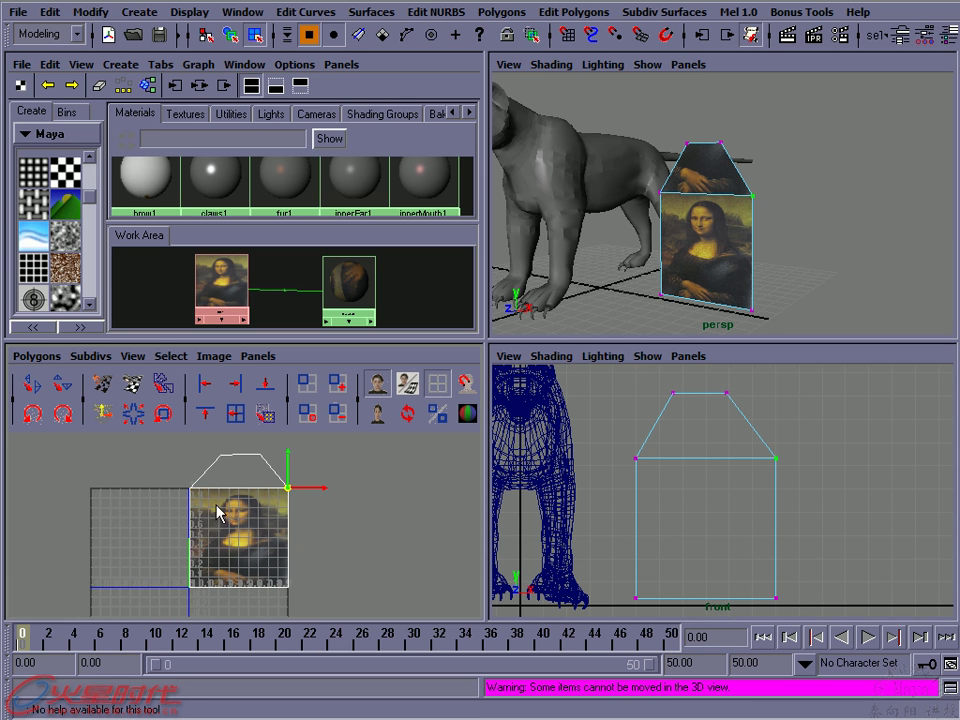
right_click_drag(258, 577, 129, 465, "alt")
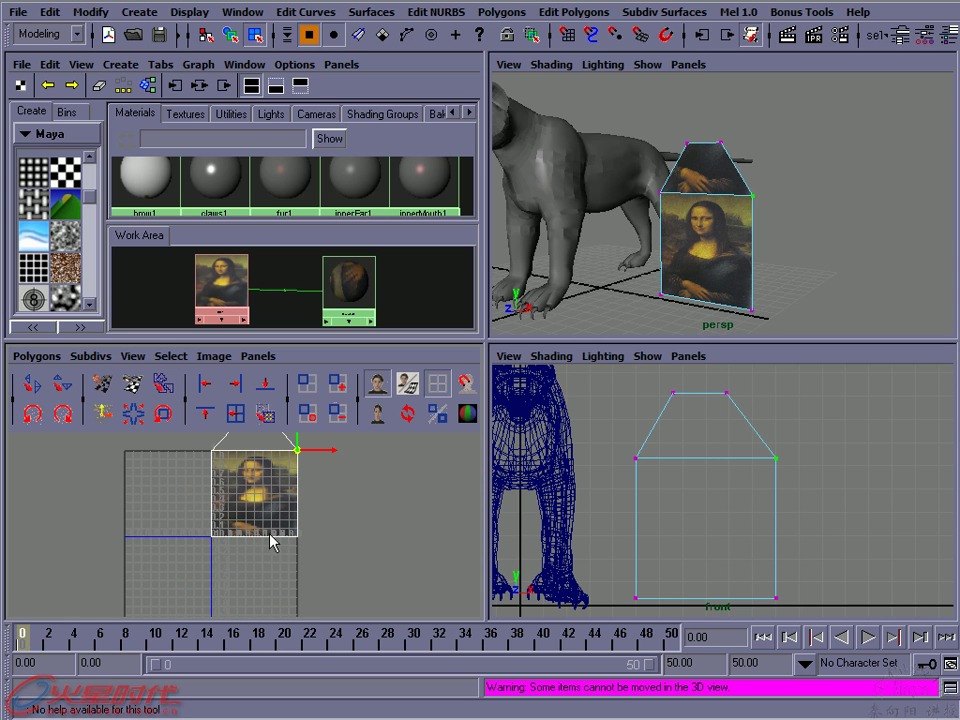
right_click_drag(272, 540, 230, 520, "alt")
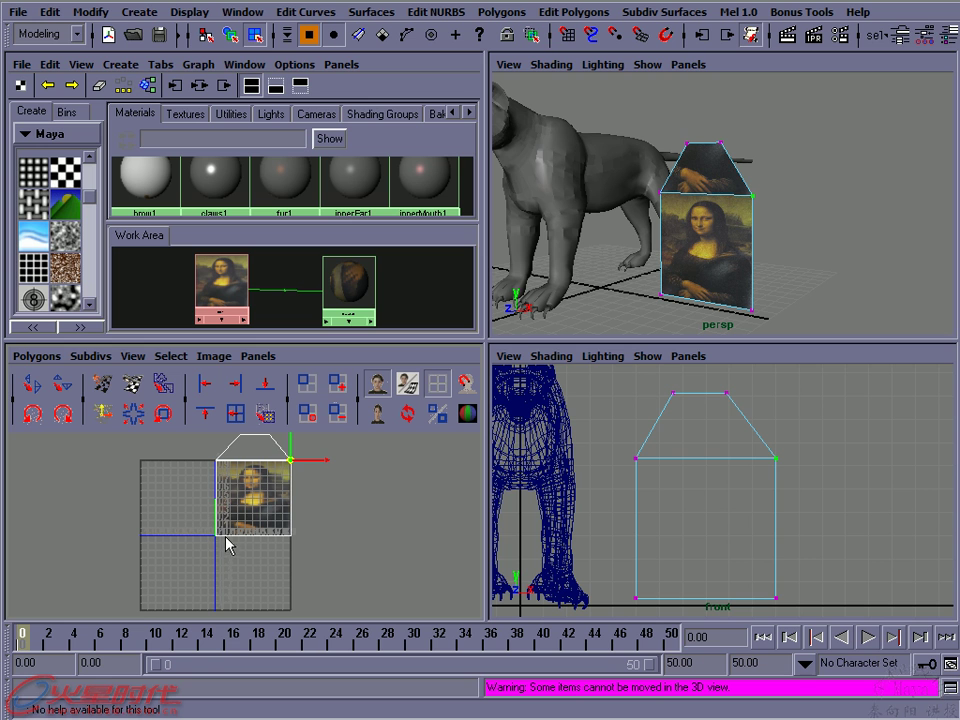
mouse_move(231, 476)
middle_mouse_down("alt")
mouse_move(212, 530)
mouse_move(223, 467)
mouse_move(251, 490)
middle_mouse_up("alt")
Maximise the UV Texture Editor, zoom in, and marquee-select the image-square UVs
key("space")
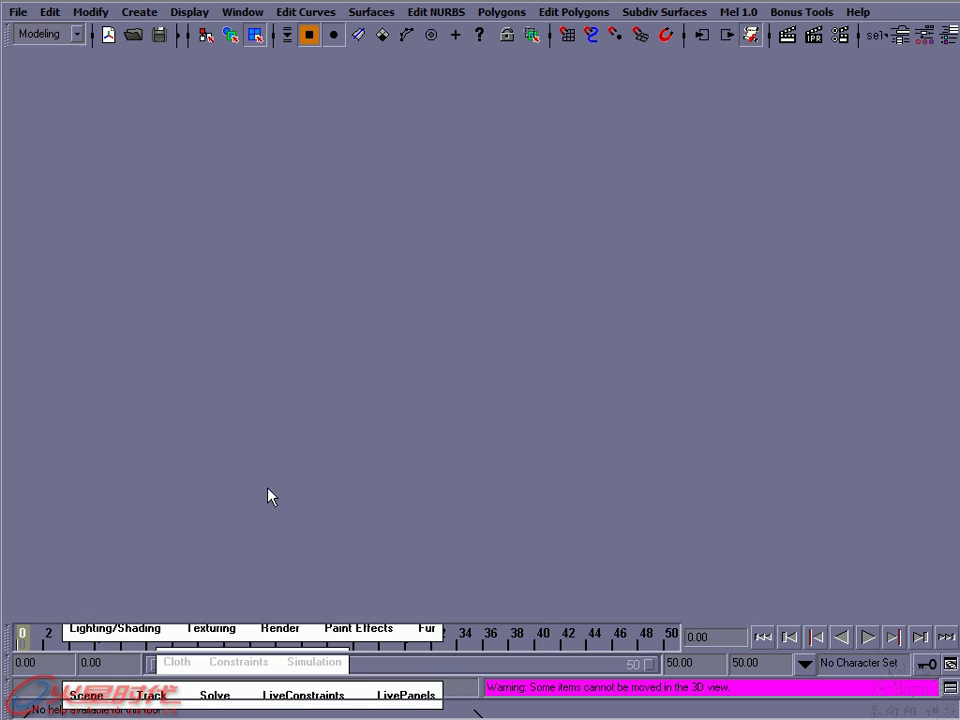
middle_click_drag(400, 355, 366, 366, "alt")
right_click_drag(366, 366, 439, 300, "alt")
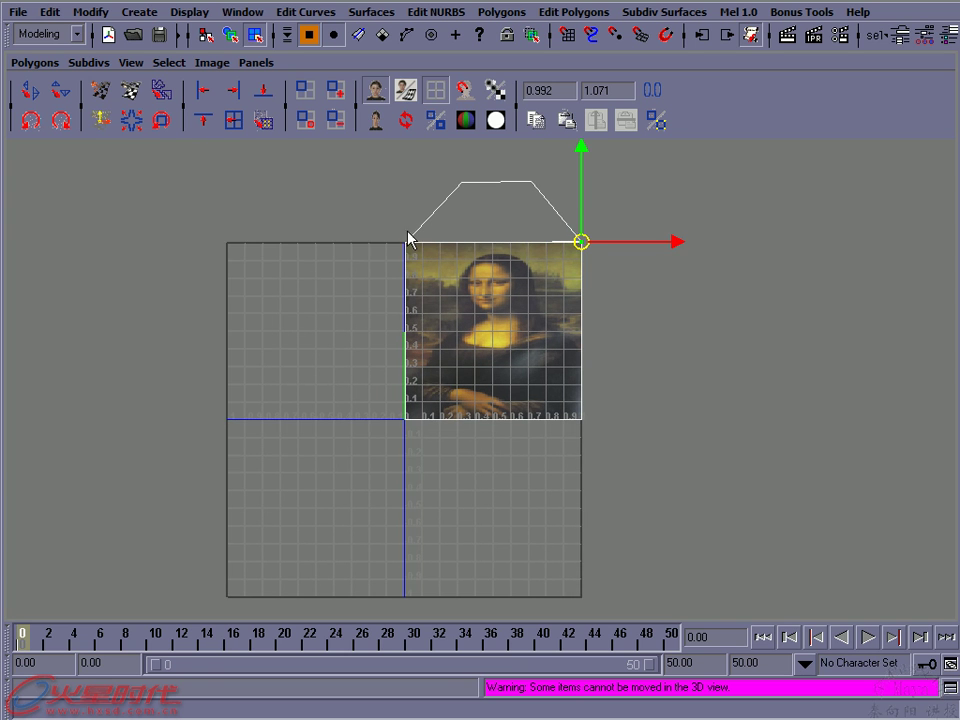
middle_click_drag(402, 237, 402, 256, "alt")
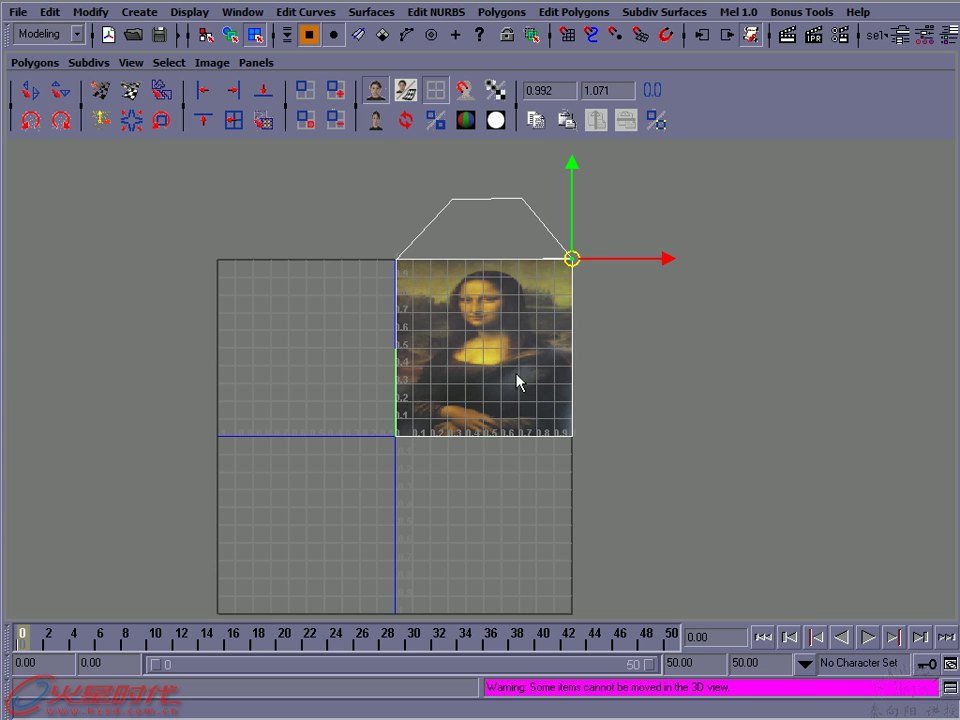
middle_click_drag(517, 333, 450, 321, "alt")
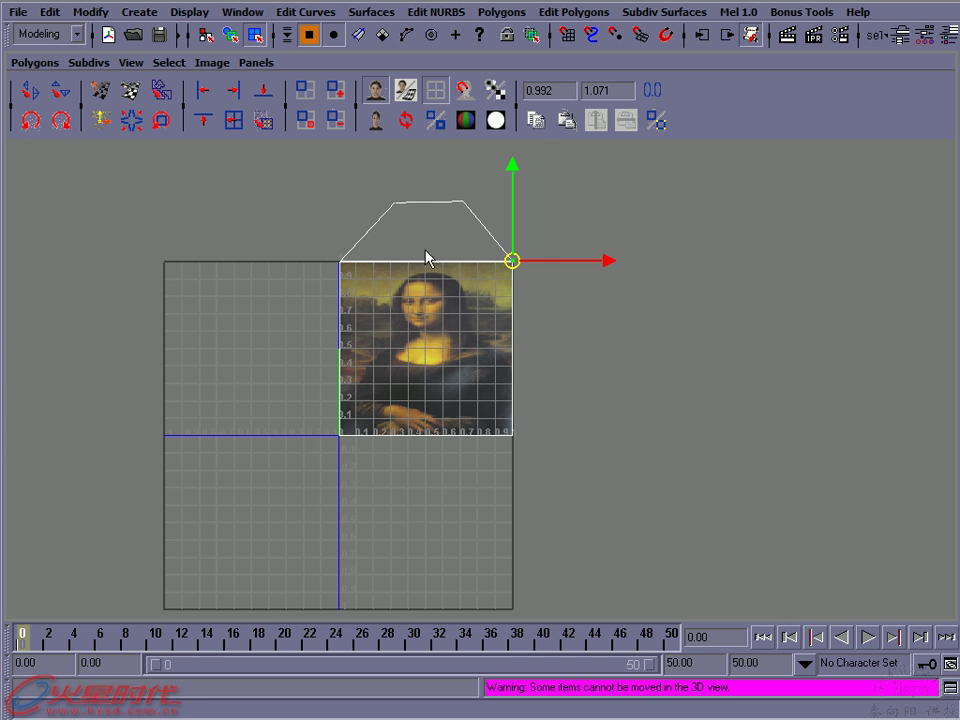
right_click_drag(460, 358, 448, 351, "alt")
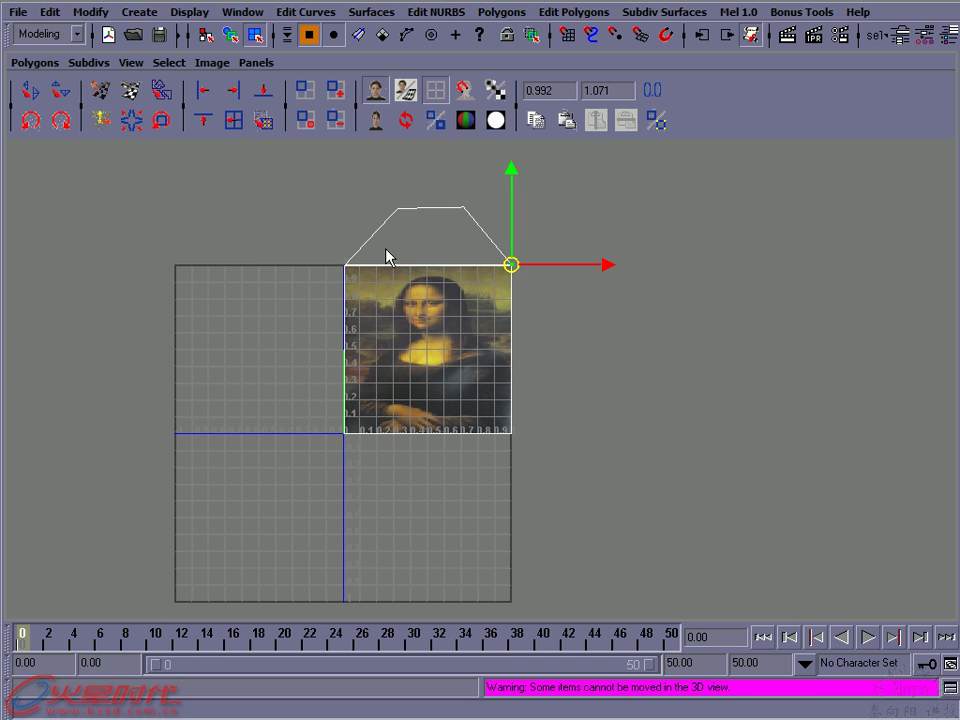
left_click_drag(330, 195, 555, 467)
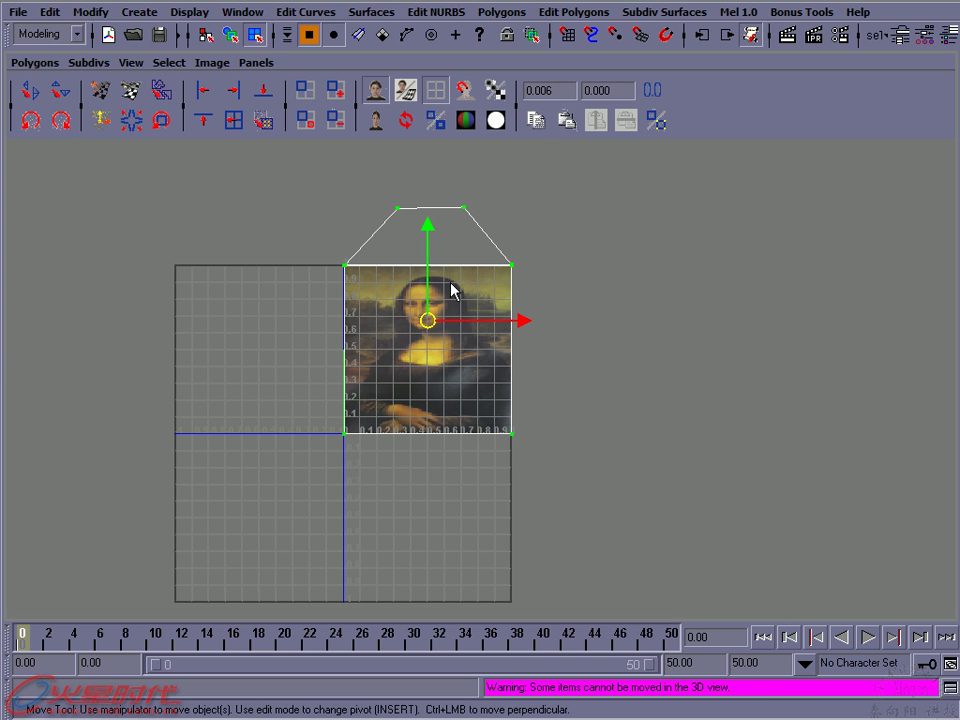
Drag the top UVs down onto the portrait after undoing a test stretch, then restore four panes
key("r")
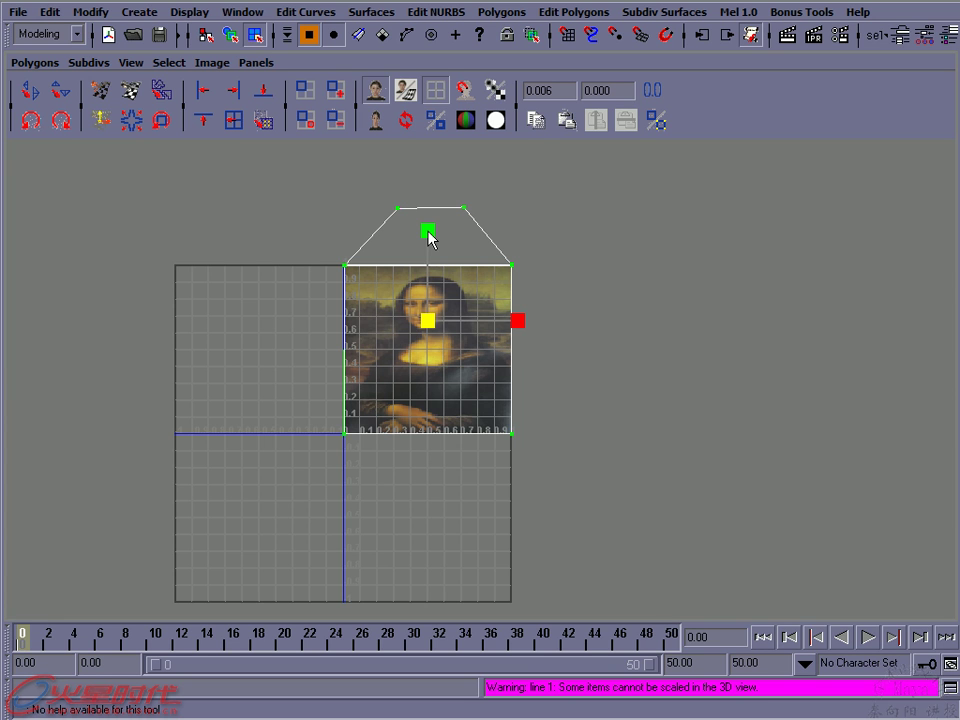
left_click_drag(428, 235, 428, 252)
key("ctrl+z")
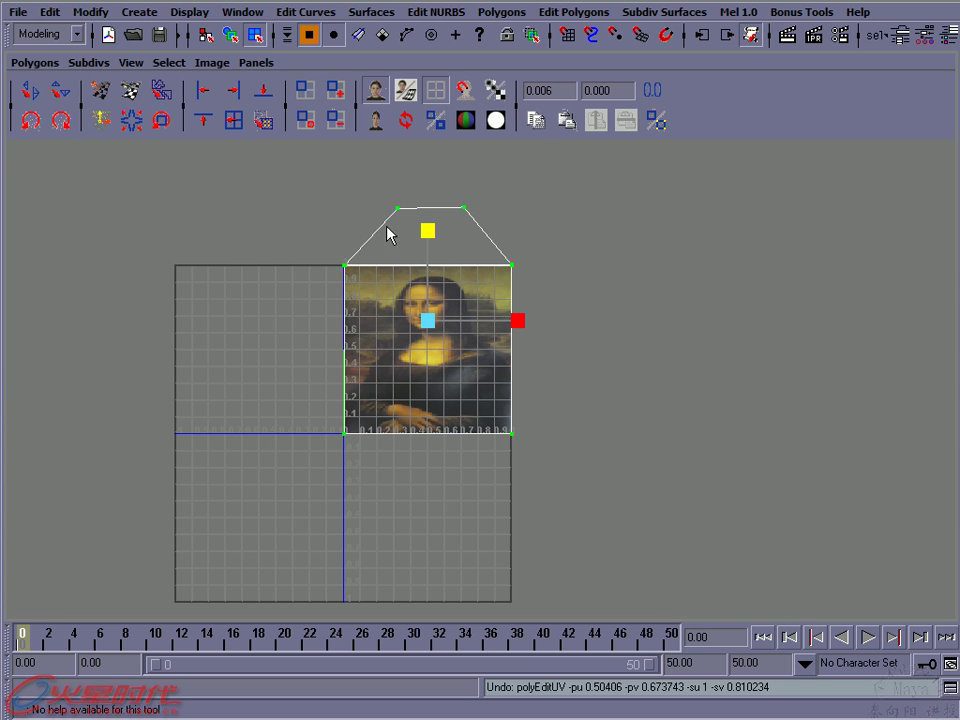
key("ctrl+z")
key("w")
left_click_drag(429, 150, 428, 209)
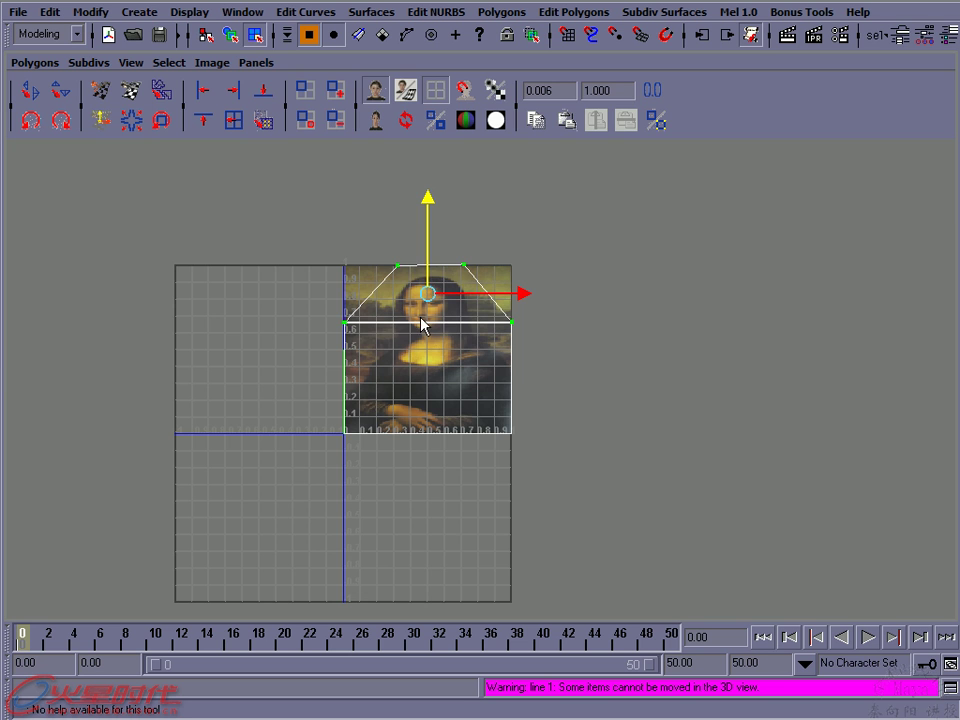
key("space")
mouse_move(727, 248)
left_mouse_down("alt")
mouse_move(699, 251)
mouse_move(765, 189)
mouse_move(729, 161)
left_mouse_up("alt")
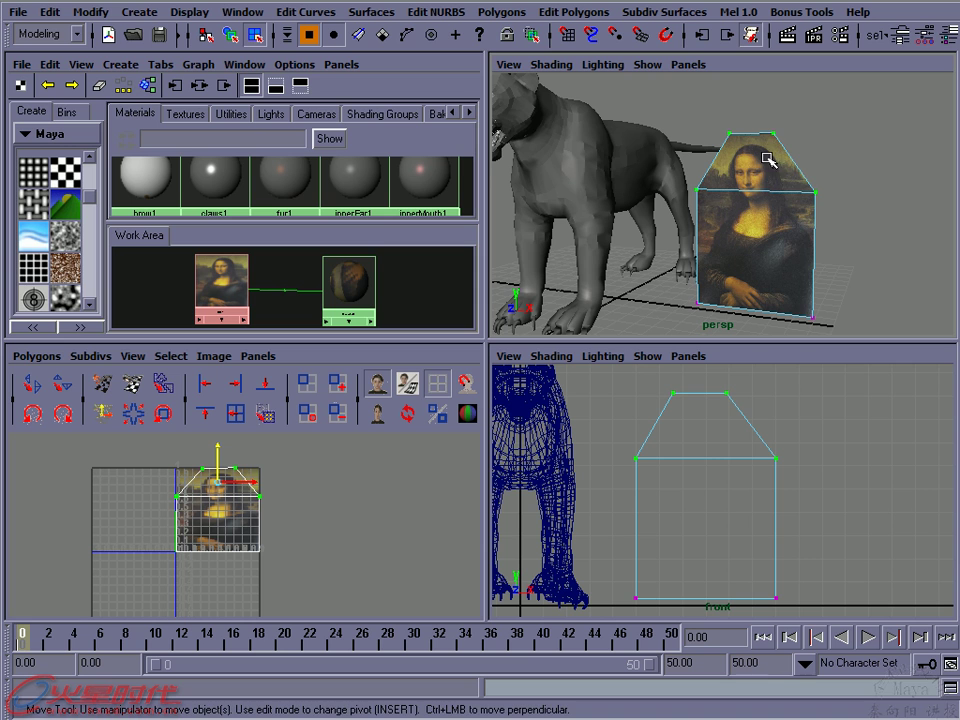
Scale the plane's UV shell down about its centre so the portrait fills the house enlarged
left_click_drag(747, 167, 793, 150, "alt")
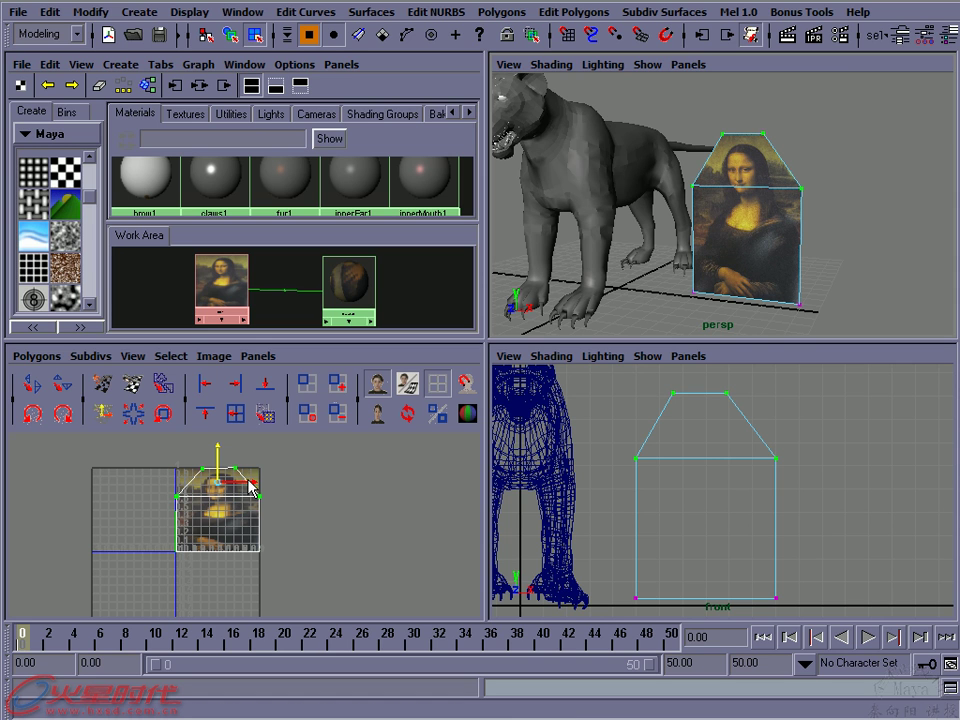
middle_click_drag(251, 488, 230, 513, "alt")
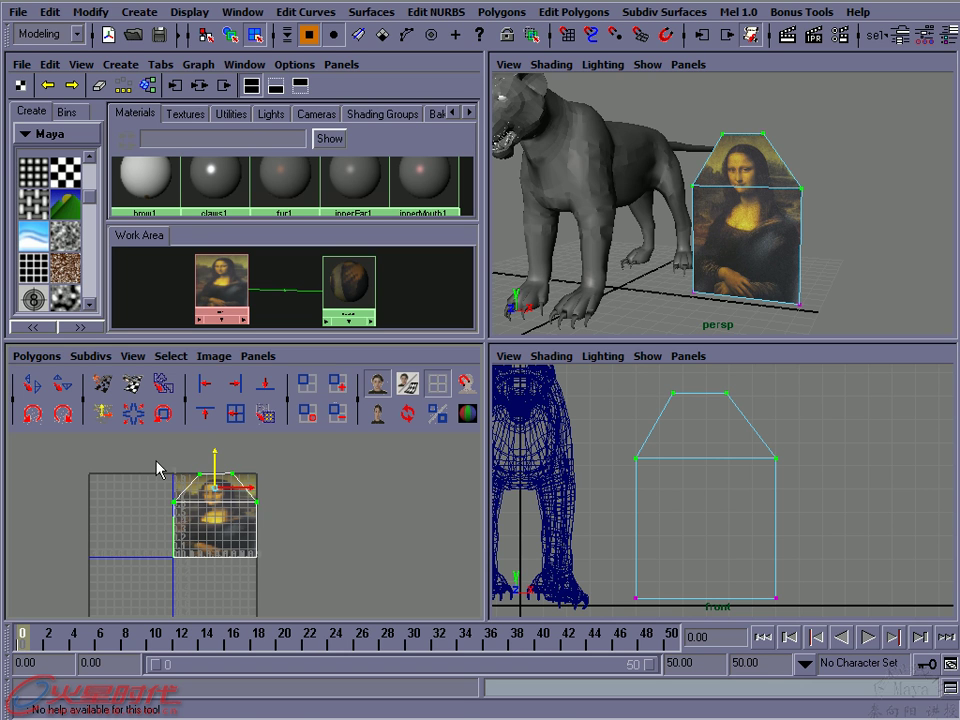
key("w")
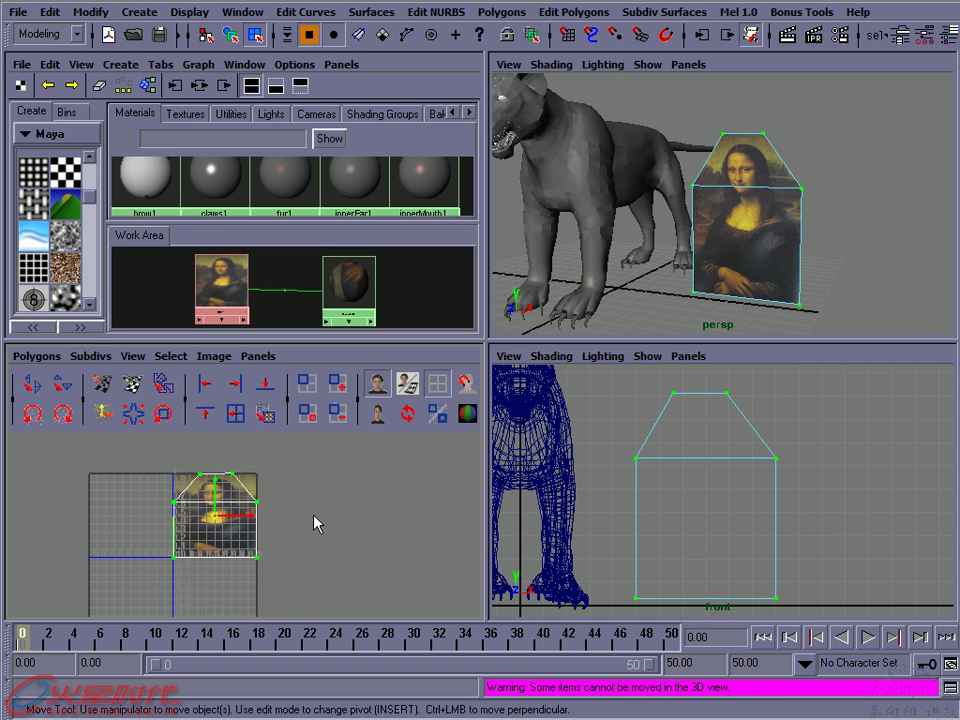
key("r")
middle_click_drag(330, 506, 287, 509)
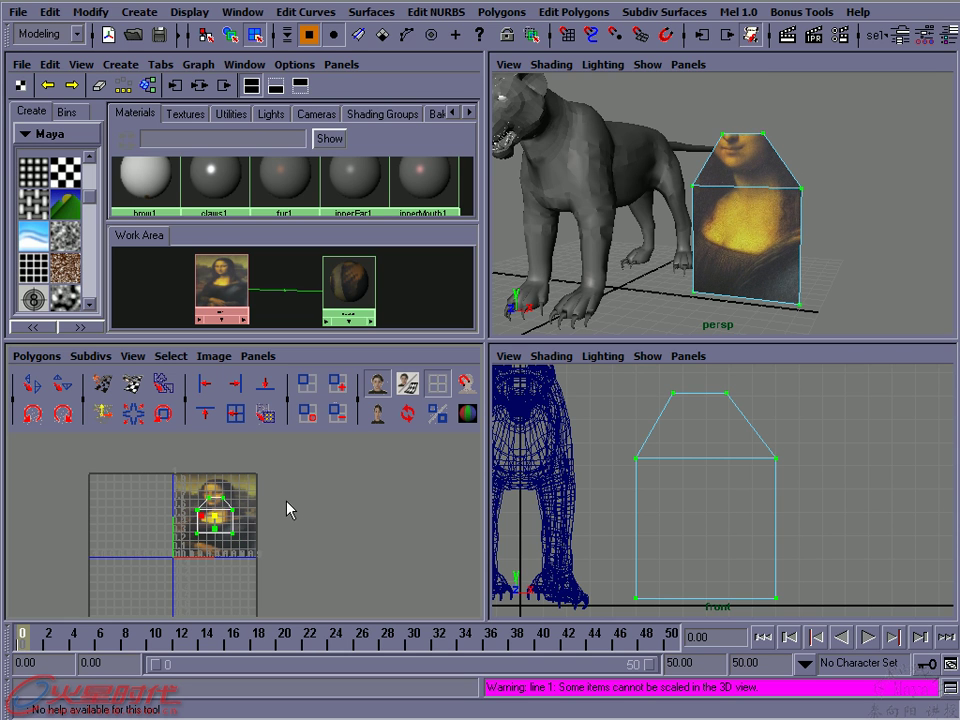
Orbit and dolly around the tiger to inspect the enlarged Mona Lisa close-up, then deselect
left_click(208, 520)
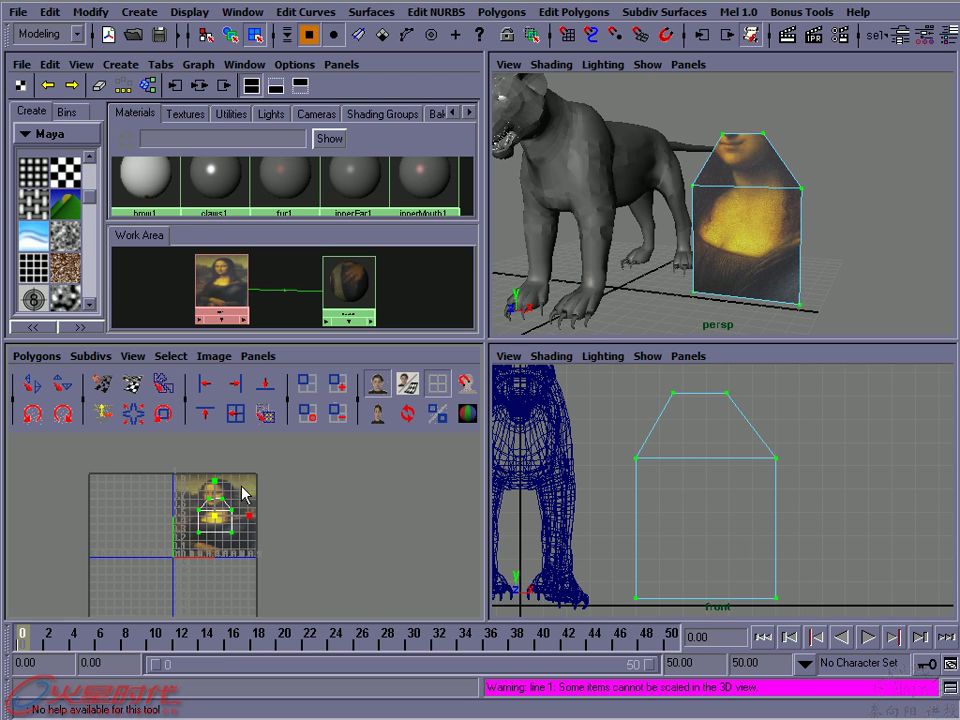
left_click_drag(664, 199, 606, 182, "alt")
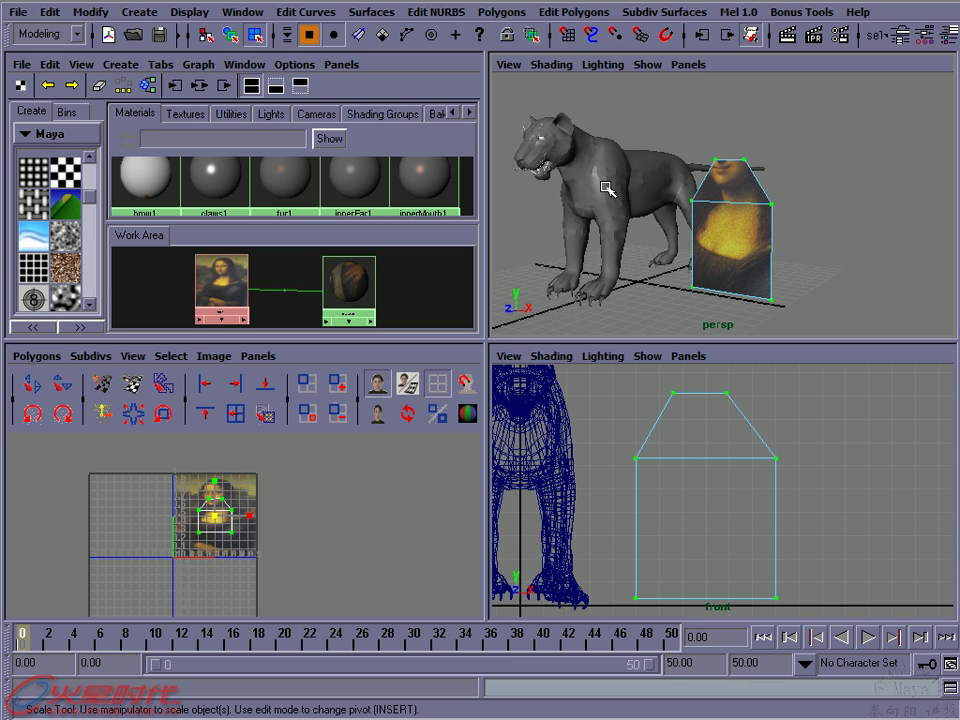
left_click_drag(621, 210, 621, 214, "alt")
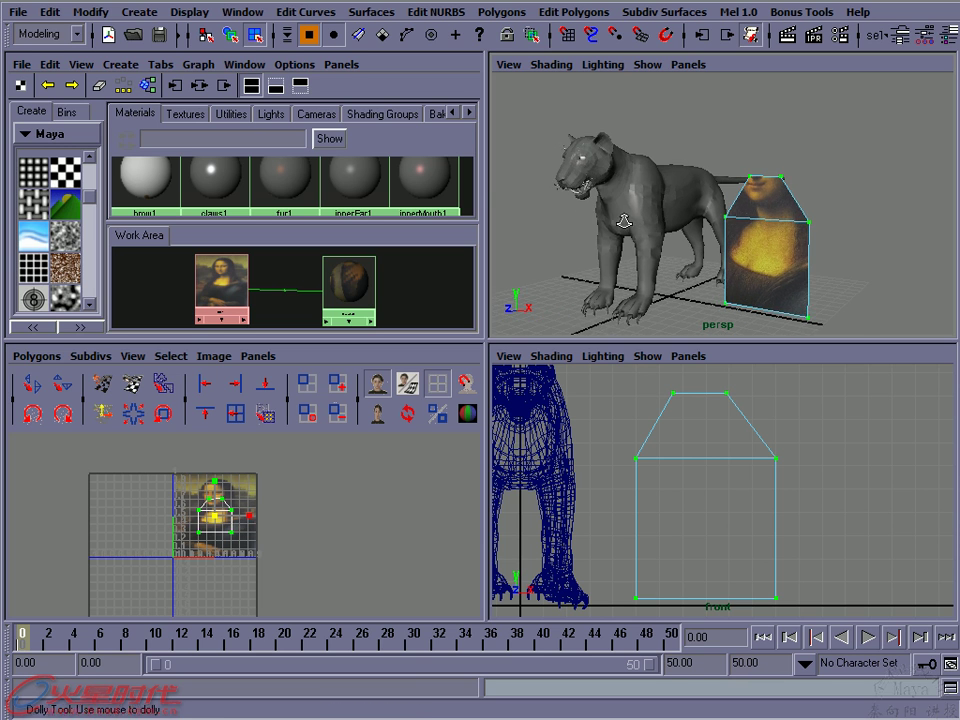
right_click_drag(621, 214, 623, 225, "alt")
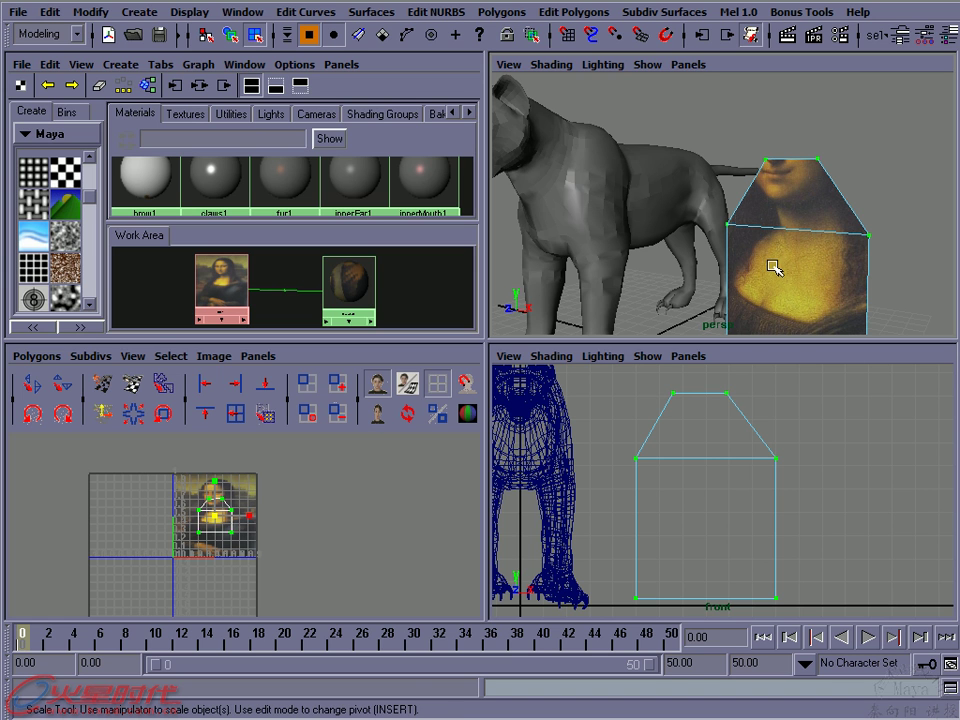
right_click_drag(688, 240, 612, 218, "alt")
left_click_drag(612, 218, 580, 215, "alt")
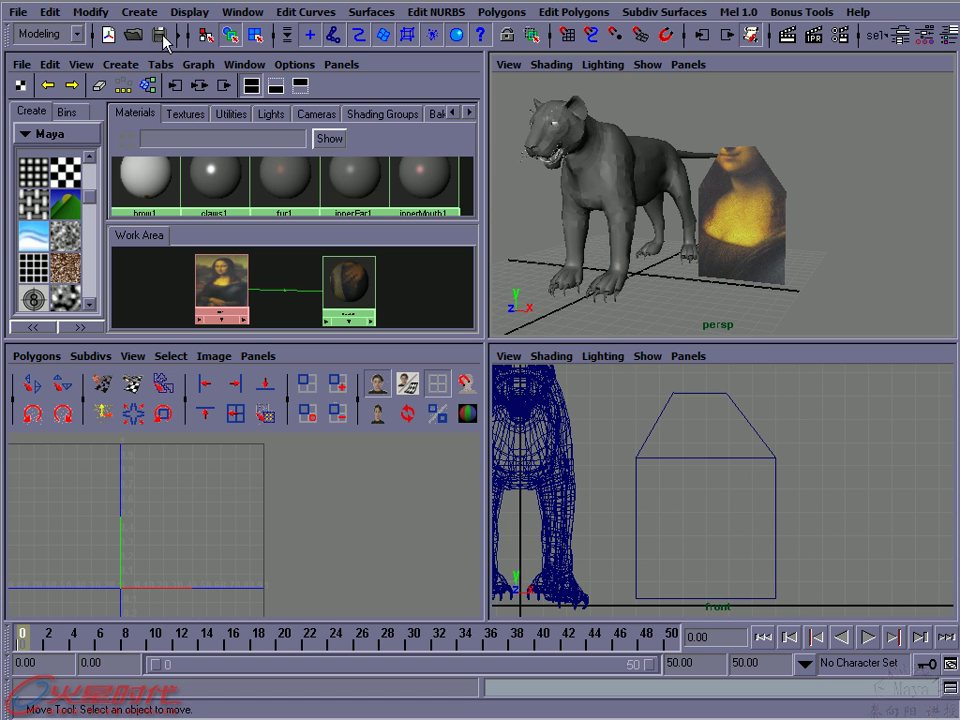
left_click(133, 14)
mouse_move(183, 55)
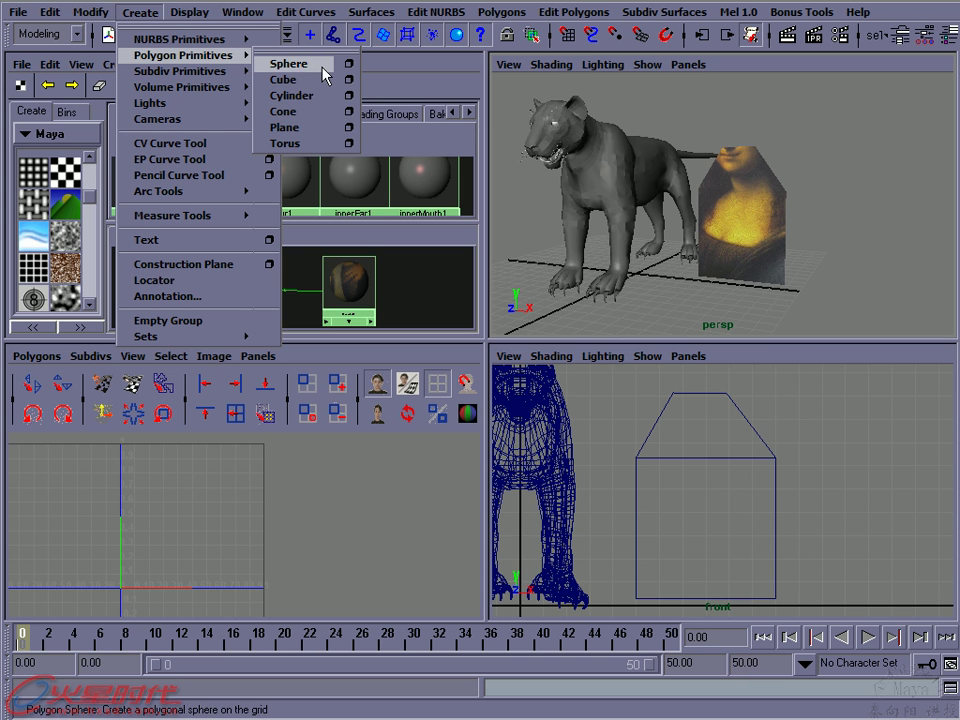
left_click(746, 67)
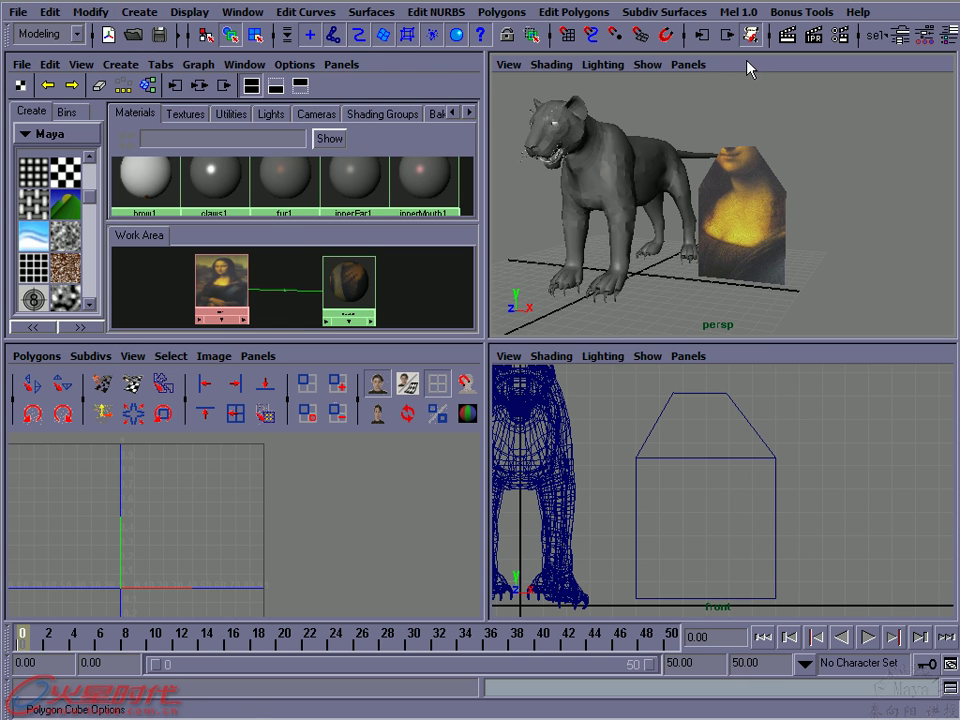
left_click(576, 13)
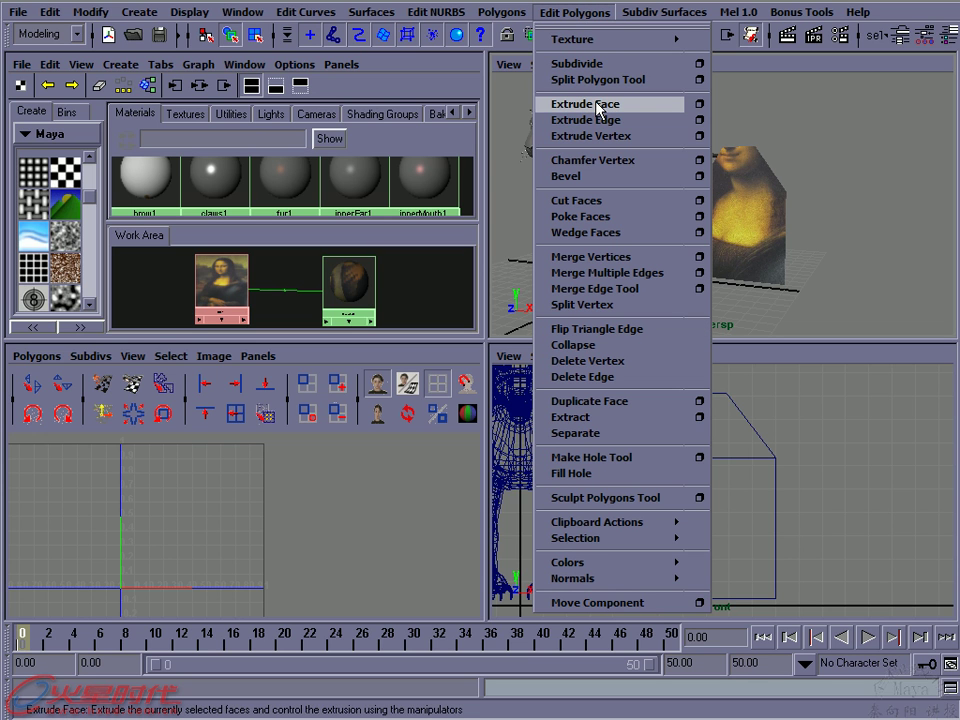
left_click(763, 72)
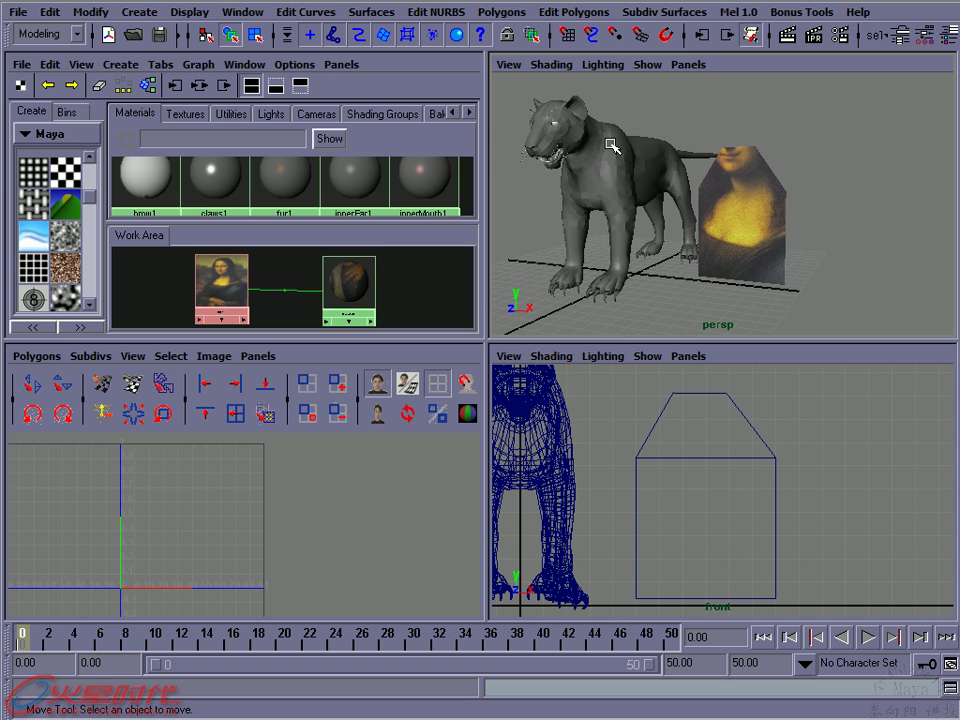
Select the tiger and examine its UVs in the UV Texture Editor
left_click(612, 146)
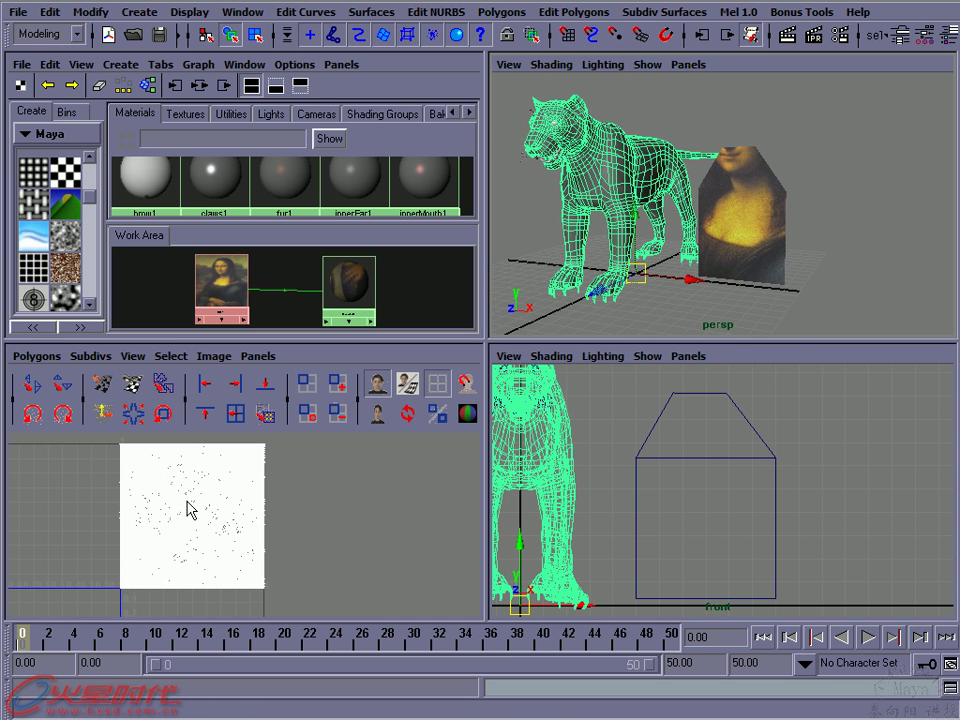
mouse_move(239, 514)
right_mouse_down("alt")
mouse_move(428, 540)
mouse_move(165, 514)
mouse_move(313, 537)
mouse_move(176, 521)
right_mouse_up("alt")
mouse_move(176, 521)
middle_mouse_down("alt")
mouse_move(193, 579)
mouse_move(208, 557)
mouse_move(214, 468)
middle_mouse_up("alt")
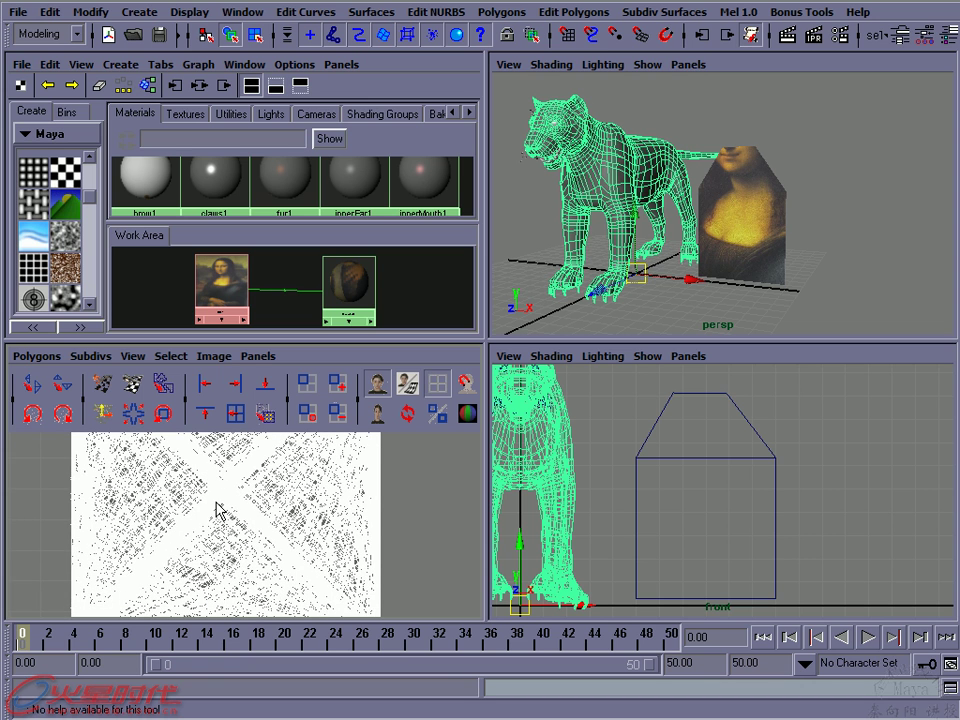
left_click(546, 208)
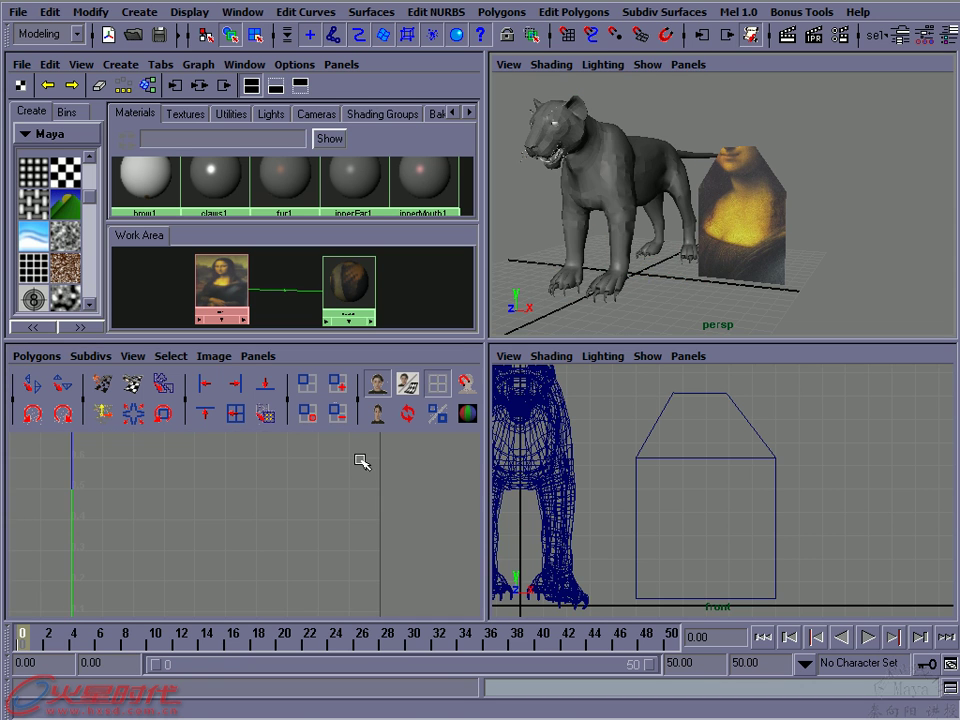
left_click(600, 187)
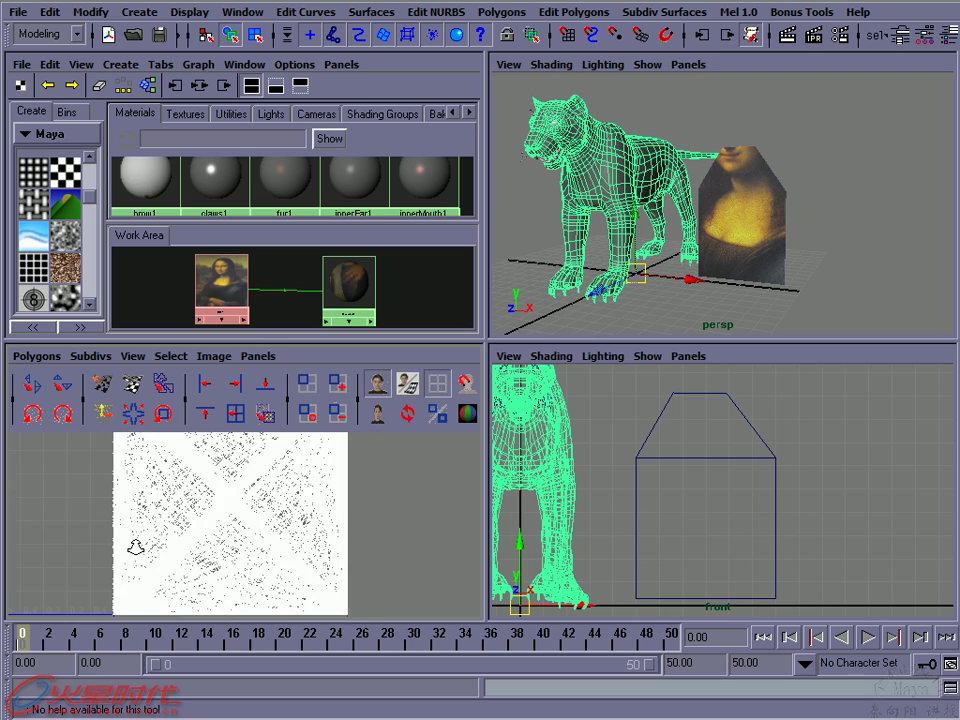
Assign the lambert2 portrait material to the tiger and orbit to inspect the painted result
scroll(212, 510, "down", 1)
scroll(252, 500, "down", 1)
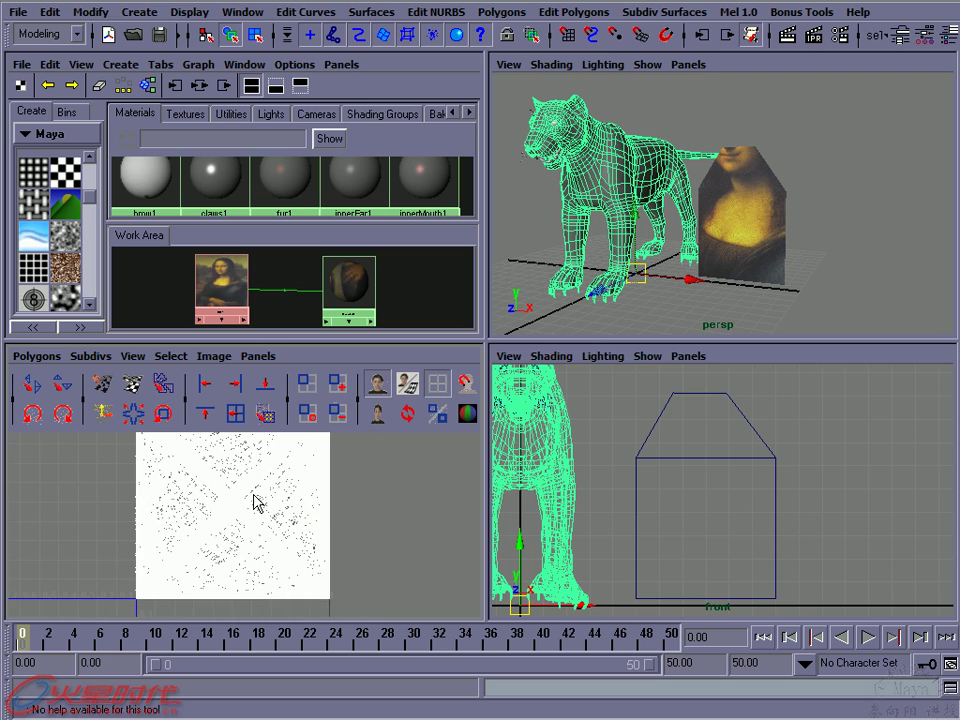
scroll(254, 503, "up", 3)
scroll(220, 495, "up", 2)
scroll(308, 510, "down", 1)
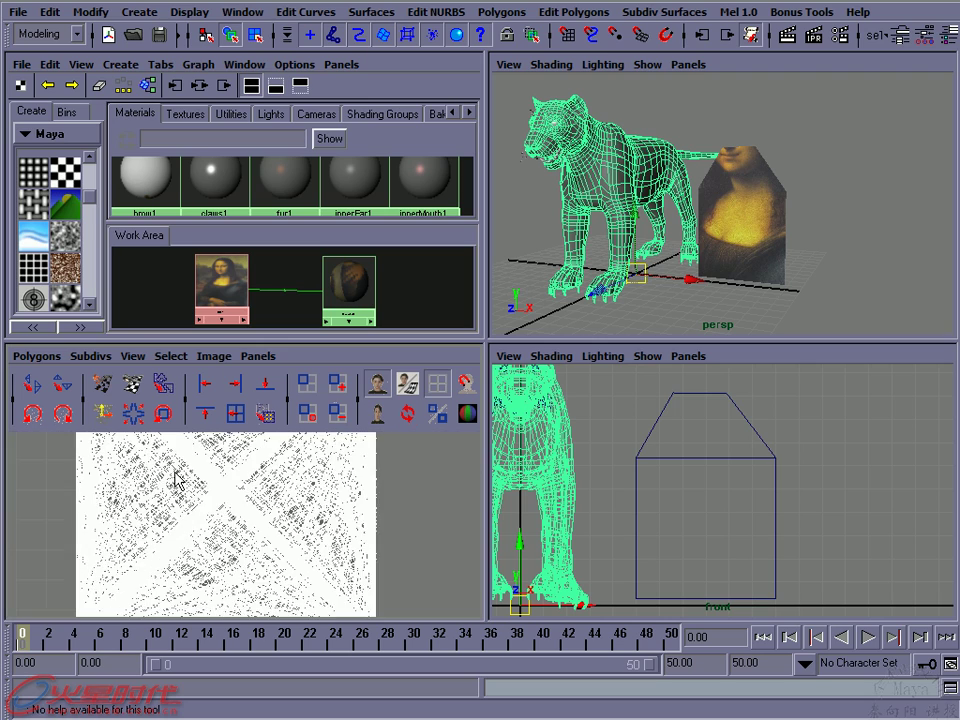
scroll(107, 497, "down", 2)
scroll(210, 518, "down", 1)
scroll(177, 523, "down", 1)
scroll(177, 523, "down", 1)
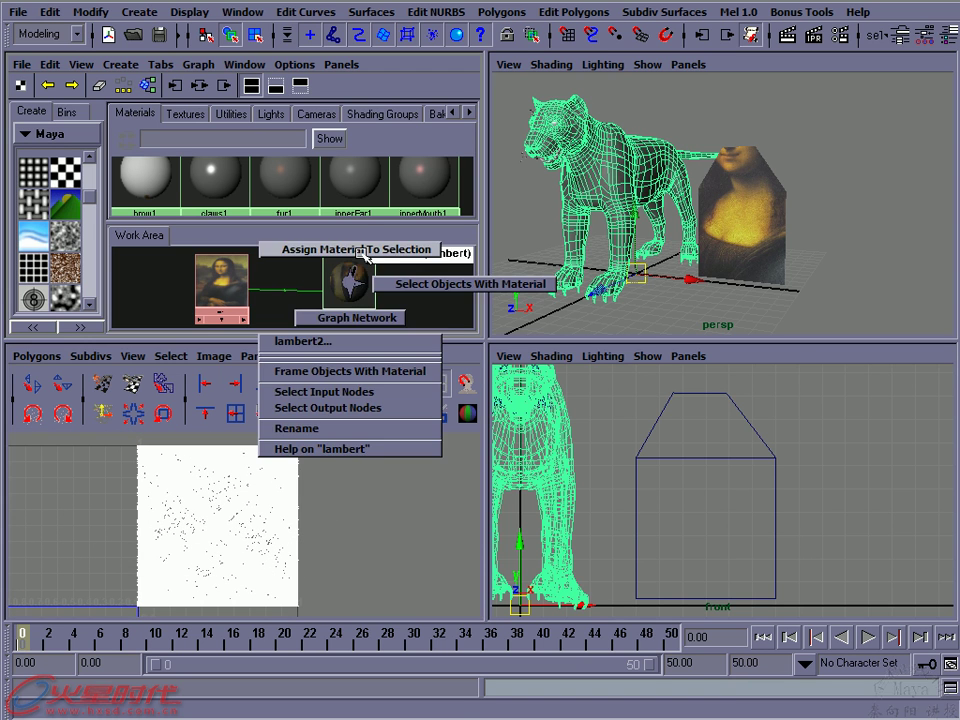
right_click_drag(352, 285, 343, 247)
left_click(660, 111)
mouse_move(633, 177)
left_mouse_down("alt")
mouse_move(758, 175)
mouse_move(660, 173)
left_mouse_up("alt")
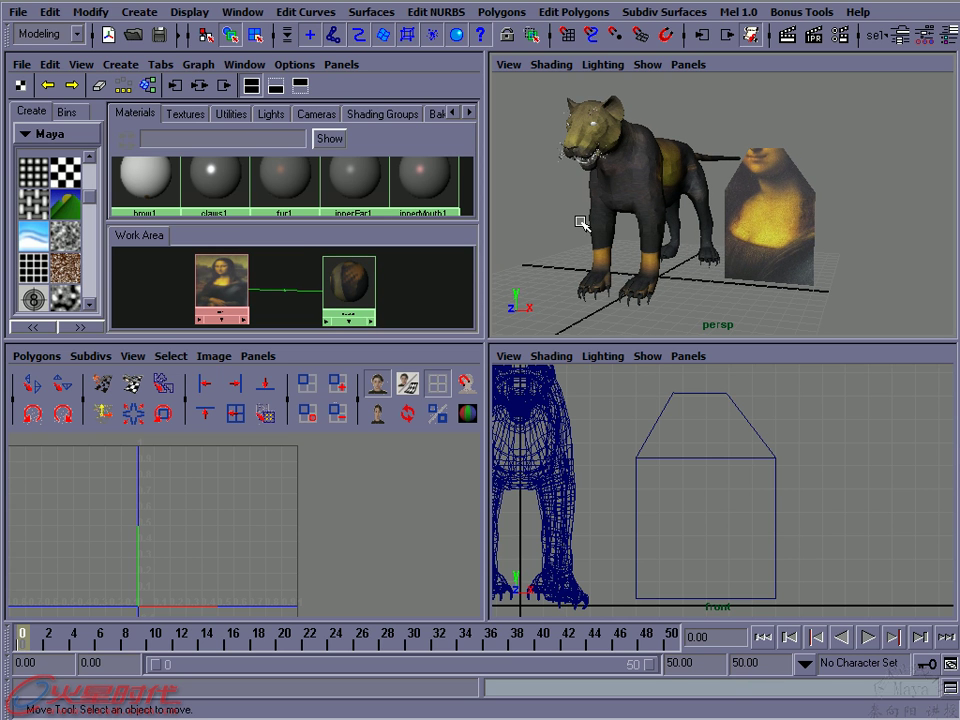
Select the house-shaped Mona Lisa plane beside the tiger in the perspective view
mouse_move(658, 214)
left_mouse_down("alt")
mouse_move(548, 206)
mouse_move(557, 208)
left_mouse_up("alt")
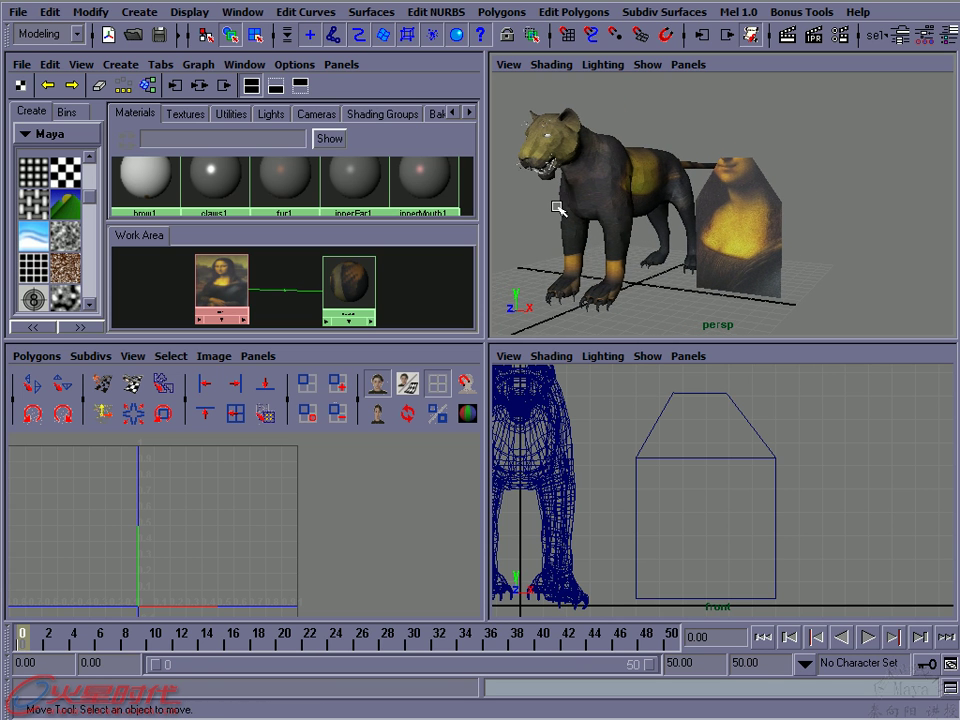
left_click(558, 208)
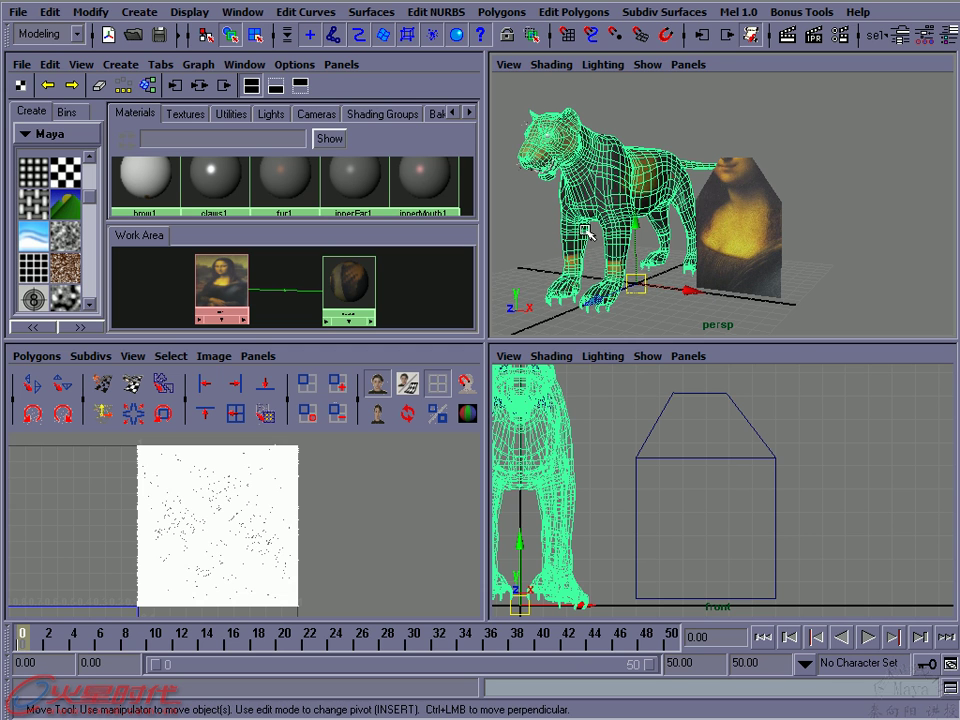
left_click(537, 222)
left_click(622, 203)
left_click(742, 249)
Delete the portrait plane and select the tiger
key("Delete")
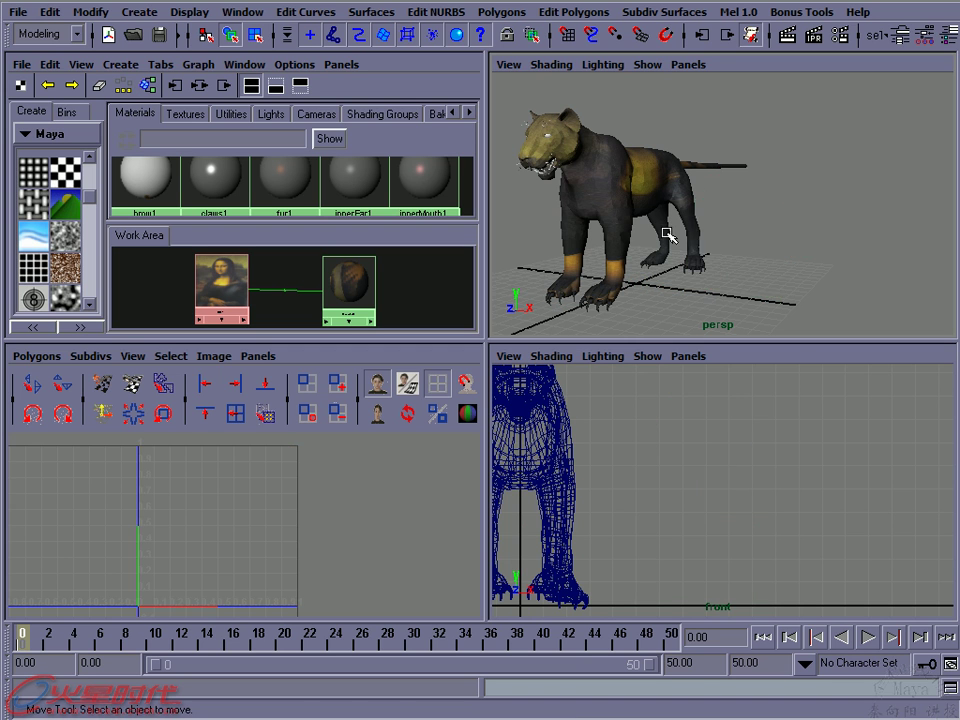
left_click(664, 231)
left_click_drag(664, 231, 640, 200, "alt")
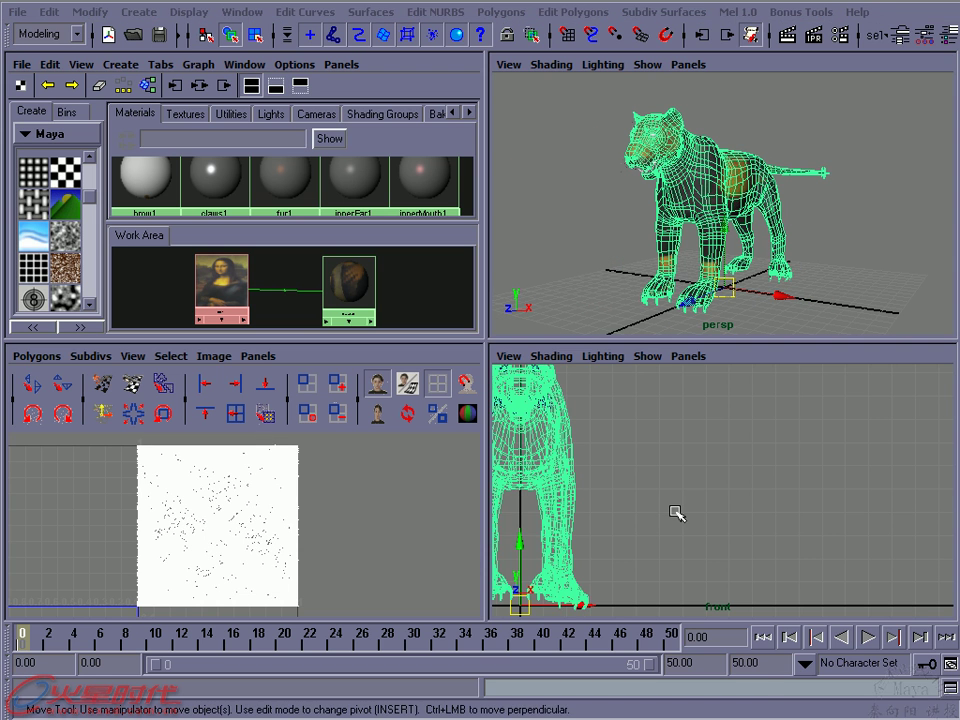
Switch to a side view of the tiger and select it so its UVs appear in the editor
key("space")
left_click_drag(671, 510, 729, 508)
mouse_move(713, 488)
right_mouse_down("alt")
mouse_move(836, 510)
mouse_move(718, 489)
right_mouse_up("alt")
left_click(729, 392)
left_click(699, 506)
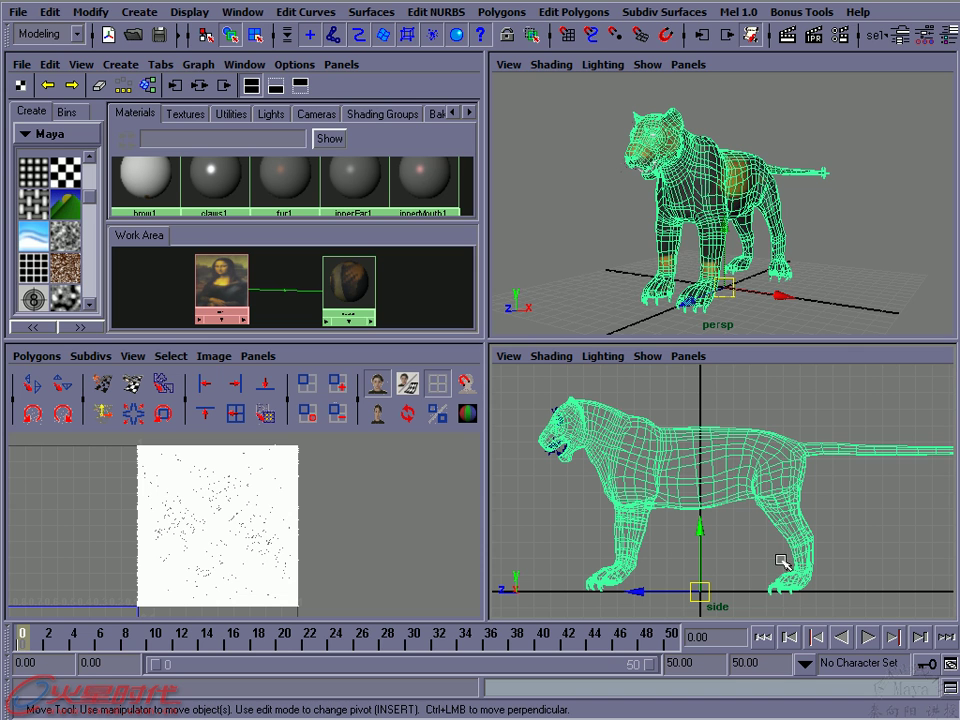
mouse_move(810, 480)
middle_mouse_down("alt")
mouse_move(752, 454)
mouse_move(754, 463)
mouse_move(580, 420)
middle_mouse_up("alt")
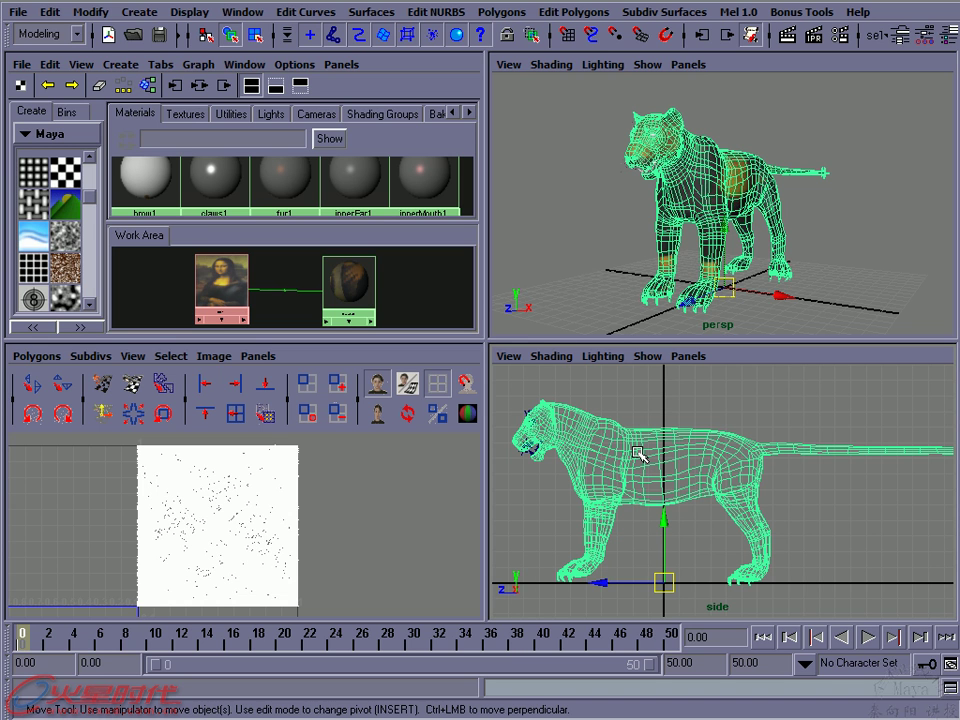
left_click(686, 489)
left_click_drag(682, 489, 731, 497)
key("w")
left_click(696, 488)
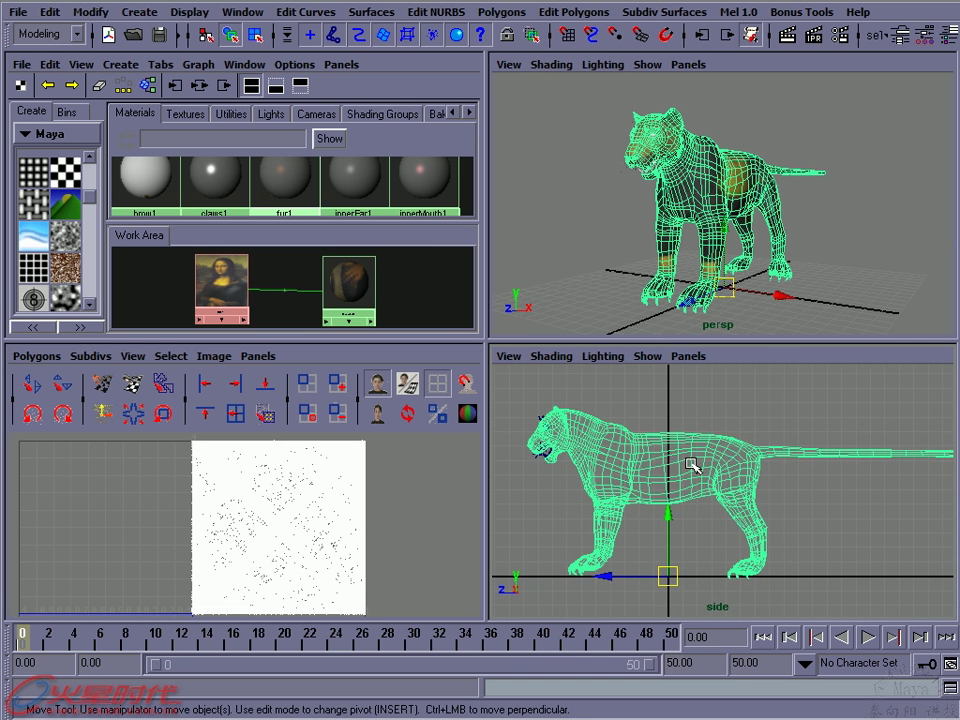
In Face mode, marquee-select the tiger's body faces from the side, excluding head and tail
right_click_drag(693, 466, 698, 505)
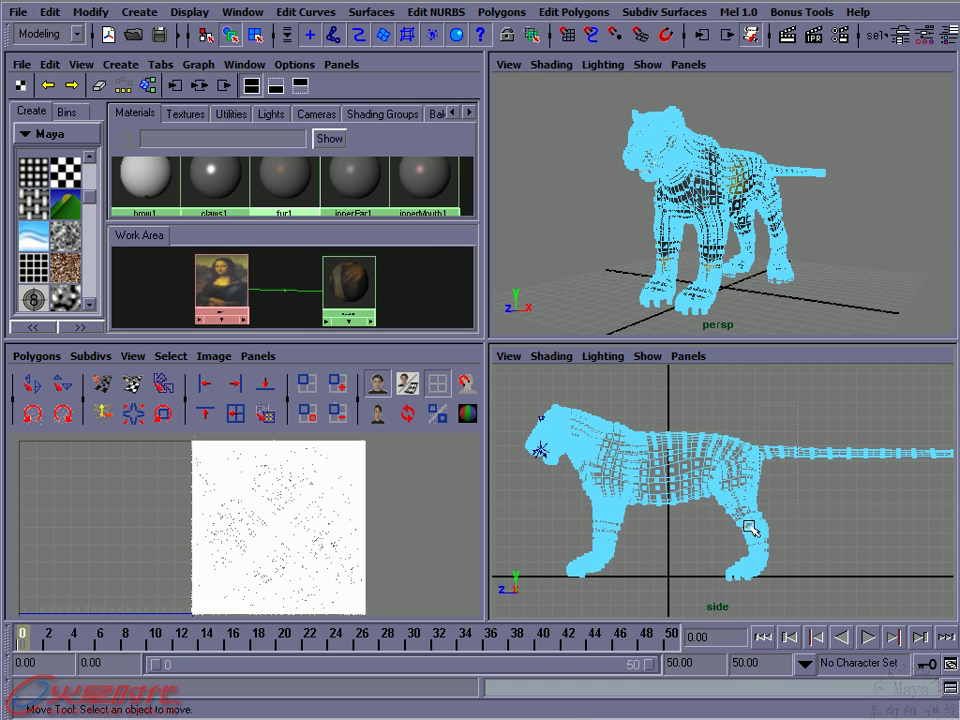
left_click_drag(770, 400, 560, 572)
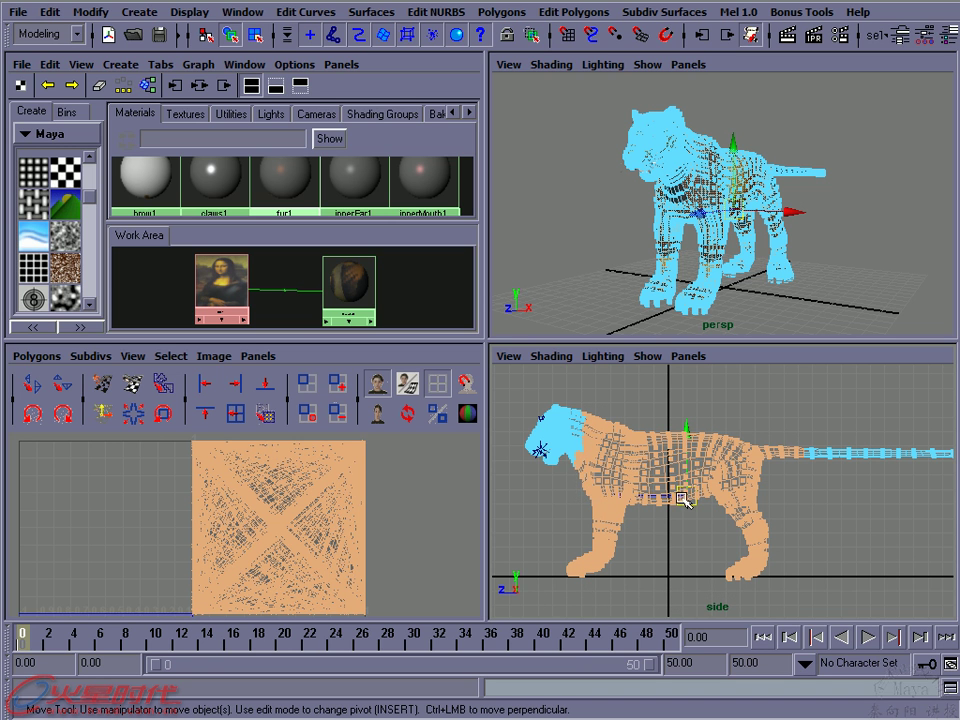
mouse_move(606, 497)
right_mouse_down("alt")
mouse_move(738, 528)
mouse_move(649, 508)
right_mouse_up("alt")
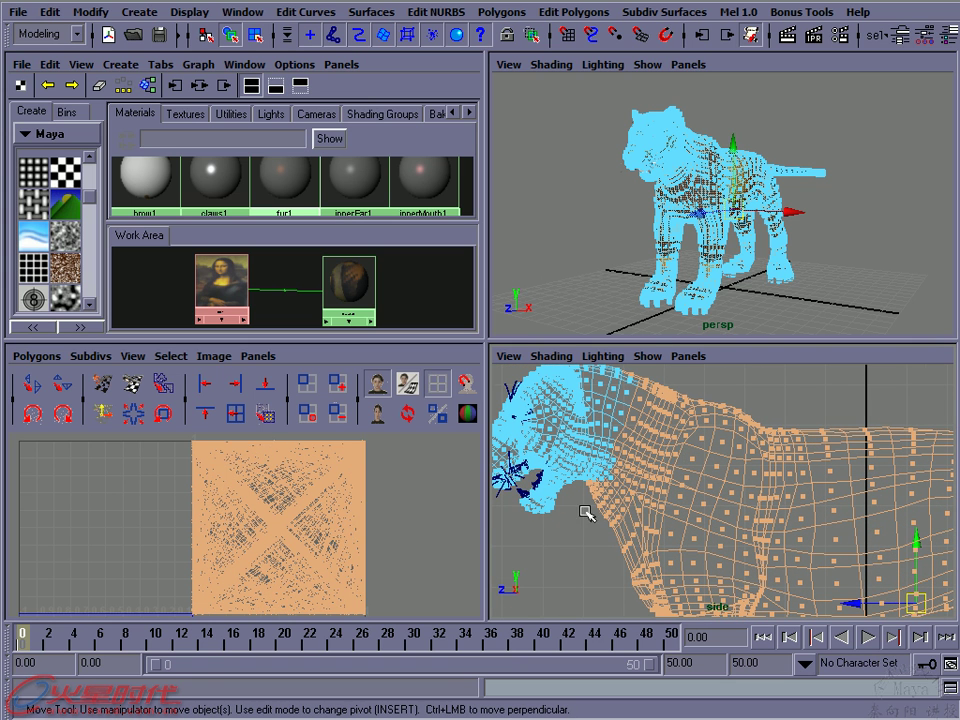
mouse_move(681, 439)
right_mouse_down("alt")
mouse_move(708, 487)
mouse_move(690, 454)
mouse_move(583, 459)
mouse_move(514, 476)
right_mouse_up("alt")
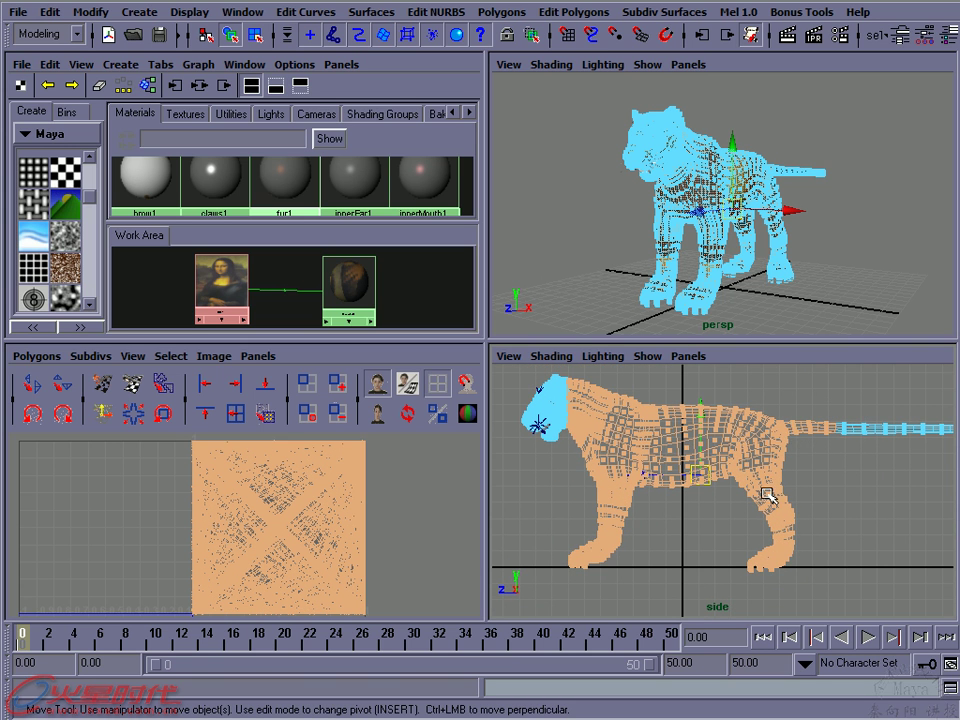
left_click_drag(765, 497, 577, 408)
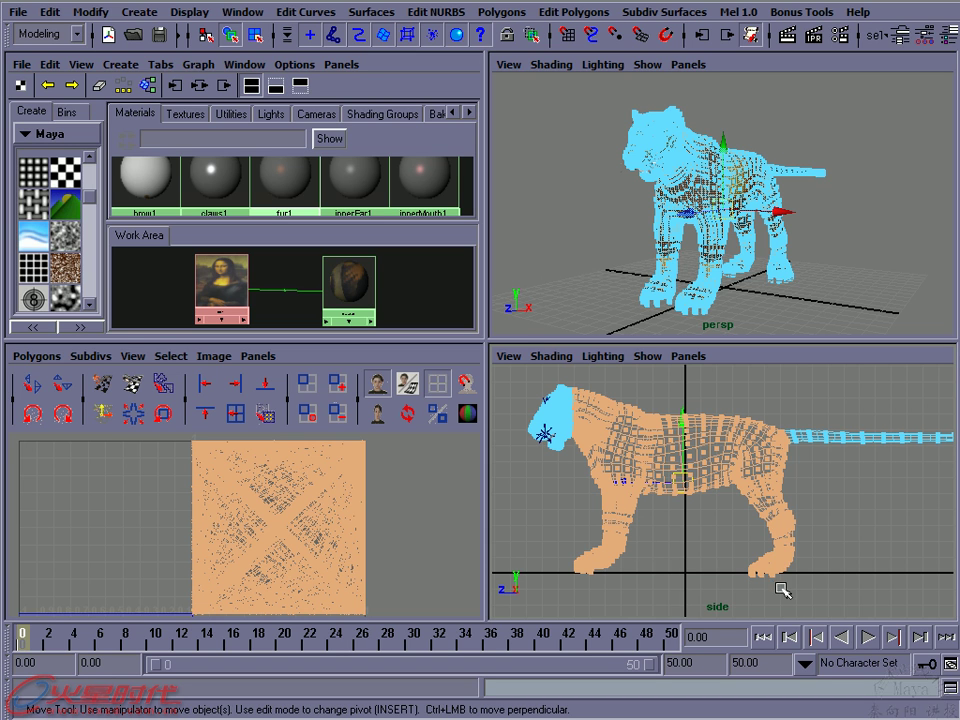
Apply Planar Mapping to the selected body faces and return to Object mode with F8
left_click(548, 15)
mouse_move(600, 39)
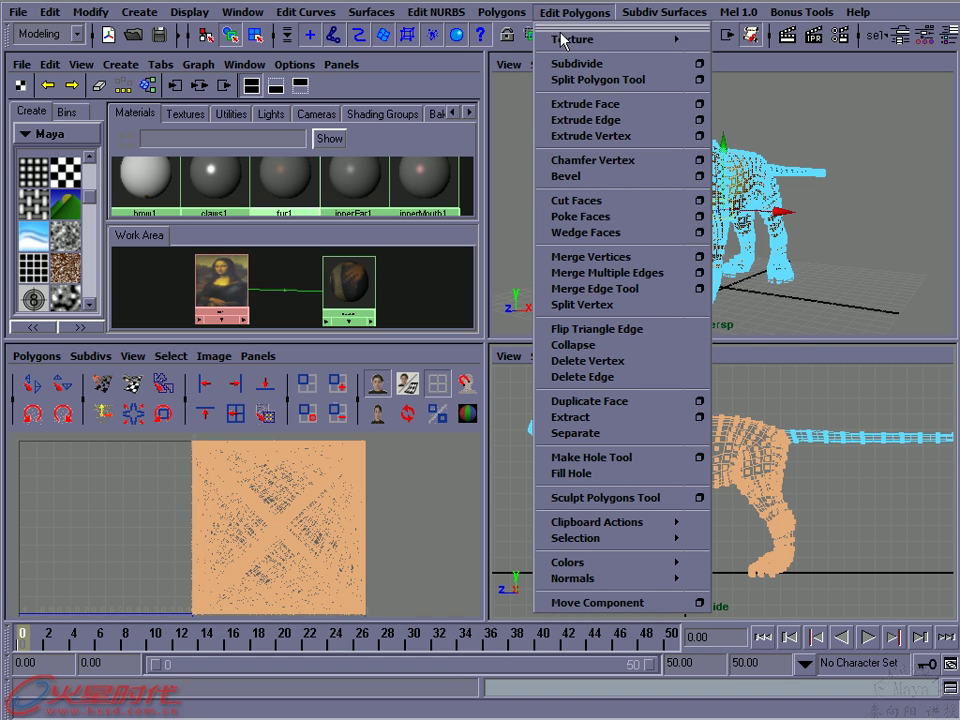
key("Return")
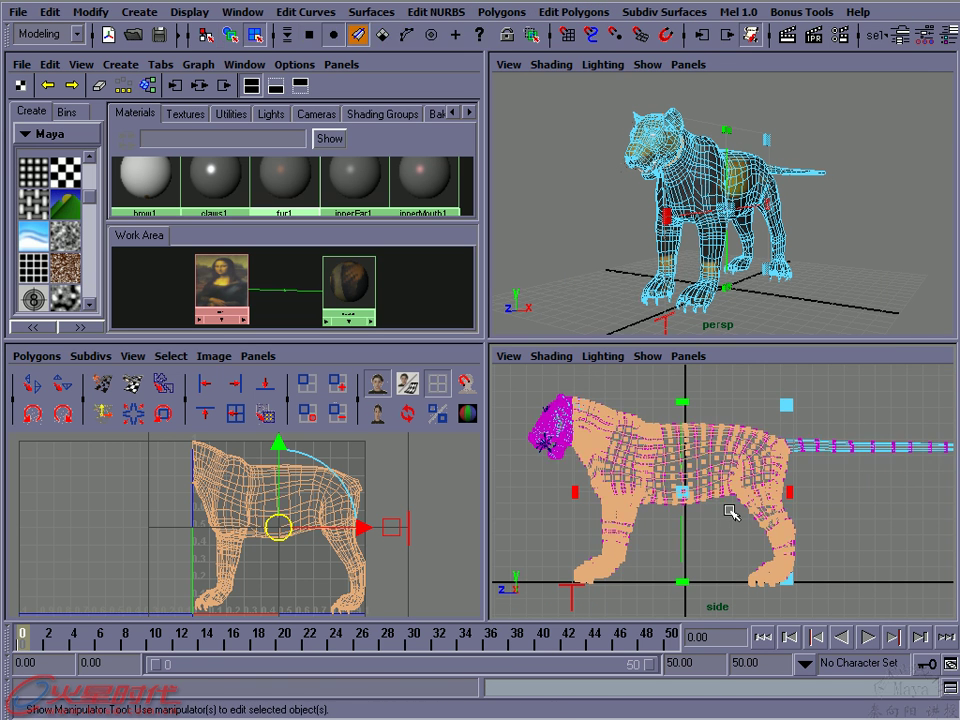
key("F8")
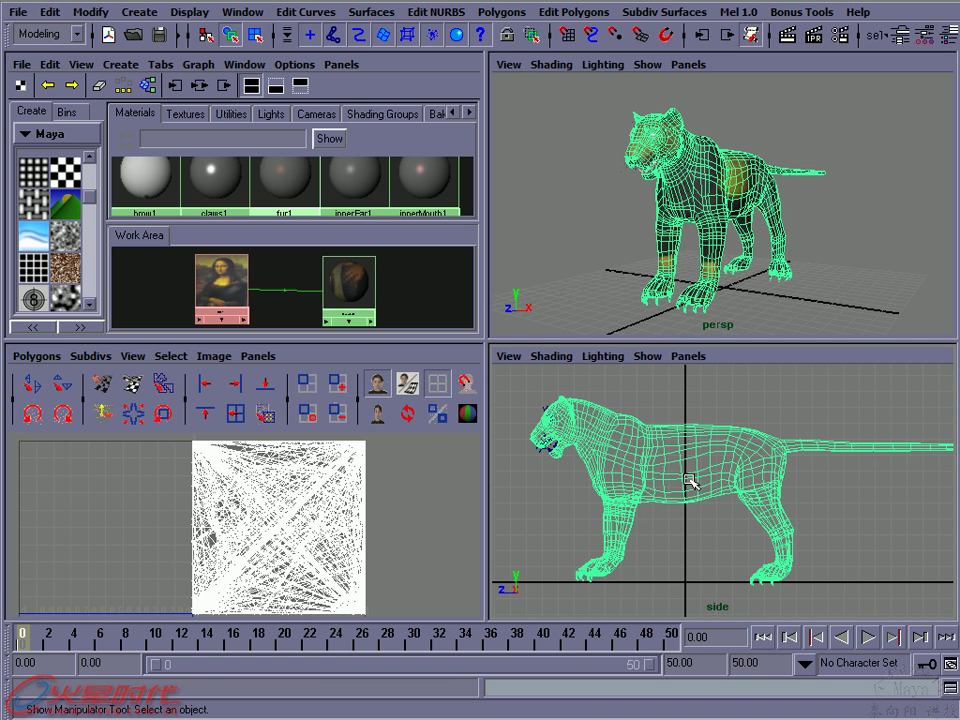
Select the tiger's head faces in Face mode and view them from the front
right_click_drag(604, 454, 730, 500, "alt")
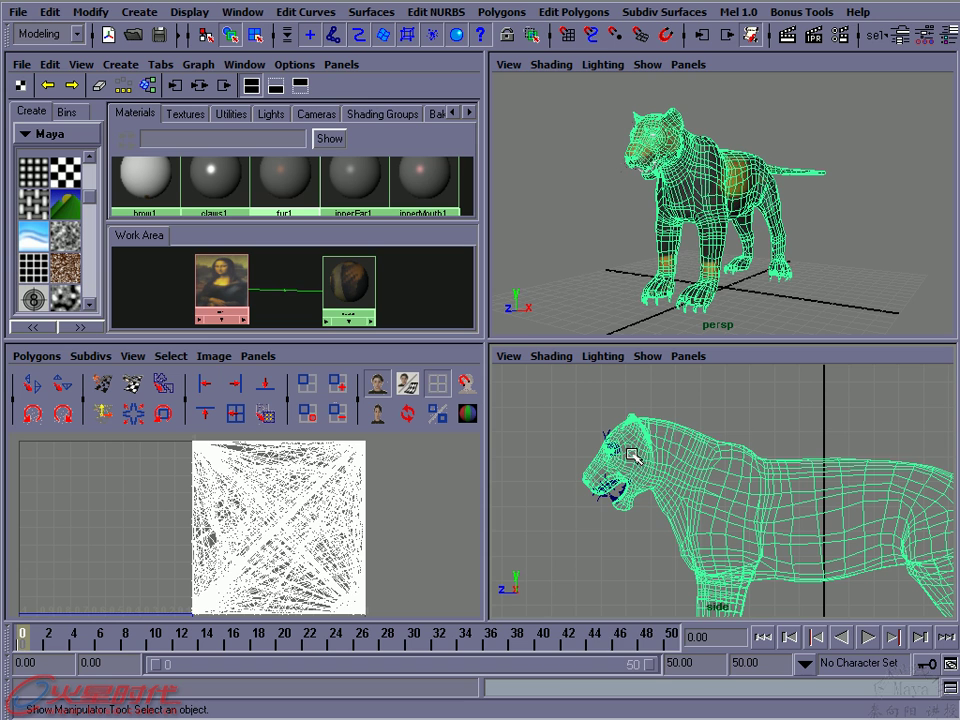
right_click_drag(633, 456, 641, 495)
left_click_drag(527, 391, 612, 472)
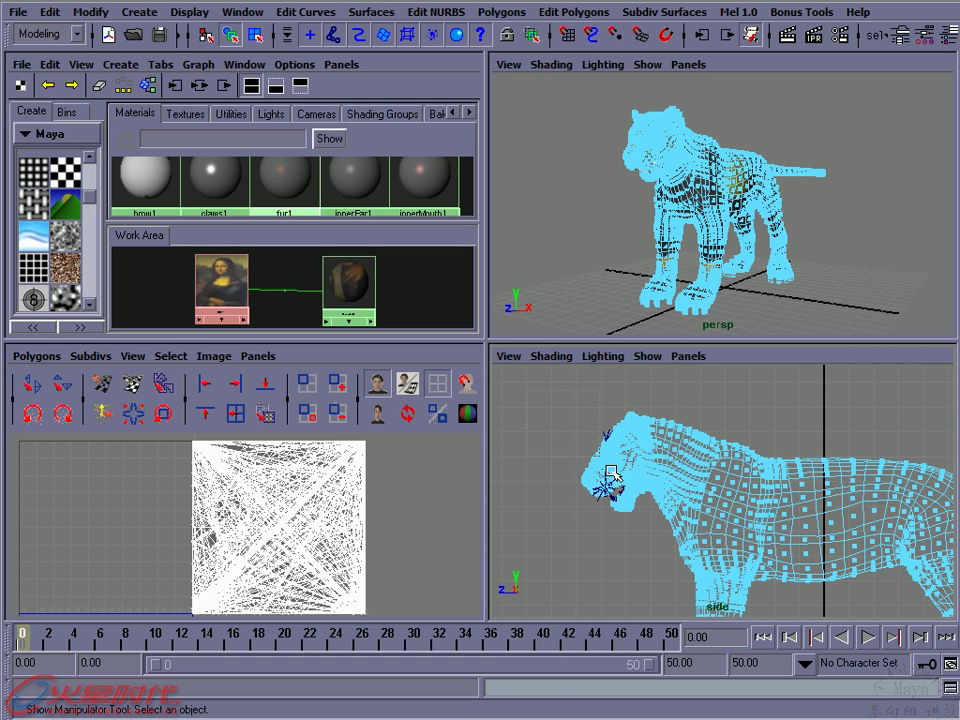
left_click_drag(655, 531, 664, 521)
key("space")
scroll(700, 500, "up", 2)
scroll(669, 480, "up", 3)
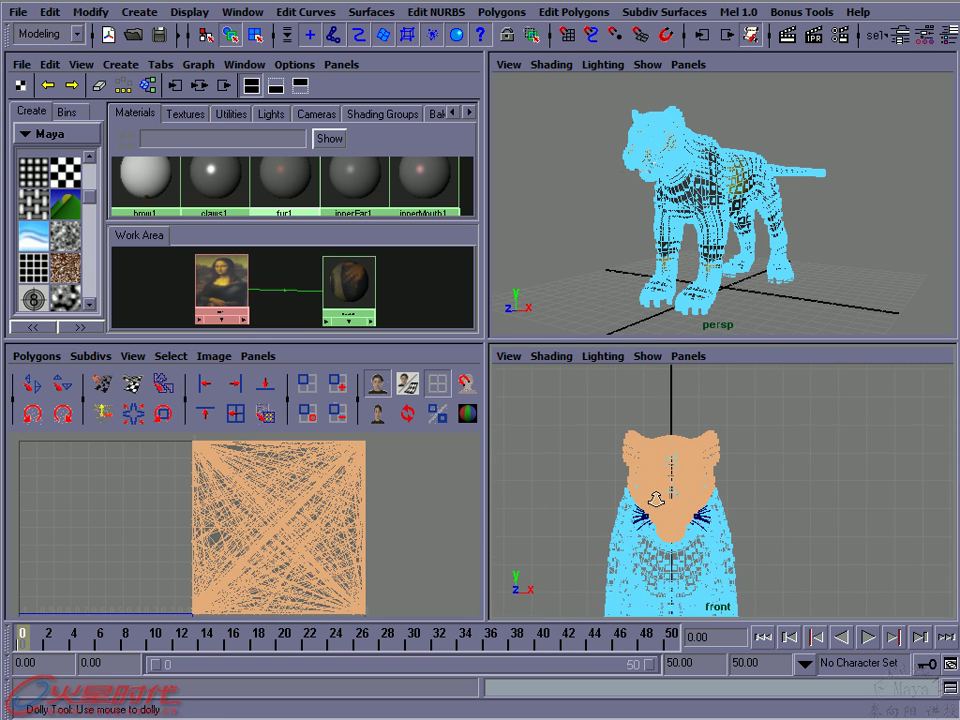
Planar-map the head faces along the Z axis using reset Planar Mapping options
left_click(560, 12)
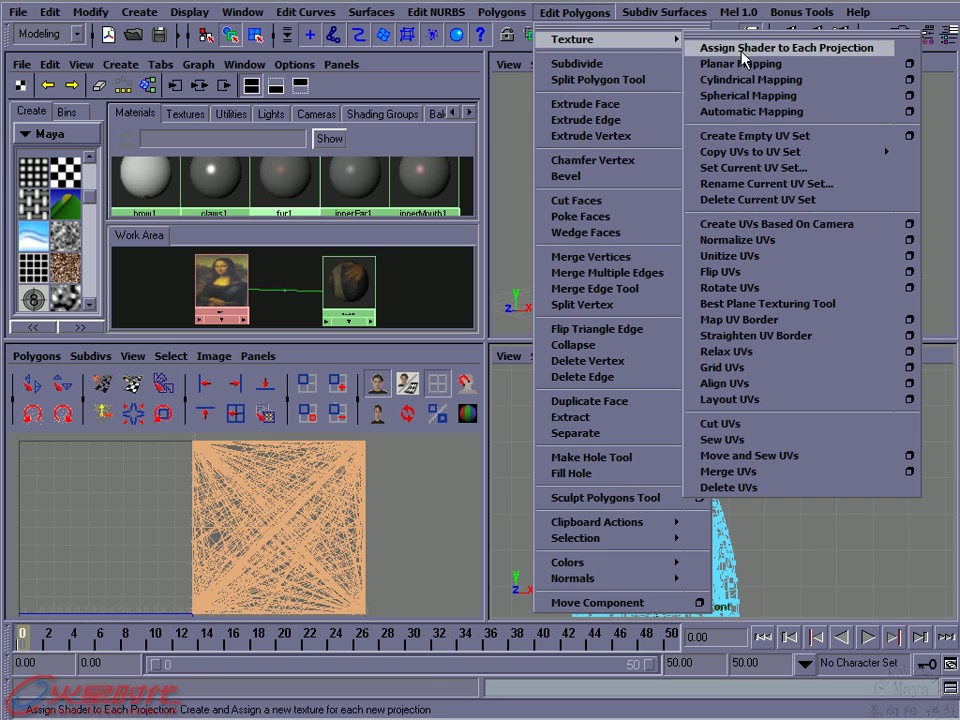
left_click(909, 63)
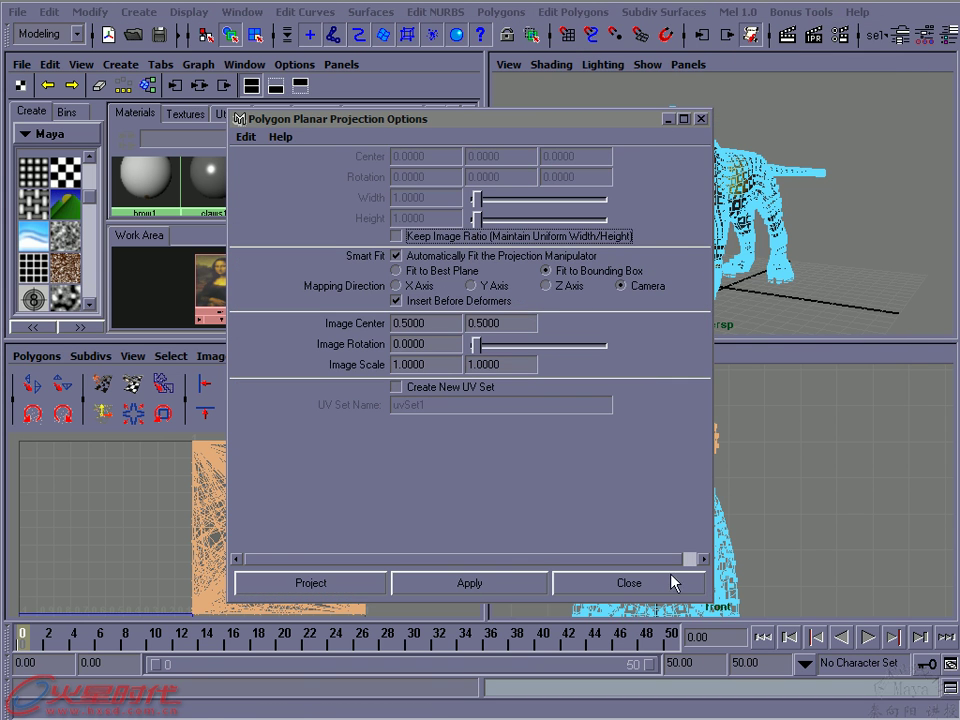
middle_click_drag(790, 476, 814, 476, "alt")
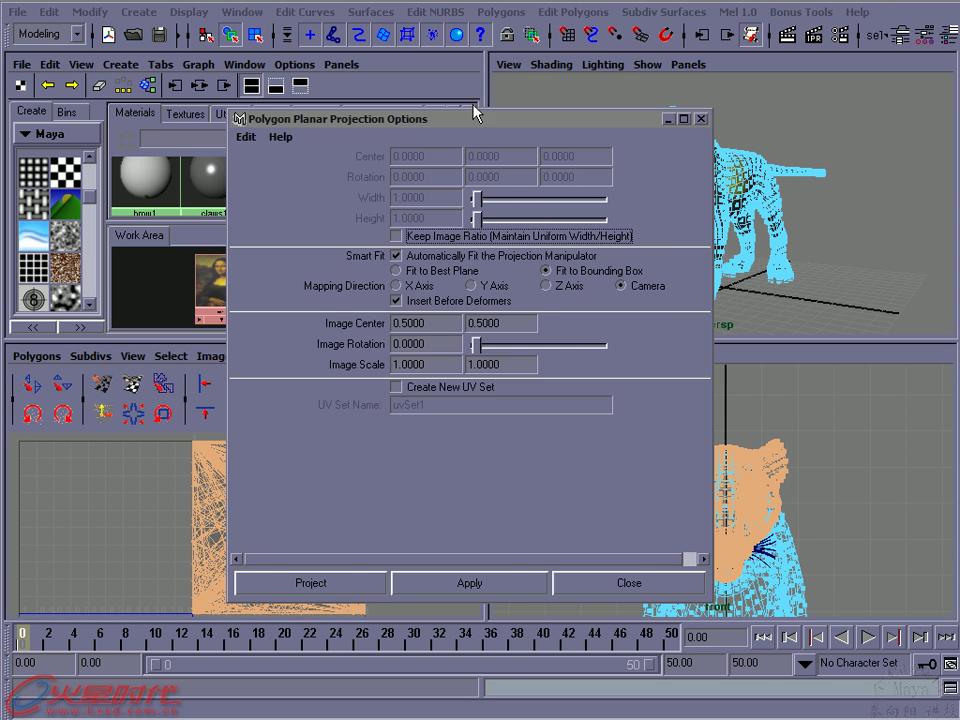
left_click_drag(507, 127, 465, 105)
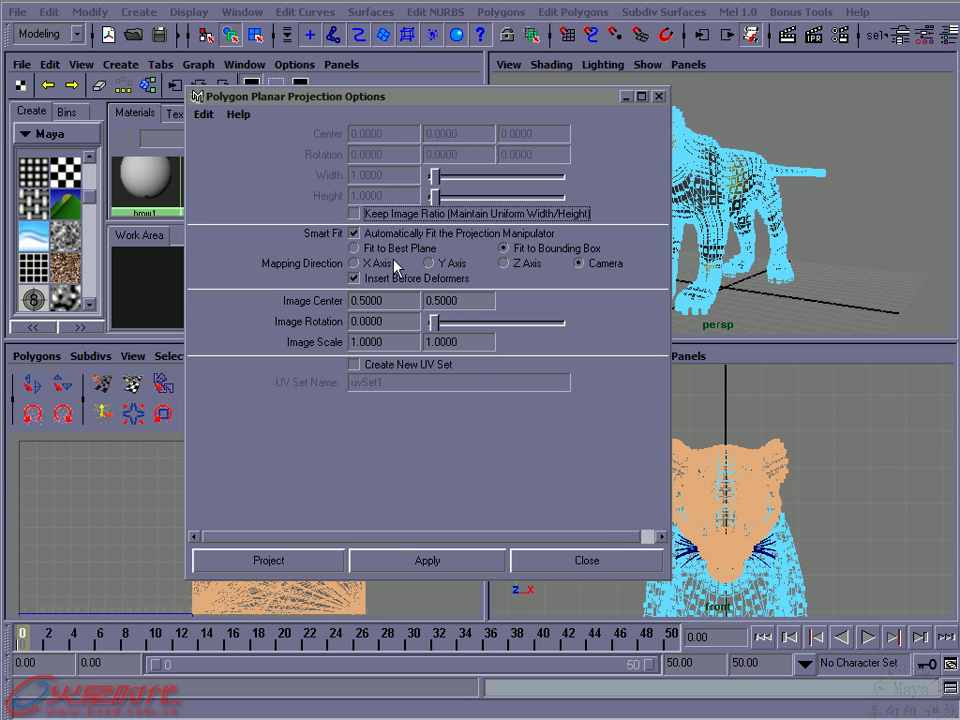
left_click(203, 115)
left_click(230, 148)
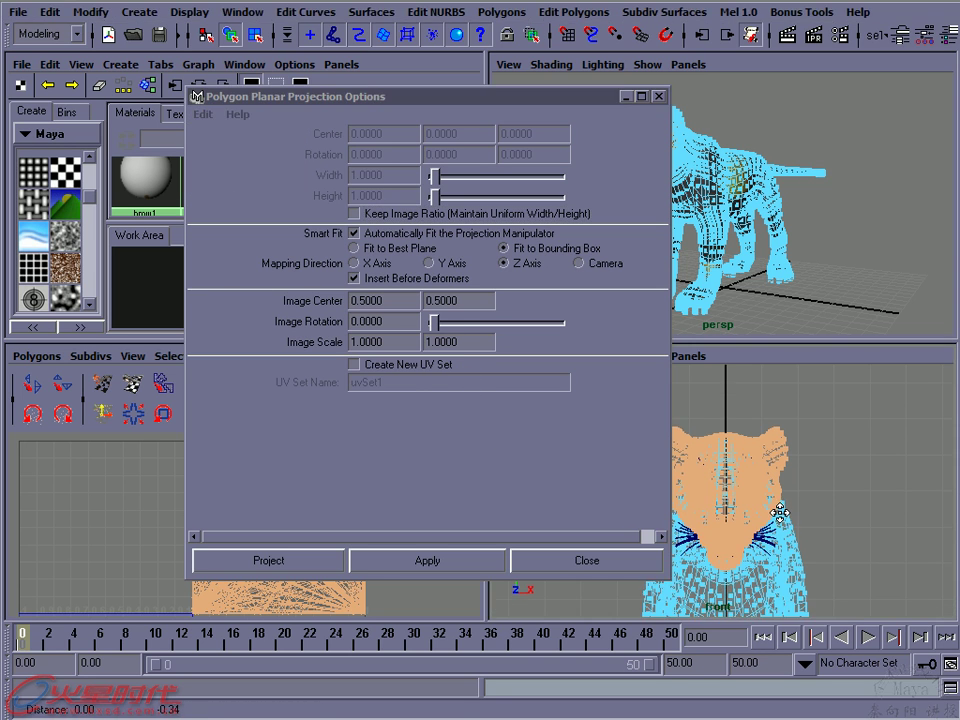
left_click(440, 565)
left_click(561, 563)
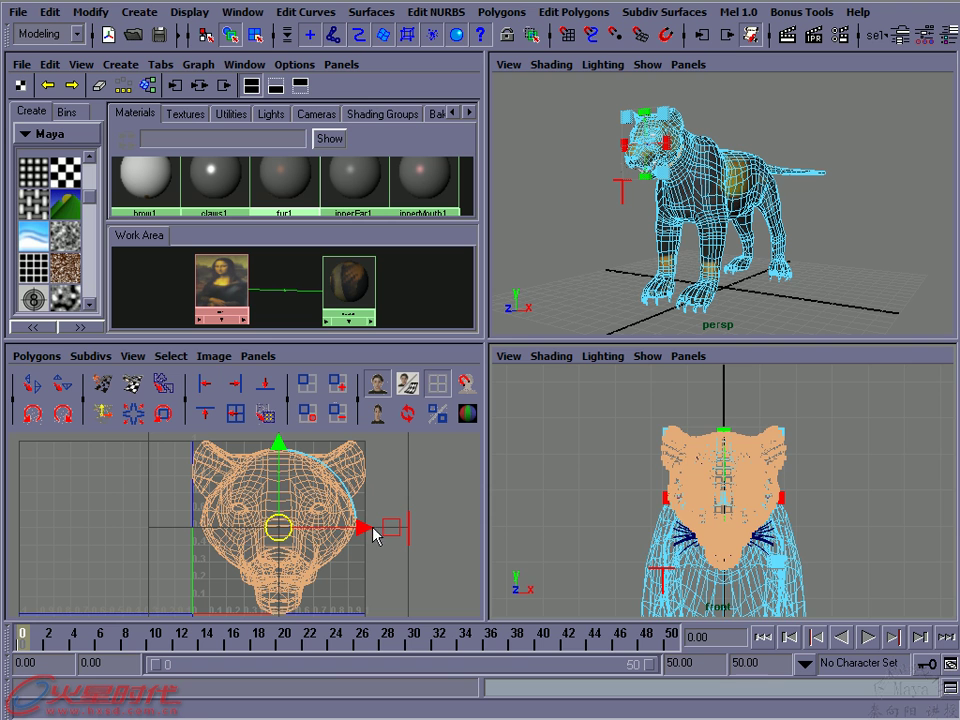
Return to Object mode, select the whole tiger and maximize the UV Texture Editor
scroll(660, 518, "down", 3)
scroll(634, 454, "down", 2)
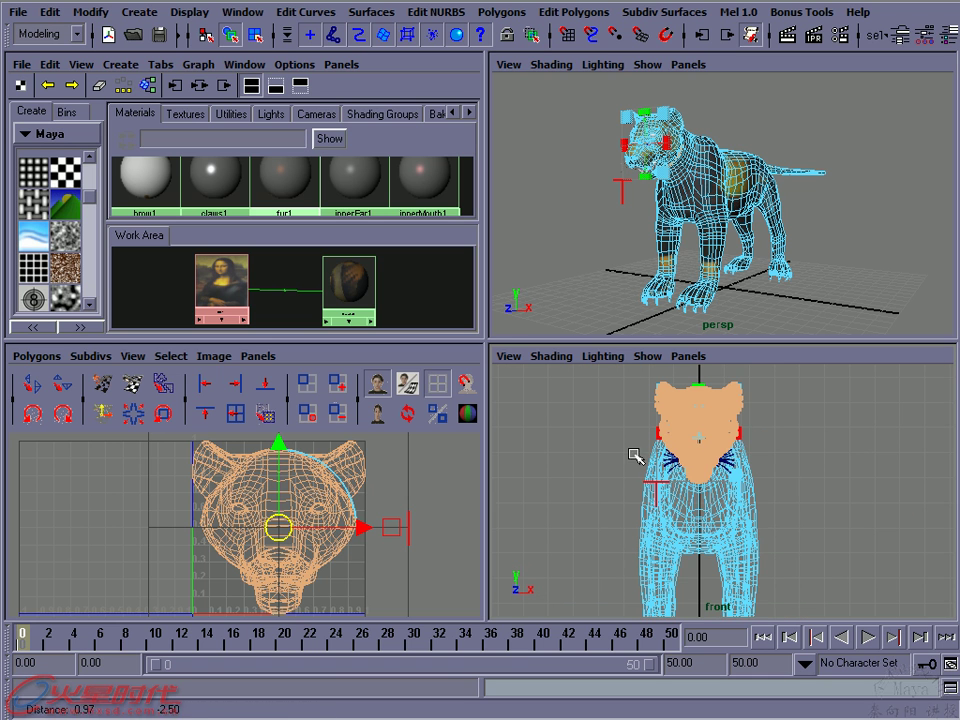
right_click_drag(716, 514, 784, 489)
left_click(735, 510)
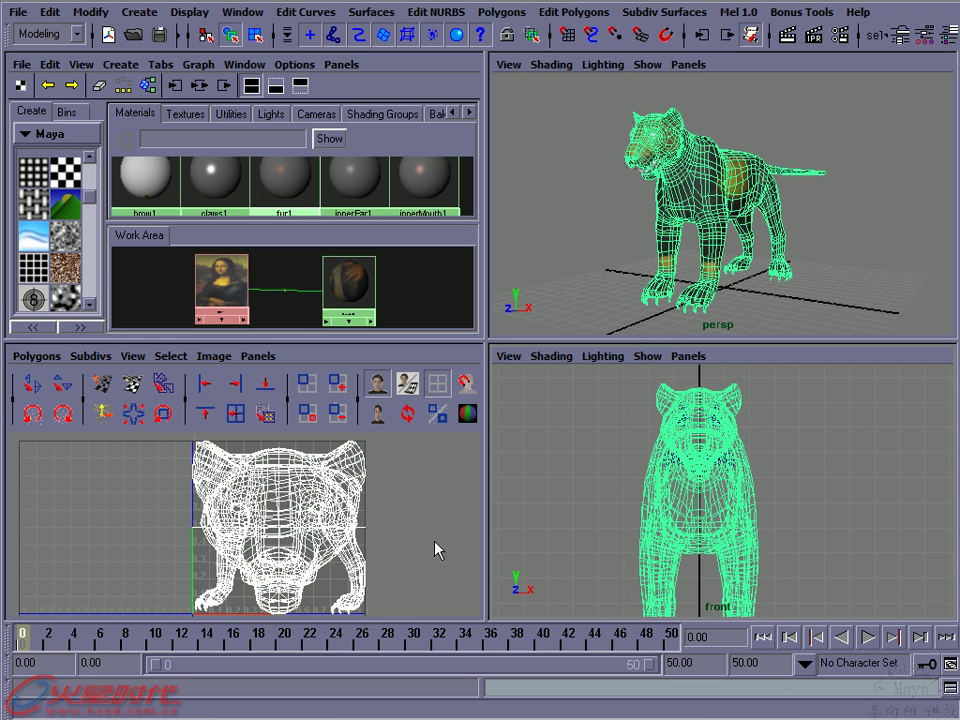
key("space")
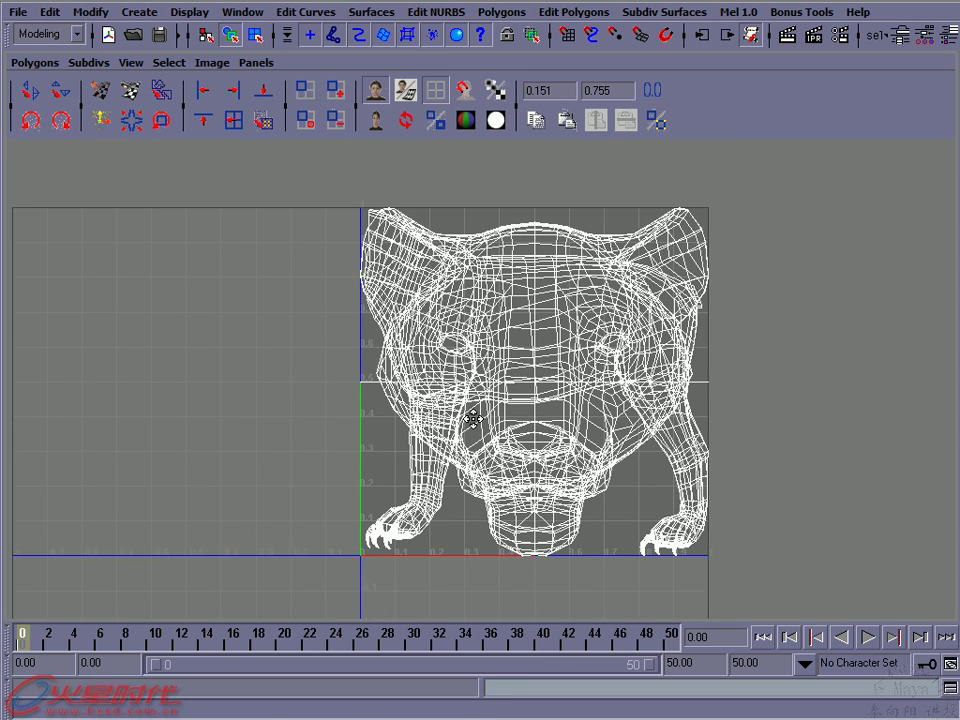
Move the body UV shell clear of and below the head, scaling it about twice its size
mouse_move(673, 456)
right_mouse_down()
mouse_move(683, 467)
mouse_move(707, 428)
right_mouse_up()
left_click(668, 455)
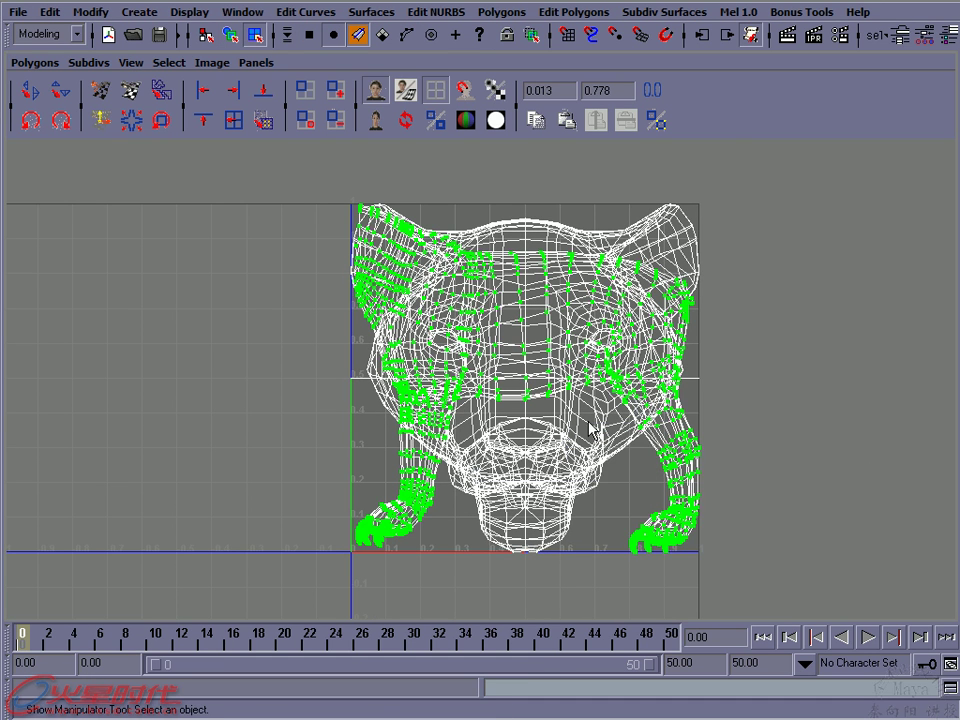
key("w")
left_click_drag(621, 381, 786, 394)
middle_click_drag(675, 463, 510, 407, "alt")
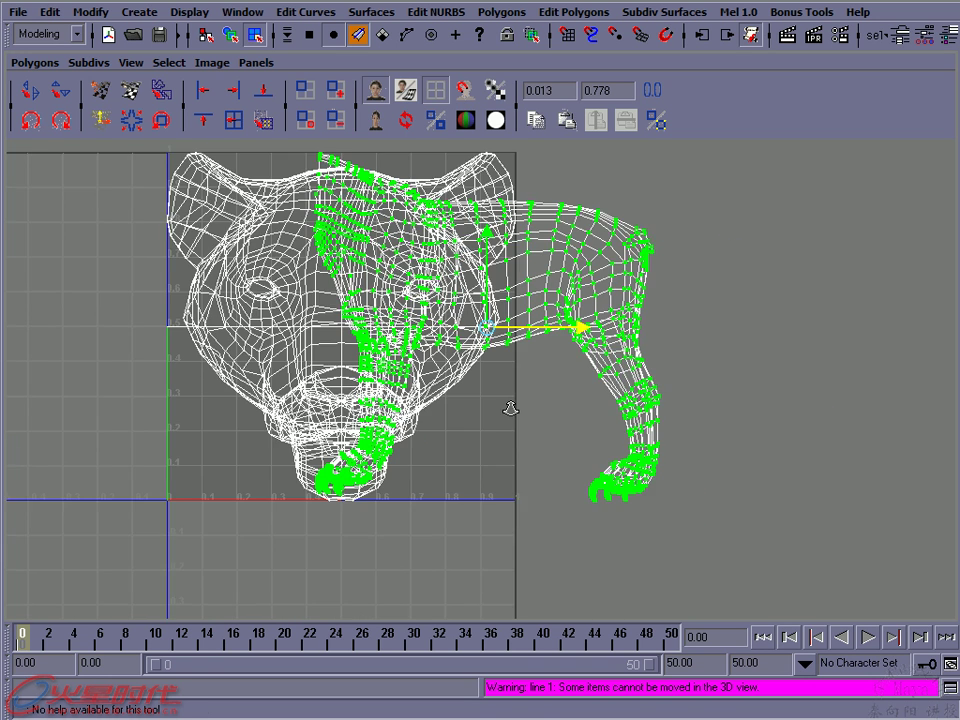
scroll(553, 362, "down", 1)
left_click_drag(712, 343, 780, 333)
scroll(723, 392, "down", 2)
left_click_drag(645, 257, 640, 395)
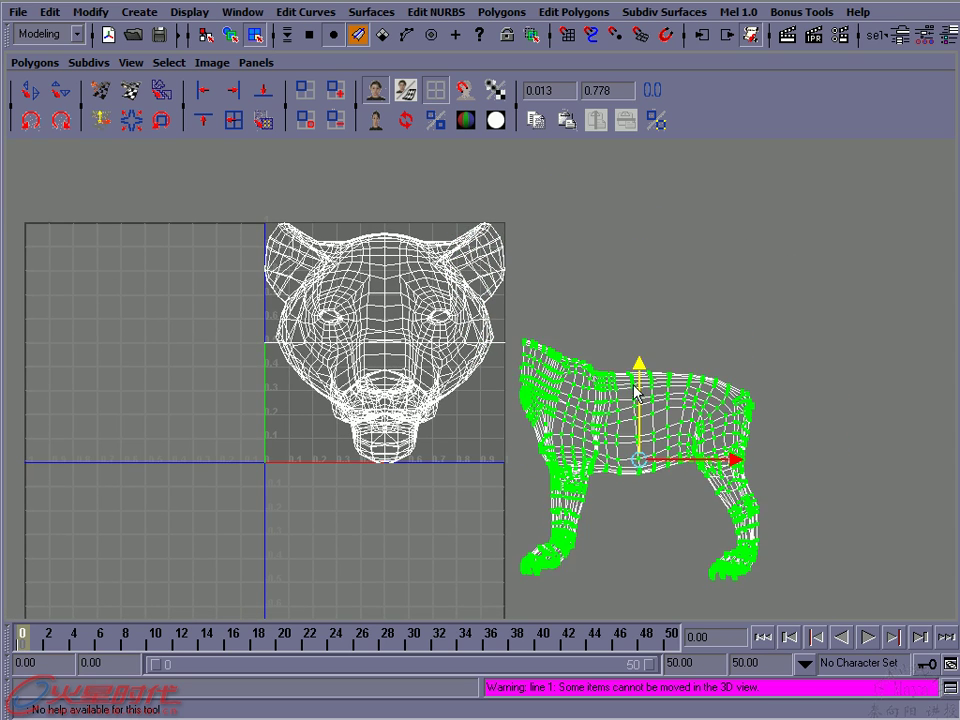
scroll(590, 440, "down", 2)
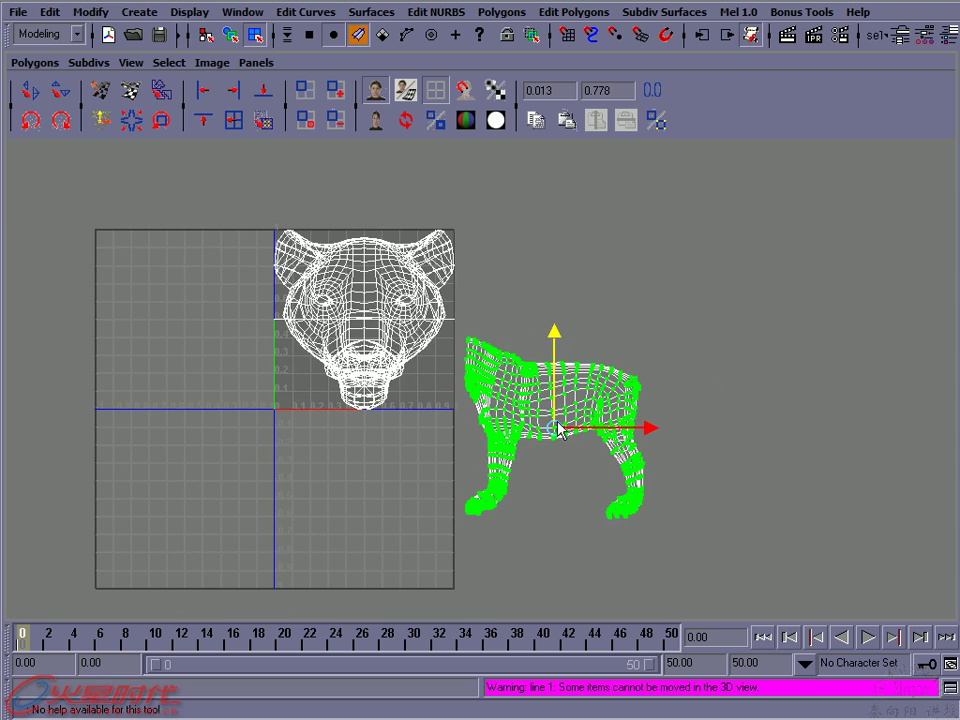
middle_click_drag(423, 322, 425, 340)
key("r")
middle_click_drag(639, 356, 829, 390)
key("w")
scroll(793, 399, "up", 2)
scroll(793, 399, "up", 1)
scroll(368, 437, "down", 2)
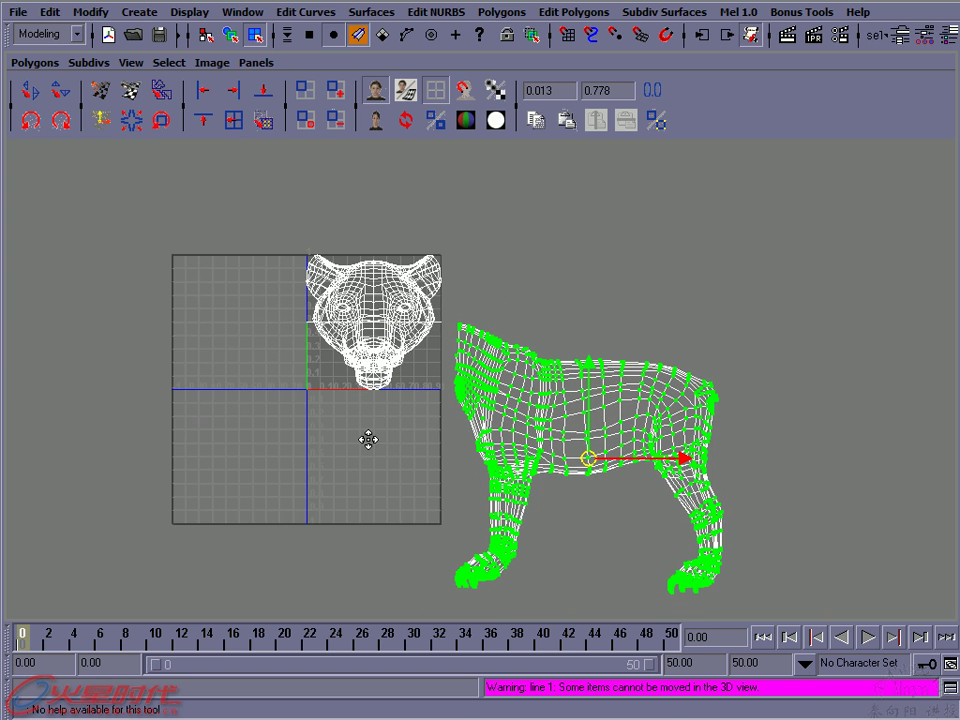
middle_click_drag(577, 455, 545, 452)
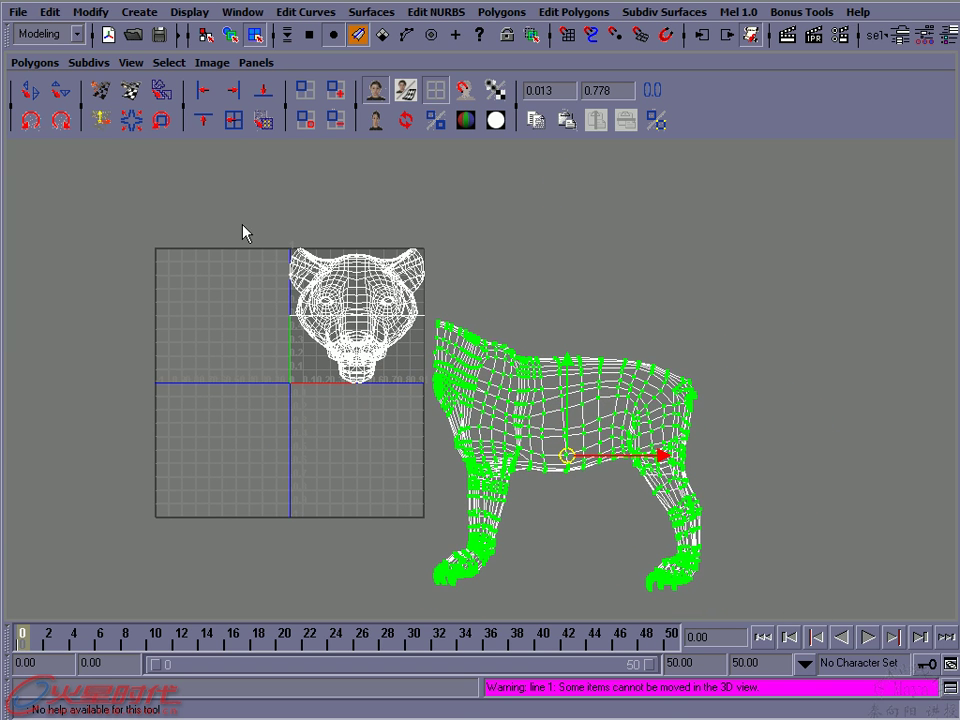
Scale and move the tiger UVs to fit inside the upper-right 0–1 UV square
key("r")
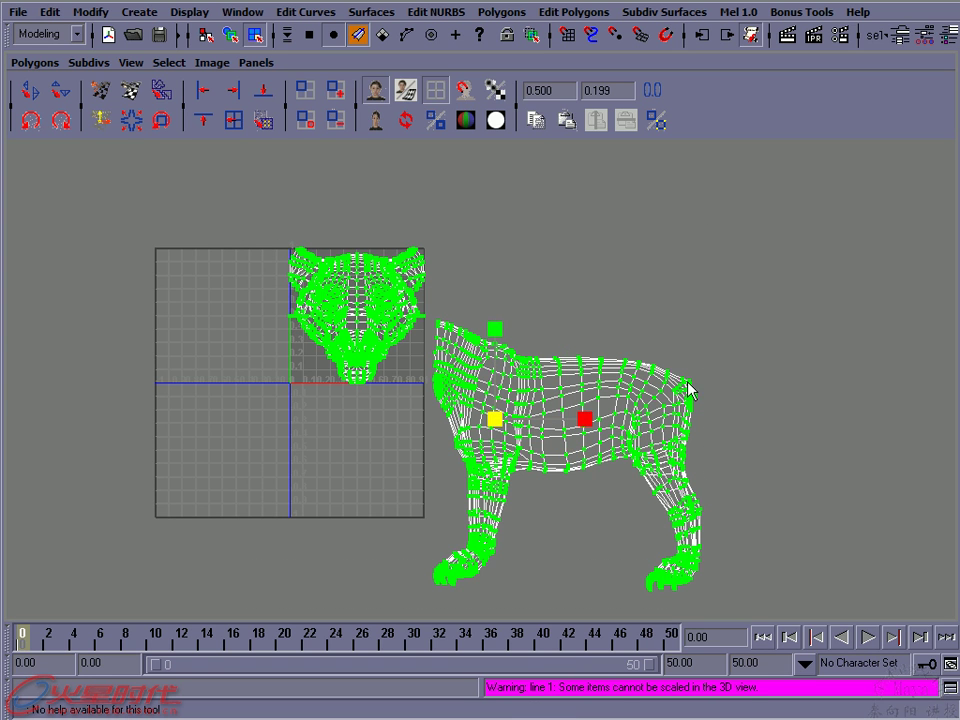
middle_click_drag(713, 323, 683, 335)
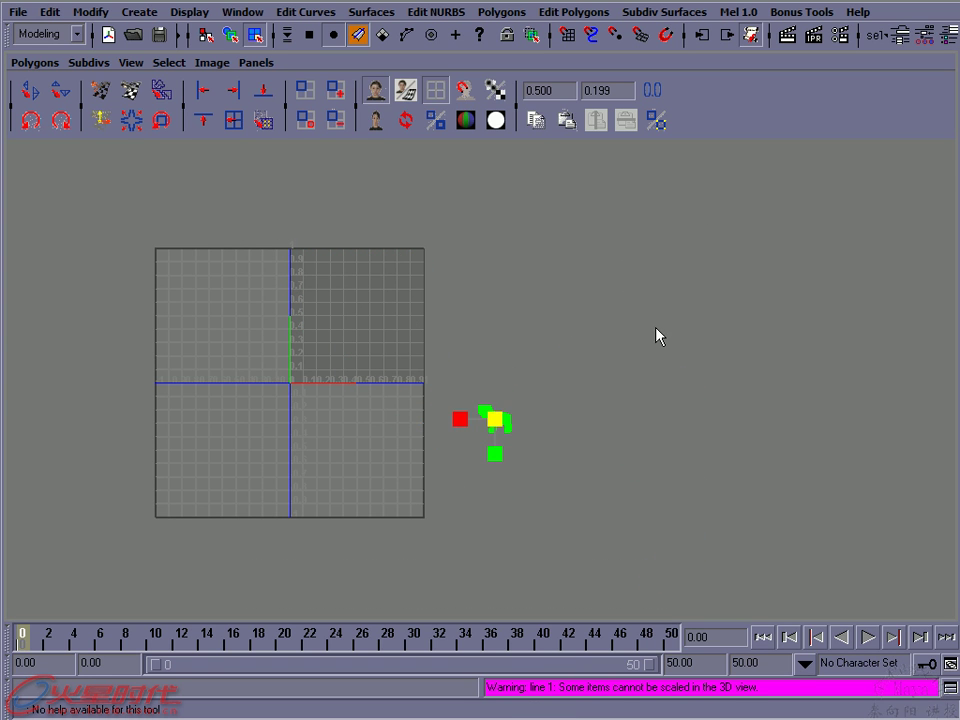
key("w")
middle_click_drag(620, 369, 581, 355)
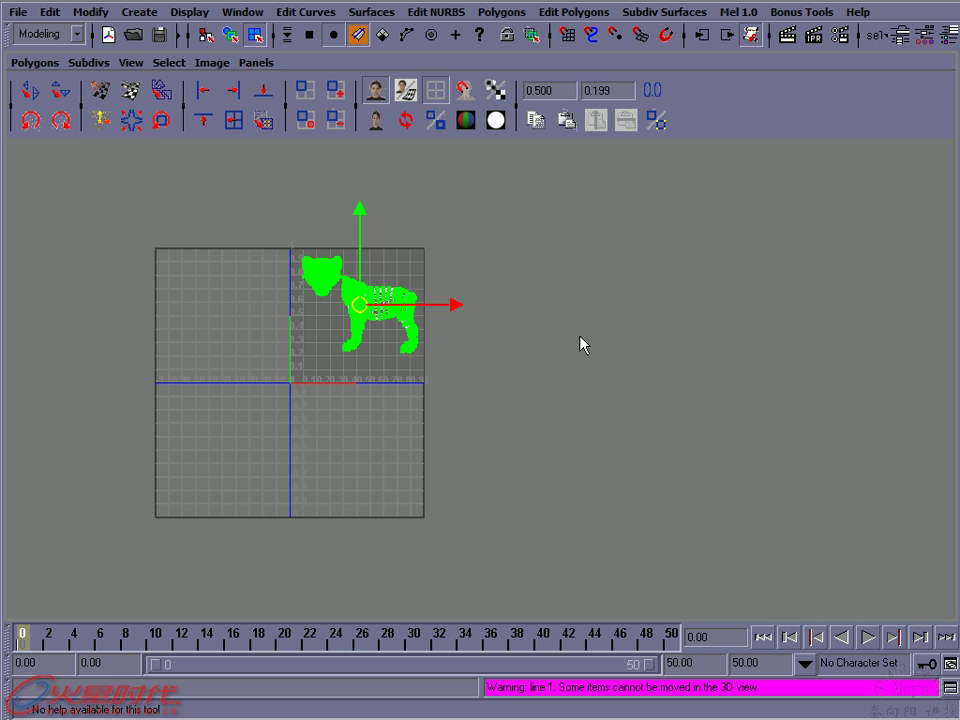
scroll(508, 362, "up", 3)
middle_click_drag(508, 362, 514, 400, "alt")
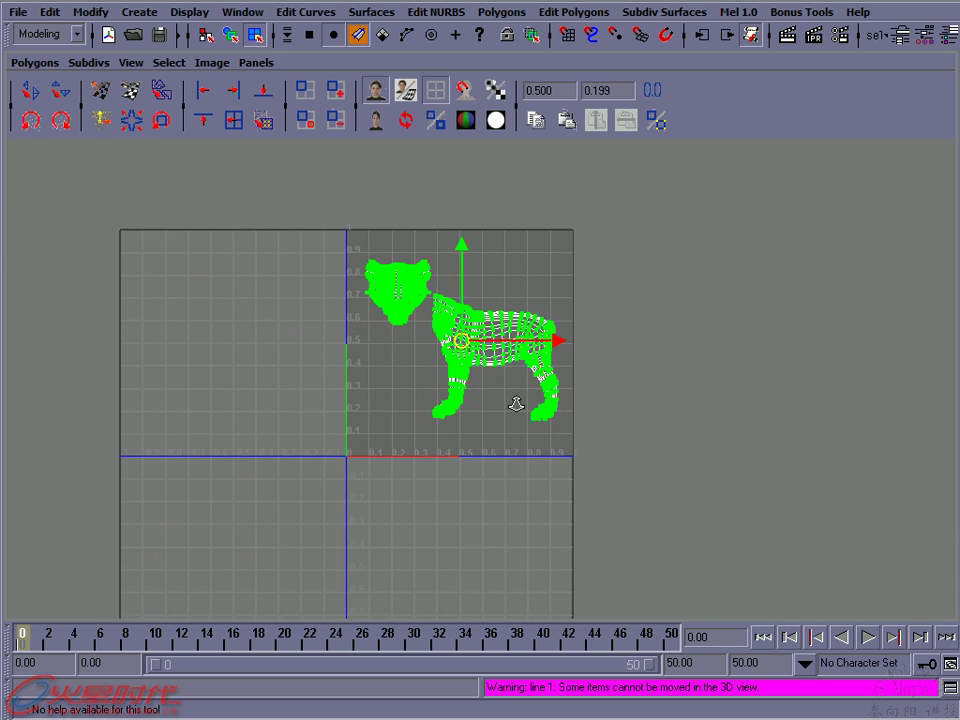
scroll(514, 400, "up", 2)
key("r")
mouse_move(660, 261)
middle_mouse_down()
mouse_move(678, 266)
mouse_move(664, 258)
middle_mouse_up()
key("w")
key("r")
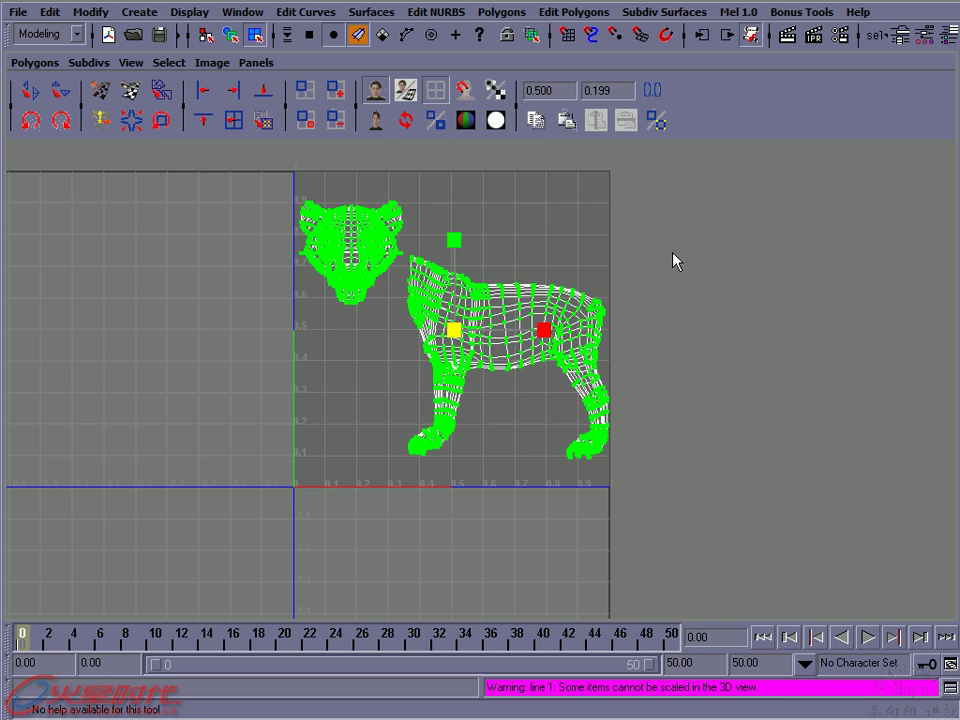
Deselect the UVs, reframe the UV view and restore the four-pane layout
left_click(673, 259)
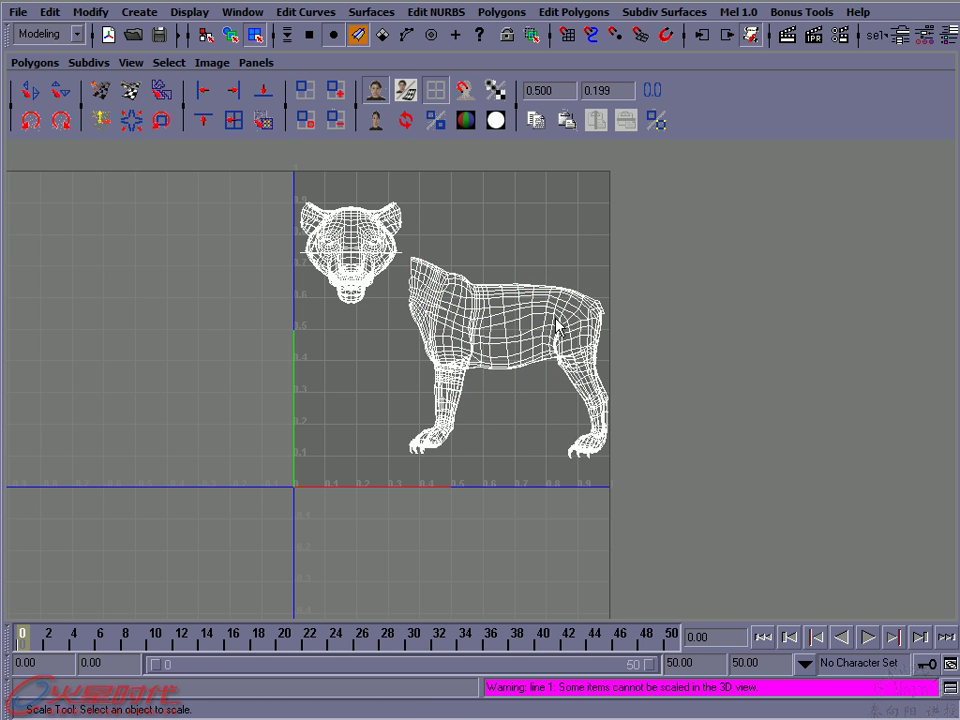
middle_click_drag(484, 316, 465, 337, "alt")
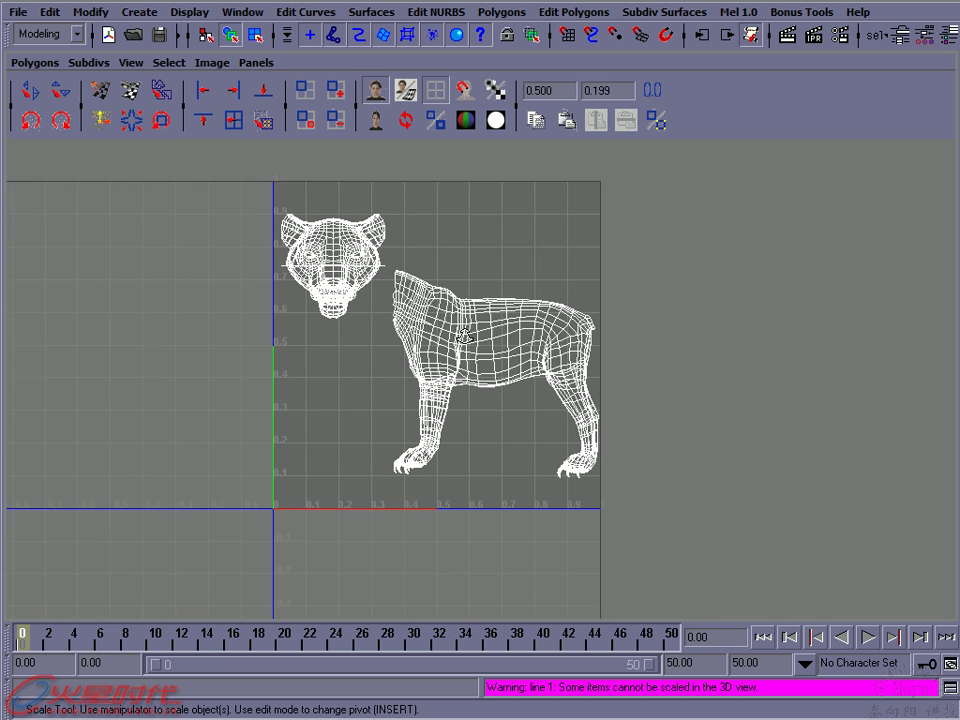
right_click_drag(465, 337, 489, 338, "alt")
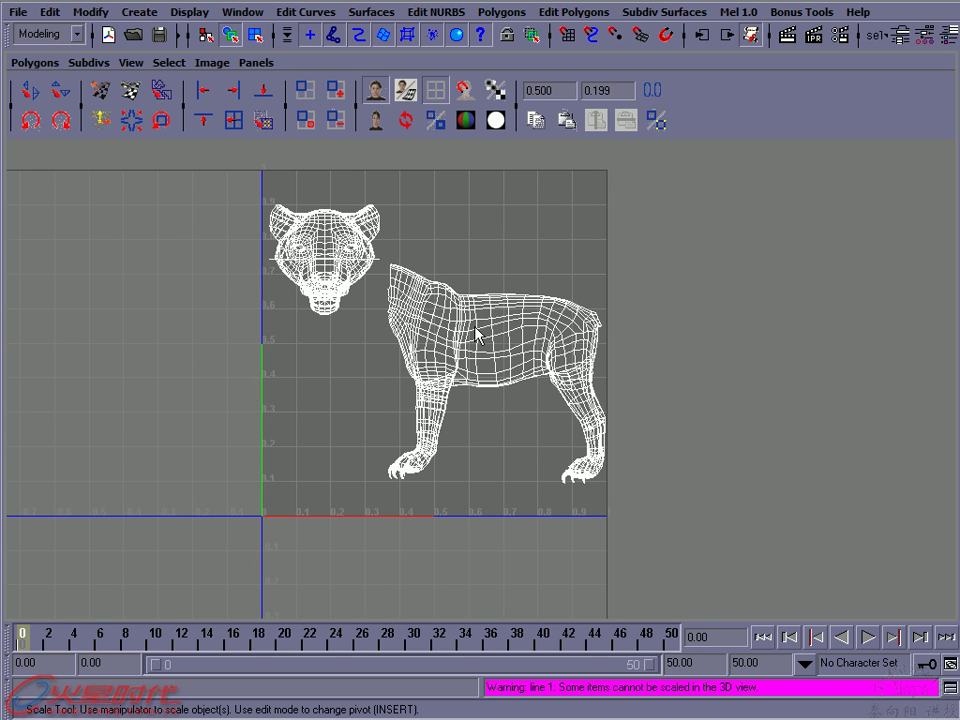
middle_click_drag(497, 407, 456, 392, "alt")
right_click_drag(456, 392, 476, 403, "alt")
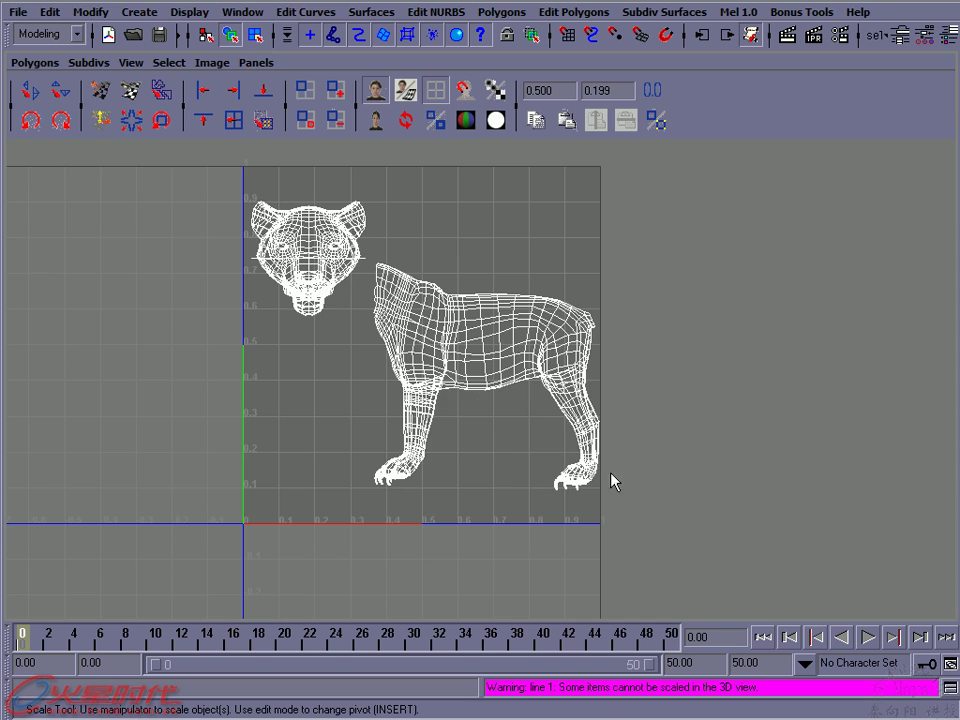
key("space")
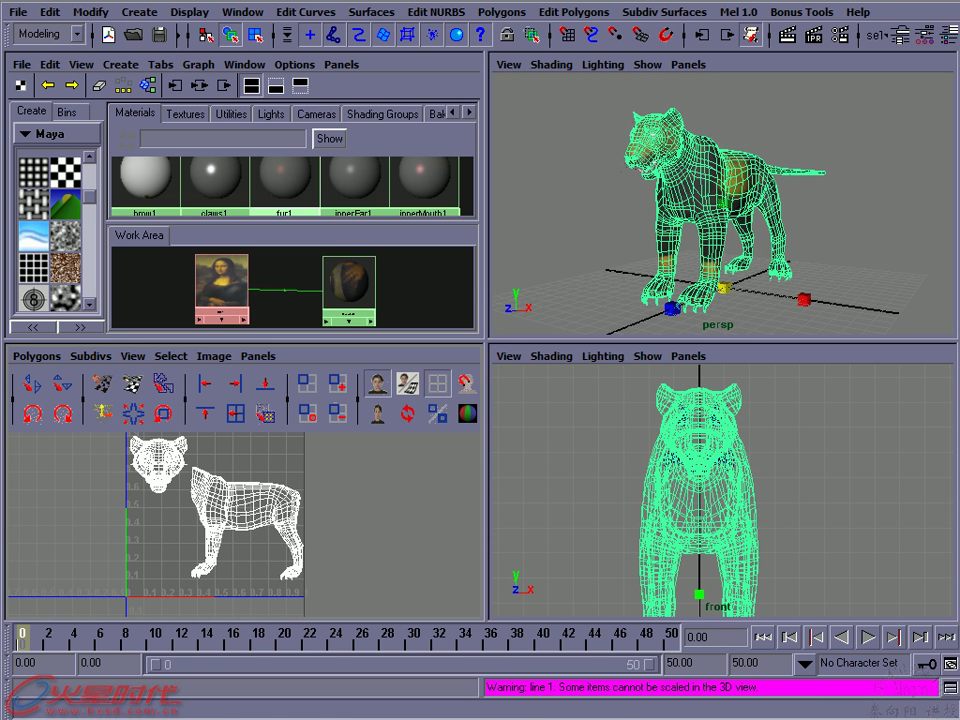
Open the brow1F texture's attributes from the Textures tab, confirming it loads Tiger_mapTex.jpg
left_click(560, 470)
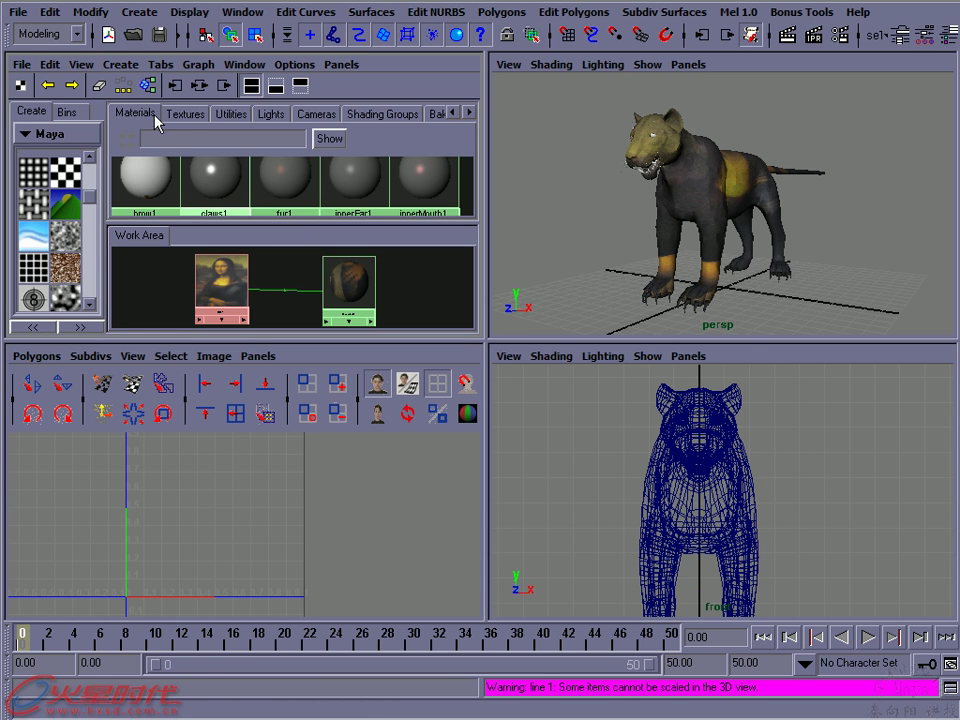
left_click(182, 114)
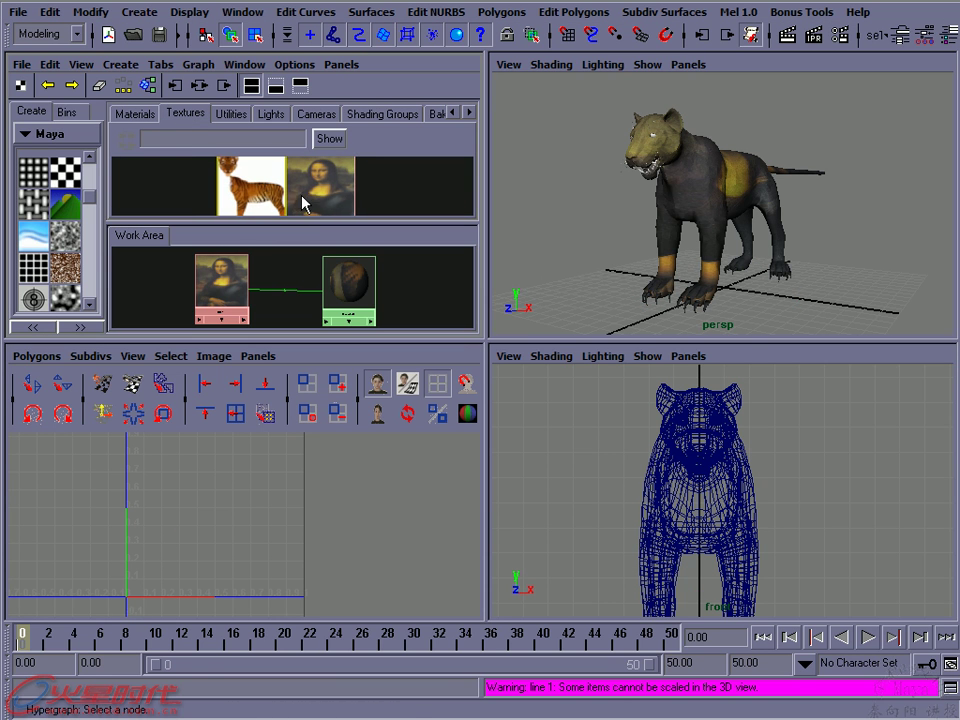
double_click(248, 187)
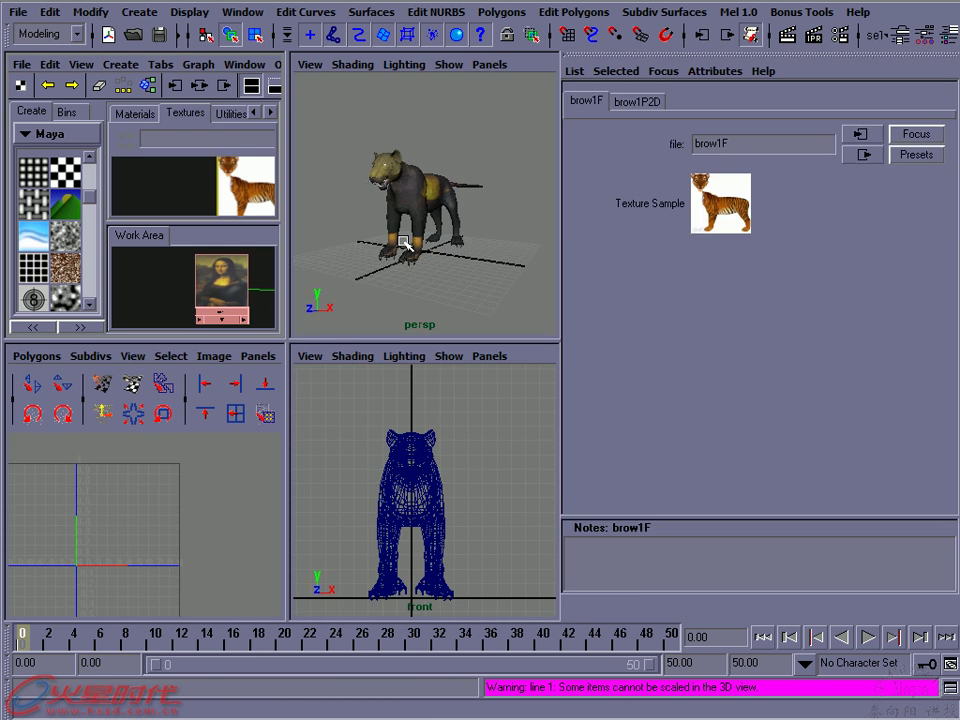
Maximise Hypershade and enlarge the brow1F and file1 swatches
key("space")
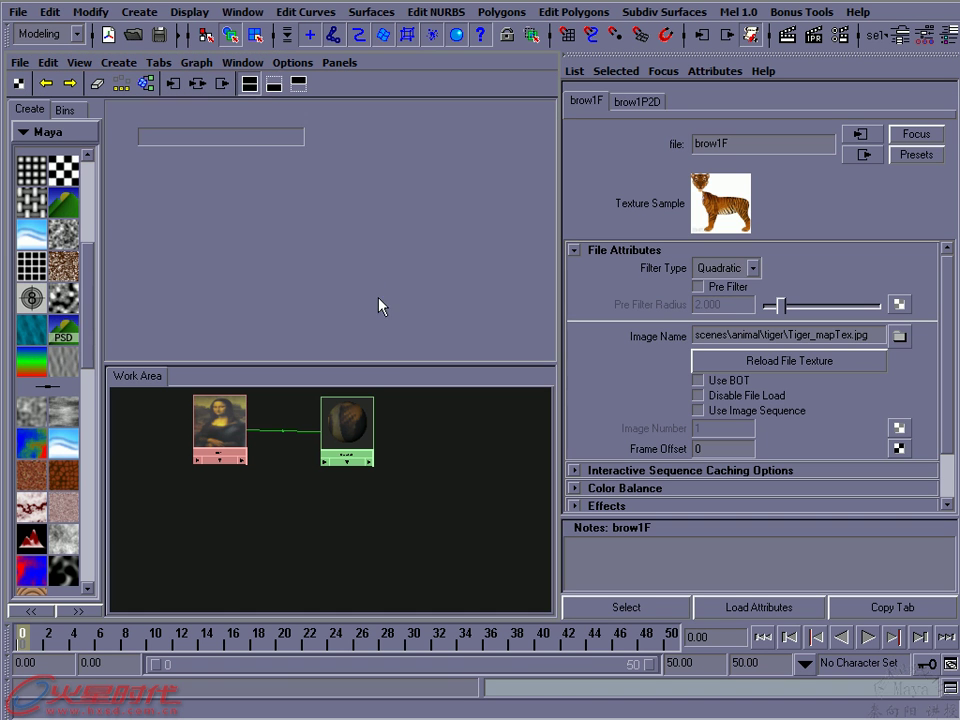
middle_click_drag(293, 263, 328, 297, "alt")
mouse_move(327, 297)
right_mouse_down("alt")
mouse_move(317, 208)
mouse_move(285, 176)
mouse_move(286, 222)
right_mouse_up("alt")
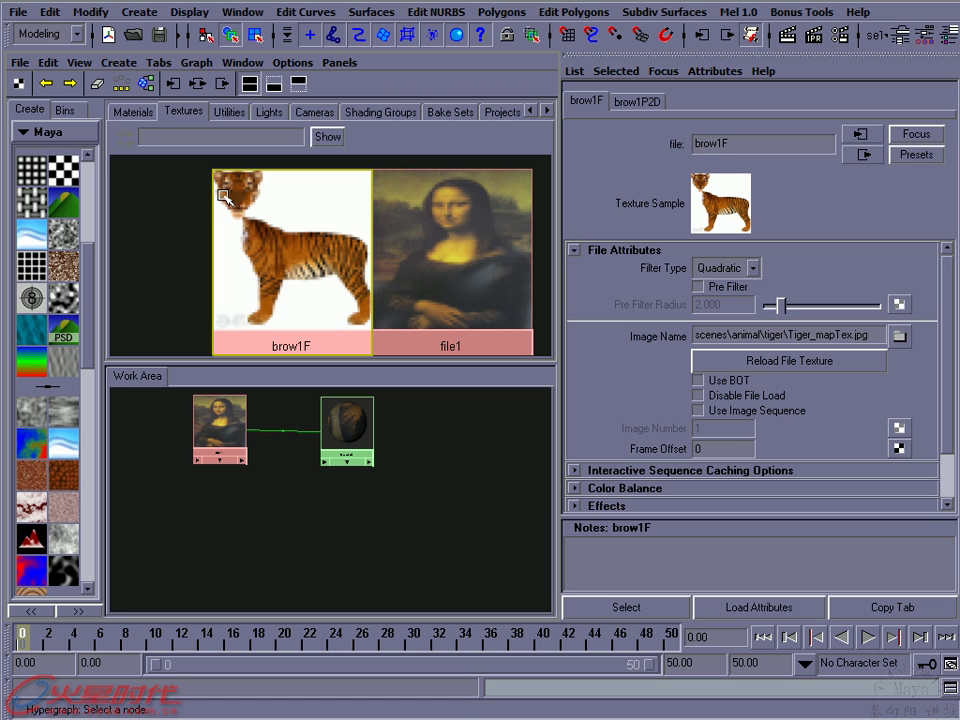
mouse_move(257, 221)
middle_mouse_down("alt")
mouse_move(240, 219)
mouse_move(318, 260)
middle_mouse_up("alt")
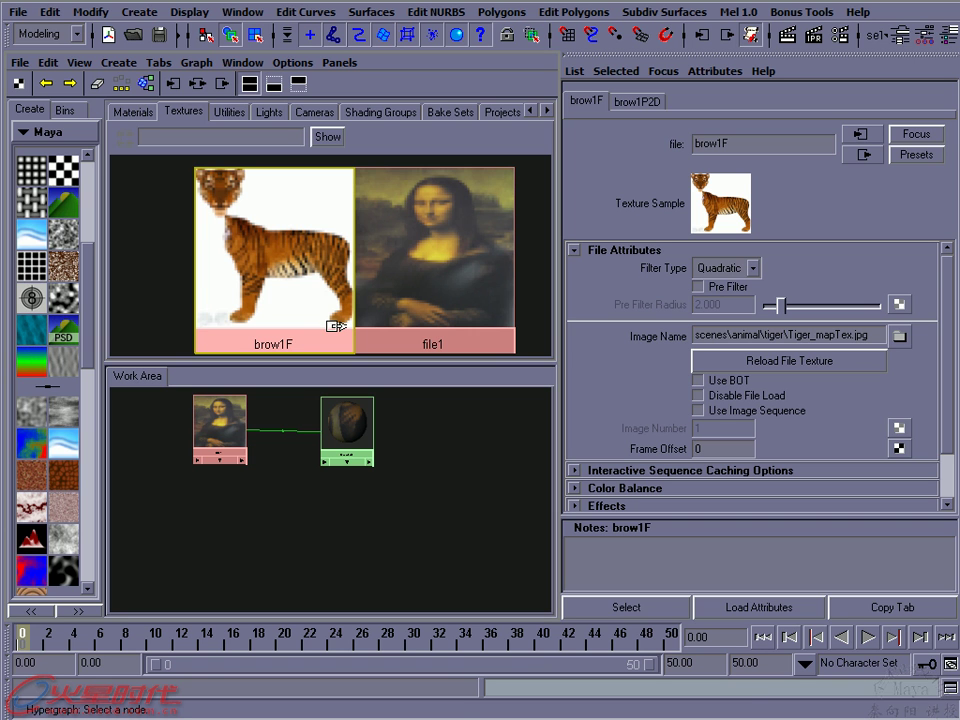
middle_click_drag(318, 260, 322, 298)
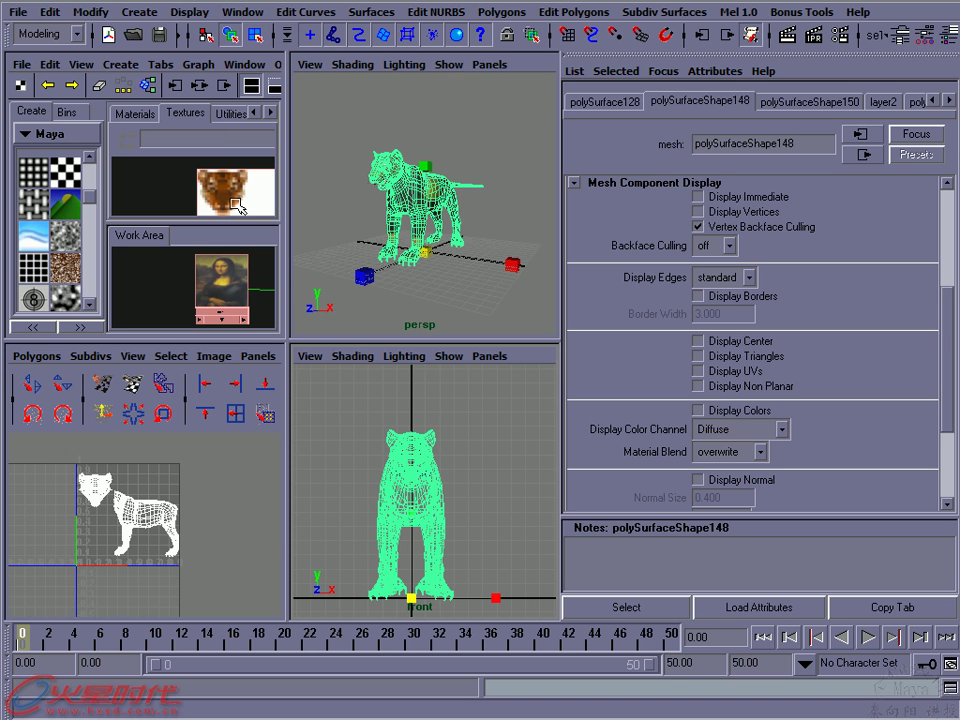
Tumble, pan and dolly around the textured tiger's head and body, then deselect it
left_click_drag(300, 185, 412, 246, "alt")
key("r")
right_click_drag(411, 246, 433, 200, "alt")
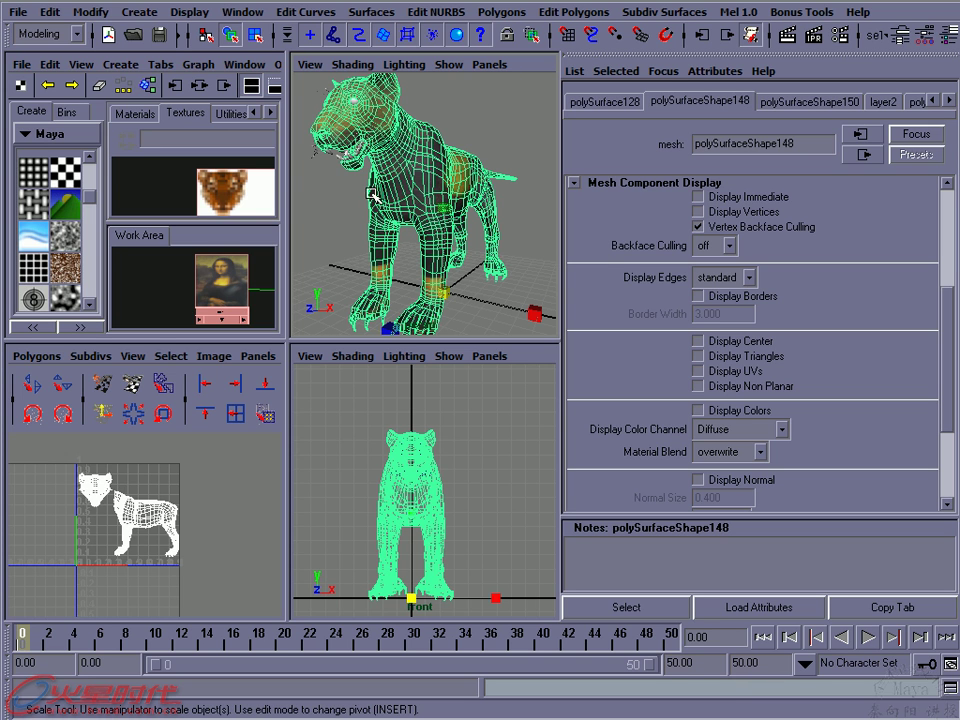
middle_click_drag(345, 100, 368, 153, "alt")
right_click_drag(368, 153, 412, 212, "alt")
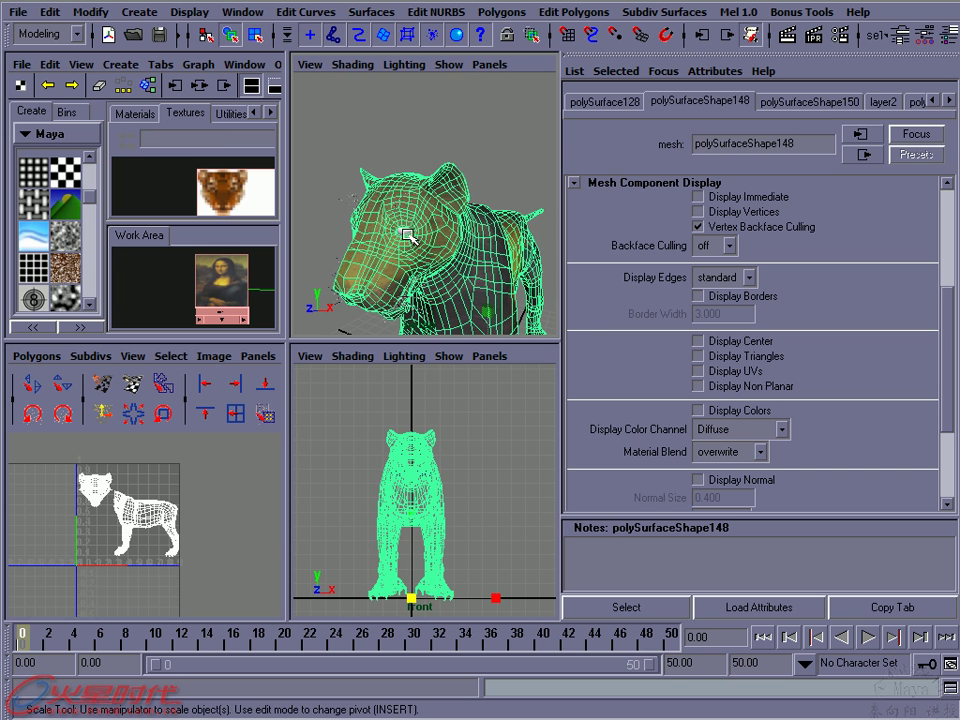
left_click_drag(310, 175, 260, 170, "alt")
left_click_drag(380, 227, 410, 195, "alt")
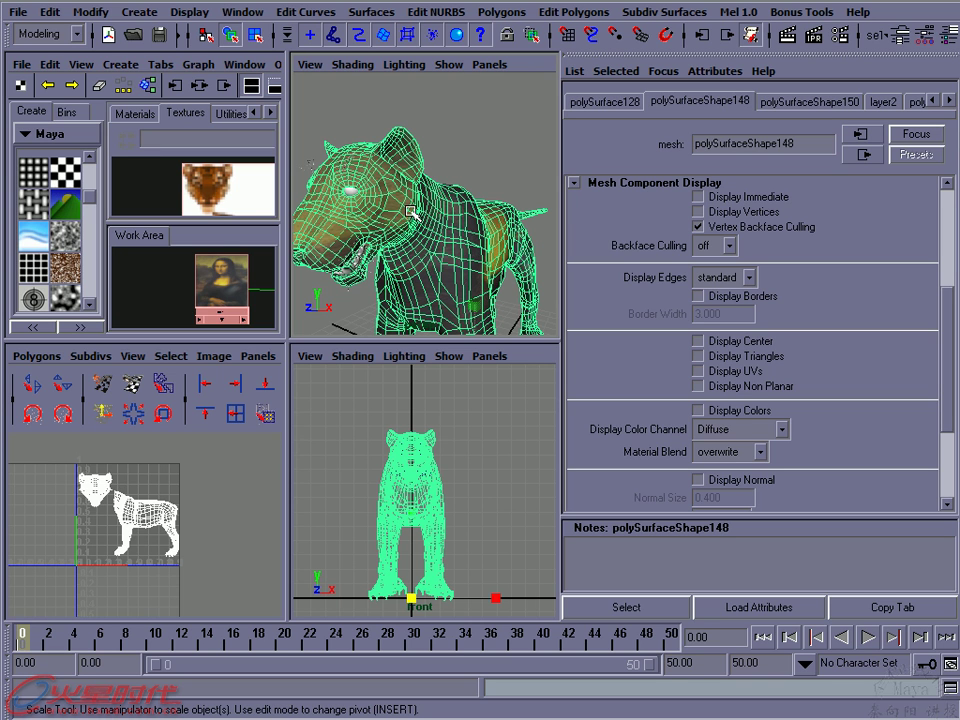
right_click_drag(412, 211, 392, 190, "alt")
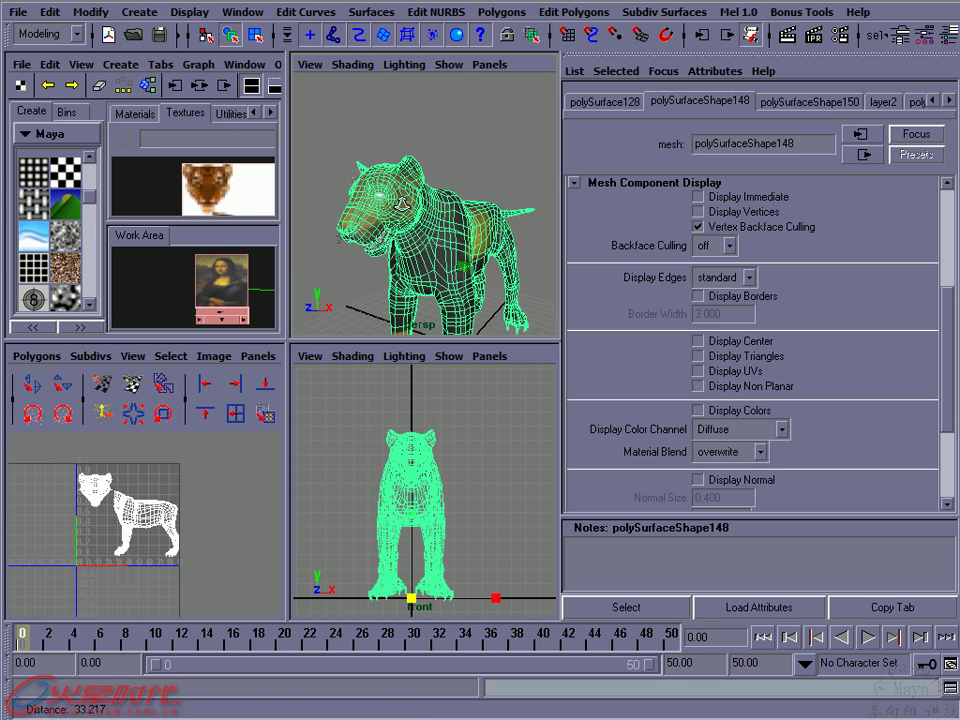
mouse_move(391, 190)
left_mouse_down("alt")
mouse_move(413, 210)
mouse_move(300, 152)
left_mouse_up("alt")
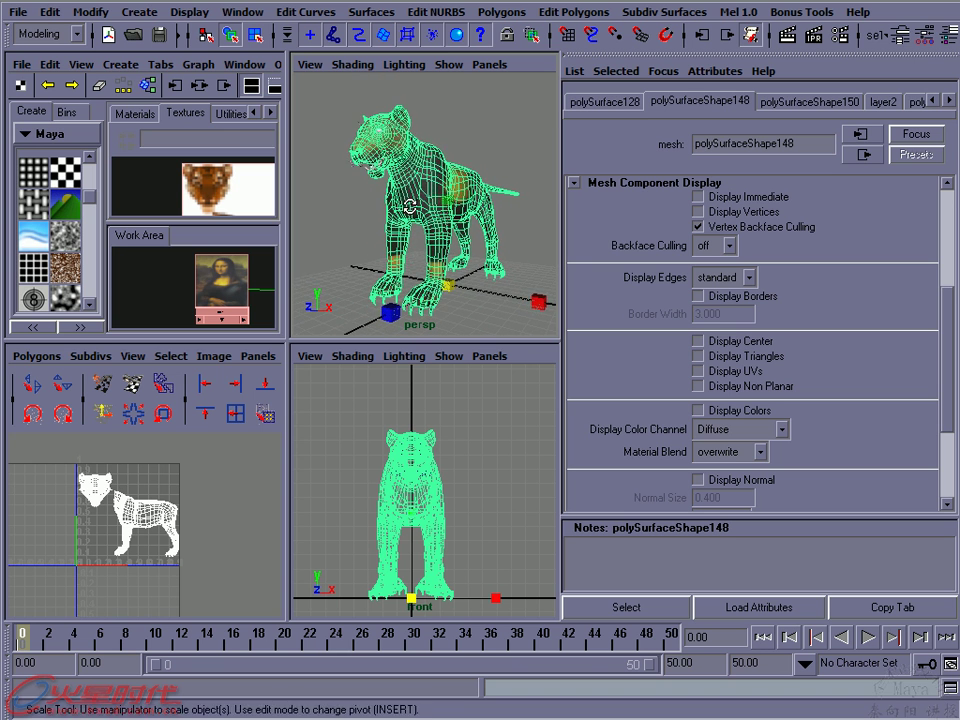
left_click(456, 146)
left_click_drag(439, 196, 437, 198, "alt")
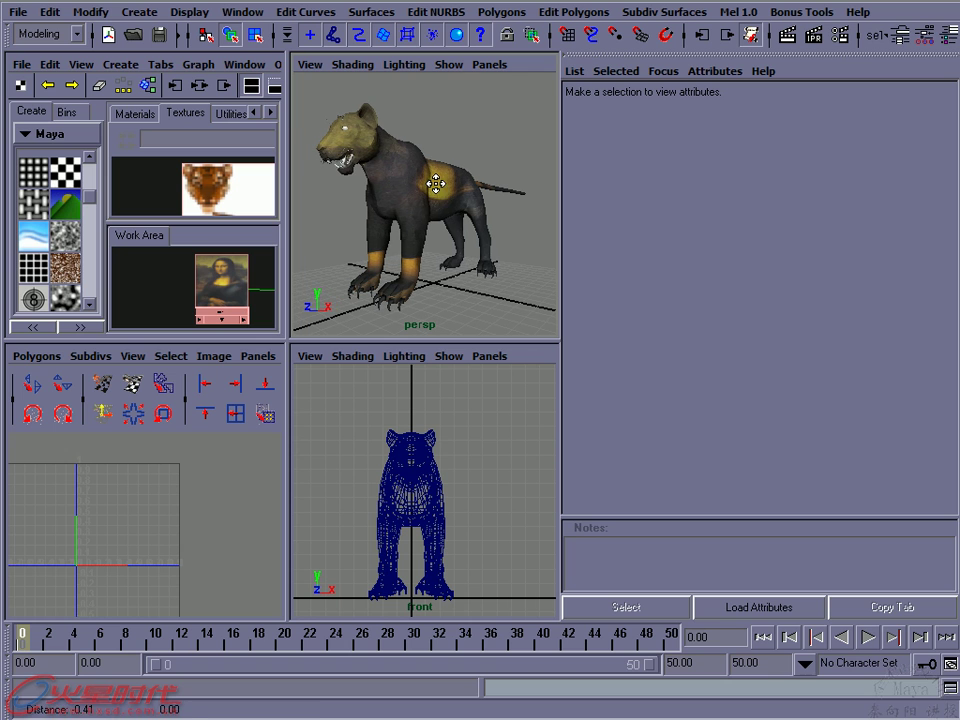
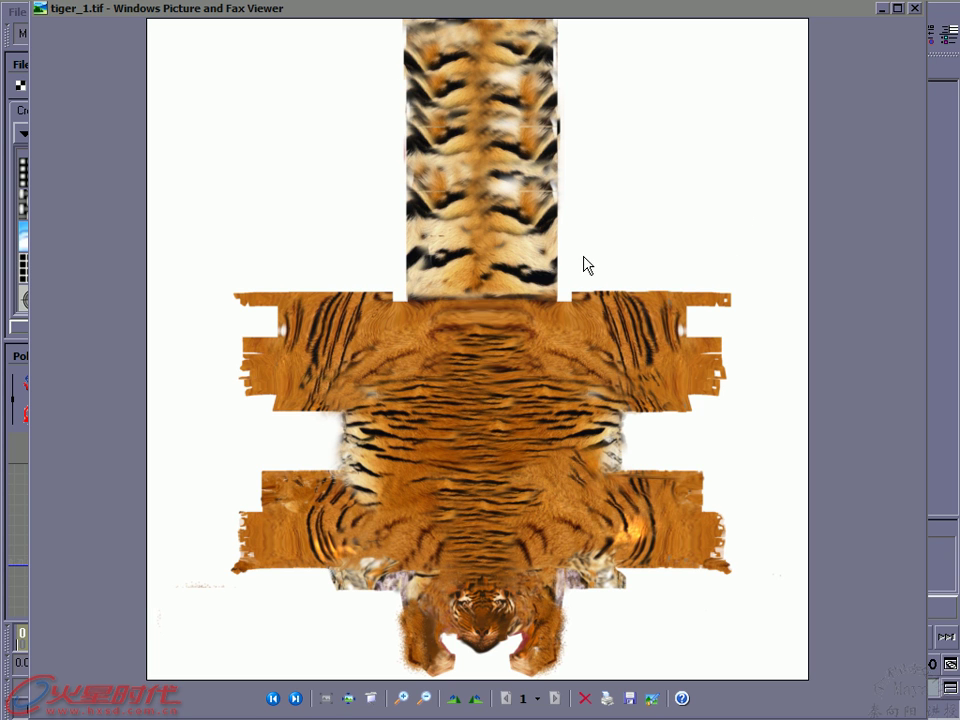
Minimize the tiger_1.tif preview in Windows Picture and Fax Viewer to return to Maya
left_click(881, 9)
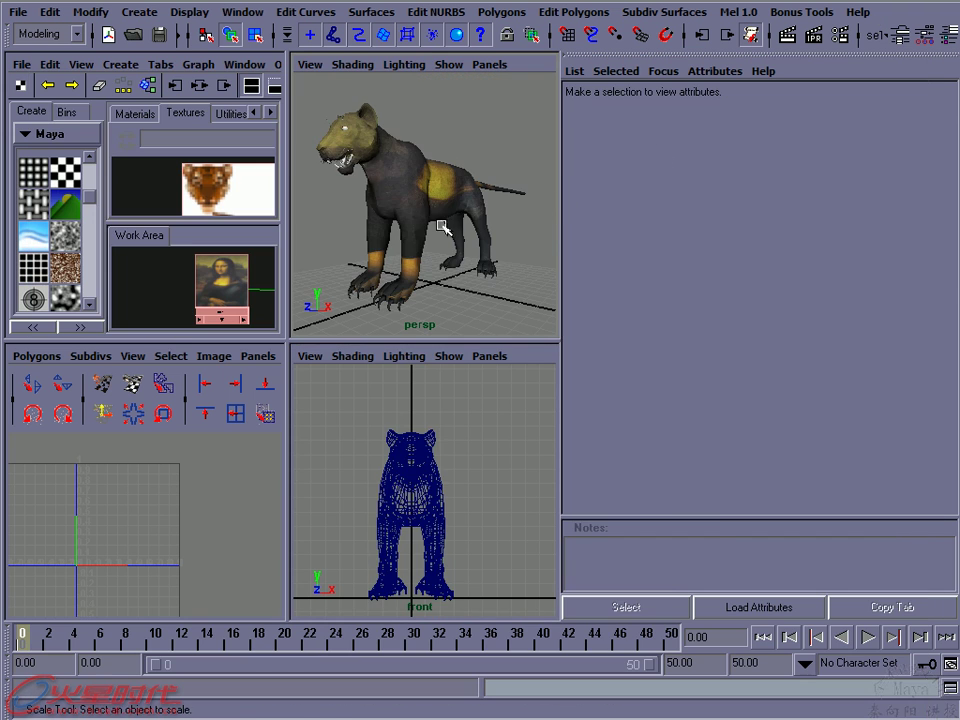
Select the tiger and hide the Attribute Editor with Ctrl+A to widen the viewports
left_click(396, 204)
key("r")
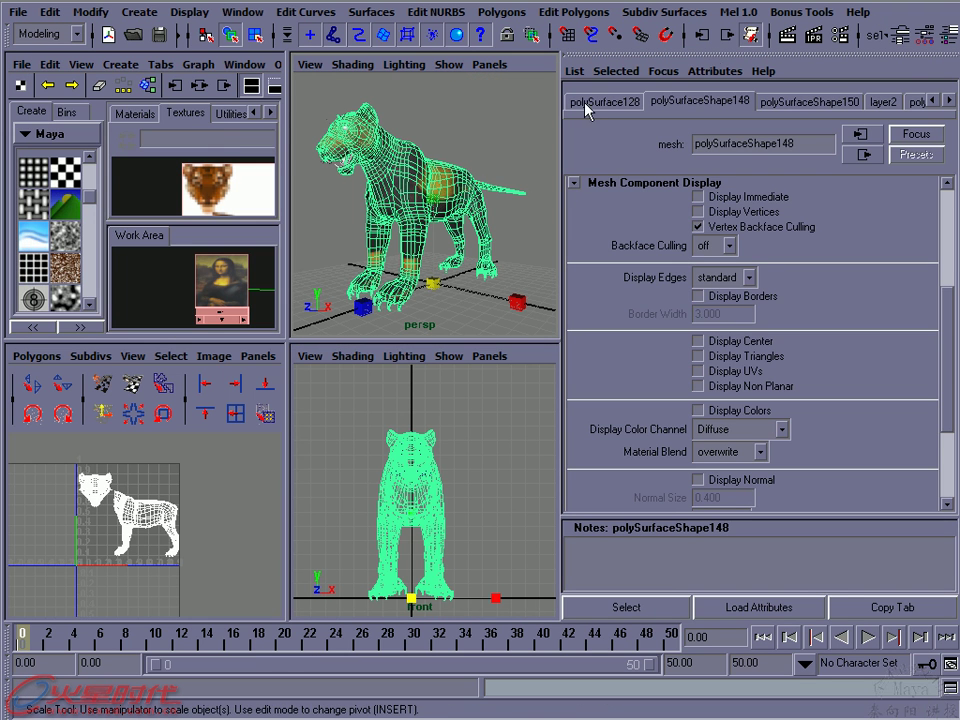
key("ctrl+a")
left_click_drag(573, 146, 691, 193, "alt")
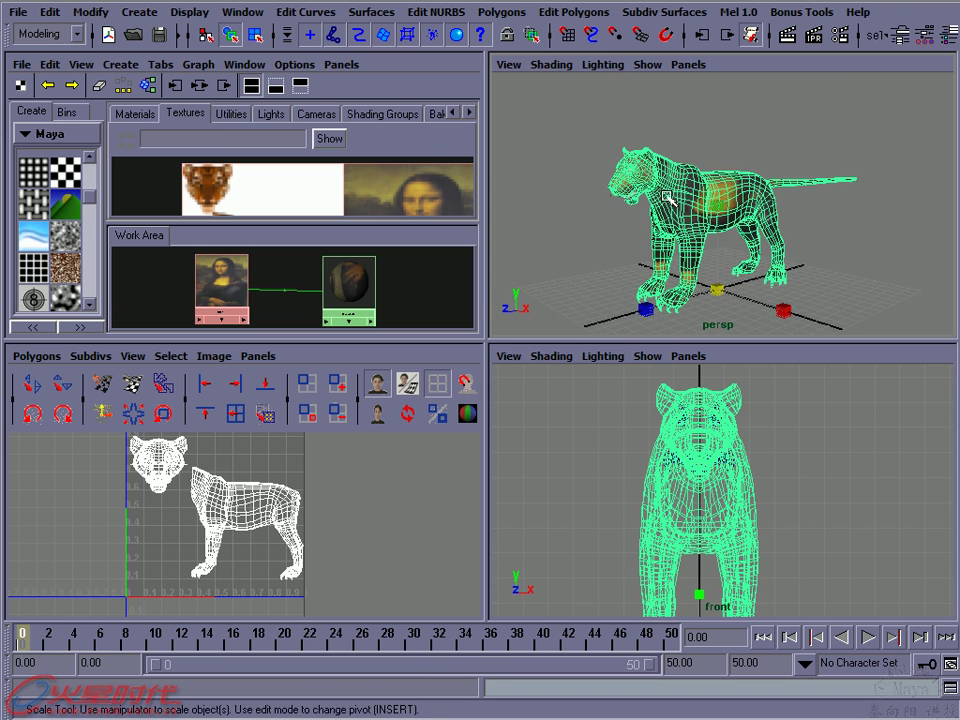
Reselect the tiger at its shoulder so its head and body UV pieces show
key("r")
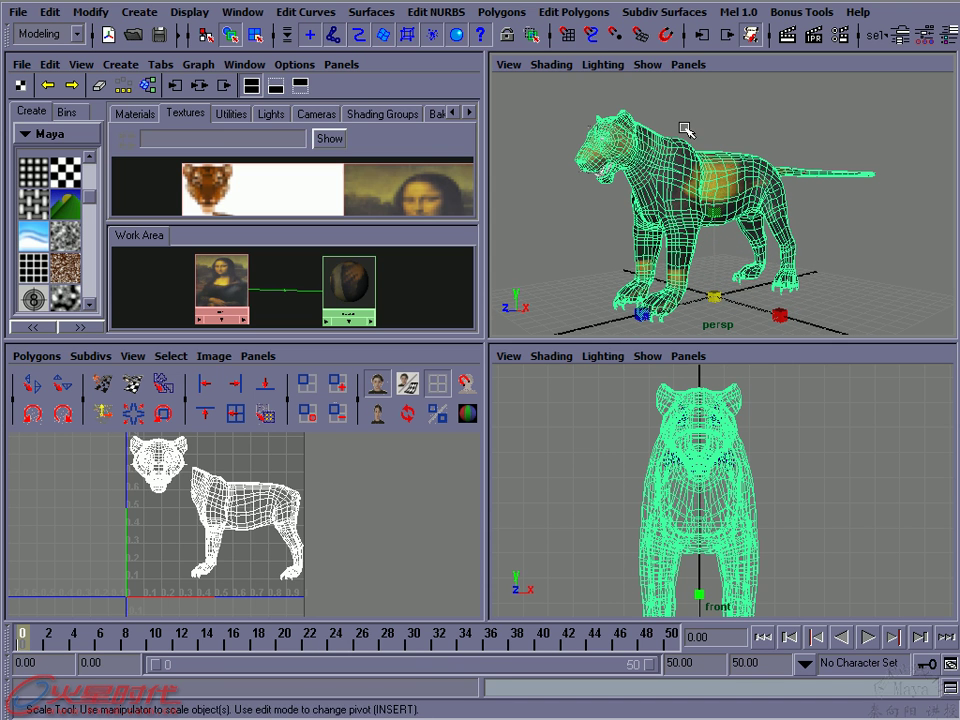
left_click(688, 128)
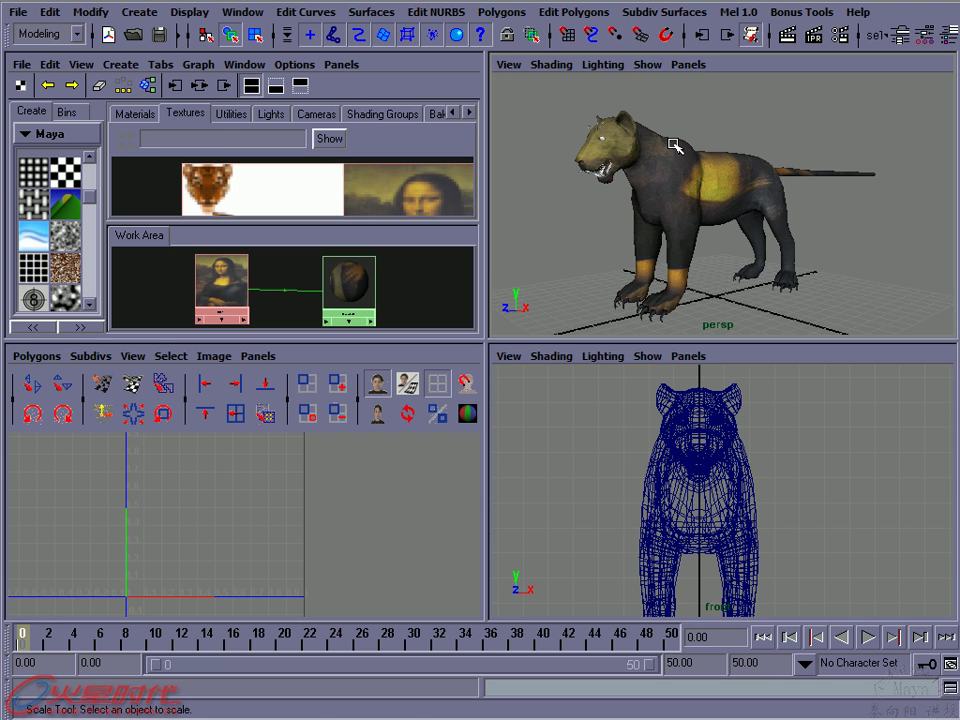
left_click(675, 146)
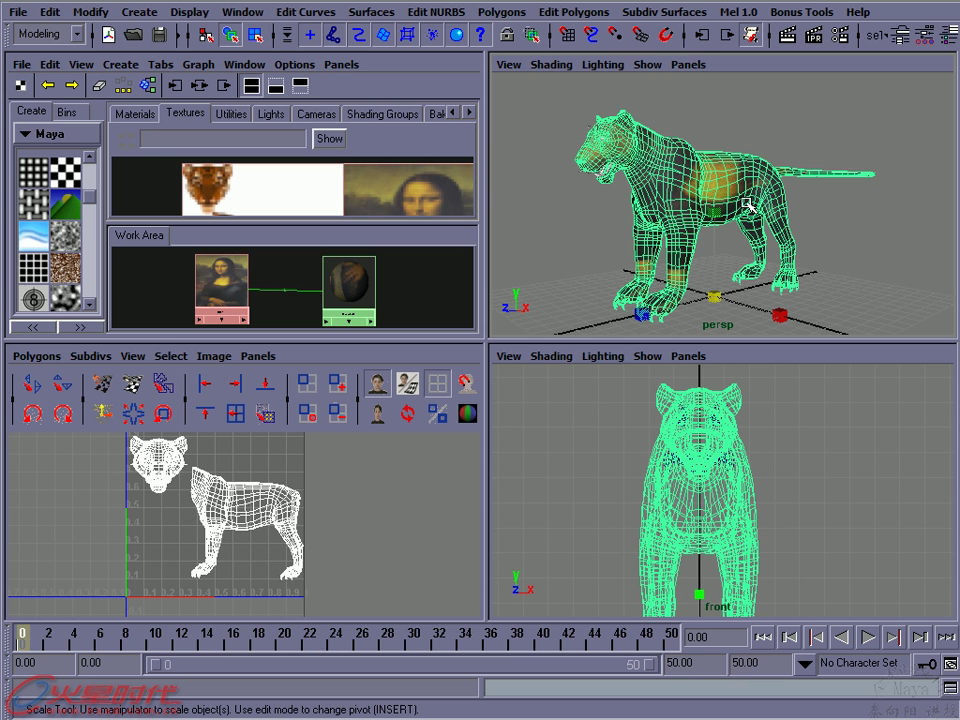
left_click(519, 100)
left_click(676, 160)
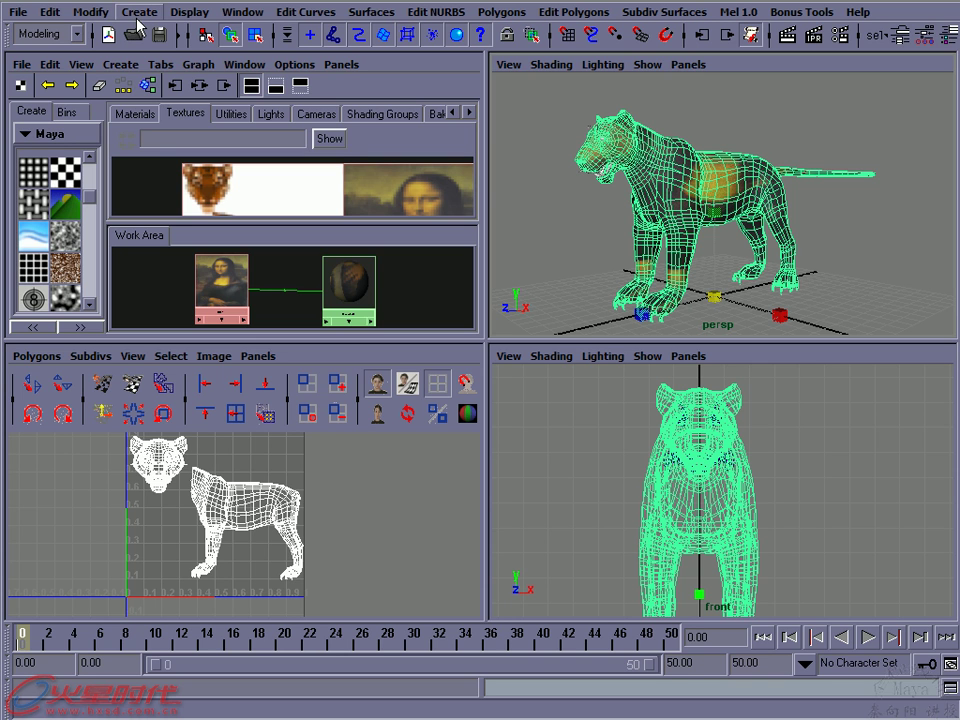
Open the Create menu and dismiss it without adding anything, then reselect the tiger
left_click(137, 18)
mouse_move(183, 55)
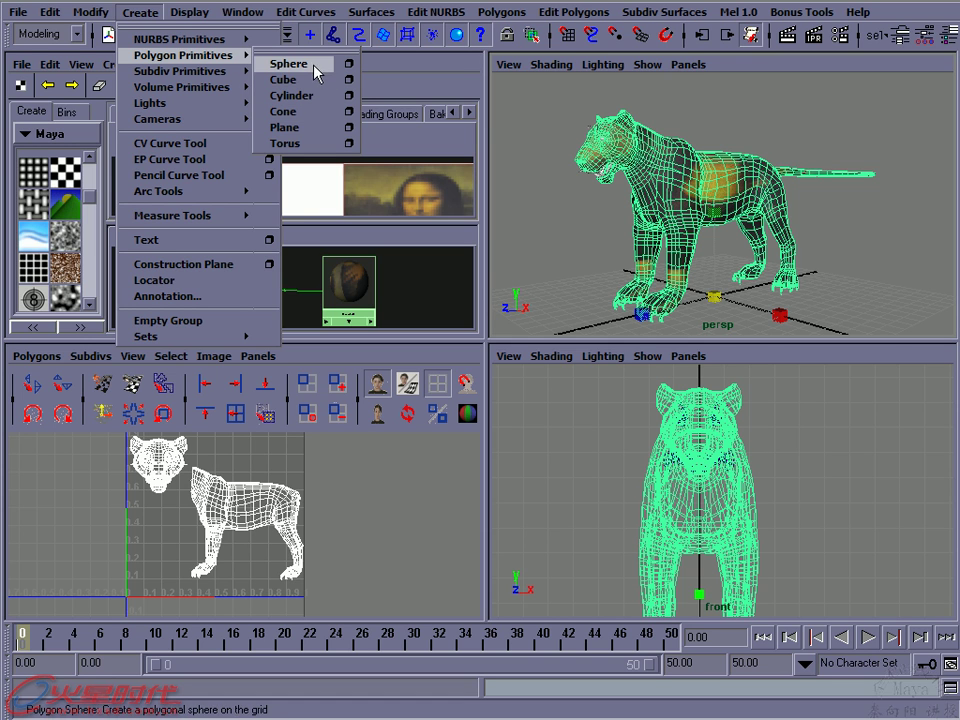
left_click(735, 72)
key("r")
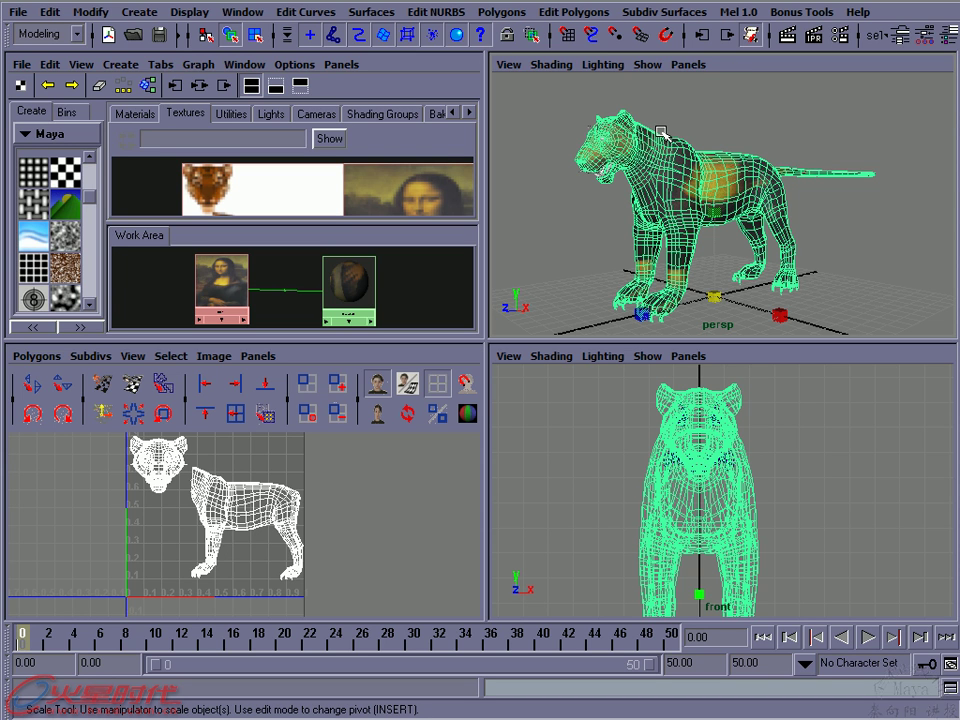
left_click(665, 156)
left_click(670, 158)
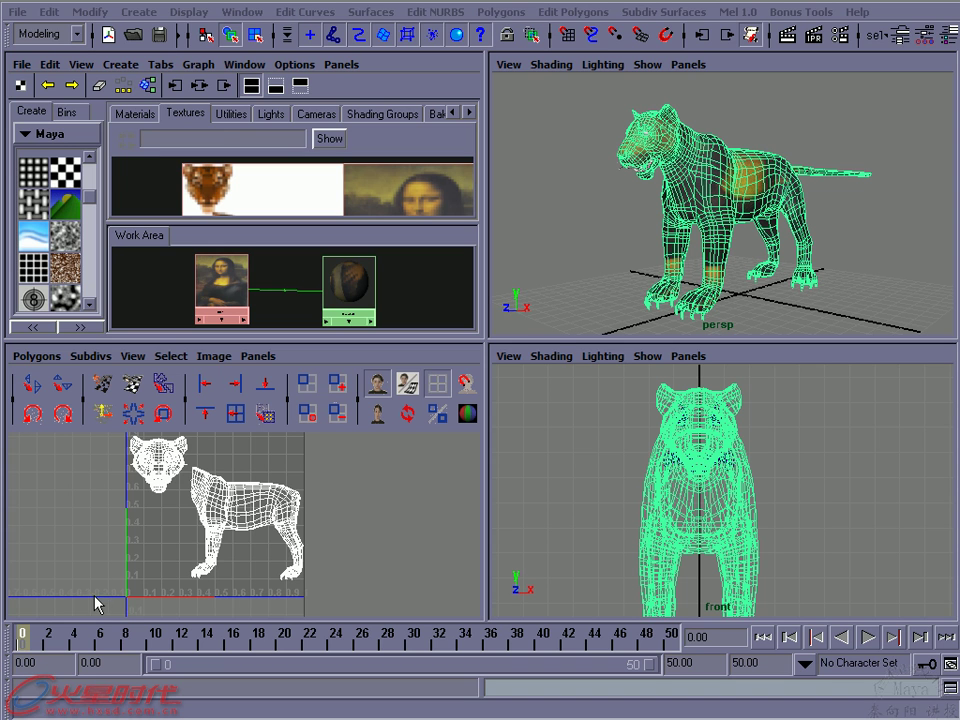
Marquee-select all the tiger's UVs and remove them with Edit Polygons > Texture > Delete UVs
right_click(220, 496)
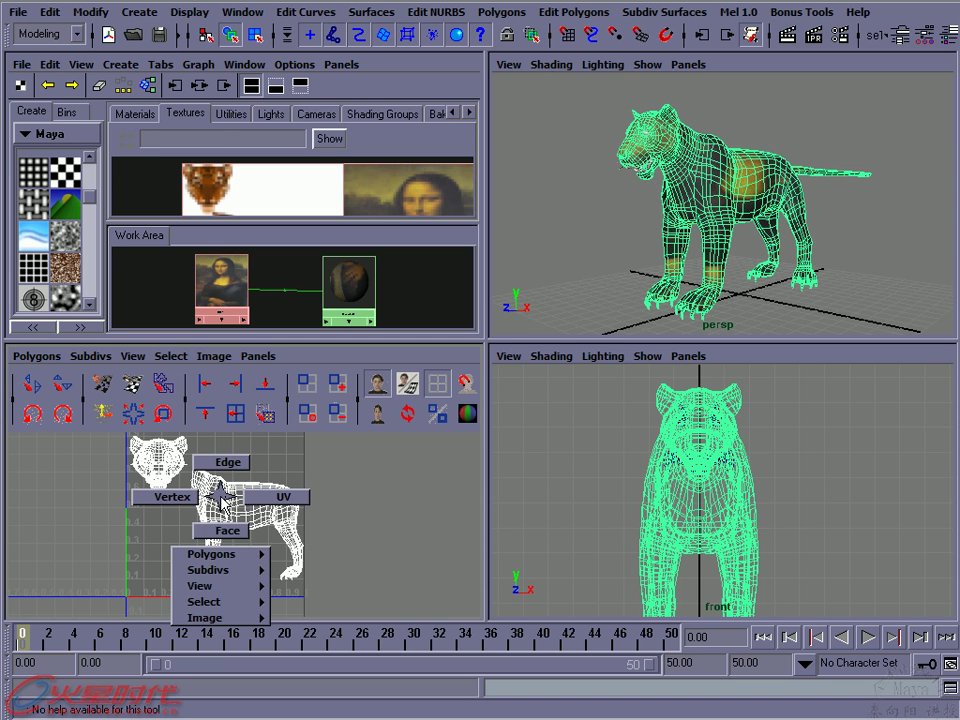
left_click(172, 496)
left_click_drag(343, 525, 110, 425)
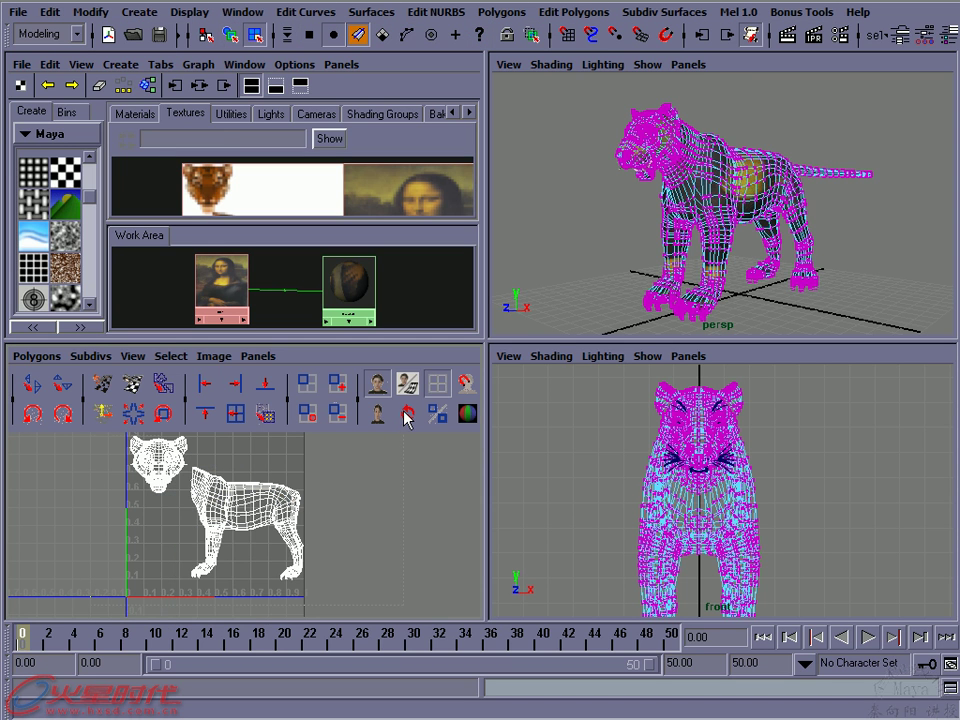
left_click(37, 356)
left_click(573, 12)
mouse_move(572, 39)
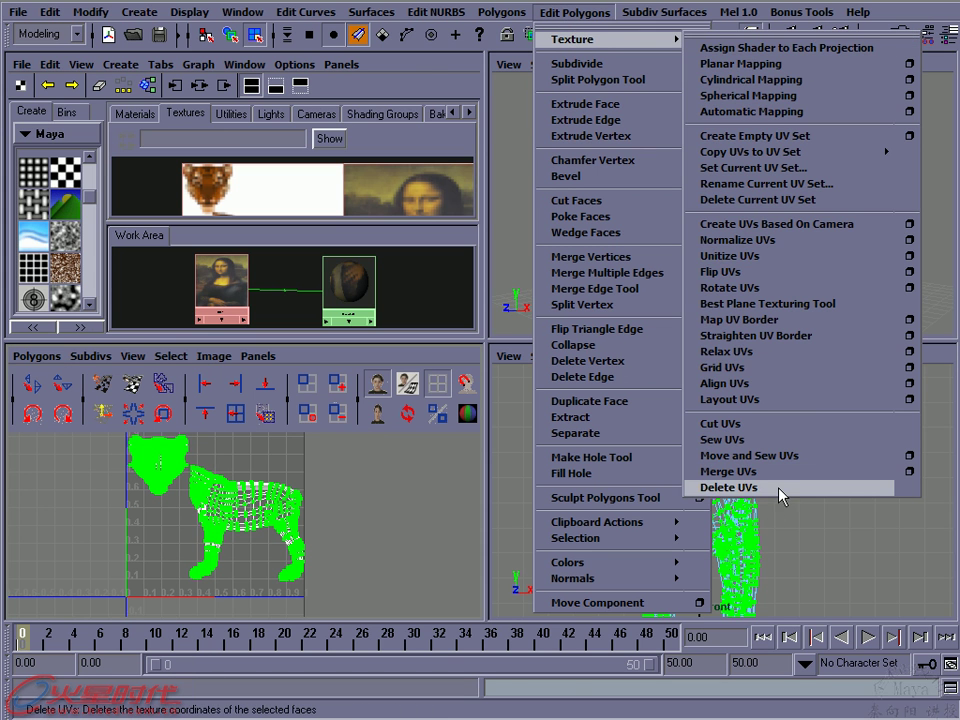
left_click(768, 487)
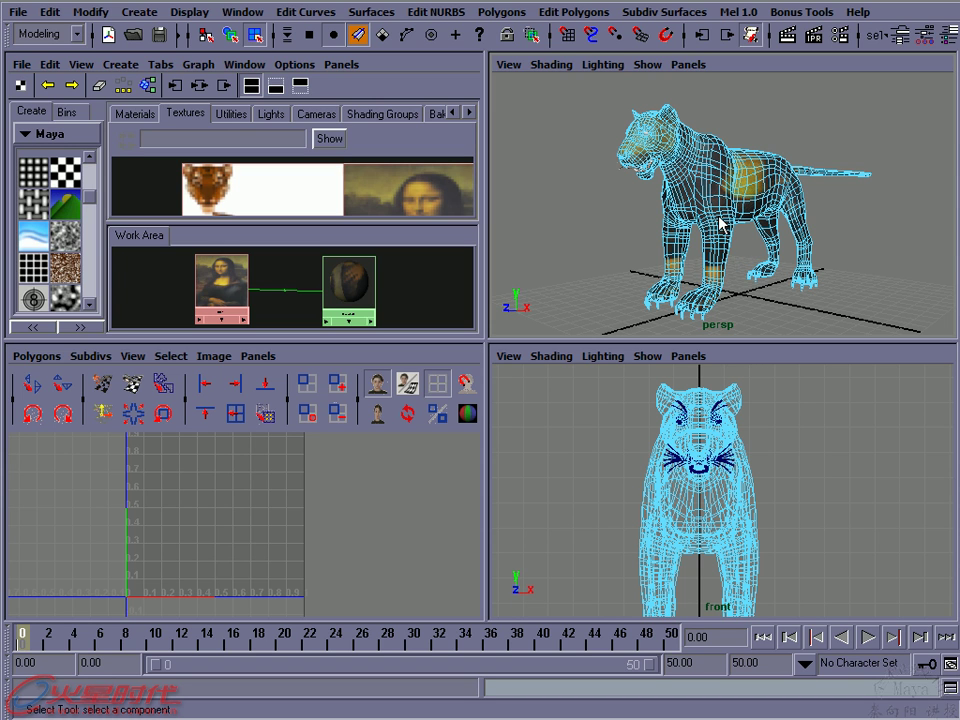
Fit the tiger in the front view and switch its mesh to vertex editing
middle_click_drag(715, 518, 631, 467, "alt")
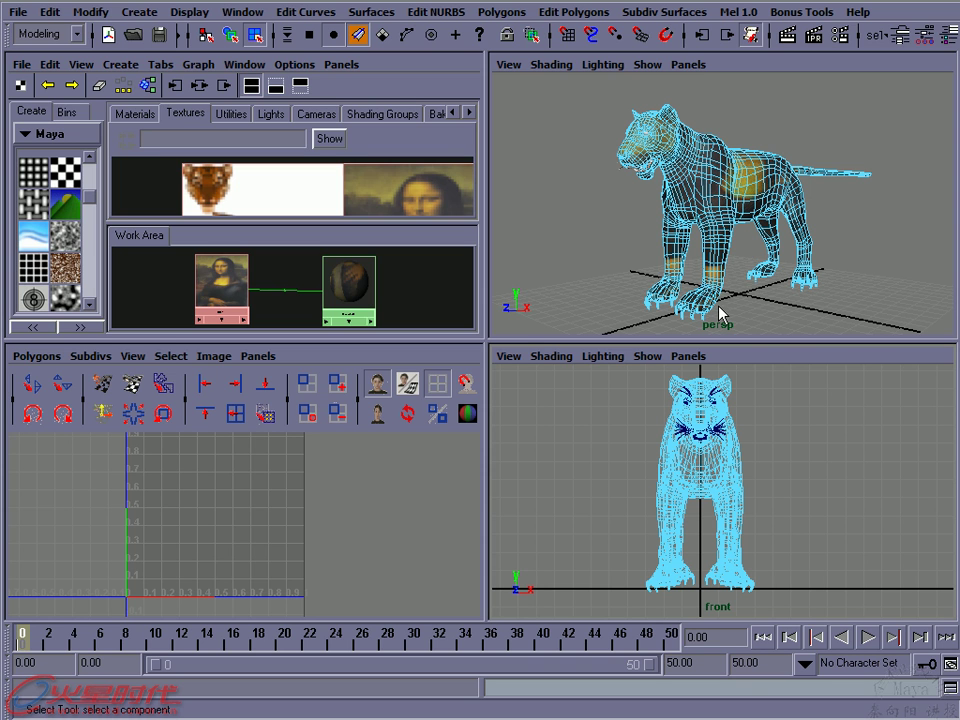
right_click_drag(690, 483, 660, 476)
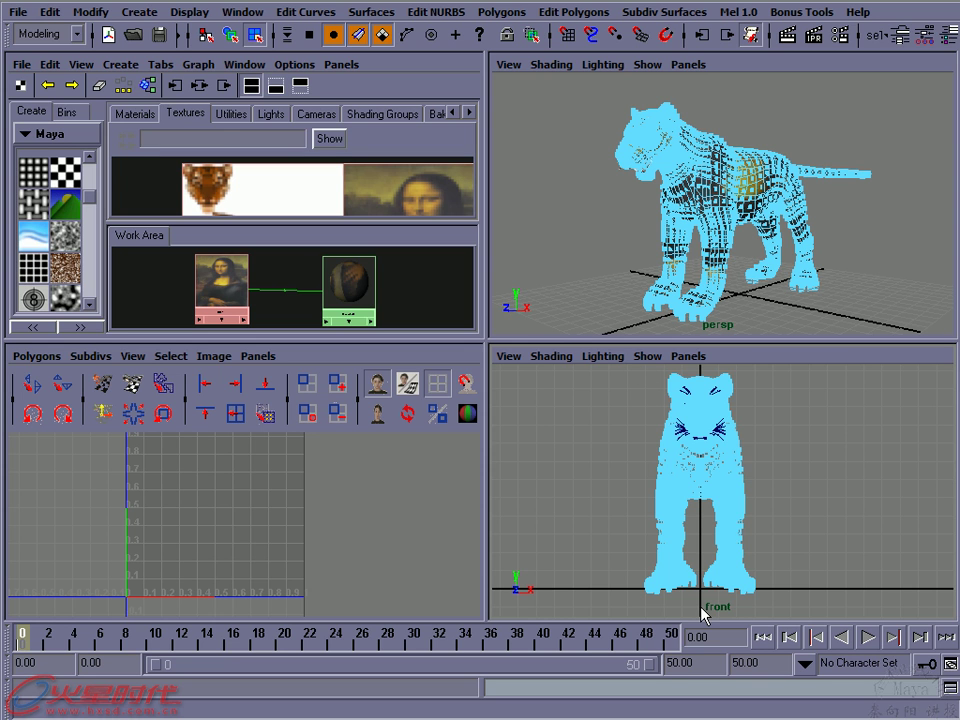
Maximize the front view and marquee-select the components of the tiger's left half
key("space")
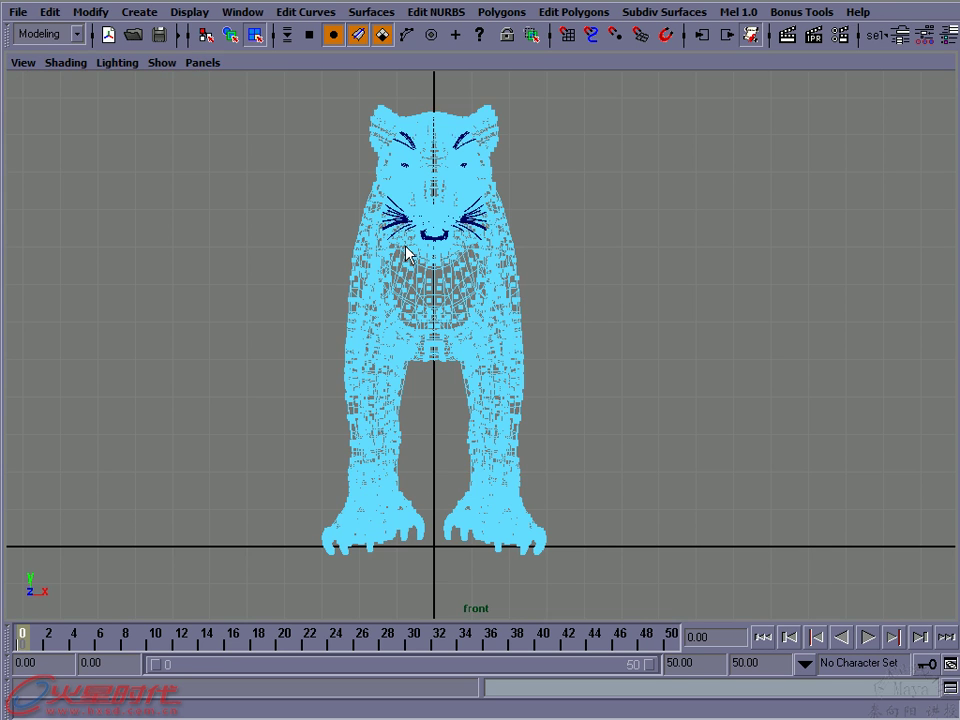
right_click_drag(422, 286, 383, 287)
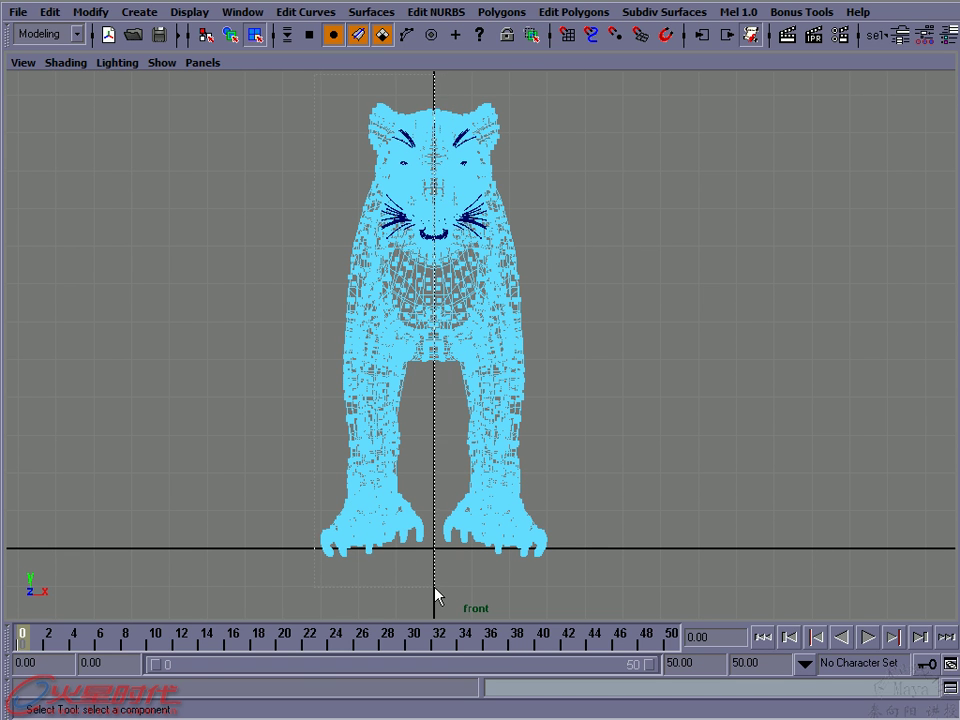
left_click_drag(435, 595, 330, 95)
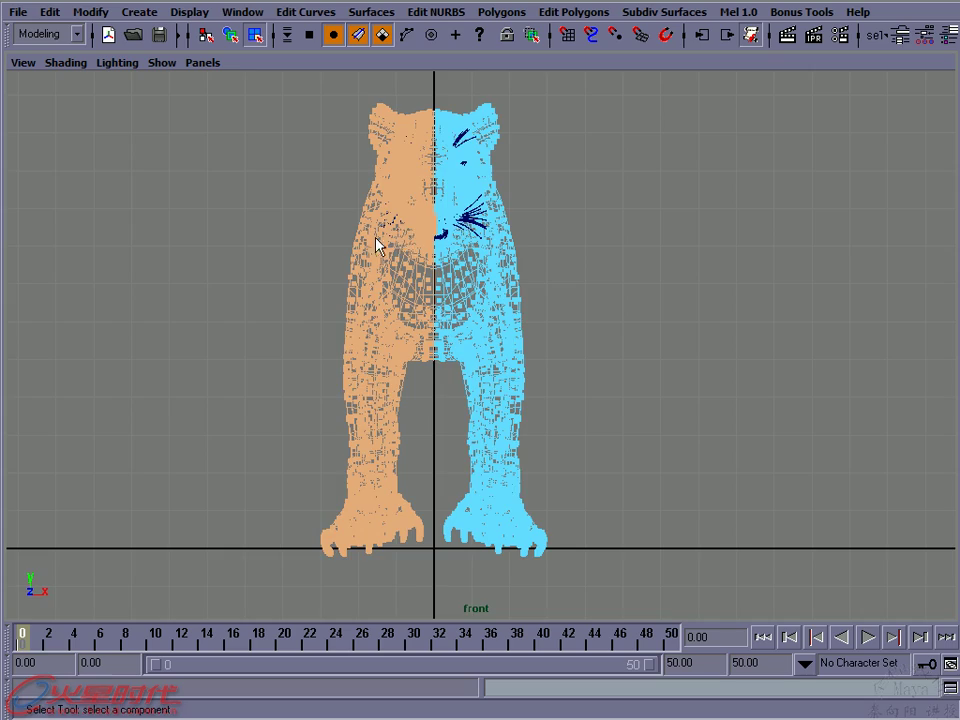
left_click_drag(378, 245, 465, 231, "alt")
middle_click_drag(465, 231, 470, 330, "alt")
right_click_drag(470, 330, 718, 364, "alt")
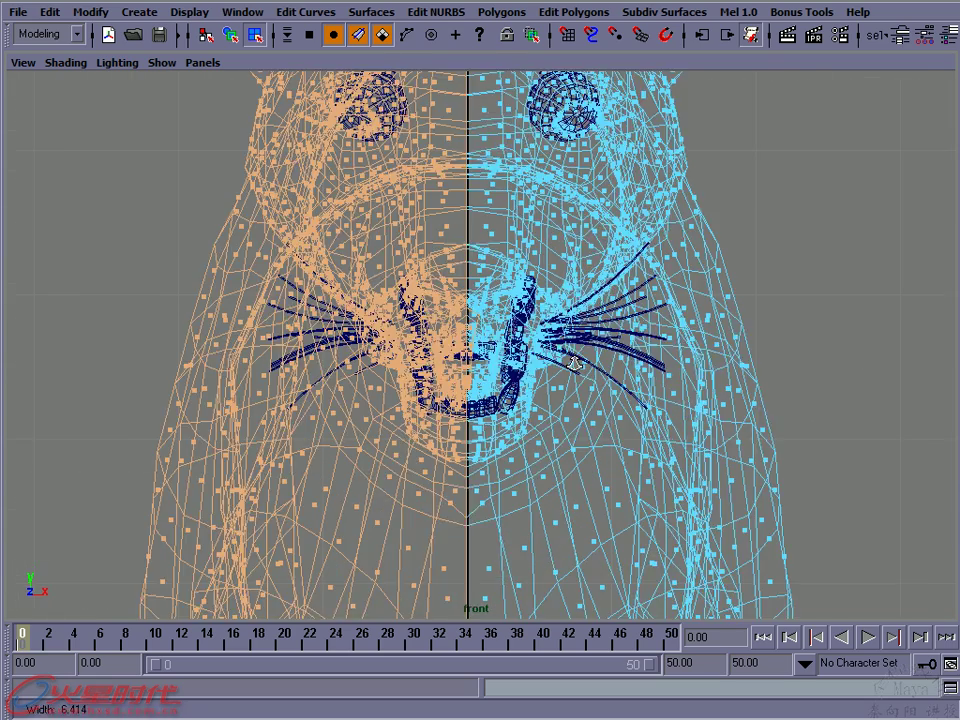
right_click_drag(575, 362, 670, 392, "alt")
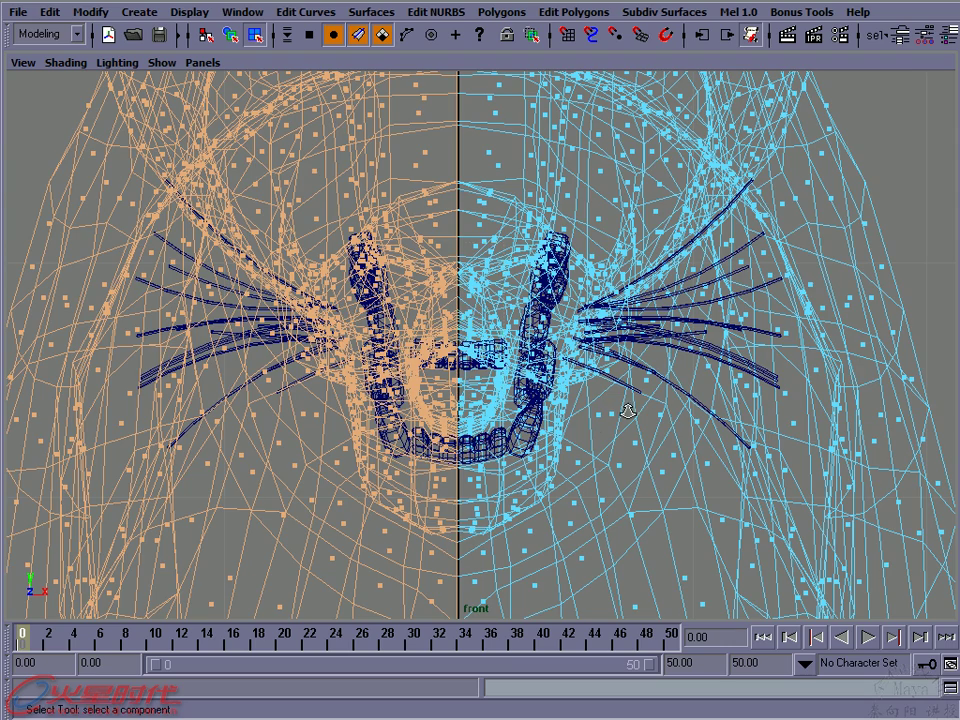
key("a")
middle_click_drag(165, 334, 165, 300, "alt")
right_click_drag(165, 300, 548, 390, "alt")
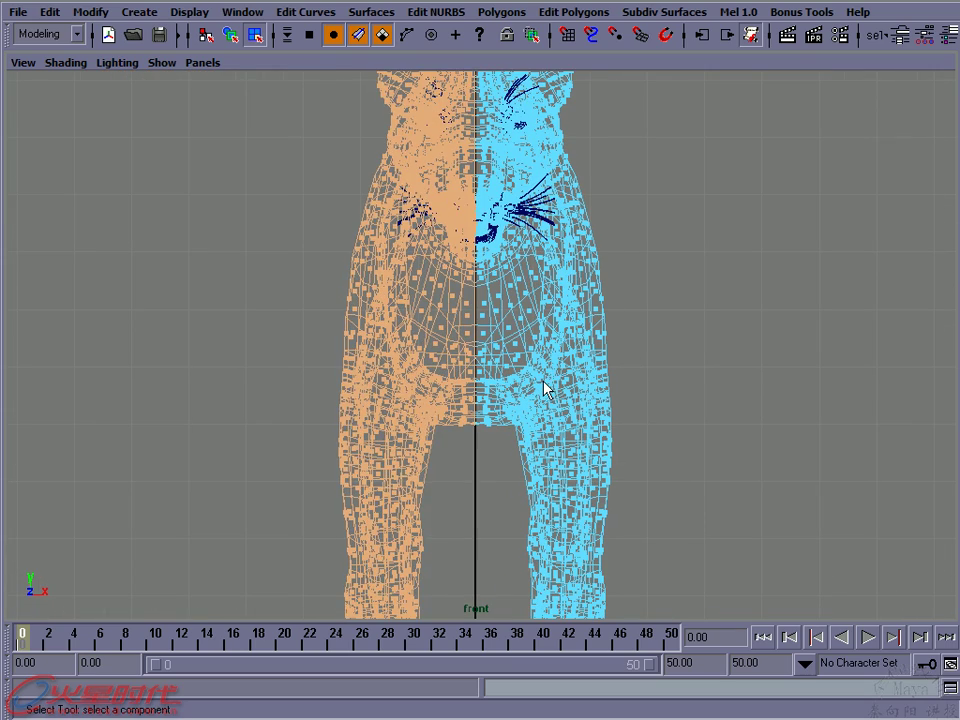
Delete the selected left half and return to the perspective view
key("Delete")
right_click_drag(591, 332, 429, 330, "alt")
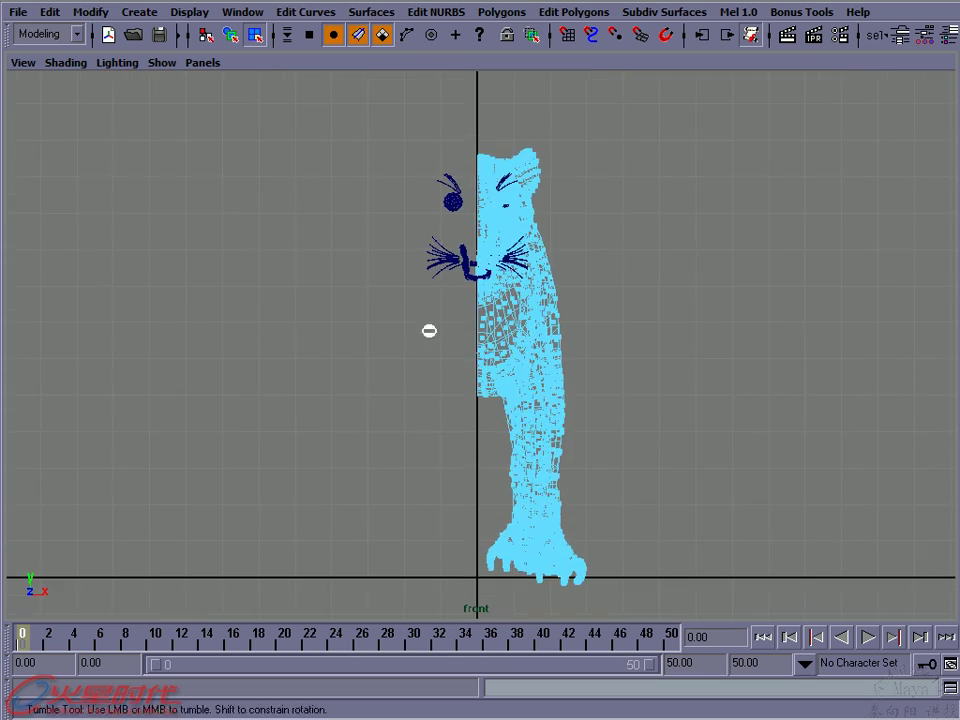
key("space")
left_click_drag(542, 341, 546, 285)
mouse_move(606, 309)
right_mouse_down("alt")
mouse_move(540, 325)
mouse_move(515, 300)
right_mouse_up("alt")
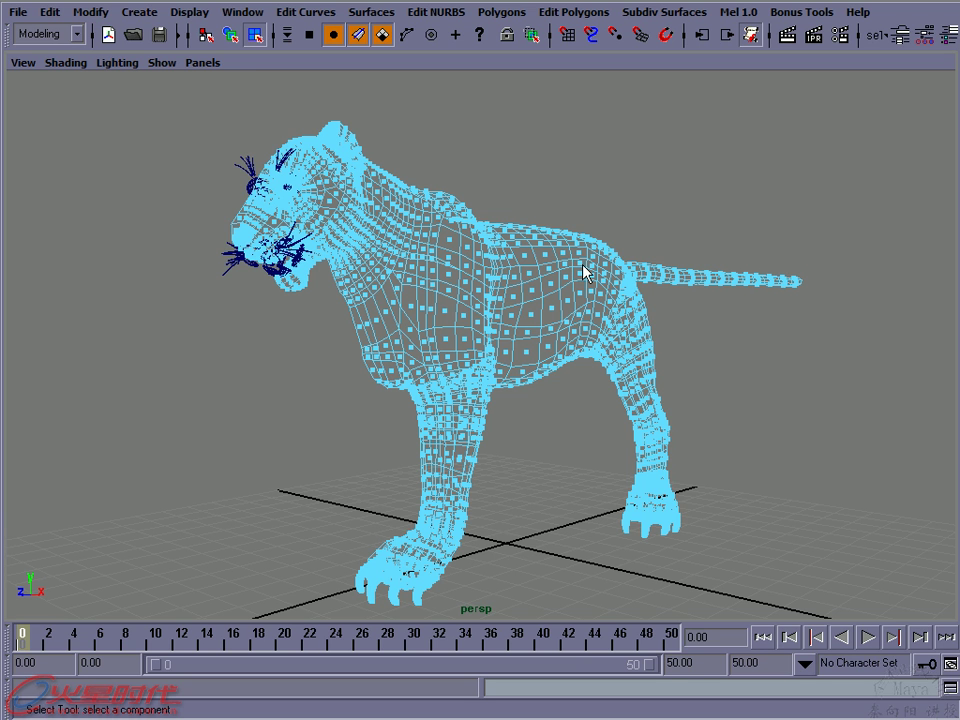
Show the tiger smooth-shaded with wireframe and orbit around its front legs
key("F8")
left_click_drag(584, 273, 620, 275, "alt")
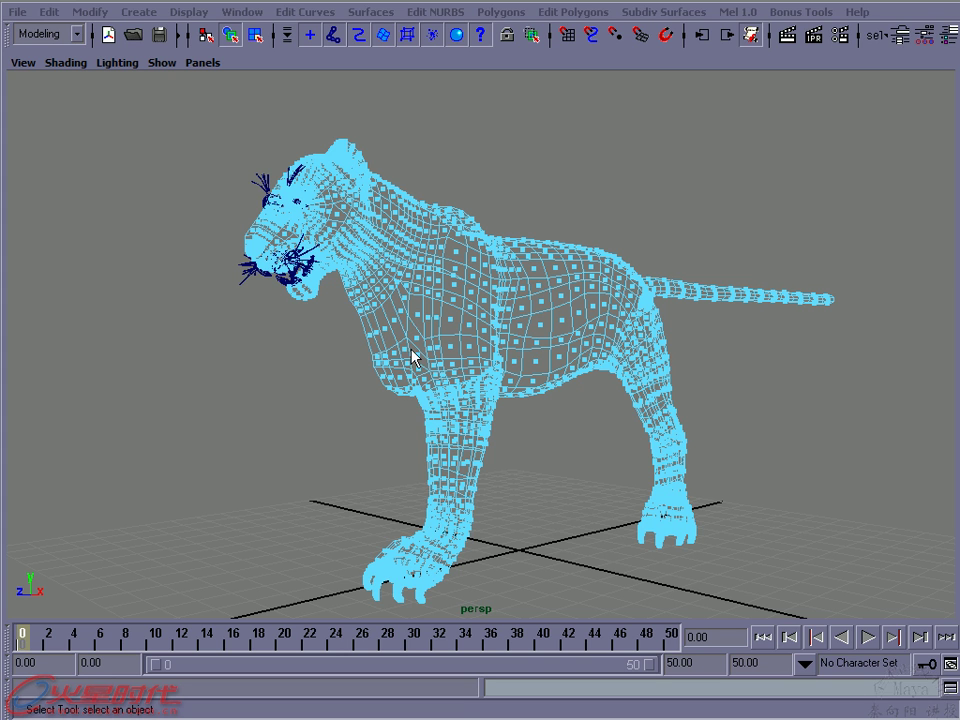
left_click_drag(369, 238, 293, 243, "alt")
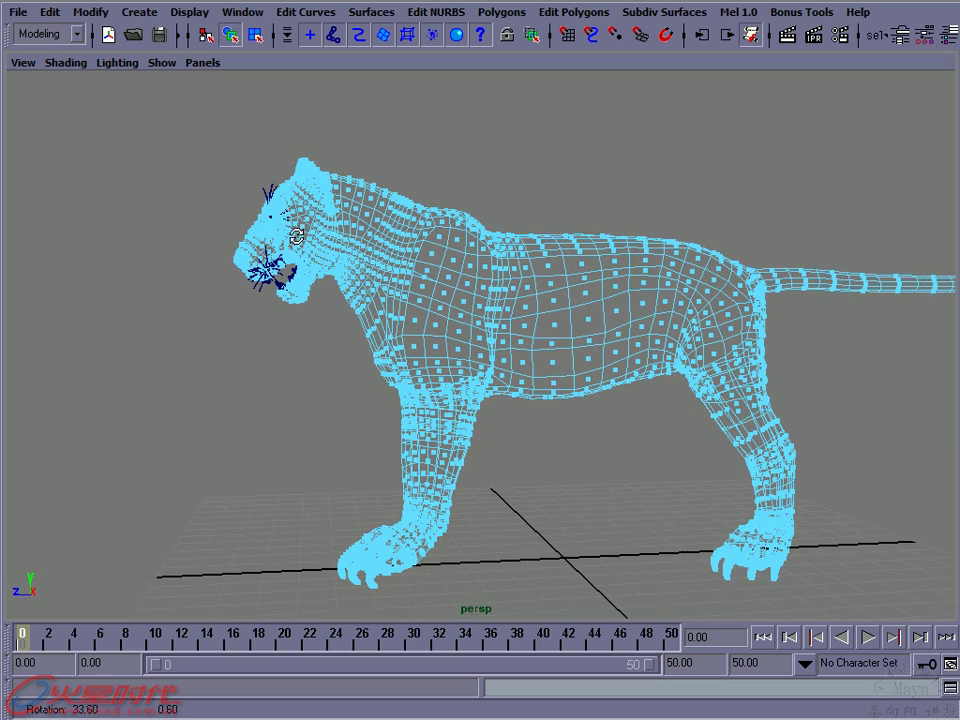
right_click_drag(424, 336, 505, 398, "alt")
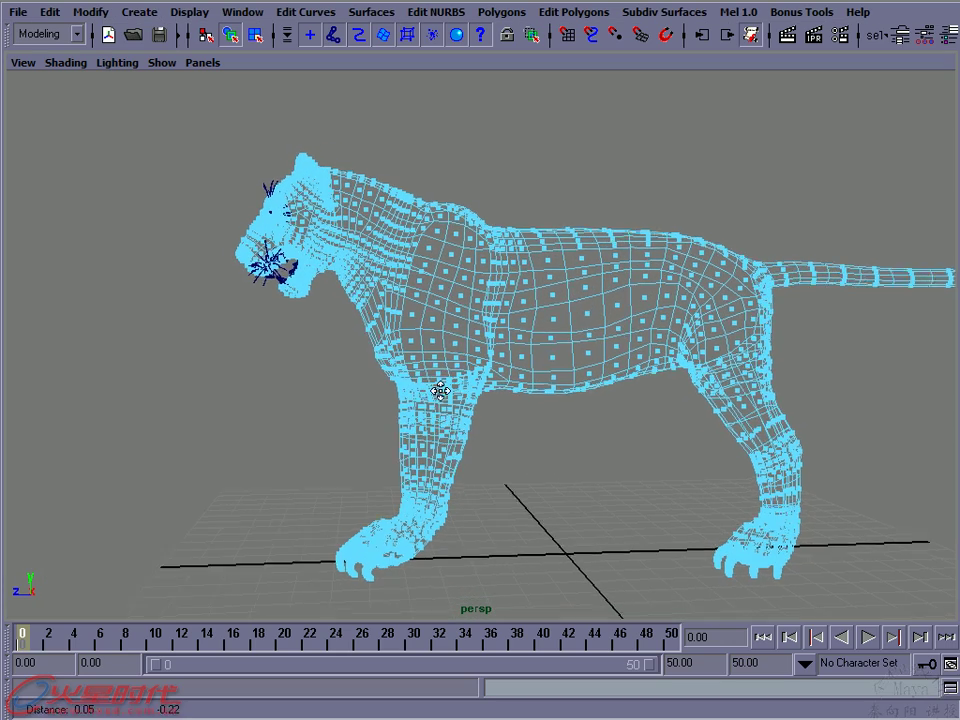
left_click_drag(392, 369, 478, 364, "alt")
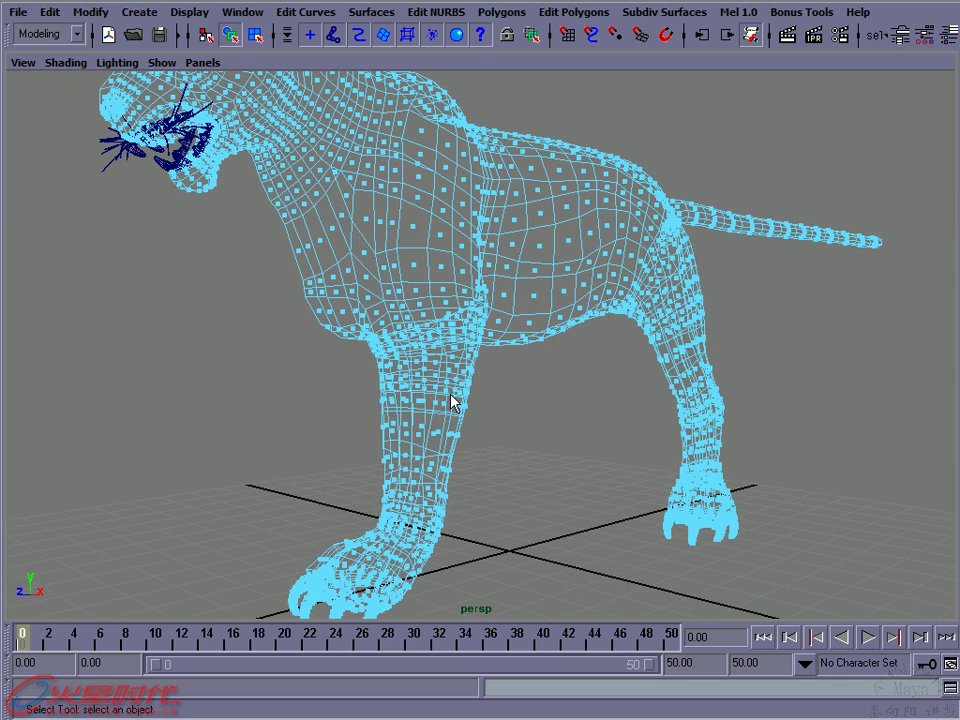
mouse_move(444, 396)
left_mouse_down("alt")
mouse_move(408, 373)
mouse_move(414, 356)
left_mouse_up("alt")
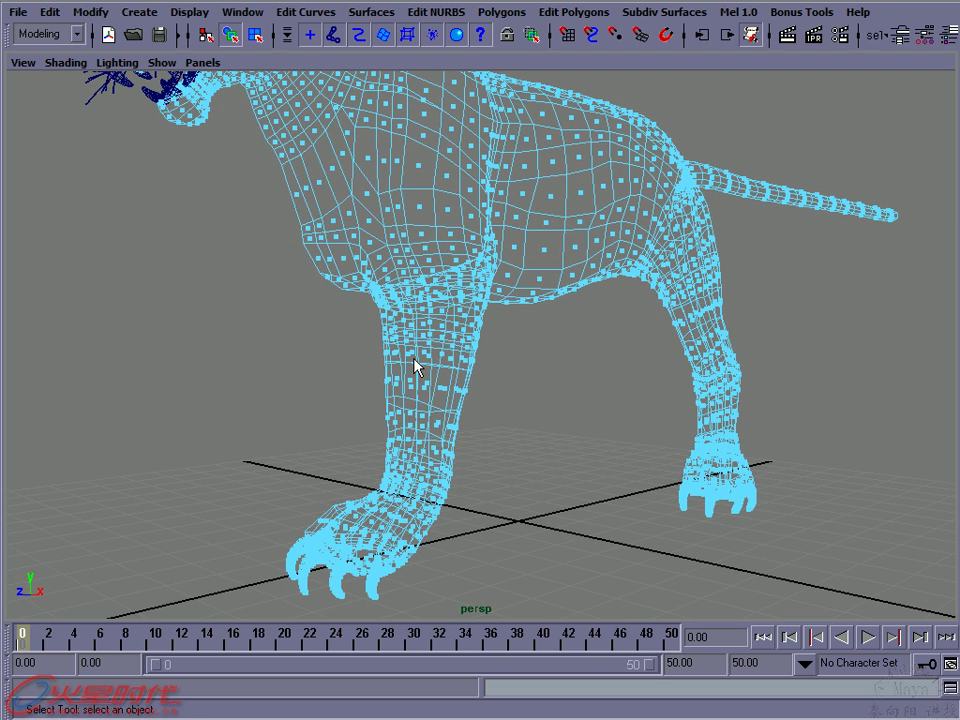
key("5")
right_click_drag(491, 388, 411, 370, "alt")
mouse_move(411, 370)
left_mouse_down("alt")
mouse_move(431, 358)
mouse_move(371, 358)
mouse_move(407, 356)
mouse_move(399, 339)
left_mouse_up("alt")
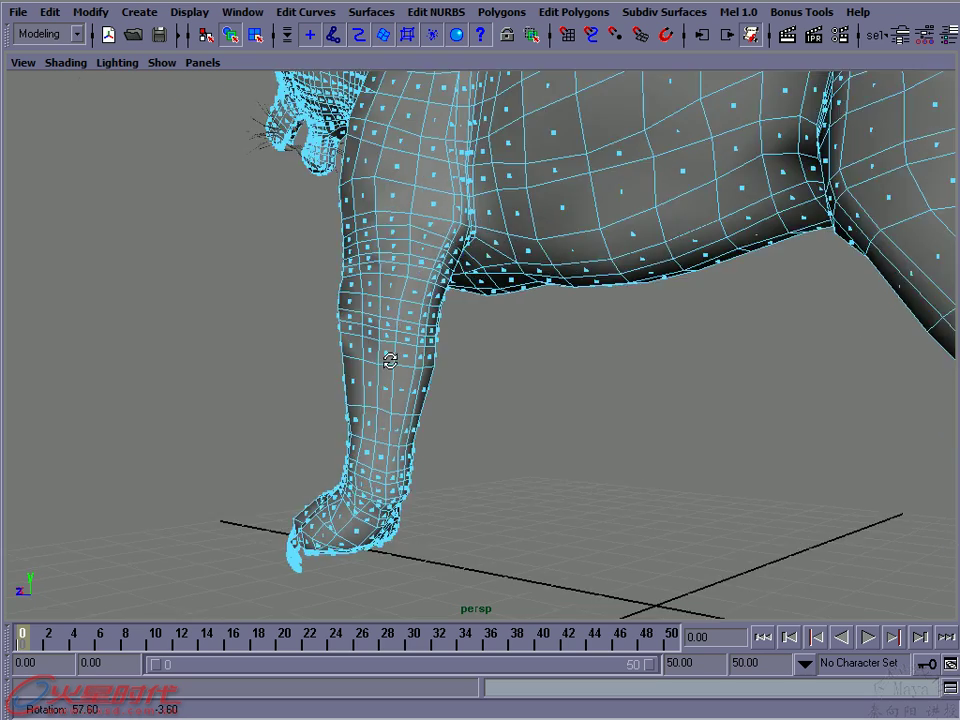
left_click_drag(326, 361, 529, 360, "alt")
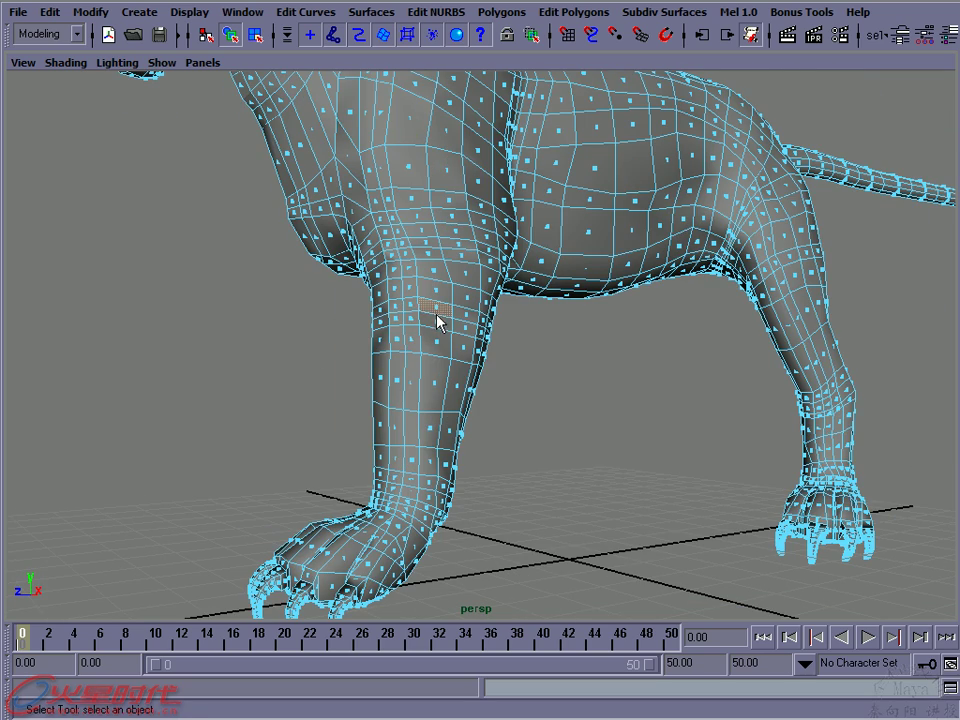
left_click_drag(437, 318, 422, 337, "alt")
right_click_drag(418, 328, 435, 331, "alt")
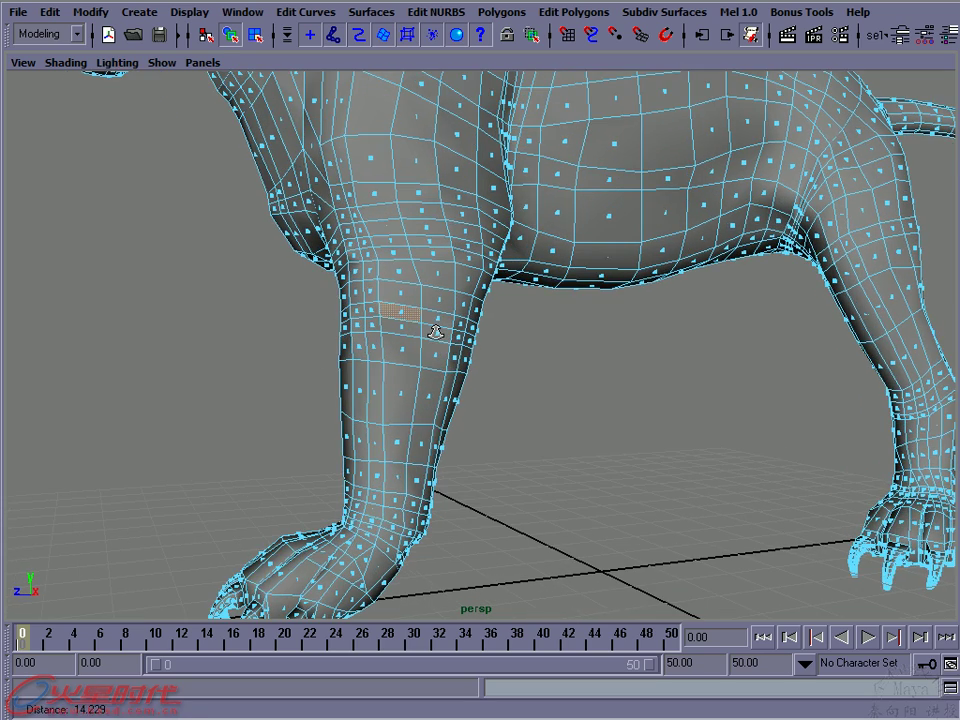
left_click_drag(439, 336, 422, 322, "alt")
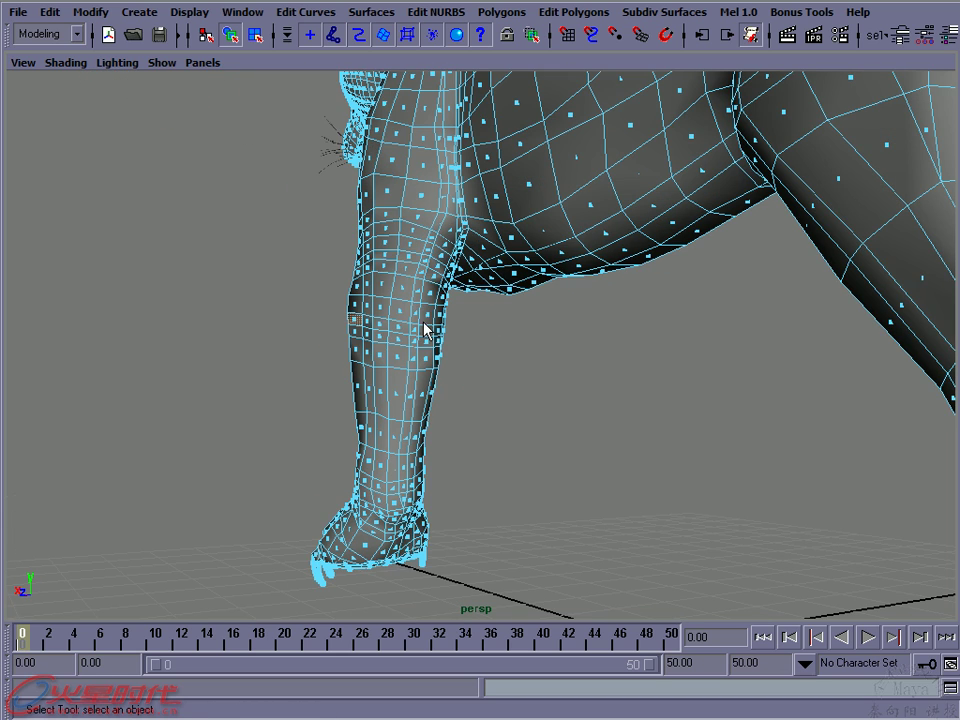
mouse_move(401, 339)
left_mouse_down("alt")
mouse_move(474, 337)
mouse_move(426, 326)
mouse_move(445, 290)
left_mouse_up("alt")
Select a single face on the front leg, then pull back to a three-quarter view
left_click(519, 263)
left_click_drag(557, 251, 514, 266, "alt")
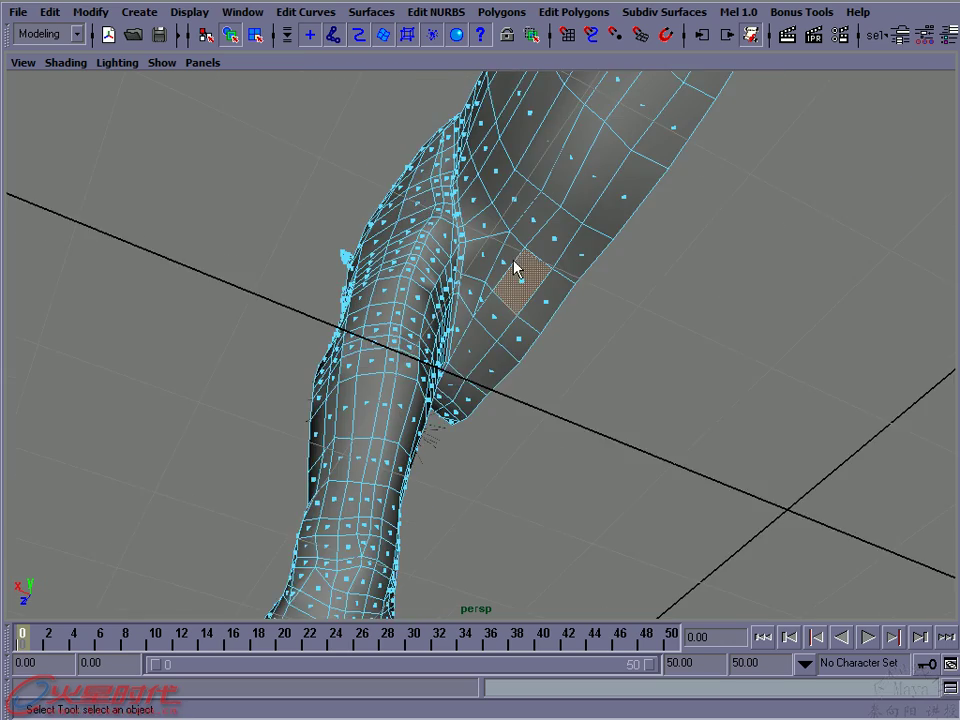
right_click_drag(514, 266, 634, 293, "alt")
mouse_move(634, 293)
left_mouse_down("alt")
mouse_move(576, 264)
mouse_move(572, 280)
left_mouse_up("alt")
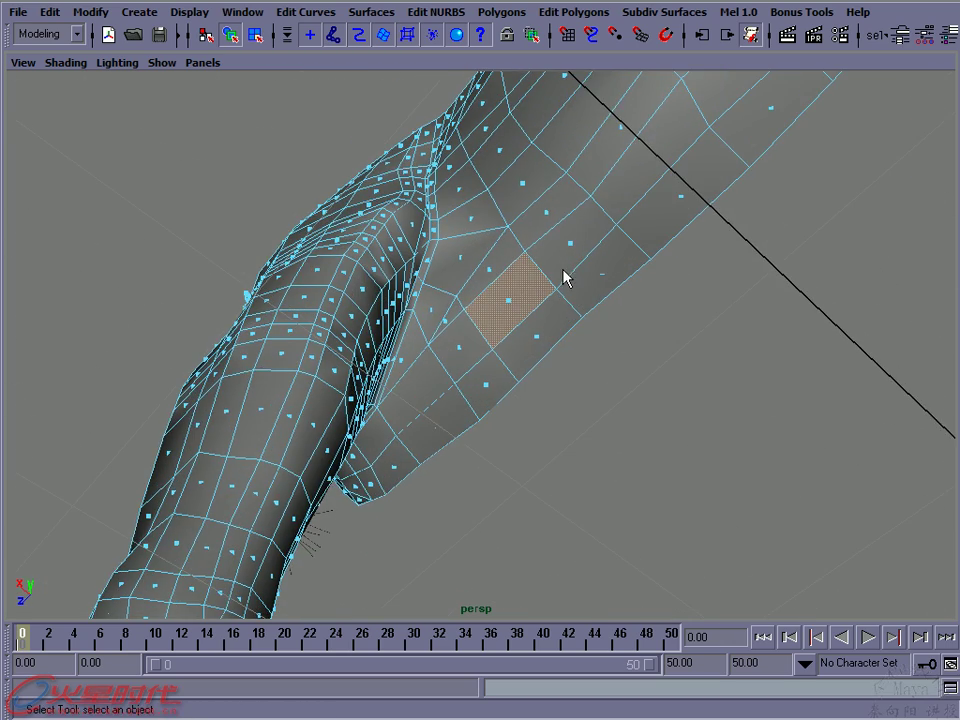
right_click_drag(563, 277, 356, 289, "alt")
left_click_drag(356, 289, 551, 336, "alt")
mouse_move(551, 336)
right_mouse_down("alt")
mouse_move(384, 266)
mouse_move(310, 362)
right_mouse_up("alt")
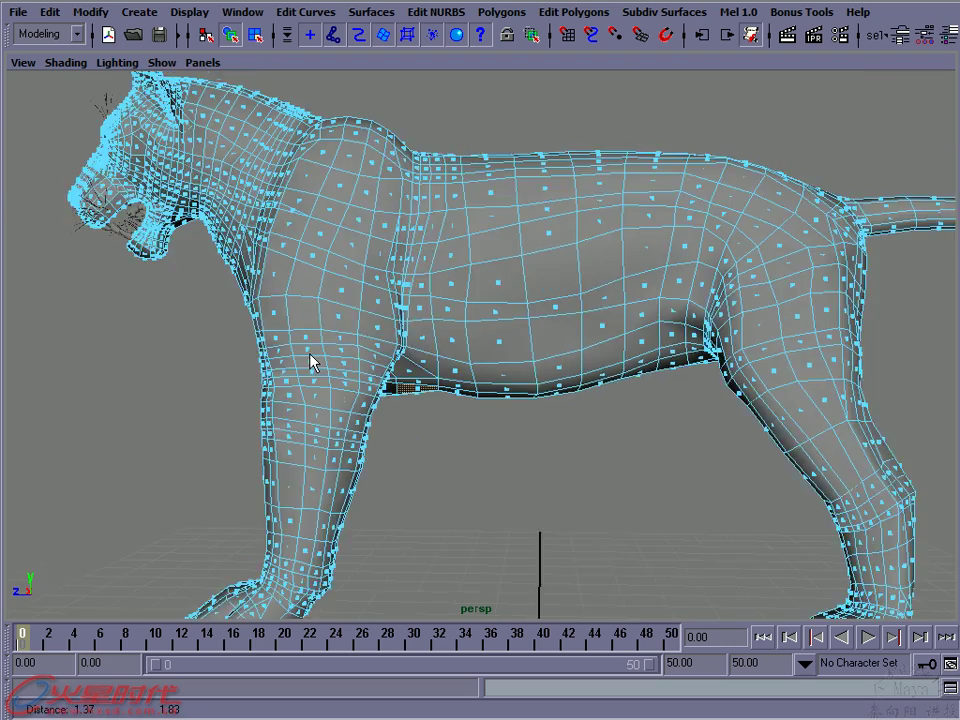
left_click_drag(310, 362, 334, 341, "alt")
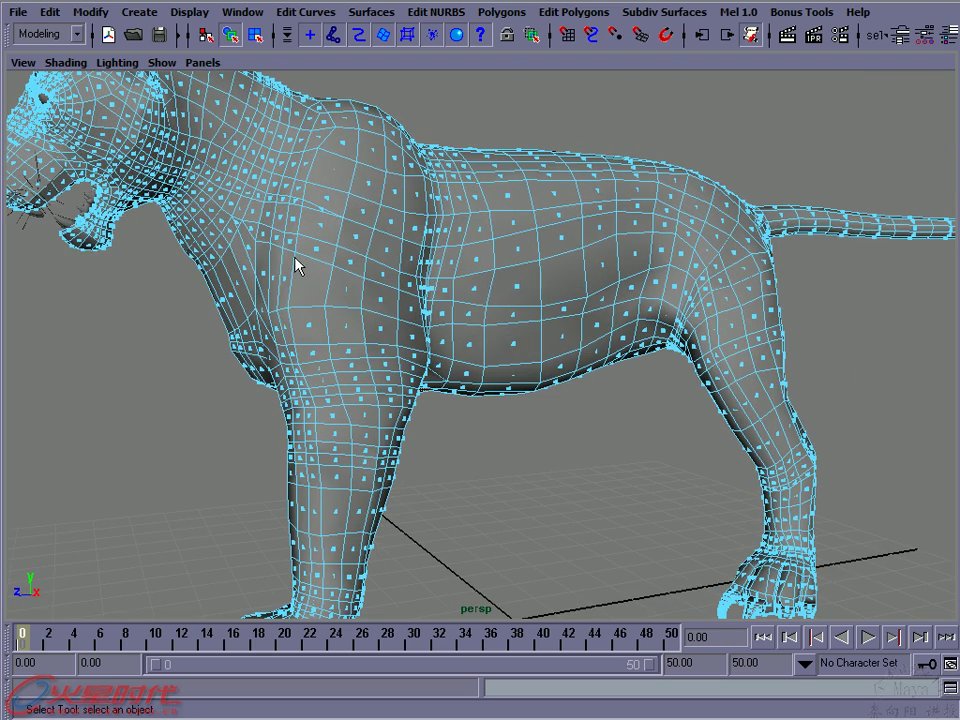
left_click_drag(311, 251, 394, 334, "alt")
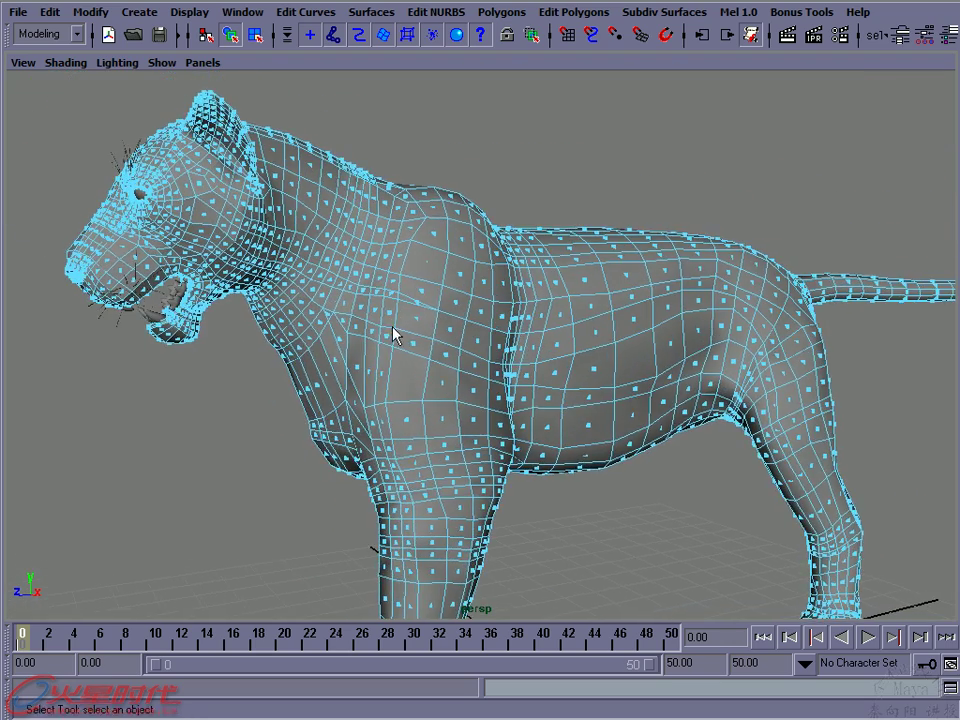
Switch to component selection with F8, zoom in on the head, and open the Edit menu
key("F8")
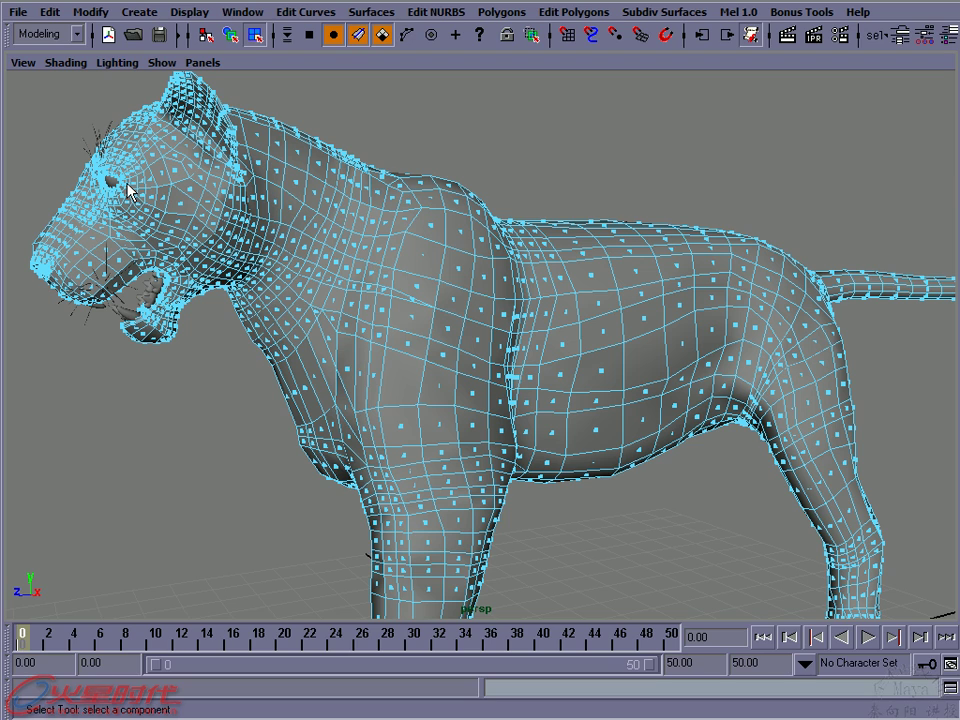
right_click_drag(150, 197, 460, 318, "alt")
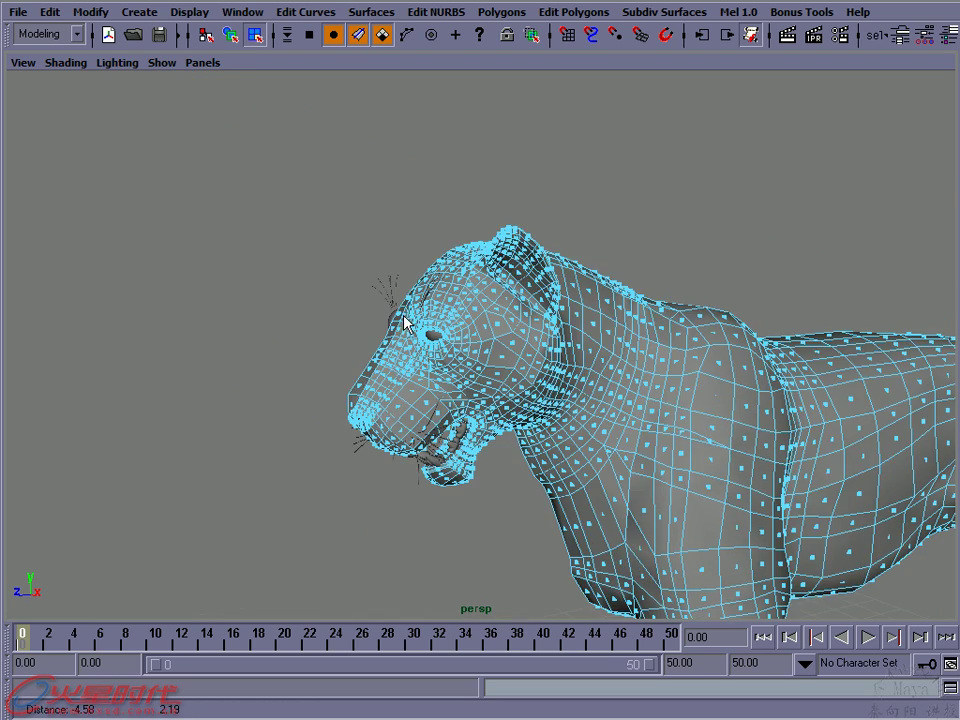
left_click(50, 12)
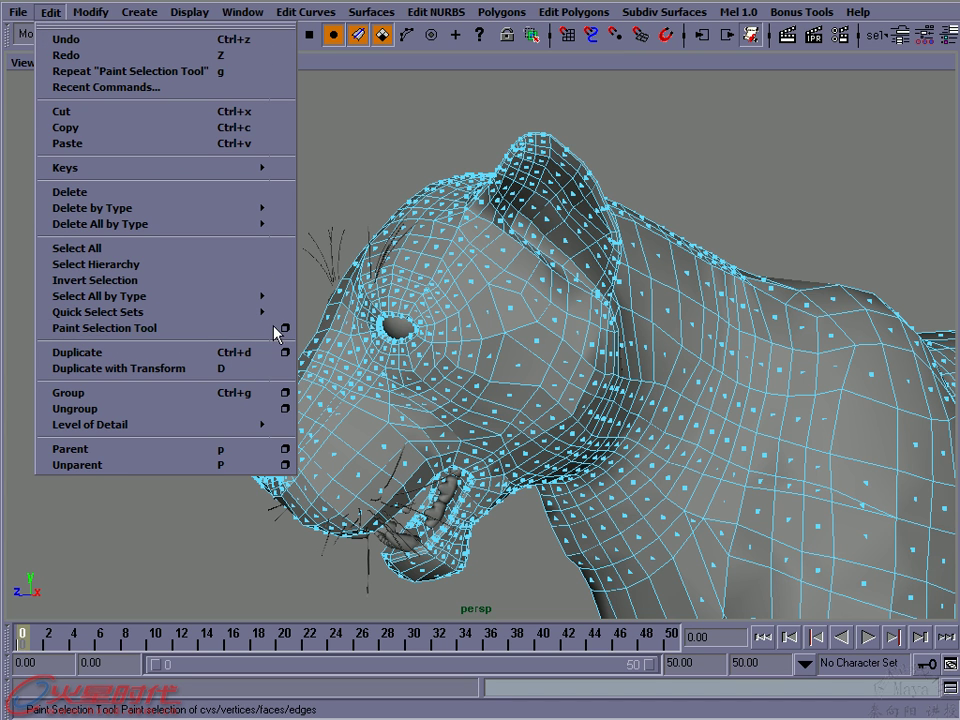
Paint-select the faces around the eye and along the top of the muzzle to the nose
left_click(233, 328)
mouse_move(381, 289)
left_mouse_down()
mouse_move(438, 326)
mouse_move(387, 314)
mouse_move(344, 343)
left_mouse_up()
mouse_move(372, 270)
left_mouse_down()
mouse_move(428, 280)
mouse_move(294, 401)
left_mouse_up()
mouse_move(343, 279)
left_mouse_down()
mouse_move(284, 441)
mouse_move(377, 387)
left_mouse_up()
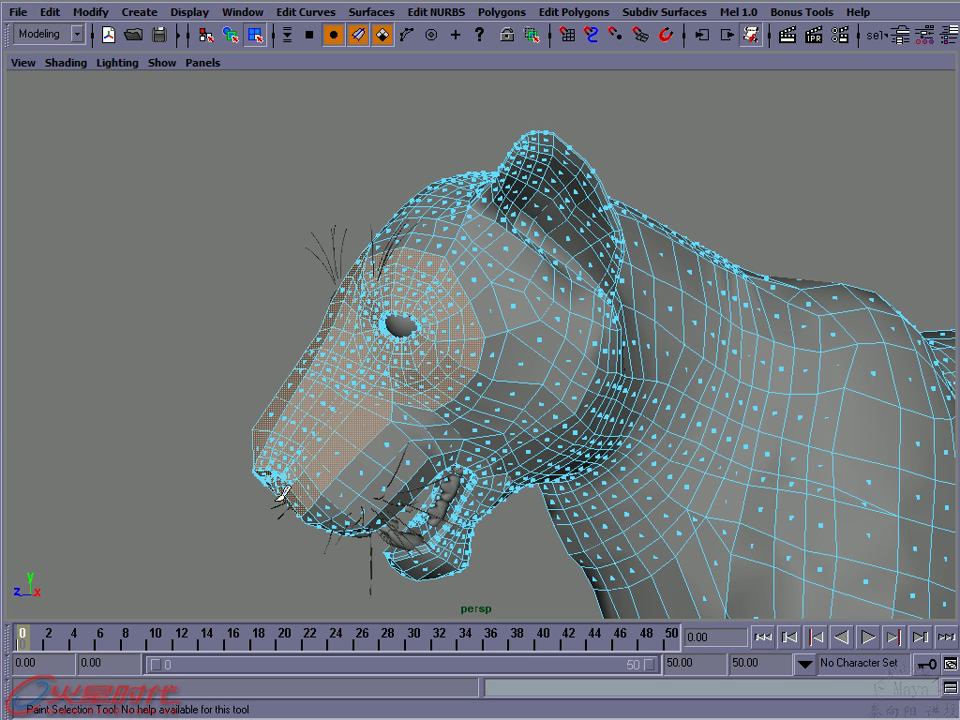
mouse_move(280, 290)
left_mouse_down("alt")
mouse_move(465, 352)
mouse_move(422, 362)
left_mouse_up("alt")
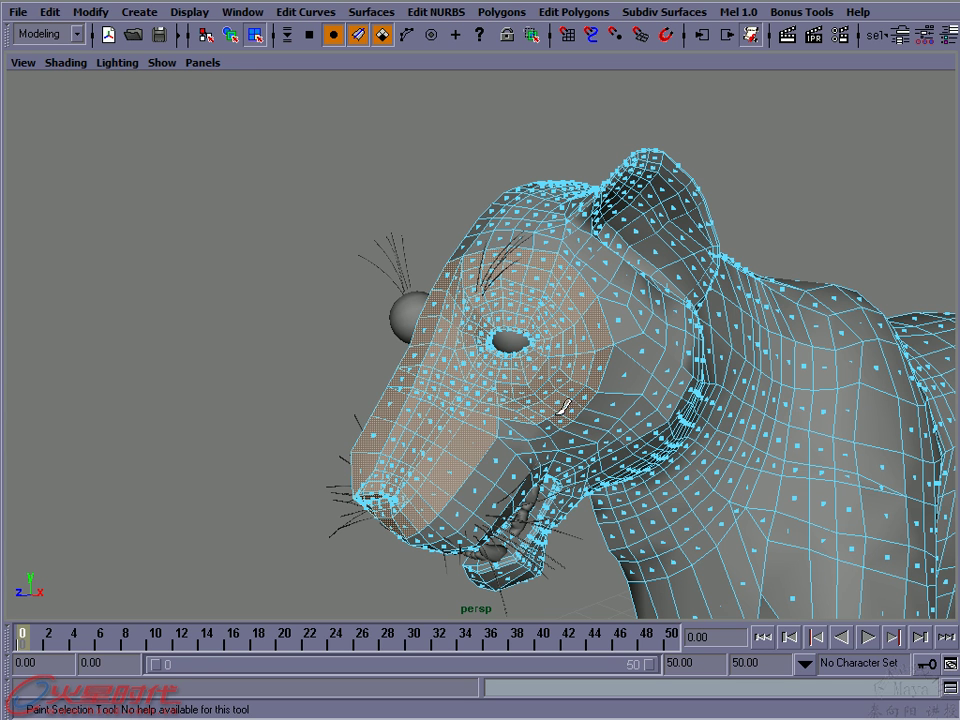
mouse_move(429, 381)
left_mouse_down("alt")
mouse_move(490, 229)
mouse_move(418, 297)
mouse_move(386, 242)
left_mouse_up("alt")
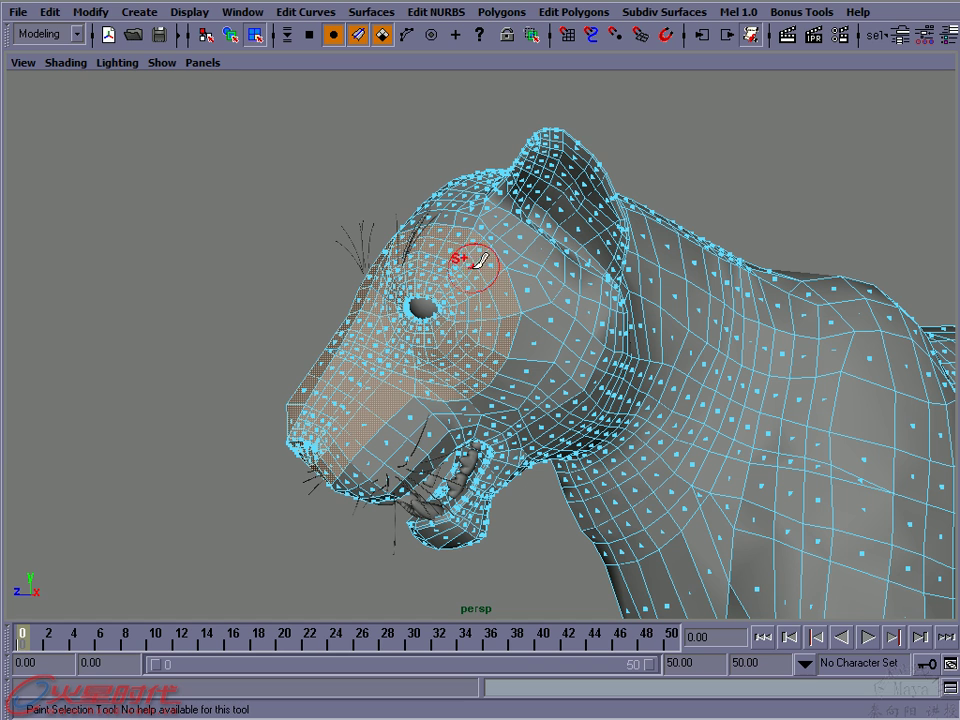
Tear off the Edit Polygons > Texture menu as a floating panel
left_click(560, 12)
left_click(735, 42)
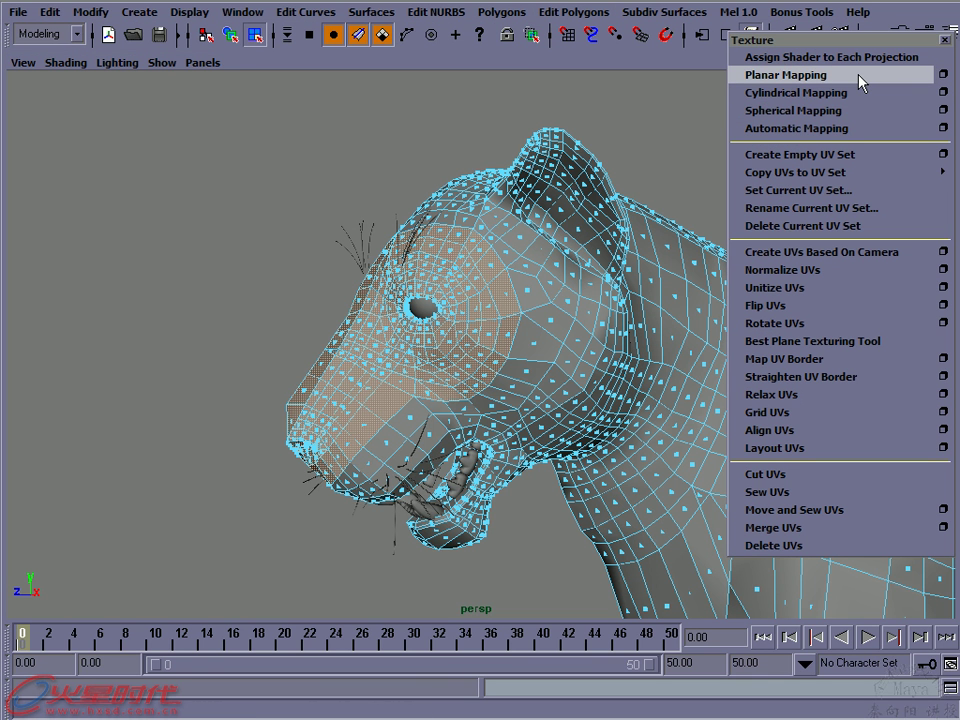
mouse_move(559, 212)
left_mouse_down("alt")
mouse_move(523, 271)
mouse_move(487, 253)
left_mouse_up("alt")
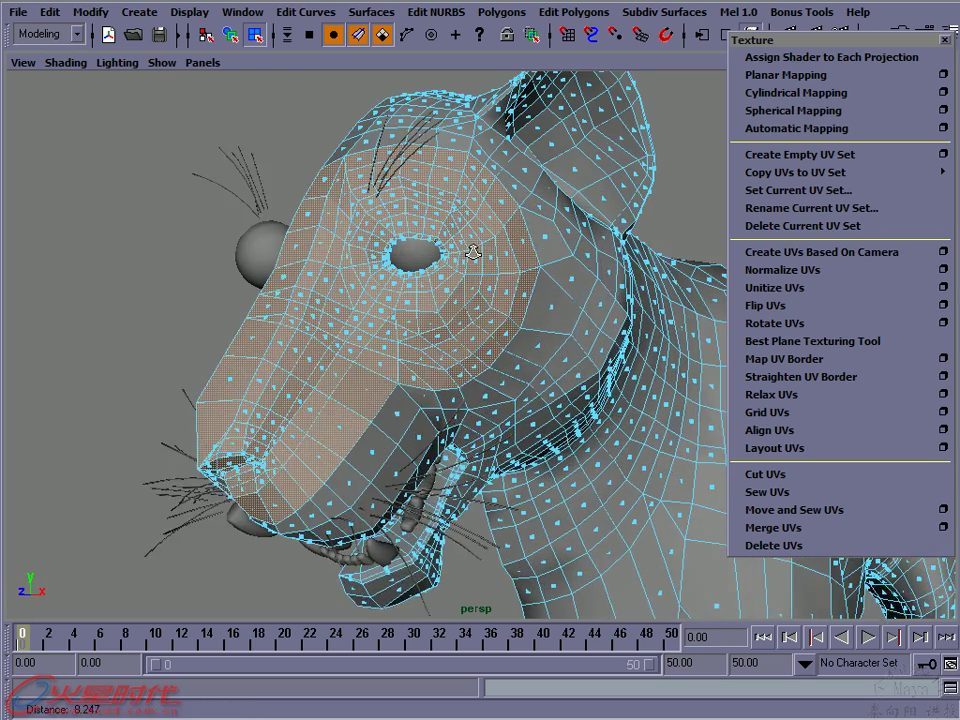
mouse_move(386, 261)
left_mouse_down("alt")
mouse_move(438, 252)
mouse_move(428, 242)
left_mouse_up("alt")
Paint the nose-tip faces into the selection and open the Planar Mapping options
key("F5")
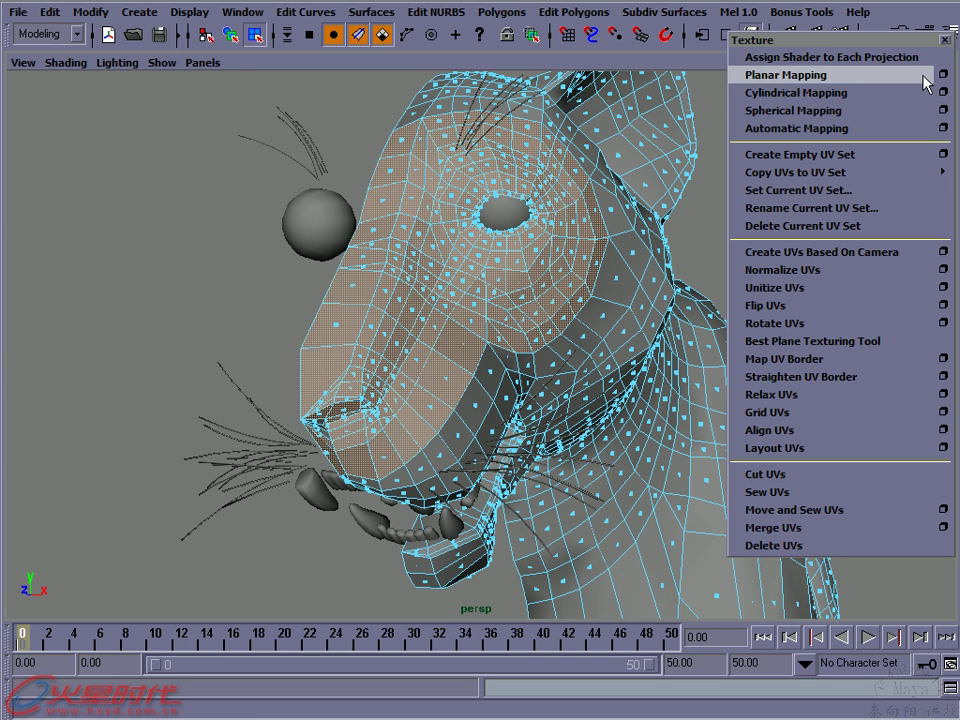
left_click_drag(504, 216, 433, 142, "alt")
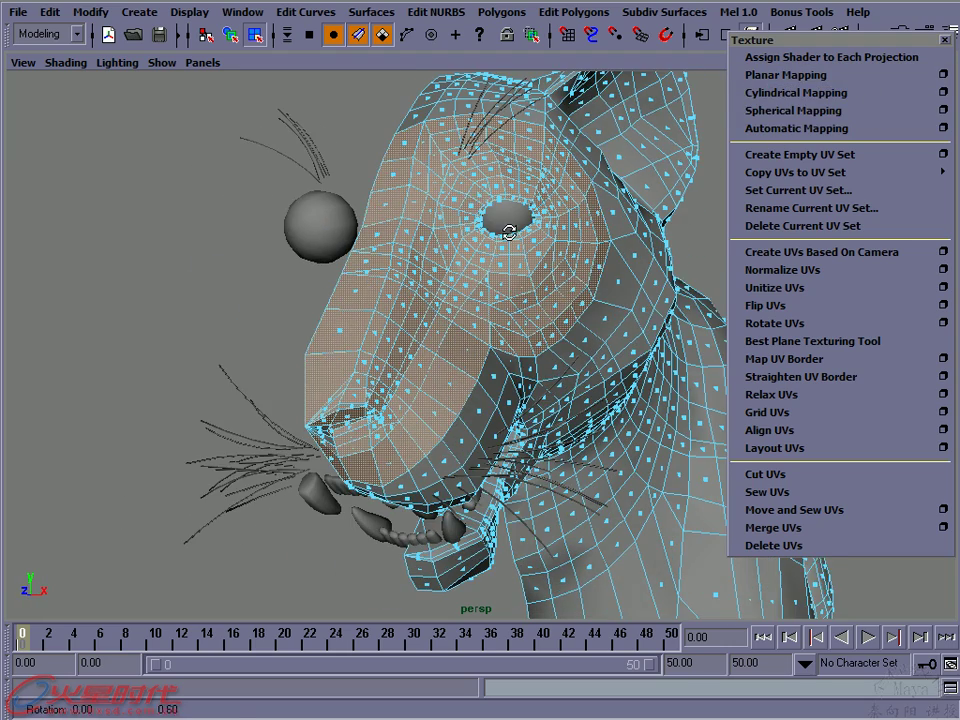
left_click_drag(450, 189, 439, 242, "alt")
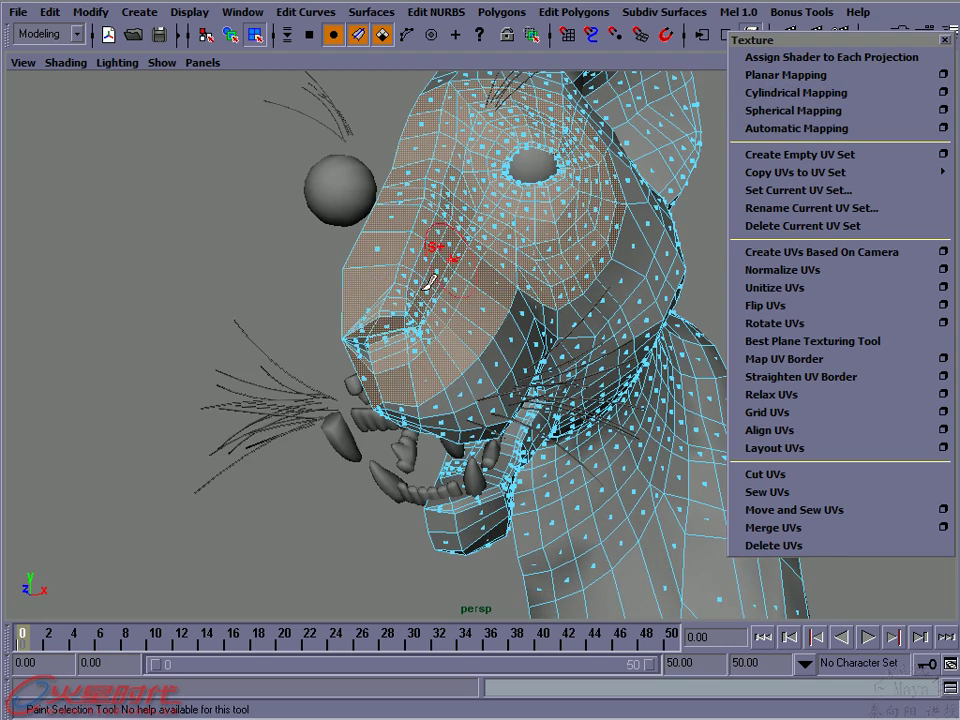
left_click_drag(366, 347, 377, 344)
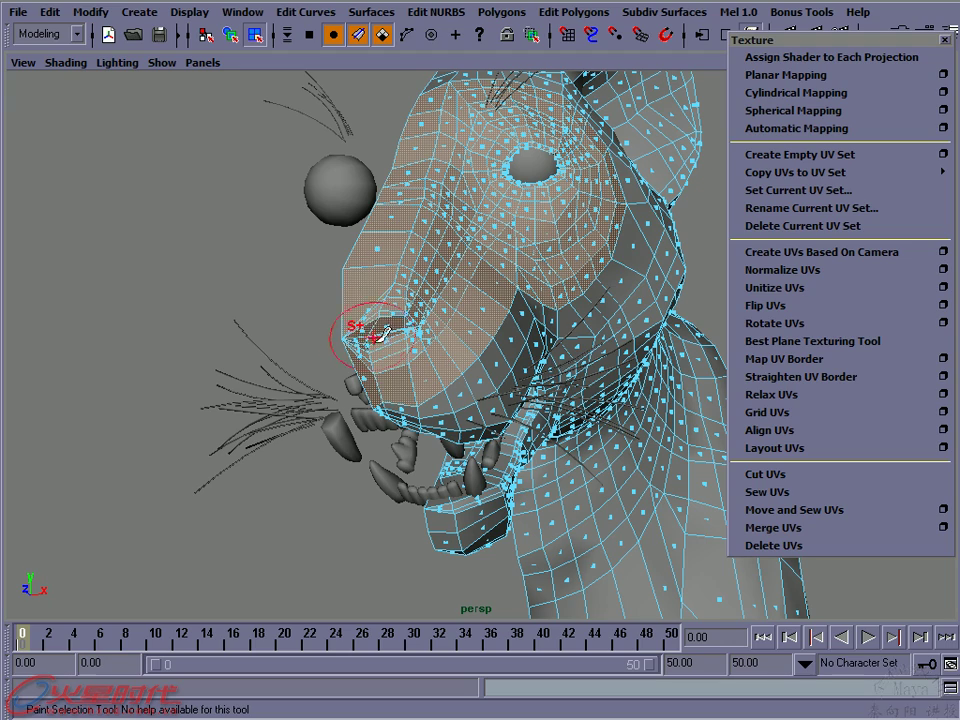
mouse_move(439, 193)
left_mouse_down("alt")
mouse_move(413, 262)
mouse_move(437, 271)
mouse_move(401, 283)
left_mouse_up("alt")
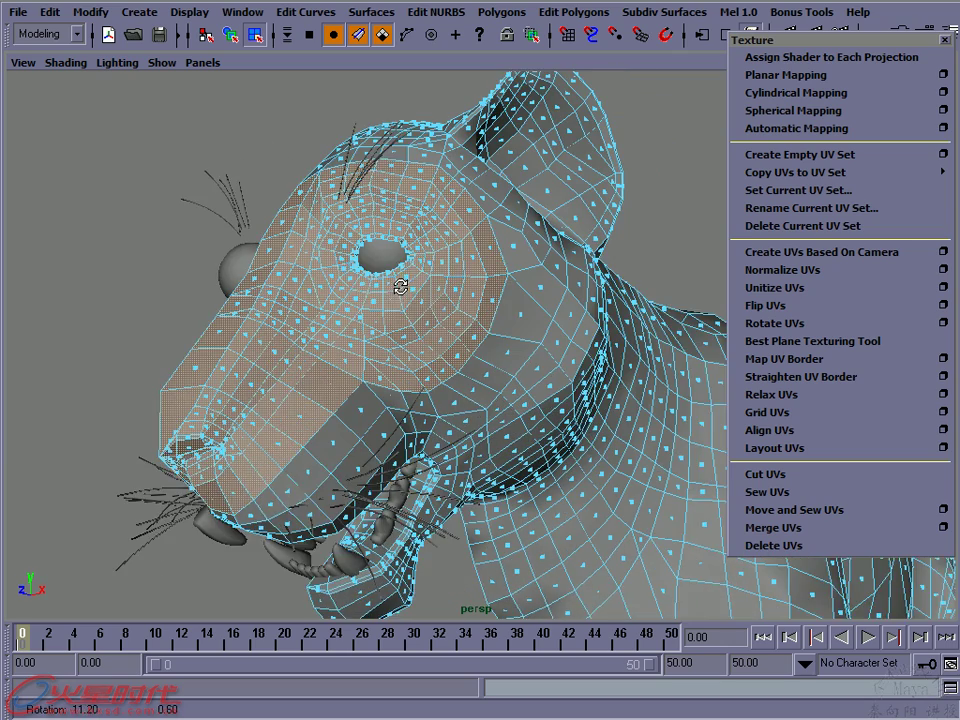
middle_click_drag(401, 268, 486, 272, "alt")
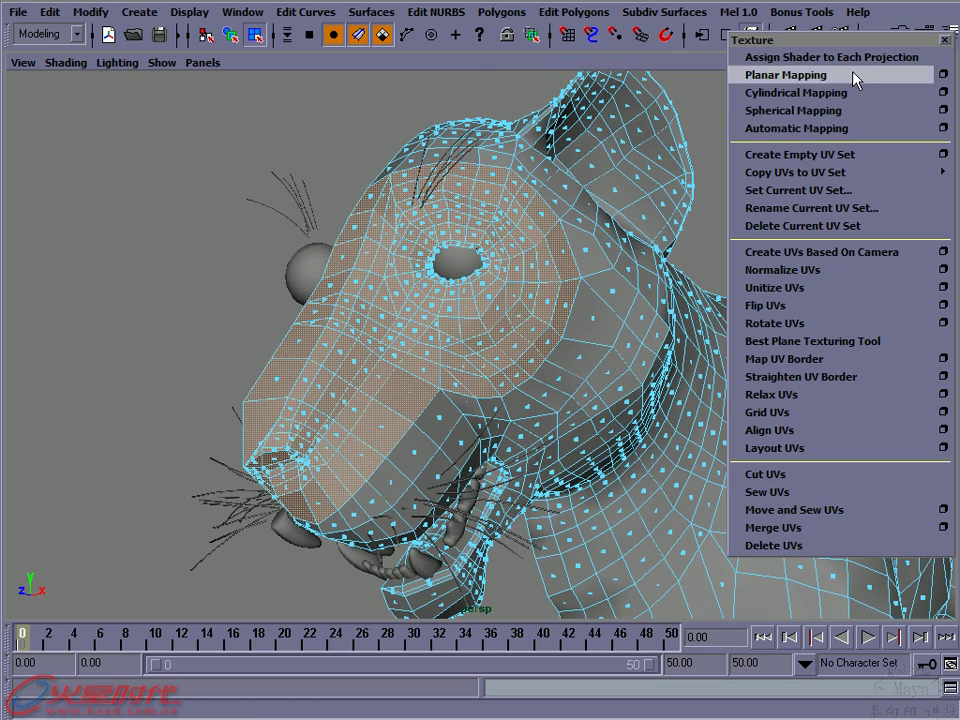
left_click_drag(462, 236, 718, 137, "alt")
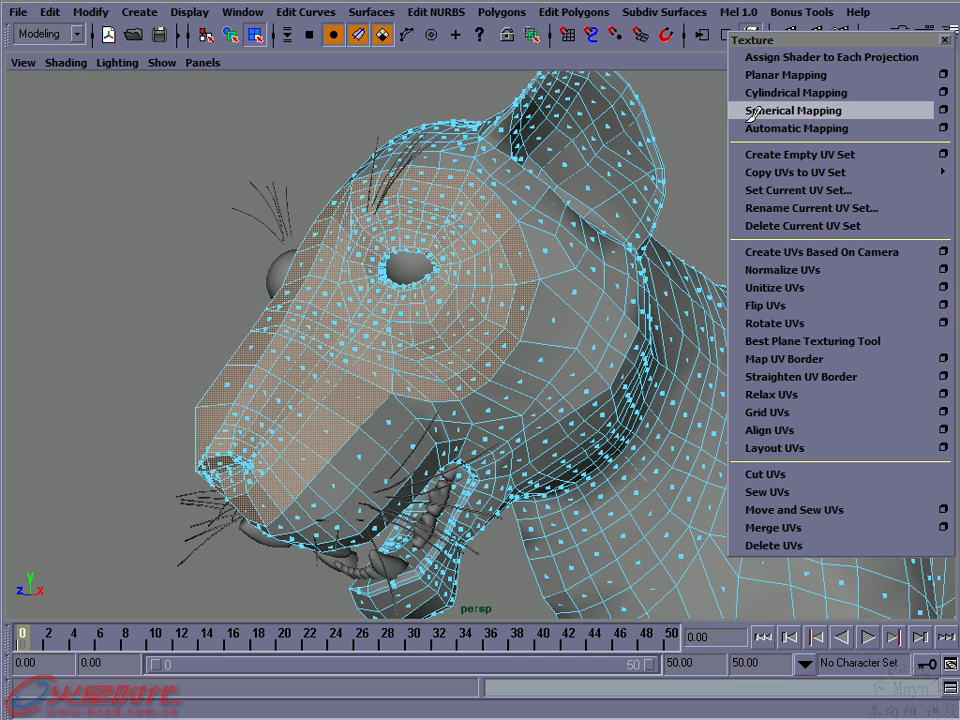
left_click_drag(640, 150, 581, 167, "alt")
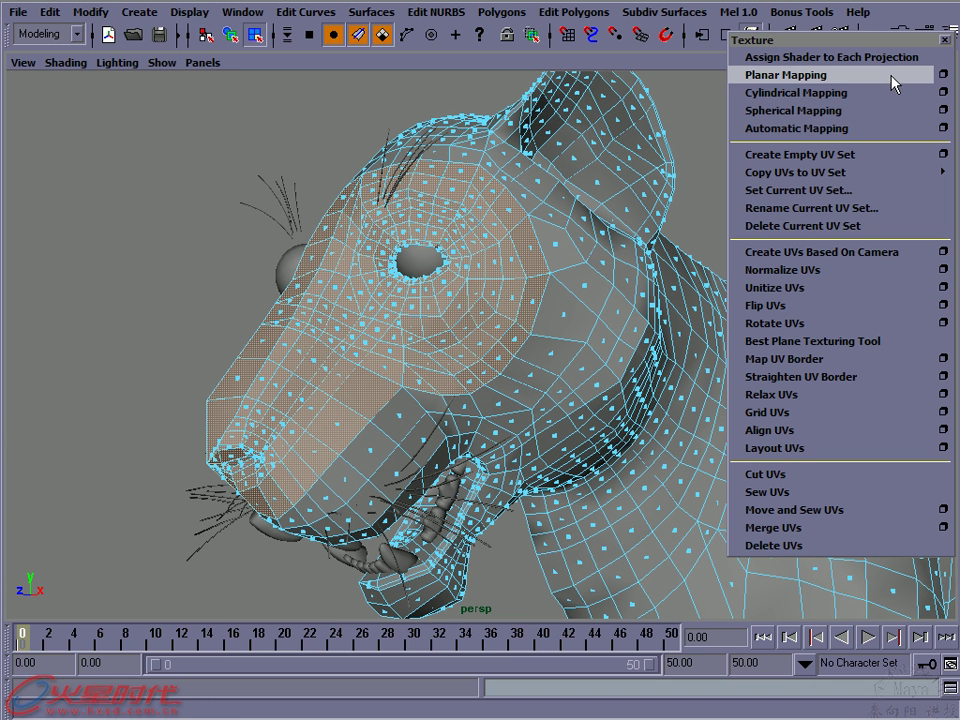
left_click(942, 74)
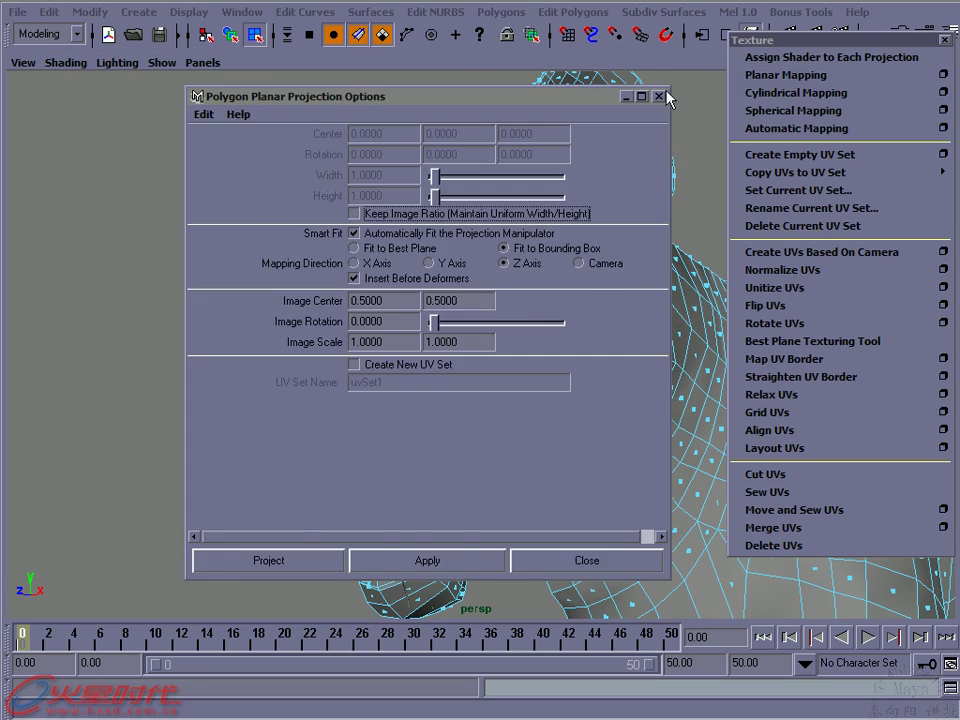
Apply a Camera-direction planar projection to the snout faces and close the options dialog
left_click_drag(600, 96, 873, 74)
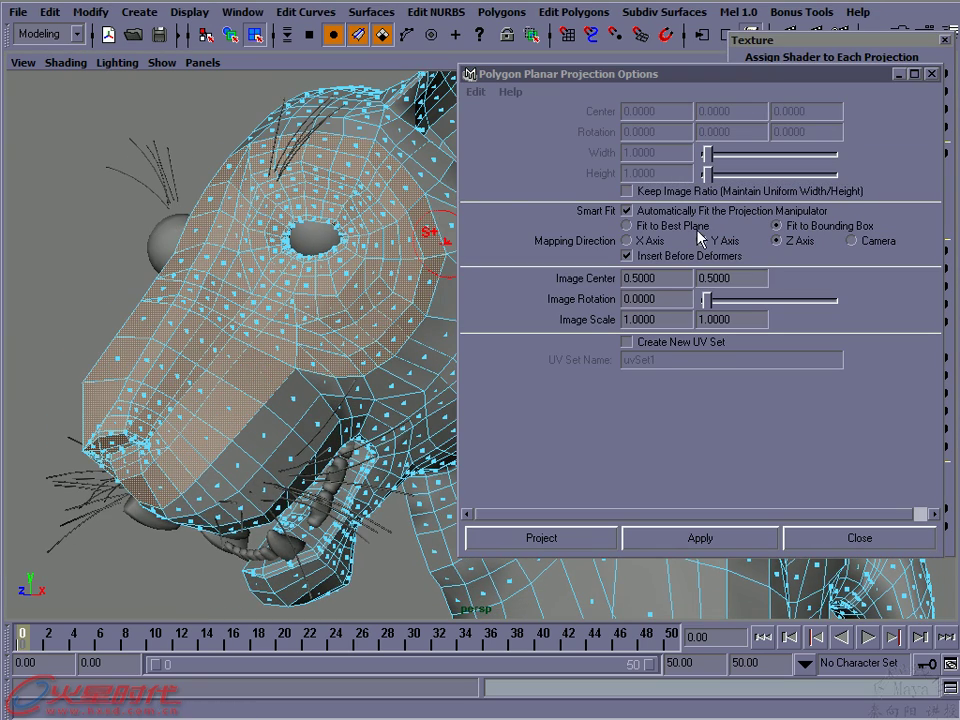
mouse_move(300, 279)
left_mouse_down("alt")
mouse_move(183, 291)
mouse_move(172, 332)
left_mouse_up("alt")
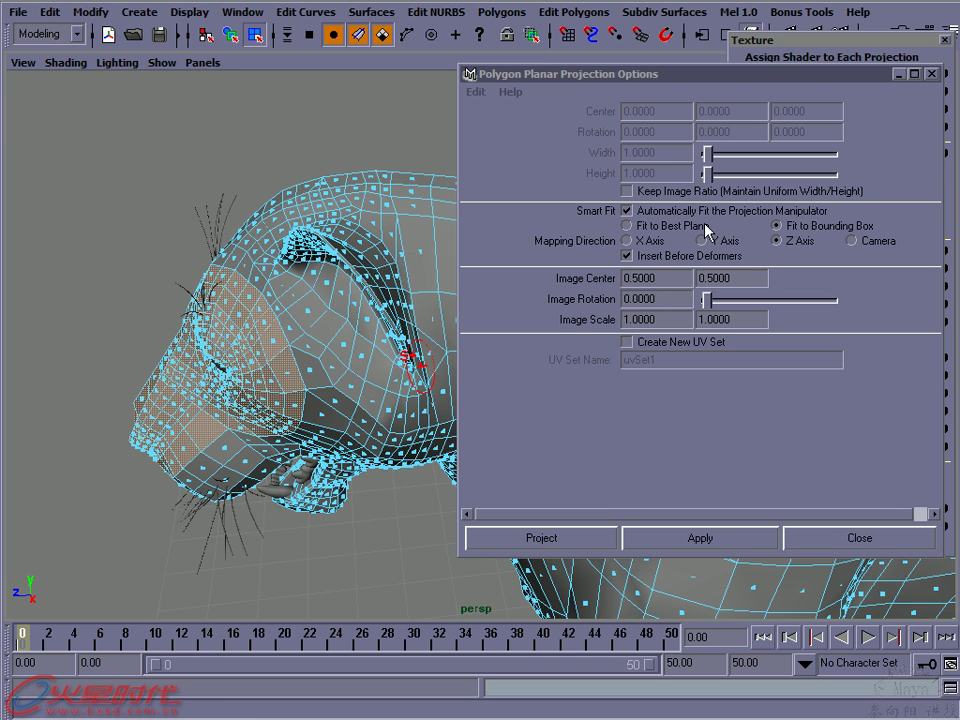
left_click(851, 240)
left_click_drag(239, 319, 278, 284, "alt")
right_click_drag(278, 284, 281, 280, "alt")
mouse_move(281, 280)
left_mouse_down("alt")
mouse_move(310, 272)
mouse_move(261, 268)
mouse_move(243, 259)
mouse_move(266, 268)
mouse_move(253, 251)
mouse_move(247, 287)
mouse_move(242, 280)
left_mouse_up("alt")
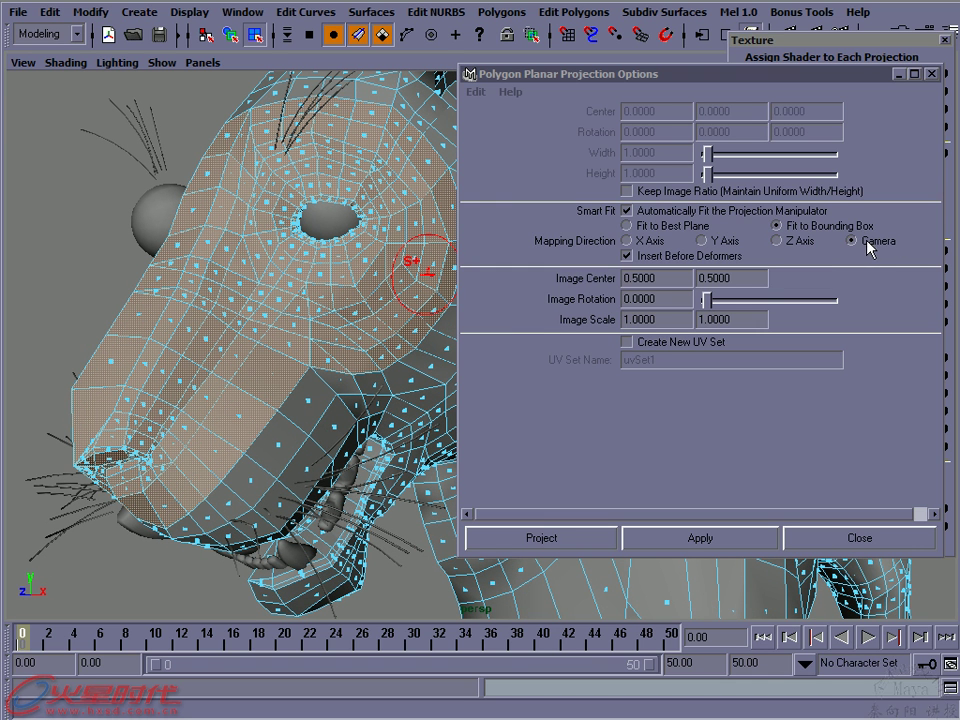
left_click(700, 540)
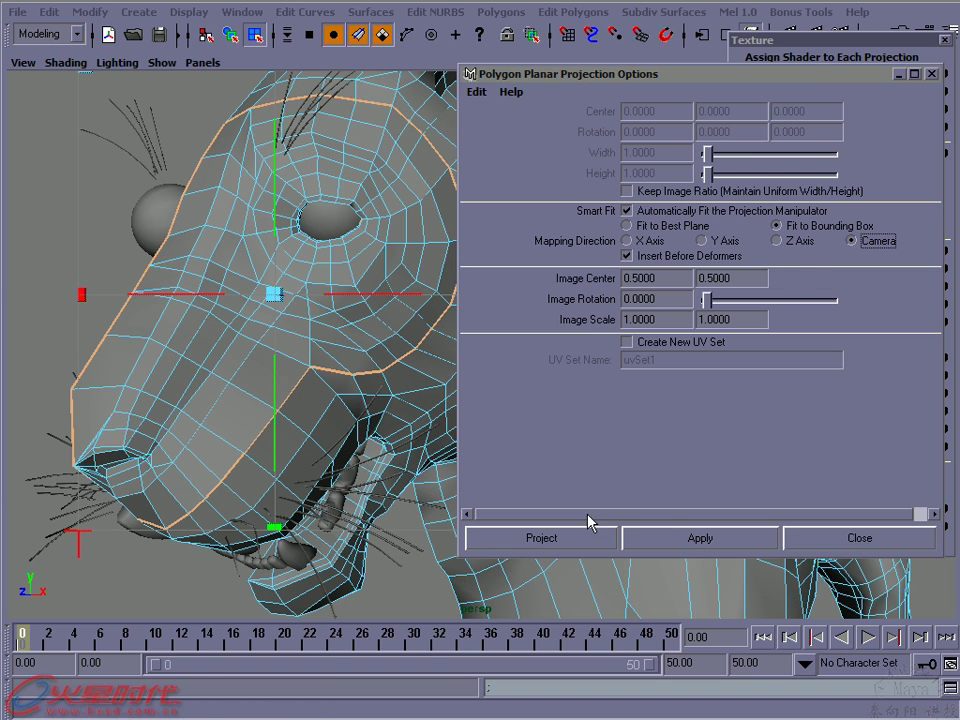
left_click(834, 548)
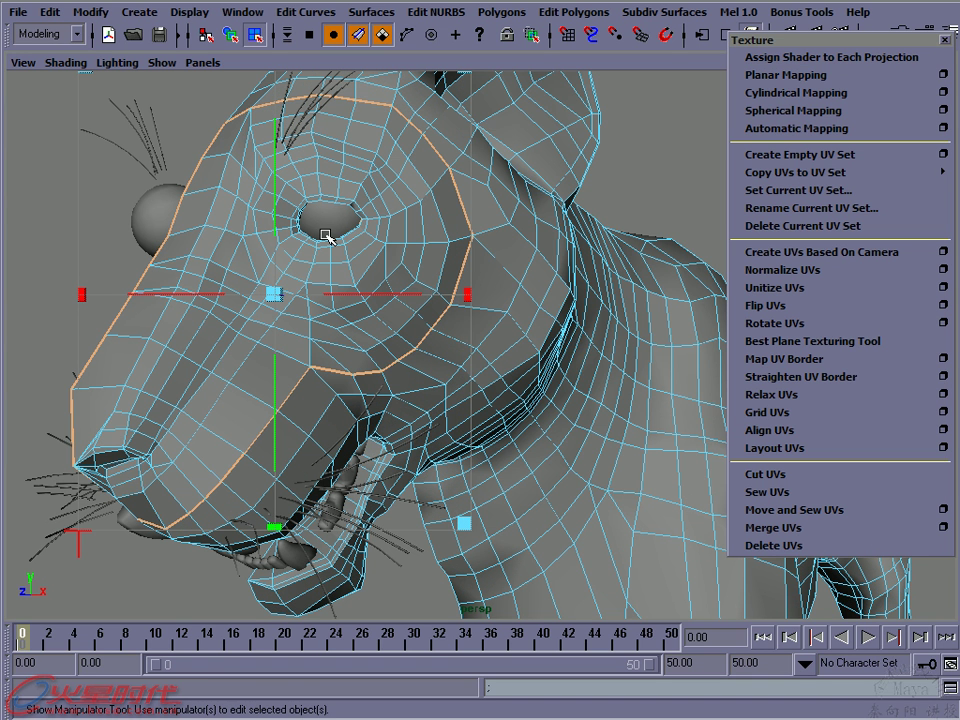
Show the material and UV editors beside the views, shrinking the UV view to the whole shell
key("space")
left_click_drag(327, 238, 315, 356)
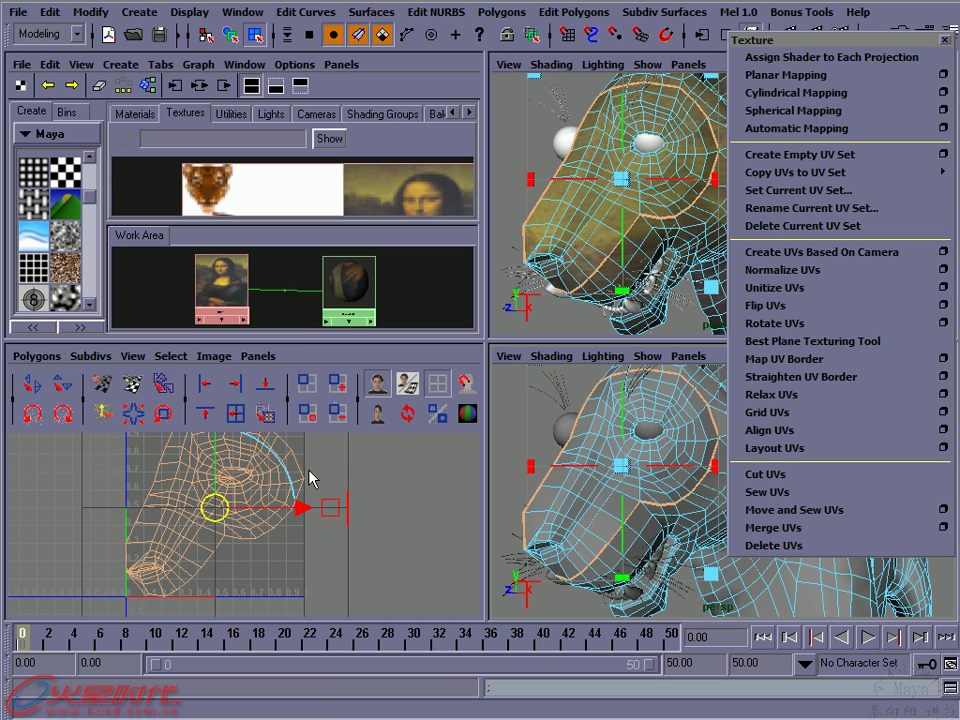
scroll(357, 487, "down", 2)
middle_click_drag(189, 473, 181, 493, "alt")
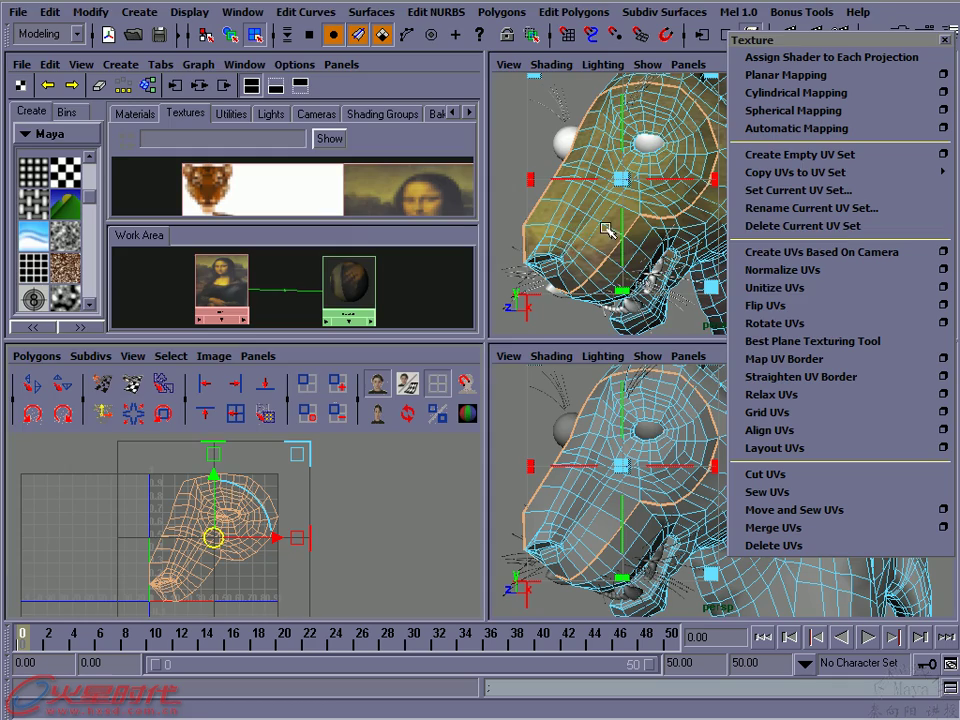
Maximize the perspective view of the head and close the floating texture-tools panel
key("space")
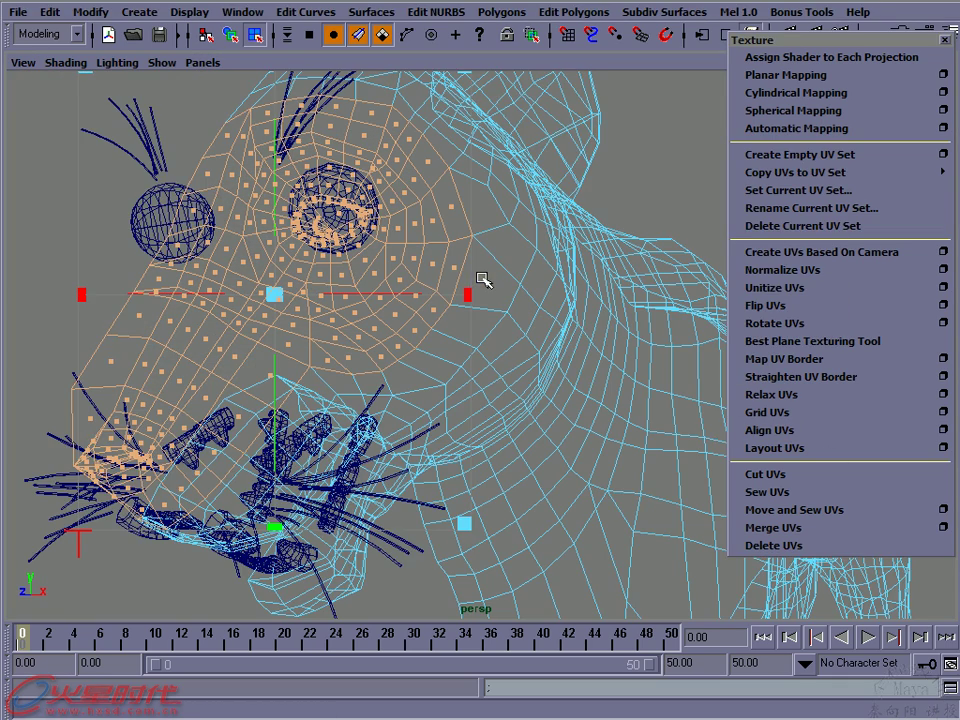
left_click_drag(481, 288, 499, 281, "alt")
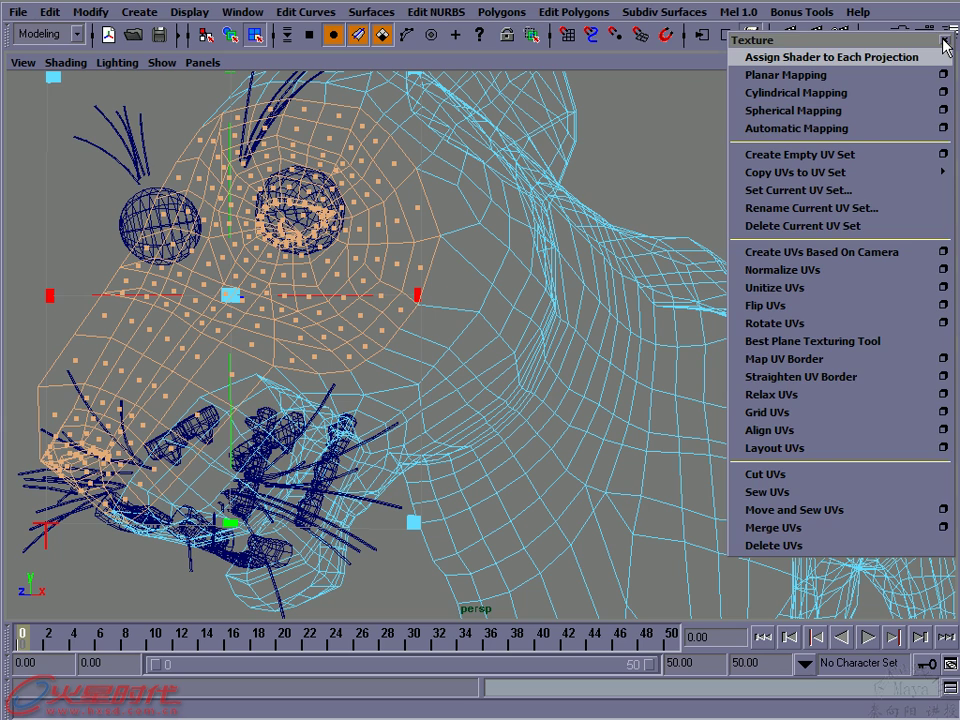
left_click(410, 318)
left_click_drag(405, 311, 423, 314, "alt")
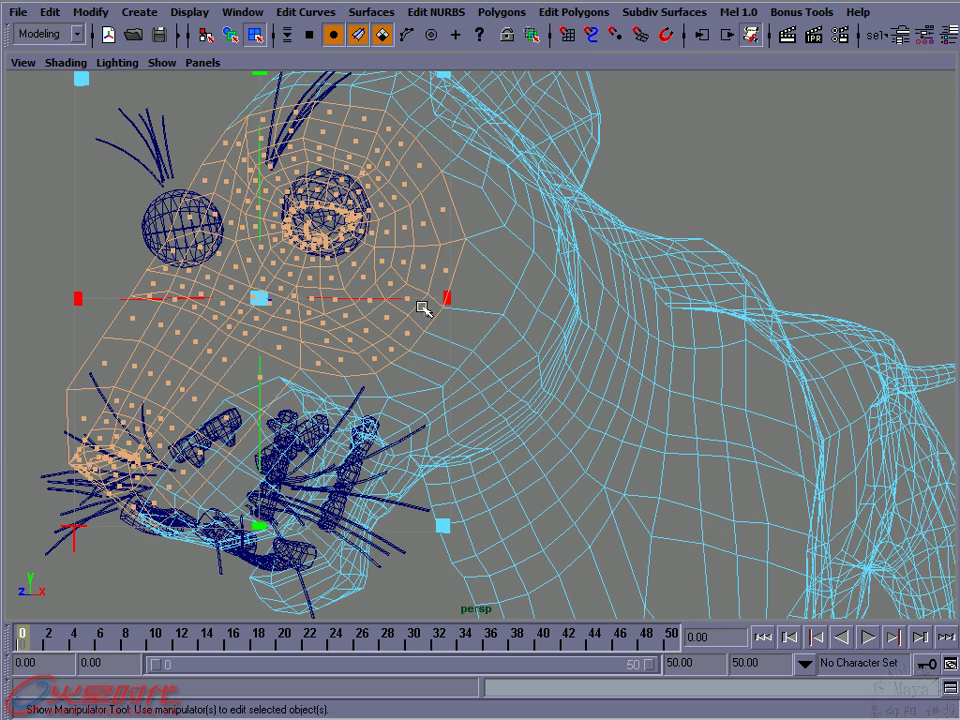
Undo a switch to object mode, restore four panes, and bring up Edit Polygons > Texture
left_click(230, 35)
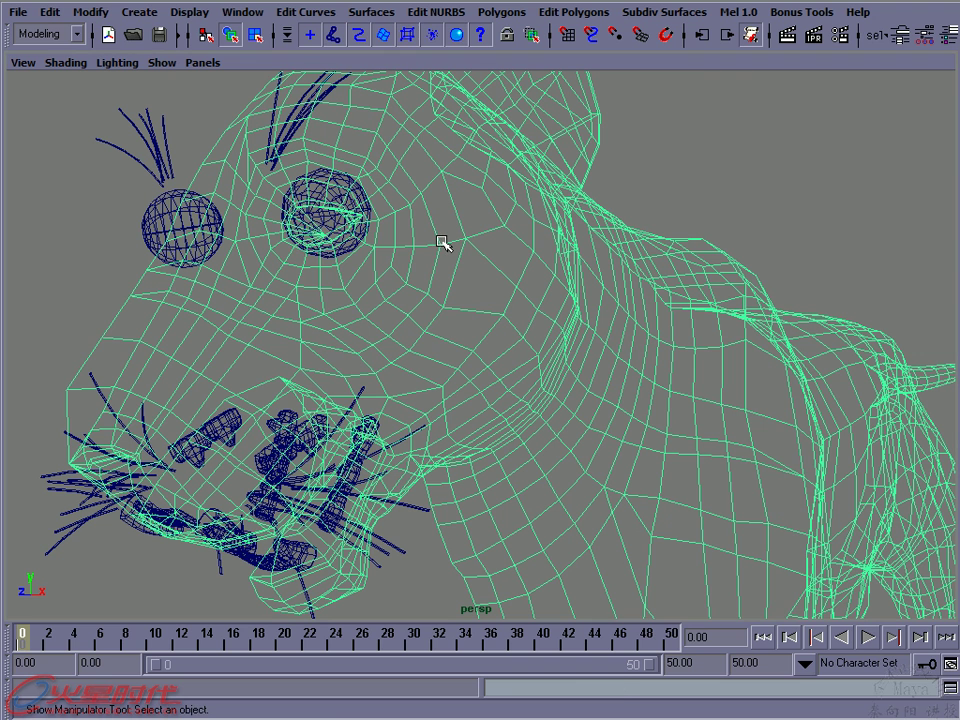
key("ctrl+z")
key("ctrl+z")
key("ctrl+z")
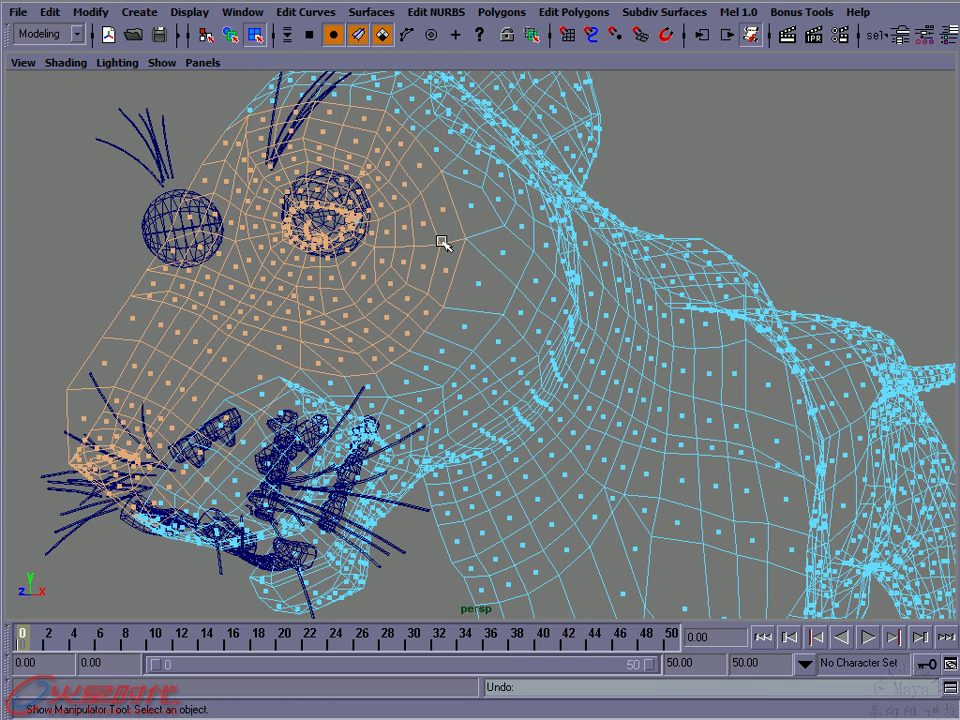
key("space")
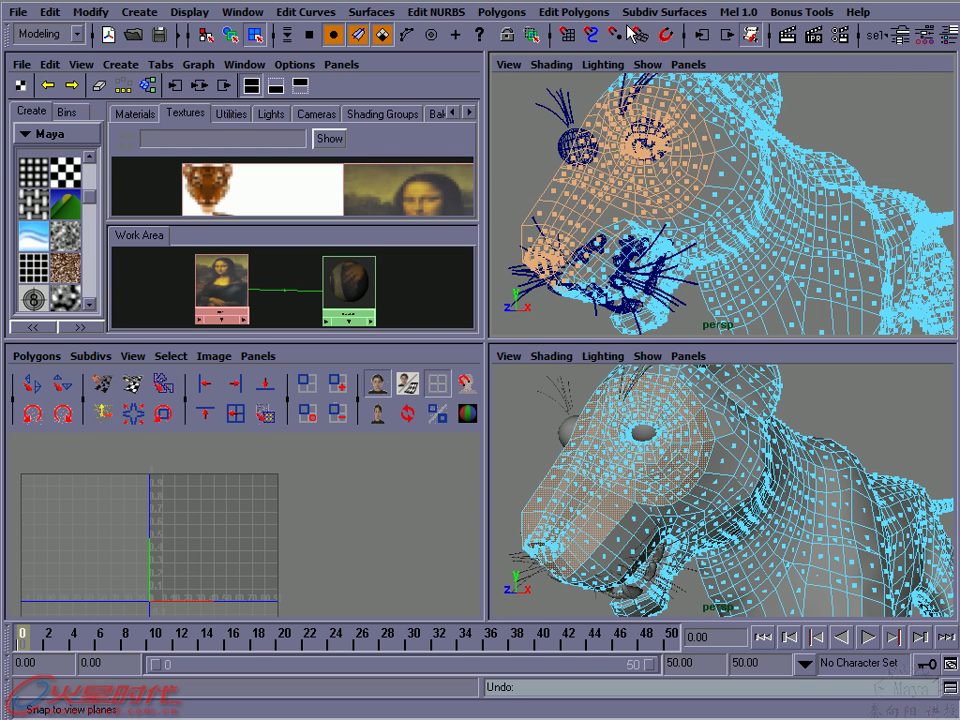
left_click(574, 13)
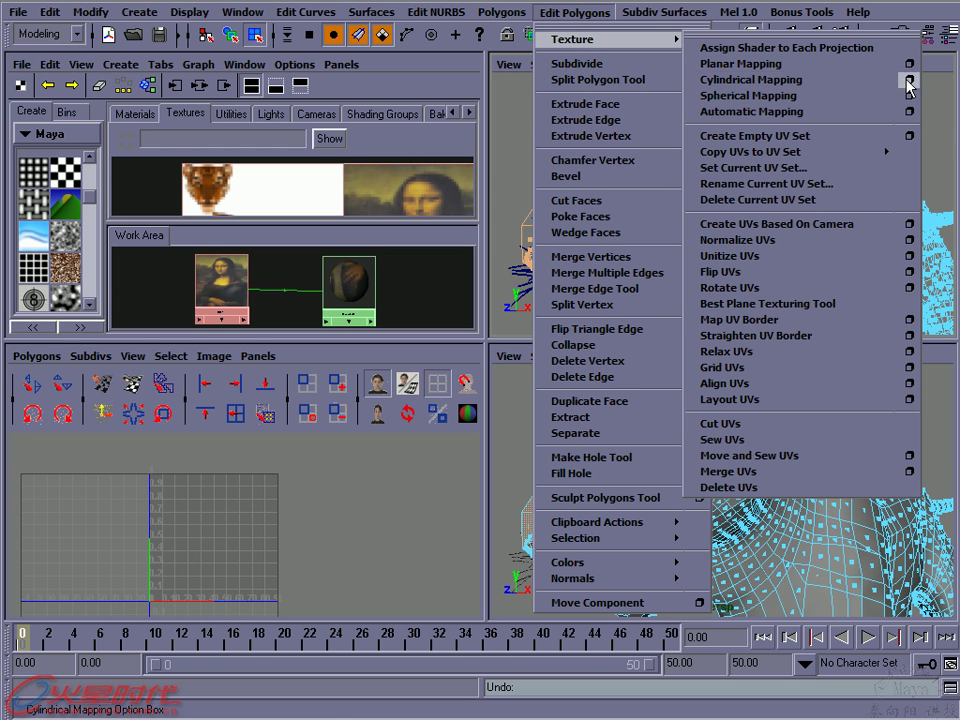
Apply a default cylindrical mapping to the snout faces from the Cylindrical Mapping options window
left_click(908, 79)
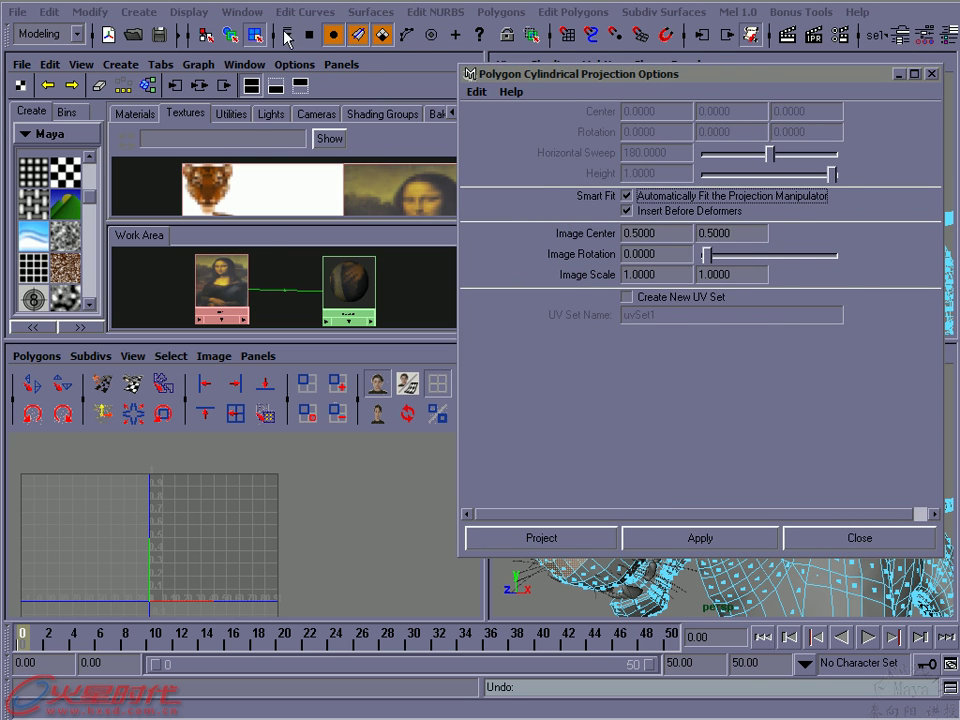
left_click_drag(520, 73, 144, 17)
left_click(100, 35)
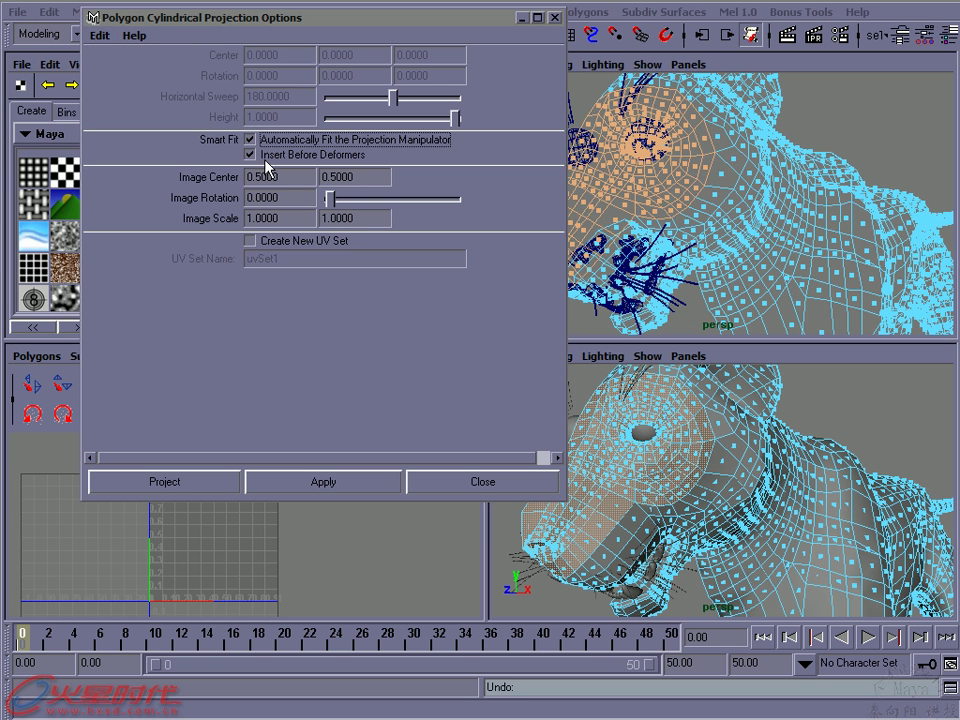
left_click(335, 487)
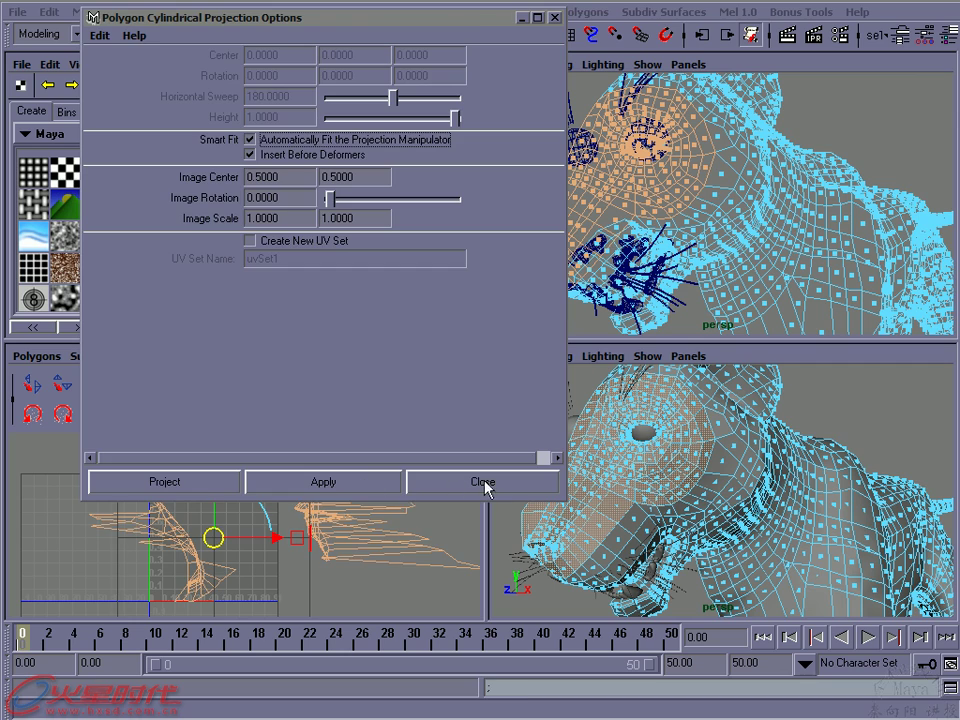
left_click(484, 482)
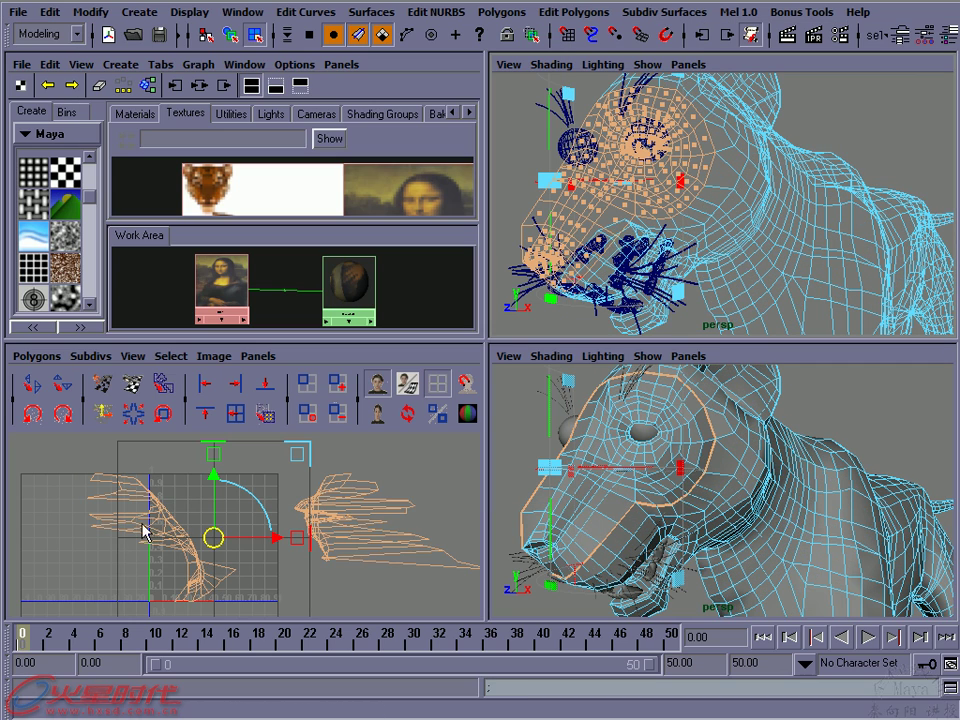
Orbit the perspective views around the tiger's head to inspect the new projection
left_click_drag(726, 210, 660, 215, "alt")
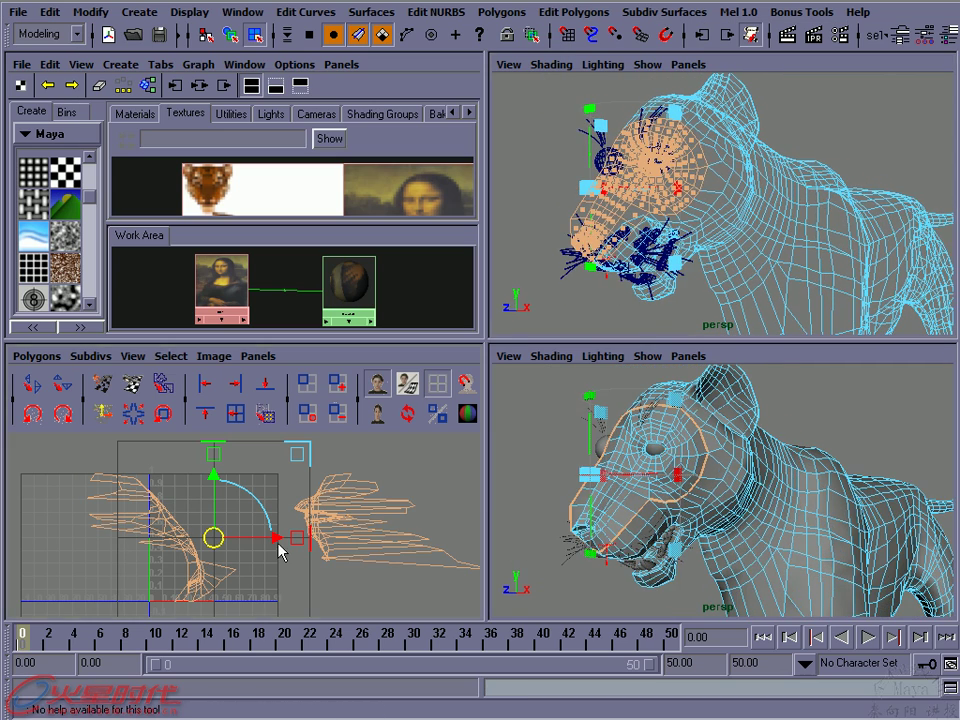
middle_click_drag(229, 467, 223, 461, "alt")
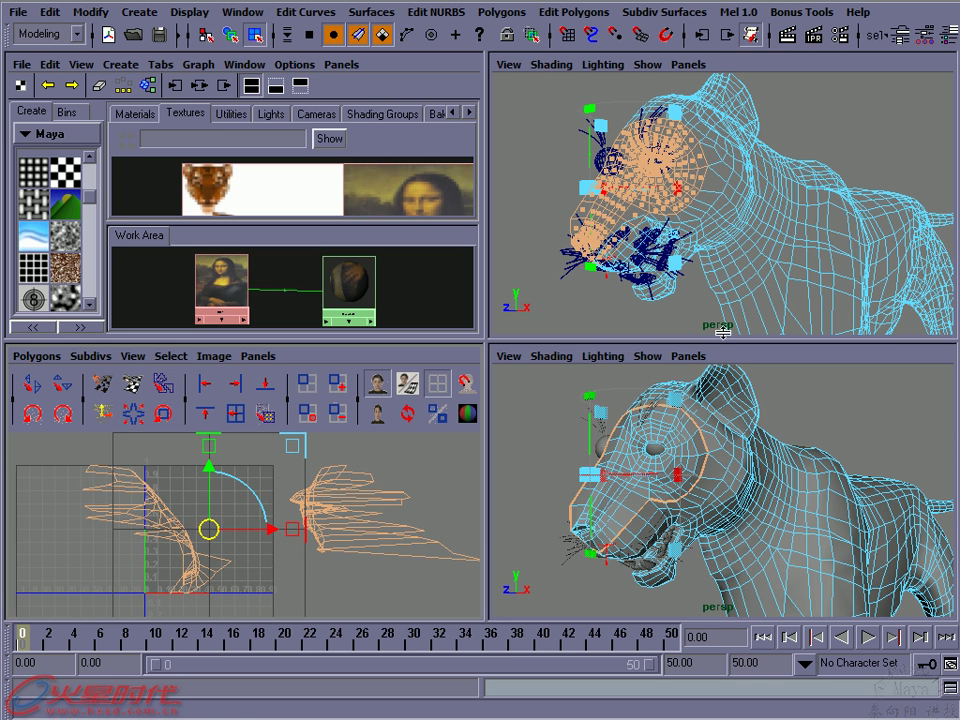
left_click_drag(690, 470, 646, 543, "alt")
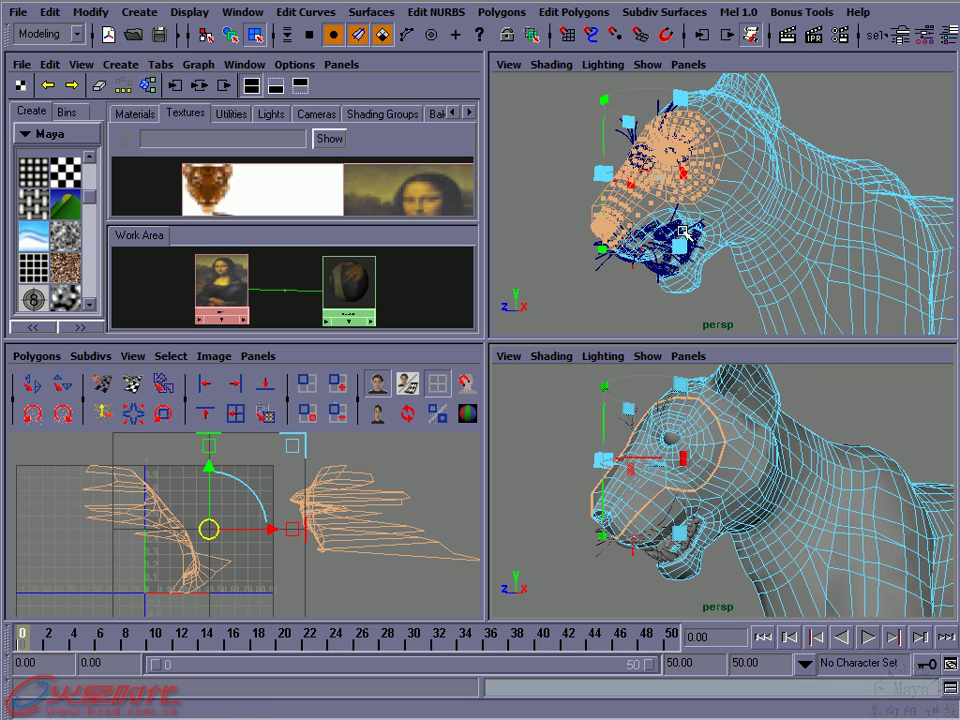
left_click_drag(684, 232, 700, 250, "alt")
mouse_move(680, 440)
left_mouse_down("alt")
mouse_move(696, 418)
mouse_move(635, 453)
left_mouse_up("alt")
Maximize the lower perspective view, orbit to the head, and bring up the projection's rotate handles
key("space")
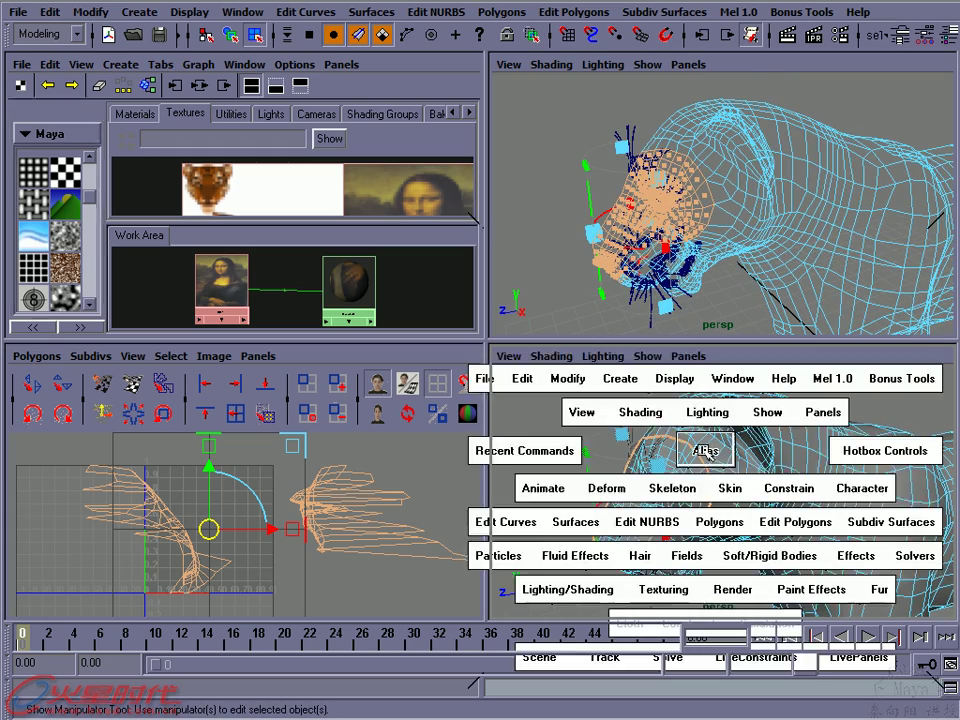
left_click_drag(540, 321, 534, 381, "alt")
left_click_drag(421, 370, 501, 266, "alt")
mouse_move(377, 339)
left_mouse_down("alt")
mouse_move(514, 326)
mouse_move(531, 357)
mouse_move(506, 317)
mouse_move(452, 316)
mouse_move(431, 328)
left_mouse_up("alt")
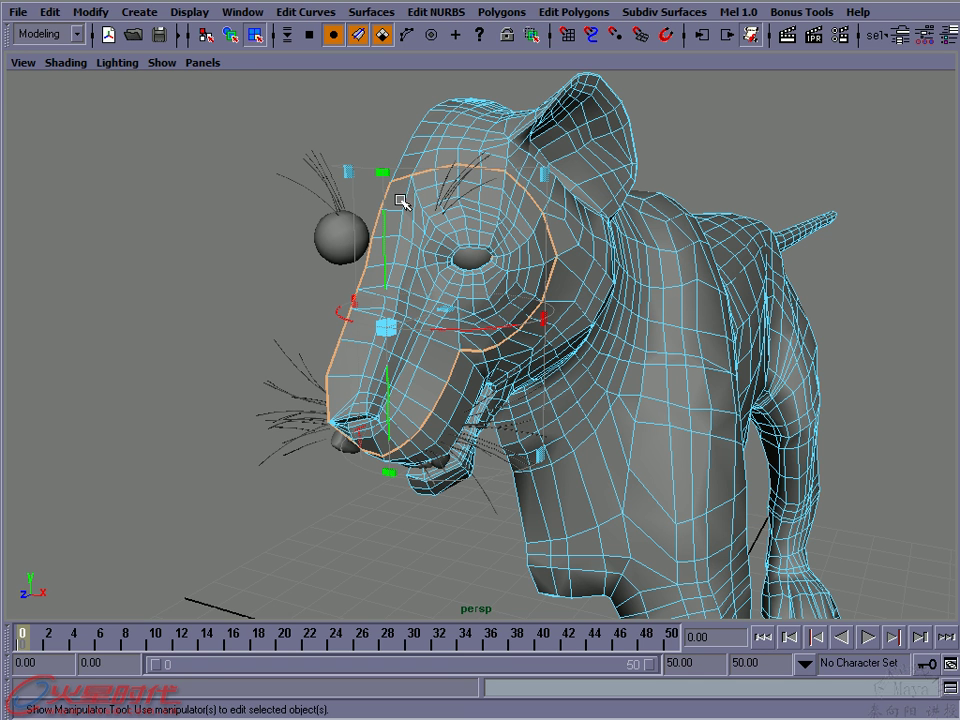
left_click_drag(652, 424, 377, 316, "alt")
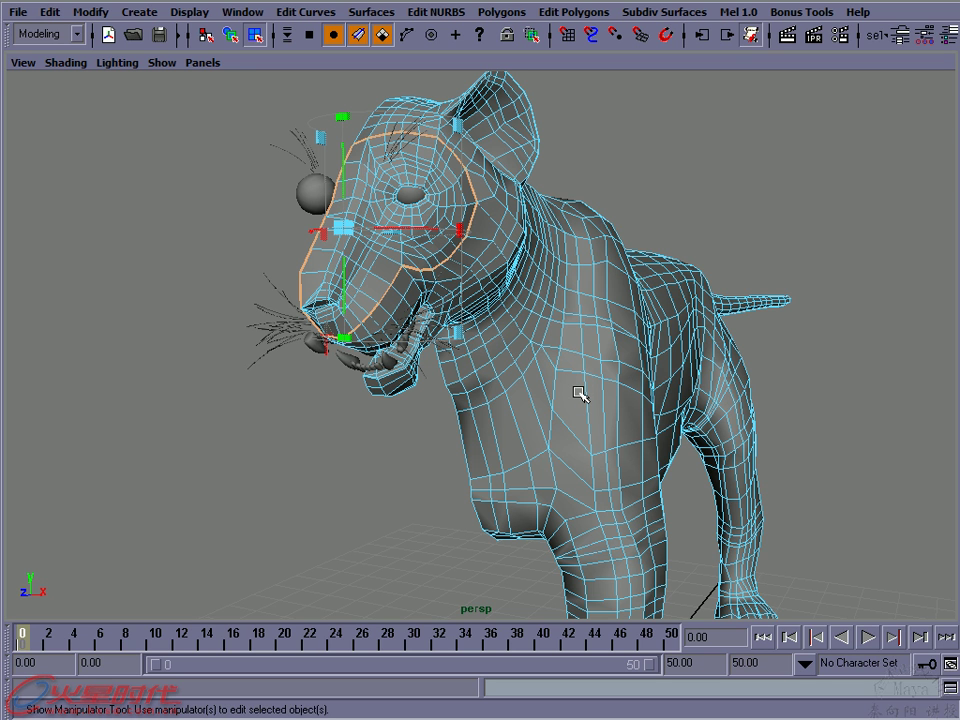
left_click_drag(377, 340, 406, 307, "alt")
key("e")
left_click_drag(343, 326, 489, 338, "alt")
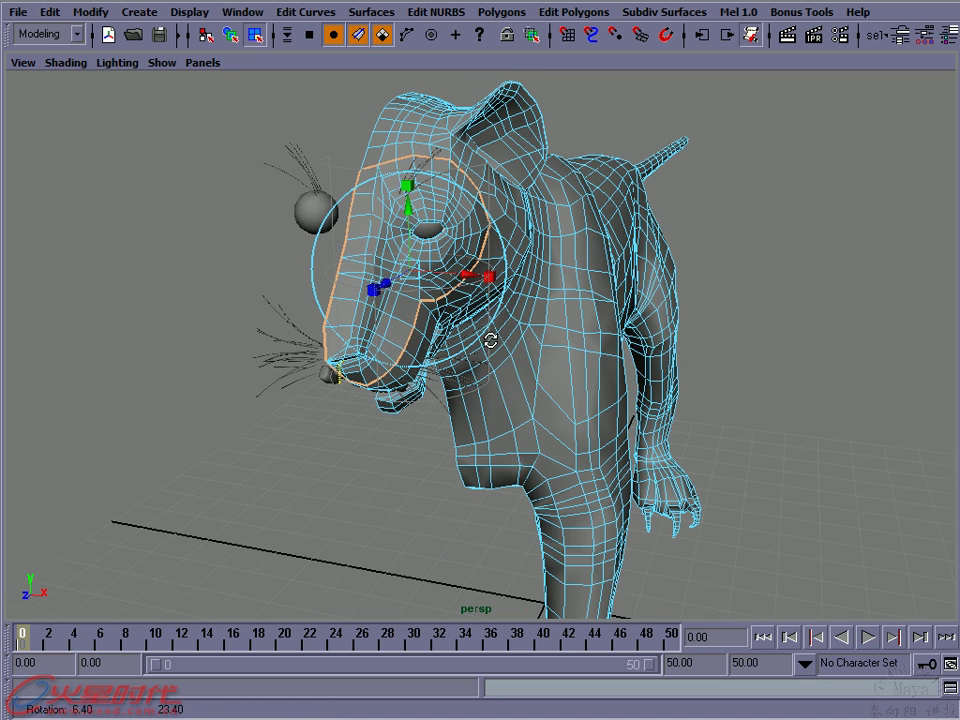
key("t")
mouse_move(343, 196)
left_mouse_down("alt")
mouse_move(410, 336)
mouse_move(382, 345)
mouse_move(420, 330)
mouse_move(401, 337)
left_mouse_up("alt")
Cycle the viewport background to black, stopping accidental playback and resetting the timeline to frame one
key("alt+b")
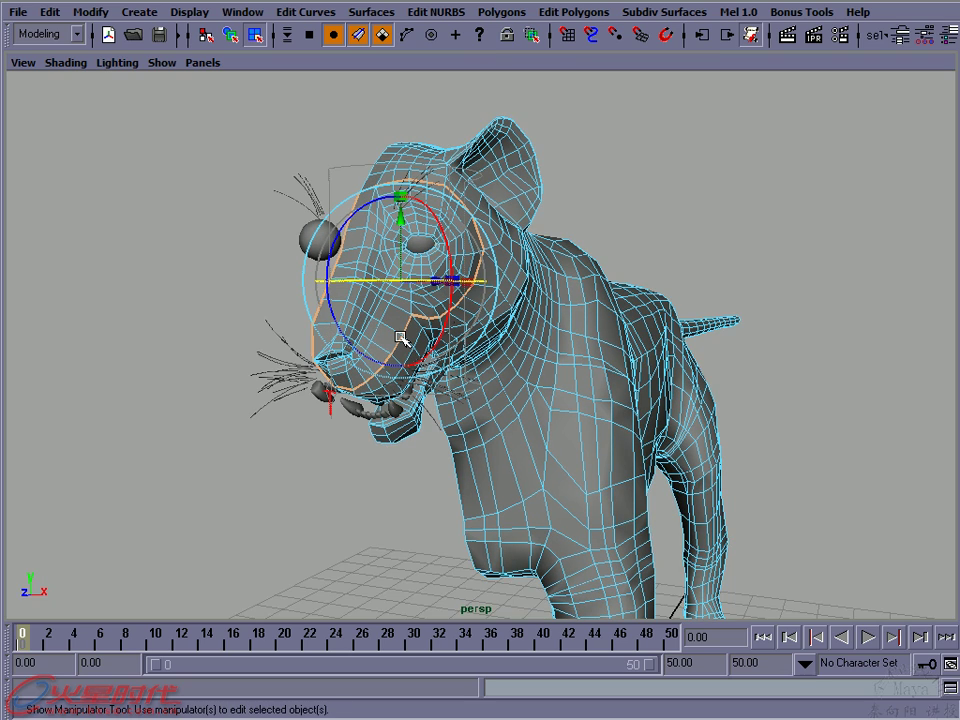
left_click_drag(522, 283, 418, 318, "alt")
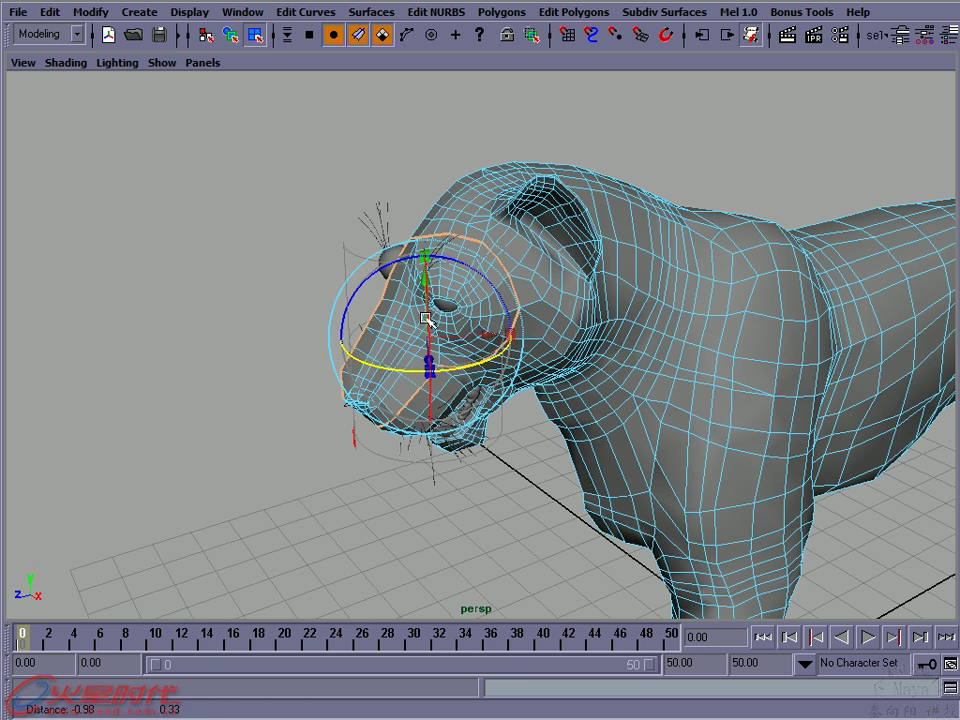
key("alt+v")
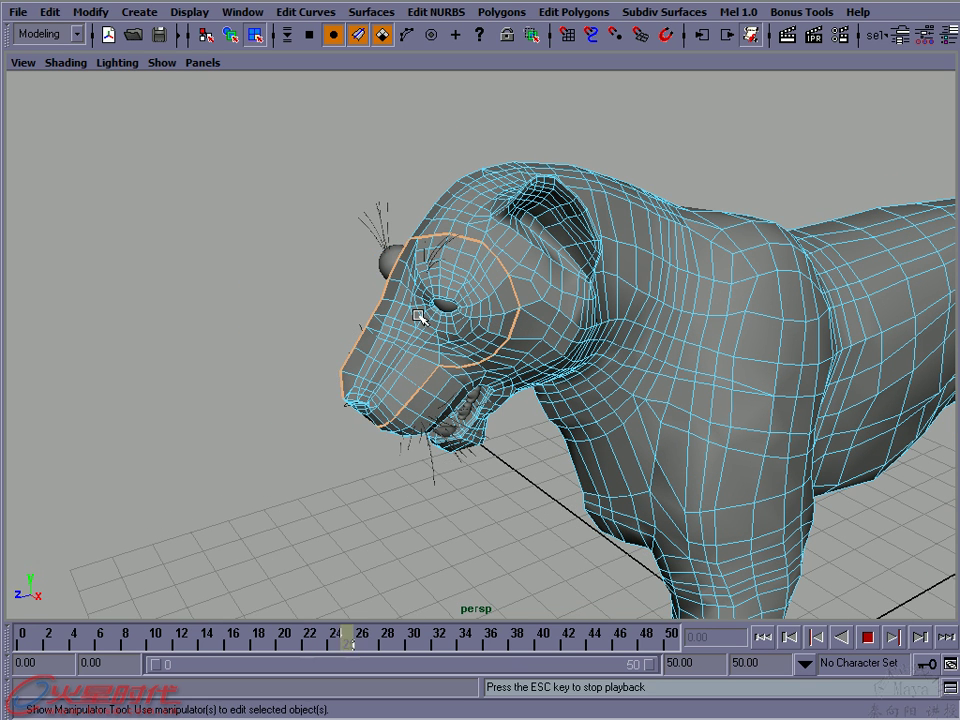
key("alt+b")
key("Escape")
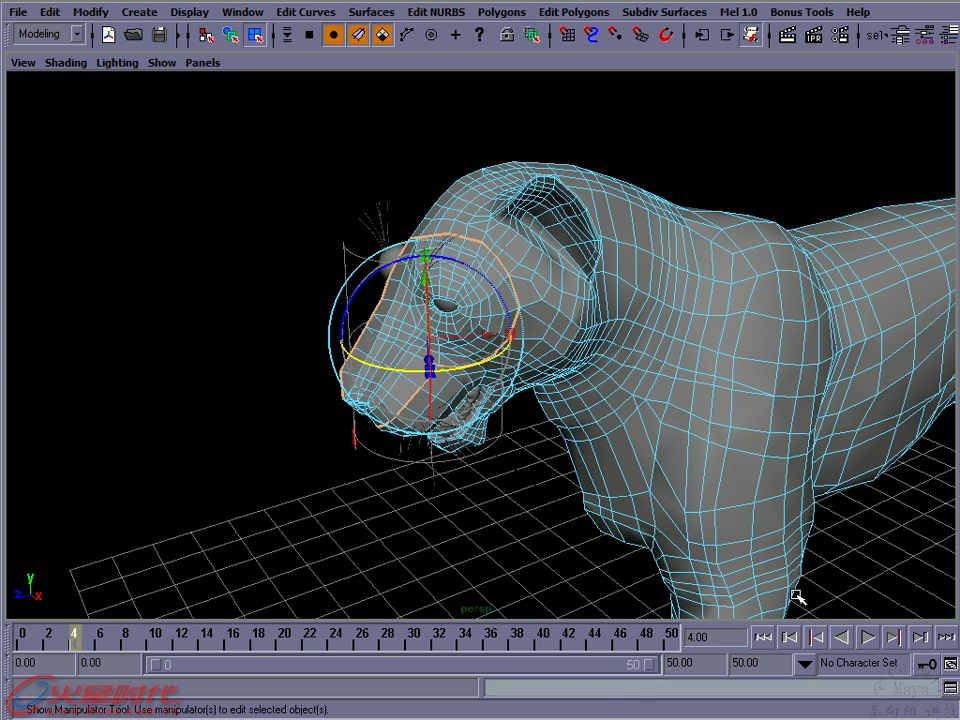
left_click(763, 637)
Rotate the cylindrical projection to follow the snout, deselect it, and restore the four-pane layout
middle_click_drag(589, 407, 467, 318, "alt")
mouse_move(467, 318)
left_mouse_down("alt")
mouse_move(459, 372)
mouse_move(509, 397)
mouse_move(514, 369)
mouse_move(431, 343)
mouse_move(328, 392)
mouse_move(365, 386)
left_mouse_up("alt")
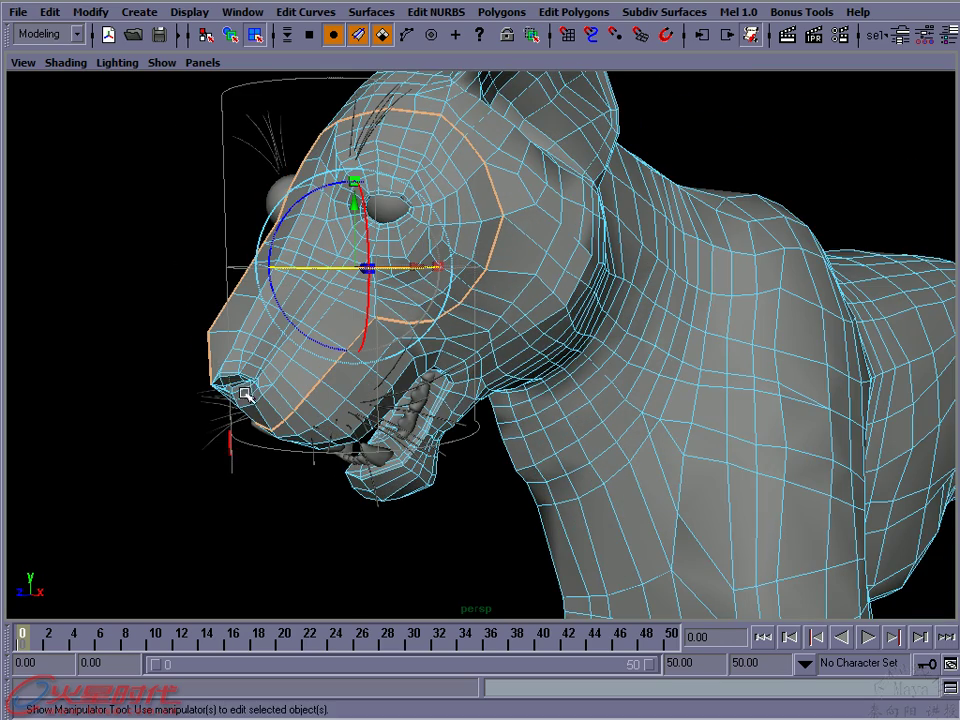
mouse_move(328, 277)
left_mouse_down("alt")
mouse_move(306, 375)
mouse_move(343, 381)
mouse_move(283, 296)
mouse_move(310, 275)
mouse_move(300, 280)
left_mouse_up("alt")
mouse_move(250, 210)
left_mouse_down("alt")
mouse_move(346, 234)
mouse_move(302, 240)
mouse_move(405, 272)
mouse_move(424, 326)
mouse_move(483, 303)
mouse_move(484, 279)
mouse_move(454, 306)
mouse_move(456, 317)
left_mouse_up("alt")
left_click_drag(368, 253, 383, 259, "alt")
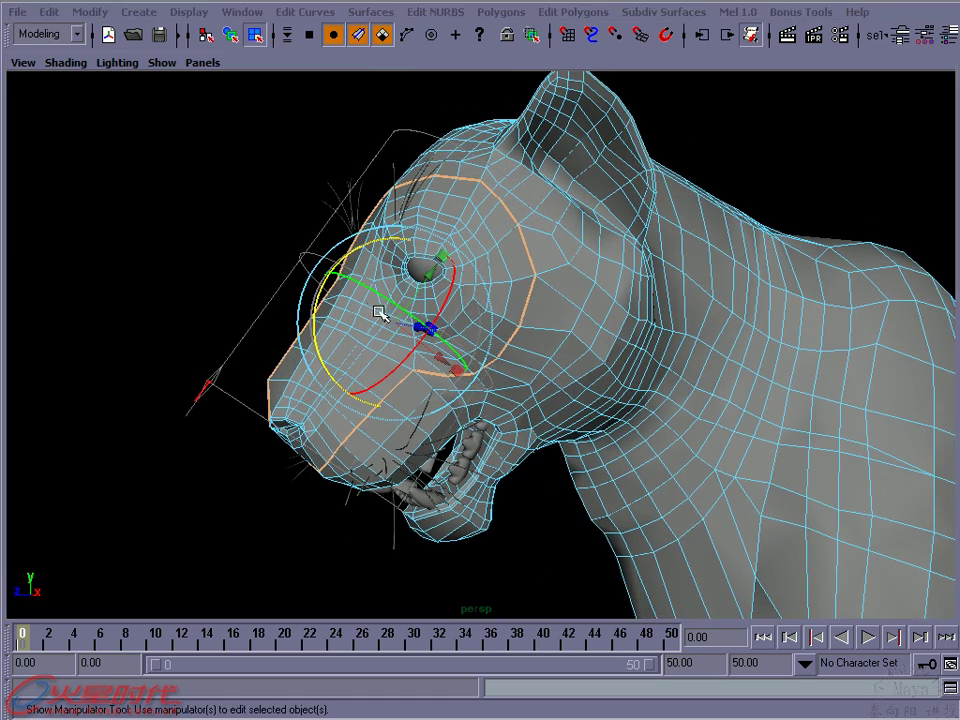
key("Delete")
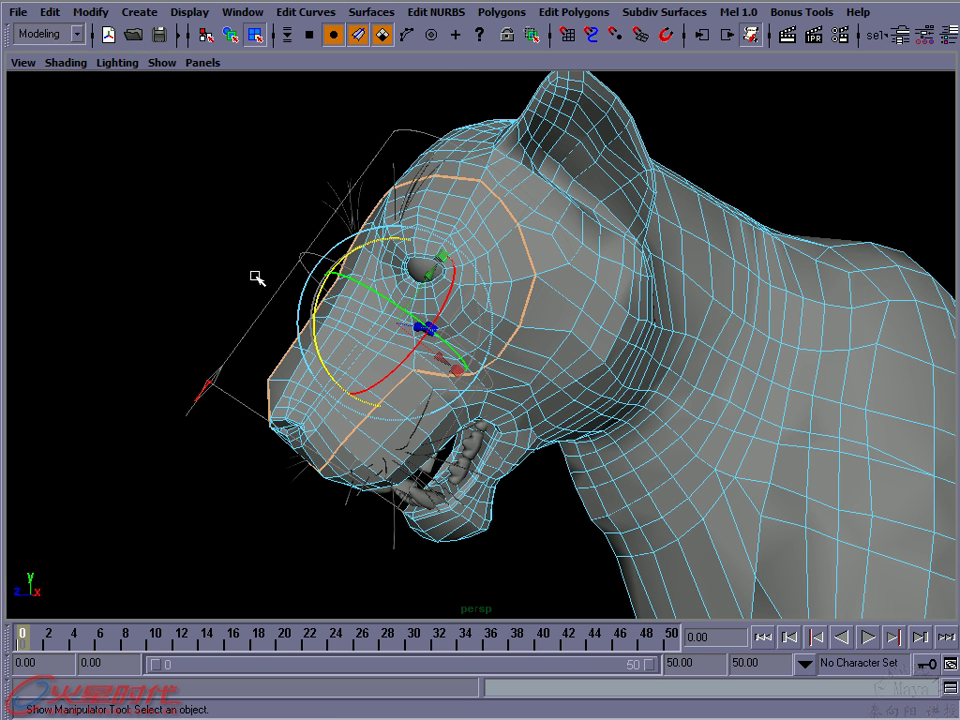
key("space")
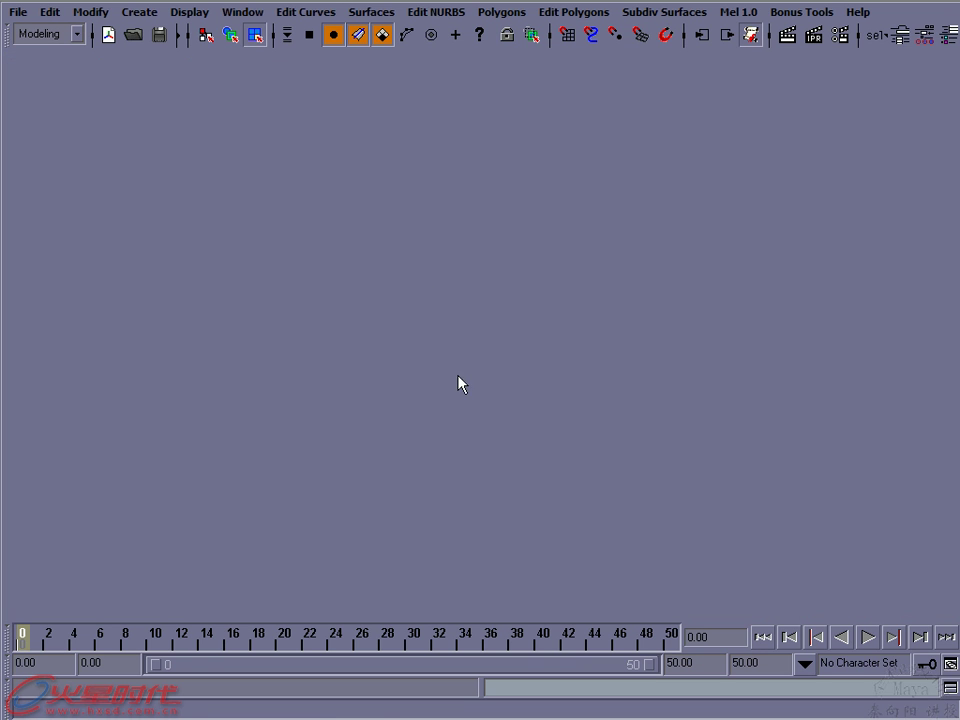
Show the channel box, select the tiger mesh, and pick polyCylProj1 to display its manipulator
middle_click_drag(278, 527, 289, 521, "alt")
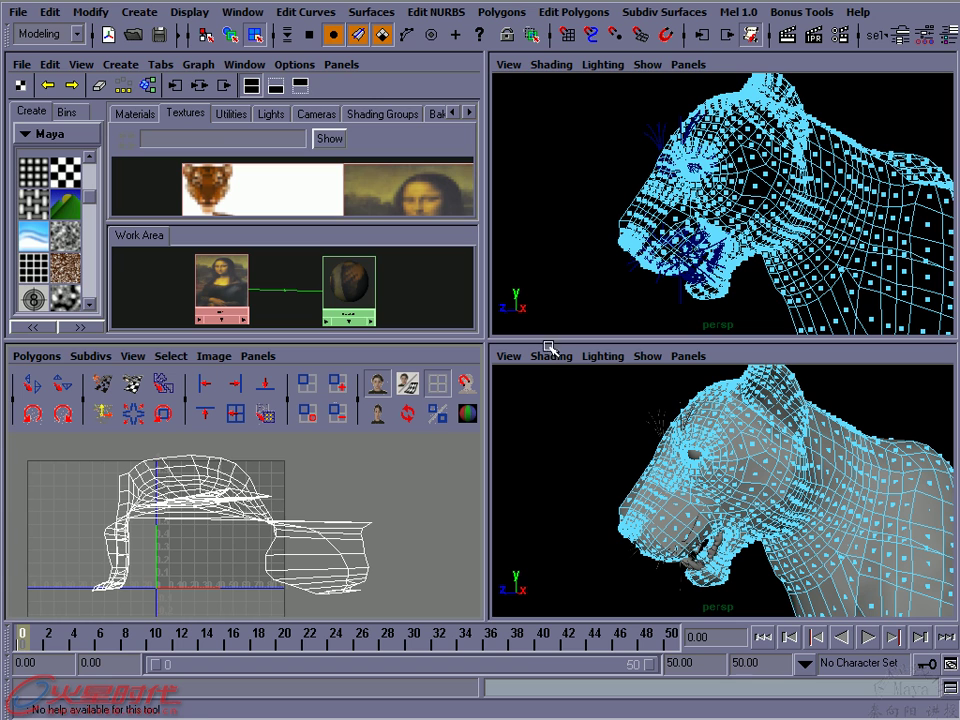
left_click_drag(700, 231, 731, 231, "alt")
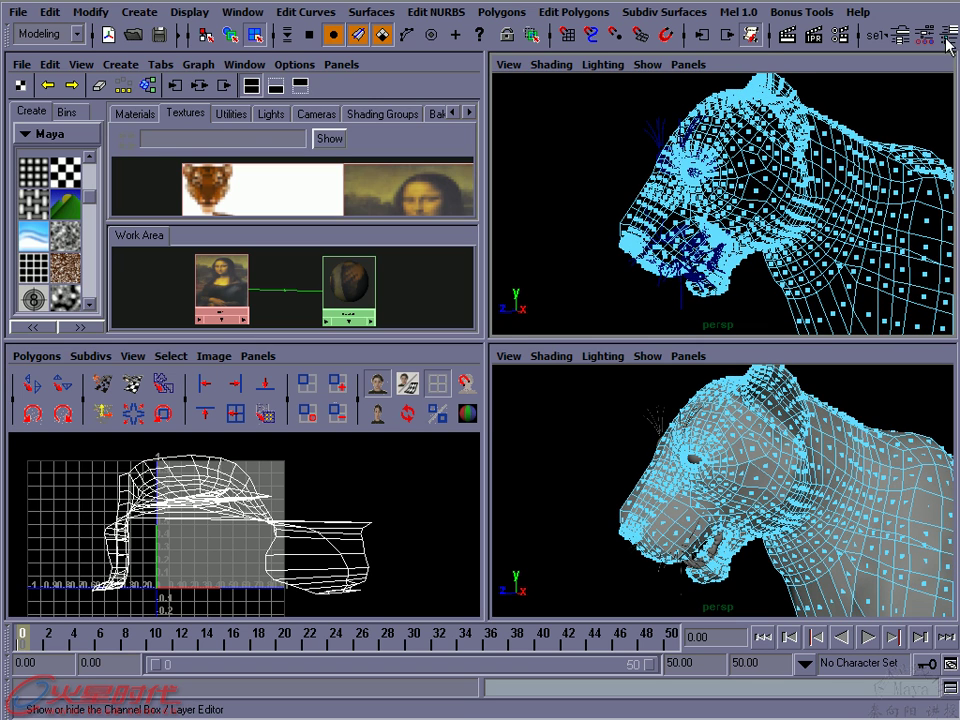
left_click(708, 35)
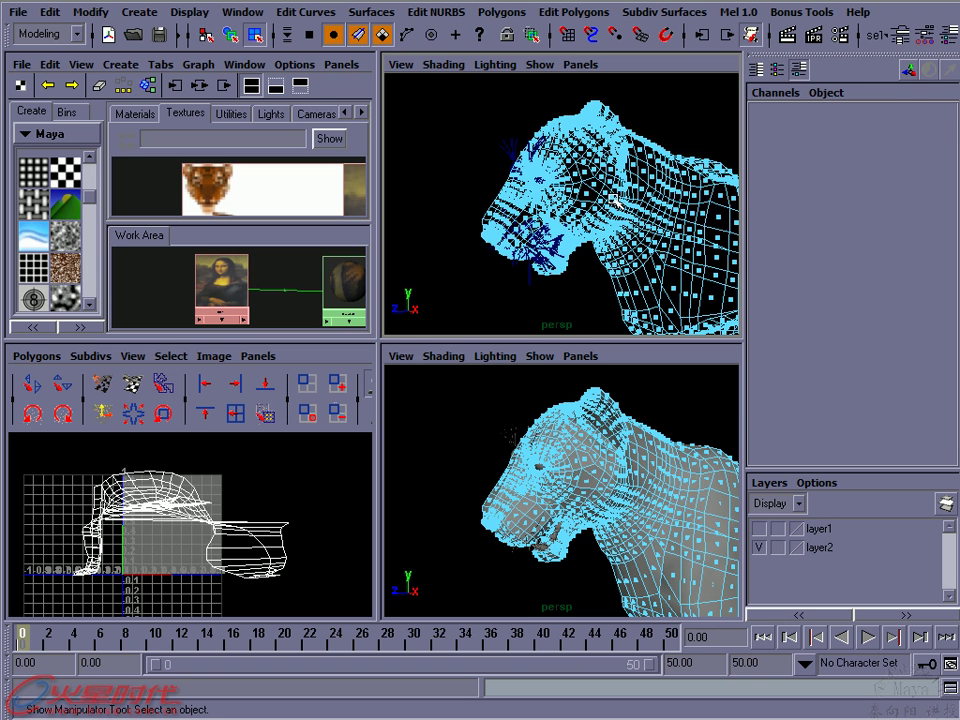
key("F8")
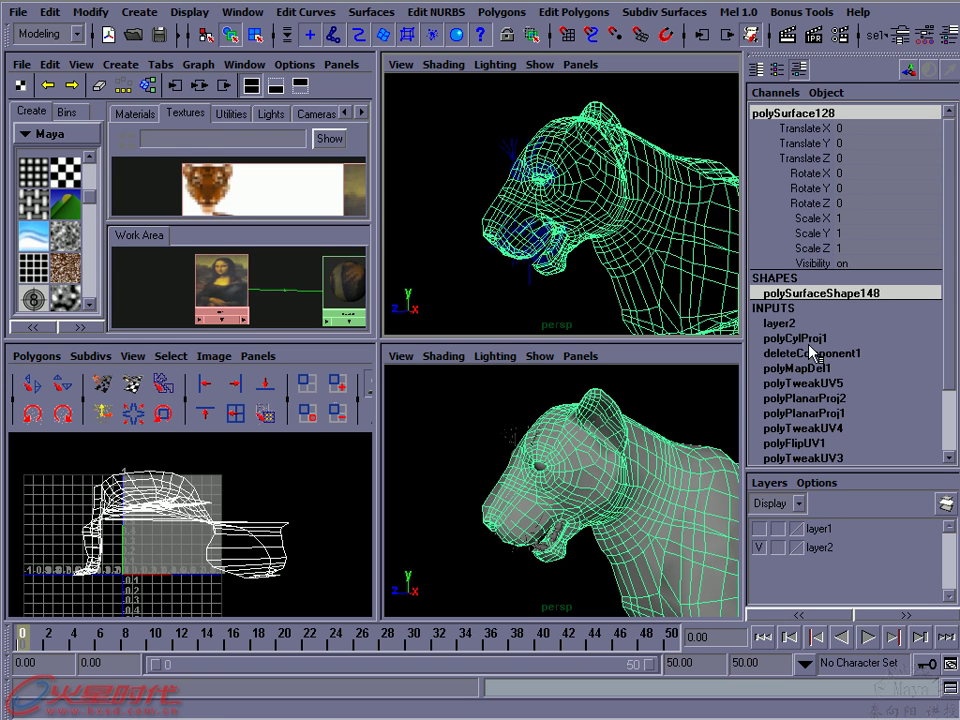
left_click(812, 340)
key("t")
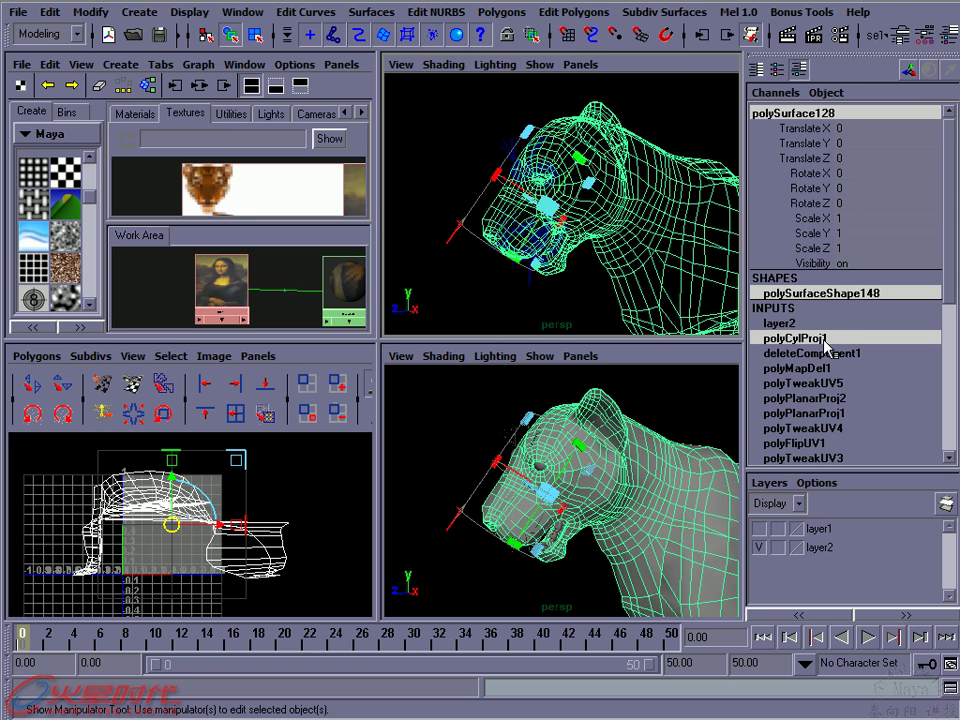
Switch the second view to the side camera and frame the head with the projection manipulator
left_click_drag(555, 205, 545, 212, "alt")
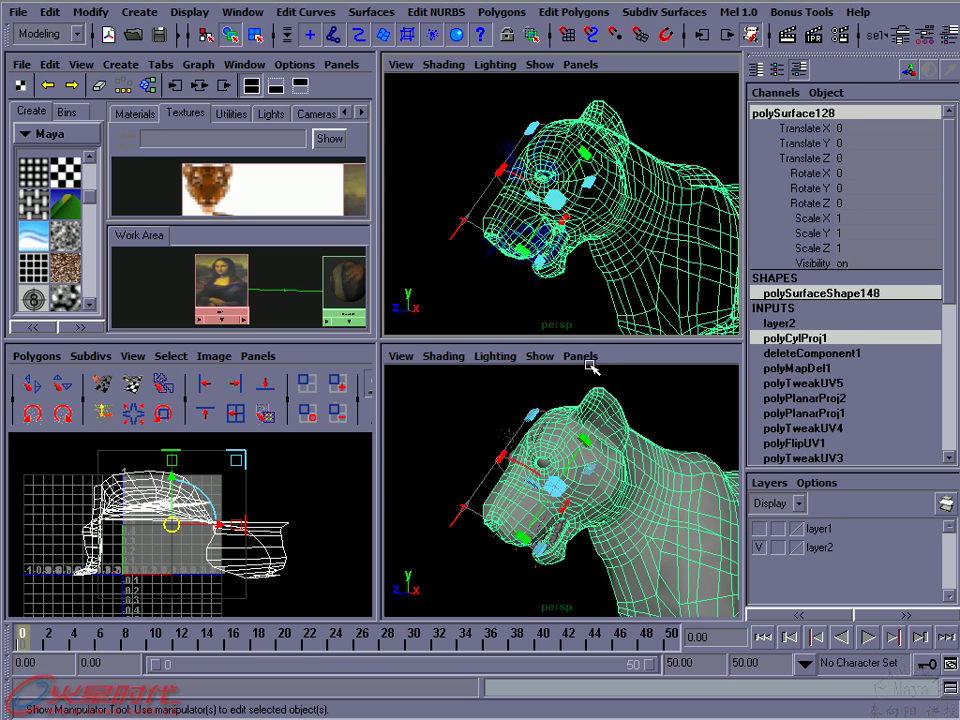
key("space")
left_click_drag(607, 457, 641, 463)
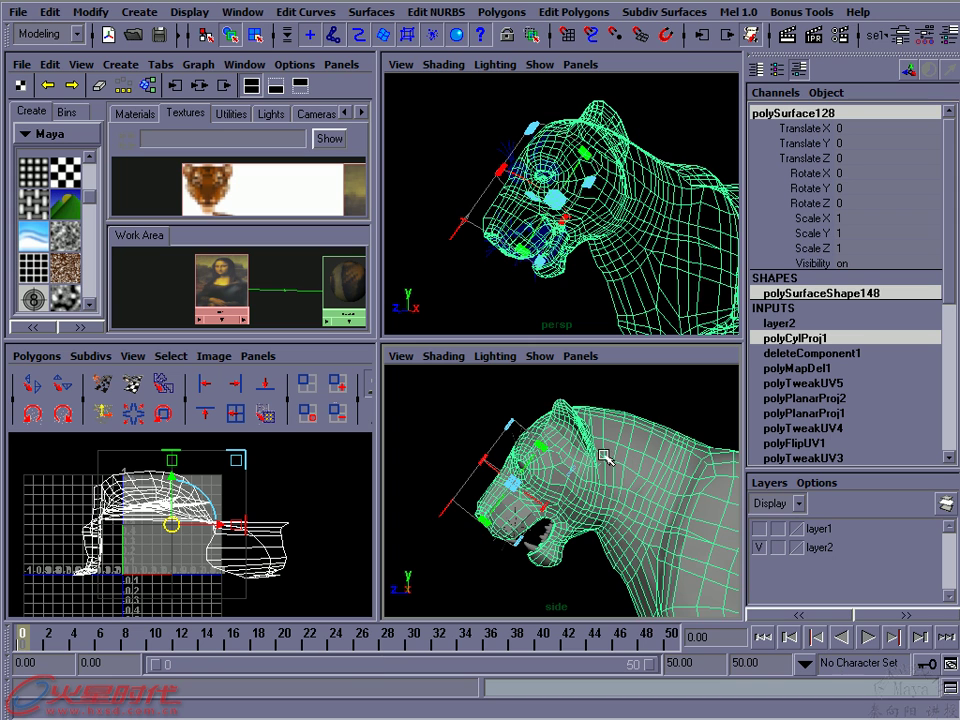
middle_click_drag(605, 457, 580, 463, "alt")
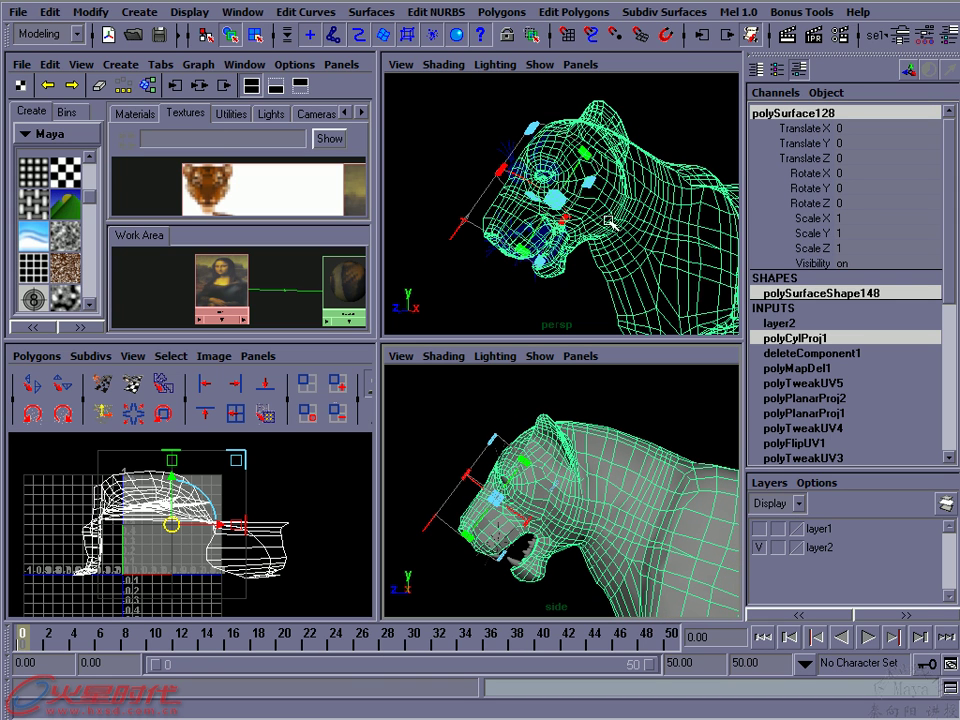
left_click_drag(462, 166, 425, 172, "alt")
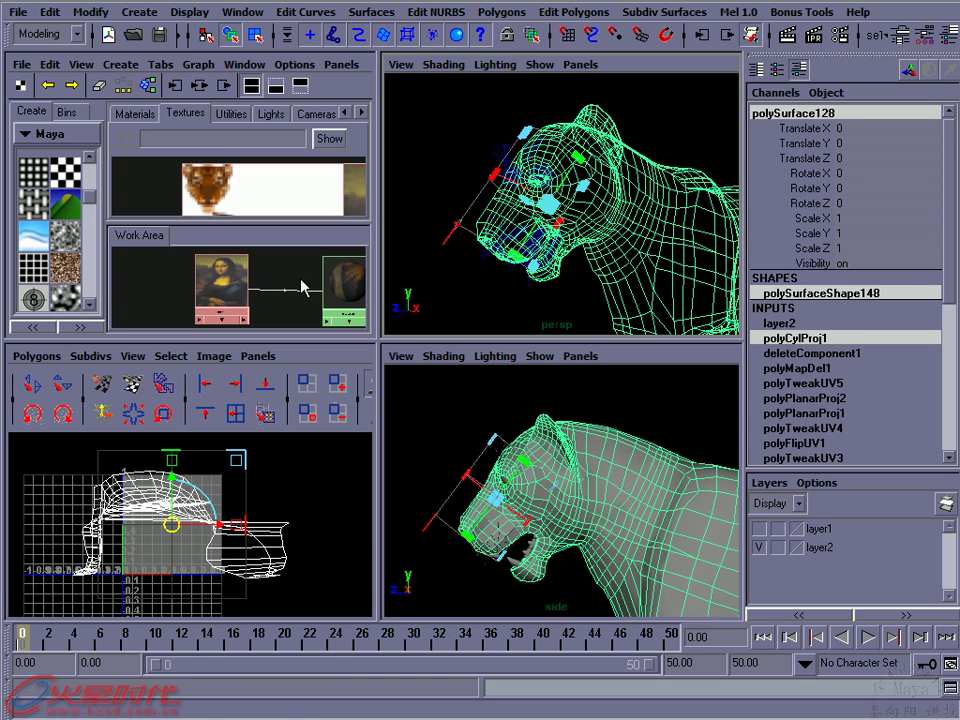
key("t")
Show the Toolbox and switch to the Outliner/Persp layout with a widened left pane
key("space")
left_click(495, 282)
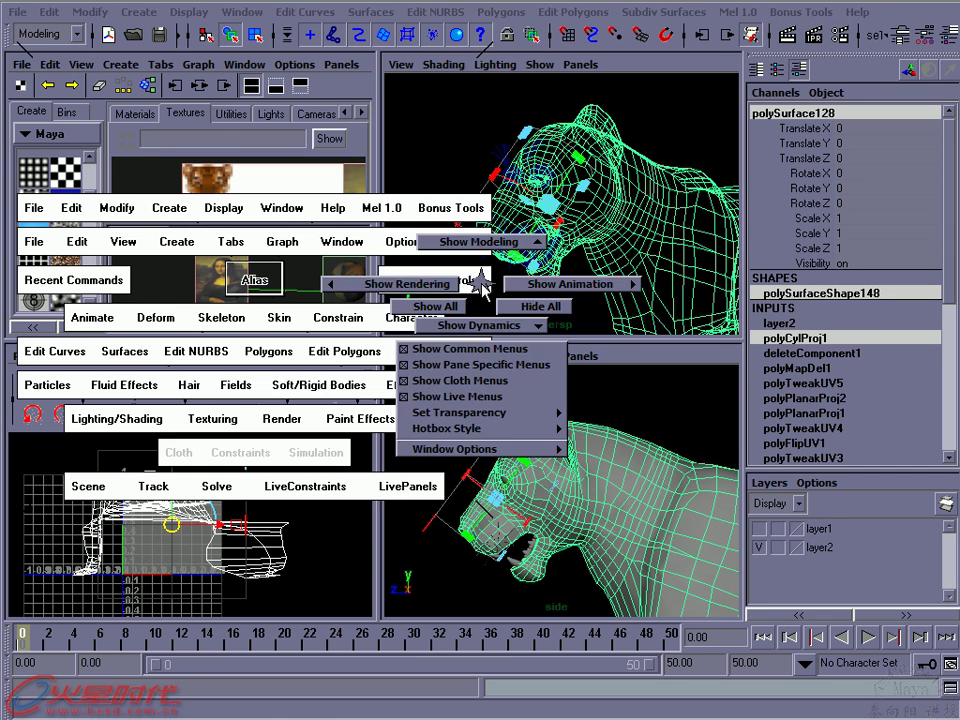
left_click(568, 283)
left_click(641, 305)
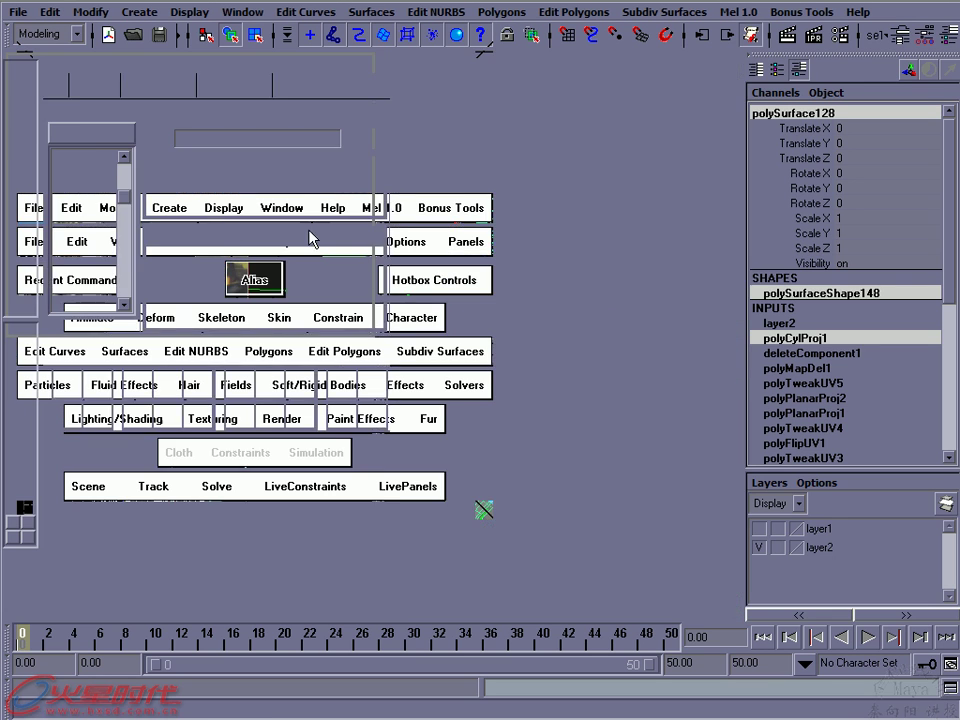
left_click(20, 402)
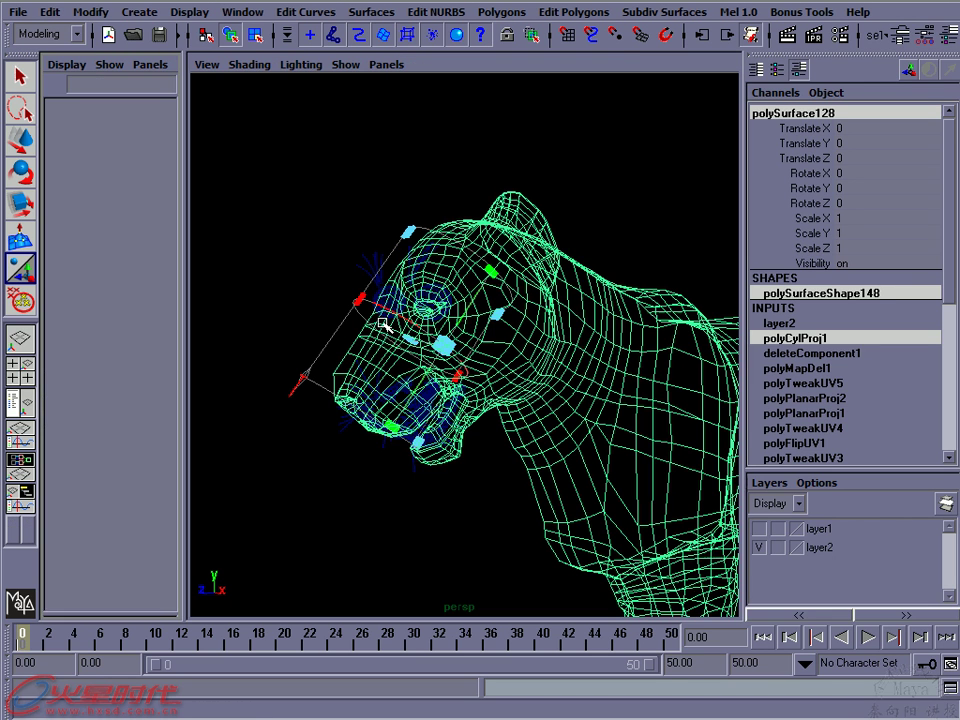
left_click_drag(190, 300, 330, 296)
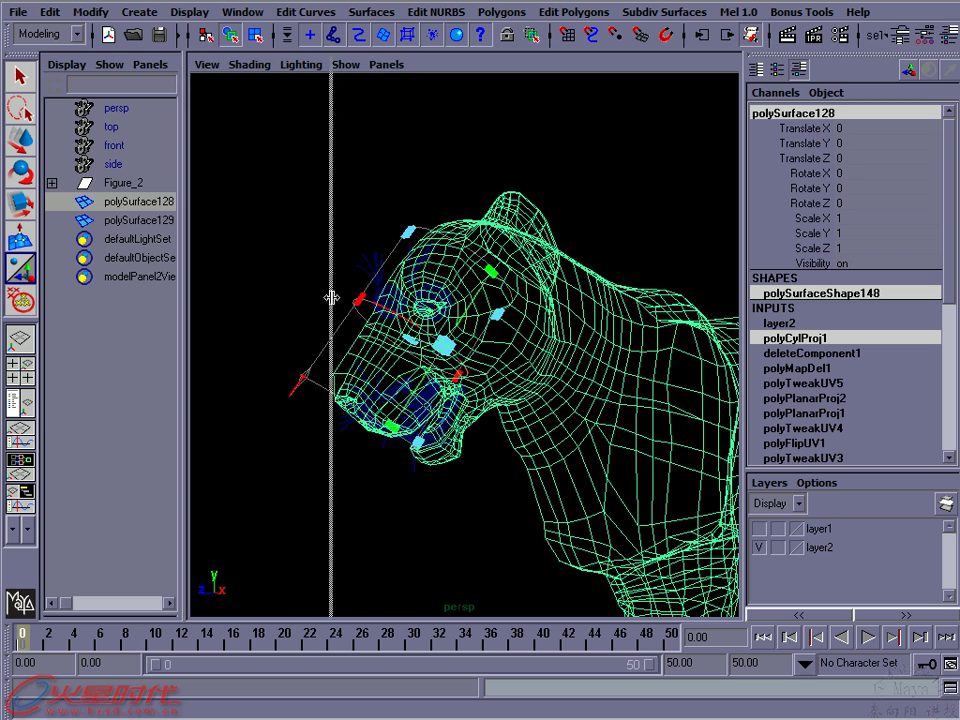
left_click_drag(520, 322, 546, 334, "alt")
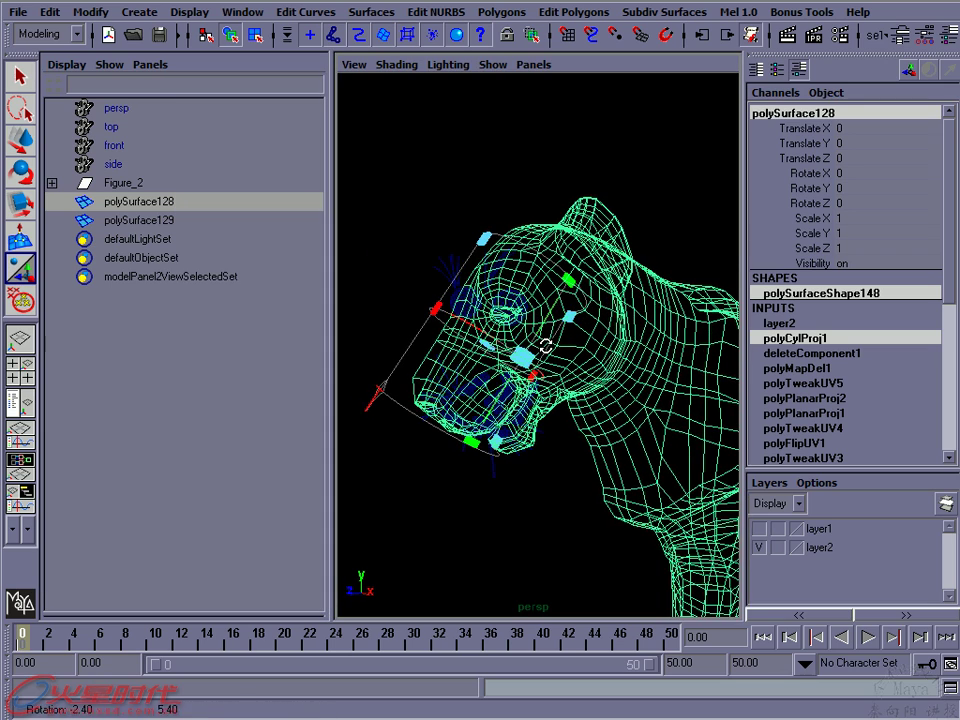
mouse_move(533, 478)
left_mouse_down("alt")
mouse_move(541, 328)
mouse_move(510, 325)
left_mouse_up("alt")
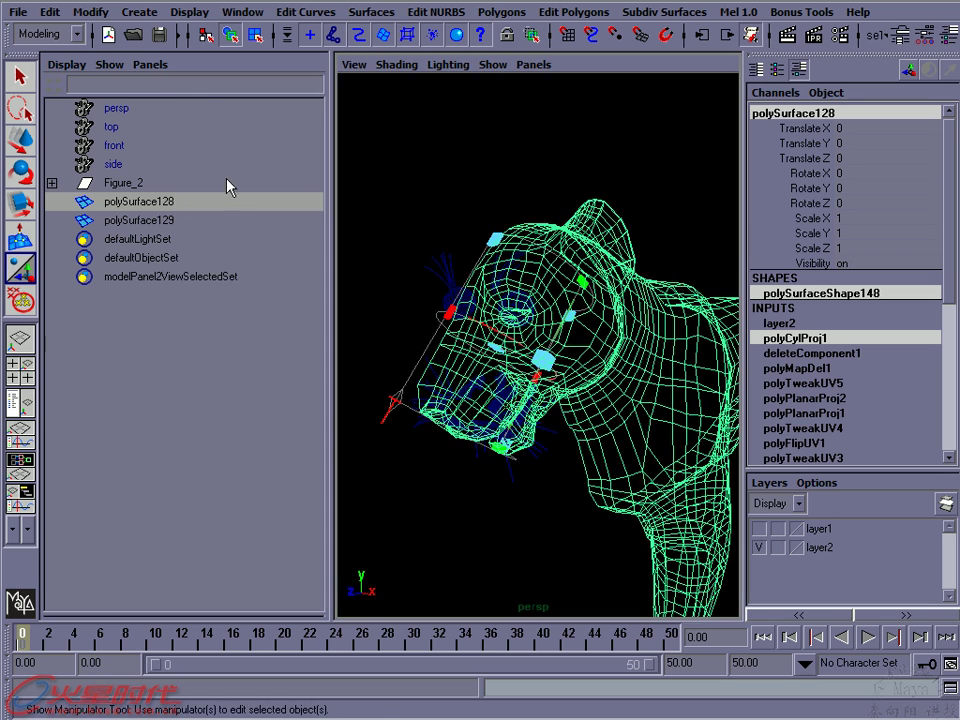
Replace the outliner with the UV Texture Editor and enlarge the head in the perspective view
left_click(152, 65)
mouse_move(190, 140)
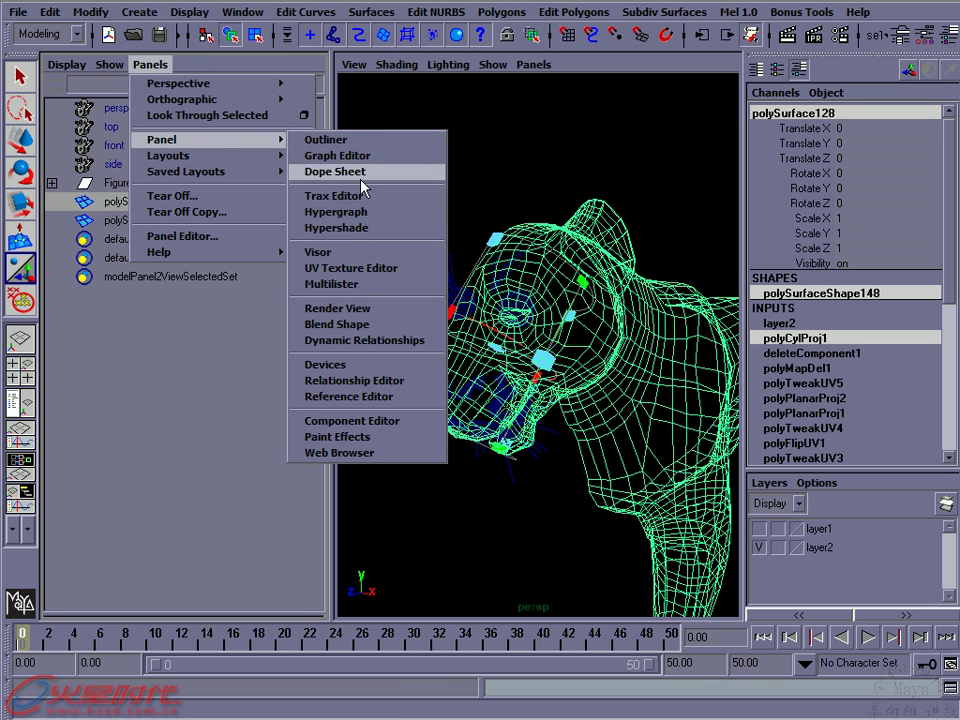
left_click(350, 268)
scroll(213, 337, "up", 3)
mouse_move(405, 322)
left_mouse_down("alt")
mouse_move(581, 364)
mouse_move(446, 420)
left_mouse_up("alt")
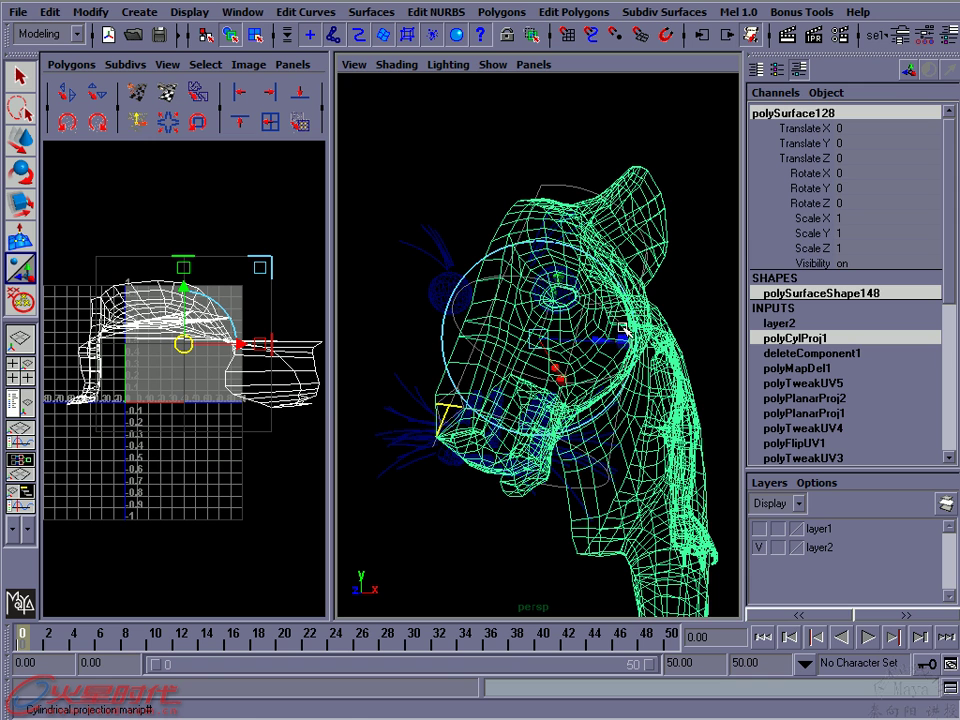
Drag the cylindrical projection manipulator sideways to shift its centre along X
left_click_drag(604, 338, 570, 340)
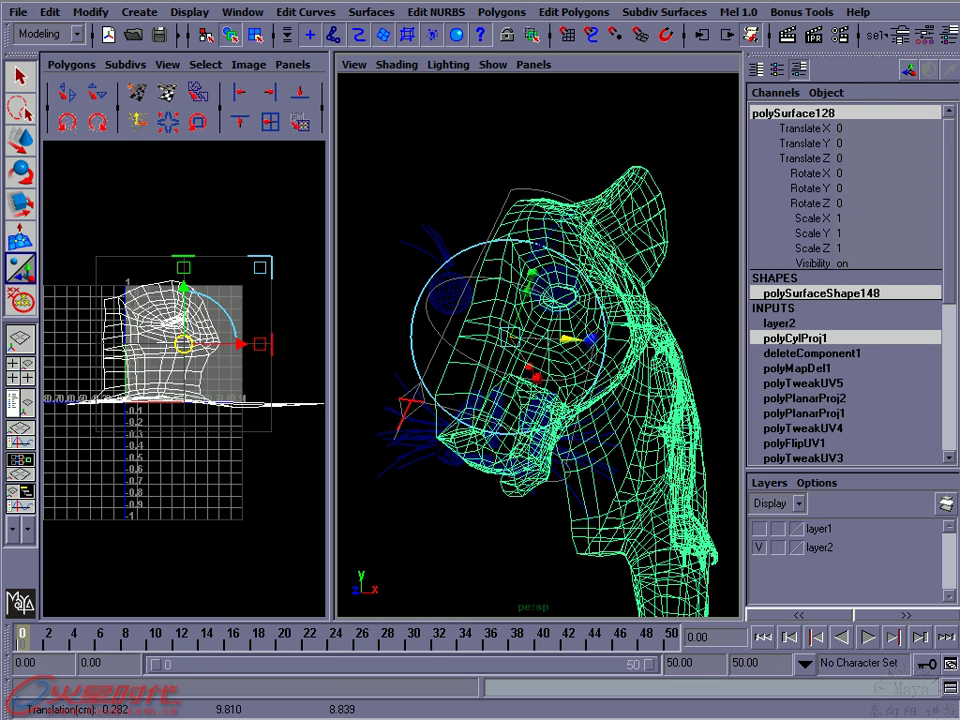
left_click_drag(949, 236, 952, 427)
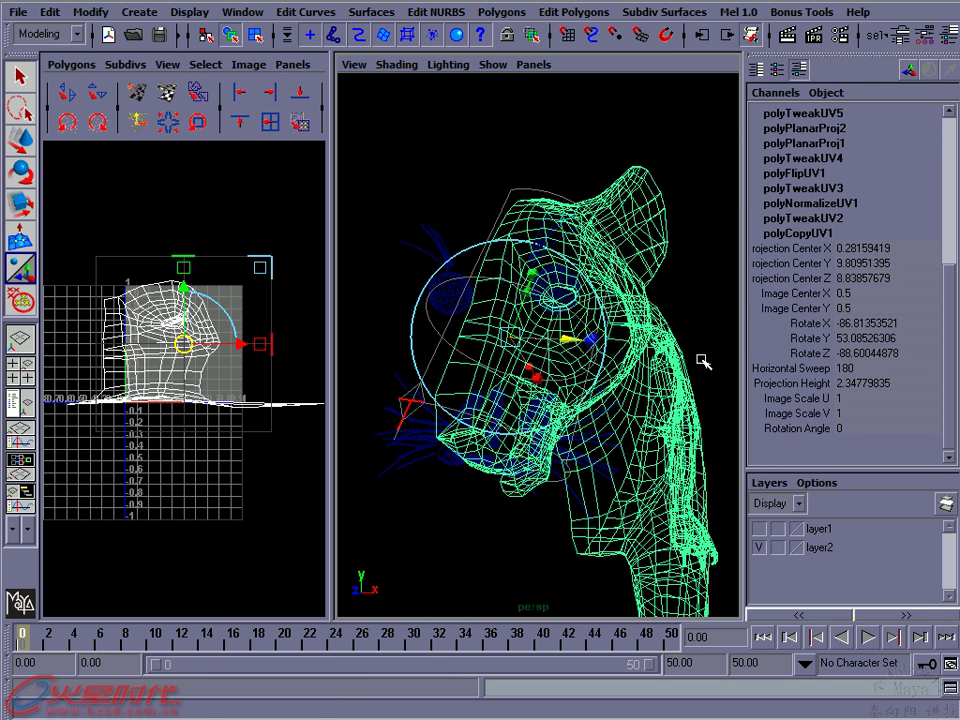
left_click_drag(570, 340, 578, 340)
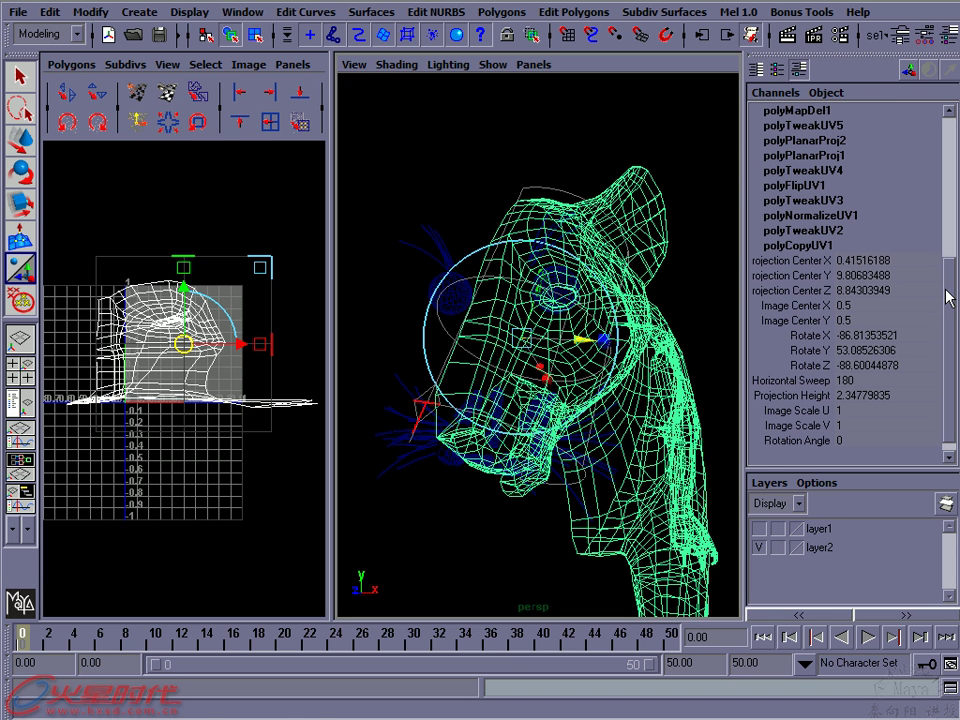
key("t")
left_click_drag(578, 341, 574, 342)
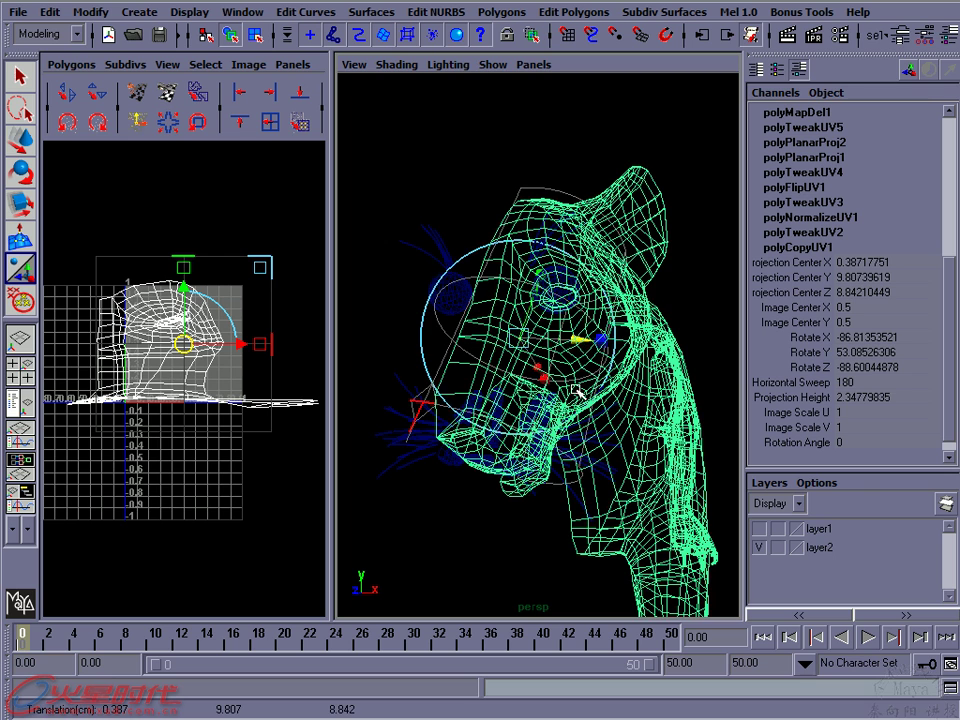
left_click_drag(500, 420, 366, 603, "alt")
left_click_drag(527, 432, 560, 420, "alt")
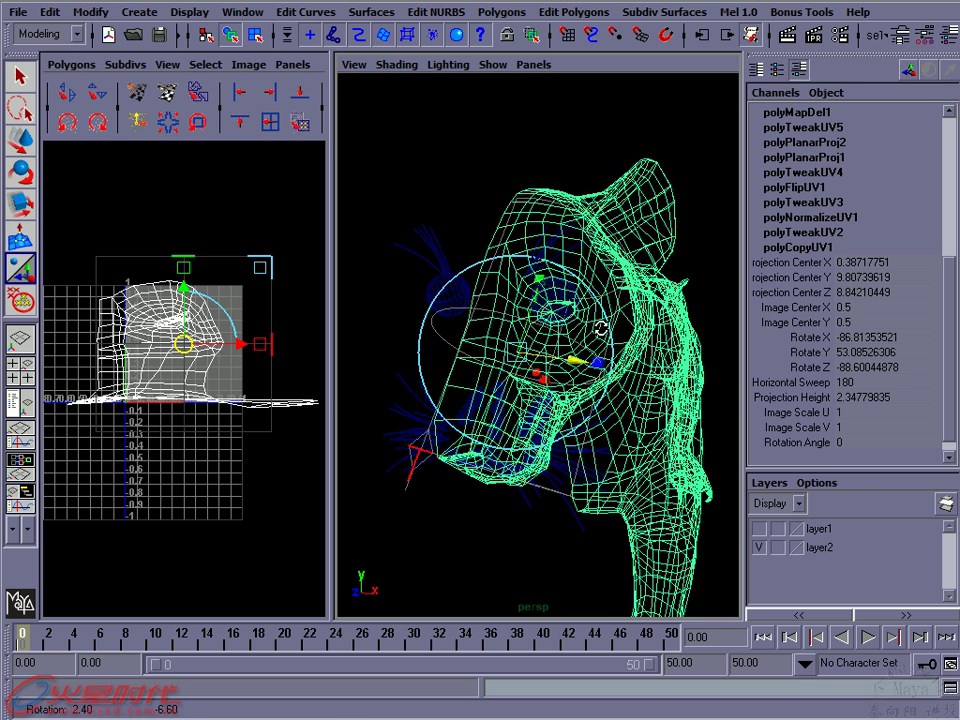
Set polyCylProj1 Projection Center X to 0 and check the centring from side and three-quarter views
left_click(885, 262)
type("0")
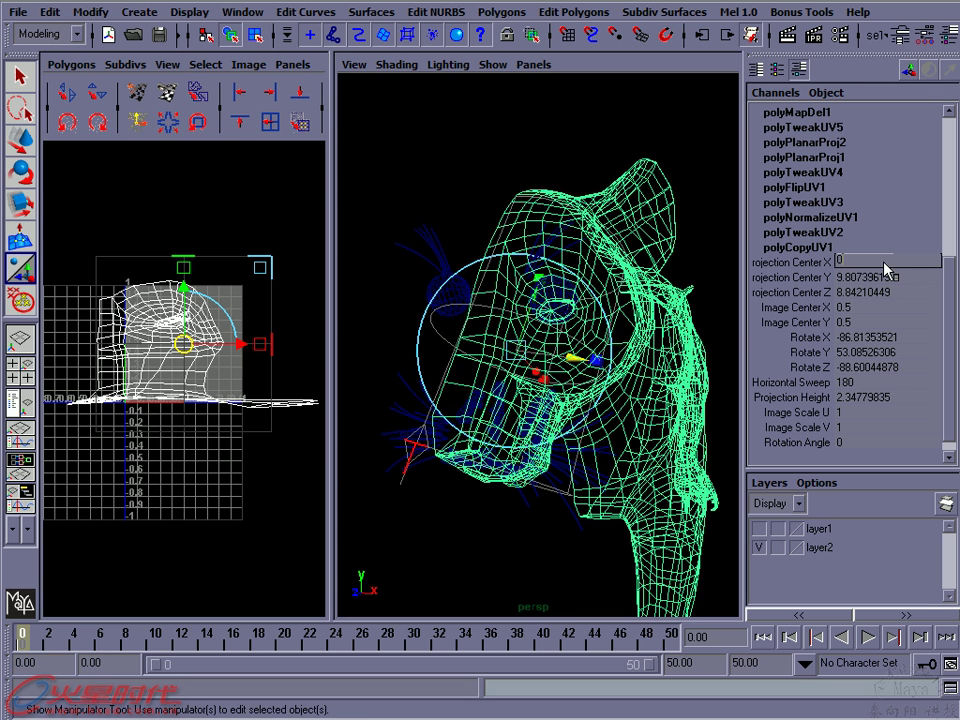
key("Return")
mouse_move(586, 268)
left_mouse_down("alt")
mouse_move(531, 252)
mouse_move(534, 285)
left_mouse_up("alt")
mouse_move(513, 238)
left_mouse_down("alt")
mouse_move(527, 280)
mouse_move(524, 212)
left_mouse_up("alt")
left_click_drag(500, 345, 490, 332, "alt")
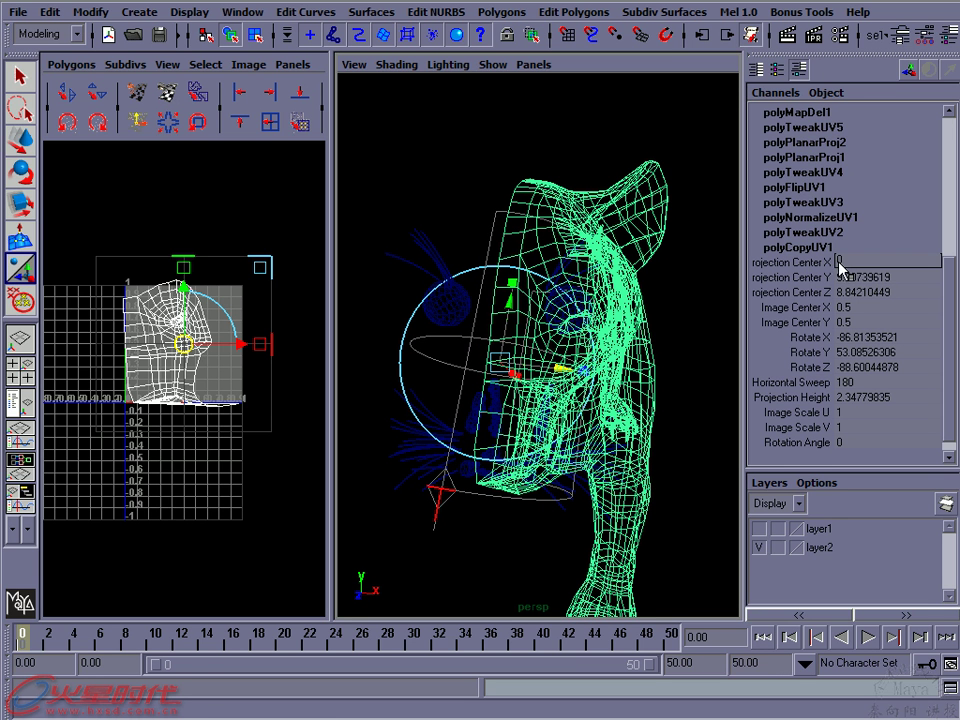
mouse_move(500, 340)
left_mouse_down("alt")
mouse_move(497, 312)
mouse_move(430, 283)
mouse_move(541, 67)
left_mouse_up("alt")
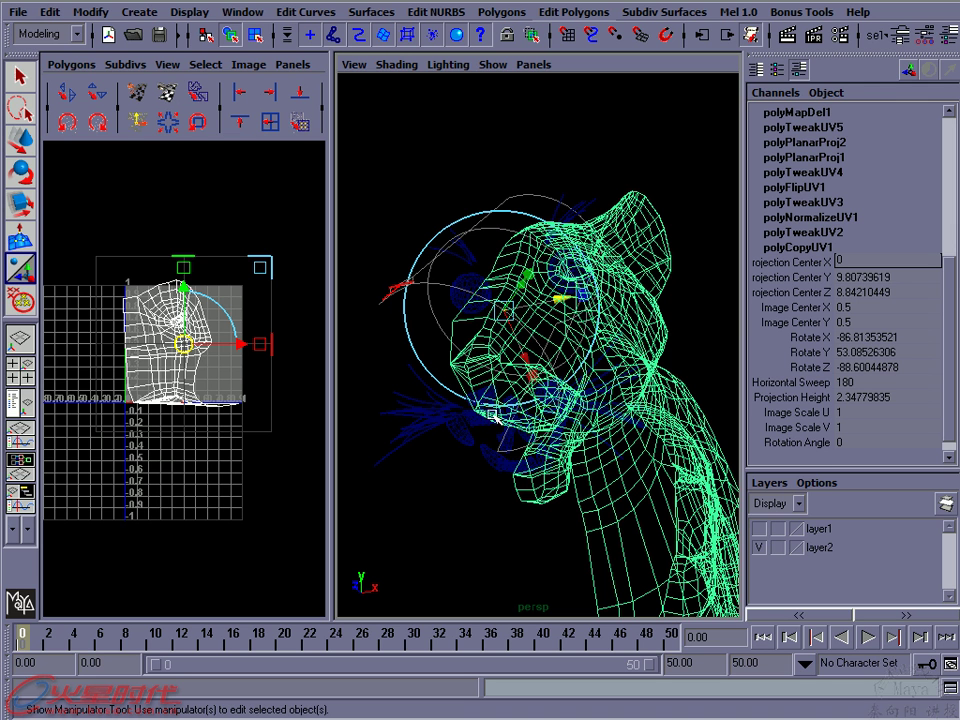
key("ctrl+a")
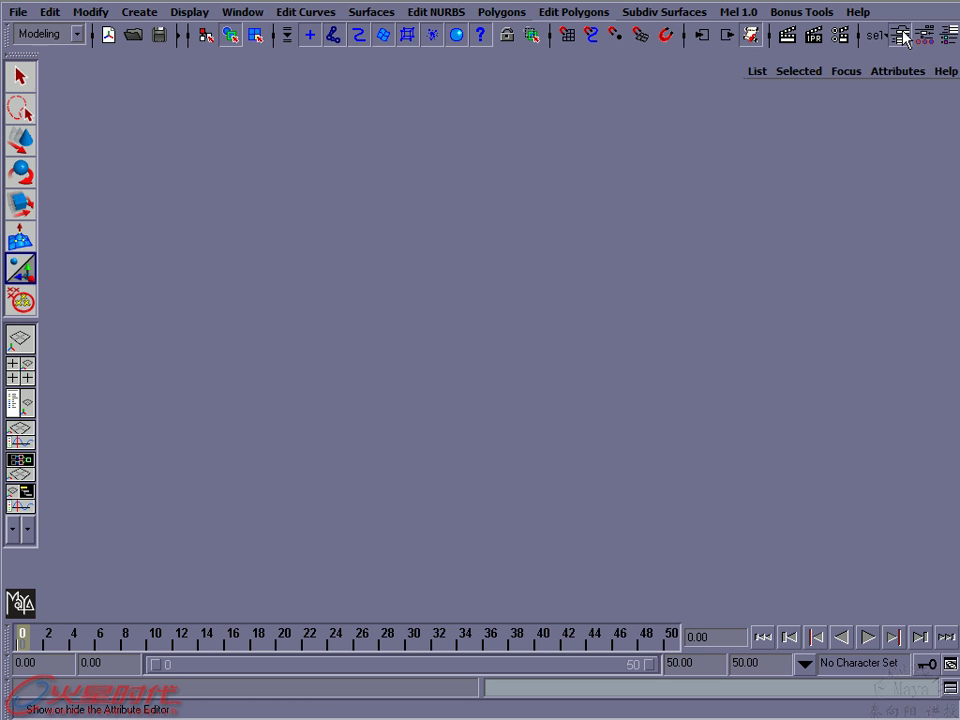
Show the cylindrical projection's attributes and set its horizontal sweep back to 180
middle_click_drag(556, 235, 500, 316, "alt")
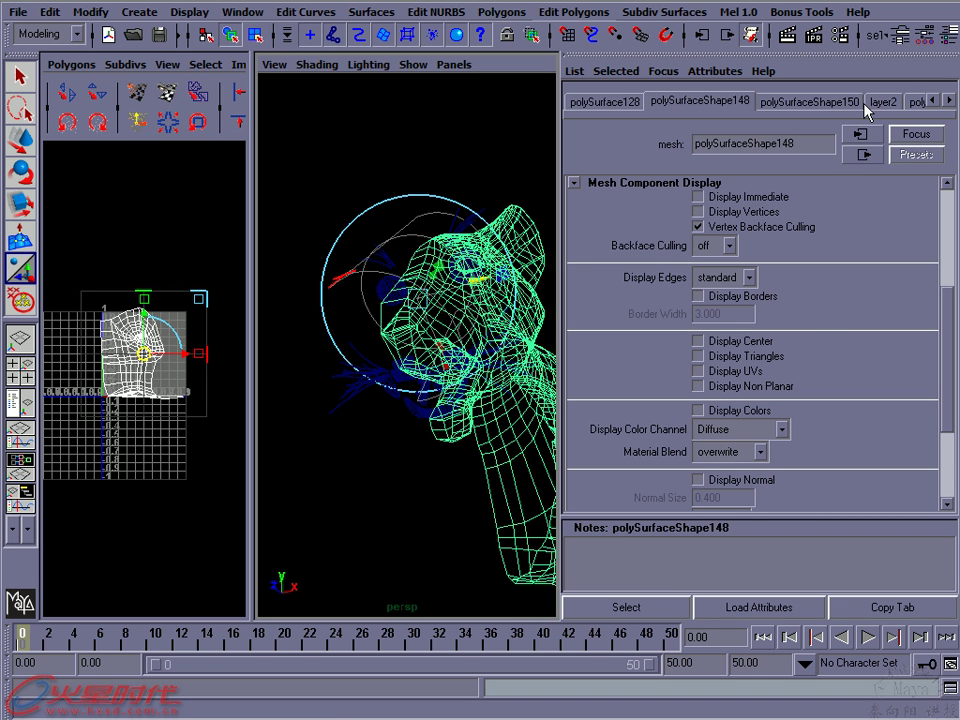
left_click(916, 103)
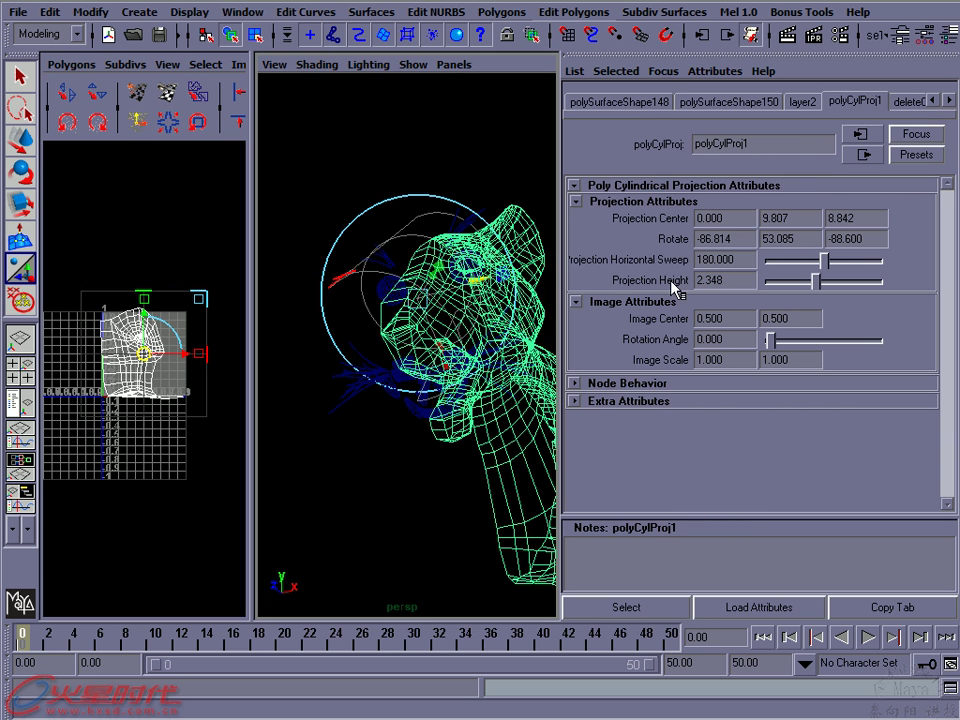
key("bracketleft")
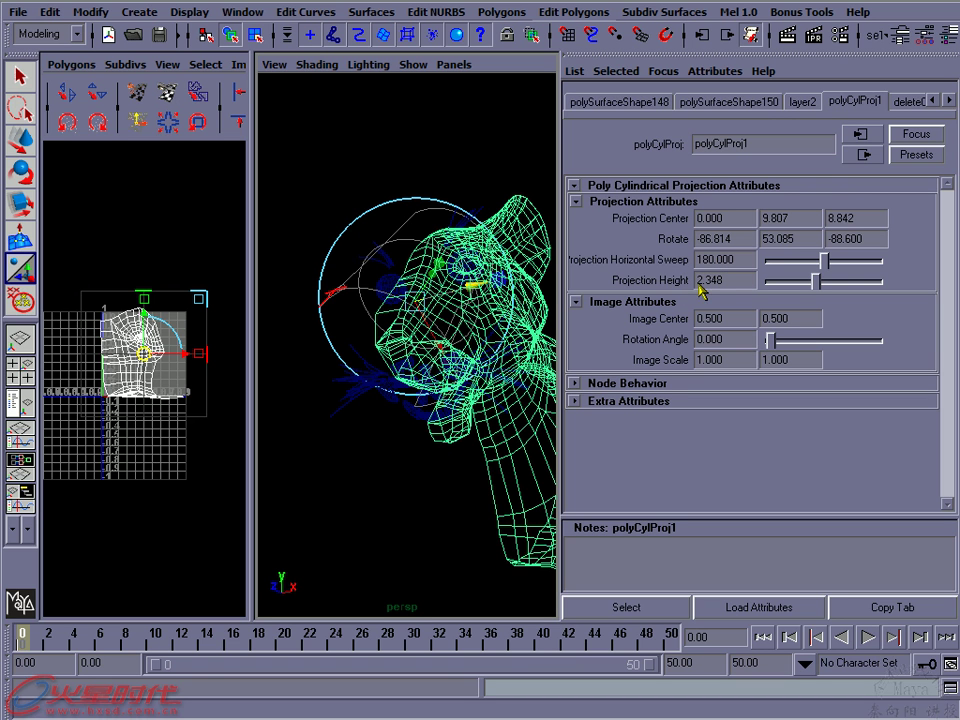
key("bracketleft")
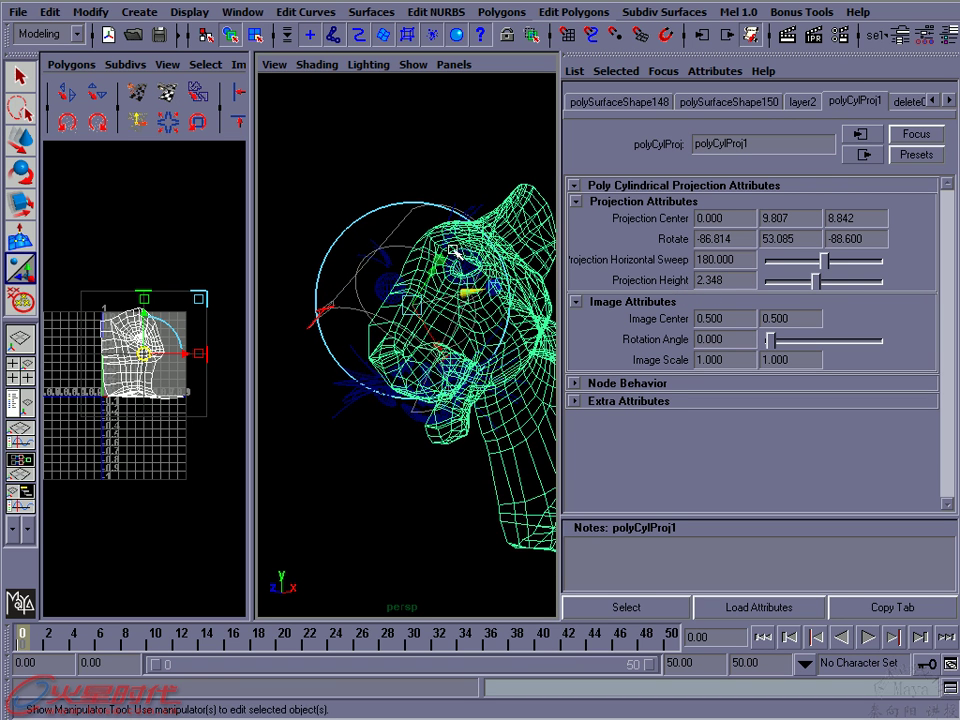
key("bracketleft")
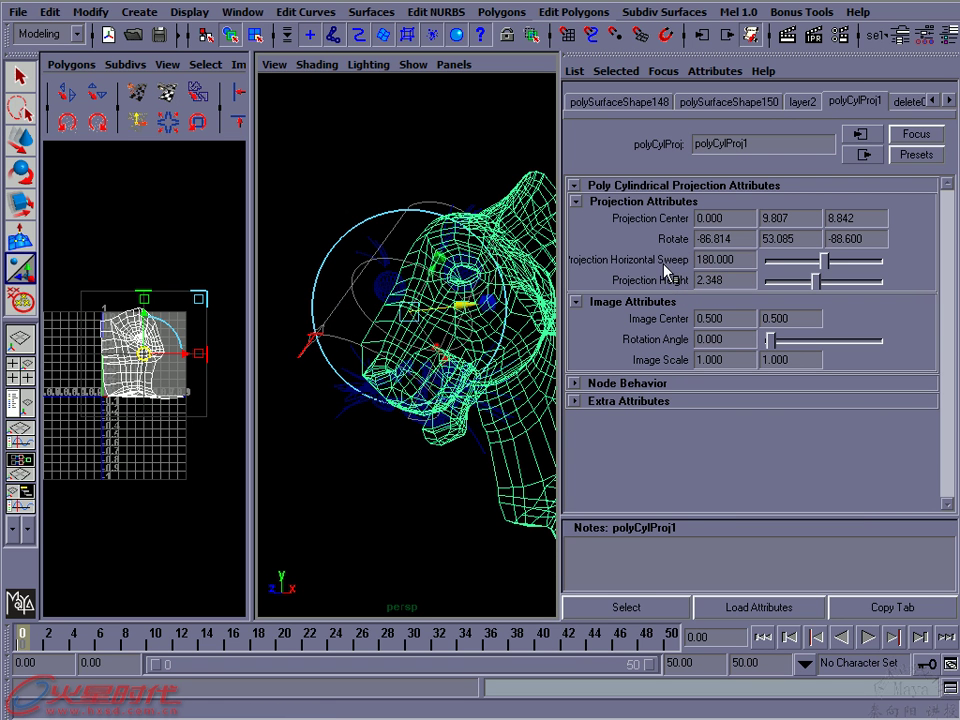
mouse_move(825, 261)
left_mouse_down()
mouse_move(893, 263)
mouse_move(818, 260)
left_mouse_up()
type("180")
key("Return")
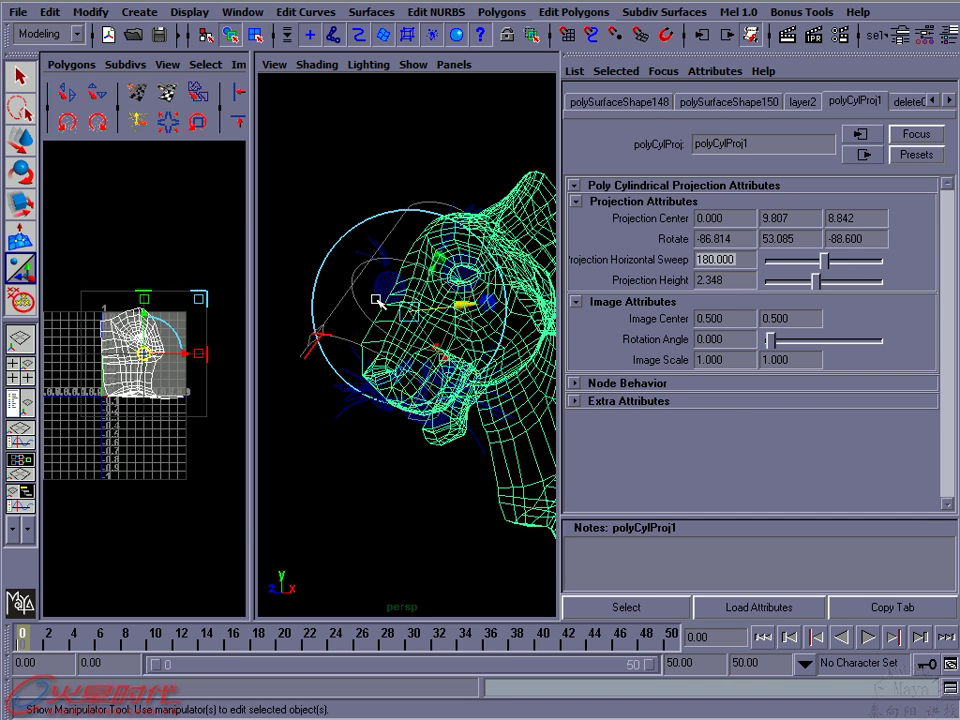
Adjust the cylindrical projection height to about 2.3, then hide the attribute pane
left_click_drag(471, 308, 437, 212, "alt")
left_click_drag(816, 281, 815, 281)
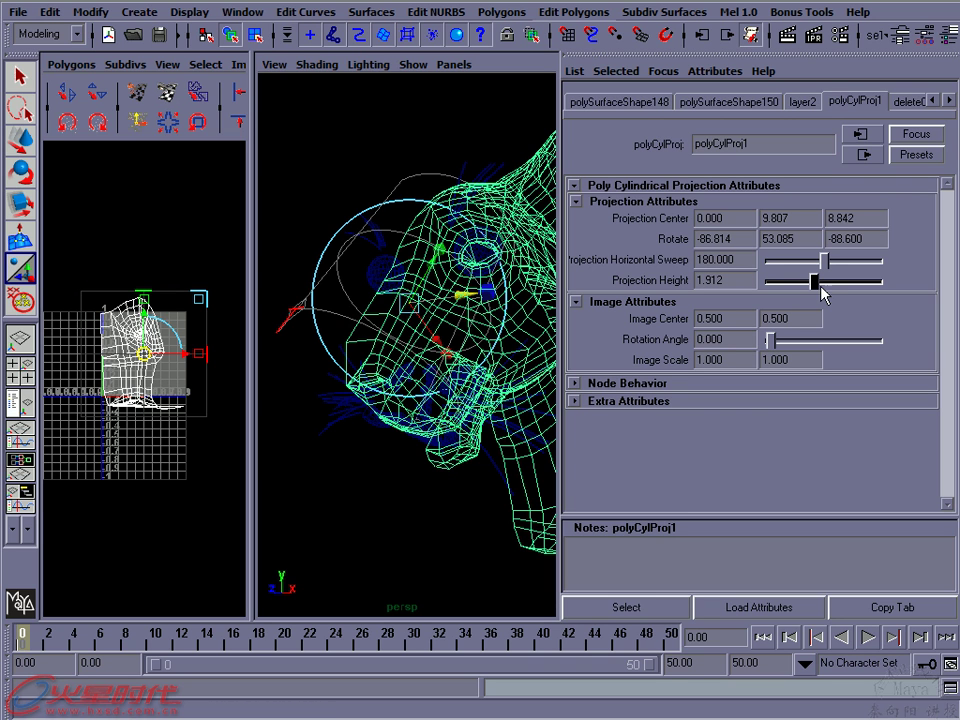
left_click_drag(817, 283, 830, 289)
left_click_drag(430, 285, 446, 300, "alt")
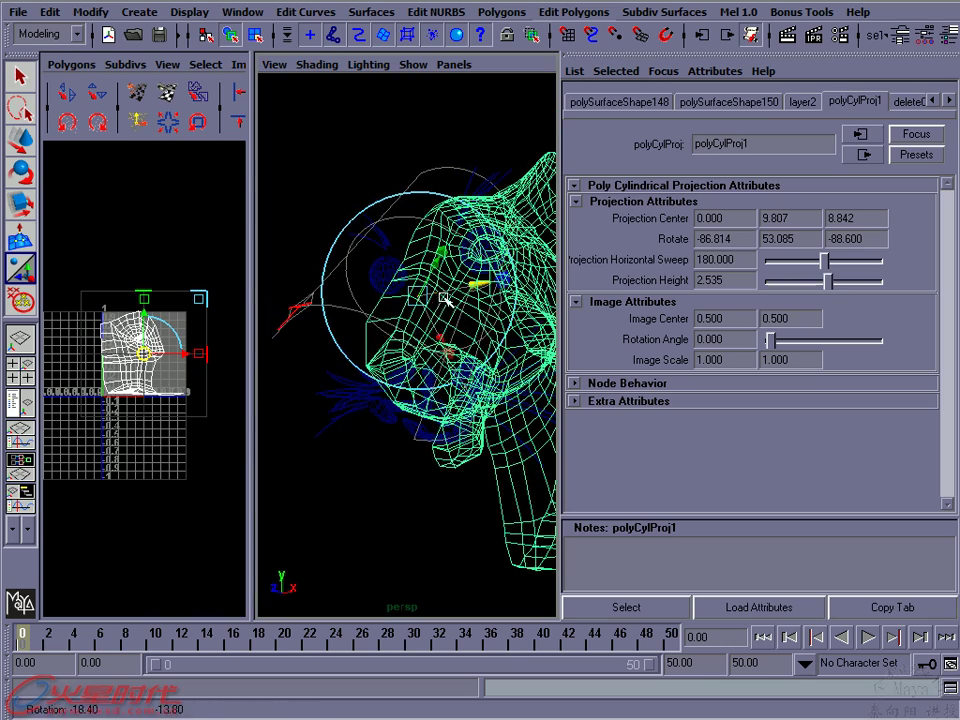
left_click(948, 35)
Rotate, nudge and narrow the projection in the UV editor so the UVs shift right and spread wider
left_click_drag(643, 317, 614, 284, "alt")
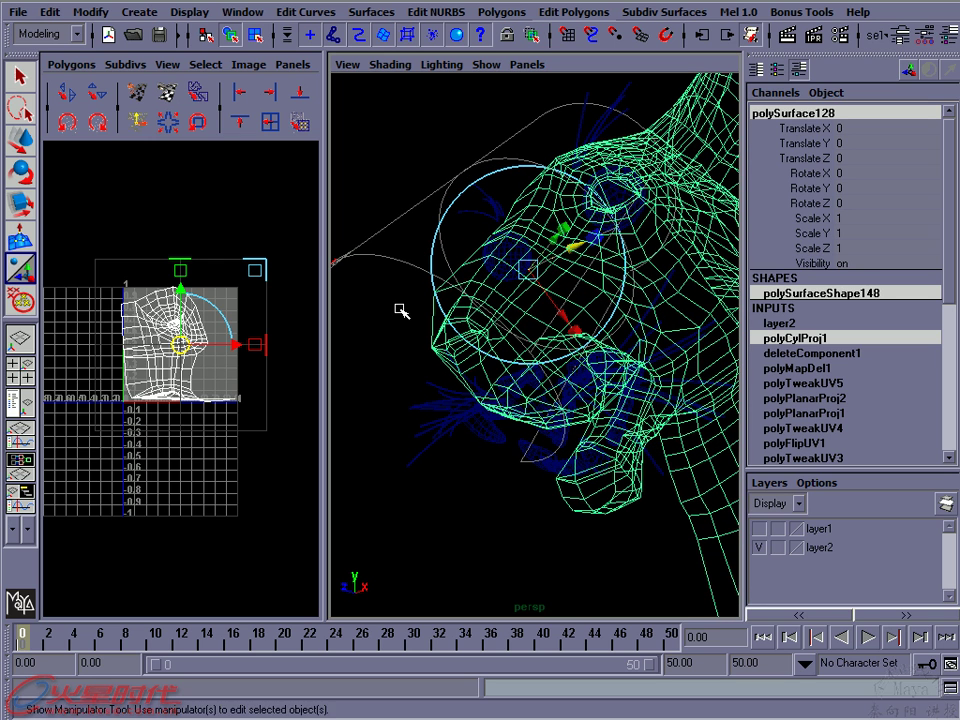
left_click_drag(222, 318, 226, 311)
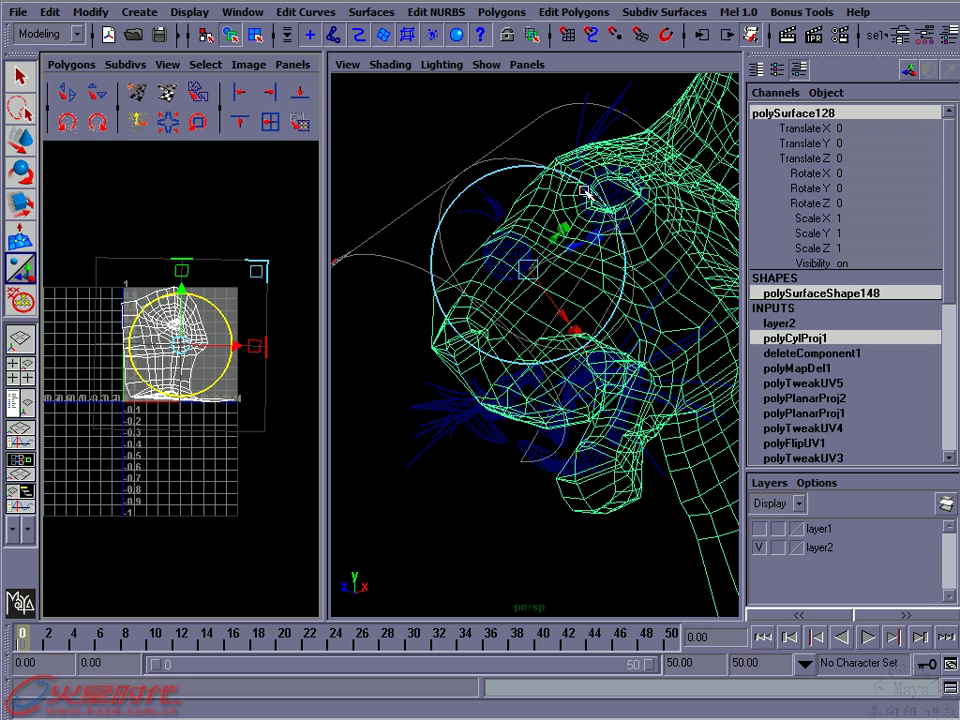
left_click_drag(590, 206, 578, 336, "alt")
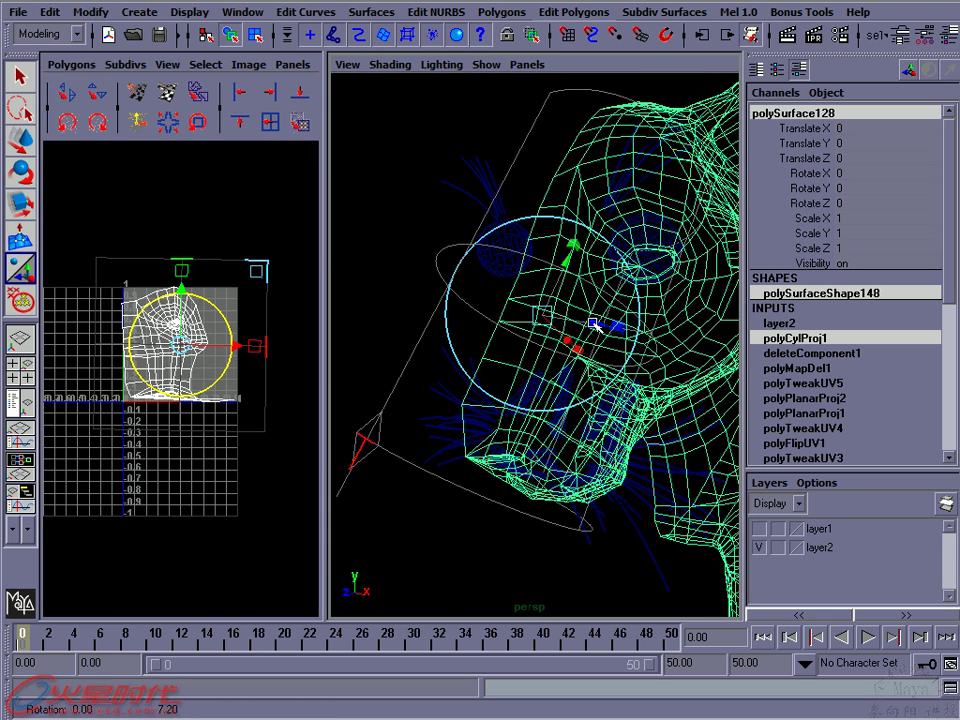
left_click_drag(238, 350, 241, 352)
left_click_drag(258, 273, 255, 283)
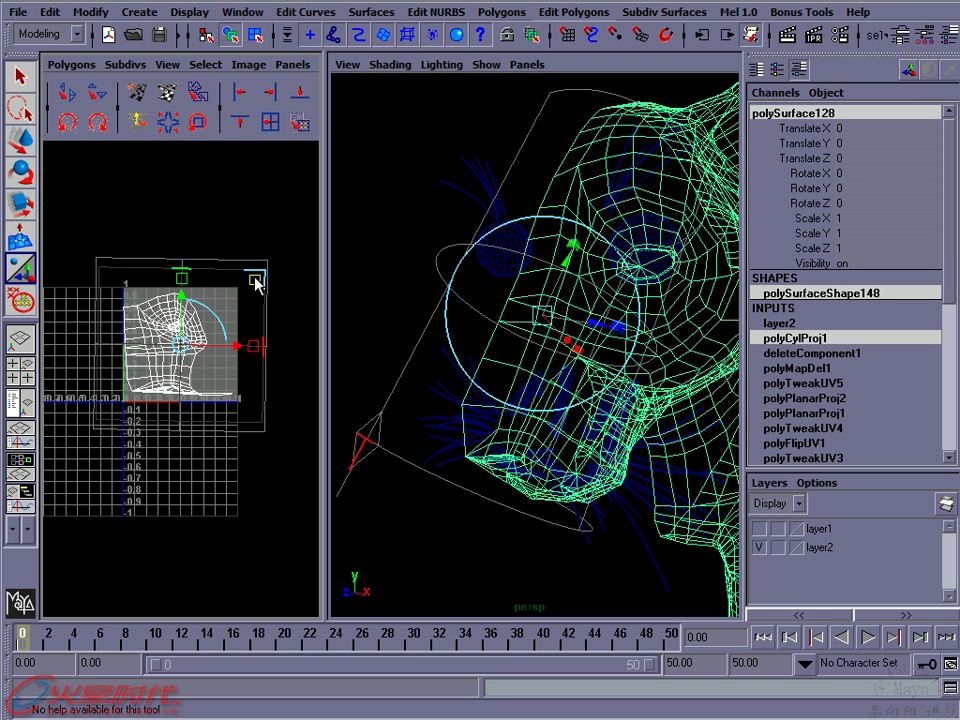
left_click_drag(183, 347, 190, 345)
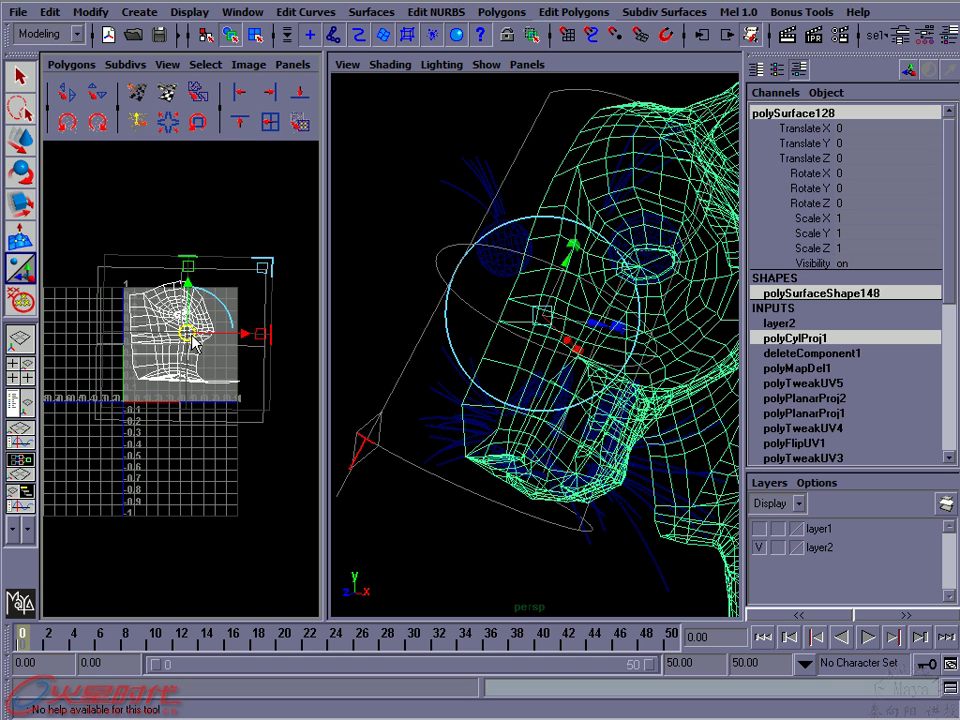
left_click_drag(540, 322, 525, 298, "alt")
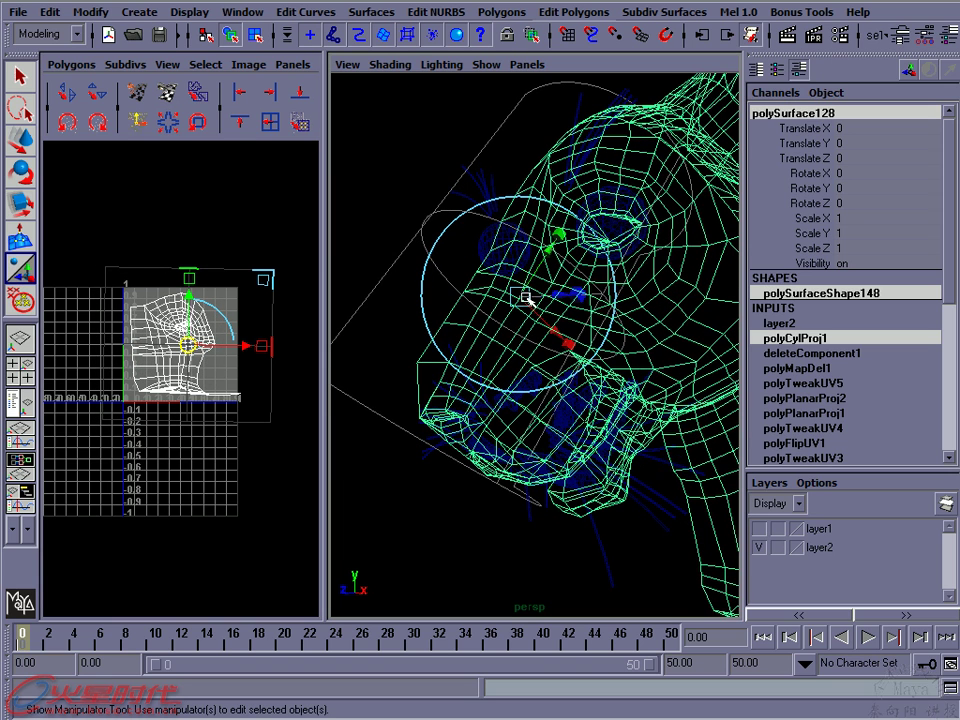
Maximize the perspective view, put away the polyCylProj1 manipulator, orbit side-on, and open Edit Polygons > Texture
key("space")
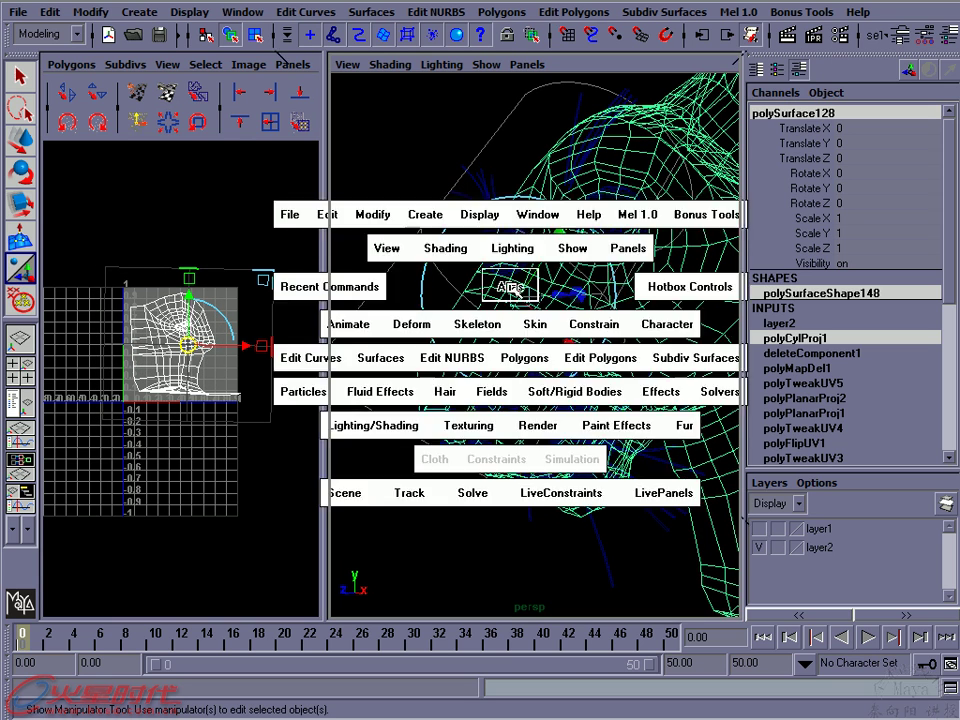
mouse_move(493, 332)
left_mouse_down("alt")
mouse_move(366, 323)
mouse_move(443, 310)
left_mouse_up("alt")
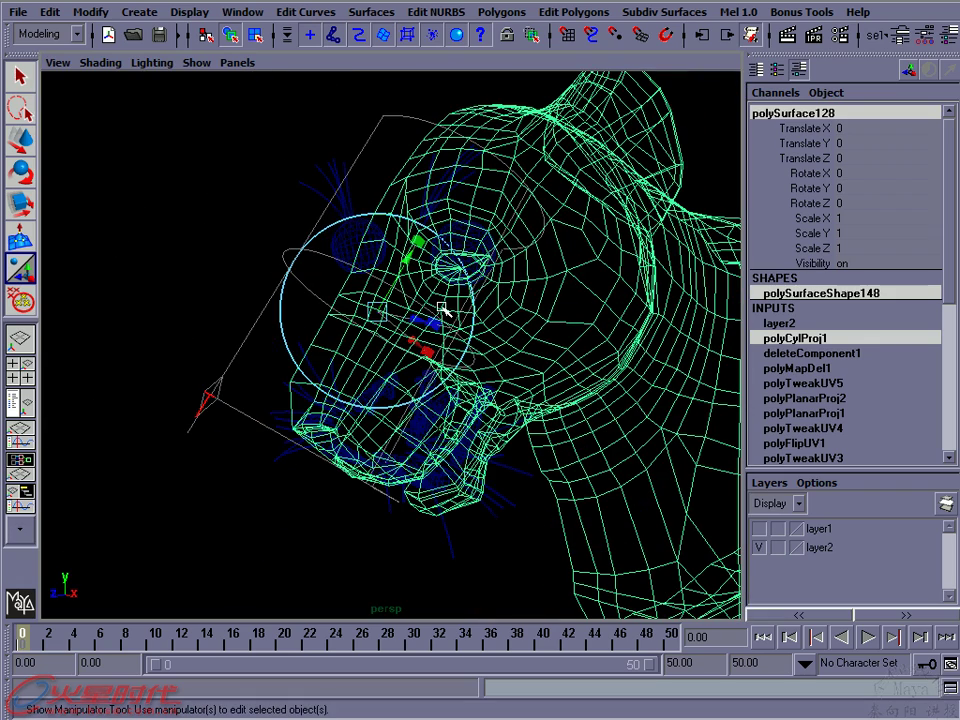
left_click(520, 295)
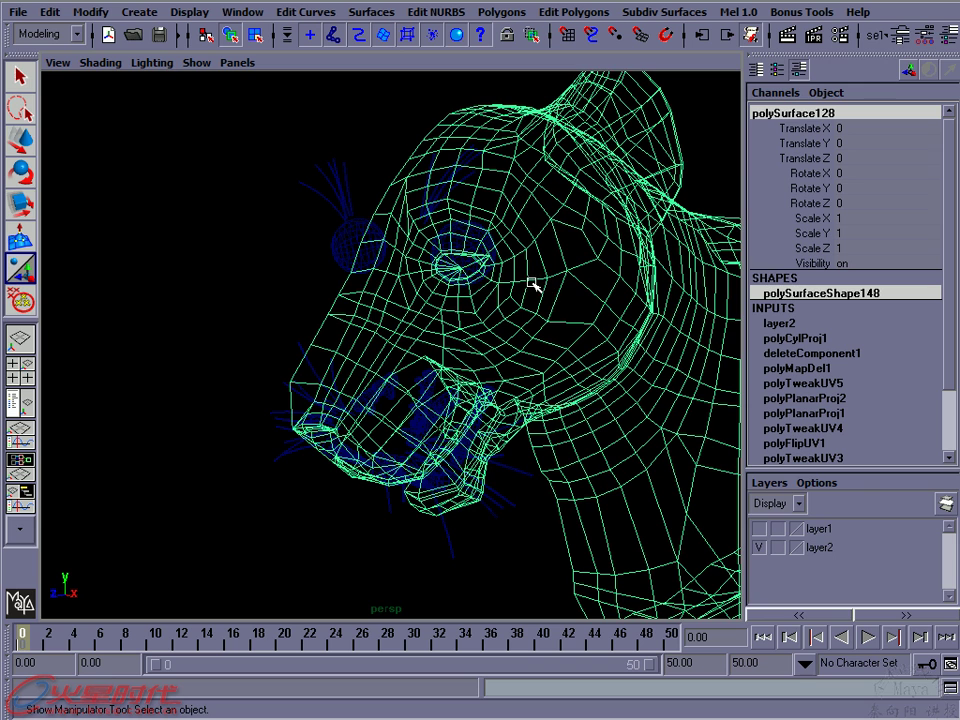
mouse_move(533, 283)
left_mouse_down("alt")
mouse_move(499, 268)
mouse_move(366, 288)
left_mouse_up("alt")
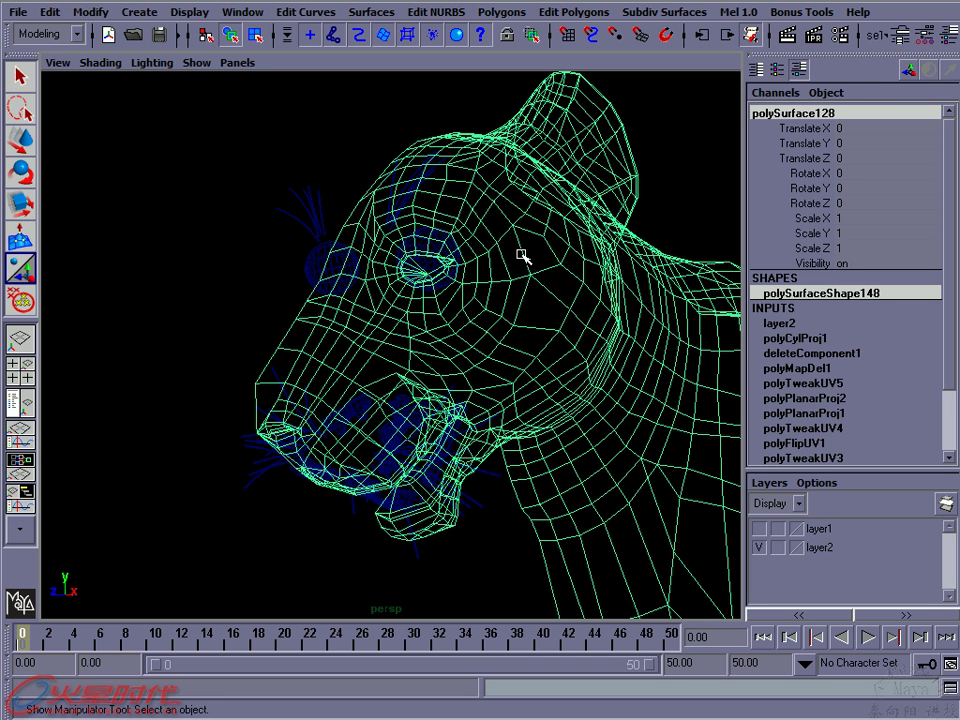
left_click(573, 12)
mouse_move(610, 39)
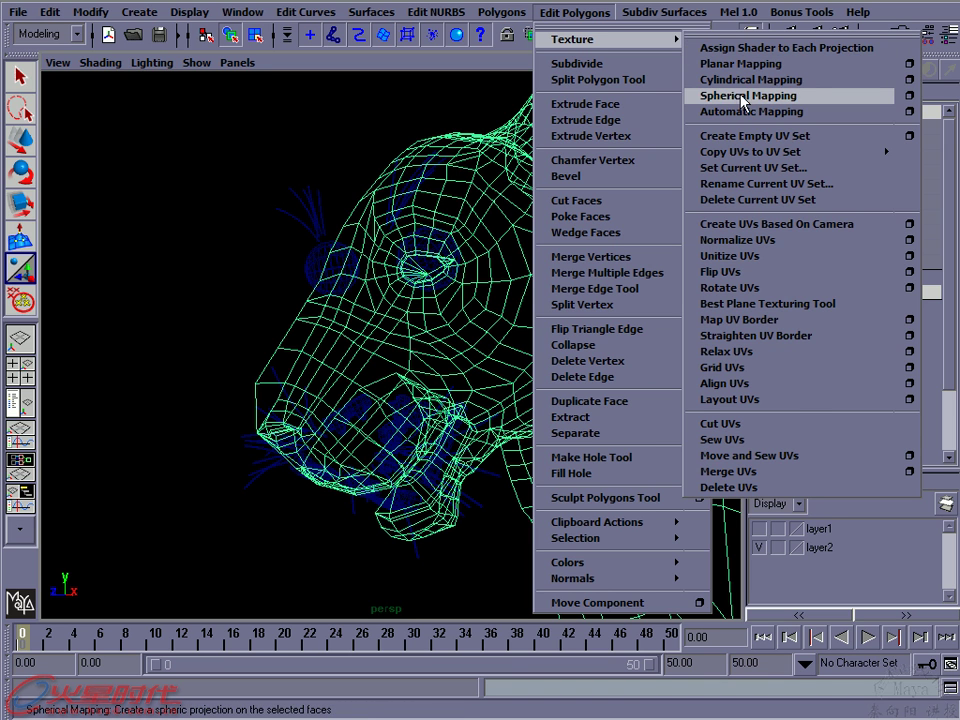
Dismiss the Texture menu without applying a mapping, open the mesh's marking menu, and undo twice
left_click(367, 128)
right_click_drag(534, 272, 403, 259, "alt")
right_click(487, 284)
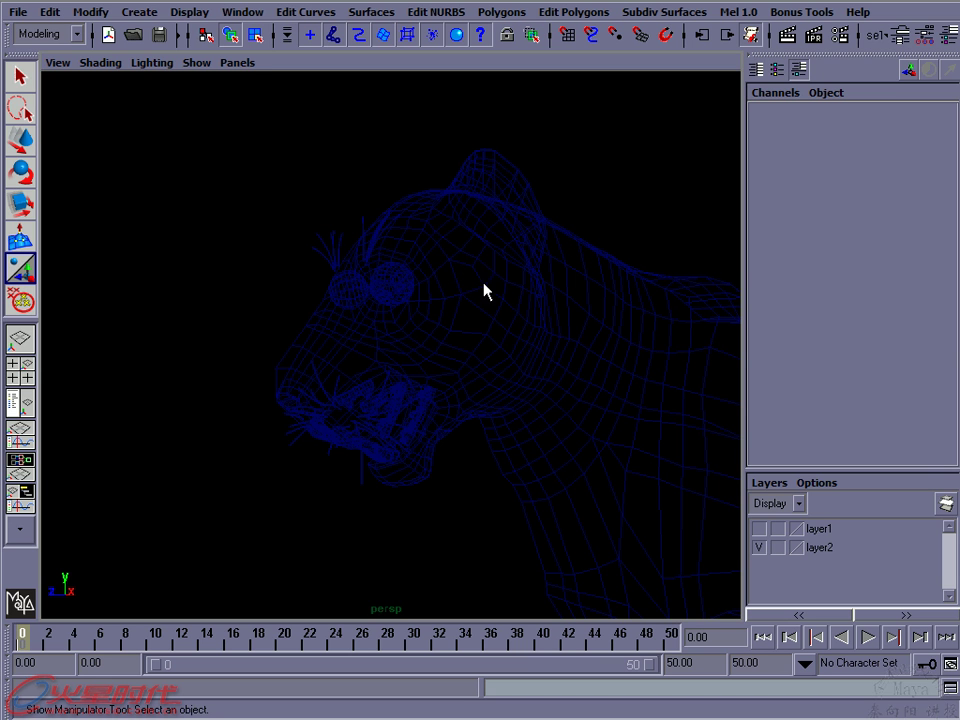
key("ctrl+z")
key("ctrl+z")
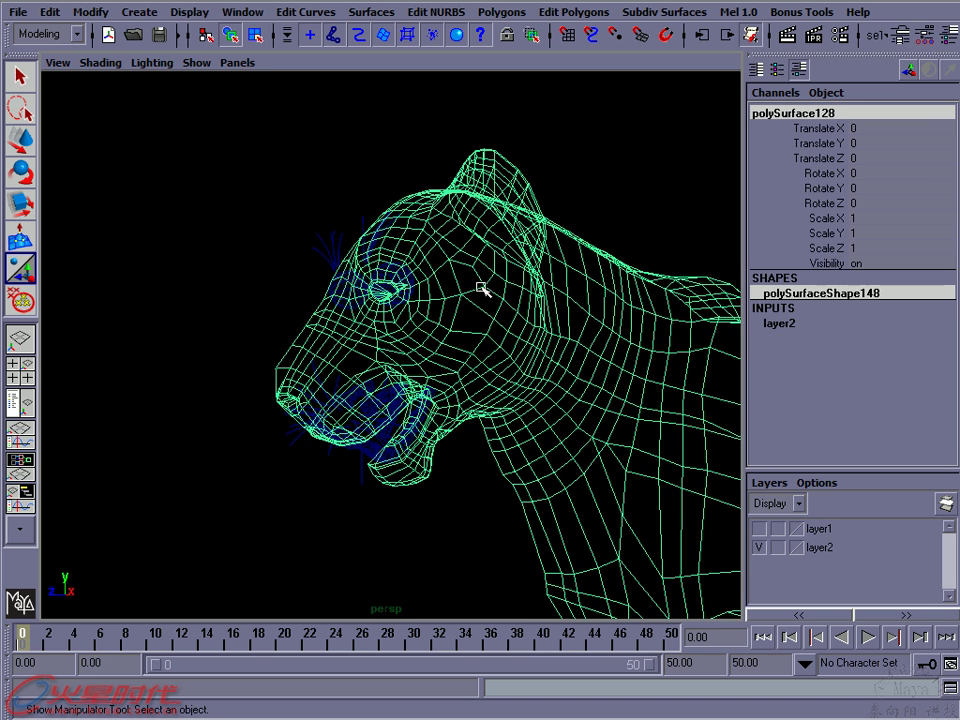
key("ctrl+z")
Switch to vertex mode and box-select the head vertices, adding the top of the head and neck boundary
right_click_drag(451, 267, 407, 264)
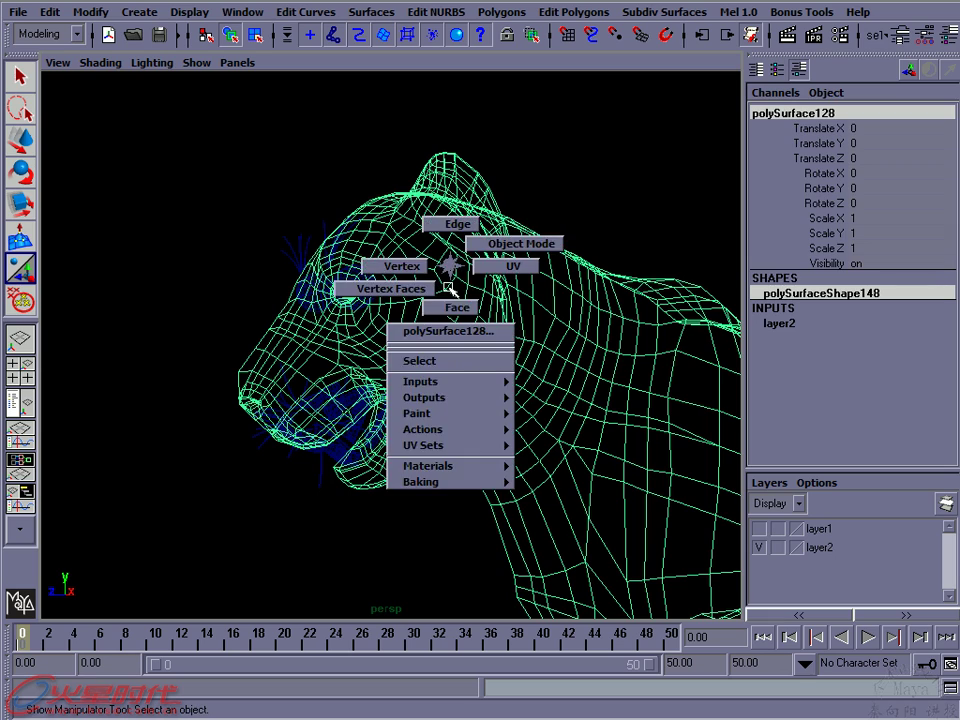
mouse_move(407, 264)
left_mouse_down("alt")
mouse_move(428, 289)
mouse_move(415, 293)
left_mouse_up("alt")
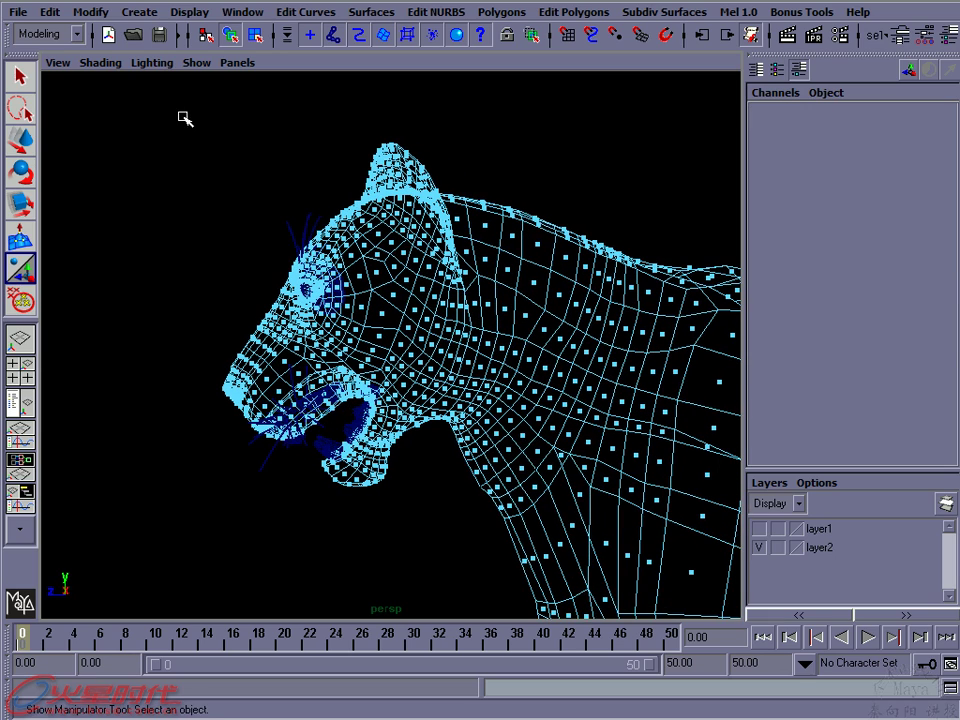
middle_click_drag(297, 208, 259, 199, "alt")
mouse_move(140, 117)
left_mouse_down()
mouse_move(390, 343)
mouse_move(424, 514)
left_mouse_up()
left_click_drag(350, 345, 365, 358, "alt")
left_click_drag(356, 143, 401, 196, "shift")
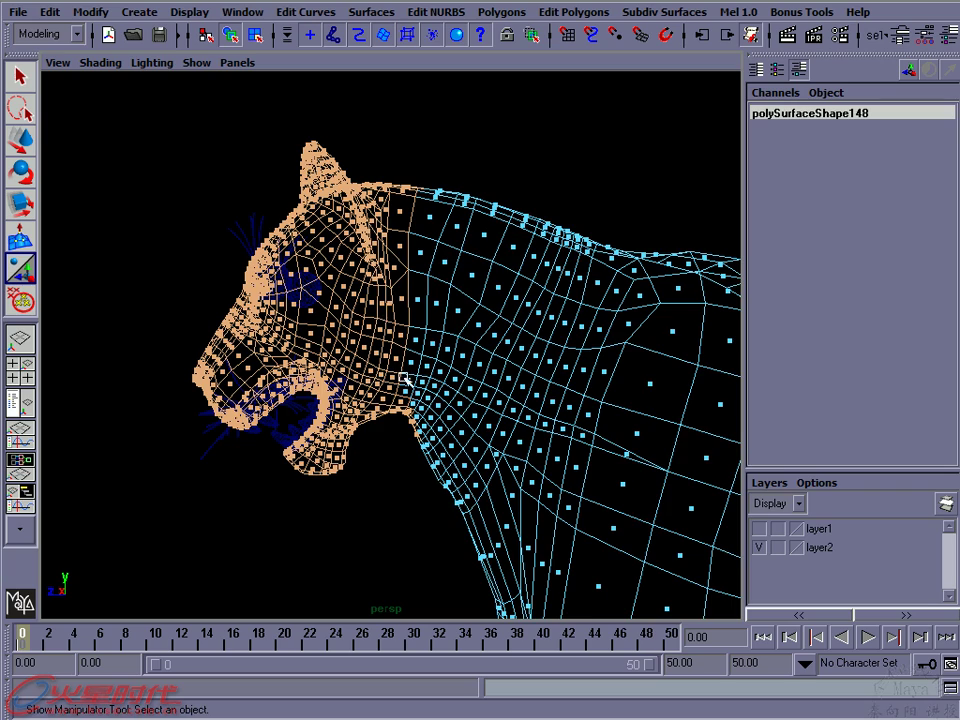
left_click_drag(407, 381, 348, 291, "alt")
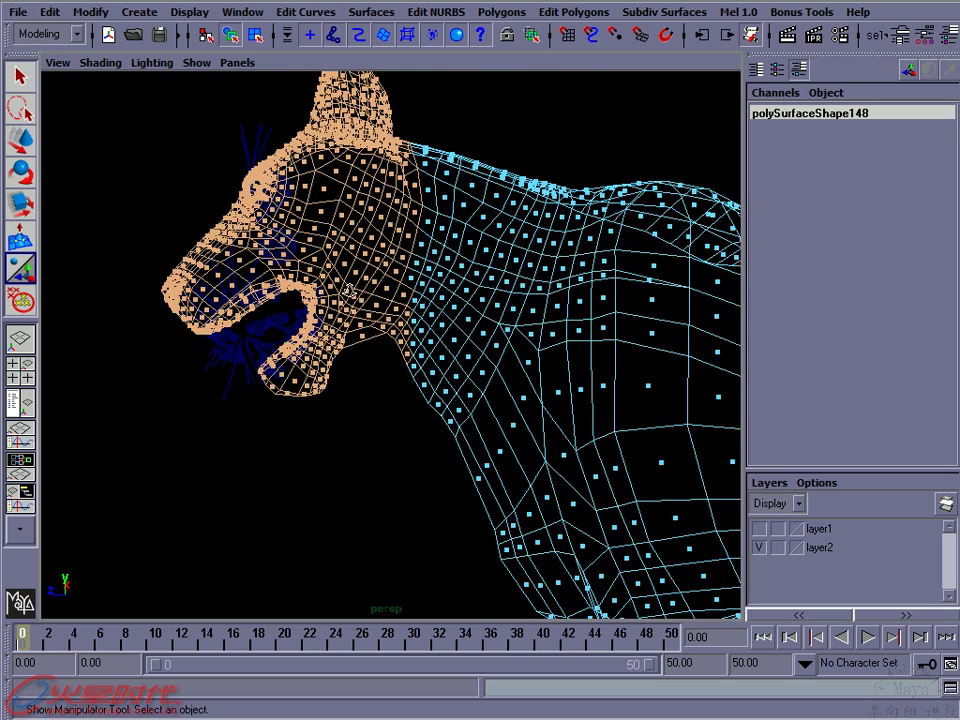
right_click_drag(348, 291, 503, 302, "alt")
mouse_move(390, 432)
left_mouse_down("shift")
mouse_move(463, 300)
mouse_move(437, 358)
left_mouse_up("shift")
mouse_move(398, 425)
left_mouse_down()
mouse_move(461, 300)
mouse_move(416, 305)
left_mouse_up()
mouse_move(516, 204)
right_mouse_down("alt")
mouse_move(443, 288)
mouse_move(431, 278)
right_mouse_up("alt")
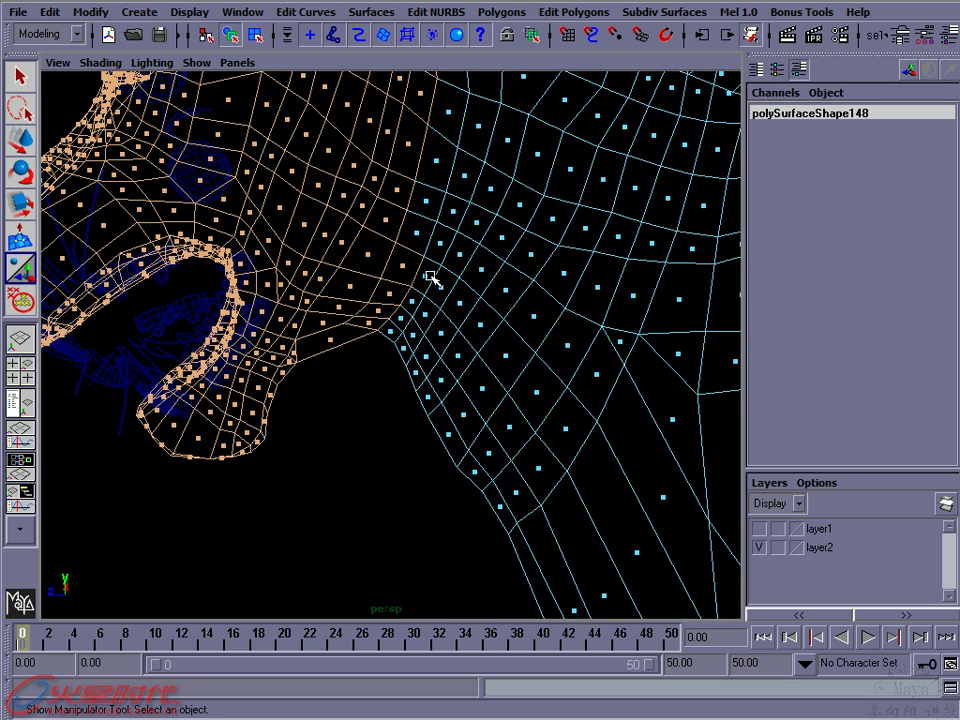
With the Select Tool, add the stray vertices under the jaw and check the selection around the tiger
key("q")
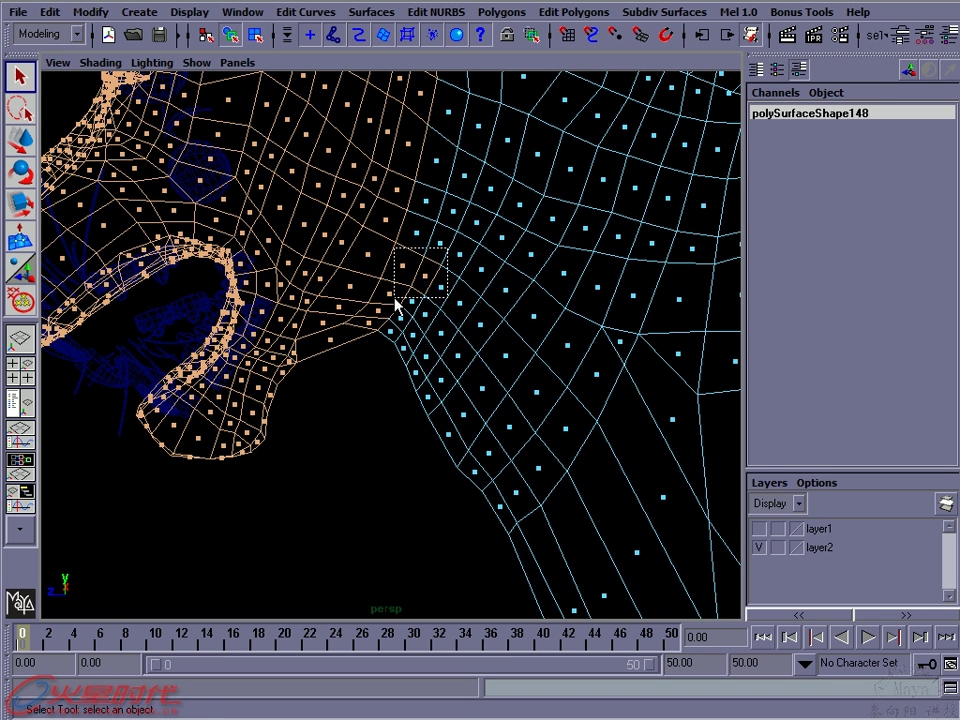
left_click_drag(414, 283, 374, 330)
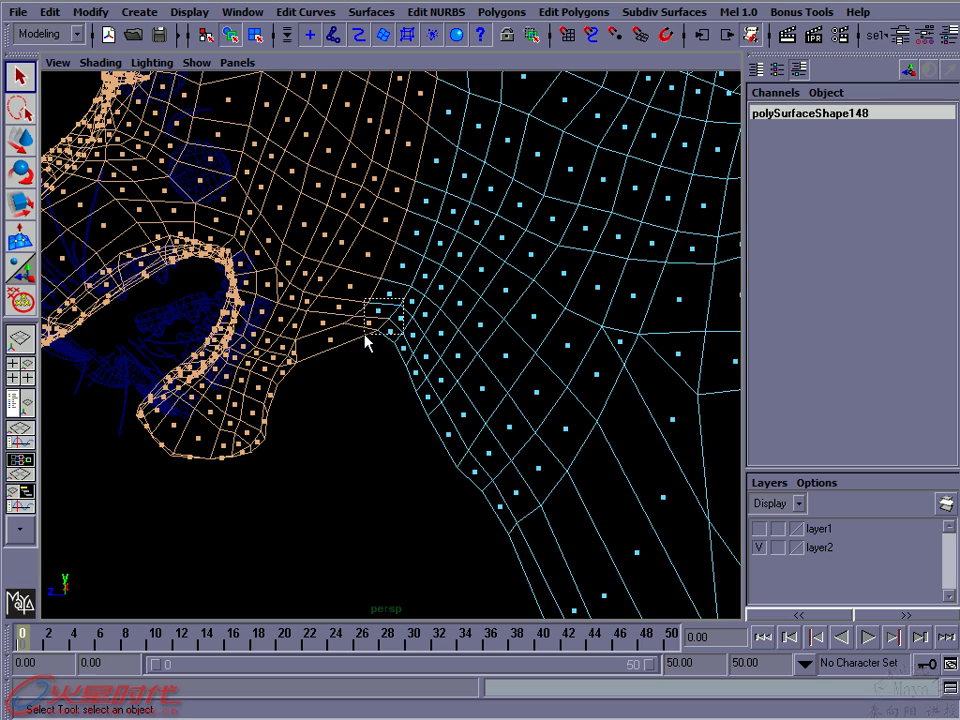
right_click_drag(343, 236, 406, 310, "alt")
left_click_drag(384, 253, 289, 224, "alt")
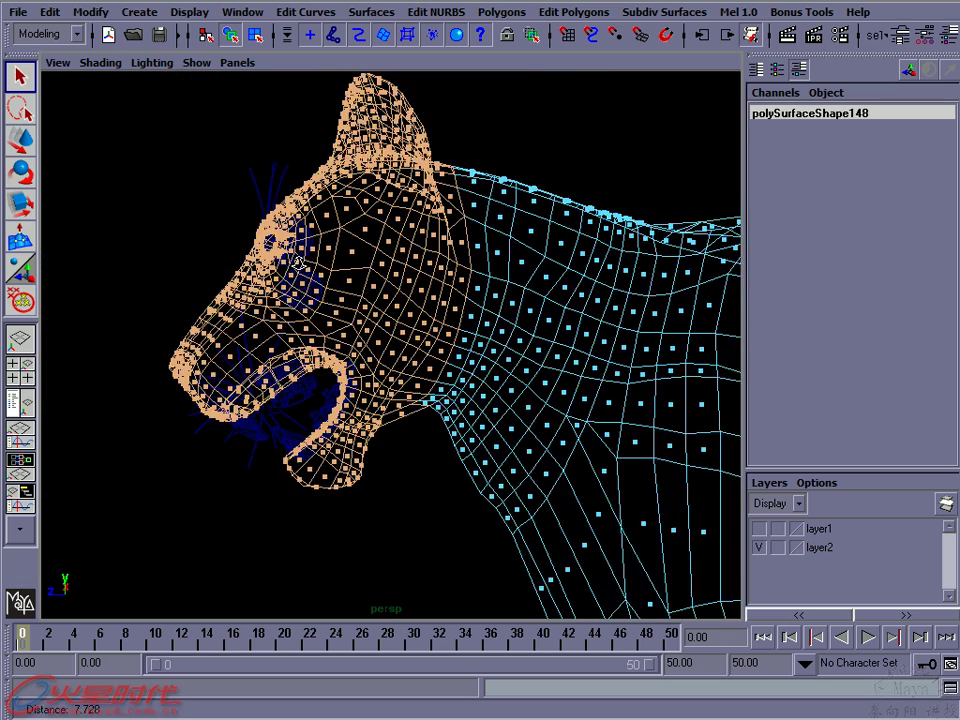
left_click_drag(369, 244, 299, 248, "alt")
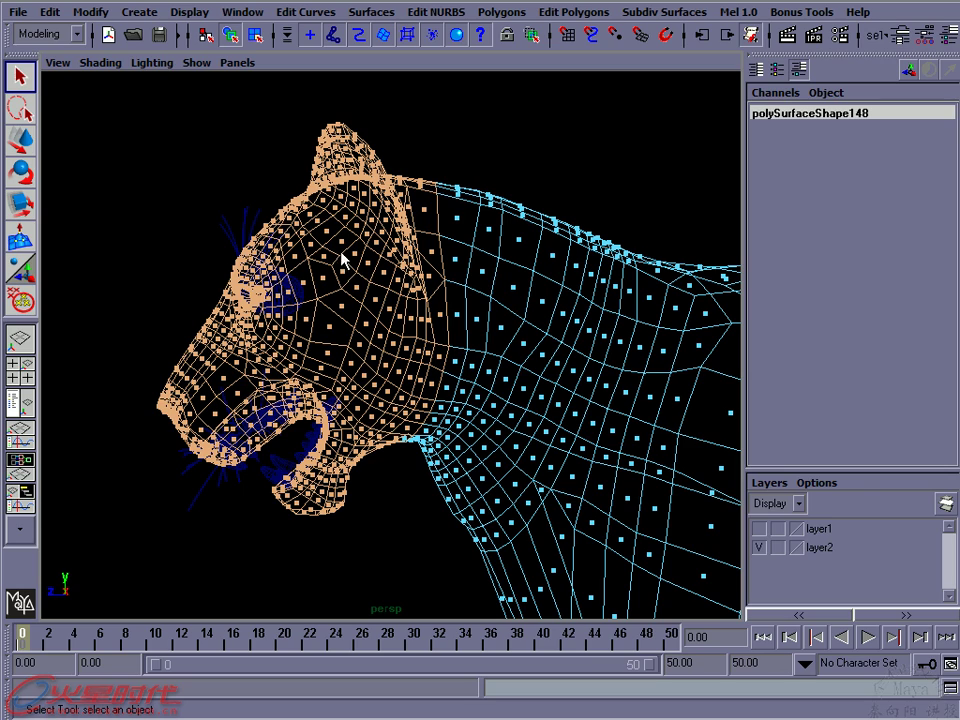
mouse_move(379, 279)
left_mouse_down("alt")
mouse_move(448, 272)
mouse_move(424, 279)
left_mouse_up("alt")
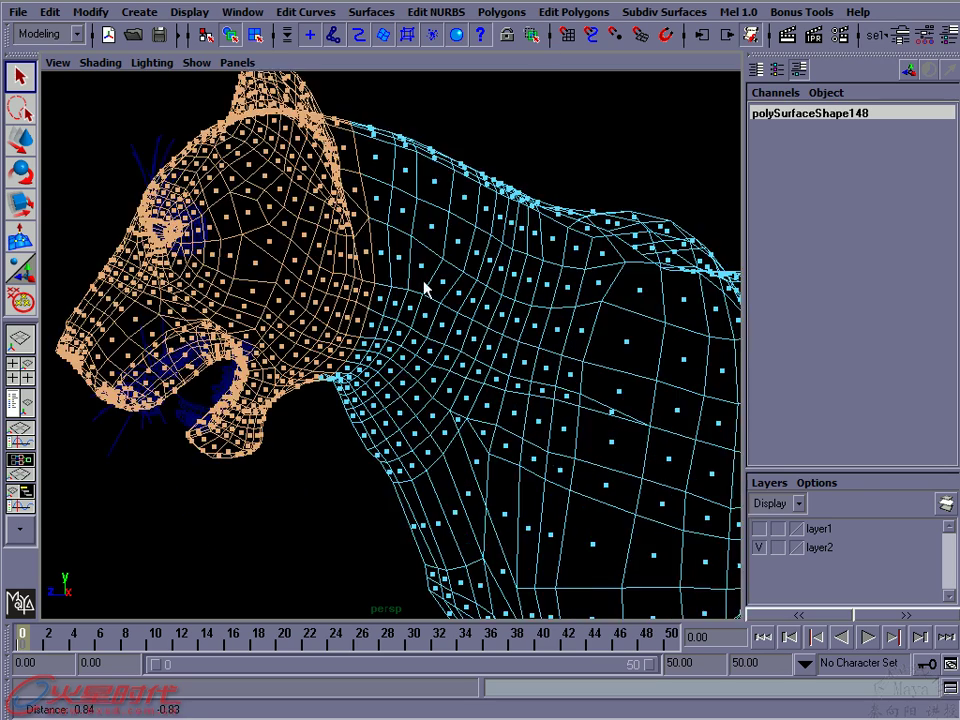
right_click_drag(424, 279, 460, 495, "alt")
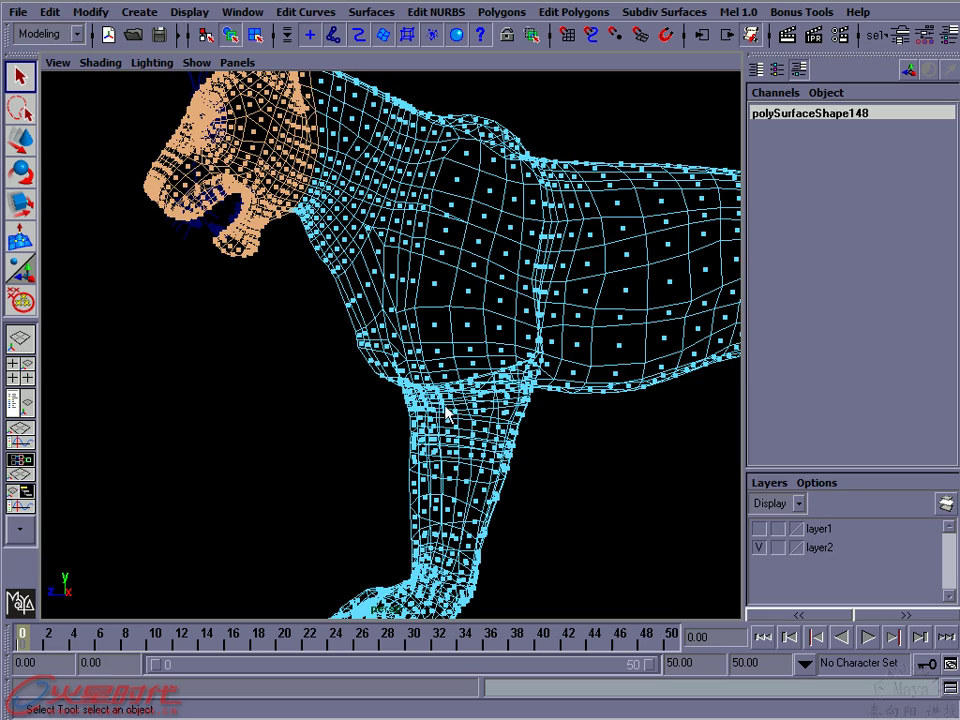
right_click_drag(448, 365, 505, 318, "alt")
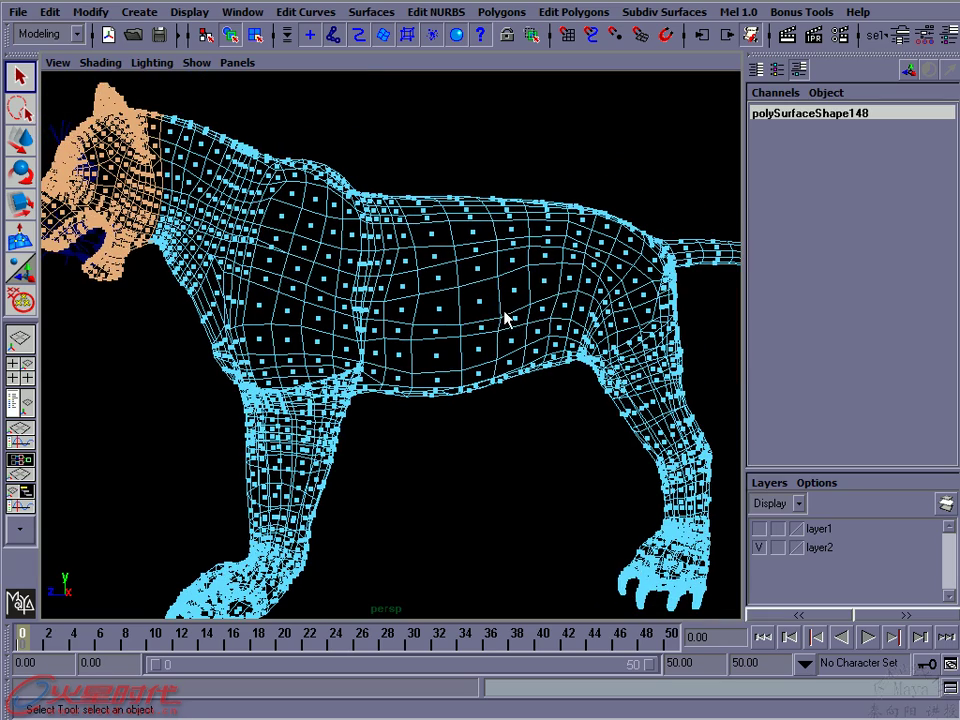
right_click_drag(243, 252, 300, 240, "alt")
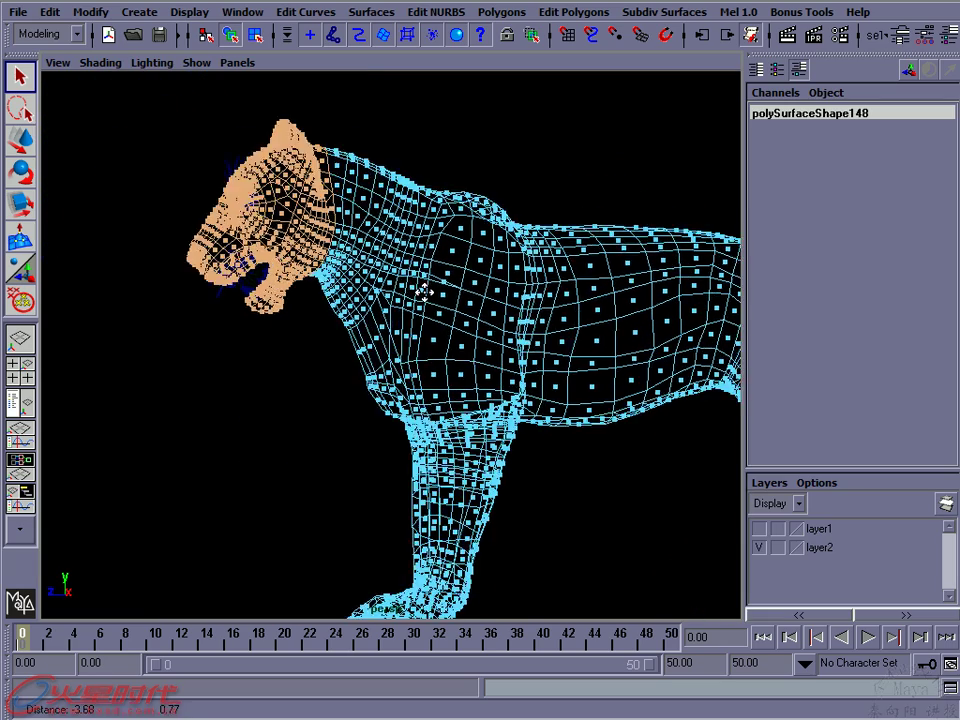
left_click_drag(300, 240, 456, 336, "alt")
right_click_drag(456, 336, 275, 297, "alt")
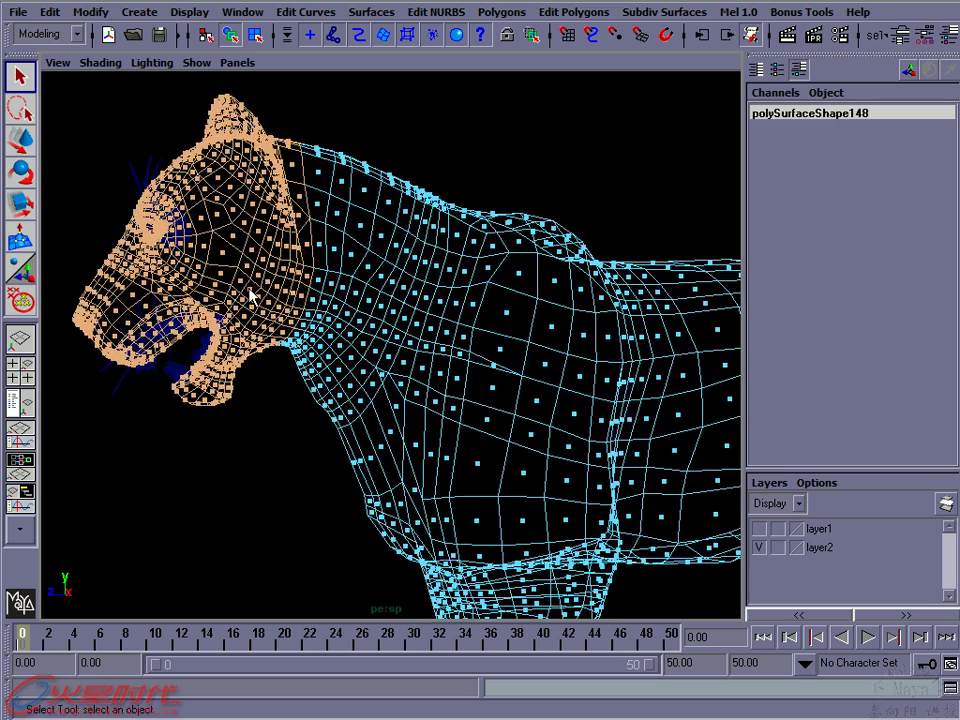
left_click_drag(275, 297, 343, 332, "alt")
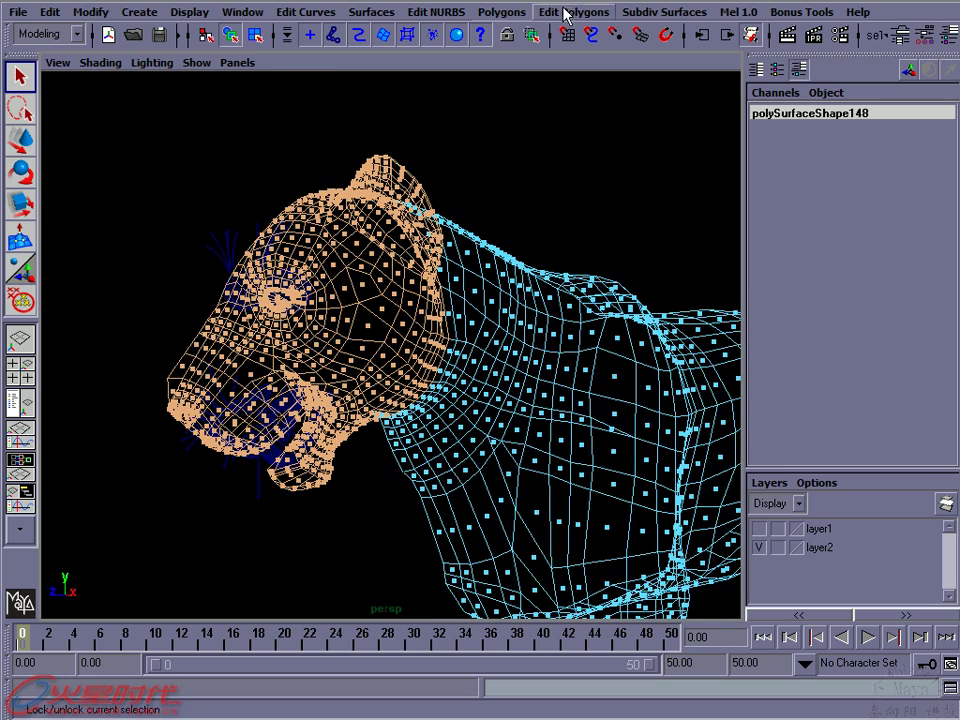
Apply a spherical UV projection to the head faces and rotate it to about -29.8, 72.3, -24.4
left_click(565, 12)
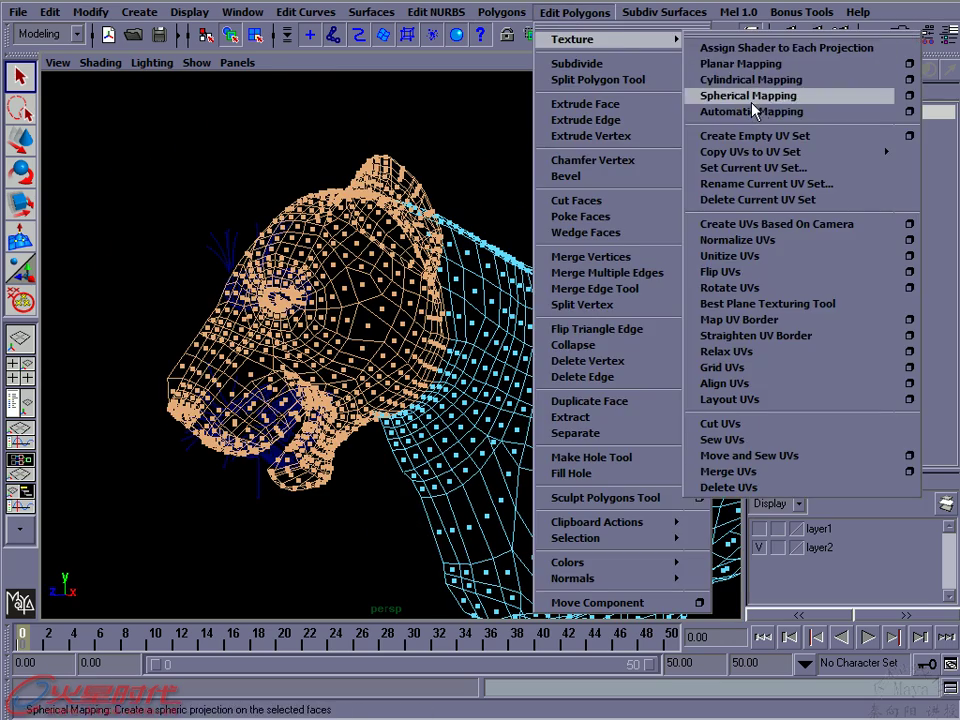
left_click(755, 96)
mouse_move(461, 279)
left_mouse_down("alt")
mouse_move(497, 302)
mouse_move(465, 333)
mouse_move(420, 295)
left_mouse_up("alt")
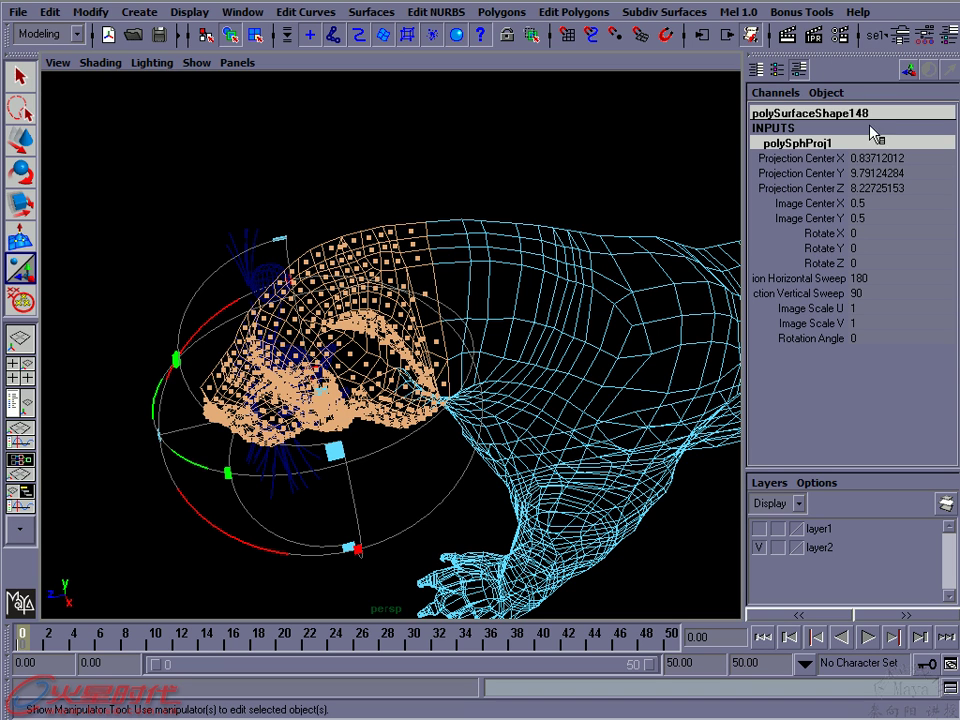
mouse_move(335, 452)
left_mouse_down("alt")
mouse_move(420, 470)
mouse_move(237, 456)
mouse_move(531, 332)
mouse_move(407, 422)
left_mouse_up("alt")
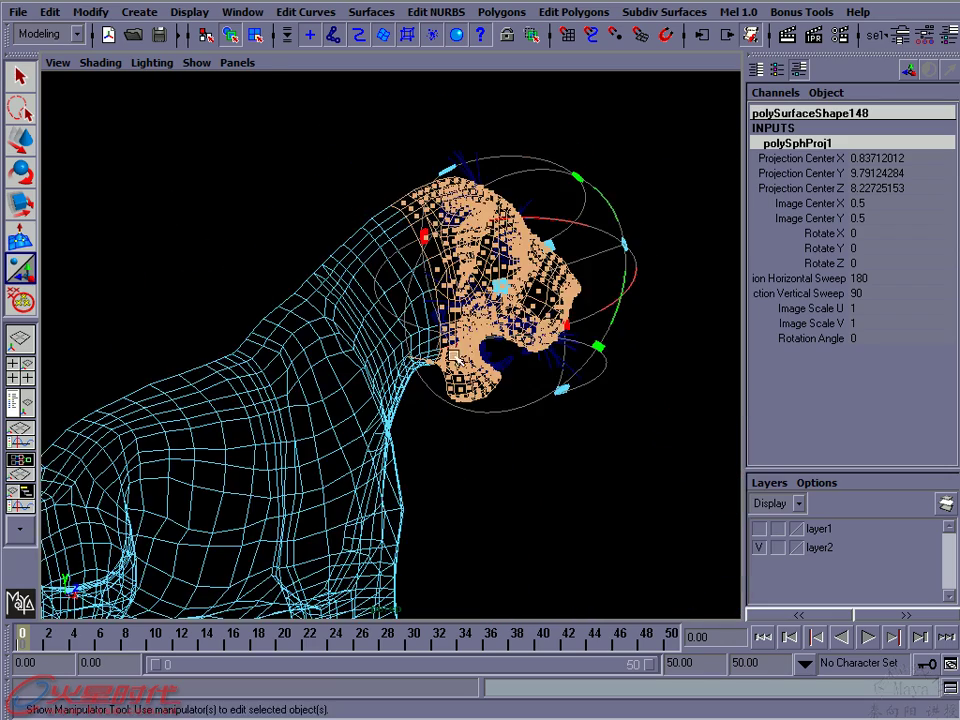
mouse_move(457, 354)
left_mouse_down("alt")
mouse_move(392, 429)
mouse_move(315, 446)
left_mouse_up("alt")
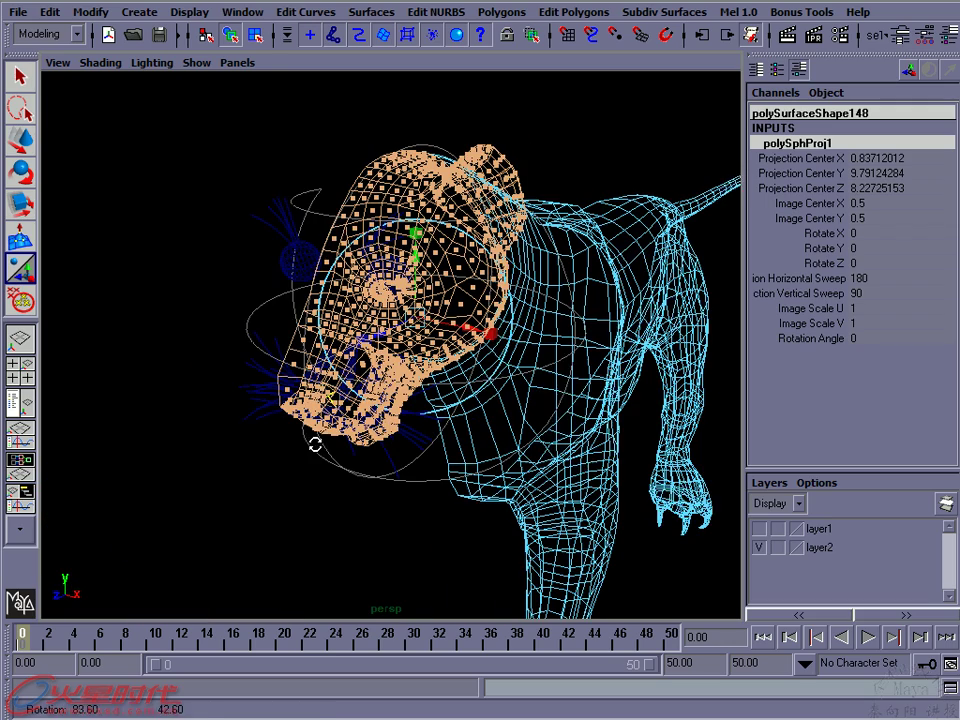
mouse_move(513, 326)
left_mouse_down()
mouse_move(467, 343)
mouse_move(453, 307)
mouse_move(438, 334)
left_mouse_up()
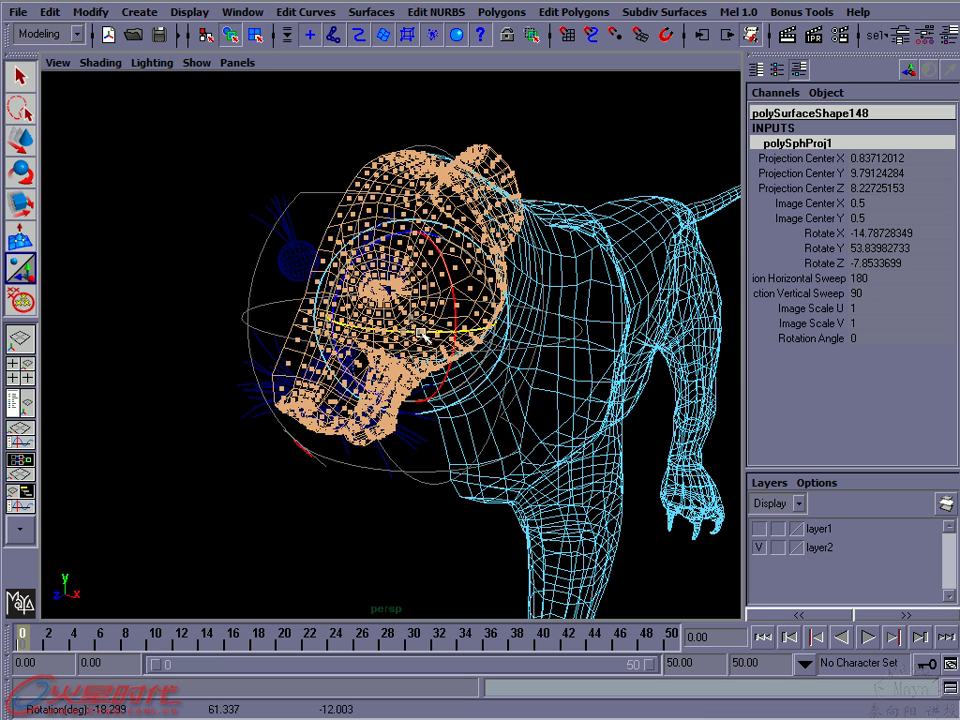
Set the spherical projection's Rotate Y to 90
left_click(906, 248)
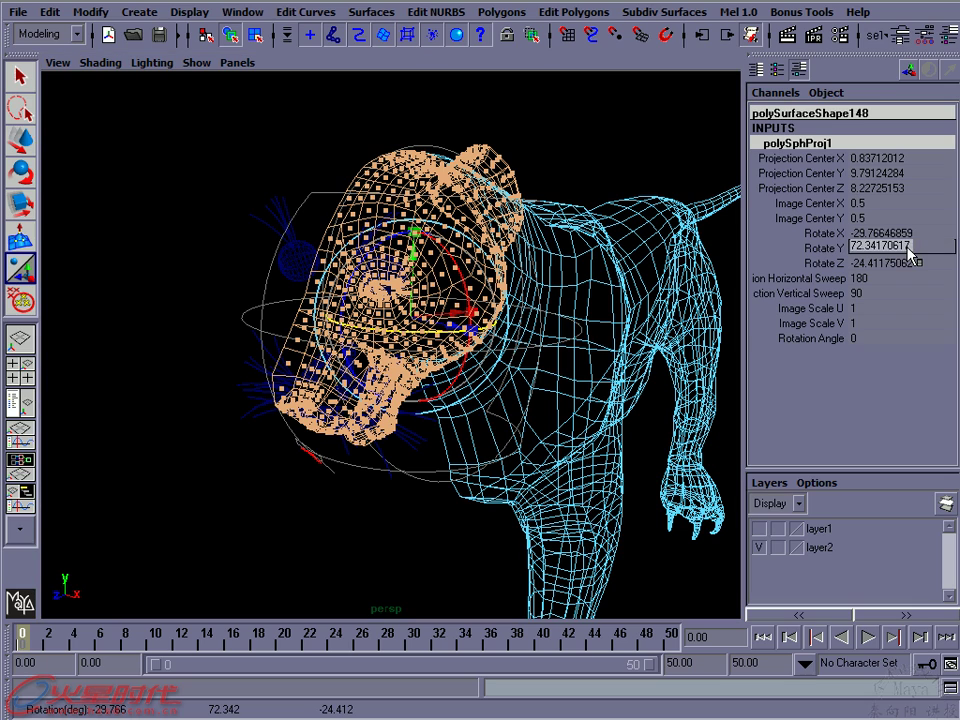
type("90")
key("Return")
mouse_move(675, 274)
left_mouse_down("alt")
mouse_move(573, 259)
mouse_move(579, 242)
left_mouse_up("alt")
Centre the projection on the head's midline with Projection Center X 0
key("t")
left_click_drag(512, 300, 475, 296)
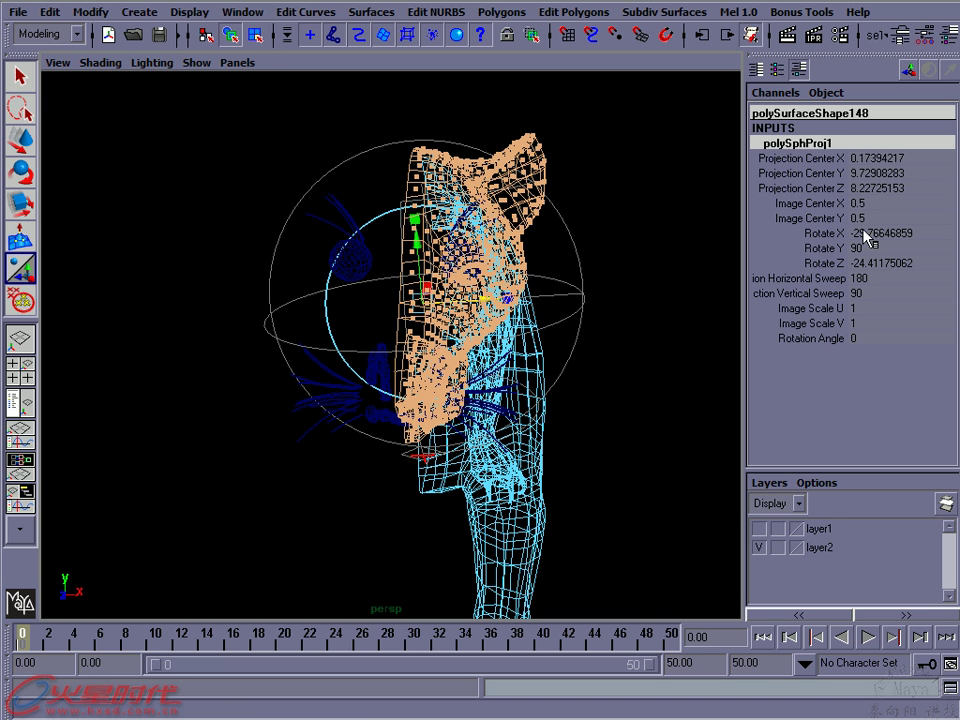
left_click(905, 158)
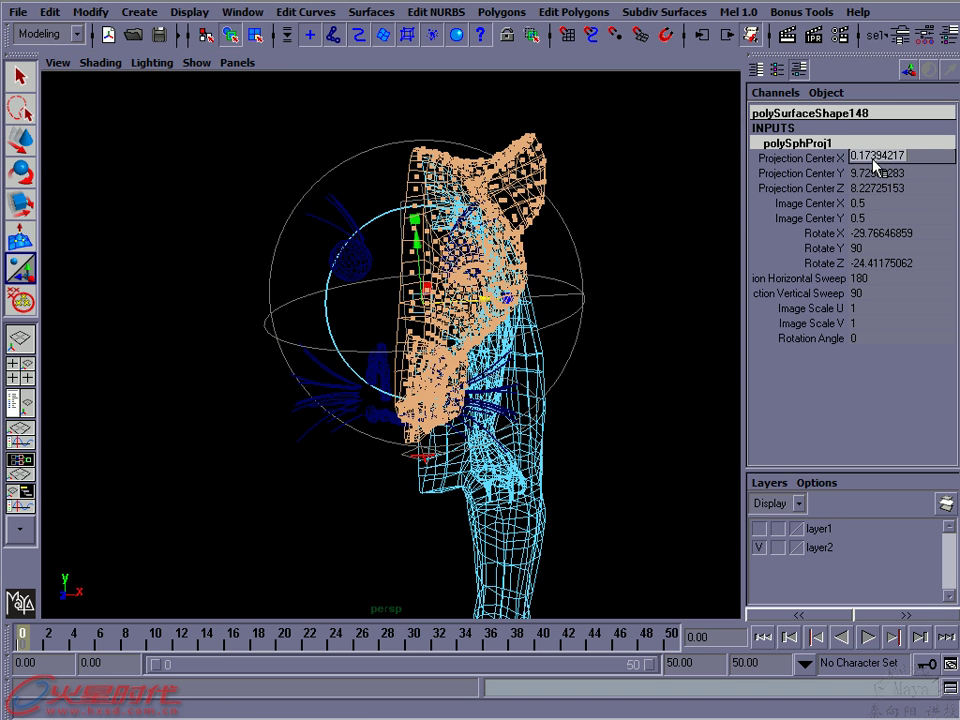
type("0")
key("Return")
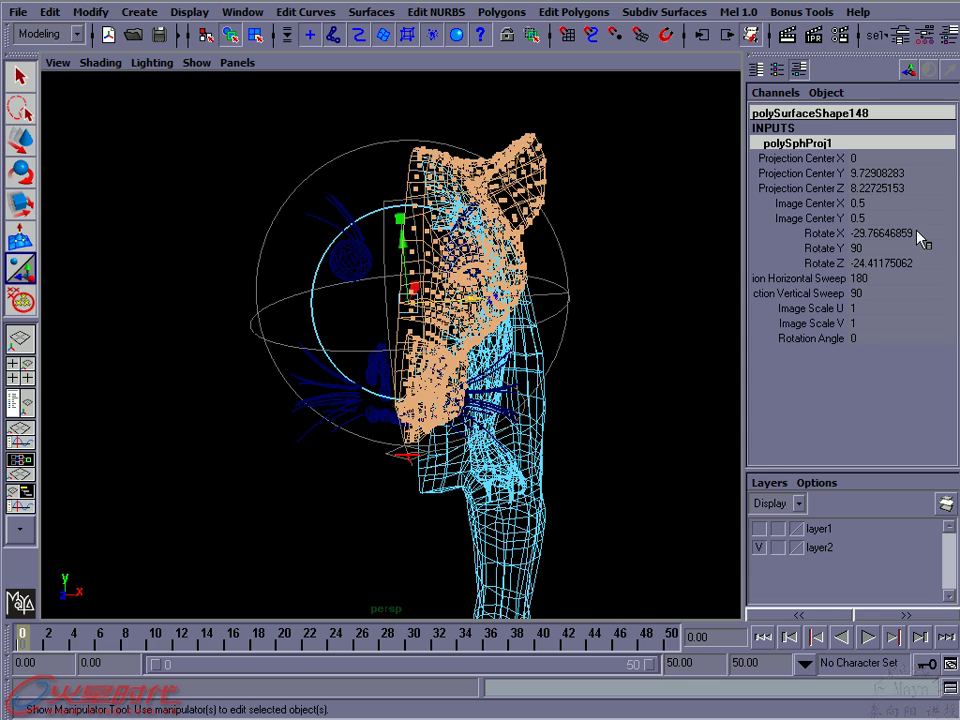
mouse_move(553, 264)
left_mouse_down("alt")
mouse_move(522, 256)
mouse_move(335, 446)
mouse_move(260, 450)
left_mouse_up("alt")
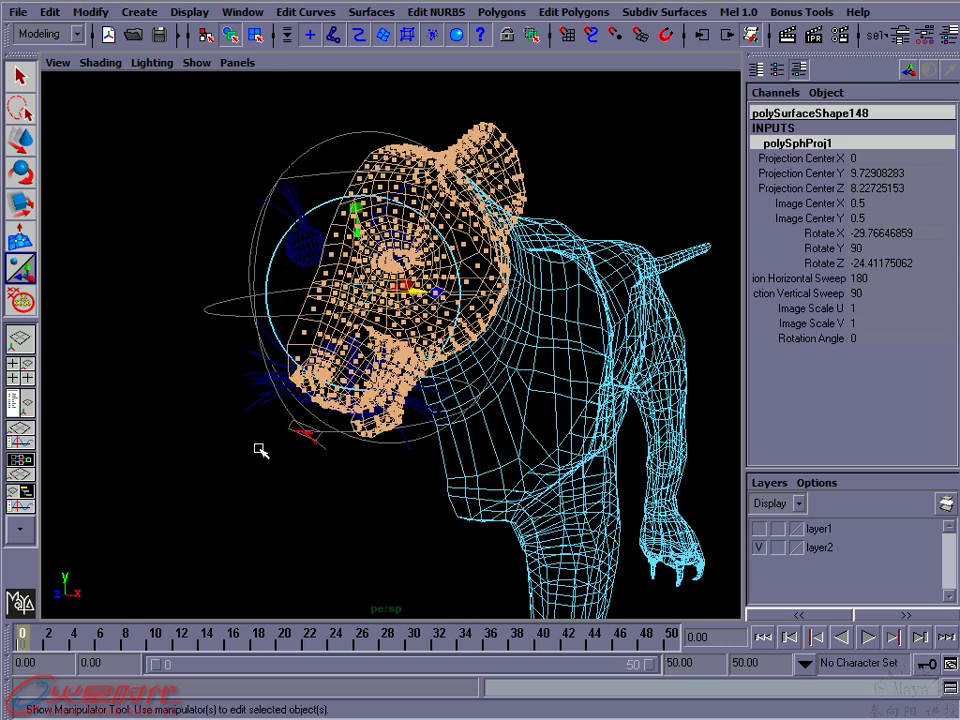
Expand the projection manipulator's handles, then try a sweep change and undo it
right_click_drag(260, 450, 284, 487, "alt")
left_click(273, 478)
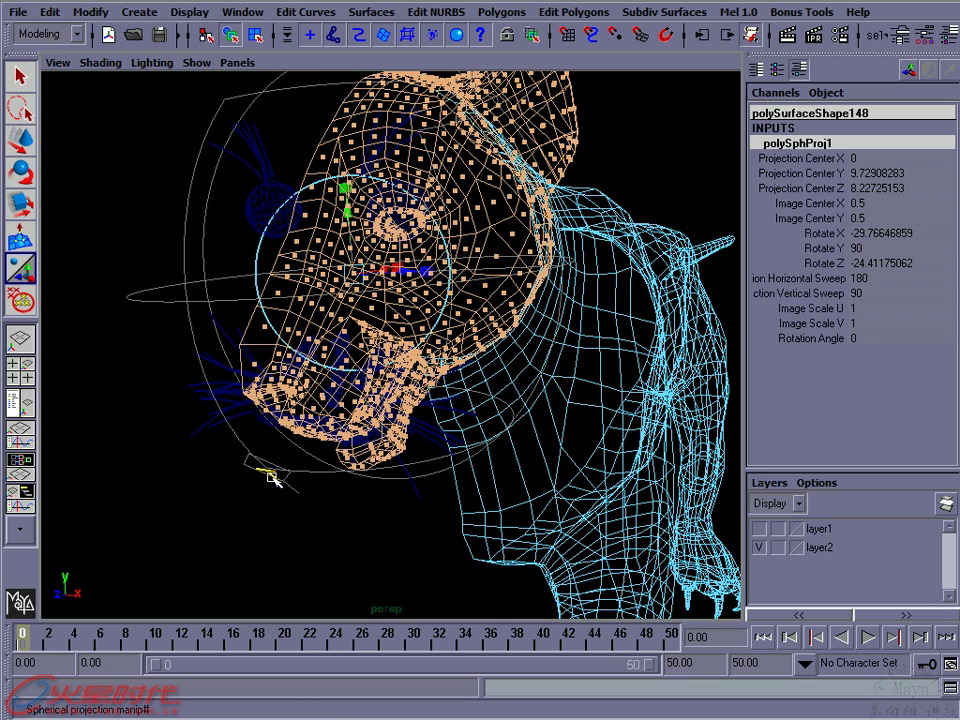
left_click(273, 478)
right_click_drag(362, 420, 290, 211, "alt")
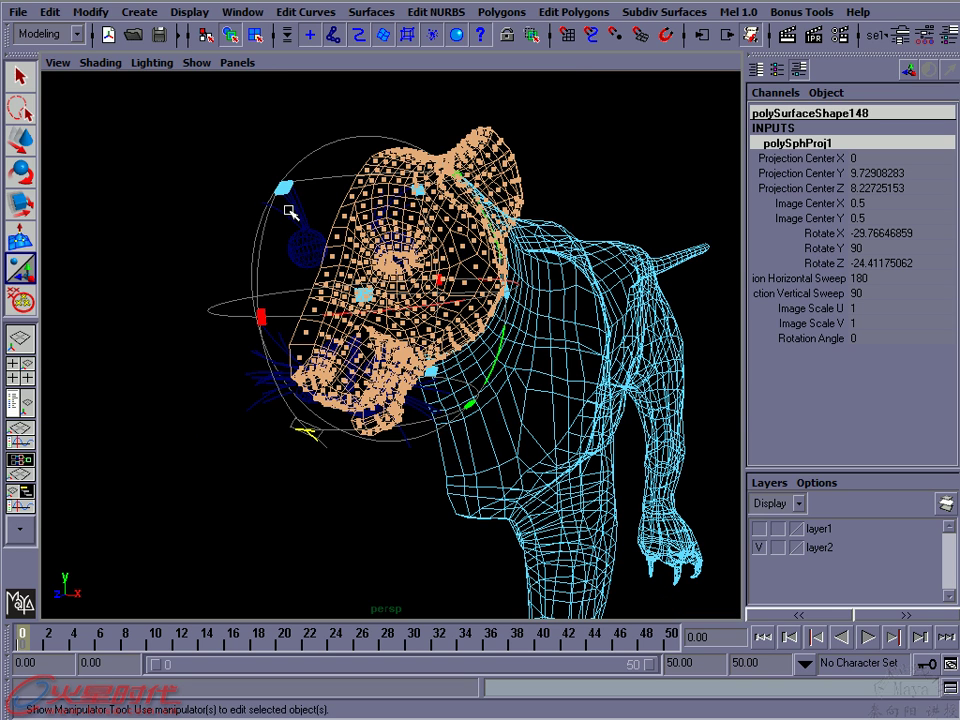
left_click_drag(290, 197, 302, 190)
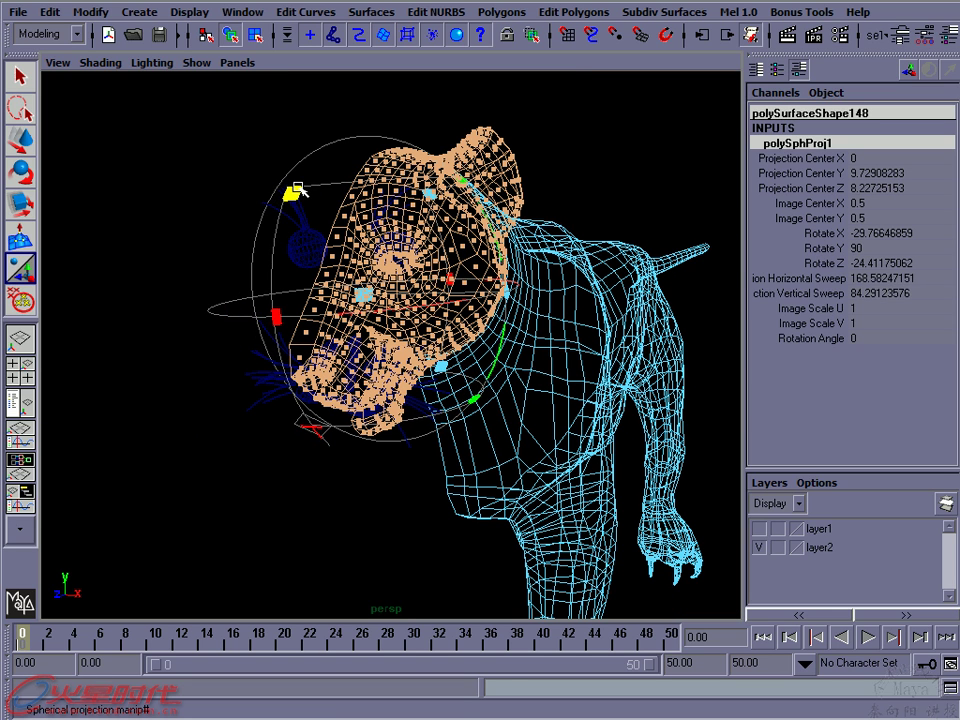
key("ctrl+z")
mouse_move(382, 189)
left_mouse_down("alt")
mouse_move(265, 333)
mouse_move(161, 317)
mouse_move(280, 319)
mouse_move(258, 322)
left_mouse_up("alt")
Keep Horizontal Sweep at 180 and show the UV Texture Editor beside the perspective view
left_click(910, 280)
type("180")
key("Return")
mouse_move(502, 303)
left_mouse_down("alt")
mouse_move(470, 285)
mouse_move(540, 325)
left_mouse_up("alt")
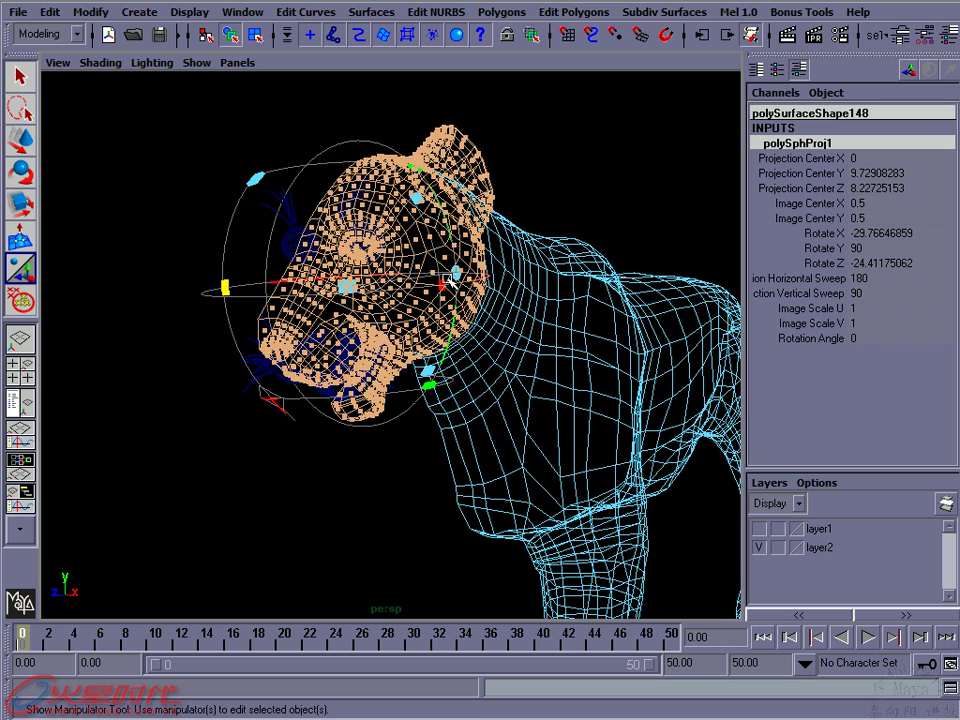
left_click_drag(414, 304, 390, 298, "alt")
middle_click_drag(390, 298, 370, 293, "alt")
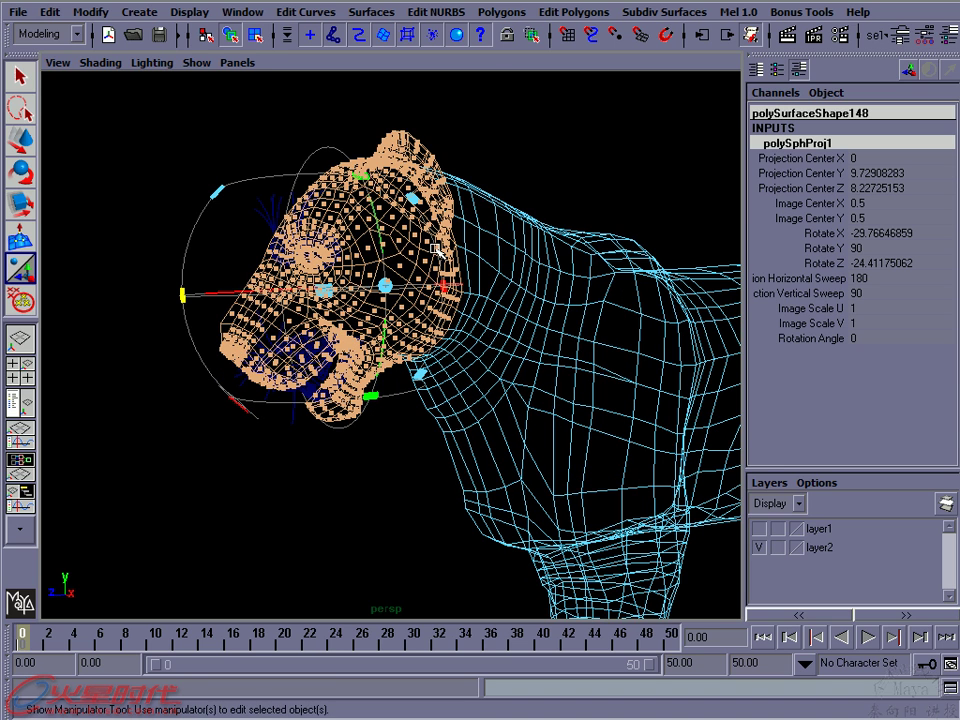
key("space")
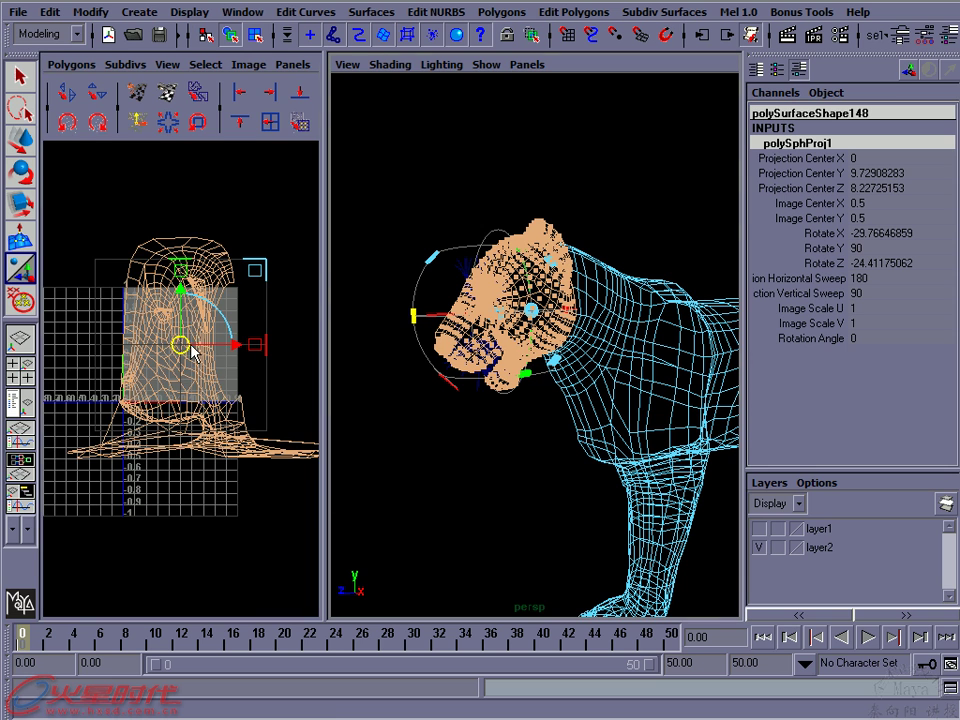
Squash the head UVs to Image Scale V 0.674, then return to object mode with F8
middle_click_drag(193, 352, 171, 369, "alt")
left_click_drag(185, 292, 184, 320)
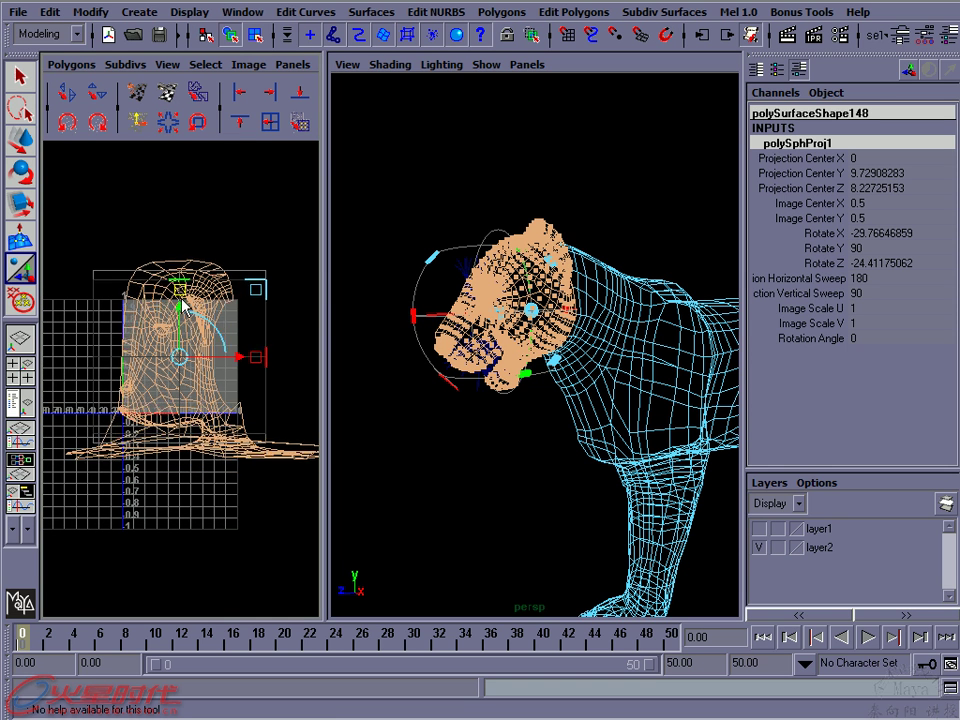
left_click_drag(411, 193, 500, 258, "alt")
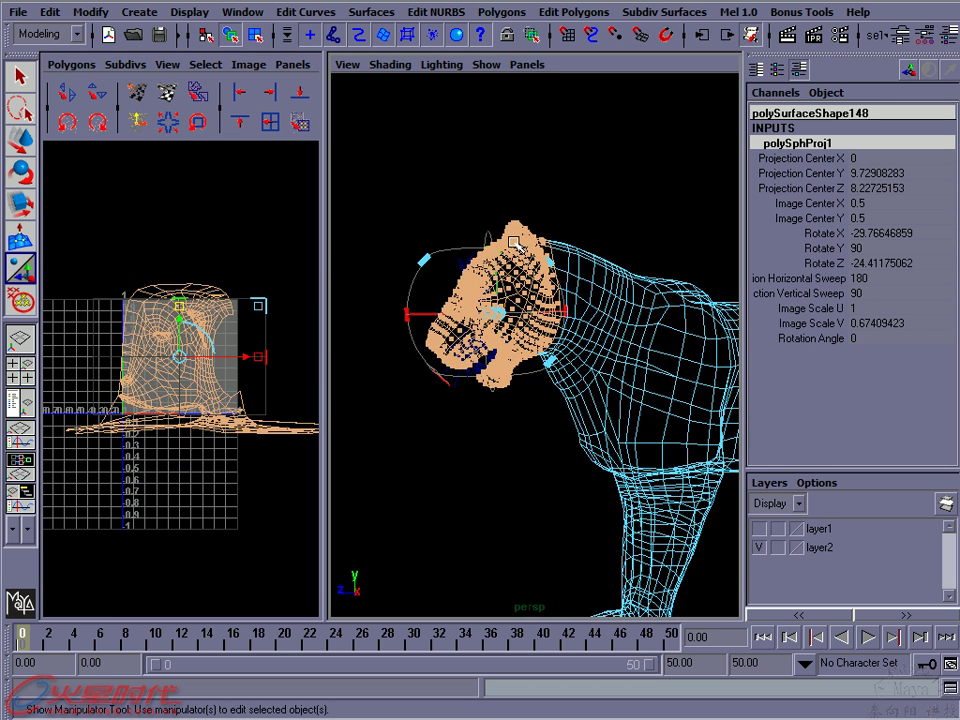
right_click_drag(500, 258, 510, 283, "alt")
left_click_drag(510, 279, 540, 366, "alt")
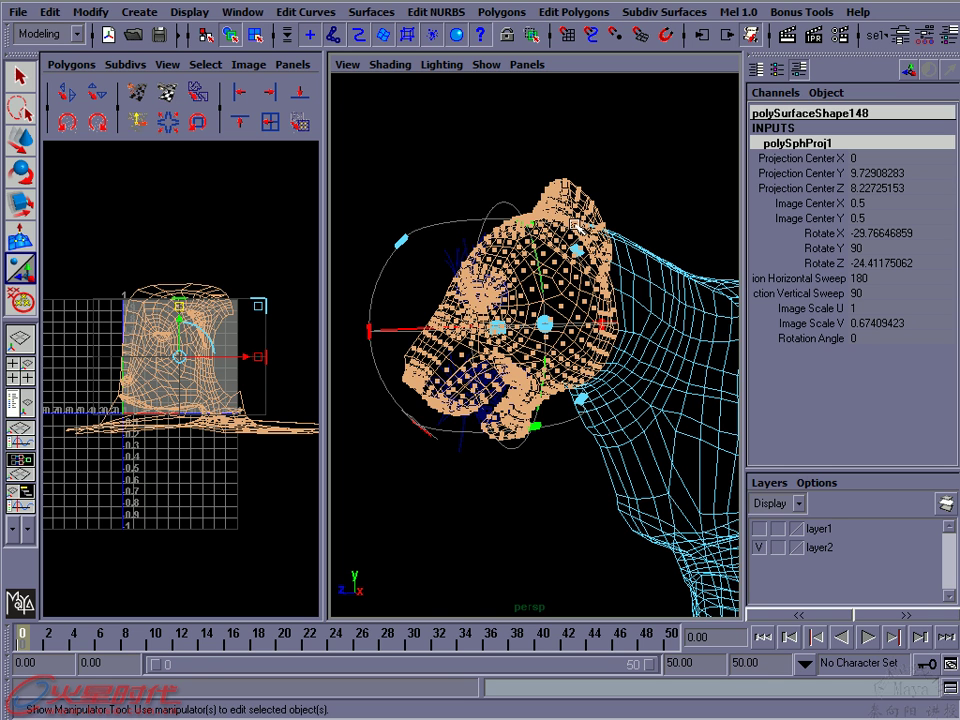
key("F8")
mouse_move(611, 182)
left_mouse_down()
mouse_move(571, 280)
mouse_move(536, 282)
mouse_move(479, 240)
left_mouse_up()
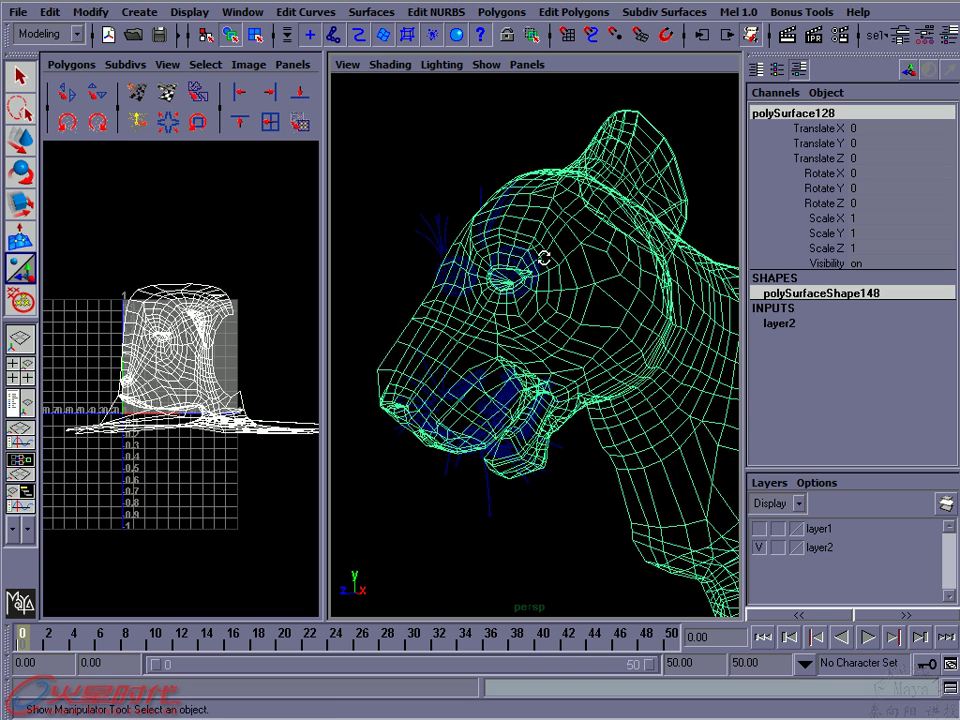
In face mode, paint-select the faces around the eye and down toward the nose
left_click_drag(544, 258, 514, 237, "alt")
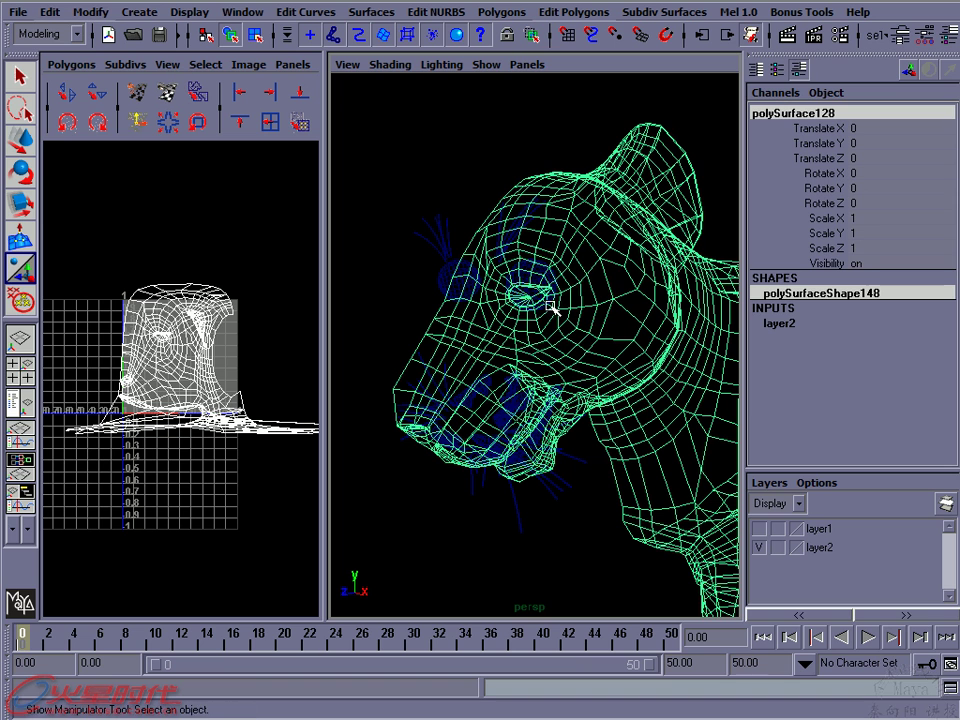
right_click(587, 256)
left_click(590, 296)
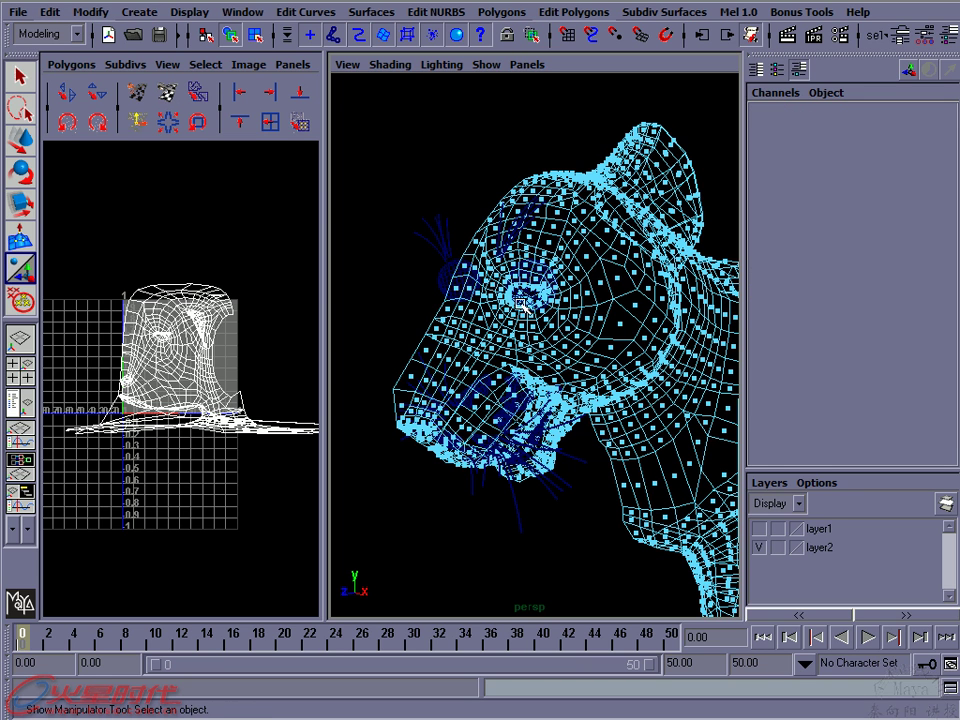
left_click(50, 14)
left_click(146, 326)
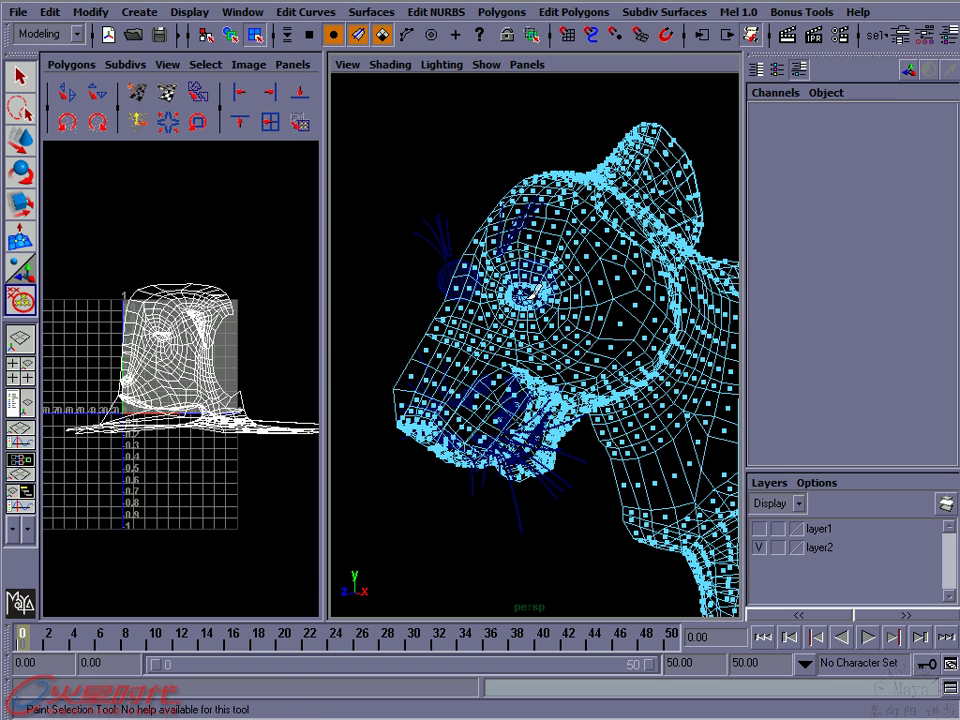
left_click_drag(532, 291, 523, 237)
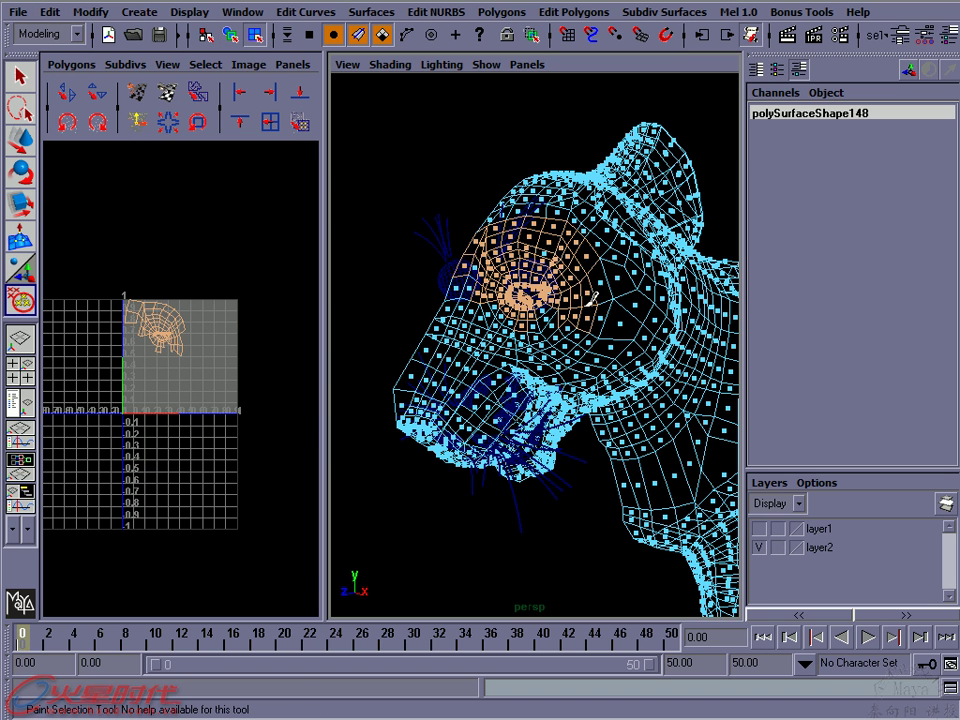
left_click_drag(567, 313, 494, 320)
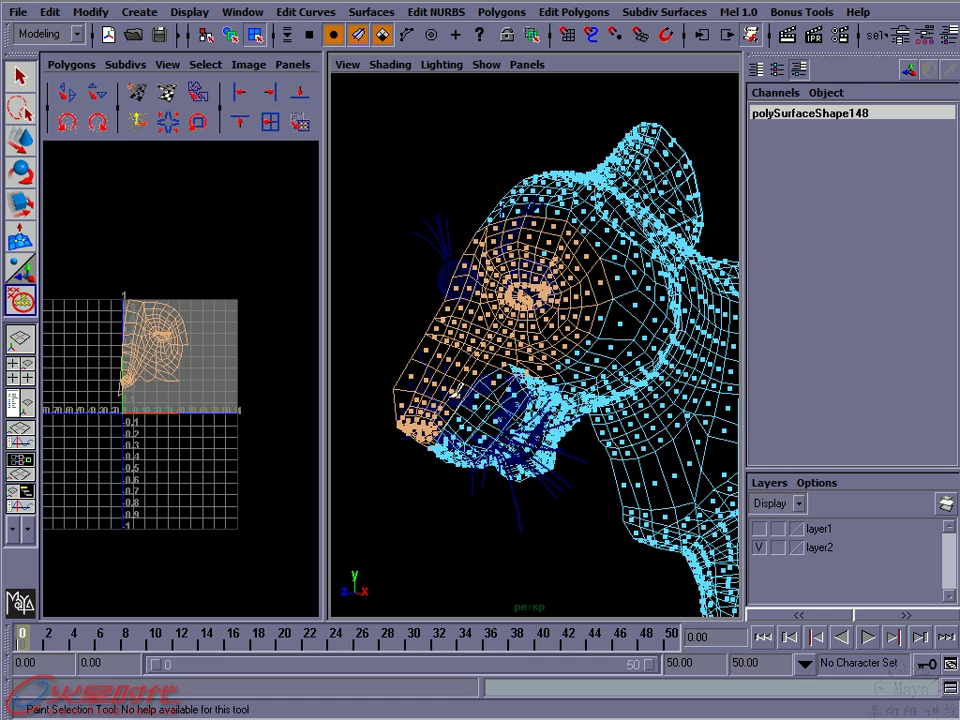
Turn on shaded wireframe and inspect the painted snout selection from several angles
left_click_drag(456, 392, 492, 322, "alt")
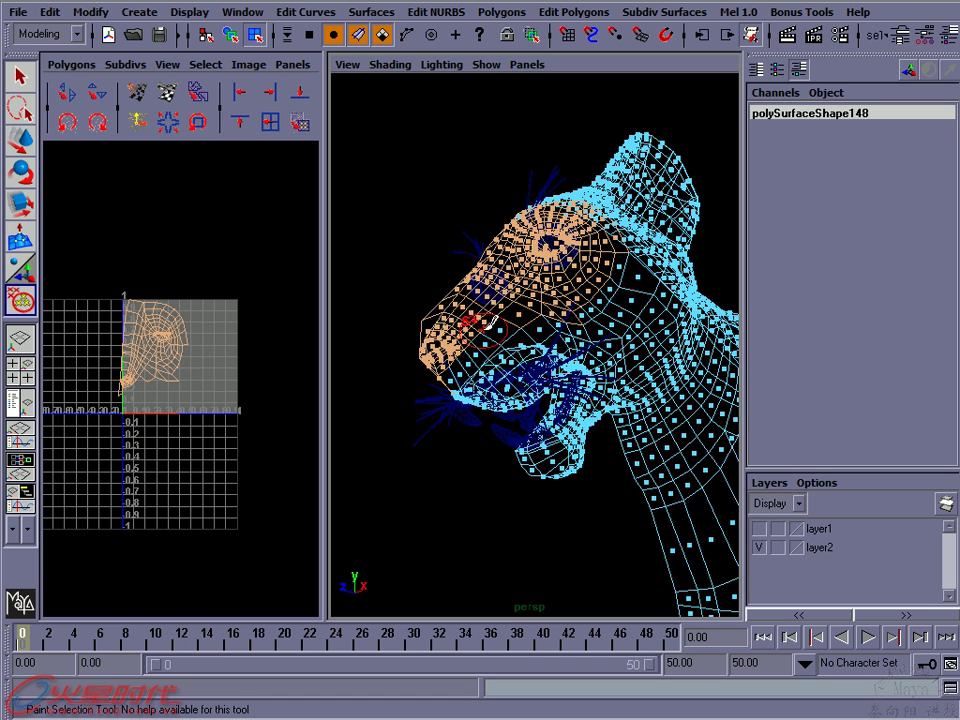
key("5")
right_click_drag(493, 322, 480, 292, "alt")
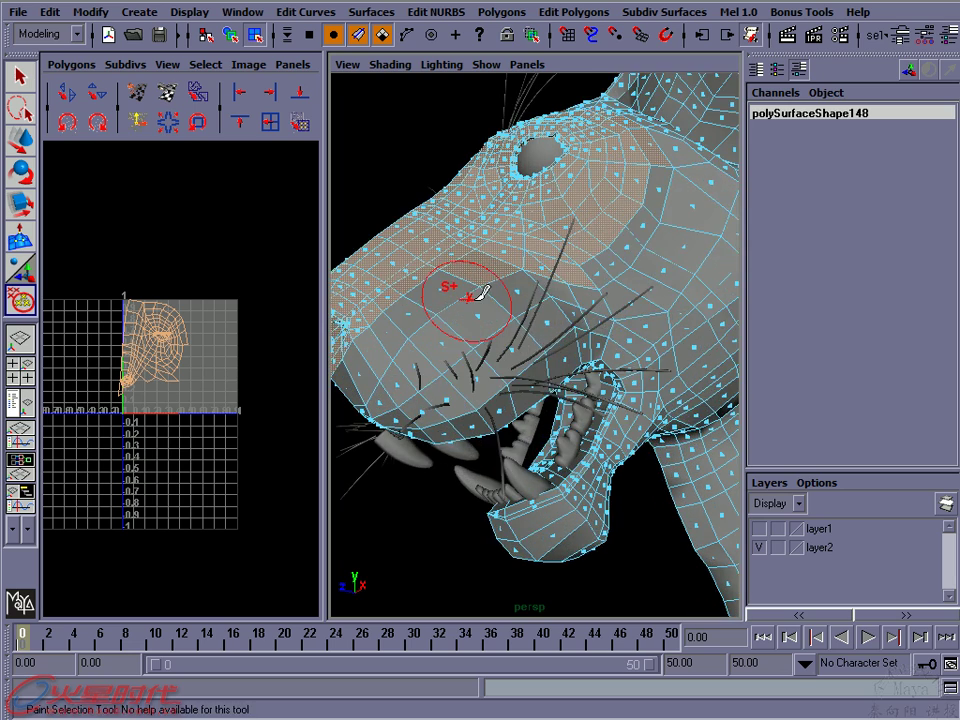
left_click_drag(479, 291, 497, 309, "alt")
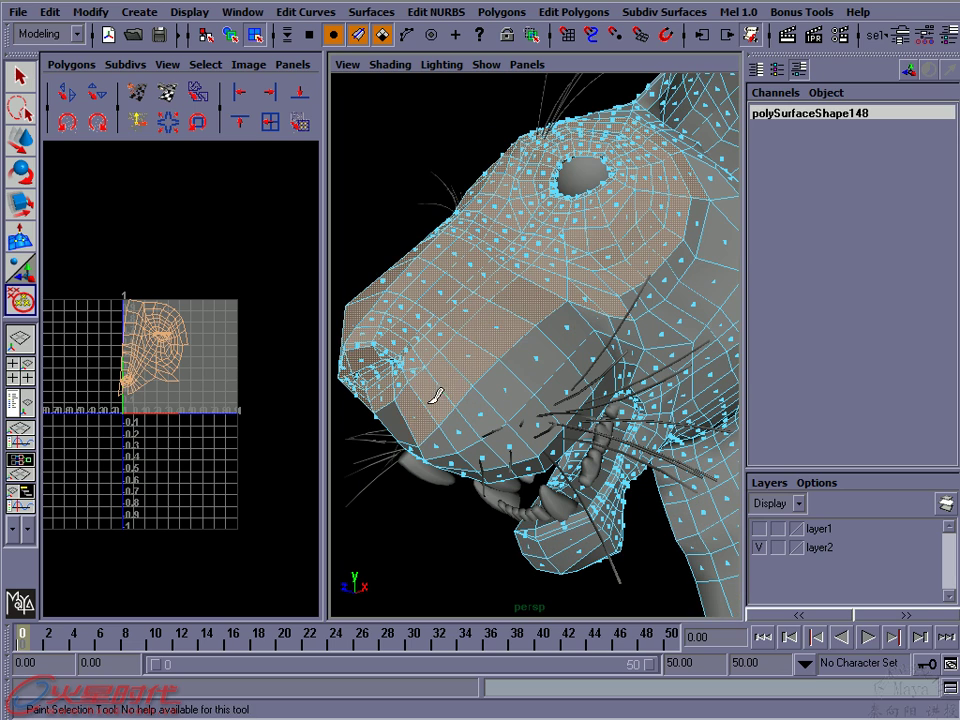
mouse_move(456, 340)
left_mouse_down("alt")
mouse_move(490, 300)
mouse_move(463, 342)
left_mouse_up("alt")
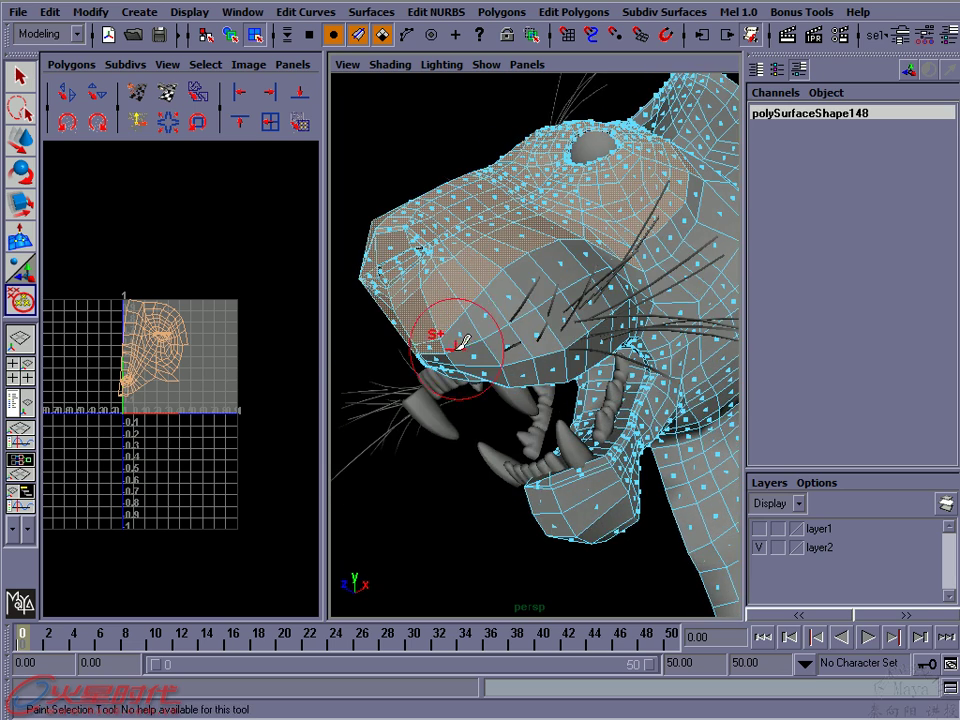
mouse_move(388, 305)
left_mouse_down("alt")
mouse_move(453, 310)
mouse_move(525, 338)
left_mouse_up("alt")
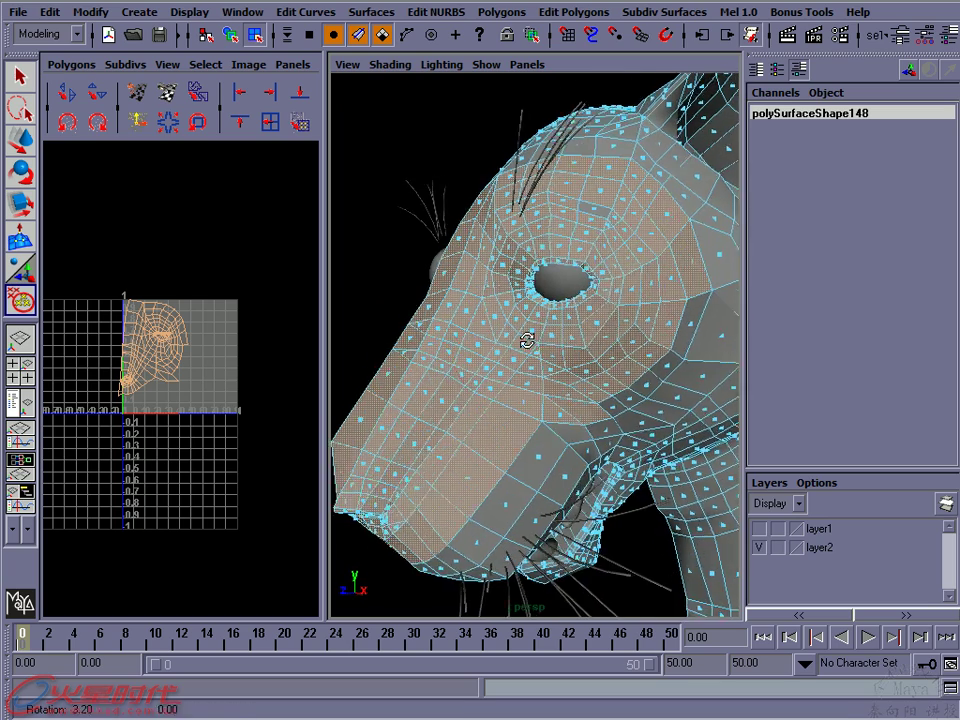
right_click_drag(525, 338, 520, 312, "alt")
mouse_move(527, 315)
left_mouse_down("alt")
mouse_move(531, 332)
mouse_move(510, 319)
left_mouse_up("alt")
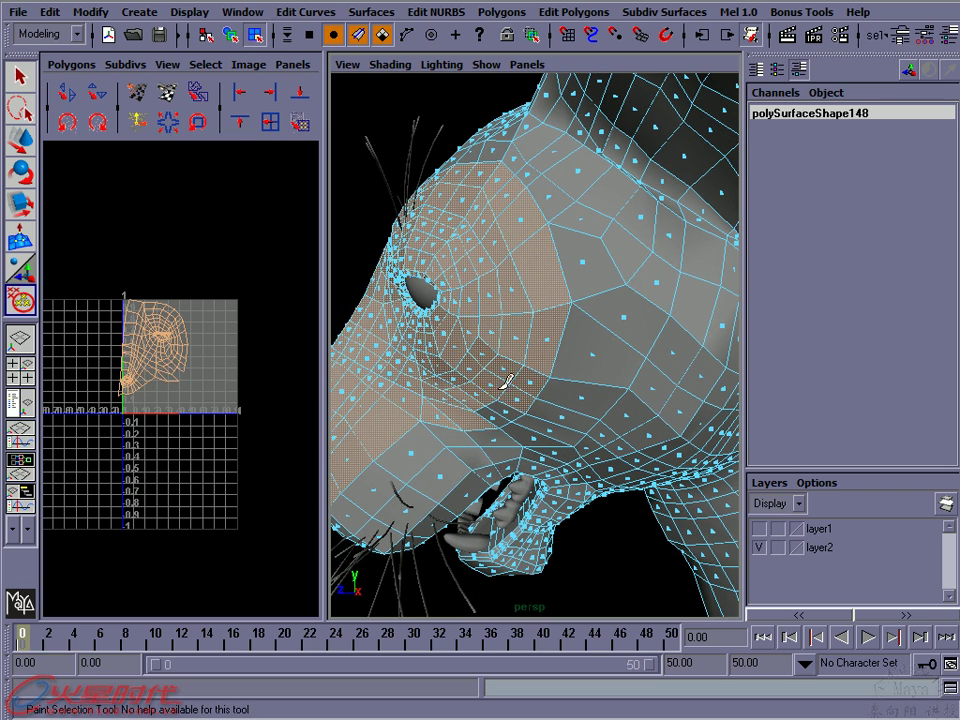
mouse_move(447, 340)
left_mouse_down("alt")
mouse_move(465, 315)
mouse_move(557, 306)
mouse_move(579, 326)
mouse_move(560, 290)
mouse_move(528, 274)
mouse_move(514, 330)
mouse_move(499, 315)
mouse_move(484, 320)
mouse_move(518, 302)
left_mouse_up("alt")
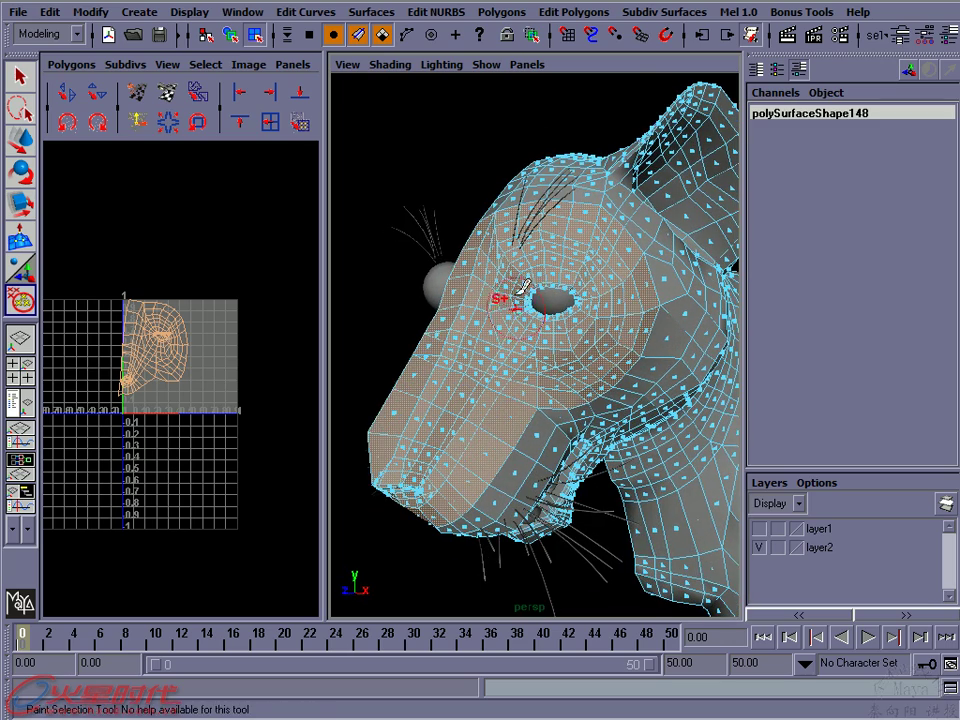
Apply a planar UV projection to the selected upper snout faces
left_click(556, 13)
mouse_move(600, 39)
left_click(909, 64)
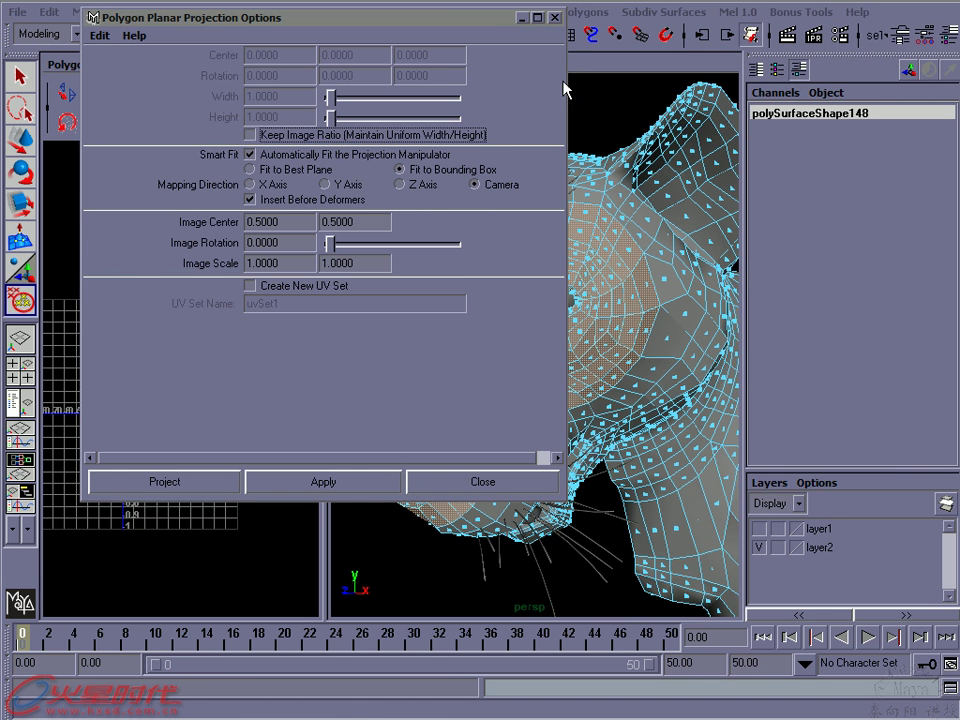
left_click(318, 484)
left_click(497, 484)
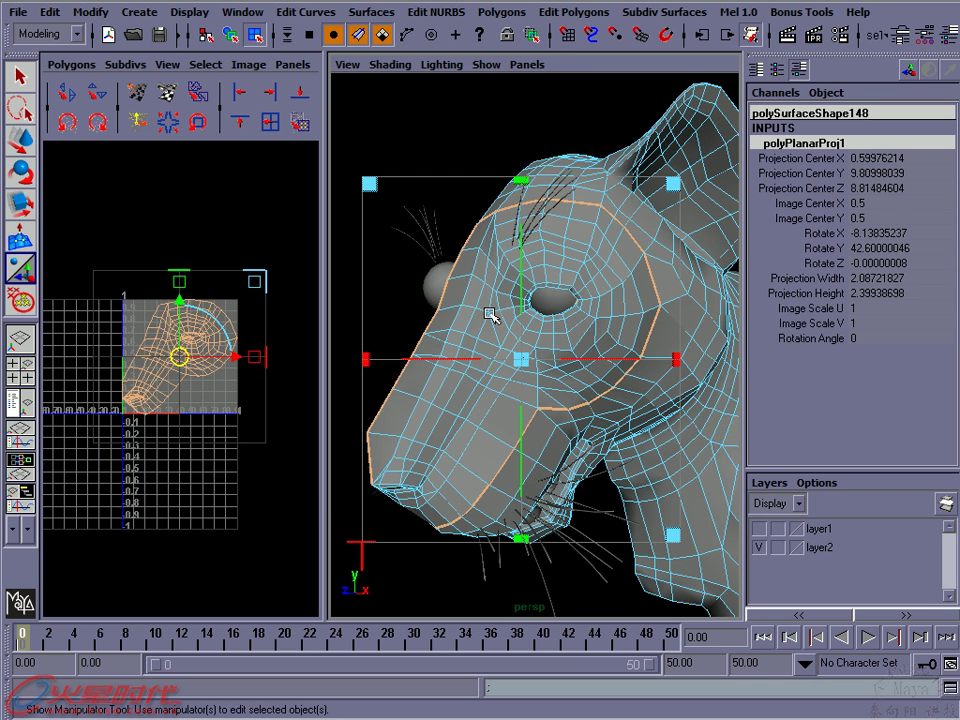
mouse_move(576, 325)
left_mouse_down("alt")
mouse_move(574, 308)
mouse_move(583, 310)
left_mouse_up("alt")
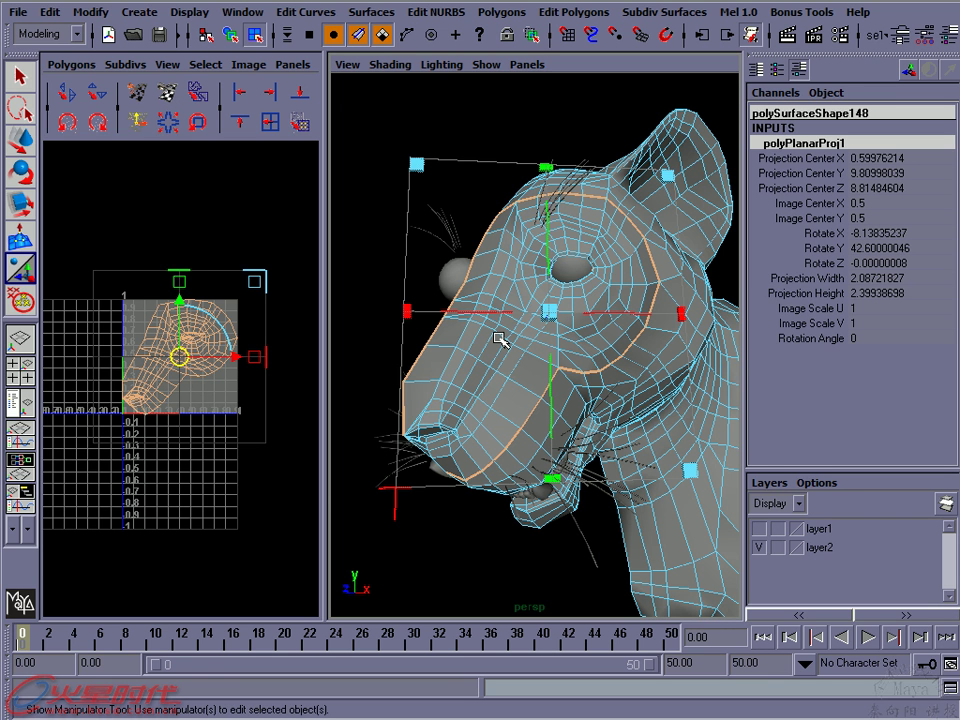
left_click_drag(546, 340, 513, 346, "alt")
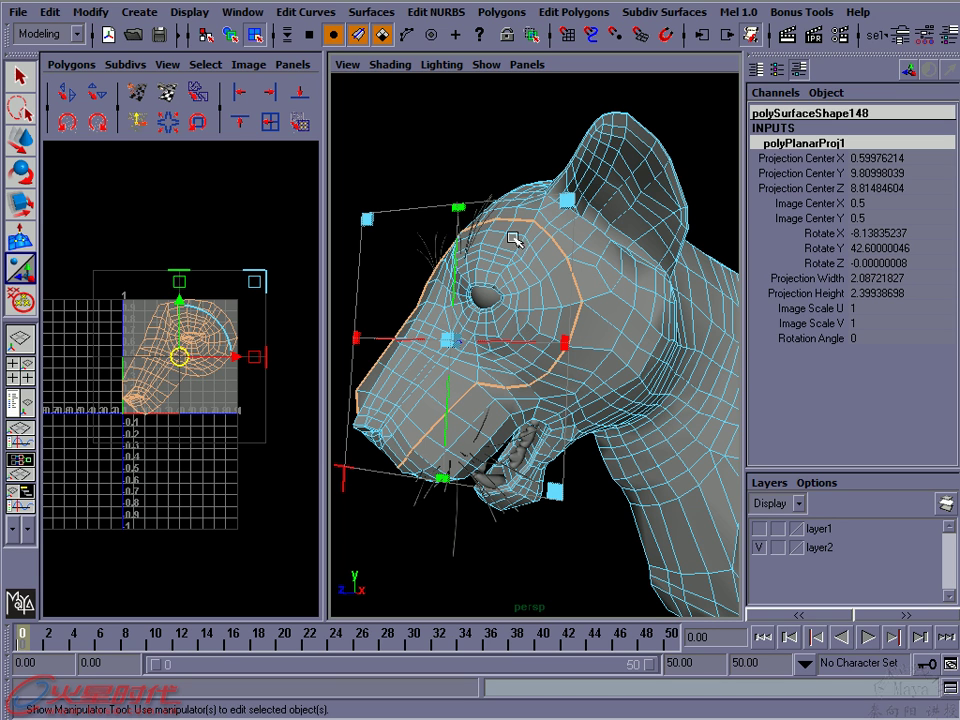
Undo the planar projection, restoring the snout faces' previous UVs
left_click(142, 13)
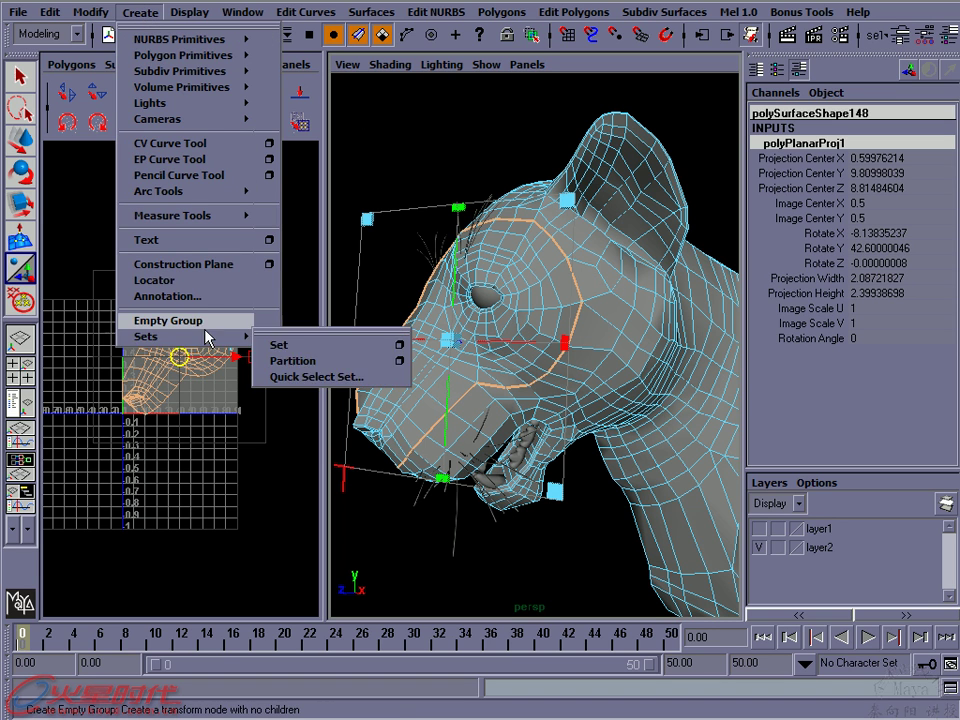
mouse_move(180, 336)
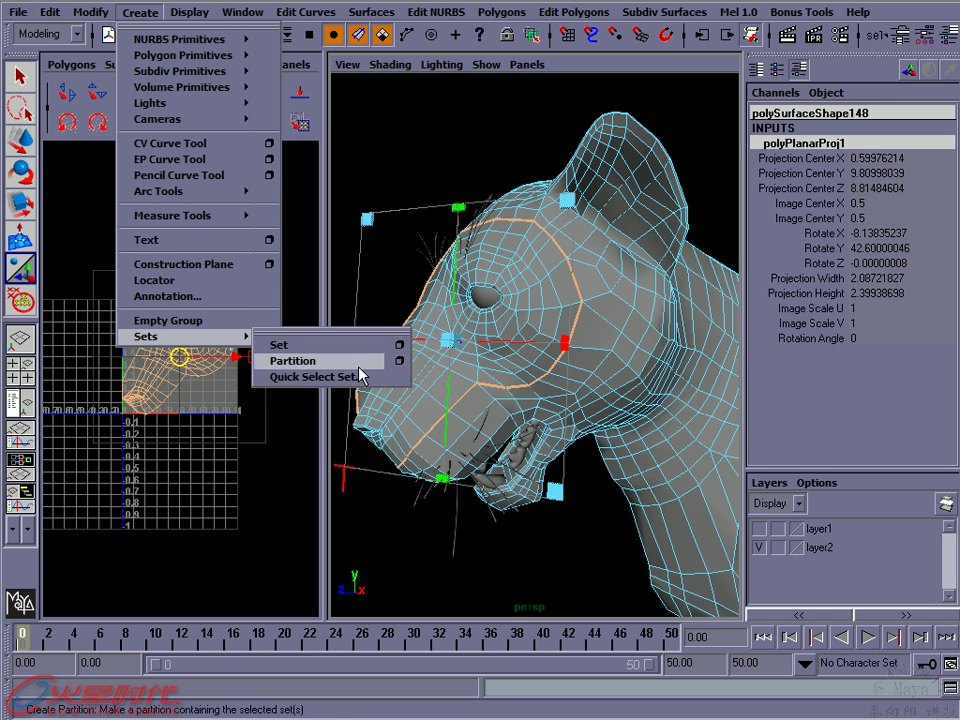
left_click(456, 176)
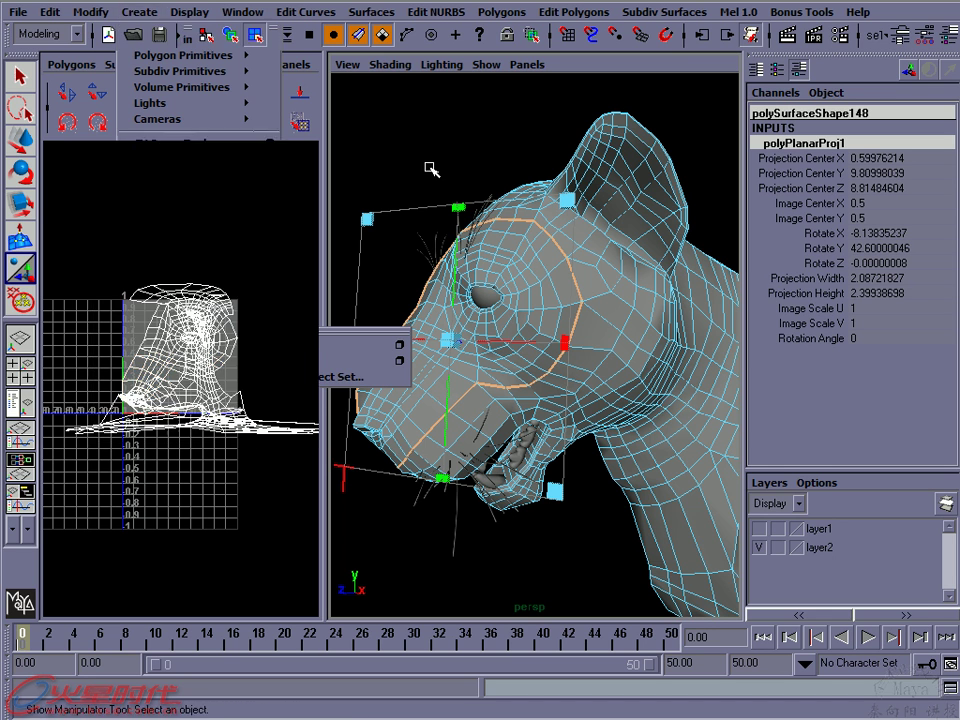
mouse_move(593, 287)
left_mouse_down("alt")
mouse_move(594, 264)
mouse_move(591, 286)
mouse_move(492, 243)
left_mouse_up("alt")
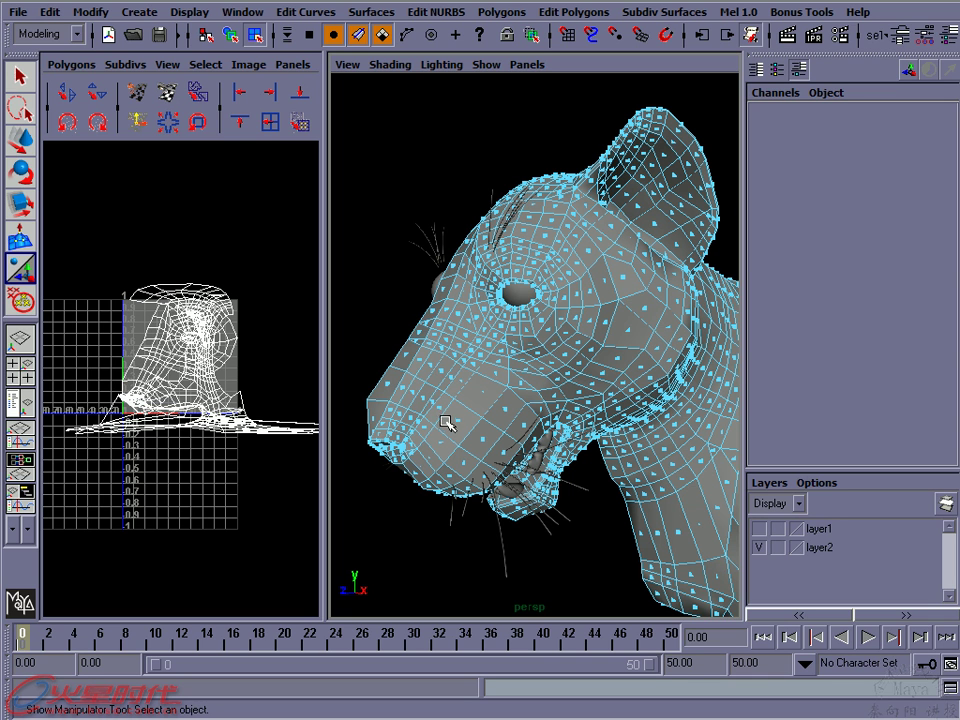
left_click_drag(557, 289, 574, 293, "alt")
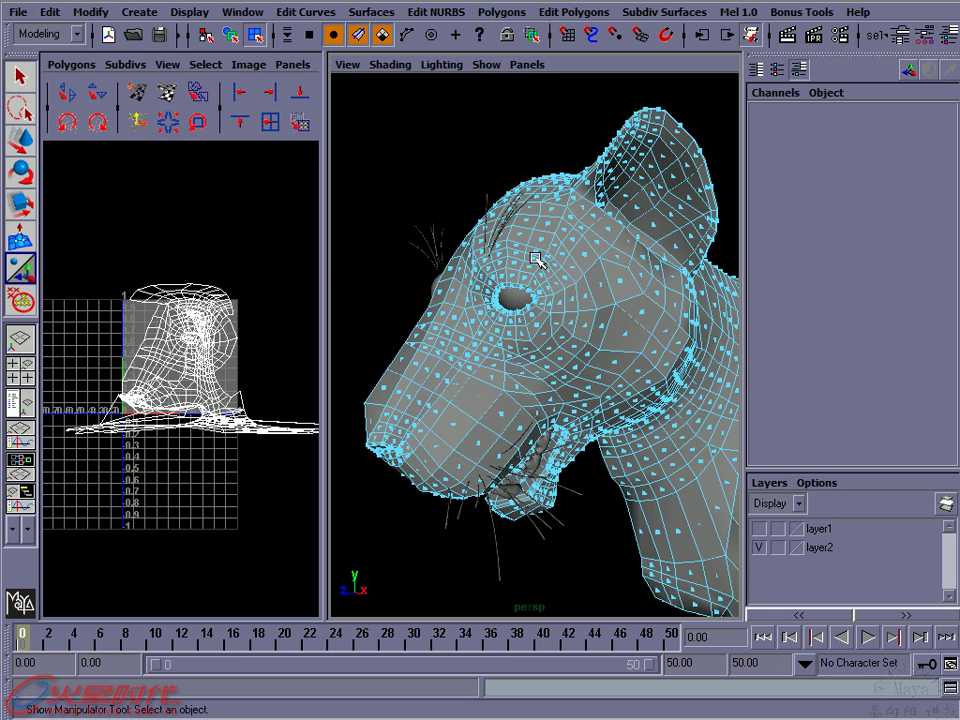
left_click(53, 18)
left_click(475, 190)
key("ctrl+z")
key("ctrl+z")
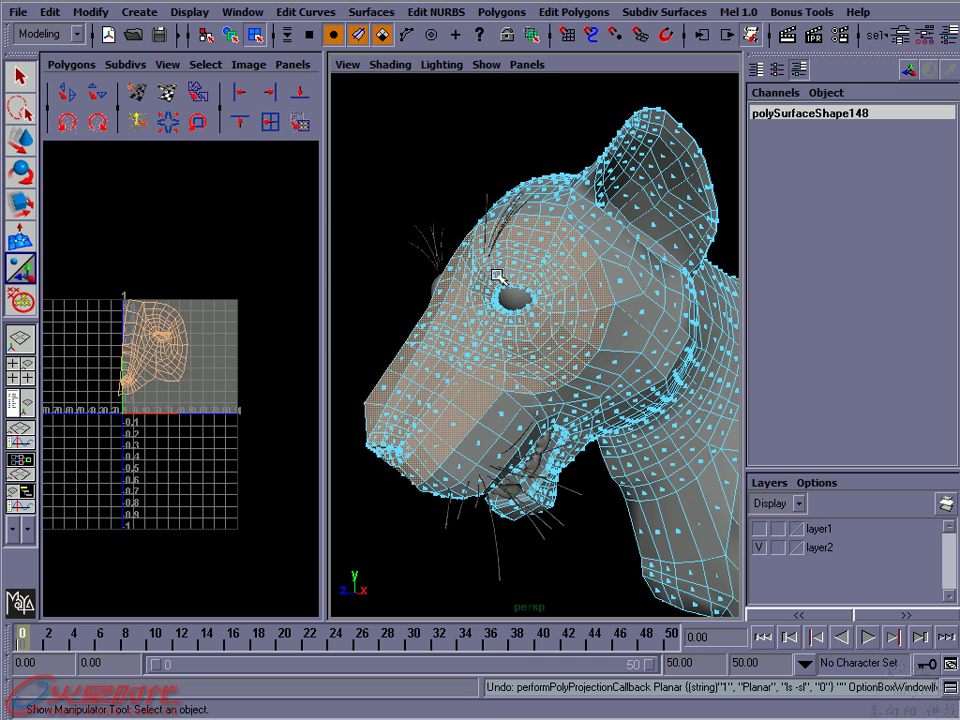
left_click_drag(576, 269, 579, 268, "alt")
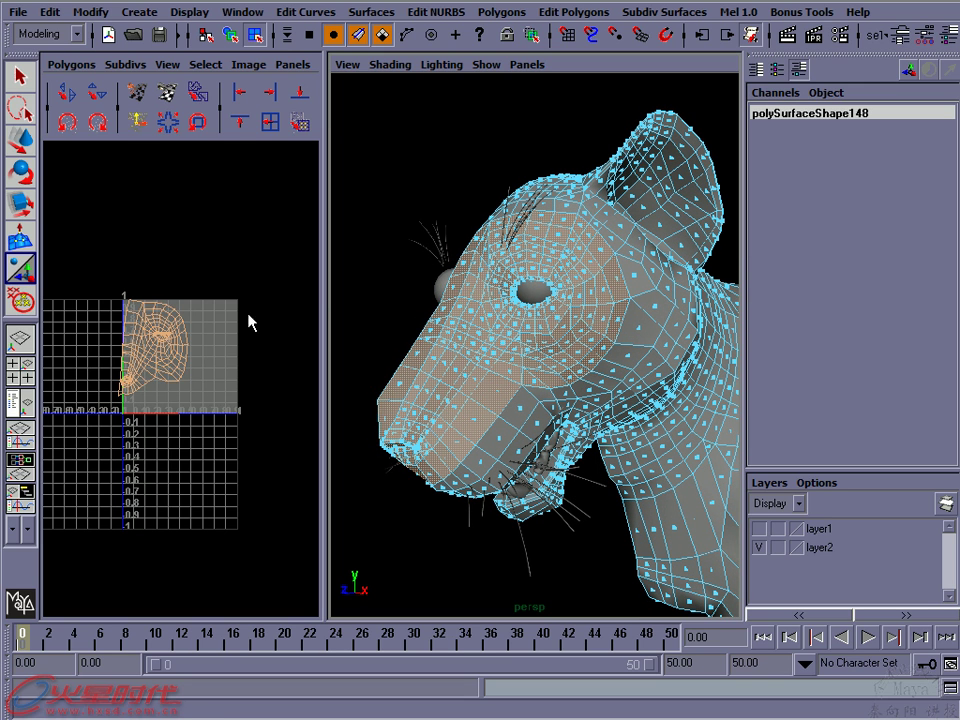
Show the Hypershade materials list and delete unused shading nodes
key("space")
left_click_drag(274, 465, 207, 458)
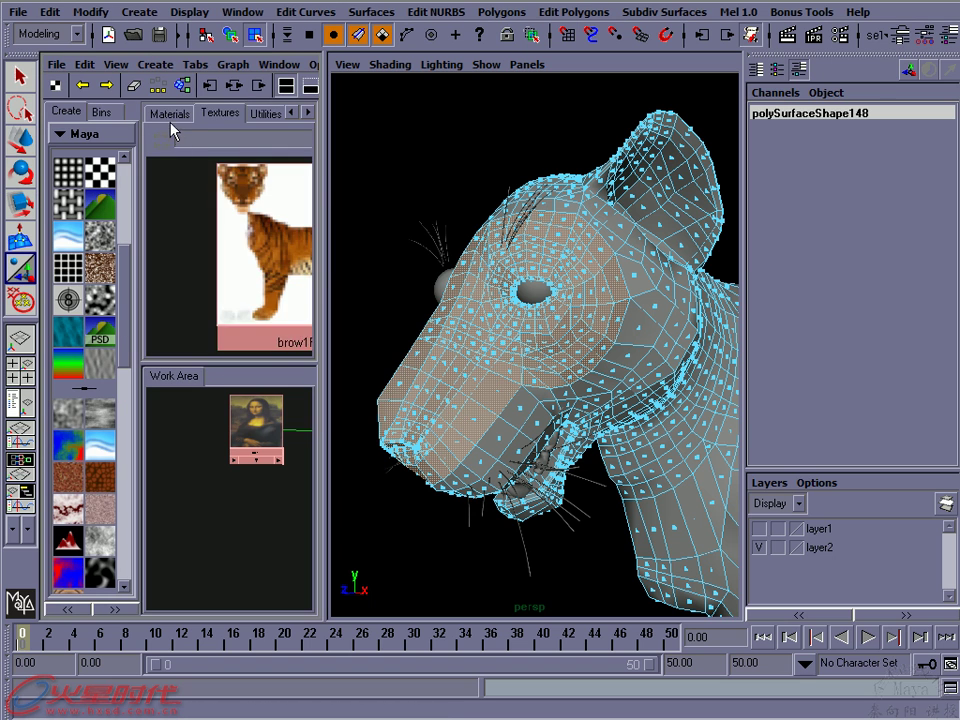
left_click(170, 114)
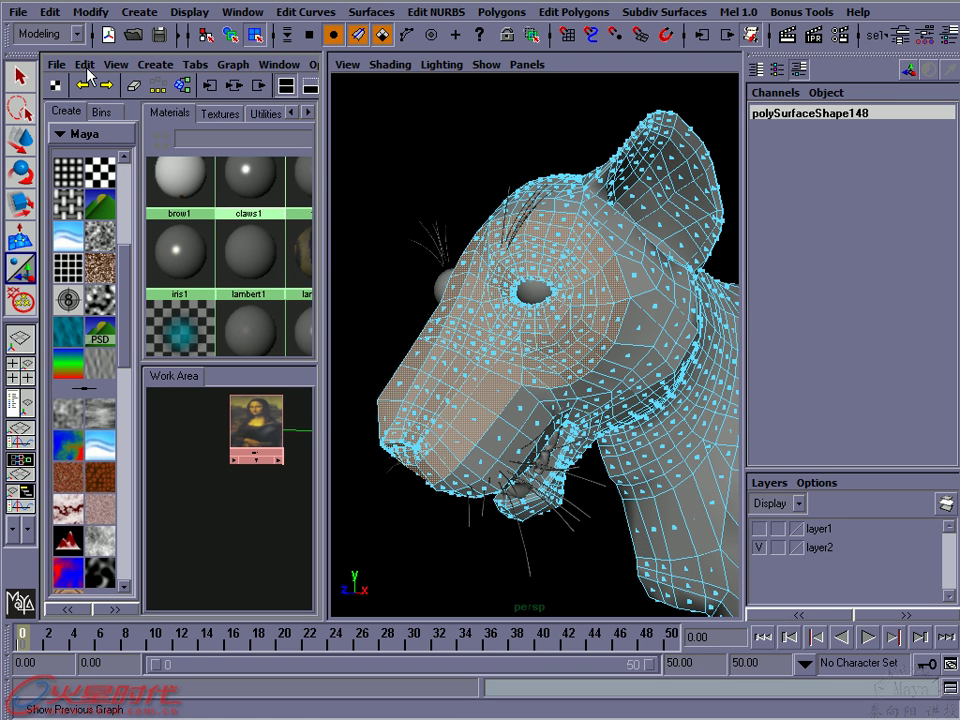
left_click(84, 64)
left_click(100, 110)
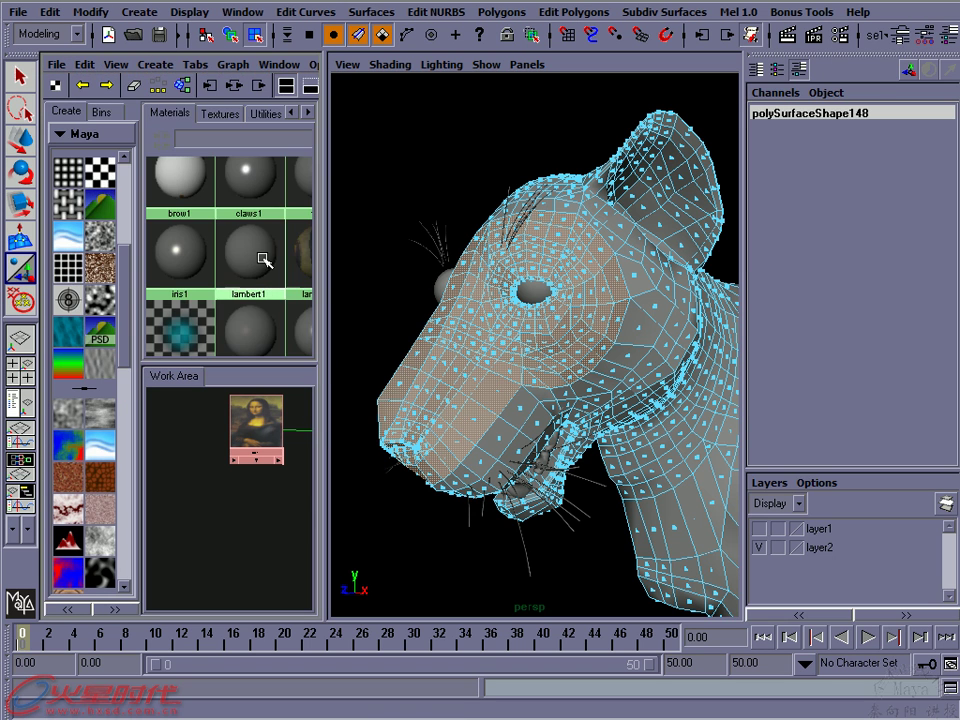
right_click_drag(255, 265, 113, 220, "alt")
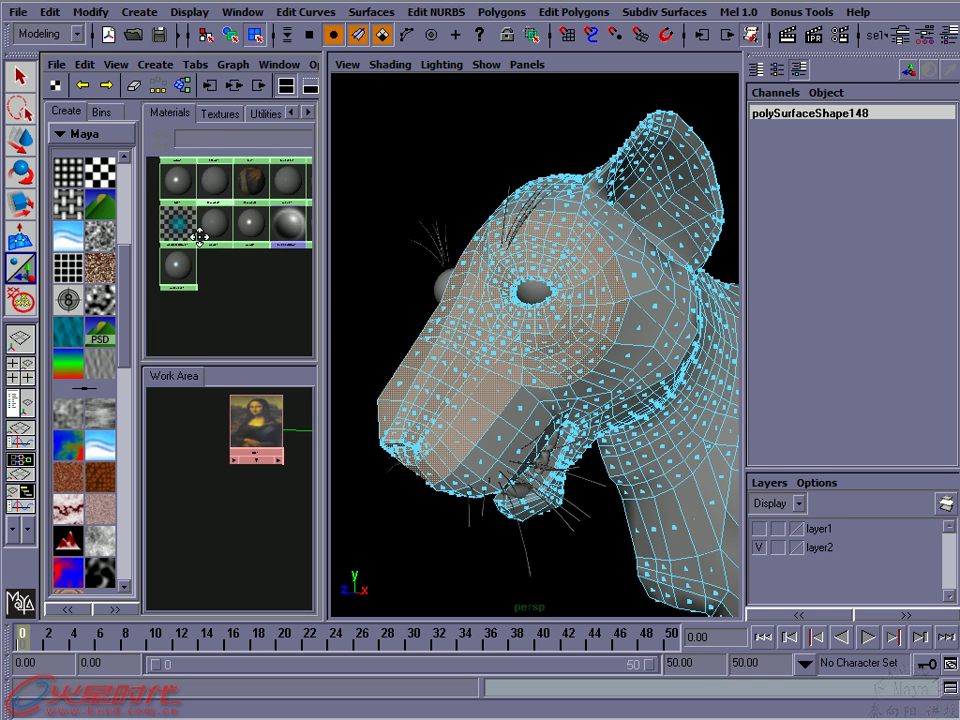
Assign a new Lambert material, lambert3, to the snout faces and colour it green
left_click_drag(130, 273, 130, 180)
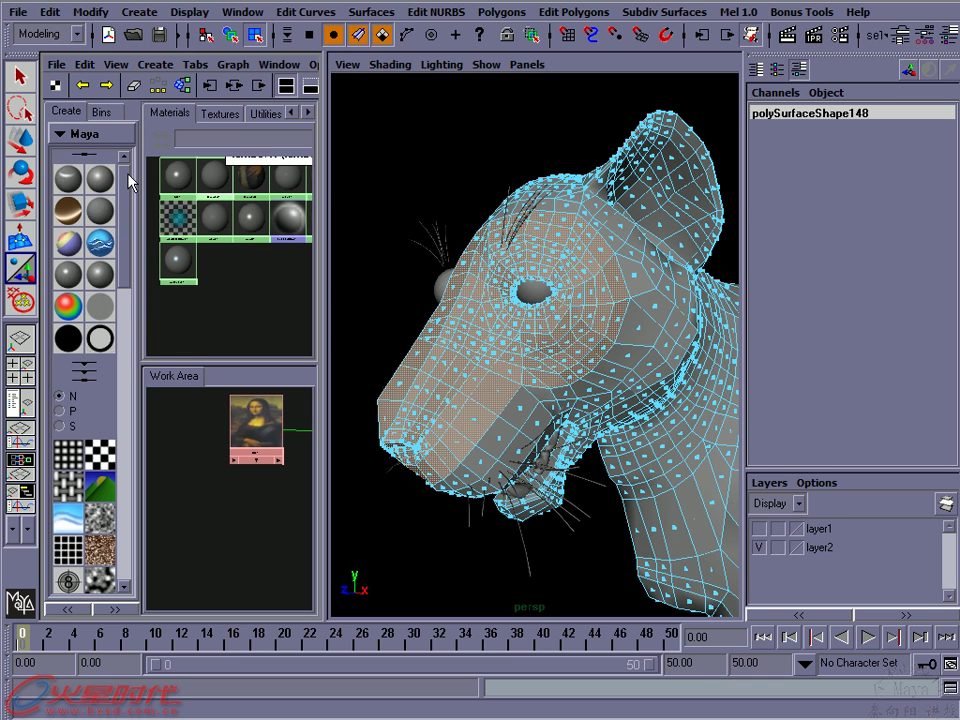
mouse_move(107, 222)
middle_mouse_down()
mouse_move(217, 297)
mouse_move(210, 272)
middle_mouse_up()
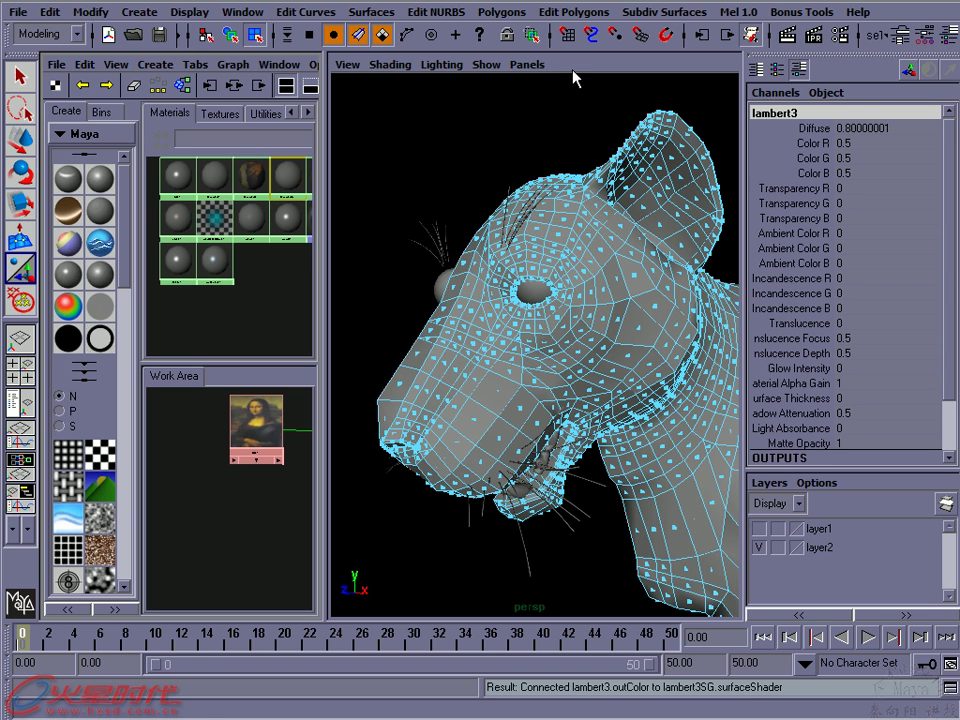
key("z")
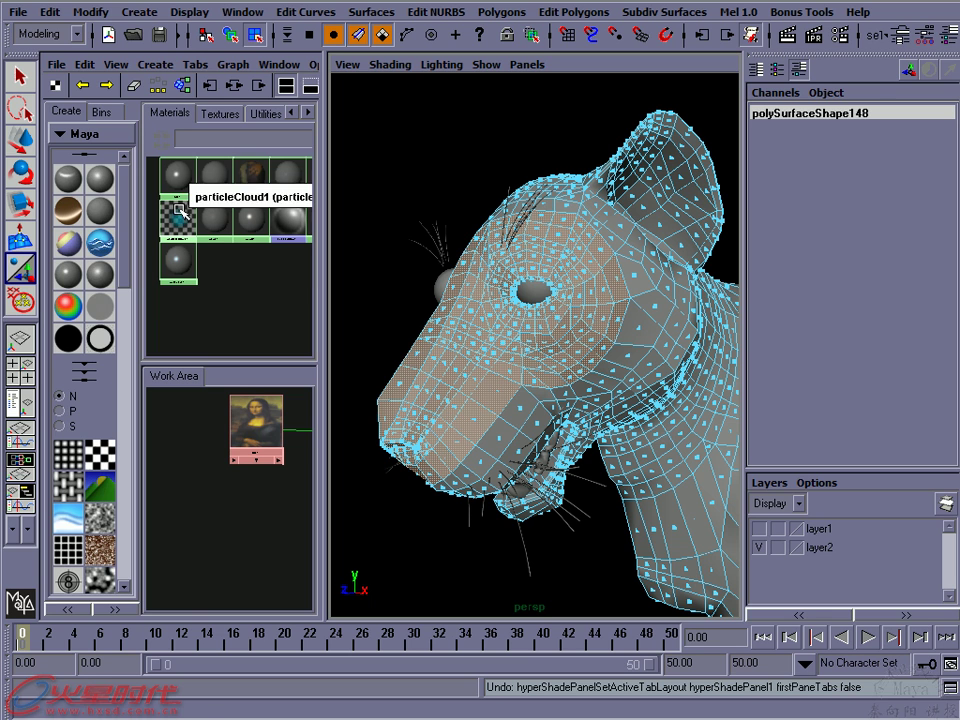
mouse_move(545, 247)
right_mouse_down()
mouse_move(553, 451)
mouse_move(651, 475)
mouse_move(822, 70)
right_mouse_up()
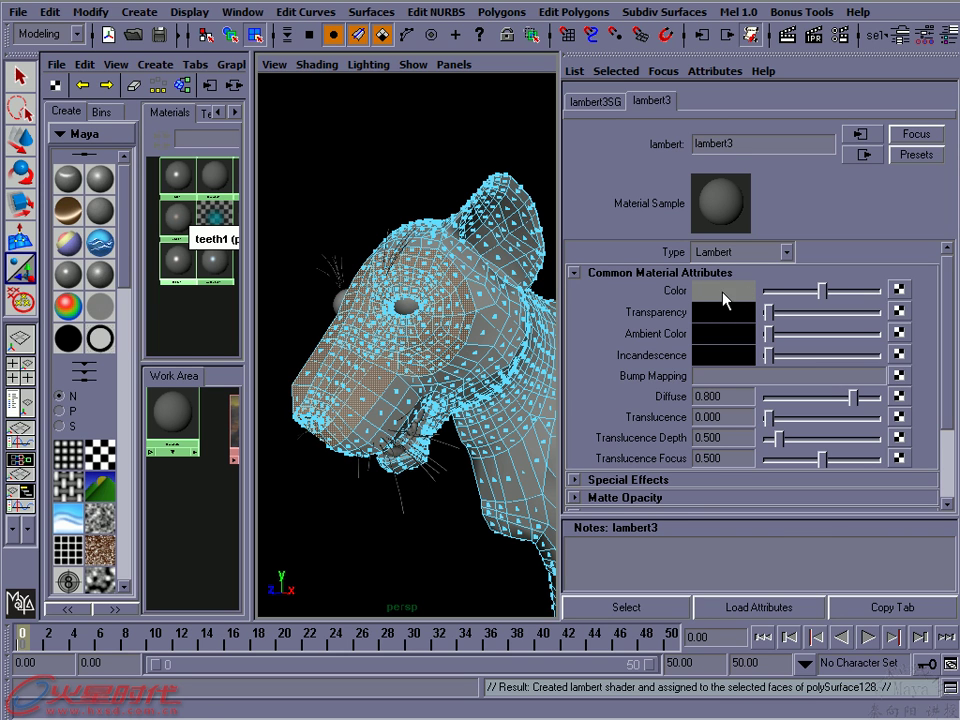
left_click(692, 289)
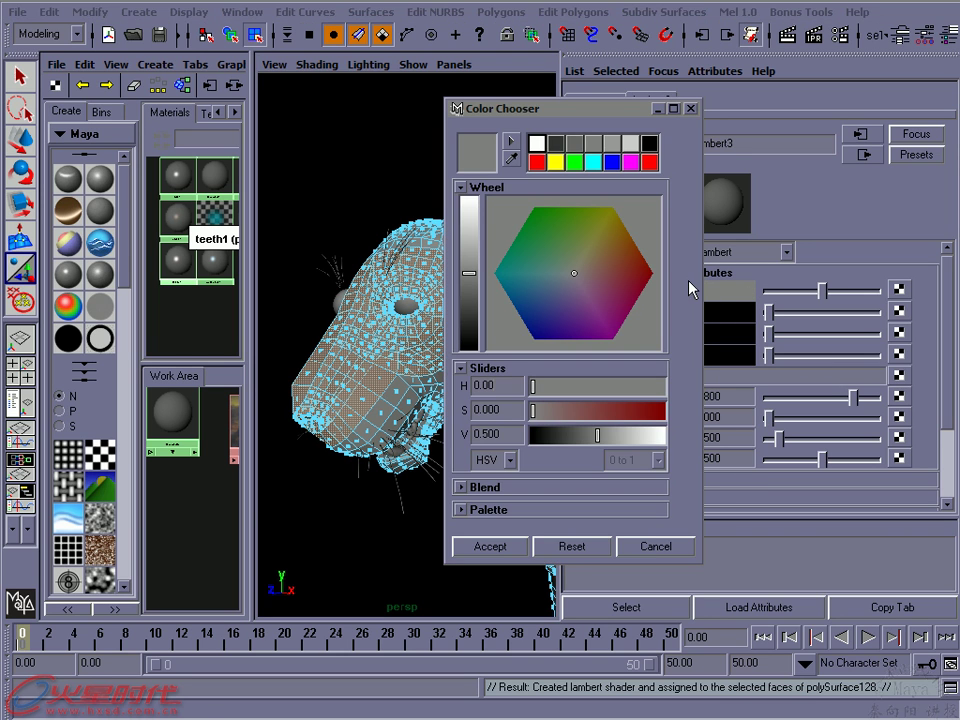
mouse_move(575, 302)
left_mouse_down()
mouse_move(513, 260)
mouse_move(542, 231)
mouse_move(540, 214)
left_mouse_up()
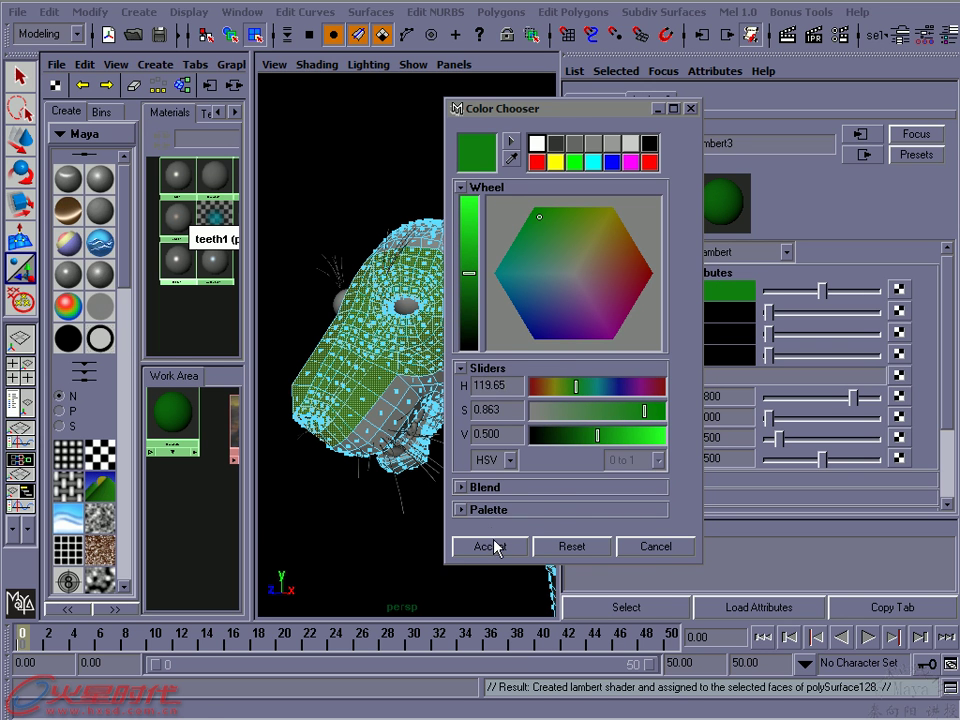
left_click(490, 546)
Clear the face selection and reselect the whole head mesh as an object
left_click_drag(383, 377, 410, 296, "alt")
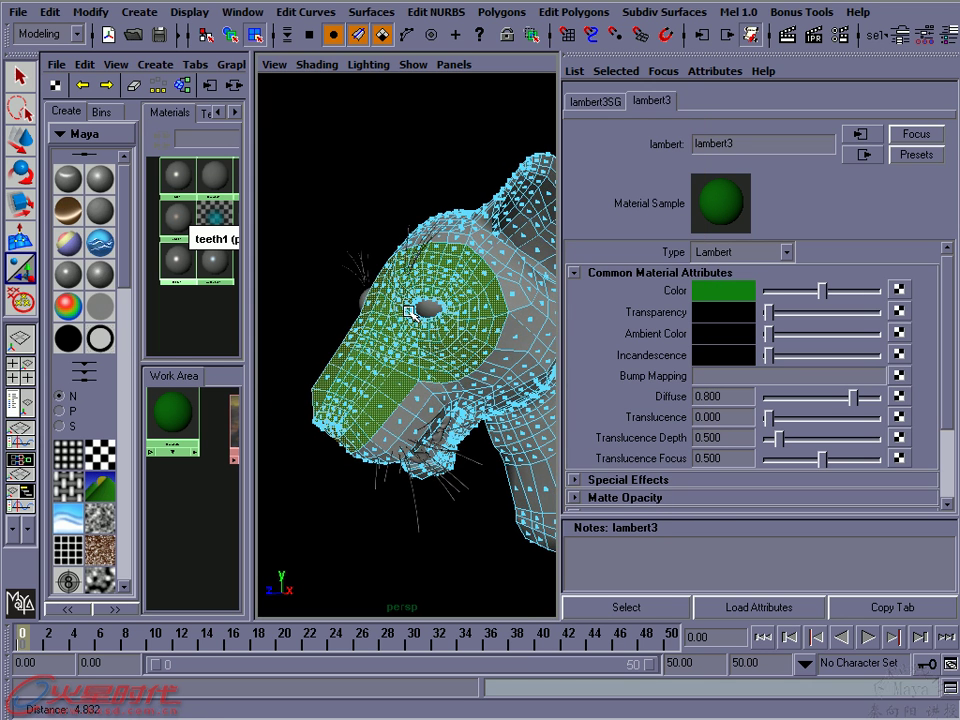
left_click(343, 190)
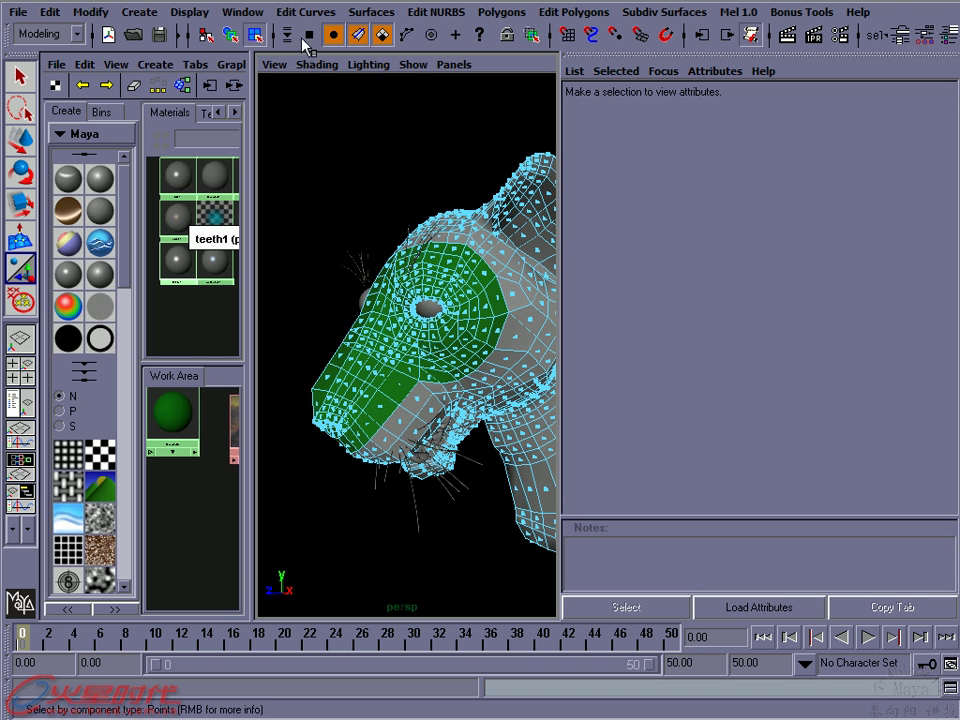
left_click(231, 35)
mouse_move(470, 300)
left_mouse_down("alt")
mouse_move(437, 268)
mouse_move(368, 381)
left_mouse_up("alt")
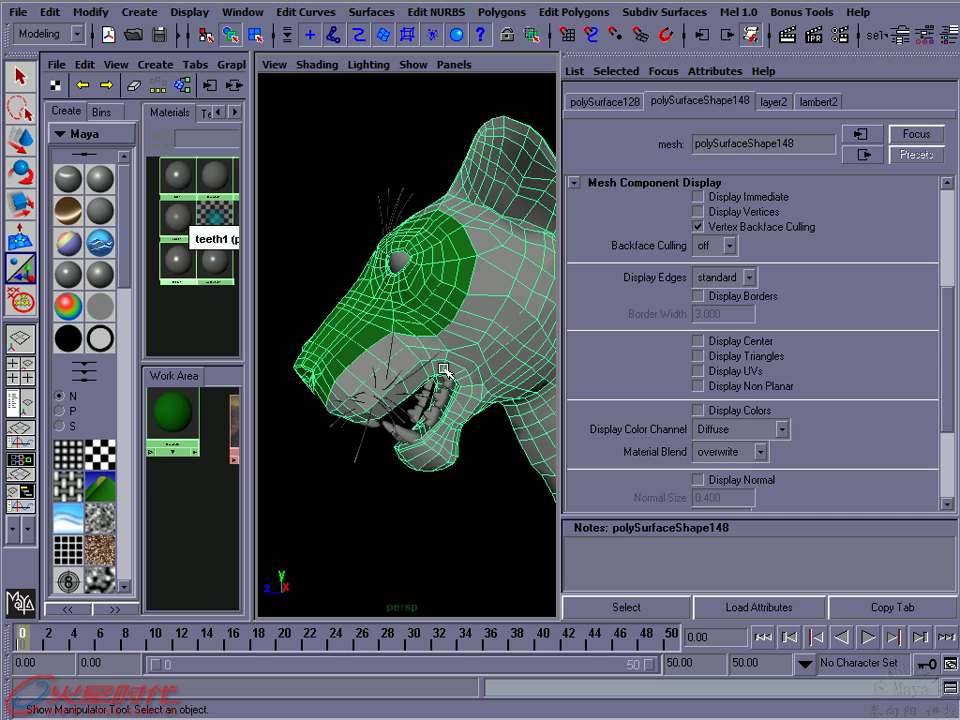
Isolate the head mesh with Ctrl+1, hiding teeth and whiskers, and switch to face selection
mouse_move(407, 343)
left_mouse_down("alt")
mouse_move(281, 364)
mouse_move(407, 343)
mouse_move(488, 287)
left_mouse_up("alt")
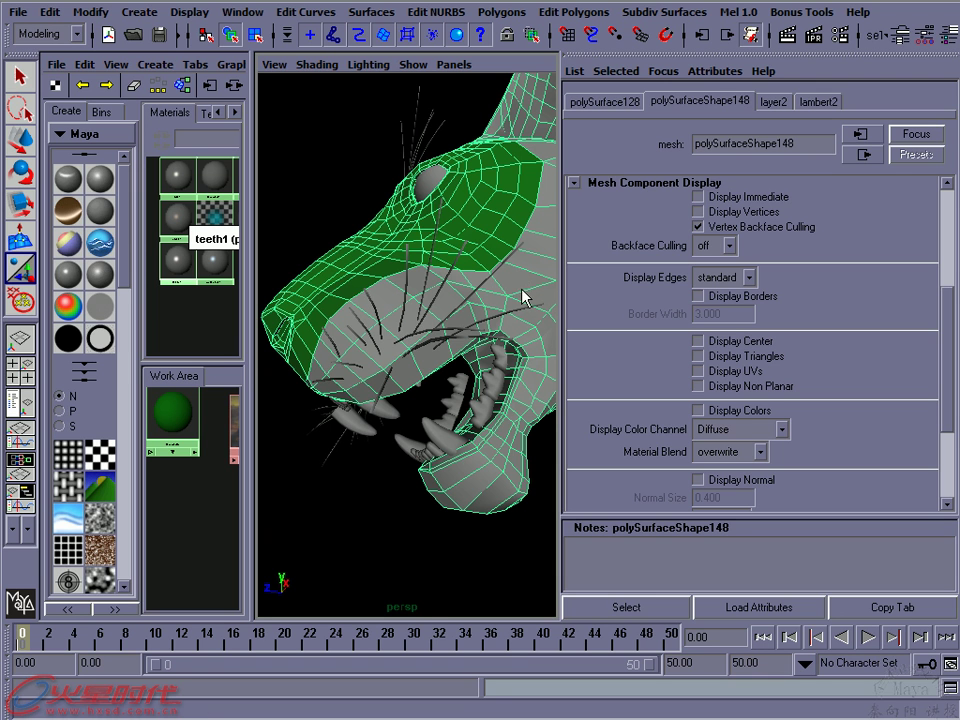
key("ctrl+1")
mouse_move(460, 330)
left_mouse_down("alt")
mouse_move(469, 304)
mouse_move(426, 317)
mouse_move(415, 345)
mouse_move(437, 321)
left_mouse_up("alt")
mouse_move(452, 208)
left_mouse_down("alt")
mouse_move(469, 259)
mouse_move(414, 321)
mouse_move(422, 285)
mouse_move(413, 318)
left_mouse_up("alt")
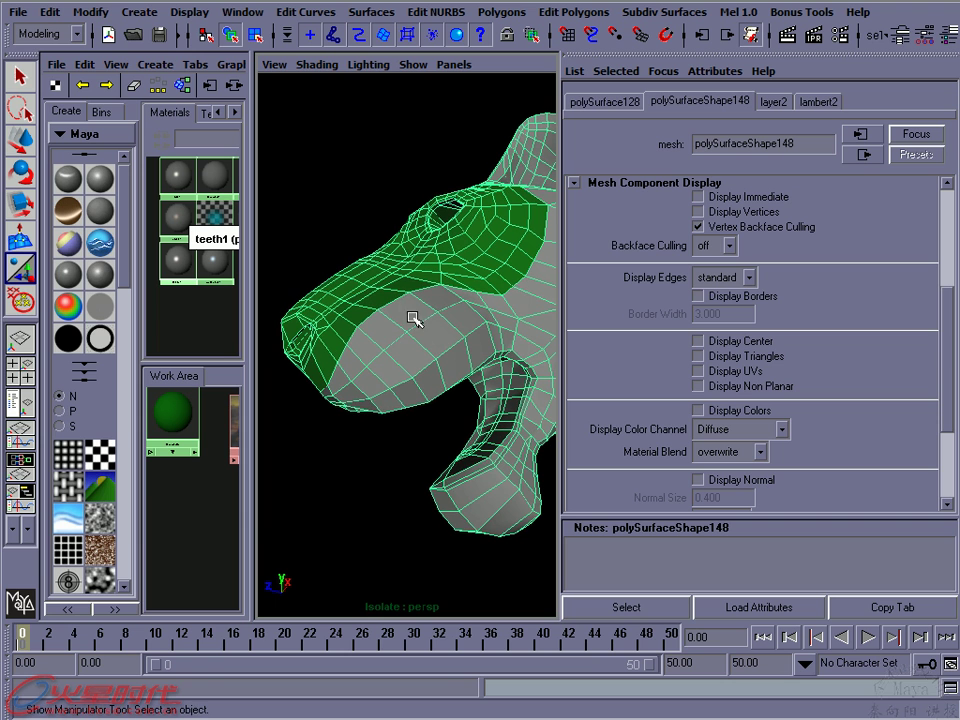
right_click_drag(417, 328, 410, 360)
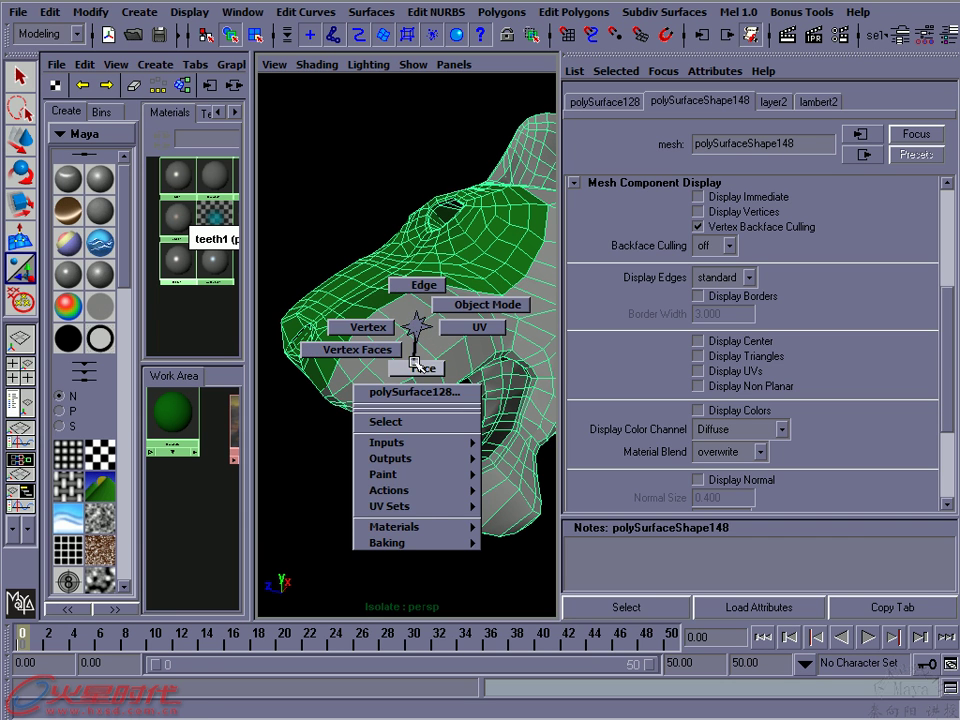
Paint-select the cheek and lower muzzle faces toward the nose tip
left_click(49, 12)
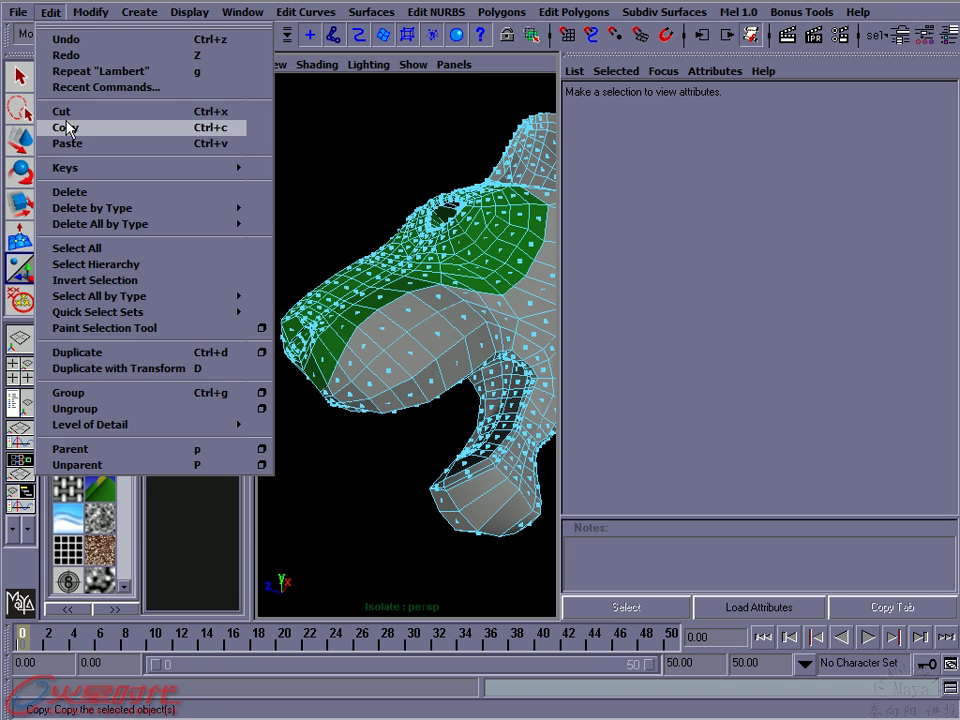
left_click(163, 330)
mouse_move(396, 343)
left_mouse_down()
mouse_move(420, 336)
mouse_move(377, 362)
left_mouse_up()
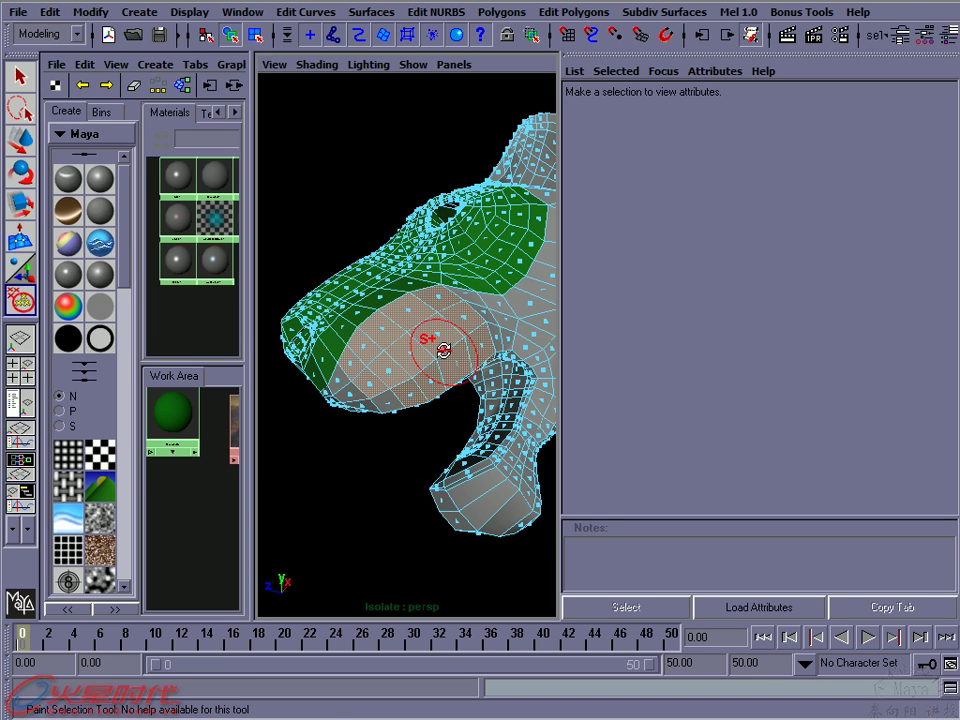
left_click_drag(443, 349, 422, 339, "alt")
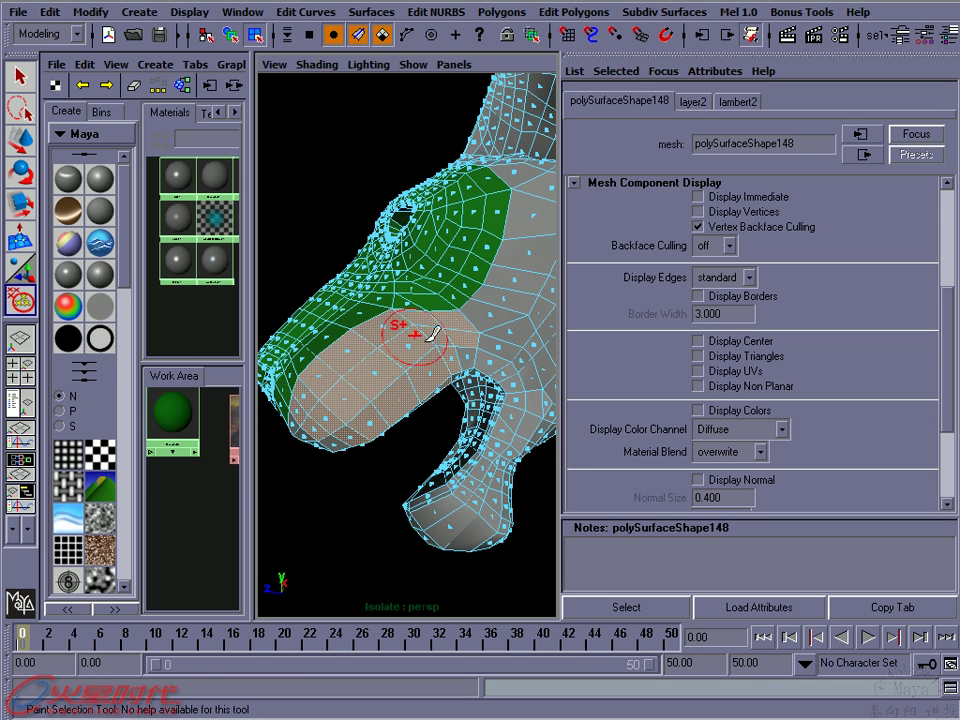
left_click_drag(425, 380, 466, 310, "alt")
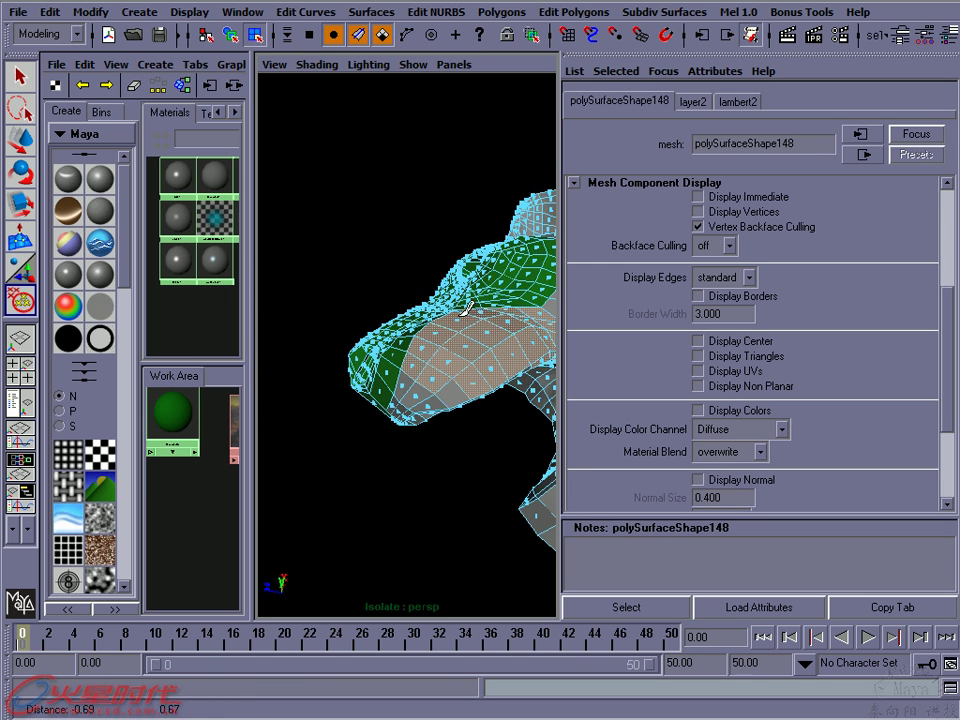
left_click_drag(428, 375, 411, 375, "alt")
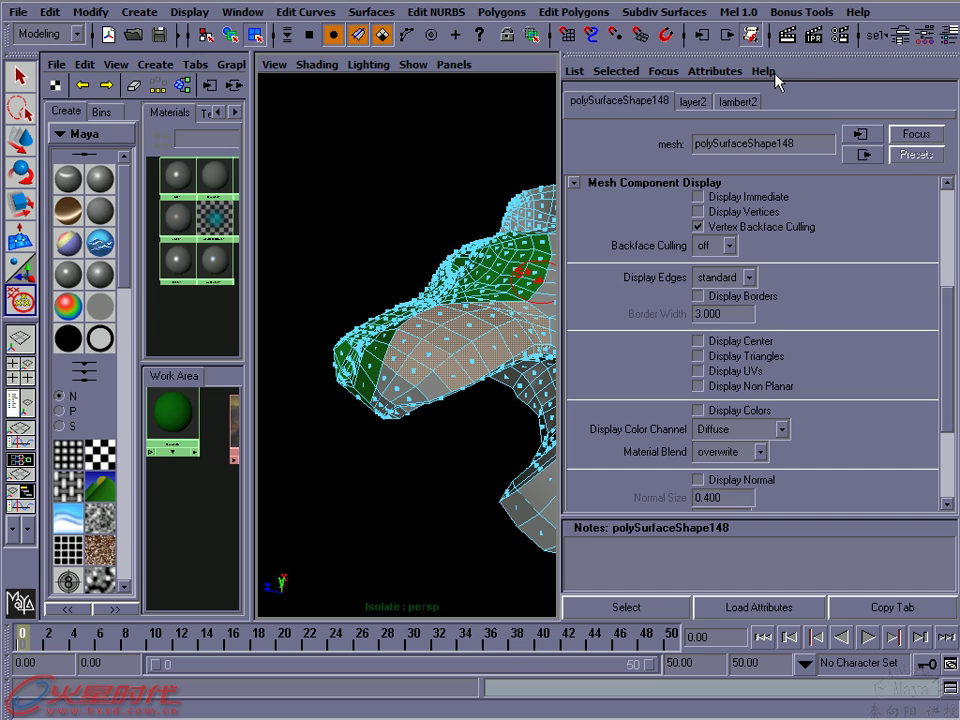
key("ctrl+a")
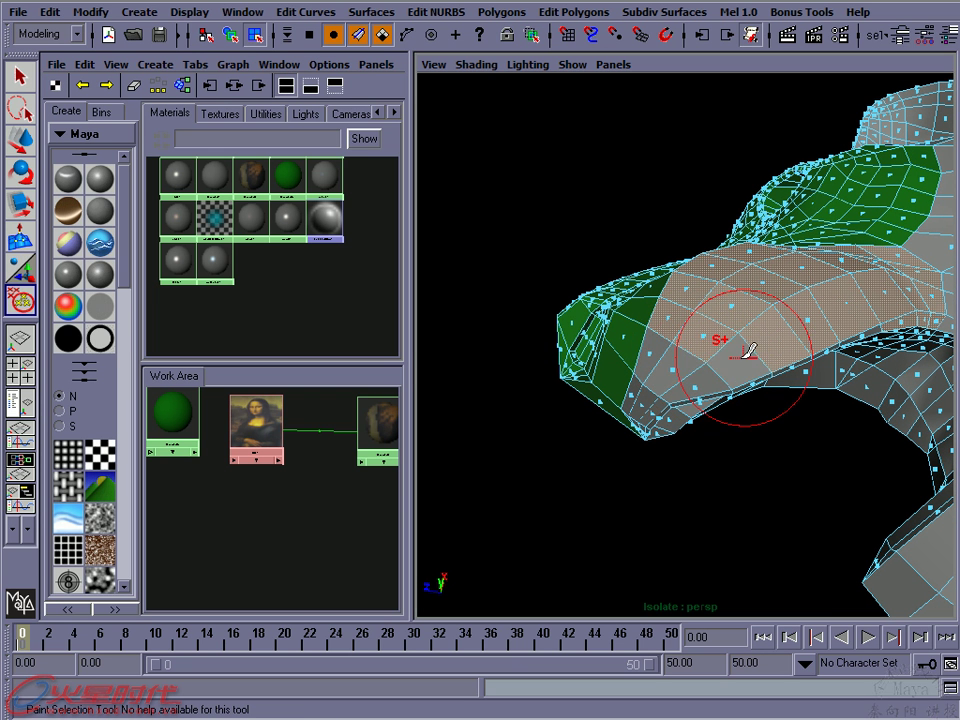
left_click_drag(745, 352, 668, 392)
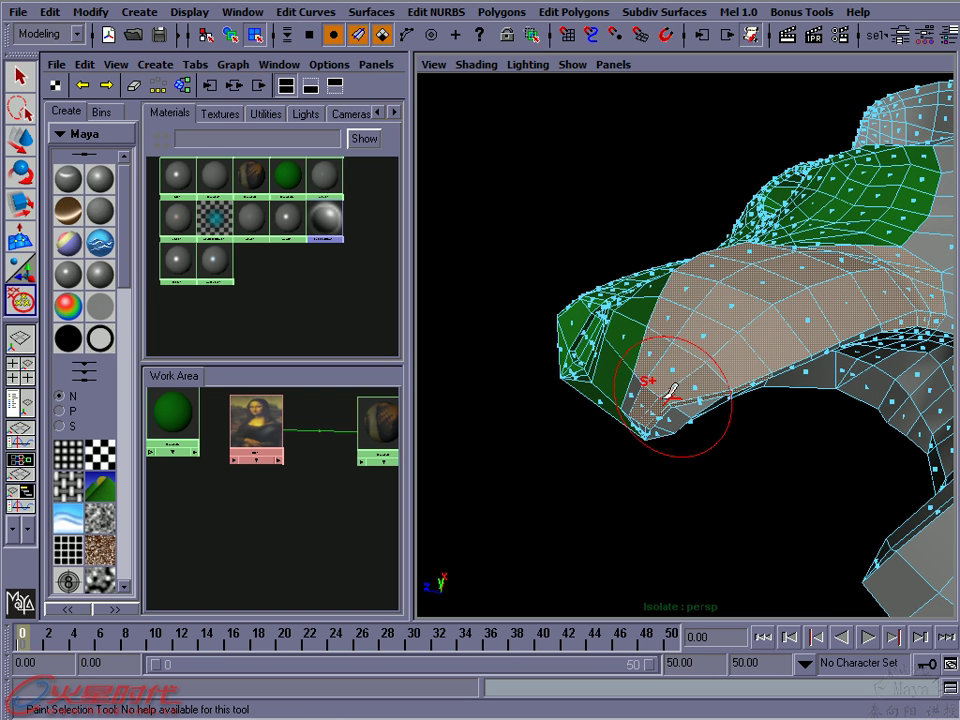
mouse_move(668, 392)
left_mouse_down("alt")
mouse_move(691, 363)
mouse_move(660, 297)
left_mouse_up("alt")
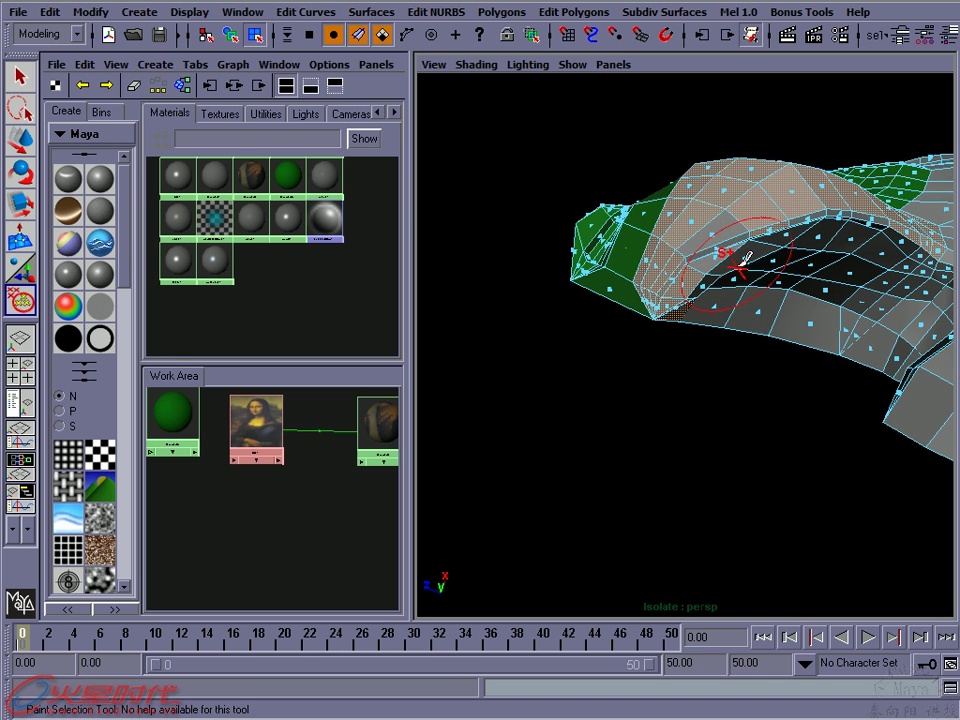
left_click_drag(718, 254, 665, 288, "alt")
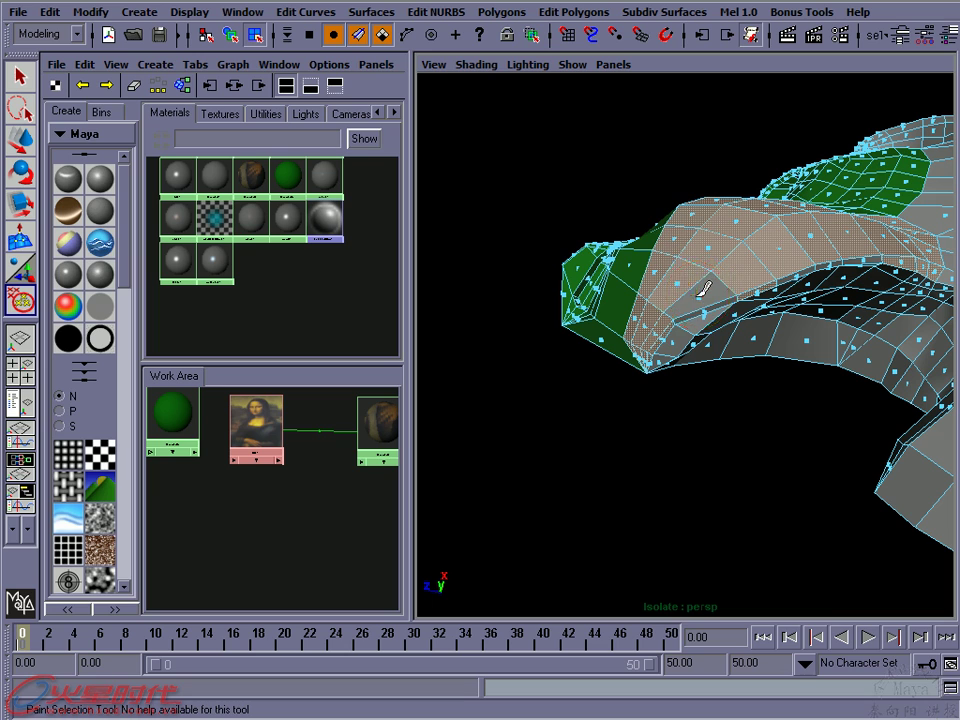
mouse_move(705, 285)
left_mouse_down("alt")
mouse_move(694, 309)
mouse_move(639, 296)
mouse_move(688, 285)
mouse_move(634, 281)
left_mouse_up("alt")
Lasso-select the remaining lower muzzle faces and bring up the material marking menu
left_click(20, 107)
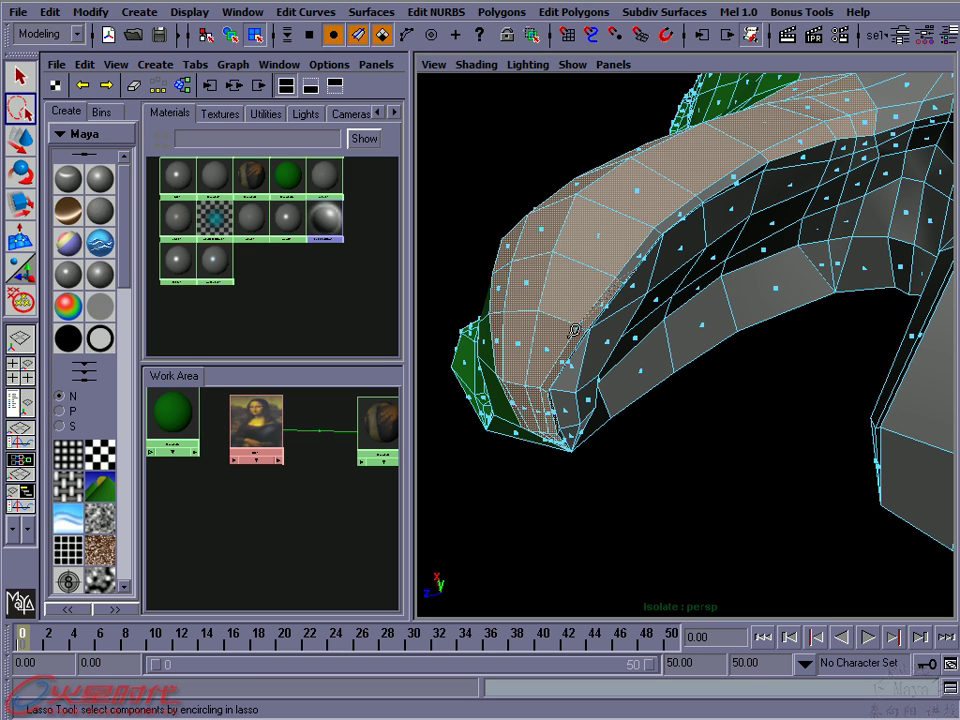
left_click_drag(596, 450, 664, 354)
right_click_drag(563, 210, 720, 292, "alt")
mouse_move(720, 292)
left_mouse_down("alt")
mouse_move(694, 315)
mouse_move(729, 336)
mouse_move(653, 259)
left_mouse_up("alt")
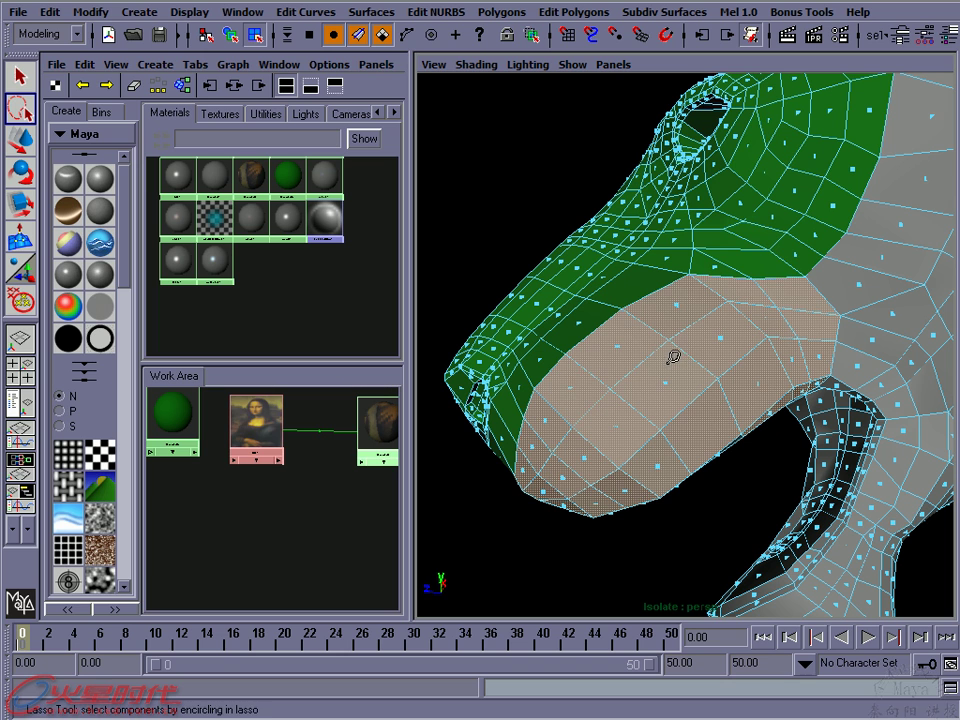
right_click_drag(665, 302, 786, 537)
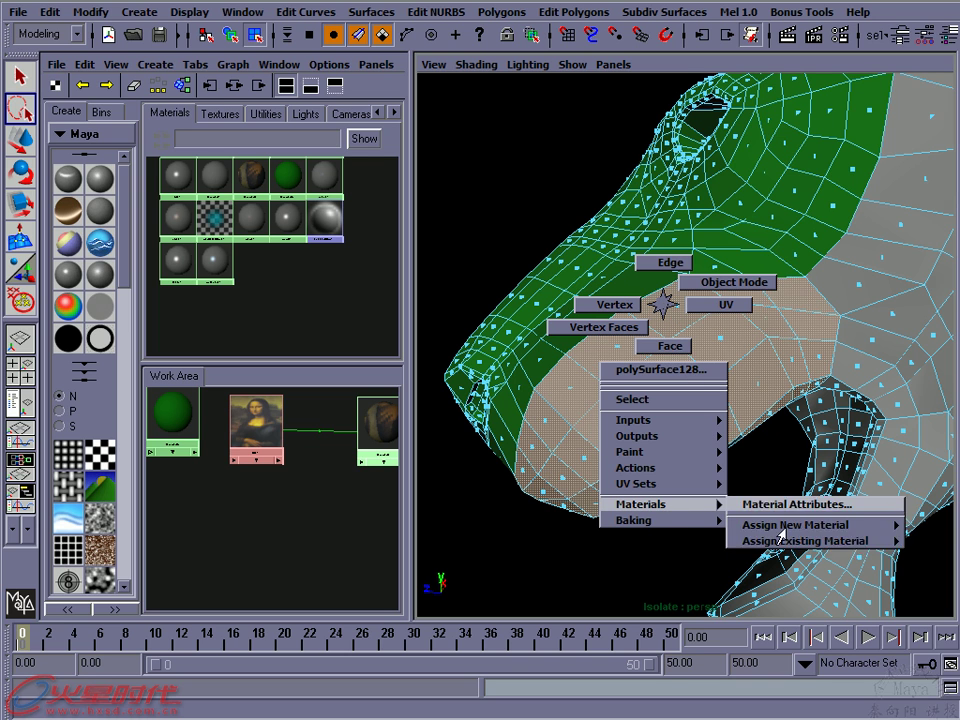
right_click_drag(672, 516, 782, 538)
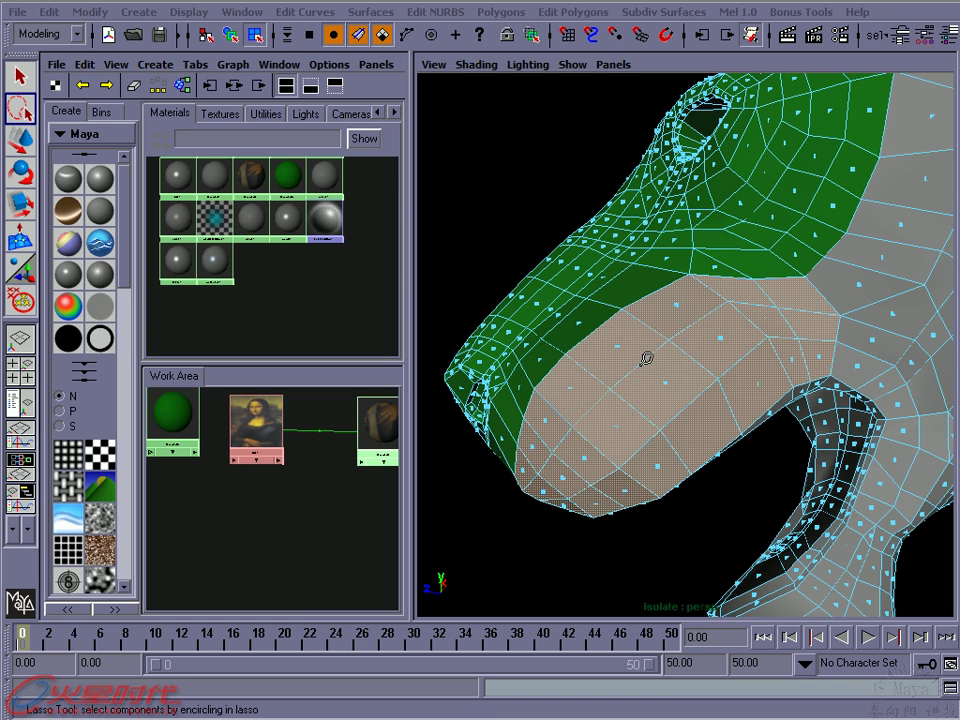
right_click_drag(636, 347, 626, 557)
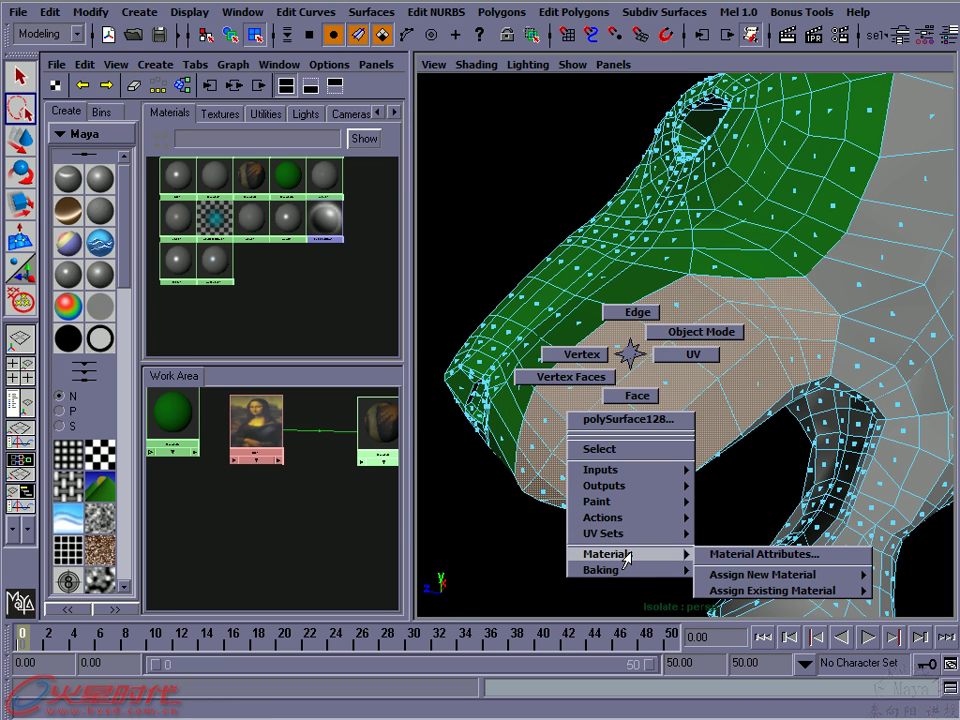
left_click(510, 527)
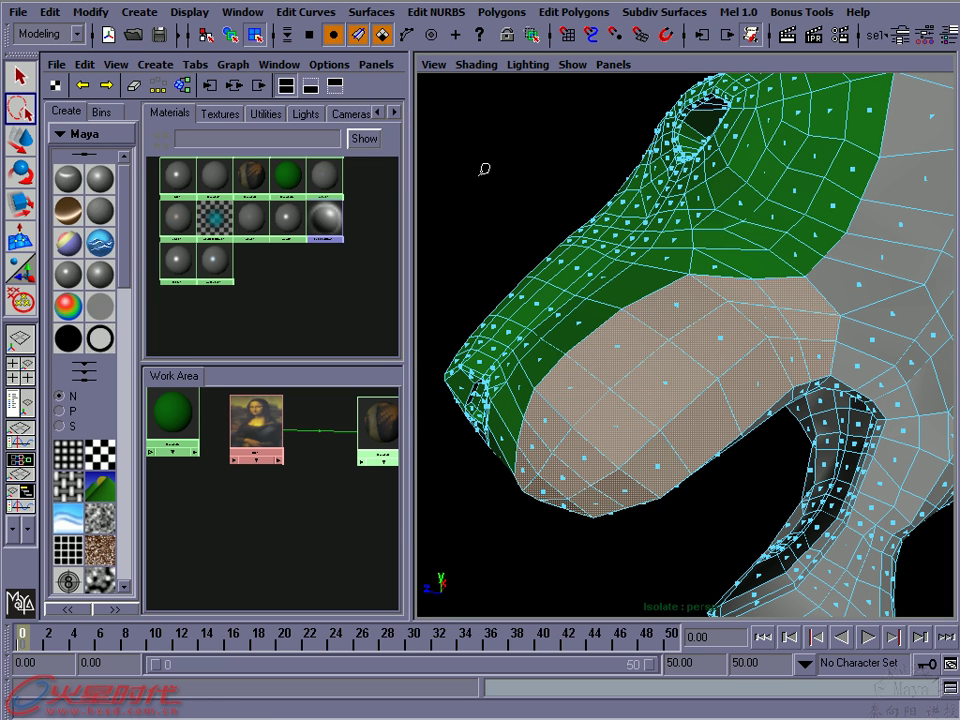
key("space")
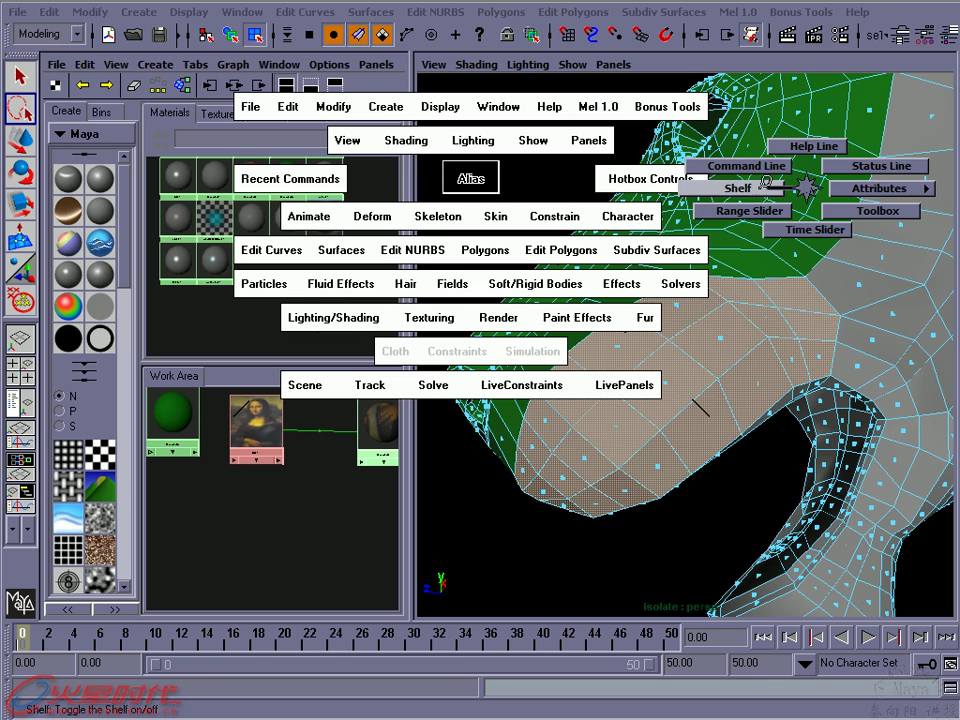
From the Rendering shelf, assign a new Lambert to the lower muzzle faces and colour it purple
left_click_drag(813, 180, 739, 211)
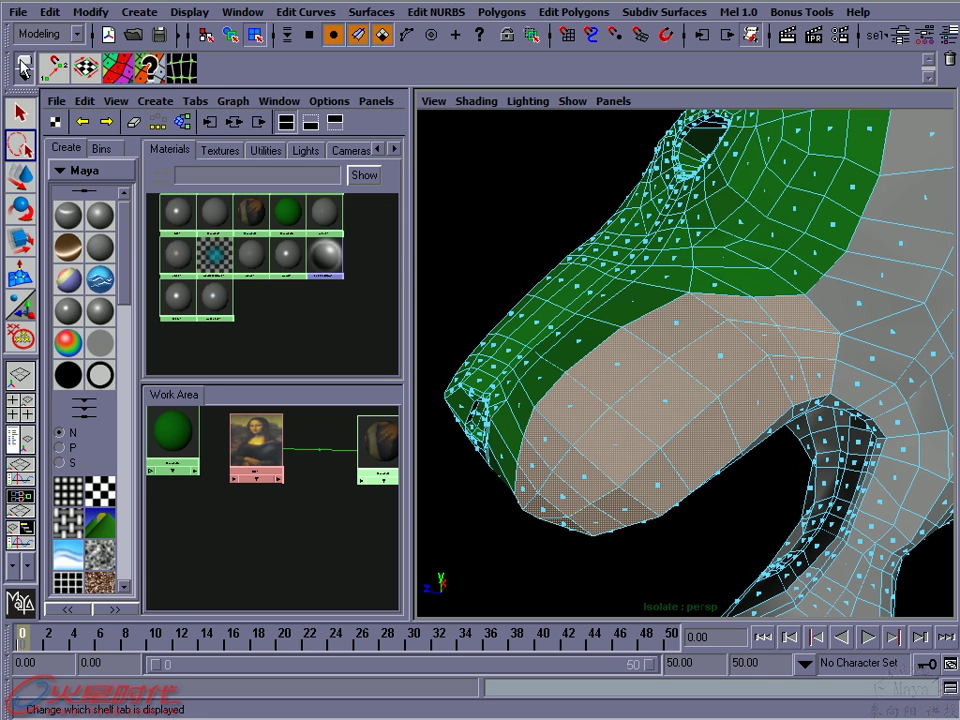
left_click(22, 74)
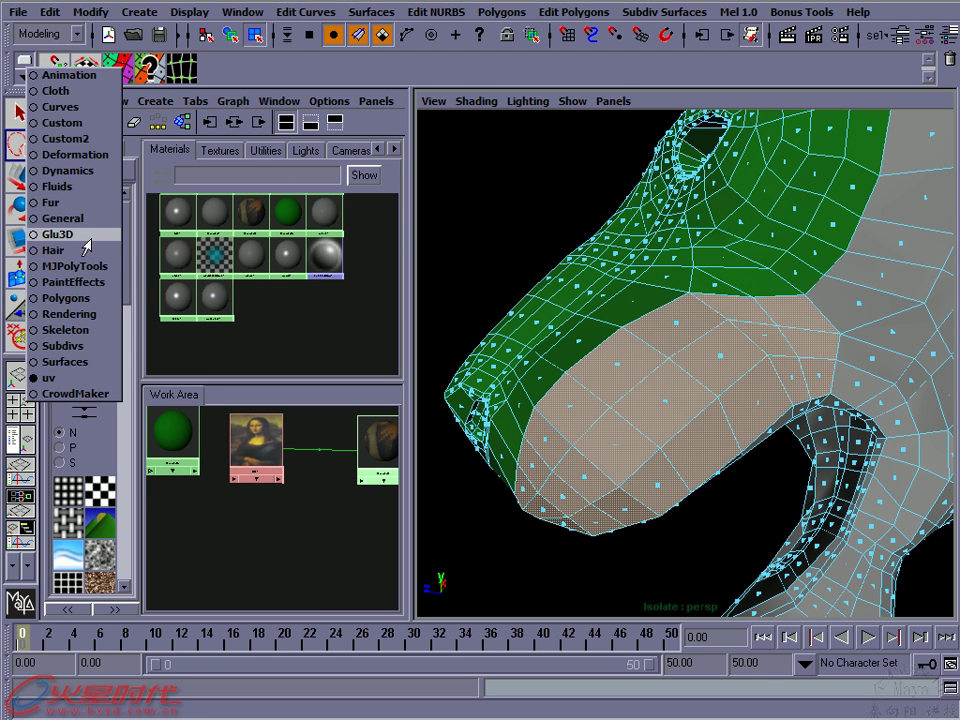
left_click(88, 316)
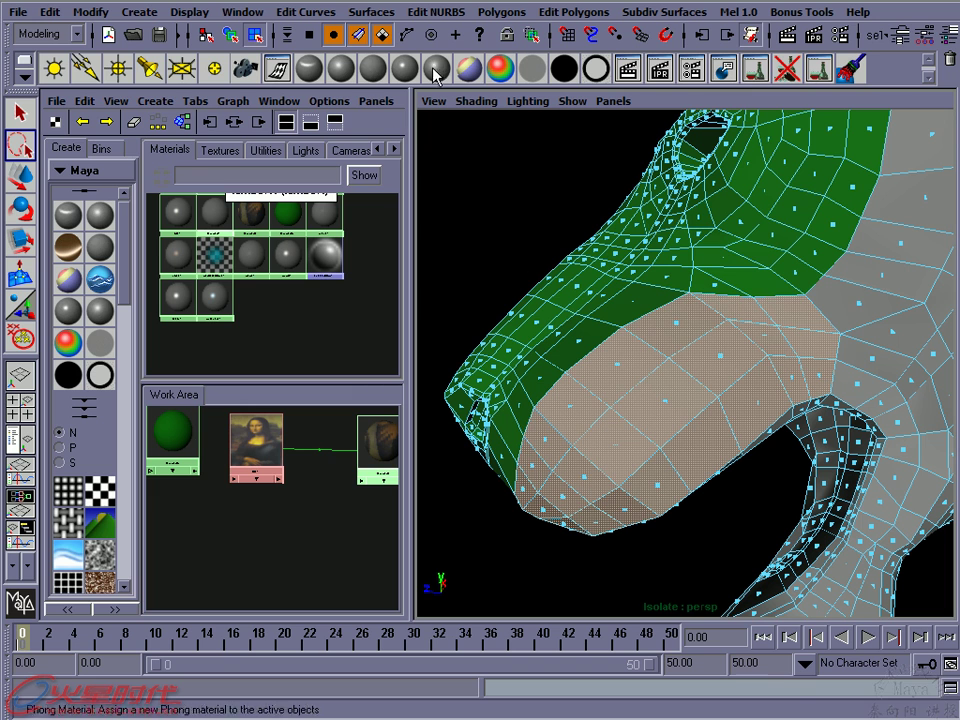
left_click(368, 70)
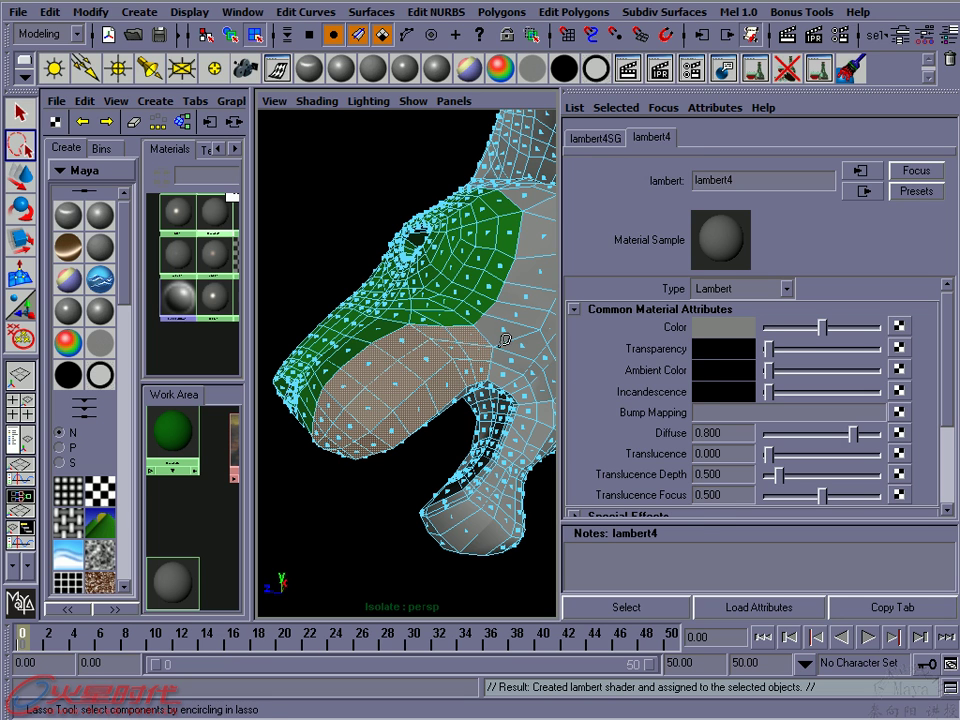
left_click(720, 327)
left_click_drag(615, 270, 565, 323)
left_click(501, 550)
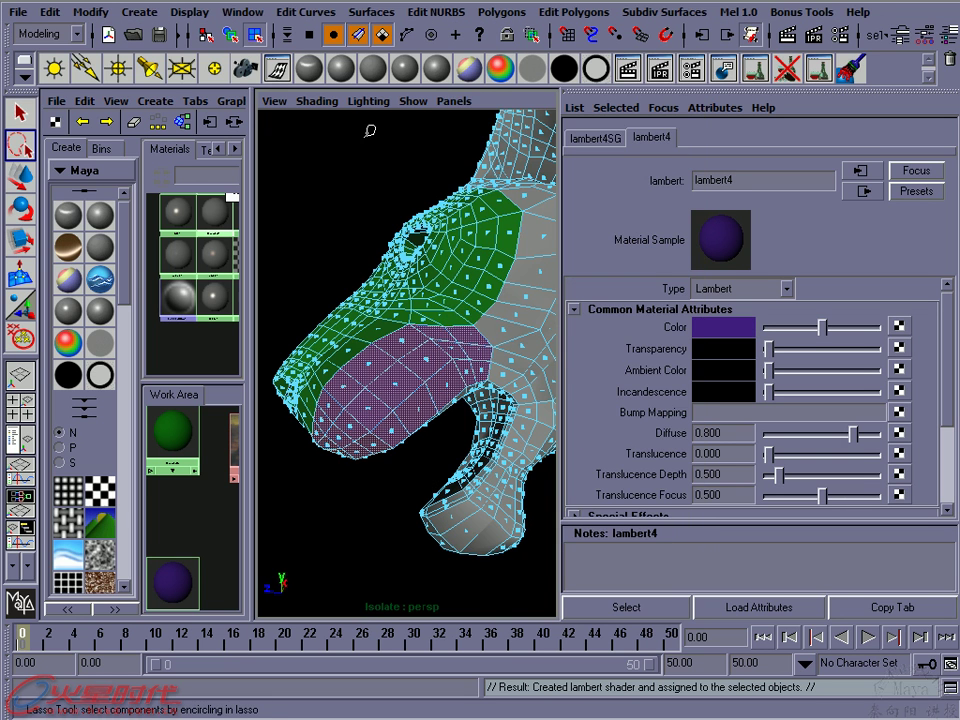
Clear the face selection and select the purple lambert4 material
key("q")
left_click(349, 242)
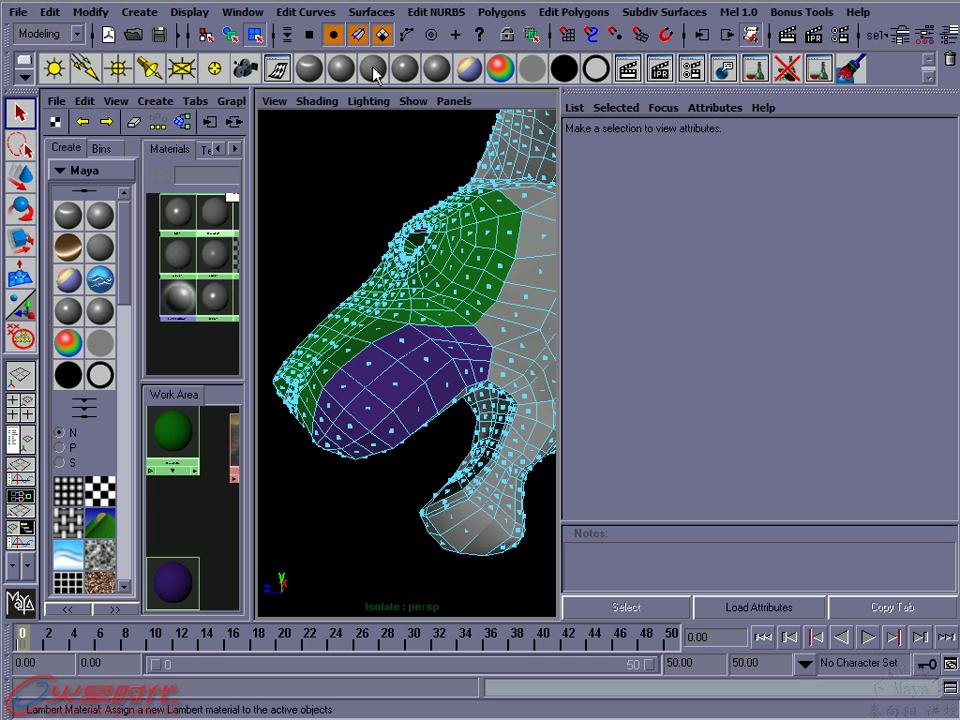
left_click(178, 550)
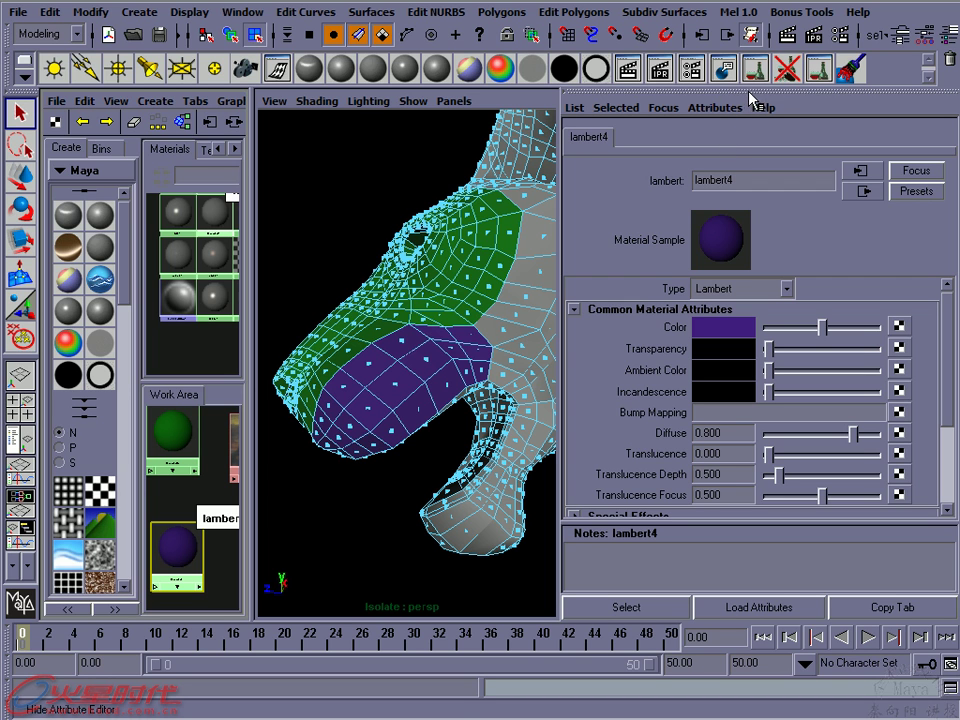
Hide the Attribute Editor and switch the shelf to the UV tool set
key("ctrl+a")
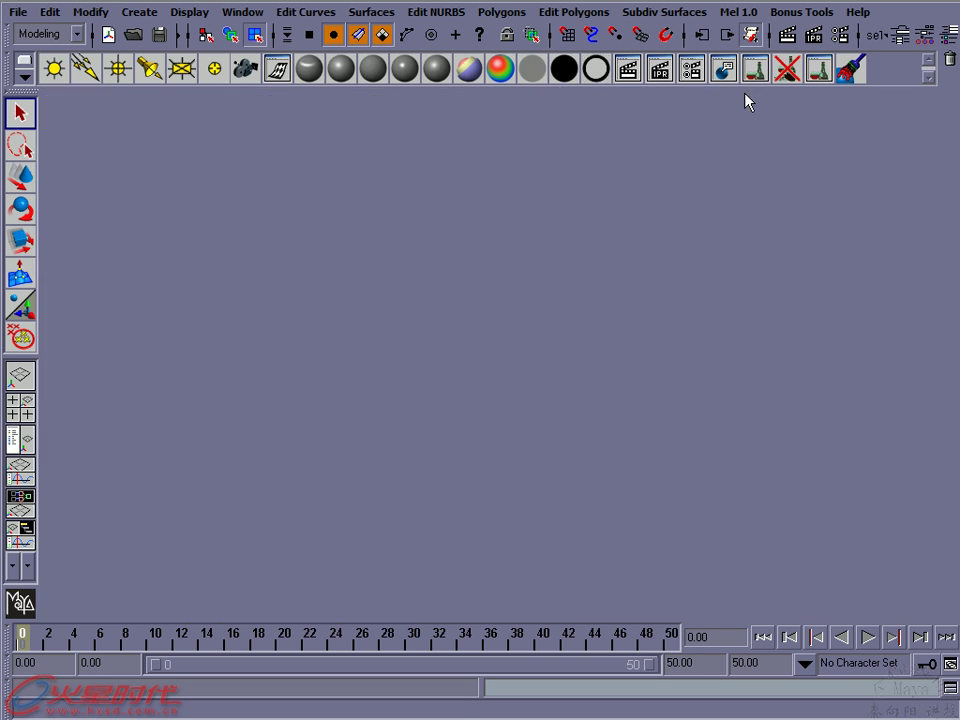
left_click(16, 66)
left_click(16, 66)
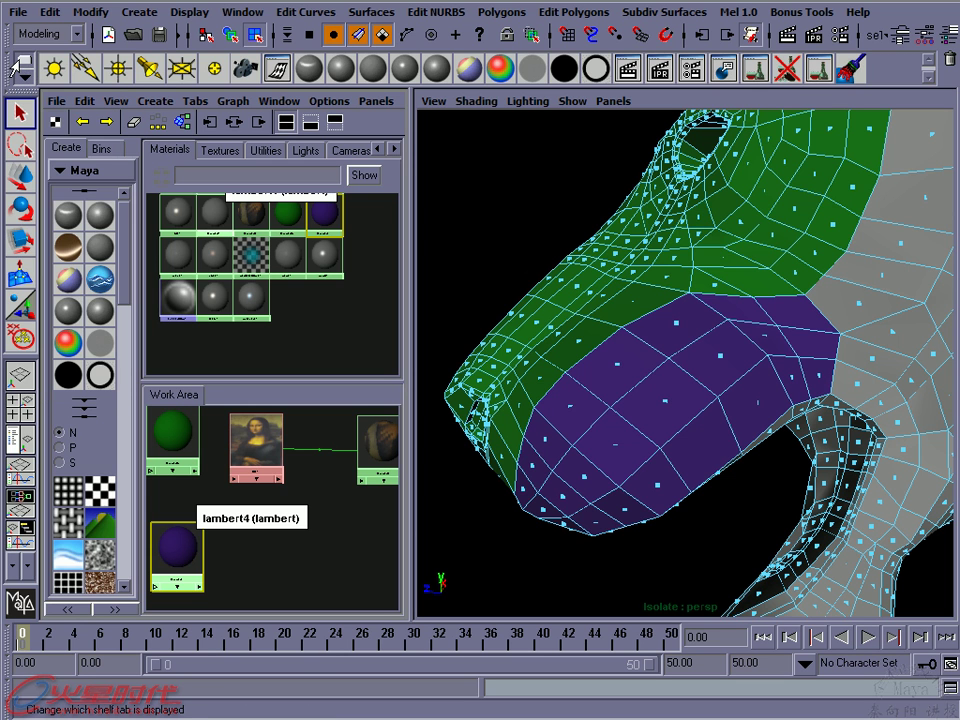
left_click(21, 65)
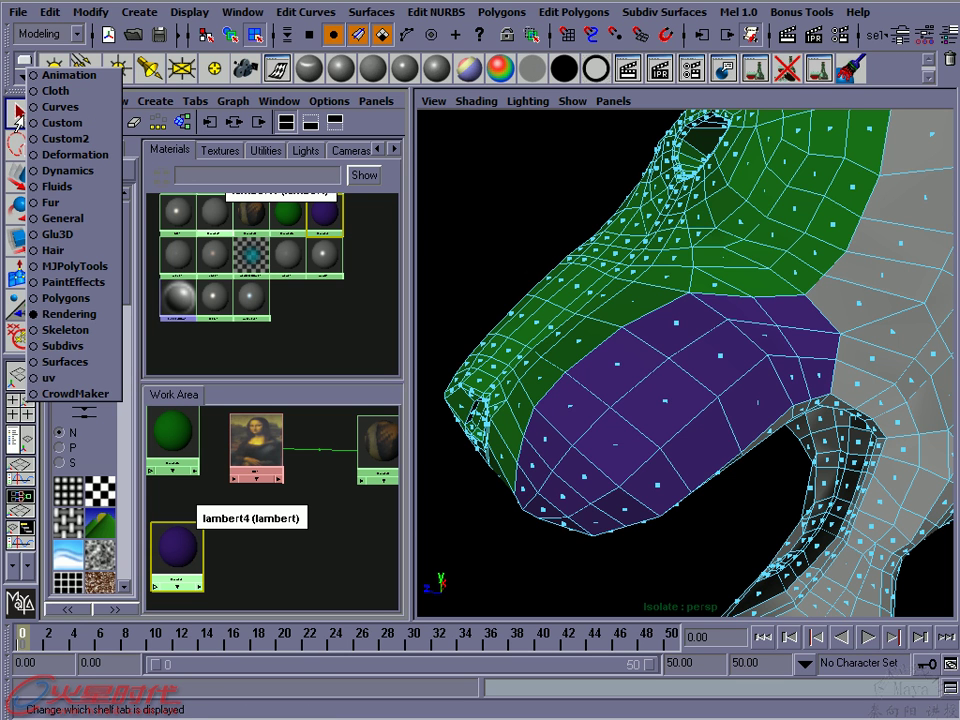
left_click(79, 379)
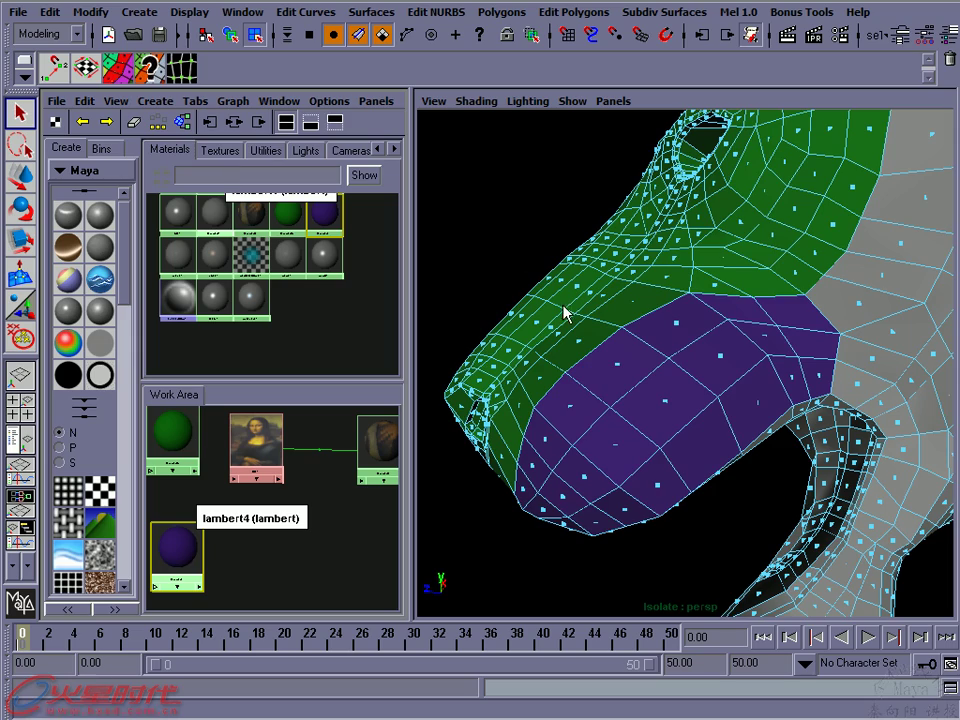
Orbit around the head to inspect the green upper snout and purple muzzle
left_click_drag(748, 392, 597, 367, "alt")
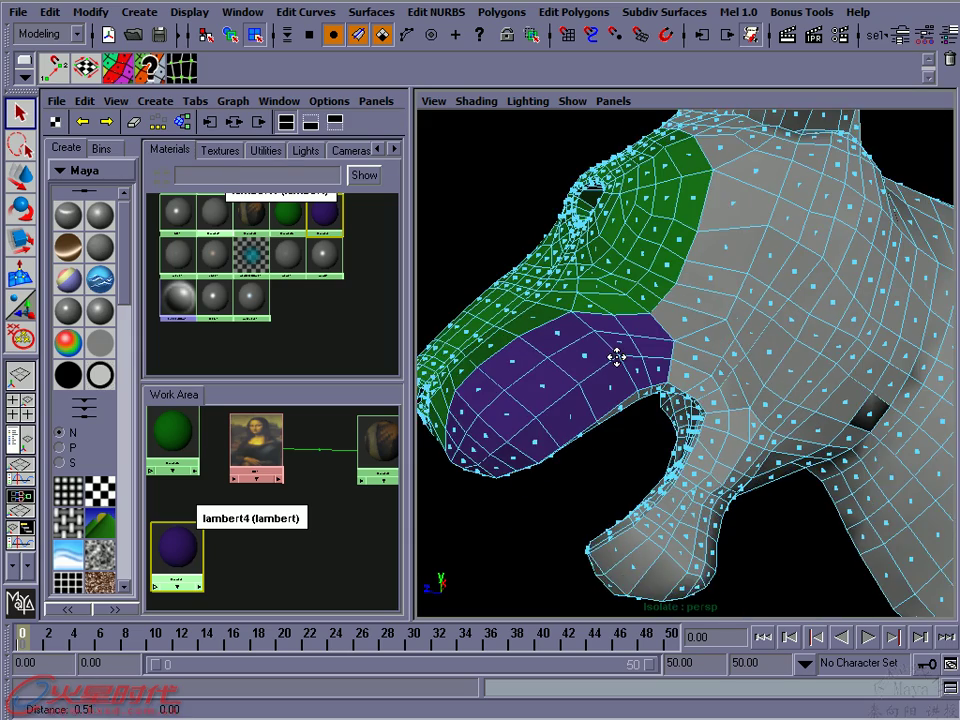
left_click_drag(597, 367, 681, 360, "alt")
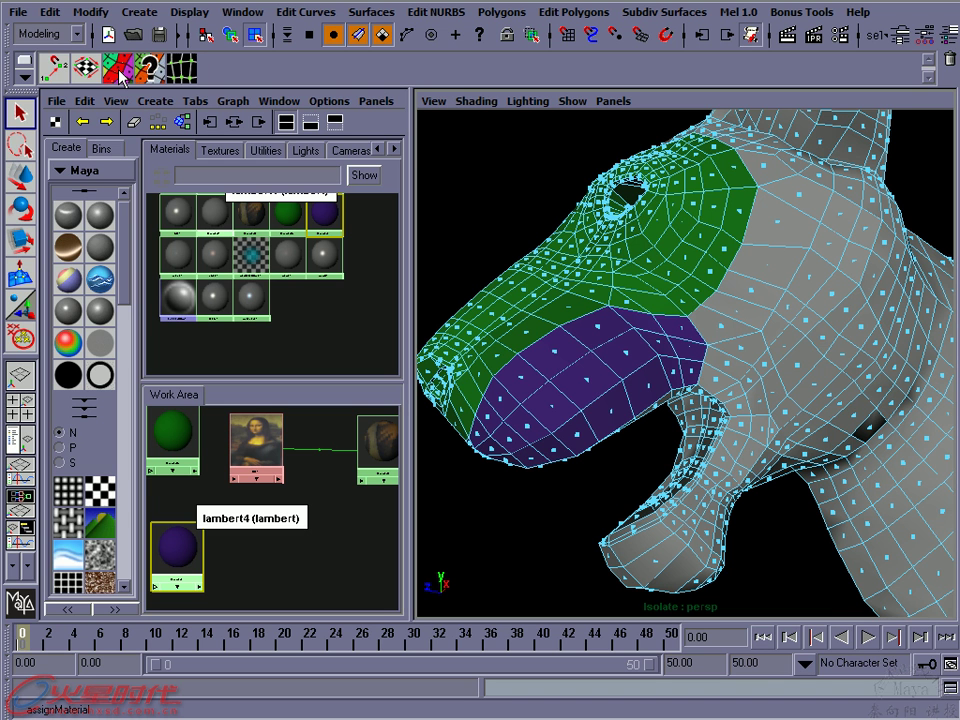
left_click_drag(735, 278, 761, 289, "alt")
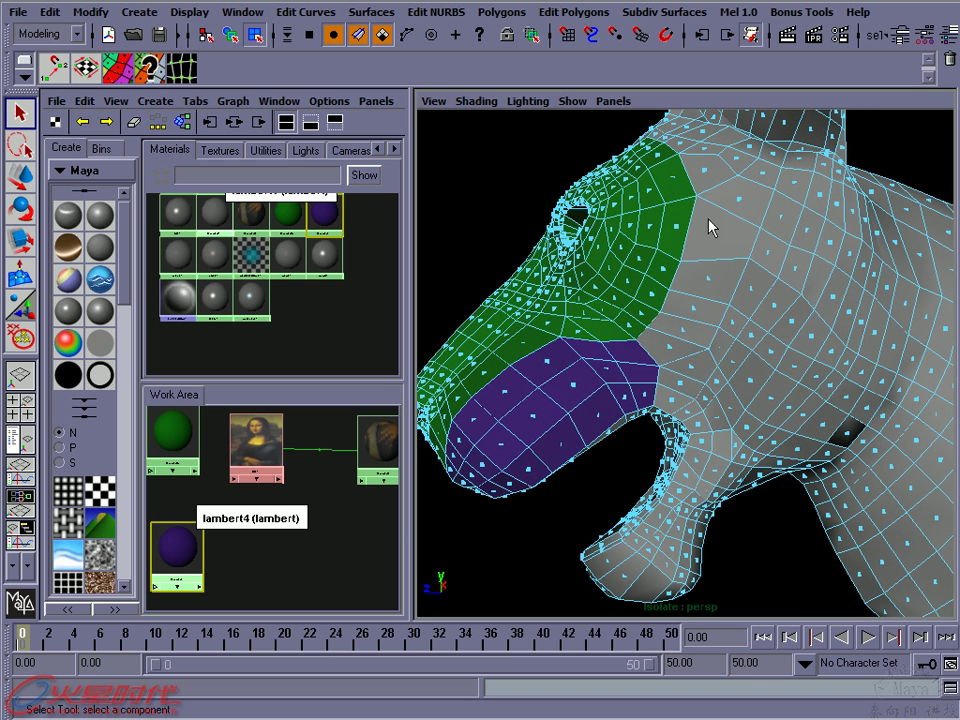
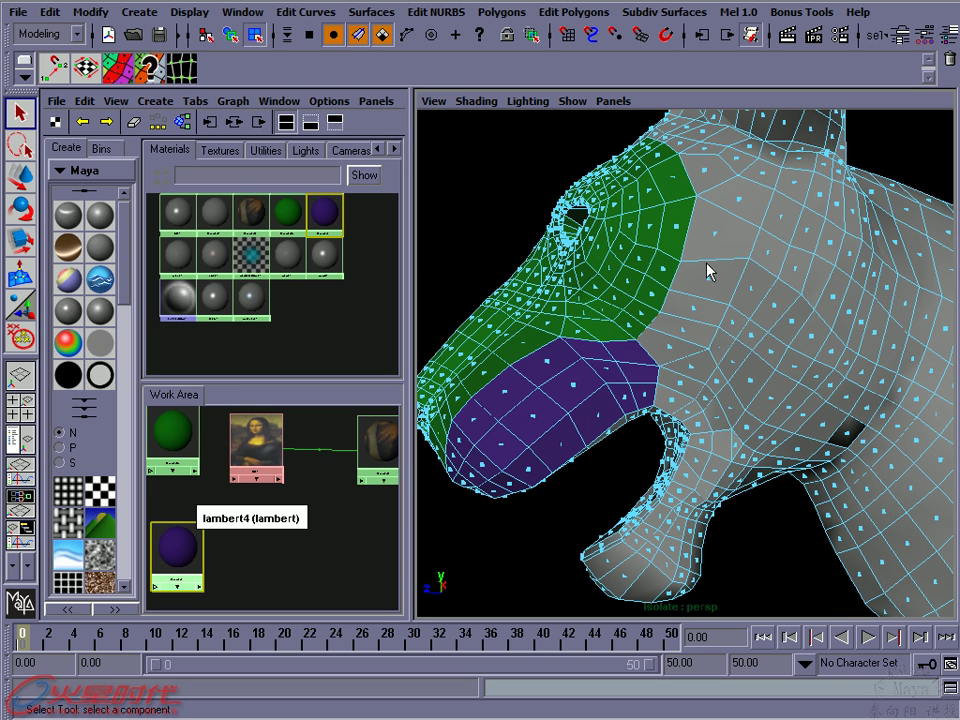
Paint-select the cheek faces and assign them a new teal material
left_click(46, 14)
left_click(100, 328)
mouse_move(730, 230)
left_mouse_down()
mouse_move(673, 330)
mouse_move(748, 420)
mouse_move(799, 351)
mouse_move(770, 248)
left_mouse_up()
mouse_move(810, 293)
left_mouse_down()
mouse_move(754, 279)
mouse_move(761, 317)
mouse_move(750, 371)
mouse_move(775, 342)
mouse_move(761, 317)
mouse_move(752, 326)
mouse_move(786, 285)
mouse_move(840, 306)
mouse_move(810, 403)
mouse_move(737, 369)
left_mouse_up()
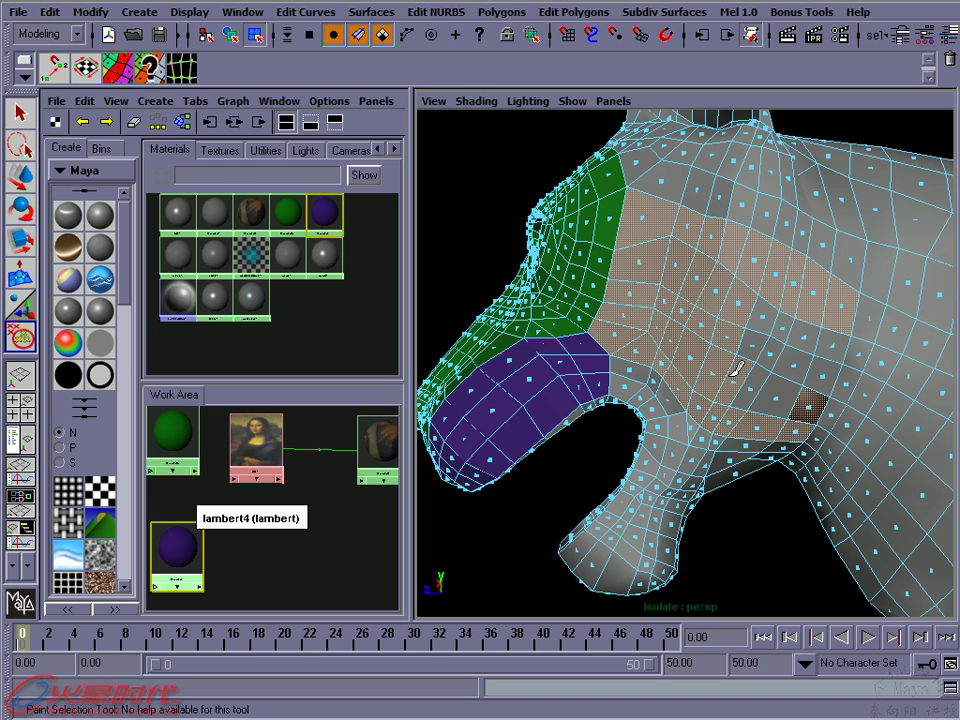
mouse_move(800, 358)
left_mouse_down("alt")
mouse_move(750, 326)
mouse_move(600, 272)
left_mouse_up("alt")
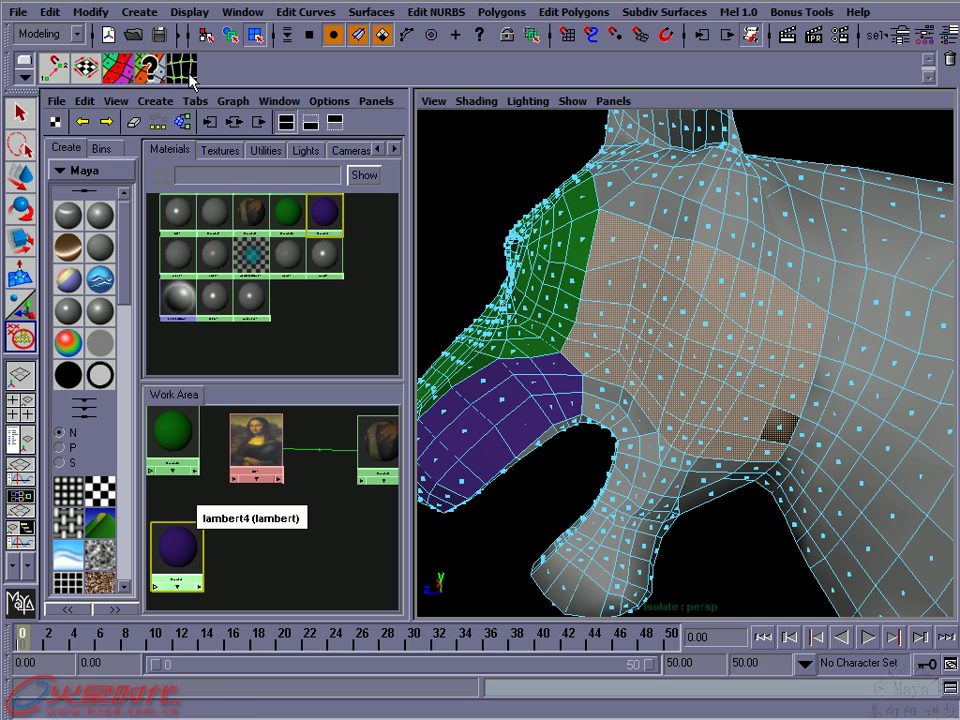
left_click(115, 72)
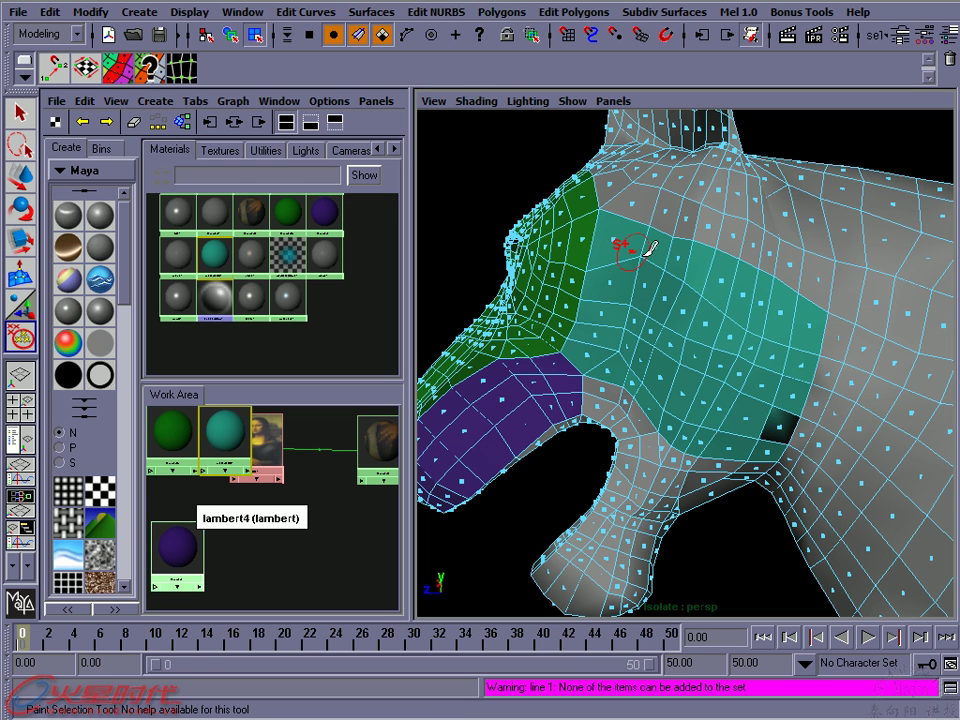
Paint-select a patch of faces above the cheek and reframe the upper cheek
left_click_drag(737, 273, 751, 304, "alt")
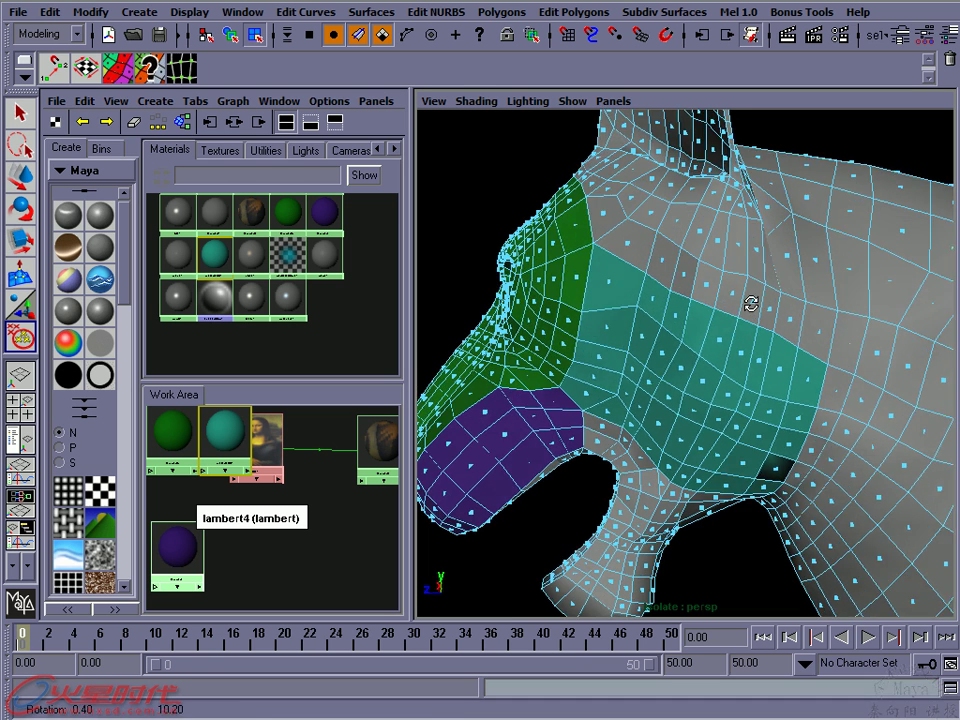
mouse_move(658, 315)
left_mouse_down("alt")
mouse_move(636, 352)
mouse_move(658, 371)
left_mouse_up("alt")
mouse_move(604, 232)
left_mouse_down("alt")
mouse_move(662, 291)
mouse_move(643, 270)
mouse_move(785, 382)
mouse_move(776, 467)
mouse_move(703, 422)
mouse_move(627, 288)
left_mouse_up("alt")
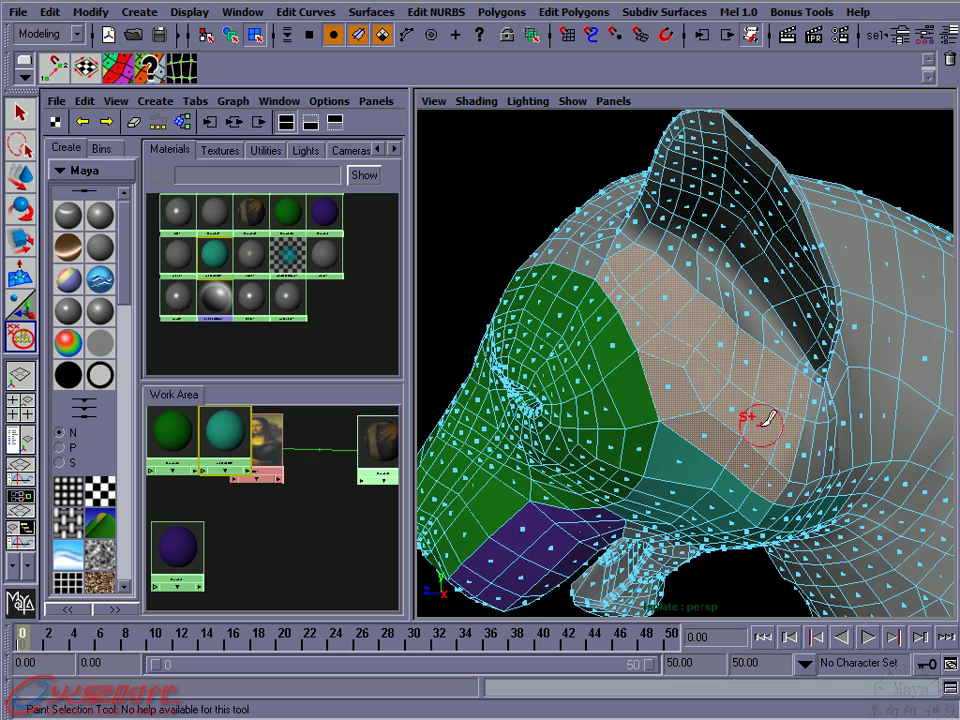
left_click_drag(750, 418, 734, 373, "alt")
middle_click_drag(681, 315, 691, 316, "alt")
scroll(680, 320, "up", 2)
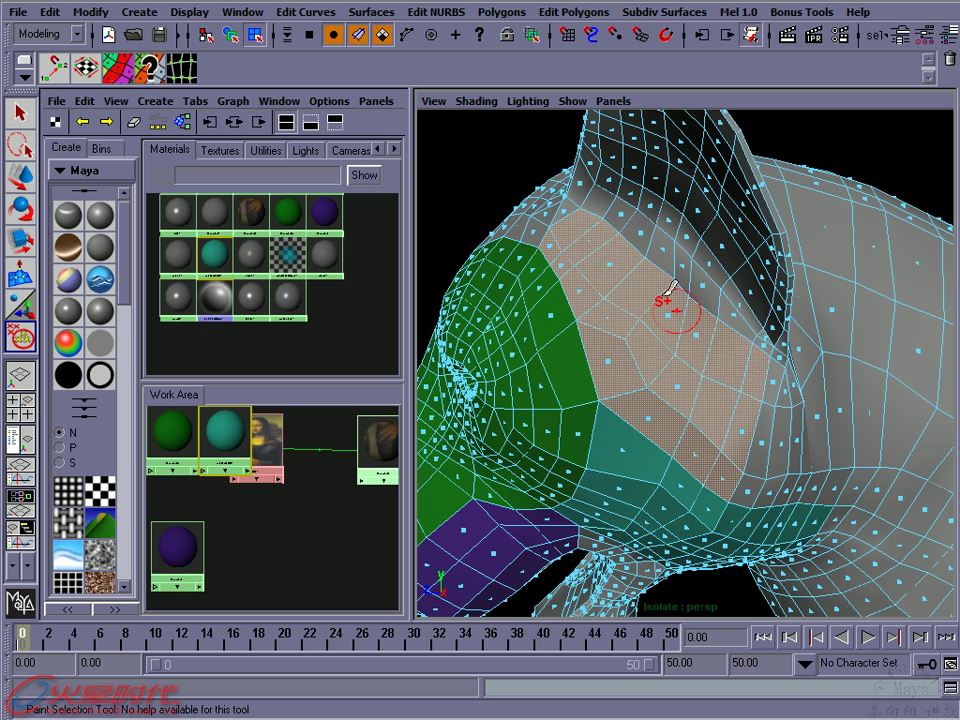
left_click_drag(678, 305, 660, 290, "alt")
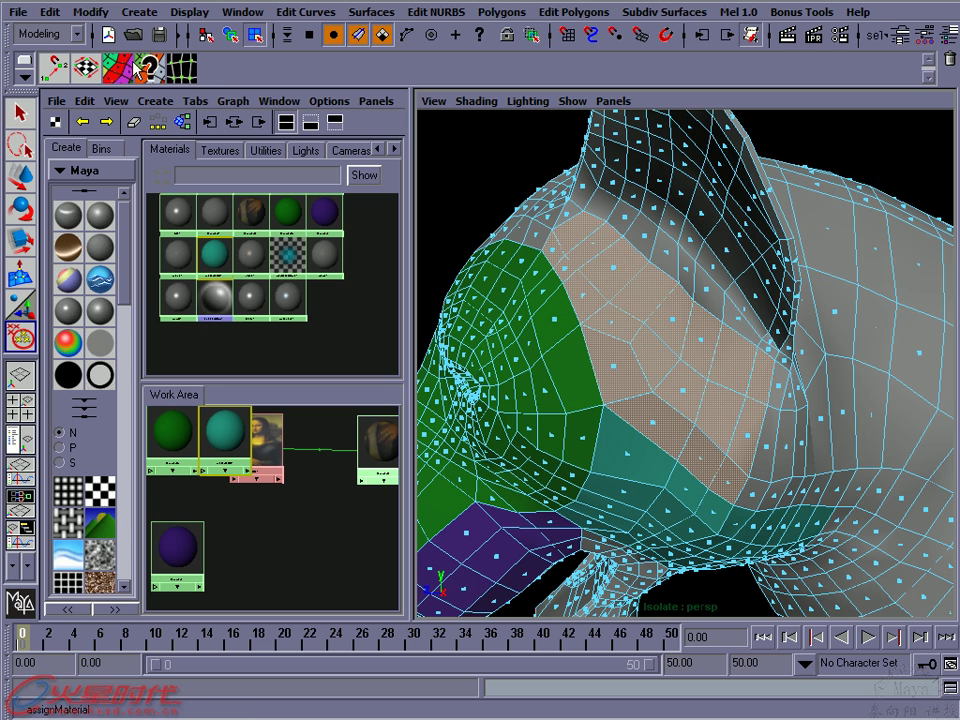
mouse_move(690, 339)
left_mouse_down("alt")
mouse_move(700, 350)
mouse_move(724, 298)
mouse_move(621, 287)
mouse_move(632, 285)
mouse_move(583, 268)
mouse_move(574, 240)
mouse_move(540, 446)
mouse_move(671, 386)
mouse_move(666, 272)
mouse_move(623, 251)
mouse_move(579, 343)
mouse_move(631, 286)
mouse_move(570, 381)
mouse_move(594, 394)
mouse_move(650, 320)
left_mouse_up("alt")
Give the painted faces a new blue material, and a painted strip its own new material
left_click(87, 68)
key("y")
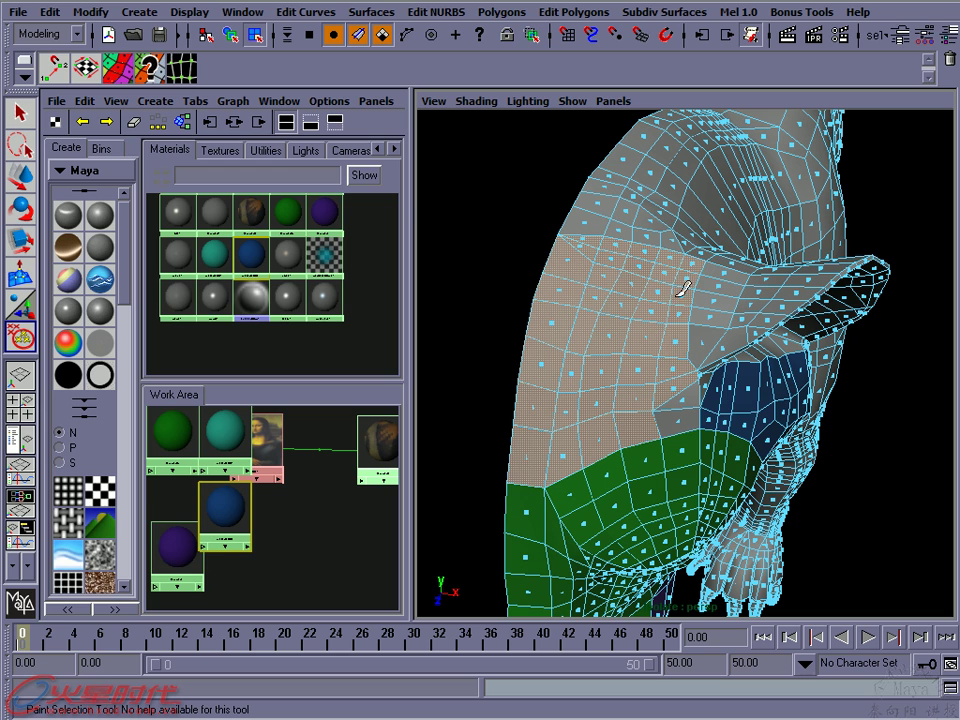
left_click(96, 60)
mouse_move(686, 313)
left_mouse_down("alt")
mouse_move(649, 329)
mouse_move(621, 236)
mouse_move(679, 313)
left_mouse_up("alt")
Paint-select the throat faces under the jaw and give them a new lighter blue material
left_click_drag(600, 418, 632, 364, "alt")
right_click_drag(632, 364, 636, 369, "alt")
mouse_move(636, 369)
left_mouse_down("alt")
mouse_move(605, 325)
mouse_move(640, 342)
mouse_move(628, 407)
mouse_move(568, 489)
mouse_move(628, 440)
left_mouse_up("alt")
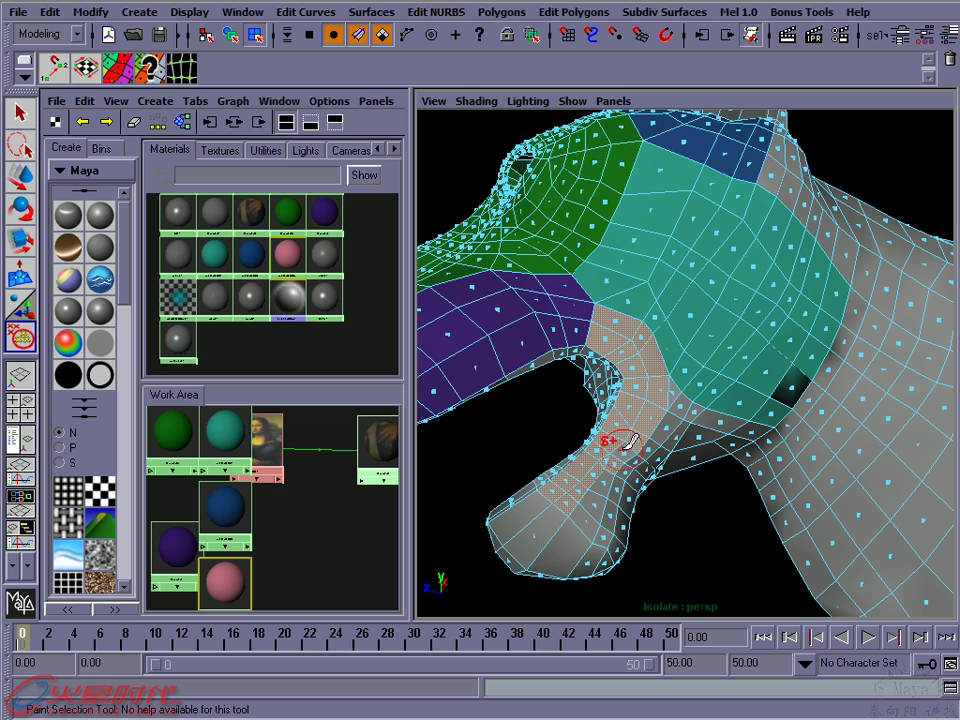
left_click_drag(579, 489, 583, 444, "alt")
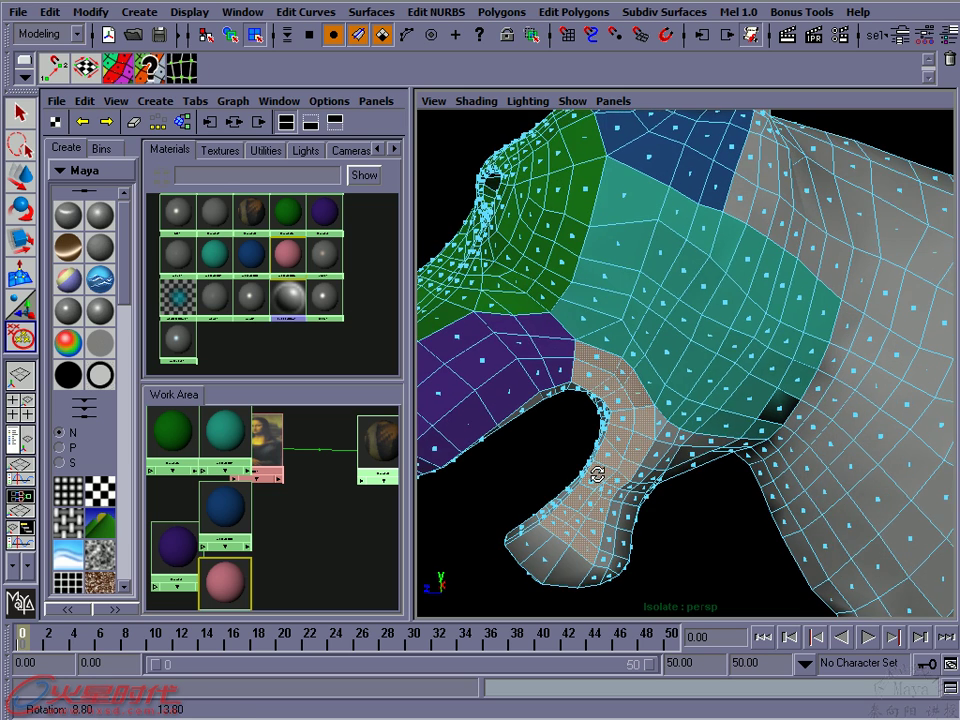
right_click_drag(583, 444, 596, 452, "alt")
mouse_move(596, 452)
left_mouse_down("alt")
mouse_move(634, 420)
mouse_move(514, 306)
left_mouse_up("alt")
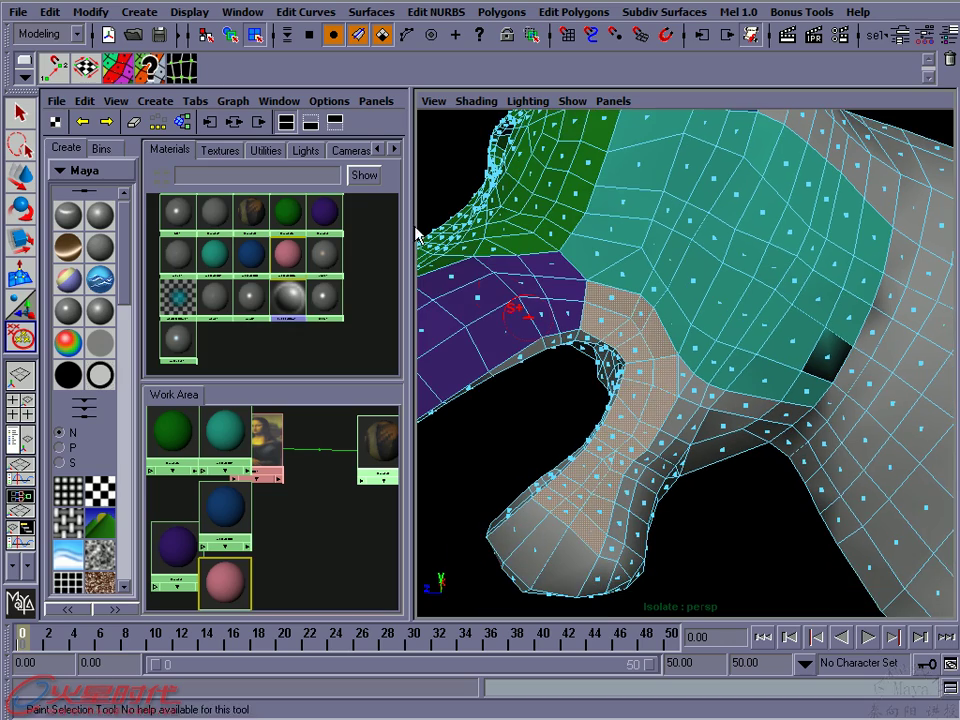
mouse_move(761, 392)
left_mouse_down("alt")
mouse_move(759, 347)
mouse_move(739, 336)
mouse_move(695, 341)
mouse_move(776, 360)
mouse_move(735, 388)
left_mouse_up("alt")
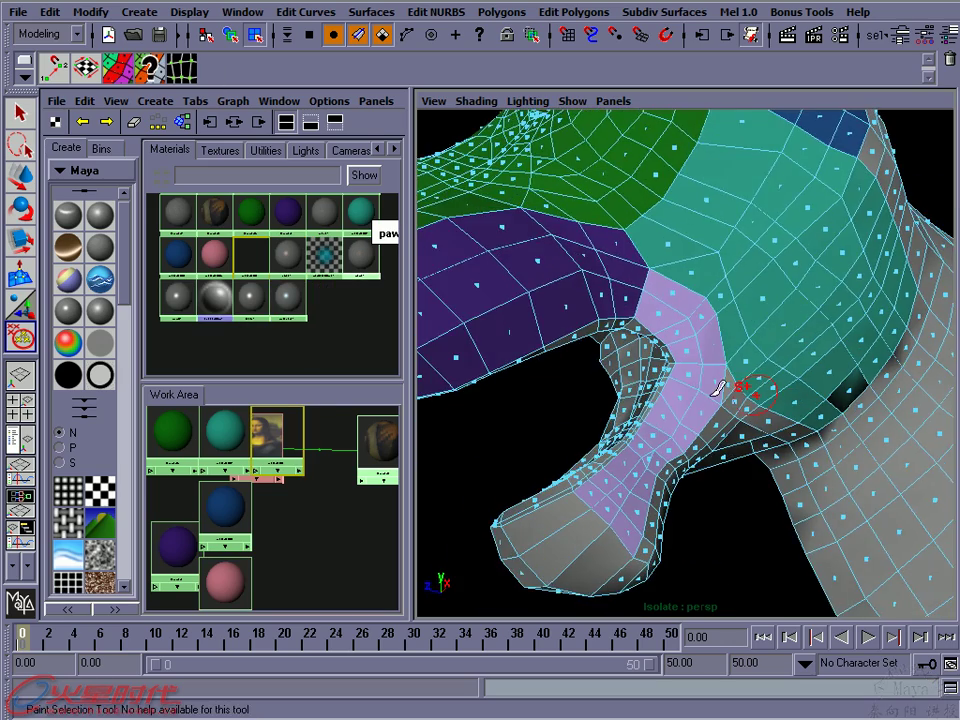
right_click_drag(686, 386, 699, 362, "alt")
left_click_drag(699, 361, 688, 364, "alt")
key("F5")
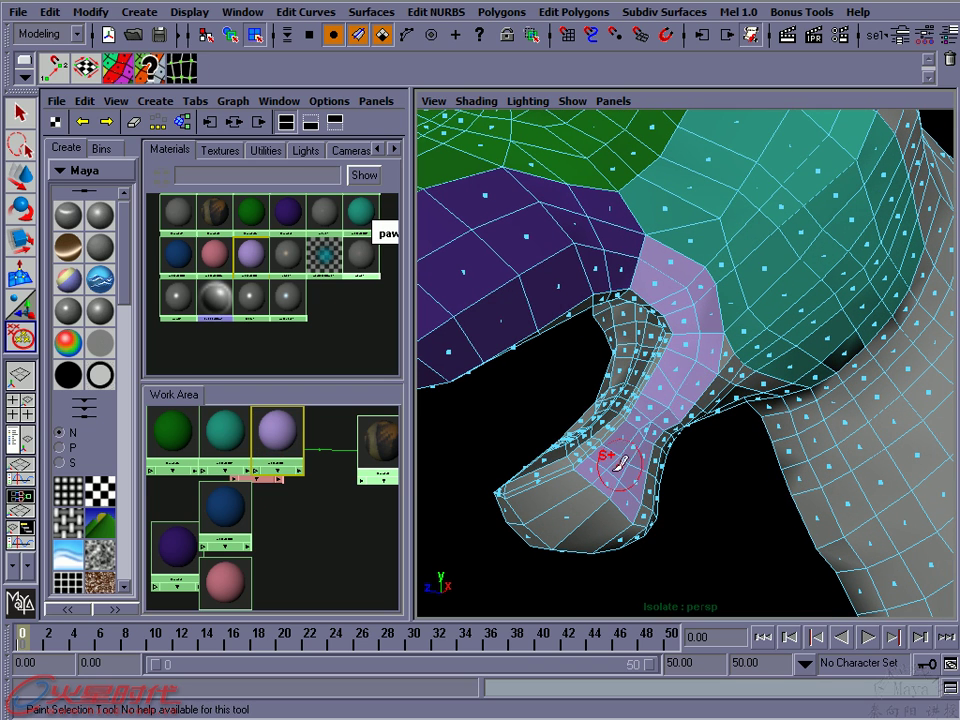
mouse_move(682, 376)
left_mouse_down("alt")
mouse_move(692, 350)
mouse_move(617, 439)
left_mouse_up("alt")
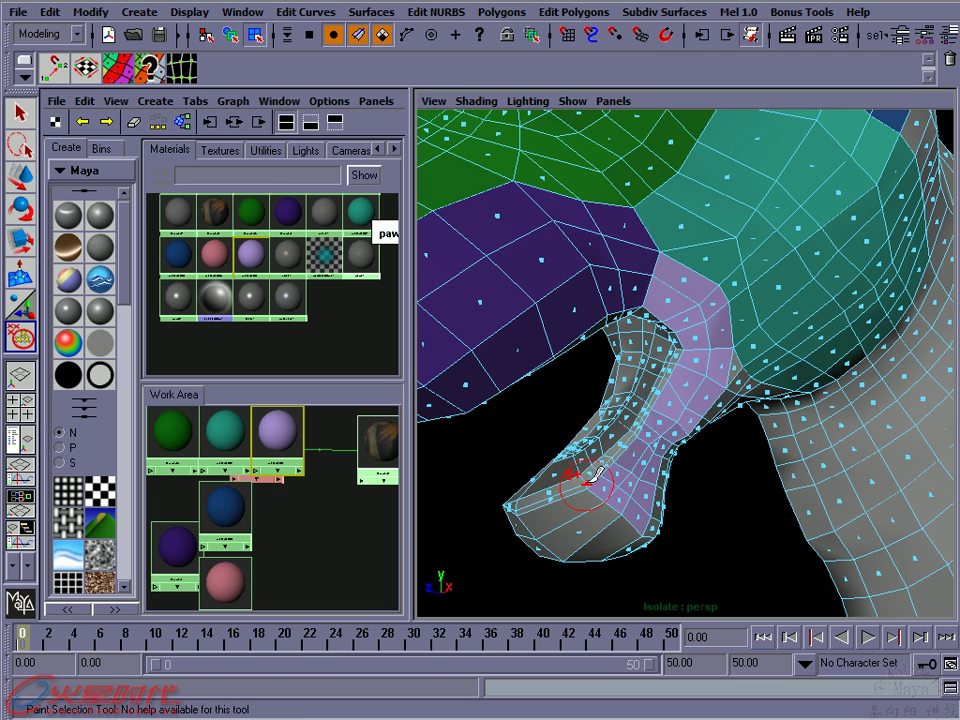
mouse_move(716, 375)
left_mouse_down("alt")
mouse_move(639, 343)
mouse_move(718, 383)
mouse_move(690, 339)
mouse_move(653, 332)
mouse_move(597, 463)
mouse_move(616, 492)
mouse_move(596, 444)
left_mouse_up("alt")
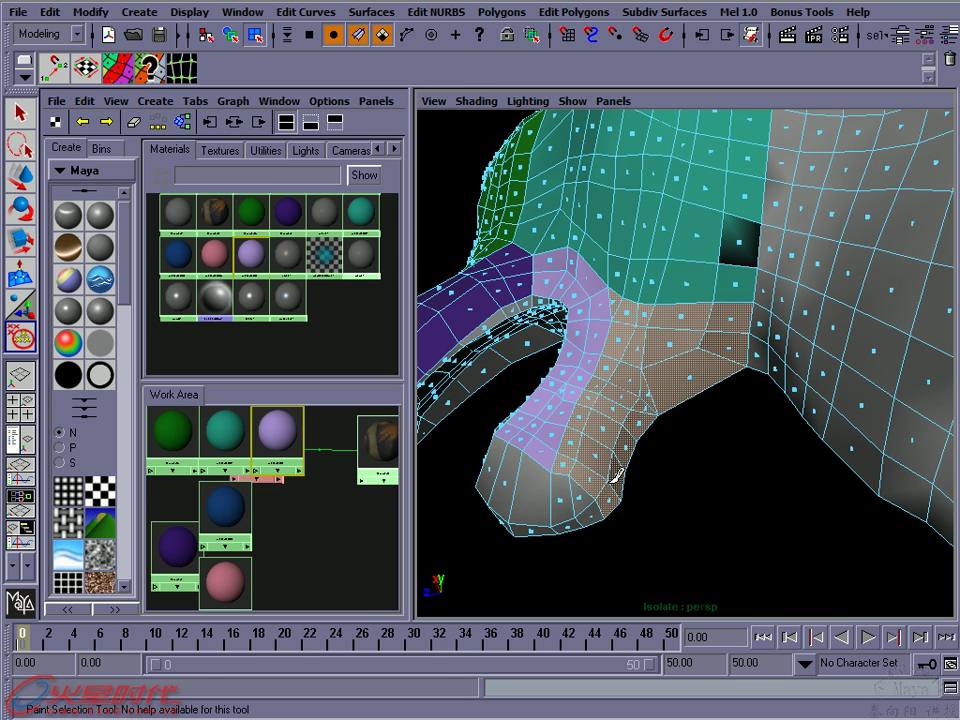
middle_click_drag(180, 255, 733, 455)
Orbit toward the snout and toggle the 3D view to full screen and back
mouse_move(733, 428)
left_mouse_down("alt")
mouse_move(761, 420)
mouse_move(786, 435)
mouse_move(666, 426)
mouse_move(650, 414)
mouse_move(643, 347)
mouse_move(677, 285)
mouse_move(688, 375)
mouse_move(675, 489)
mouse_move(664, 461)
left_mouse_up("alt")
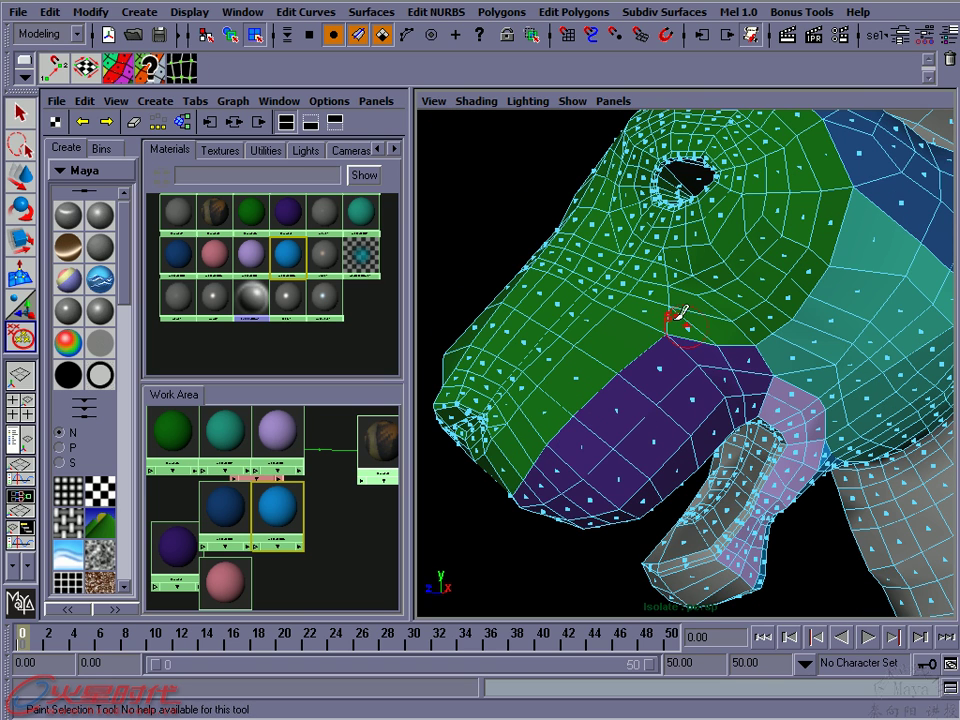
left_click_drag(676, 318, 553, 343, "alt")
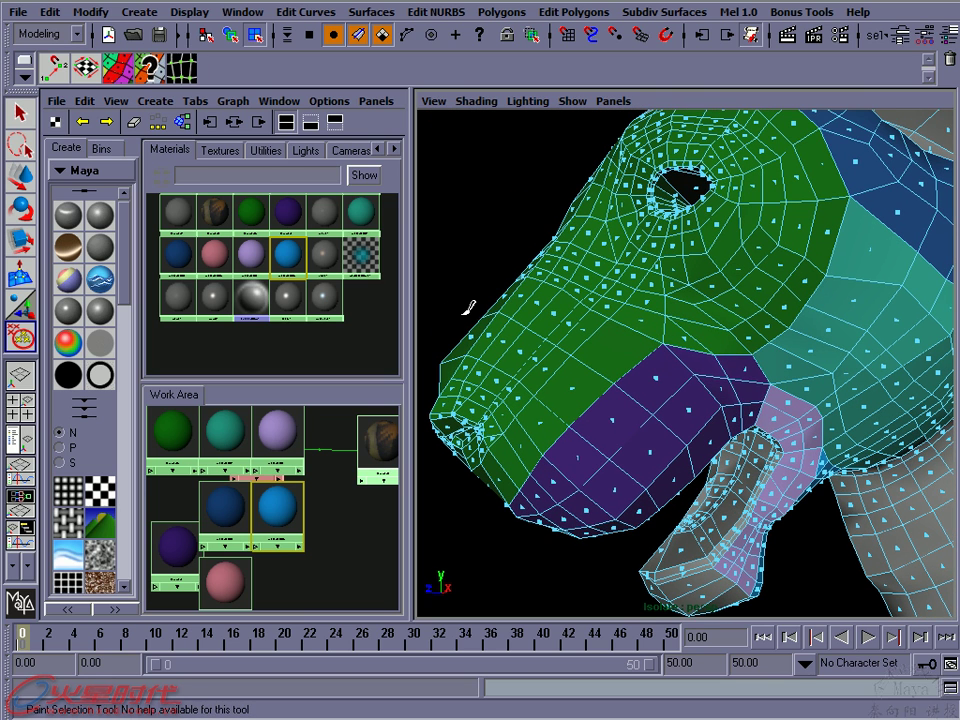
key("space")
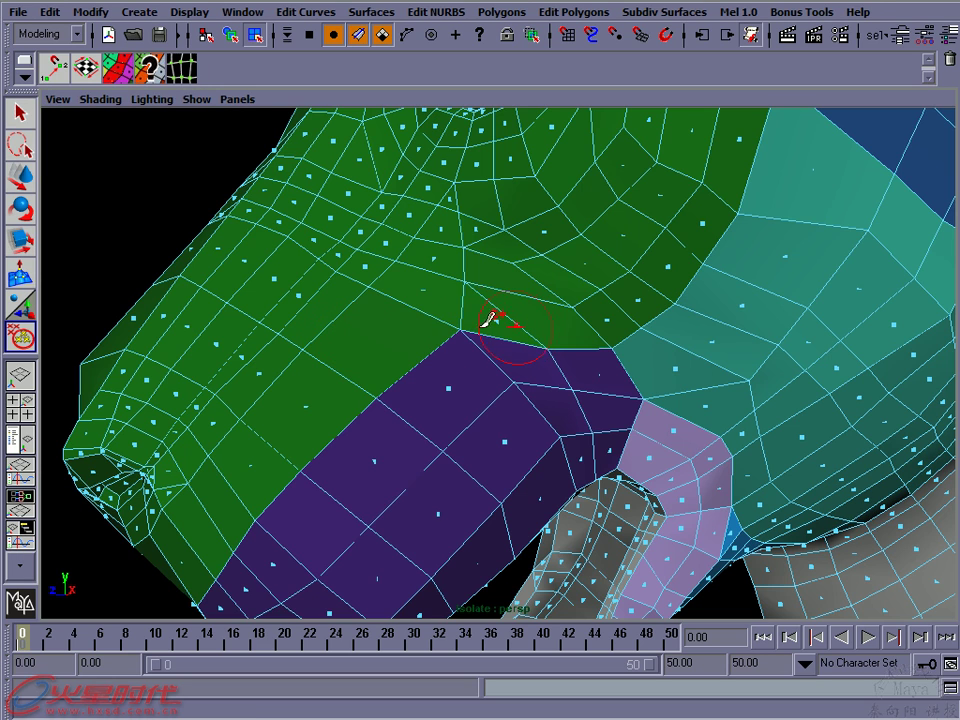
key("space")
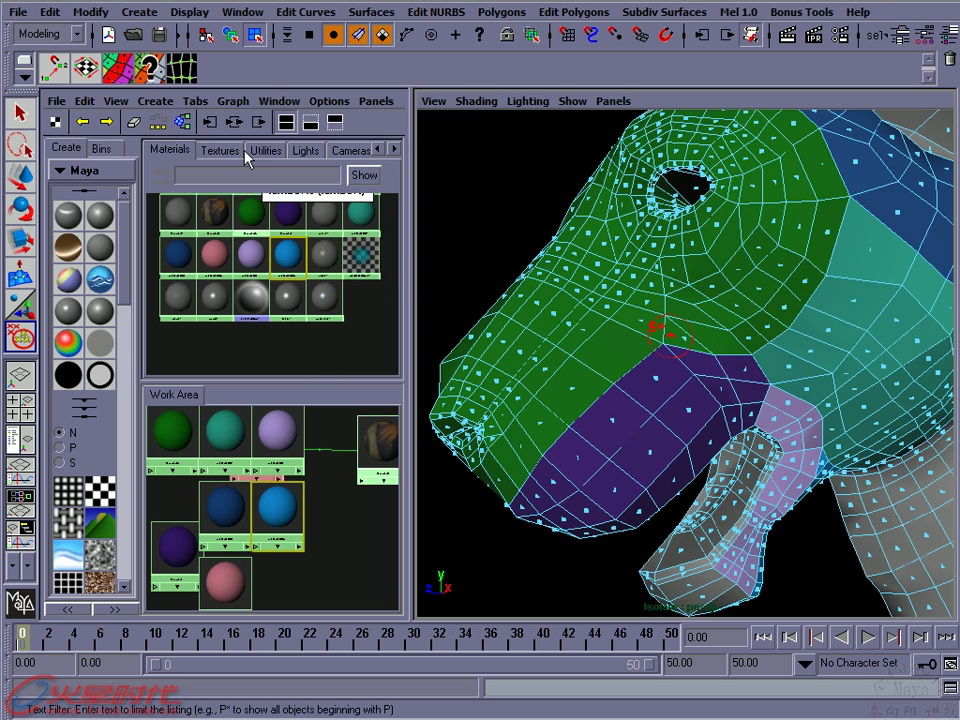
Switch the left pane to the UV Texture Editor
left_click(376, 101)
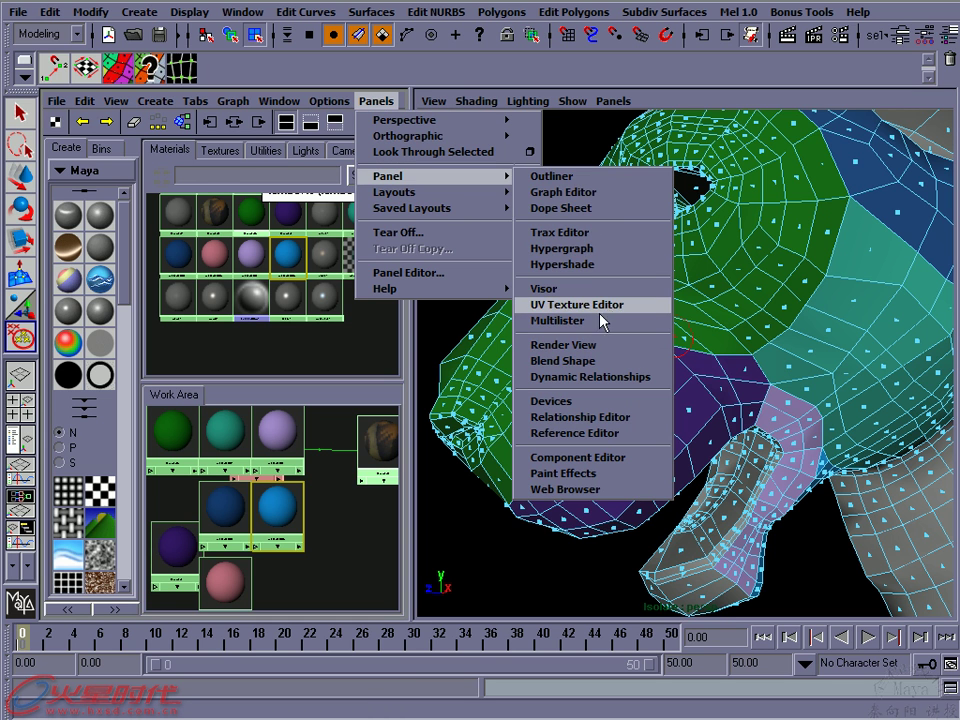
left_click(590, 305)
mouse_move(655, 332)
left_mouse_down("alt")
mouse_move(626, 339)
mouse_move(656, 347)
mouse_move(626, 343)
left_mouse_up("alt")
Open the Hypershade material editor in its own window
key("ctrl+q")
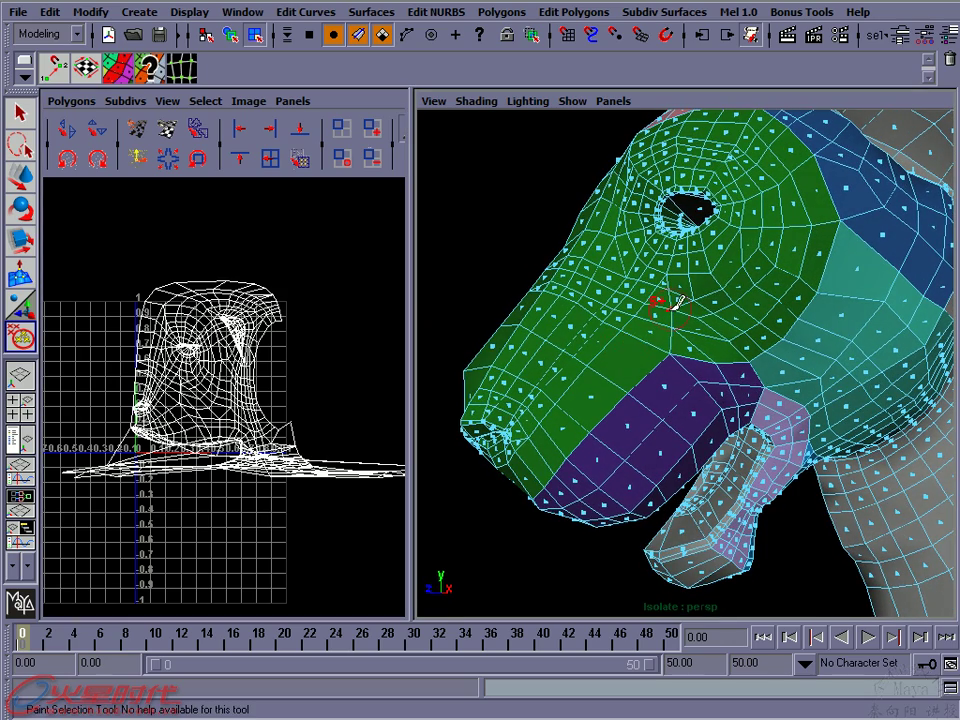
key("q")
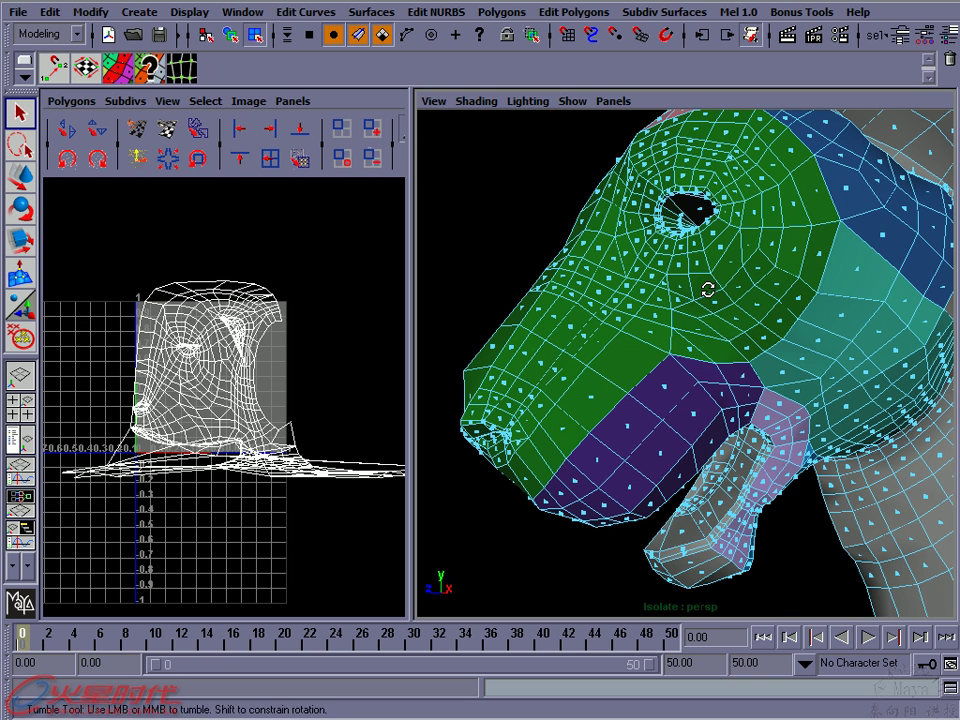
left_click_drag(707, 289, 455, 342, "alt")
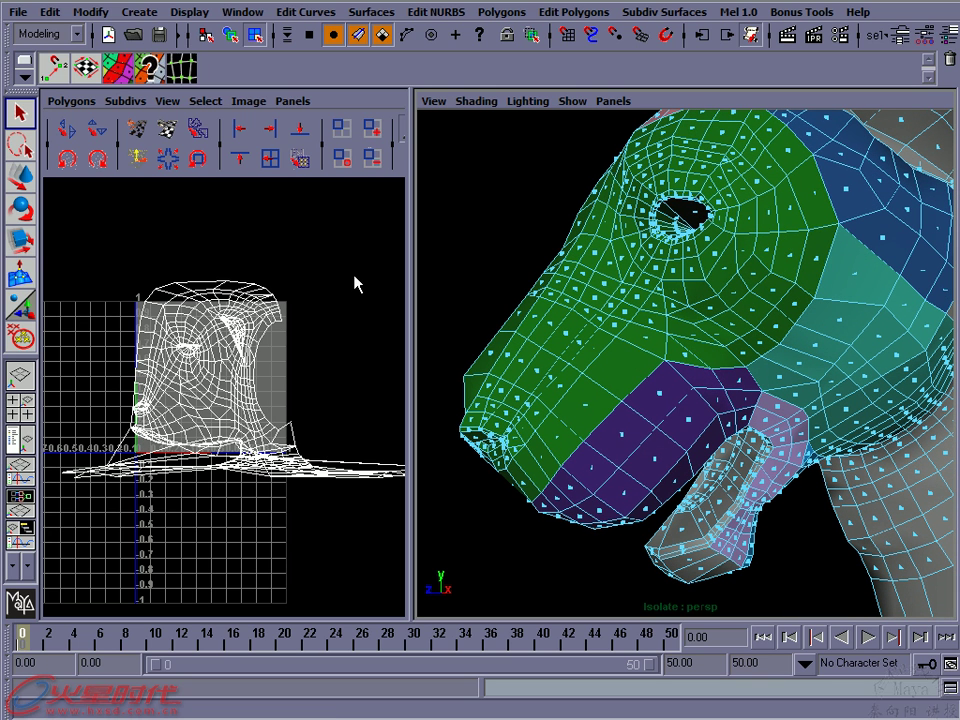
left_click(238, 13)
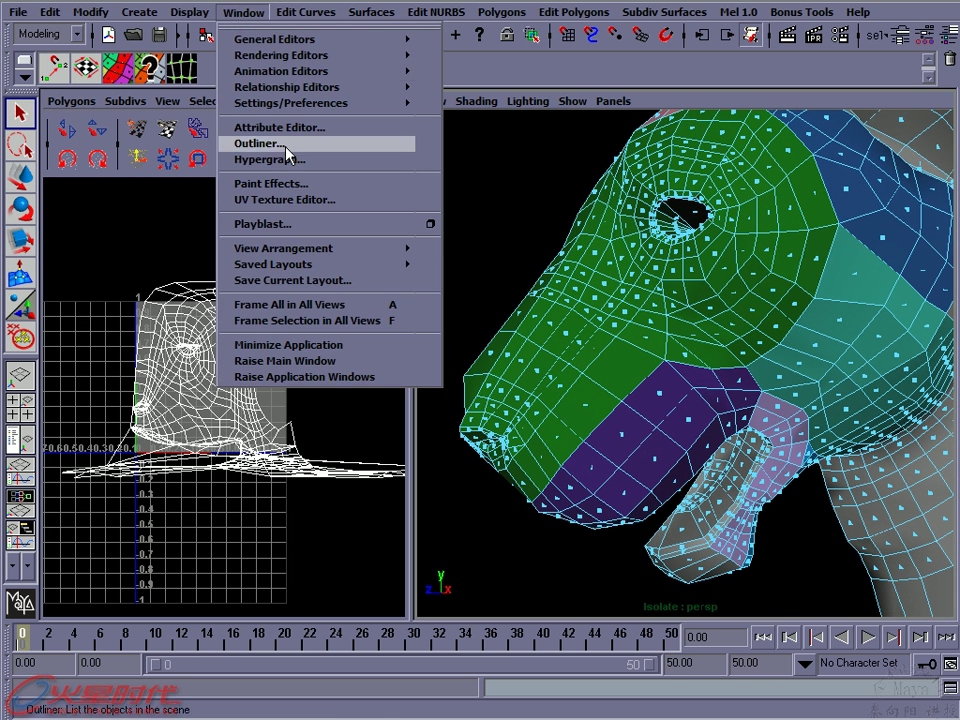
mouse_move(282, 55)
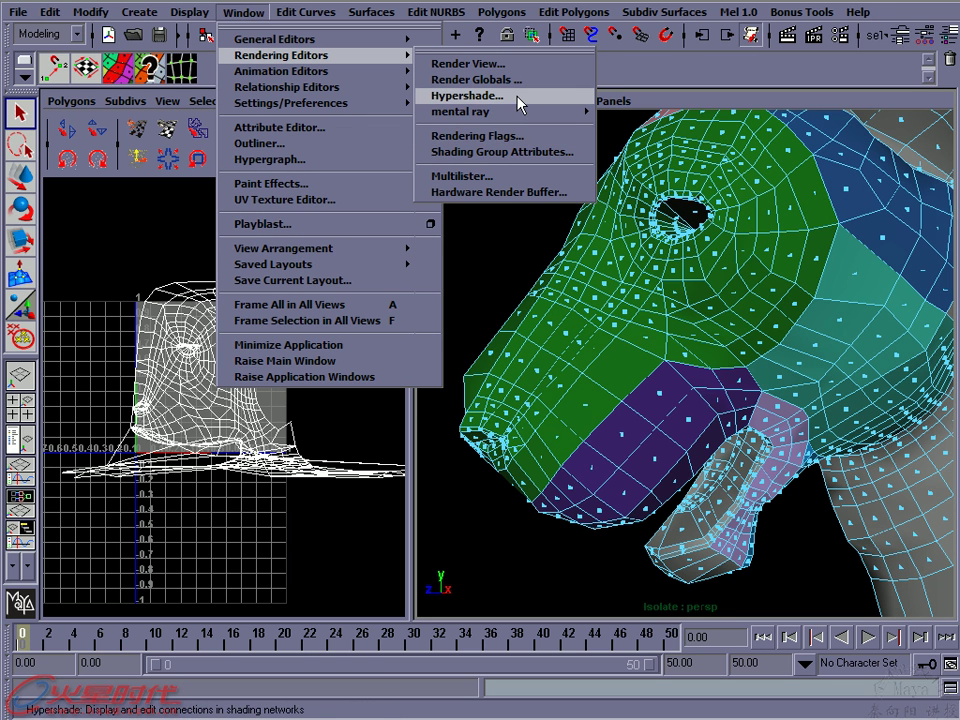
left_click(520, 96)
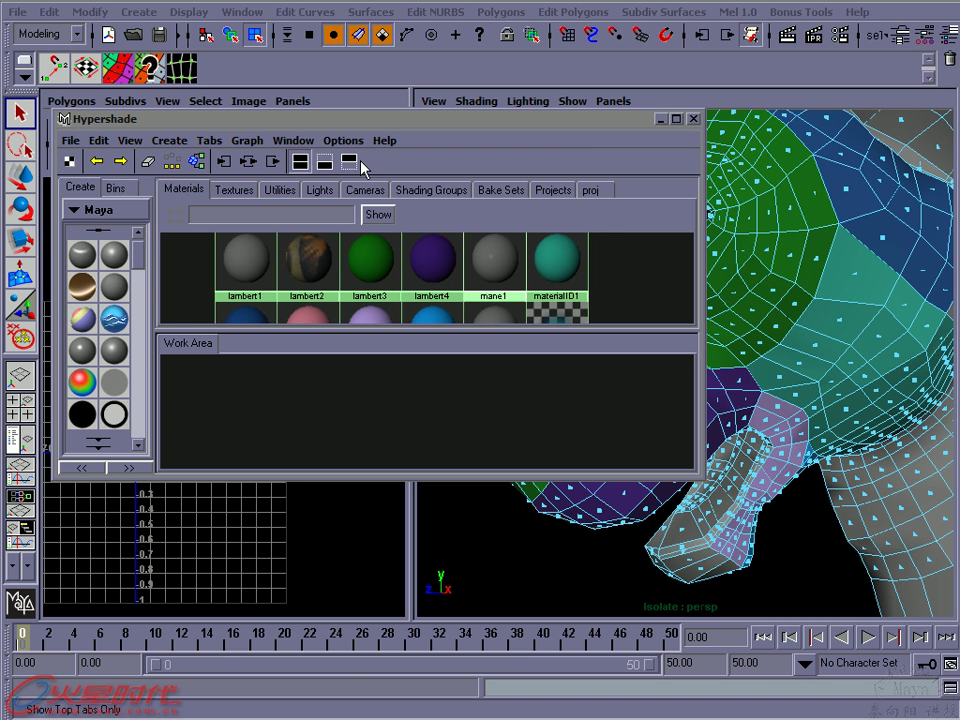
Collapse Hypershade to just the material swatches and move it to the left
left_click(349, 162)
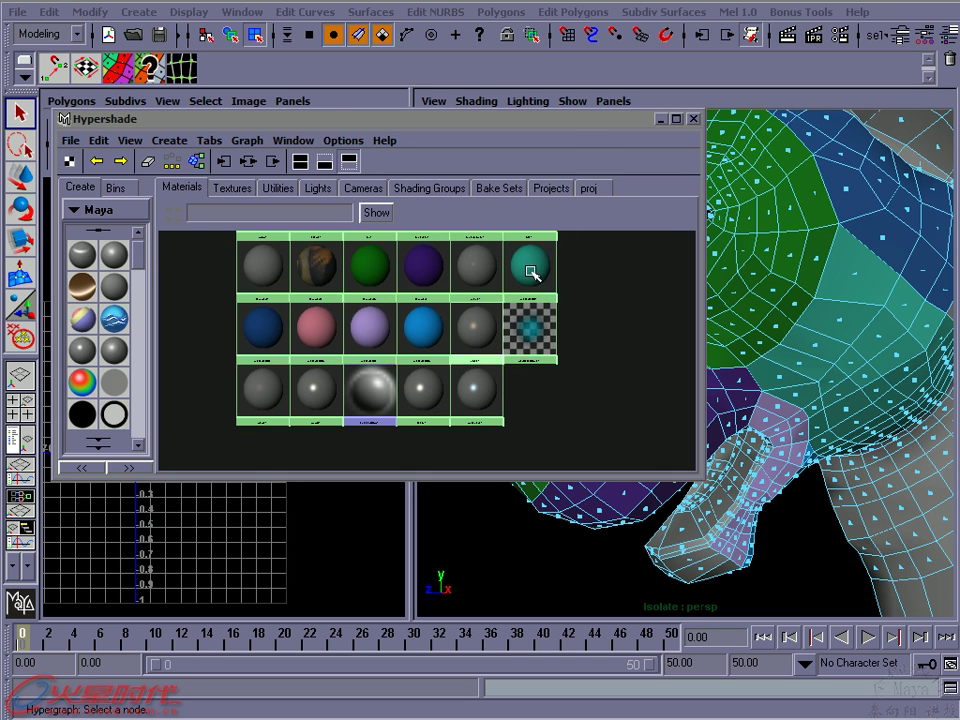
left_click_drag(556, 130, 530, 127)
mouse_move(750, 285)
left_mouse_down("alt")
mouse_move(797, 317)
mouse_move(850, 330)
left_mouse_up("alt")
middle_click_drag(393, 318, 383, 335, "alt")
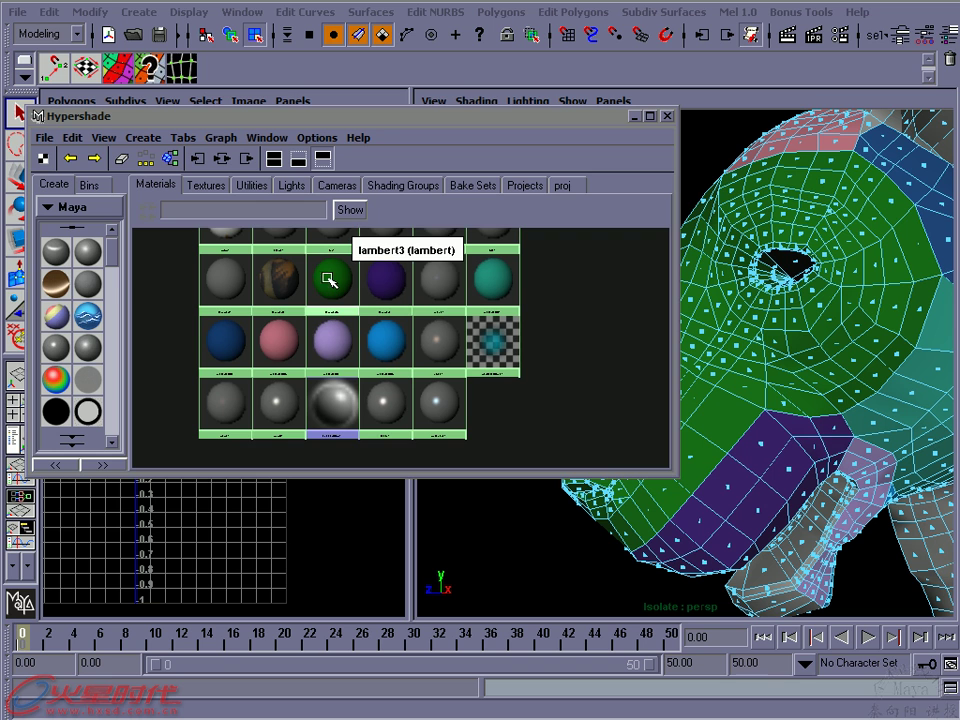
Select the faces using the green and purple materials, then close the material browser
right_click(334, 285)
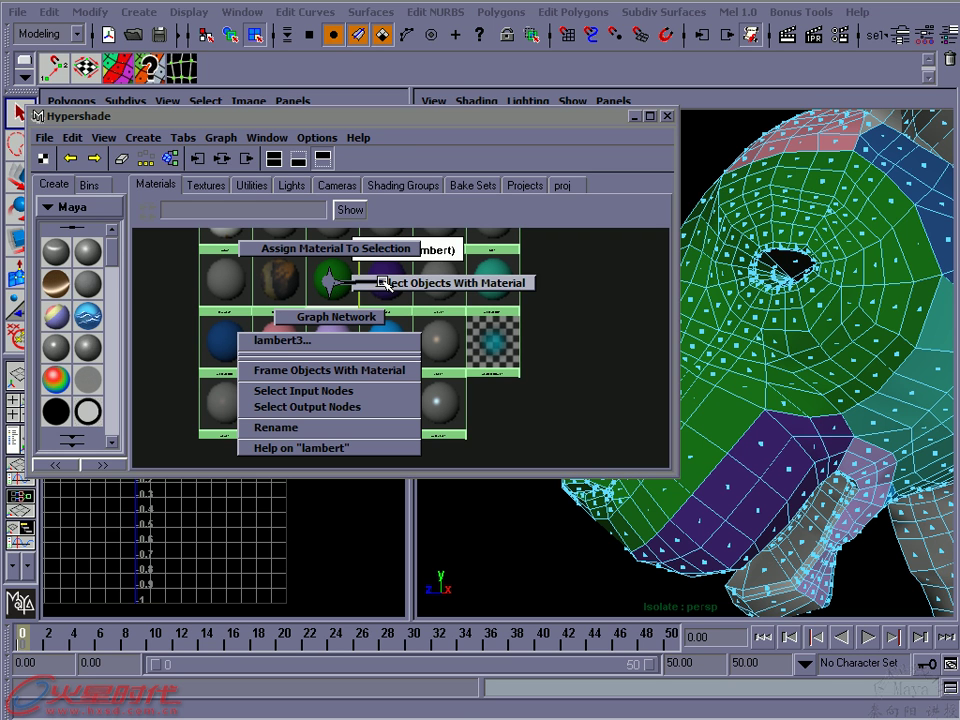
right_click_drag(334, 285, 386, 284)
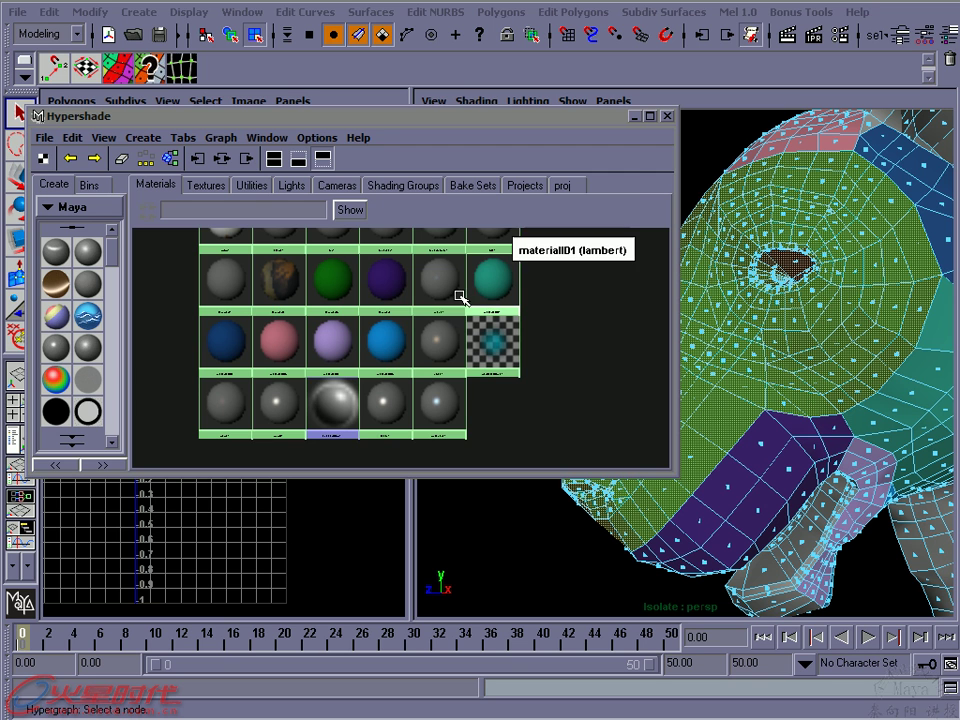
mouse_move(801, 343)
left_mouse_down("alt")
mouse_move(799, 311)
mouse_move(773, 398)
left_mouse_up("alt")
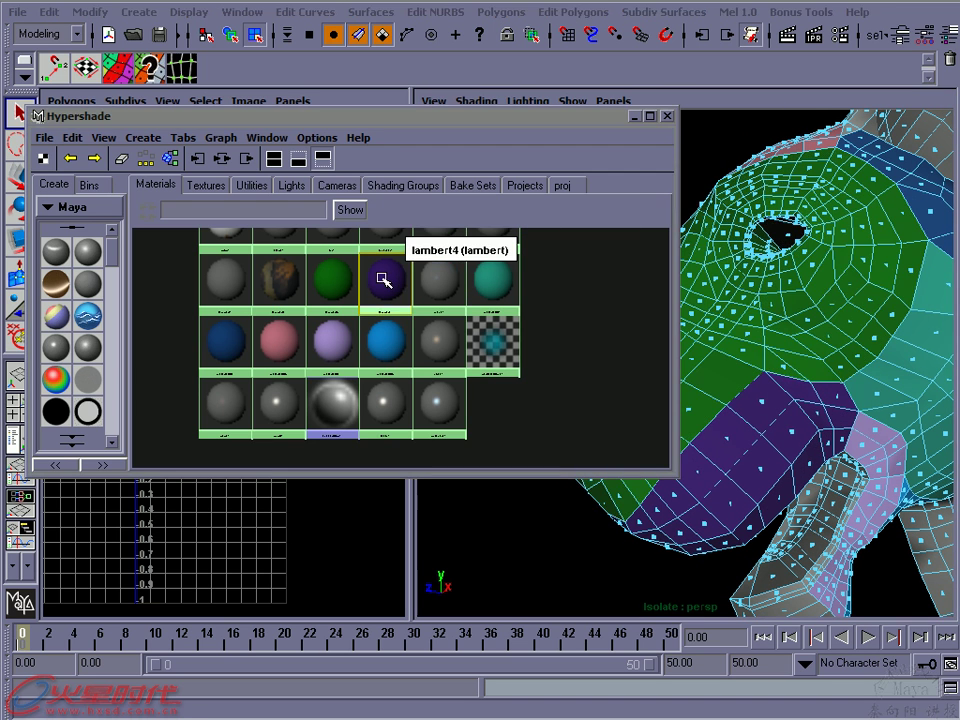
right_click_drag(380, 280, 472, 293)
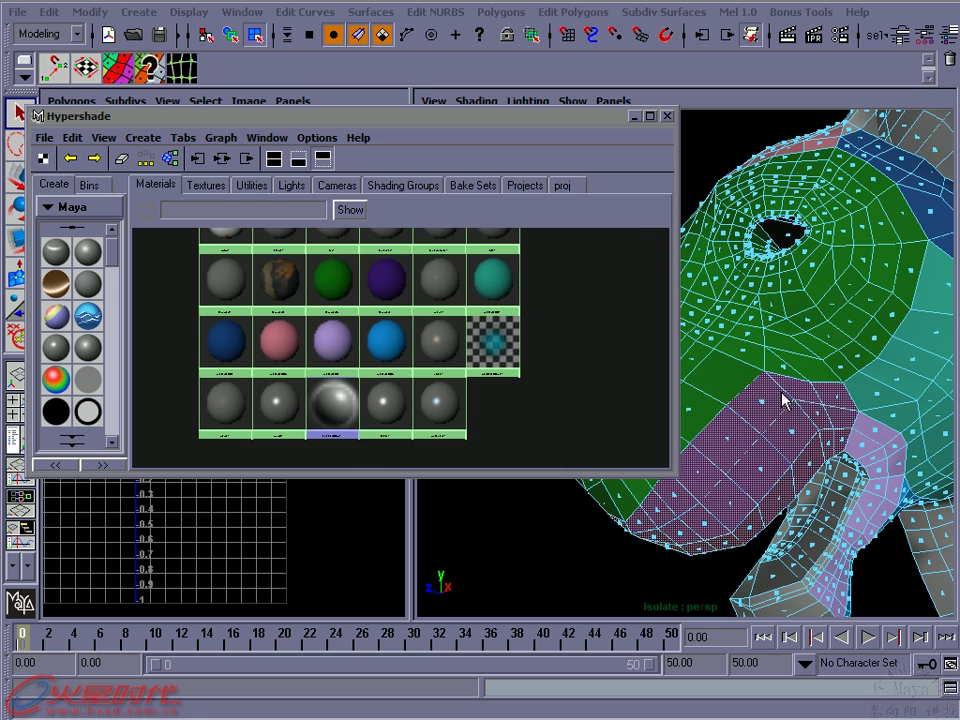
left_click_drag(783, 400, 793, 381, "alt")
left_click(667, 116)
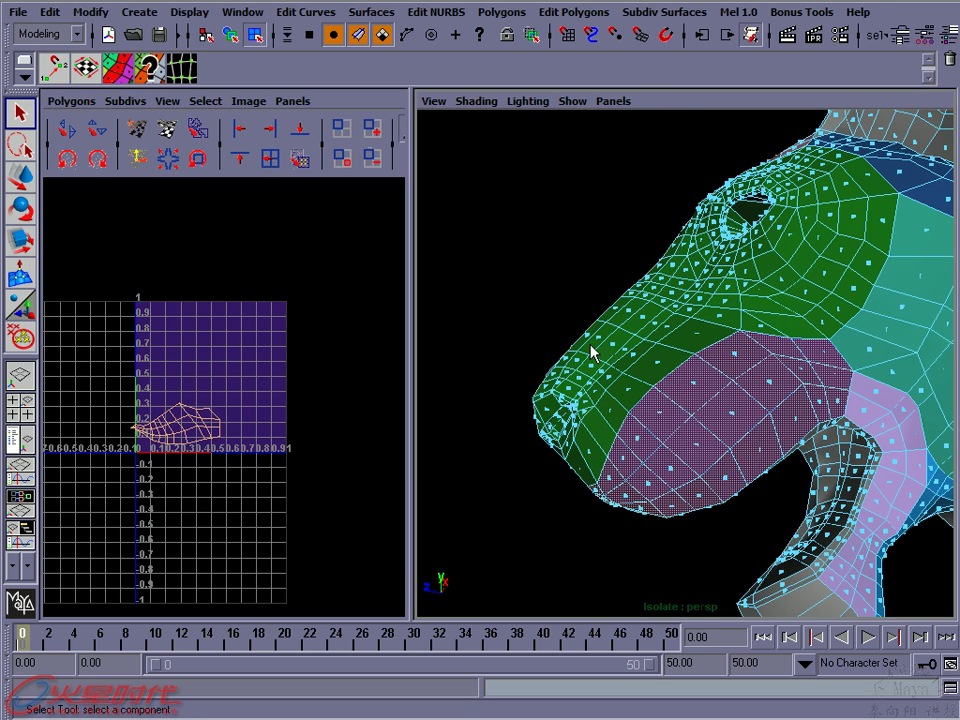
Select all faces using the dark blue material from the material browser
left_click_drag(608, 395, 686, 409, "alt")
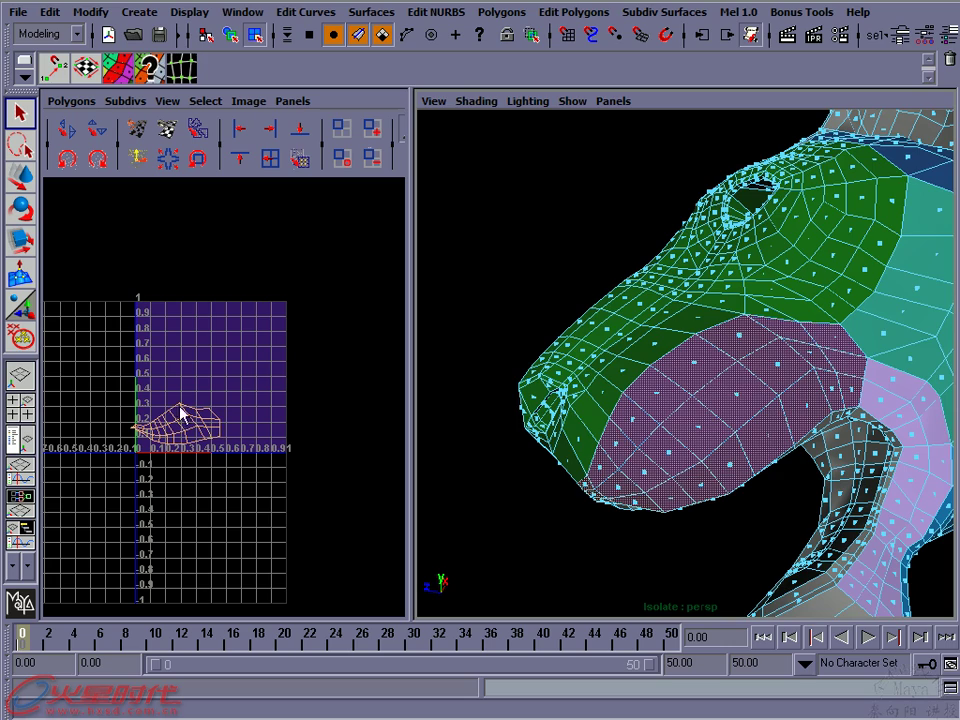
left_click_drag(739, 388, 713, 398, "alt")
right_click_drag(713, 398, 748, 315, "alt")
middle_click_drag(748, 315, 605, 371, "alt")
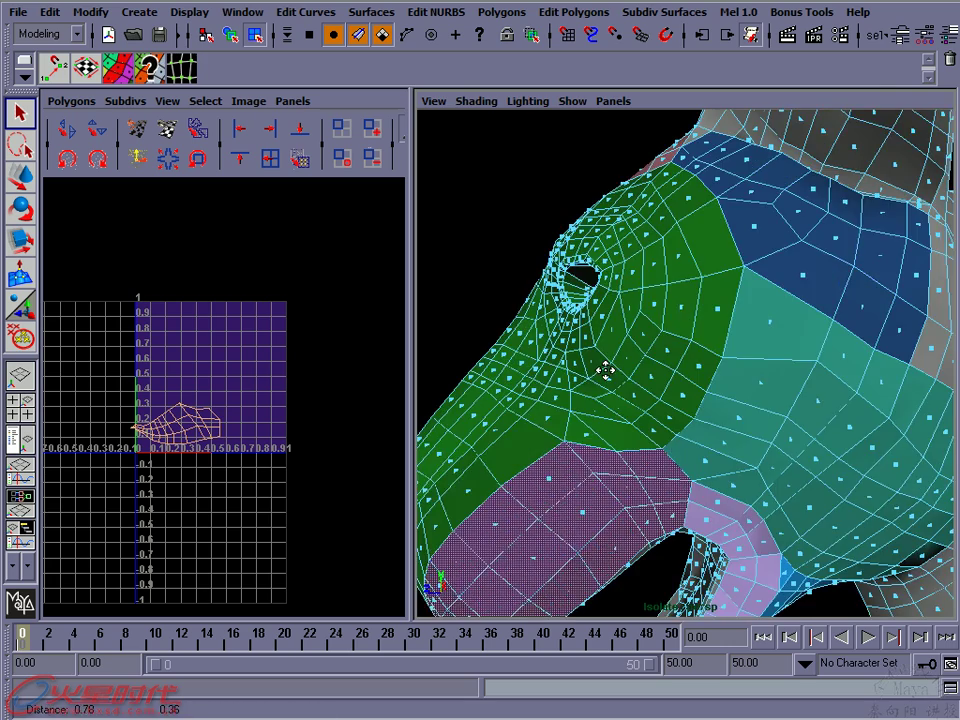
left_click_drag(605, 371, 772, 340, "alt")
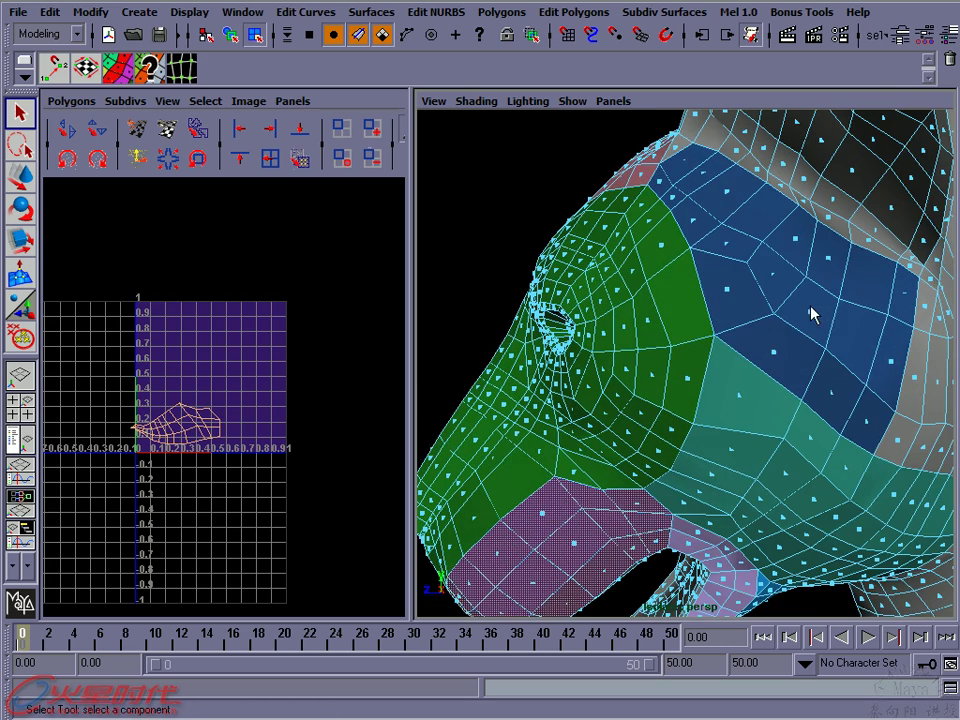
key("space")
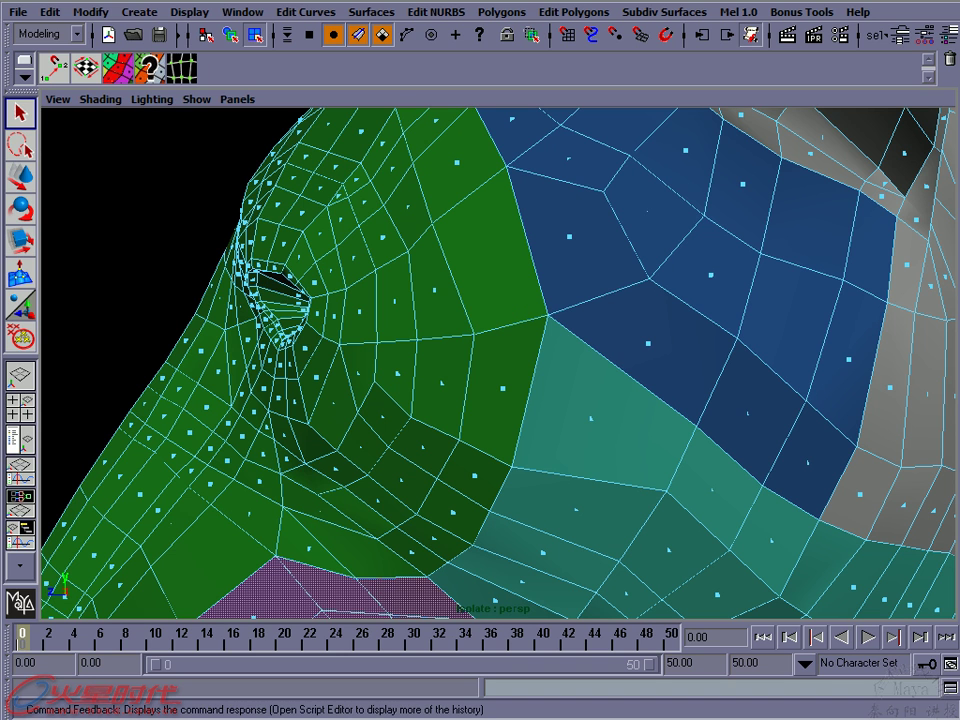
key("shift+t")
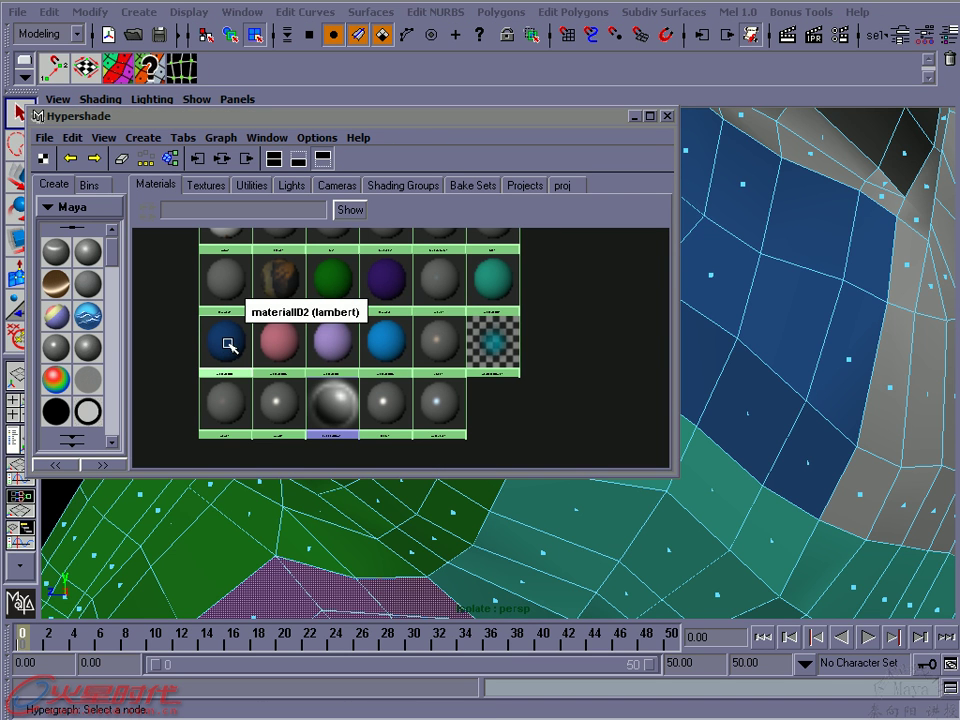
right_click_drag(229, 345, 281, 340)
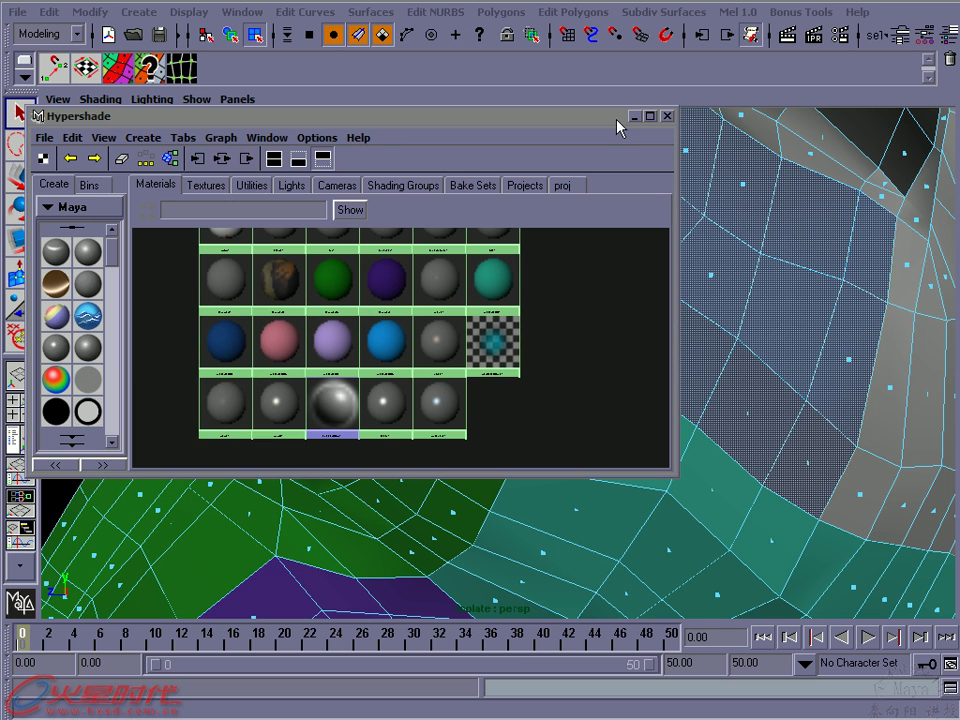
left_click(633, 117)
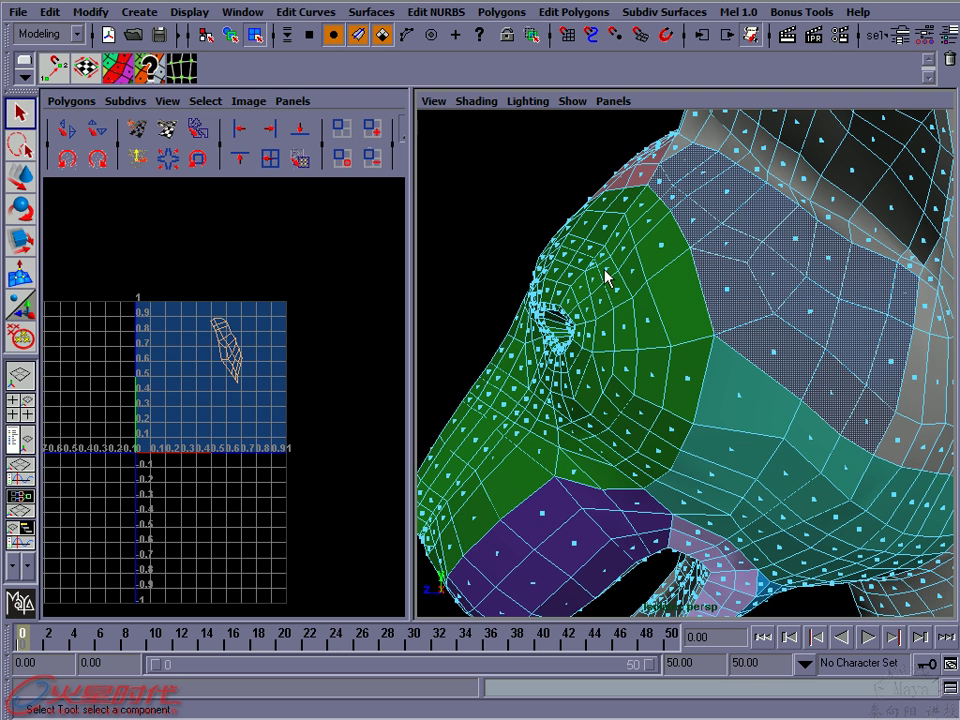
Enlarge the UV grid in view and reframe the side of the horse head
right_click_drag(218, 366, 317, 364, "alt")
mouse_move(229, 339)
right_mouse_down("alt")
mouse_move(294, 343)
mouse_move(250, 346)
right_mouse_up("alt")
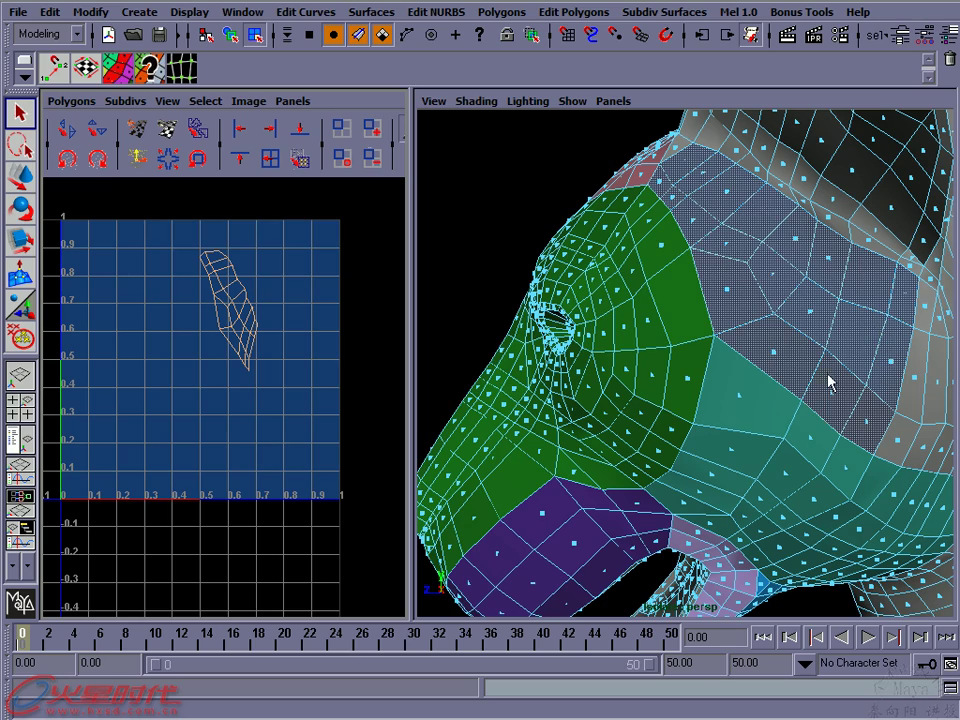
mouse_move(709, 240)
left_mouse_down("alt")
mouse_move(769, 259)
mouse_move(746, 253)
mouse_move(780, 238)
left_mouse_up("alt")
mouse_move(780, 238)
right_mouse_down("alt")
mouse_move(692, 246)
mouse_move(741, 251)
mouse_move(727, 260)
mouse_move(617, 218)
right_mouse_up("alt")
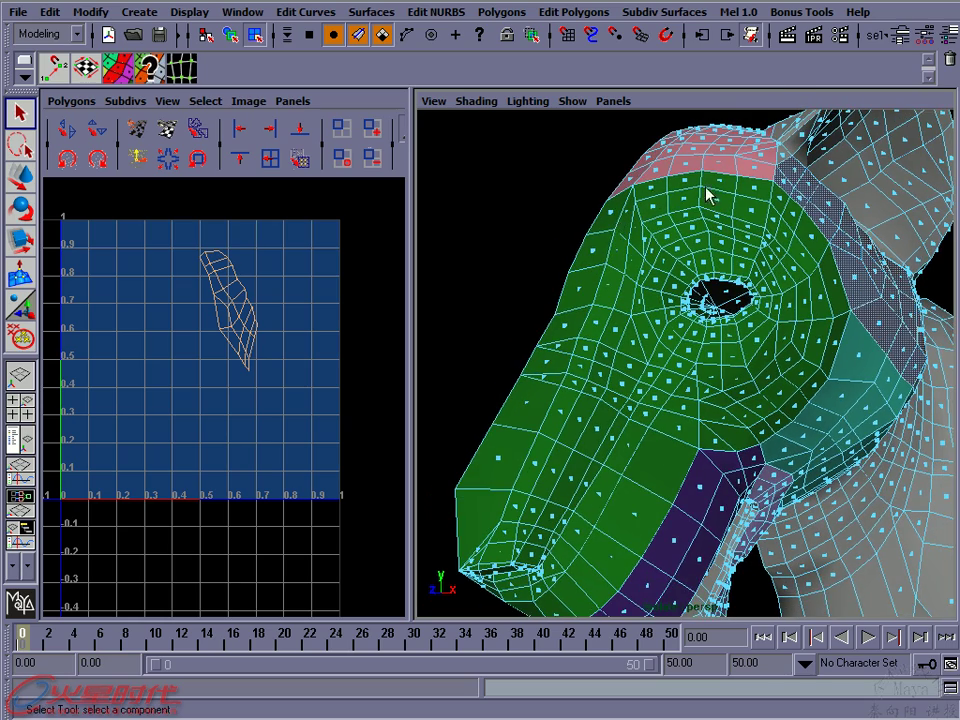
mouse_move(808, 310)
left_mouse_down("alt")
mouse_move(660, 332)
mouse_move(630, 275)
left_mouse_up("alt")
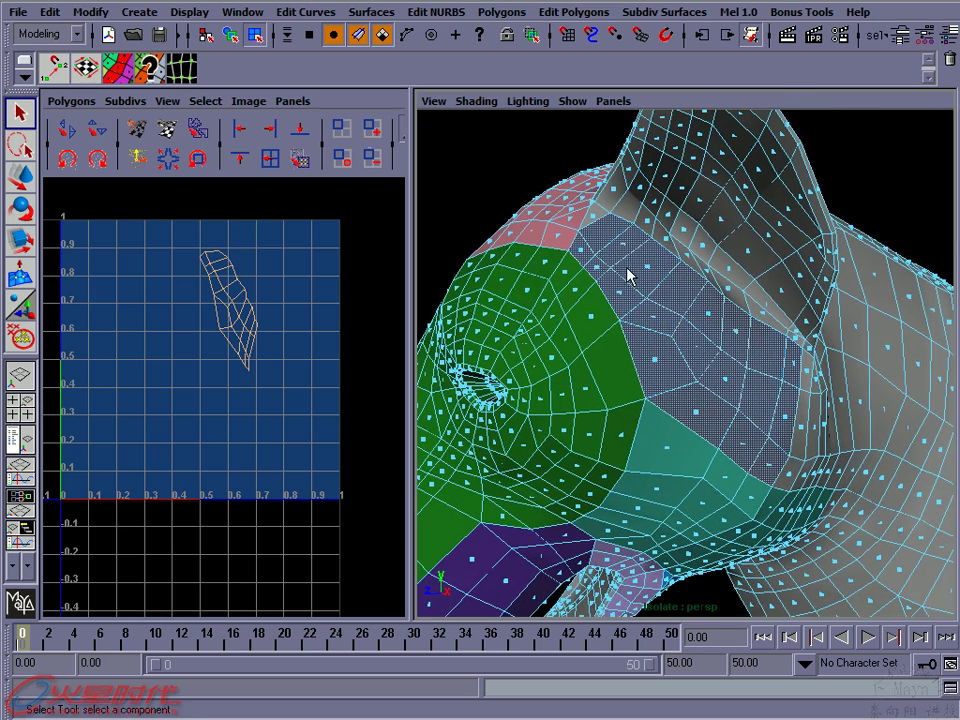
mouse_move(771, 424)
right_mouse_down("alt")
mouse_move(654, 357)
mouse_move(700, 366)
right_mouse_up("alt")
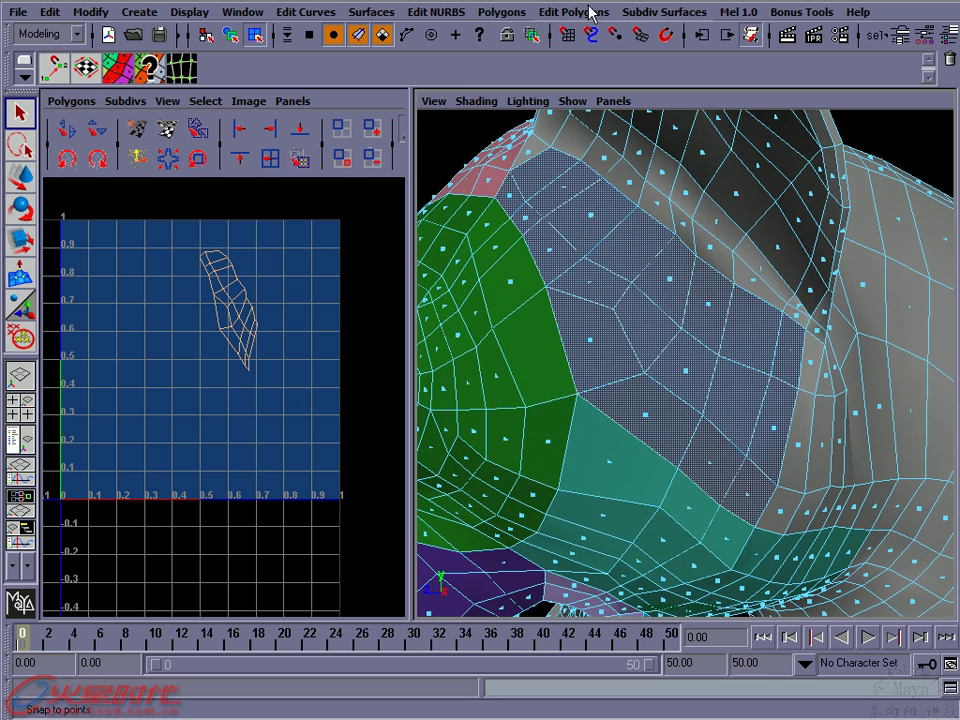
left_click(560, 13)
mouse_move(600, 39)
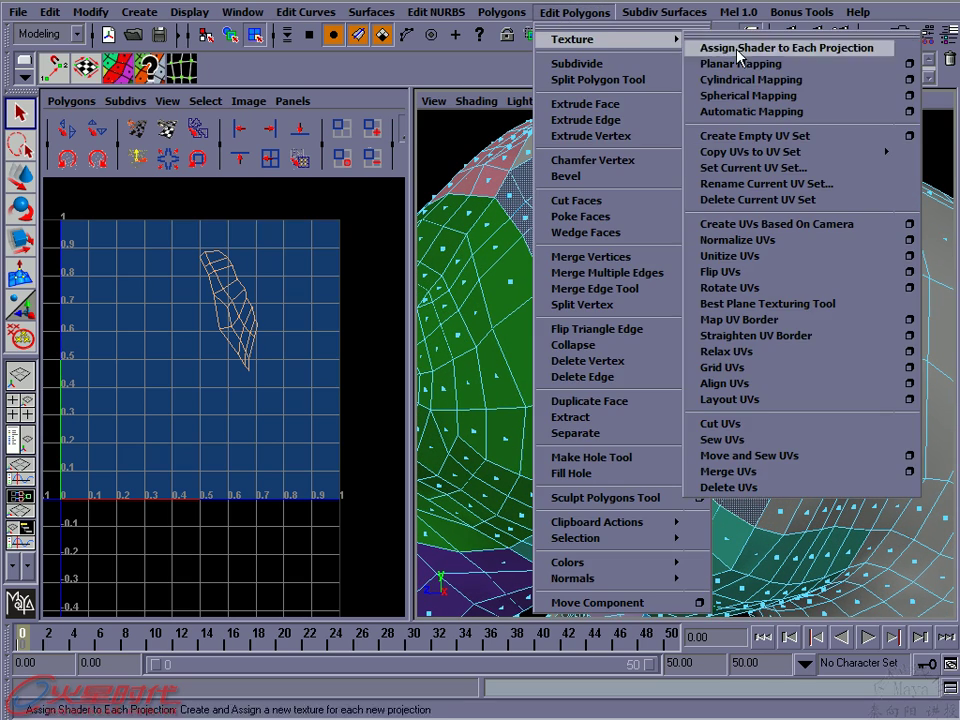
Planar-project the selected dark blue faces from the camera view
left_click(909, 63)
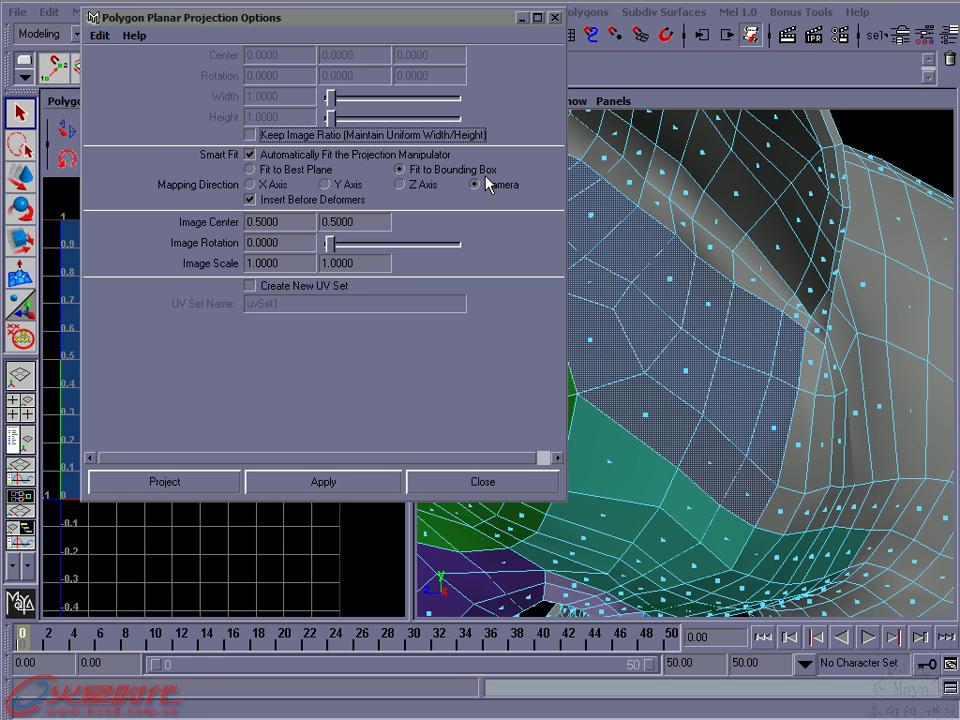
left_click(199, 487)
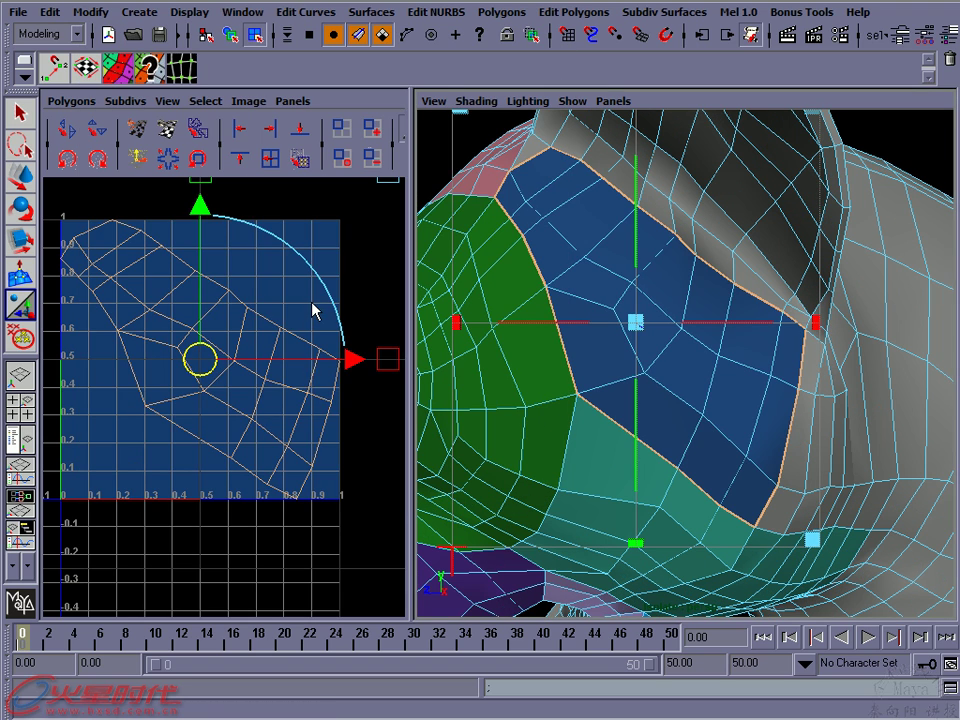
scroll(268, 294, "down", 1)
left_click_drag(497, 324, 625, 347, "alt")
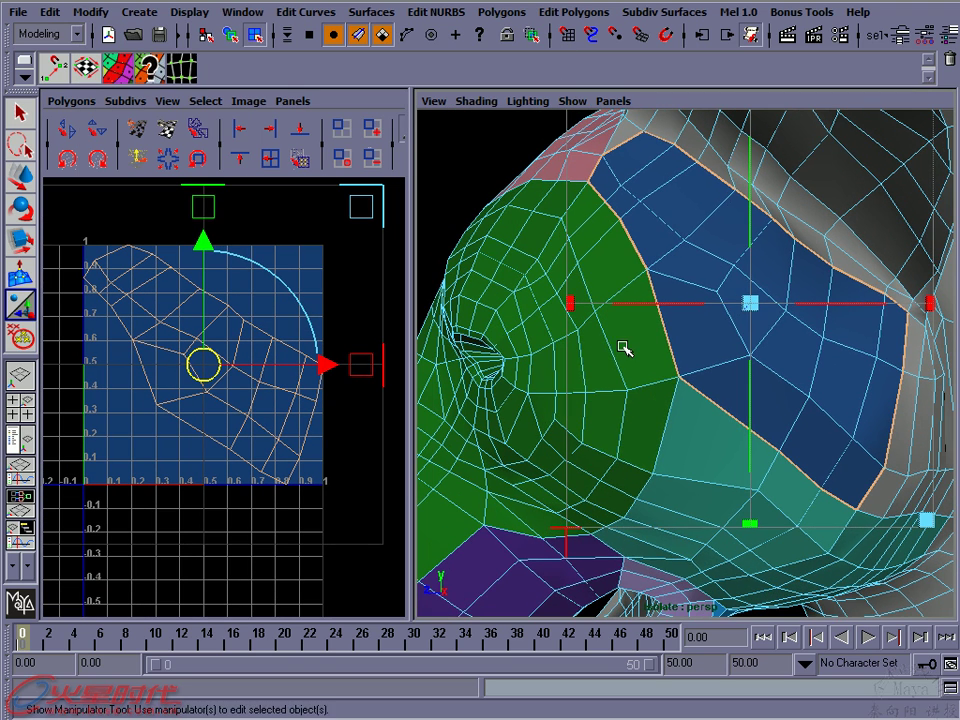
Switch to whole-object selection, zoom the UV view out, and enter UV mode
right_click_drag(625, 347, 681, 326)
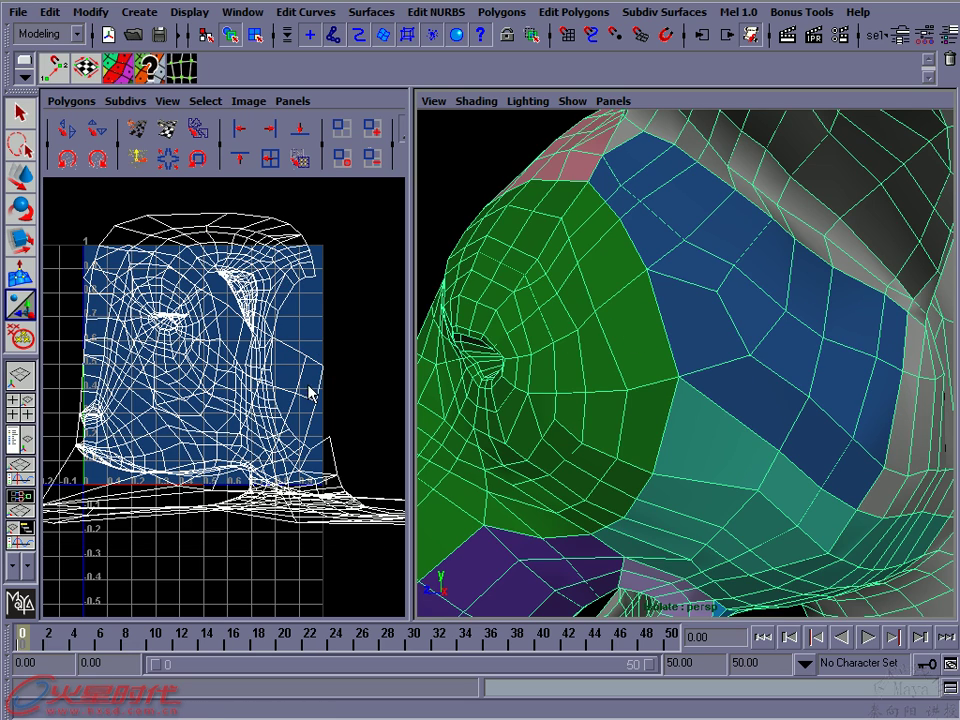
scroll(300, 390, "down", 2)
scroll(583, 339, "down", 2)
left_click_drag(508, 357, 600, 332, "alt")
right_click(600, 332)
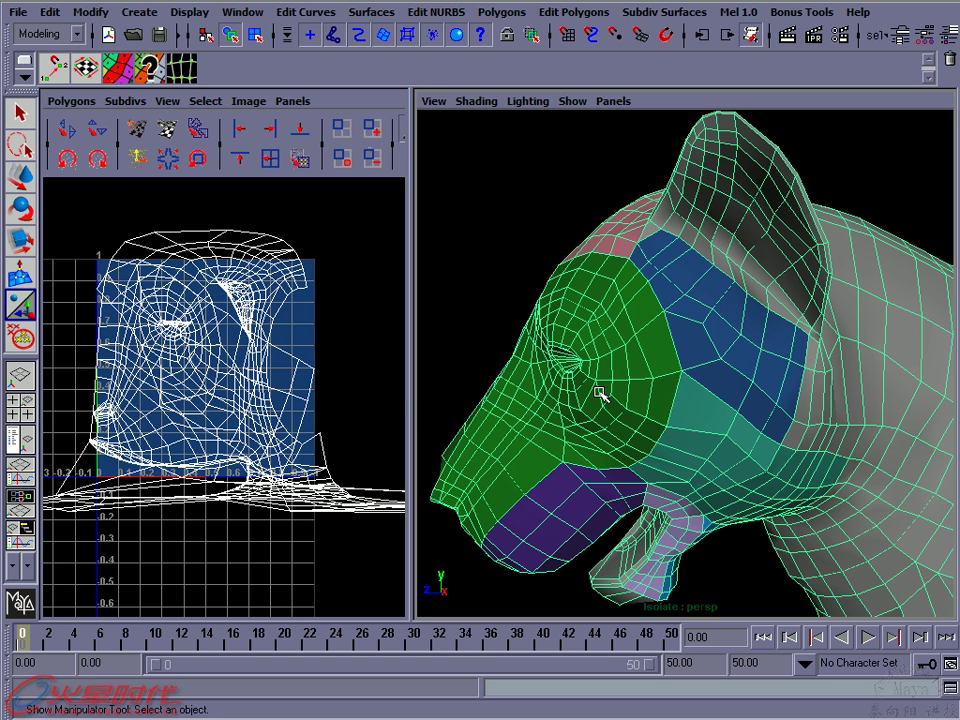
right_click_drag(279, 407, 85, 411, "alt")
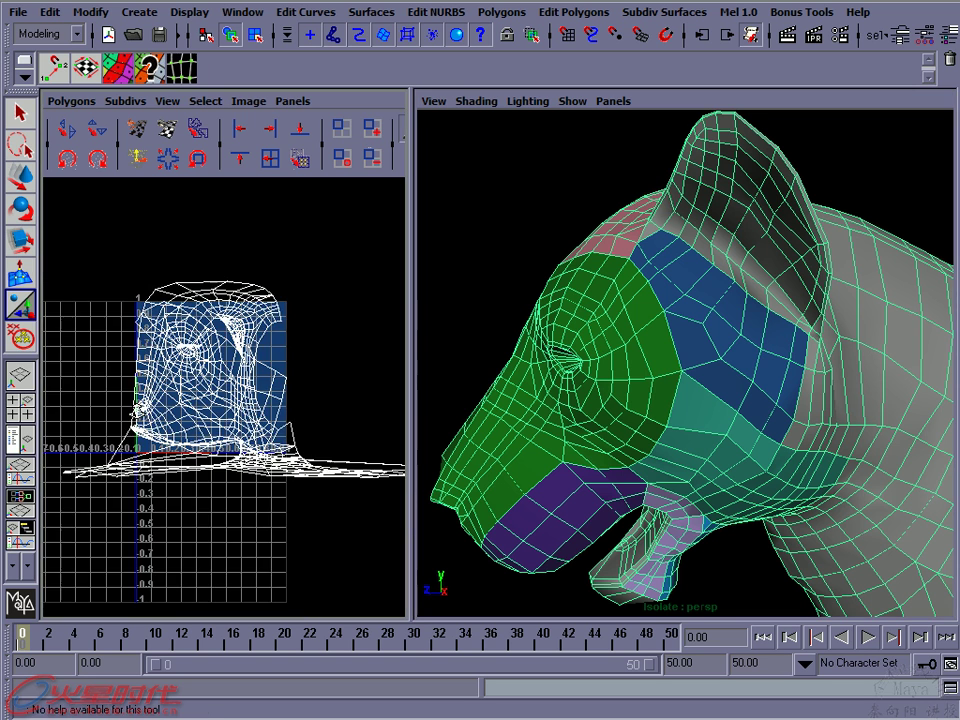
left_click_drag(596, 377, 585, 364, "alt")
mouse_move(246, 392)
right_mouse_down()
mouse_move(315, 386)
mouse_move(88, 296)
right_mouse_up()
Select all the head's UVs and move them below the 0–1 square
left_click_drag(88, 296, 400, 520)
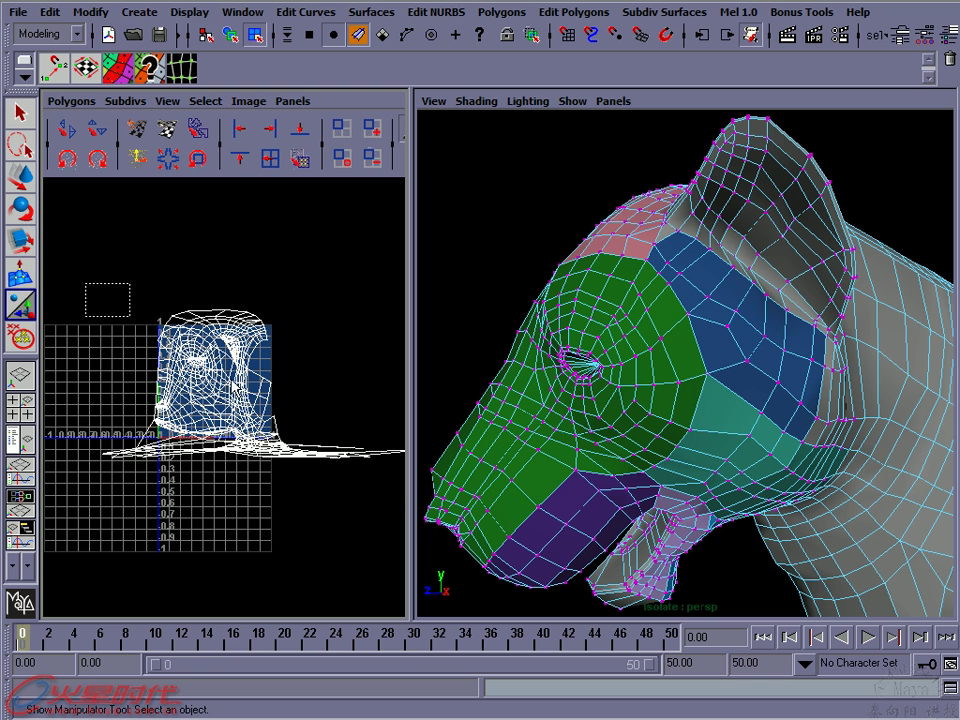
key("w")
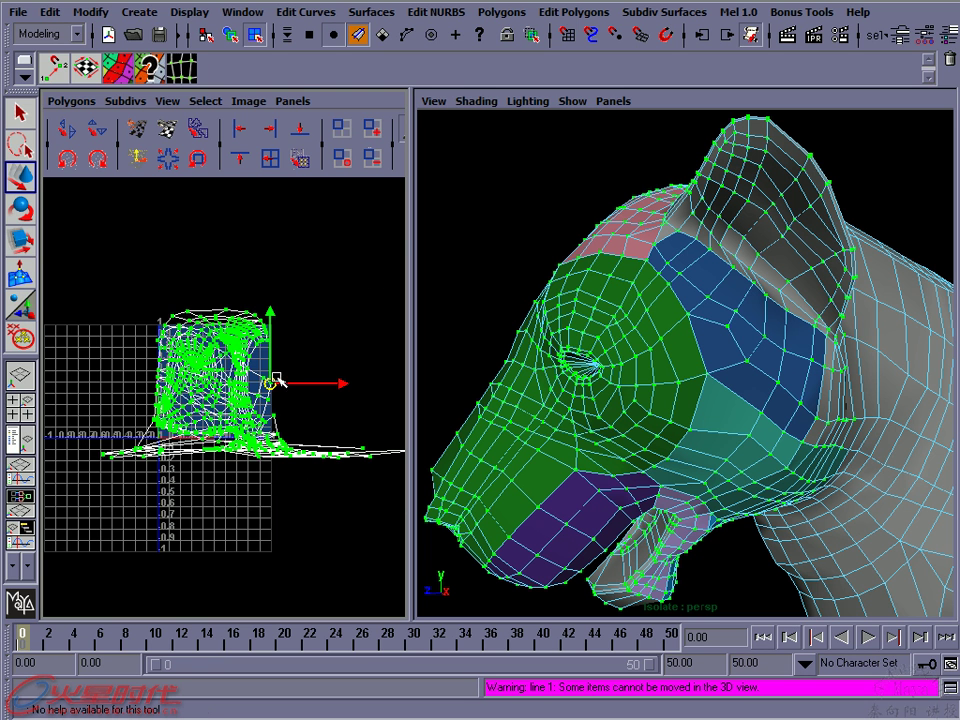
left_click_drag(272, 316, 272, 493)
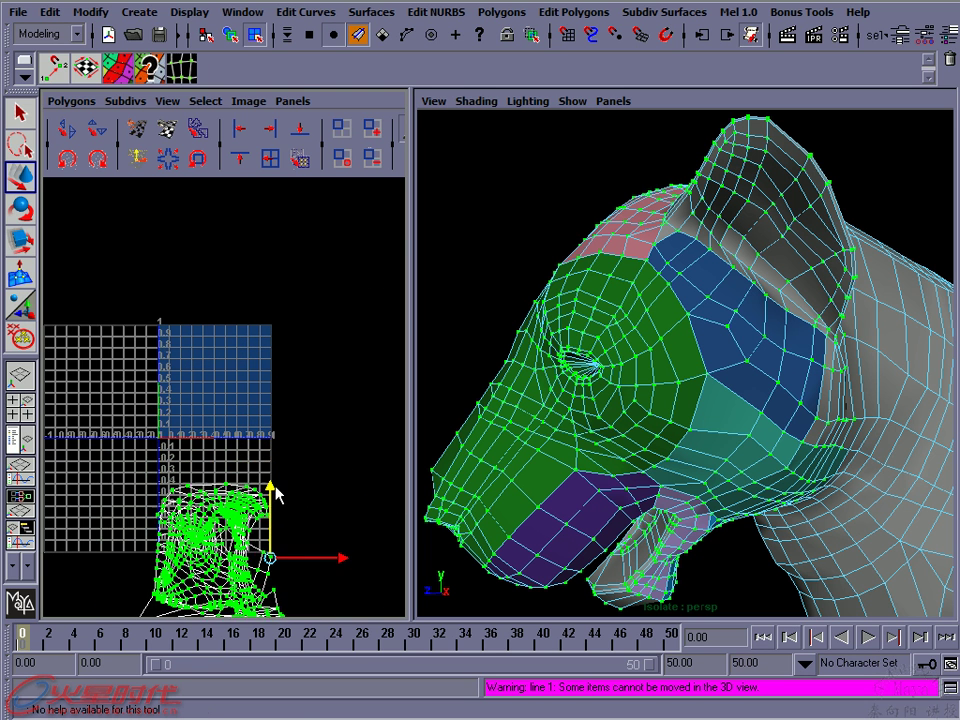
left_click(480, 270)
Bring the UV grid higher in the editor and bring up the selection conversion options
right_click_drag(625, 325, 645, 332)
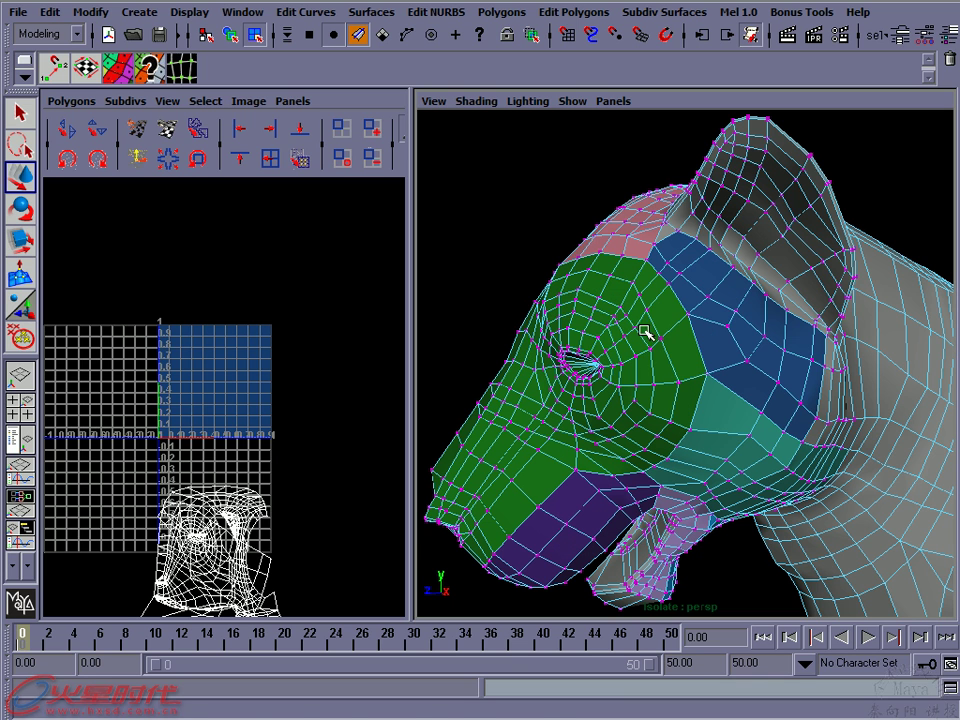
key("w")
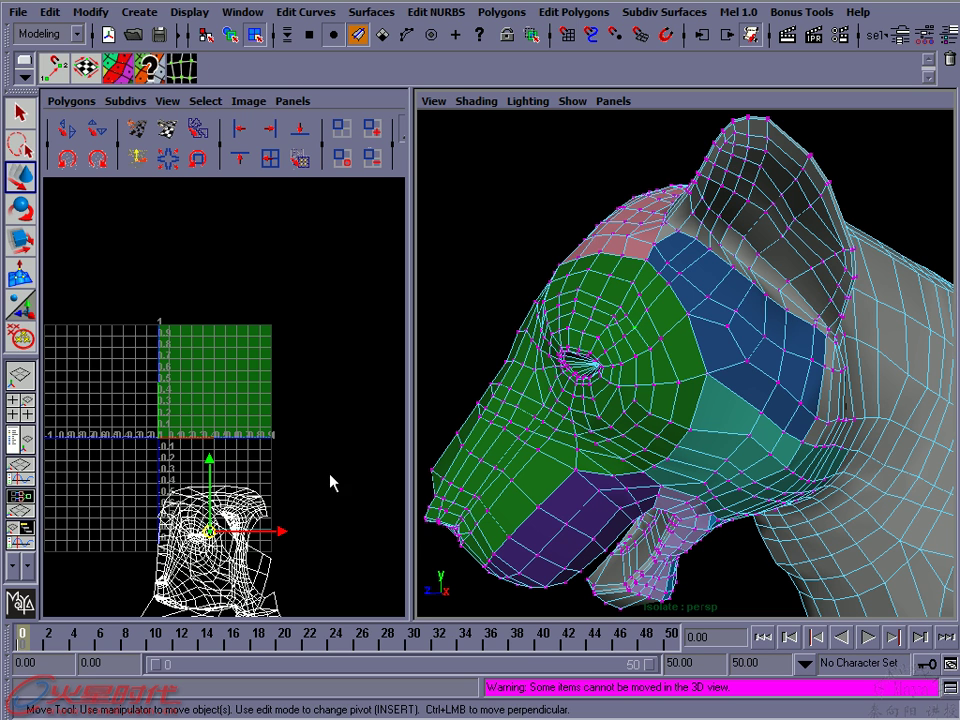
mouse_move(272, 476)
middle_mouse_down("alt")
mouse_move(289, 377)
mouse_move(241, 357)
middle_mouse_up("alt")
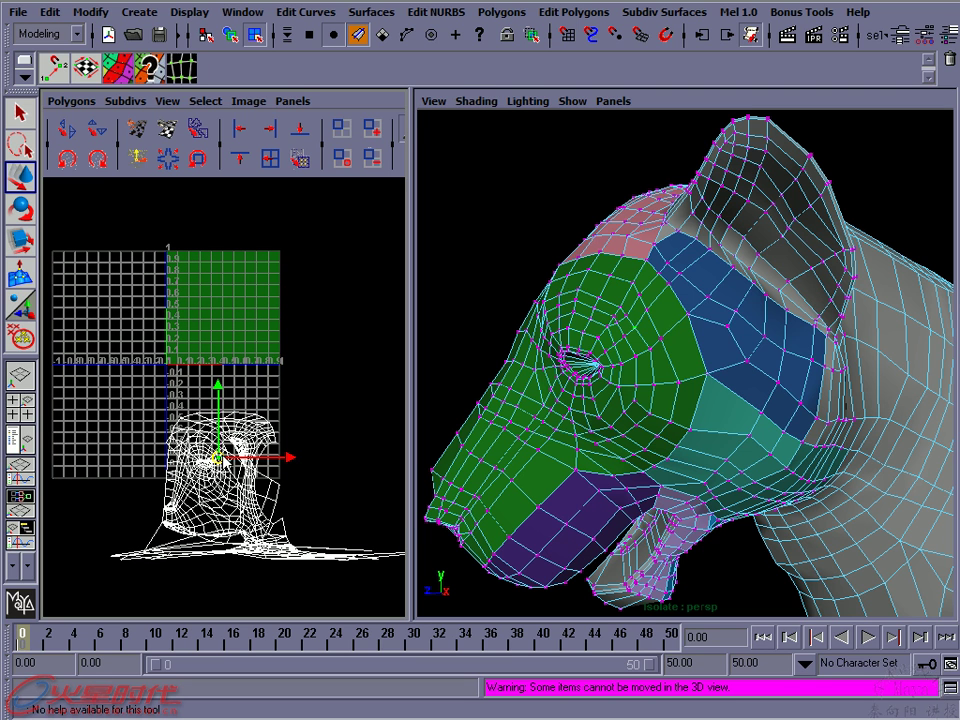
right_click(223, 452)
right_click(222, 452, "ctrl")
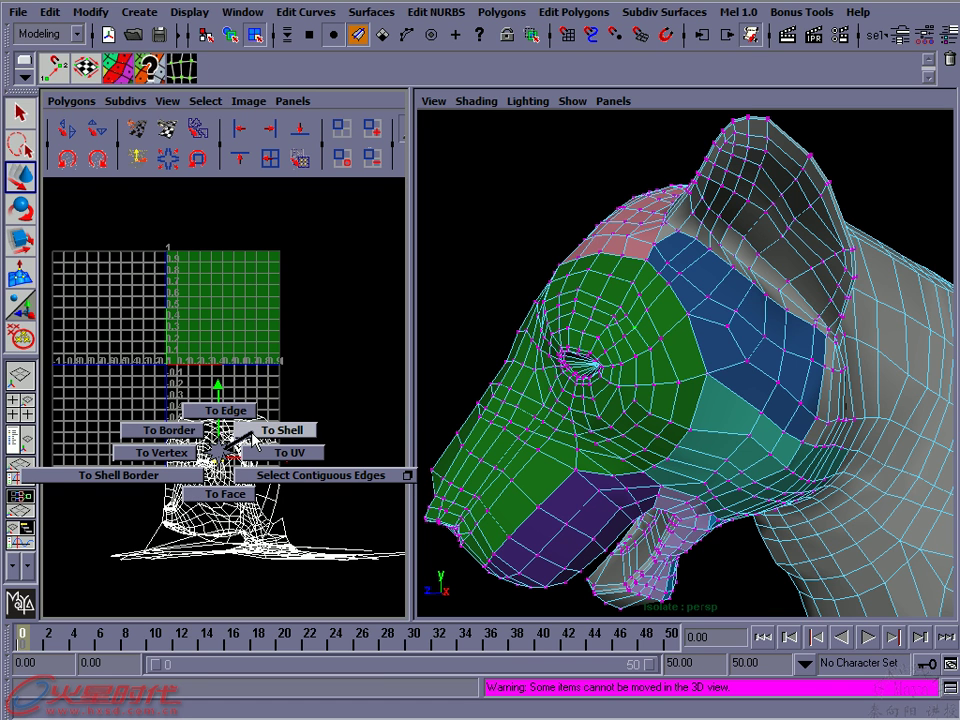
Expand the selection to the head's UV shell and move it up and left
right_click_drag(252, 438, 255, 436, "ctrl")
left_click_drag(283, 487, 237, 282)
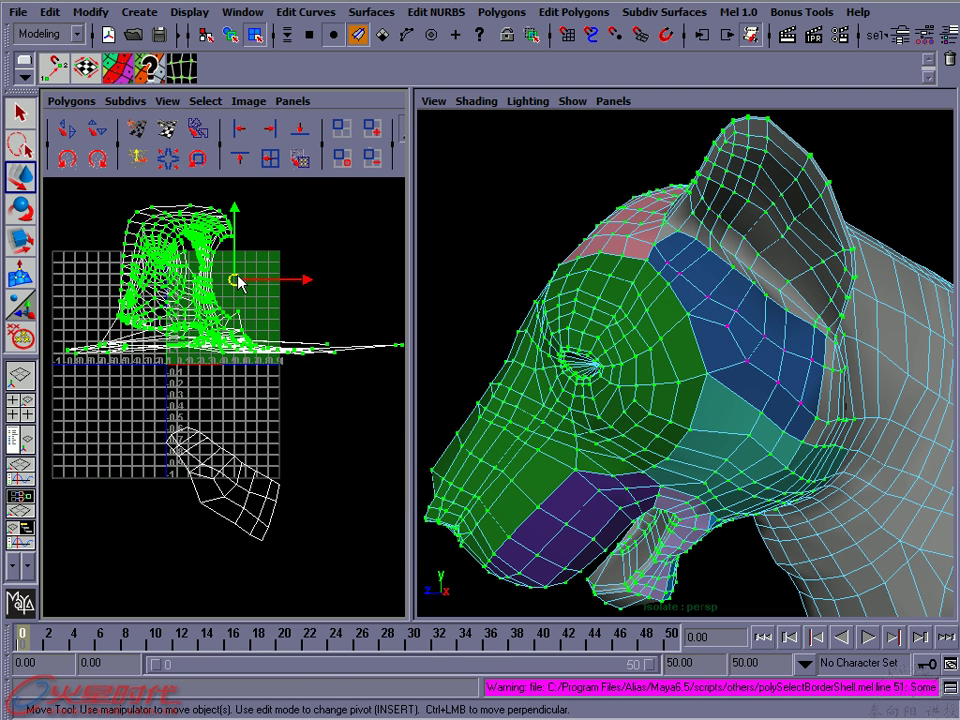
mouse_move(707, 392)
left_mouse_down("alt")
mouse_move(662, 381)
mouse_move(726, 261)
left_mouse_up("alt")
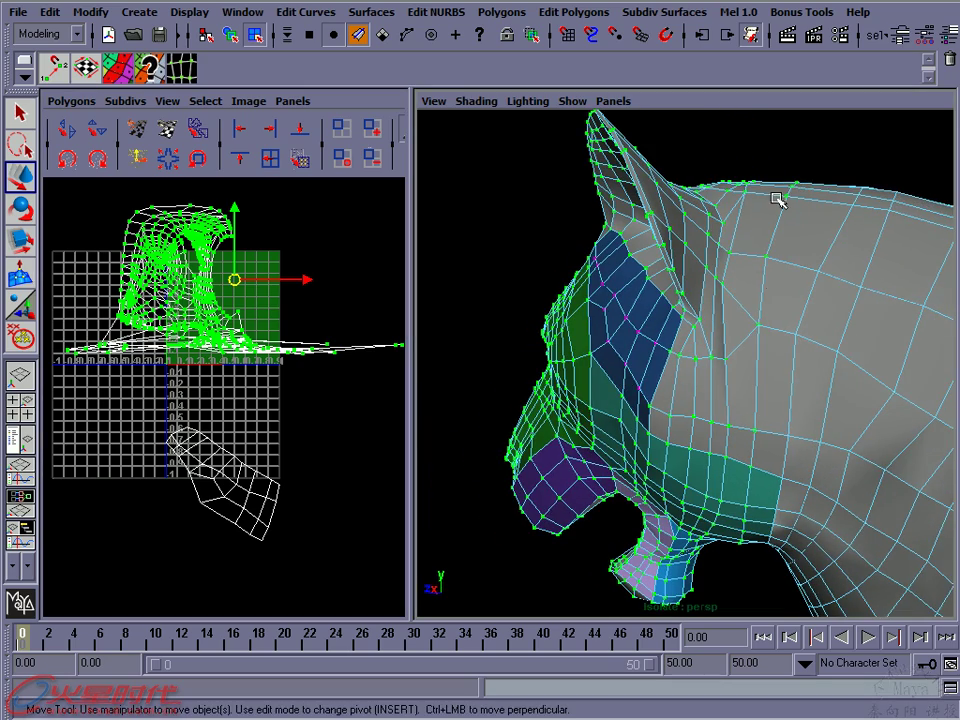
mouse_move(739, 405)
left_mouse_down("alt")
mouse_move(686, 435)
mouse_move(729, 414)
mouse_move(743, 219)
left_mouse_up("alt")
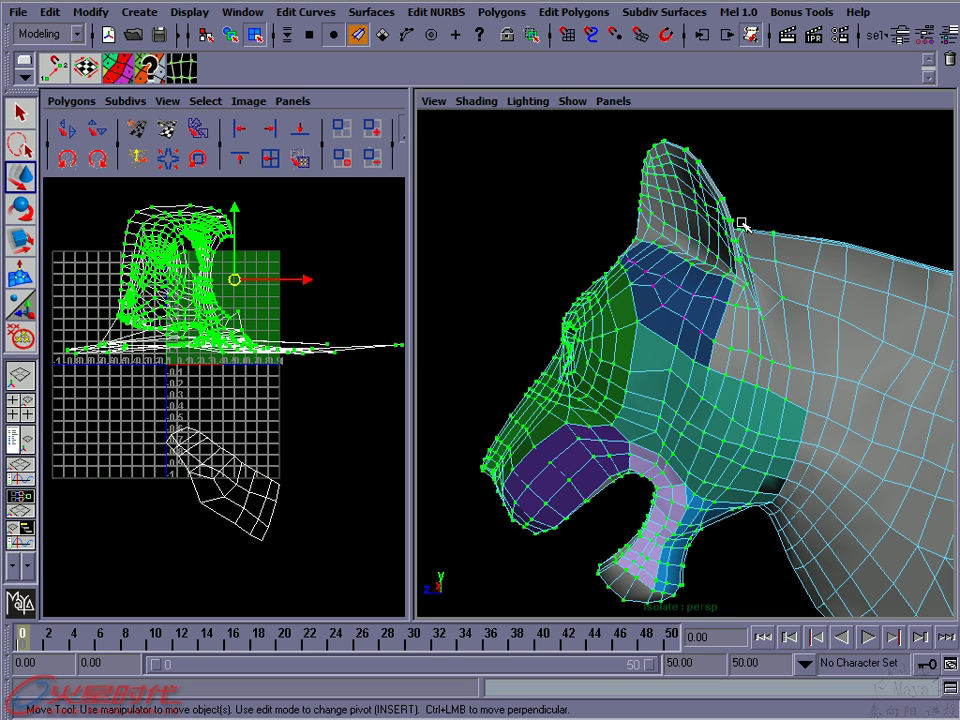
Clear the selection and select the green muzzle faces by their material
mouse_move(620, 349)
left_mouse_down("alt")
mouse_move(729, 386)
mouse_move(585, 364)
mouse_move(627, 350)
left_mouse_up("alt")
left_click(531, 274)
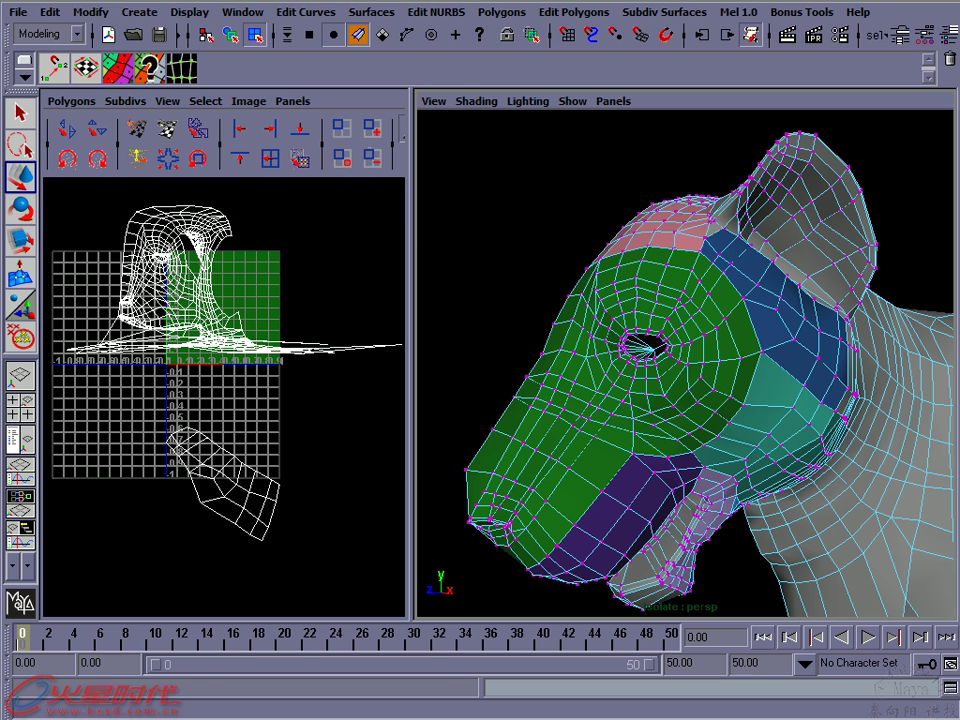
right_click_drag(339, 283, 407, 285)
Apply Planar Mapping to the selected green muzzle faces, then clear the selection
left_click(637, 116)
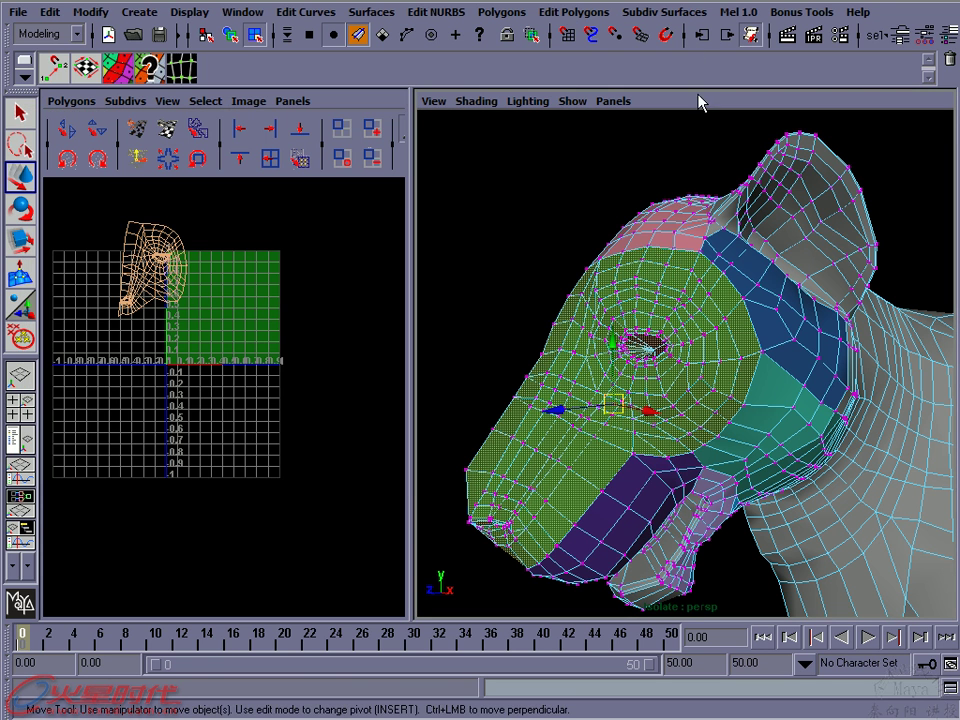
left_click(574, 13)
mouse_move(600, 39)
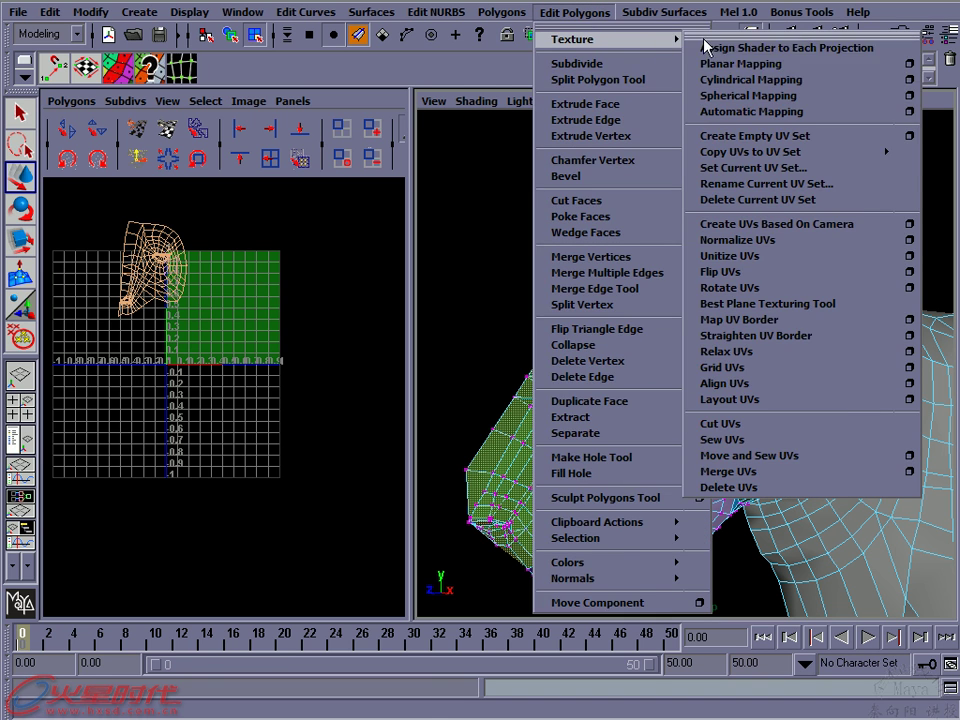
left_click(715, 62)
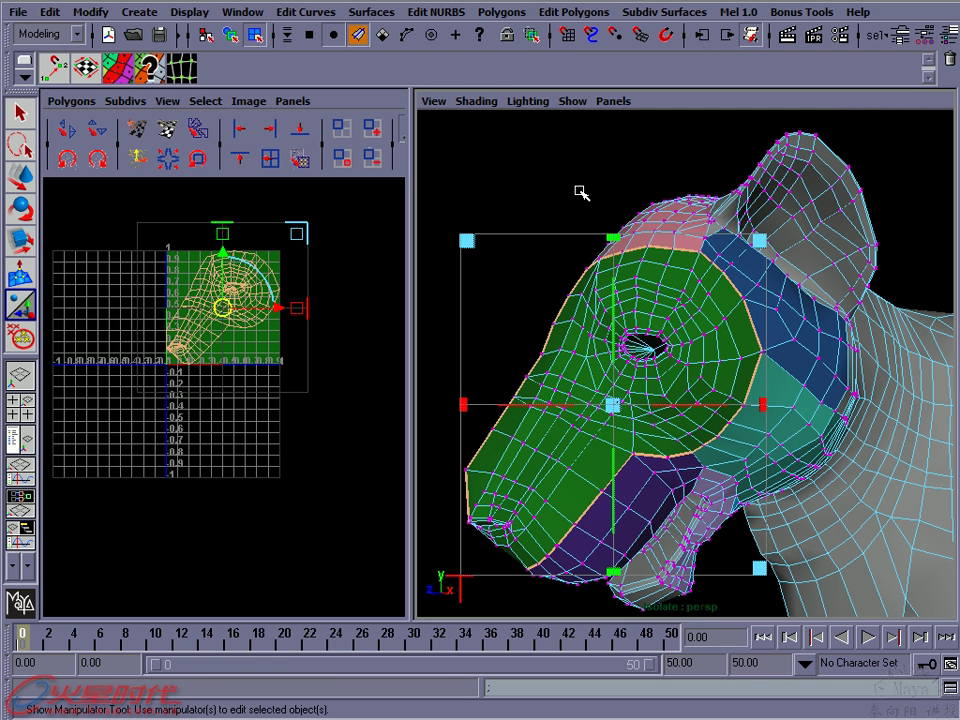
left_click(577, 190)
right_click_drag(776, 318, 802, 316)
Select all faces using the dark blue material through the material browser
left_click(776, 307)
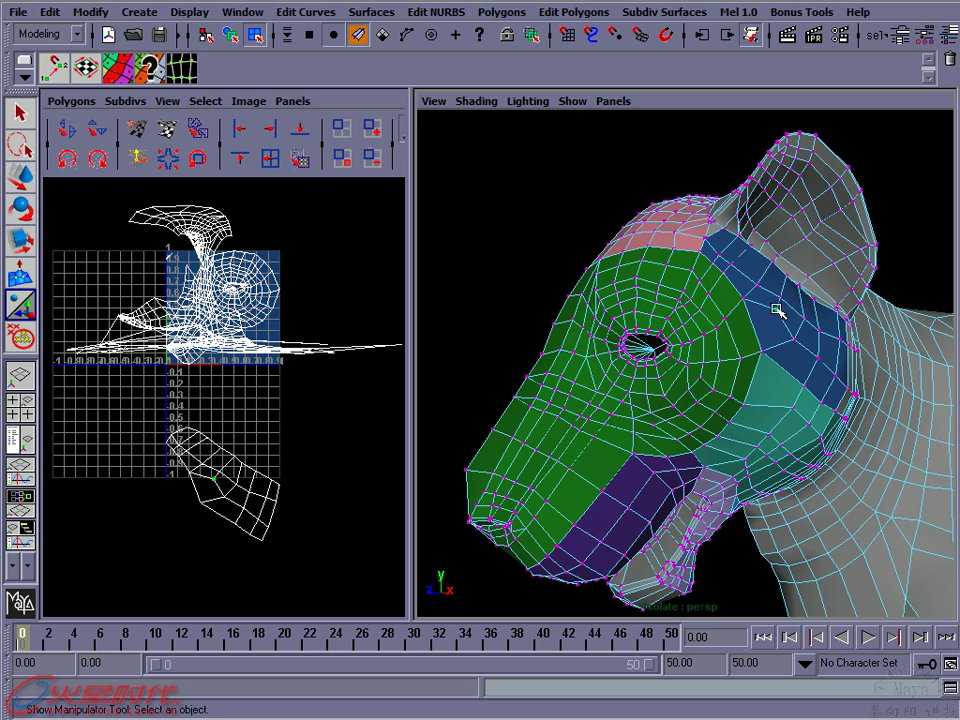
key("t")
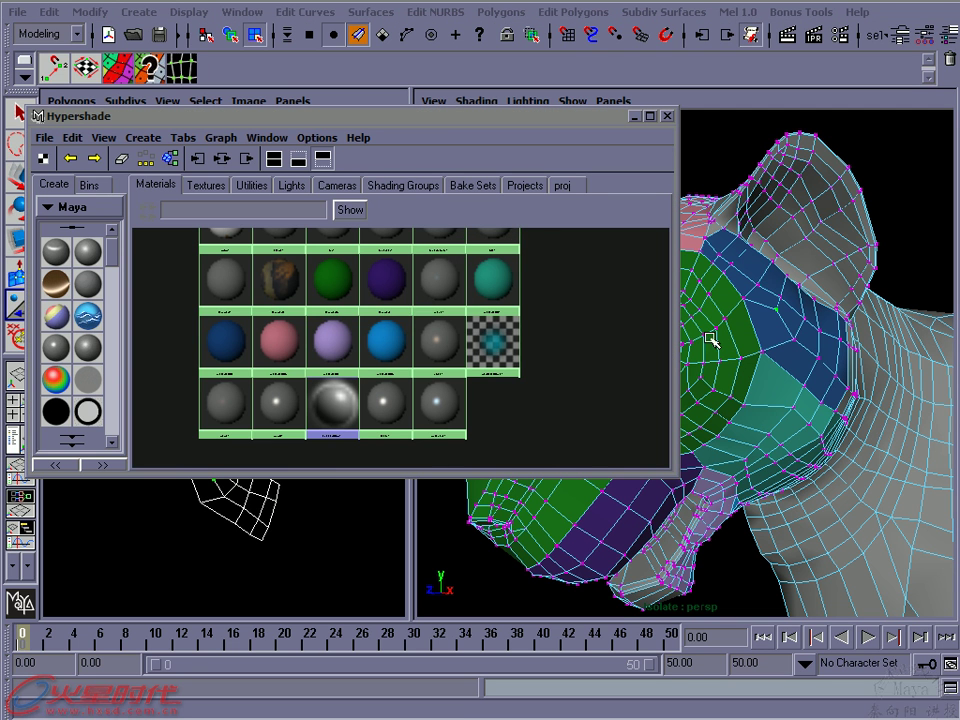
right_click_drag(230, 345, 345, 340)
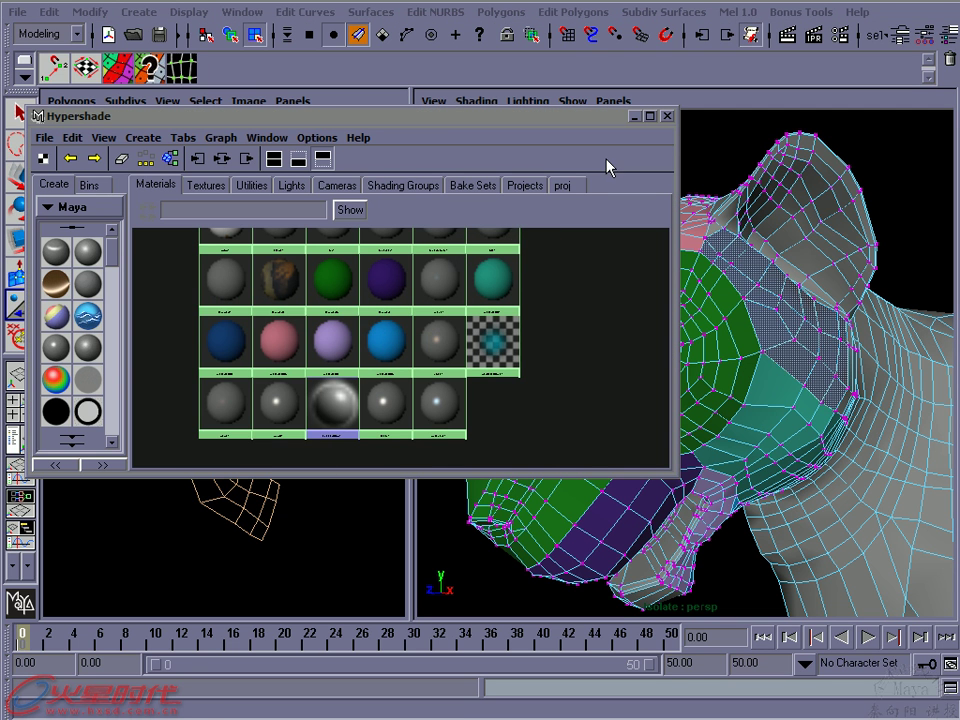
left_click(630, 118)
right_click_drag(745, 332, 709, 353, "alt")
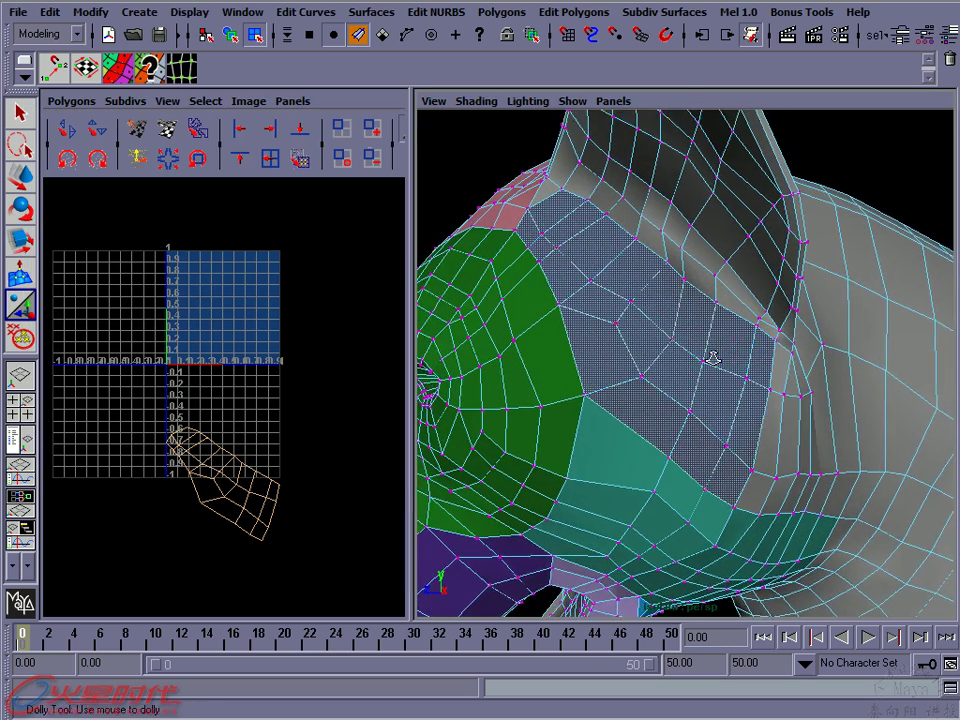
Planar-map the blue faces, then clear and select the whole head object
left_click(573, 12)
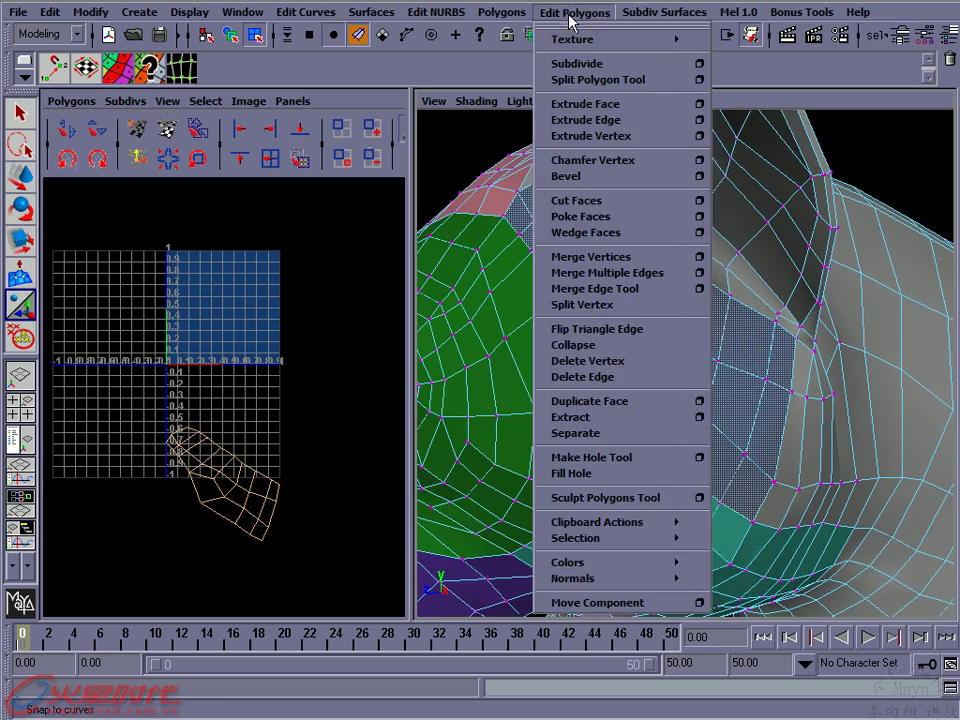
left_click(745, 63)
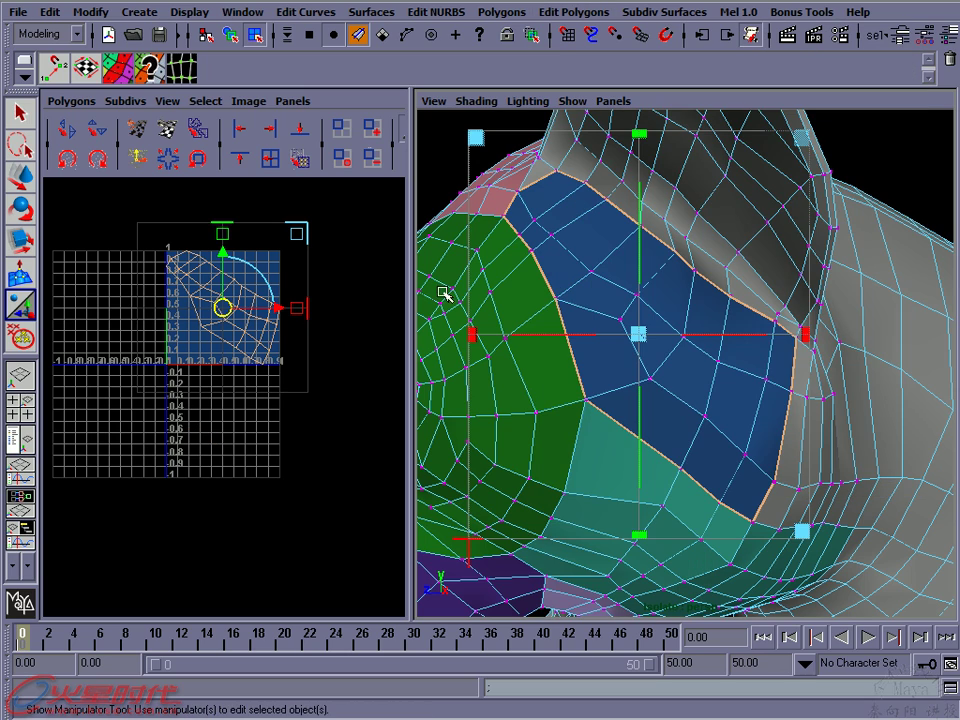
right_click_drag(665, 336, 572, 338, "alt")
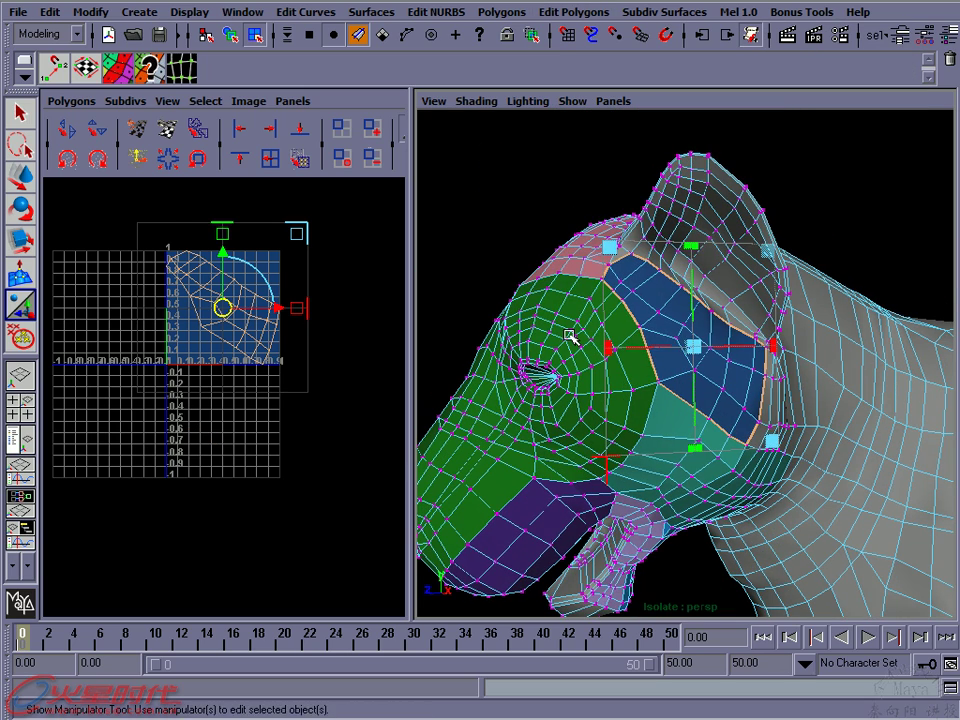
left_click(572, 336)
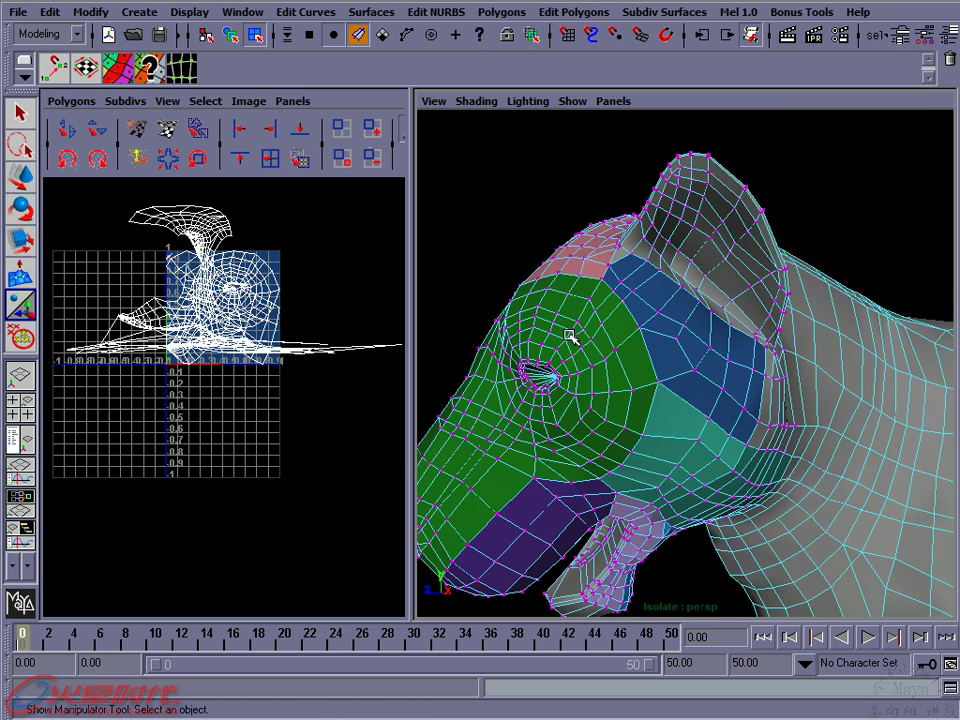
key("F8")
left_click(555, 231)
left_click(598, 332)
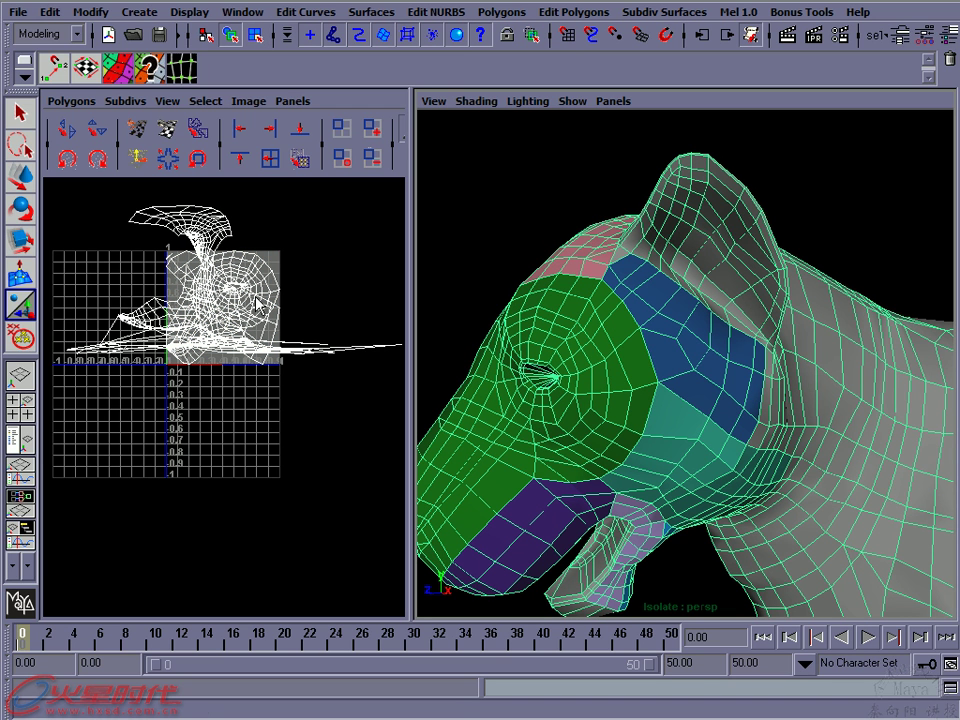
Marquee-select all the head's UVs and drag them below the 0–1 square
right_click_drag(333, 352, 180, 245, "alt")
right_click(182, 300)
left_click_drag(80, 212, 405, 422)
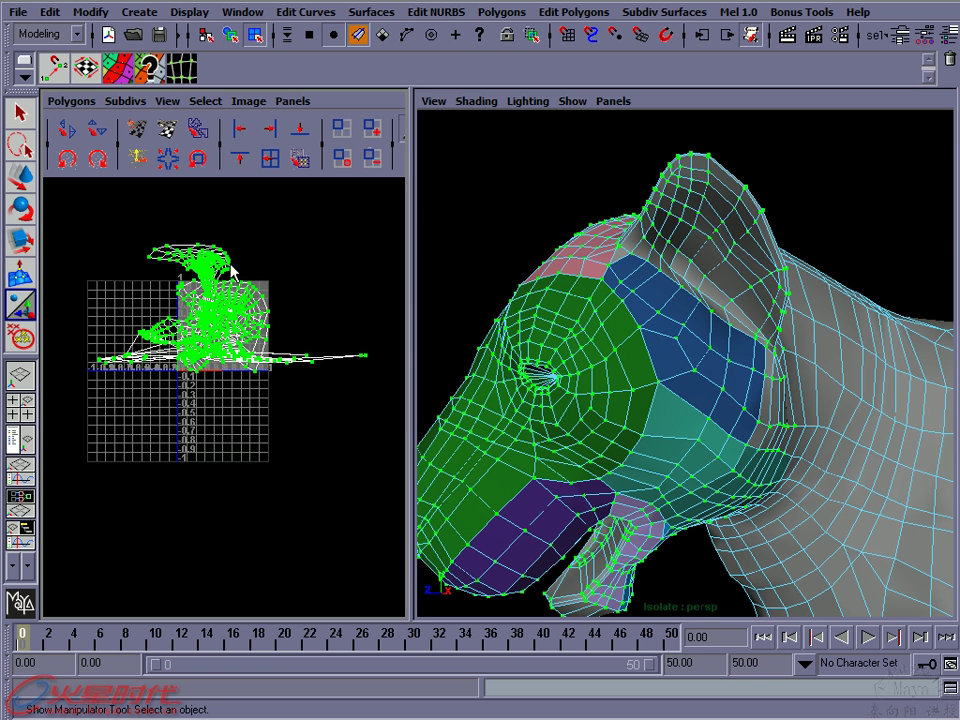
key("w")
left_click_drag(245, 305, 246, 422)
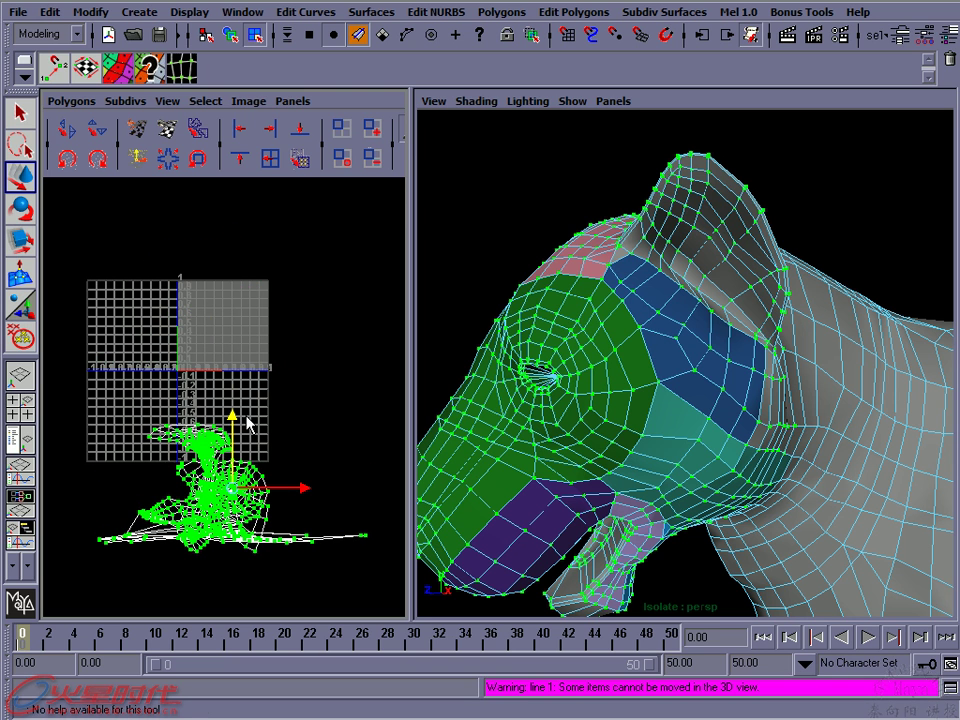
left_click(493, 246)
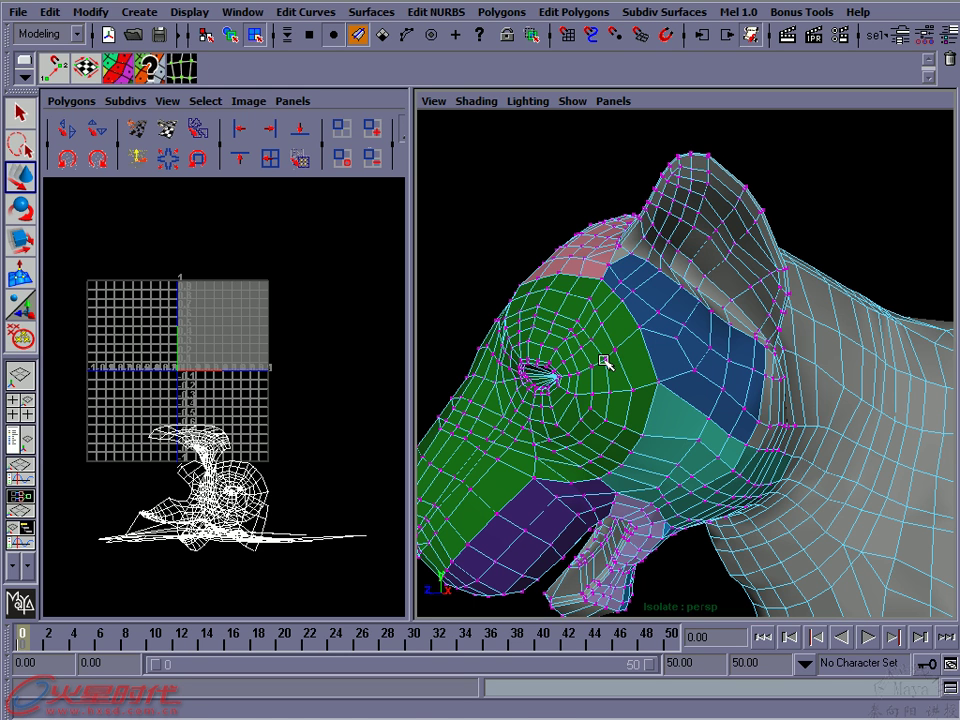
left_click(608, 362)
right_click(255, 483, "ctrl")
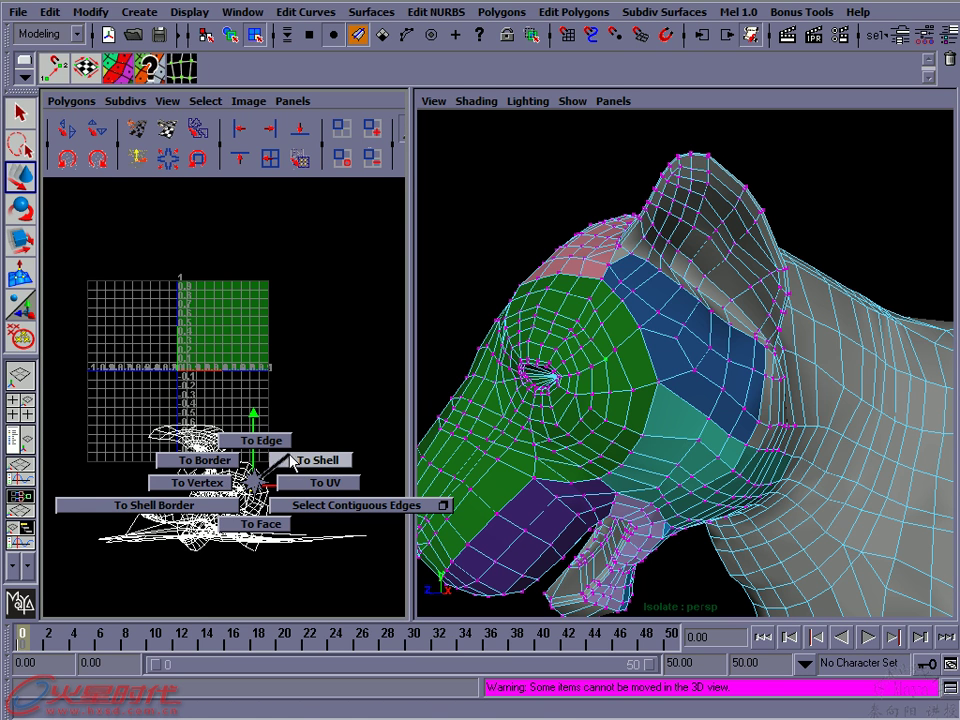
Move the green muzzle shell up into the 0–1 square, then select the whole blue cheek shell
left_click(296, 461)
left_click_drag(229, 446, 228, 262)
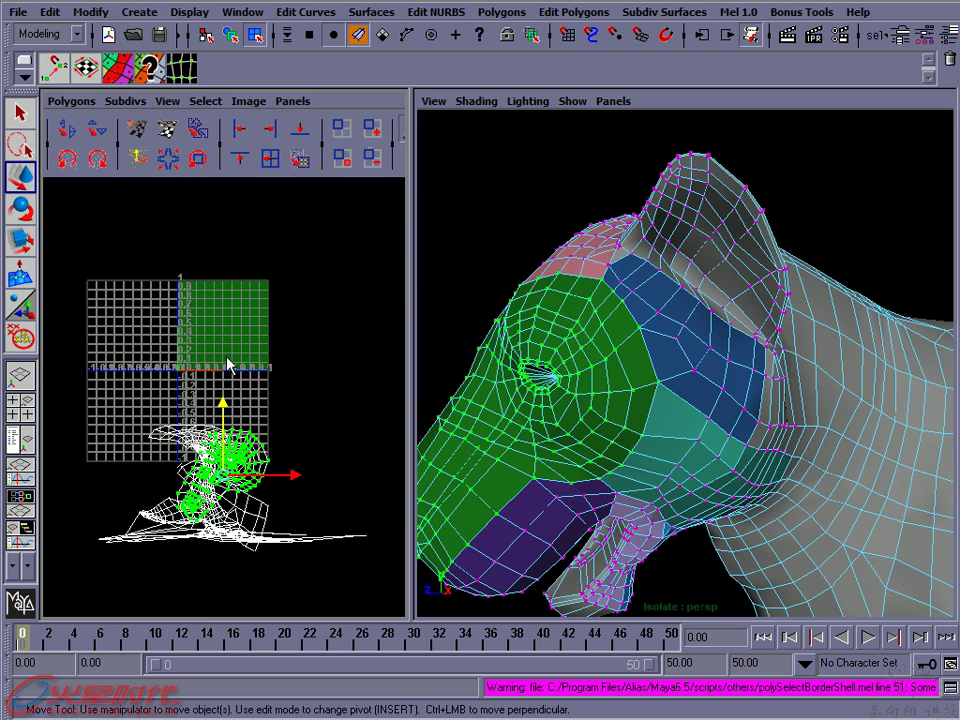
left_click(677, 336)
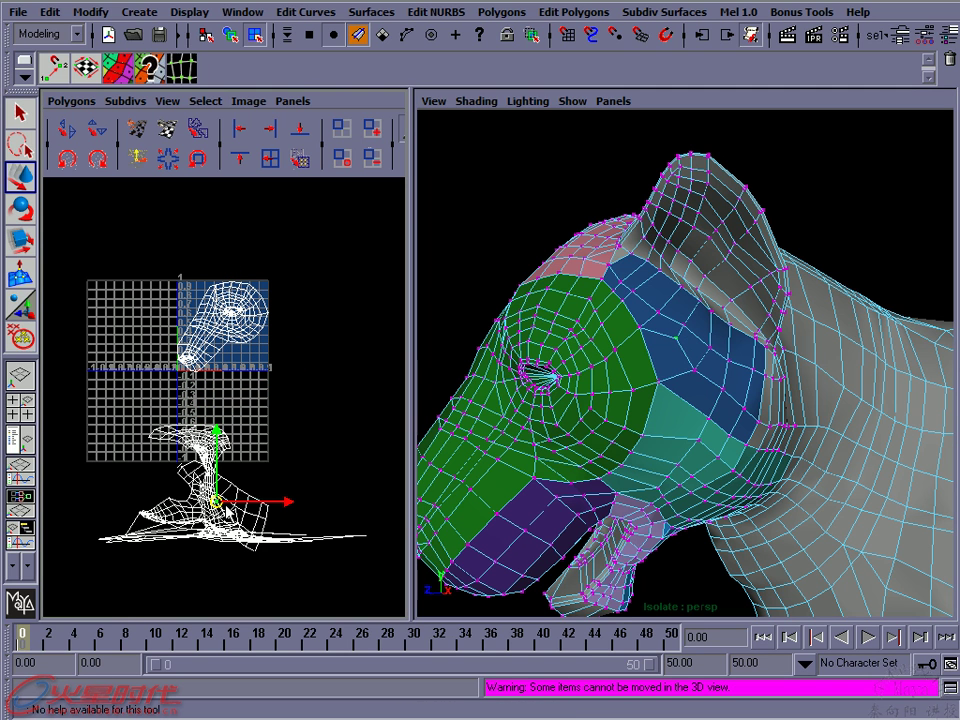
right_click(225, 497, "ctrl")
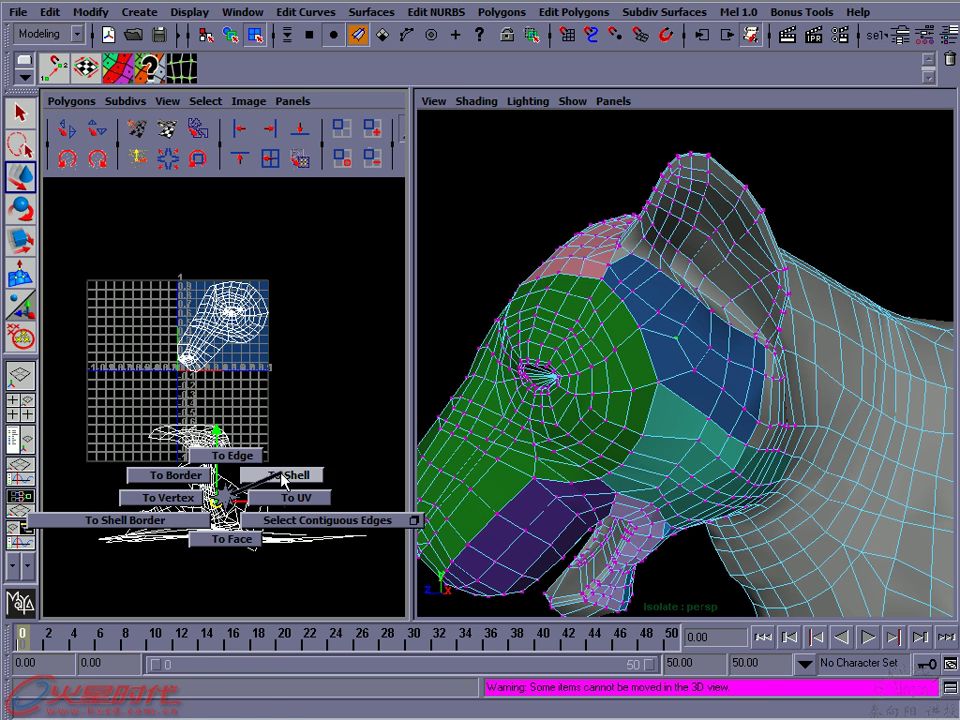
right_click_drag(233, 497, 281, 481, "ctrl")
Move the blue cheek shell up and fit it against the green shell's edge
left_click_drag(225, 506, 296, 312)
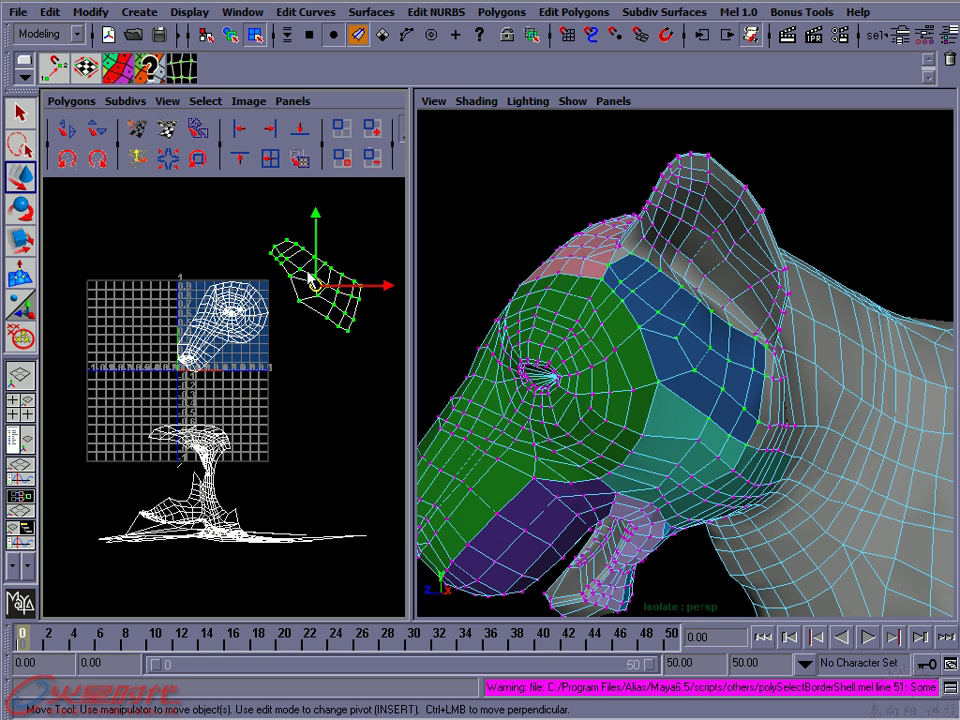
middle_click_drag(294, 306, 282, 344, "alt")
scroll(321, 401, "up", 3)
right_click_drag(226, 419, 296, 422, "alt")
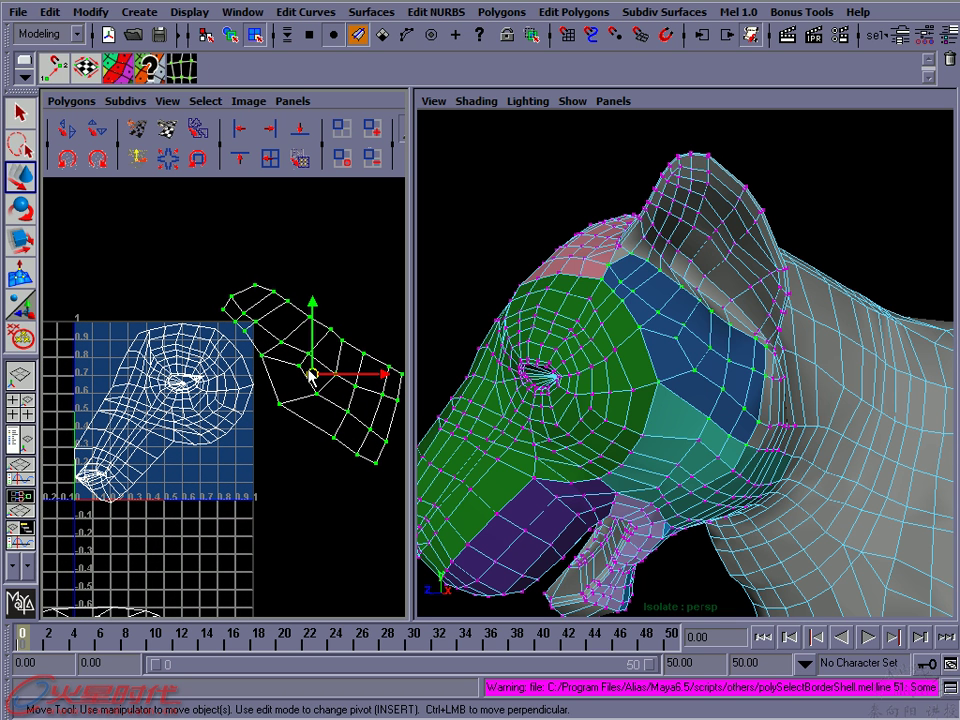
left_click_drag(310, 375, 297, 360)
scroll(293, 366, "up", 2)
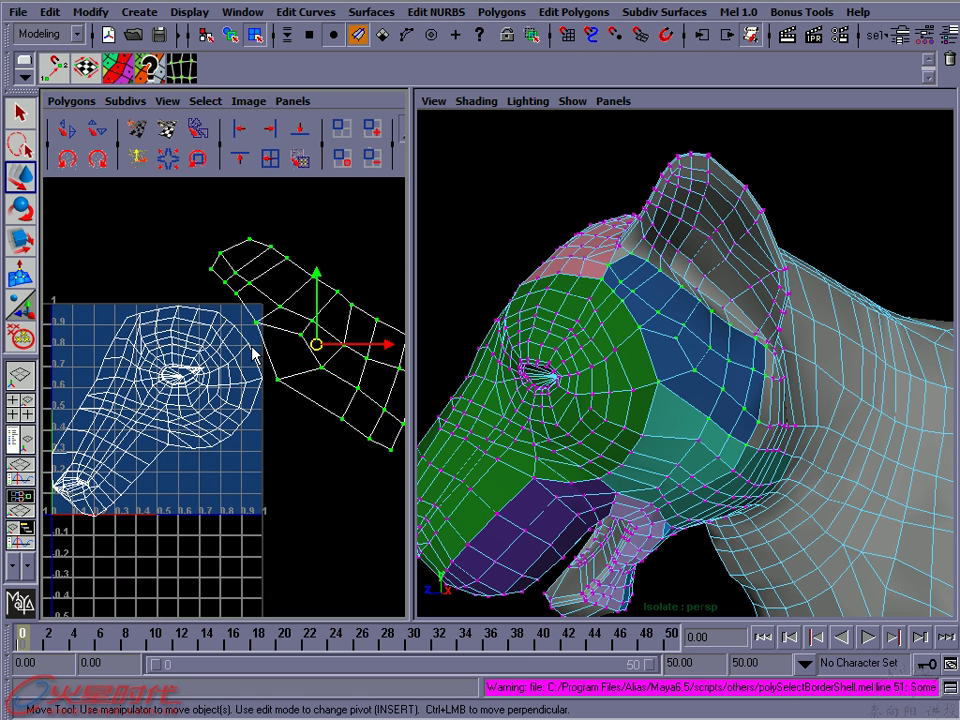
right_click_drag(273, 368, 270, 322)
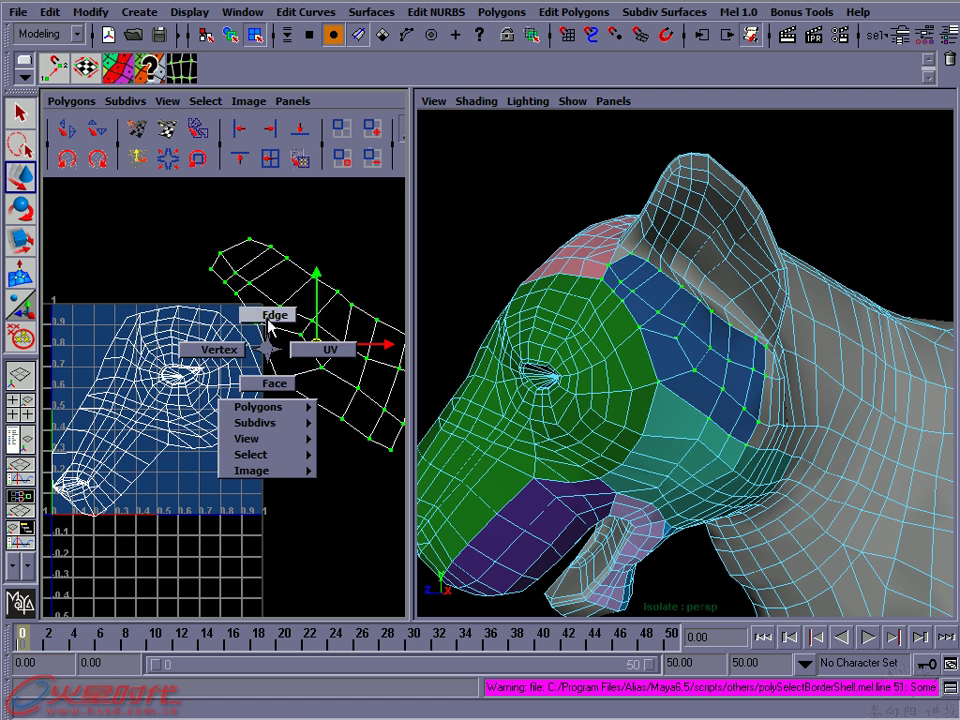
Select a border edge of the blue region and inspect its highlighted UV edges on both shells
left_click(265, 360)
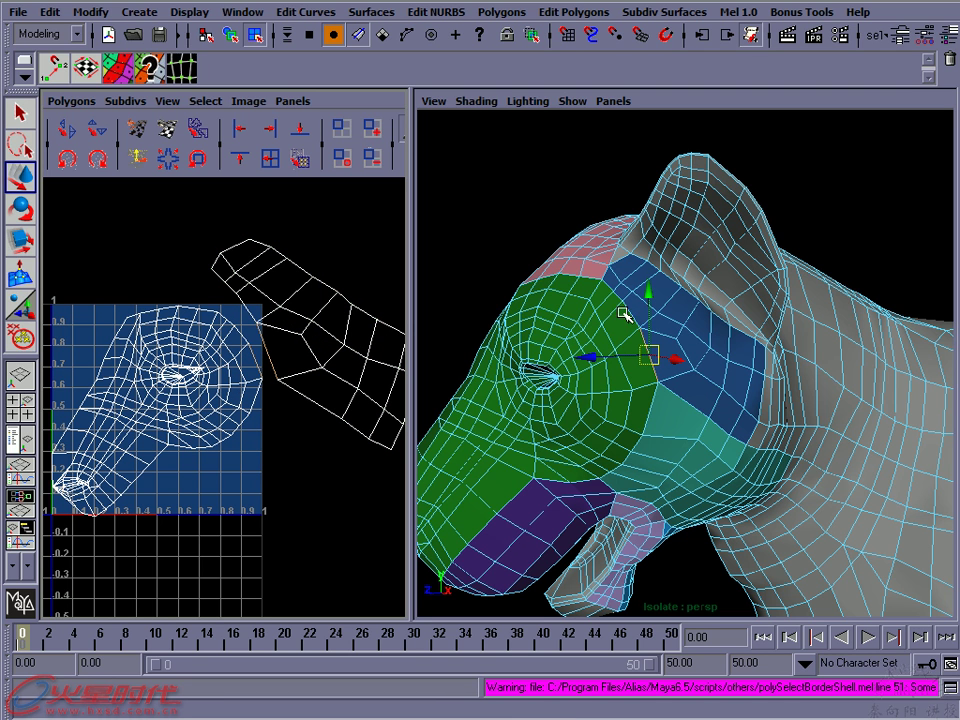
mouse_move(257, 375)
right_mouse_down("alt")
mouse_move(311, 379)
mouse_move(237, 377)
right_mouse_up("alt")
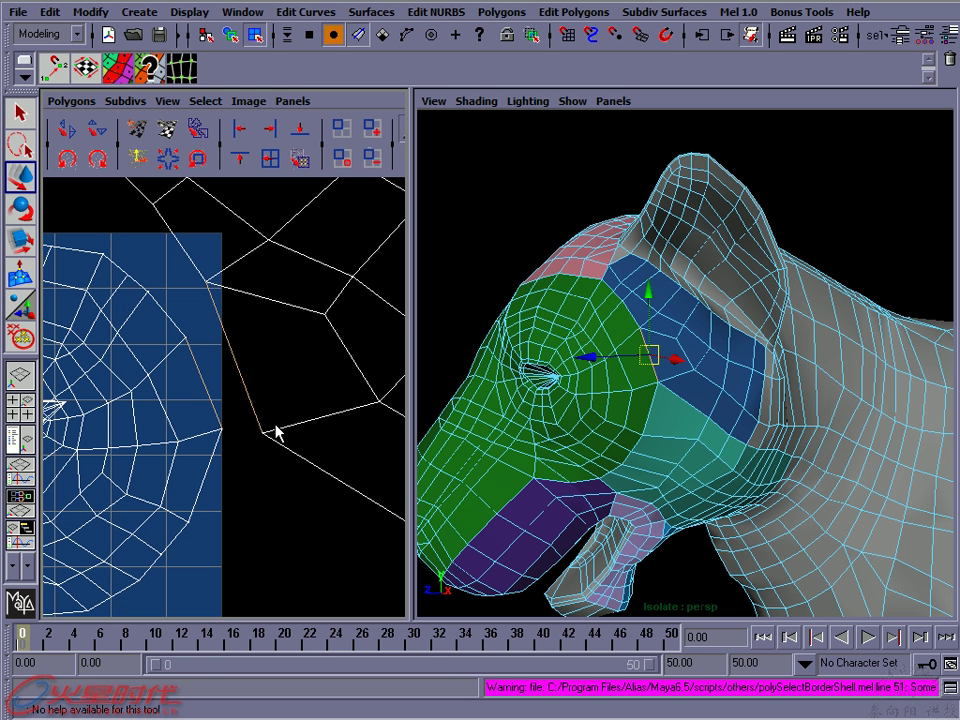
right_click_drag(295, 347, 318, 425, "alt")
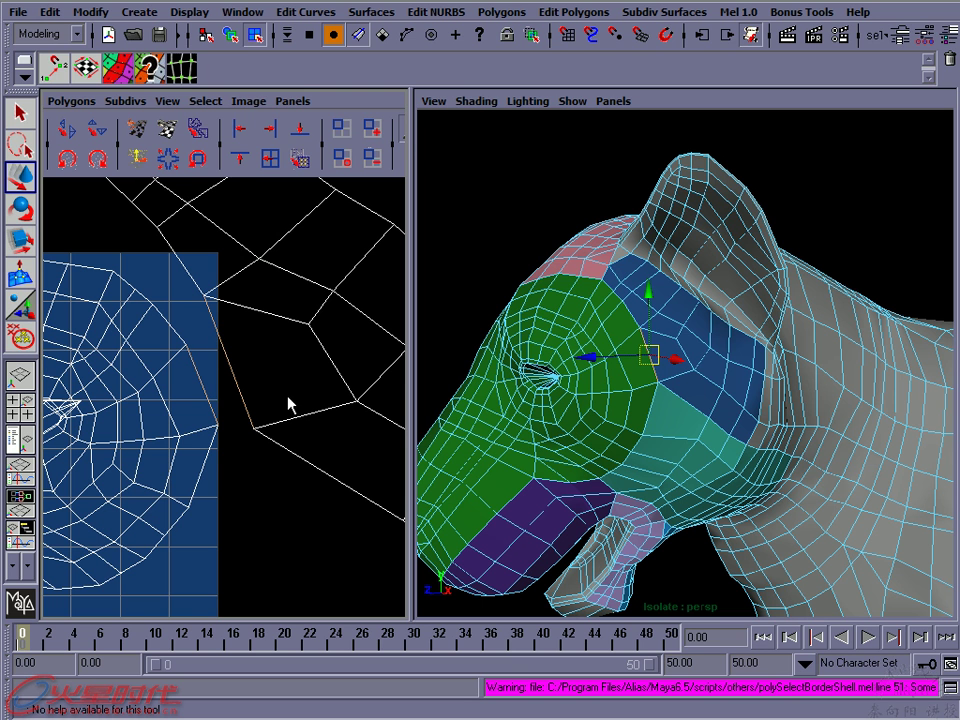
right_click_drag(215, 345, 231, 386, "alt")
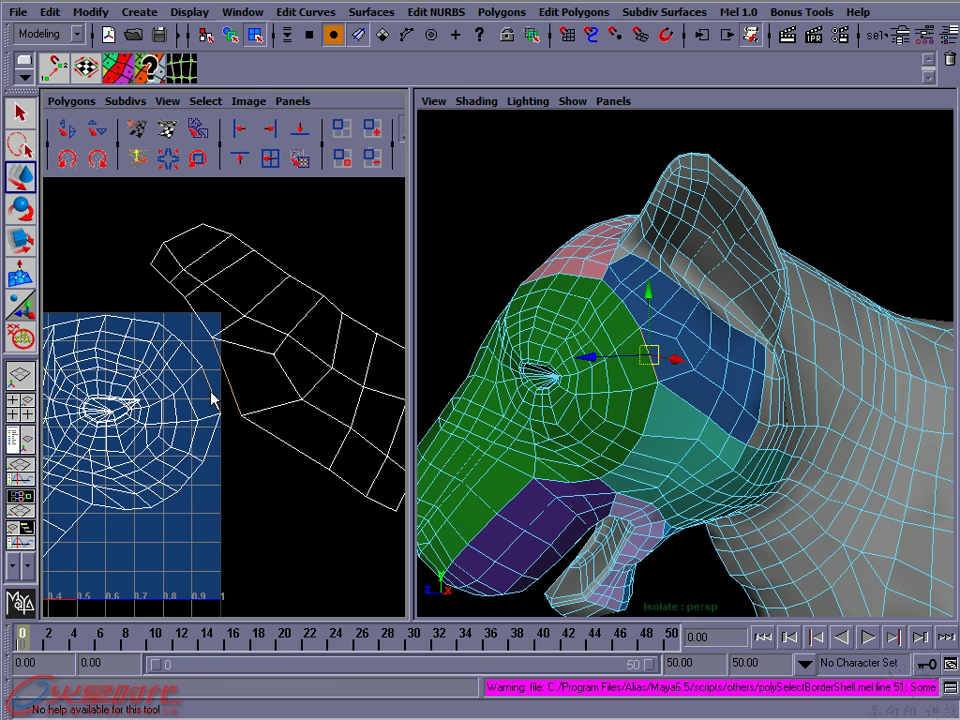
right_click_drag(287, 393, 232, 385, "alt")
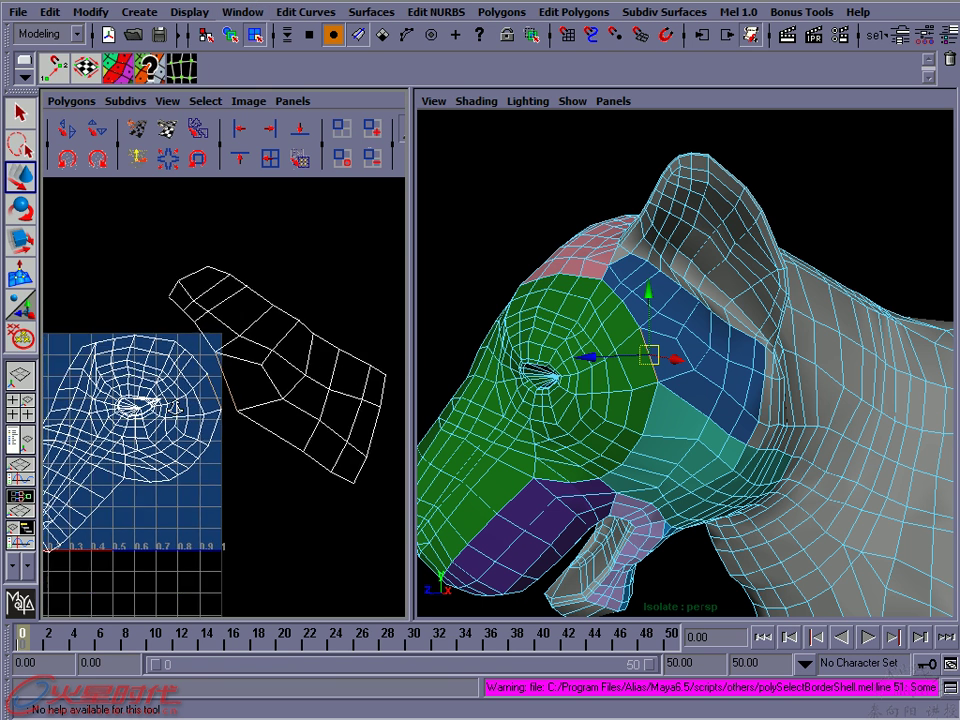
mouse_move(206, 392)
right_mouse_down("alt")
mouse_move(231, 360)
mouse_move(206, 396)
mouse_move(300, 402)
mouse_move(311, 465)
right_mouse_up("alt")
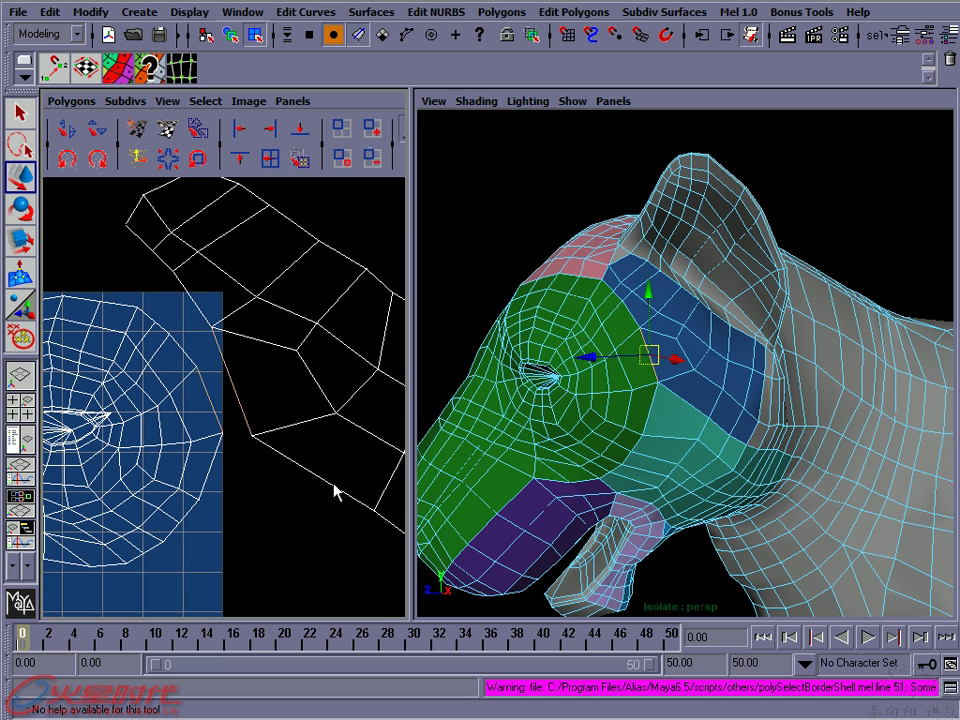
mouse_move(190, 406)
right_mouse_down("alt")
mouse_move(261, 439)
mouse_move(312, 433)
right_mouse_up("alt")
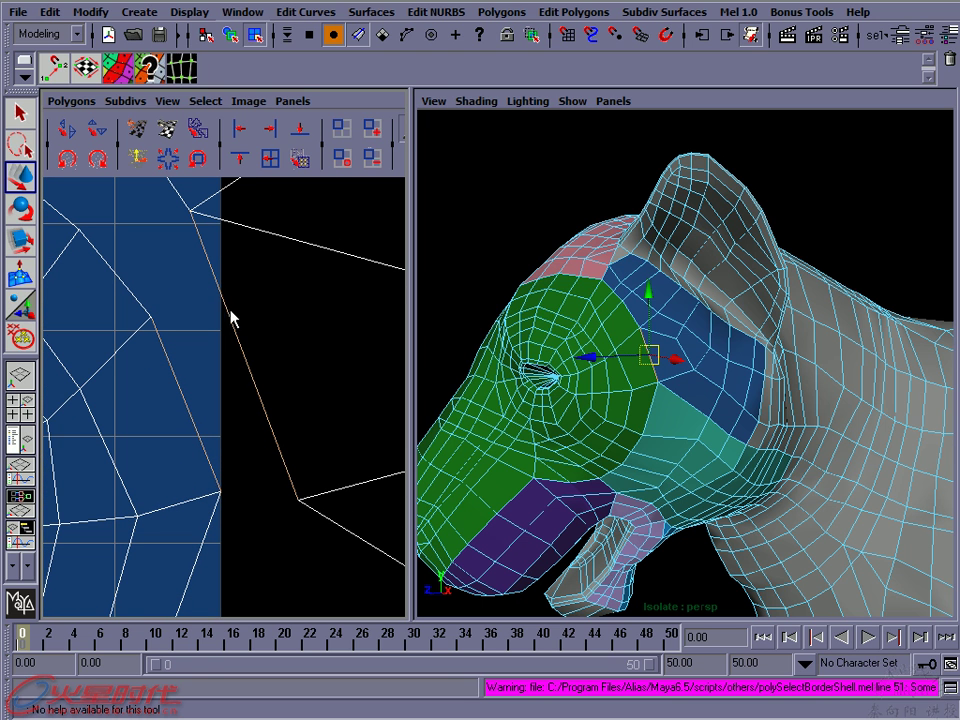
mouse_move(263, 402)
right_mouse_down("alt")
mouse_move(86, 386)
mouse_move(71, 418)
mouse_move(150, 407)
right_mouse_up("alt")
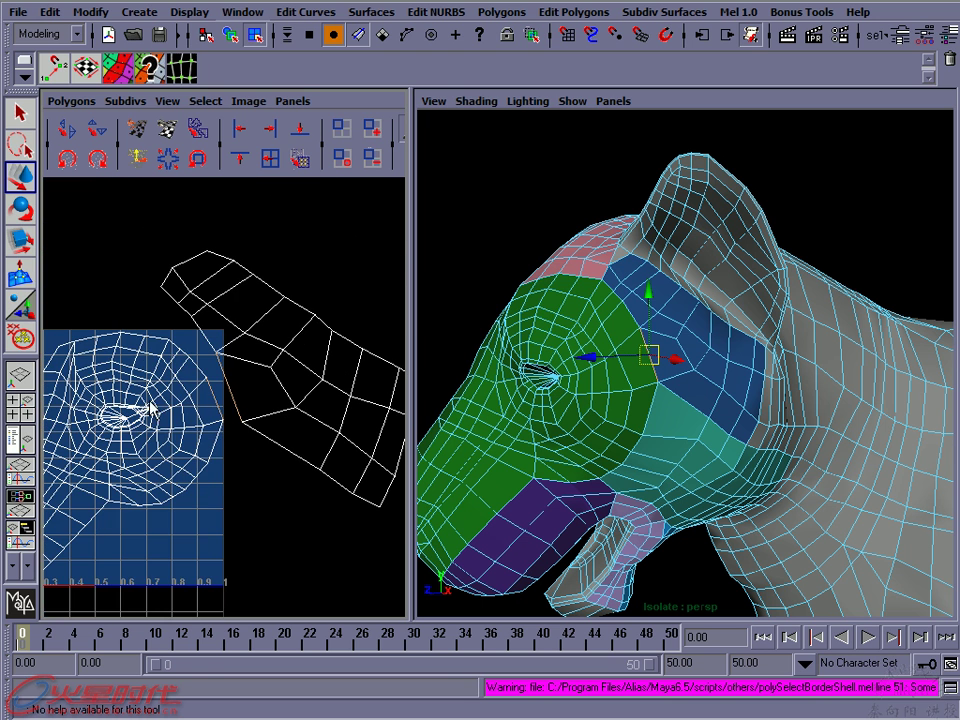
Set the Active Polygon Edges colour to red in Colors preferences and save it
left_click(240, 13)
mouse_move(290, 103)
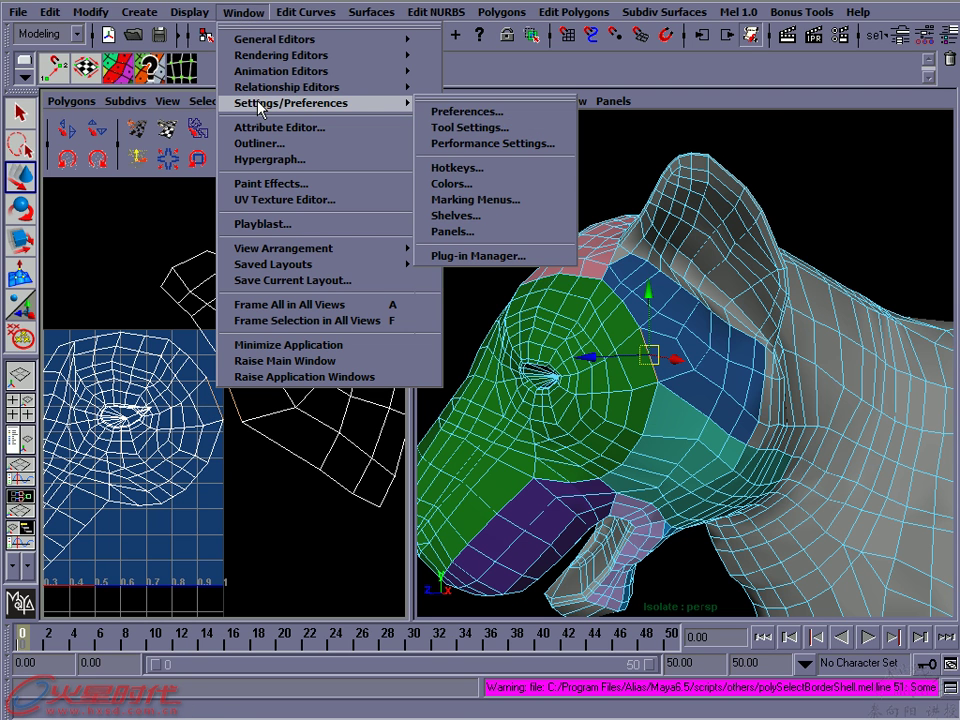
left_click(470, 185)
left_click_drag(568, 340, 513, 134)
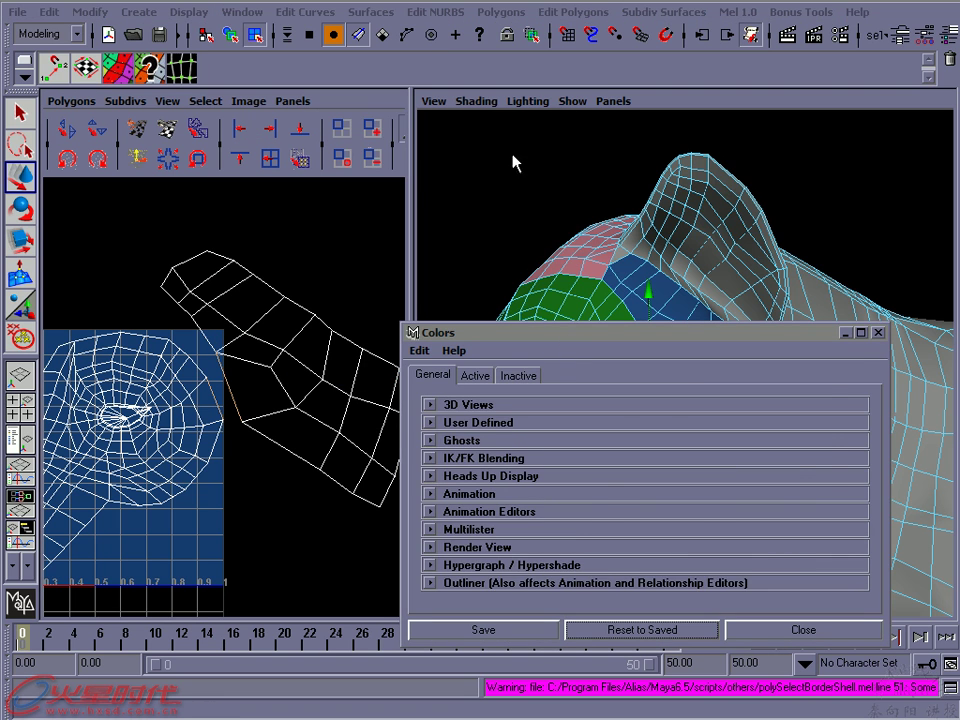
left_click(424, 170)
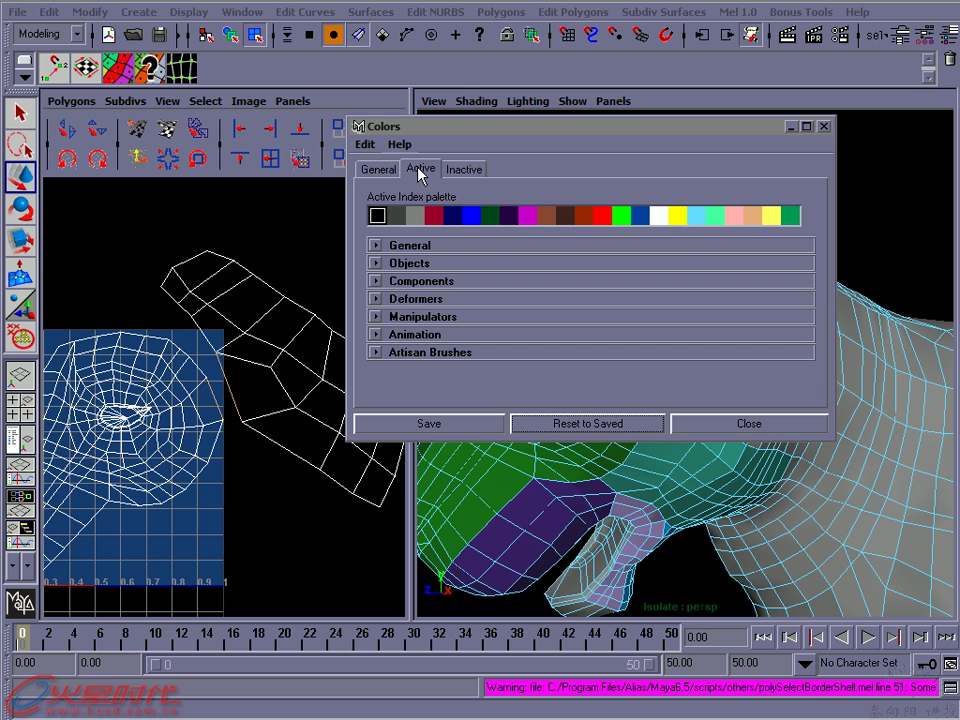
left_click(376, 281)
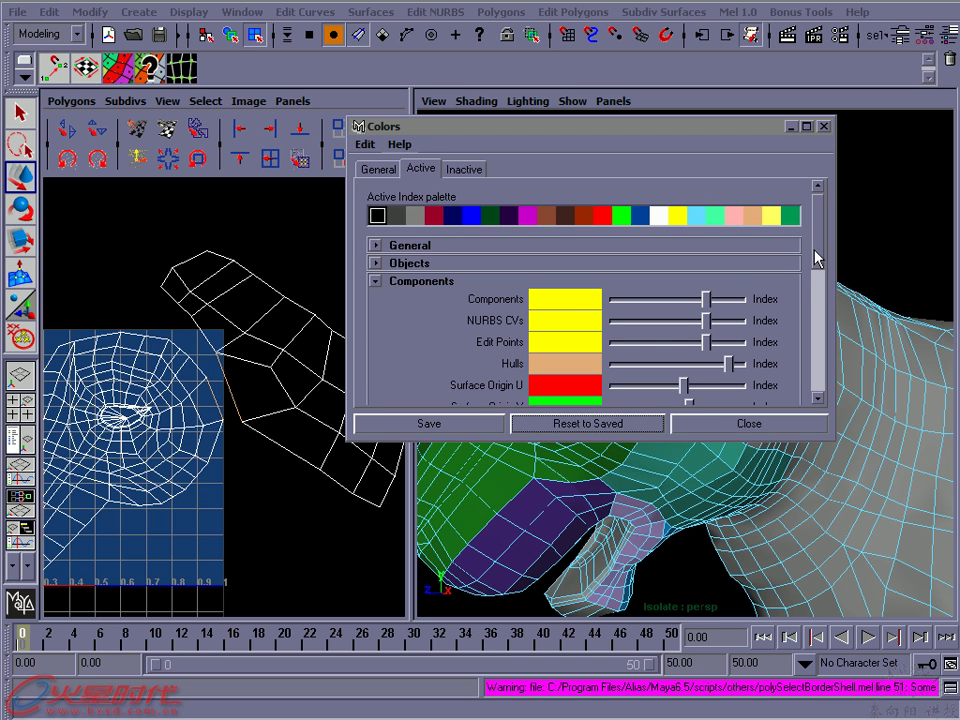
scroll(812, 271, "down", 2)
left_click_drag(818, 269, 822, 312)
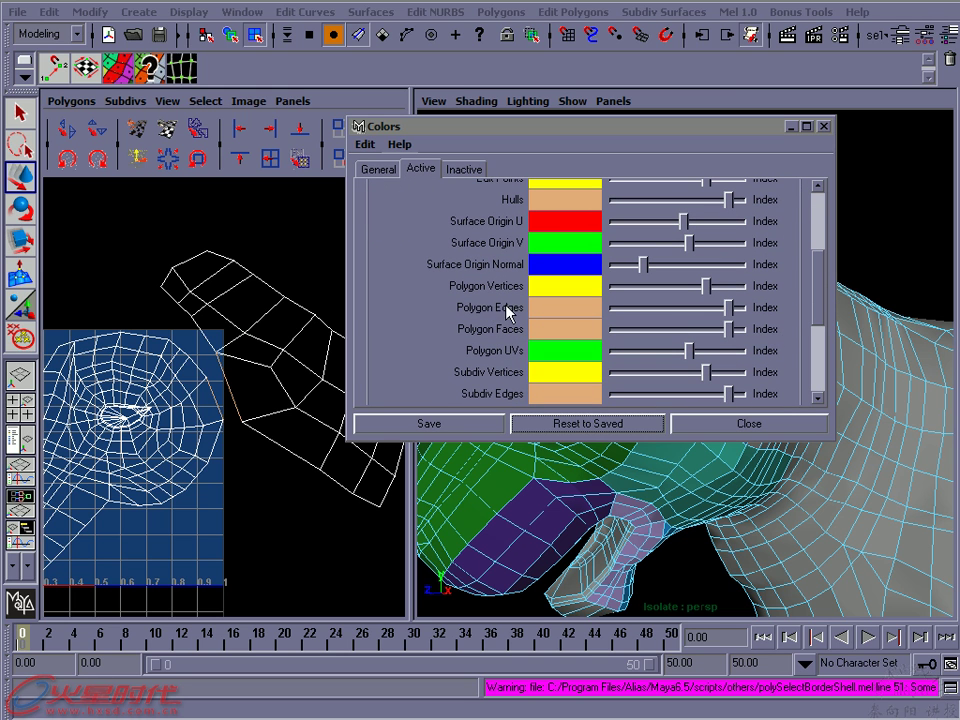
left_click_drag(727, 310, 683, 310)
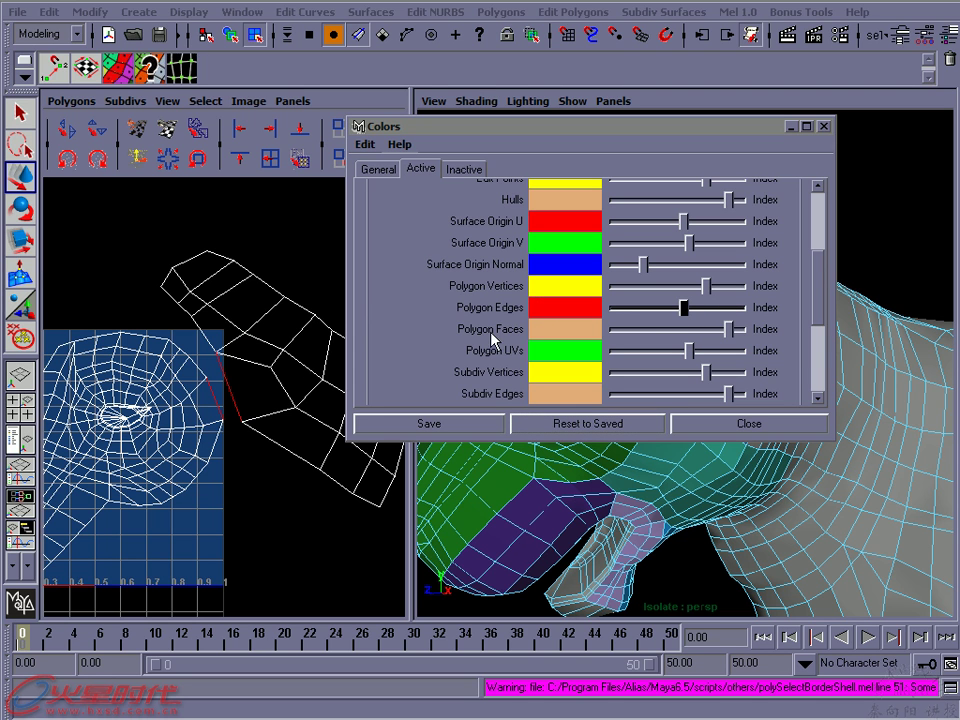
left_click(467, 422)
mouse_move(195, 392)
right_mouse_down("alt")
mouse_move(276, 386)
mouse_move(211, 395)
right_mouse_up("alt")
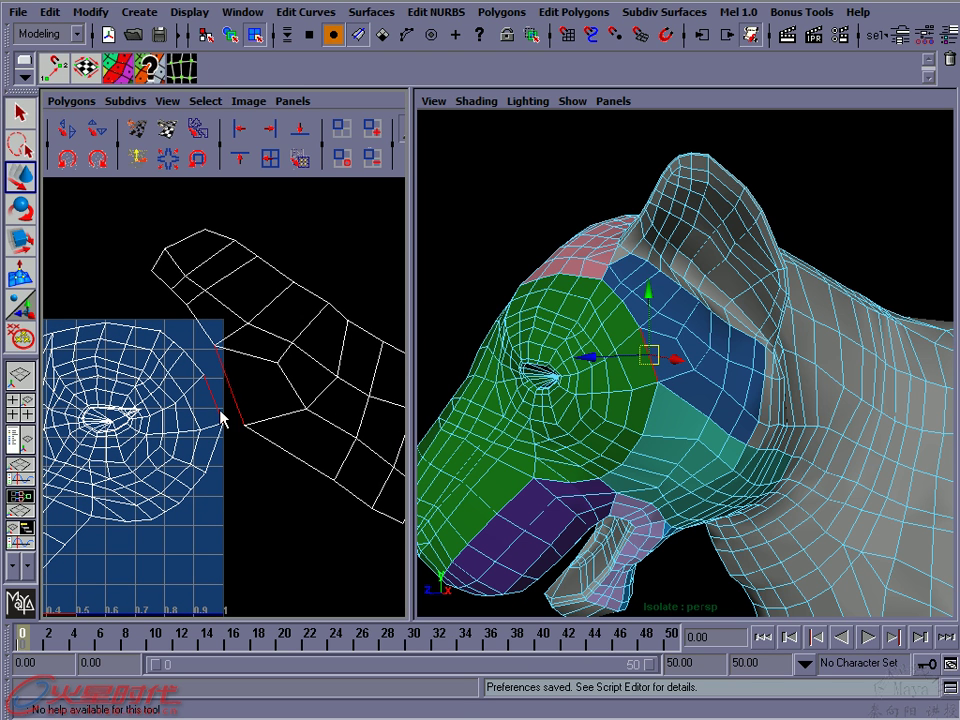
Zoom into the red seam and slide its upper UV point down-left along the seam
key("alt")
right_click_drag(255, 395, 317, 396, "alt")
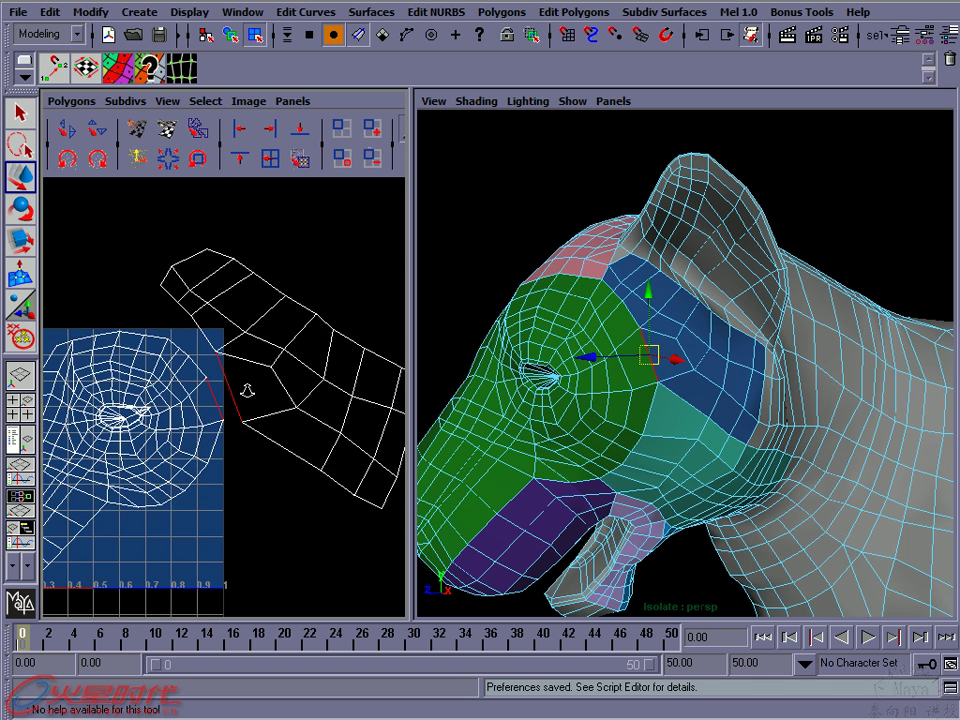
right_click_drag(199, 388, 252, 402, "alt")
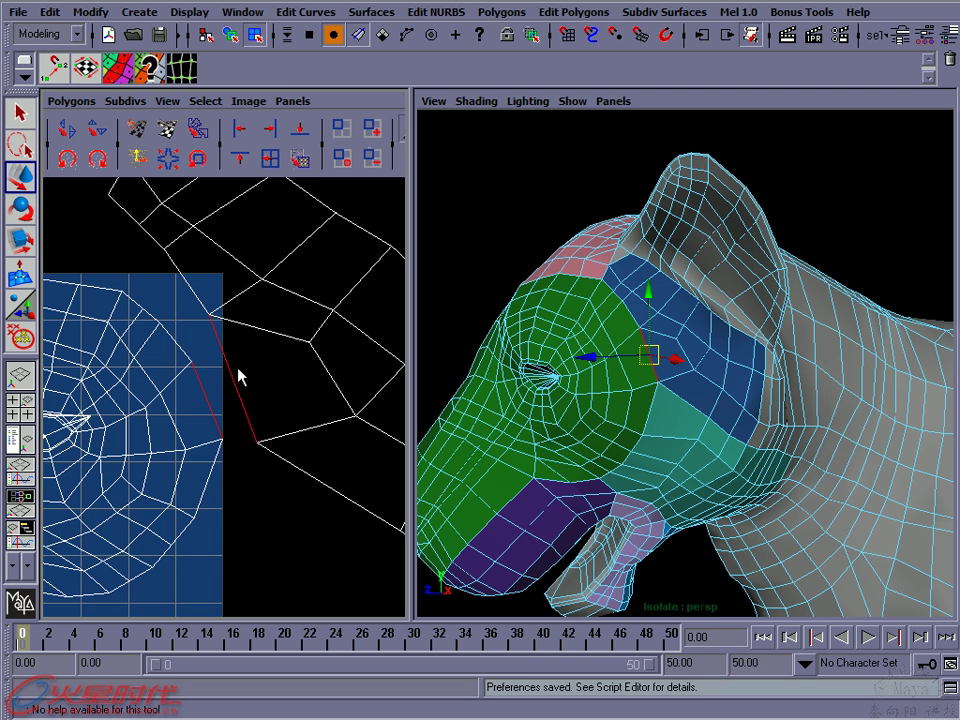
right_click_drag(212, 320, 165, 318)
left_click(210, 316)
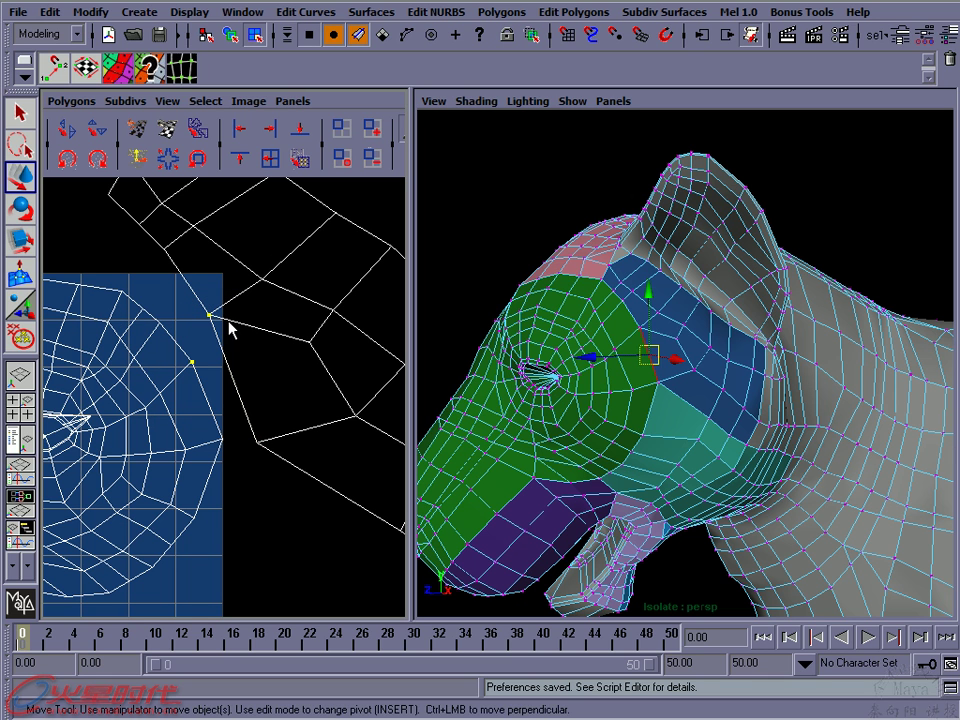
right_click_drag(214, 315, 274, 321)
left_click_drag(198, 326, 200, 360)
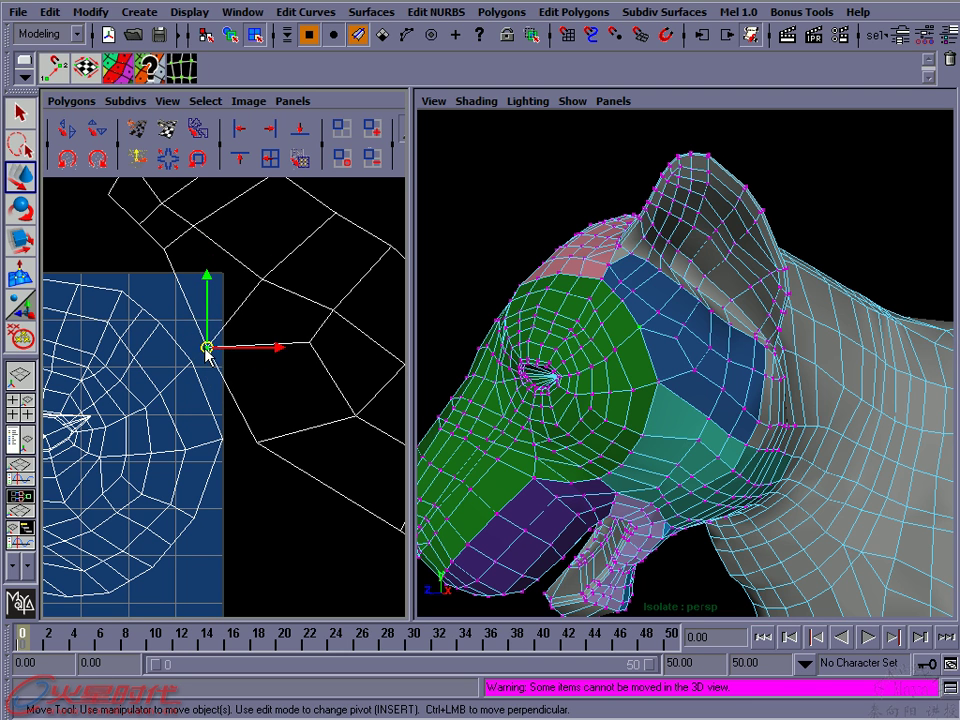
mouse_move(199, 360)
left_mouse_down()
mouse_move(217, 337)
mouse_move(197, 364)
left_mouse_up()
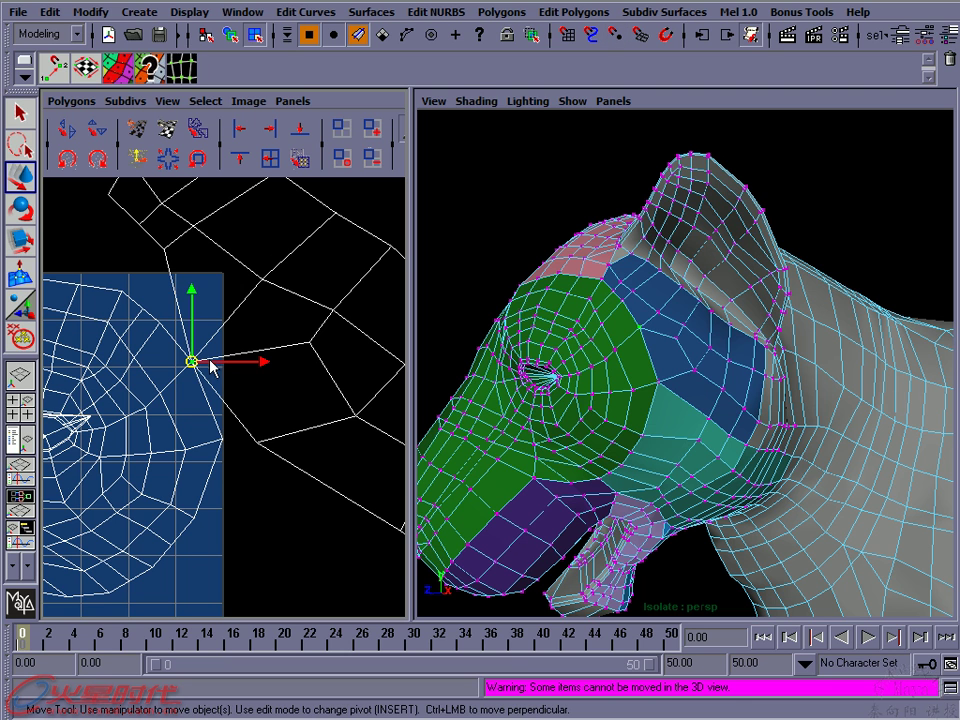
left_click_drag(226, 336, 193, 363)
Pull the lower seam UV left onto the green shell's edge, then select the seam edge
mouse_move(270, 427)
left_mouse_down()
mouse_move(244, 452)
mouse_move(228, 443)
left_mouse_up()
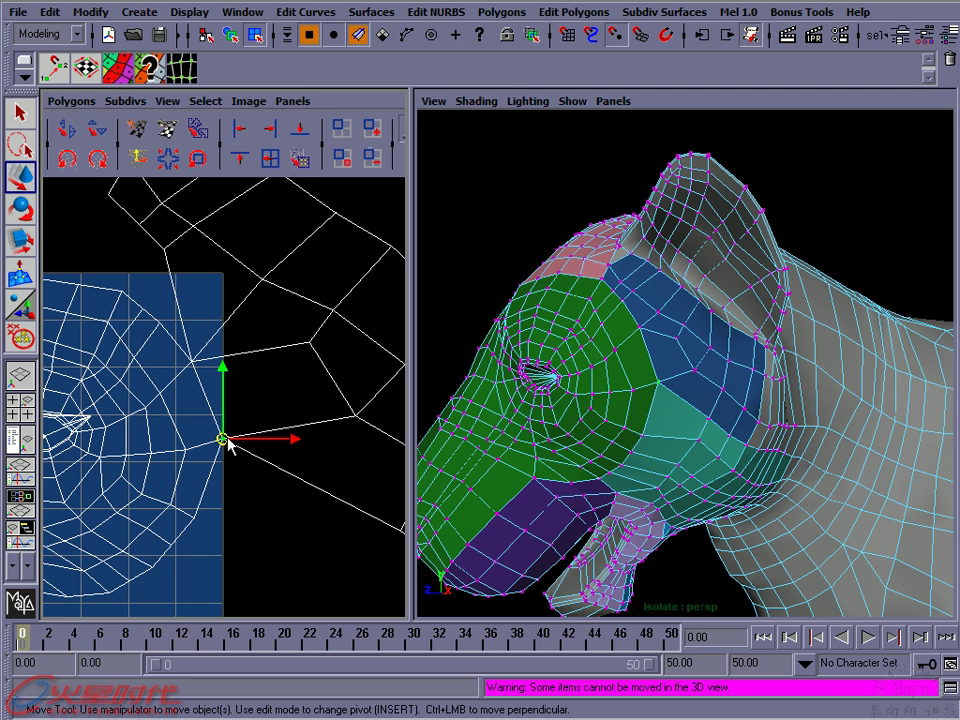
left_click(223, 446)
left_click(221, 439)
left_click_drag(222, 439, 225, 434)
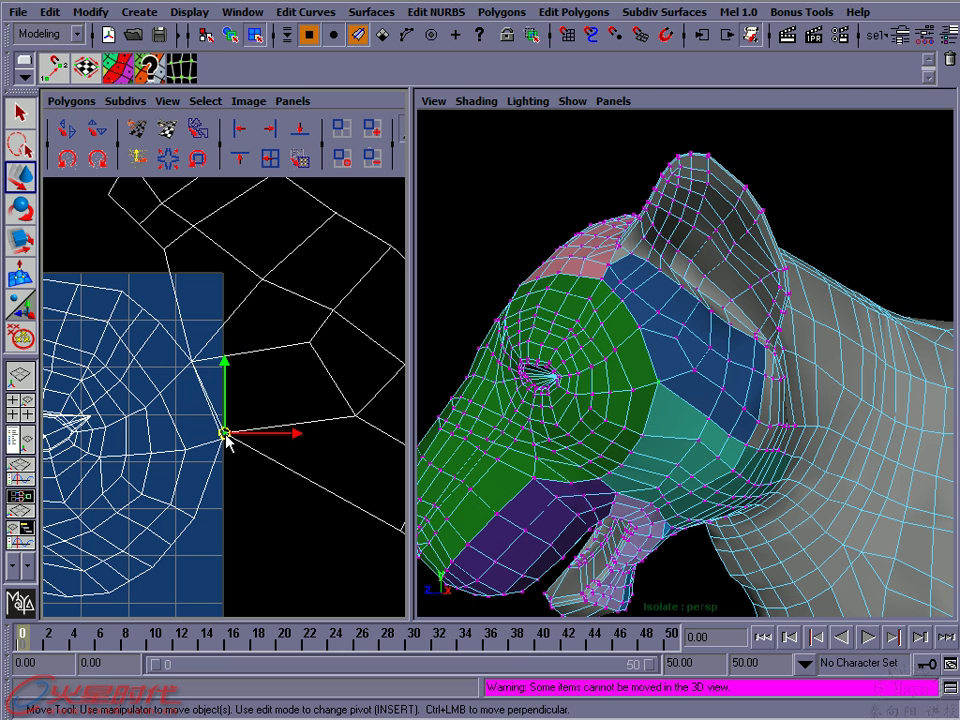
key("ctrl+z")
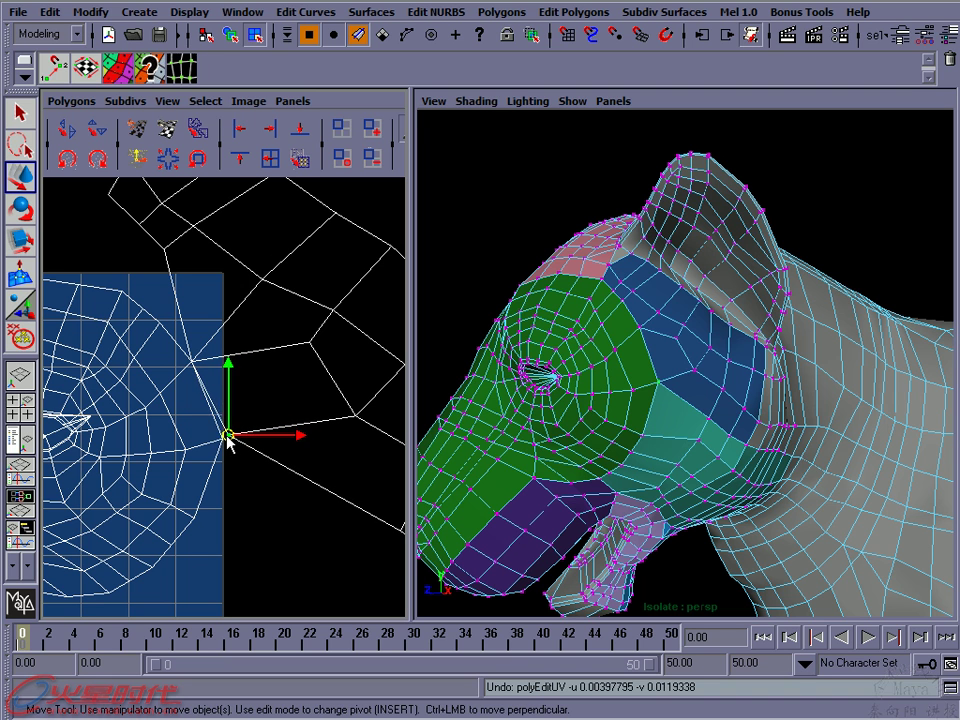
mouse_move(224, 439)
left_mouse_down()
mouse_move(234, 438)
mouse_move(223, 441)
left_mouse_up()
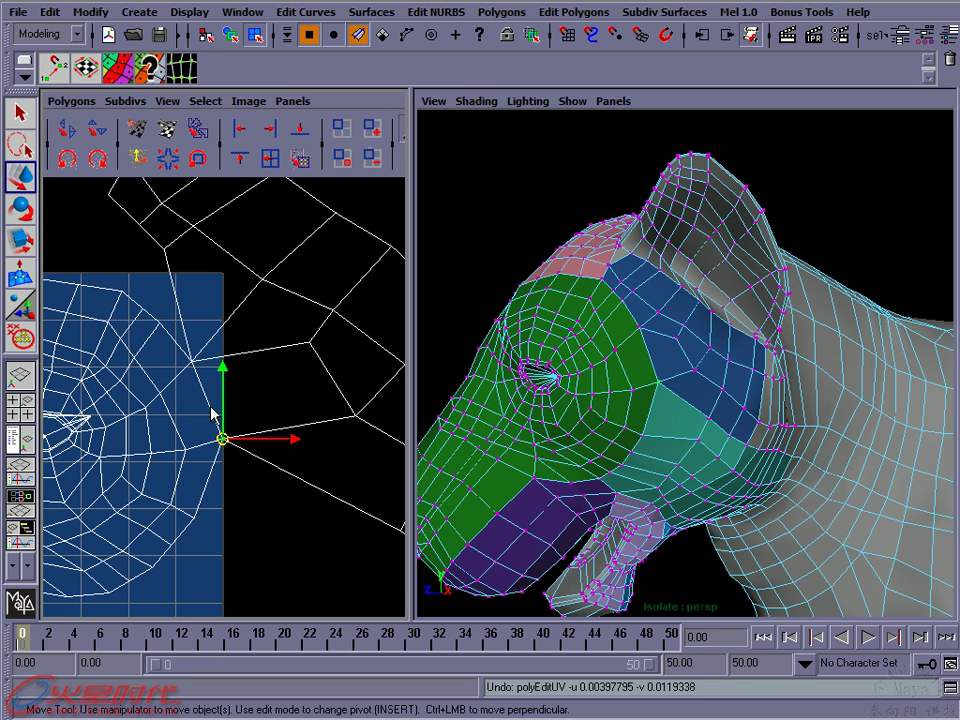
right_click(208, 404)
mouse_move(285, 400)
right_mouse_down("alt")
mouse_move(236, 392)
mouse_move(306, 403)
mouse_move(229, 396)
mouse_move(199, 360)
right_mouse_up("alt")
left_click(198, 393)
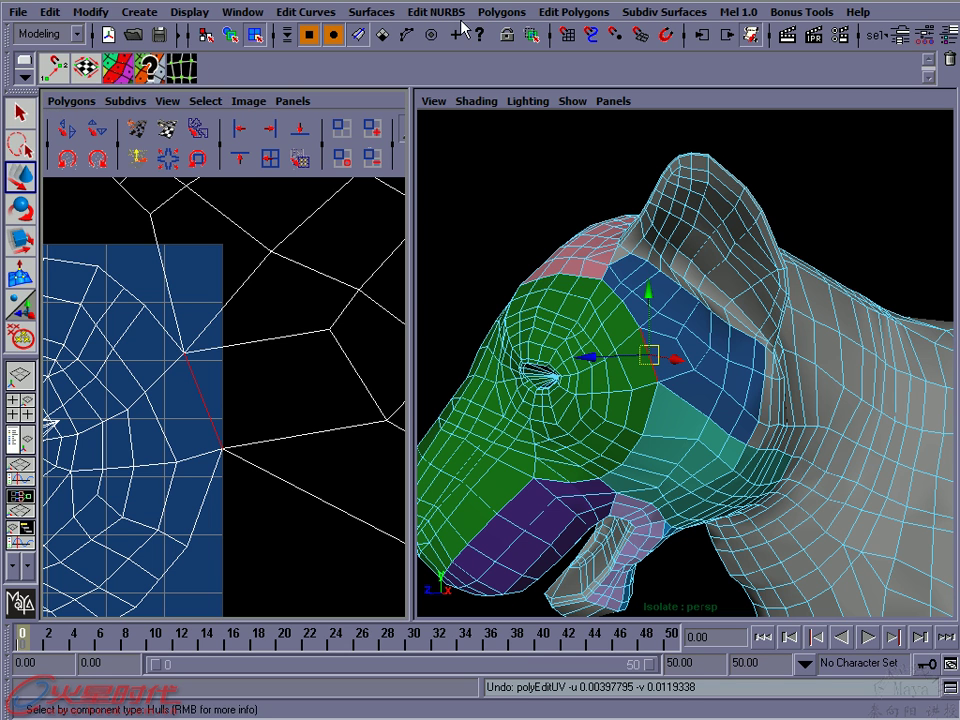
left_click(55, 102)
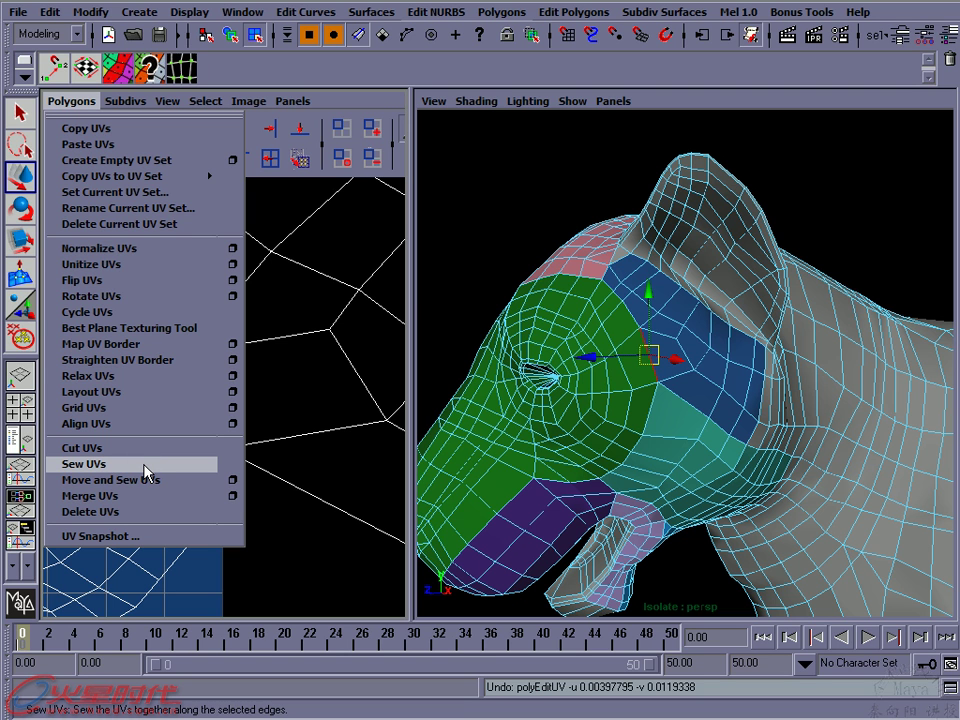
left_click(565, 13)
mouse_move(600, 40)
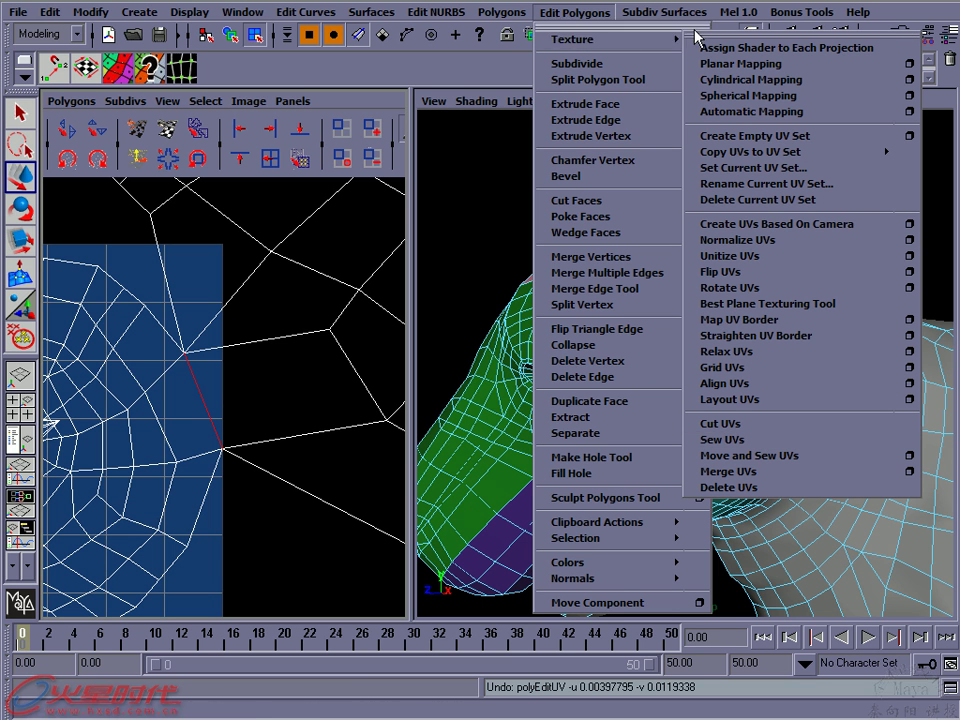
left_click(66, 101)
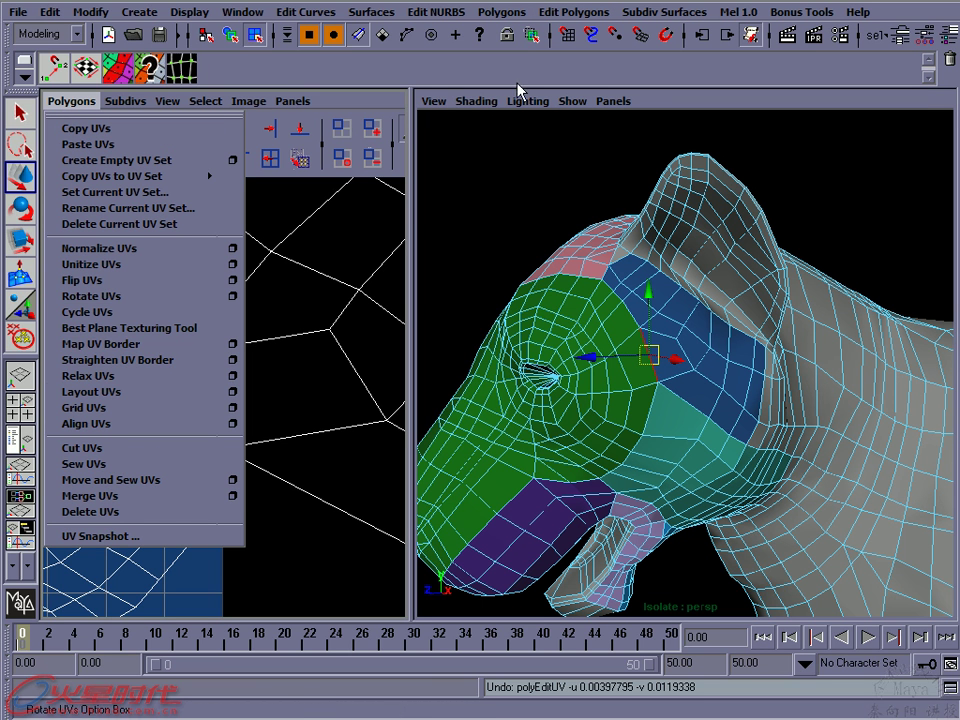
left_click(652, 105)
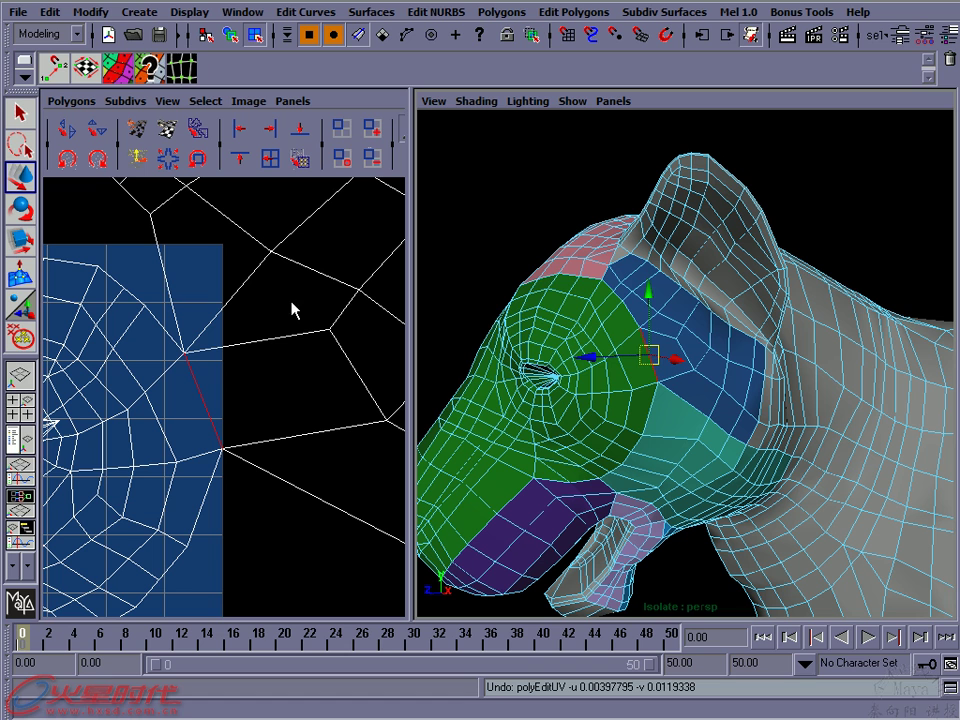
left_click(240, 403)
Undo the recent seam UV moves and select the seam edges on both shells
left_click_drag(205, 465, 244, 395)
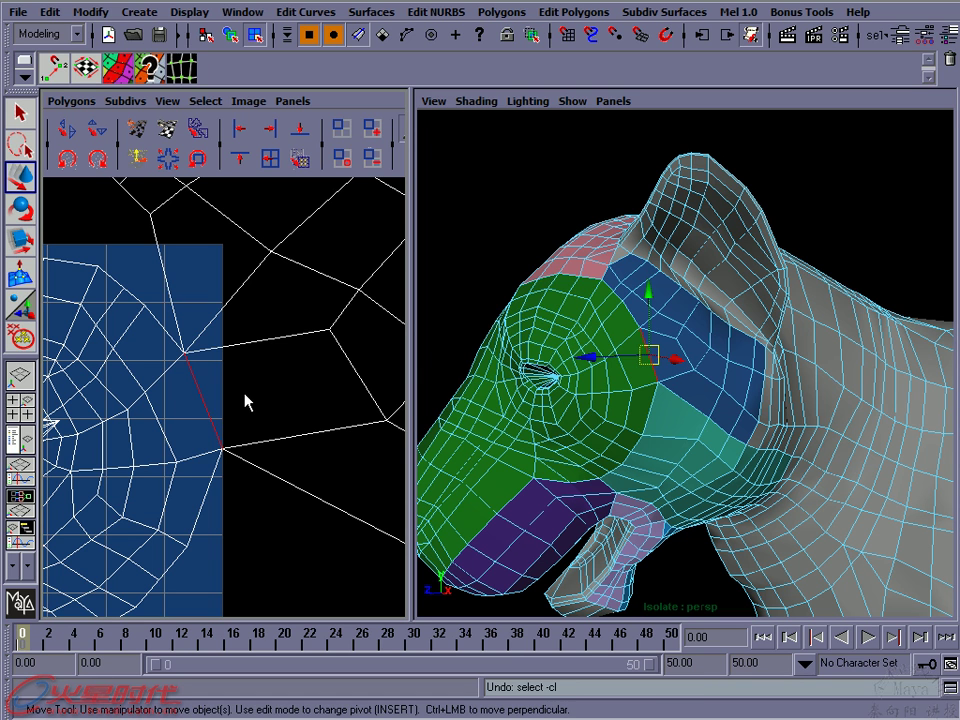
key("ctrl+z")
key("ctrl+z")
key("ctrl+z")
key("ctrl+z")
key("ctrl+z")
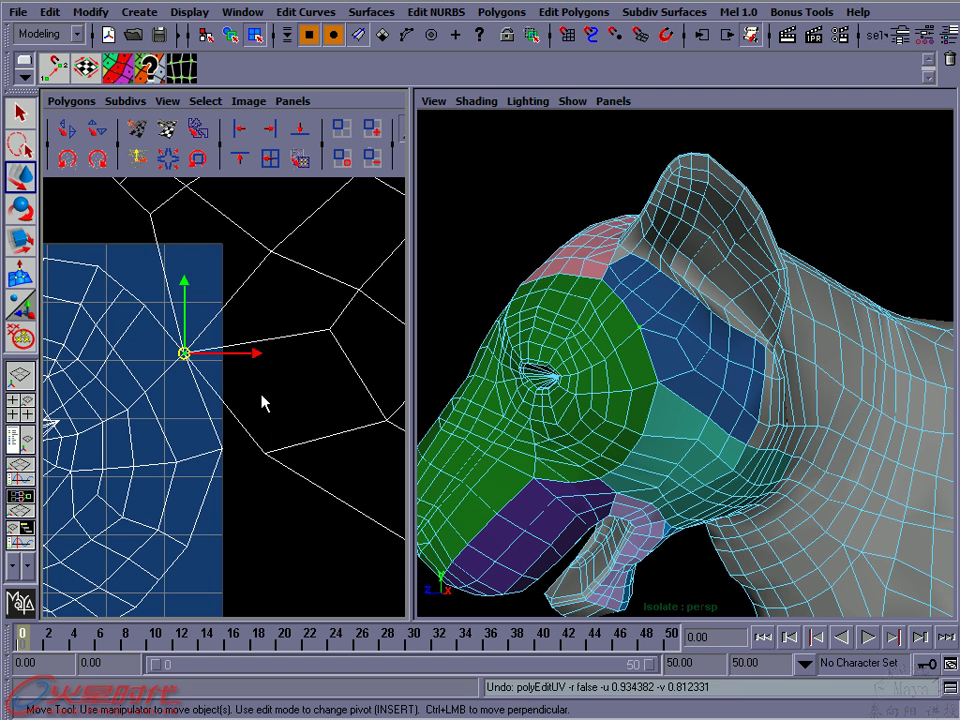
key("ctrl+z")
left_click(251, 400)
right_click(238, 392)
left_click_drag(229, 398, 223, 392)
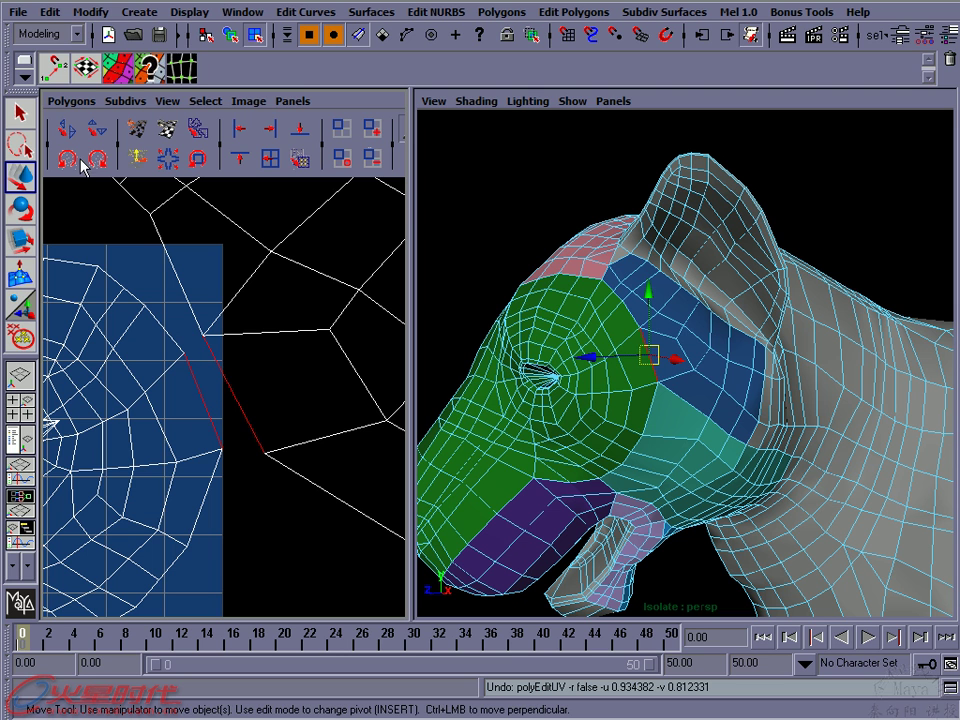
Apply Polygons > Sew UVs to the seam, undo it, and zoom out
left_click(70, 101)
left_click(90, 465)
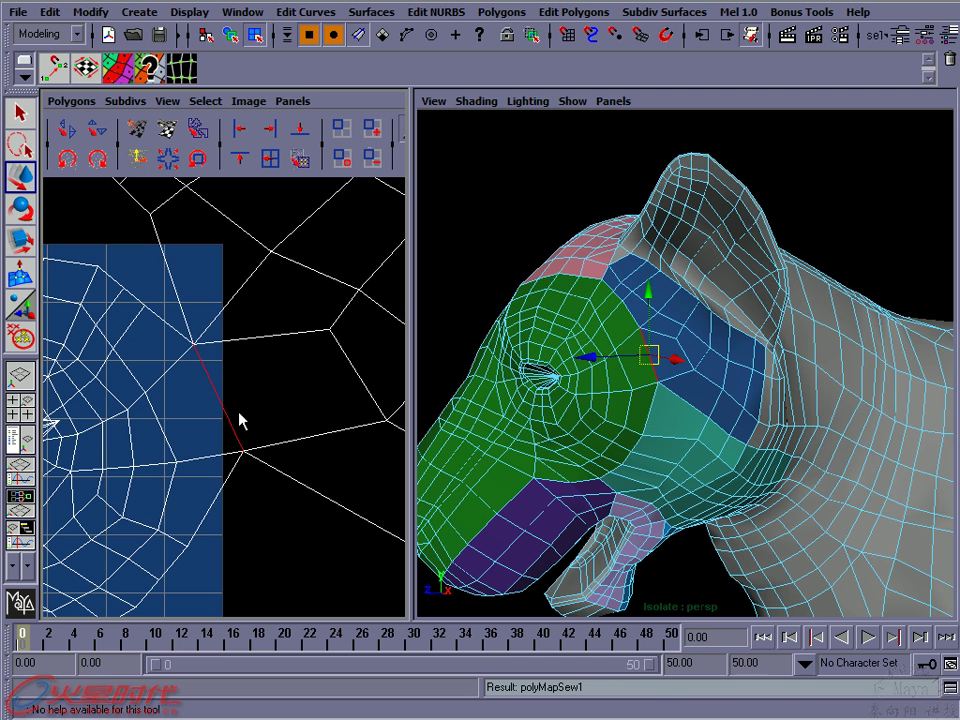
key("ctrl+z")
scroll(250, 410, "down", 3)
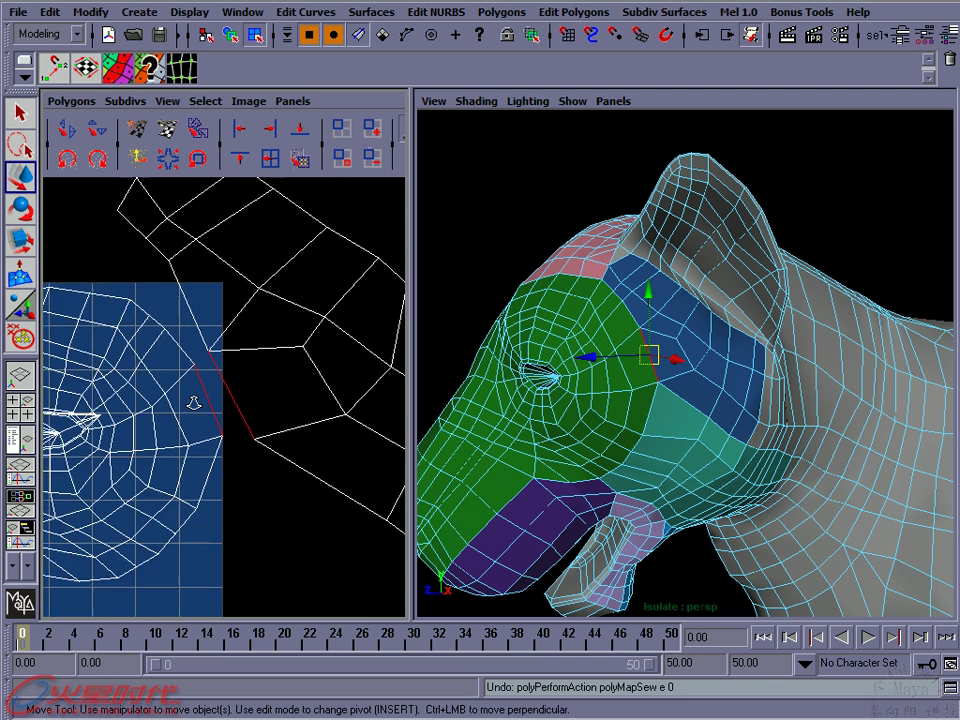
scroll(228, 416, "down", 2)
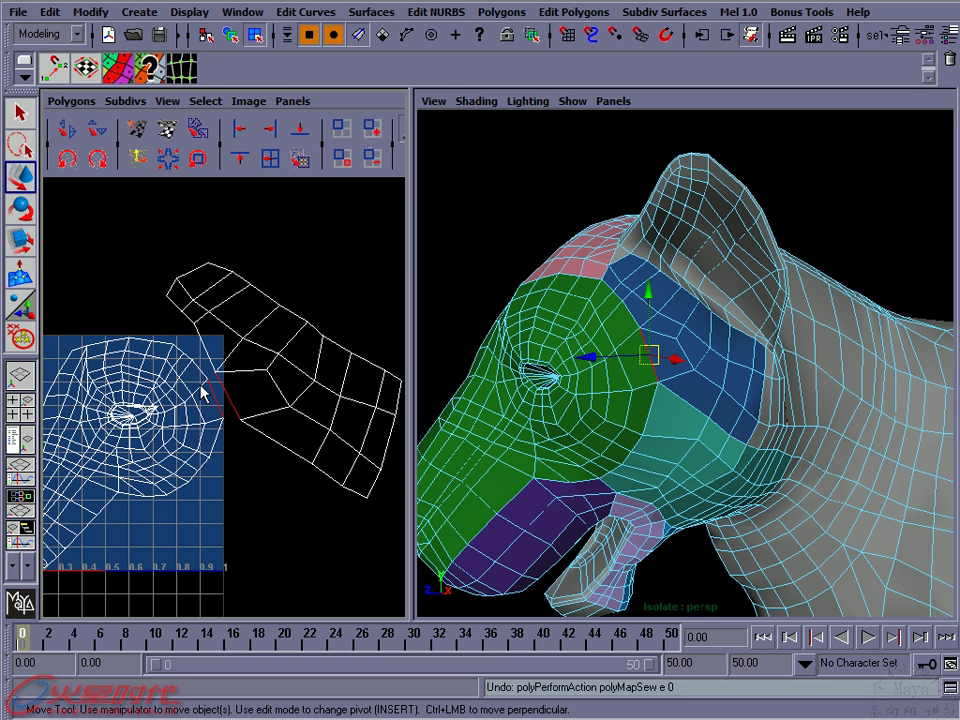
scroll(231, 403, "down", 1)
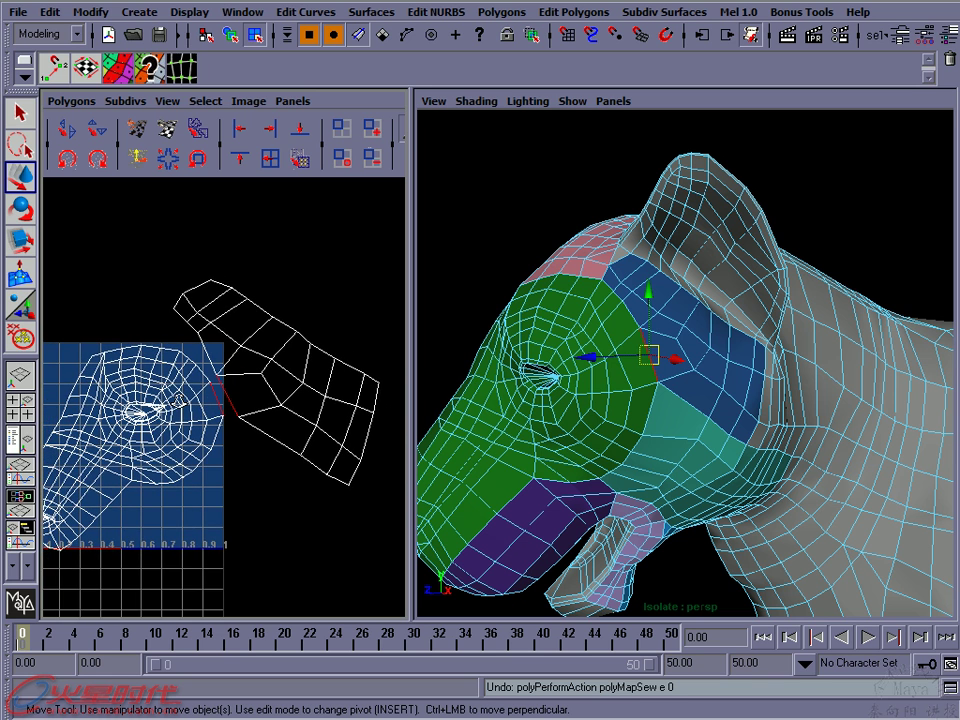
scroll(289, 396, "up", 2)
Select the small separate UV shell and scale it down
middle_click_drag(253, 396, 201, 382, "alt")
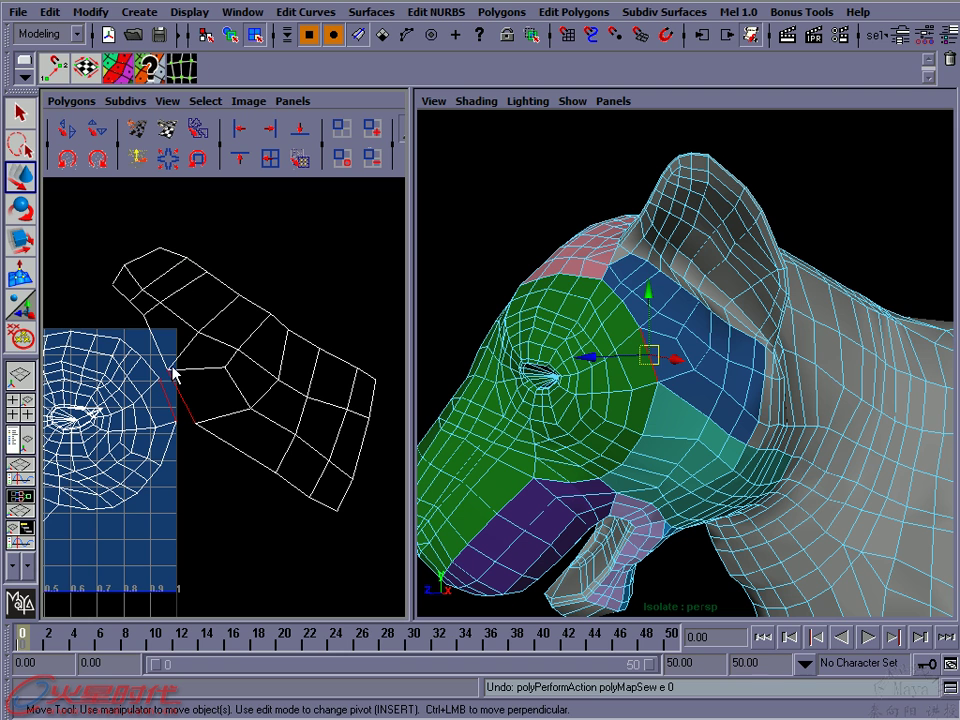
left_click(282, 380)
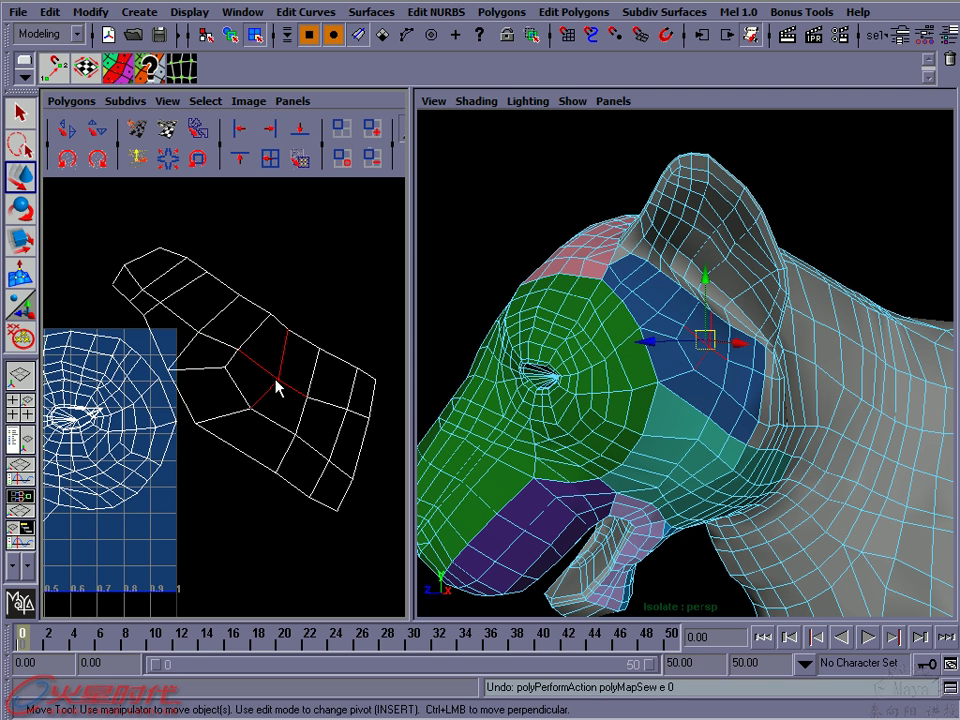
right_click_drag(279, 378, 294, 393)
left_click_drag(270, 372, 282, 385)
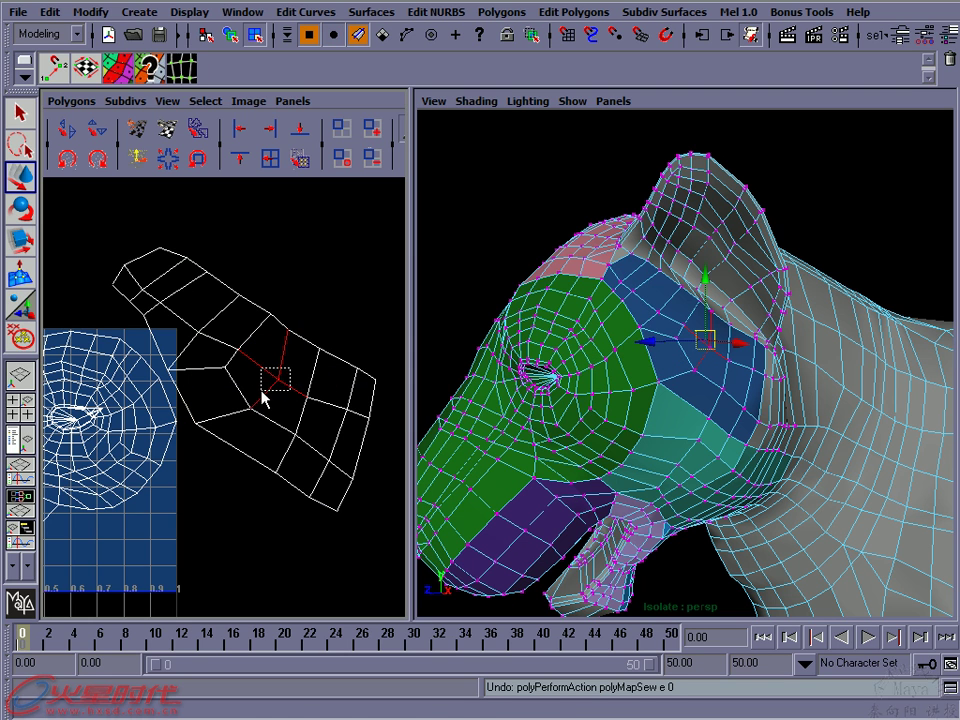
key("w")
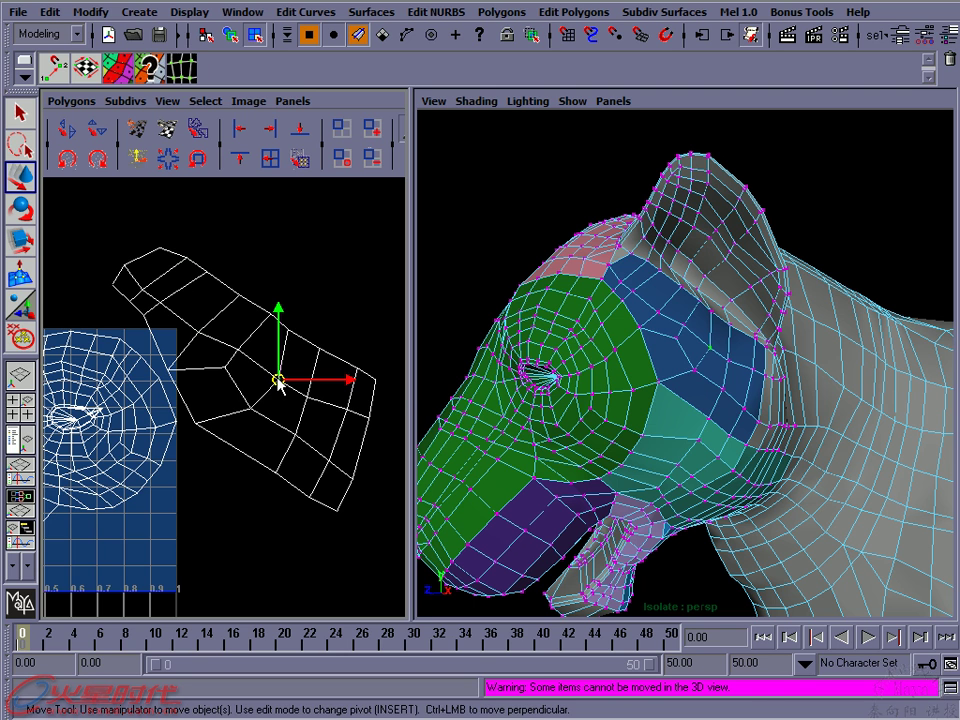
right_click_drag(279, 381, 336, 354, "ctrl")
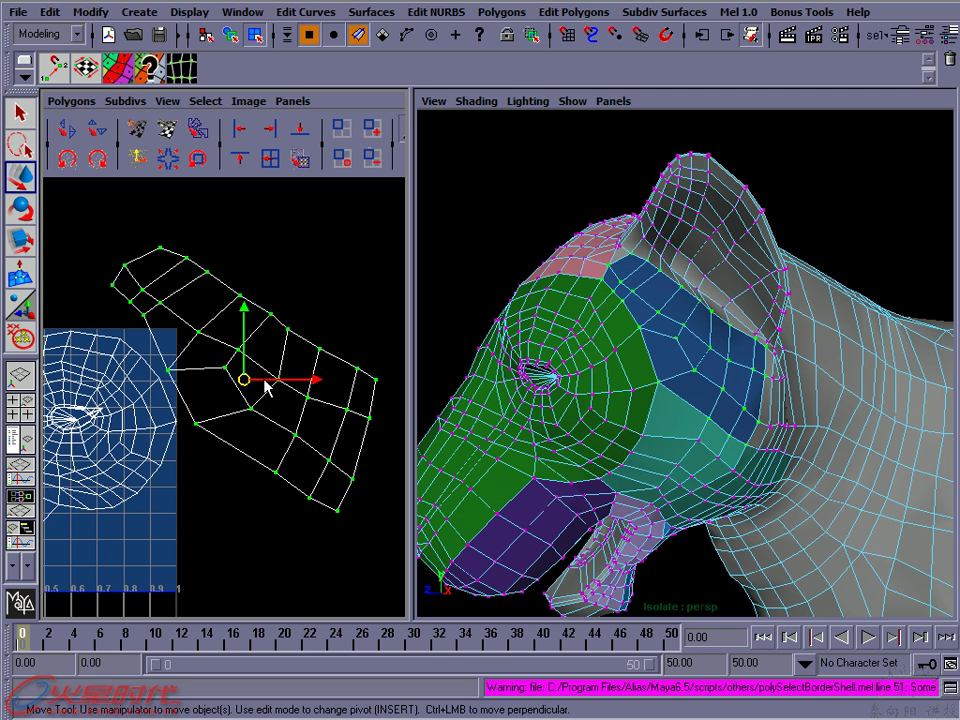
key("r")
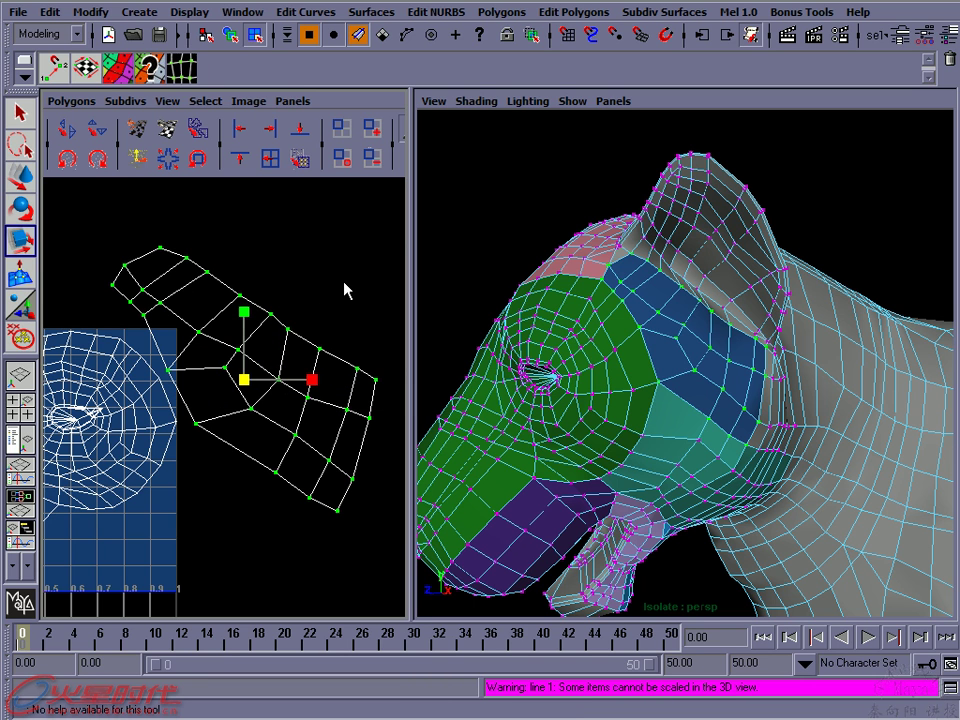
mouse_move(347, 289)
middle_mouse_down()
mouse_move(279, 313)
mouse_move(313, 300)
middle_mouse_up()
key("w")
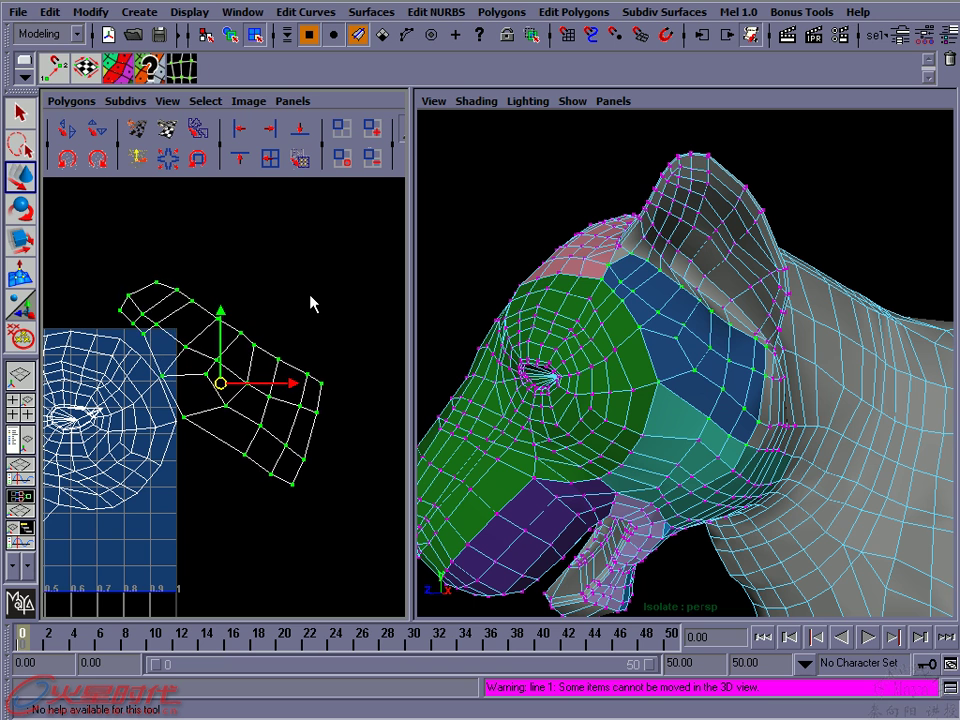
key("r")
right_click_drag(255, 345, 300, 348, "alt")
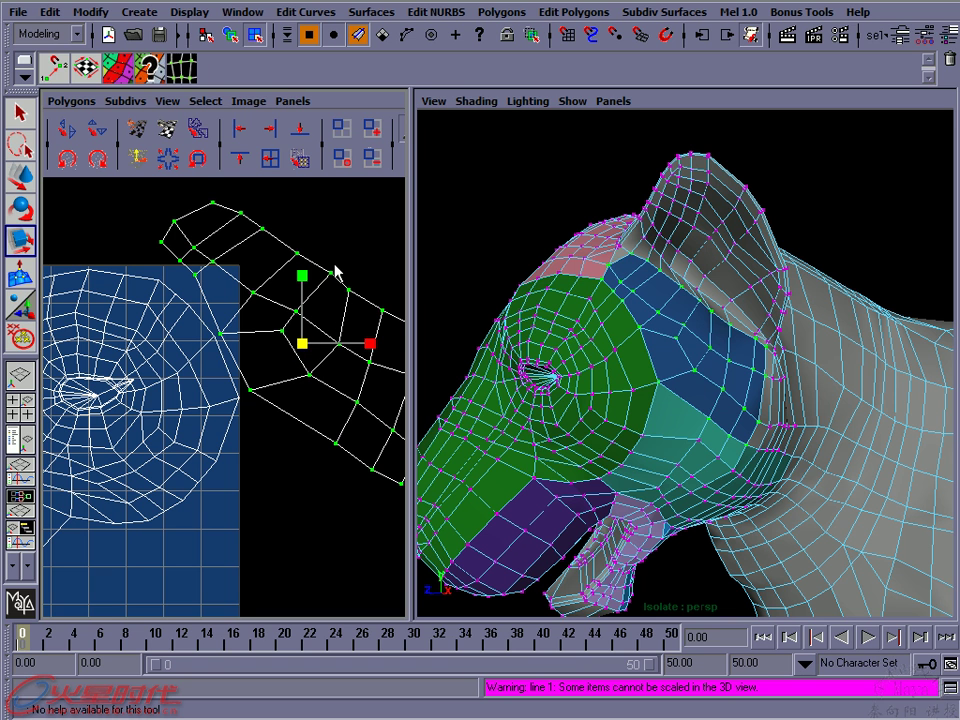
key("w")
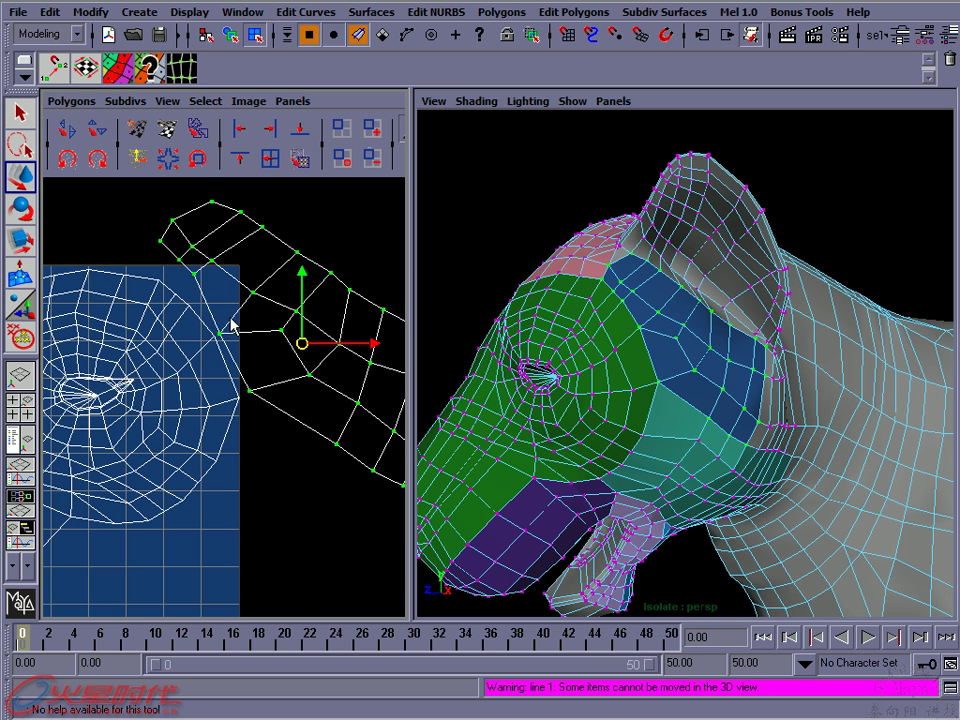
Select a shell border edge, then try moving a border UV down and undo it
mouse_move(231, 321)
middle_mouse_down("alt")
mouse_move(268, 315)
mouse_move(282, 347)
middle_mouse_up("alt")
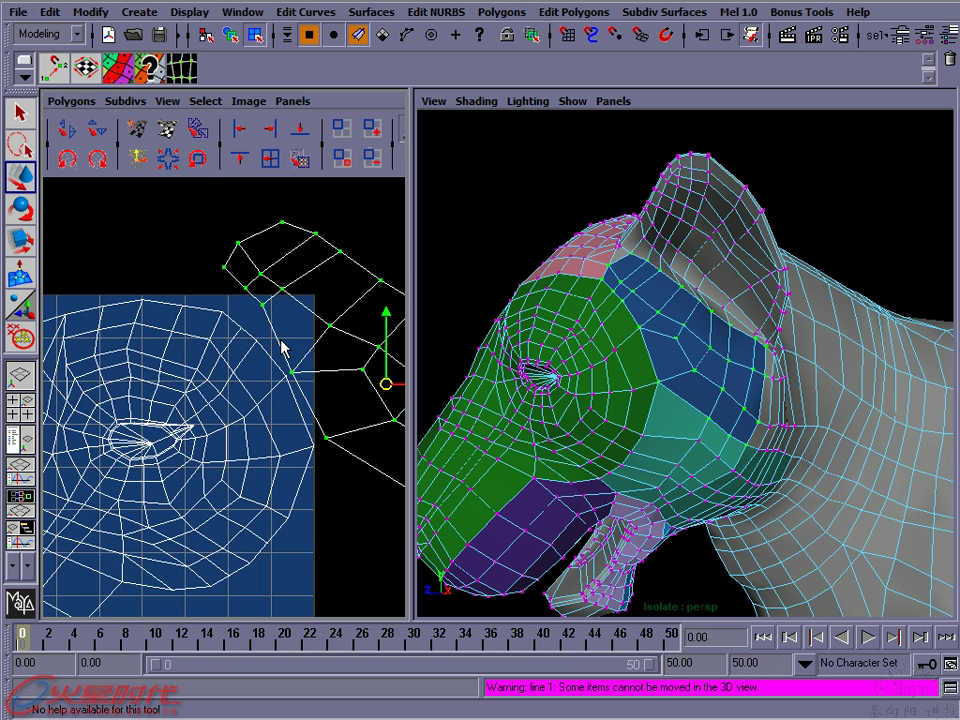
right_click_drag(282, 347, 288, 304)
left_click(272, 343)
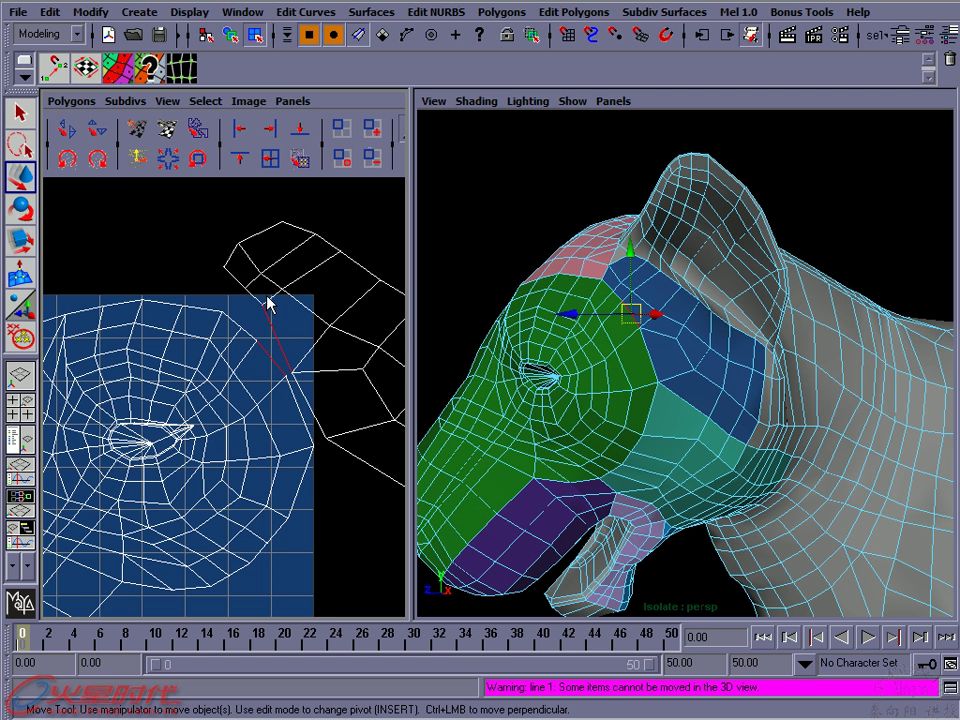
right_click(270, 300)
right_click_drag(272, 303, 321, 300)
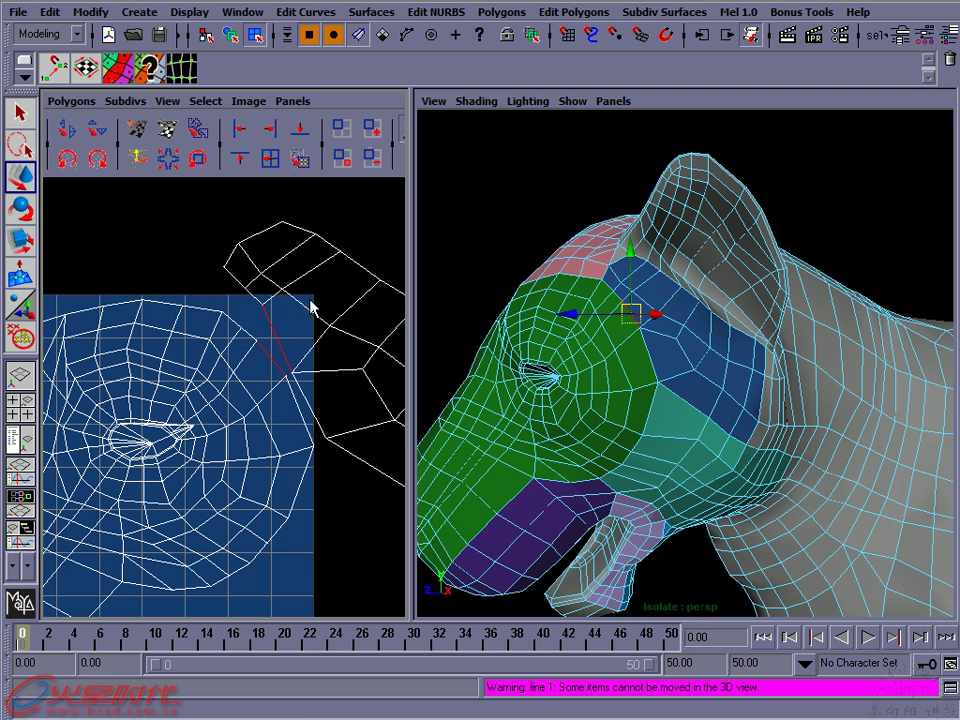
left_click(258, 310)
left_click_drag(262, 305, 263, 335)
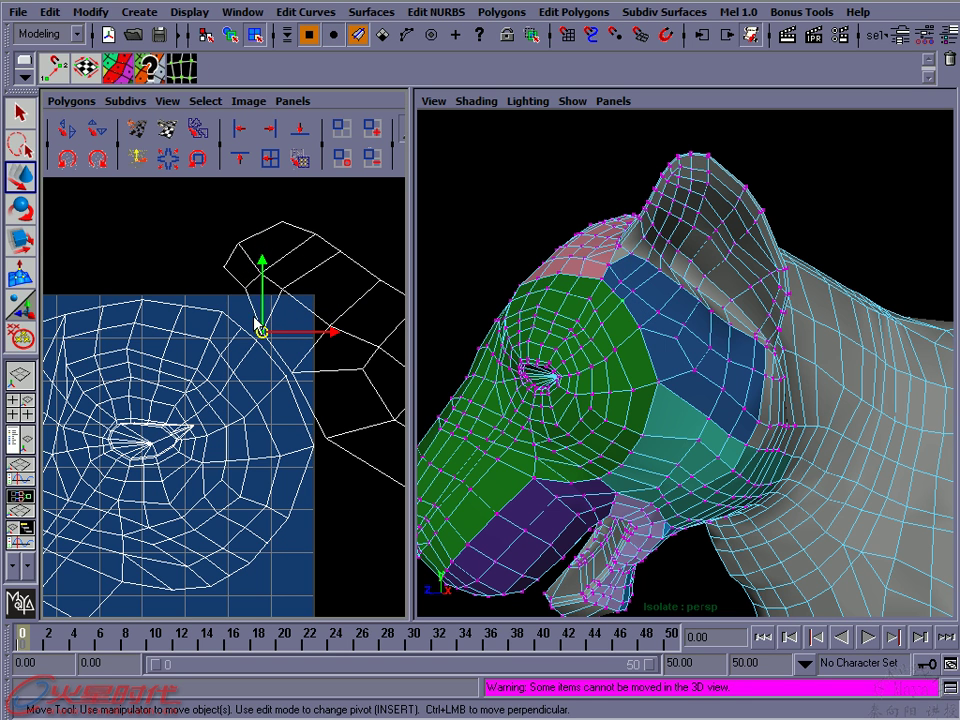
key("z")
key("z")
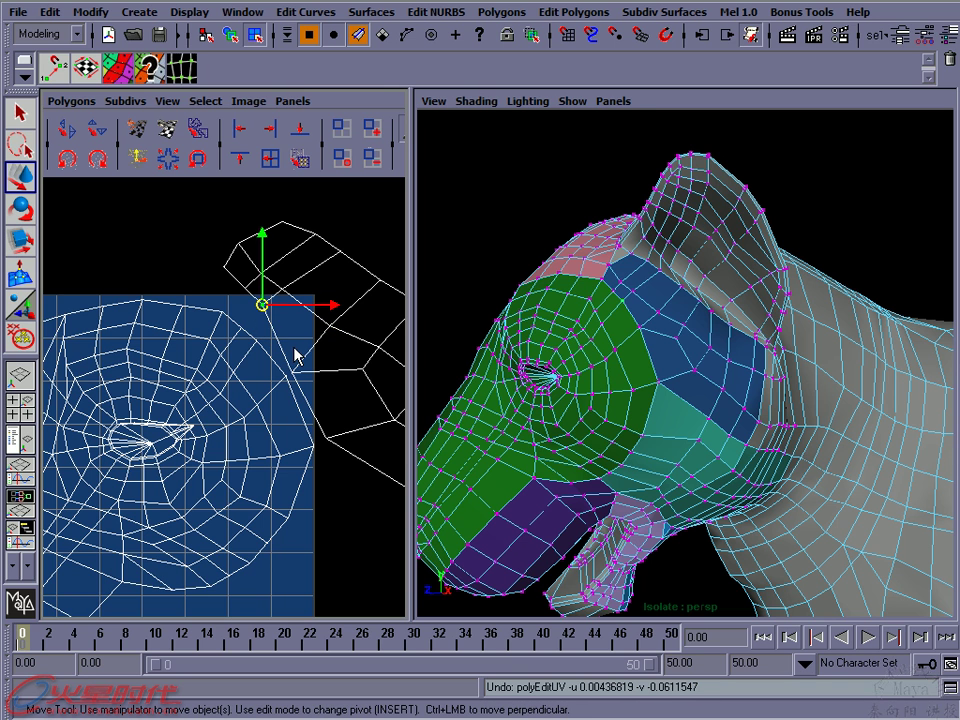
Select the border edge to be sewn and bring up the Polygons UV commands
middle_click_drag(310, 420, 288, 388, "alt")
right_click_drag(280, 382, 285, 347)
left_click(280, 388)
left_click(71, 101)
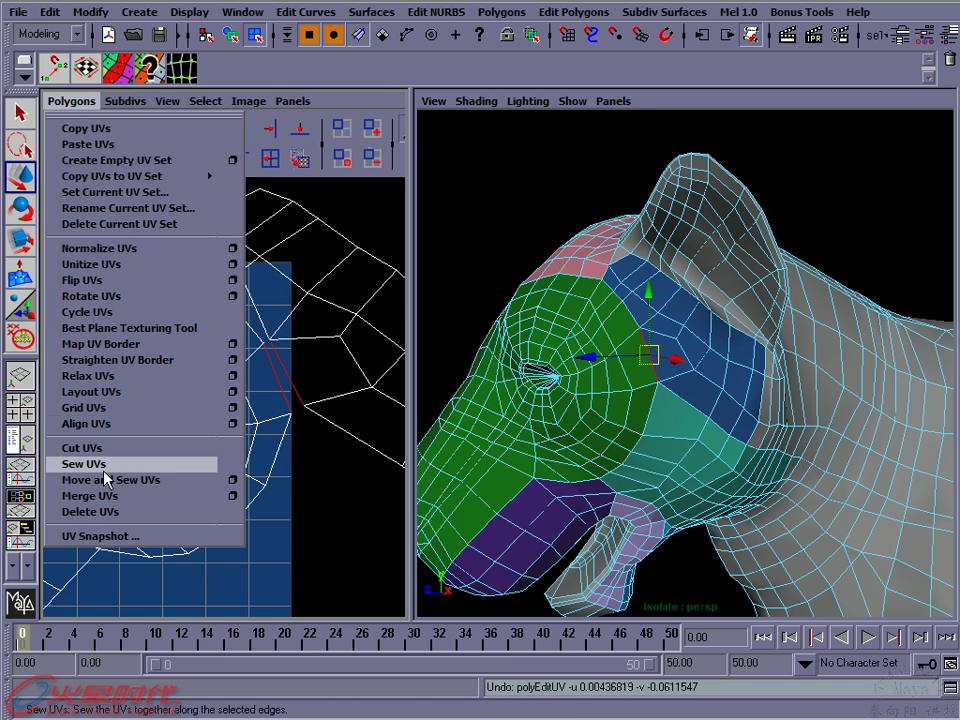
Try Sew UVs, undo it, then apply Move and Sew UVs along the selected edge
left_click(125, 467)
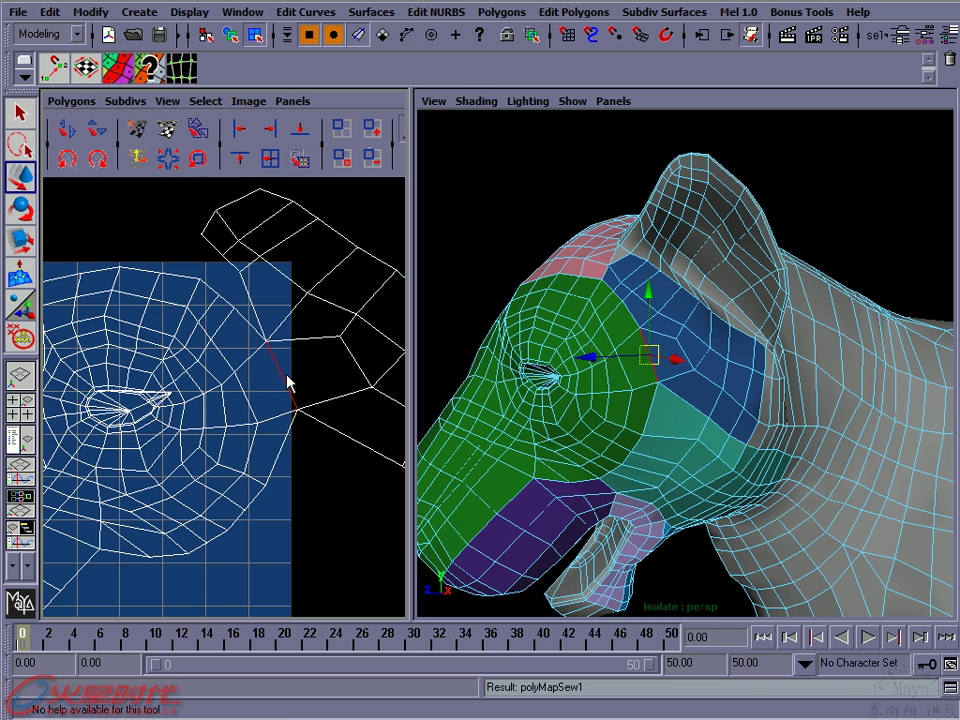
key("ctrl+z")
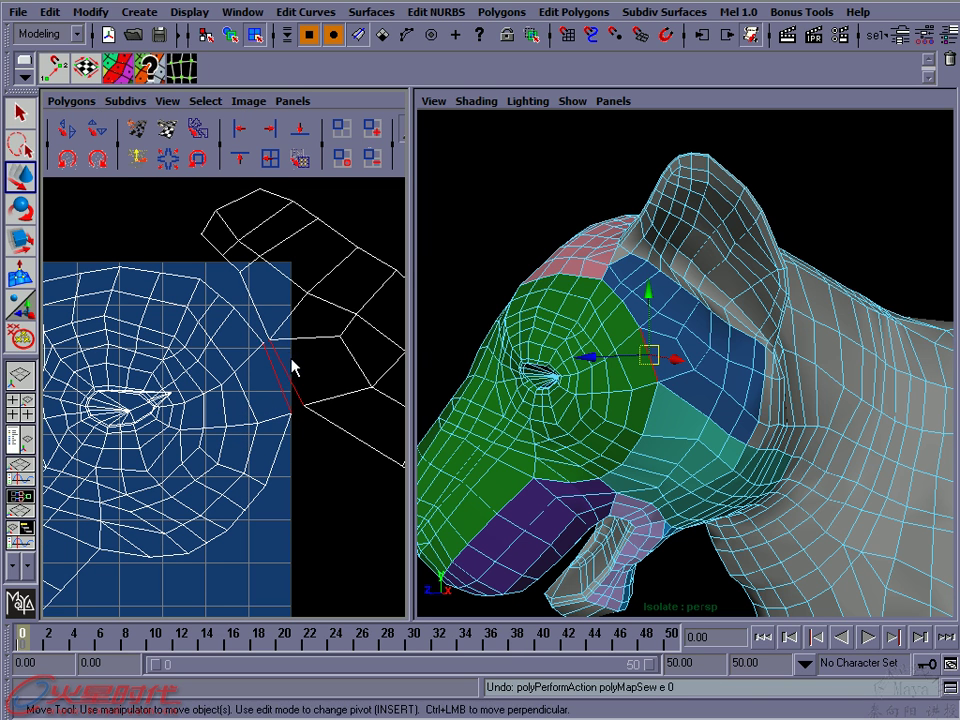
left_click(69, 101)
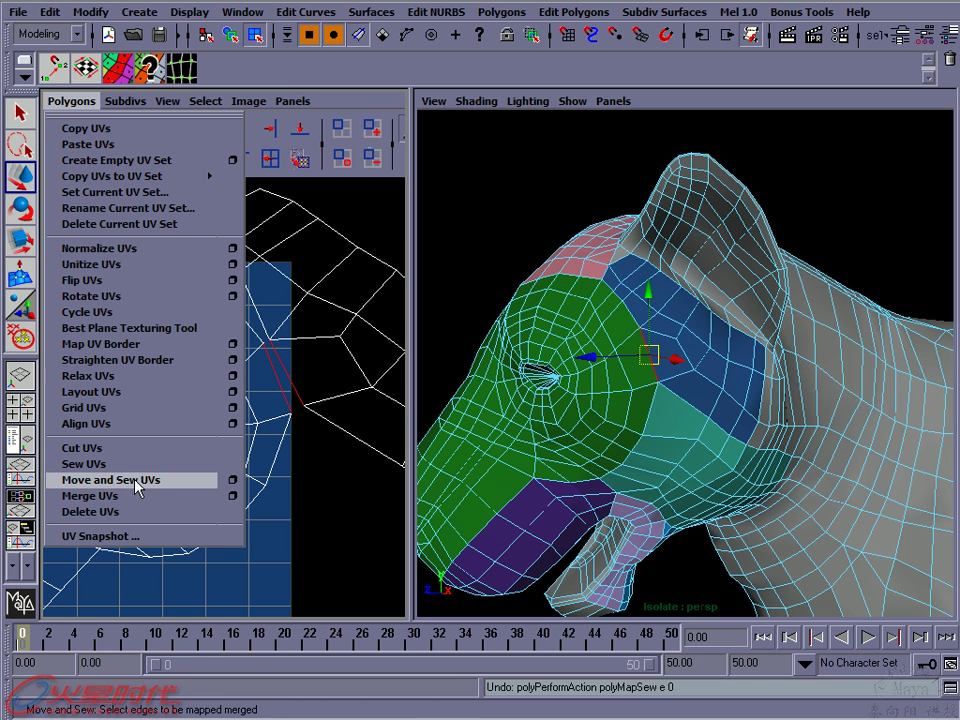
left_click(137, 487)
mouse_move(316, 401)
right_mouse_down("alt")
mouse_move(219, 386)
mouse_move(170, 348)
right_mouse_up("alt")
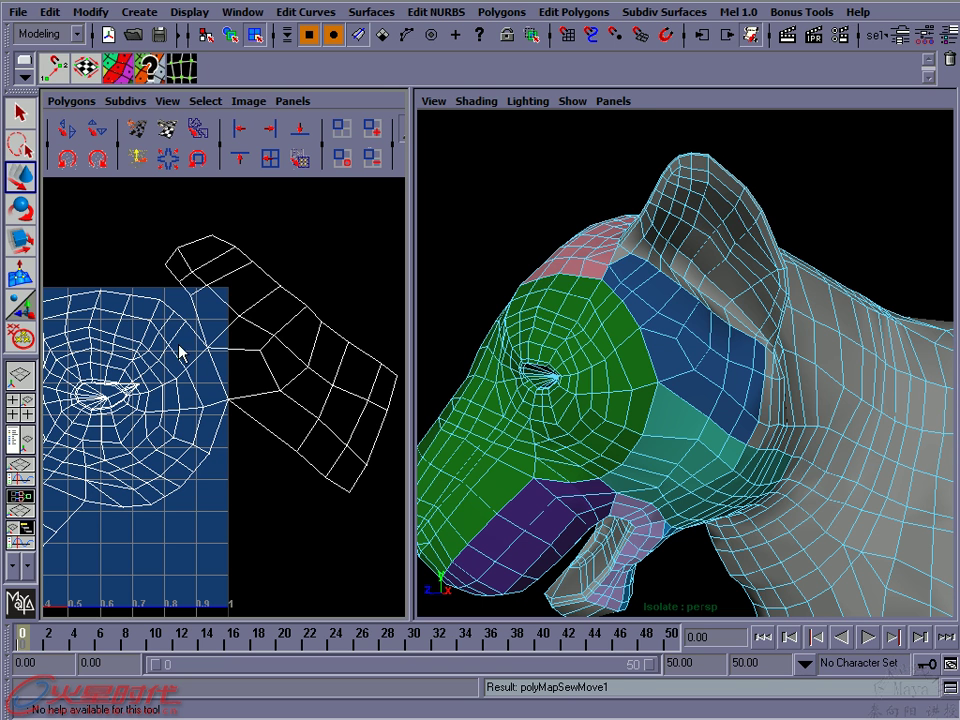
mouse_move(263, 369)
right_mouse_down("alt")
mouse_move(140, 378)
mouse_move(317, 375)
right_mouse_up("alt")
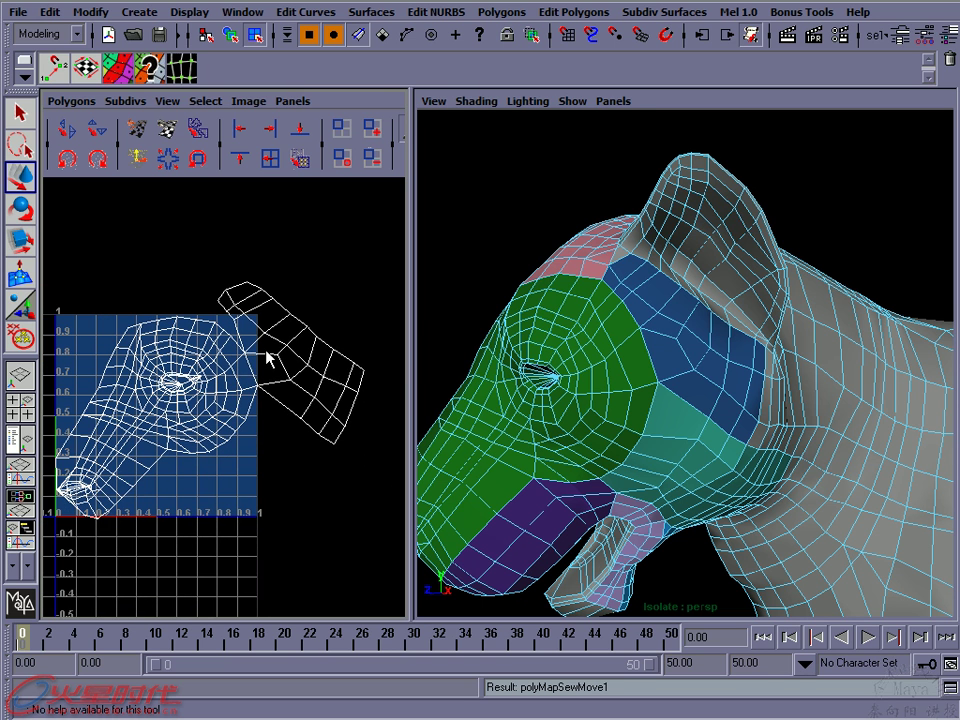
mouse_move(229, 369)
right_mouse_down("alt")
mouse_move(227, 339)
mouse_move(200, 387)
mouse_move(208, 336)
right_mouse_up("alt")
Sew the remaining open border edges with Sew UVs, repeating it with G
left_click(222, 330)
left_click(66, 101)
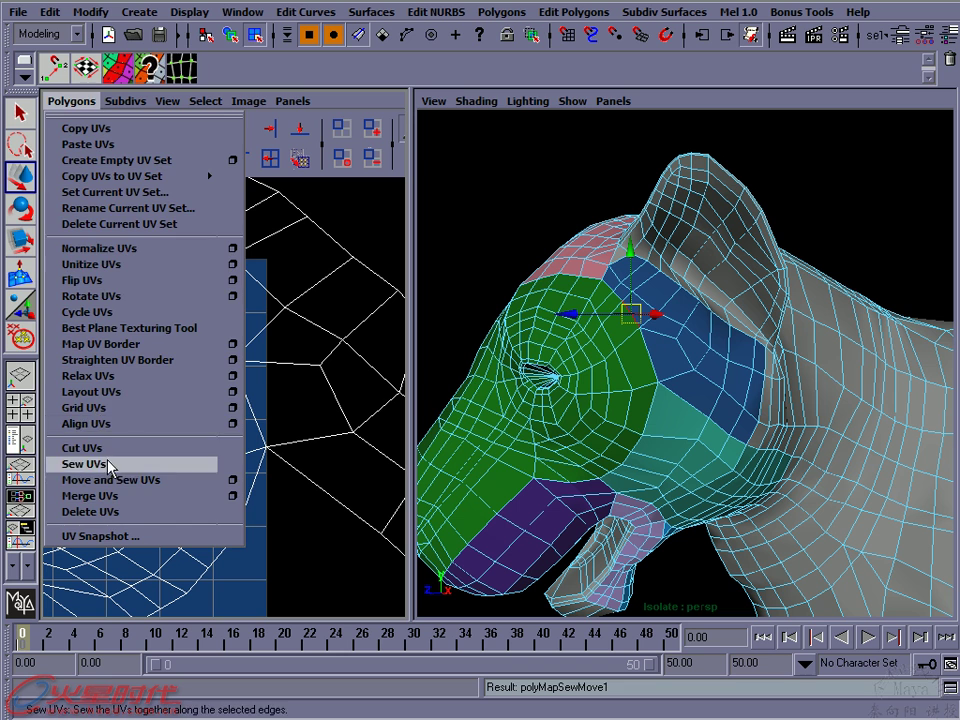
left_click(111, 463)
left_click(194, 292)
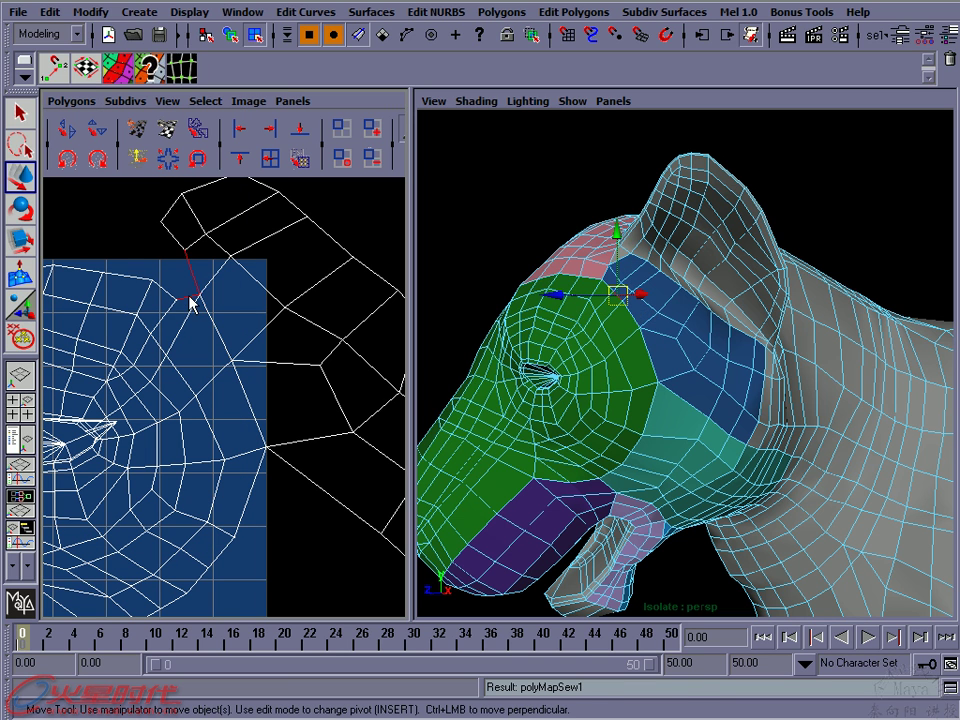
key("g")
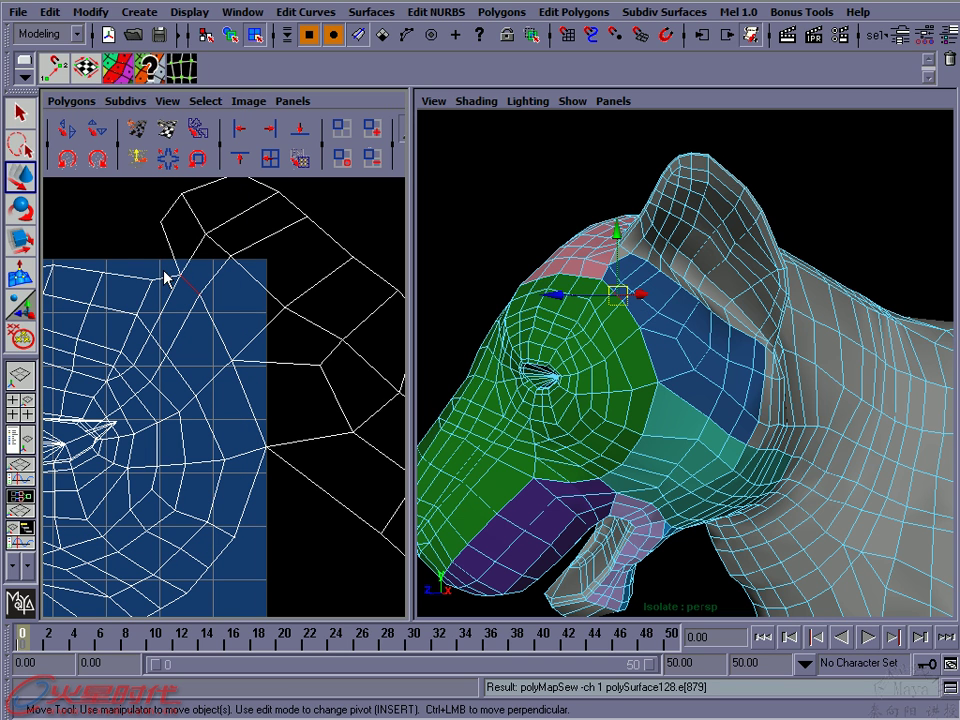
left_click(167, 289)
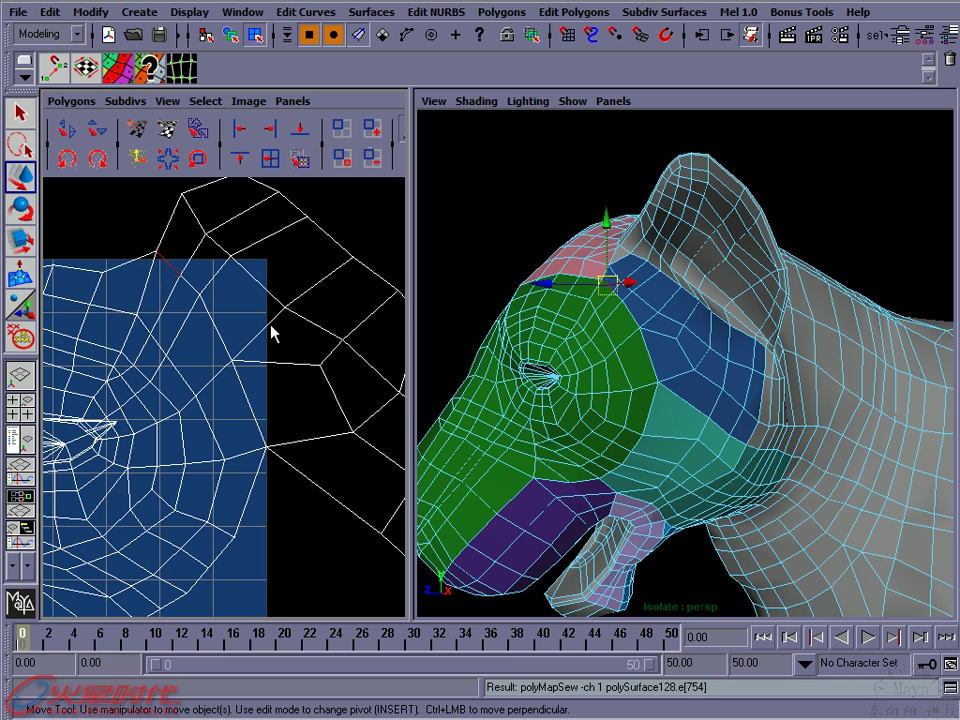
key("g")
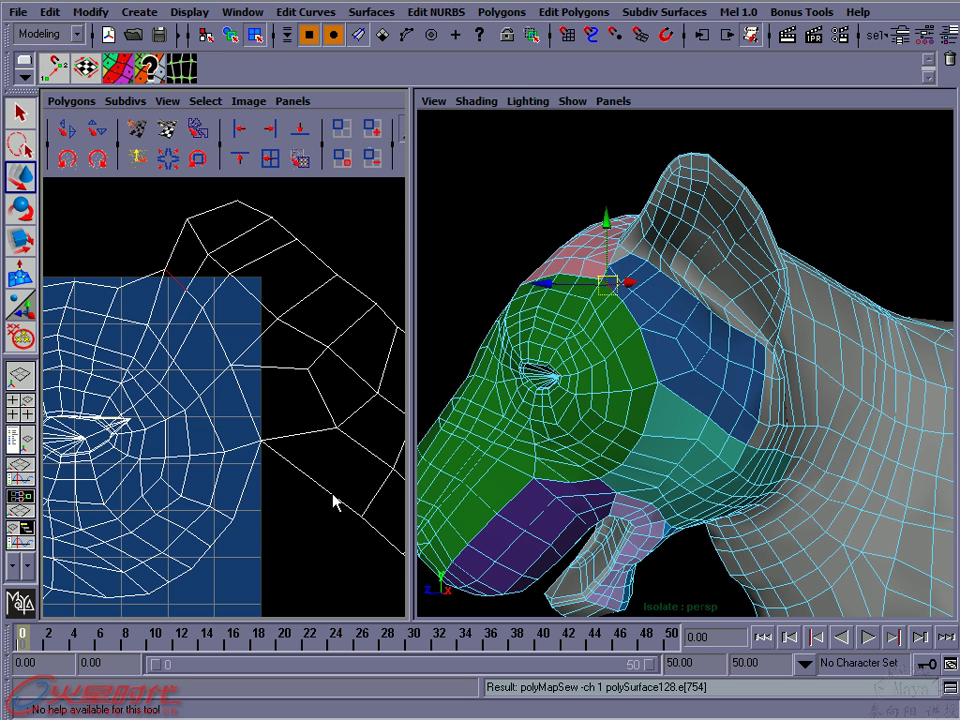
Sew the UVs at the shell corner, then zoom out and return to object selection
left_click(262, 442)
right_click_drag(262, 442, 320, 441)
left_click(262, 442)
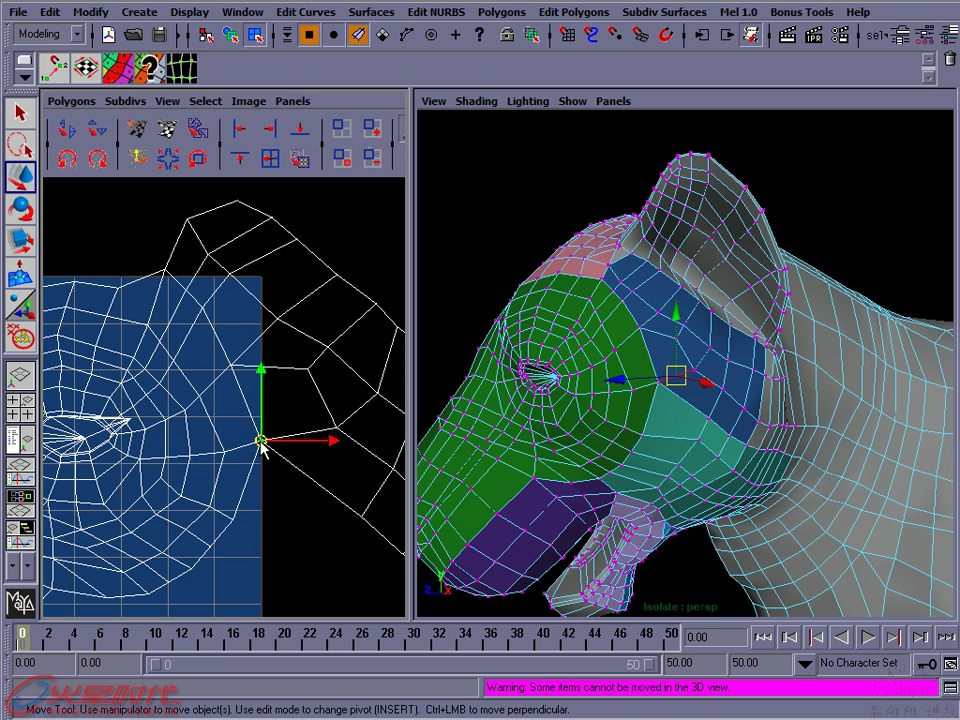
left_click_drag(273, 444, 268, 446)
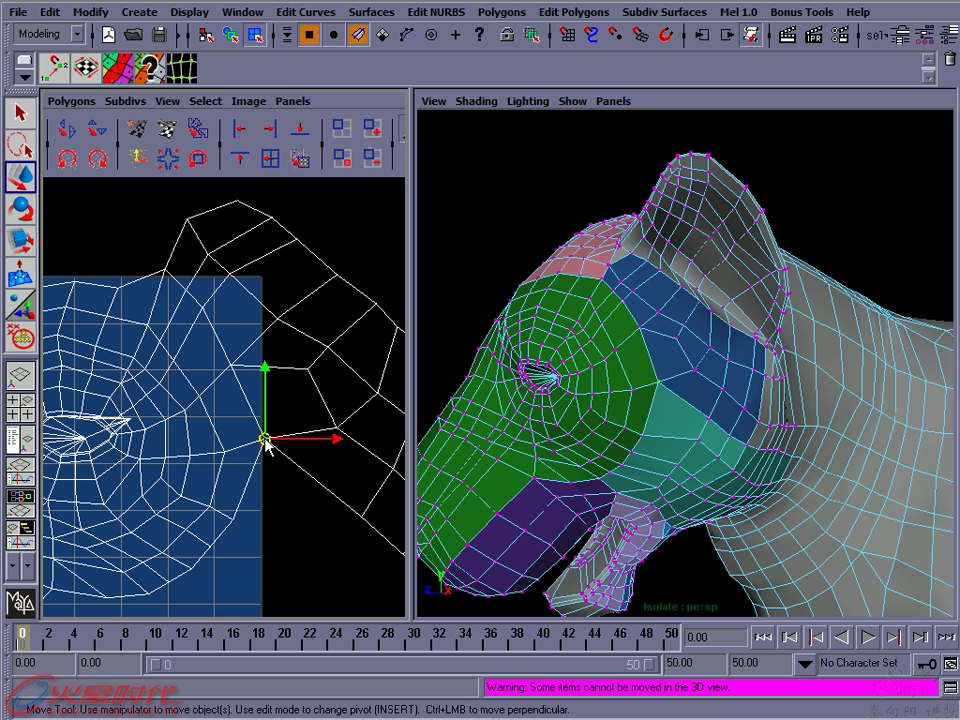
key("ctrl+z")
middle_click_drag(283, 465, 261, 414, "alt")
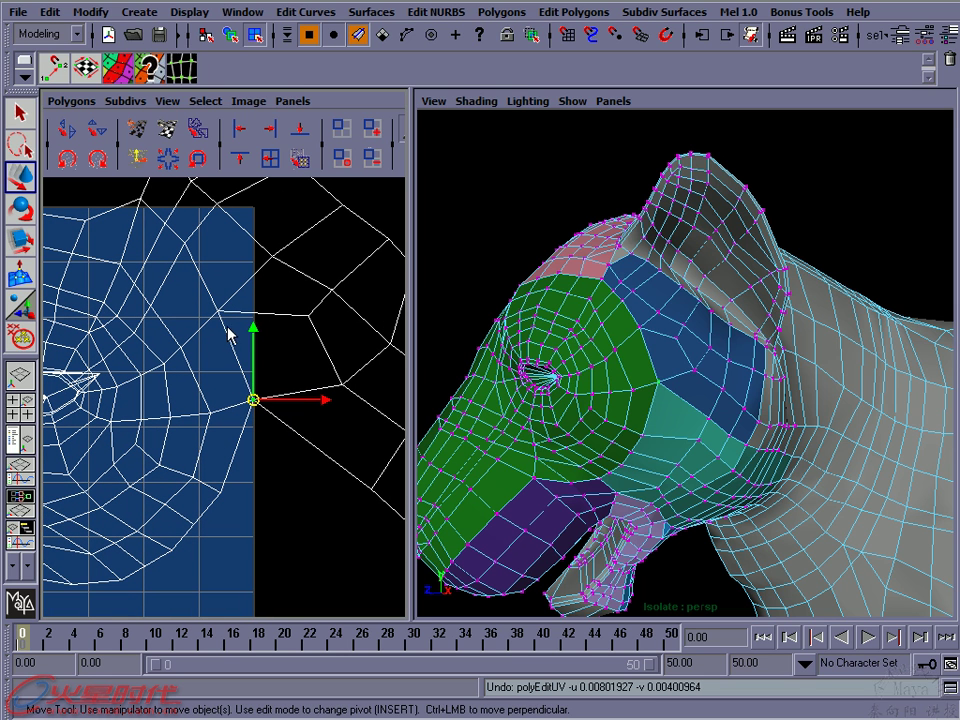
left_click(72, 101)
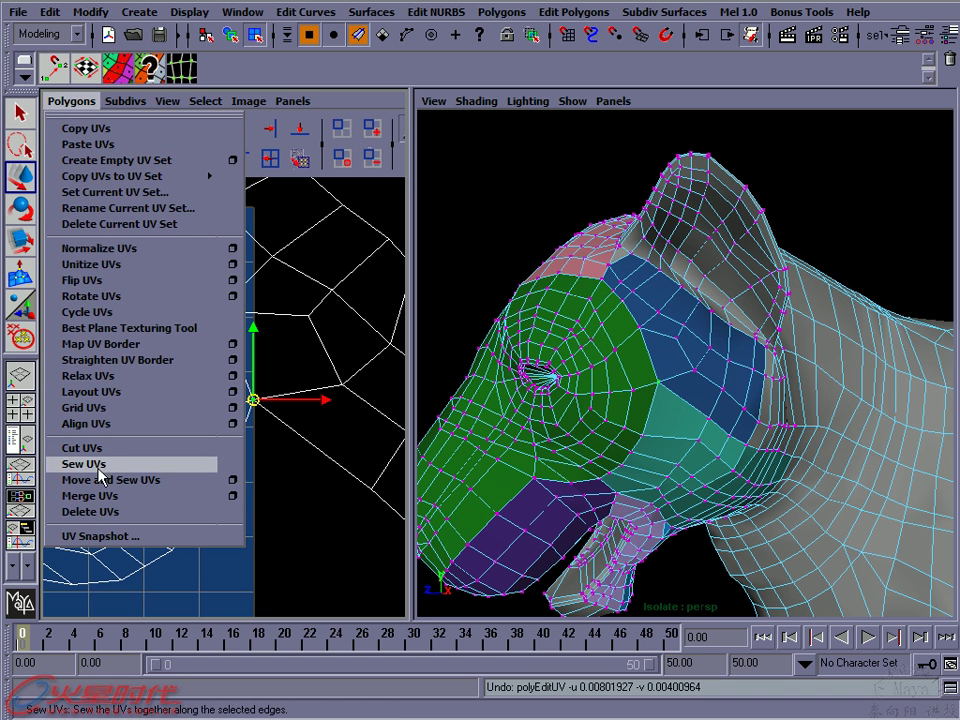
left_click(253, 405)
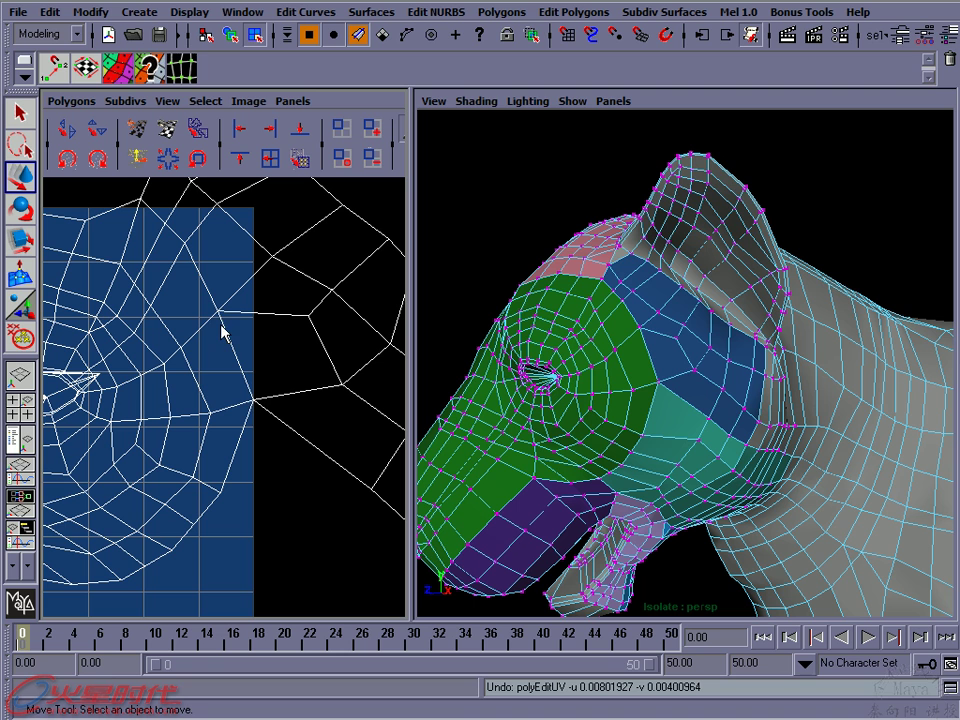
right_click_drag(343, 489, 306, 491, "alt")
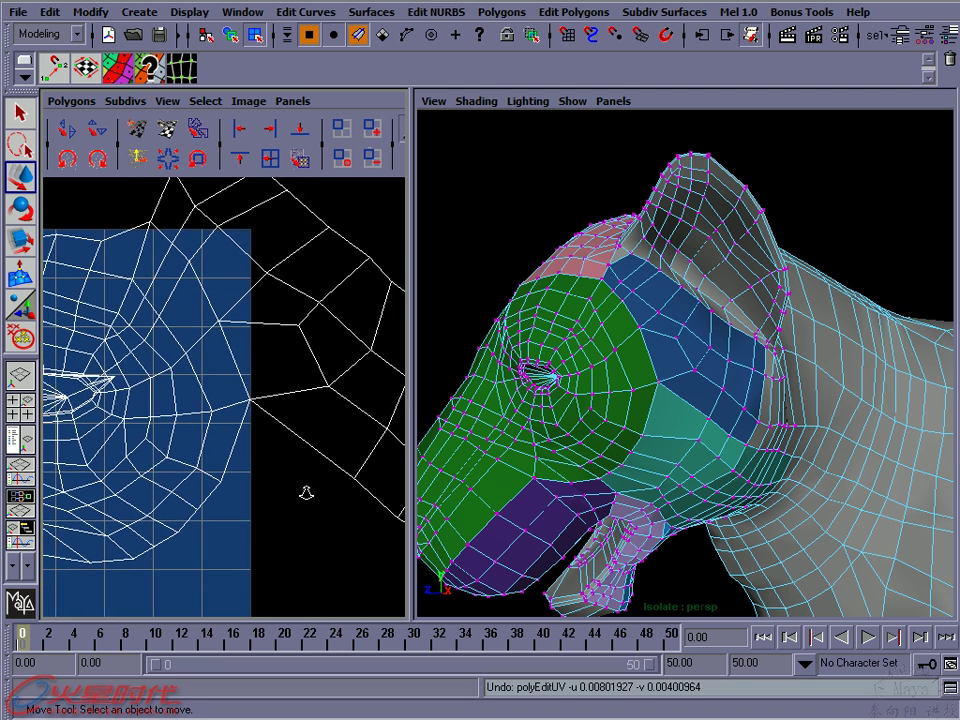
key("F8")
key("q")
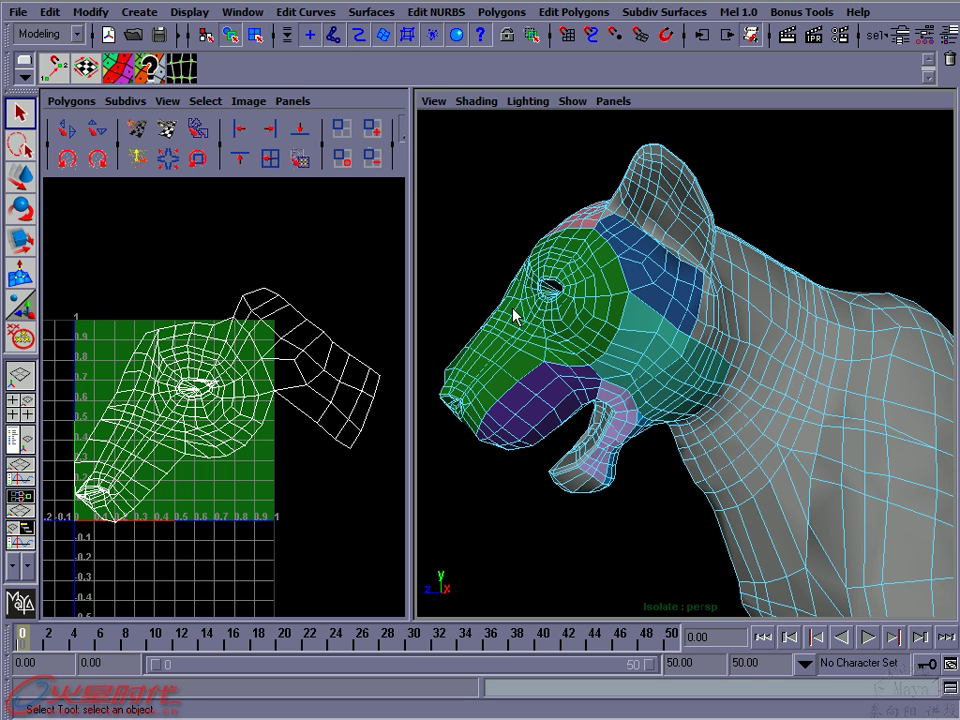
Zoom into the eye region and box-select a UV near the eye for moving
mouse_move(225, 392)
right_mouse_down("alt")
mouse_move(259, 393)
mouse_move(221, 398)
right_mouse_up("alt")
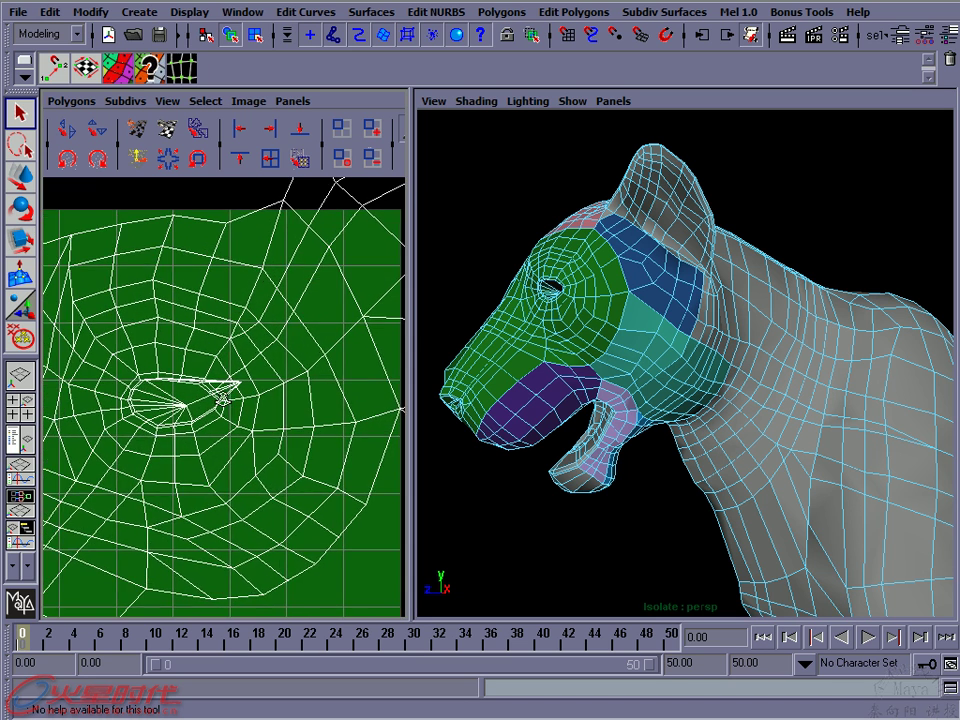
middle_click_drag(221, 398, 255, 372, "alt")
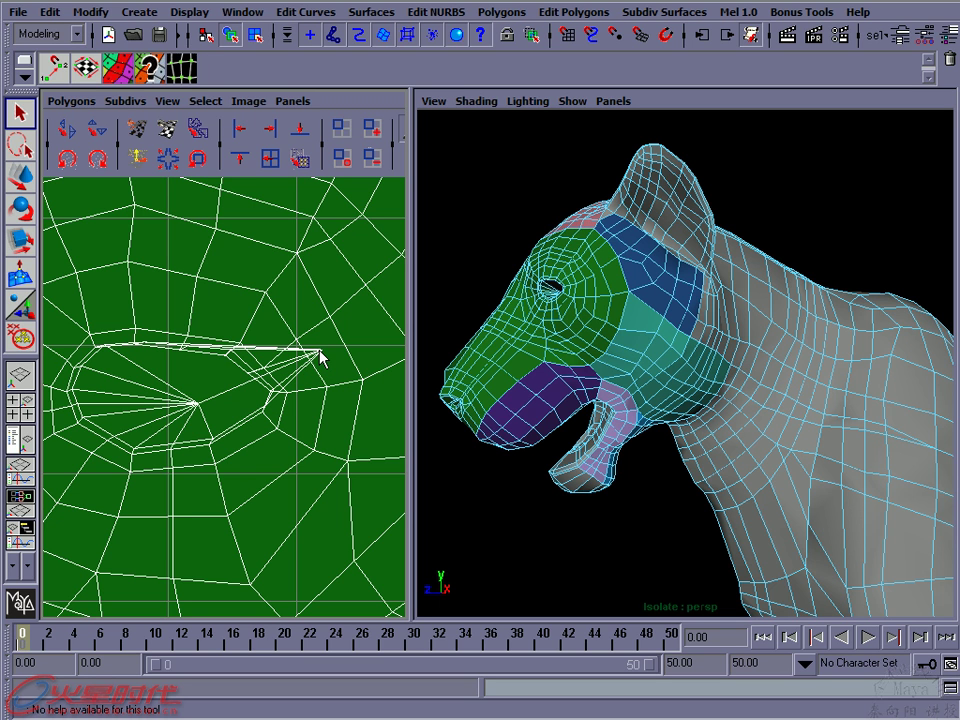
right_click_drag(319, 352, 383, 352)
left_click_drag(330, 343, 230, 390)
key("w")
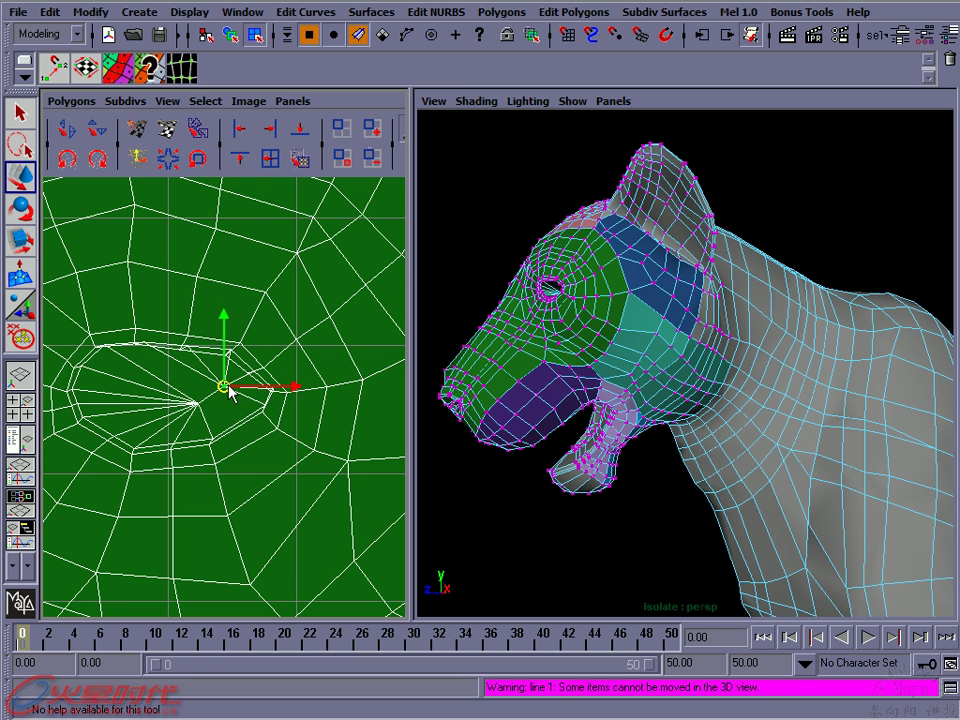
right_click_drag(230, 390, 418, 420, "alt")
middle_click_drag(418, 420, 318, 392, "alt")
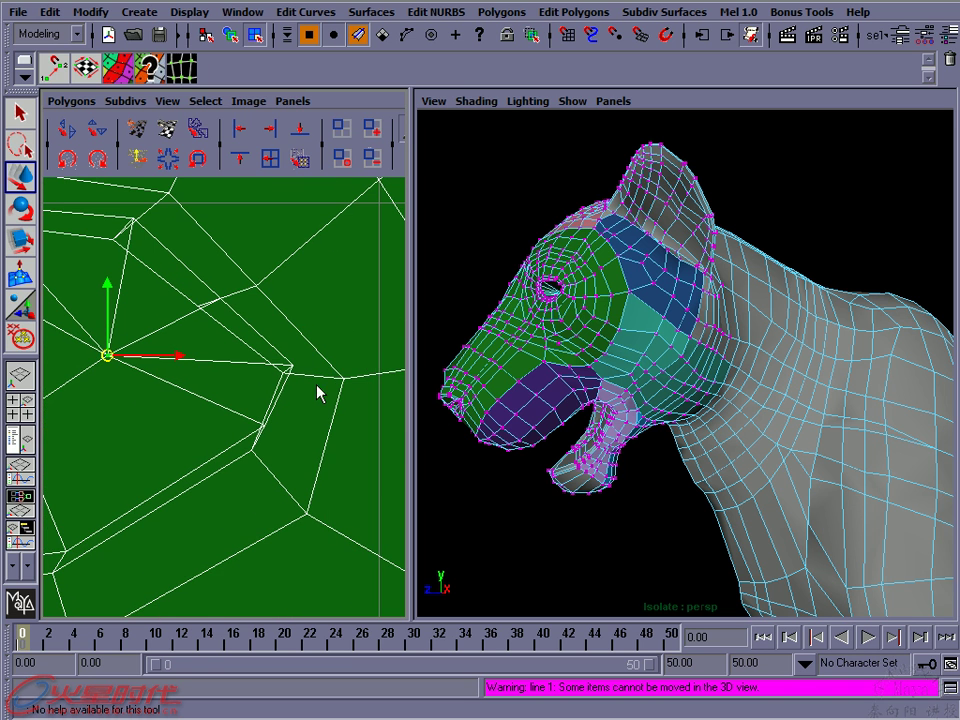
Move several UVs around the eye corner down and left to tidy the opening
right_click_drag(296, 374, 306, 364)
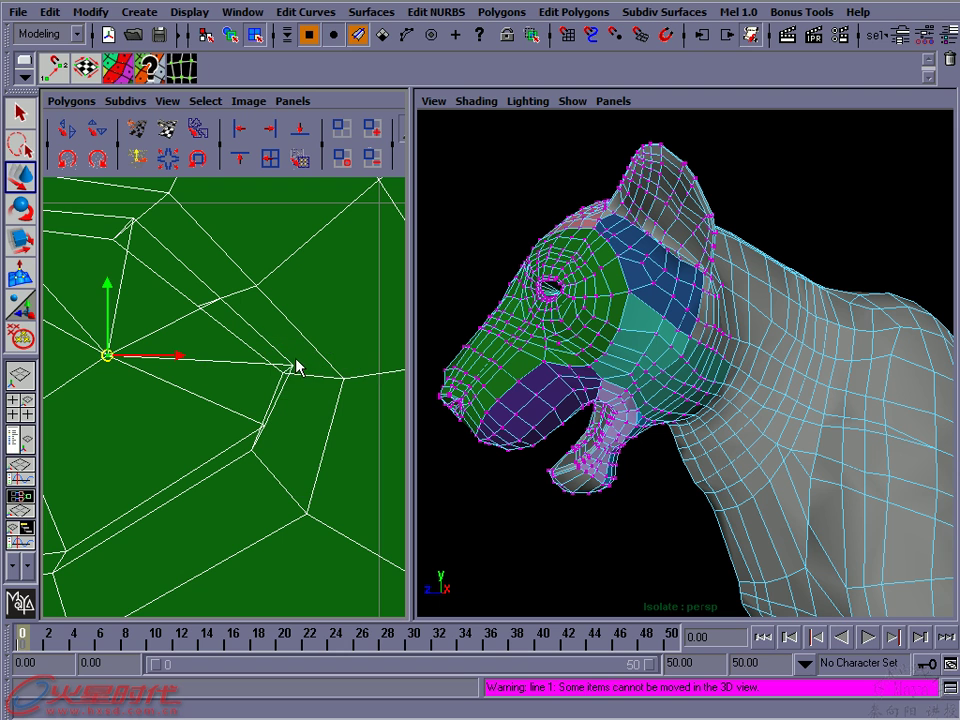
left_click(293, 366)
mouse_move(293, 366)
left_mouse_down()
mouse_move(266, 386)
mouse_move(255, 379)
mouse_move(268, 429)
mouse_move(236, 432)
left_mouse_up()
left_click(220, 299)
mouse_move(220, 305)
left_mouse_down()
mouse_move(180, 328)
mouse_move(170, 318)
left_mouse_up()
middle_click_drag(168, 308, 239, 357, "alt")
left_click_drag(213, 255, 157, 325)
right_click_drag(225, 325, 180, 402, "alt")
mouse_move(180, 402)
middle_mouse_down("alt")
mouse_move(140, 386)
mouse_move(223, 388)
middle_mouse_up("alt")
Maximize the UV Texture Editor to fill the workspace
key("space")
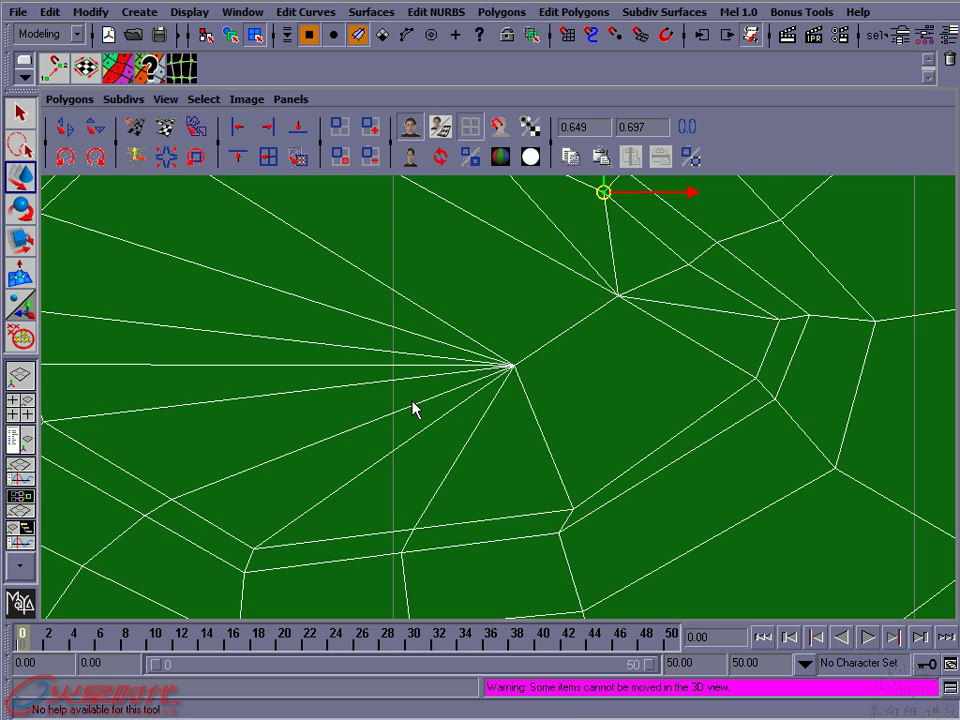
right_click_drag(460, 465, 216, 431, "alt")
middle_click_drag(268, 429, 289, 420, "alt")
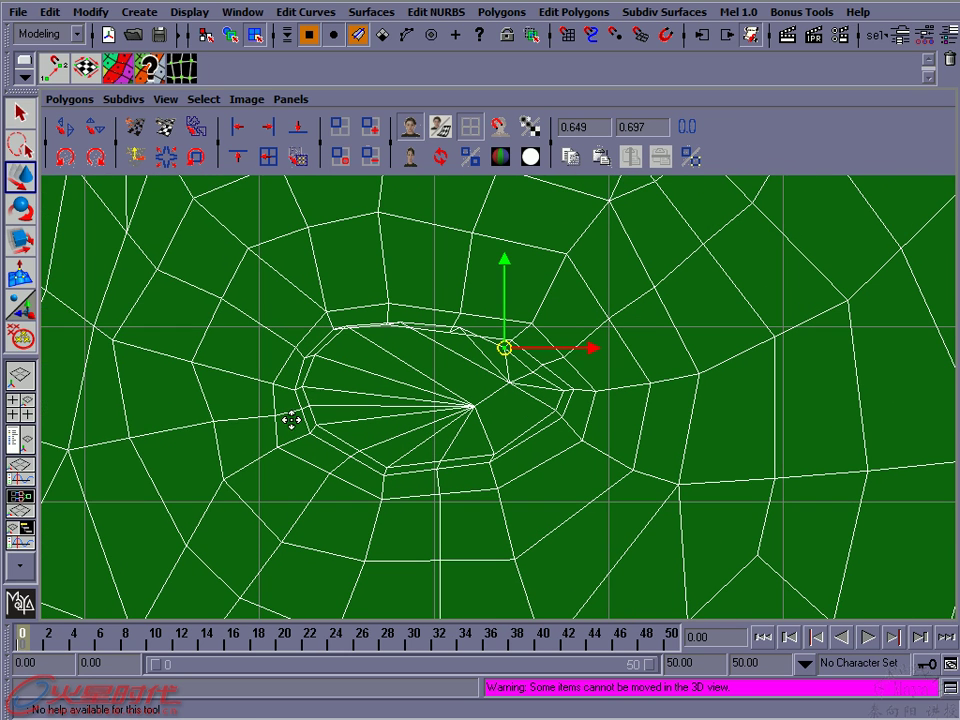
left_click(69, 99)
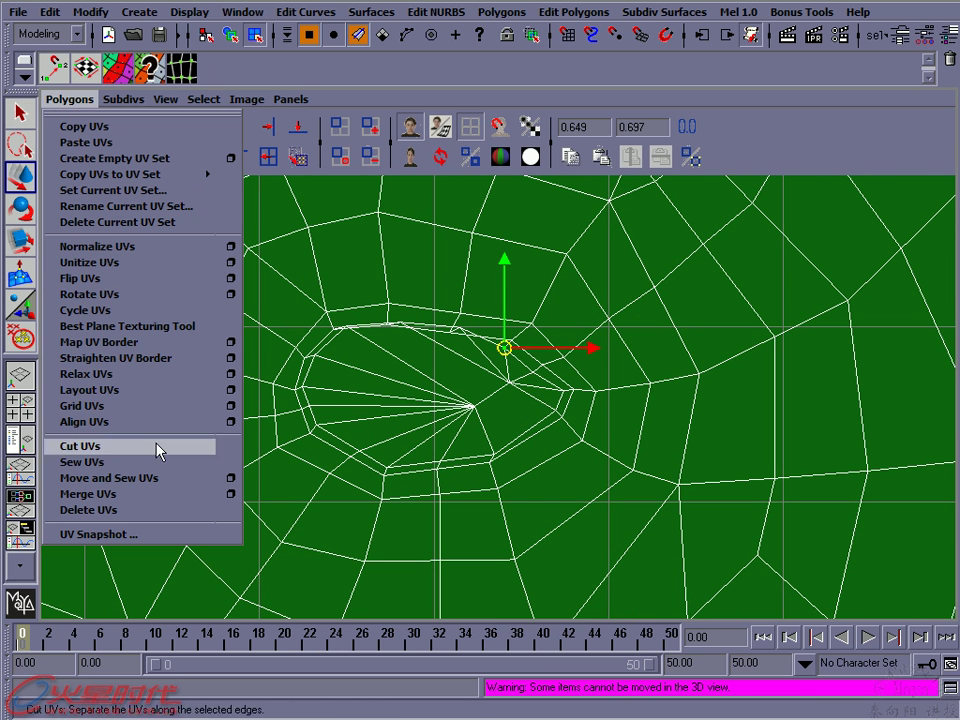
left_click(789, 150)
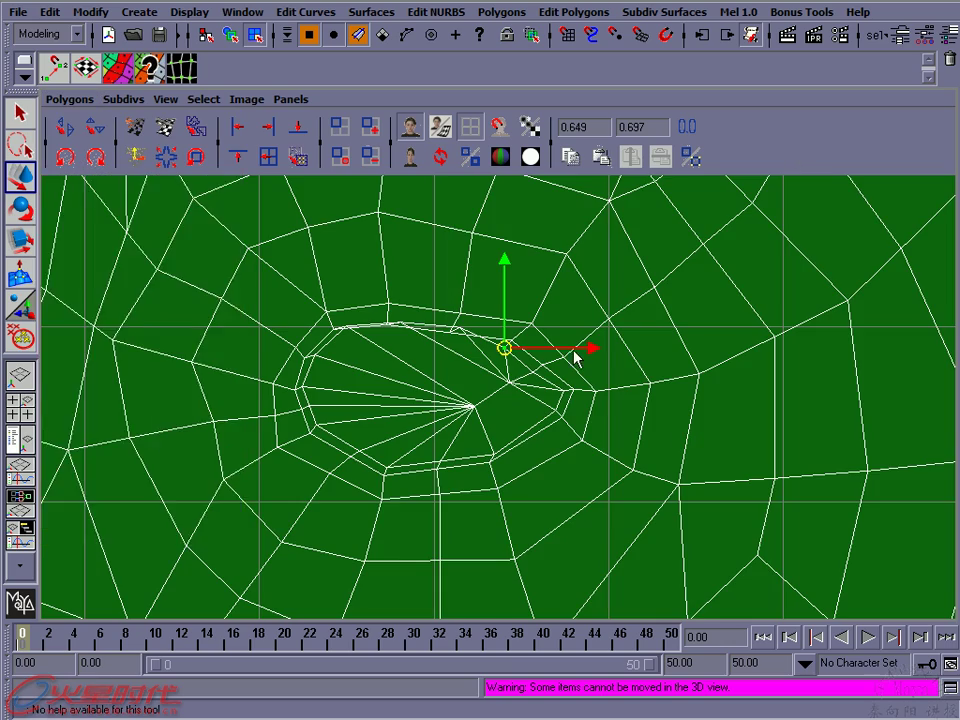
Zoom out to the whole UV tile and convert the selection to the entire head shell
right_click_drag(574, 356, 285, 399, "alt")
mouse_move(470, 415)
right_mouse_down("alt")
mouse_move(386, 446)
mouse_move(437, 414)
mouse_move(443, 439)
mouse_move(330, 440)
mouse_move(306, 411)
right_mouse_up("alt")
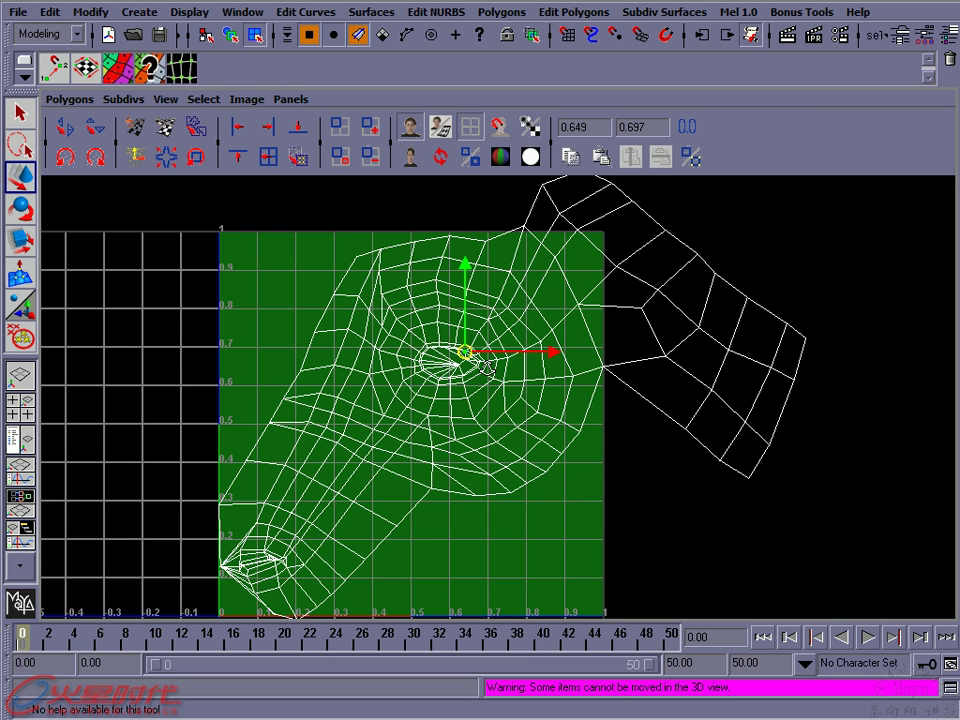
right_click_drag(489, 368, 462, 370, "alt")
right_click(477, 355)
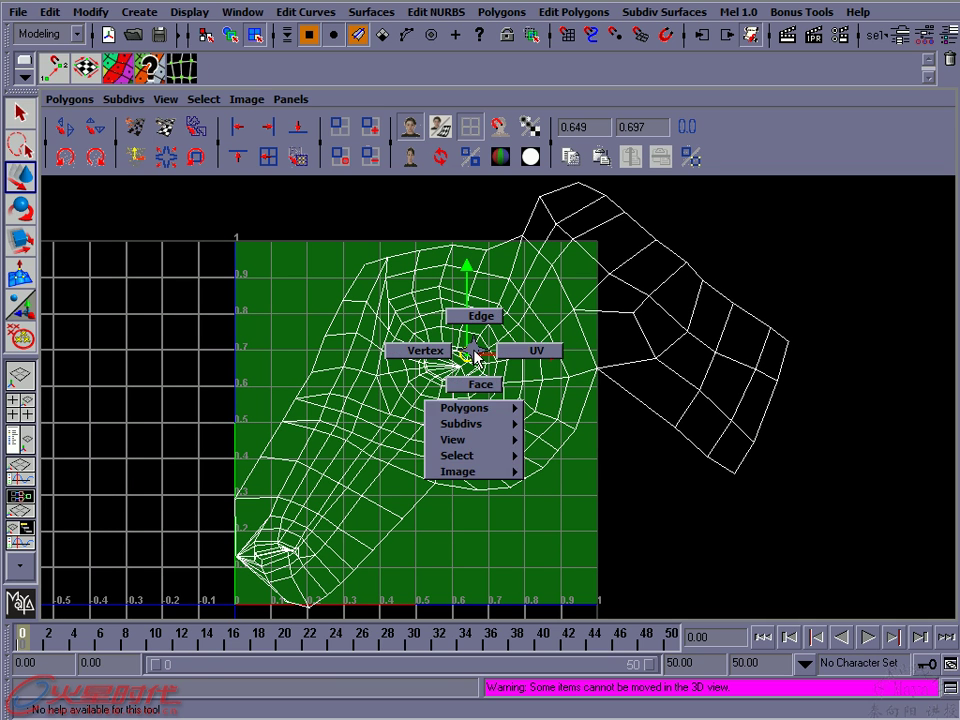
right_click_drag(470, 357, 531, 328, "ctrl")
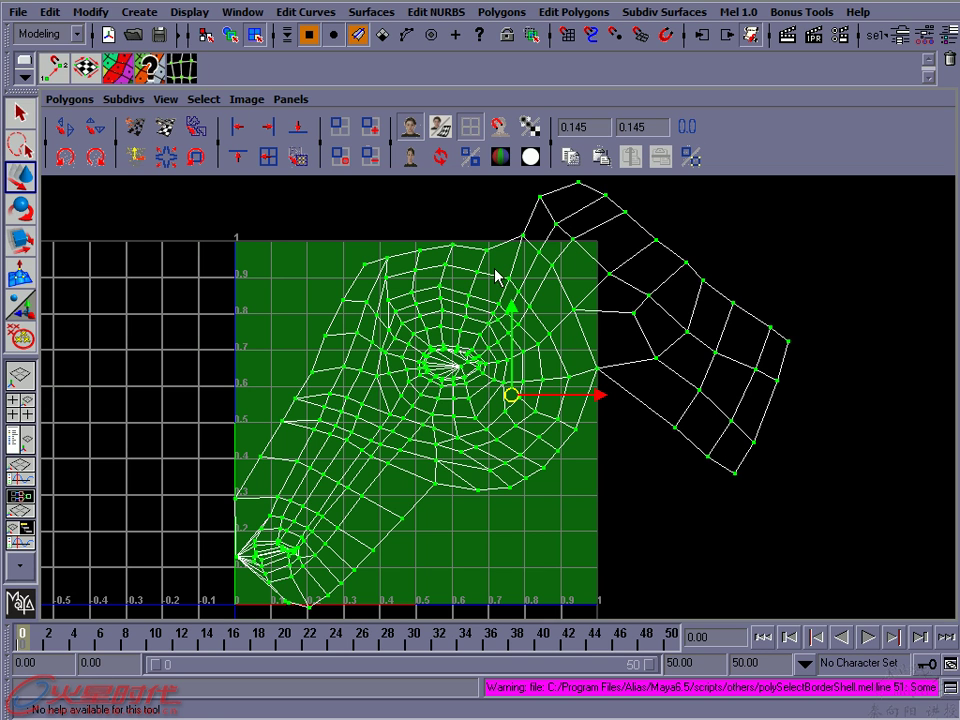
left_click(70, 99)
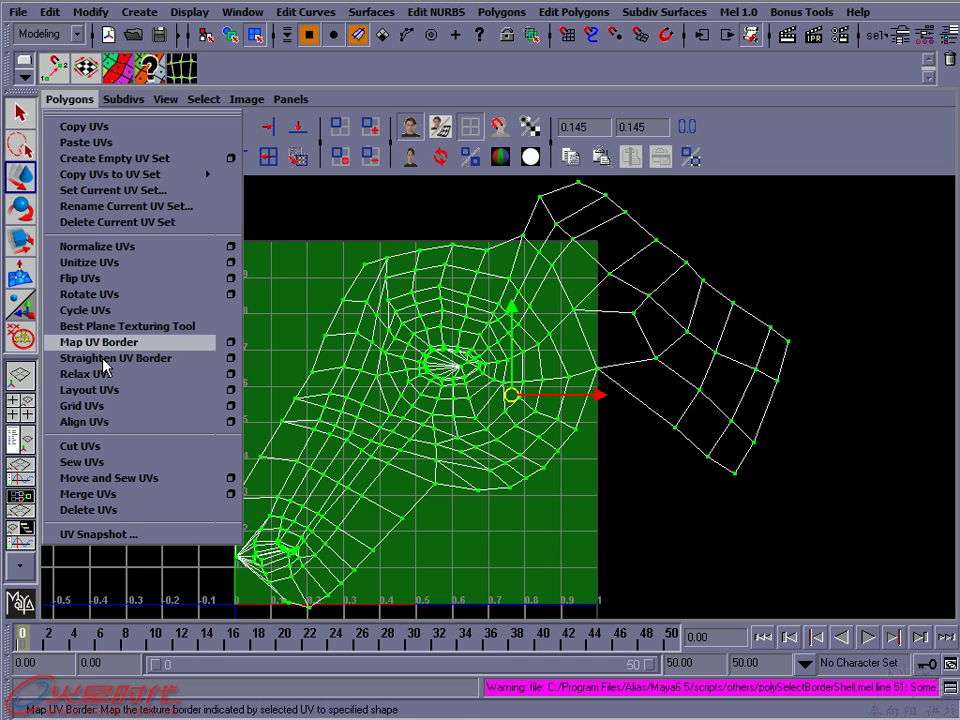
Open Relax UVs options: Uniform edge weights, pinned UV border, 5 max iterations
left_click(230, 375)
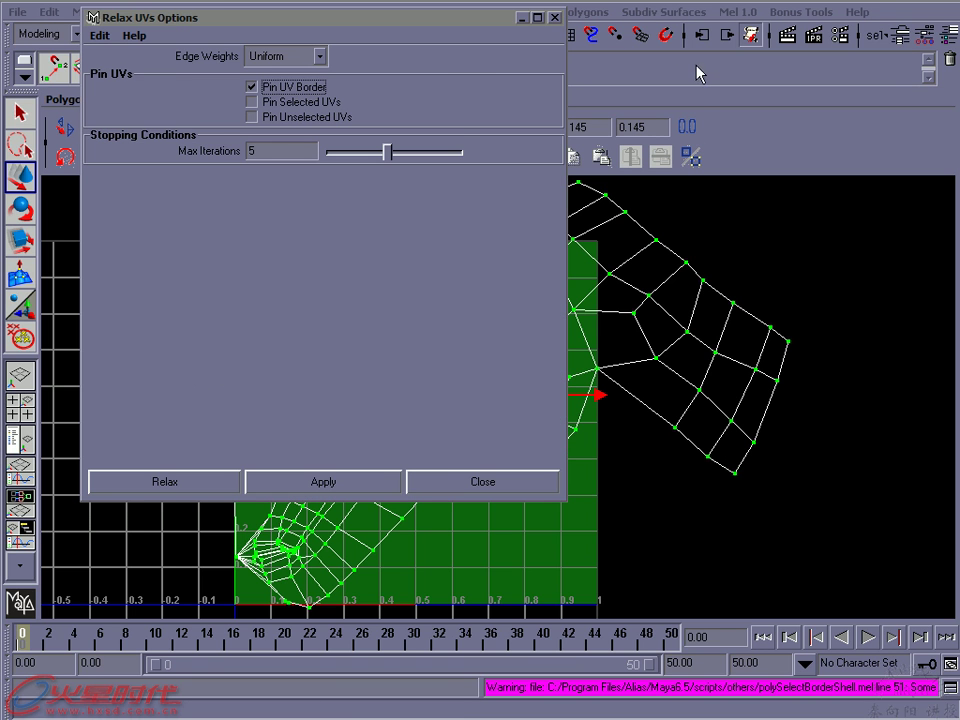
left_click_drag(300, 17, 678, 62)
left_click(479, 80)
left_click(519, 115)
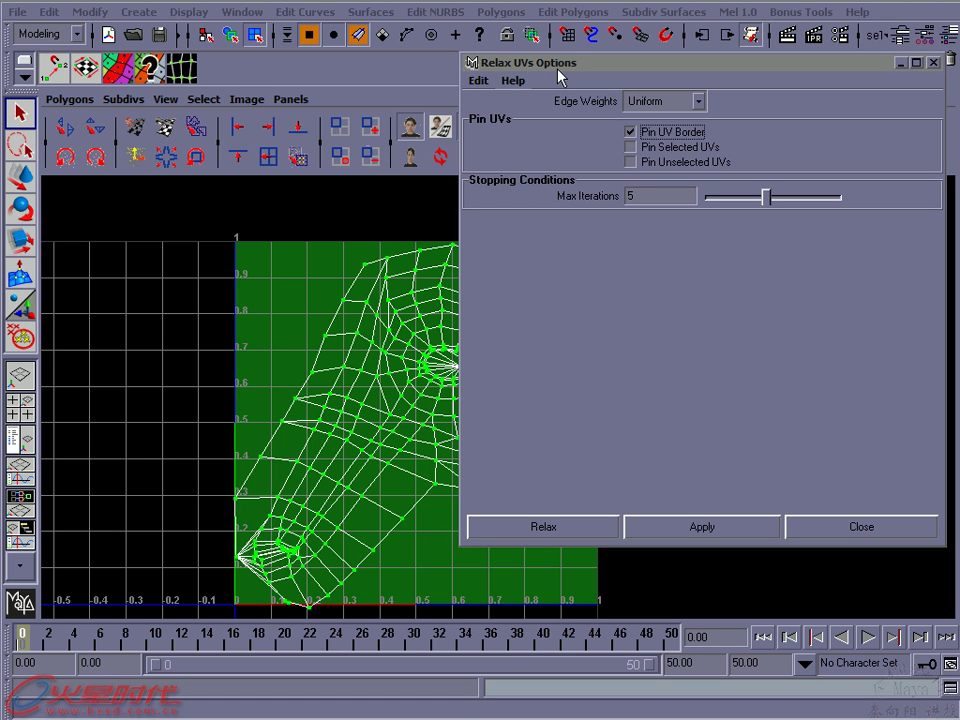
left_click(479, 82)
left_click(491, 114)
left_click(677, 108)
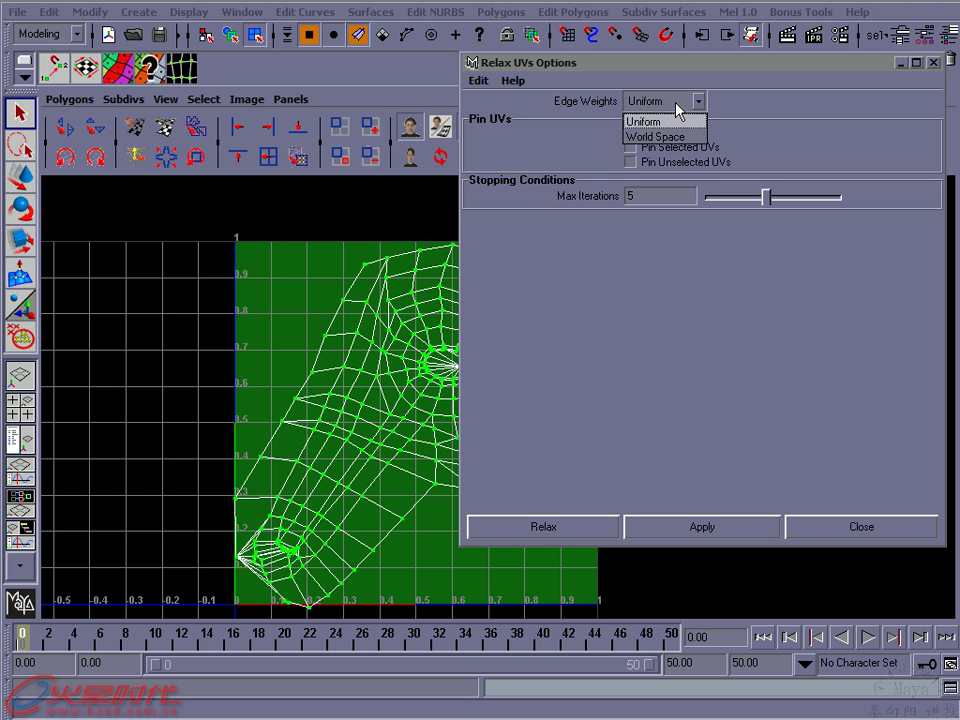
left_click(677, 108)
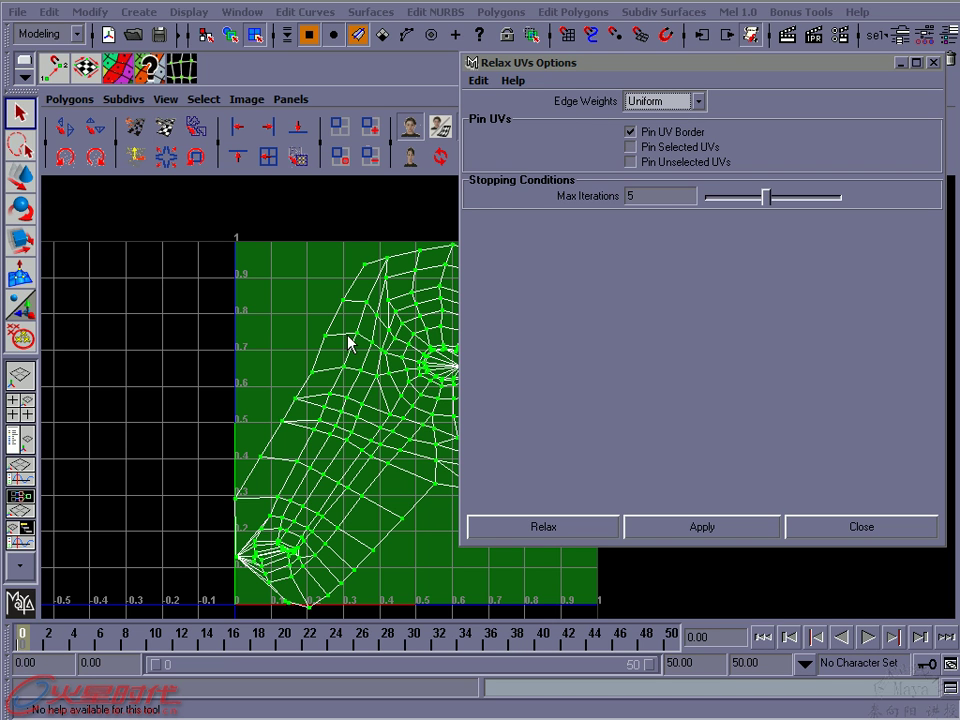
middle_click_drag(392, 420, 253, 398, "alt")
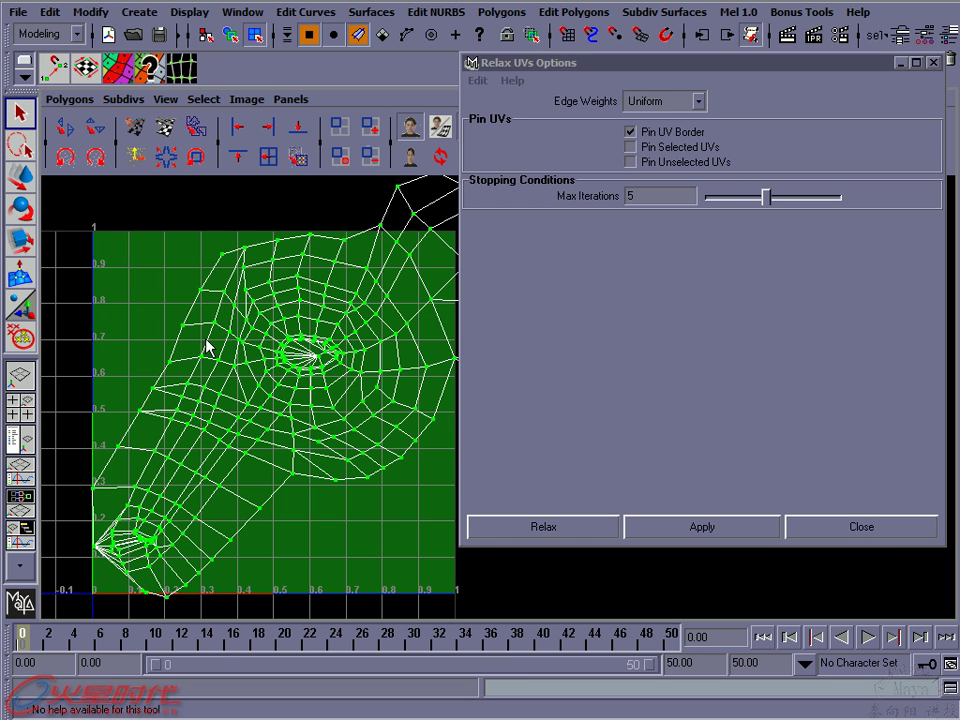
Switch the Relax UVs edge weighting from Uniform to World Space
left_click(679, 104)
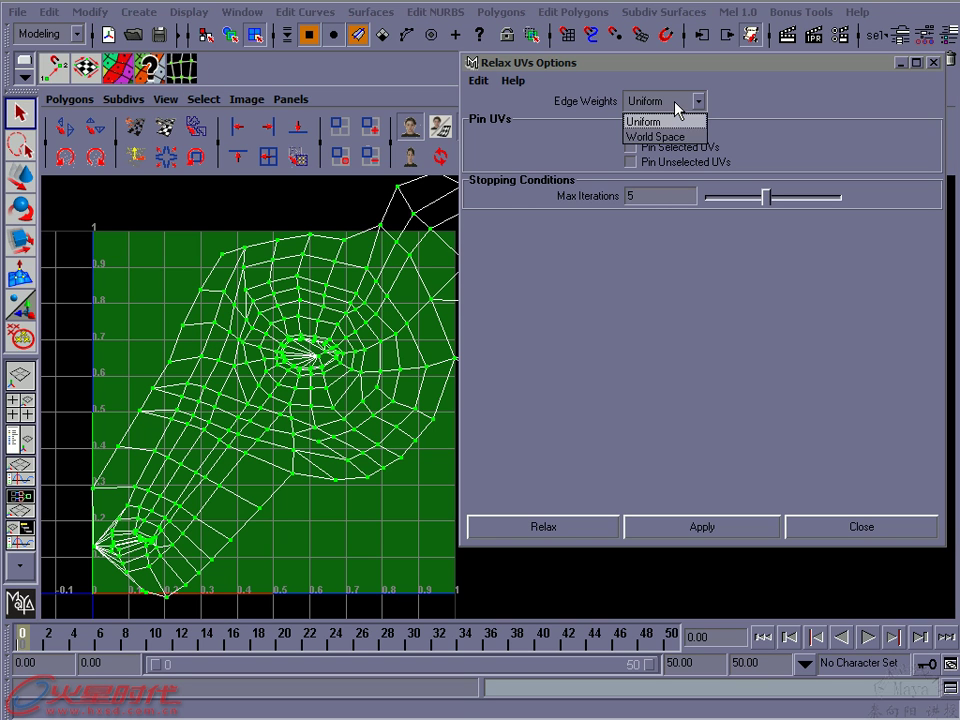
left_click(677, 104)
left_click(677, 104)
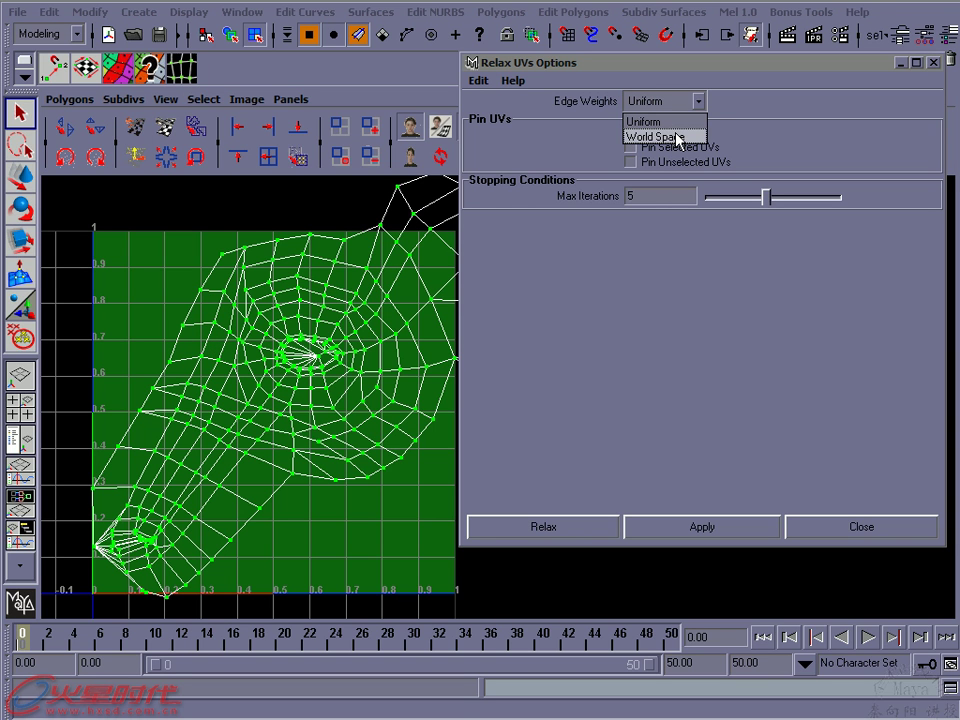
left_click(679, 138)
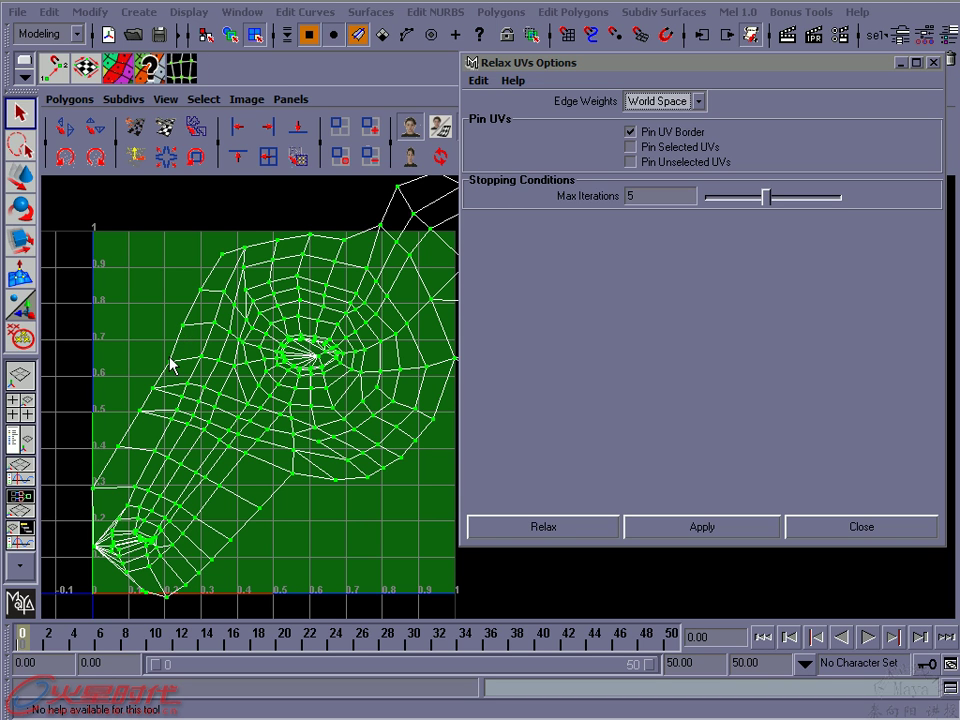
left_click(680, 104)
left_click(680, 104)
Reframe the UV shell and check Max Iterations is still 5
middle_click_drag(349, 317, 306, 328, "alt")
mouse_move(291, 317)
right_mouse_down("alt")
mouse_move(241, 343)
mouse_move(204, 336)
right_mouse_up("alt")
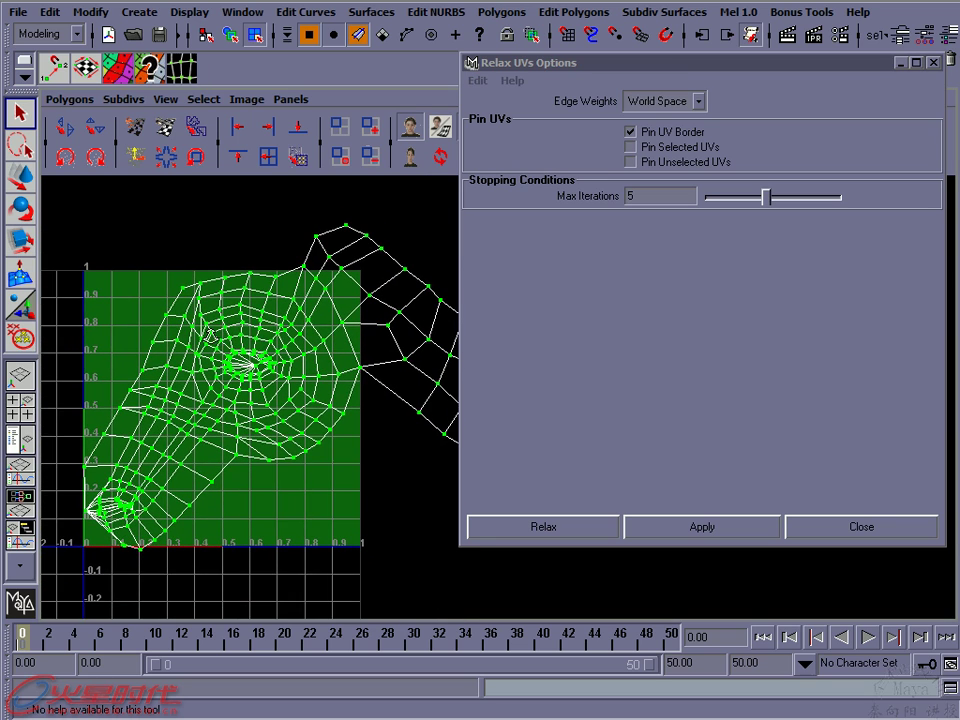
right_click_drag(270, 338, 236, 332, "alt")
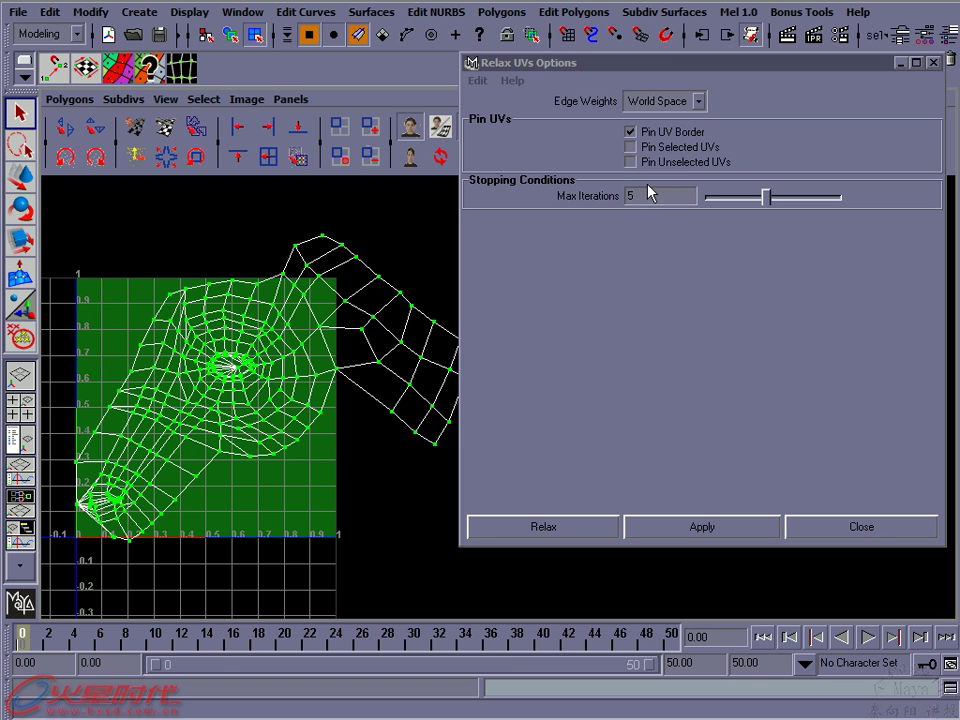
middle_click_drag(199, 334, 195, 332, "alt")
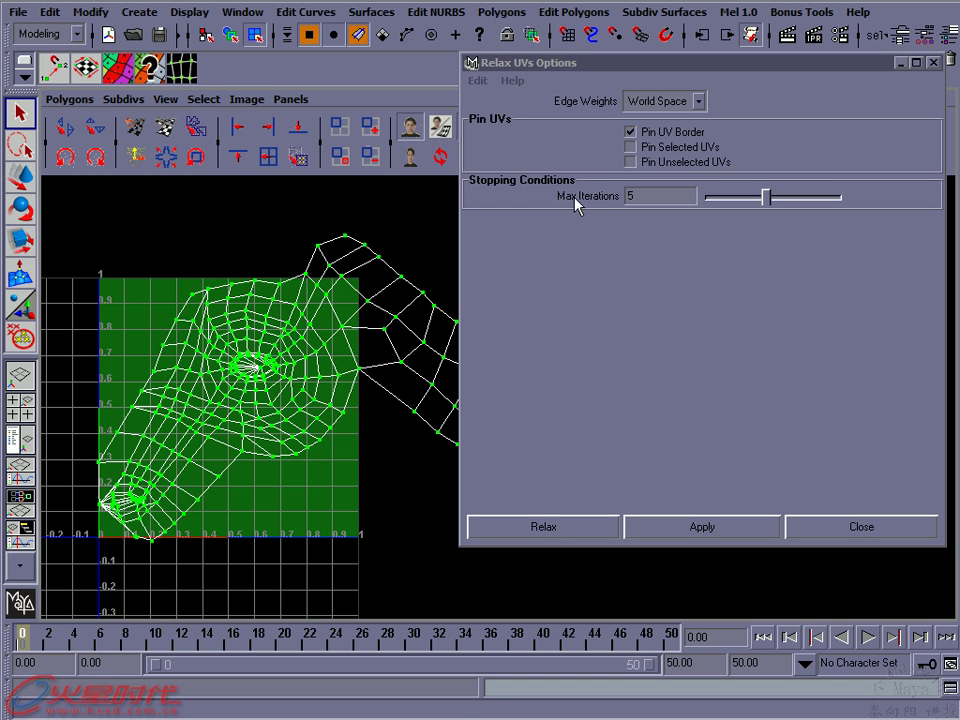
left_click(640, 198)
left_click(645, 199)
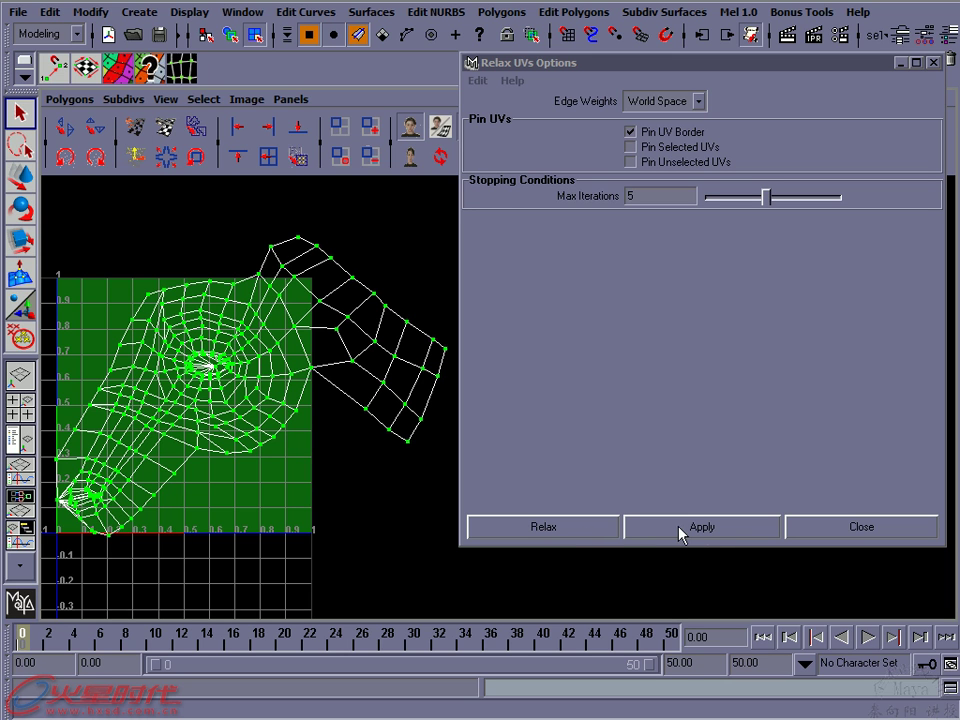
Reset the Relax UVs options to defaults, returning edge weights to Uniform
middle_click_drag(306, 364, 321, 356, "alt")
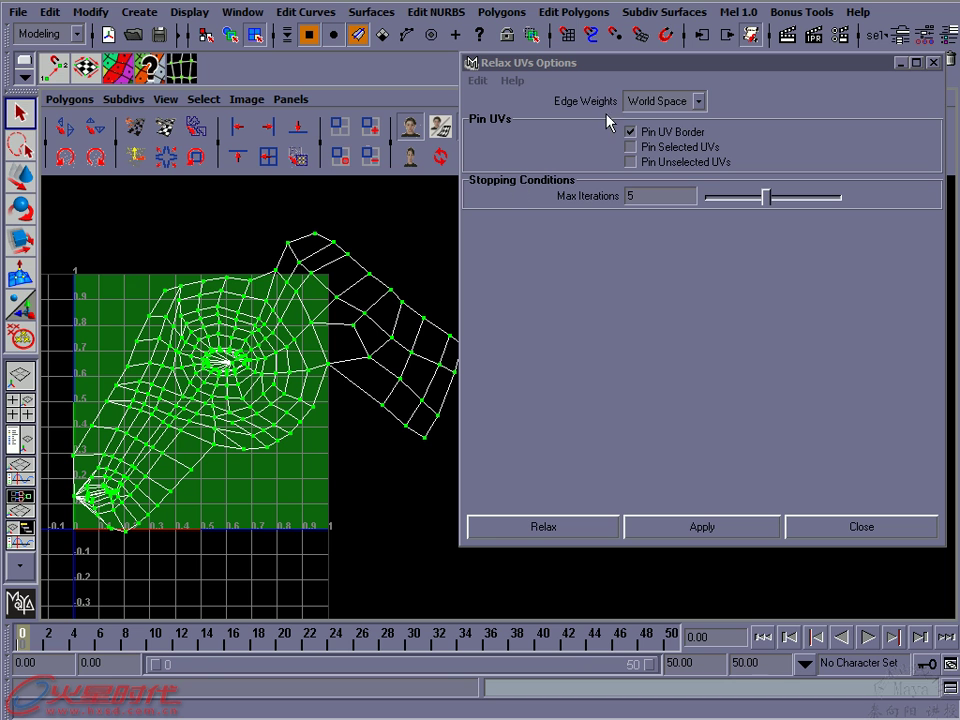
left_click(479, 81)
left_click(500, 114)
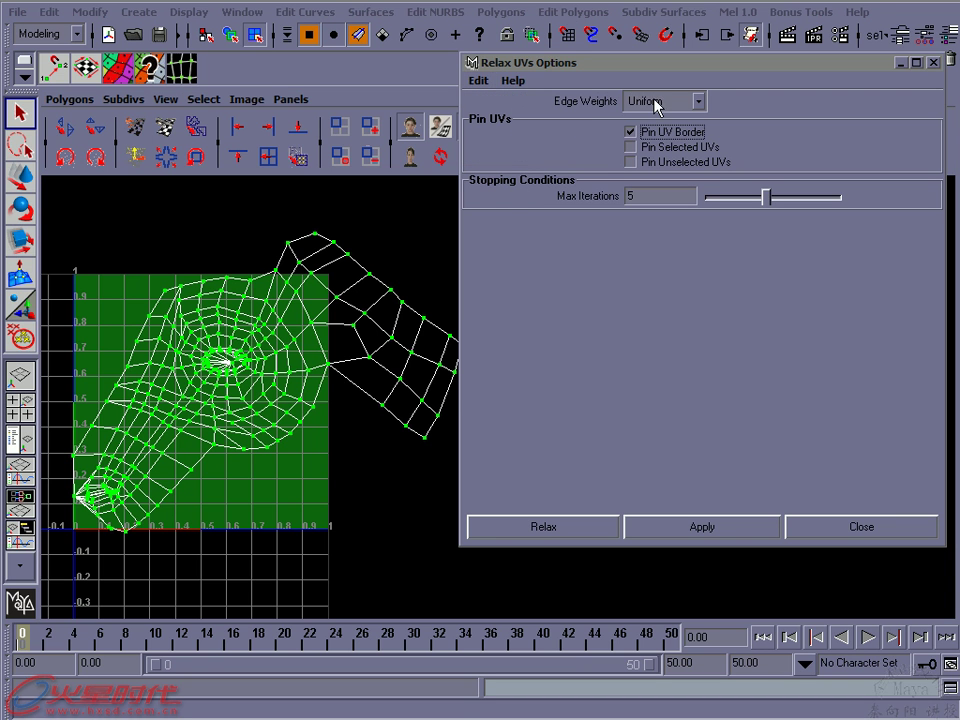
middle_click_drag(306, 349, 281, 354, "alt")
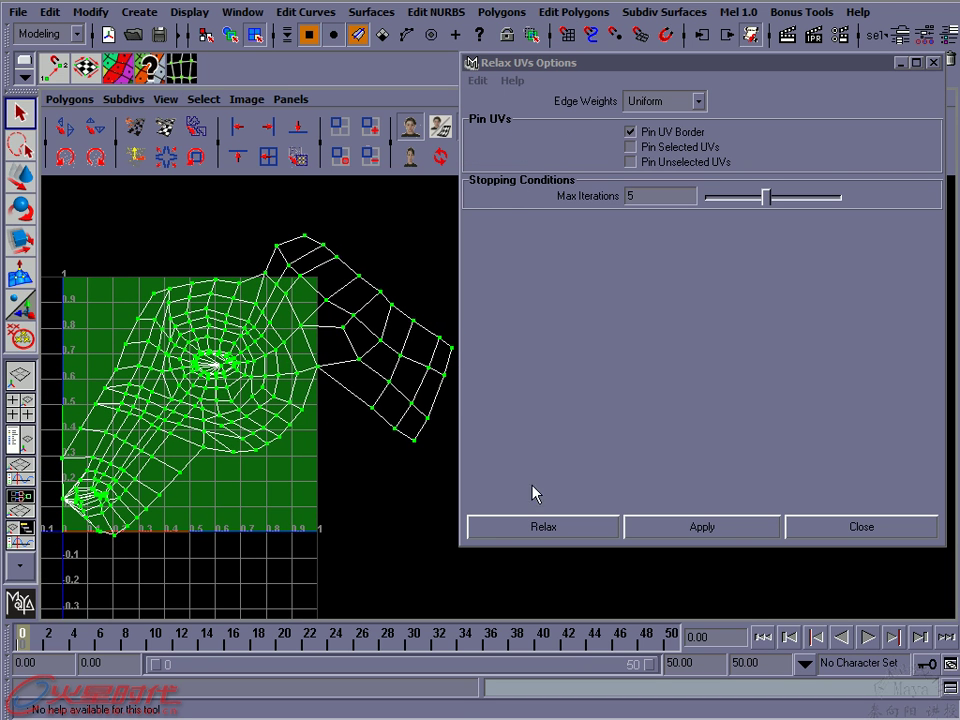
Relax the head UV shell twice and inspect the more evenly spread grid
left_click(727, 527)
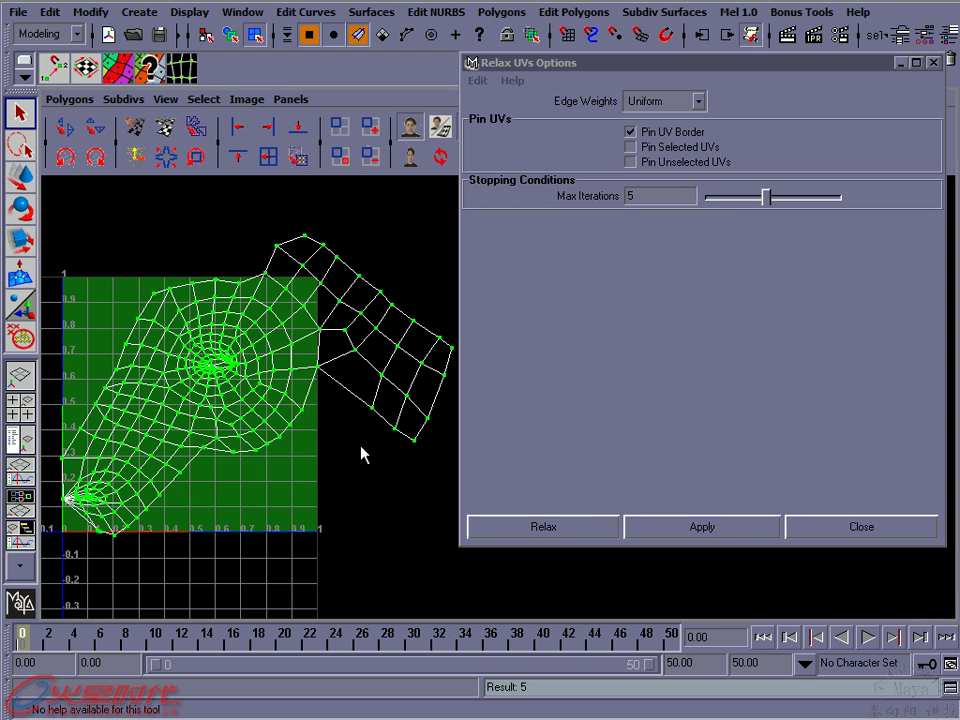
key("g")
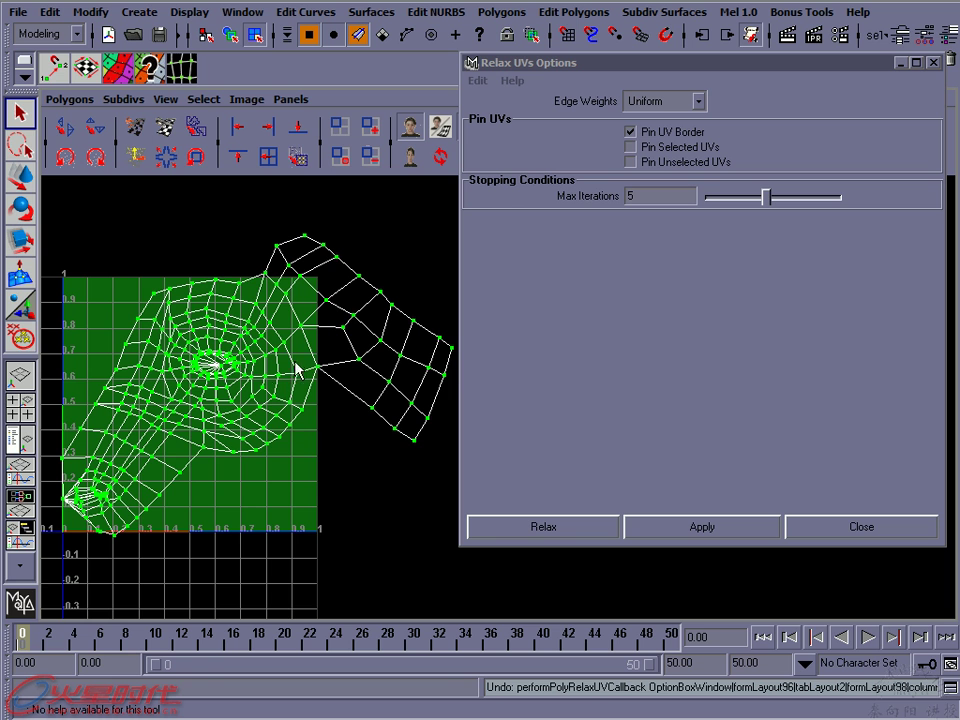
middle_click_drag(206, 390, 208, 384, "alt")
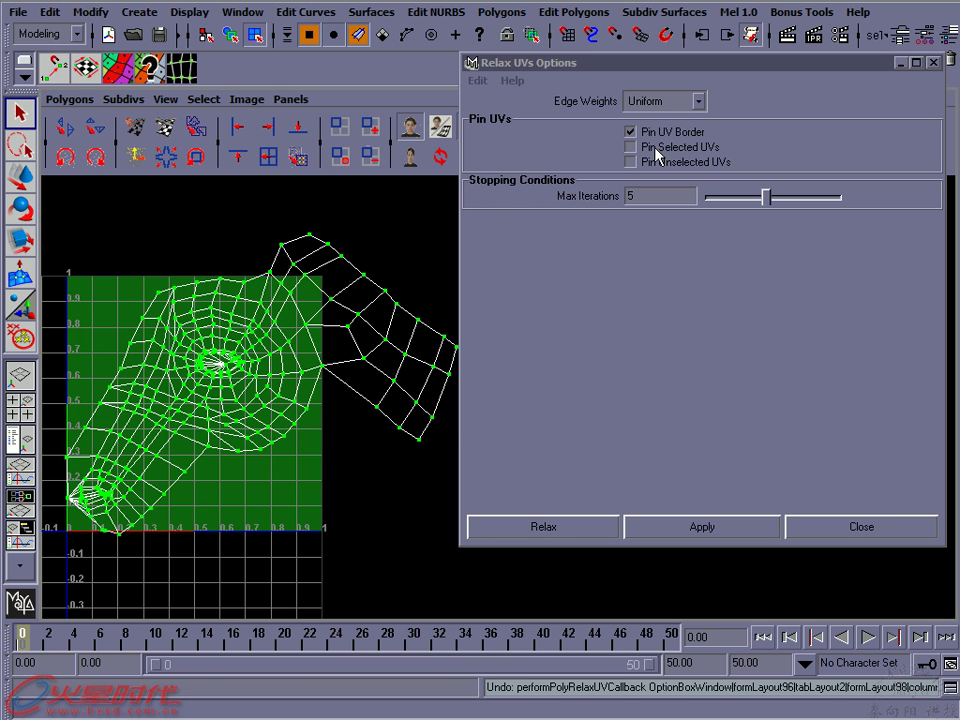
middle_click_drag(201, 420, 253, 274, "alt")
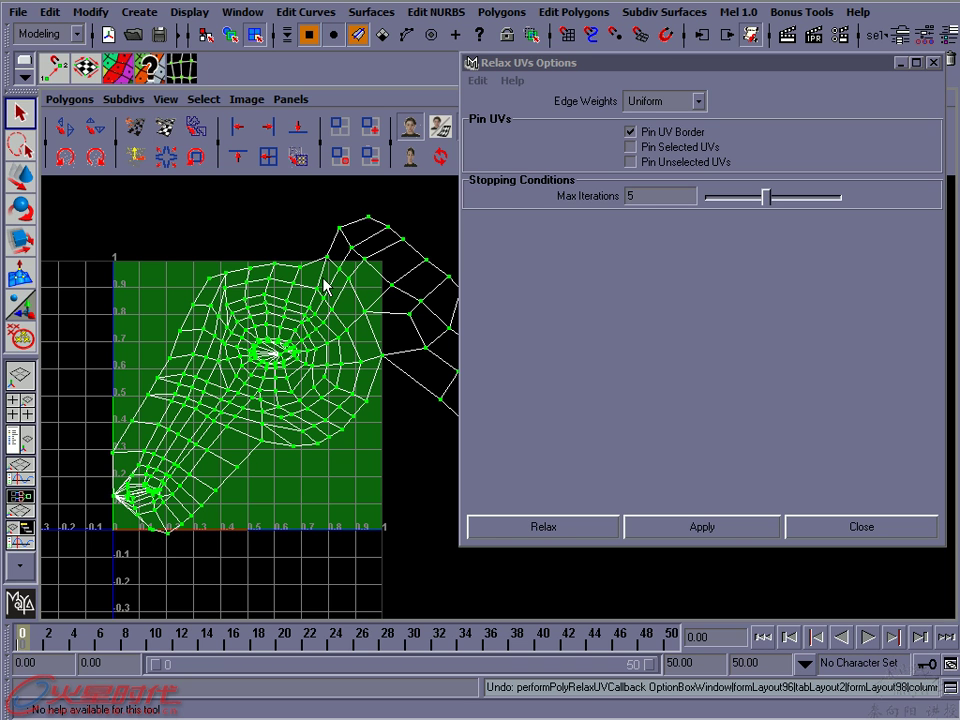
mouse_move(322, 286)
middle_mouse_down("alt")
mouse_move(300, 311)
mouse_move(250, 290)
middle_mouse_up("alt")
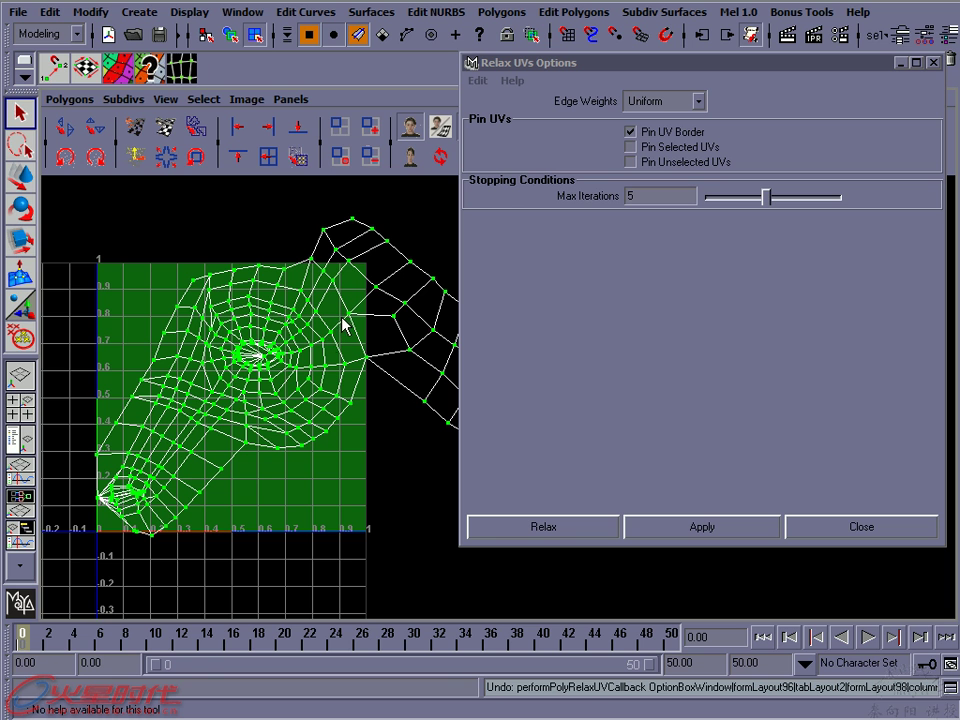
middle_click_drag(298, 347, 257, 343, "alt")
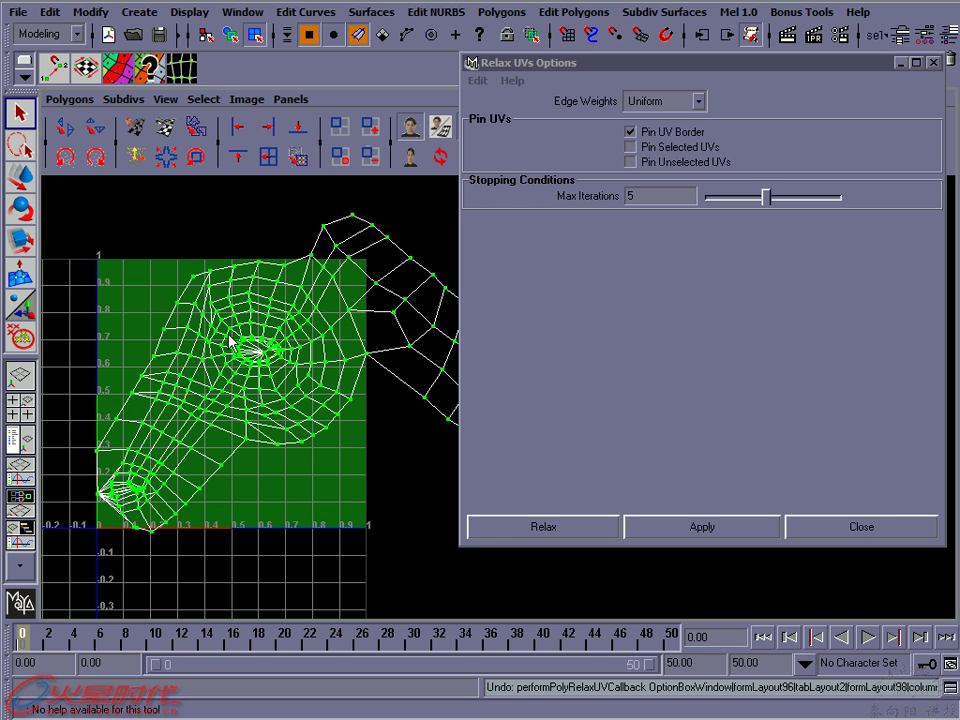
right_click_drag(247, 350, 284, 347, "alt")
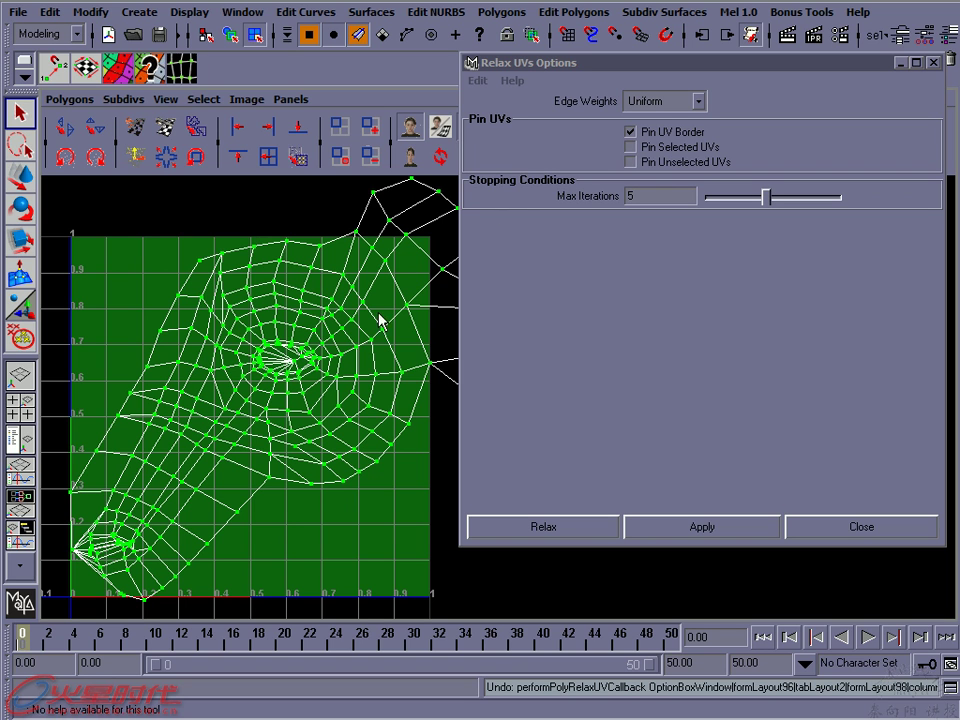
Uncheck Pin Selected UVs and select the UV rings around the eye and nostril
left_click(651, 152)
left_click(268, 339)
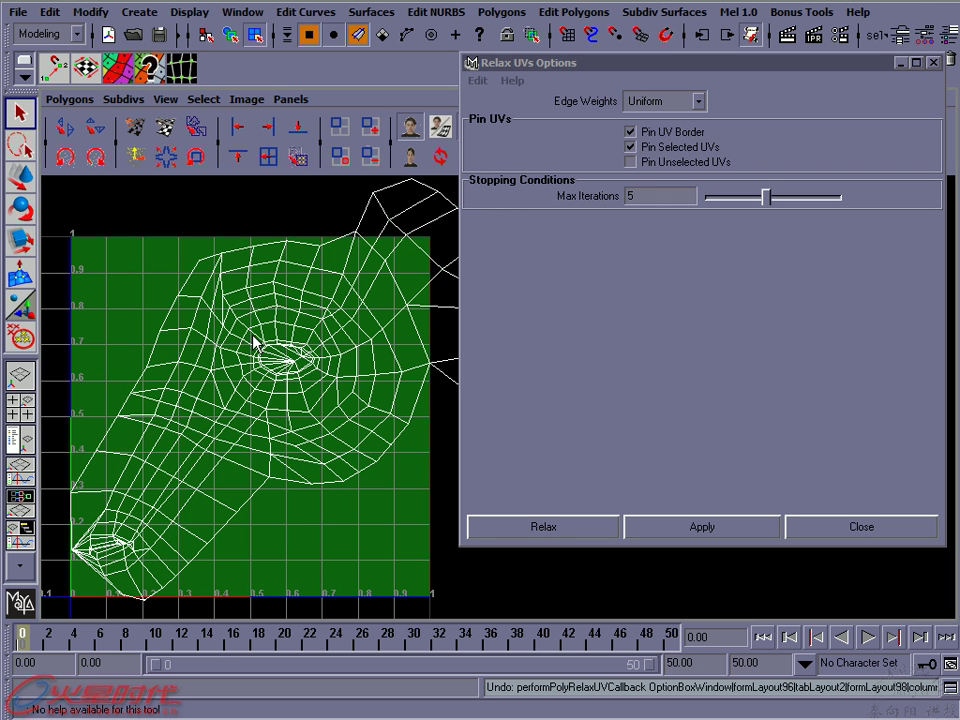
right_click_drag(272, 348, 312, 357)
left_click_drag(246, 336, 328, 390)
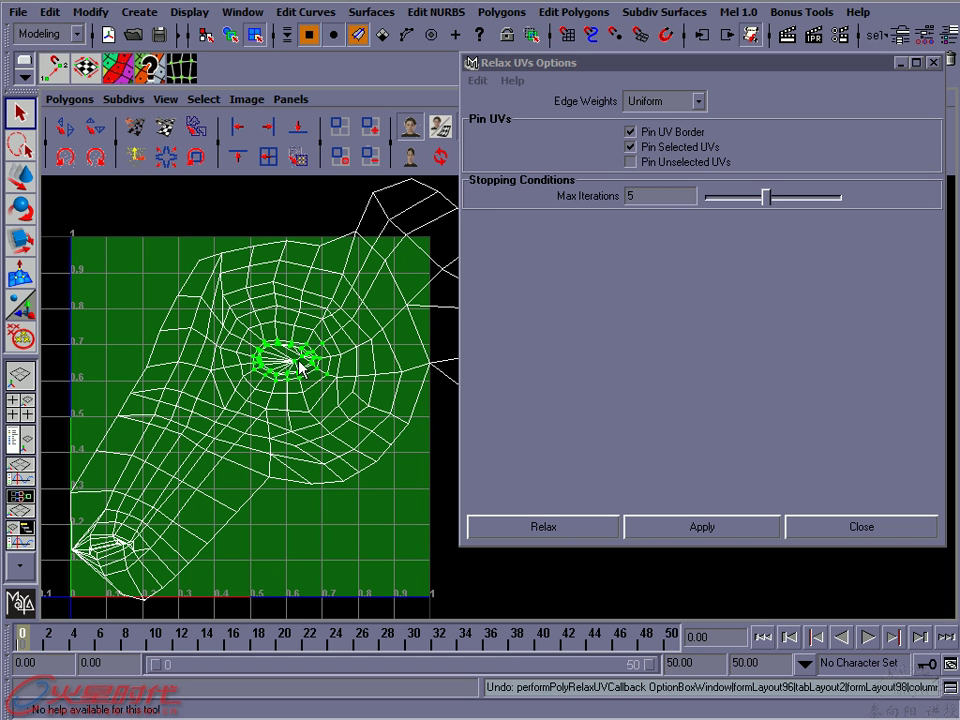
middle_click_drag(325, 366, 145, 500, "alt")
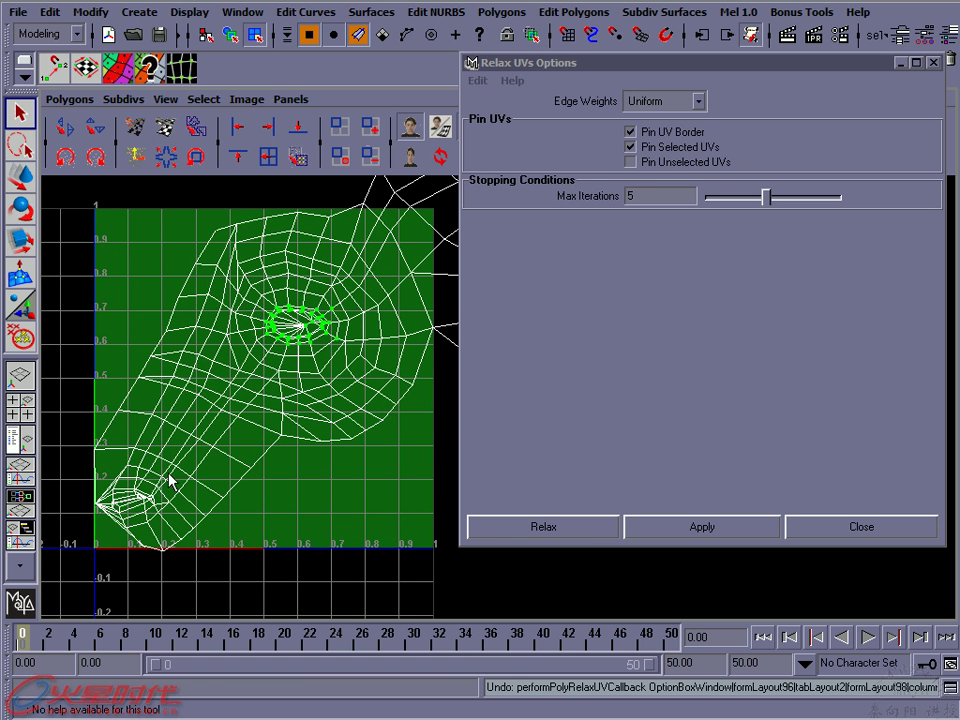
left_click_drag(94, 536, 165, 470, "shift")
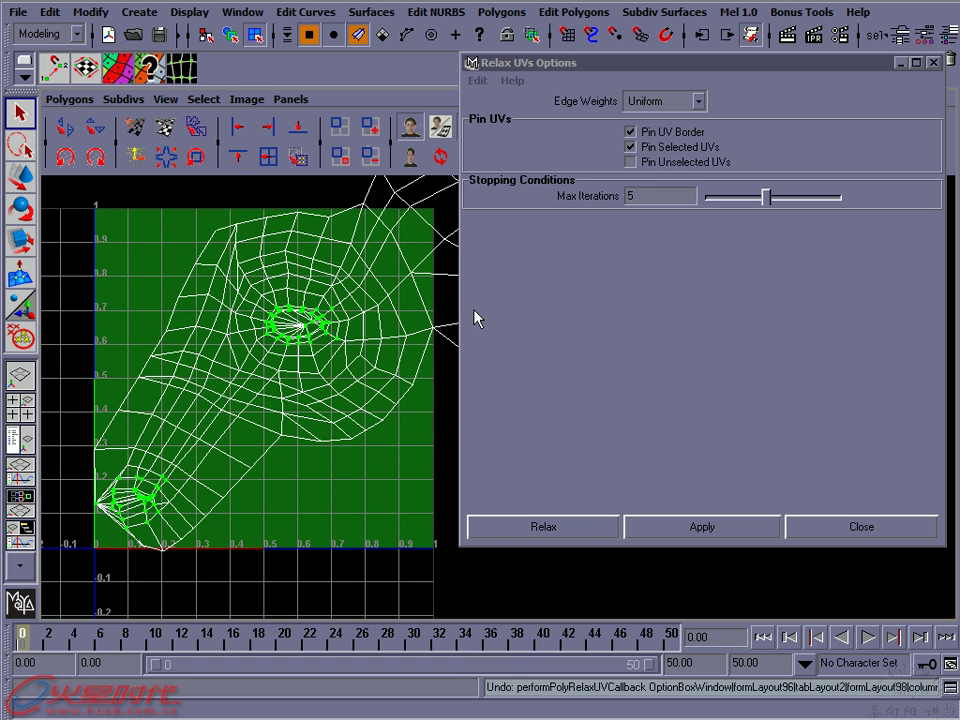
right_click_drag(321, 349, 212, 348, "alt")
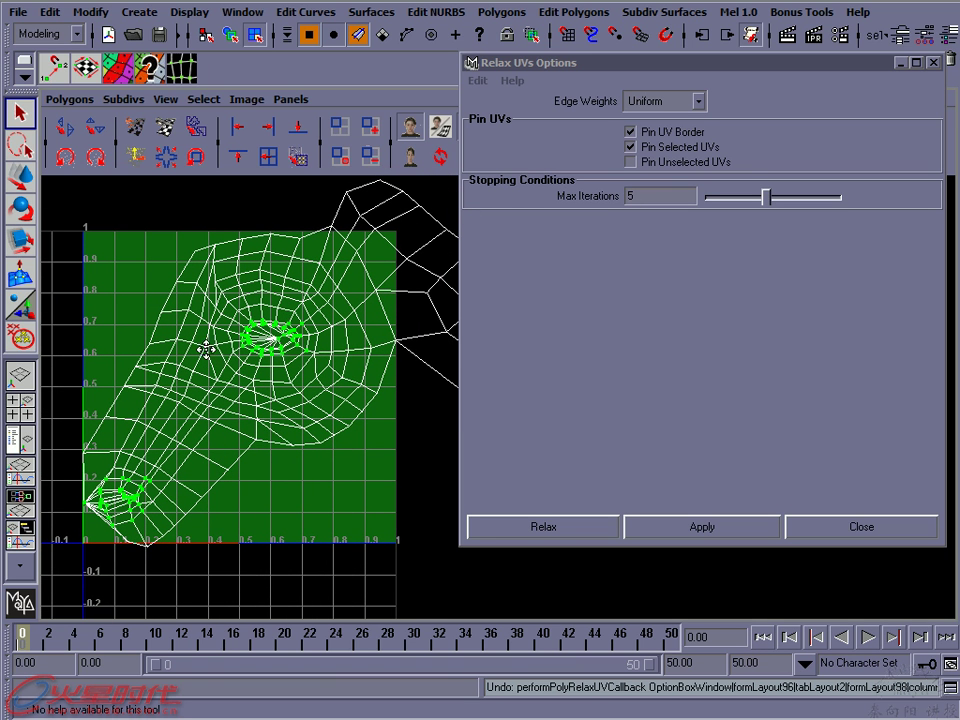
middle_click_drag(258, 341, 236, 345, "alt")
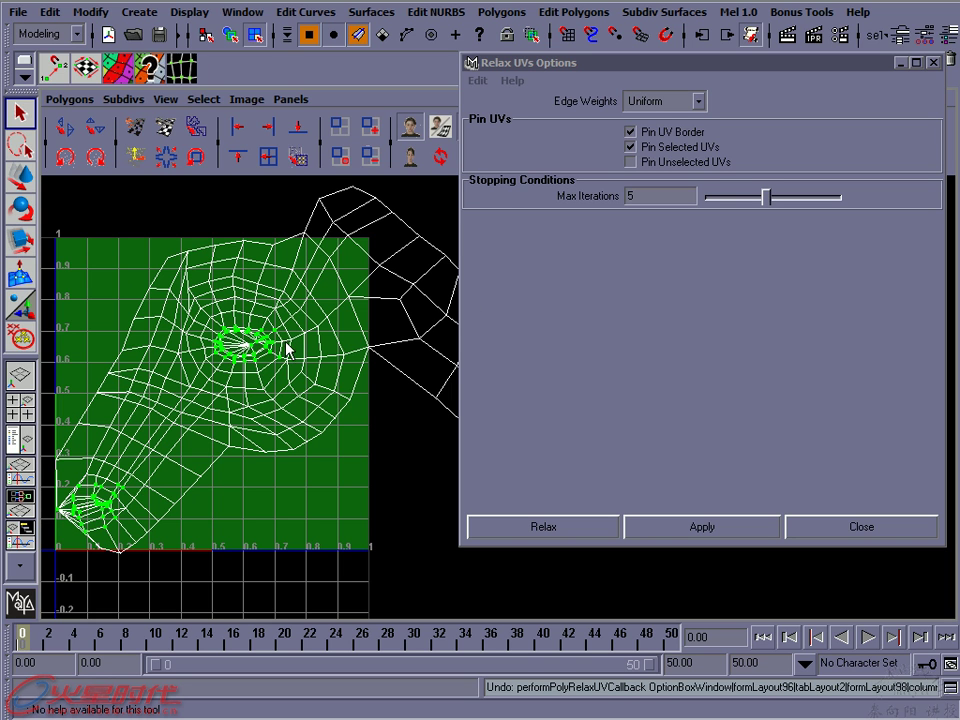
Enable Pin Unselected UVs so only the selected eye and nostril UVs relax
left_click(645, 162)
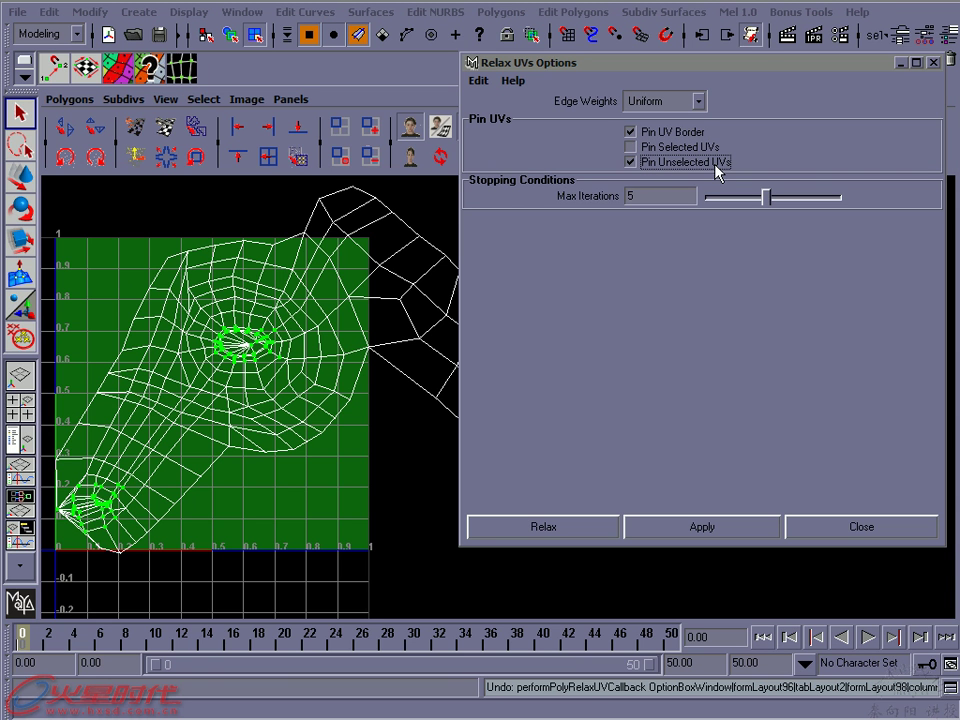
scroll(200, 334, "down", 2)
scroll(146, 336, "down", 1)
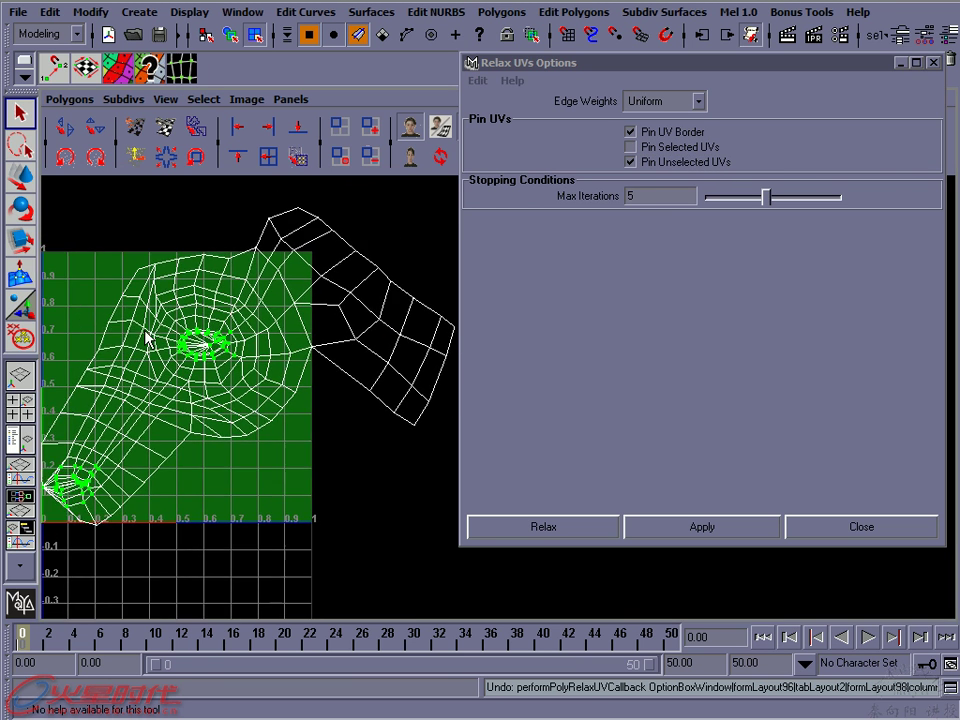
middle_click_drag(204, 322, 215, 356, "alt")
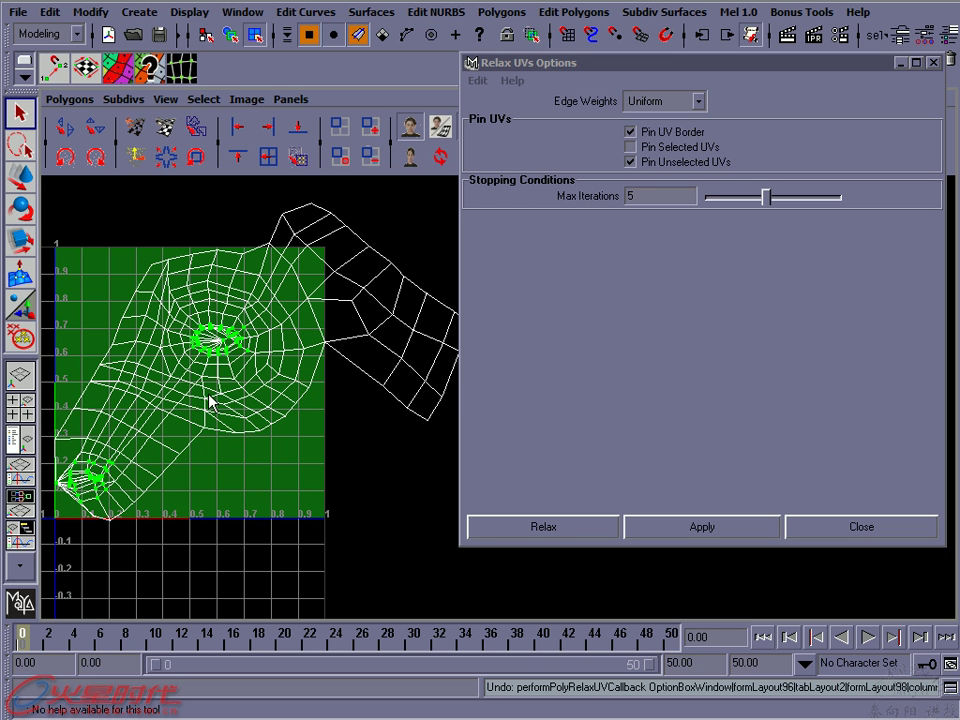
middle_click_drag(210, 397, 218, 402, "alt")
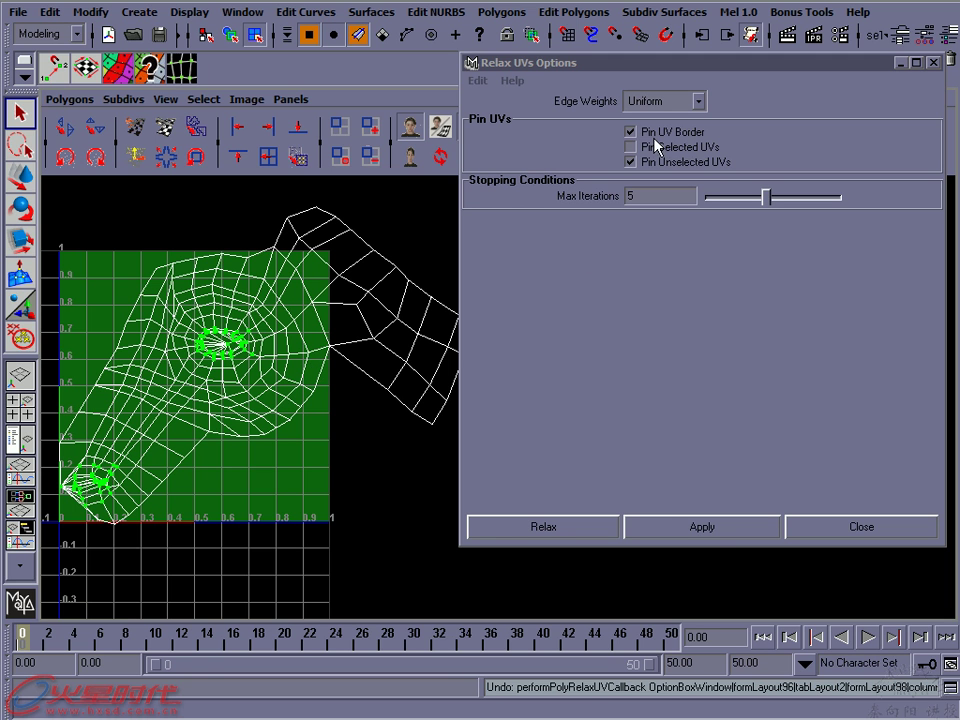
scroll(197, 353, "up", 2)
Relax the selected eye UVs twice with the unselected UVs pinned
left_click(703, 528)
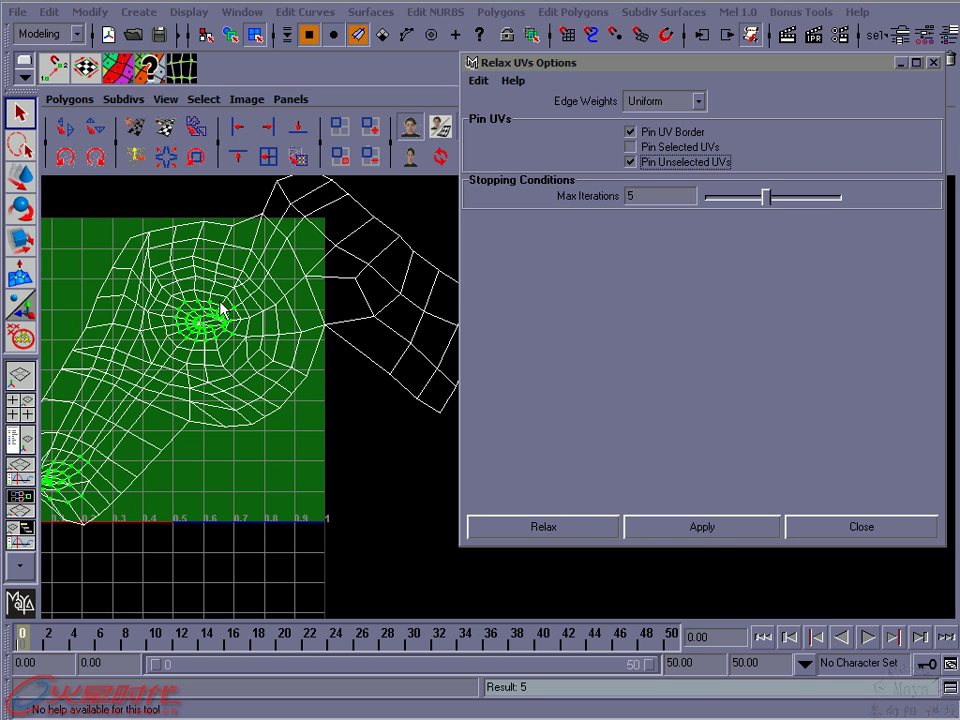
scroll(220, 315, "up", 2)
middle_click_drag(330, 300, 390, 343, "alt")
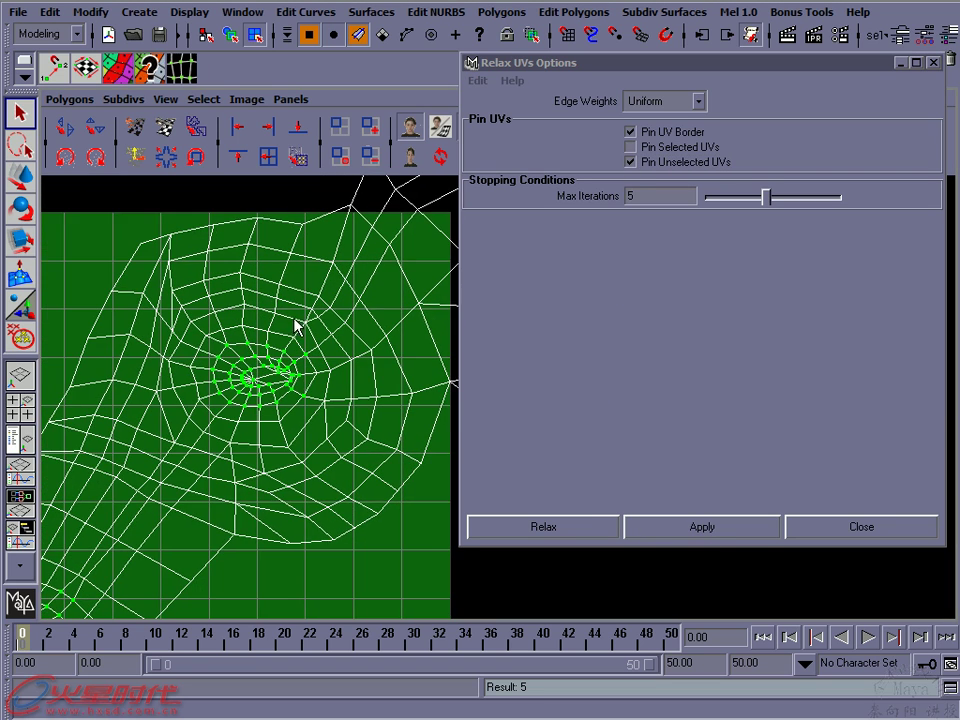
scroll(241, 383, "up", 1)
scroll(336, 345, "up", 2)
scroll(392, 364, "up", 1)
scroll(285, 349, "up", 1)
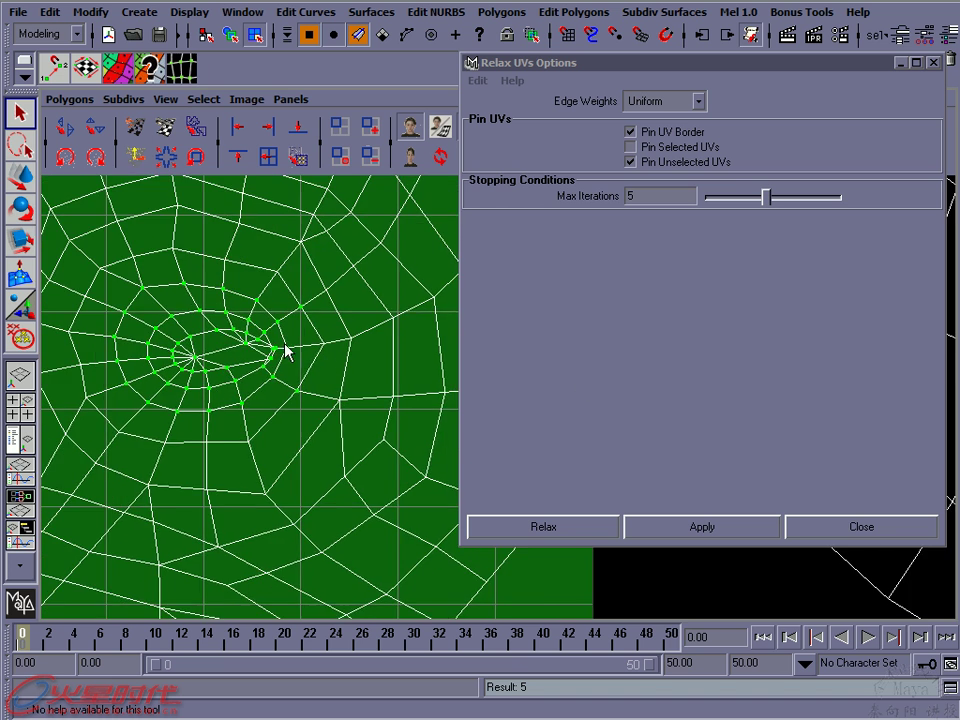
middle_click_drag(285, 349, 307, 363, "alt")
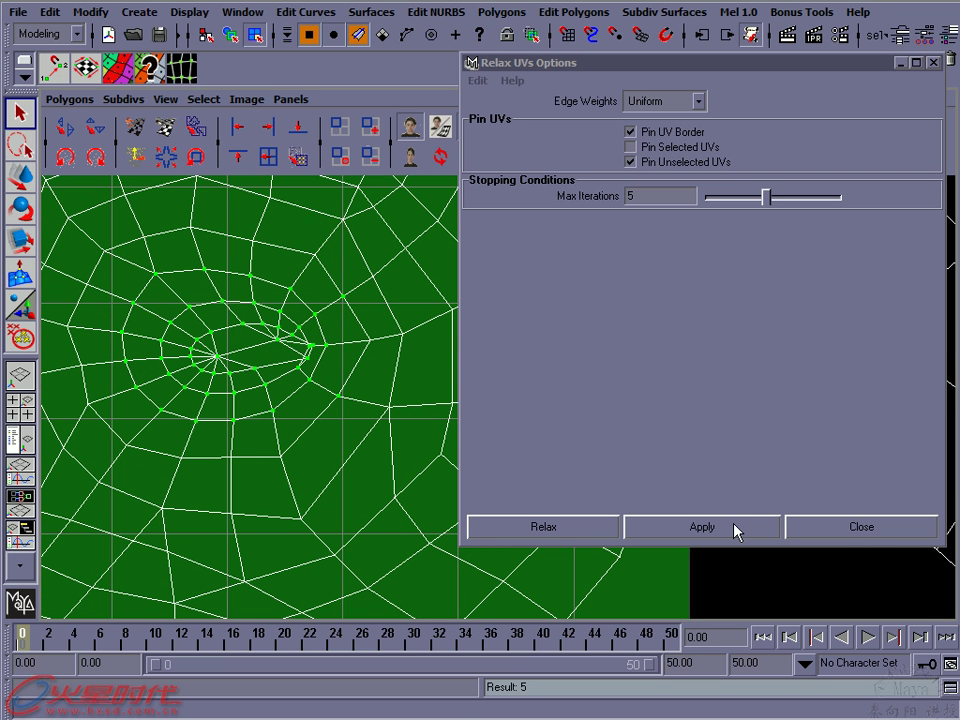
left_click(735, 529)
Move the stray spike-tip UVs at the eye corner back into the eye ring
middle_click_drag(202, 279, 236, 281, "alt")
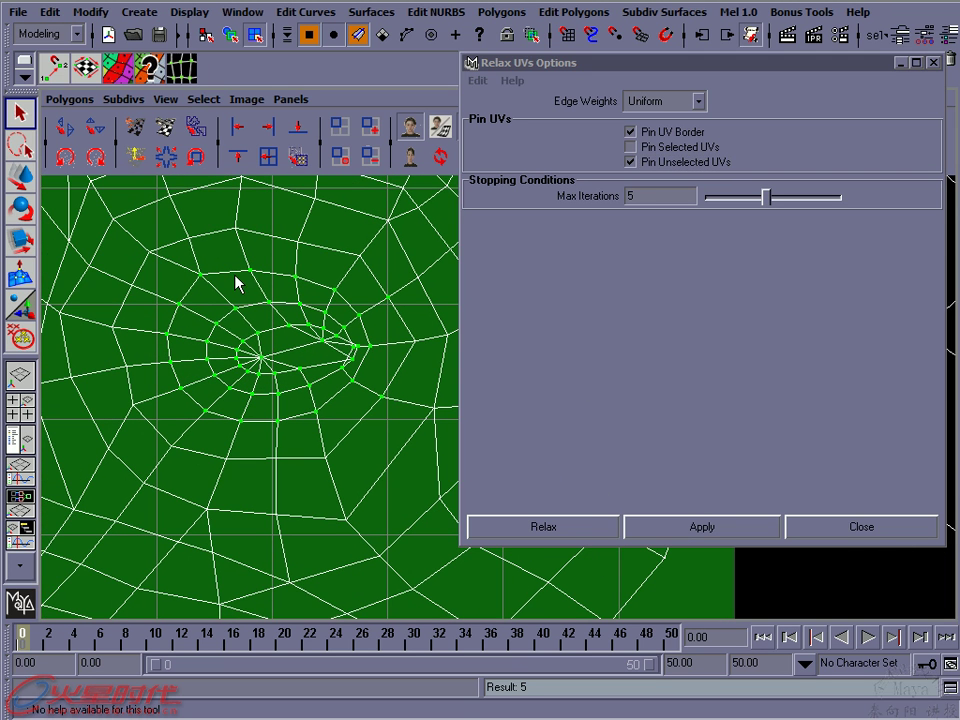
middle_click_drag(305, 365, 242, 343, "alt")
right_click_drag(242, 343, 460, 400, "alt")
mouse_move(460, 400)
middle_mouse_down("alt")
mouse_move(354, 393)
mouse_move(395, 408)
middle_mouse_up("alt")
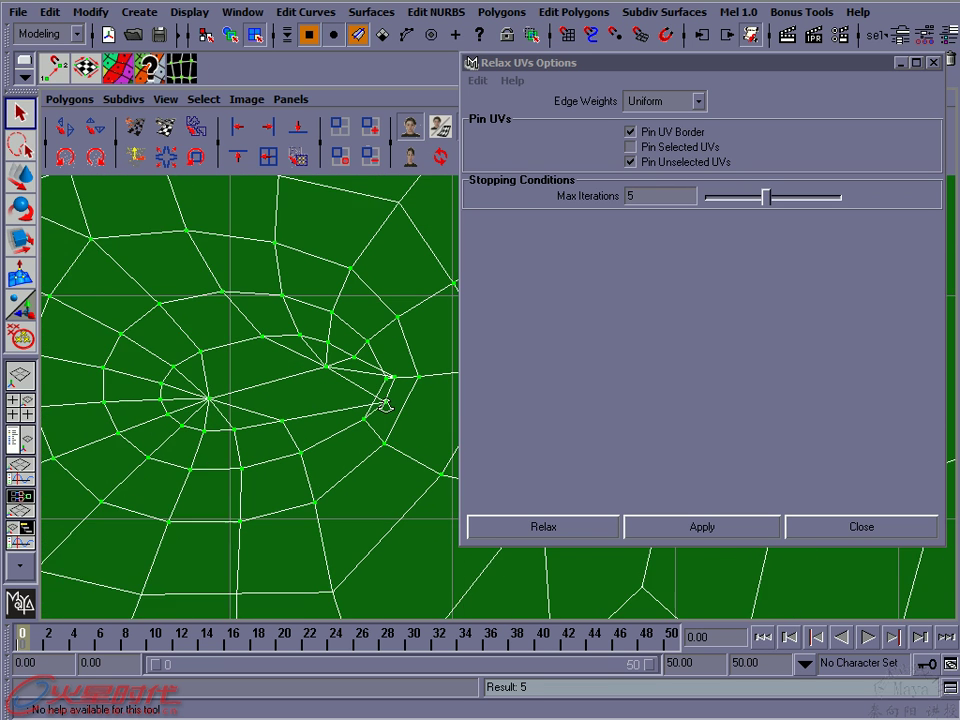
scroll(395, 408, "up", 1)
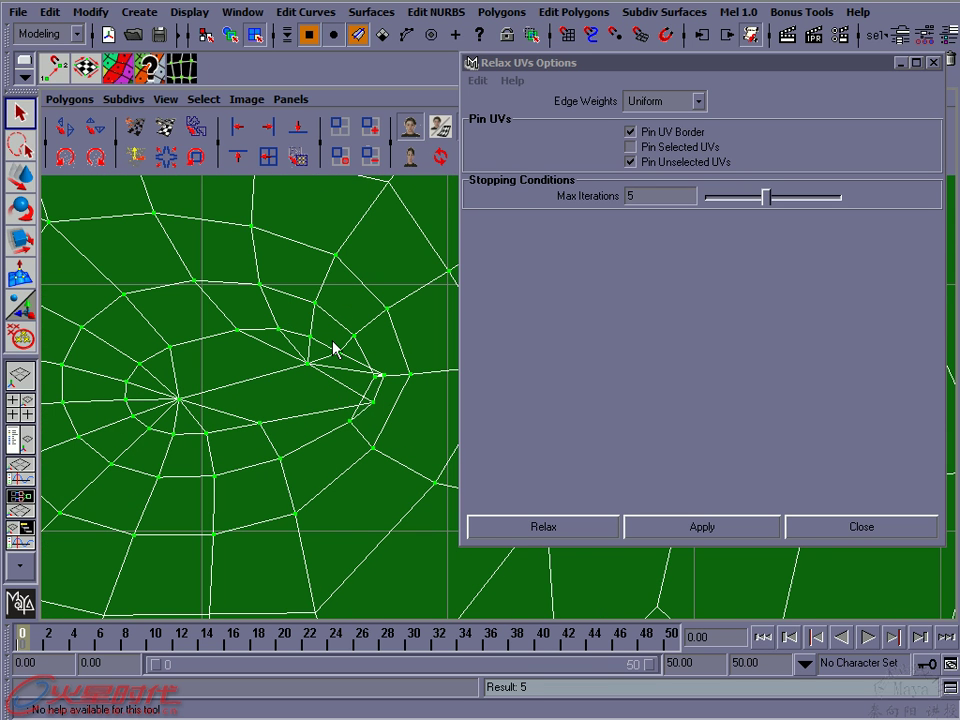
middle_click_drag(306, 398, 253, 400, "alt")
right_click_drag(253, 400, 403, 407, "alt")
mouse_move(298, 428)
right_mouse_down("alt")
mouse_move(334, 429)
mouse_move(319, 445)
right_mouse_up("alt")
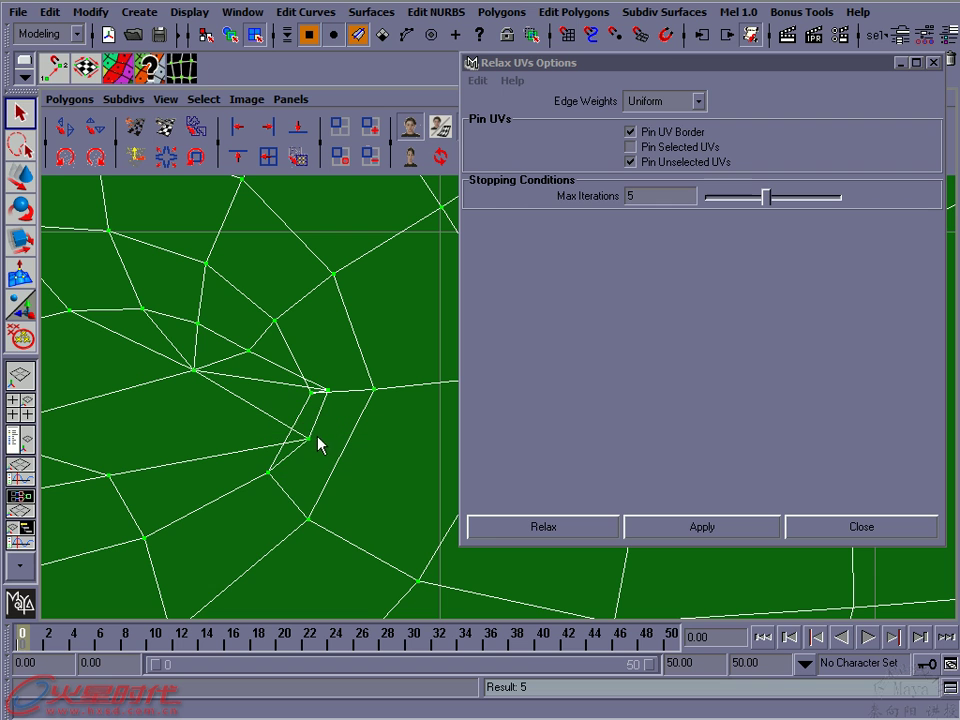
key("w")
left_click_drag(308, 442, 240, 432)
left_click(330, 391)
left_click_drag(328, 397, 272, 398)
mouse_move(321, 420)
right_mouse_down("alt")
mouse_move(156, 432)
mouse_move(81, 396)
right_mouse_up("alt")
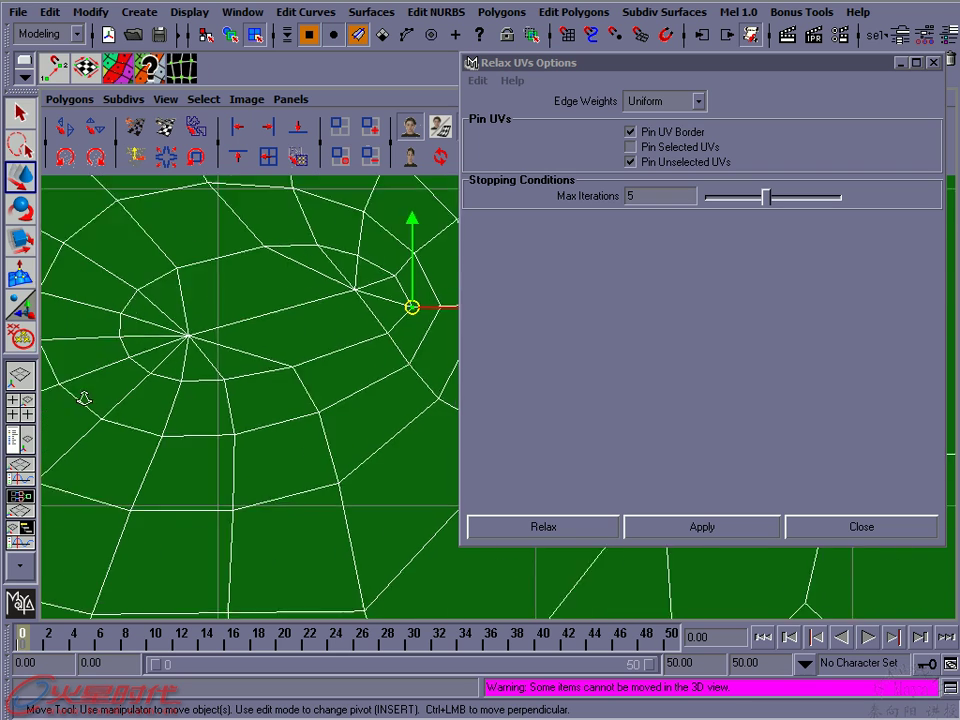
Review the relaxed eye web and nostril UVs across the whole head shell
mouse_move(222, 366)
right_mouse_down("alt")
mouse_move(199, 377)
mouse_move(96, 484)
mouse_move(129, 414)
mouse_move(311, 354)
mouse_move(208, 426)
mouse_move(342, 442)
mouse_move(276, 405)
mouse_move(313, 369)
mouse_move(4, 326)
mouse_move(44, 410)
right_mouse_up("alt")
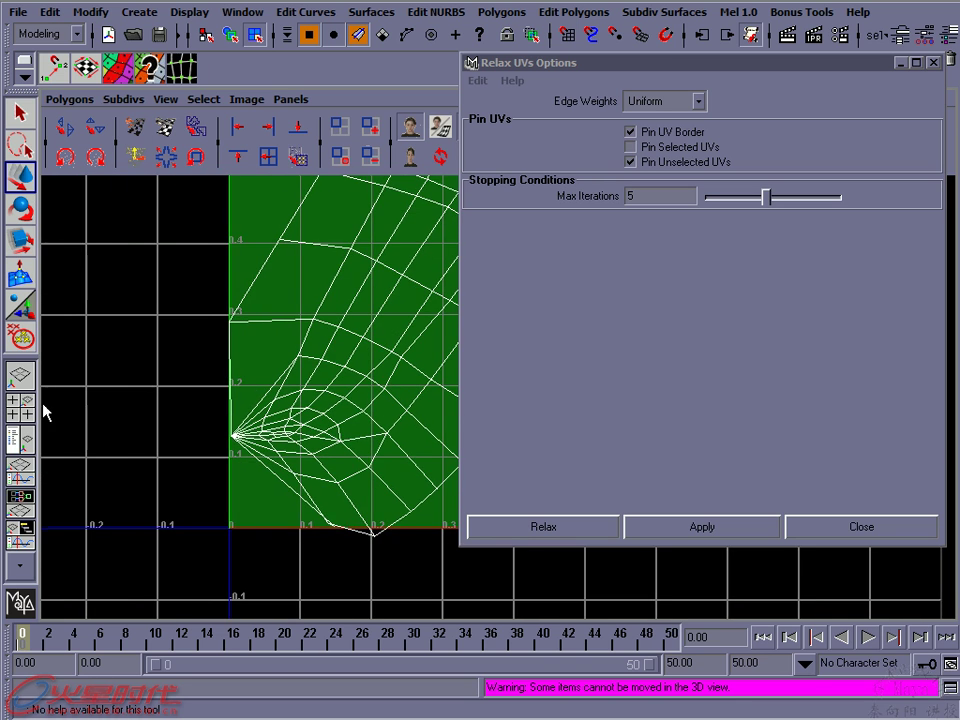
mouse_move(216, 459)
right_mouse_down("alt")
mouse_move(283, 452)
mouse_move(306, 414)
mouse_move(242, 435)
mouse_move(210, 426)
mouse_move(257, 373)
mouse_move(274, 399)
mouse_move(133, 377)
right_mouse_up("alt")
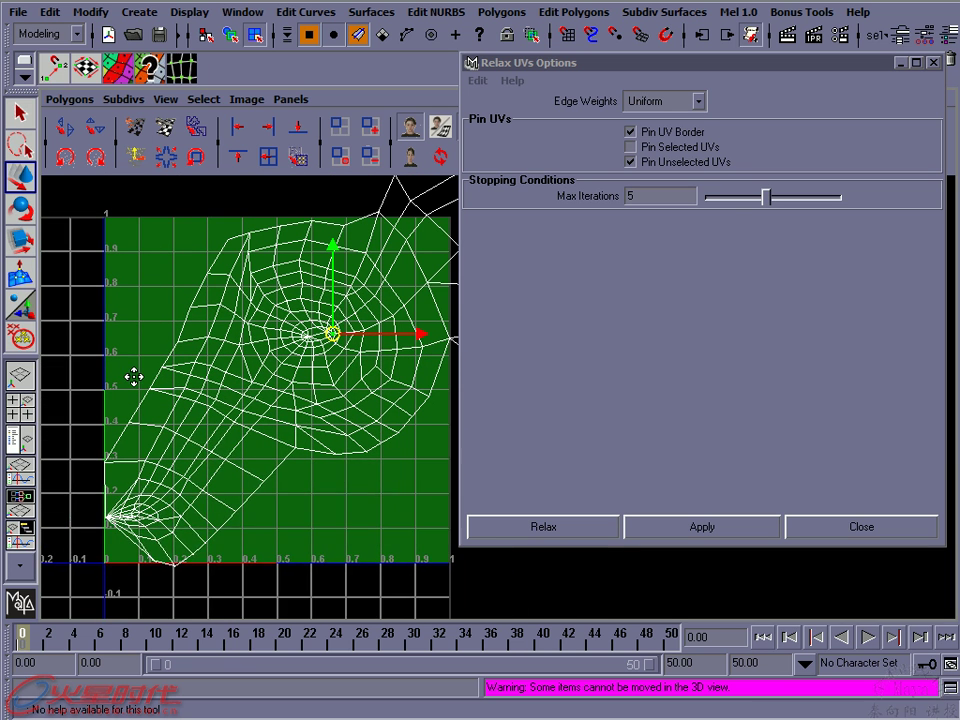
middle_click_drag(133, 377, 80, 373, "alt")
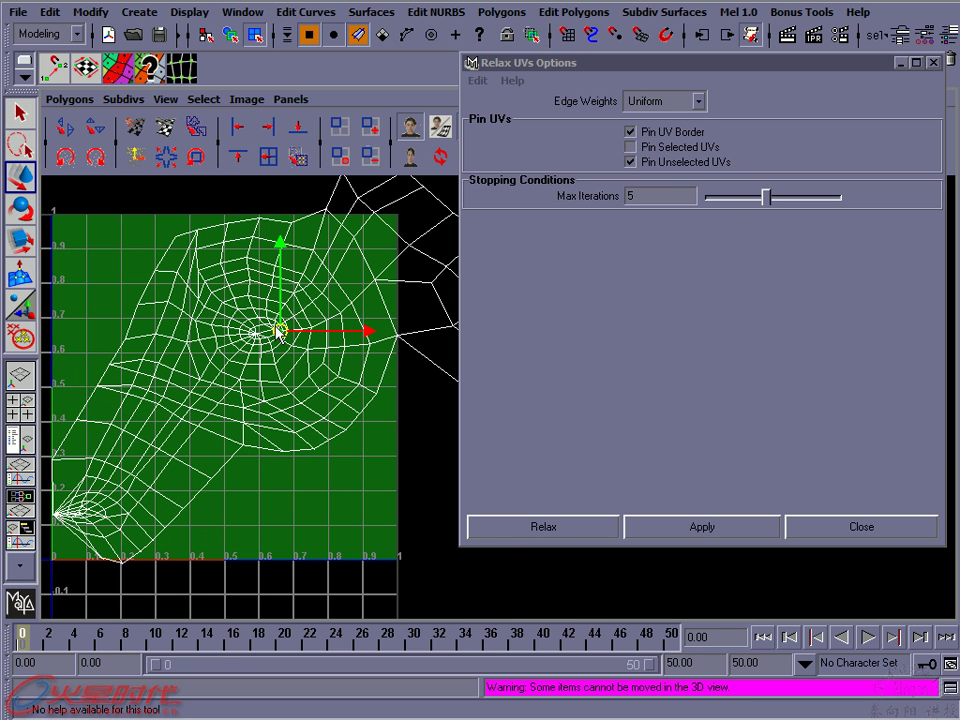
right_click_drag(265, 337, 224, 297, "alt")
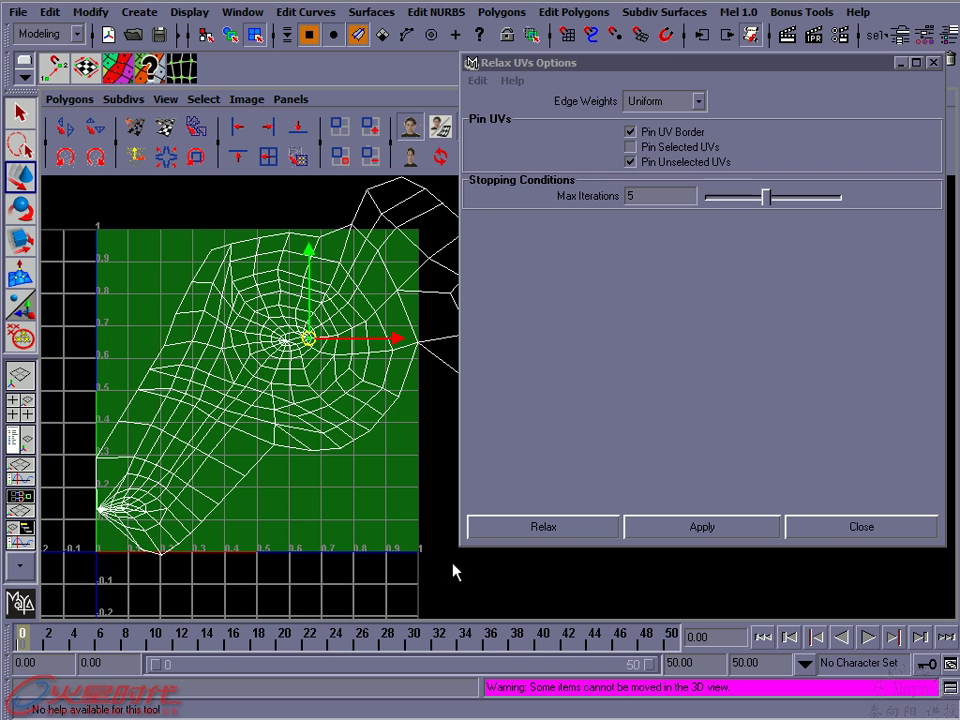
key("q")
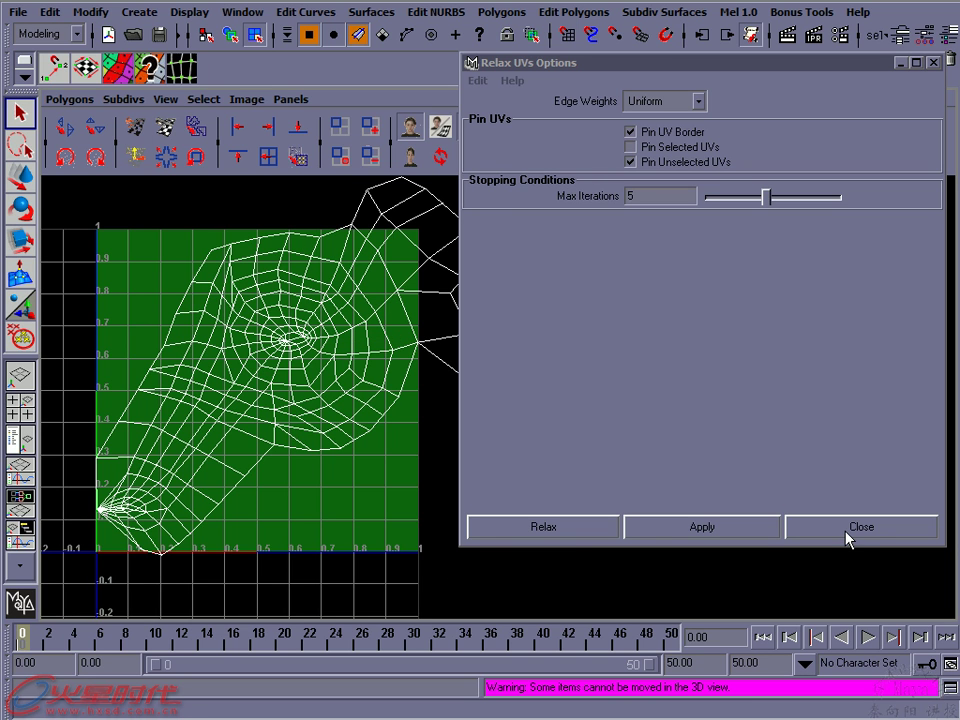
Close Relax UVs options and restore the side-by-side UV and perspective layout
left_click(846, 538)
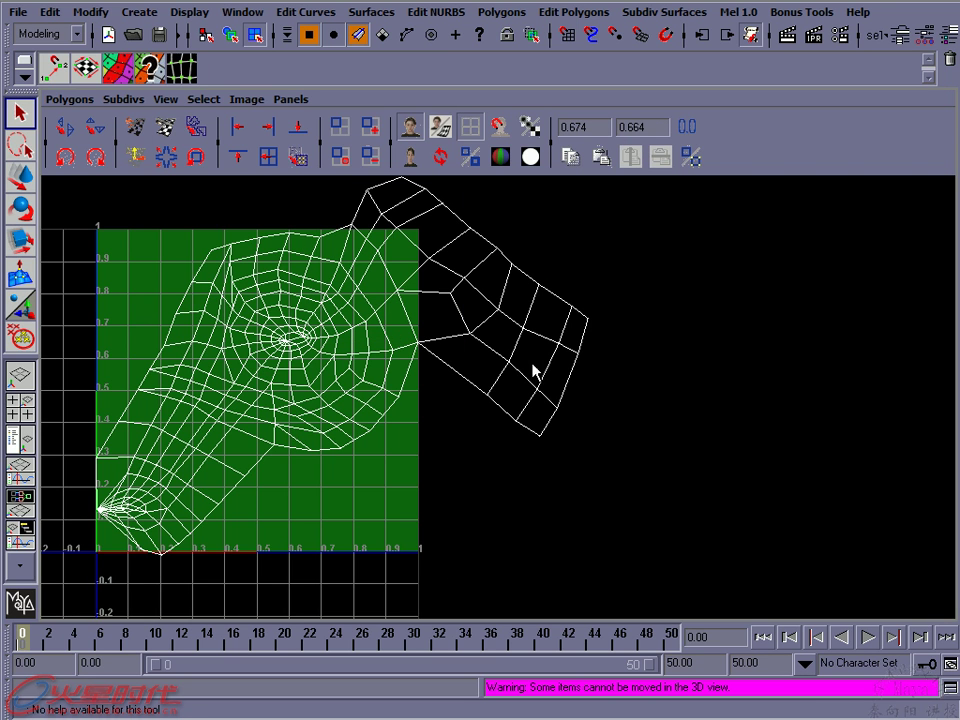
key("space")
mouse_move(589, 336)
left_mouse_down("alt")
mouse_move(606, 335)
mouse_move(573, 300)
left_mouse_up("alt")
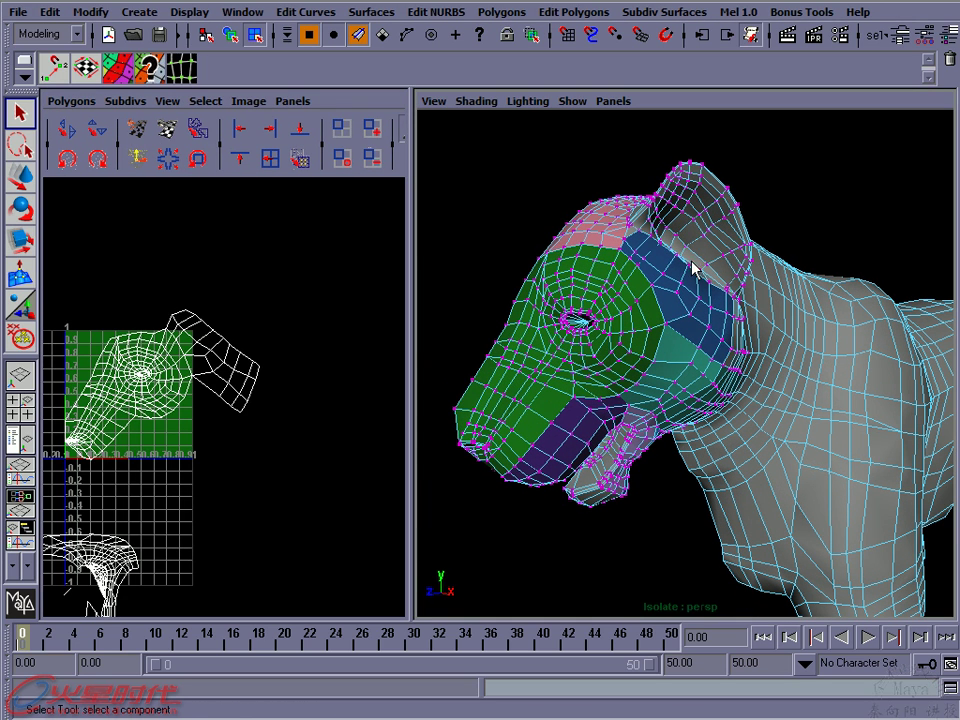
mouse_move(195, 370)
middle_mouse_down("alt")
mouse_move(317, 368)
mouse_move(243, 378)
middle_mouse_up("alt")
scroll(317, 368, "up", 2)
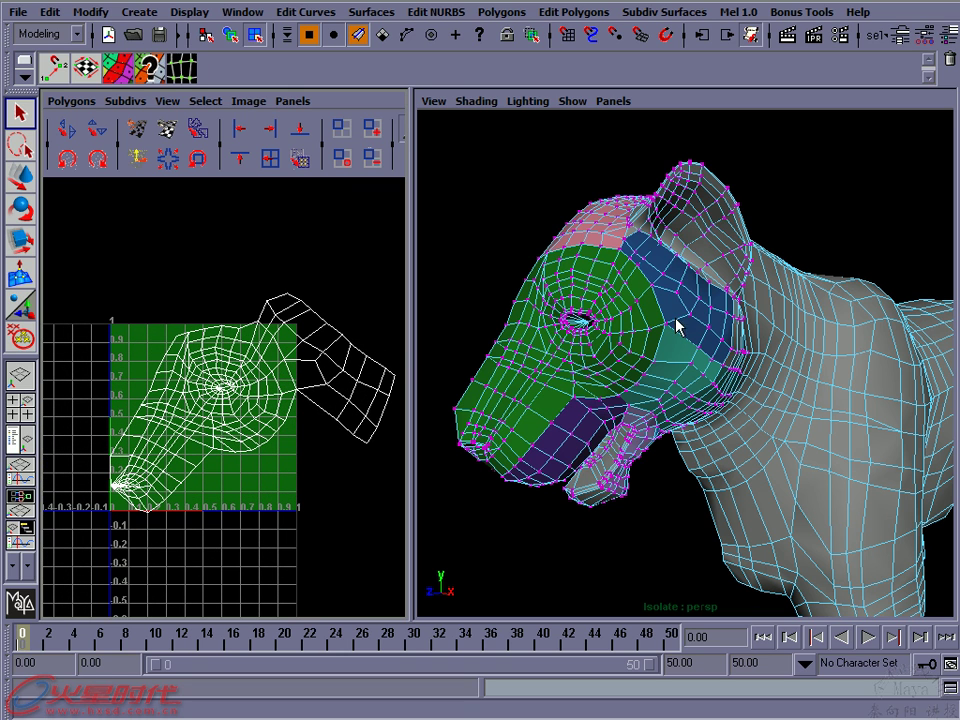
Orbit the horse head from frontal to side views to inspect the relaxed UVs
mouse_move(633, 322)
left_mouse_down("alt")
mouse_move(677, 315)
mouse_move(568, 336)
mouse_move(630, 337)
mouse_move(594, 272)
left_mouse_up("alt")
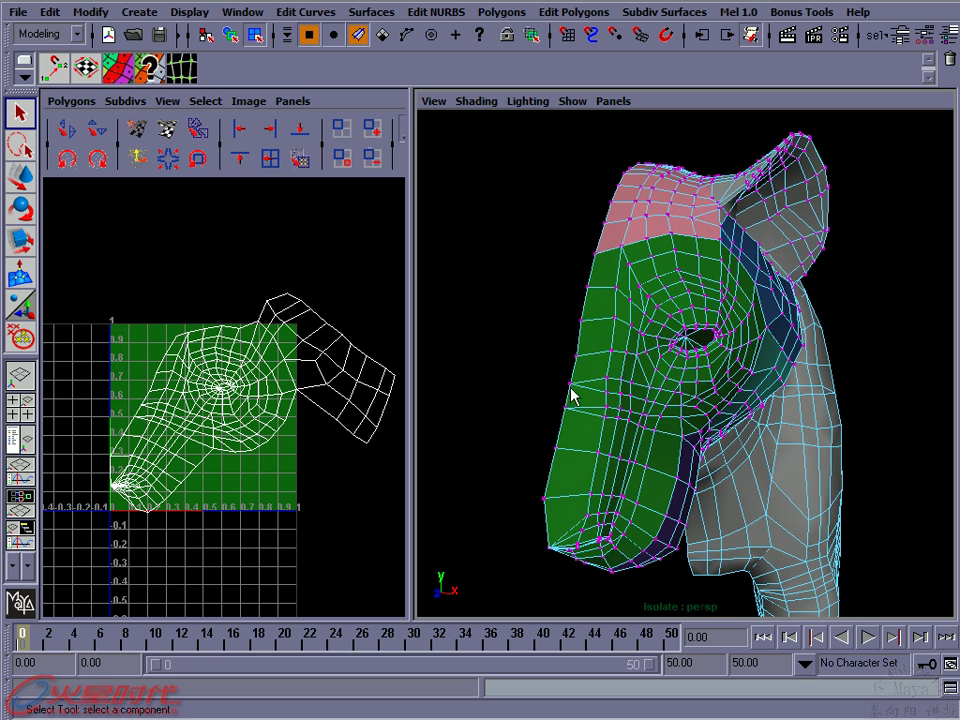
mouse_move(549, 483)
left_mouse_down("alt")
mouse_move(643, 422)
mouse_move(639, 414)
mouse_move(671, 388)
mouse_move(636, 274)
left_mouse_up("alt")
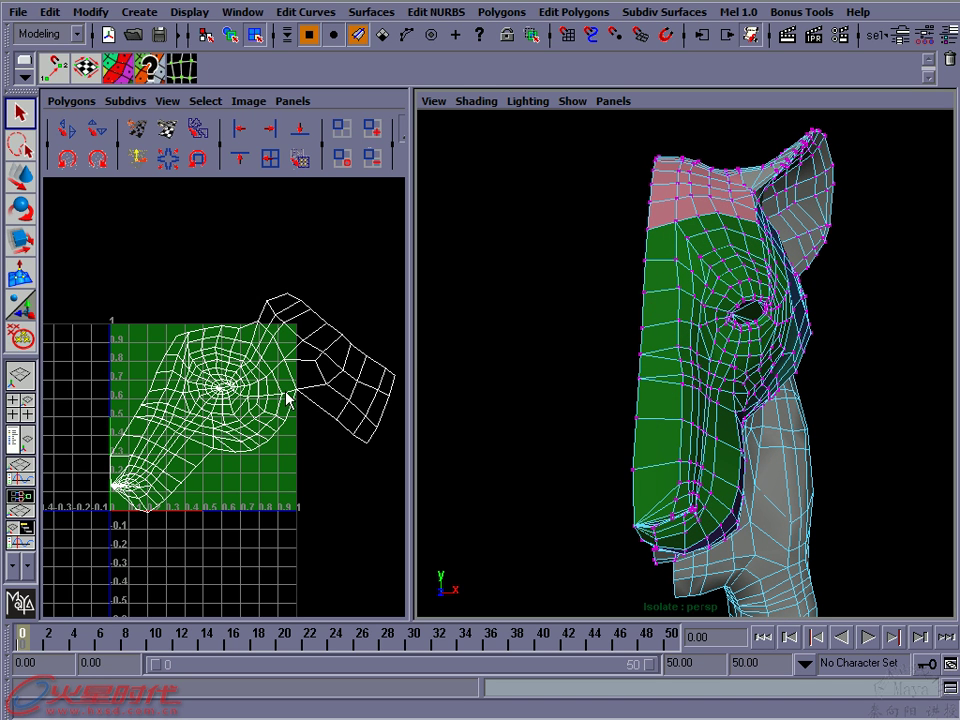
left_click_drag(696, 313, 700, 298, "alt")
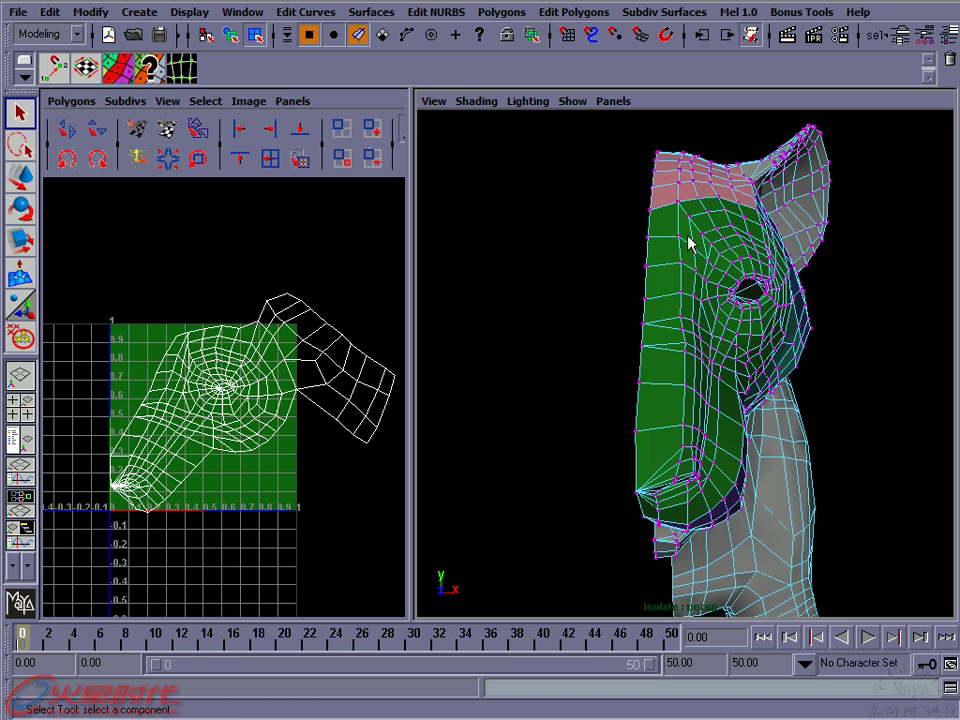
left_click_drag(688, 242, 671, 242, "alt")
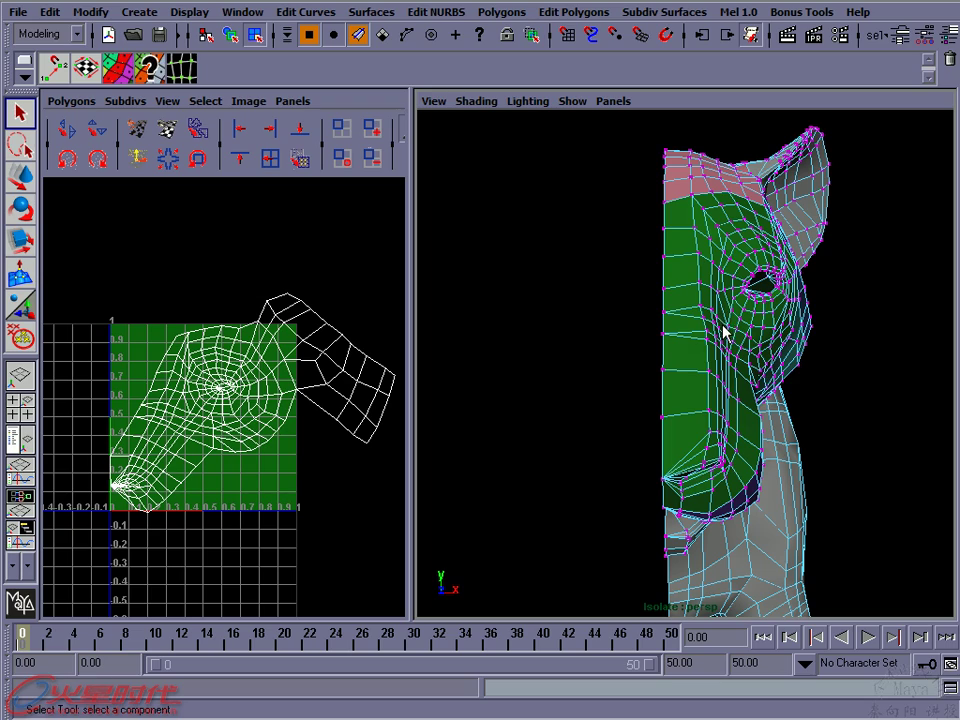
mouse_move(658, 332)
left_mouse_down("alt")
mouse_move(594, 332)
mouse_move(541, 350)
mouse_move(654, 326)
mouse_move(475, 378)
mouse_move(467, 356)
mouse_move(617, 356)
mouse_move(656, 330)
mouse_move(642, 349)
left_mouse_up("alt")
scroll(215, 425, "up", 2)
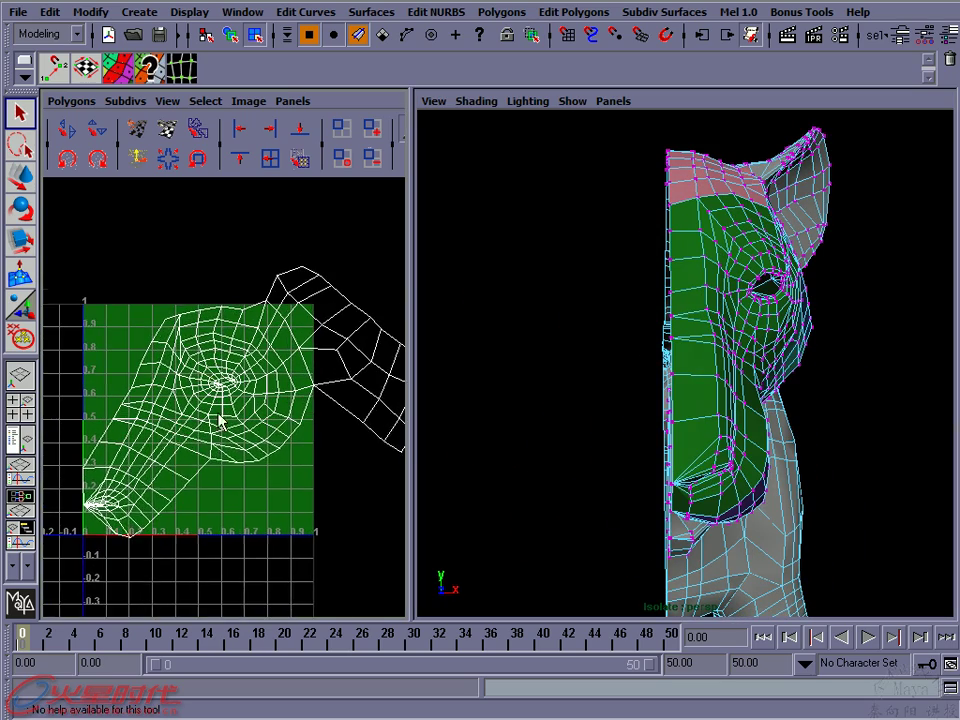
middle_click_drag(160, 427, 200, 411, "alt")
scroll(200, 411, "up", 1)
mouse_move(624, 379)
left_mouse_down("alt")
mouse_move(606, 364)
mouse_move(611, 377)
mouse_move(658, 336)
left_mouse_up("alt")
mouse_move(295, 358)
middle_mouse_down("alt")
mouse_move(233, 368)
mouse_move(163, 336)
middle_mouse_up("alt")
scroll(233, 368, "down", 1)
scroll(216, 373, "down", 1)
Select a UV on the head and convert the selection to its whole shell
right_click_drag(218, 366, 279, 367)
left_click(200, 360)
right_click_drag(203, 372, 250, 354, "ctrl")
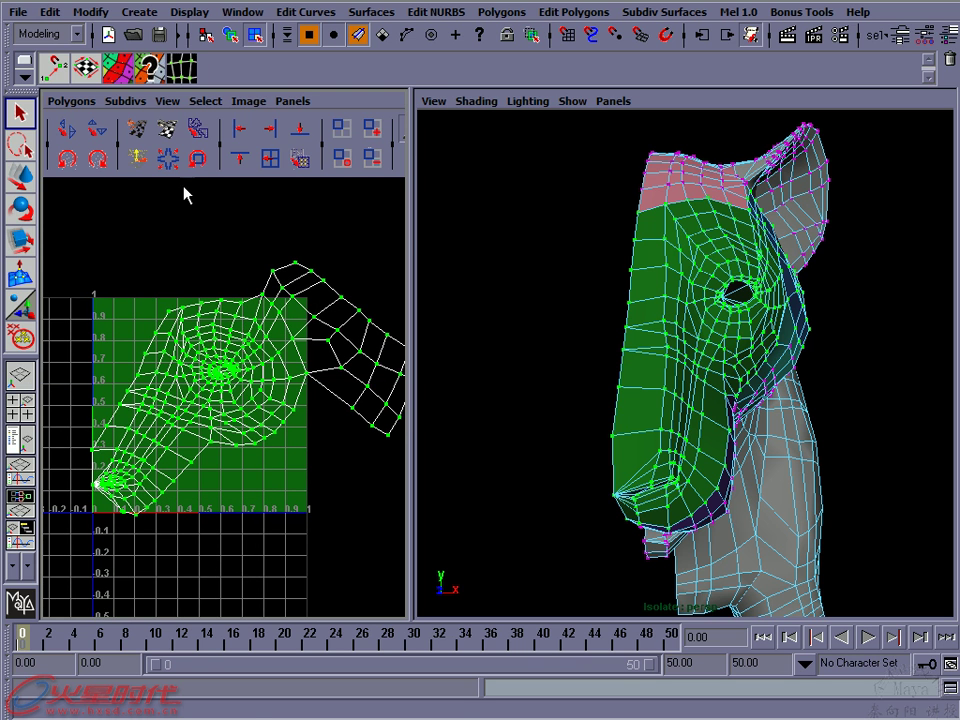
Rotate the head UV shell nose-down and move it up into the 0–1 square
key("e")
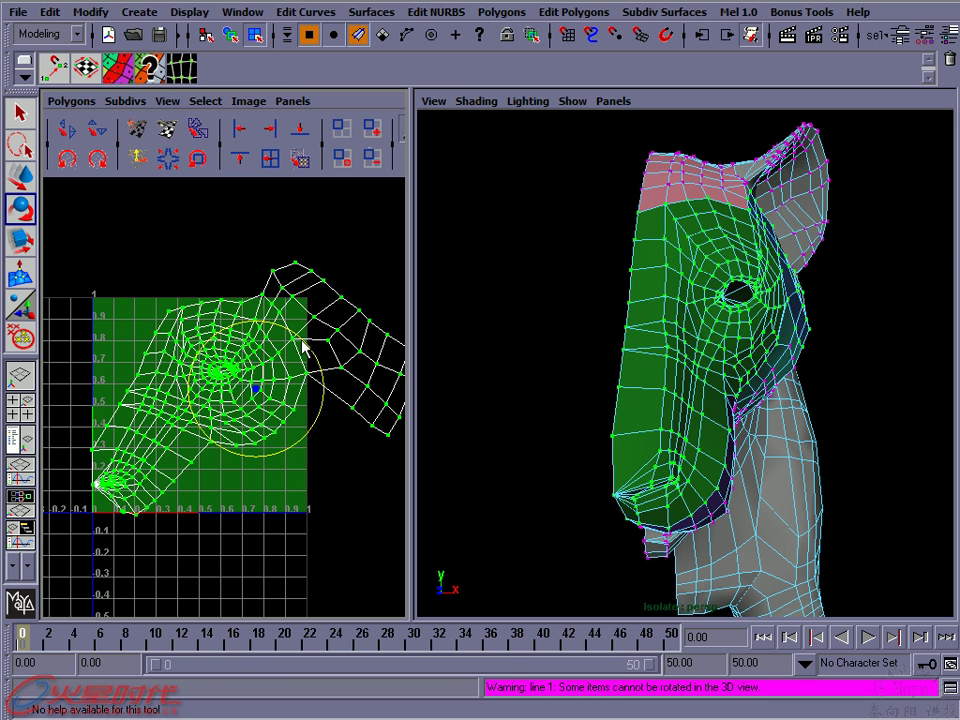
left_click_drag(303, 345, 277, 318)
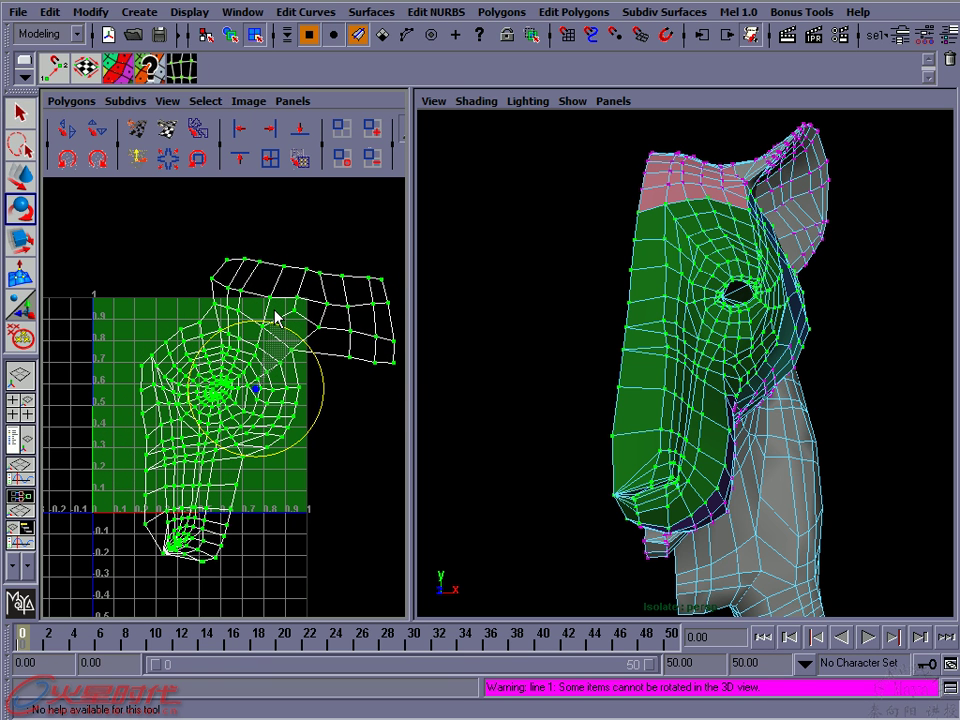
key("w")
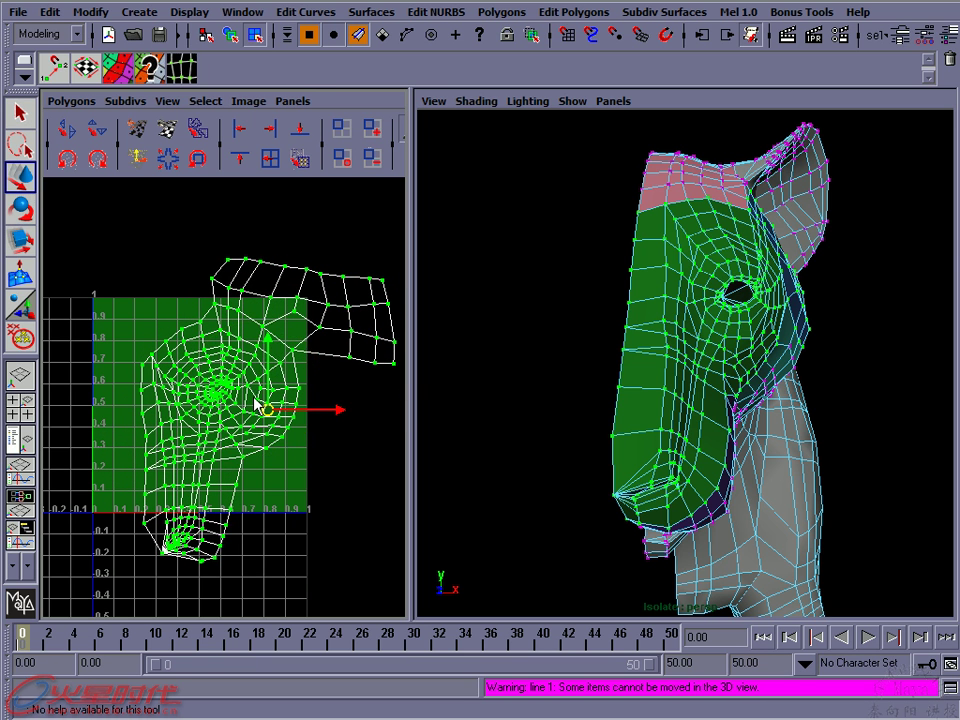
scroll(251, 392, "up", 5)
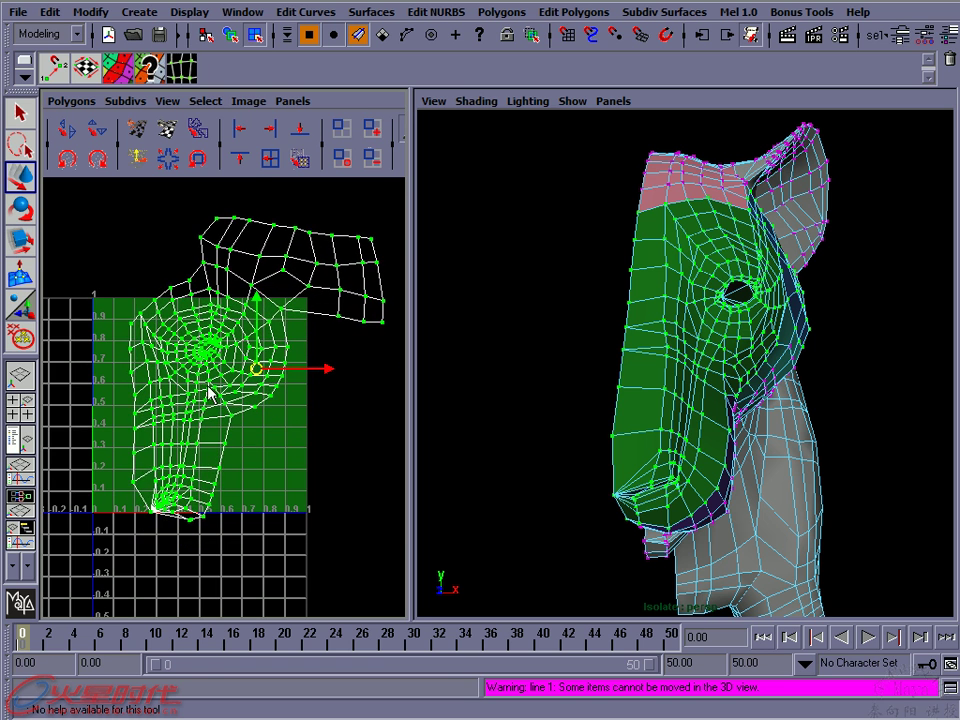
middle_click_drag(214, 415, 185, 378, "alt")
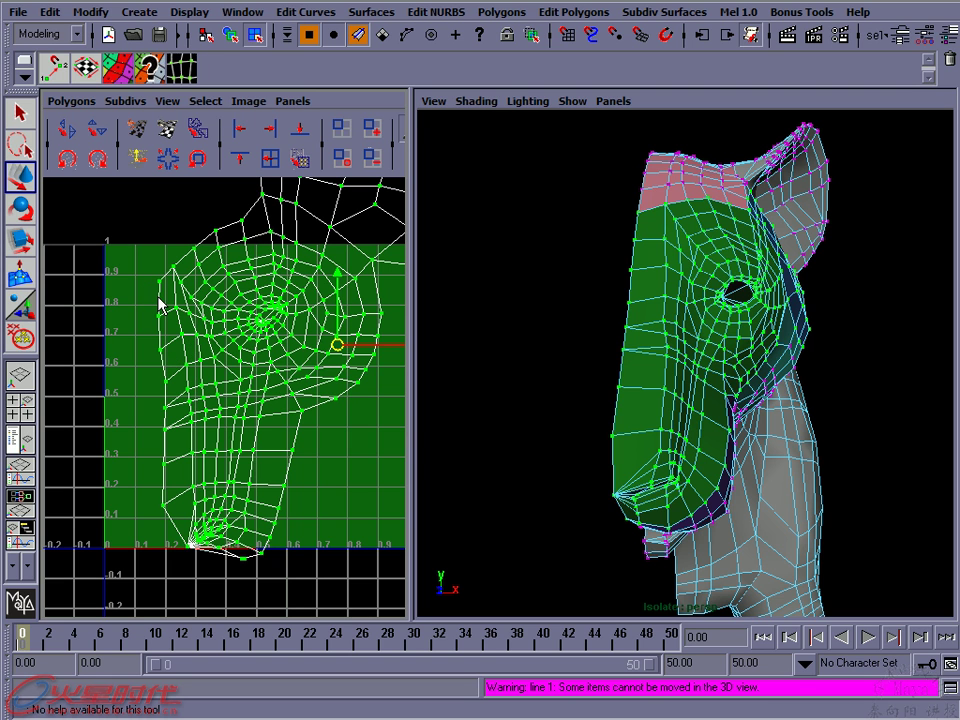
Select the shell's left-edge UVs and scale them together horizontally along U
right_click_drag(160, 305, 182, 296)
mouse_move(146, 279)
left_mouse_down()
mouse_move(165, 339)
mouse_move(166, 393)
left_mouse_up()
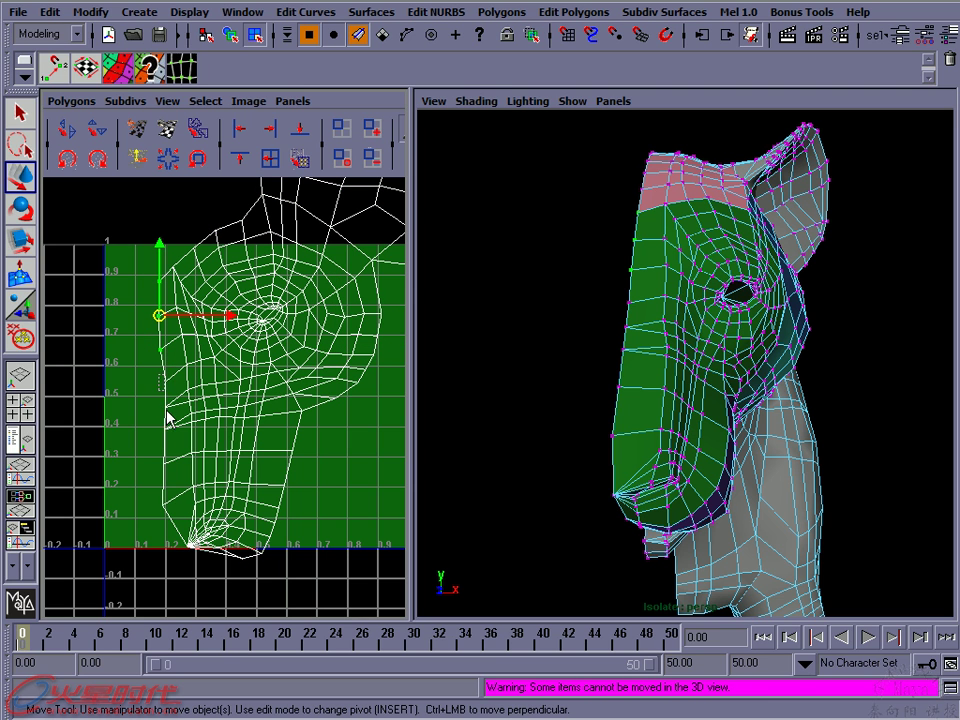
left_click_drag(189, 544, 155, 415, "shift")
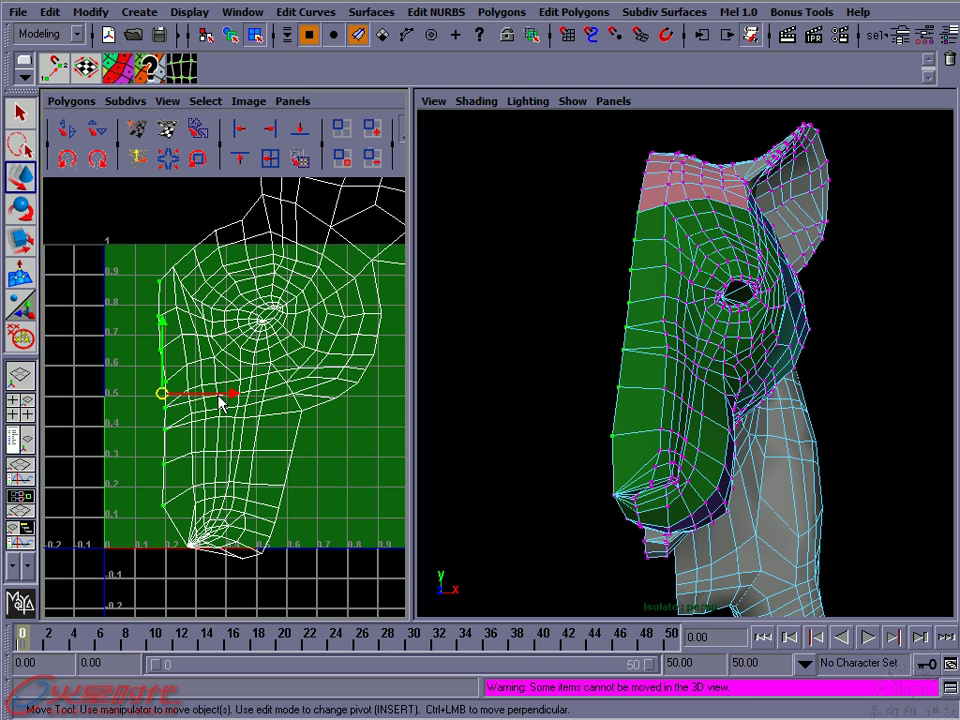
key("r")
left_click_drag(229, 397, 176, 397)
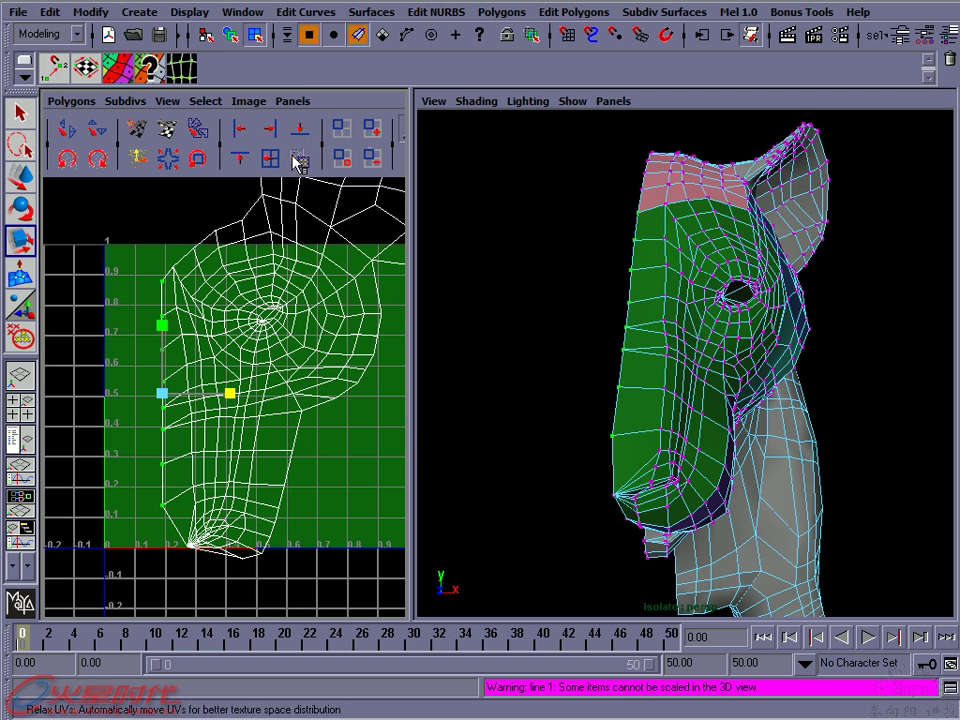
Align left-border UVs to U 0.1876 and move the lower-left UV to V=0
left_click(240, 133)
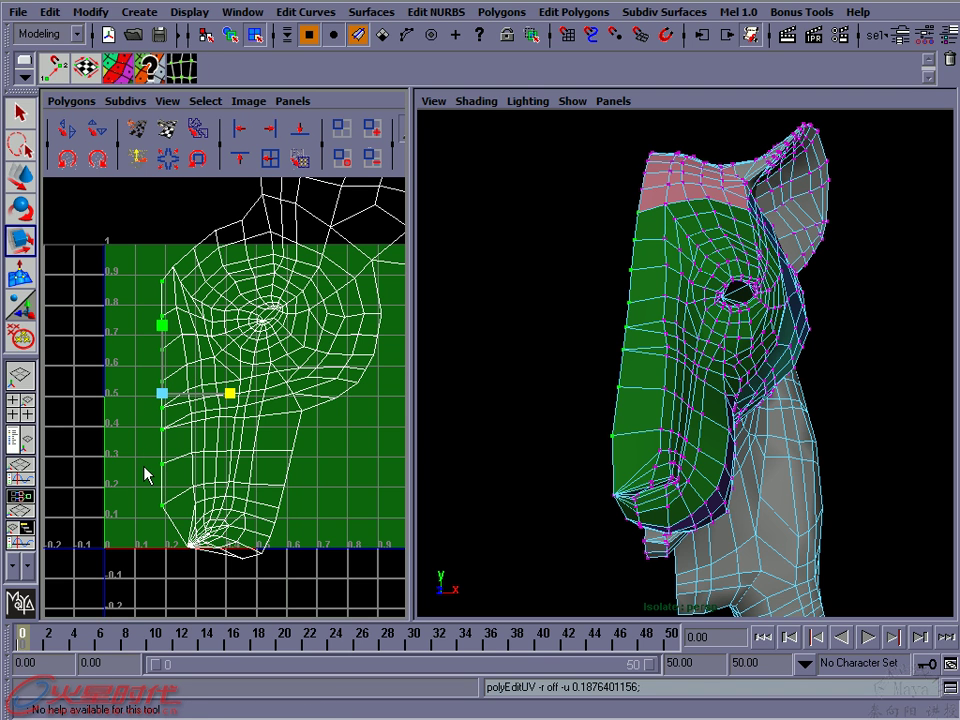
left_click(160, 525)
right_click_drag(170, 505, 178, 510)
left_click_drag(153, 514, 156, 509)
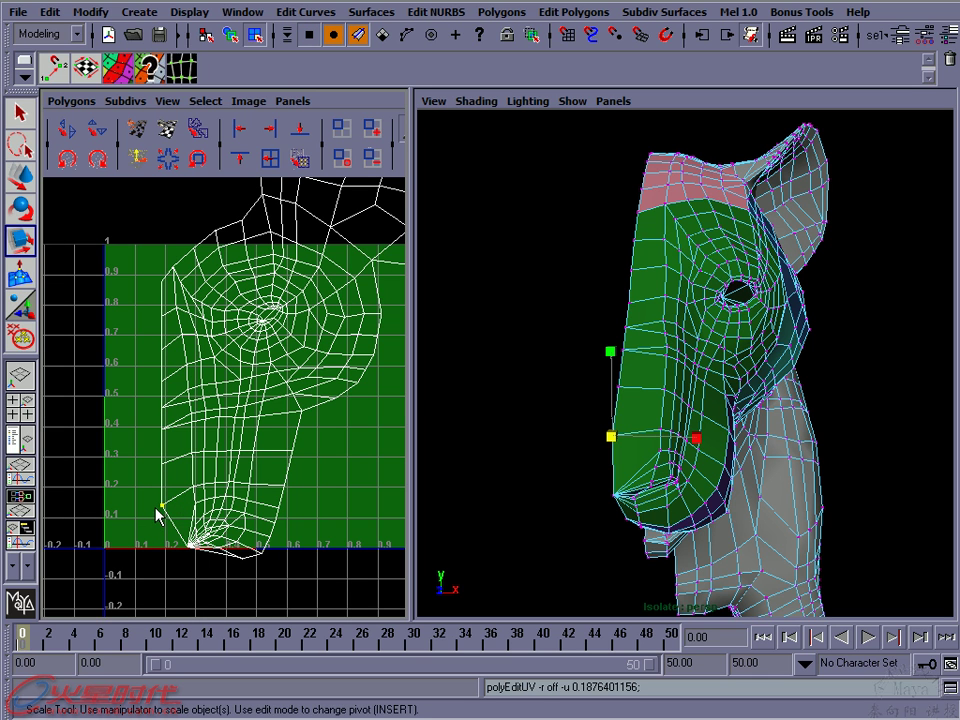
right_click_drag(156, 515, 148, 498)
left_click_drag(173, 520, 163, 488)
key("w")
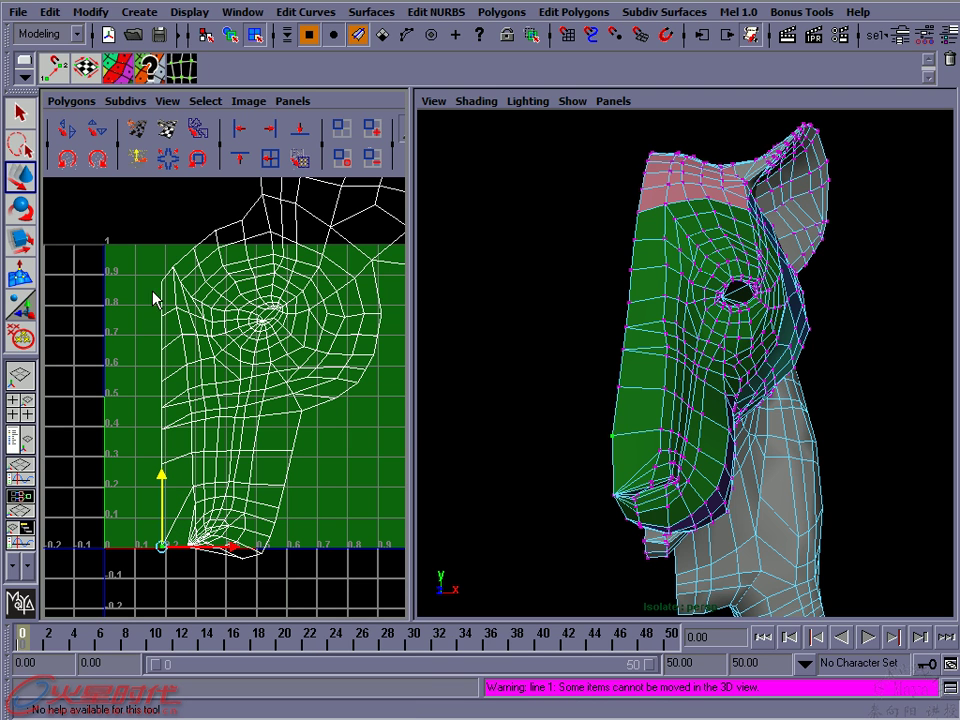
key("F8")
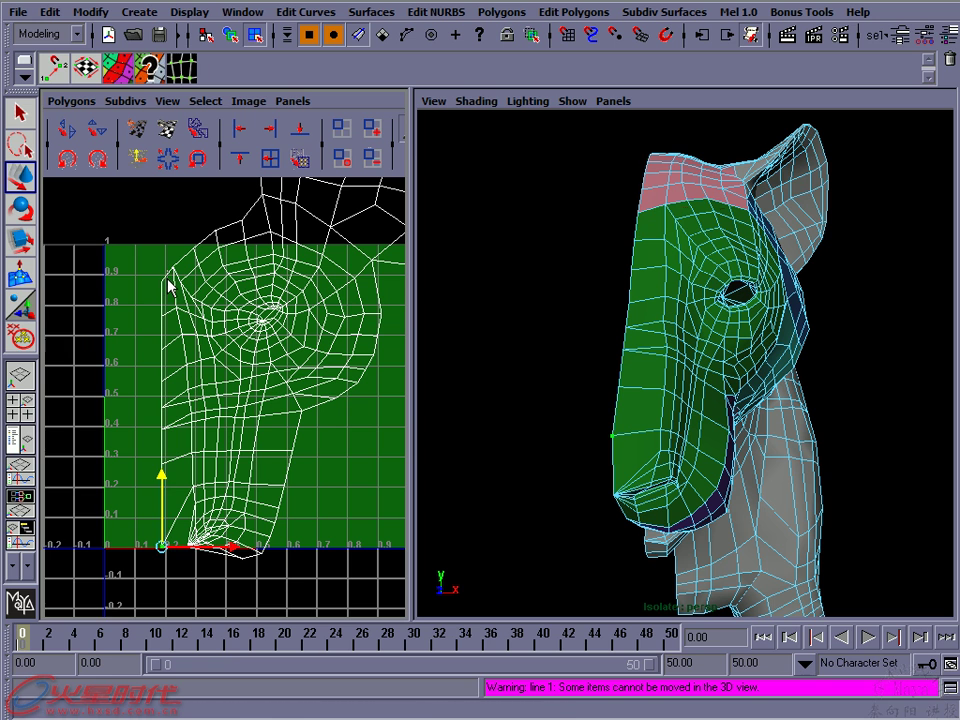
Select all faces using the pink materialID4 Lambert via Hypershade
left_click(168, 280)
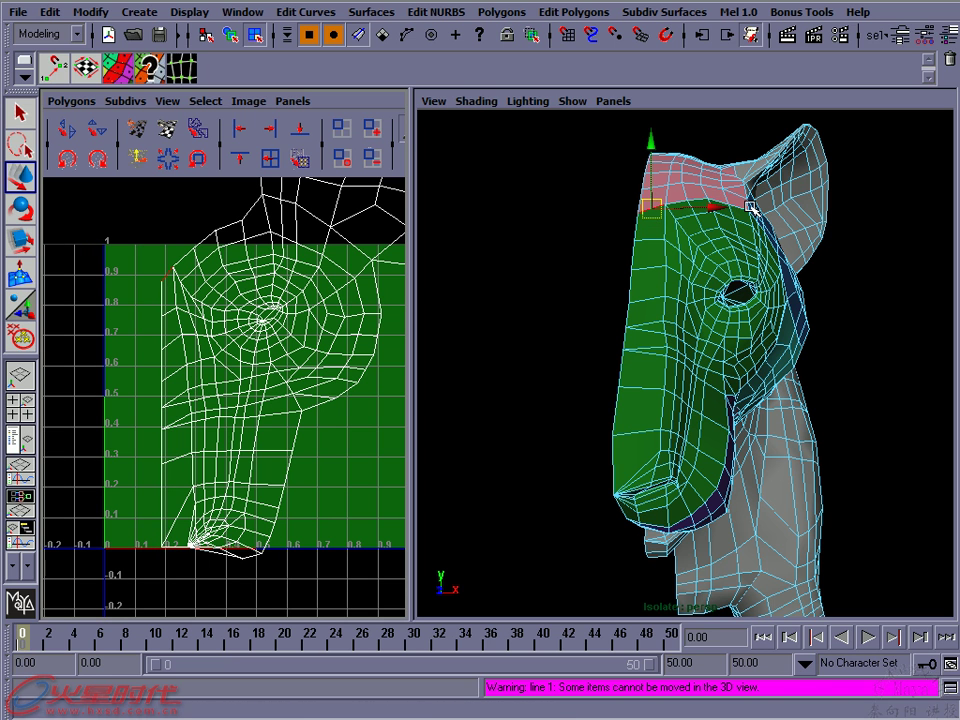
middle_click_drag(215, 303, 230, 306, "alt")
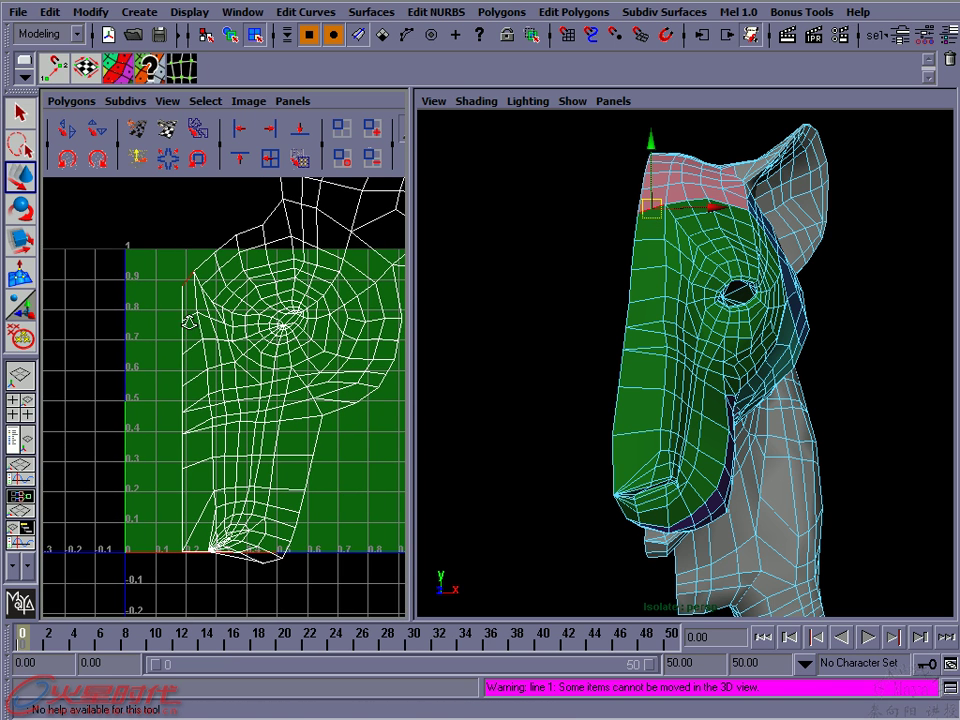
mouse_move(692, 221)
left_mouse_down("alt")
mouse_move(647, 268)
mouse_move(628, 313)
mouse_move(677, 357)
mouse_move(738, 358)
mouse_move(643, 317)
mouse_move(690, 330)
left_mouse_up("alt")
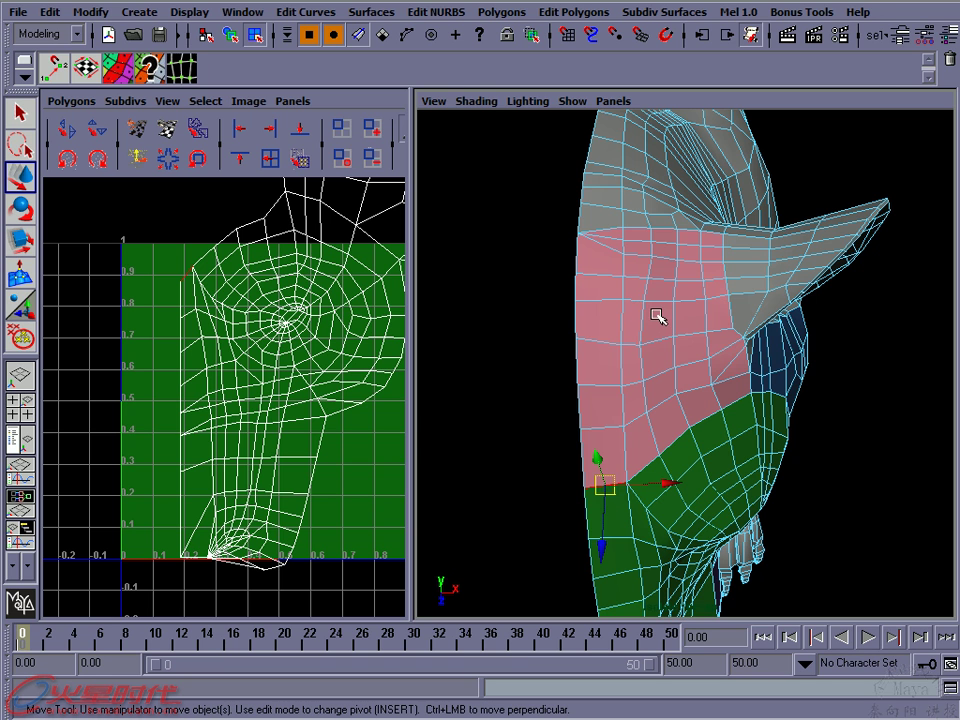
key("space")
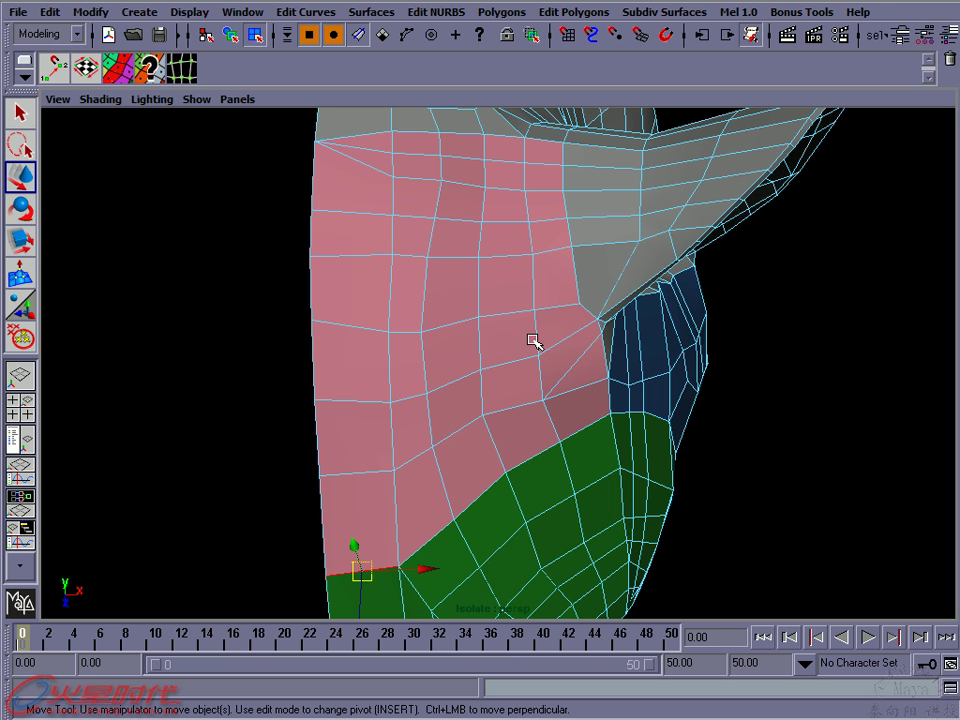
key("space")
key("space")
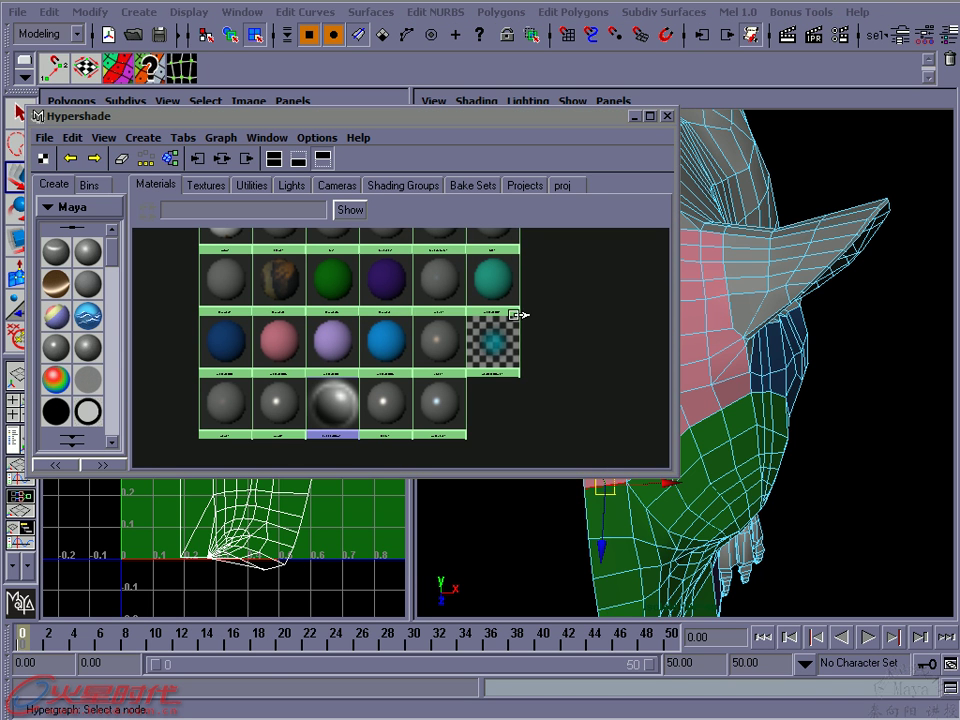
right_click_drag(279, 343, 326, 338)
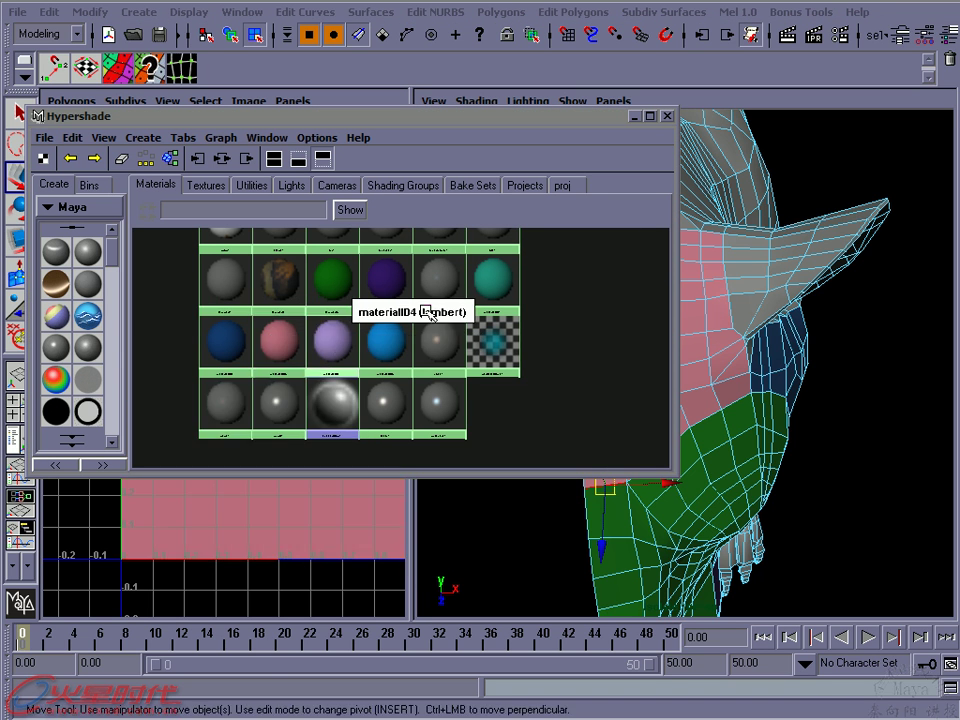
left_click(634, 116)
Planar-map the pink cheek faces from the camera, fitted to their bounding box
left_click_drag(707, 289, 758, 313, "alt")
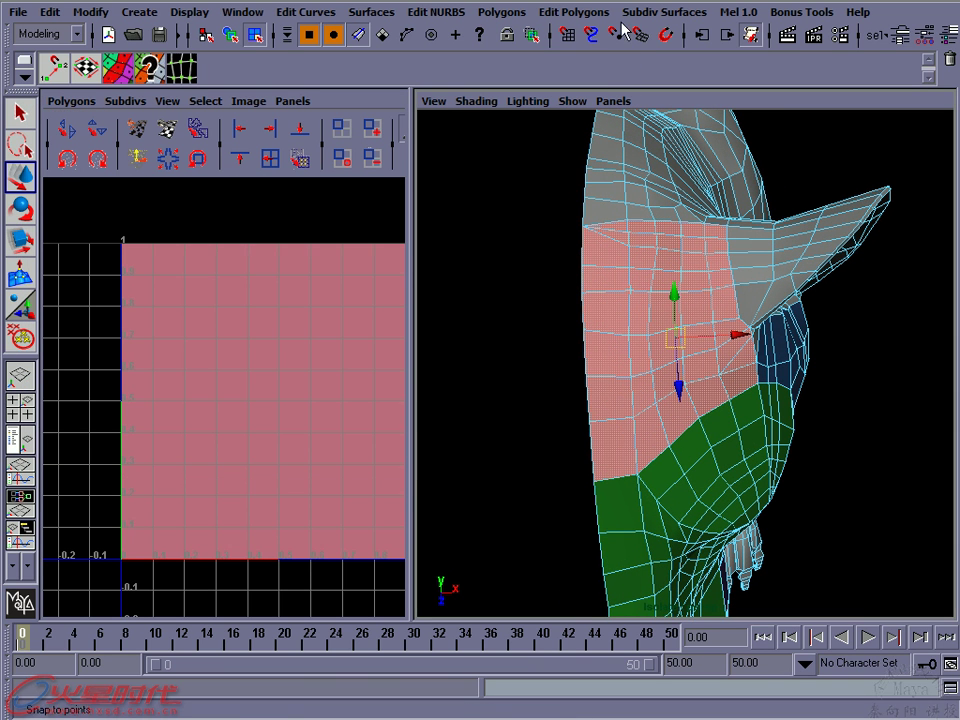
left_click(577, 13)
mouse_move(605, 39)
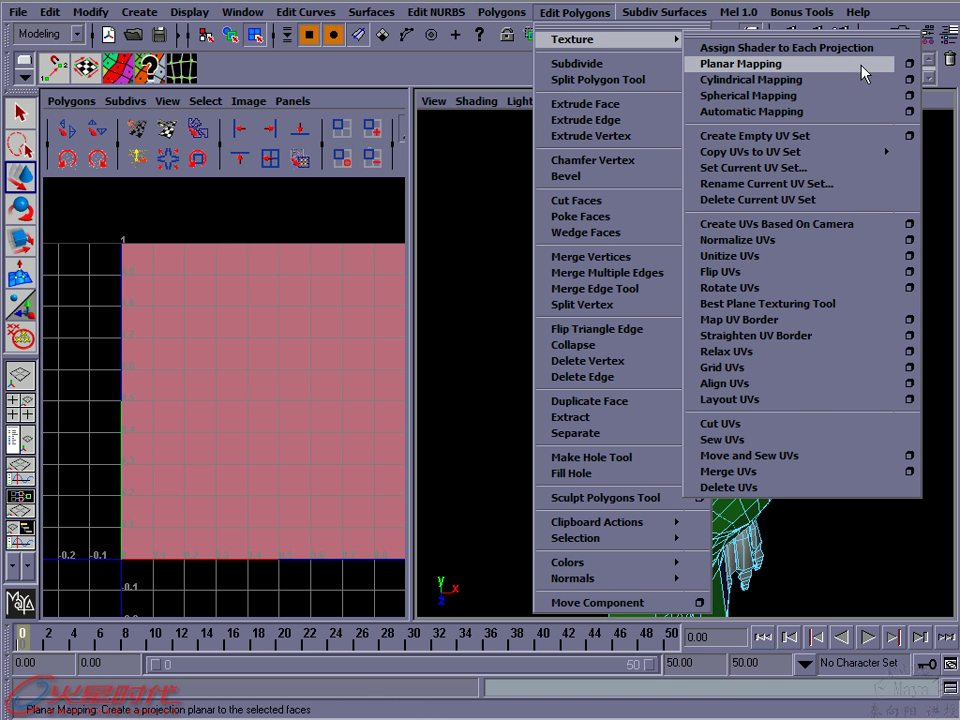
left_click(908, 63)
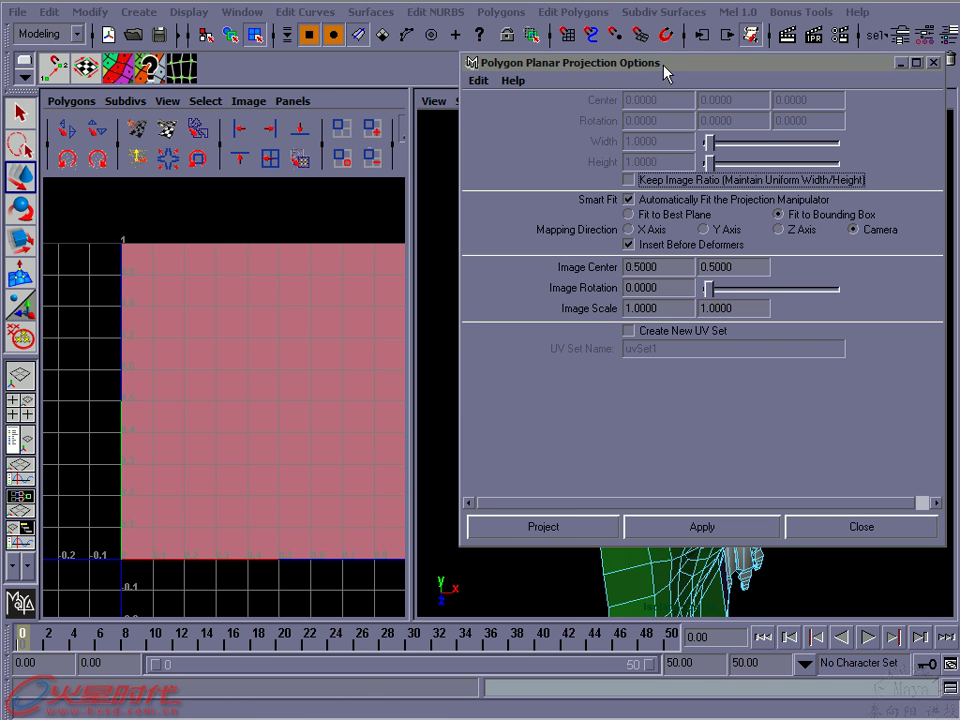
left_click_drag(600, 62, 251, 68)
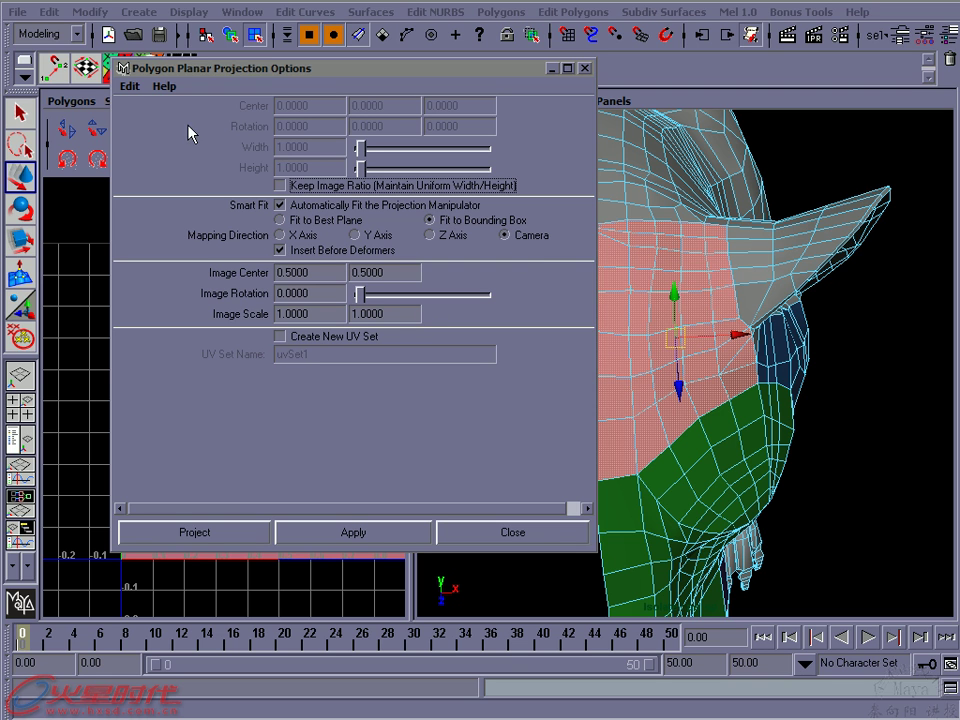
left_click(375, 537)
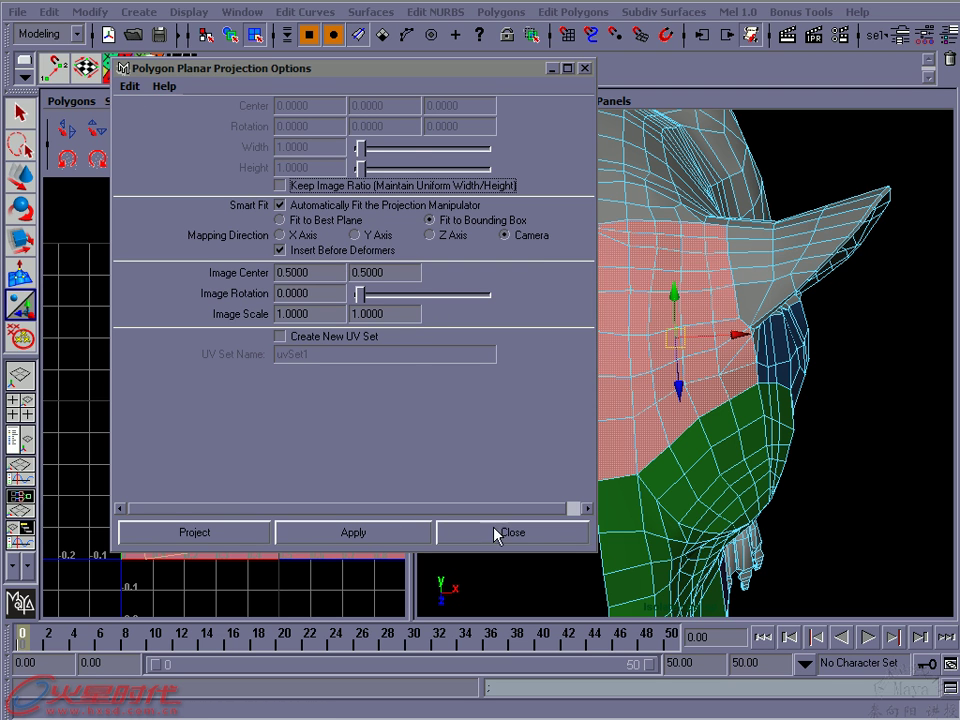
left_click(529, 534)
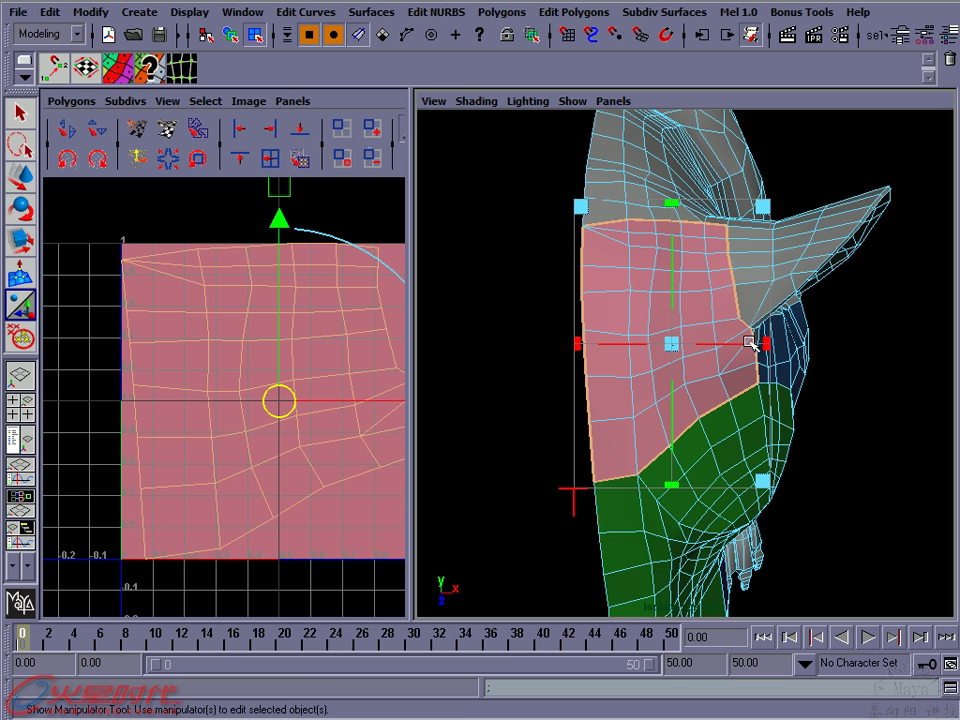
Rotate the cheek's planar projection slightly to straighten its UVs, then clear the face selection
left_click(573, 500)
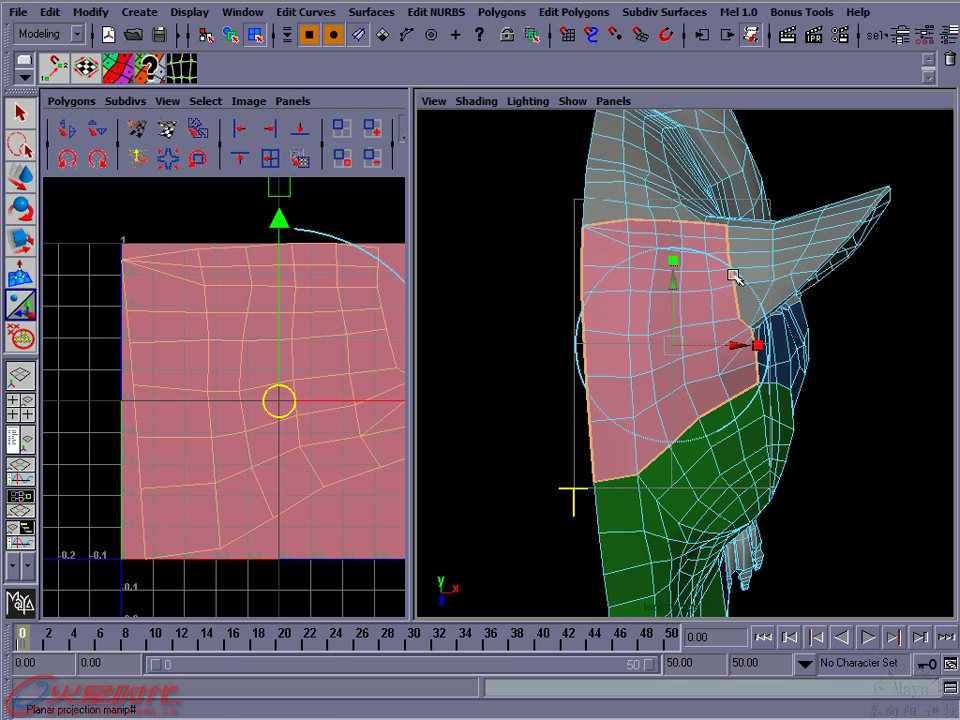
key("e")
left_click_drag(731, 263, 695, 273)
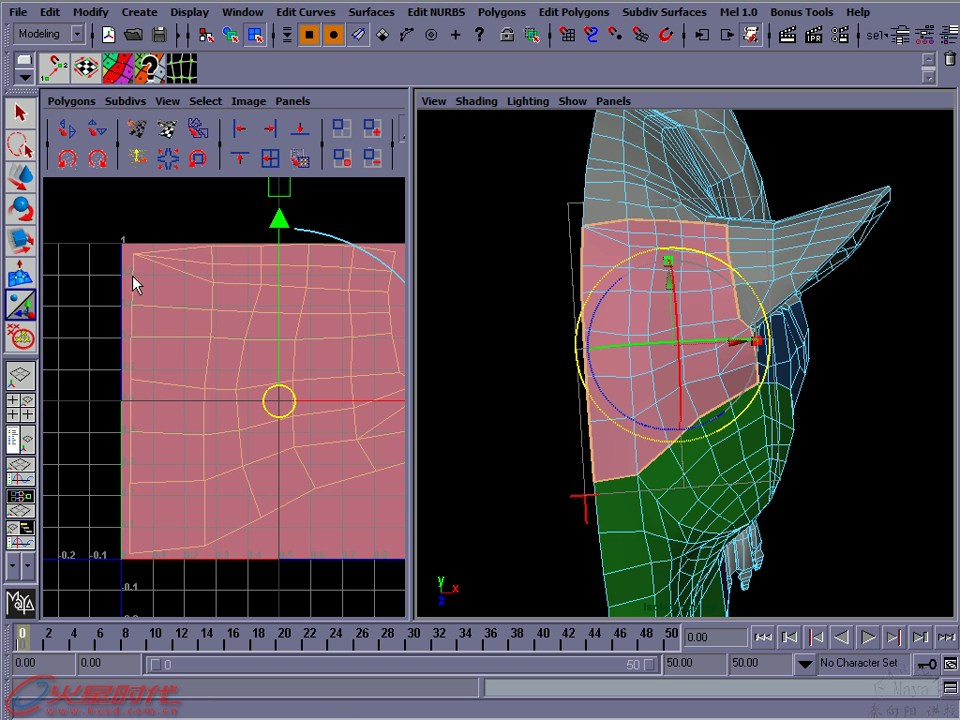
left_click(520, 345)
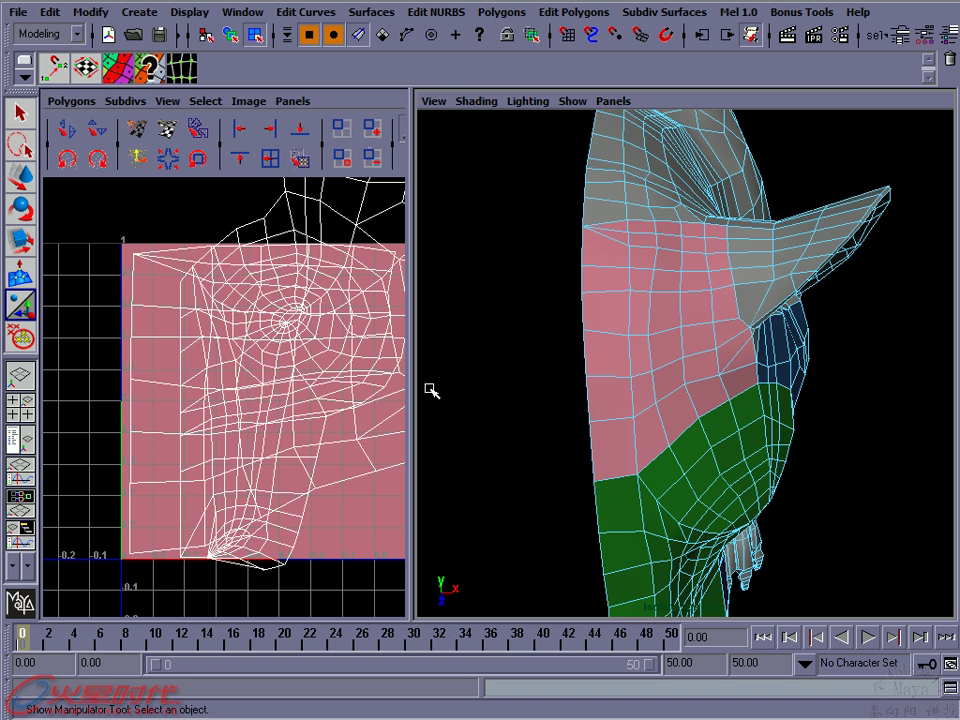
Select the cheek shell's UVs and move the shell up-left out of the 0–1 square
right_click_drag(319, 388, 146, 375, "alt")
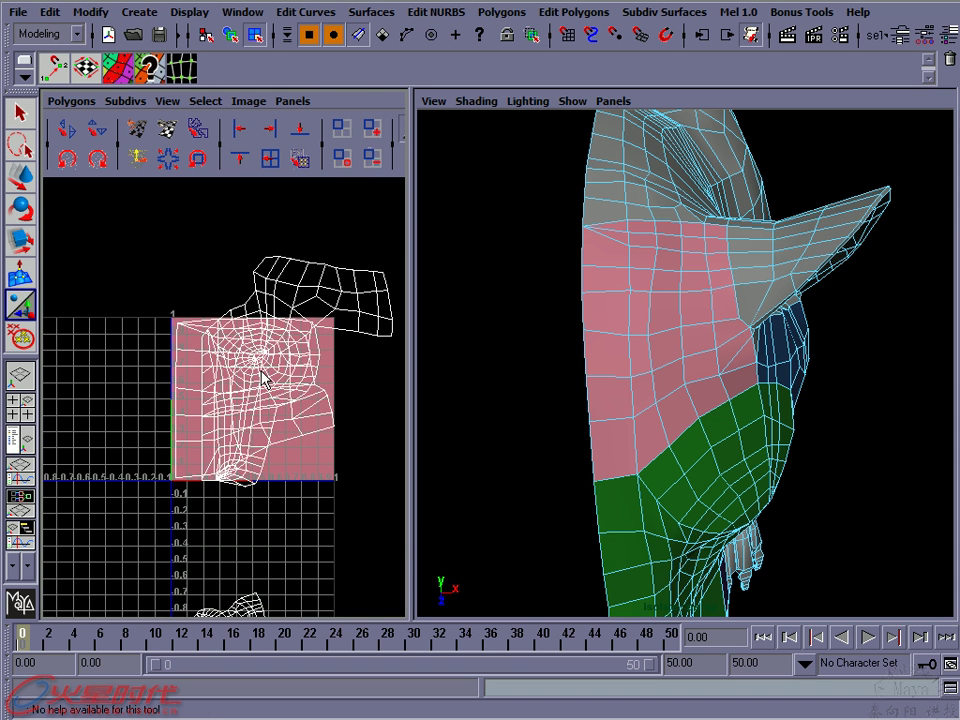
right_click_drag(305, 428, 255, 421)
right_click_drag(333, 423, 349, 416, "ctrl")
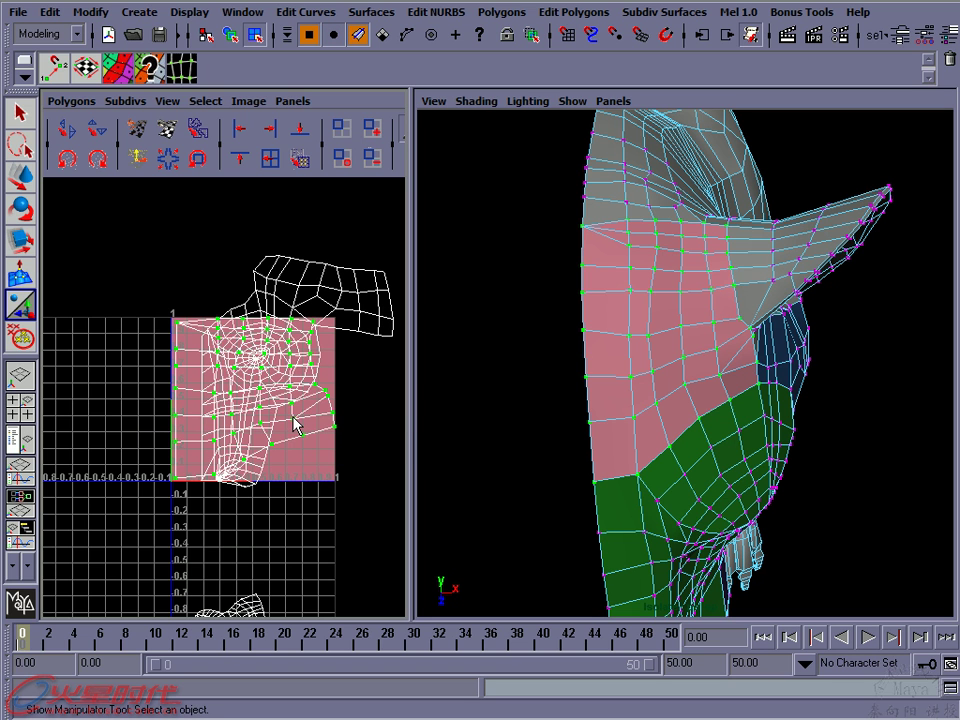
key("w")
left_click_drag(259, 410, 162, 258)
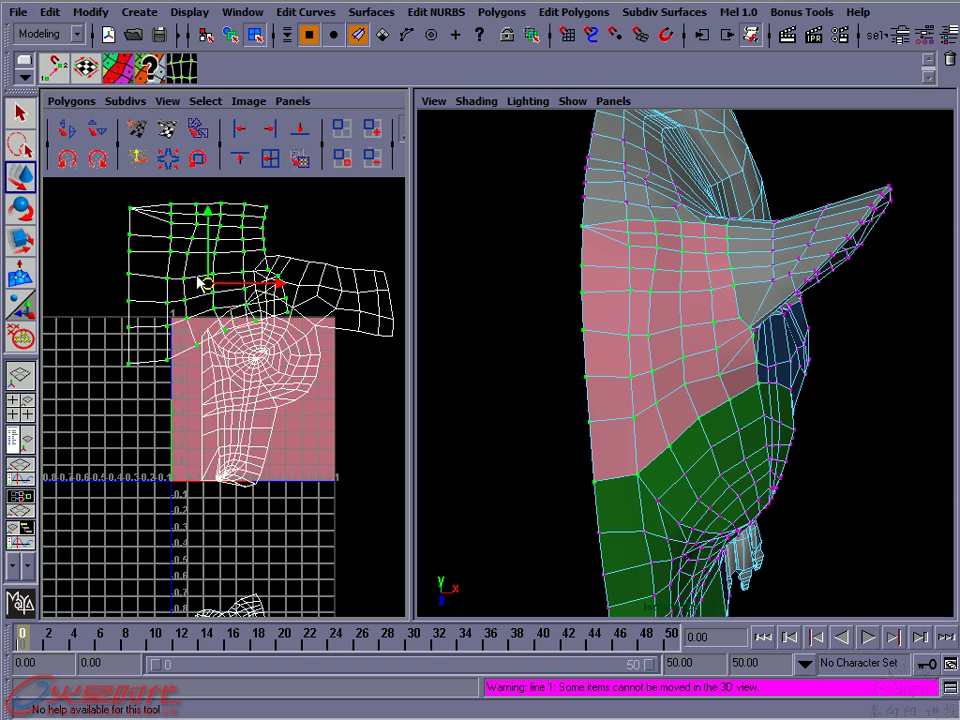
middle_click_drag(248, 327, 281, 422, "alt")
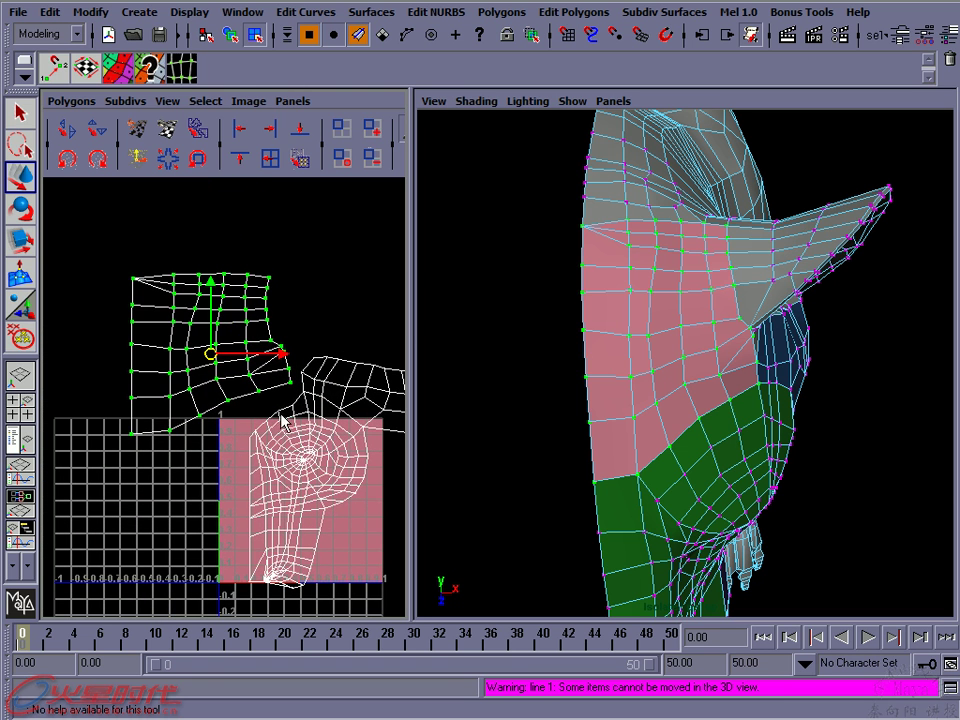
Shrink the cheek shell and shift it down-right toward the neighbouring head shell
key("r")
middle_click_drag(317, 285, 231, 296)
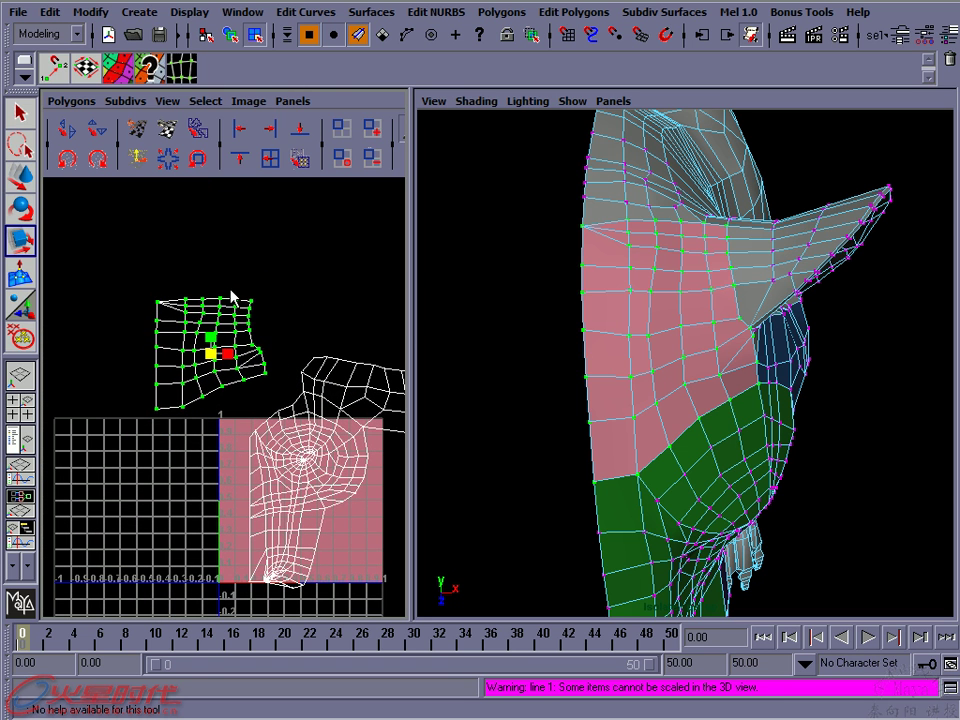
middle_click_drag(306, 300, 281, 336)
key("w")
middle_click_drag(219, 364, 257, 379)
key("r")
mouse_move(354, 328)
middle_mouse_down()
mouse_move(354, 315)
mouse_move(293, 380)
mouse_move(263, 379)
middle_mouse_up()
key("w")
key("r")
middle_click_drag(356, 321, 365, 313)
key("w")
middle_click_drag(266, 381, 272, 380)
Fine-tune the cheek shell's scale and position so its border lines up with the neighbour
scroll(290, 423, "up", 2)
scroll(246, 403, "up", 1)
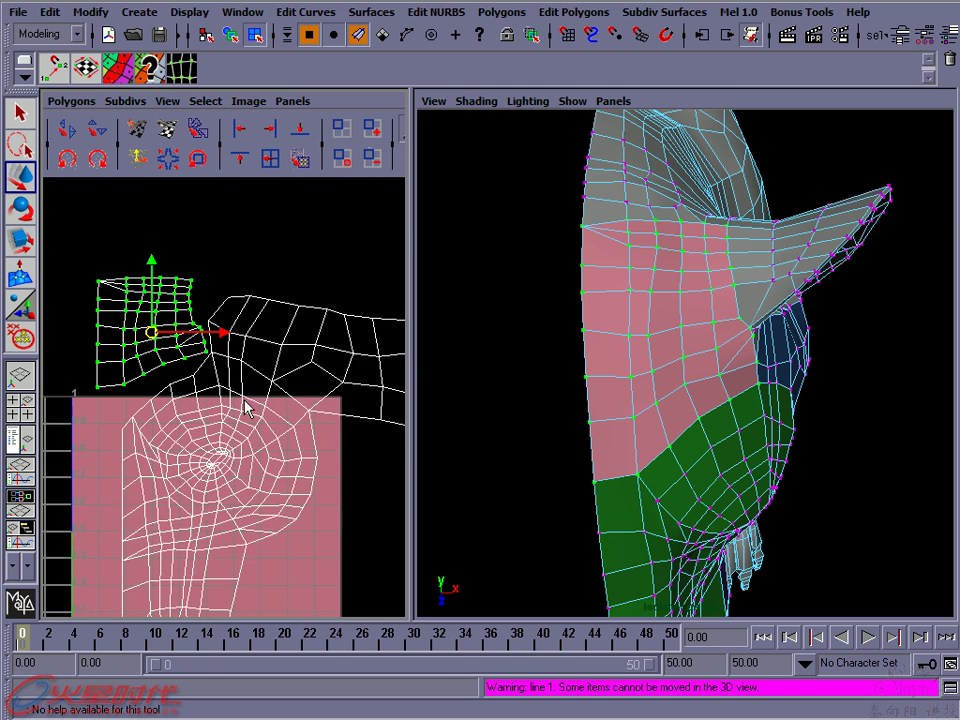
scroll(189, 386, "up", 2)
key("r")
middle_click_drag(235, 306, 250, 237)
key("w")
middle_click_drag(180, 316, 184, 315)
key("r")
middle_click_drag(285, 238, 261, 240)
key("w")
middle_click_drag(182, 315, 190, 322)
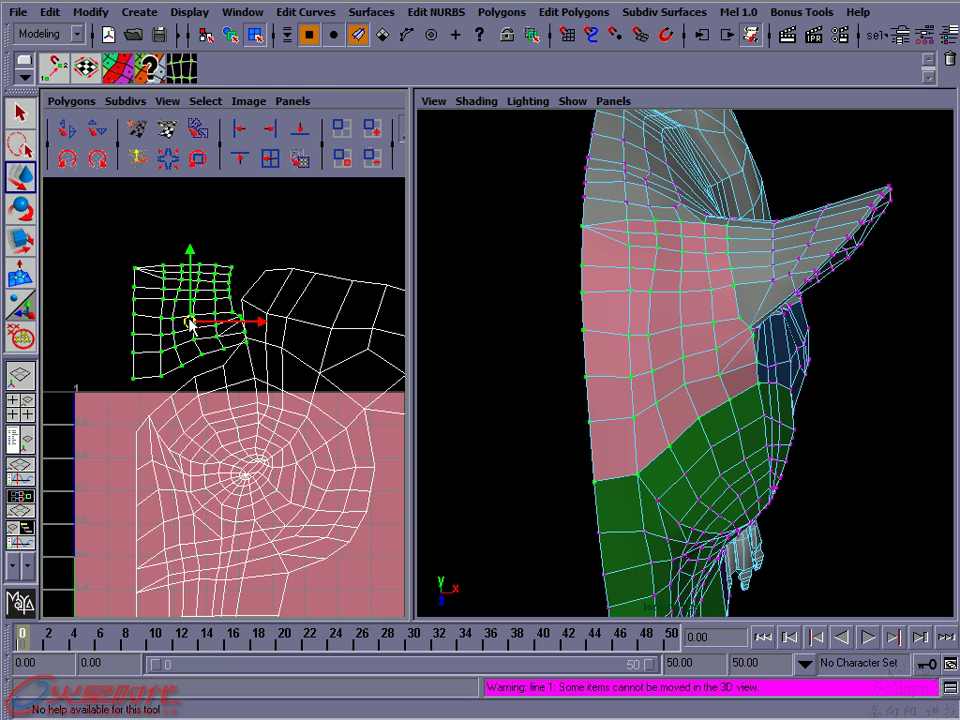
scroll(182, 398, "up", 1)
scroll(147, 366, "up", 1)
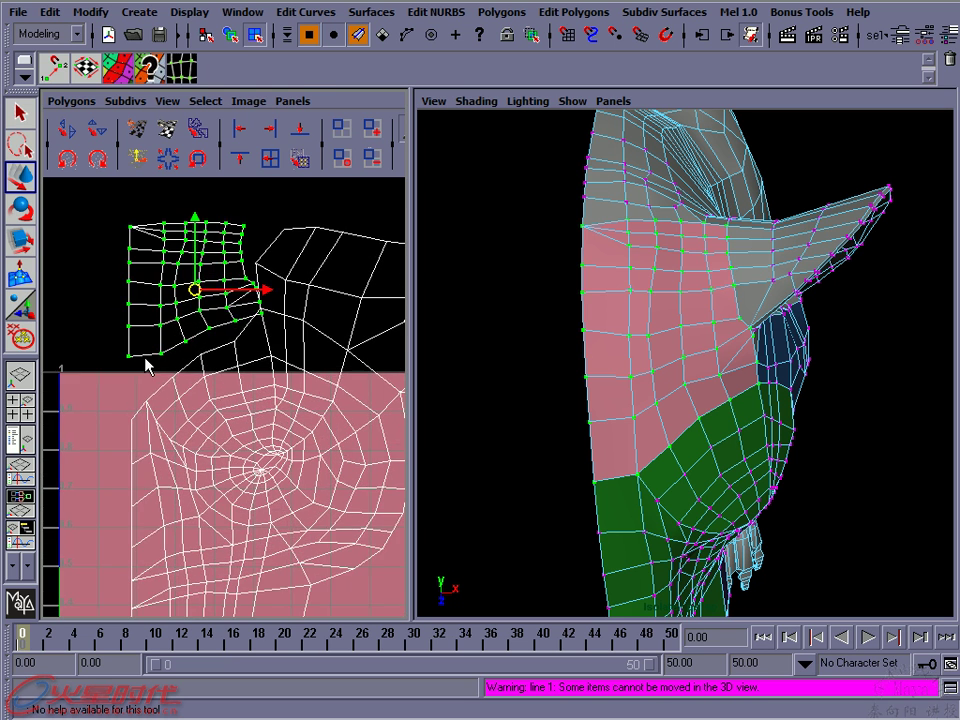
Select the small shell's first border edges and sew them to the neighbour with Sew UVs
left_click(153, 418)
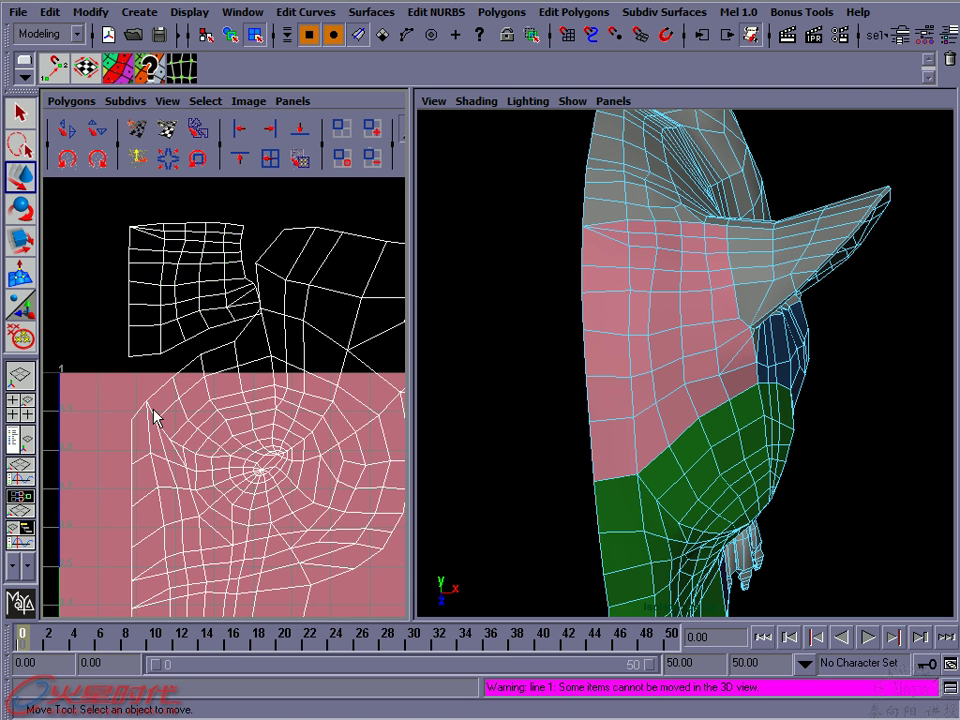
left_click(150, 358)
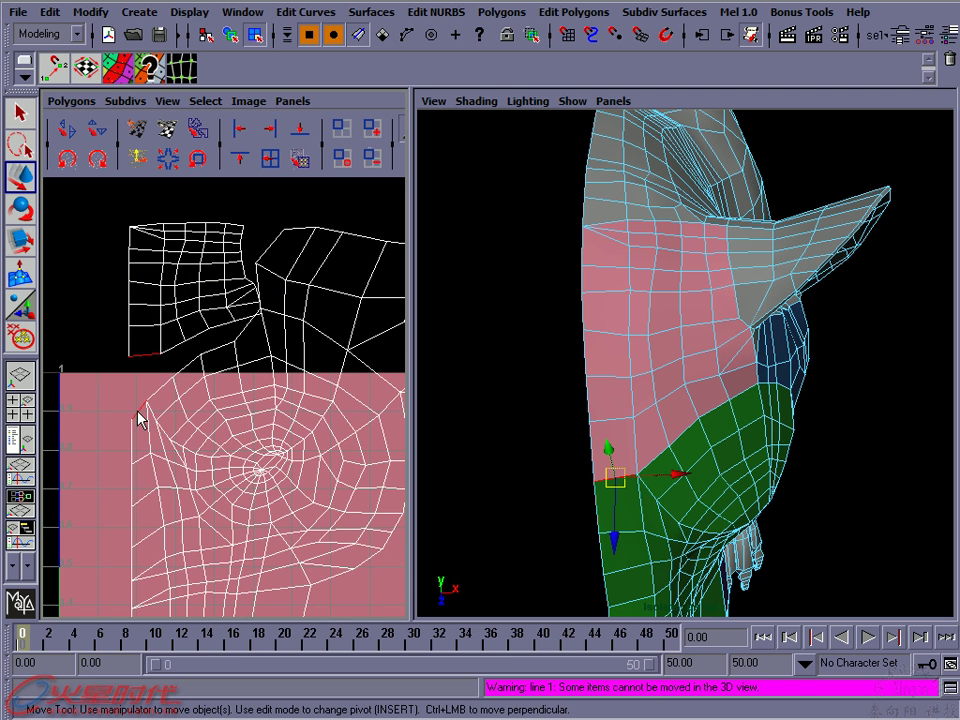
left_click(177, 381)
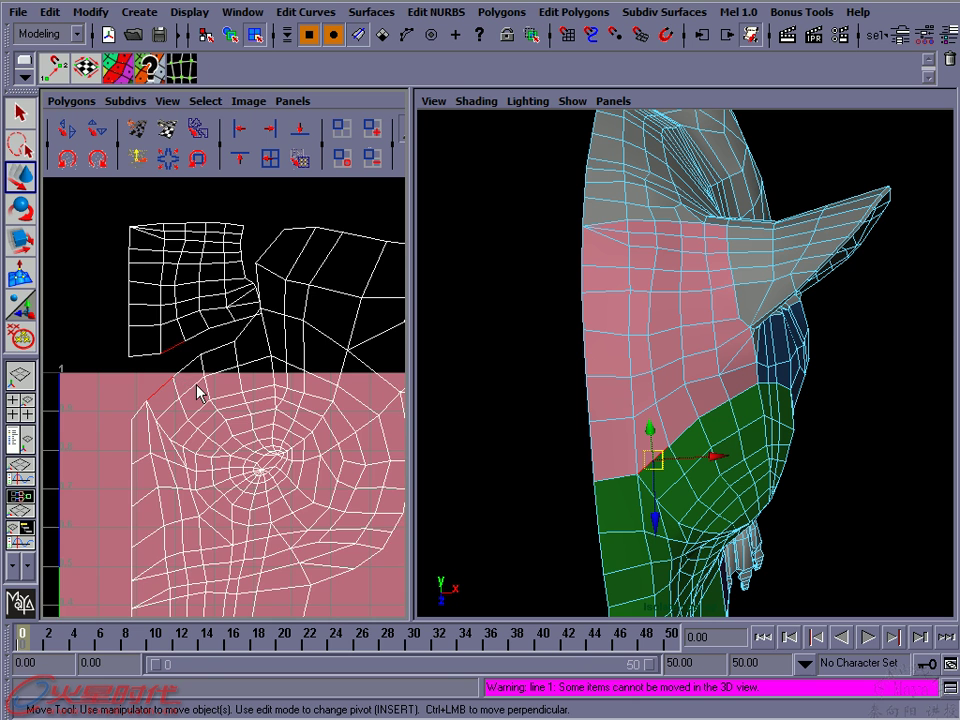
middle_click_drag(198, 393, 189, 373, "alt")
scroll(204, 354, "up", 2)
scroll(156, 390, "up", 2)
scroll(155, 267, "up", 1)
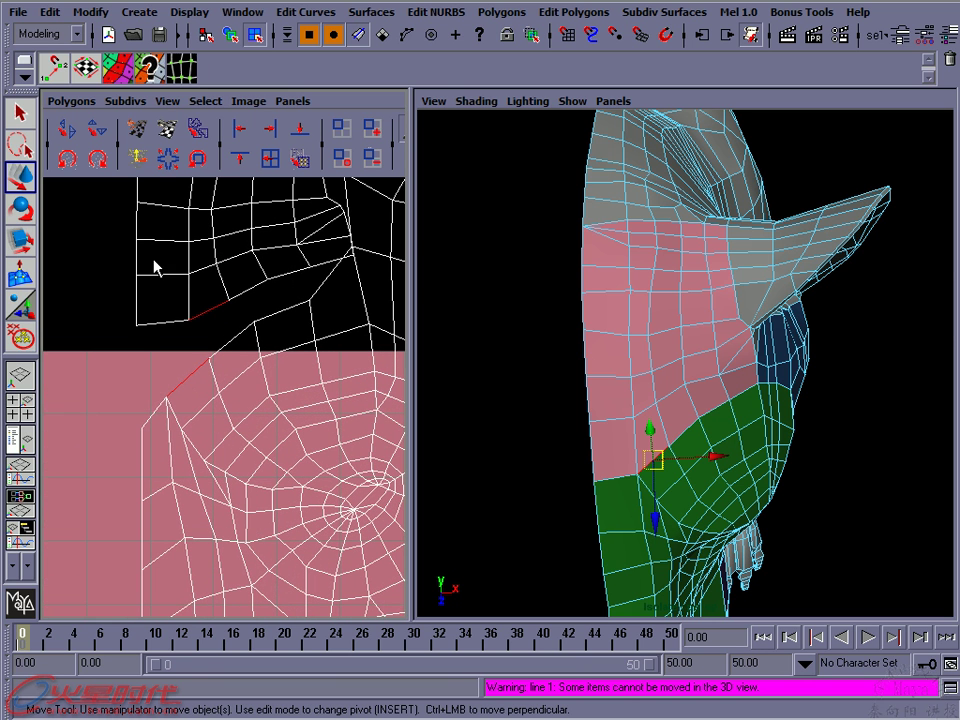
left_click(156, 334)
left_click(71, 101)
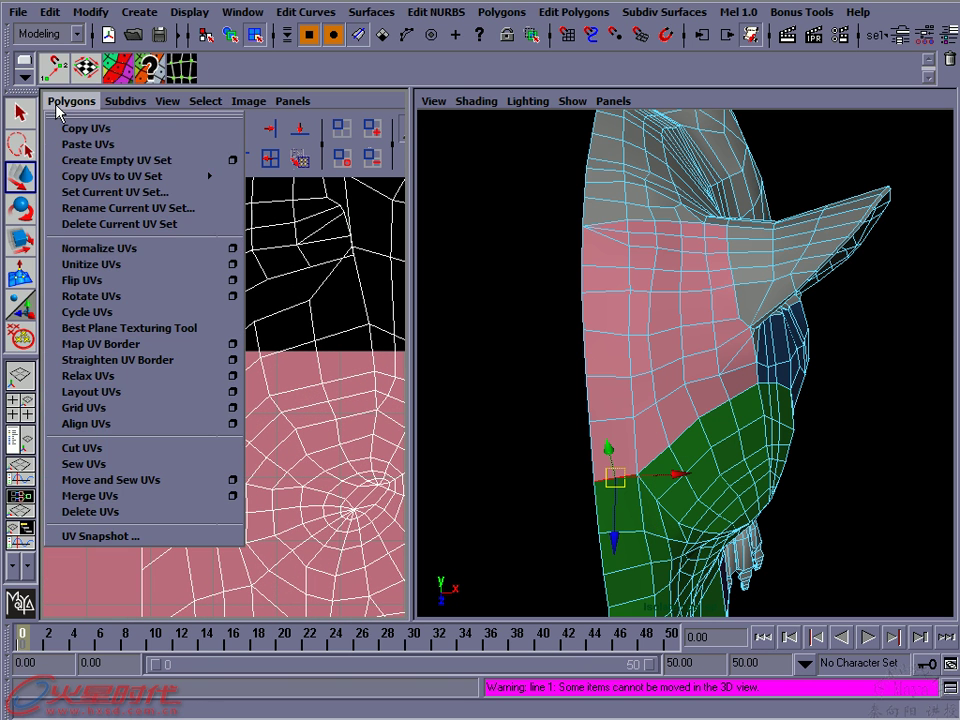
left_click(116, 464)
Sew the next four diagonal seam edges one by one with G
left_click(210, 340)
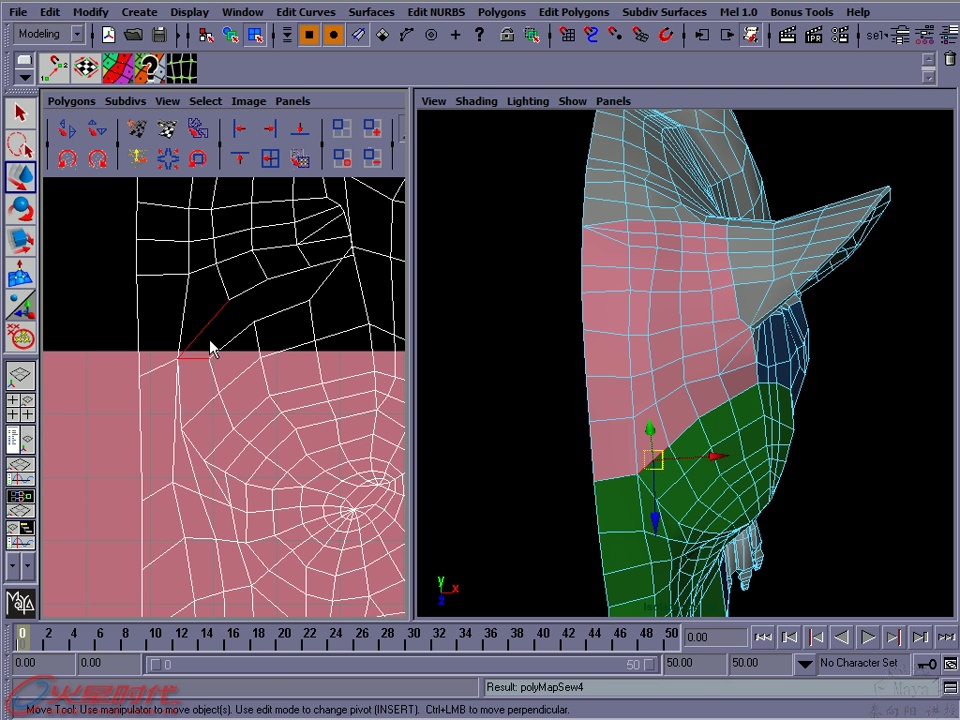
key("g")
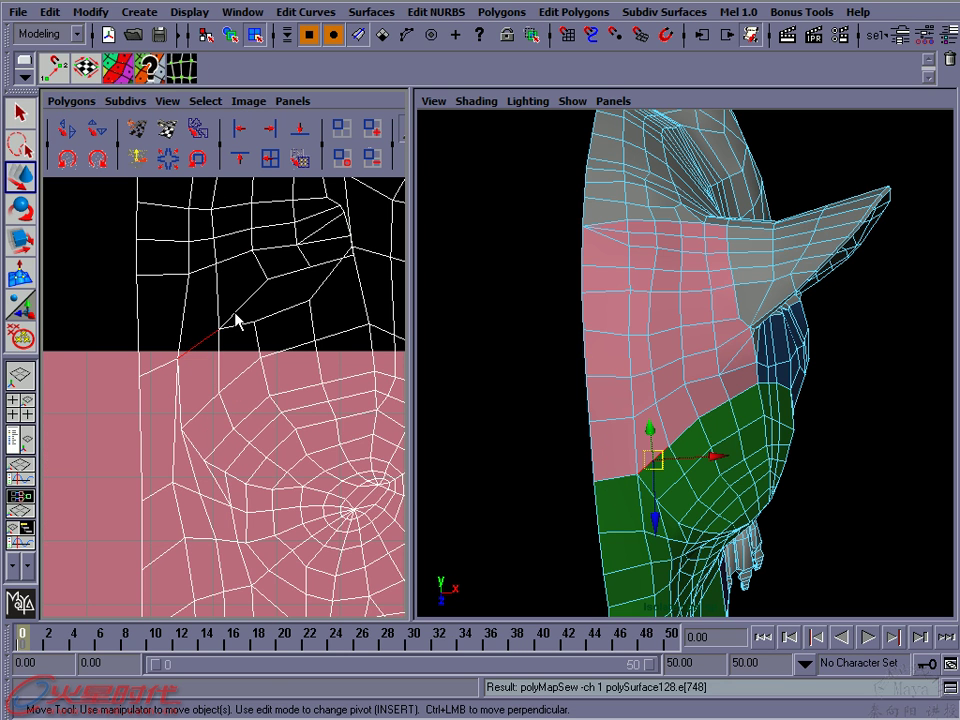
left_click(251, 310)
key("g")
left_click(294, 290)
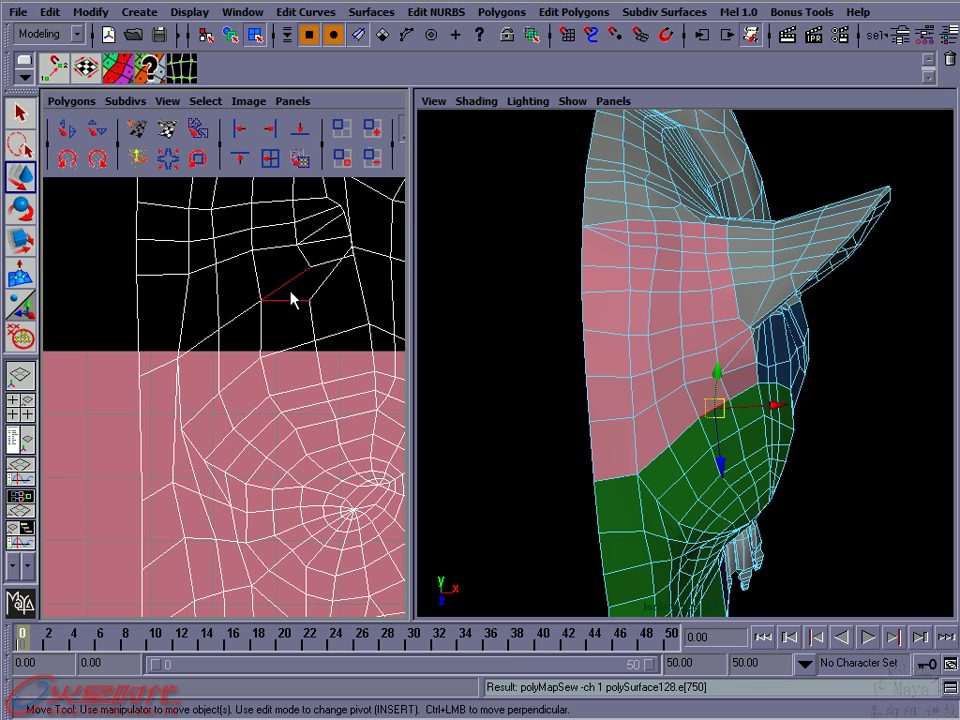
key("g")
left_click(336, 282)
key("g")
Sew the vertical seam edge at the shell gap, then undo the extra diagonal sew above it
middle_click_drag(336, 294, 306, 362, "alt")
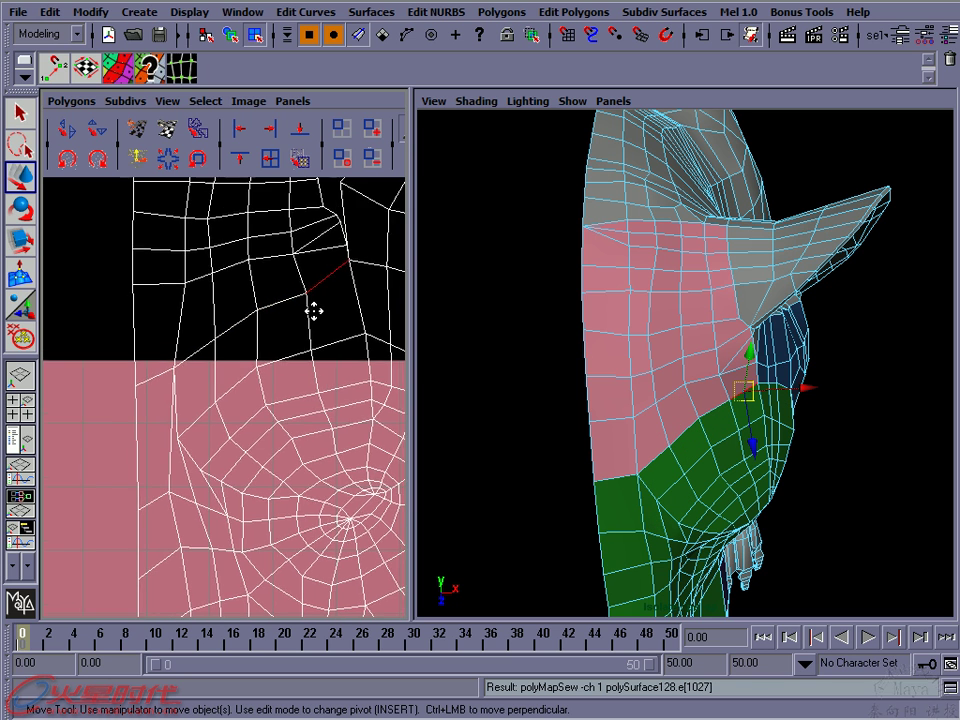
left_click(297, 346)
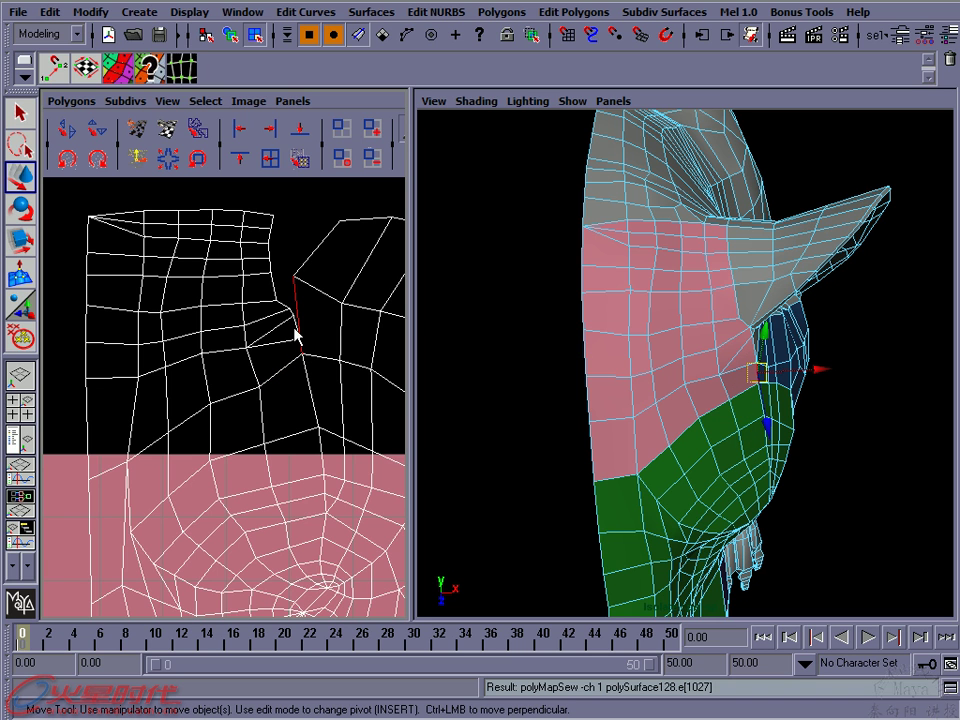
middle_click_drag(333, 385, 306, 366, "alt")
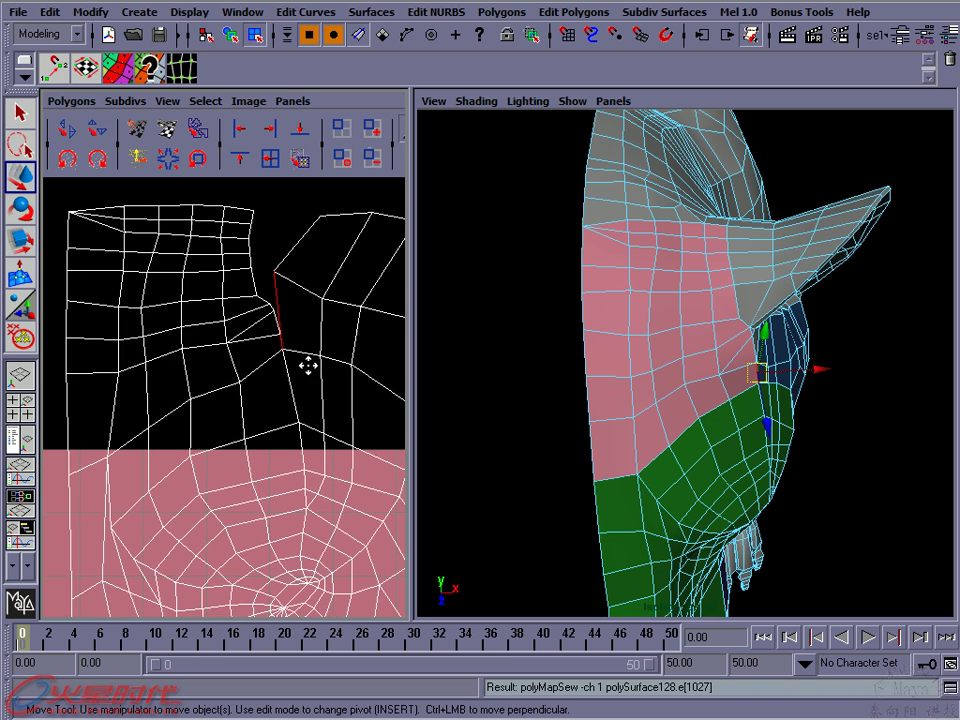
right_click_drag(306, 366, 325, 377, "alt")
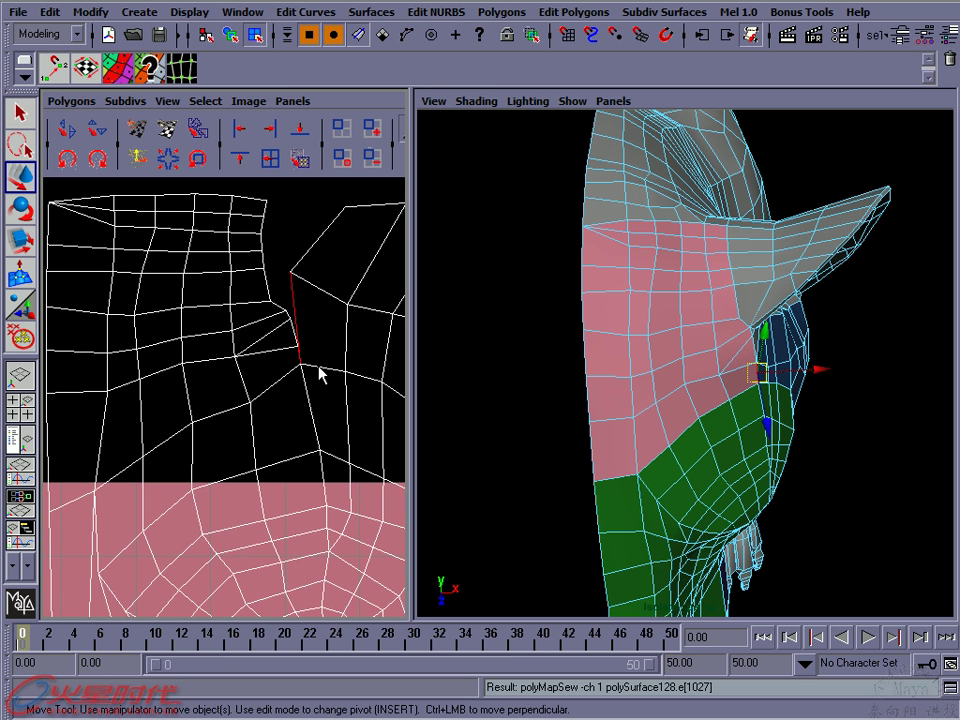
key("g")
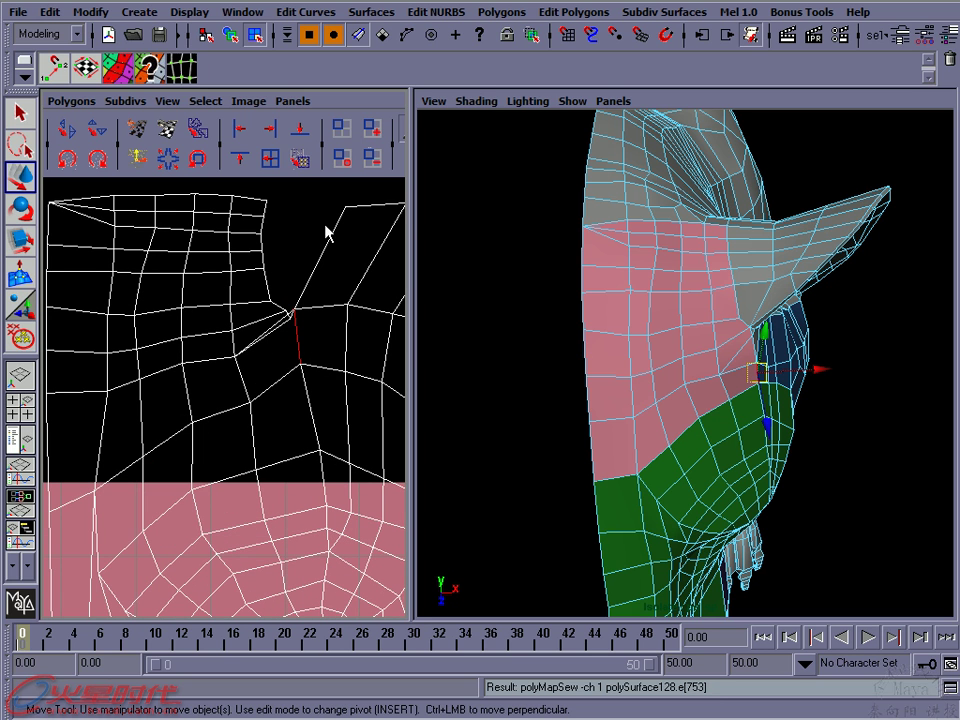
left_click_drag(327, 221, 335, 237)
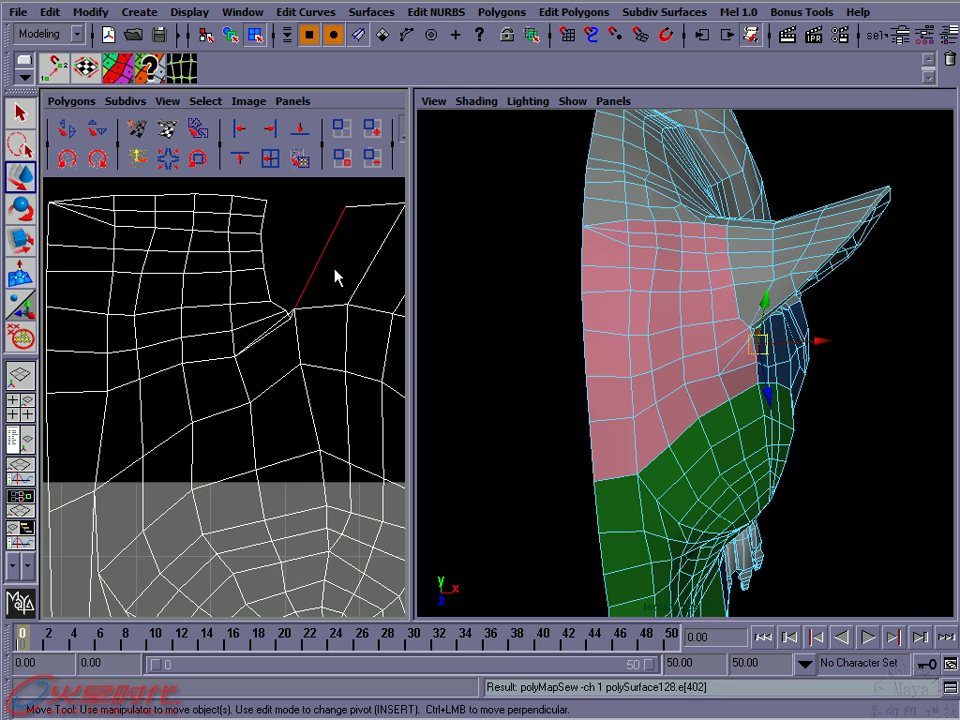
key("g")
key("ctrl+z")
Pull the pinched seam UV point slightly upward
mouse_move(326, 311)
middle_mouse_down("alt")
mouse_move(276, 341)
mouse_move(303, 352)
middle_mouse_up("alt")
mouse_move(303, 352)
right_mouse_down("alt")
mouse_move(255, 339)
mouse_move(296, 392)
mouse_move(352, 378)
right_mouse_up("alt")
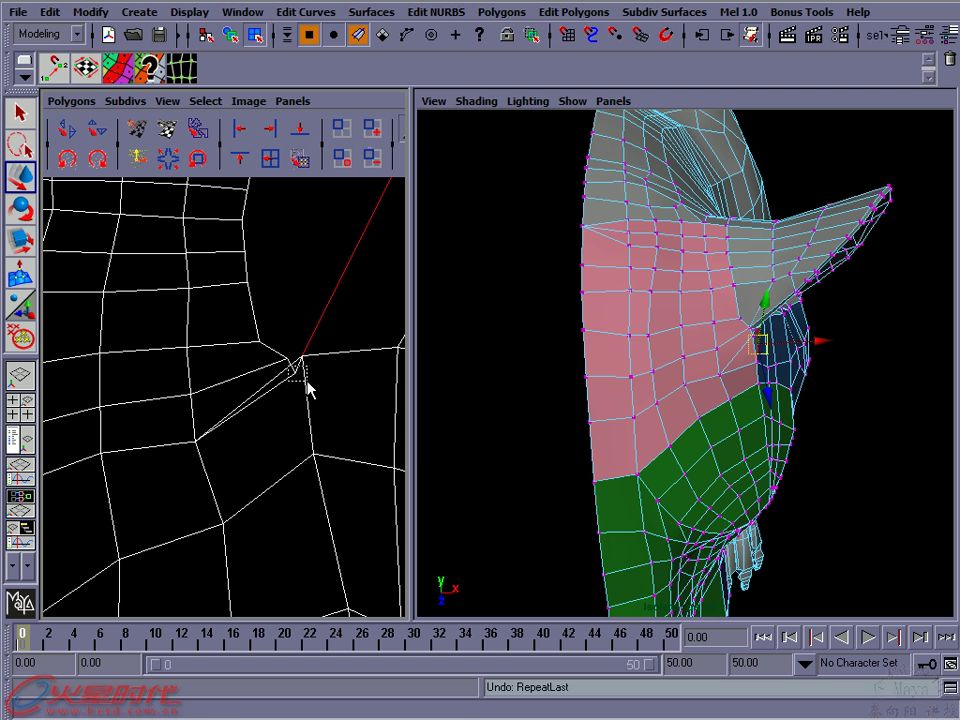
left_click(303, 385)
mouse_move(298, 377)
left_mouse_down()
mouse_move(301, 358)
mouse_move(261, 343)
mouse_move(257, 317)
mouse_move(279, 349)
mouse_move(264, 336)
mouse_move(296, 357)
left_mouse_up()
Nudge the seam corner UV slightly up and left
left_click(283, 352)
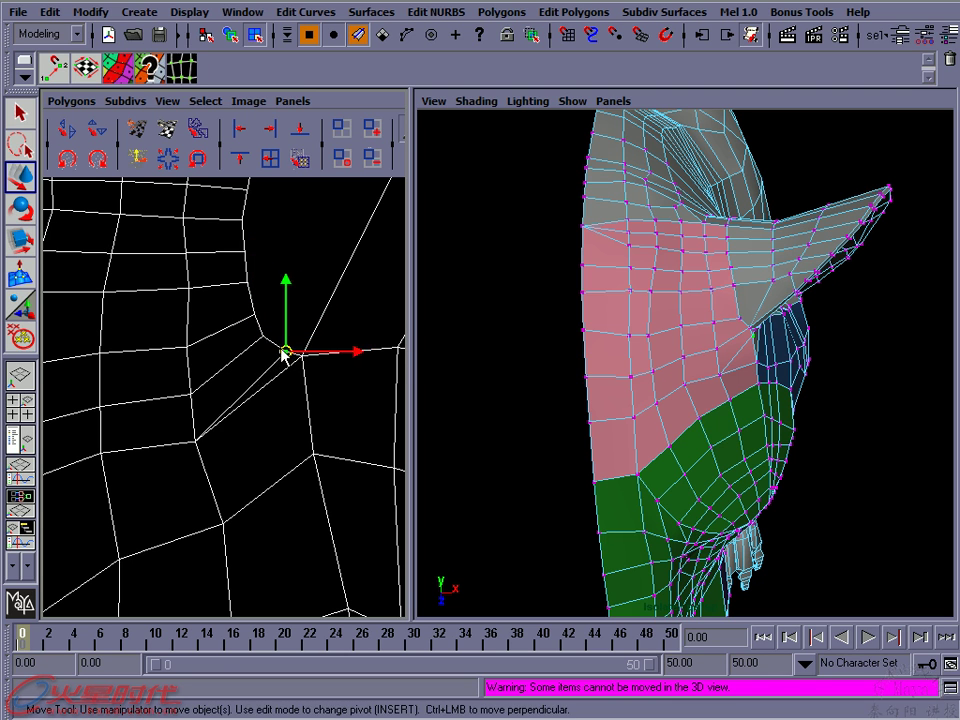
left_click_drag(643, 349, 600, 332, "alt")
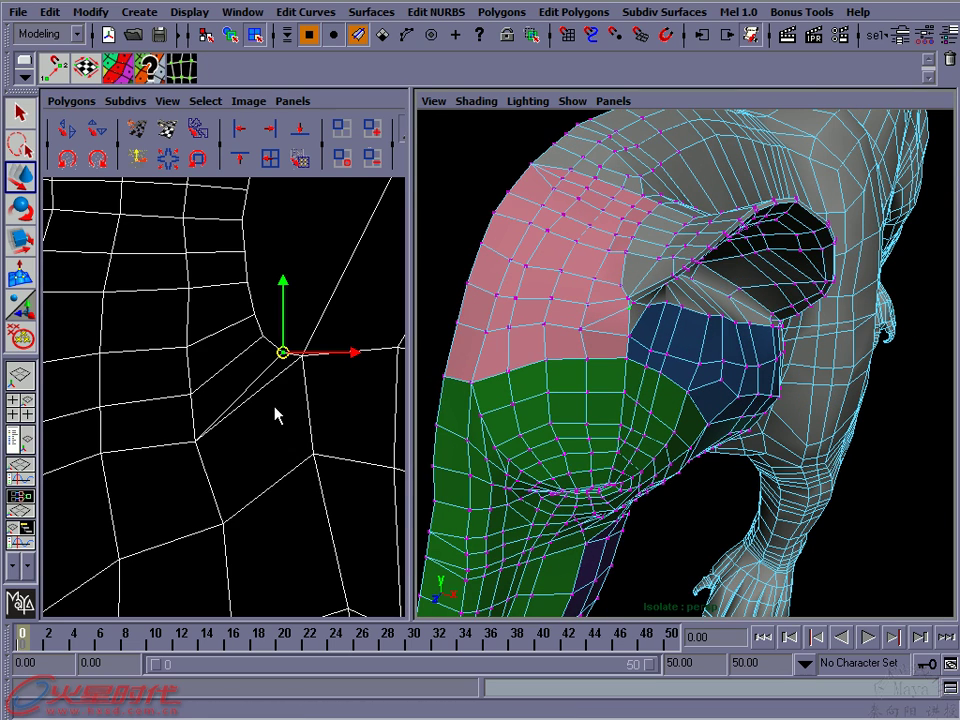
scroll(272, 418, "down", 2)
scroll(260, 385, "down", 2)
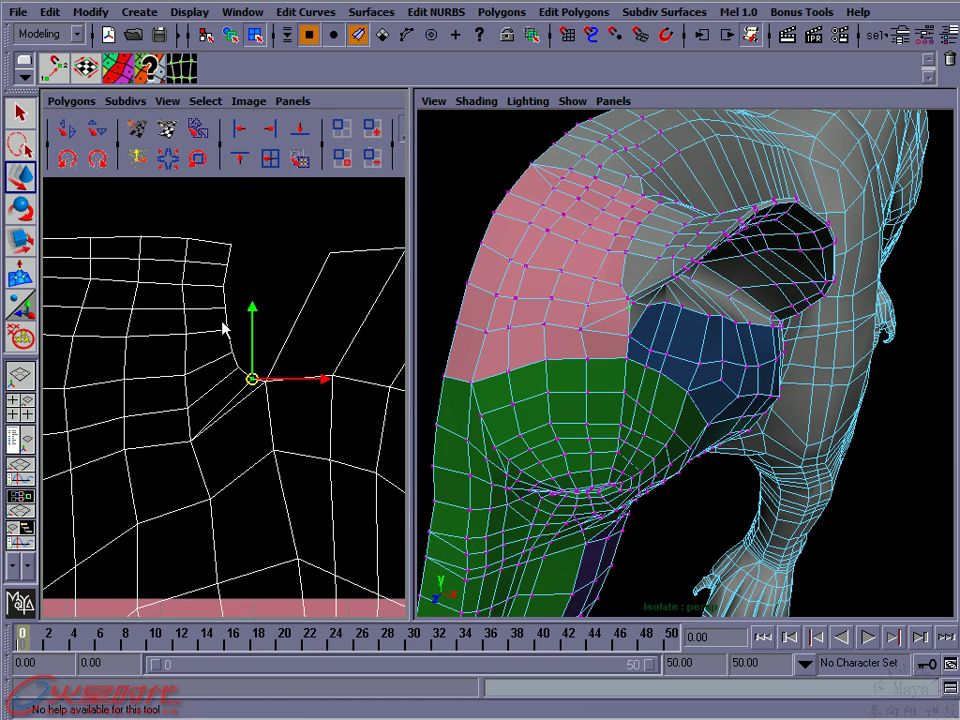
left_click_drag(729, 266, 628, 214, "alt")
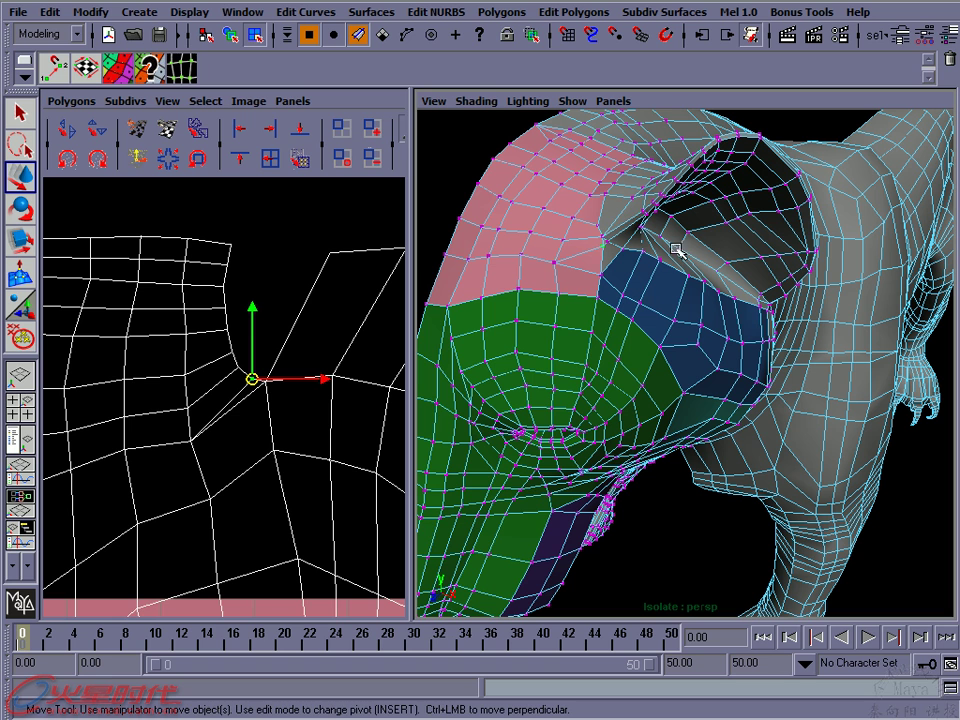
middle_click_drag(281, 343, 264, 340, "alt")
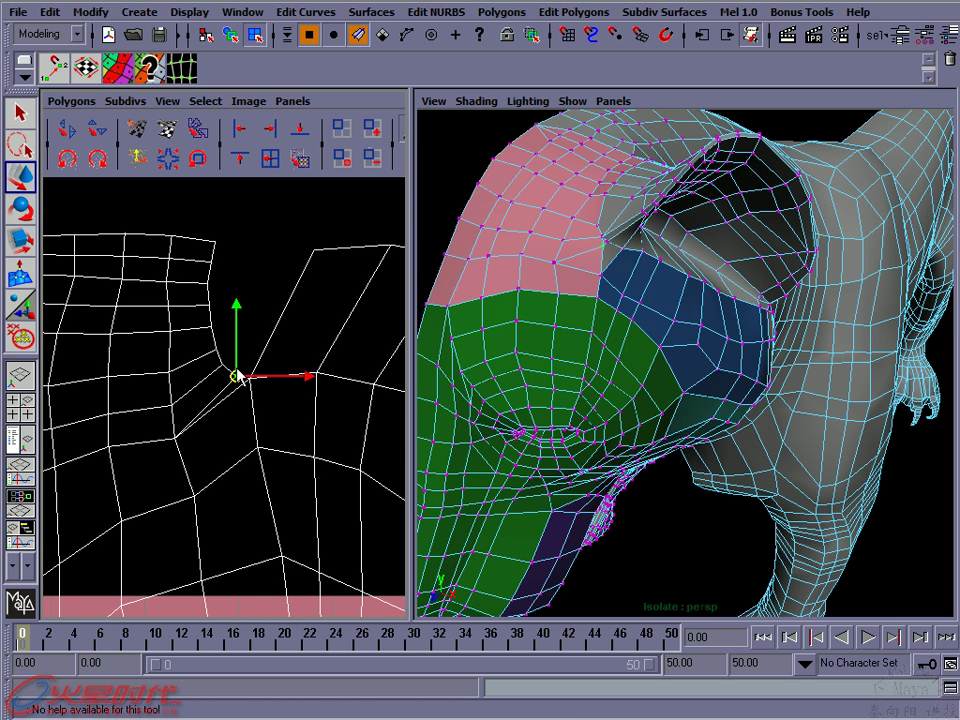
left_click_drag(239, 377, 236, 376)
right_click_drag(318, 341, 318, 322, "alt")
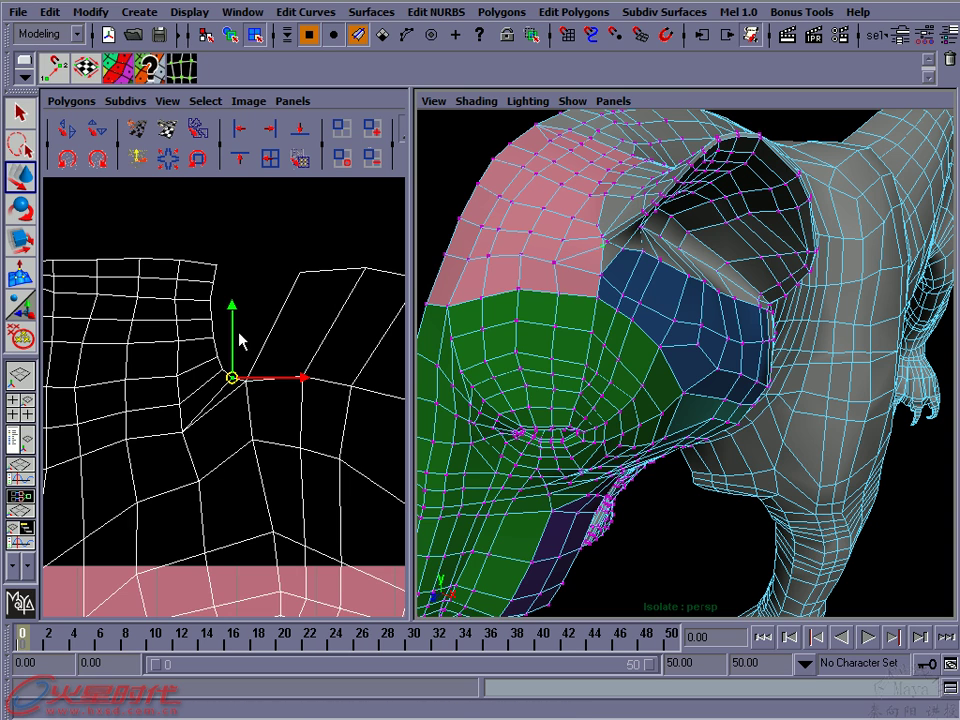
Orbit the head to inspect the mapping around the eye opening, brow, ear and muzzle
mouse_move(441, 308)
left_mouse_down("alt")
mouse_move(638, 258)
mouse_move(600, 261)
mouse_move(530, 203)
left_mouse_up("alt")
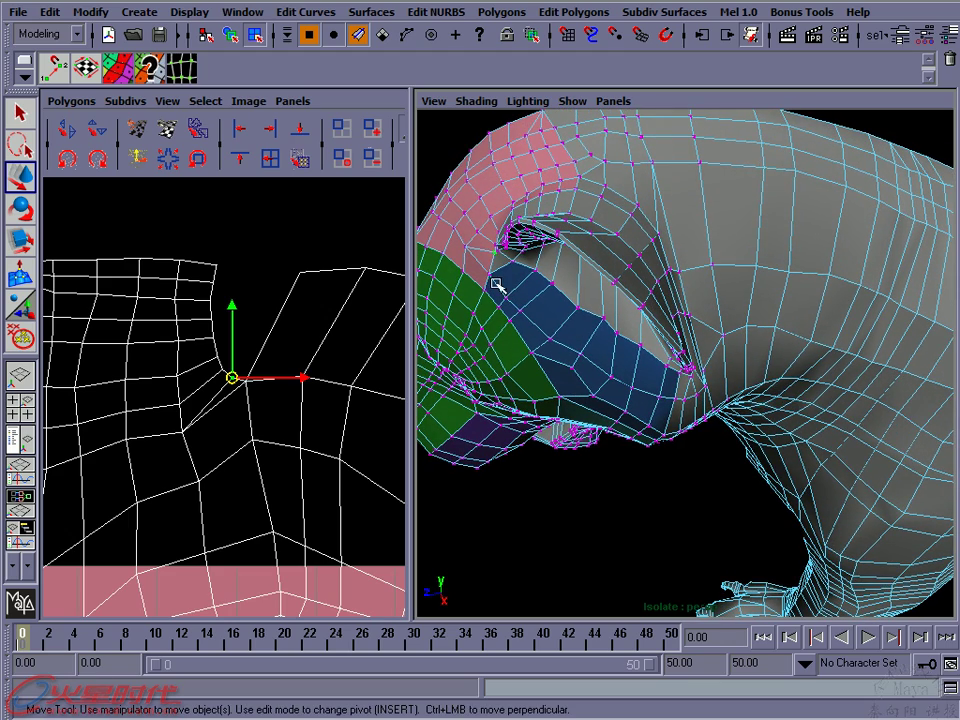
mouse_move(530, 257)
left_mouse_down("alt")
mouse_move(658, 253)
mouse_move(428, 149)
left_mouse_up("alt")
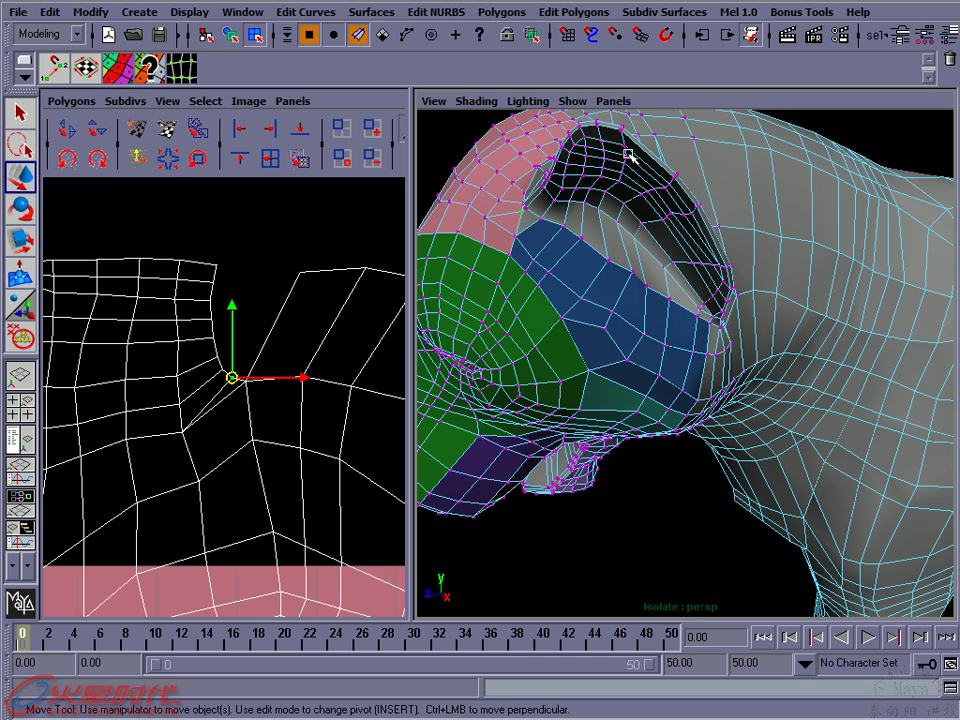
mouse_move(623, 214)
left_mouse_down("alt")
mouse_move(604, 251)
mouse_move(596, 243)
left_mouse_up("alt")
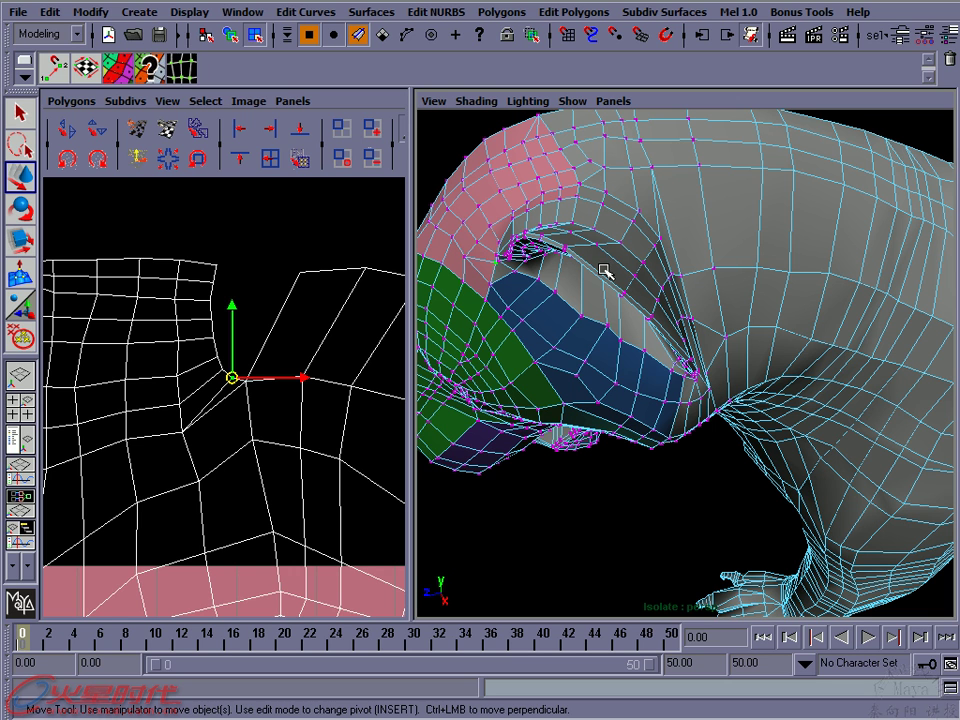
mouse_move(627, 262)
left_mouse_down("alt")
mouse_move(638, 242)
mouse_move(638, 257)
mouse_move(611, 242)
left_mouse_up("alt")
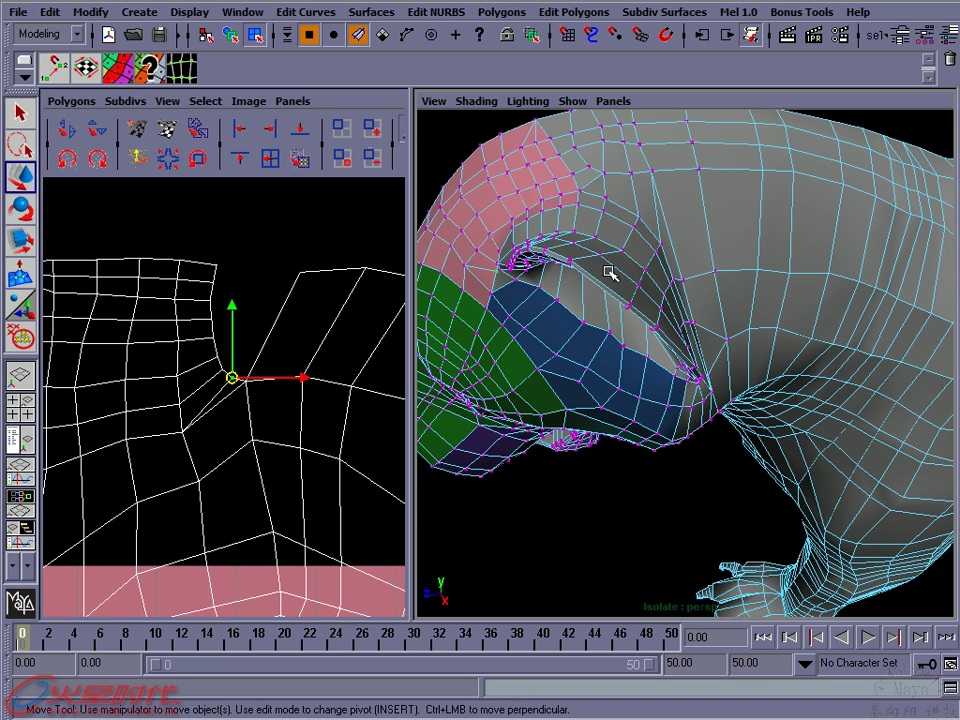
mouse_move(617, 273)
left_mouse_down("alt")
mouse_move(677, 216)
mouse_move(654, 253)
mouse_move(568, 281)
mouse_move(622, 308)
mouse_move(590, 300)
left_mouse_up("alt")
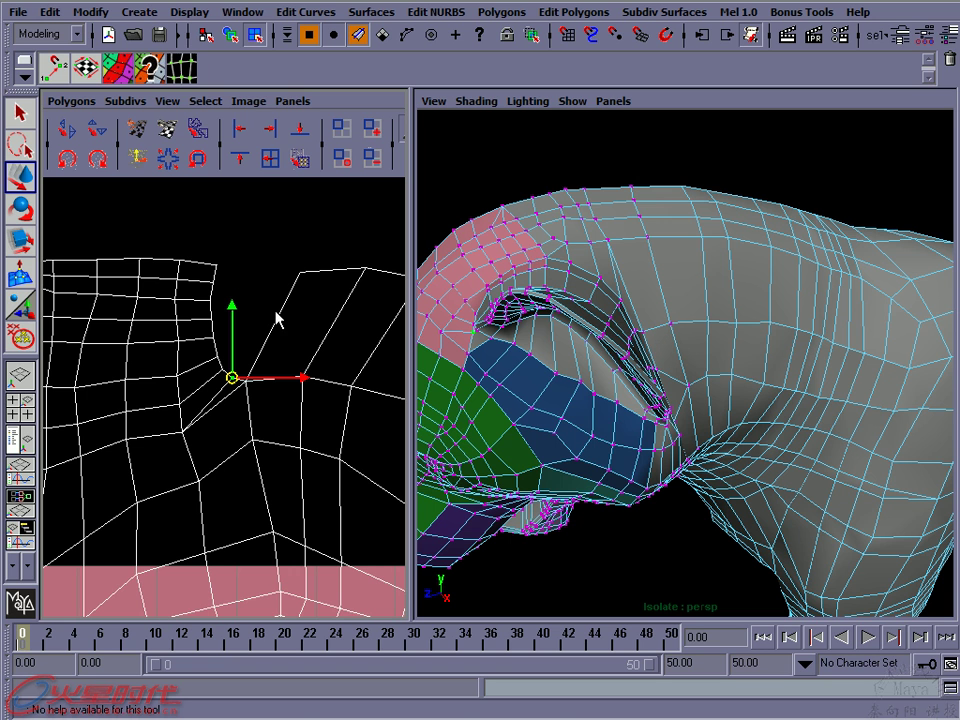
mouse_move(606, 358)
left_mouse_down("alt")
mouse_move(636, 316)
mouse_move(647, 270)
left_mouse_up("alt")
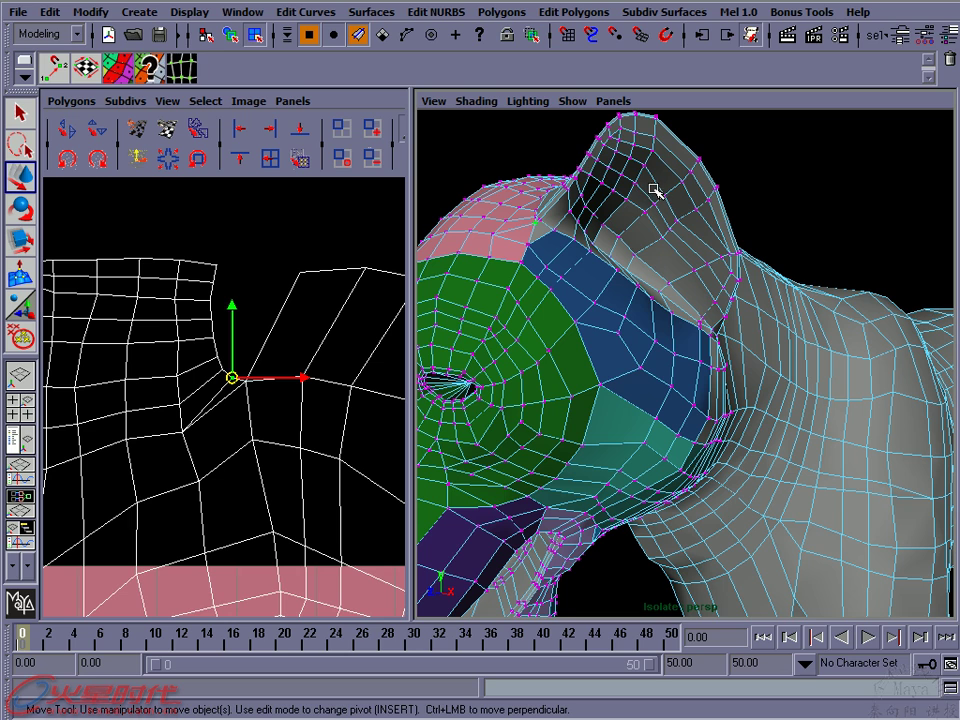
mouse_move(662, 193)
middle_mouse_down("alt")
mouse_move(666, 186)
mouse_move(656, 189)
mouse_move(662, 213)
middle_mouse_up("alt")
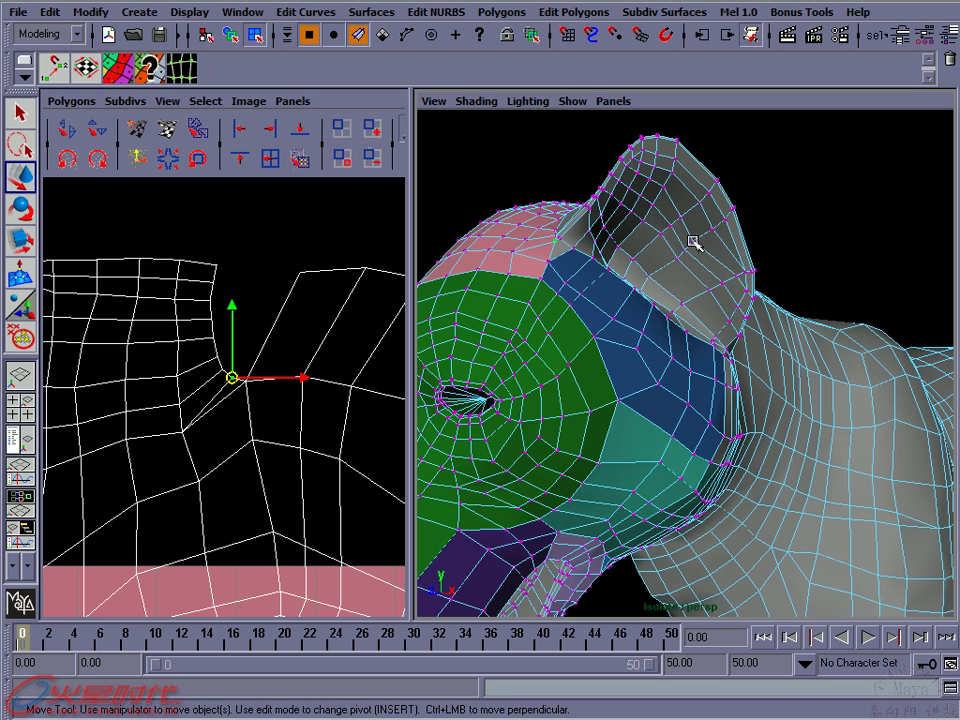
Zoom the UV Texture Editor out to show the whole 0–1 UV square
scroll(178, 356, "down", 3)
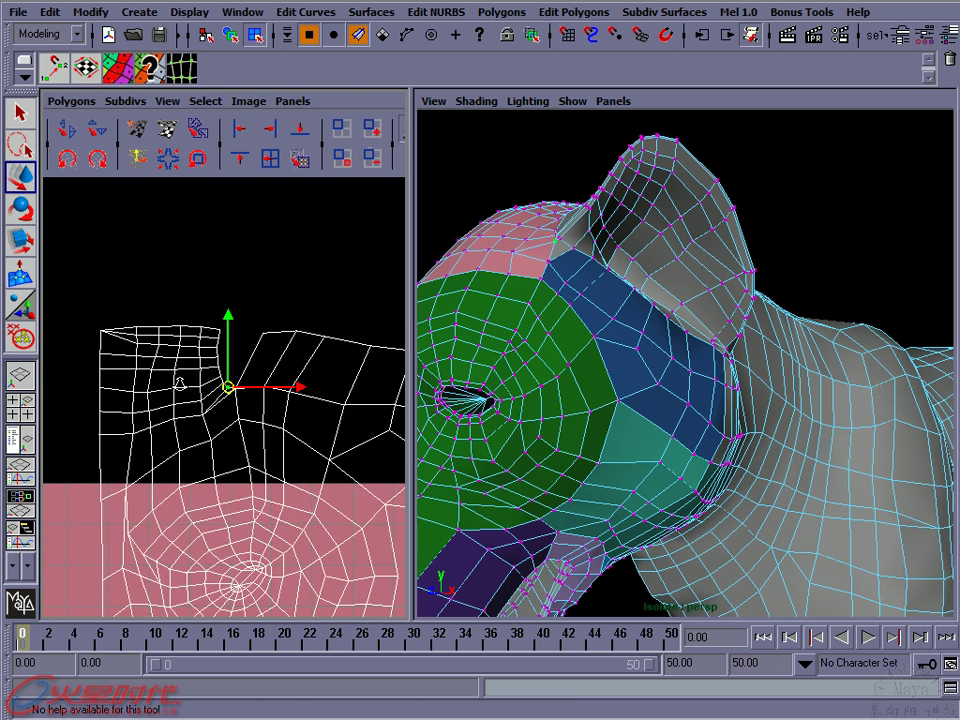
scroll(206, 375, "down", 2)
scroll(180, 352, "down", 2)
middle_click_drag(139, 352, 150, 317, "alt")
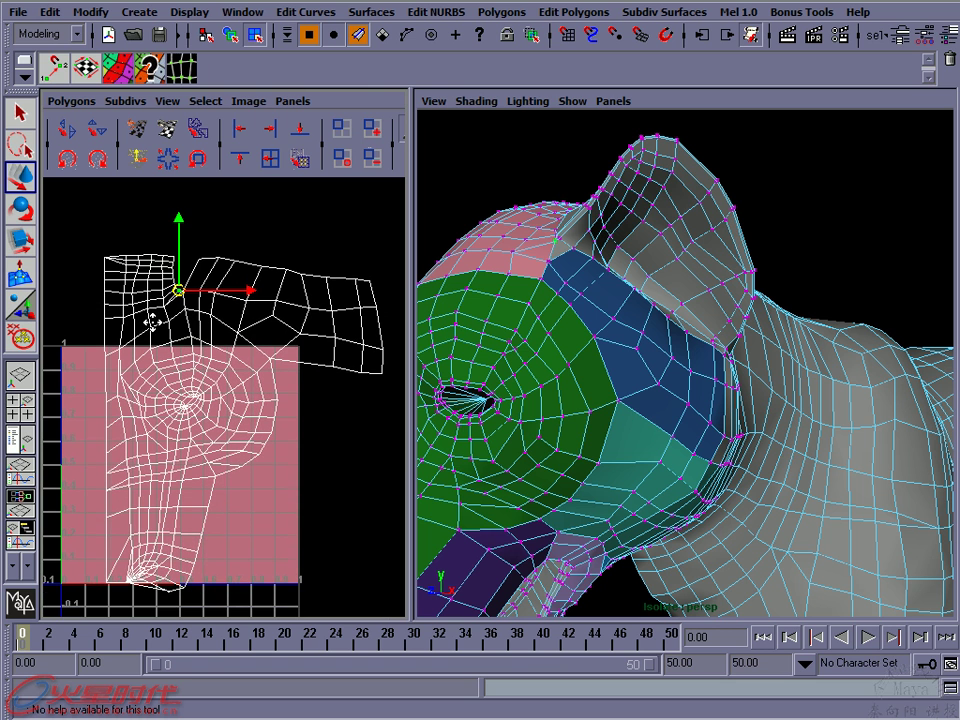
scroll(160, 332, "up", 1)
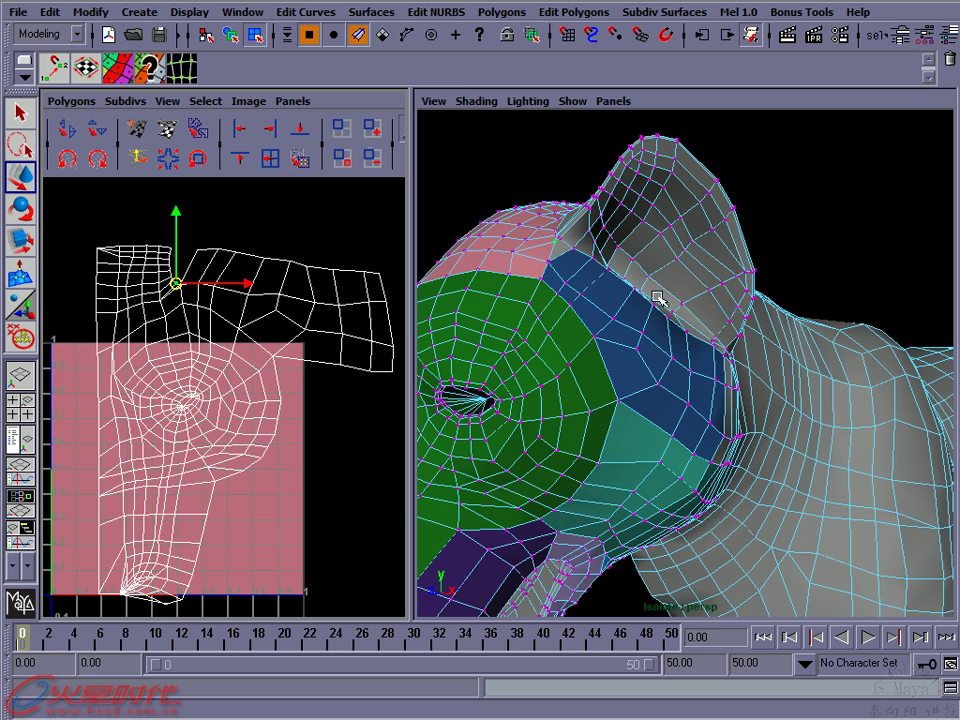
scroll(233, 318, "up", 2)
scroll(321, 379, "up", 1)
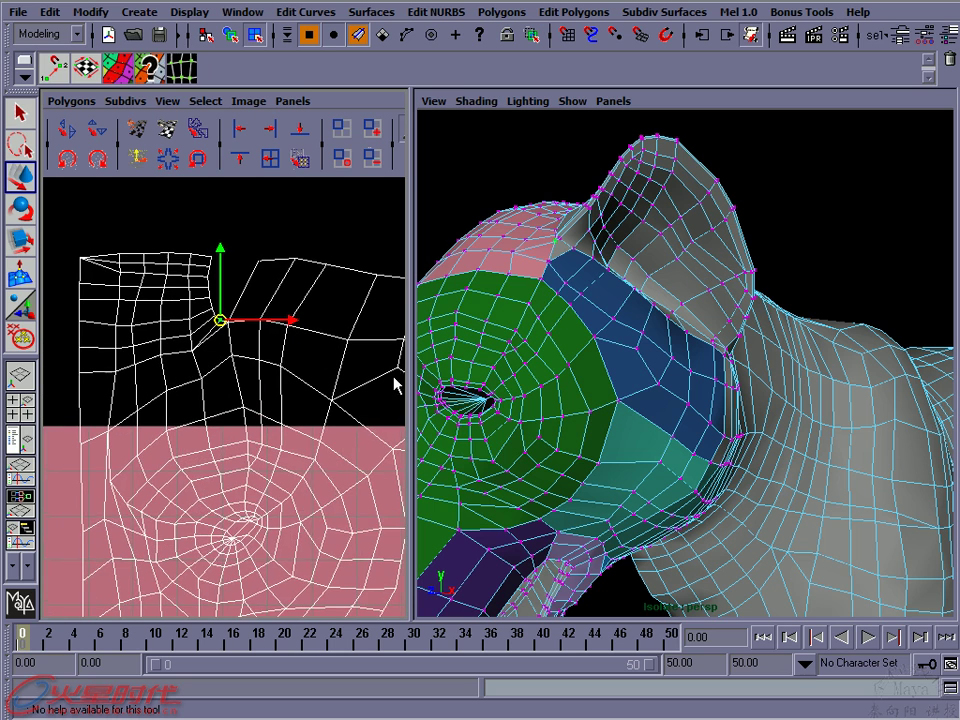
scroll(257, 369, "down", 1)
Orbit the perspective view around the dog head to inspect the snout and UV layout
mouse_move(578, 322)
left_mouse_down("alt")
mouse_move(658, 311)
mouse_move(634, 345)
left_mouse_up("alt")
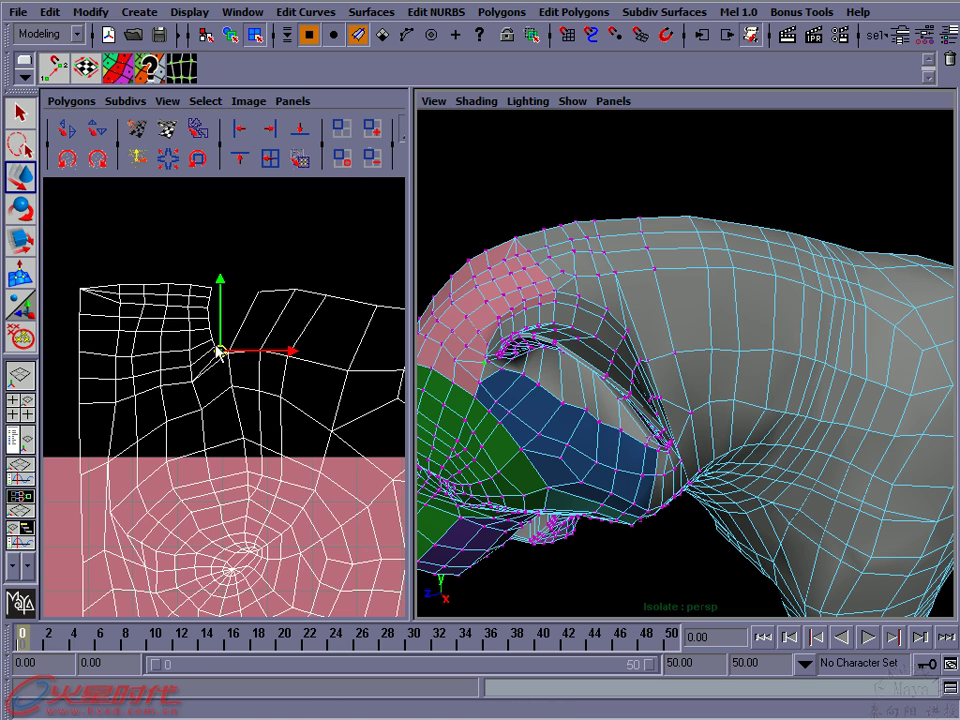
mouse_move(611, 332)
left_mouse_down("alt")
mouse_move(623, 298)
mouse_move(611, 326)
mouse_move(632, 340)
left_mouse_up("alt")
right_click_drag(231, 418, 215, 380, "alt")
mouse_move(215, 380)
middle_mouse_down("alt")
mouse_move(221, 358)
mouse_move(190, 372)
middle_mouse_up("alt")
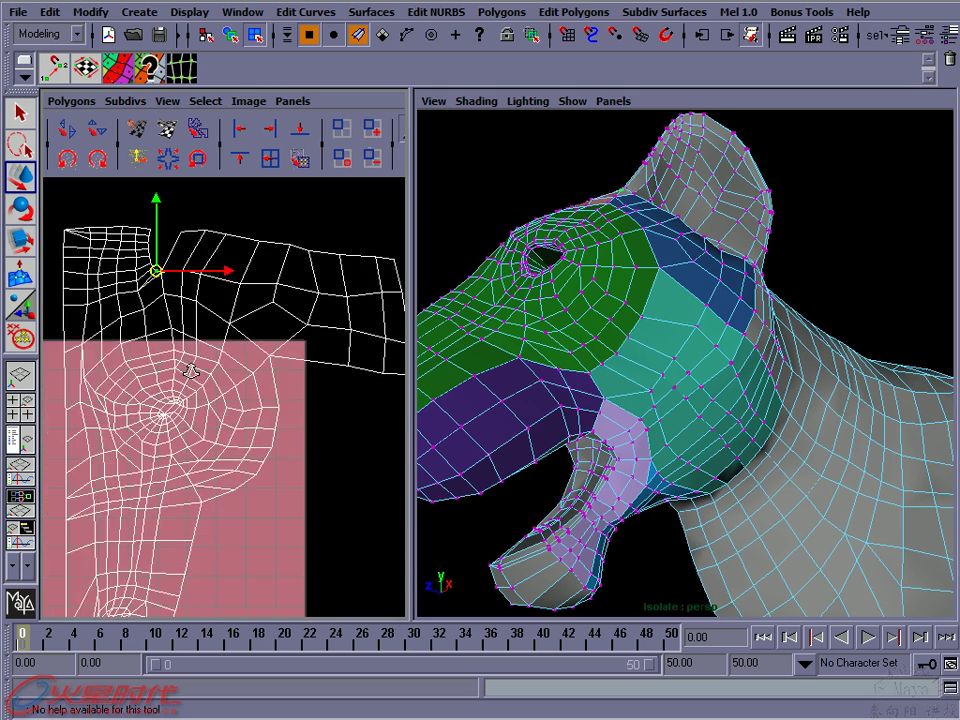
left_click_drag(606, 378, 681, 378, "alt")
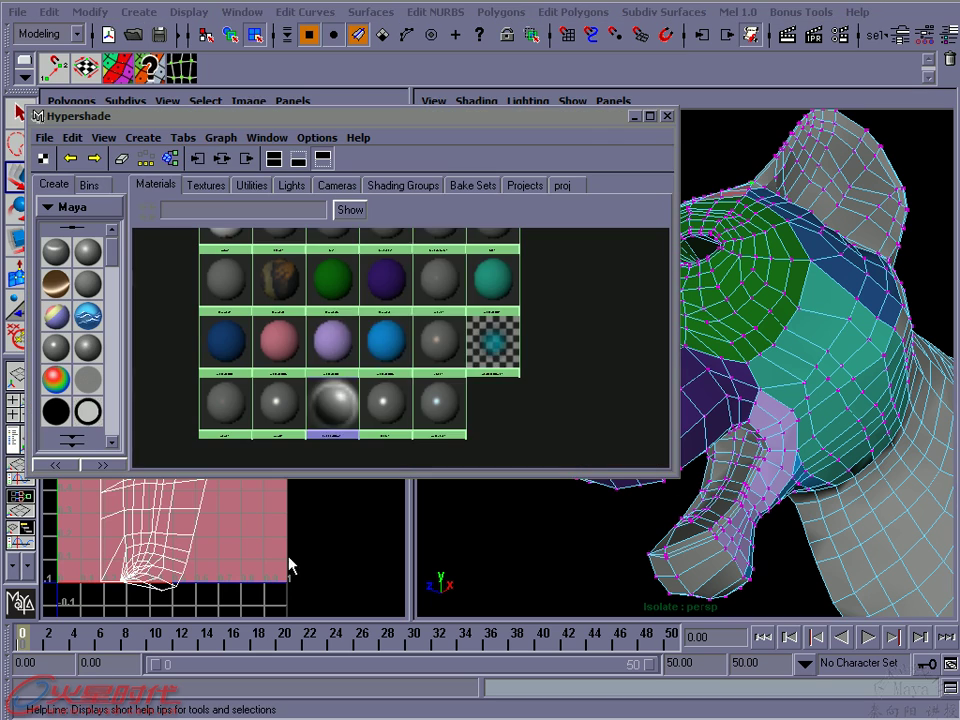
Close Hypershade and planar-map the selected lower-jaw snout faces, then return to object mode
right_click(392, 285)
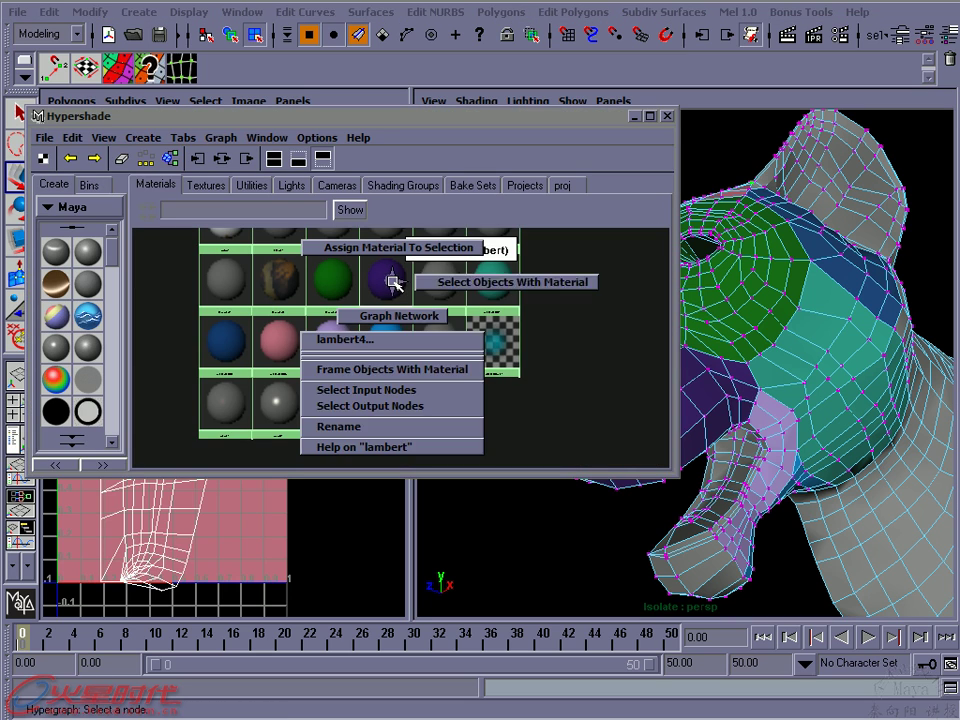
left_click(636, 116)
mouse_move(735, 388)
left_mouse_down("alt")
mouse_move(707, 368)
mouse_move(690, 372)
left_mouse_up("alt")
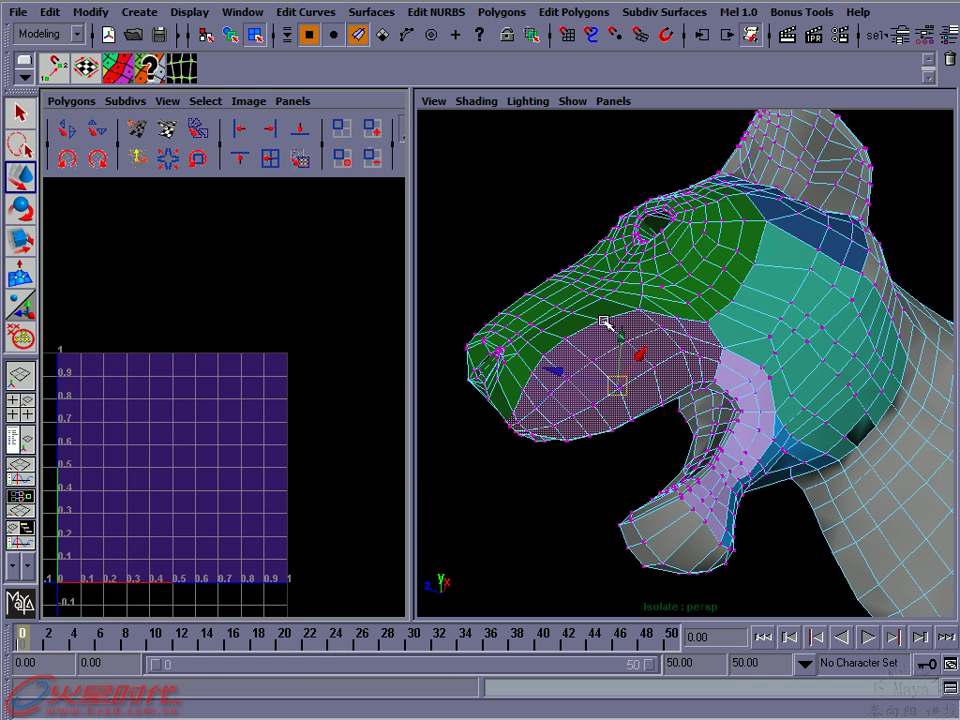
left_click(572, 12)
mouse_move(590, 39)
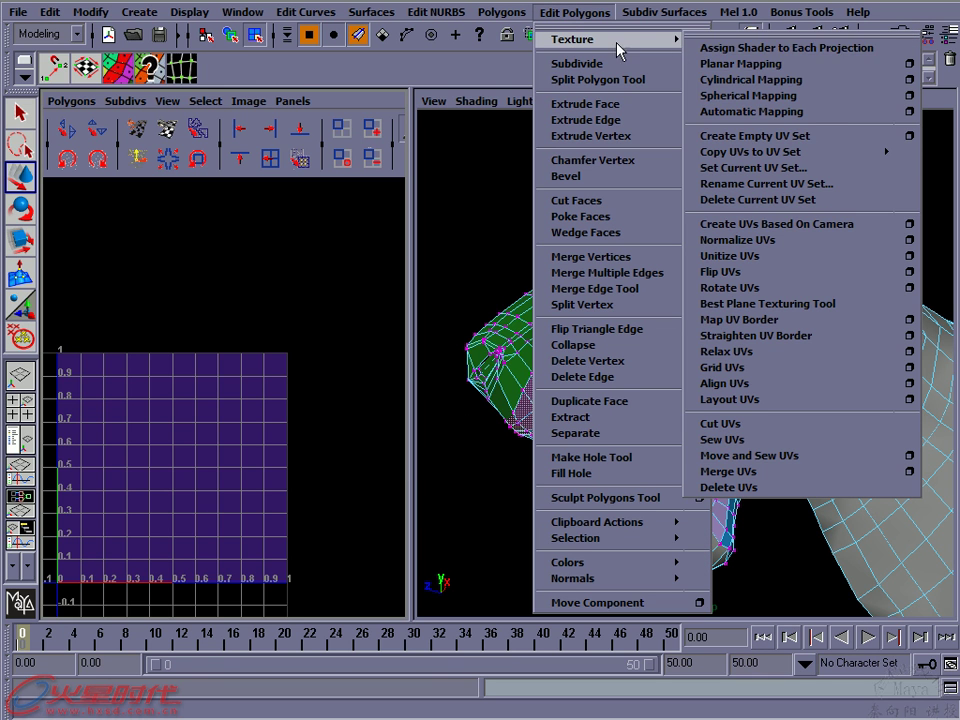
left_click(749, 65)
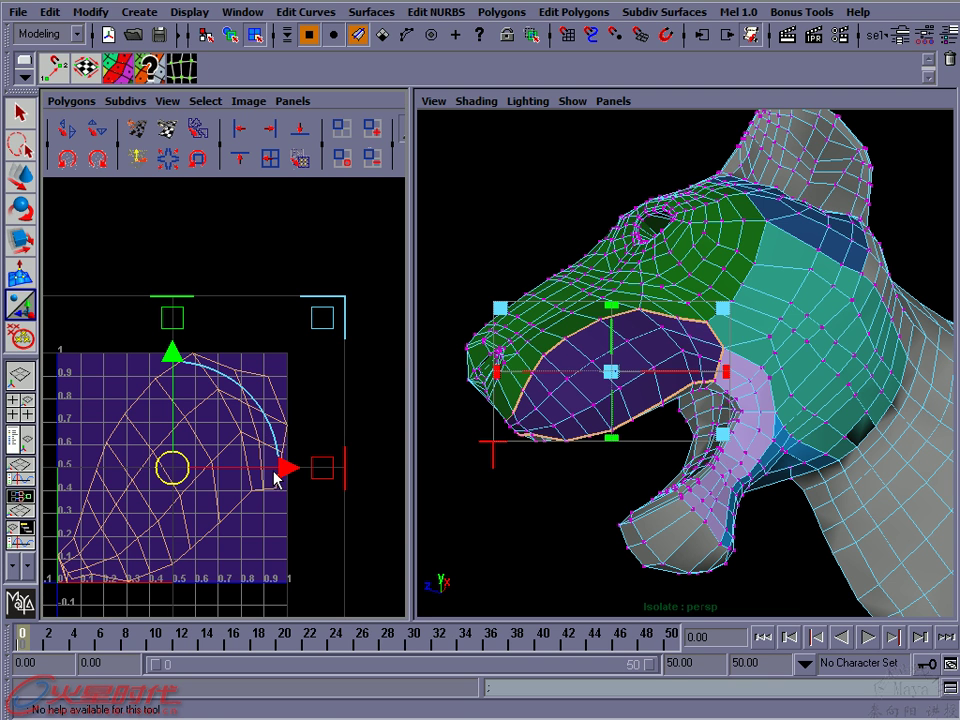
middle_click_drag(274, 476, 268, 456, "alt")
left_click(543, 508)
key("F8")
key("F8")
key("F8")
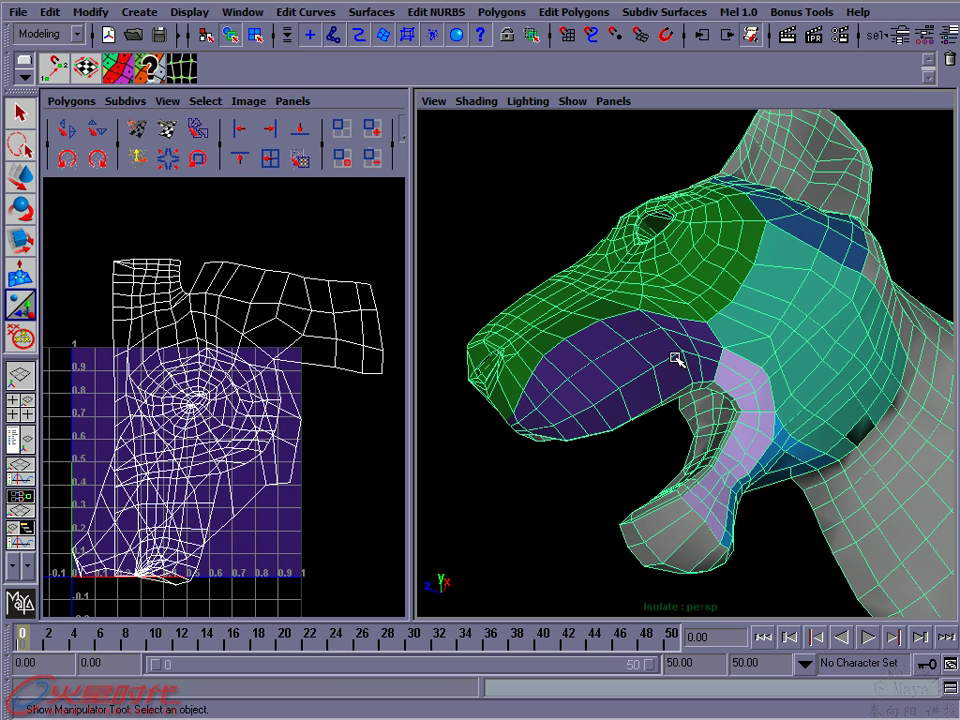
Switch to component mode and select the entire jaw UV shell with To Shell
middle_click_drag(251, 436, 275, 415, "alt")
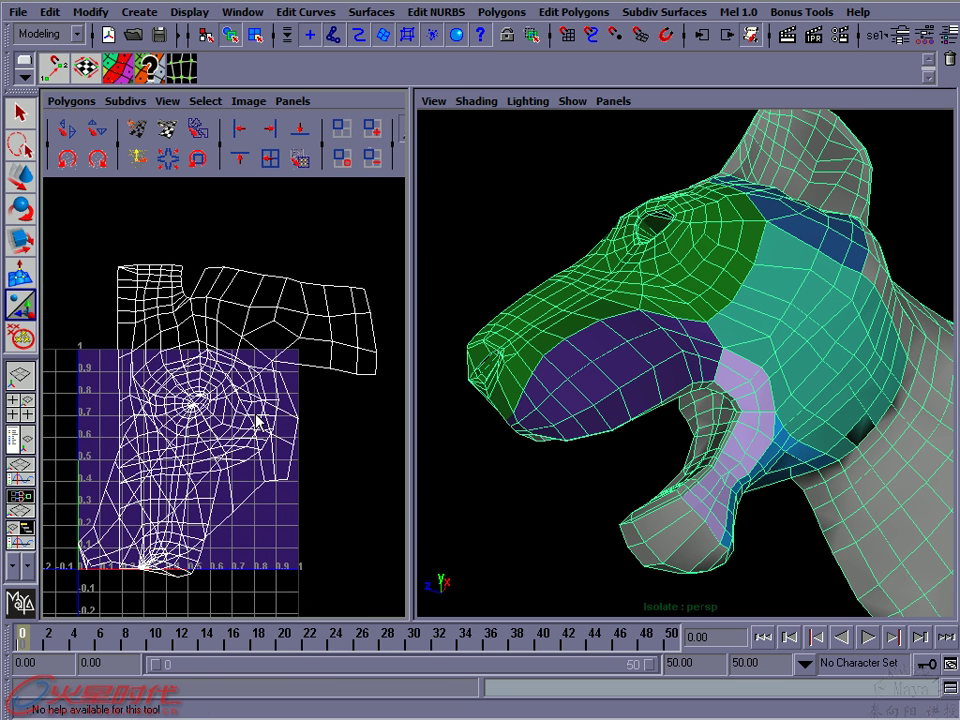
key("t")
key("F8")
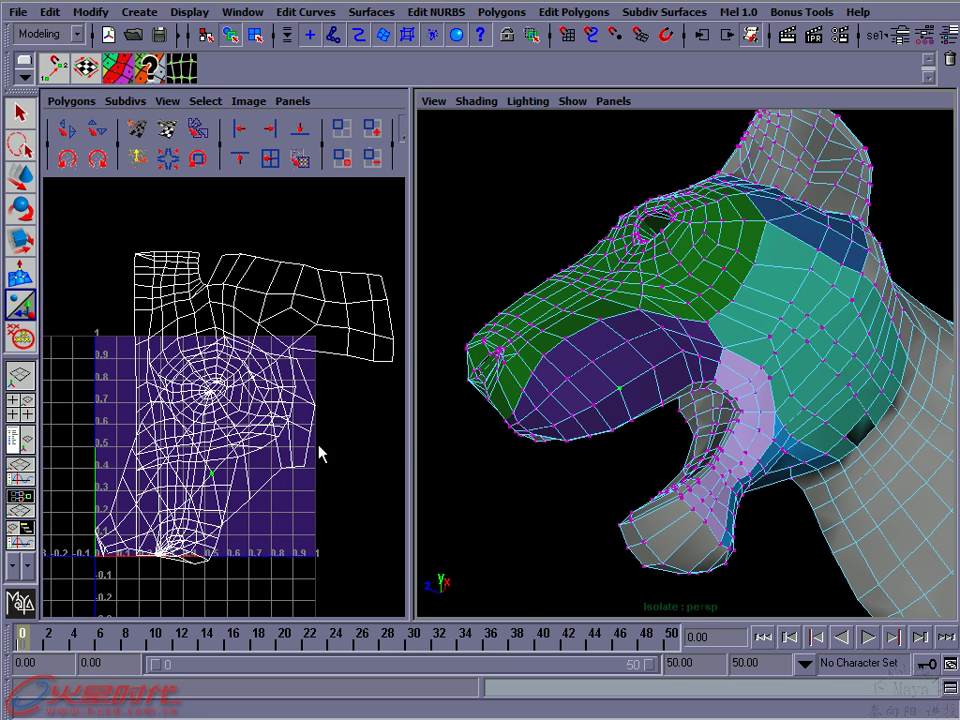
right_click(237, 455, "ctrl")
left_click(295, 429)
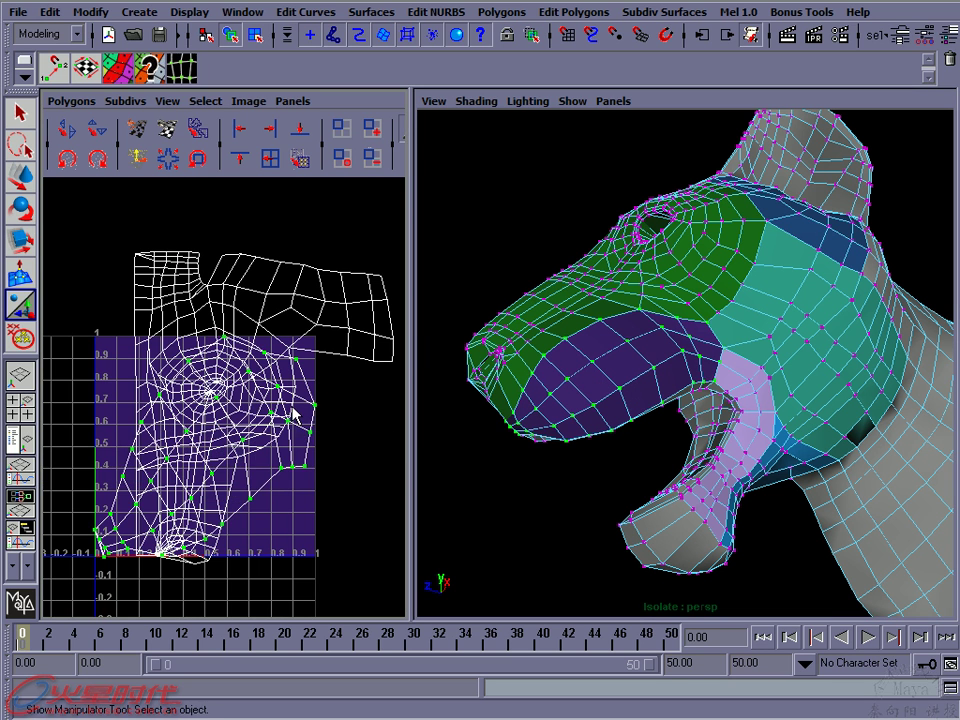
Scale the jaw shell down and move it beside the head layout inside the 0–1 square
key("w")
left_click_drag(208, 450, 341, 487)
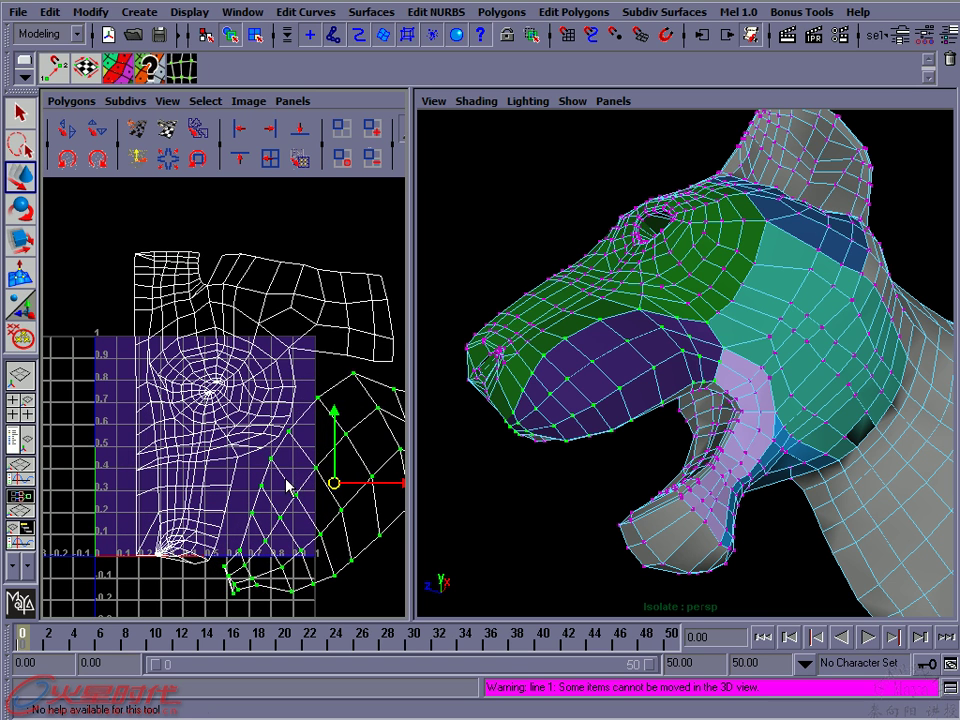
middle_click_drag(287, 485, 246, 401, "alt")
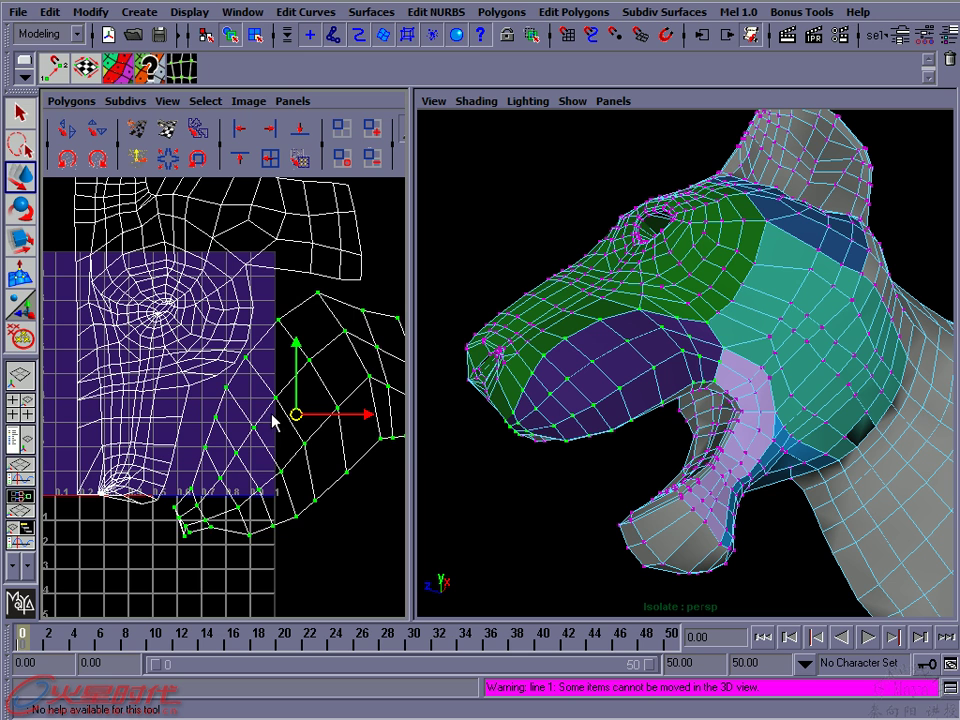
key("r")
mouse_move(343, 332)
middle_mouse_down()
mouse_move(307, 373)
mouse_move(329, 366)
middle_mouse_up()
key("w")
left_click_drag(294, 418, 243, 450)
key("r")
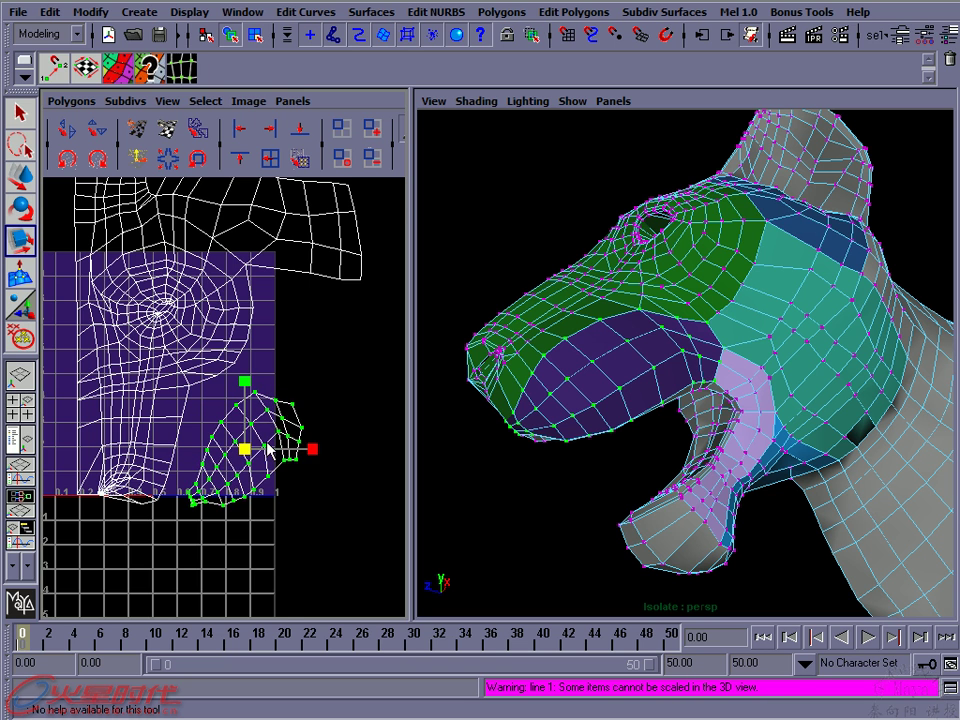
scroll(262, 455, "up", 1)
scroll(265, 455, "up", 1)
key("w")
left_click_drag(249, 447, 226, 447)
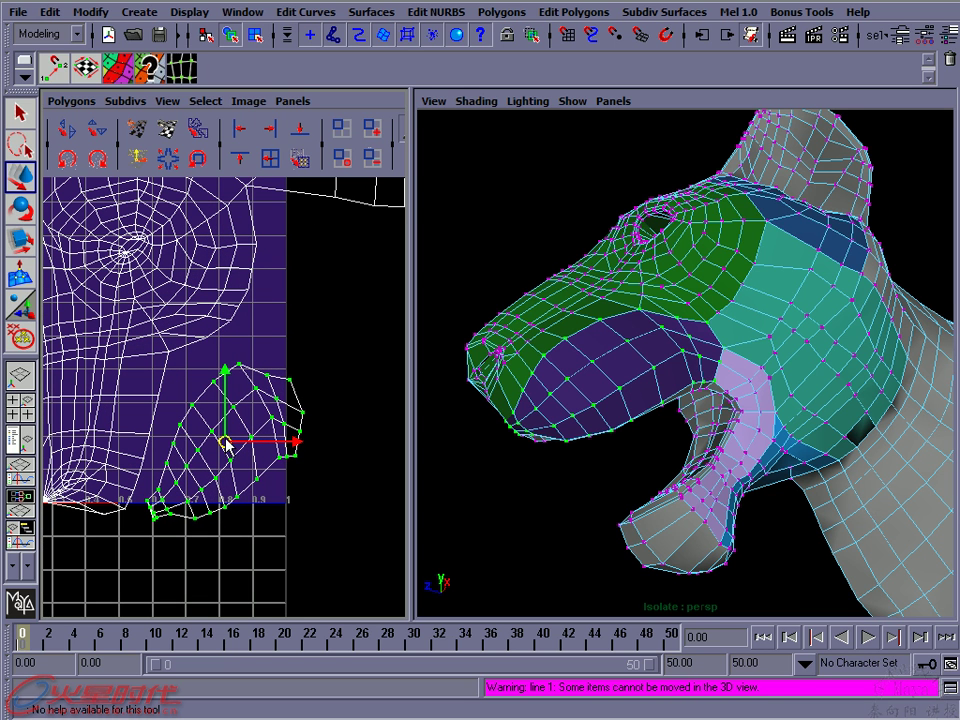
Zoom in and select the seam edge shared by the jaw and head shells
middle_click_drag(196, 428, 236, 403, "alt")
scroll(285, 356, "up", 1)
right_click_drag(285, 336, 326, 314)
left_click(246, 293)
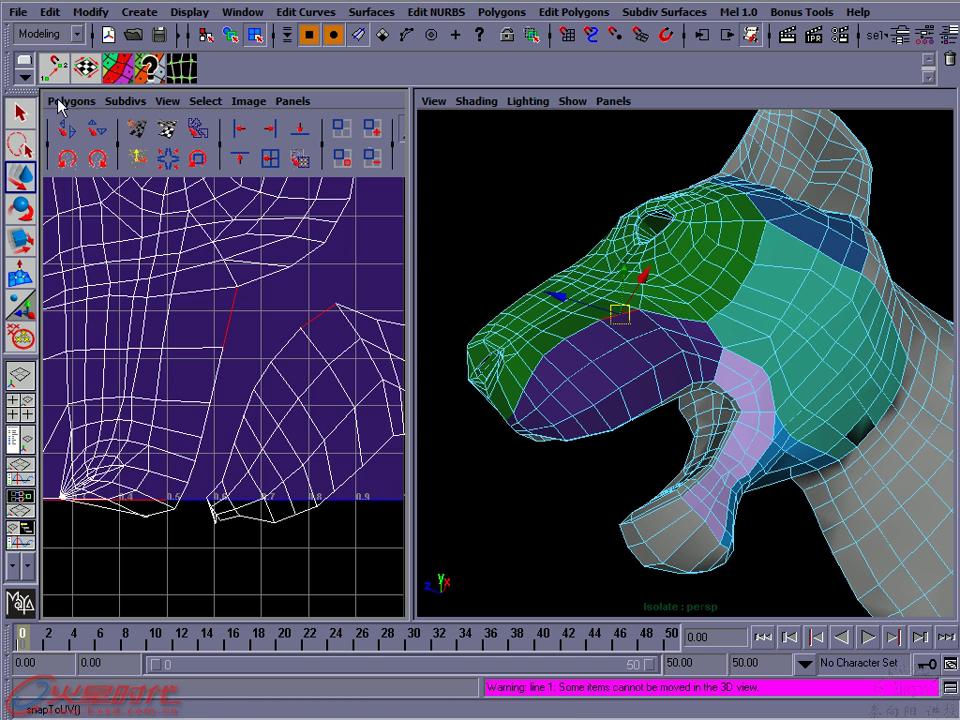
Run Polygons > Move and Sew UVs from its option box with Limit Piece Size off
left_click(62, 101)
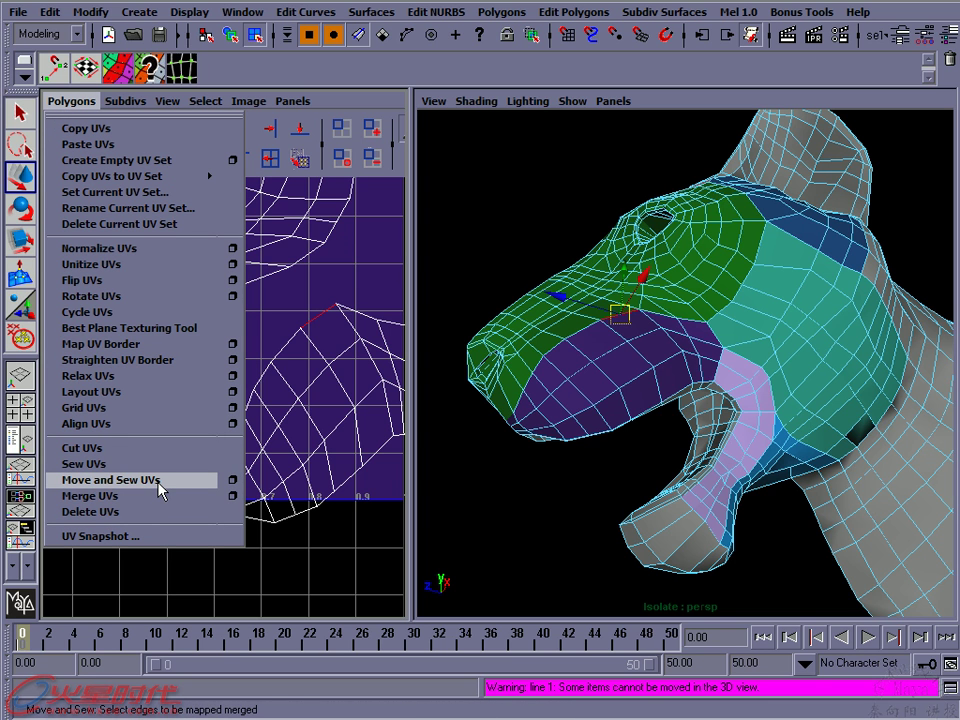
left_click(232, 481)
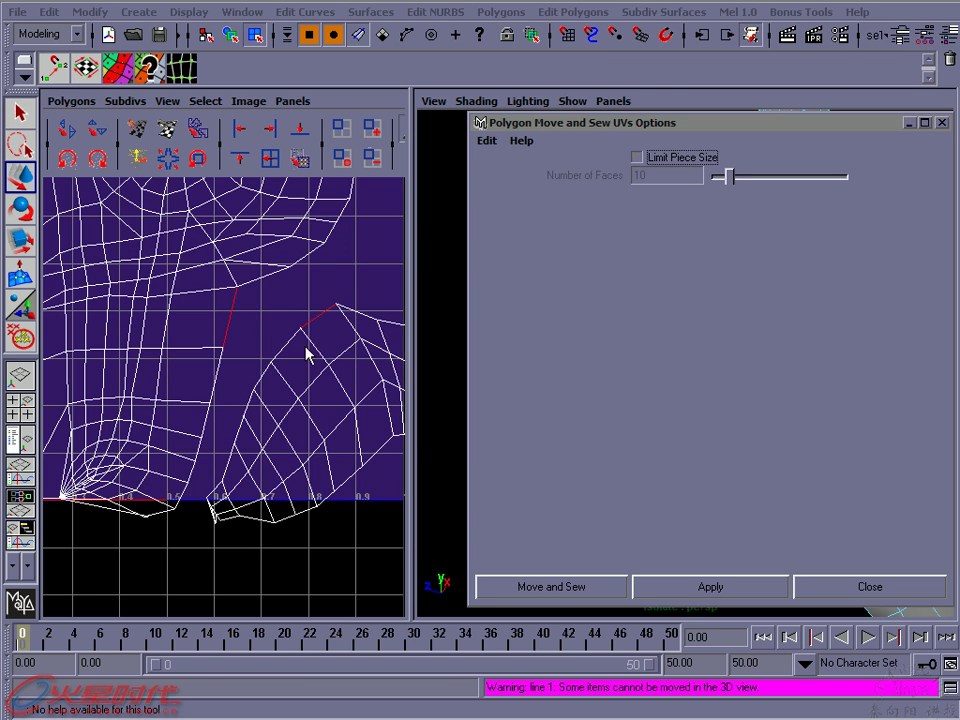
scroll(250, 360, "down", 2)
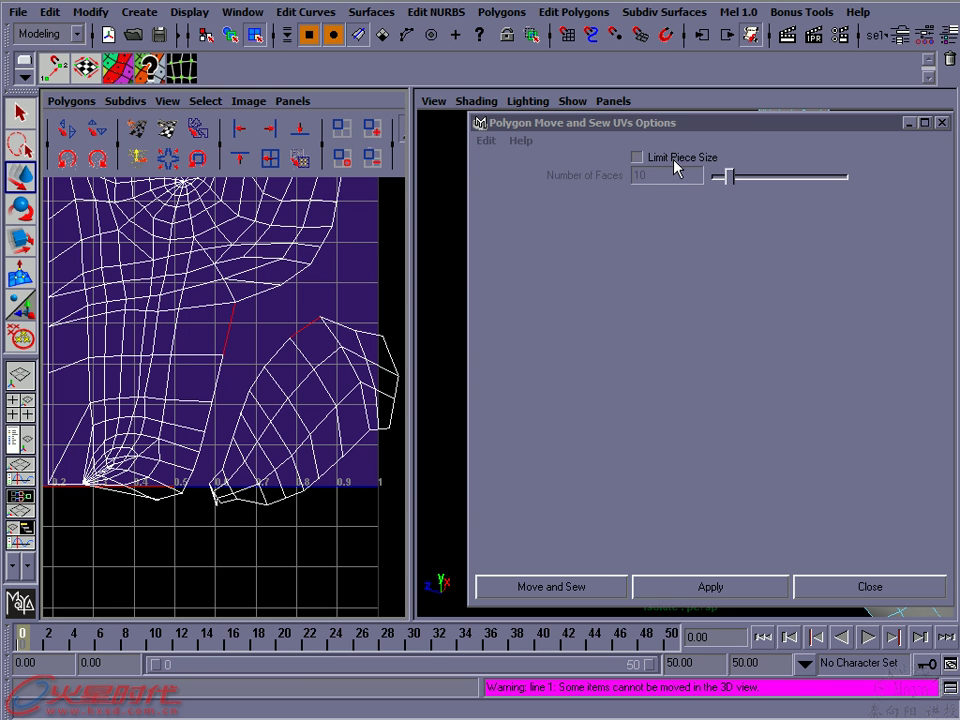
left_click(565, 586)
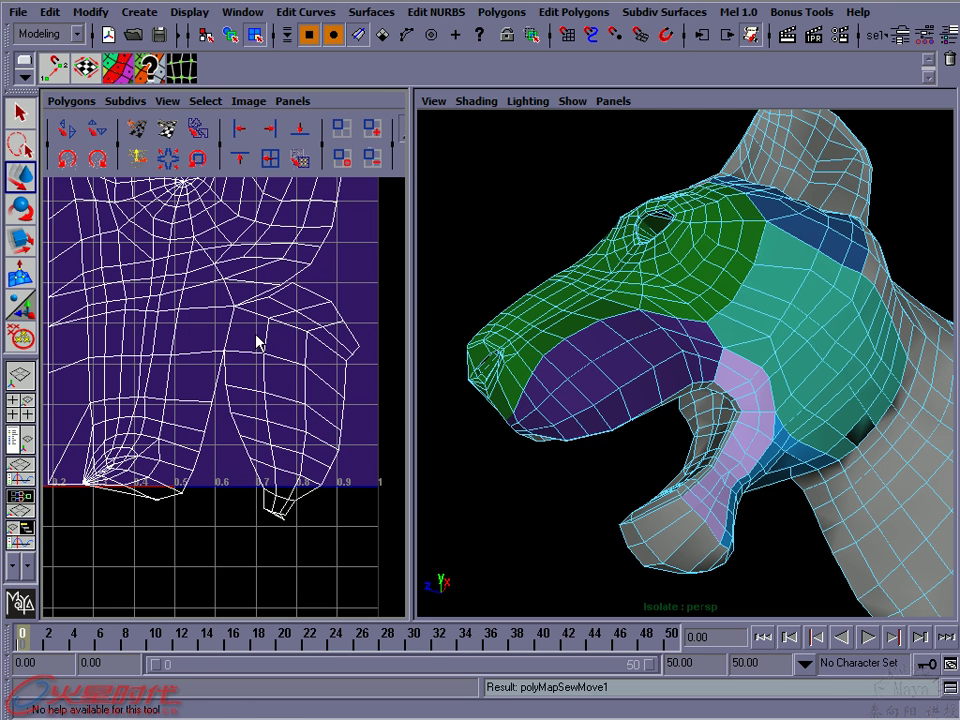
Switch to edge mode, box-select the open mouth seam edges and sew them with Sew UVs
scroll(245, 338, "up", 1)
scroll(226, 350, "up", 1)
right_click(225, 363)
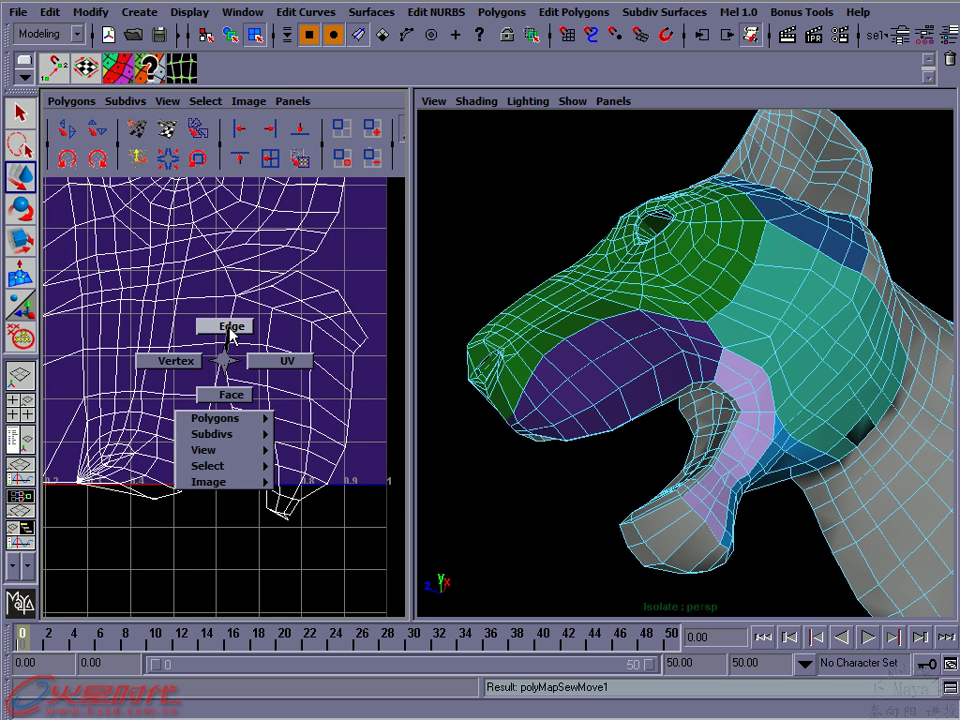
left_click(230, 326)
mouse_move(203, 361)
left_mouse_down()
mouse_move(266, 471)
mouse_move(236, 489)
left_mouse_up()
left_click(245, 385)
left_click_drag(240, 370, 247, 407)
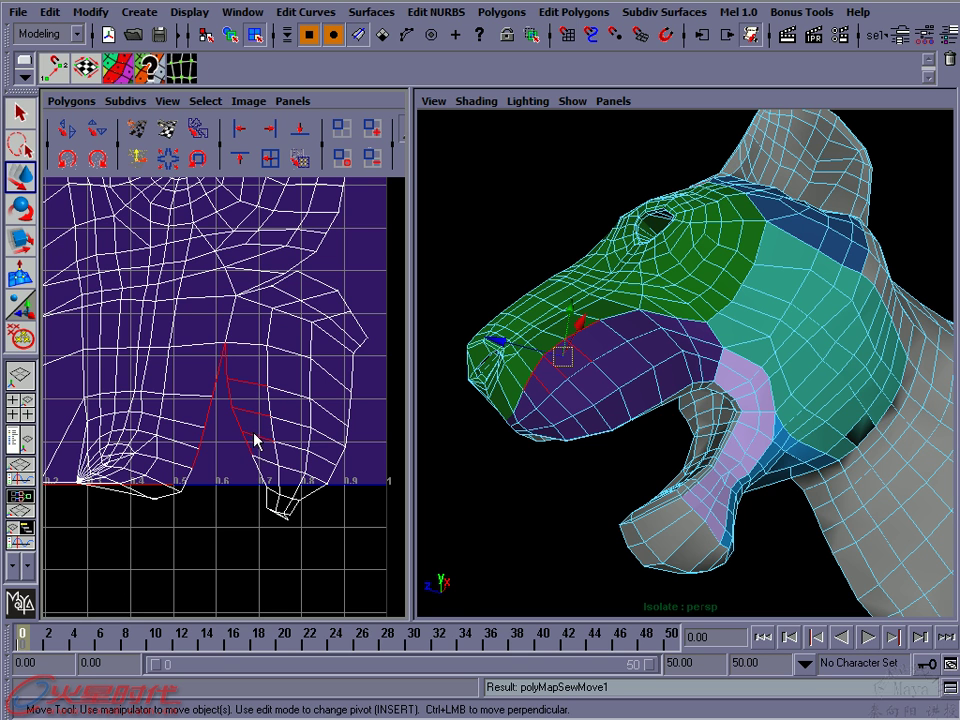
left_click(70, 101)
left_click(88, 466)
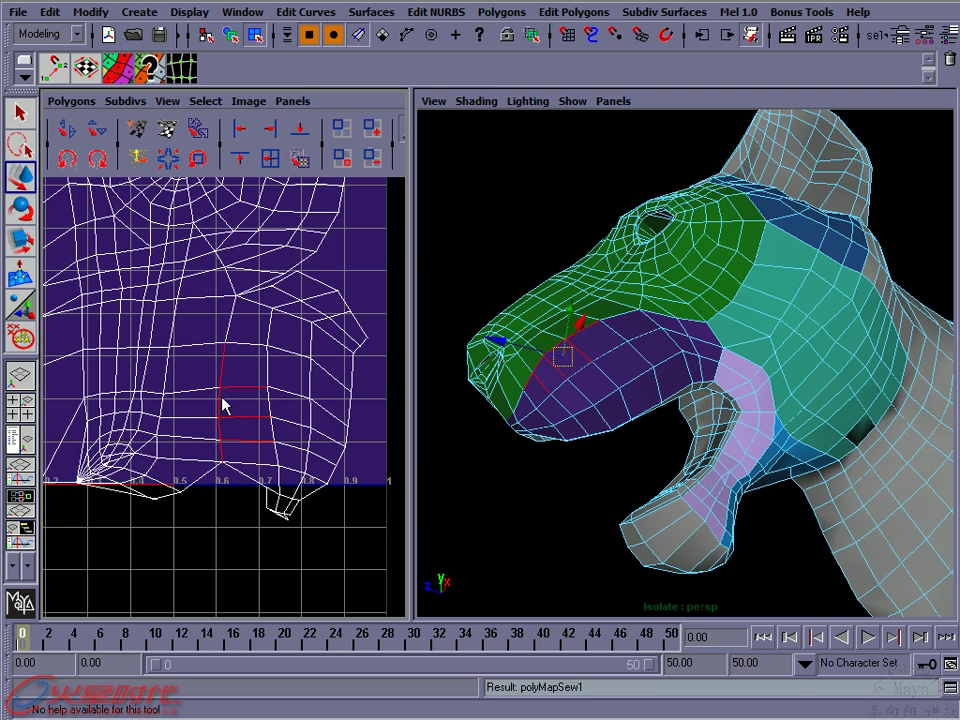
Move and sew the lower seam edges, then sew the bottom border edges shut
left_click_drag(210, 370, 252, 483)
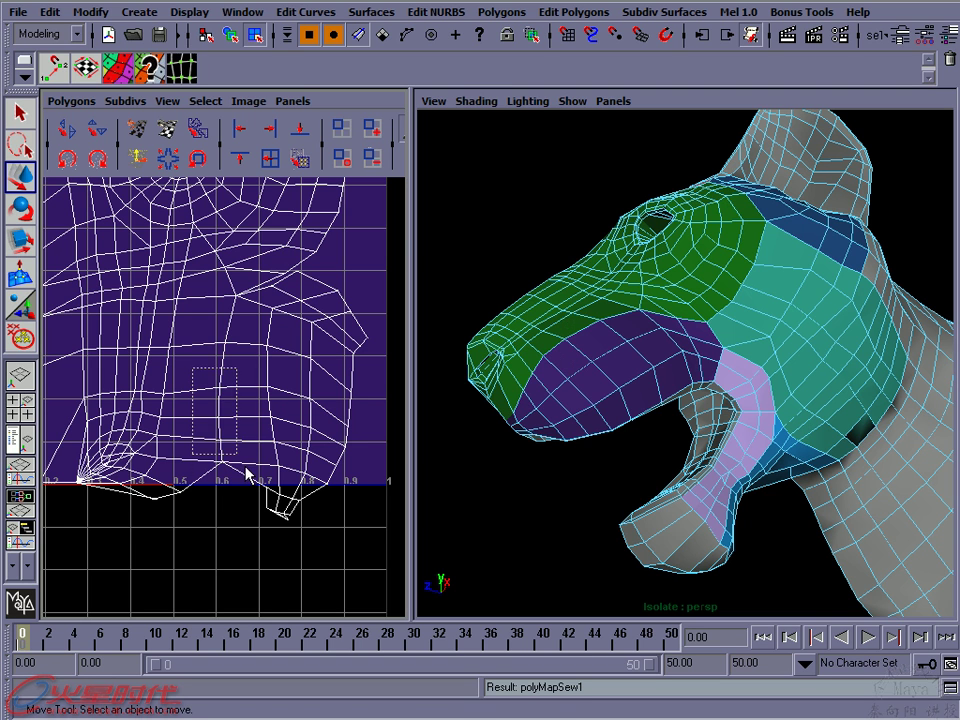
left_click(68, 101)
left_click(148, 481)
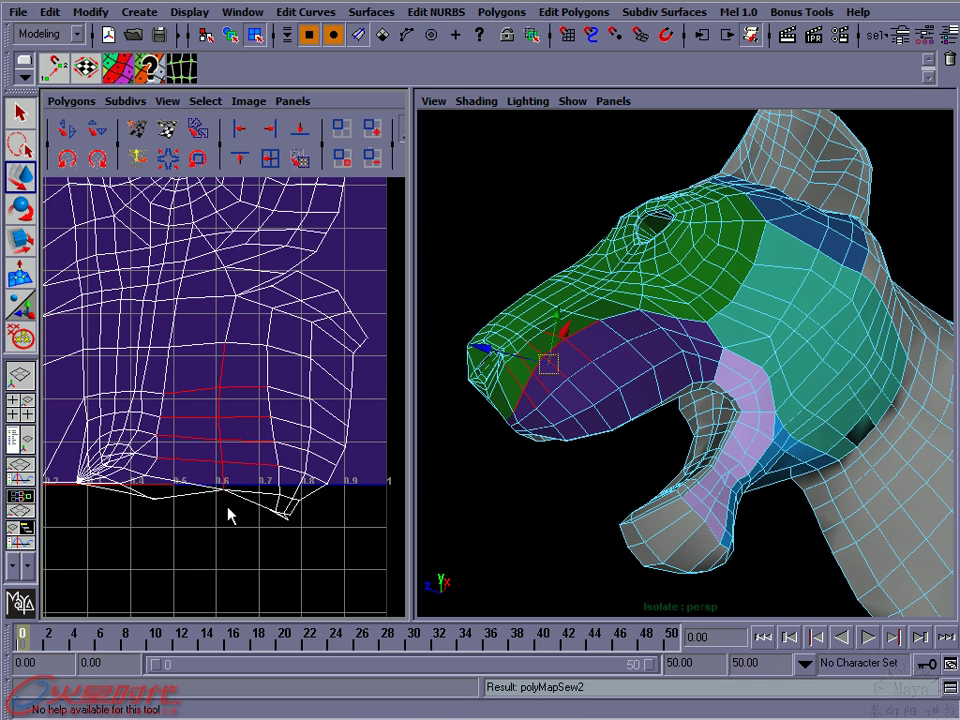
left_click(247, 510)
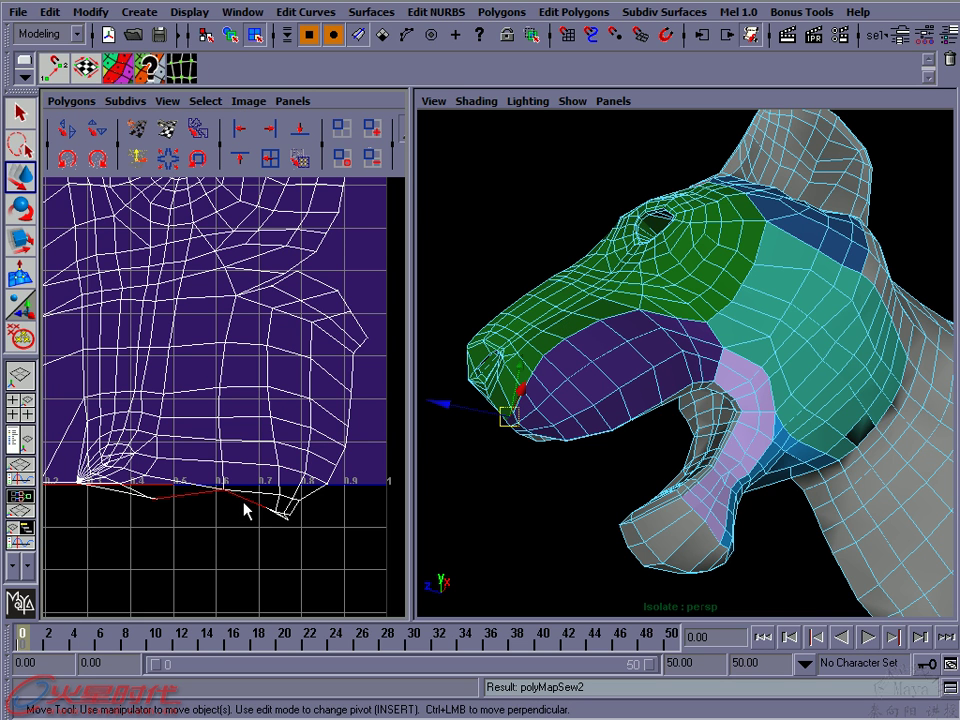
key("g")
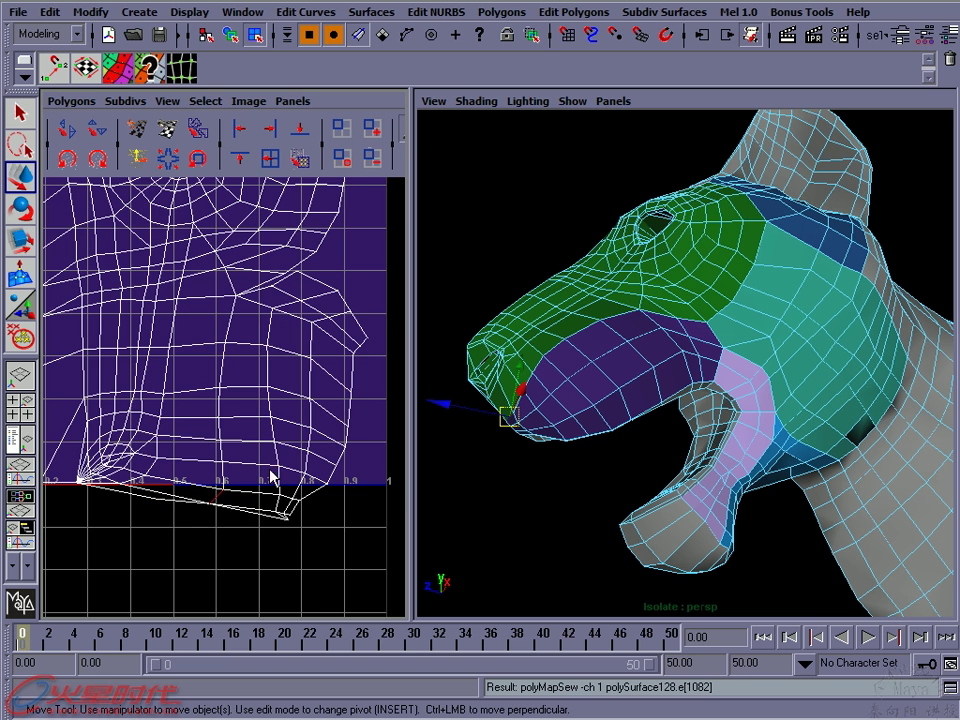
scroll(250, 420, "down", 1)
scroll(244, 409, "down", 1)
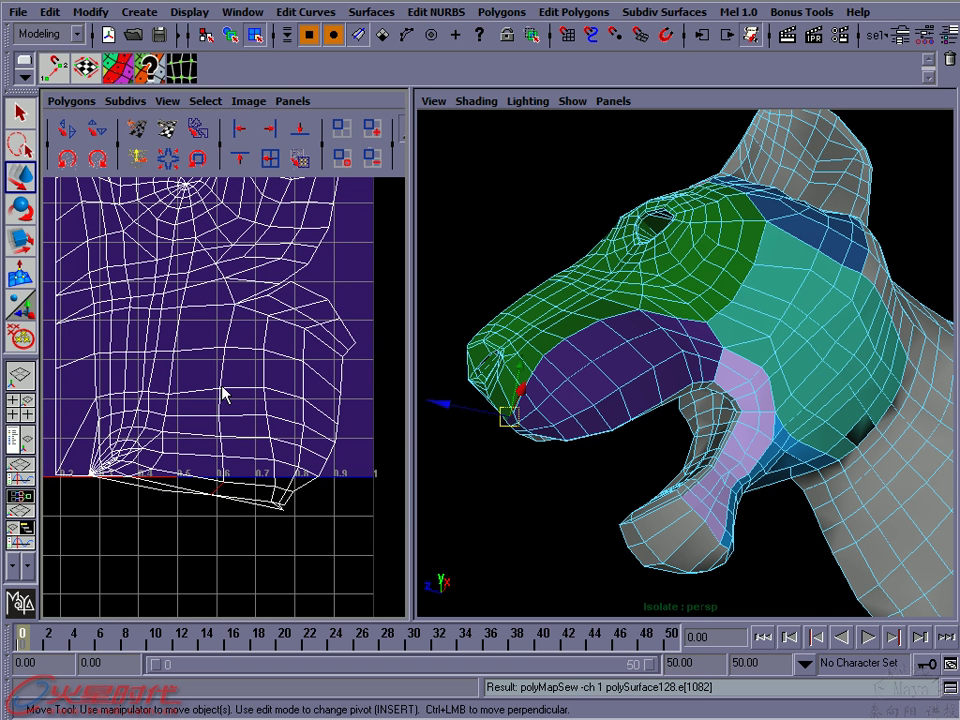
scroll(241, 393, "down", 2)
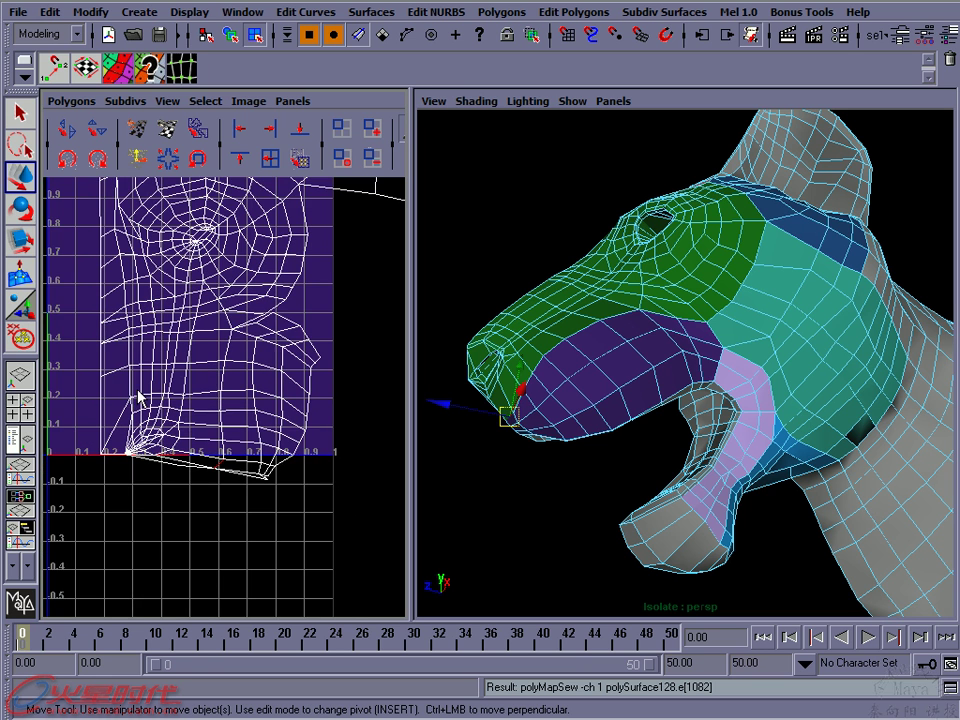
right_click(259, 364)
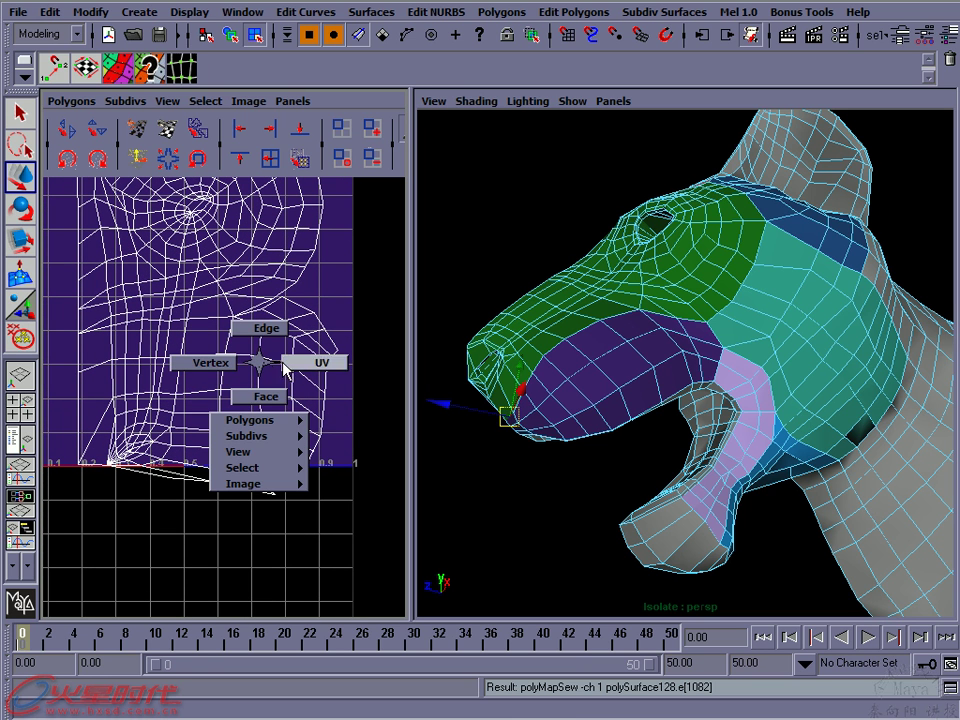
Select the lower jaw UVs in UV mode, nudge them up and left, and rotate slightly
right_click_drag(259, 364, 219, 376)
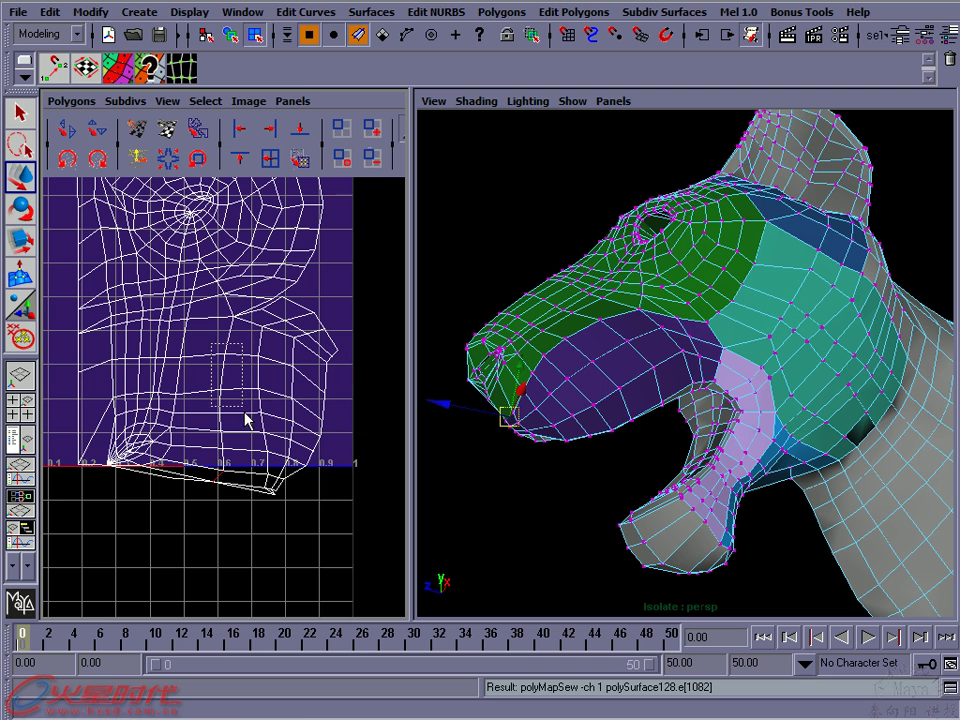
key("w")
left_click(258, 403)
left_click_drag(255, 510, 345, 360)
middle_click_drag(252, 352, 240, 332)
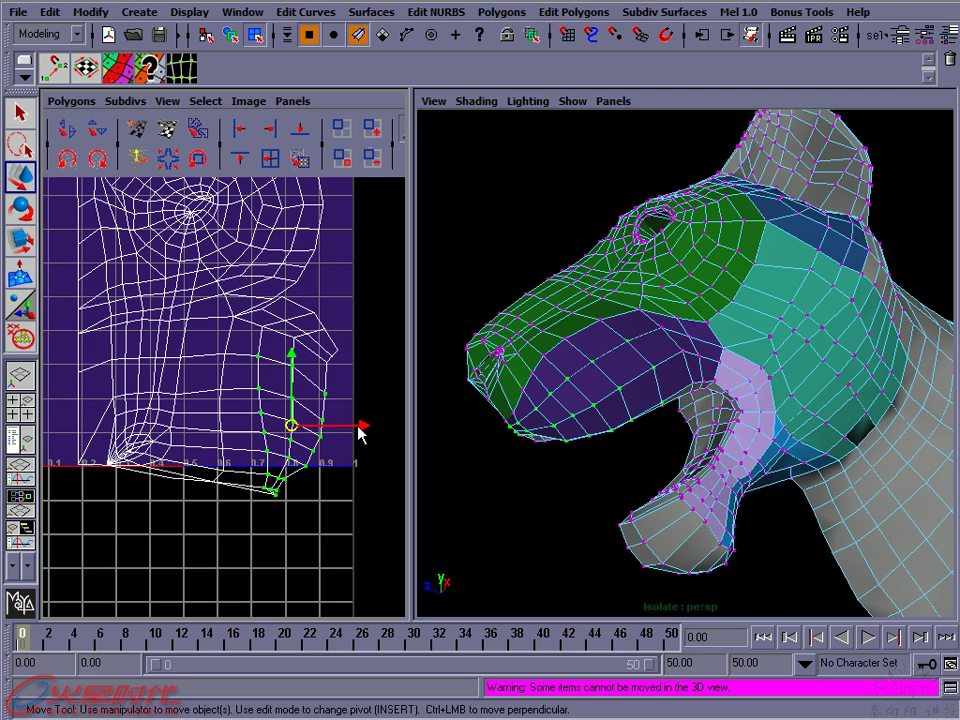
middle_click_drag(360, 430, 354, 428)
key("e")
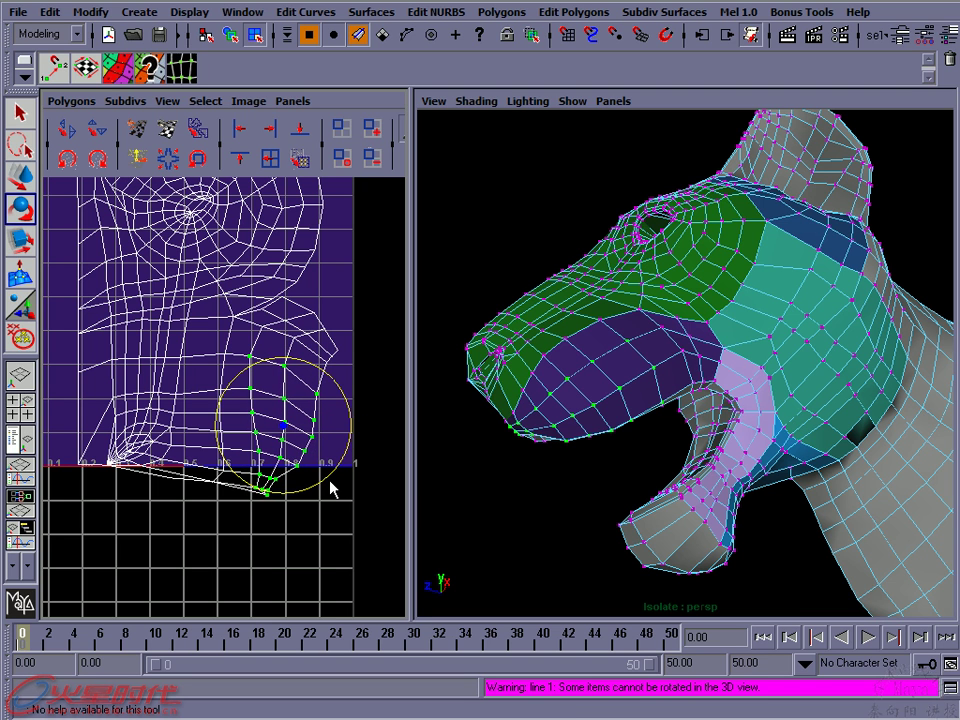
middle_click_drag(336, 478, 327, 484)
key("w")
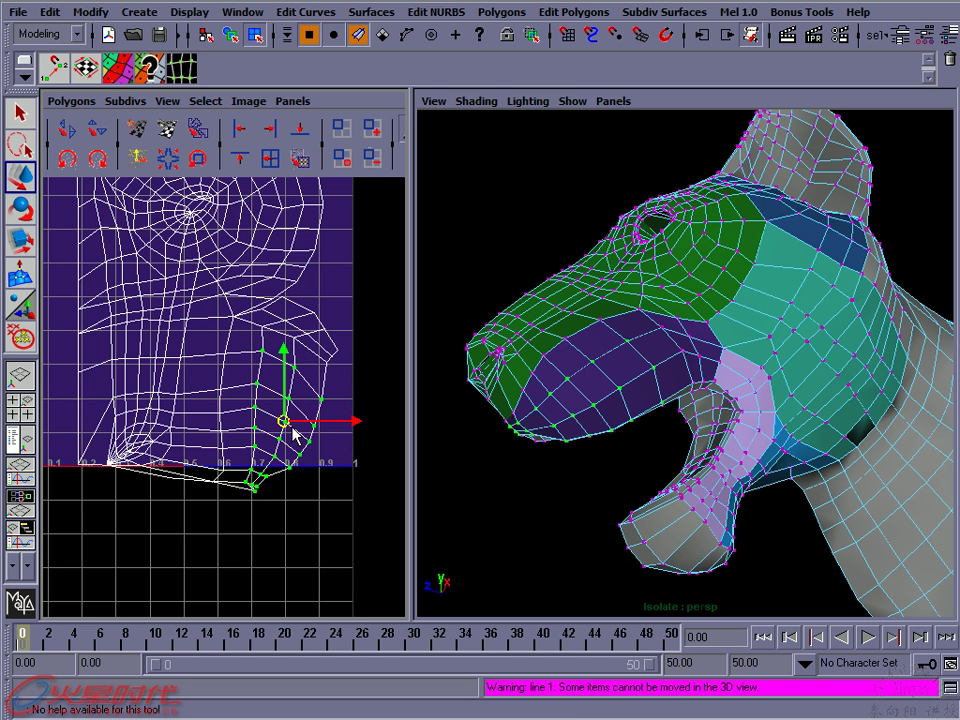
middle_click_drag(305, 428, 295, 430)
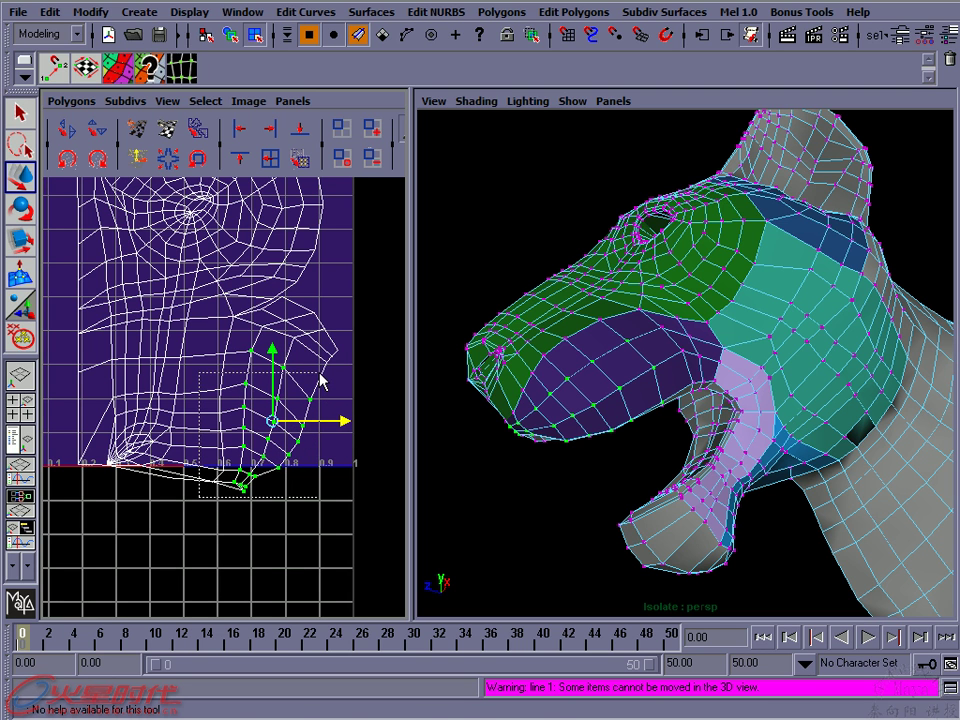
Grow the jaw UV selection by one ring, rotate it, then reselect the lower jaw region
key("shift+period")
key("shift+period")
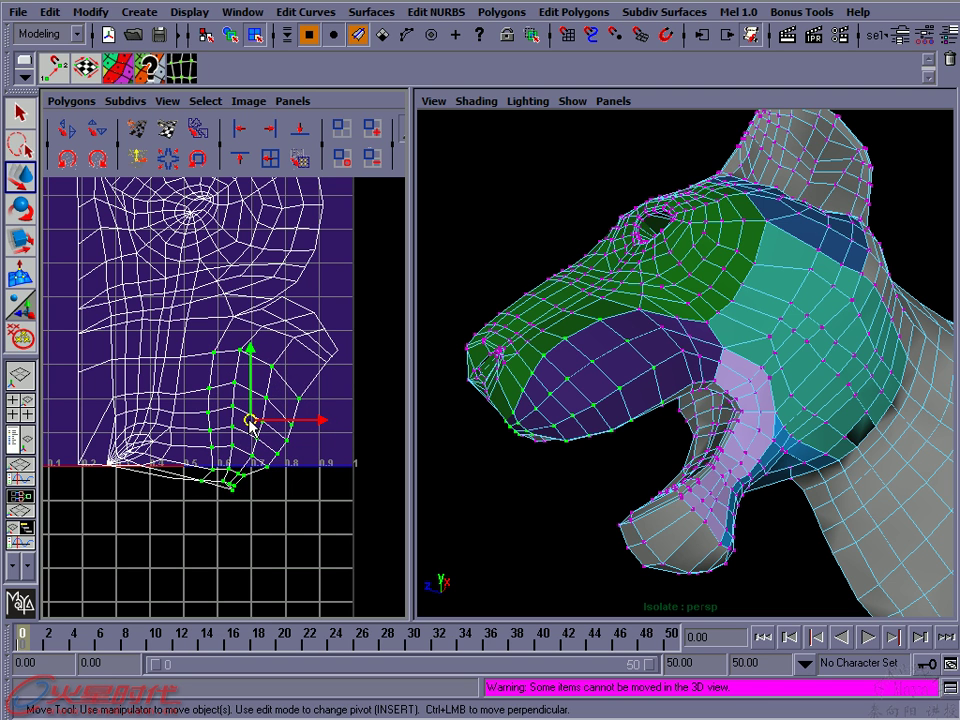
key("e")
mouse_move(306, 462)
left_mouse_down()
mouse_move(274, 454)
mouse_move(249, 427)
left_mouse_up()
key("w")
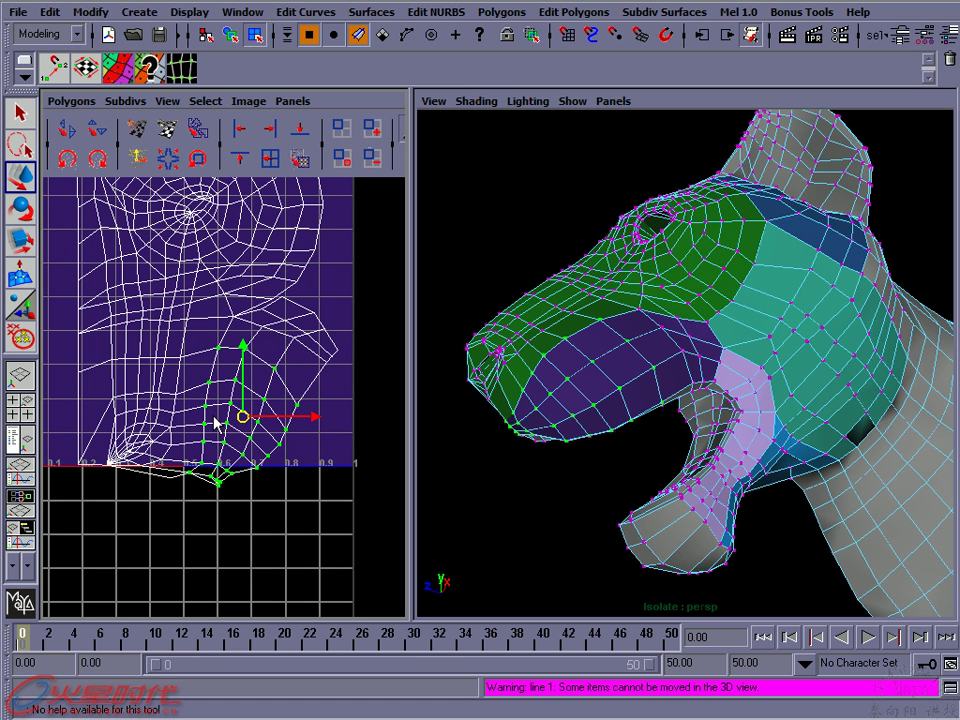
right_click_drag(215, 422, 235, 421, "alt")
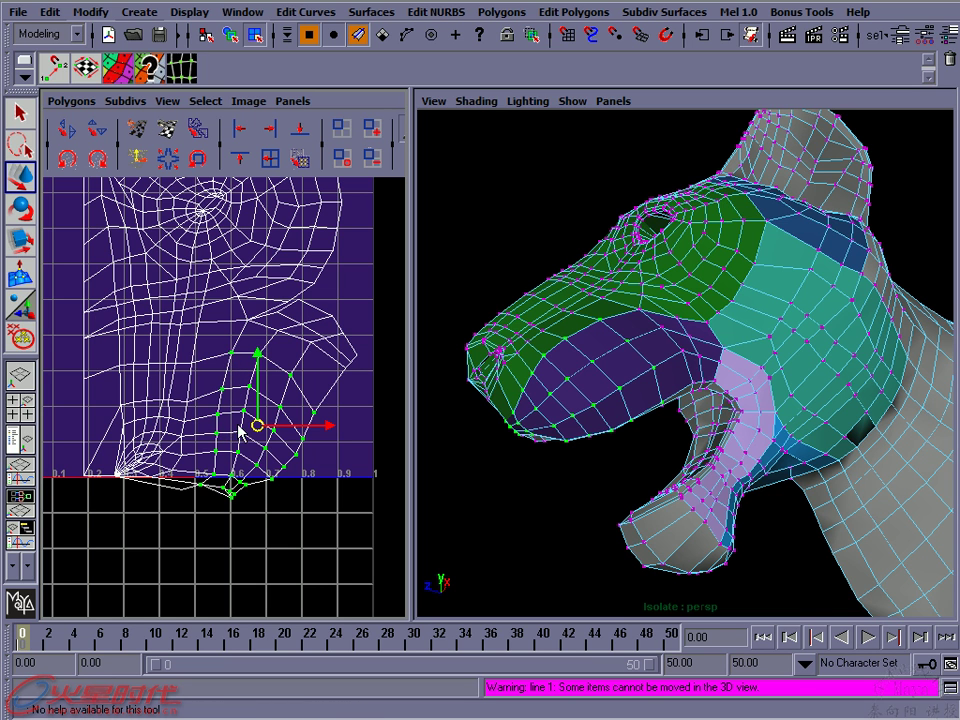
middle_click_drag(240, 432, 242, 462, "alt")
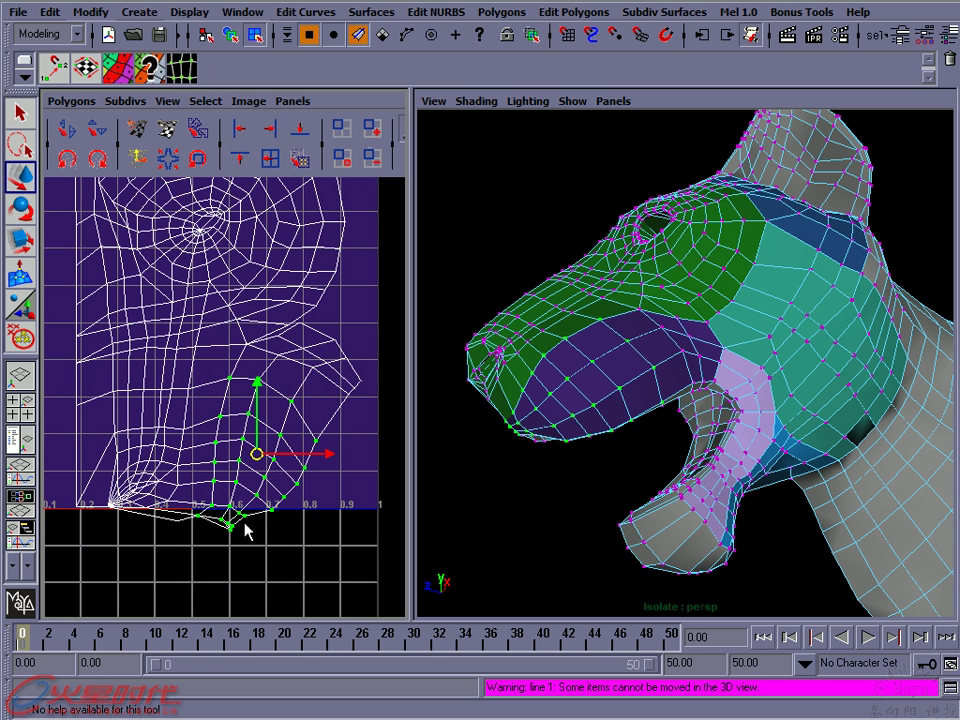
mouse_move(228, 432)
left_mouse_down()
mouse_move(205, 512)
mouse_move(211, 482)
left_mouse_up()
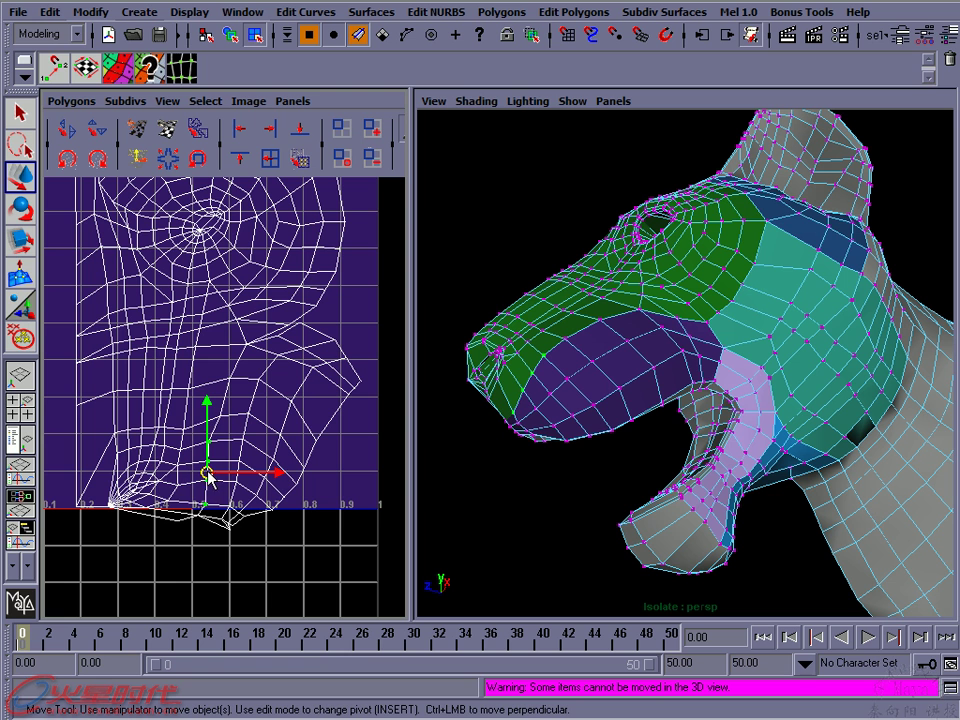
right_click_drag(292, 430, 220, 420, "alt")
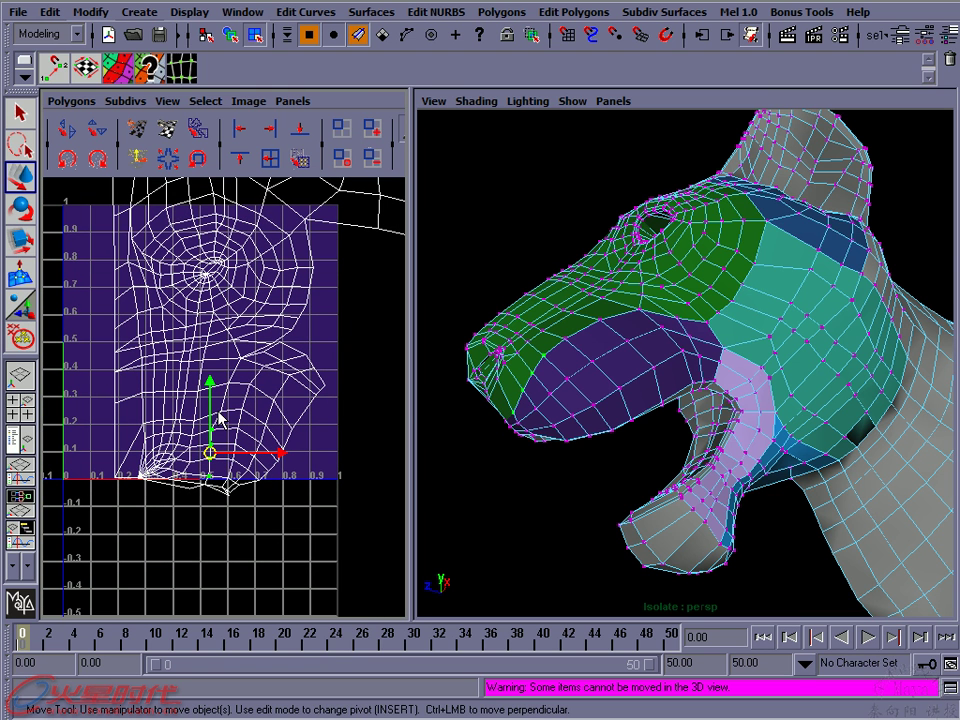
left_click(300, 385)
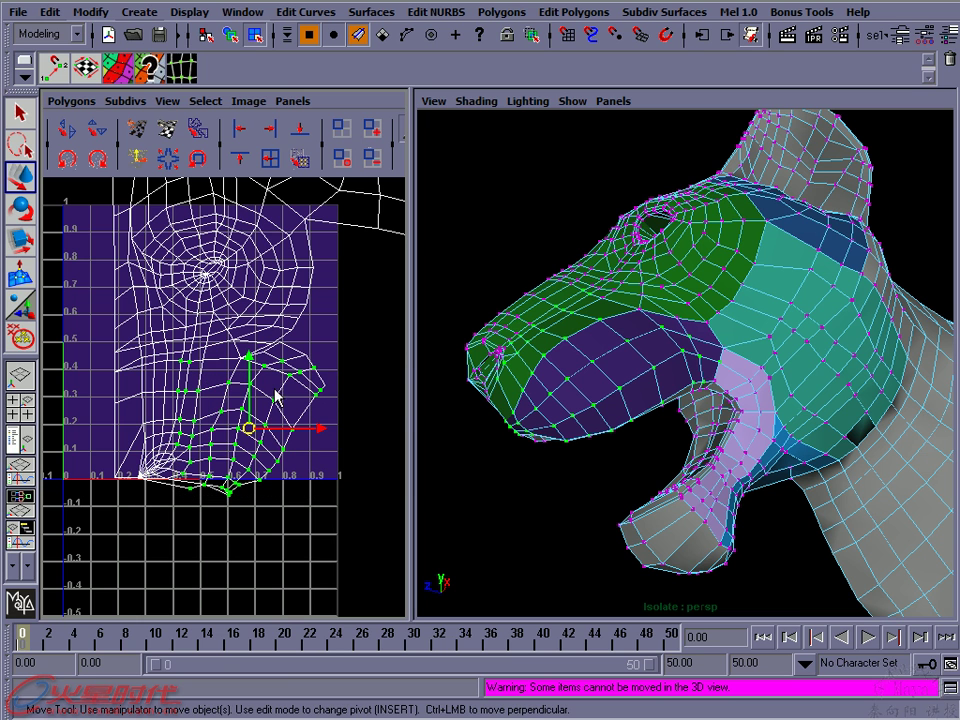
left_click(55, 102)
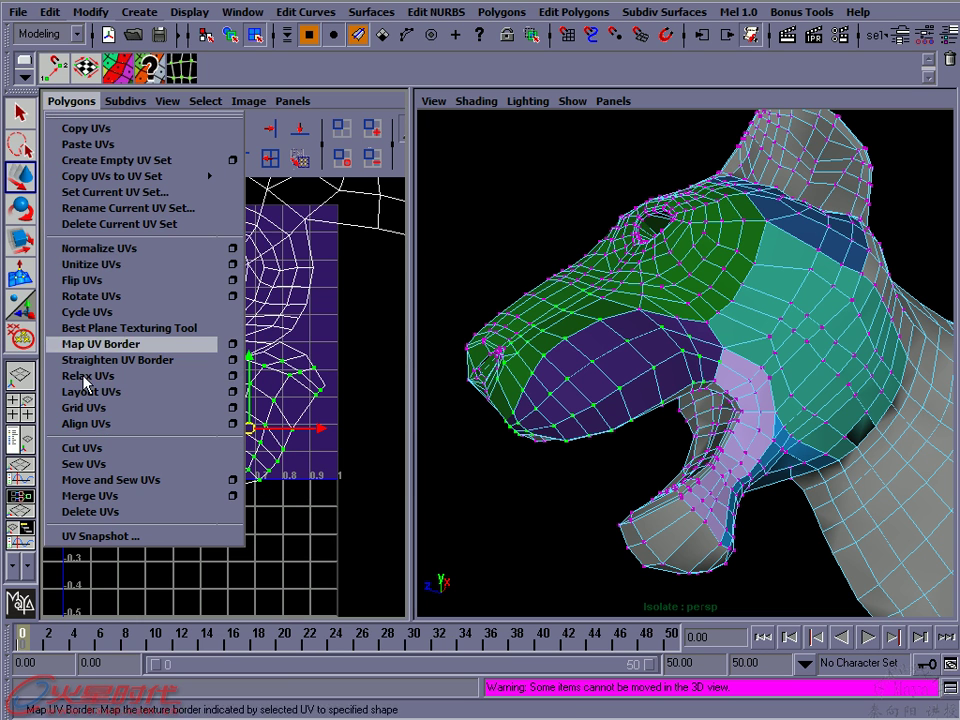
Relax the jaw UVs at 5 max iterations with border and unselected UVs pinned, then deselect
left_click(232, 376)
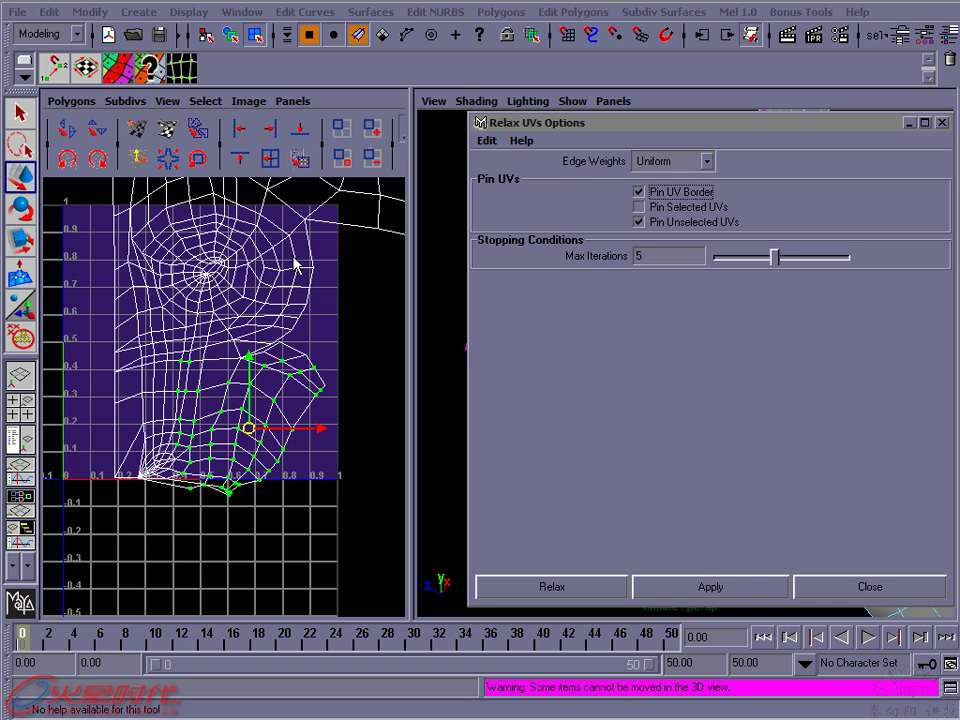
left_click(689, 591)
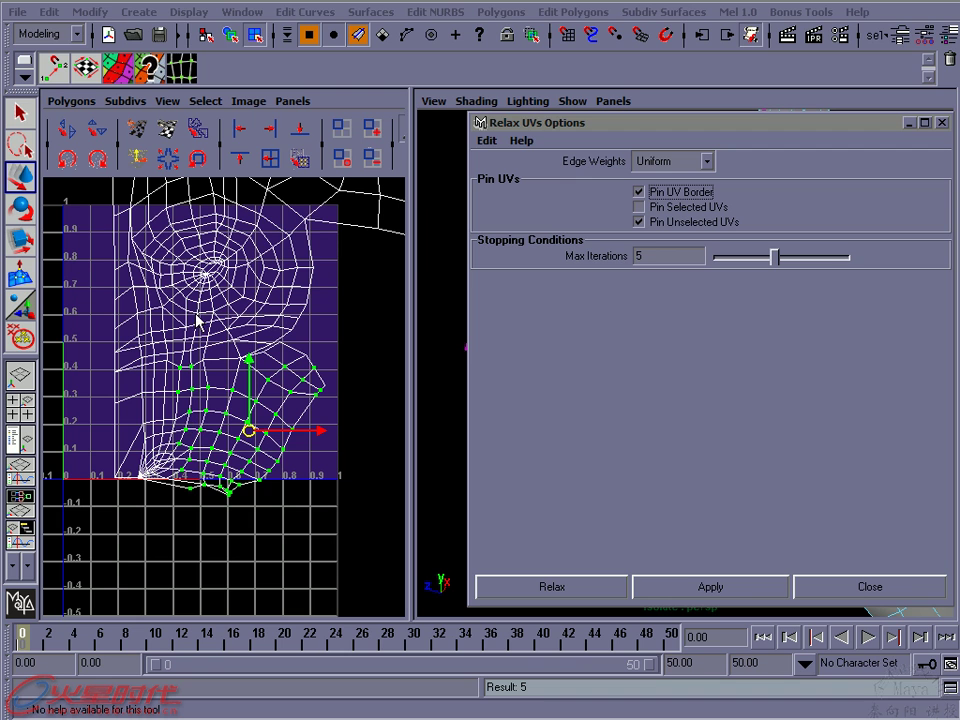
right_click_drag(197, 320, 185, 322, "alt")
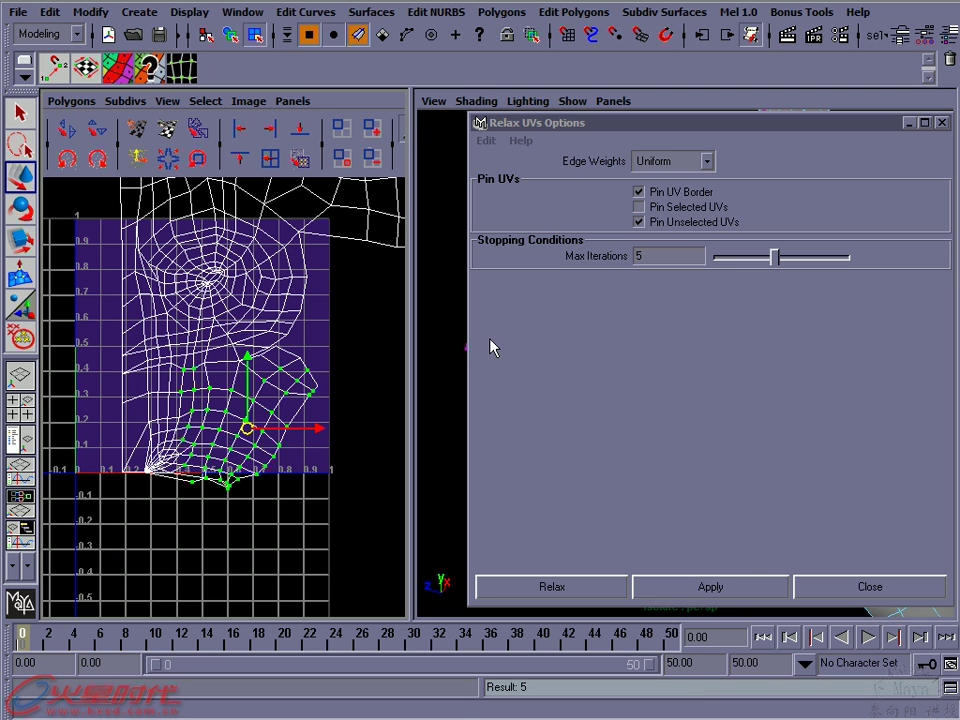
left_click(840, 587)
right_click_drag(221, 360, 228, 408, "alt")
middle_click_drag(228, 408, 224, 425, "alt")
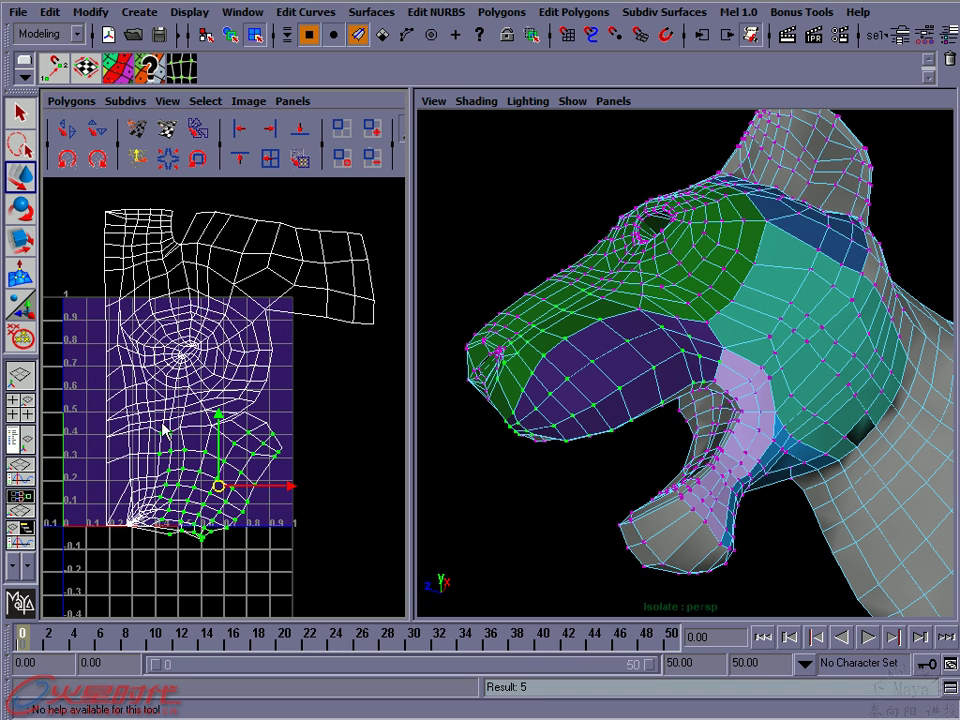
mouse_move(174, 410)
right_mouse_down("alt")
mouse_move(206, 413)
mouse_move(161, 338)
right_mouse_up("alt")
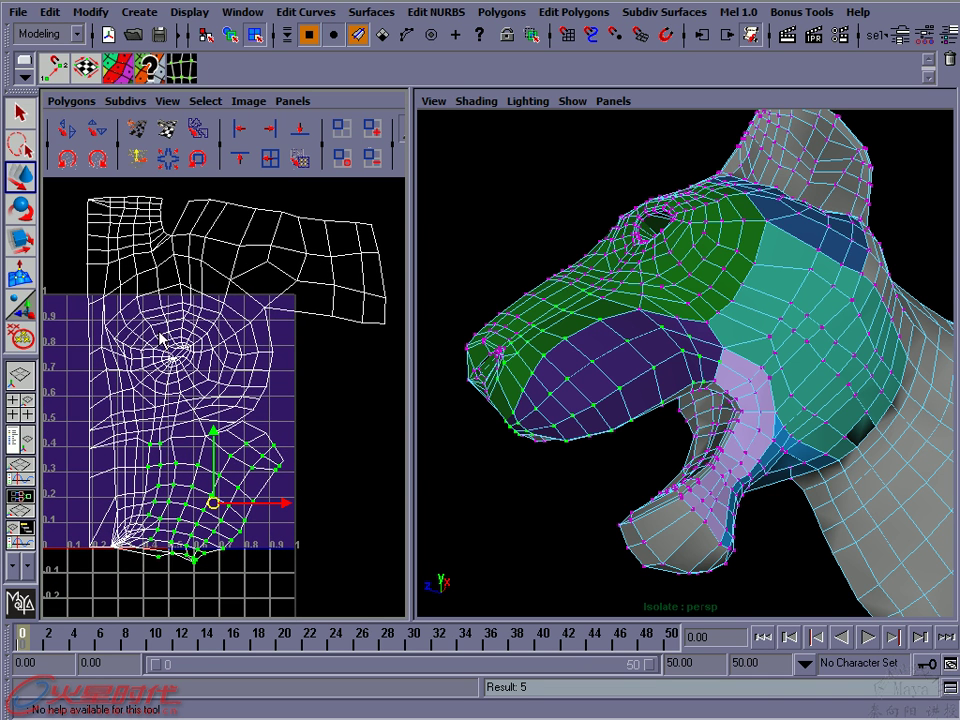
left_click(517, 507)
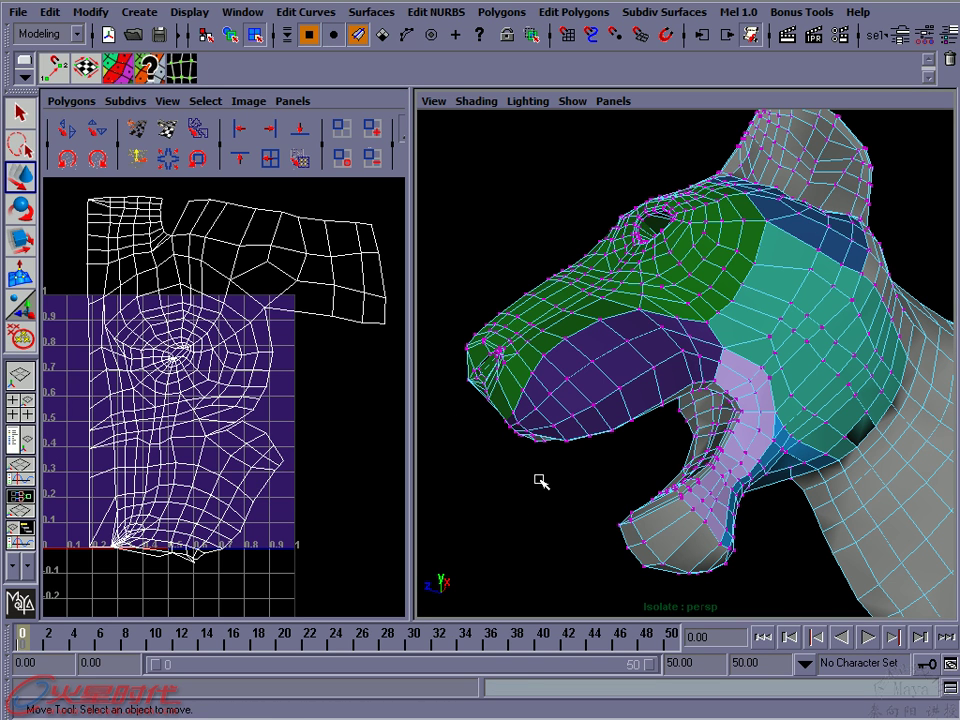
Select two loose mouth UV edges and sew each onto the head layout
key("F8")
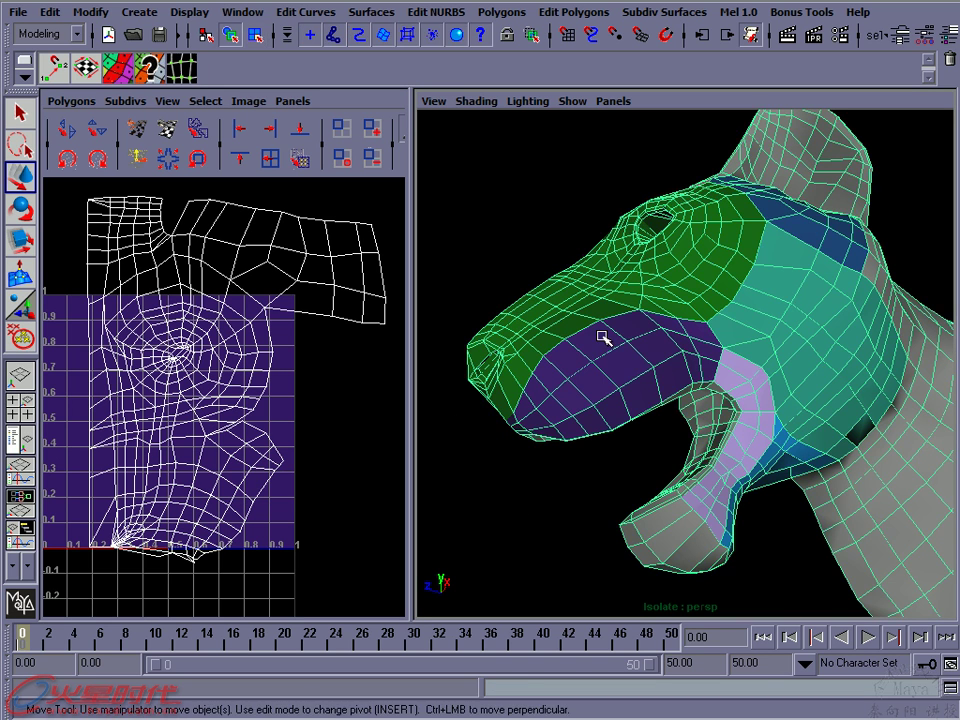
right_click_drag(340, 405, 287, 408, "alt")
mouse_move(207, 413)
right_mouse_down("alt")
mouse_move(332, 452)
mouse_move(223, 467)
mouse_move(229, 456)
mouse_move(200, 476)
right_mouse_up("alt")
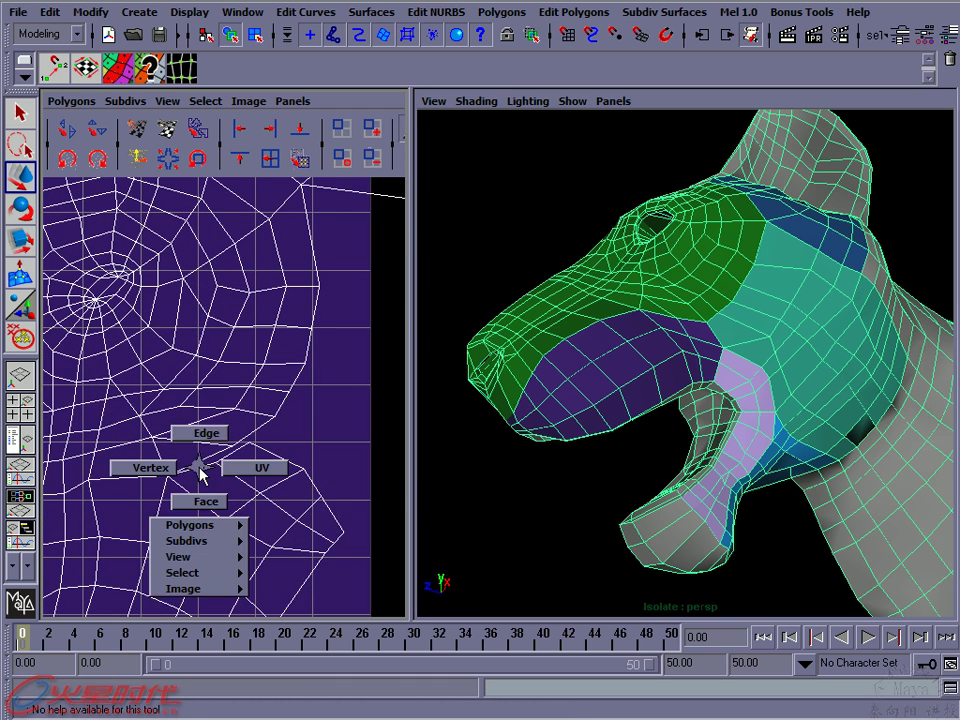
key("w")
left_click(203, 462)
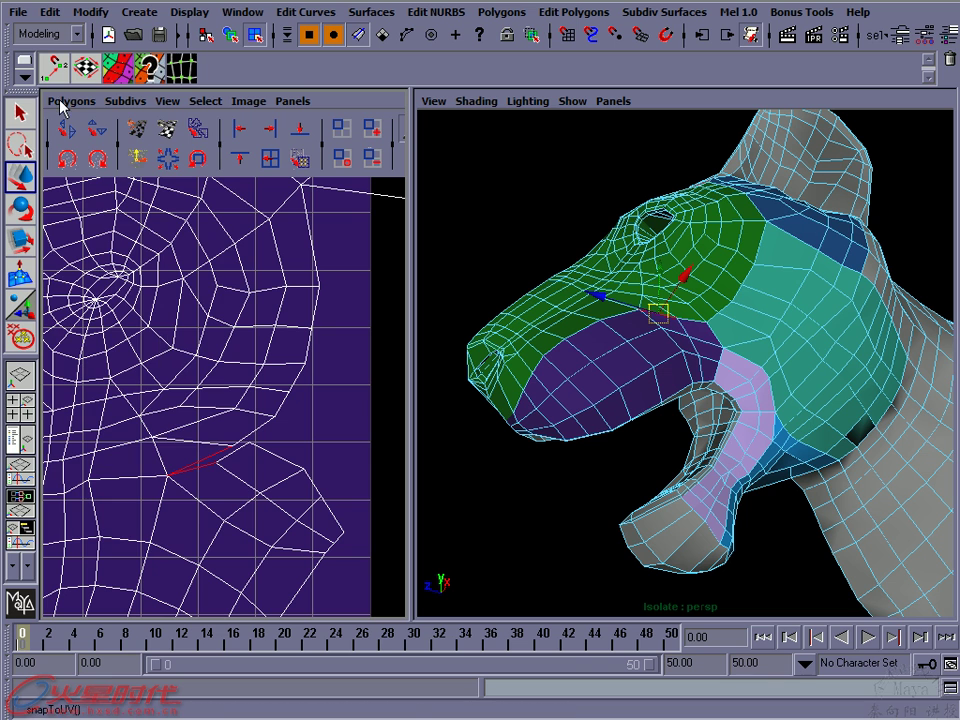
left_click(72, 100)
left_click(110, 465)
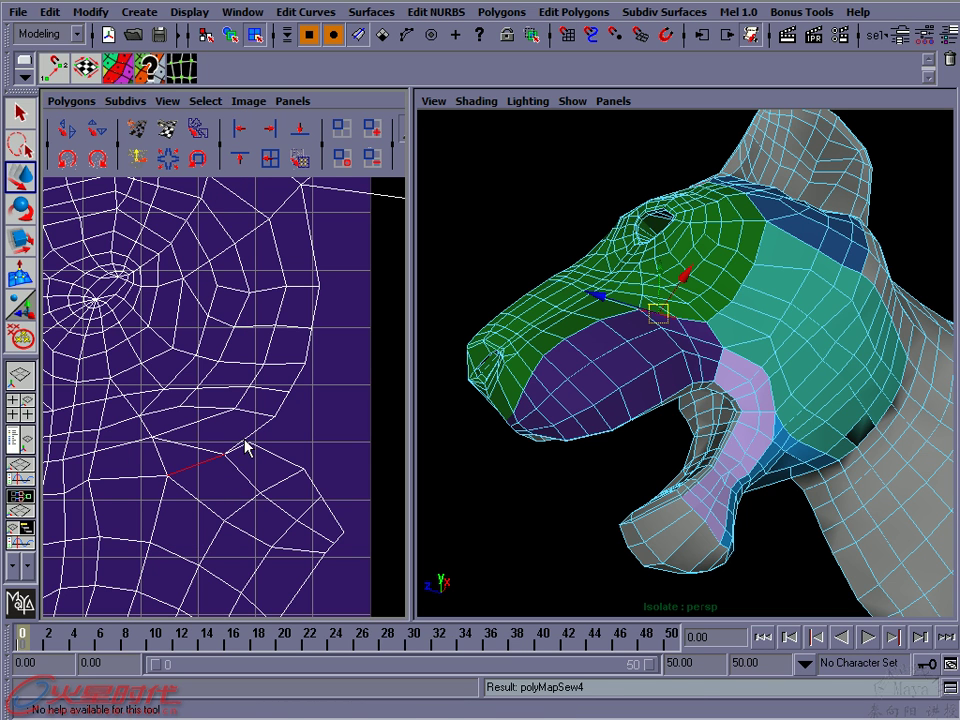
left_click(245, 446)
key("g")
Orbit the perspective view to see the dog's mouth from the front and reframe the UV layout
scroll(305, 451, "down", 2)
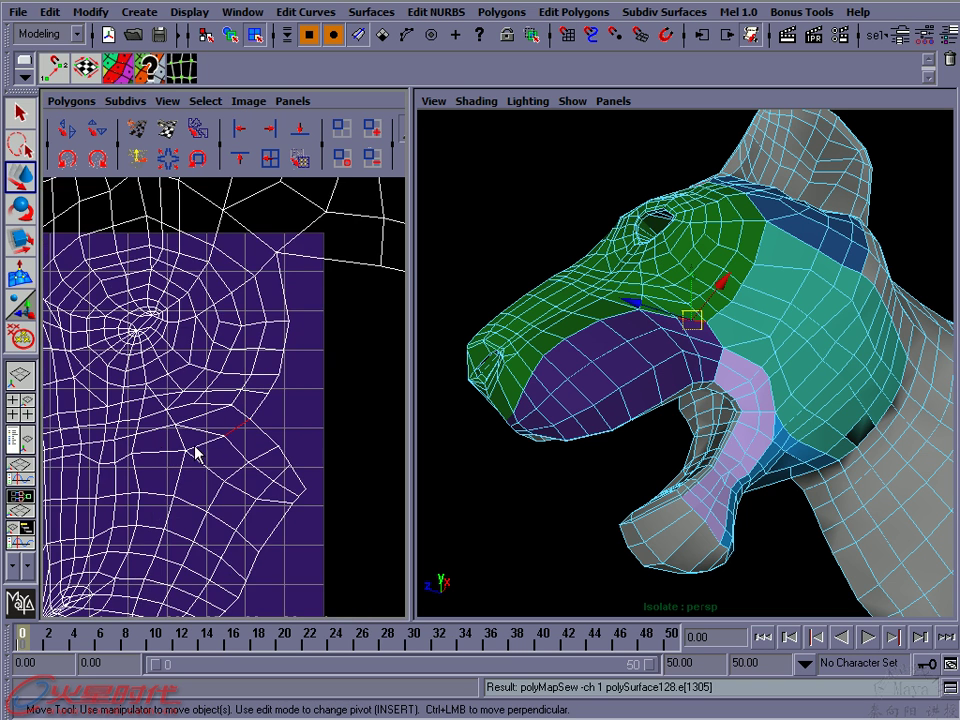
mouse_move(707, 403)
left_mouse_down("alt")
mouse_move(646, 402)
mouse_move(666, 401)
left_mouse_up("alt")
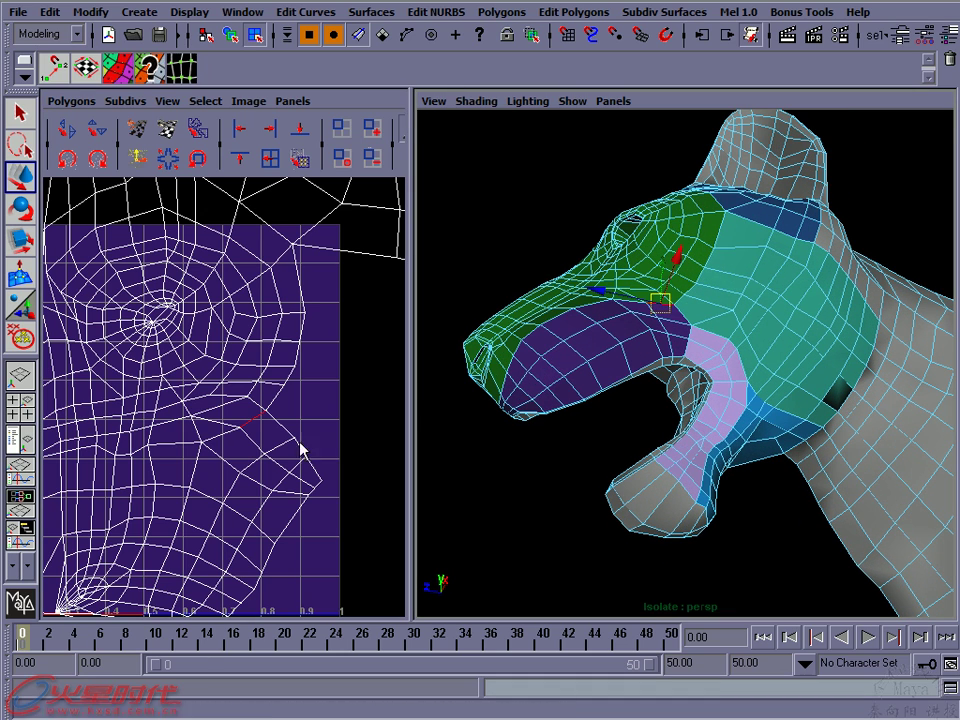
right_click_drag(729, 390, 700, 394, "alt")
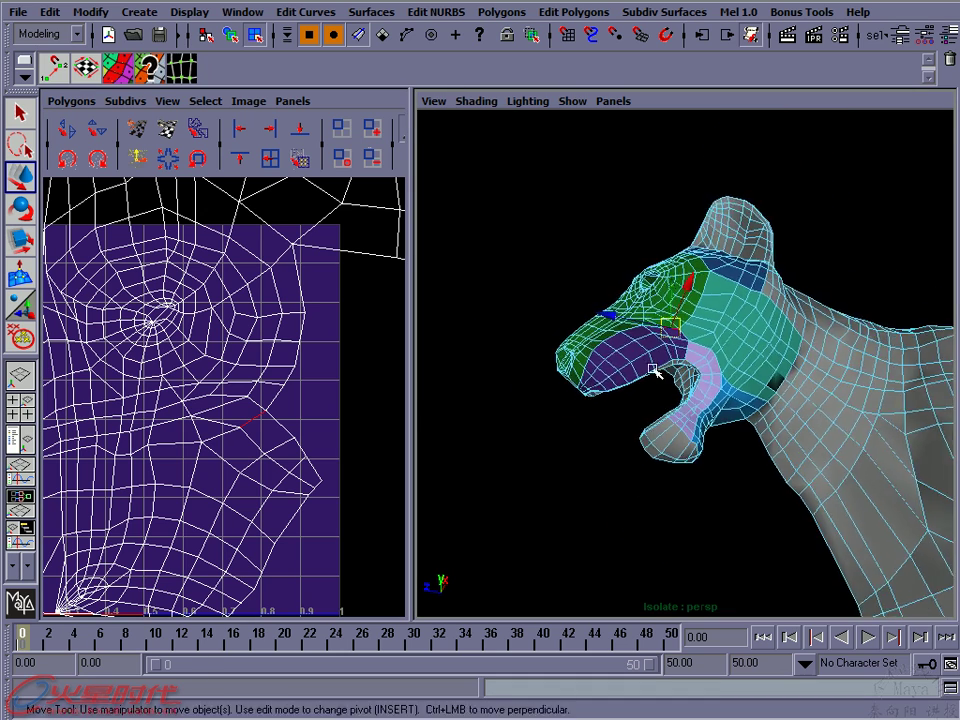
left_click_drag(700, 394, 688, 396, "alt")
right_click_drag(688, 396, 679, 397, "alt")
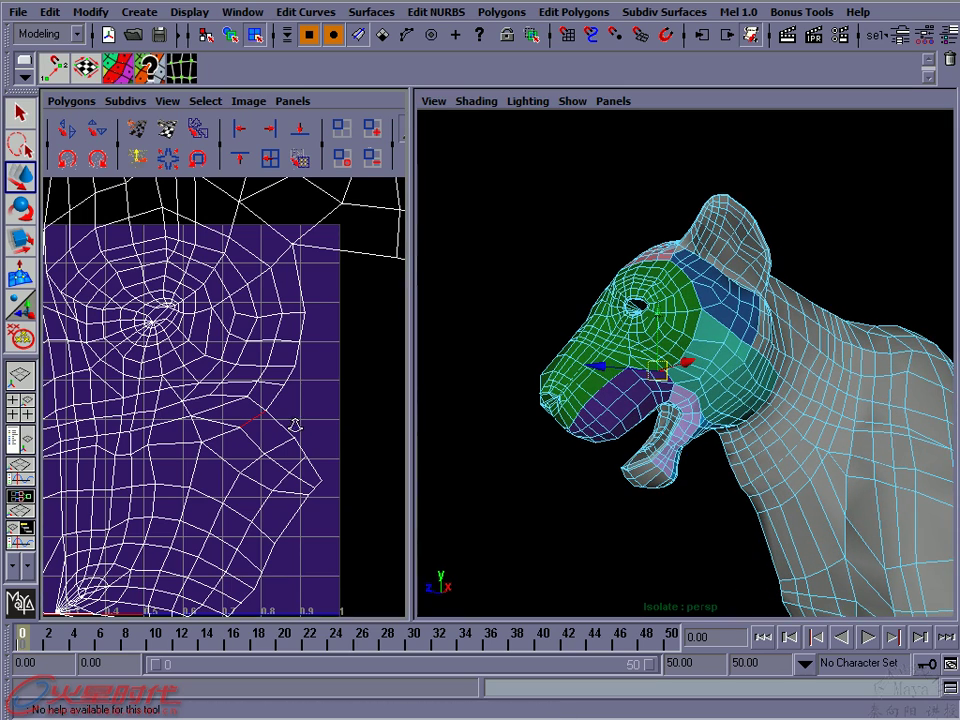
right_click_drag(293, 422, 189, 413, "alt")
right_click_drag(441, 447, 693, 378, "alt")
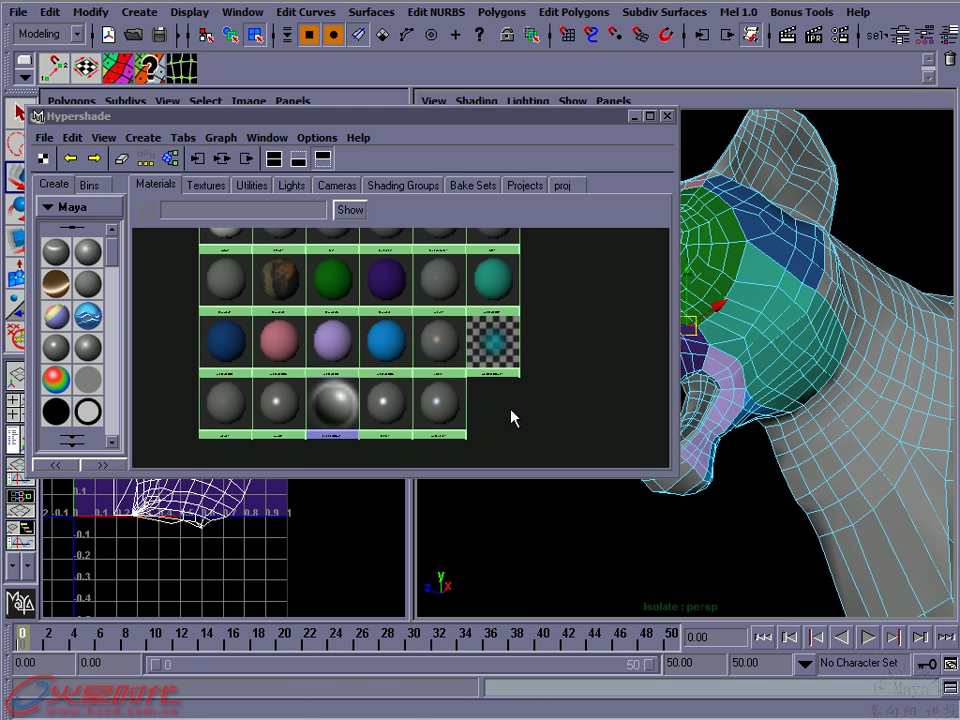
Select the lavender lambert faces from Hypershade and give them a planar UV projection
right_click(333, 340)
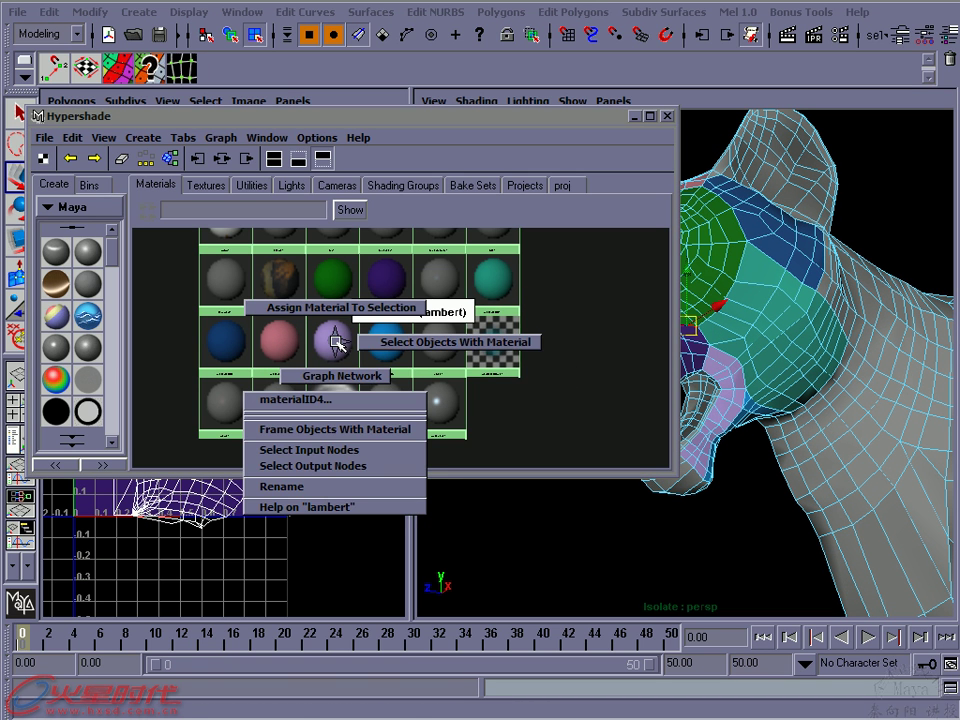
left_click(390, 342)
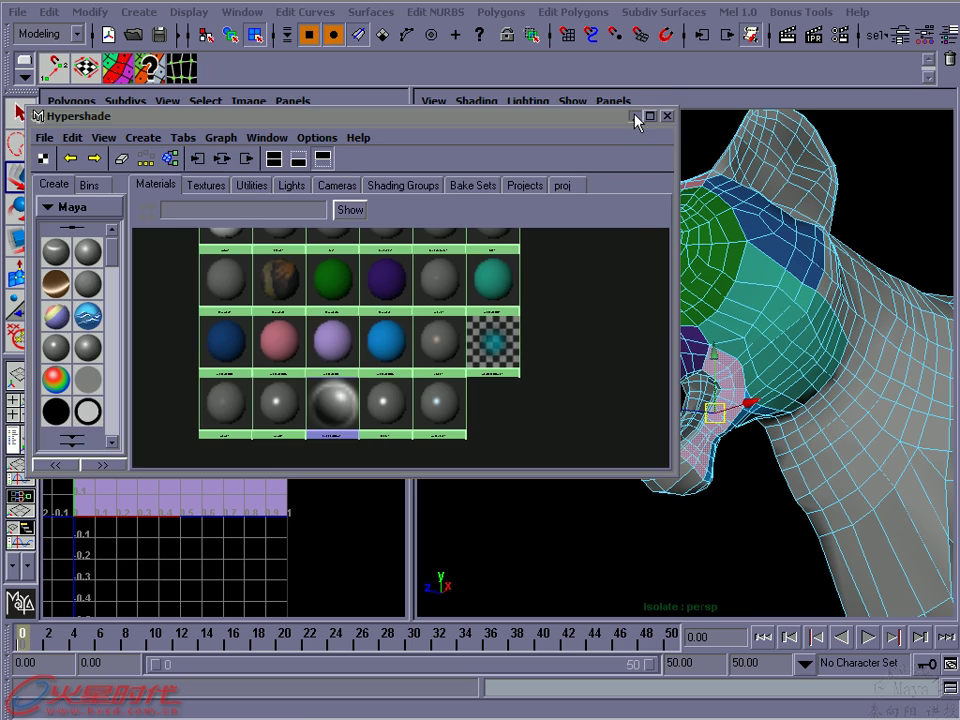
left_click(636, 116)
right_click_drag(700, 380, 766, 422, "alt")
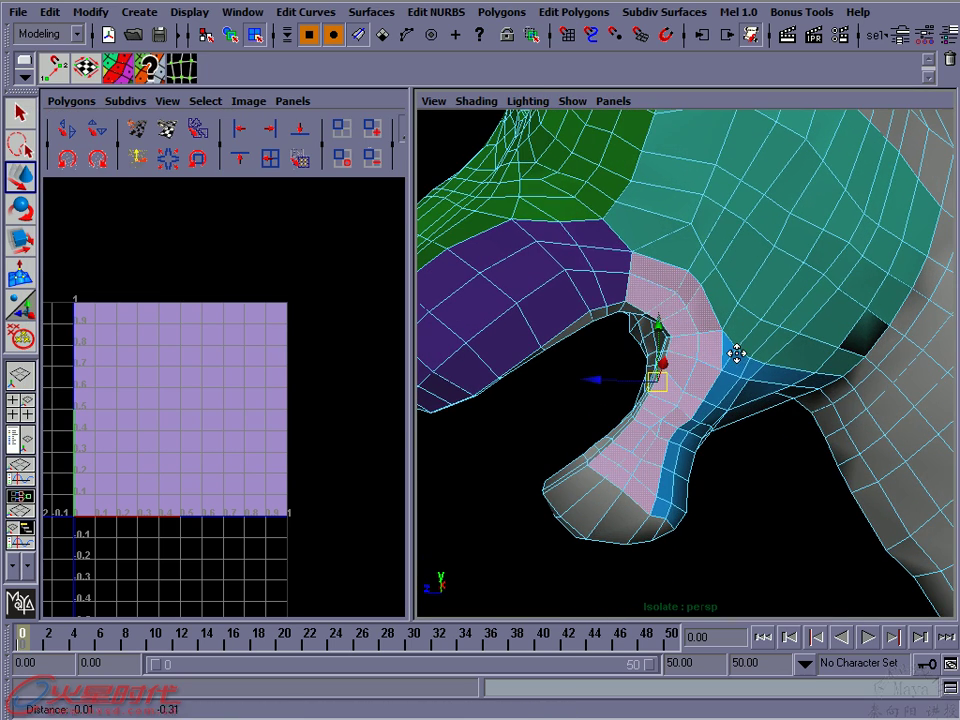
left_click(585, 12)
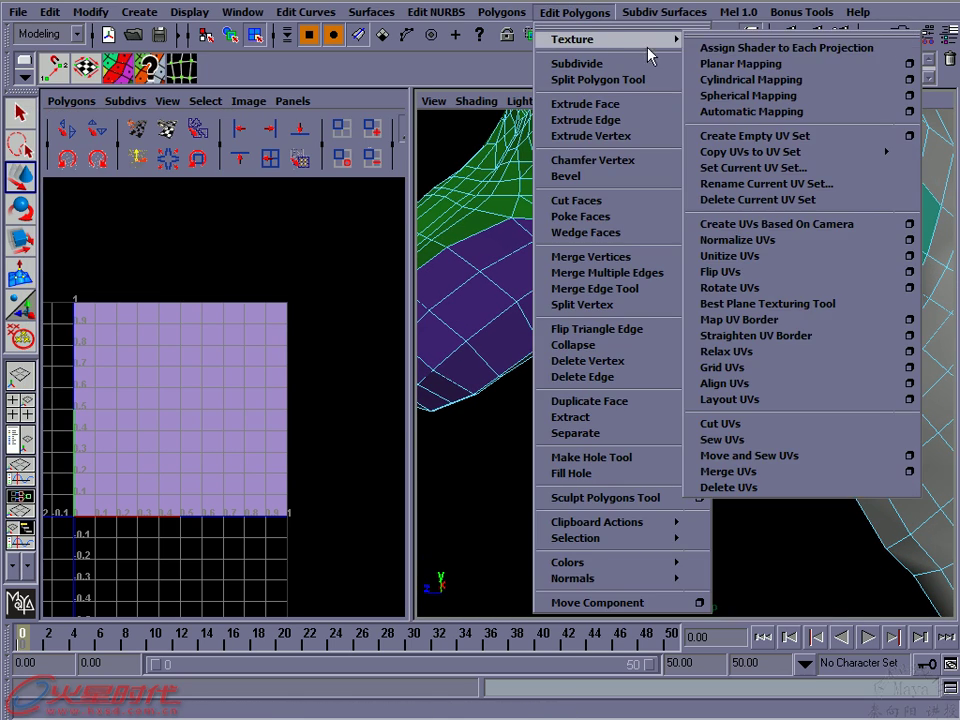
left_click(738, 63)
key("q")
Move the throat UV shell to the right of the head layout and narrow it horizontally
right_click_drag(680, 368, 712, 365)
left_click(697, 358)
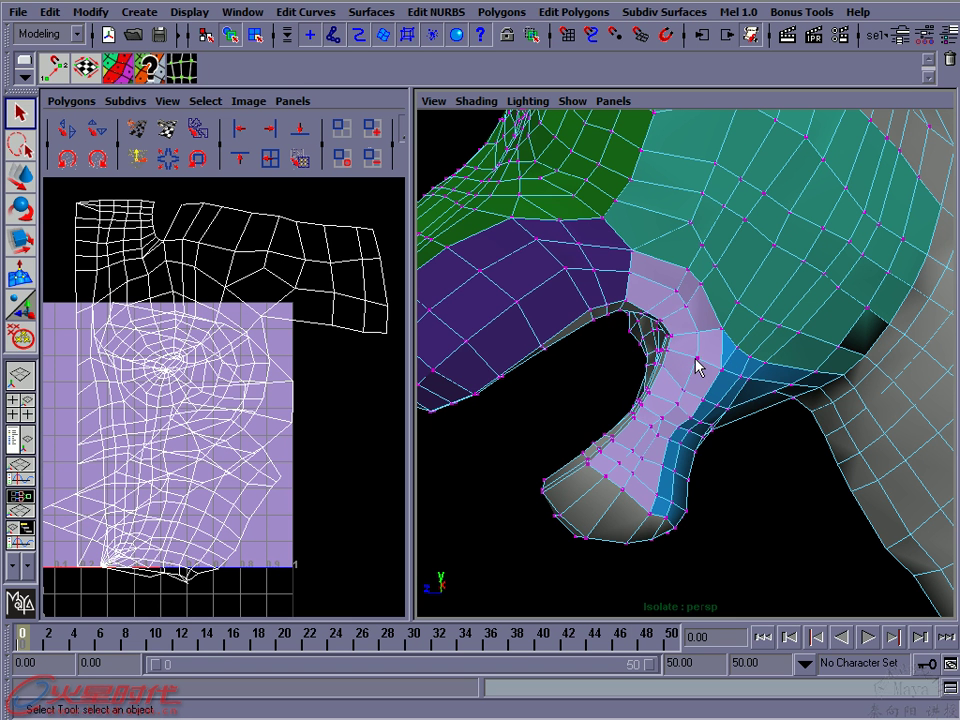
right_click_drag(249, 406, 310, 384, "ctrl")
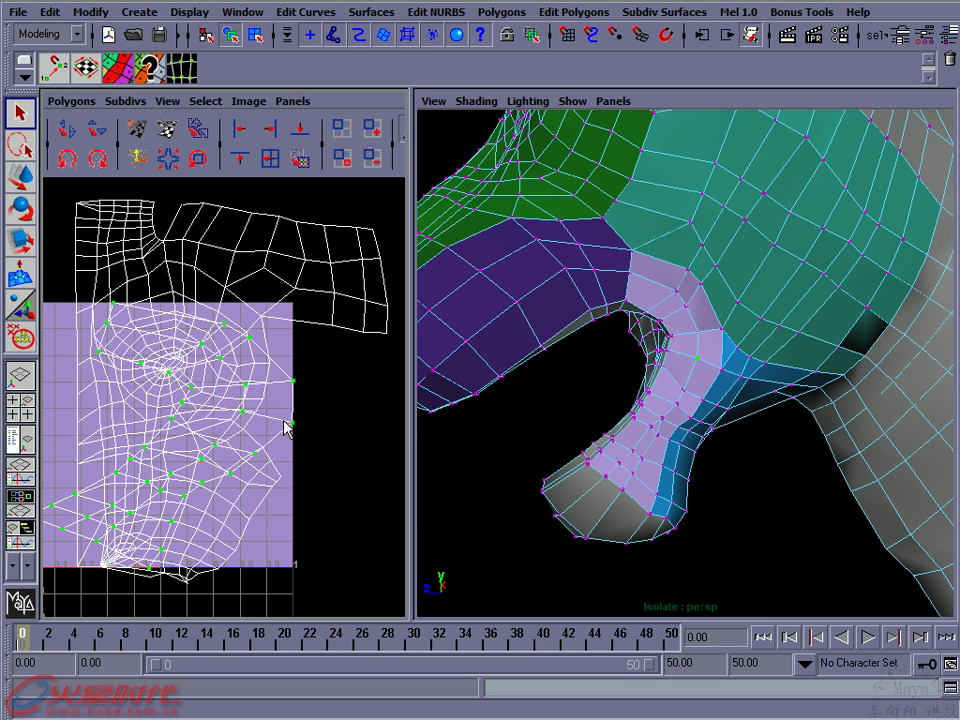
key("w")
mouse_move(163, 440)
left_mouse_down()
mouse_move(266, 446)
mouse_move(369, 506)
left_mouse_up()
key("r")
middle_click_drag(288, 476, 216, 455, "alt")
mouse_move(358, 483)
left_mouse_down()
mouse_move(333, 481)
mouse_move(344, 493)
left_mouse_up()
key("w")
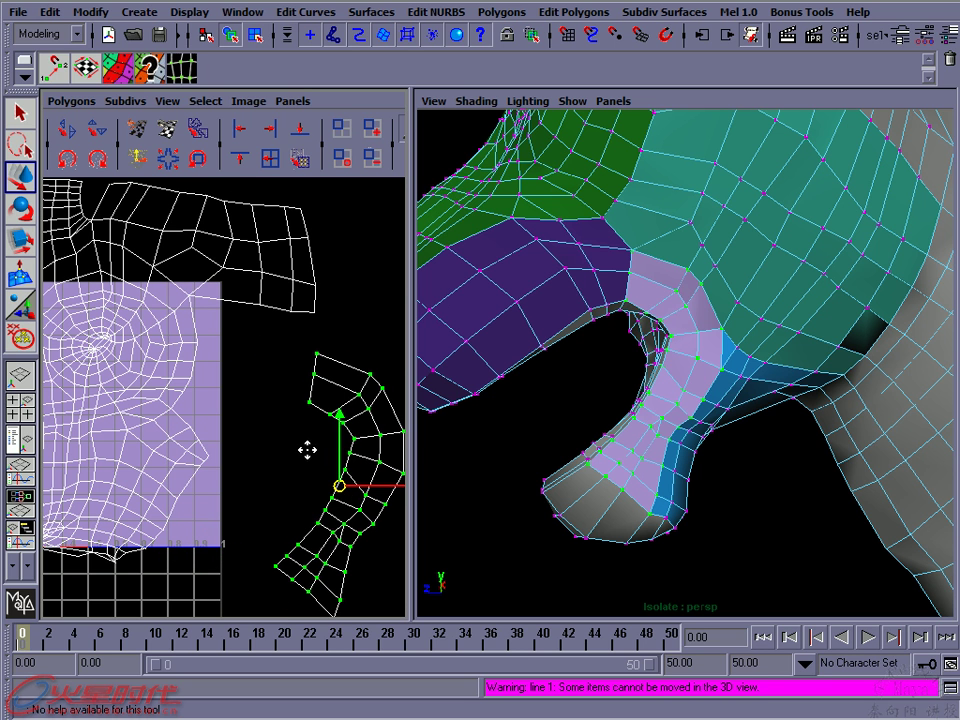
middle_click_drag(307, 451, 306, 440, "alt")
mouse_move(593, 379)
left_mouse_down("alt")
mouse_move(608, 355)
mouse_move(627, 357)
mouse_move(631, 381)
left_mouse_up("alt")
right_click_drag(631, 381, 669, 373, "alt")
right_click(693, 326)
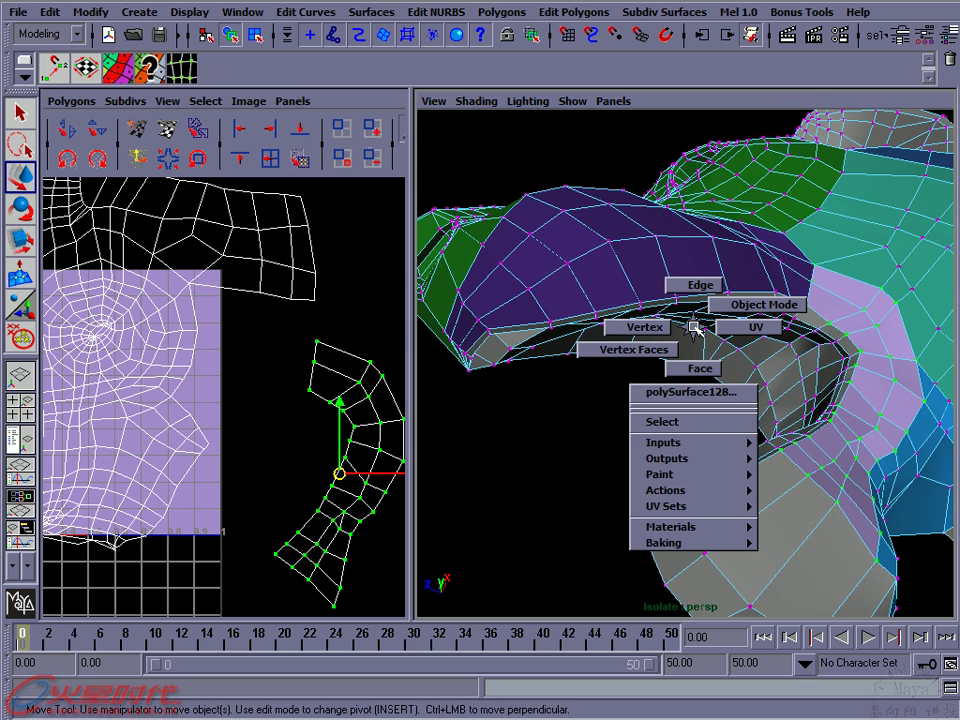
In Face mode, select a face inside the mouth and switch to Paint Selection
left_click(700, 368)
left_click(716, 348)
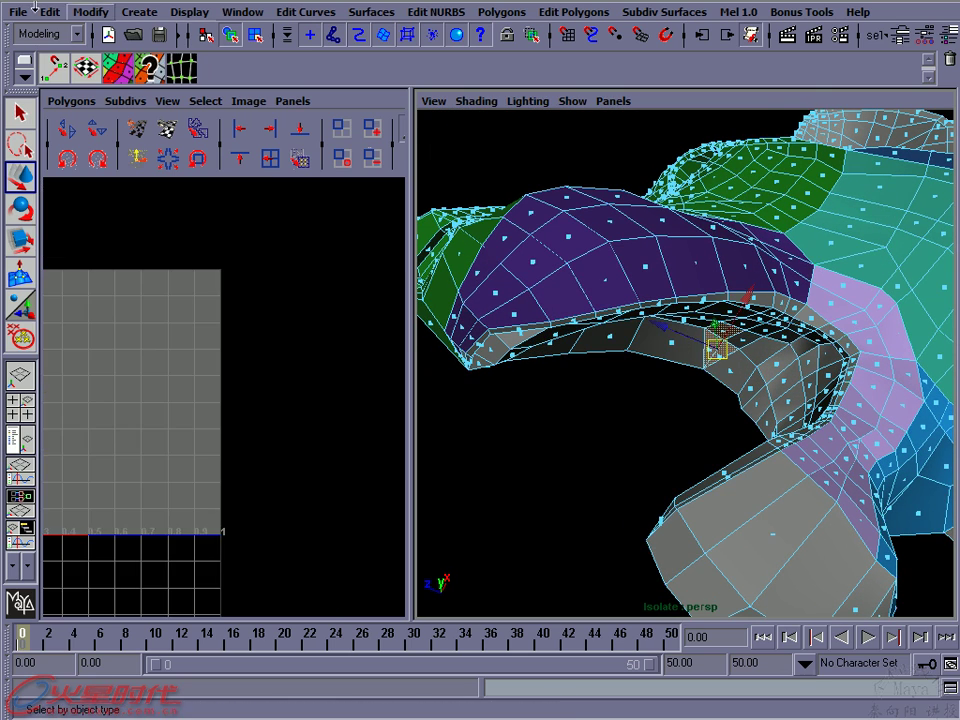
left_click(50, 12)
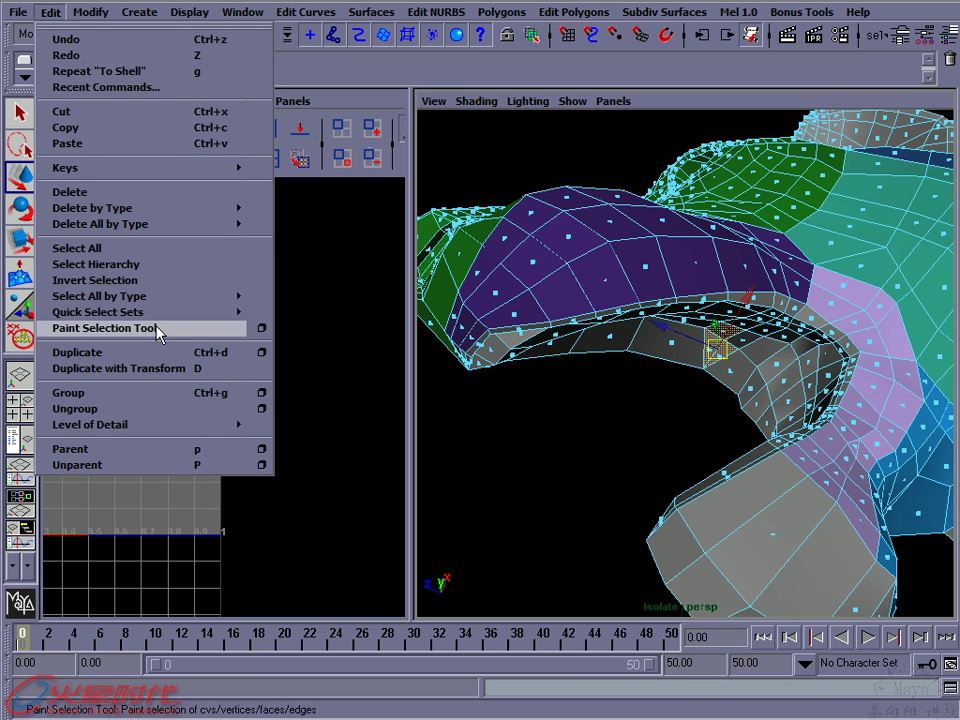
left_click(157, 328)
mouse_move(675, 336)
left_mouse_down("alt")
mouse_move(684, 318)
mouse_move(660, 318)
left_mouse_up("alt")
right_click_drag(660, 318, 653, 315, "alt")
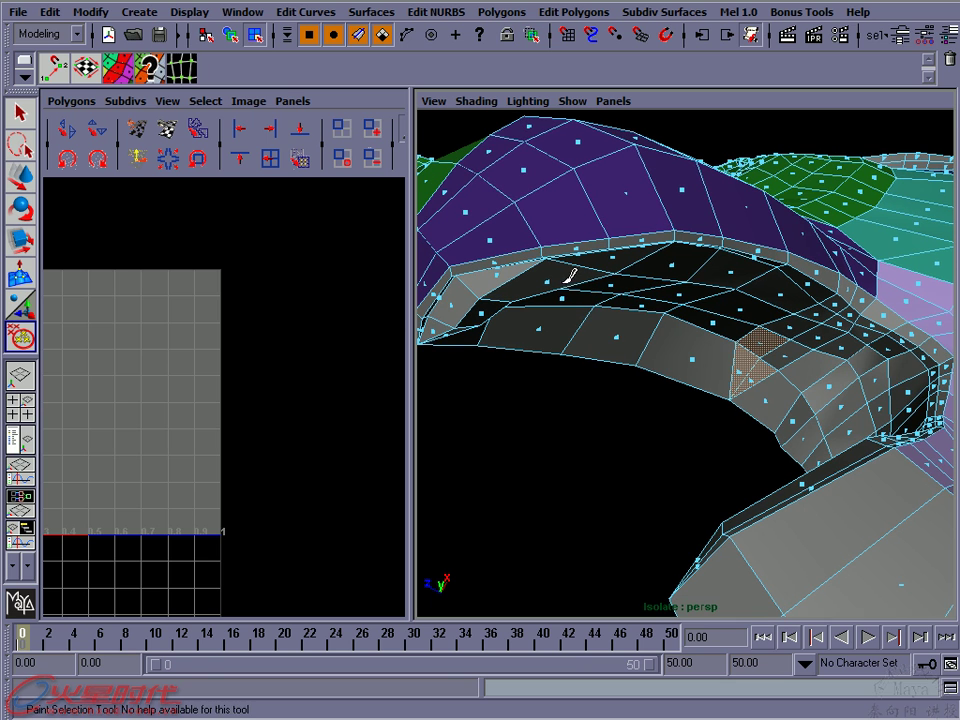
Lasso the mouth-rim faces toward the snout tip and the upper mouth edge strip
left_click(20, 145)
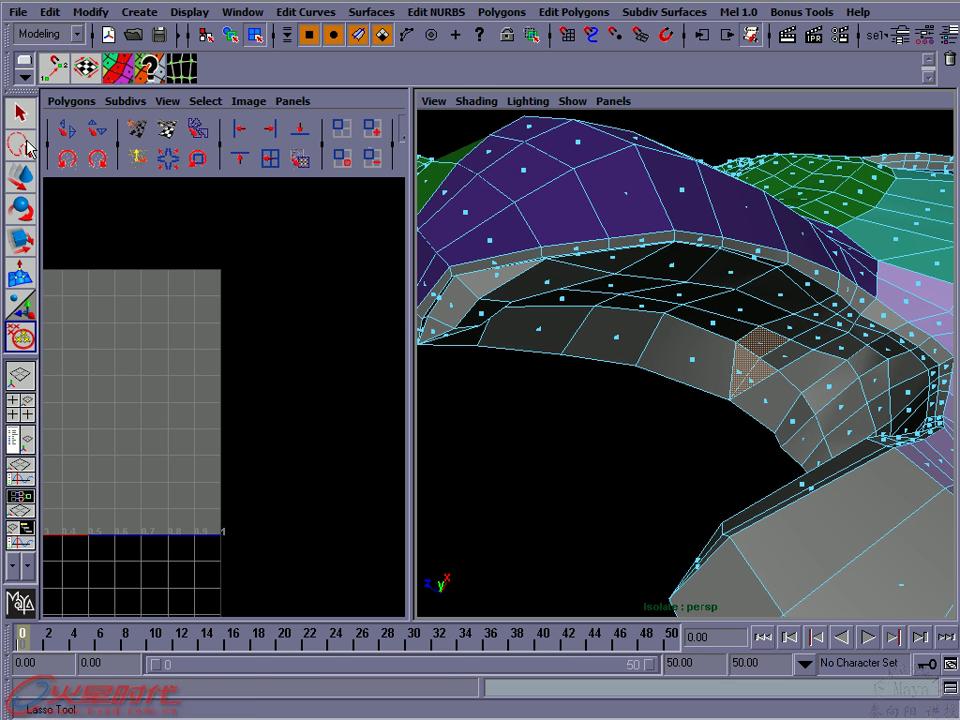
left_click_drag(555, 299, 600, 306, "alt")
left_click_drag(551, 373, 681, 264)
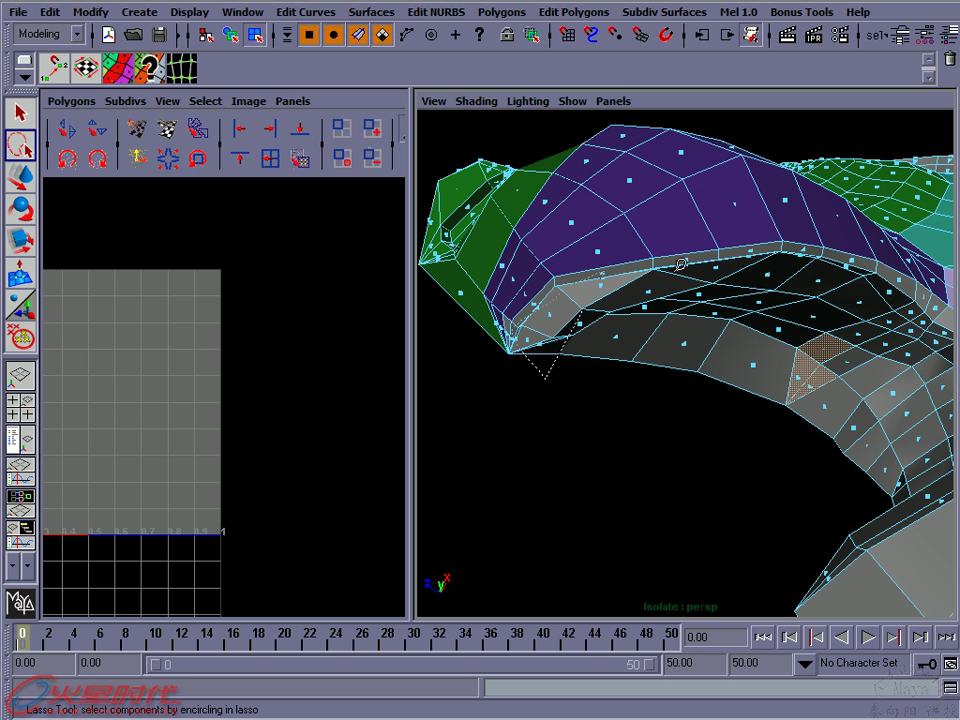
left_click_drag(681, 264, 546, 321)
middle_click_drag(546, 321, 580, 328, "alt")
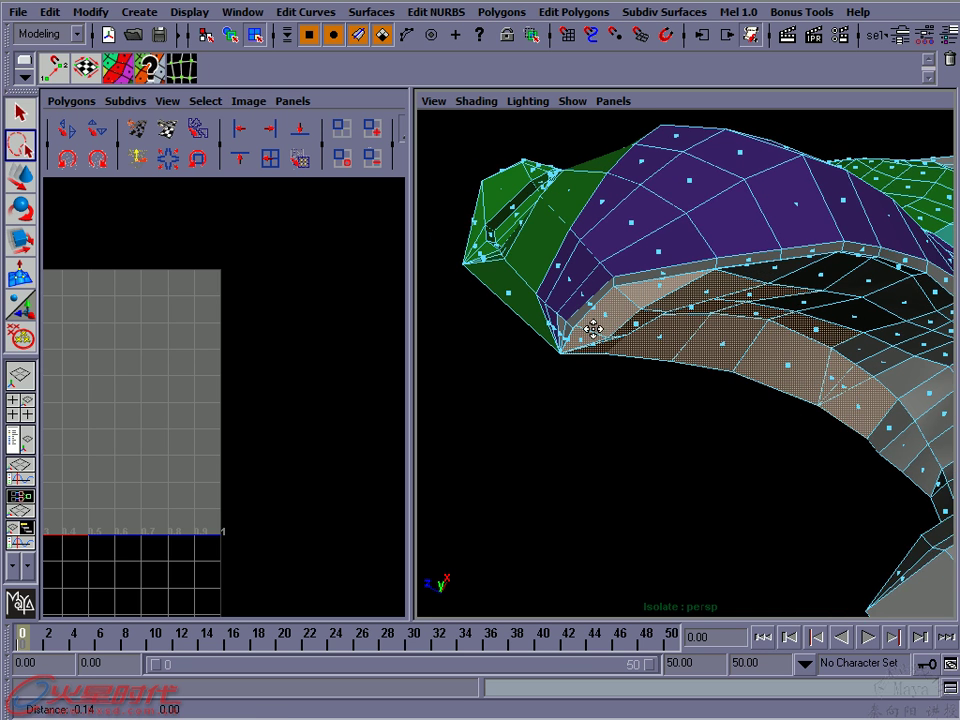
right_click_drag(580, 328, 594, 365, "alt")
mouse_move(594, 365)
left_mouse_down()
mouse_move(556, 307)
mouse_move(591, 356)
mouse_move(538, 300)
mouse_move(532, 306)
left_mouse_up()
mouse_move(568, 245)
left_mouse_down("shift")
mouse_move(704, 250)
mouse_move(707, 279)
mouse_move(696, 285)
mouse_move(842, 240)
left_mouse_up("shift")
Box- and click-add the dark faces lining the inside of the mouth
key("q")
left_click_drag(828, 268, 641, 225, "alt")
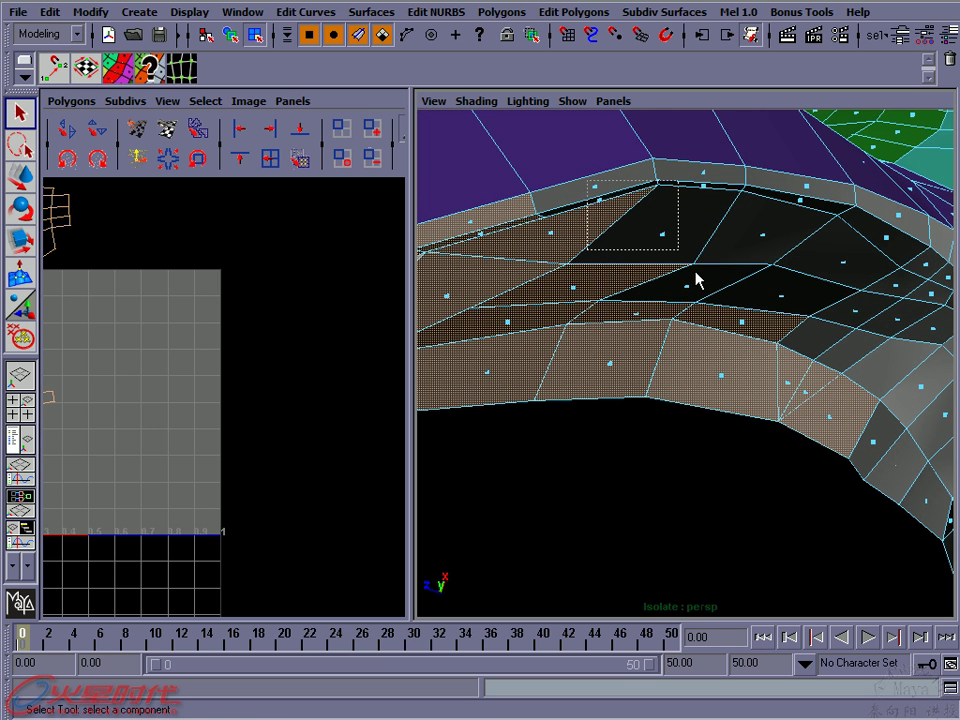
left_click_drag(663, 238, 735, 368, "shift")
left_click_drag(716, 192, 812, 382)
left_click_drag(793, 328, 716, 322, "alt")
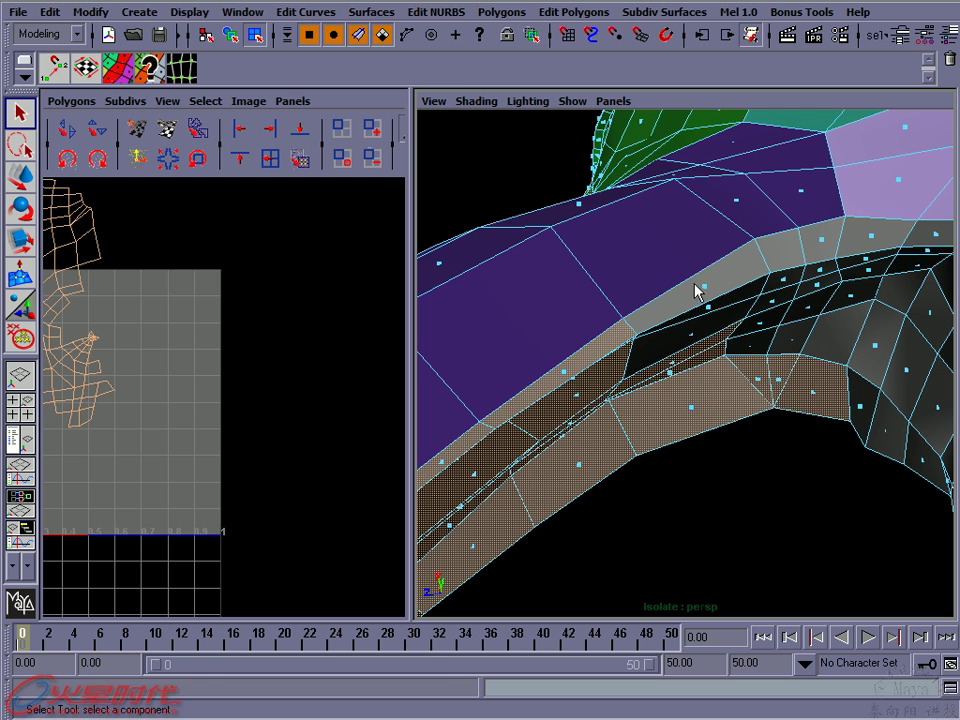
left_click(706, 331, "shift")
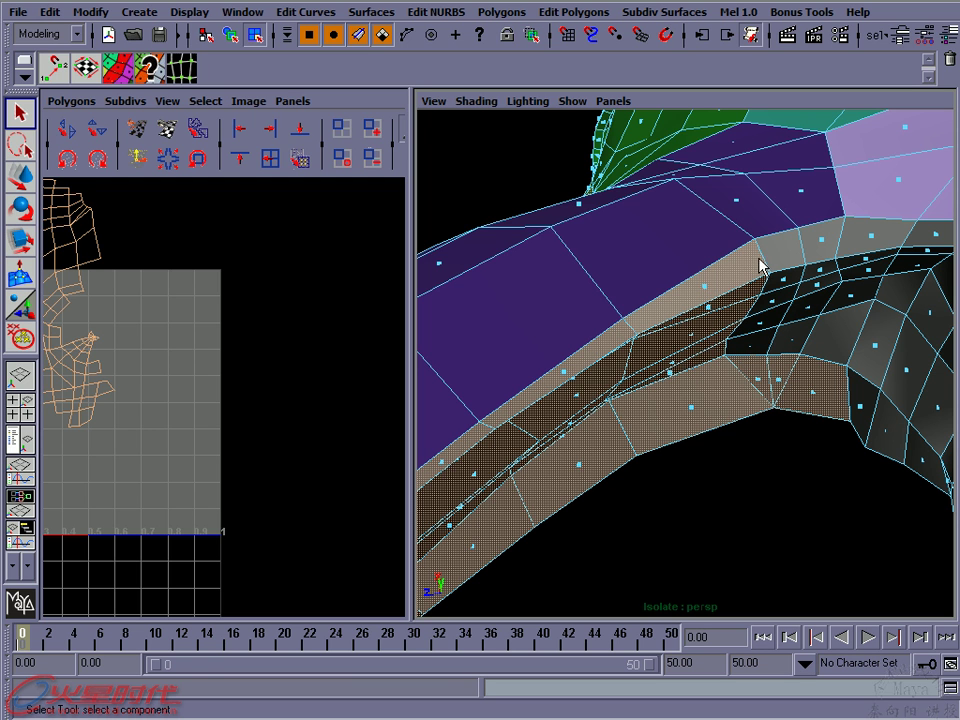
left_click_drag(789, 369, 735, 349, "alt")
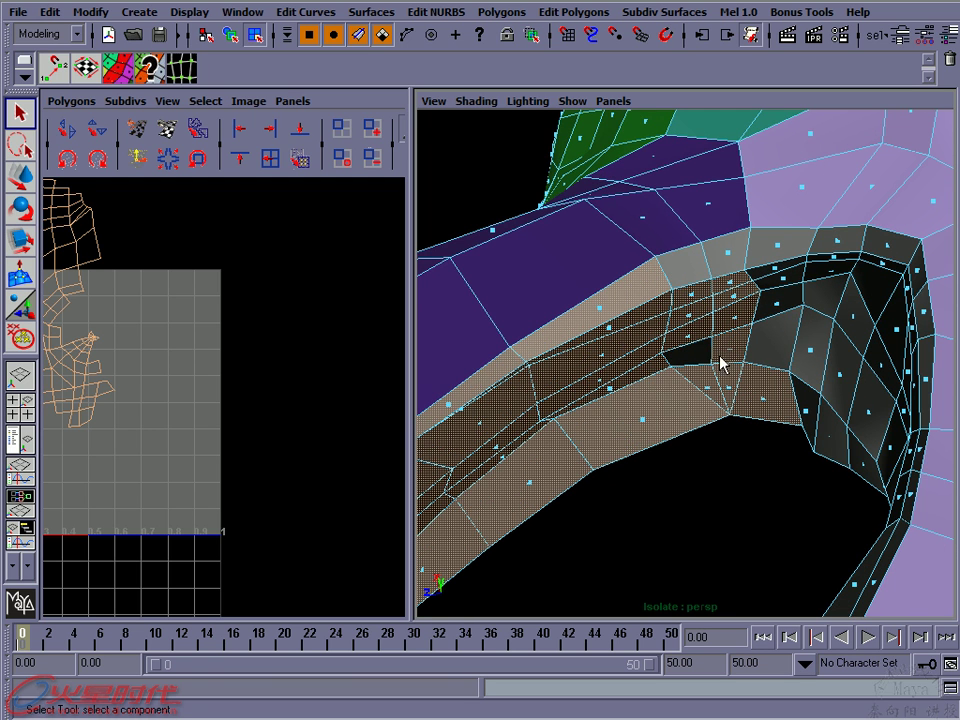
left_click(687, 352, "shift")
left_click(758, 335, "shift")
left_click(756, 282, "shift")
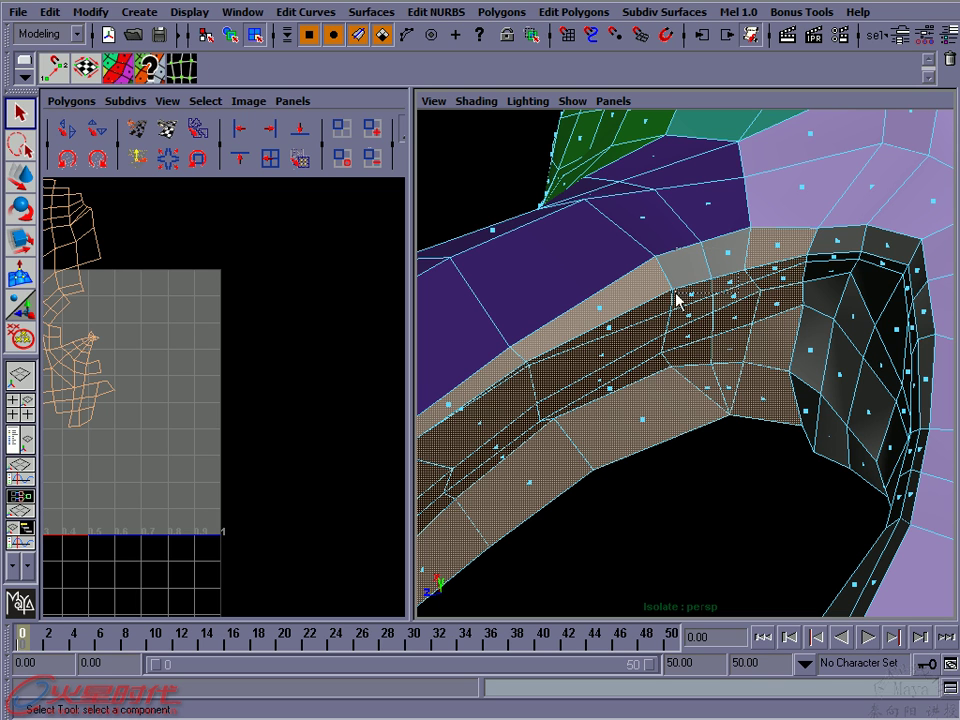
right_click_drag(735, 300, 681, 314, "alt")
mouse_move(681, 314)
left_mouse_down("alt")
mouse_move(707, 279)
mouse_move(744, 313)
mouse_move(696, 354)
mouse_move(731, 358)
mouse_move(697, 367)
left_mouse_up("alt")
In wireframe, Ctrl-marquee to remove the eye-area faces from the selection
key("4")
right_click_drag(720, 332, 596, 221, "alt")
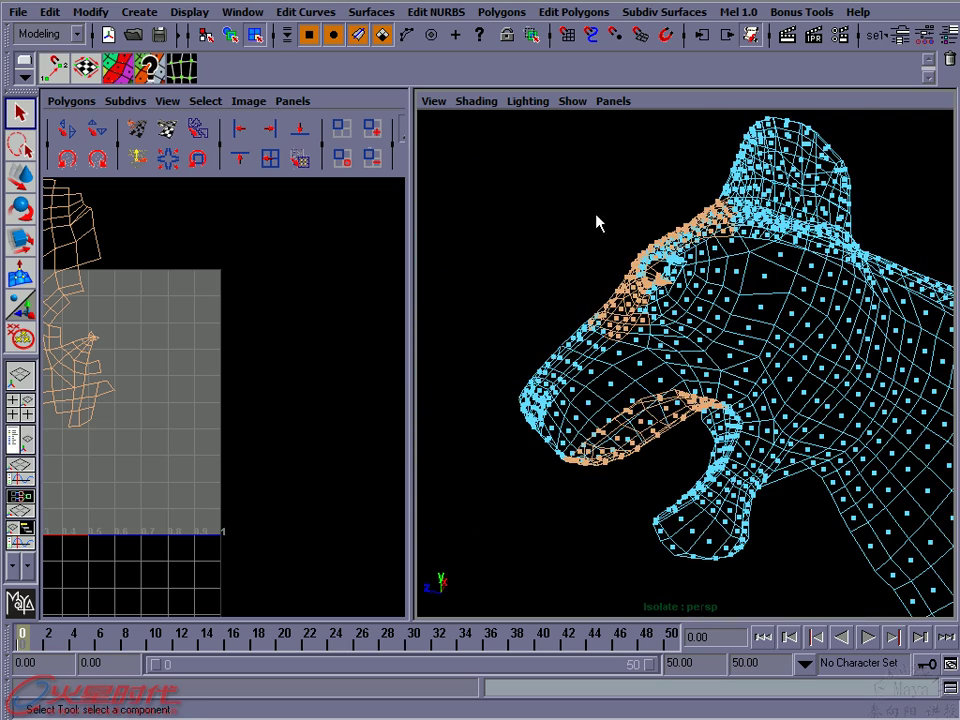
left_click_drag(569, 179, 775, 298)
left_click_drag(531, 199, 651, 326, "ctrl")
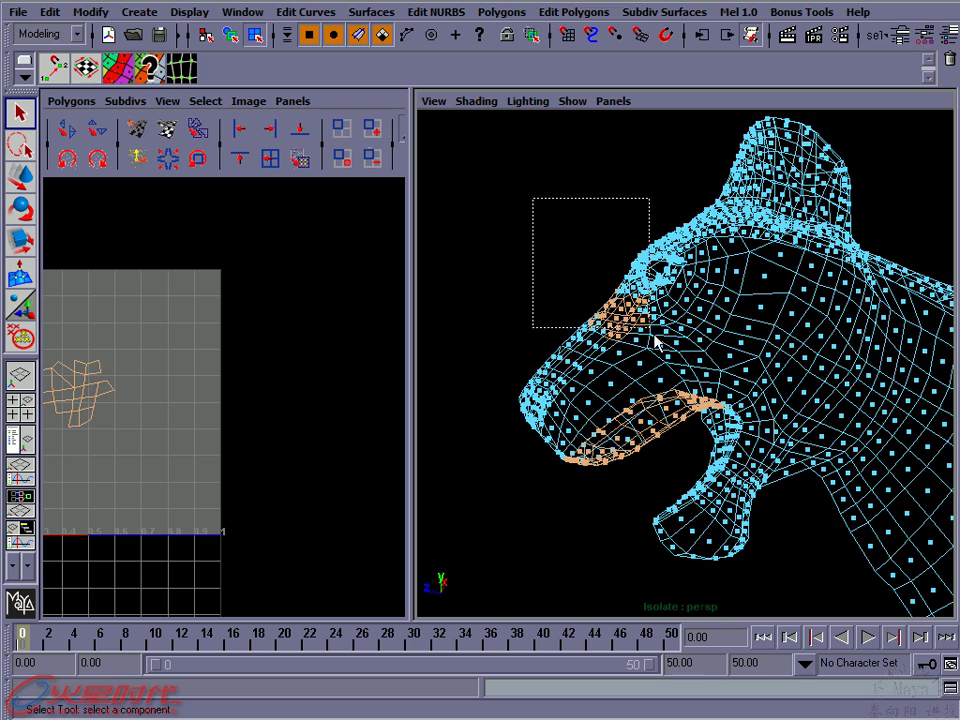
mouse_move(721, 335)
left_mouse_down("alt")
mouse_move(779, 331)
mouse_move(738, 323)
mouse_move(743, 300)
mouse_move(678, 364)
left_mouse_up("alt")
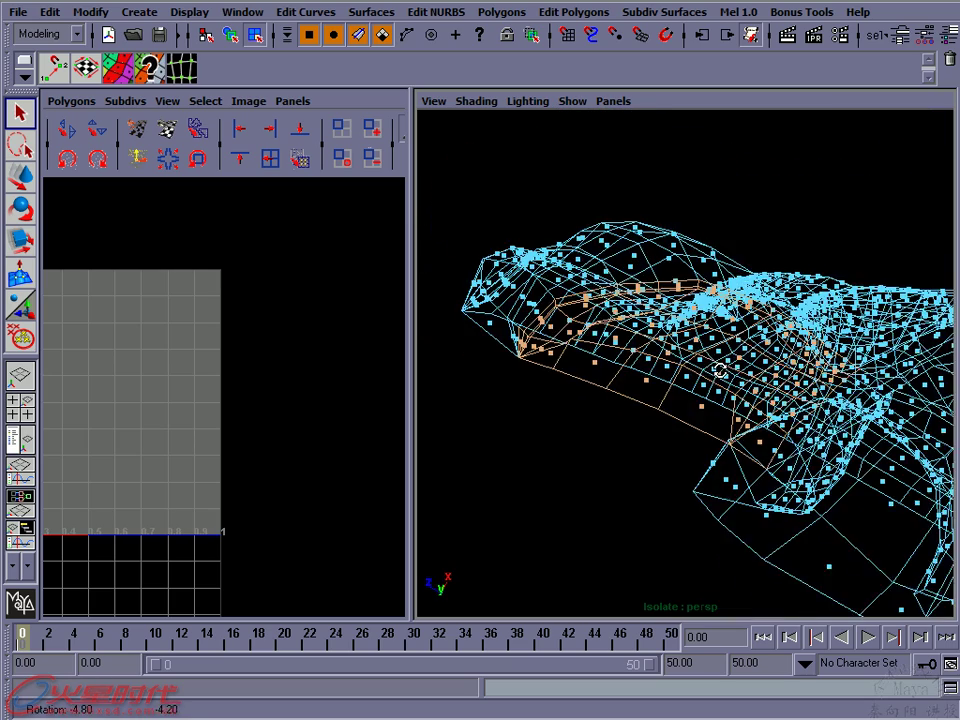
right_click_drag(678, 364, 716, 370, "alt")
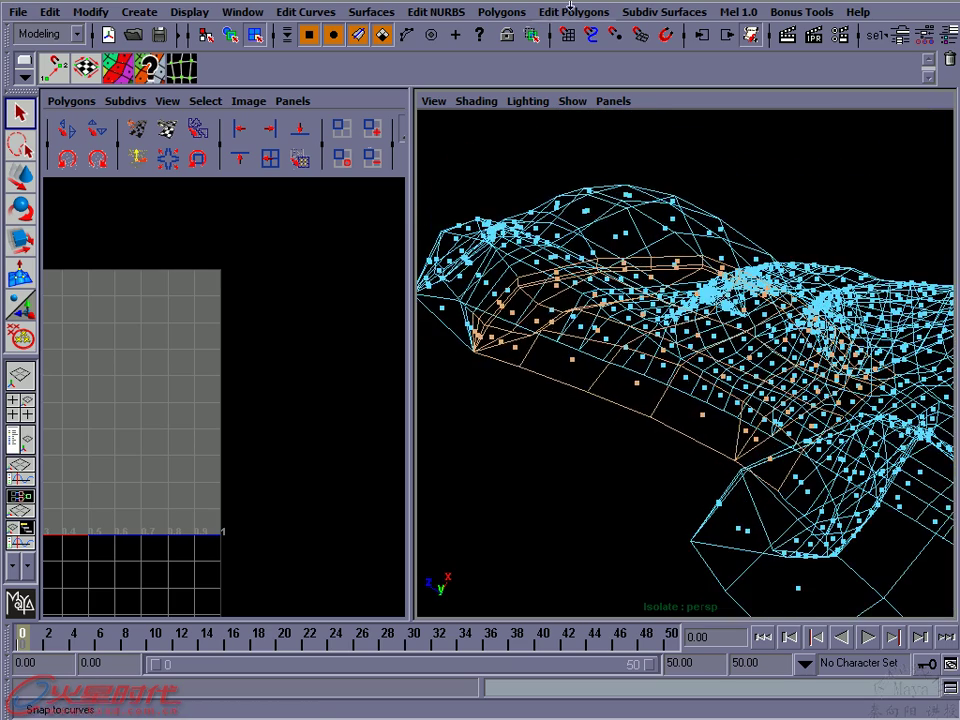
left_click(556, 13)
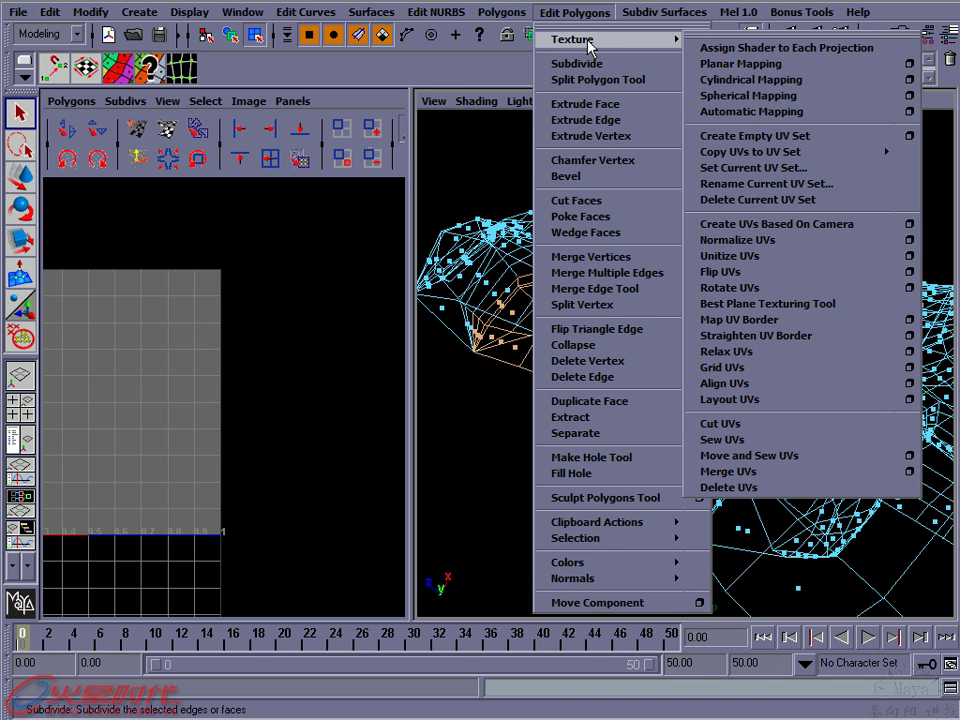
Apply a planar UV projection to the selected mouth faces
left_click(733, 63)
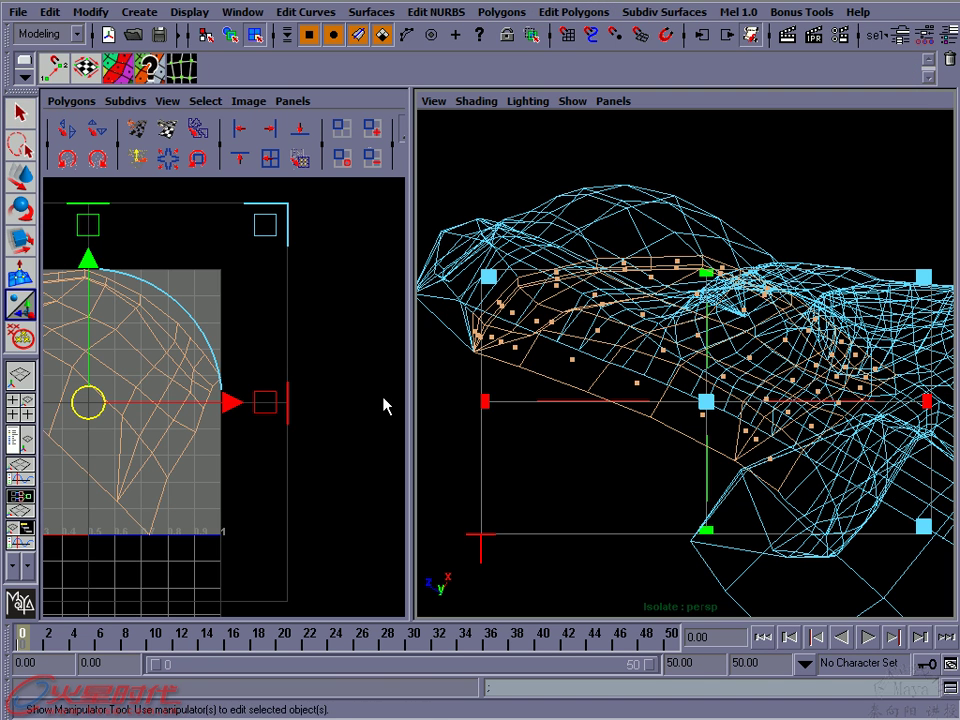
mouse_move(236, 364)
right_mouse_down("alt")
mouse_move(321, 381)
mouse_move(240, 376)
right_mouse_up("alt")
left_click_drag(700, 380, 626, 219, "alt")
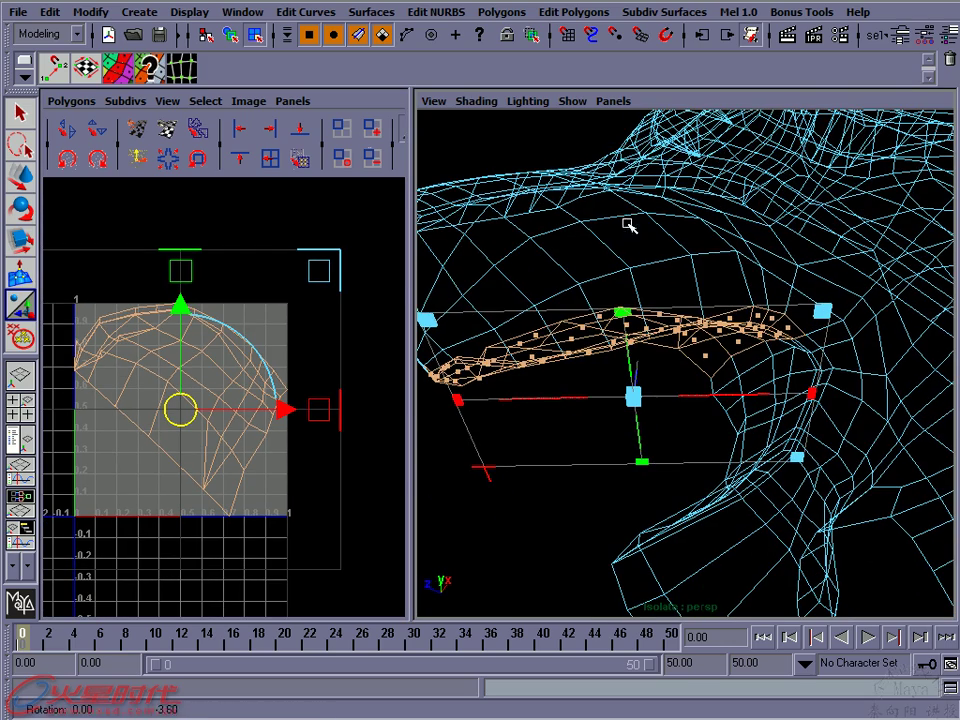
Clear the selection and marquee-select a patch of throat faces below the jaw
left_click(732, 402)
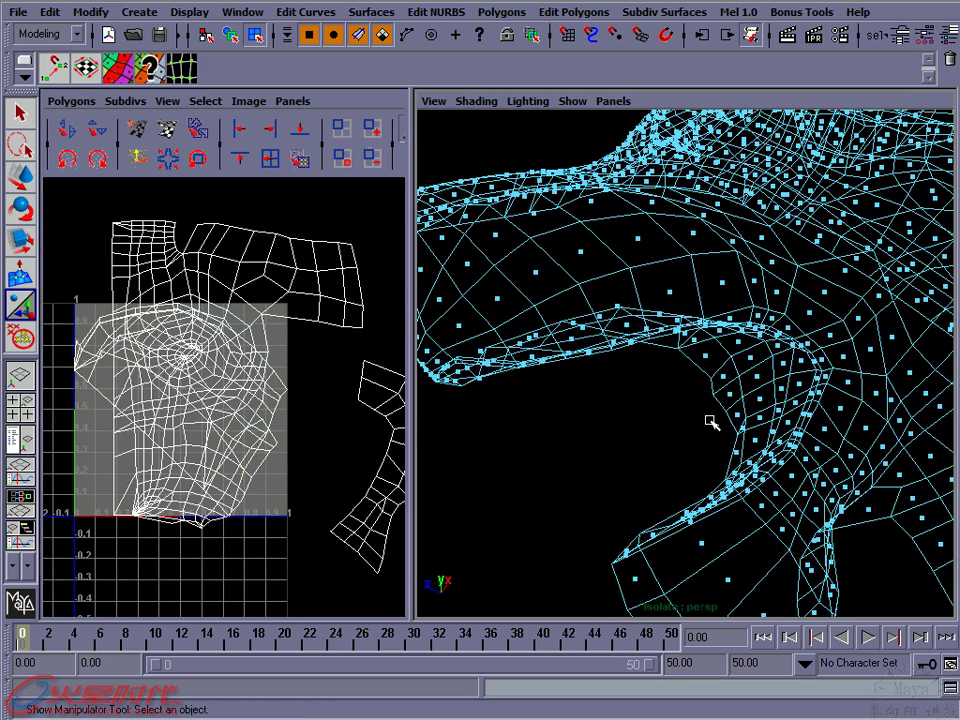
left_click_drag(735, 395, 699, 349, "alt")
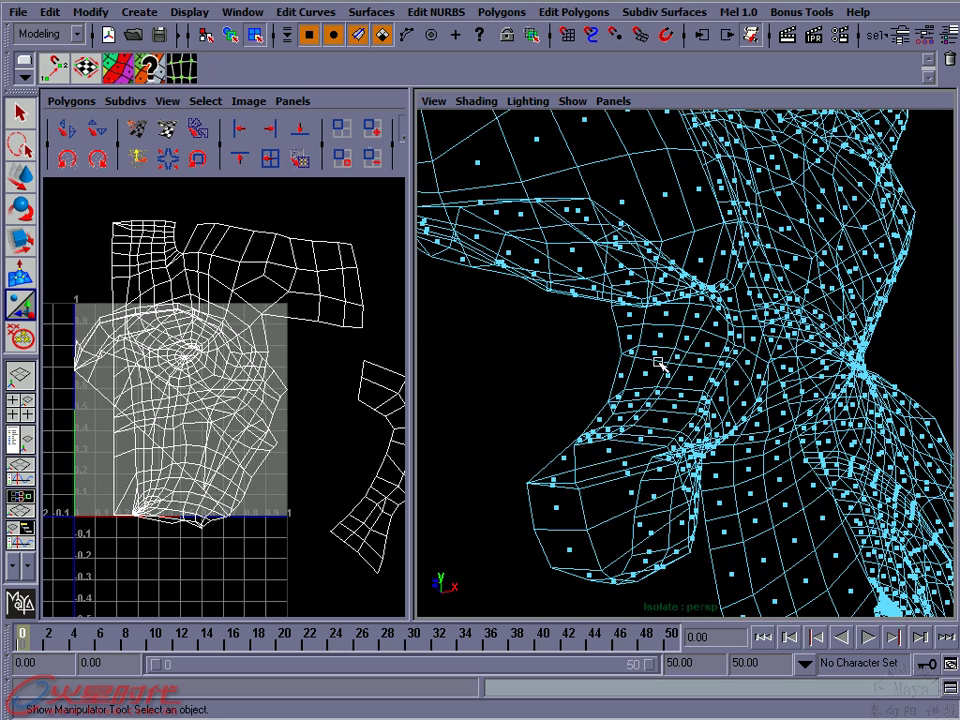
right_click_drag(657, 360, 600, 326)
left_click_drag(600, 326, 695, 392)
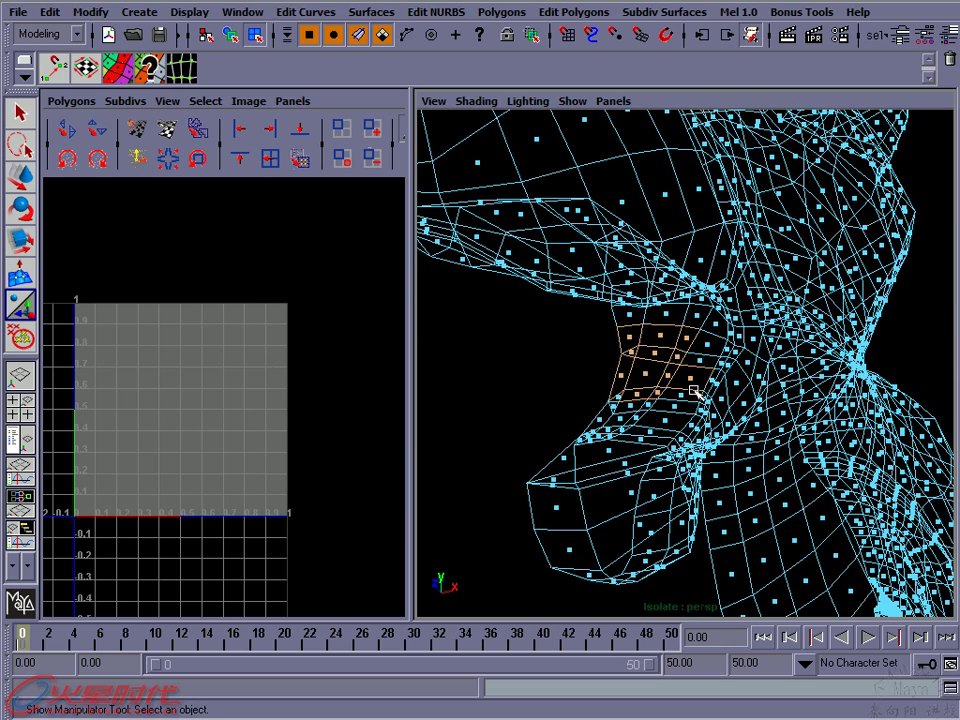
In shaded-wireframe mode, add mouth, throat and lower-jaw faces to the throat selection
key("5")
middle_click_drag(701, 349, 640, 282, "alt")
right_click_drag(639, 282, 648, 296, "alt")
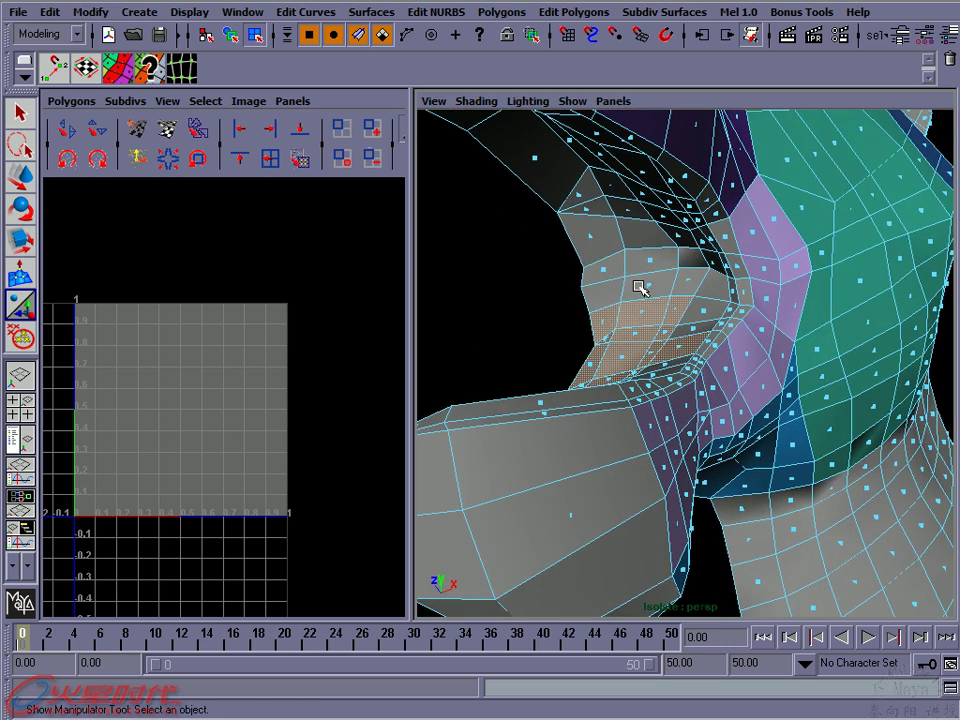
left_click(660, 306, "shift")
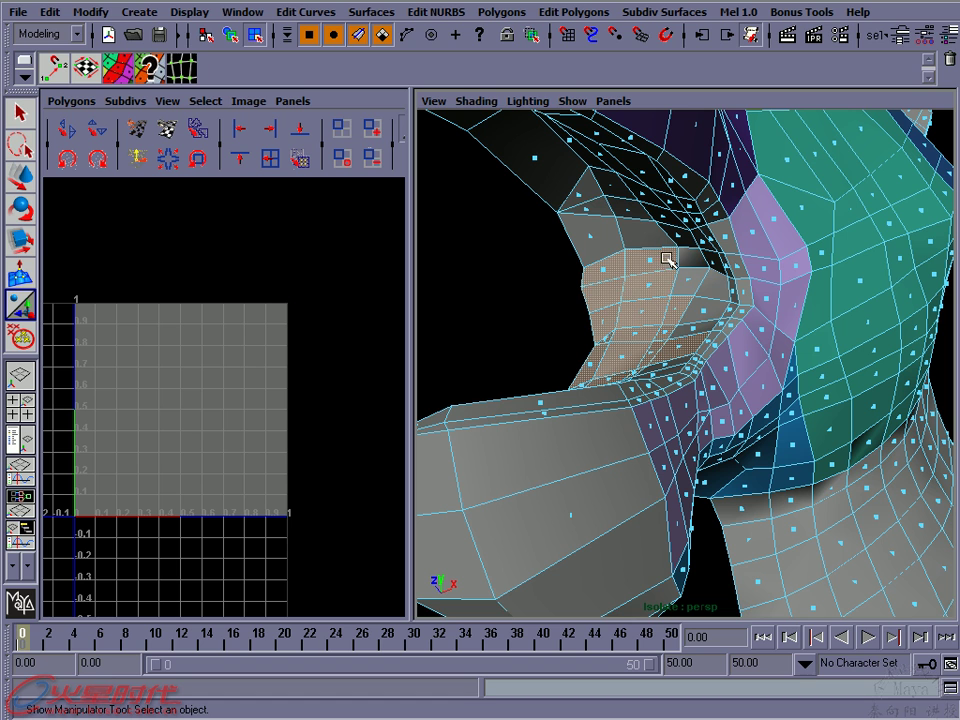
left_click(746, 314, "shift")
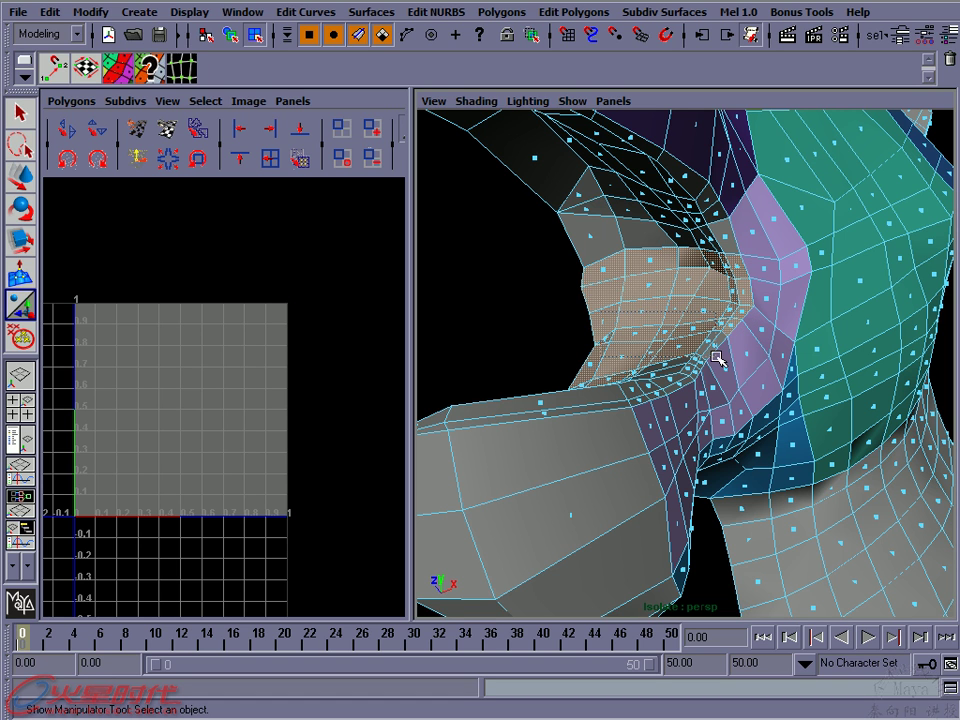
mouse_move(523, 328)
left_mouse_down()
mouse_move(693, 383)
mouse_move(695, 340)
mouse_move(648, 360)
mouse_move(648, 350)
left_mouse_up()
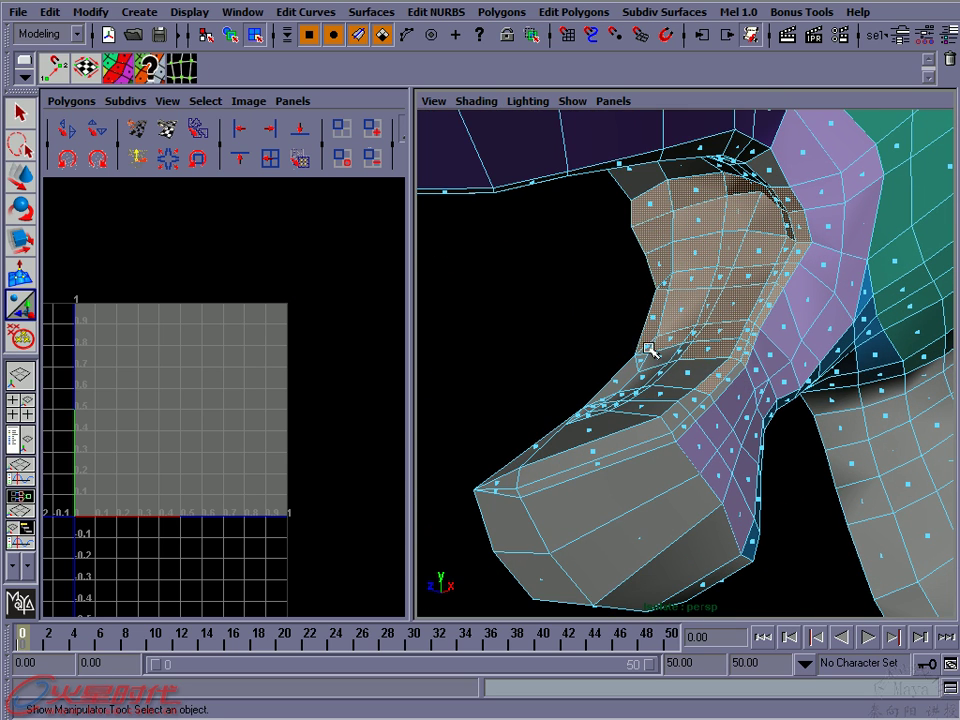
left_click_drag(722, 385, 720, 385)
left_click_drag(493, 337, 713, 428)
left_click_drag(501, 369, 668, 452, "shift")
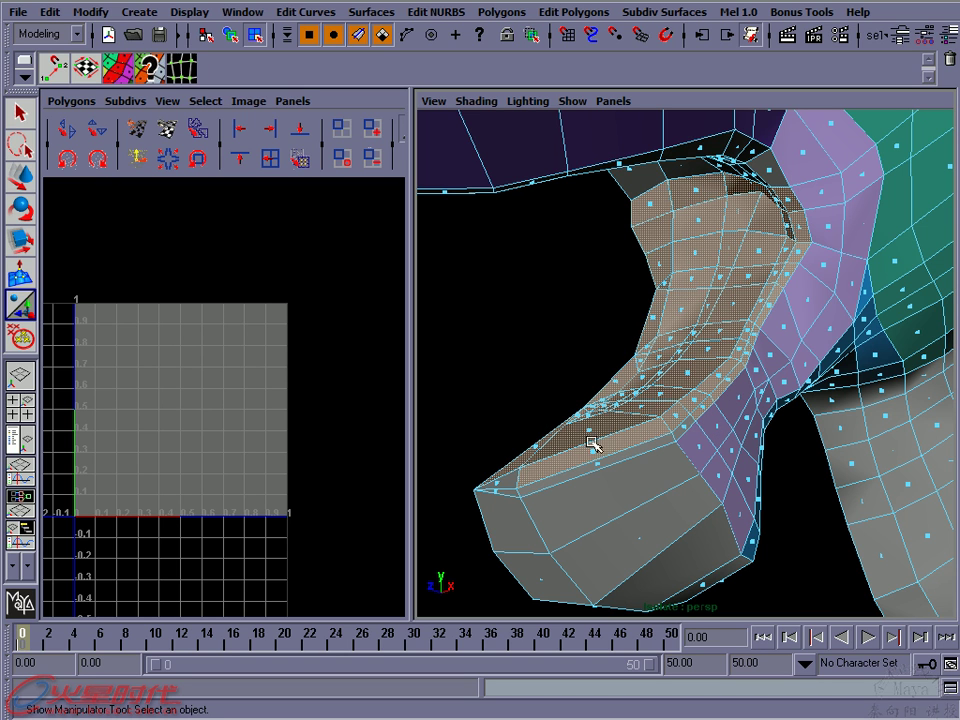
left_click_drag(543, 429, 483, 493)
mouse_move(643, 407)
left_mouse_down("alt")
mouse_move(684, 384)
mouse_move(707, 386)
mouse_move(624, 317)
mouse_move(631, 355)
left_mouse_up("alt")
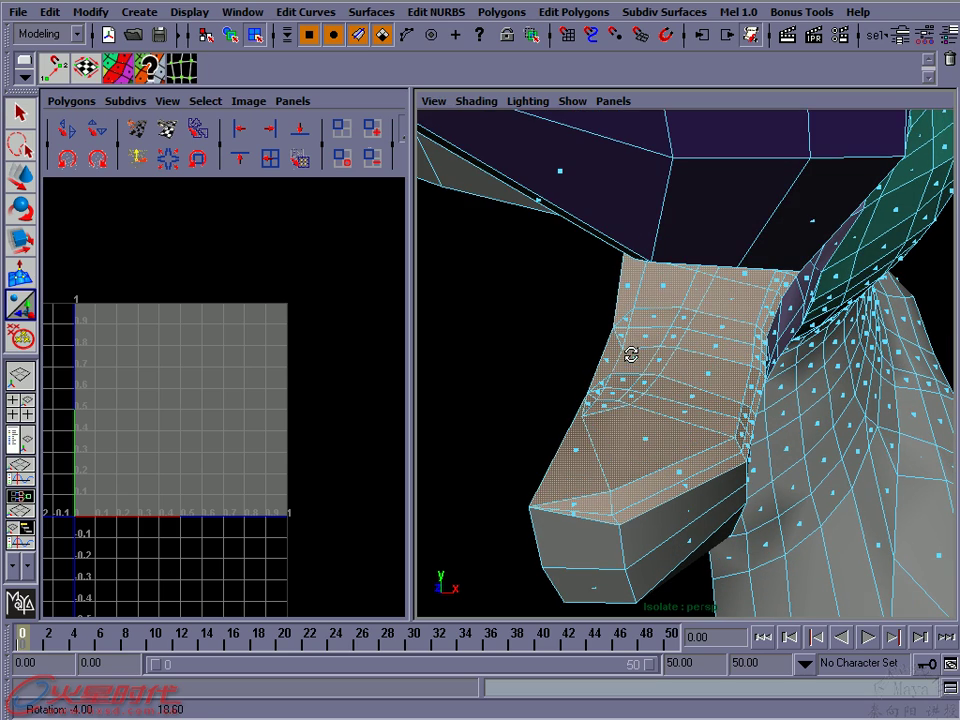
key("4")
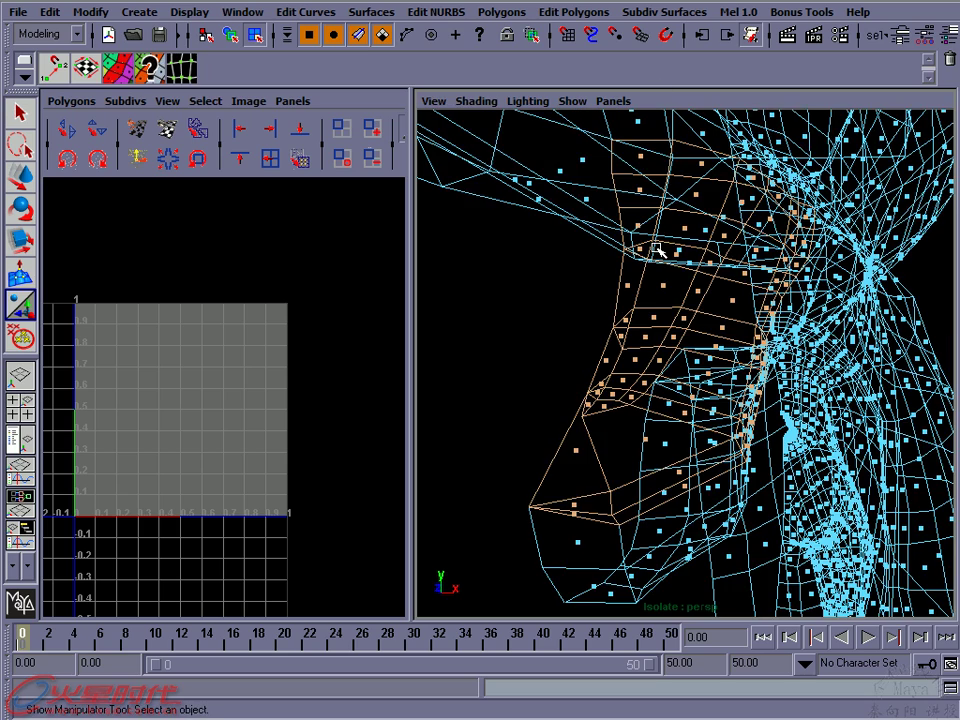
left_click_drag(697, 261, 680, 250, "alt")
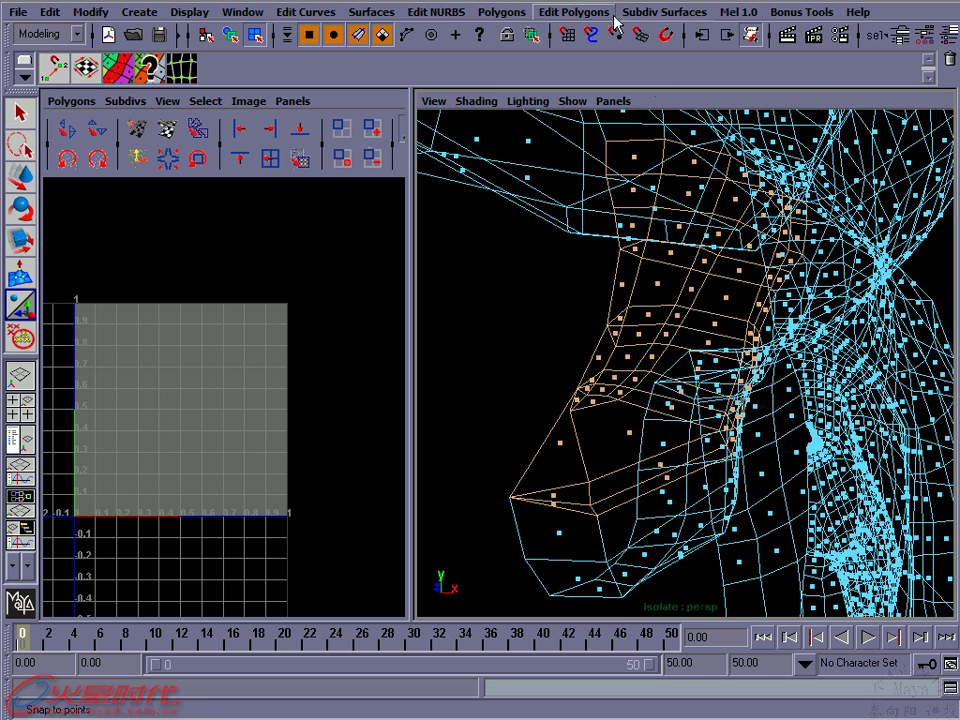
Apply Planar Mapping to the mouth-throat faces, rotate the projection to flatten them, then deselect
left_click(574, 13)
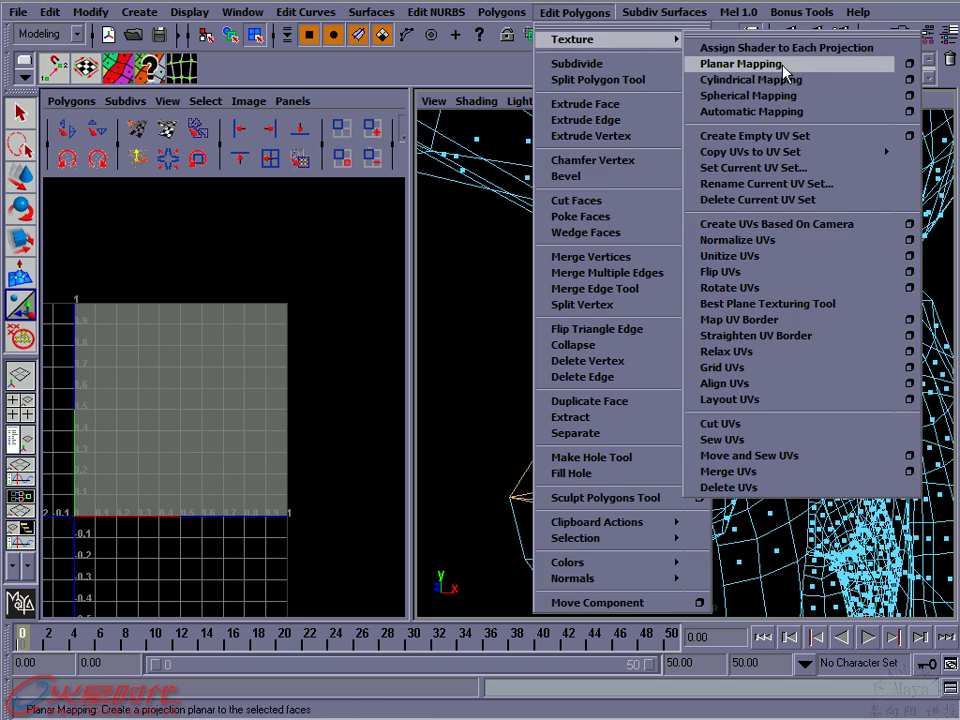
left_click(788, 66)
left_click_drag(785, 391, 758, 396, "alt")
left_click(549, 505)
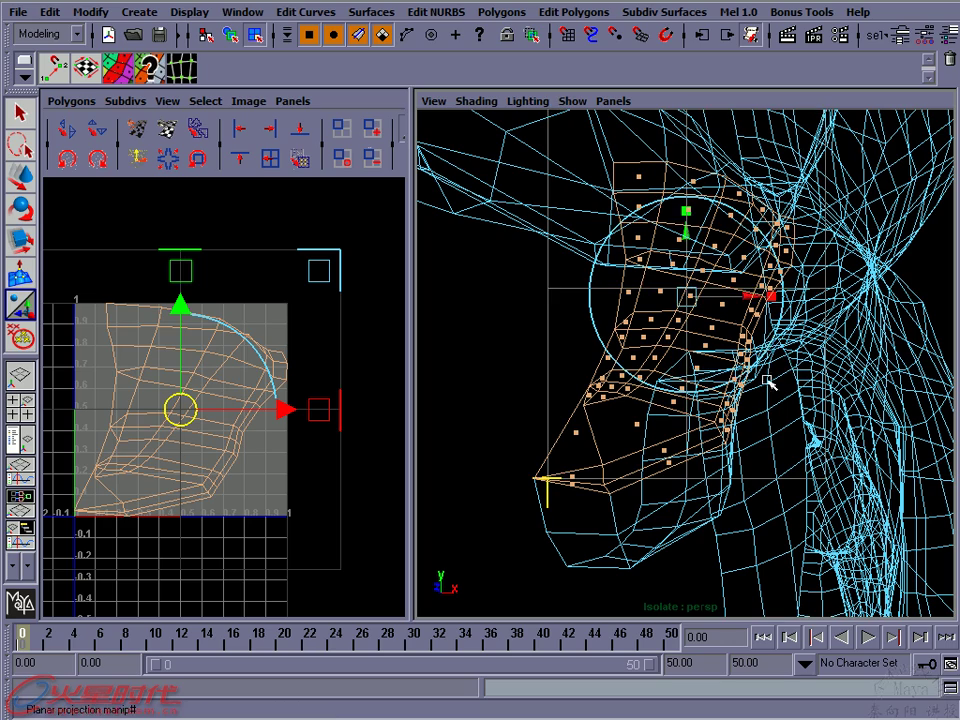
mouse_move(781, 346)
left_mouse_down()
mouse_move(765, 372)
mouse_move(785, 399)
left_mouse_up()
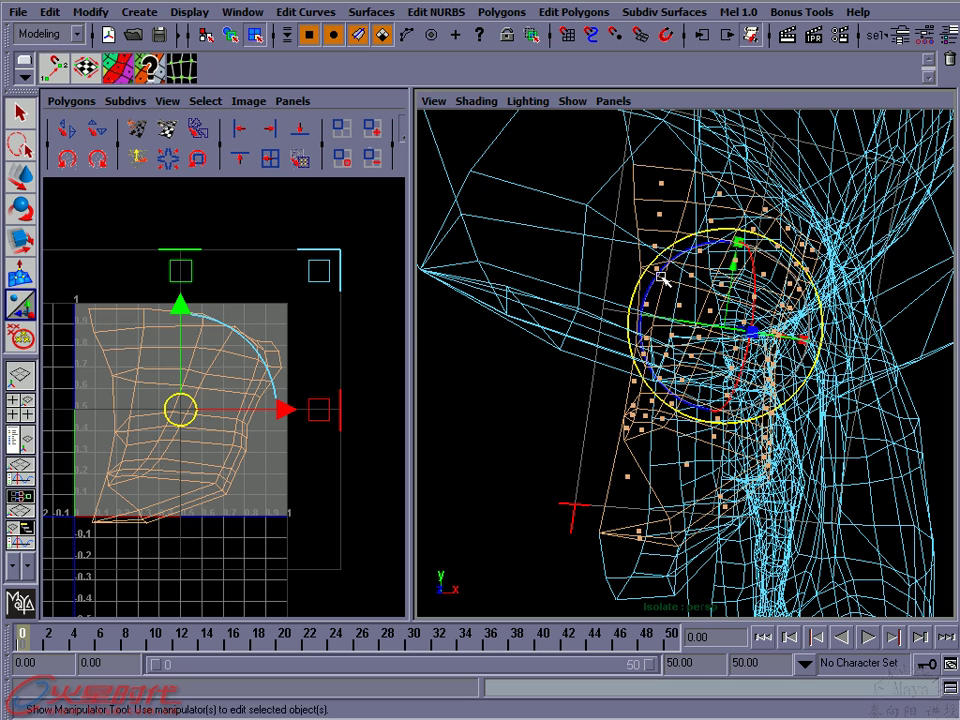
left_click_drag(663, 283, 643, 279)
key("t")
left_click_drag(429, 328, 578, 338, "alt")
right_click_drag(578, 338, 797, 272, "alt")
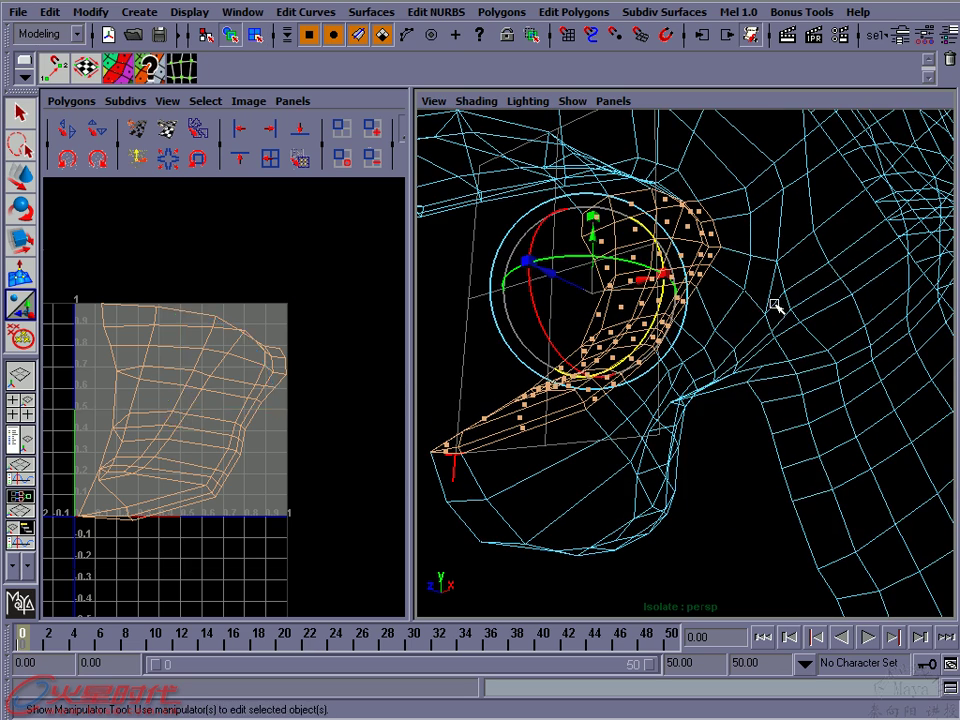
left_click(771, 303)
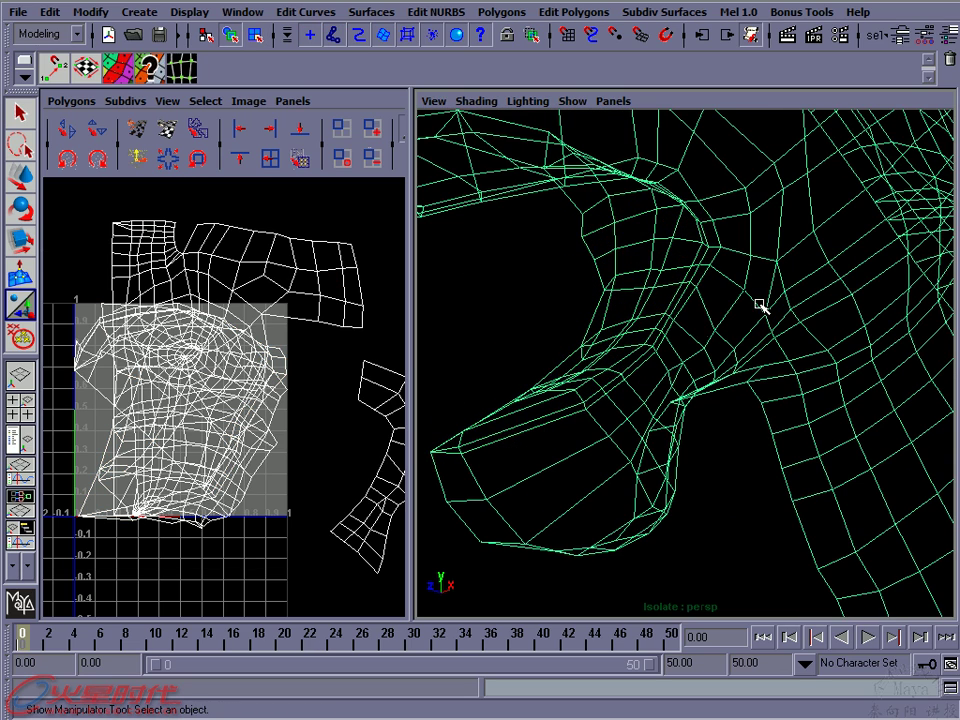
Convert a throat edge to its UV shell and move the shell out to the right
middle_click_drag(214, 364, 234, 354, "alt")
right_click(647, 278)
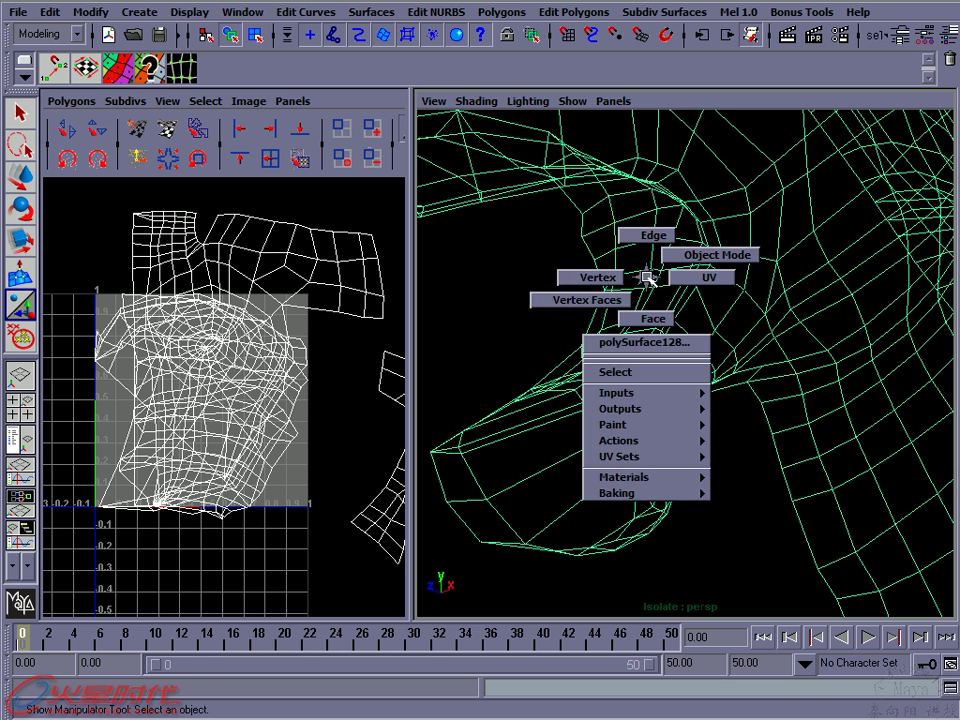
left_click(650, 280)
right_click(220, 366, "ctrl")
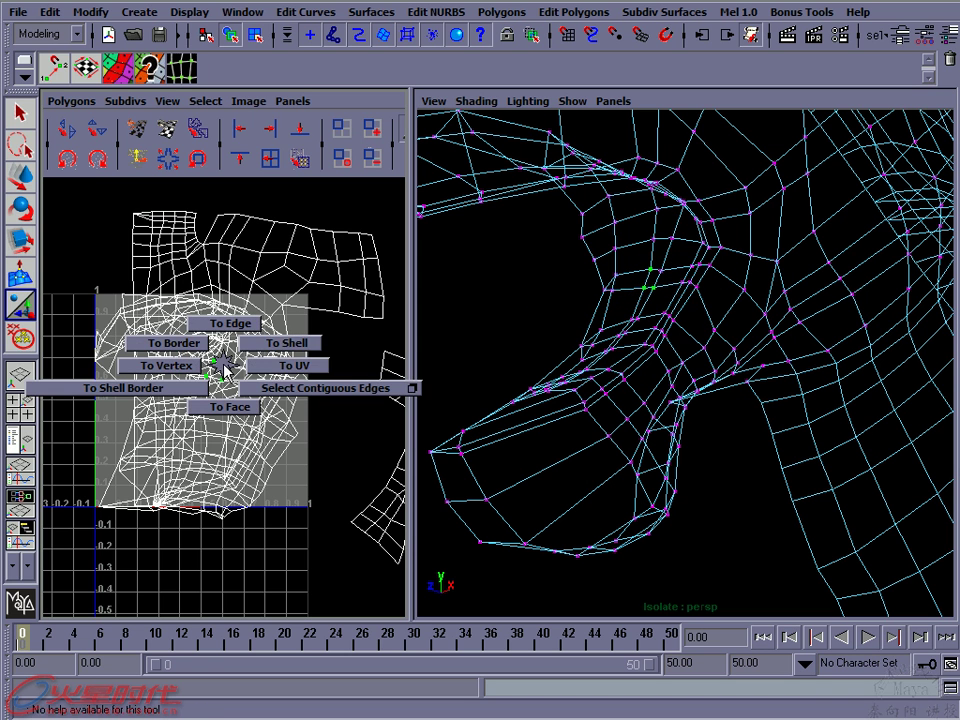
left_click(340, 389)
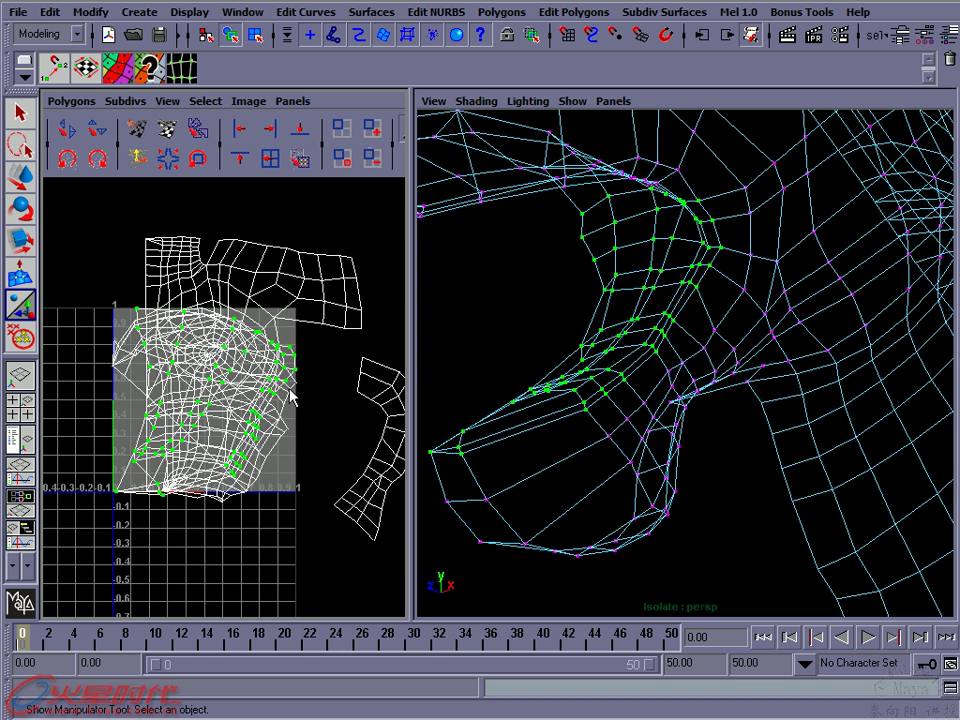
key("w")
scroll(328, 411, "down", 2)
mouse_move(228, 398)
left_mouse_down()
mouse_move(330, 455)
mouse_move(336, 430)
left_mouse_up()
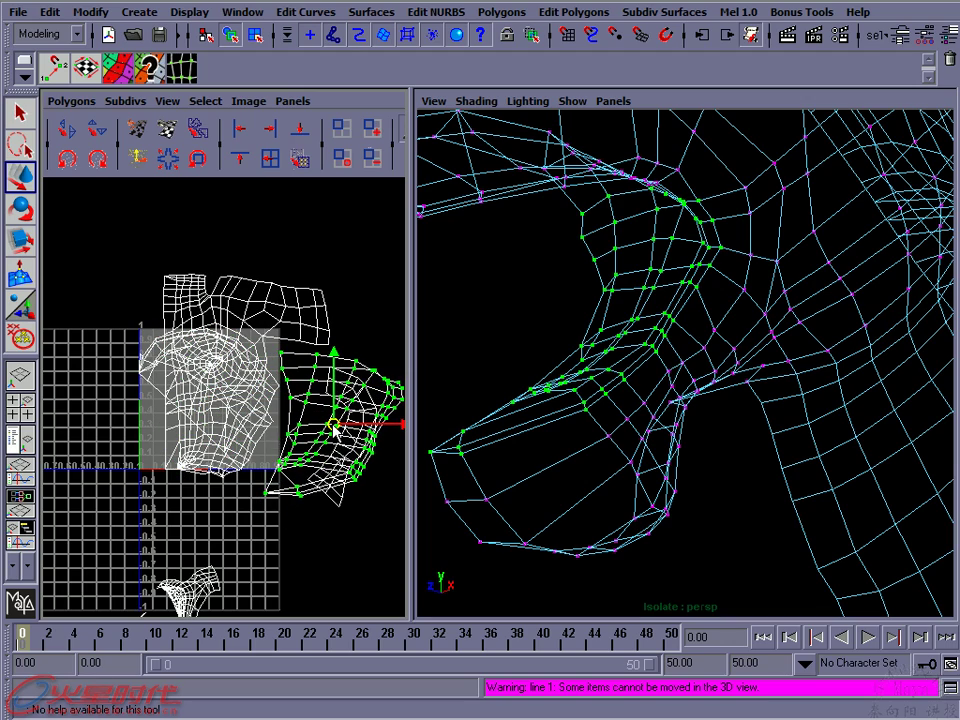
mouse_move(643, 279)
left_mouse_down("alt")
mouse_move(564, 204)
mouse_move(621, 340)
mouse_move(598, 316)
left_mouse_up("alt")
left_click(566, 325)
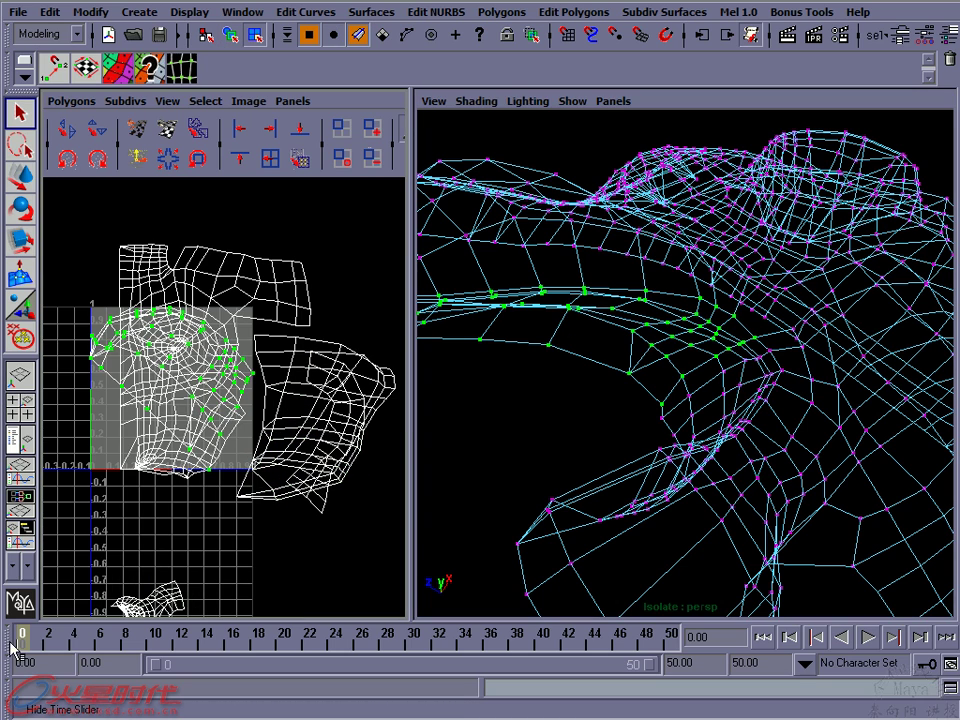
Hide the time slider, range slider, command line, toolbox and help line
left_click(12, 643)
left_click(10, 663)
left_click(10, 686)
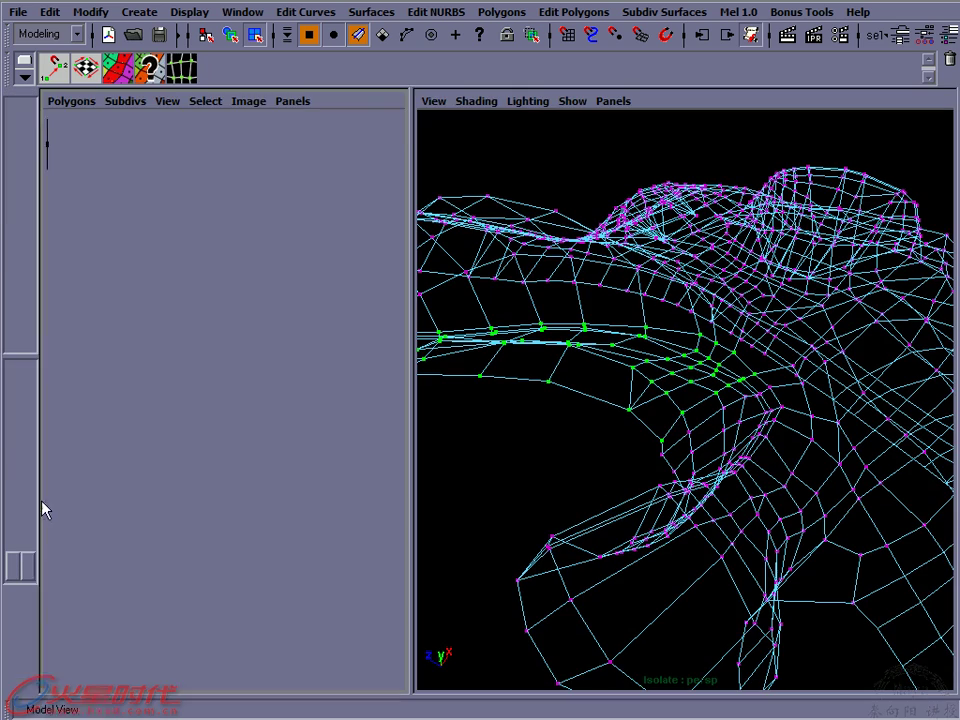
left_click(5, 100)
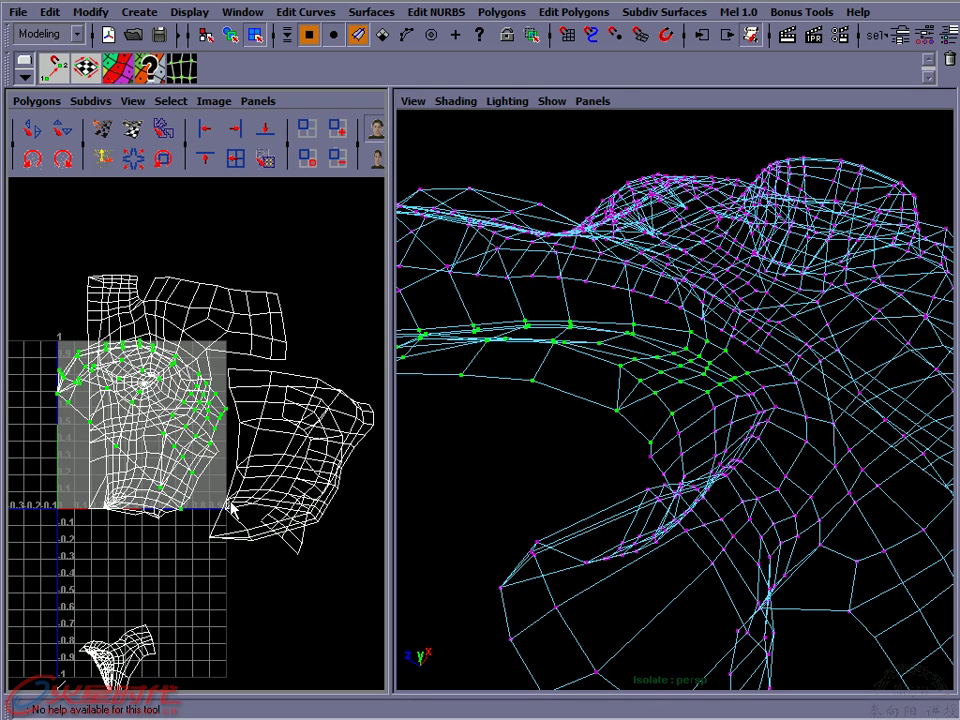
scroll(210, 515, "up", 2)
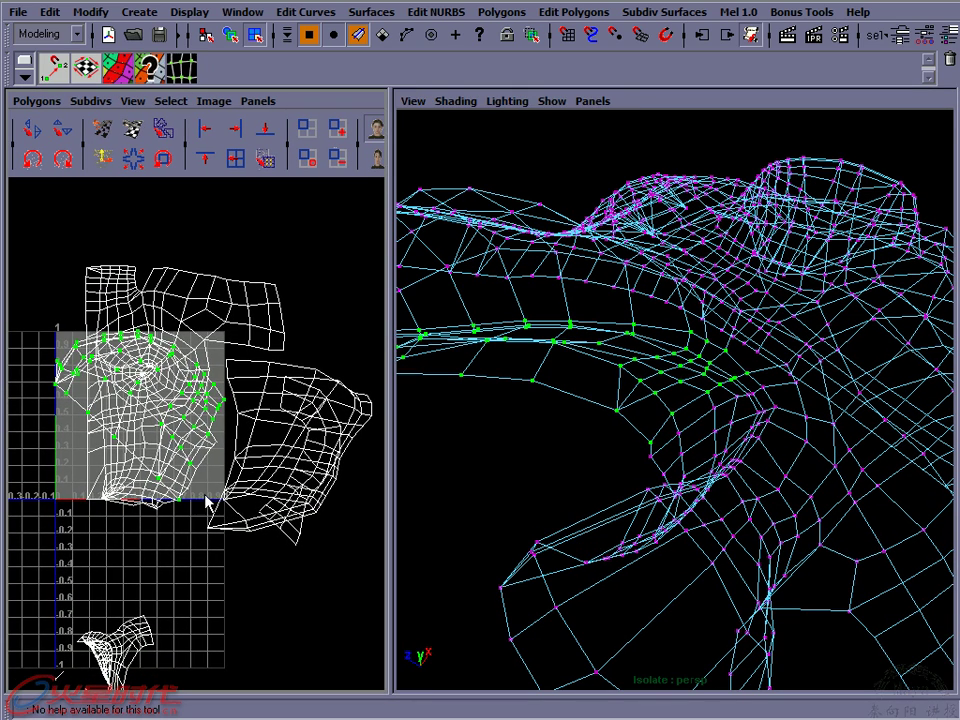
scroll(203, 493, "up", 1)
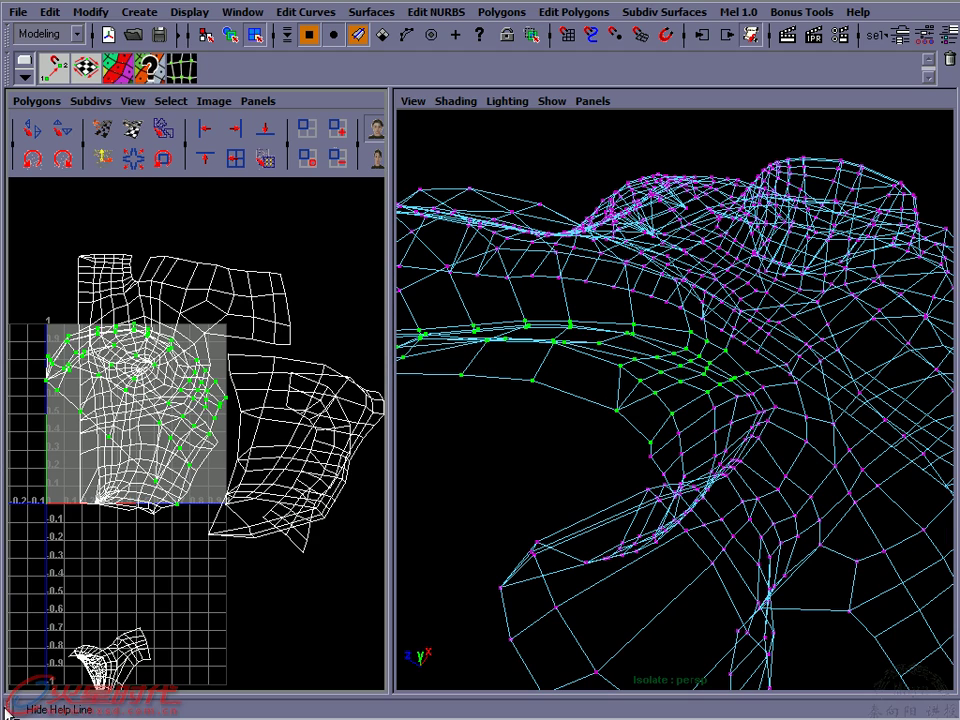
left_click(30, 708)
scroll(183, 431, "up", 1)
Reselect the throat shell and move it down beside the head layout
key("w")
middle_click_drag(112, 322, 290, 165)
left_click(312, 434)
right_click_drag(312, 434, 336, 418, "ctrl")
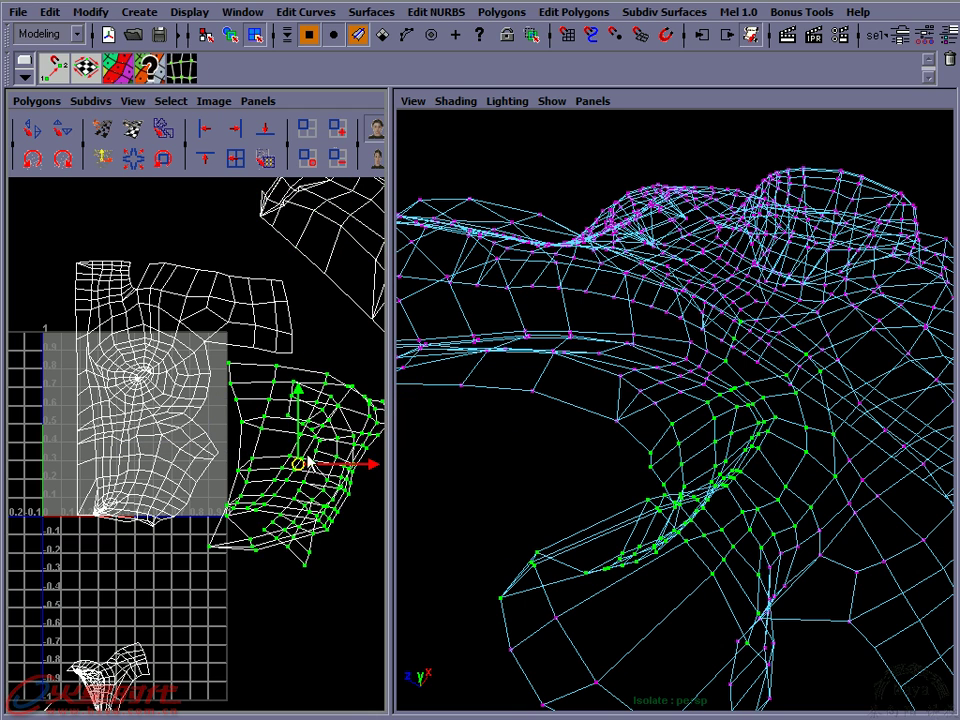
middle_click_drag(310, 462, 333, 628)
Maximize the UV editor and Move and Sew the upper shell onto the layout
key("space")
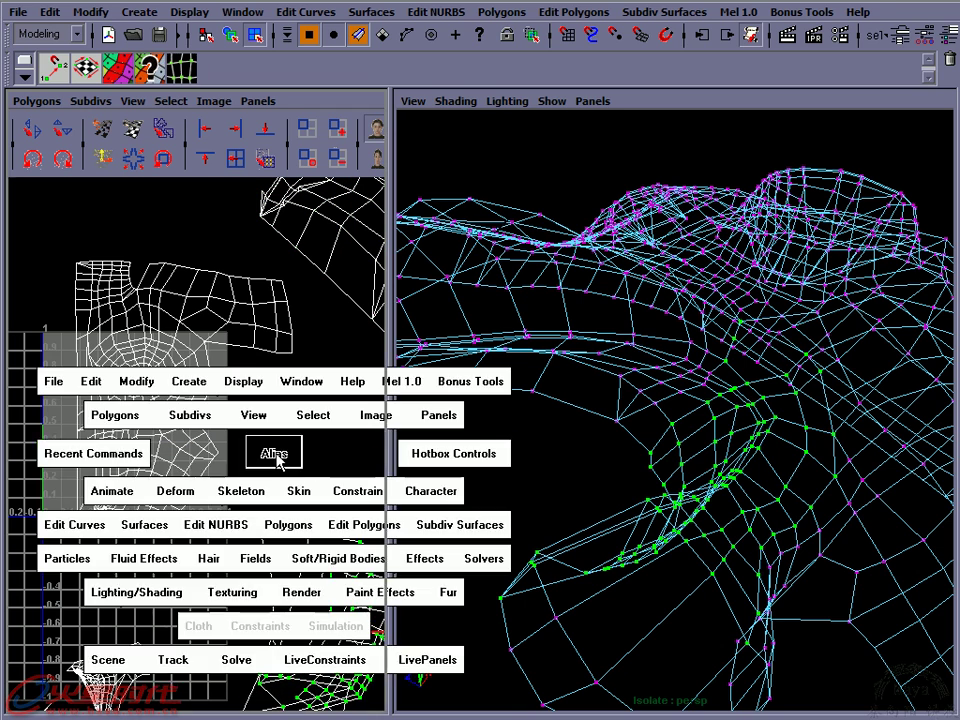
right_click_drag(485, 542, 158, 522, "alt")
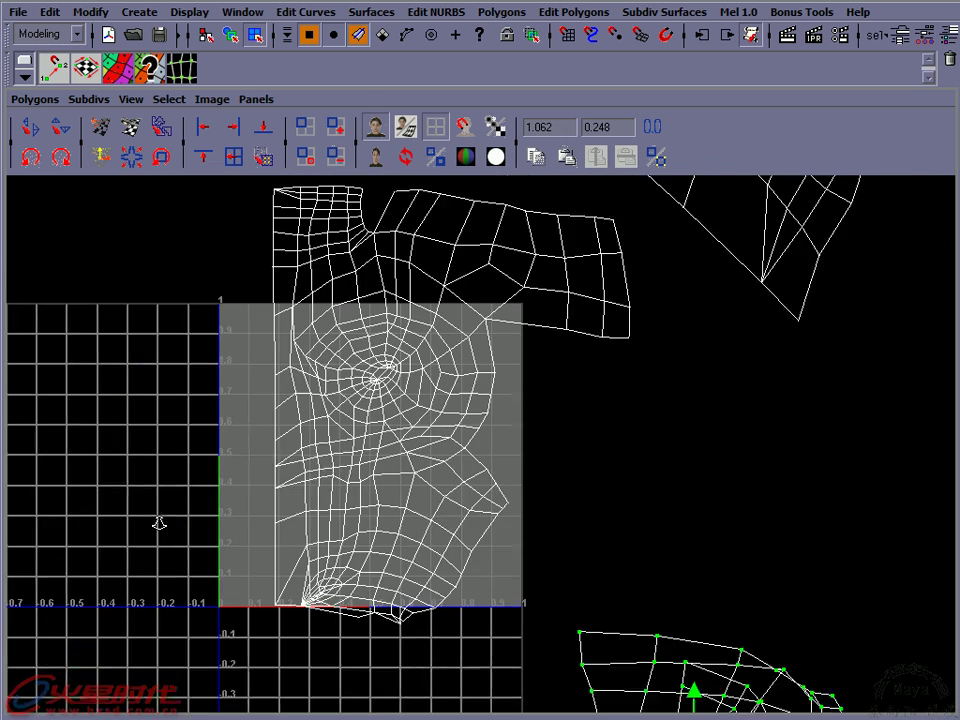
right_click_drag(481, 540, 484, 497)
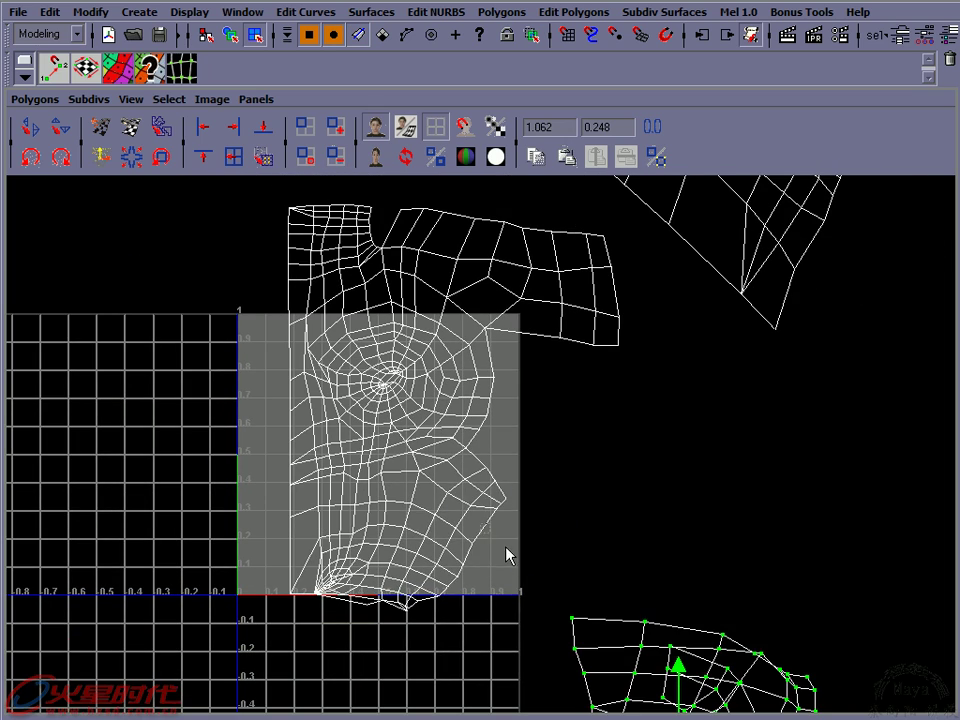
right_click_drag(566, 482, 418, 432, "alt")
middle_click_drag(418, 434, 313, 510, "alt")
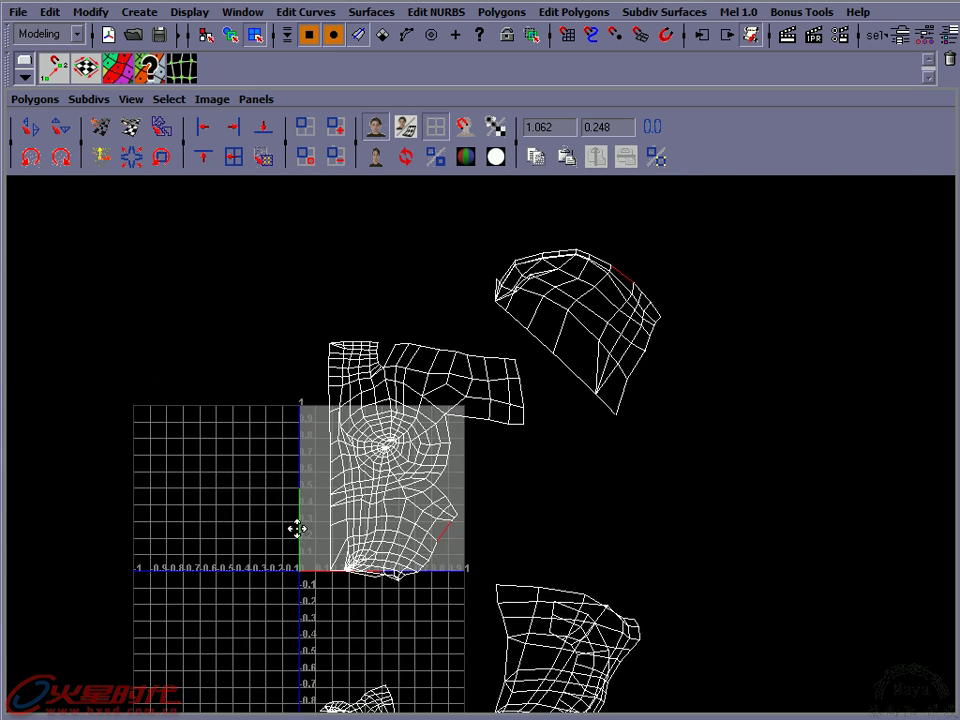
left_click(30, 100)
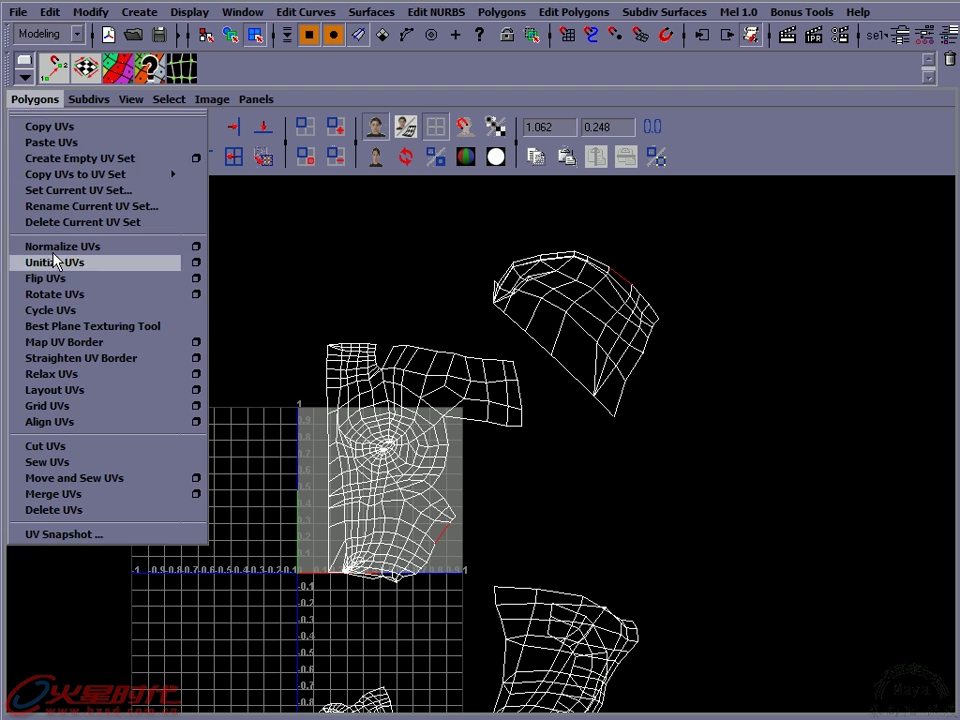
left_click(78, 478)
middle_click_drag(540, 594, 482, 493, "alt")
right_click_drag(482, 493, 480, 476, "alt")
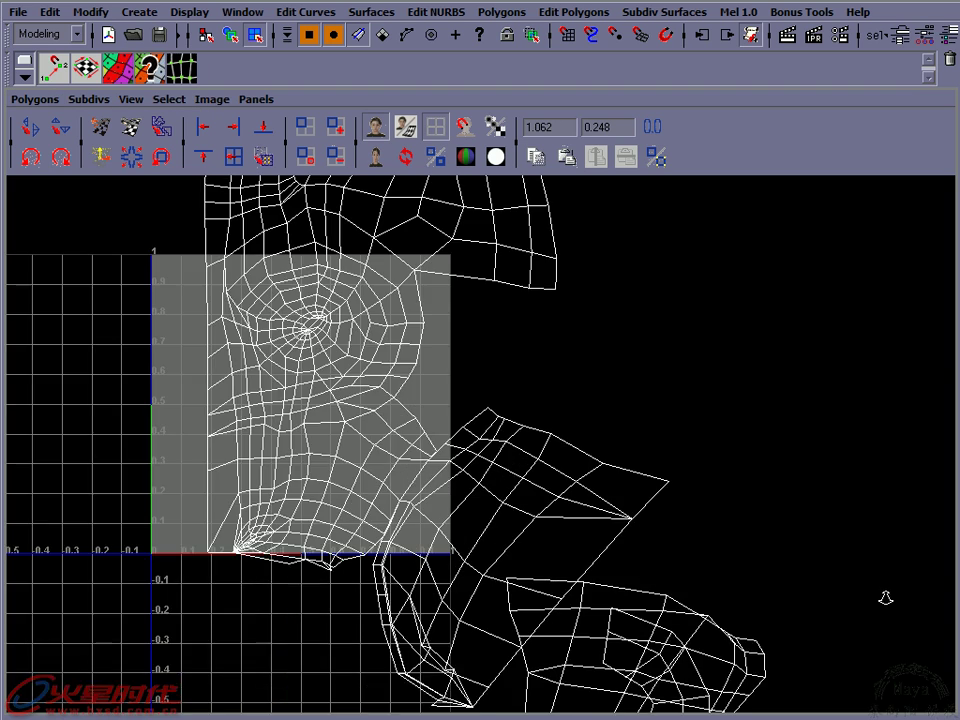
middle_click_drag(480, 476, 510, 428, "alt")
right_click_drag(510, 428, 567, 428, "alt")
Undo the sew of the overlapping shell and view all UV shells
right_click(512, 408)
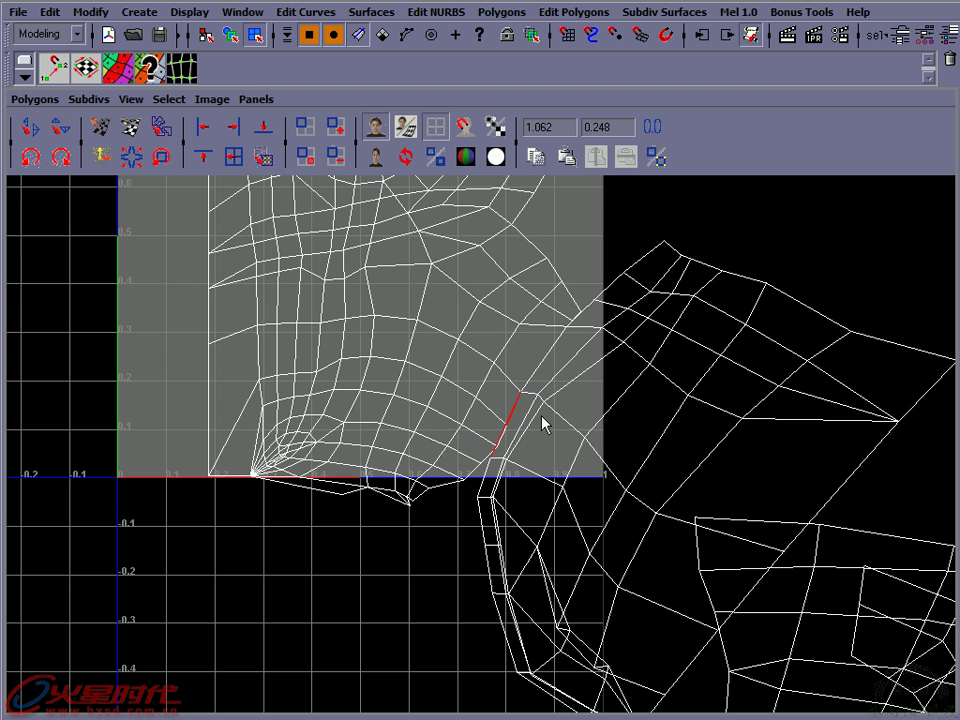
right_click_drag(615, 441, 568, 408, "alt")
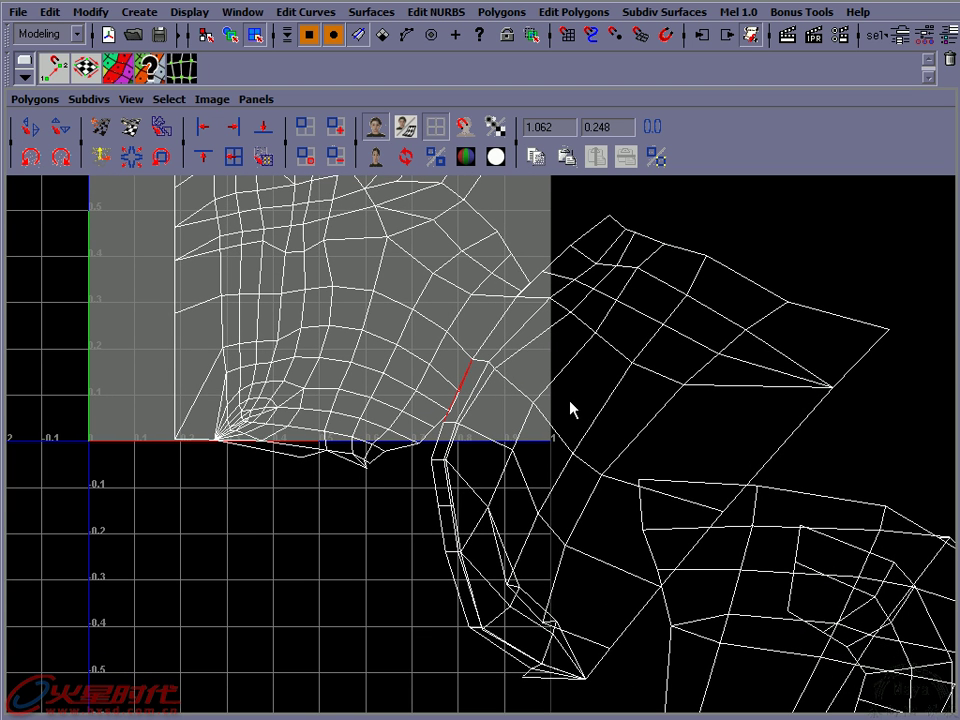
key("g")
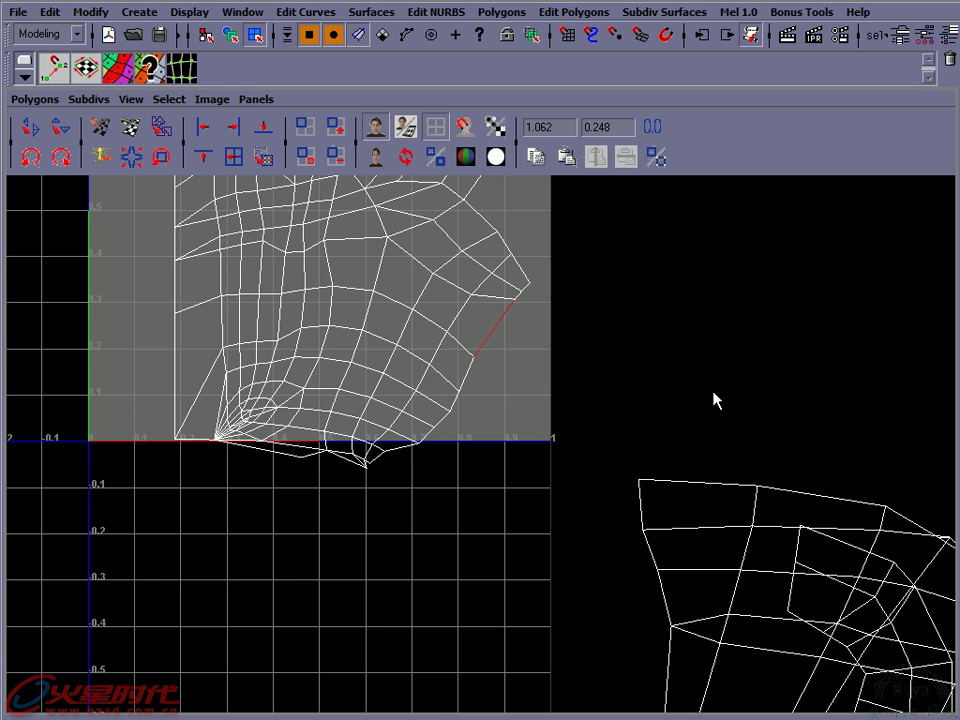
right_click_drag(715, 400, 326, 317, "alt")
middle_click_drag(326, 317, 264, 497, "alt")
right_click_drag(264, 497, 484, 332, "alt")
Shrink the small mouth shell, move it beside the main shell's corner, and rotate it counter-clockwise
mouse_move(598, 272)
right_mouse_down()
mouse_move(653, 270)
mouse_move(661, 242)
mouse_move(636, 313)
right_mouse_up()
left_click(596, 272)
left_click_drag(588, 314, 604, 447)
key("r")
middle_click_drag(782, 392, 739, 394)
key("w")
left_click_drag(608, 462, 484, 574)
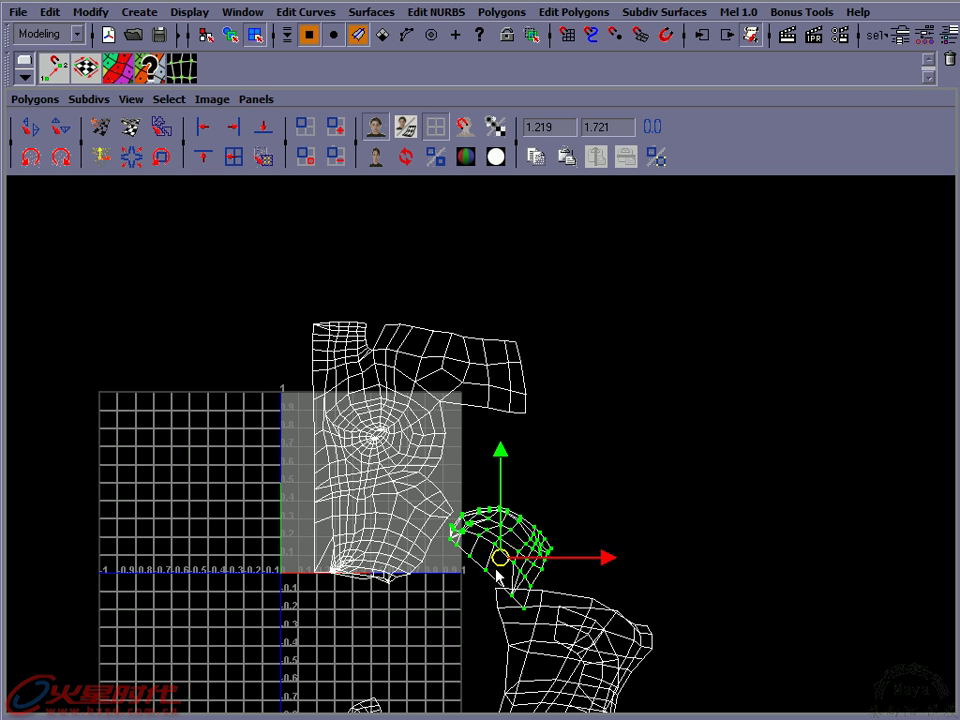
key("e")
mouse_move(558, 518)
left_mouse_down()
mouse_move(454, 446)
mouse_move(336, 429)
mouse_move(321, 437)
left_mouse_up()
key("w")
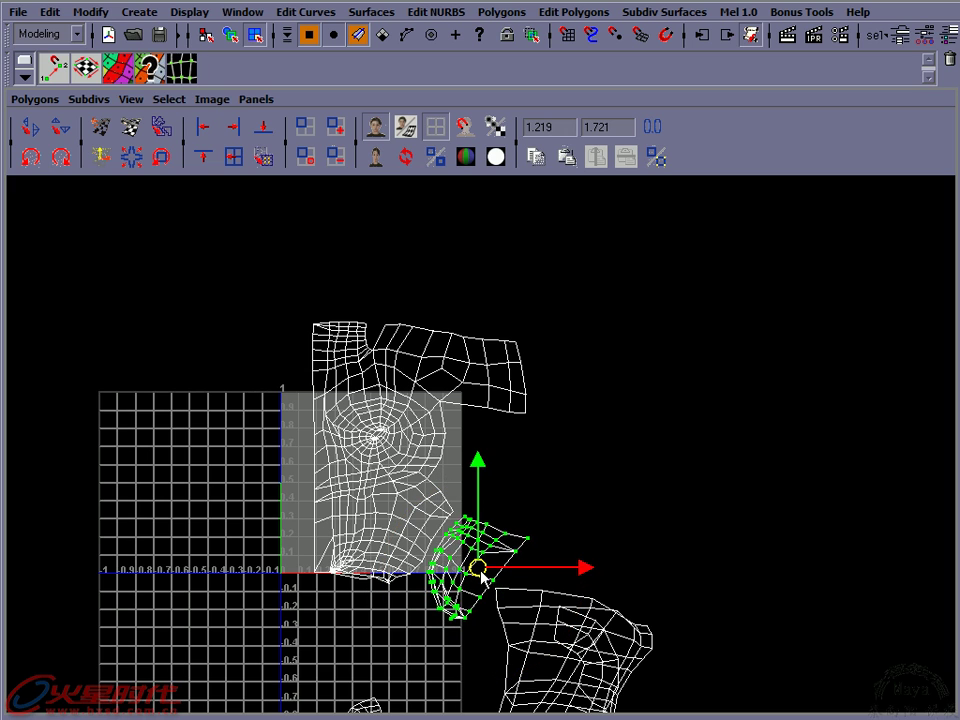
Shrink the mouth shell slightly more and nudge it against the main shell
middle_click_drag(492, 598, 528, 494, "alt")
scroll(476, 516, "up", 2)
scroll(604, 469, "up", 2)
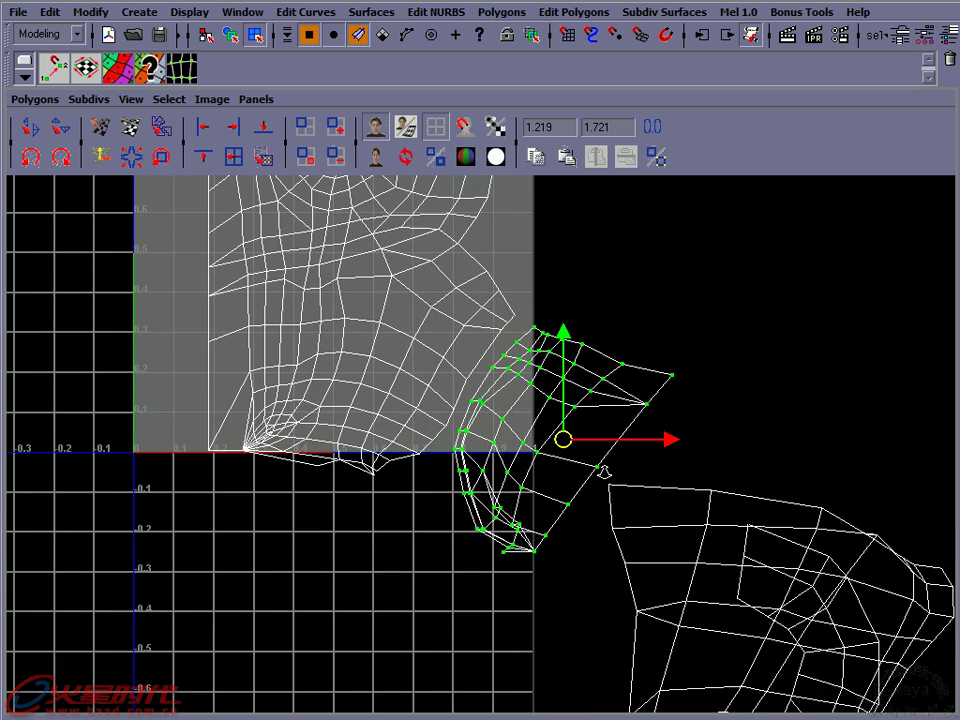
scroll(557, 401, "up", 1)
key("r")
middle_click_drag(701, 358, 741, 321)
key("w")
left_click_drag(567, 453, 561, 438)
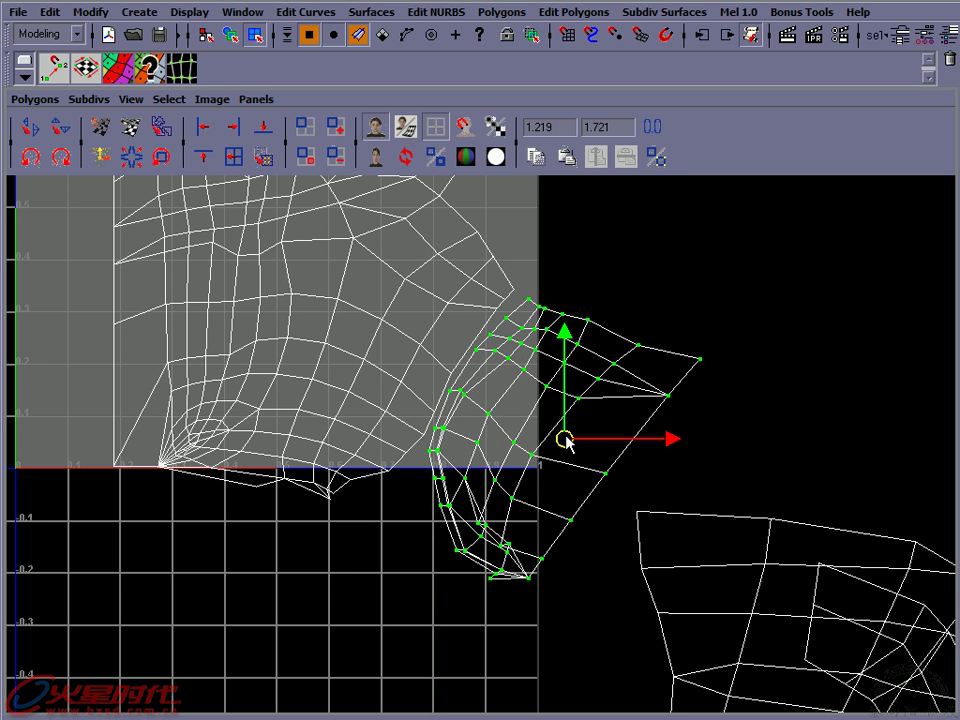
middle_click_drag(487, 433, 522, 427, "alt")
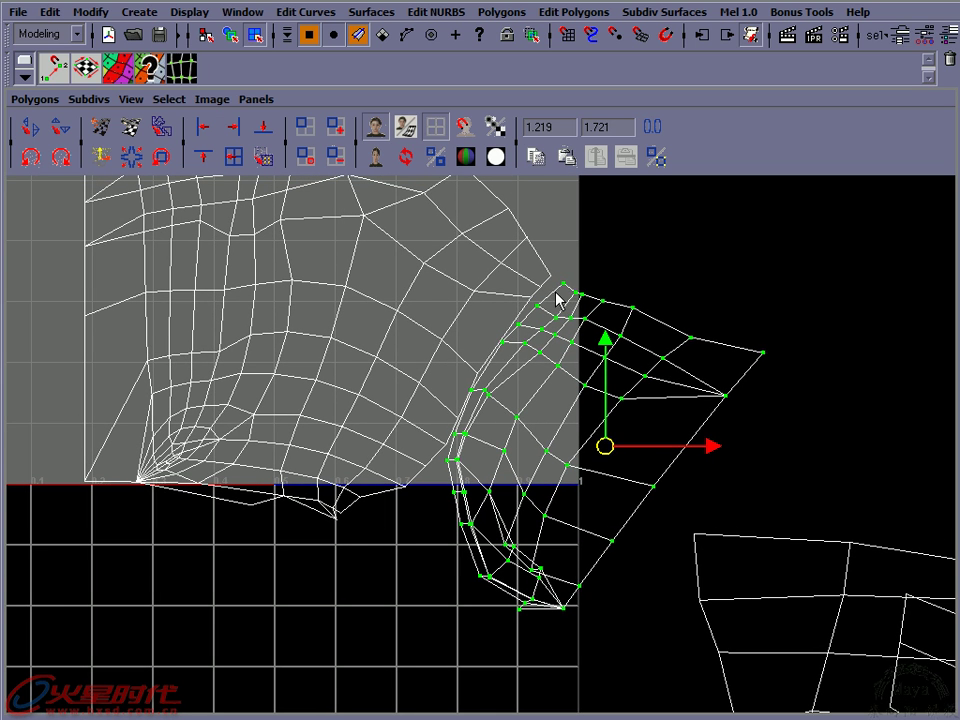
Move and Sew the right shell onto the left, then Sew UVs on the selected edge
left_click(556, 310)
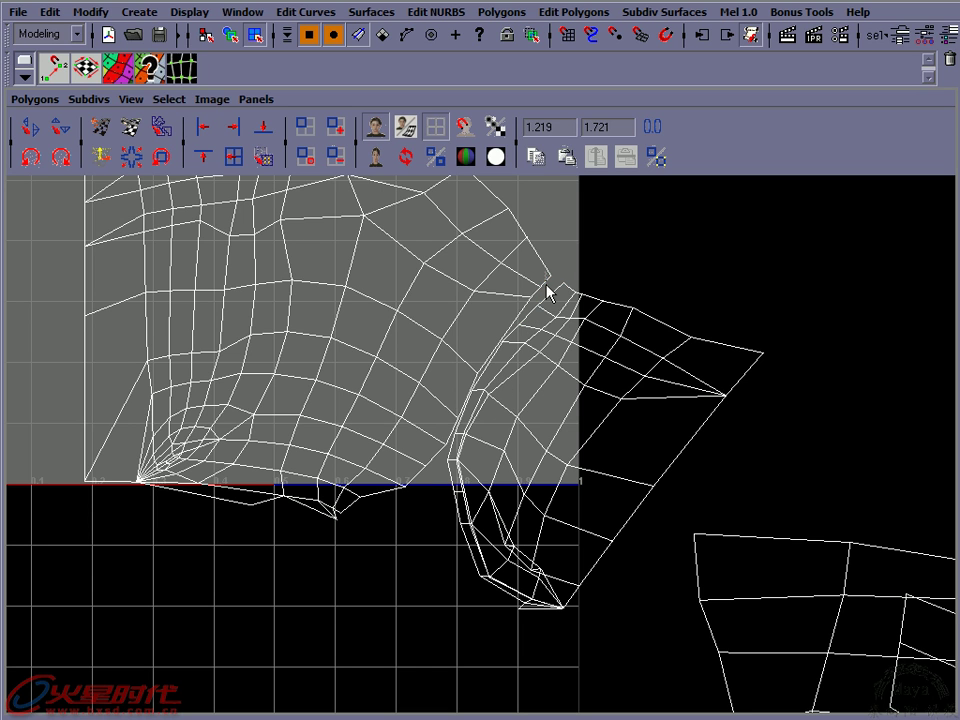
left_click(32, 103)
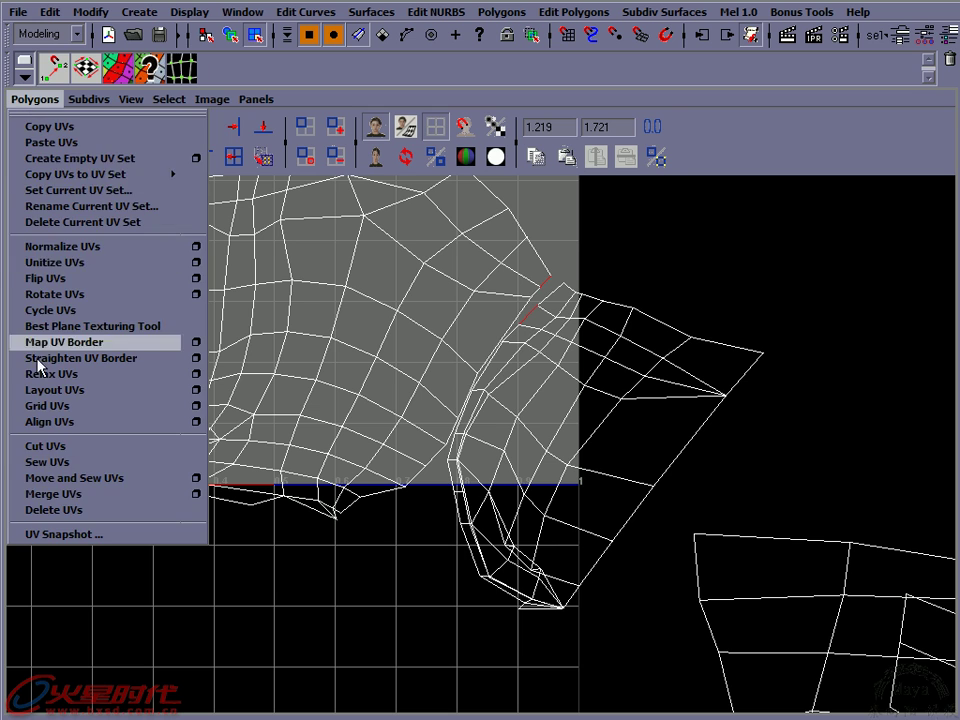
left_click(45, 478)
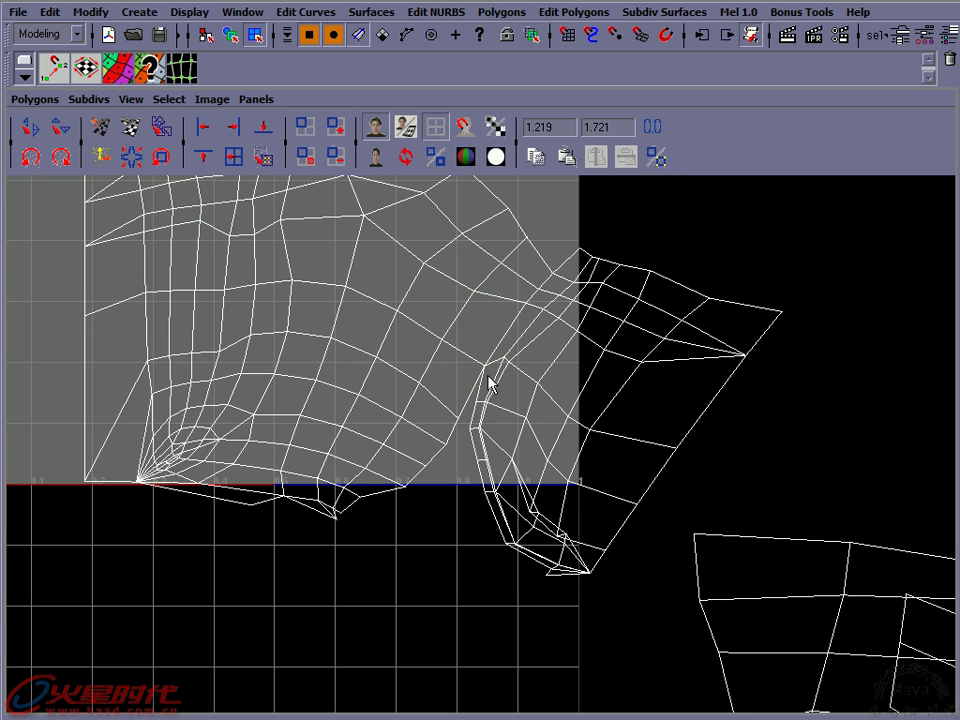
left_click(32, 103)
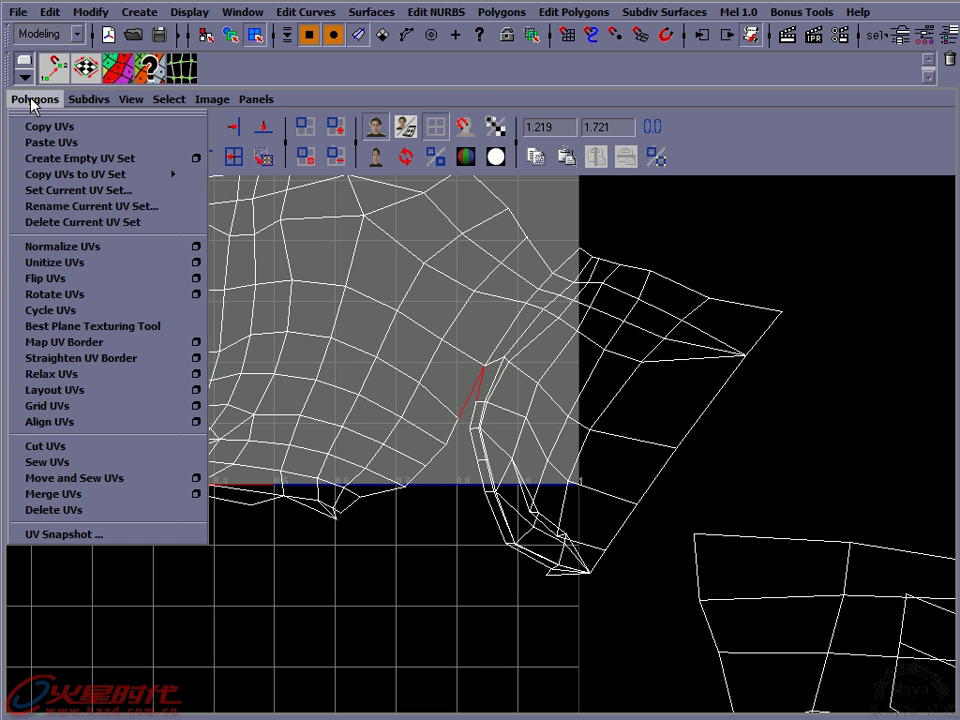
left_click(60, 463)
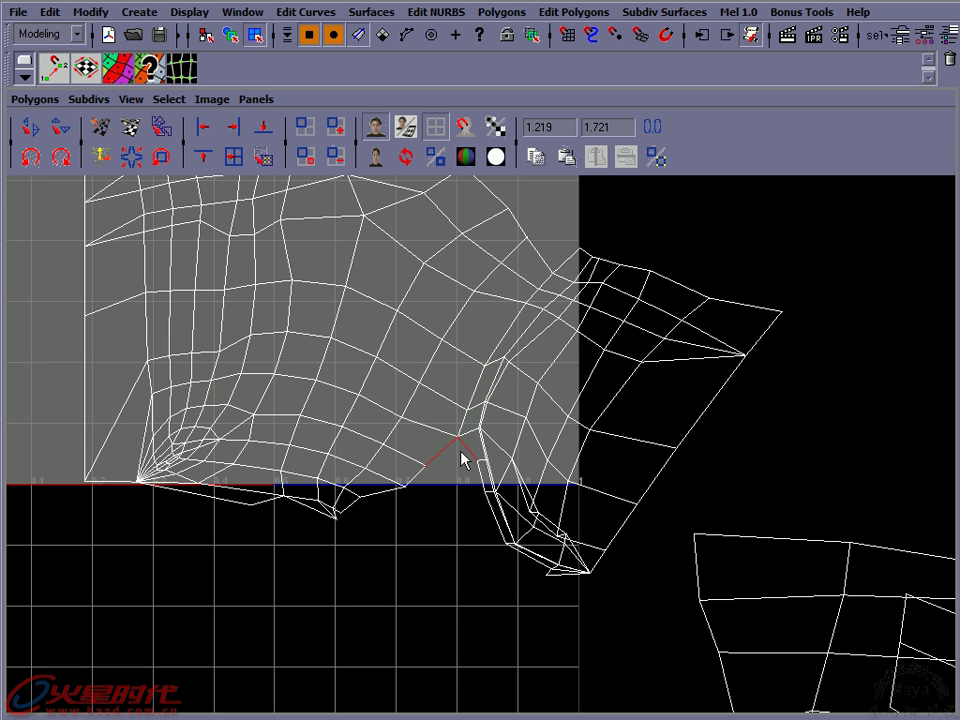
Pull a bottom UV down-left to ease the seam and select the shell's bottom edges
mouse_move(469, 514)
left_mouse_down()
mouse_move(454, 536)
mouse_move(467, 570)
left_mouse_up()
left_click(518, 570)
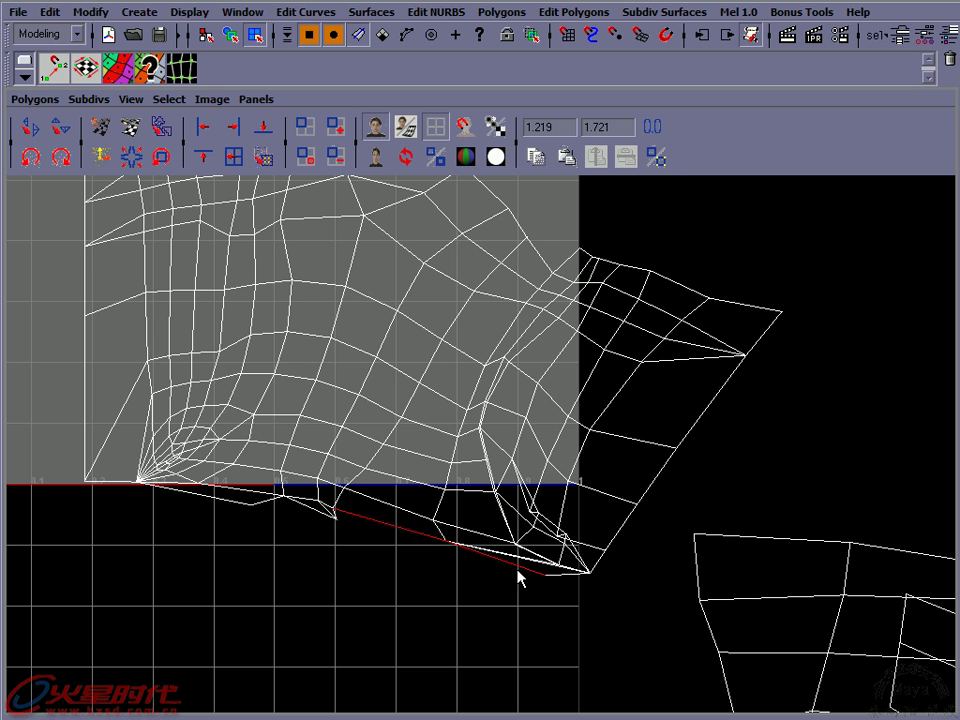
left_click(462, 553)
left_click(398, 544)
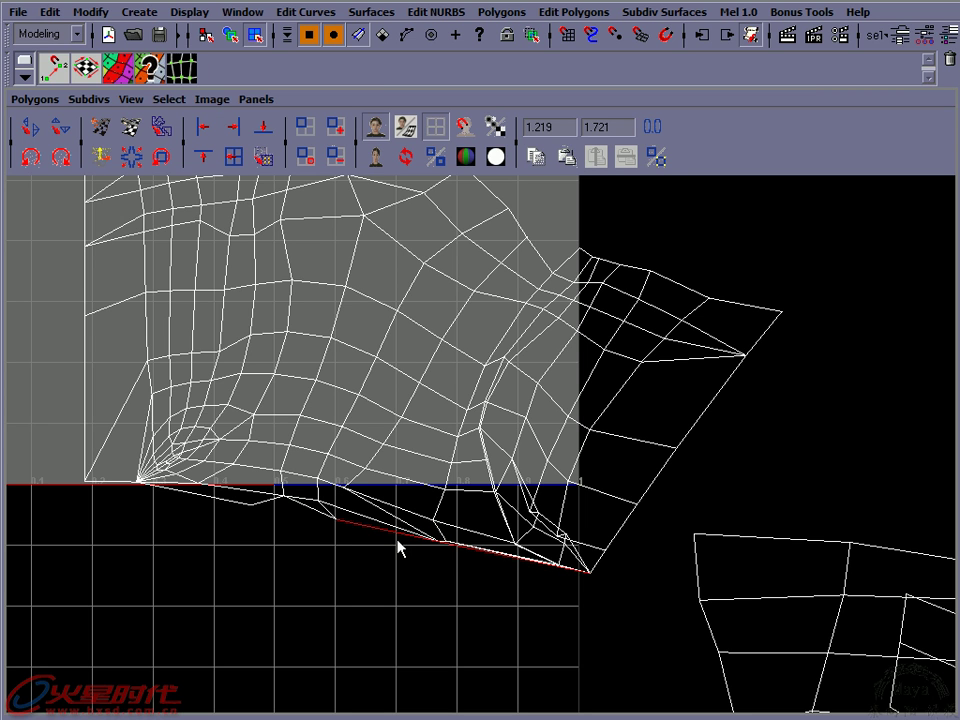
mouse_move(462, 518)
right_mouse_down("alt")
mouse_move(370, 456)
mouse_move(450, 499)
mouse_move(323, 577)
right_mouse_up("alt")
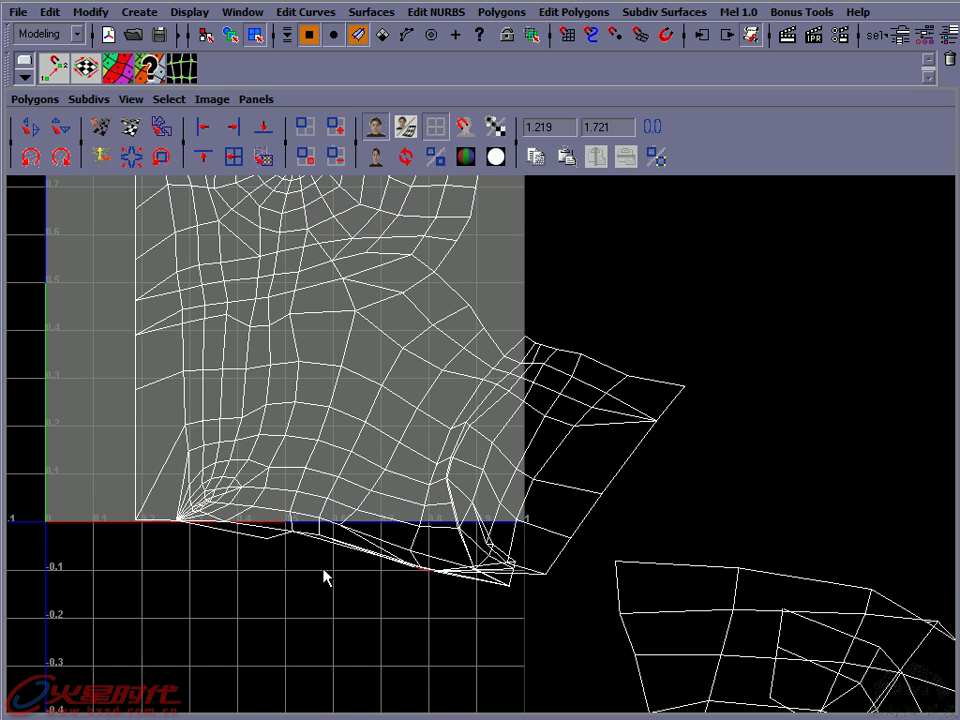
Select the UVs along the bottom seam, adding the inner vertical edge and the UVs above it
left_click_drag(192, 600, 572, 511)
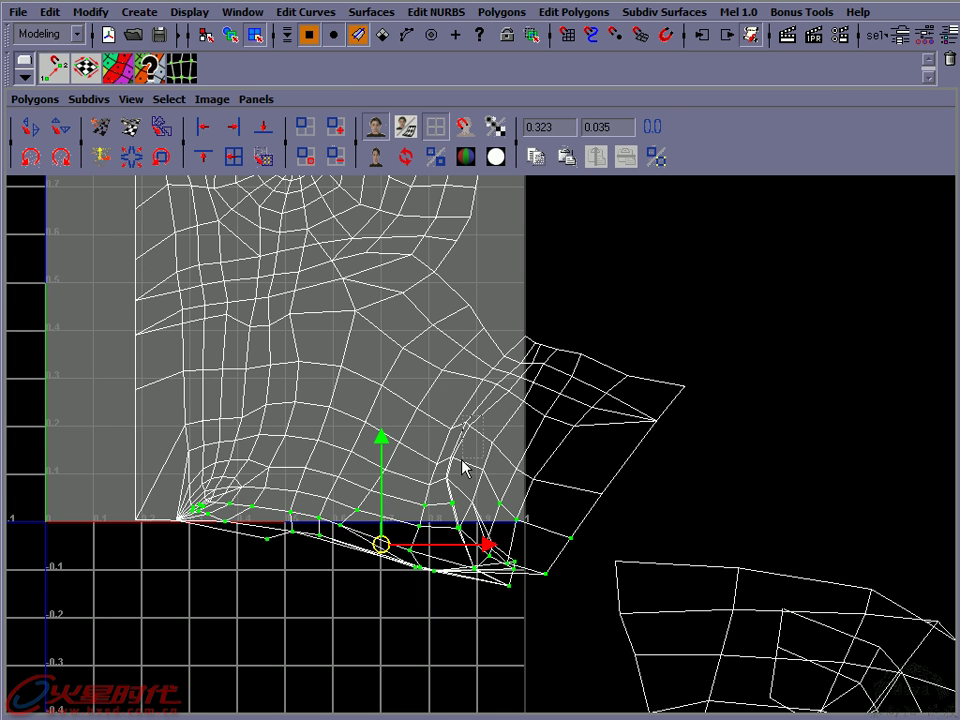
left_click_drag(463, 465, 445, 505, "shift")
left_click_drag(518, 397, 480, 452, "shift")
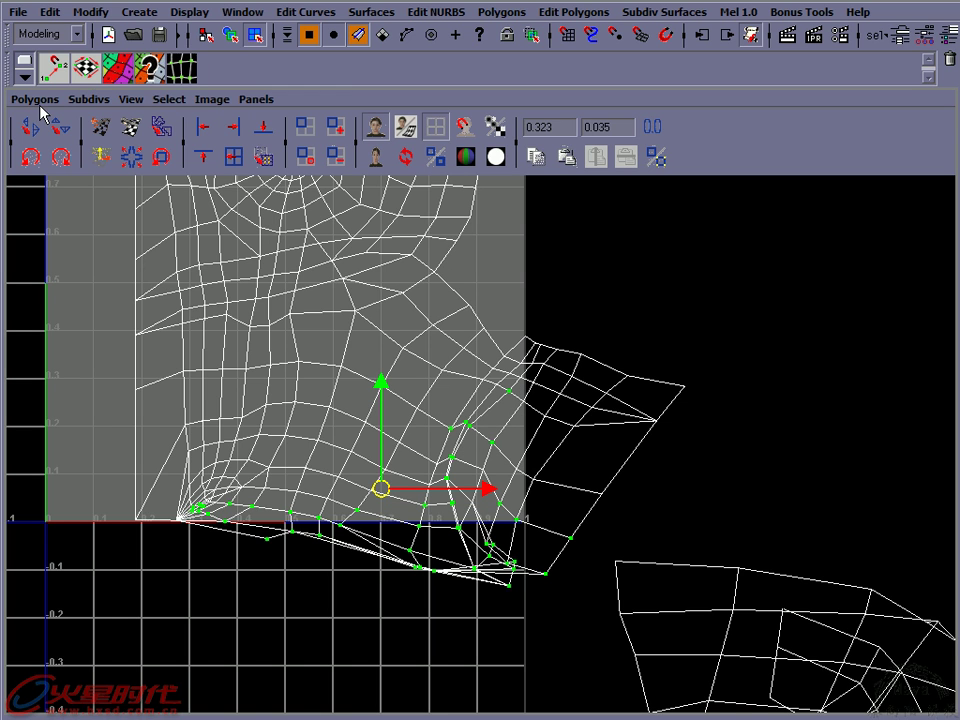
left_click_drag(188, 520, 302, 505, "ctrl")
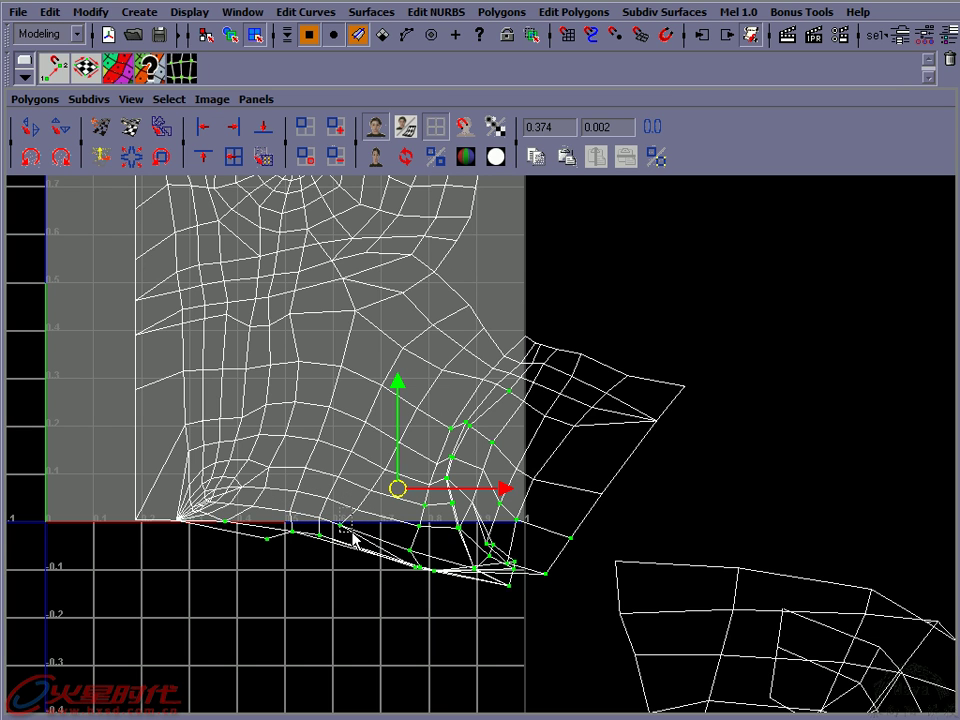
Apply Relax UVs twice to the selected seam UVs, then close the relax options
left_click(33, 100)
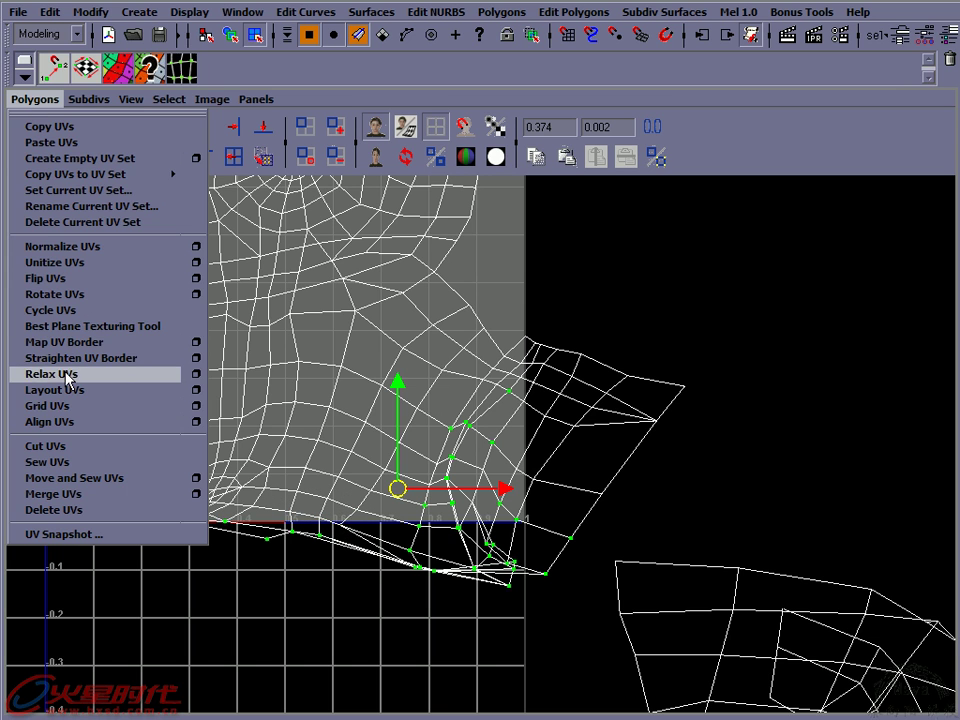
left_click(196, 373)
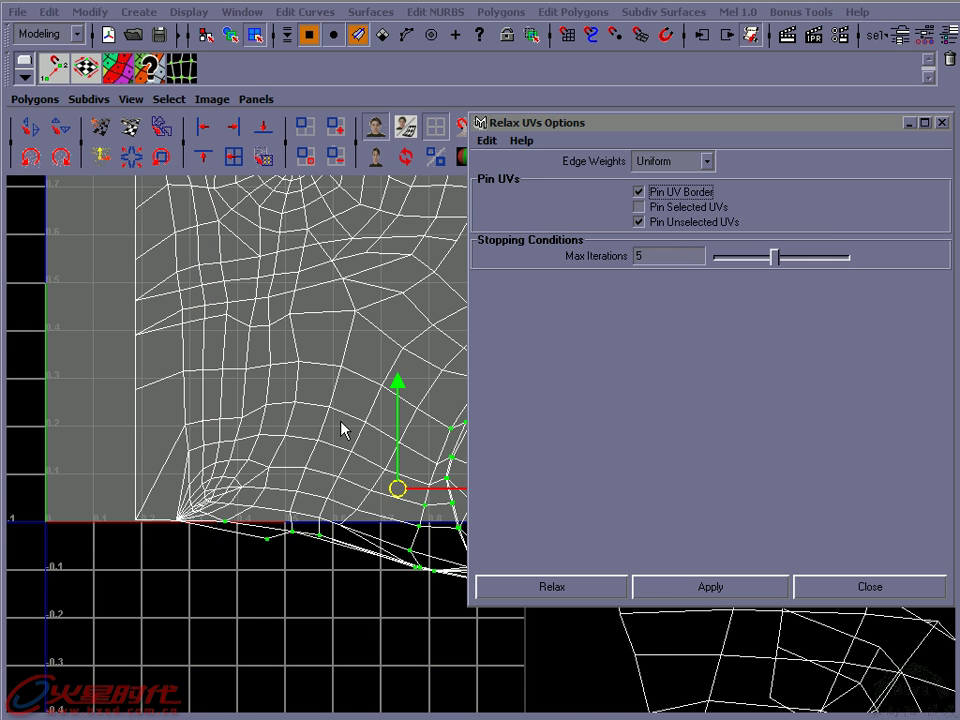
middle_click_drag(190, 432, 135, 456, "alt")
left_click(681, 594)
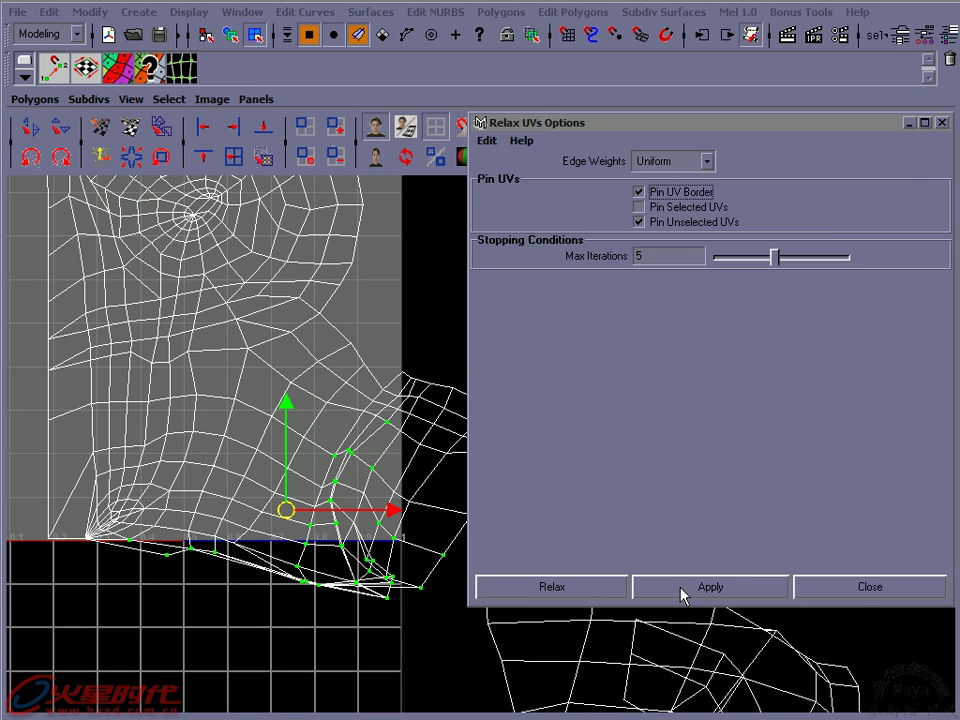
left_click(681, 594)
mouse_move(344, 548)
middle_mouse_down("alt")
mouse_move(278, 527)
mouse_move(309, 509)
middle_mouse_up("alt")
left_click(678, 590)
left_click(855, 598)
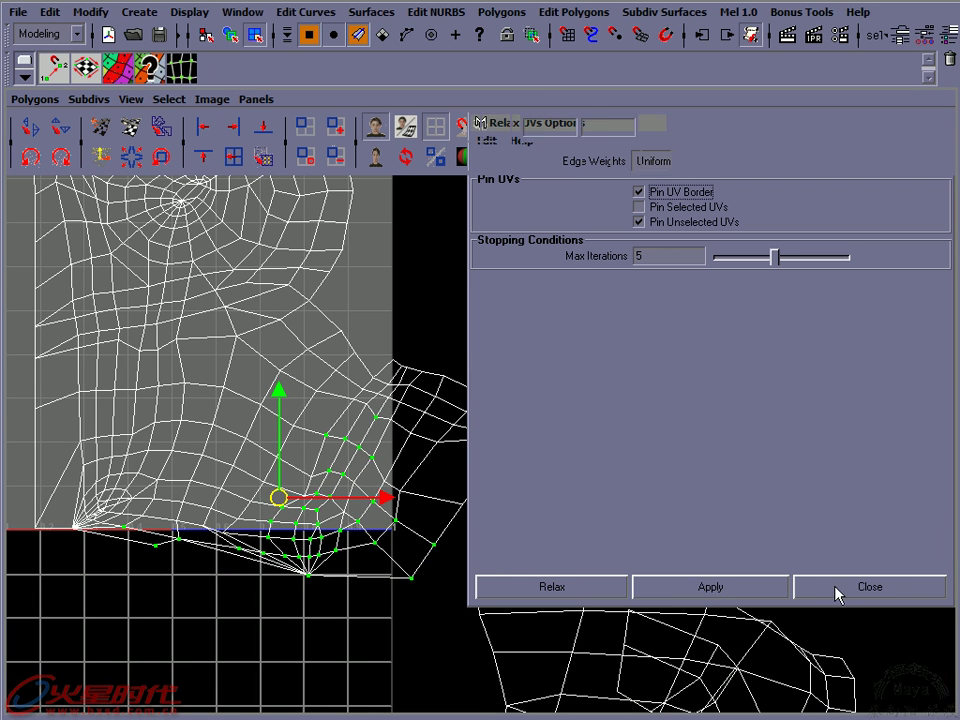
left_click(855, 598)
key("space")
Select the faces inside the throat opening, adding several surrounding faces
left_click_drag(658, 411, 701, 401, "alt")
mouse_move(701, 401)
right_mouse_down("alt")
mouse_move(776, 430)
mouse_move(660, 394)
right_mouse_up("alt")
left_click_drag(660, 394, 636, 392, "alt")
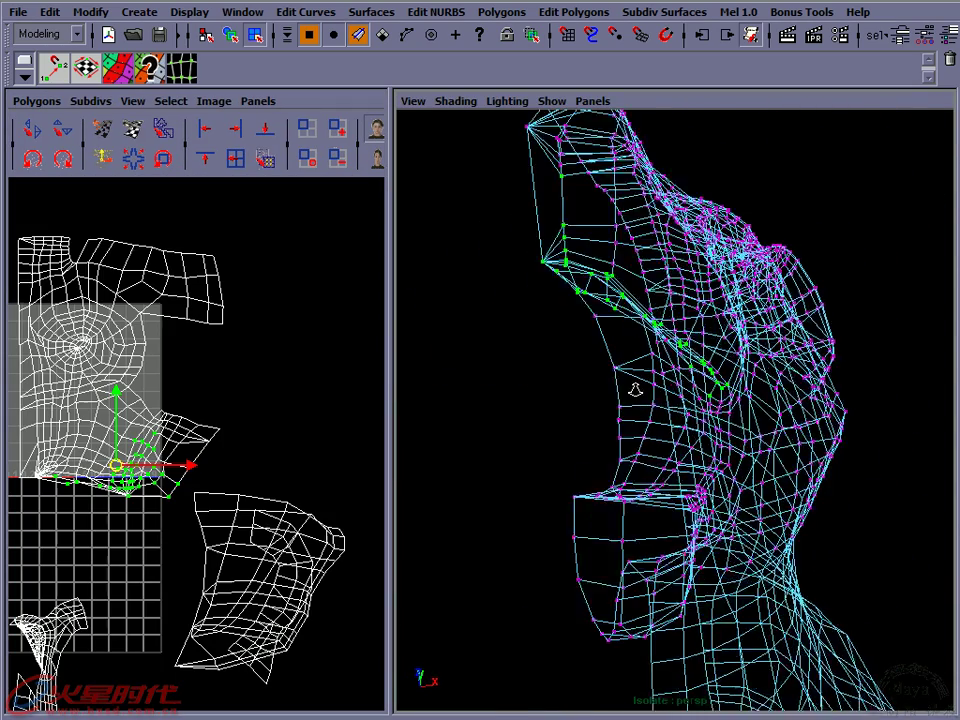
right_click_drag(688, 450, 694, 480)
left_click_drag(639, 489, 729, 407)
mouse_move(654, 445)
right_mouse_down()
mouse_move(677, 456)
mouse_move(648, 426)
mouse_move(681, 446)
right_mouse_up()
mouse_move(645, 322)
left_mouse_down()
mouse_move(738, 502)
mouse_move(722, 467)
mouse_move(698, 490)
left_mouse_up()
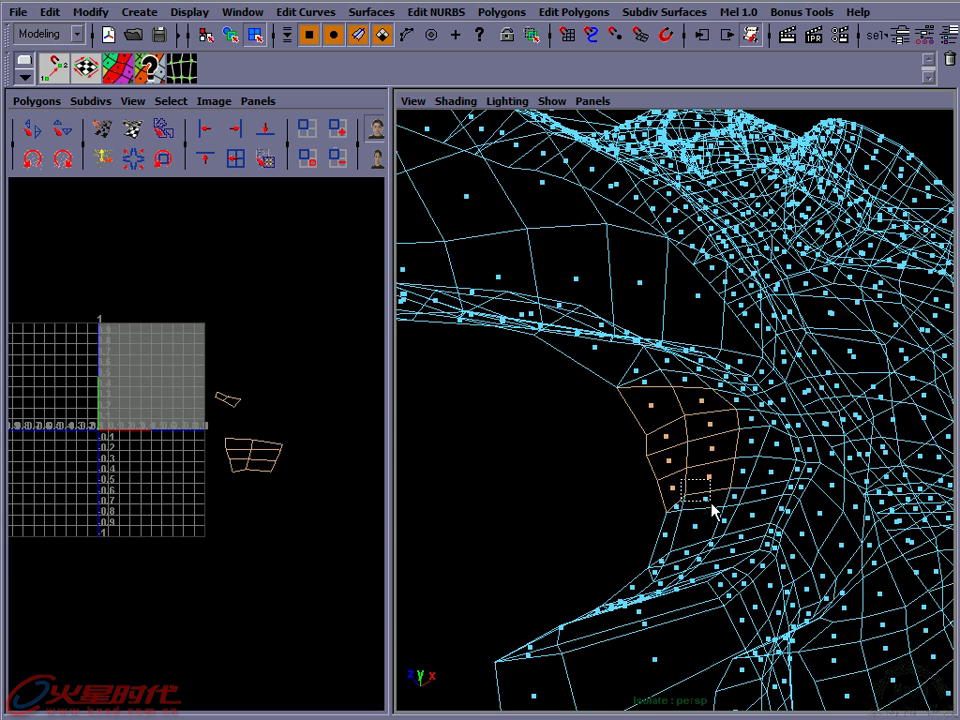
left_click(738, 497, "shift")
left_click(752, 448, "shift")
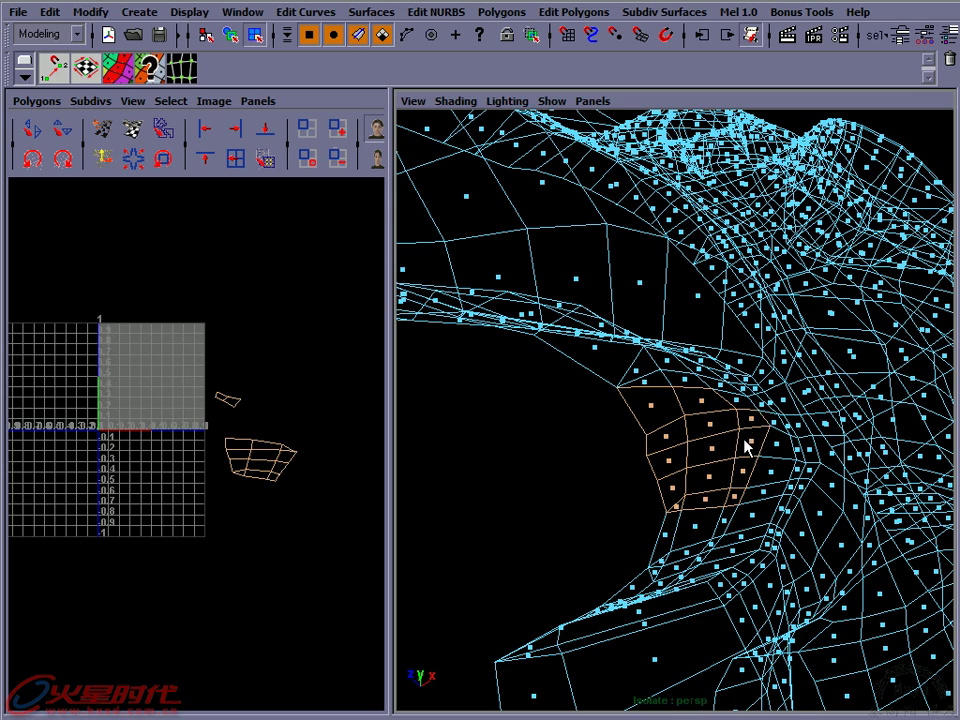
left_click_drag(745, 445, 675, 452, "alt")
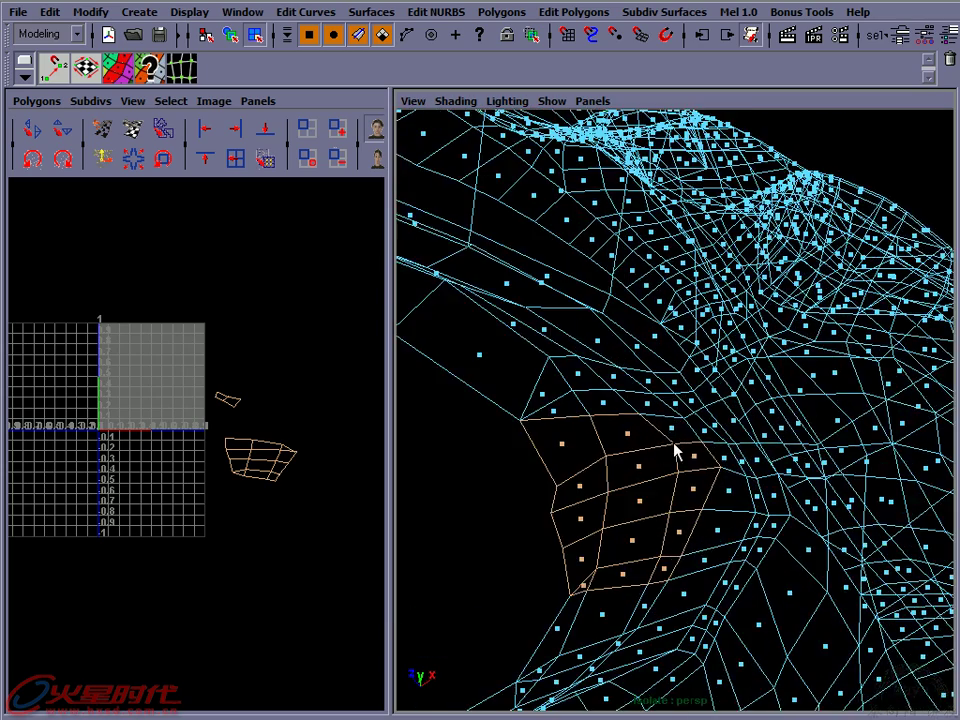
mouse_move(690, 452)
left_mouse_down("alt")
mouse_move(561, 454)
mouse_move(618, 491)
mouse_move(736, 538)
left_mouse_up("alt")
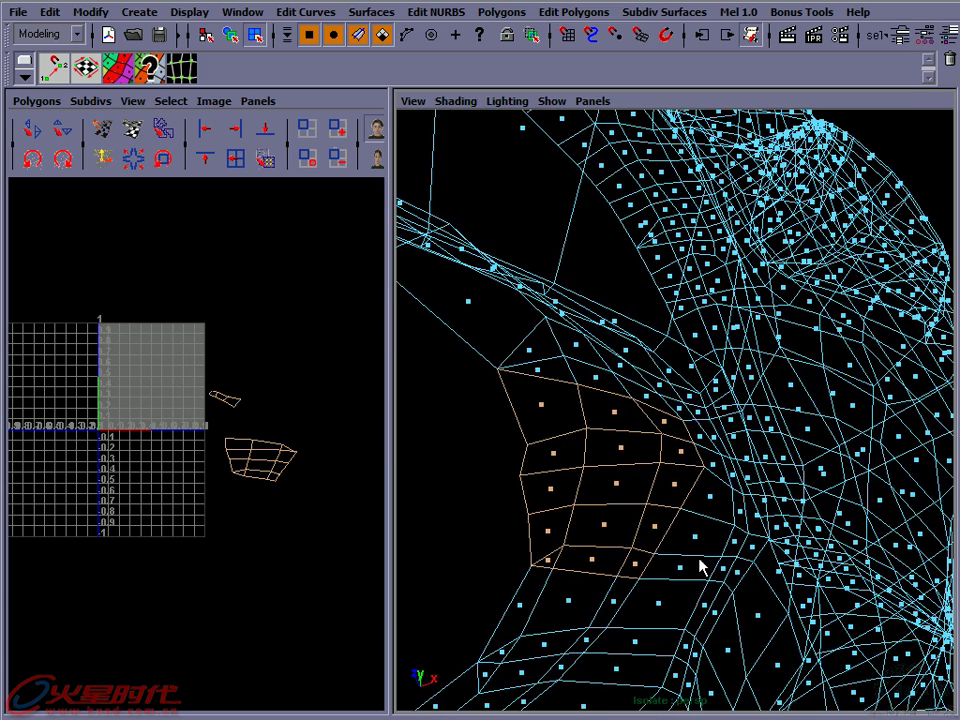
mouse_move(675, 572)
left_mouse_down("shift")
mouse_move(714, 480)
mouse_move(636, 492)
left_mouse_up("shift")
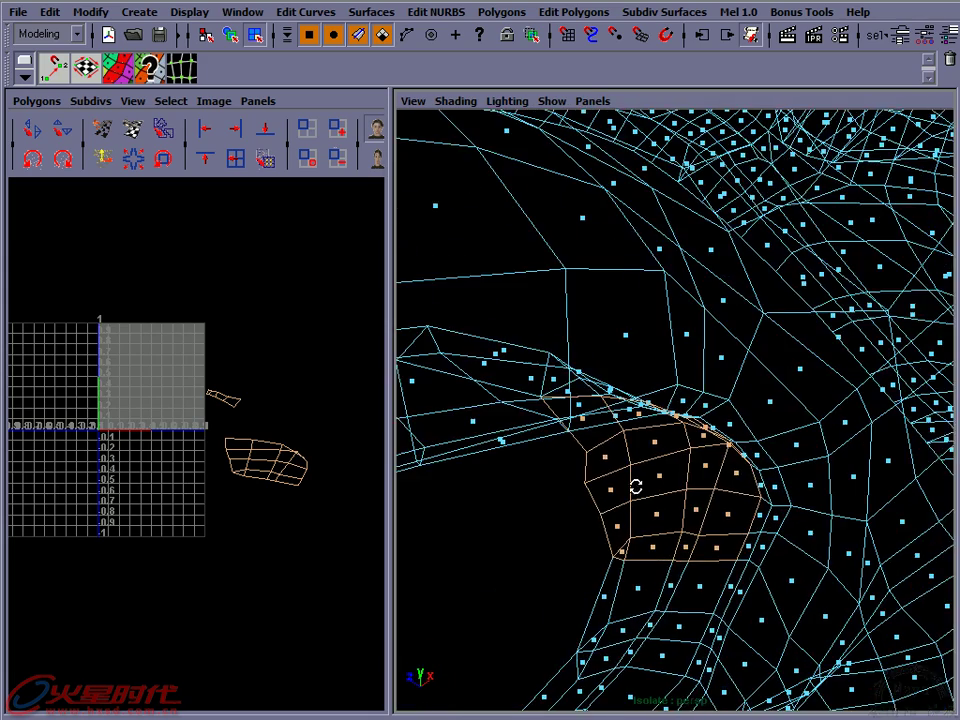
Inspect the selected jaw faces from several angles, then clear the face selection
key("w")
mouse_move(643, 489)
left_mouse_down("alt")
mouse_move(583, 521)
mouse_move(672, 494)
left_mouse_up("alt")
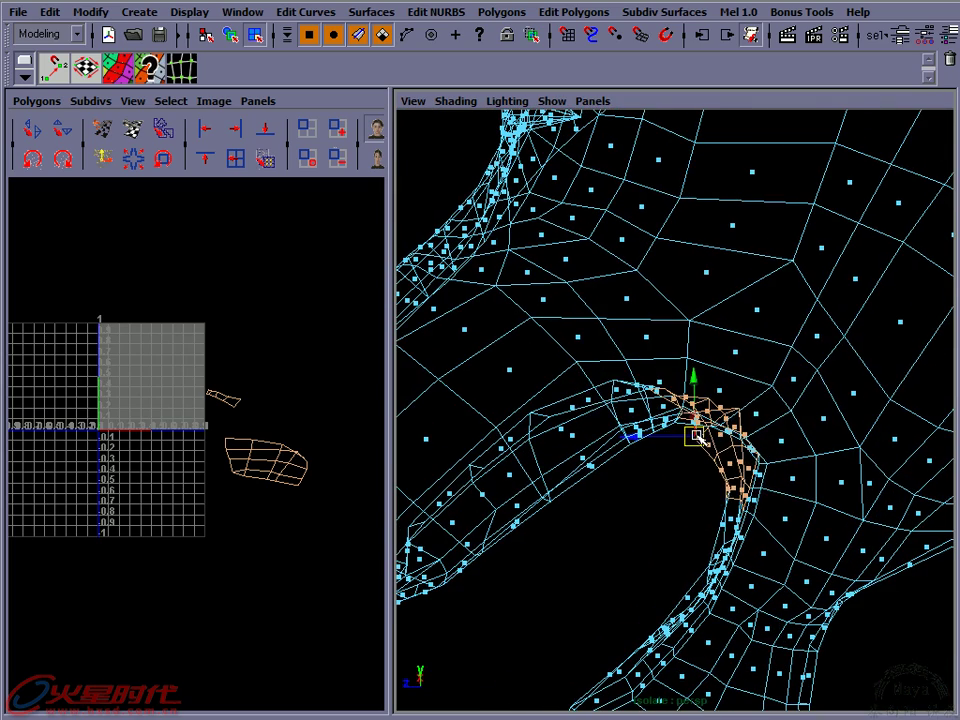
mouse_move(700, 438)
left_mouse_down("alt")
mouse_move(791, 396)
mouse_move(781, 365)
left_mouse_up("alt")
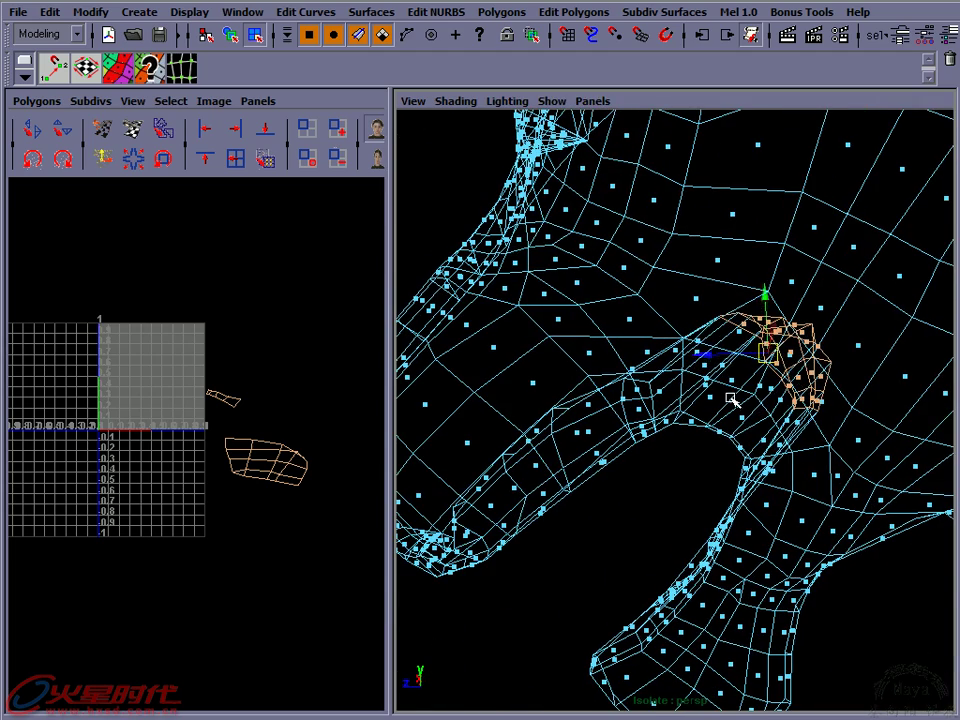
left_click_drag(770, 355, 744, 425, "alt")
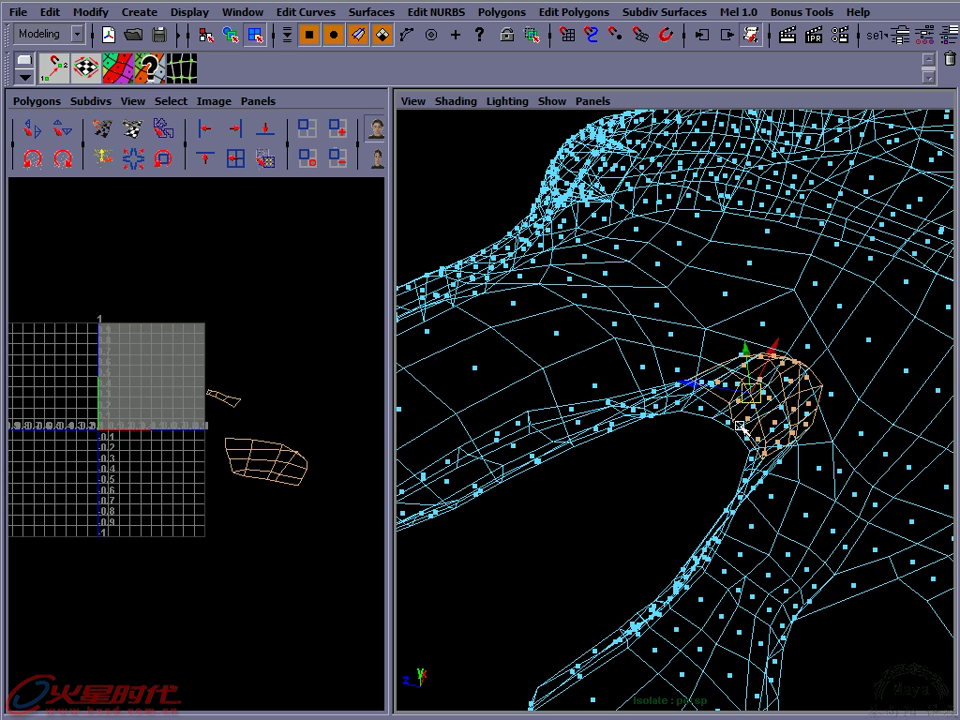
left_click(740, 427)
mouse_move(696, 424)
left_mouse_down("alt")
mouse_move(744, 441)
mouse_move(643, 491)
mouse_move(645, 465)
mouse_move(726, 427)
left_mouse_up("alt")
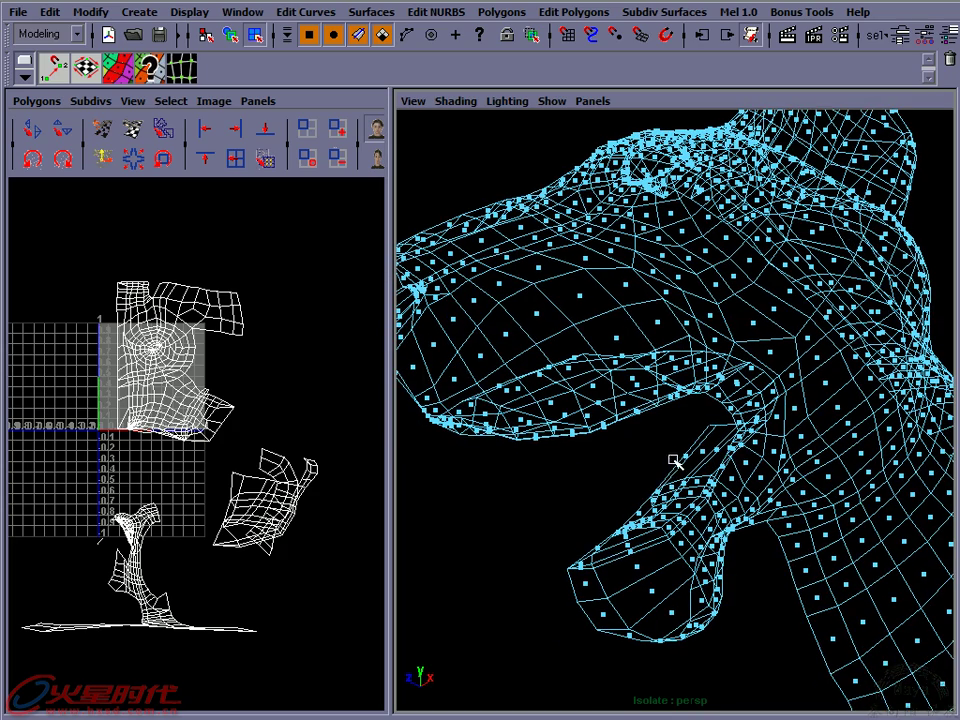
Turn on shaded display and select the contiguous edge line from a vertex on the jaw's inner edge
right_click_drag(626, 470, 687, 483, "alt")
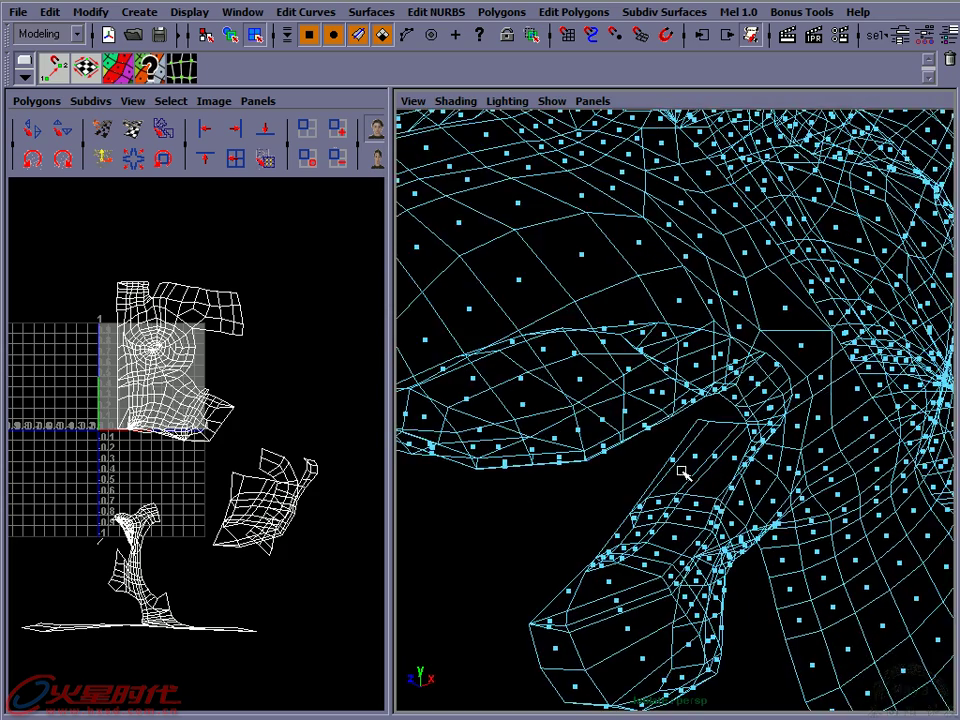
left_click_drag(690, 460, 681, 474, "alt")
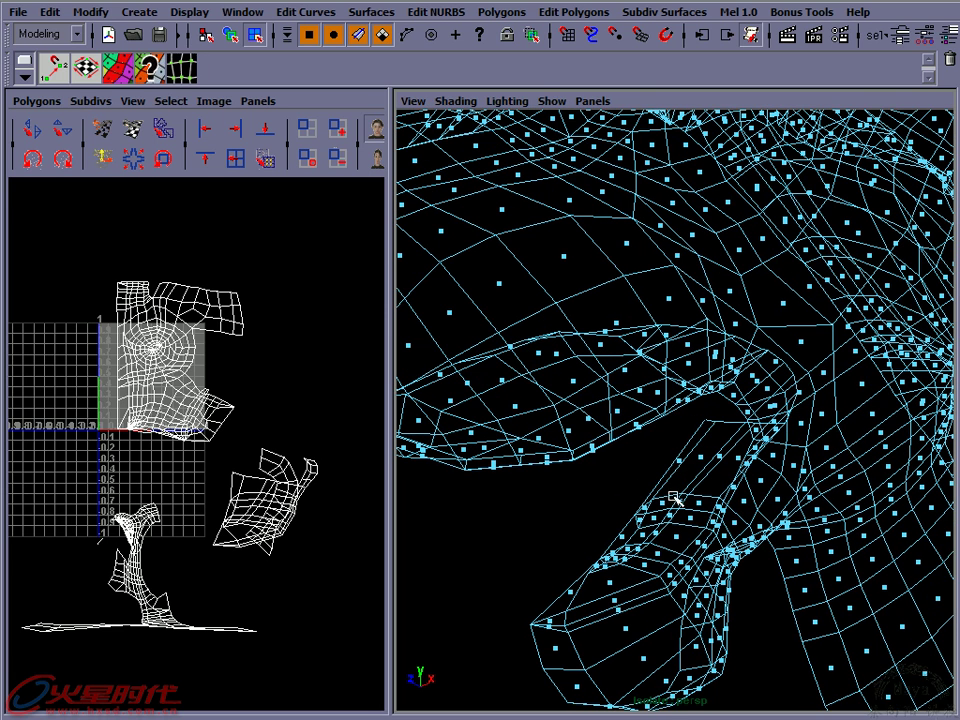
key("F8")
key("F8")
key("F8")
key("F8")
key("F8")
left_click_drag(681, 509, 688, 487, "alt")
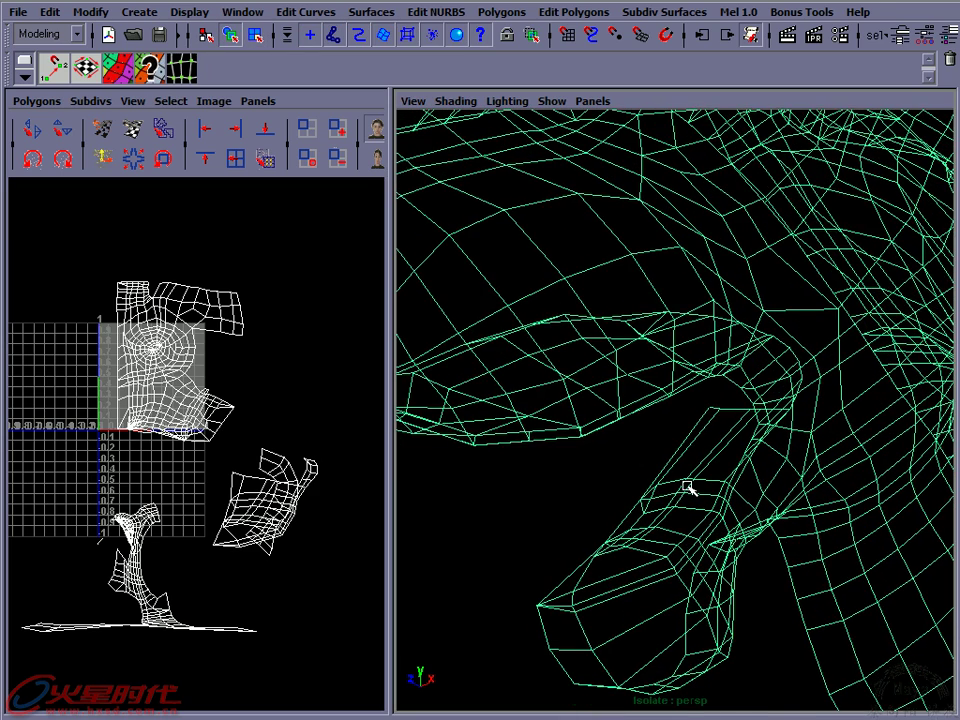
key("5")
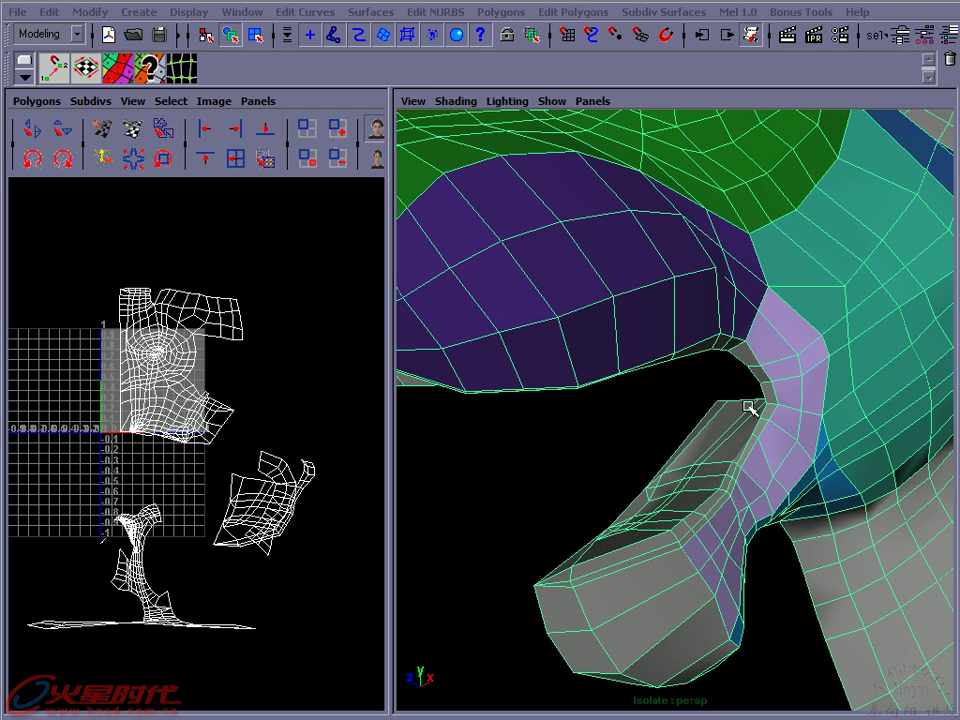
mouse_move(747, 440)
left_mouse_down("alt")
mouse_move(675, 403)
mouse_move(771, 411)
mouse_move(786, 435)
left_mouse_up("alt")
left_click(725, 365)
right_click_drag(726, 370, 746, 387, "ctrl")
mouse_move(681, 418)
left_mouse_down("alt")
mouse_move(770, 428)
mouse_move(670, 442)
mouse_move(784, 447)
mouse_move(686, 435)
mouse_move(577, 571)
left_mouse_up("alt")
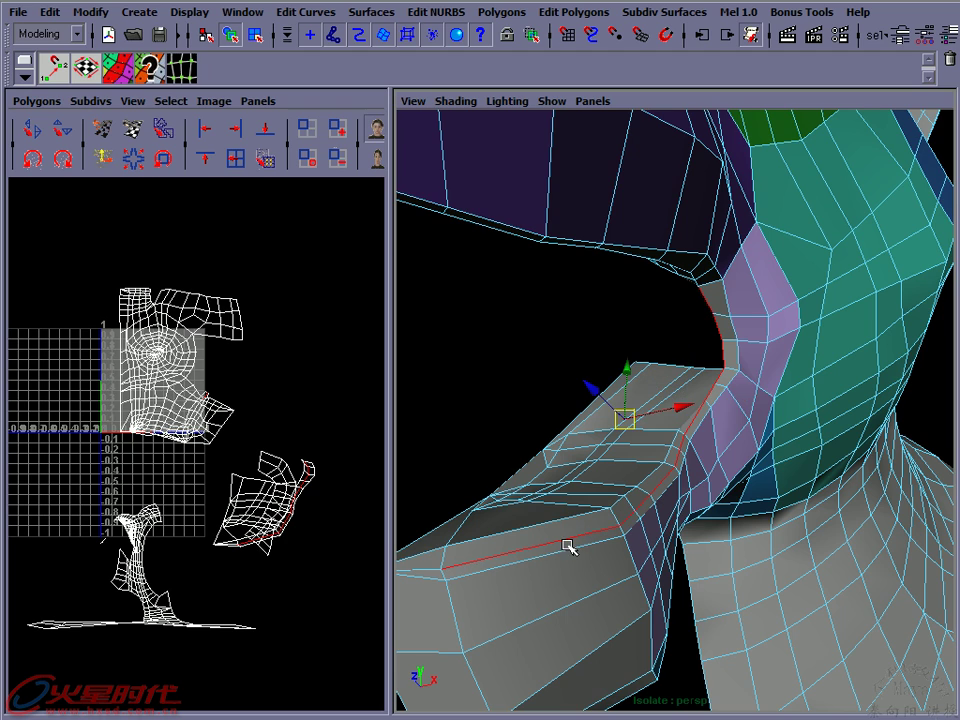
Select the contiguous edges from the jaw-tip vertex and add the edge running down toward the throat
mouse_move(583, 514)
left_mouse_down("alt")
mouse_move(574, 566)
mouse_move(709, 514)
mouse_move(735, 523)
mouse_move(696, 525)
mouse_move(660, 553)
mouse_move(675, 530)
mouse_move(710, 530)
mouse_move(789, 376)
left_mouse_up("alt")
left_click_drag(712, 521, 662, 519, "alt")
right_click_drag(686, 515, 686, 519, "ctrl")
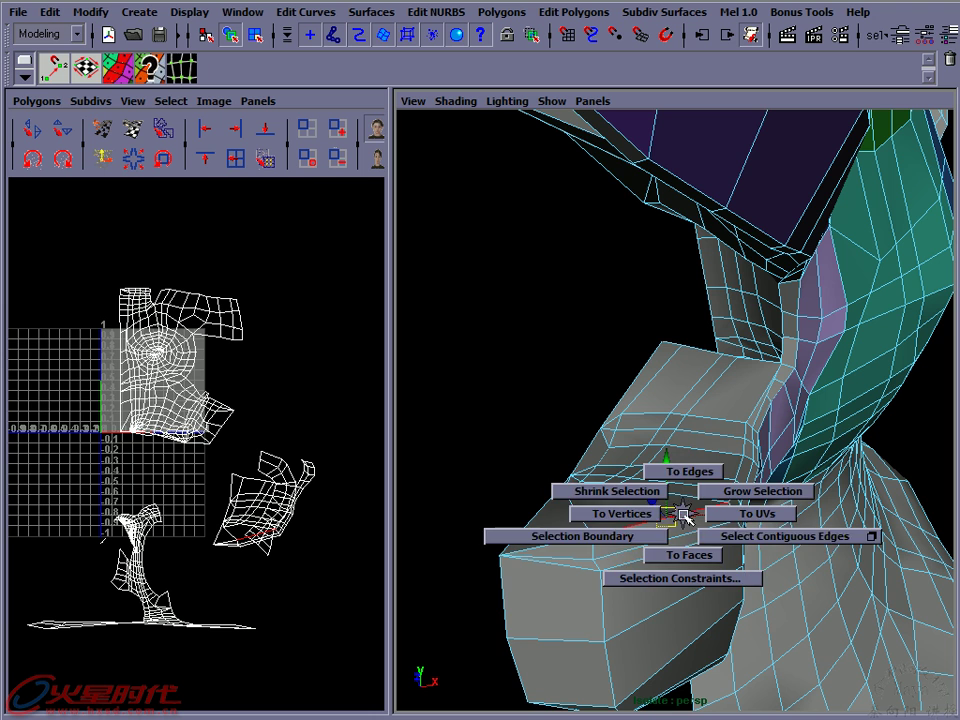
mouse_move(707, 480)
left_mouse_down("alt")
mouse_move(736, 463)
mouse_move(673, 488)
left_mouse_up("alt")
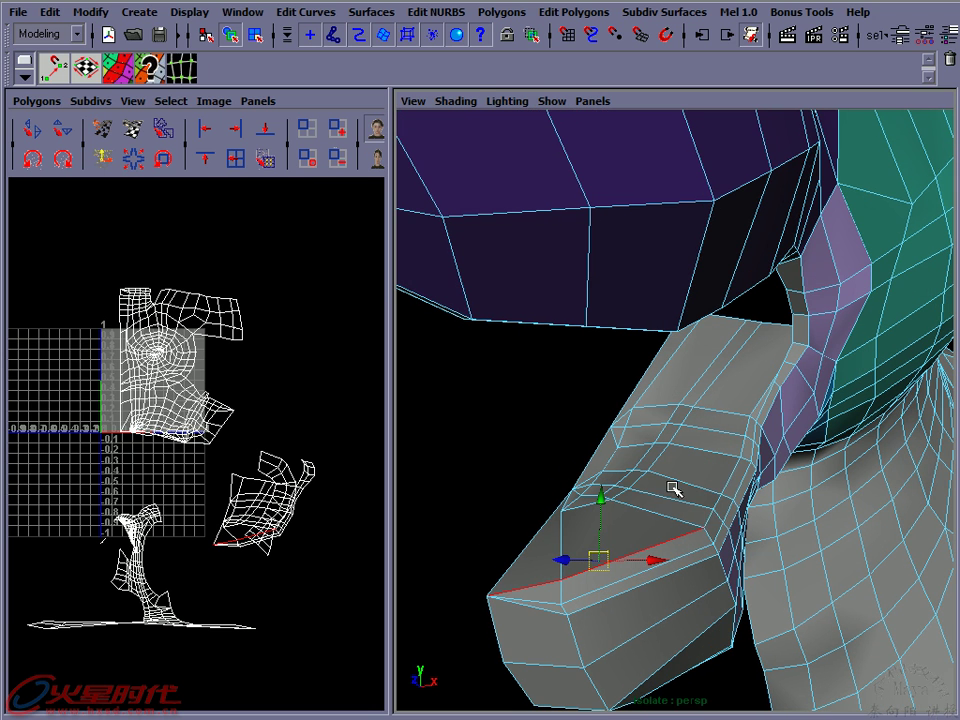
left_click(732, 474)
right_click_drag(732, 474, 760, 496, "ctrl")
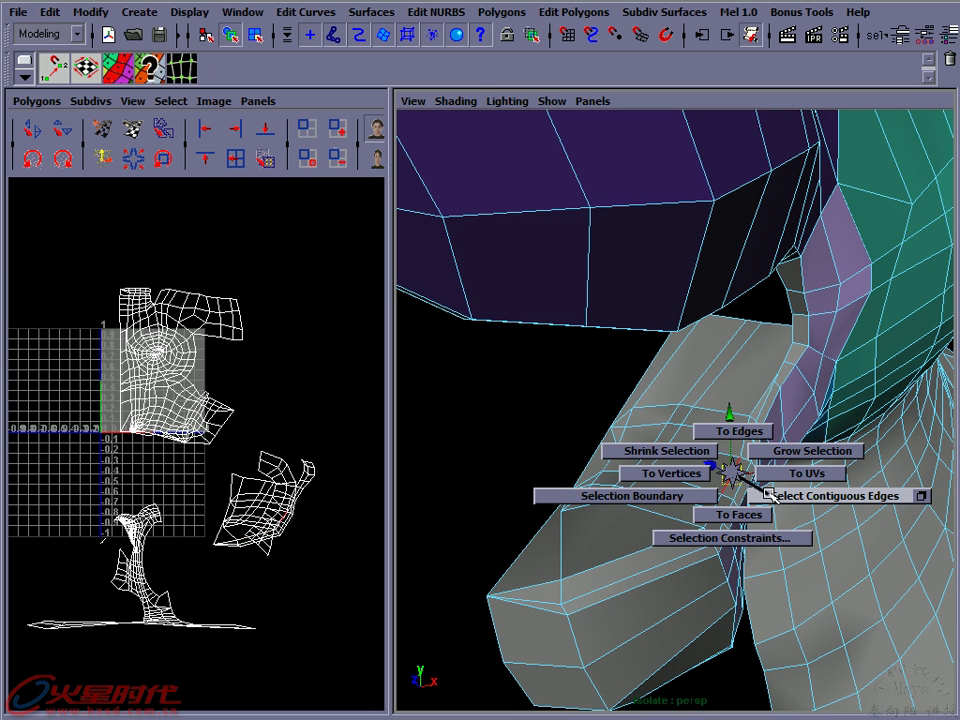
mouse_move(760, 496)
left_mouse_down("alt")
mouse_move(859, 480)
mouse_move(829, 480)
mouse_move(695, 532)
left_mouse_up("alt")
left_click(573, 583, "shift")
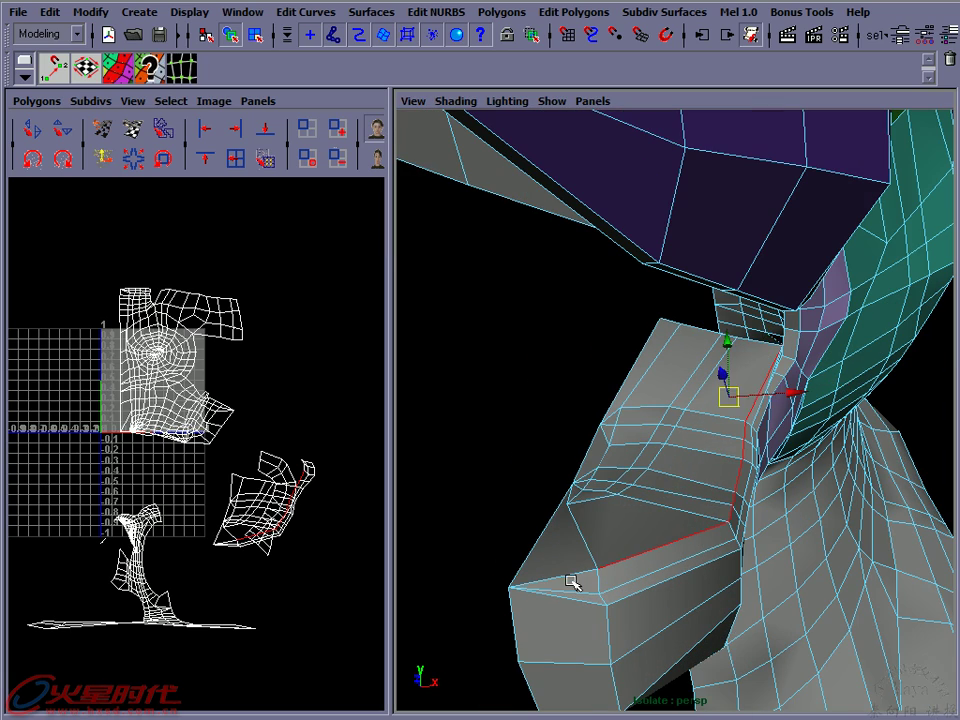
mouse_move(566, 574)
left_mouse_down("alt")
mouse_move(849, 399)
mouse_move(900, 399)
mouse_move(868, 394)
mouse_move(789, 343)
left_mouse_up("alt")
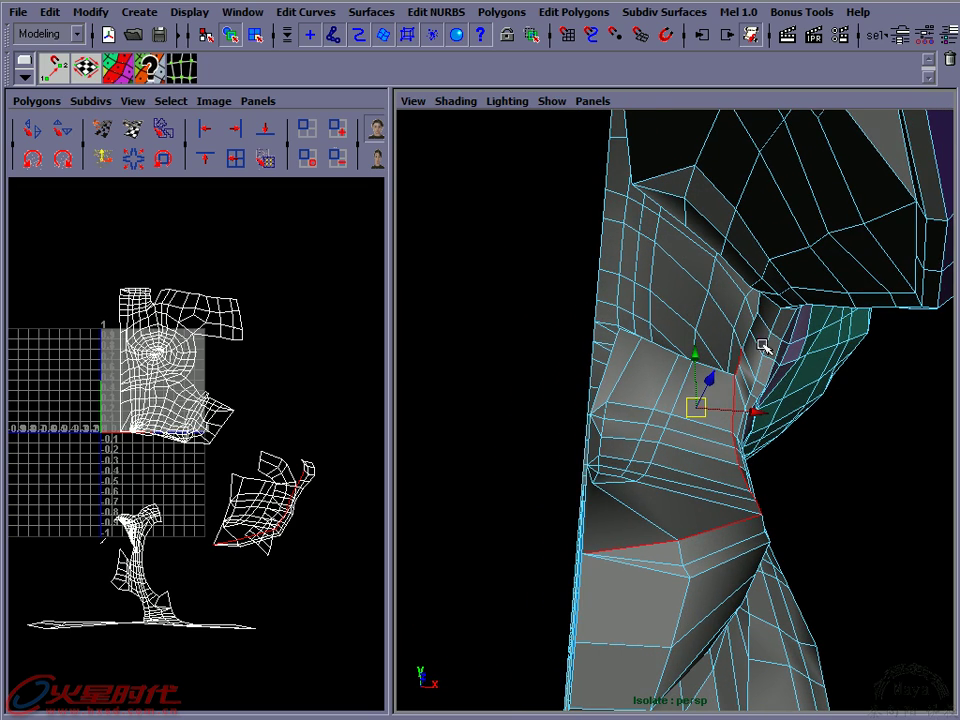
mouse_move(748, 420)
left_mouse_down("alt")
mouse_move(707, 415)
mouse_move(729, 420)
left_mouse_up("alt")
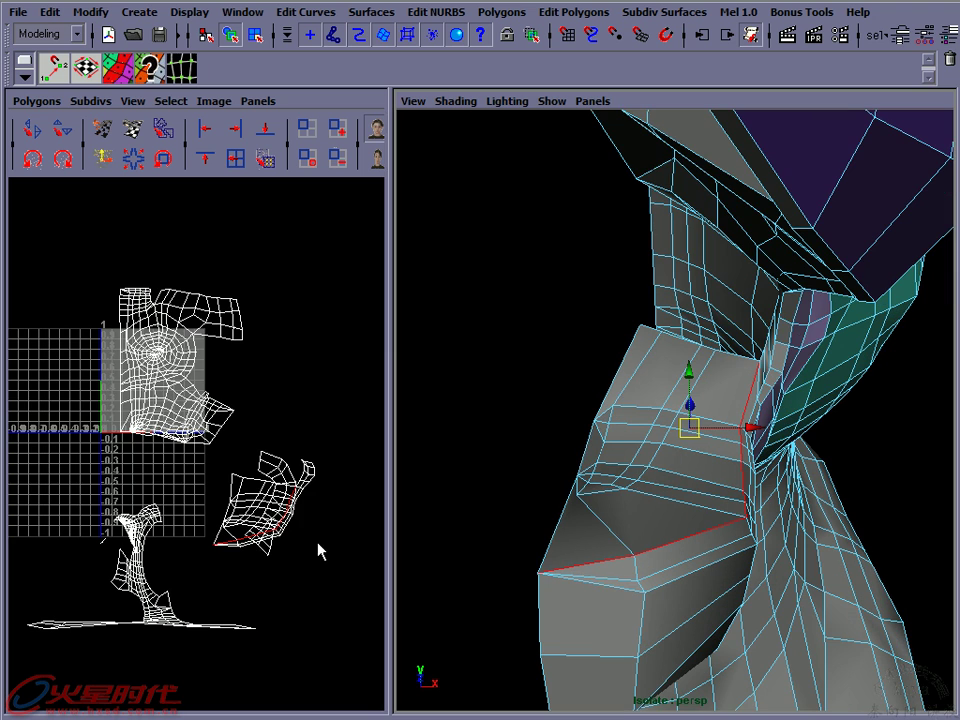
middle_click_drag(317, 550, 300, 533, "alt")
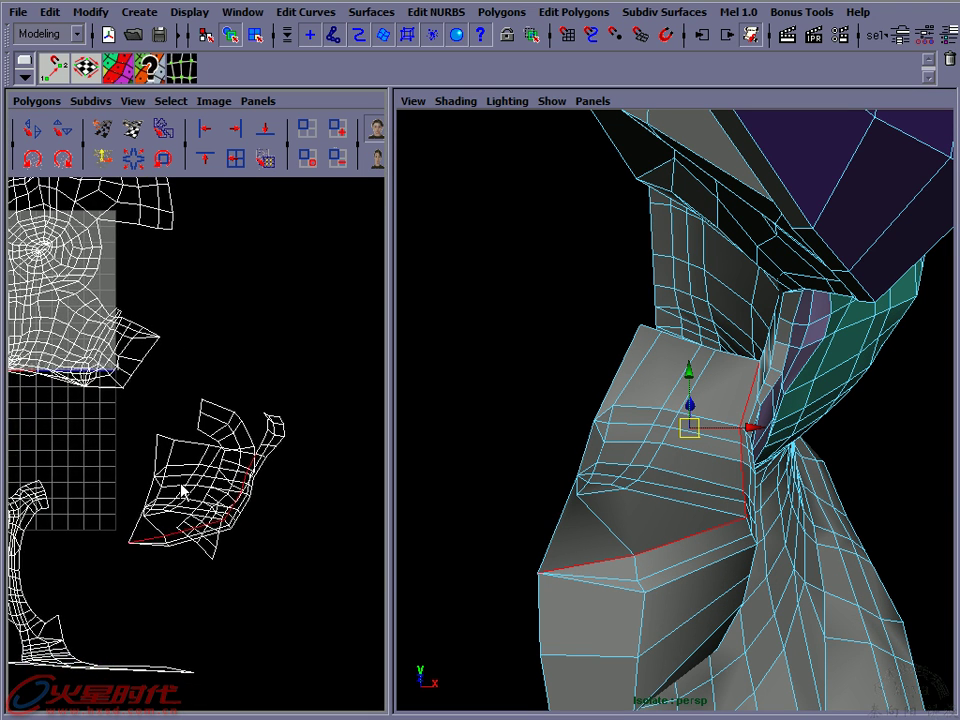
Cut the mouth shell's UVs along the selected jaw seam edges
right_click_drag(182, 489, 245, 508, "alt")
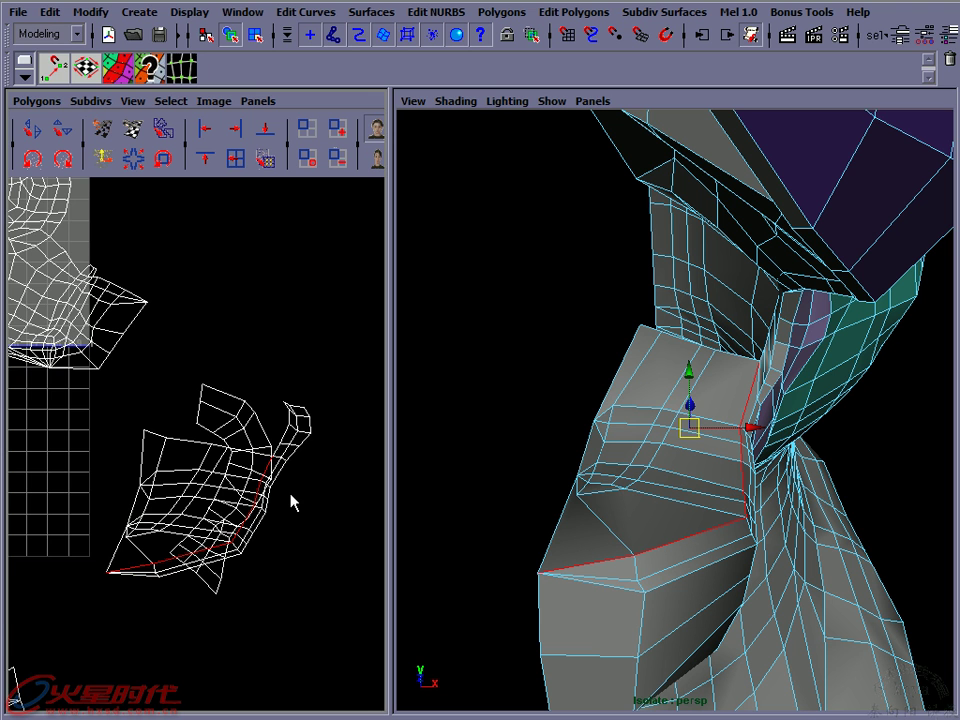
middle_click_drag(294, 501, 231, 444, "alt")
right_click_drag(231, 444, 276, 427, "alt")
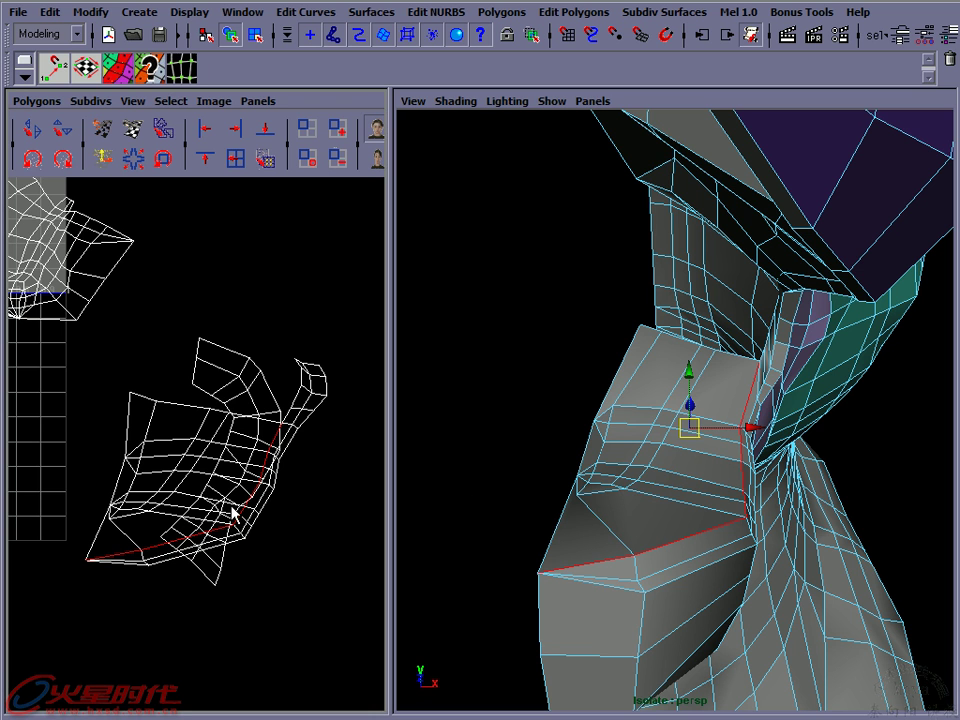
left_click(24, 104)
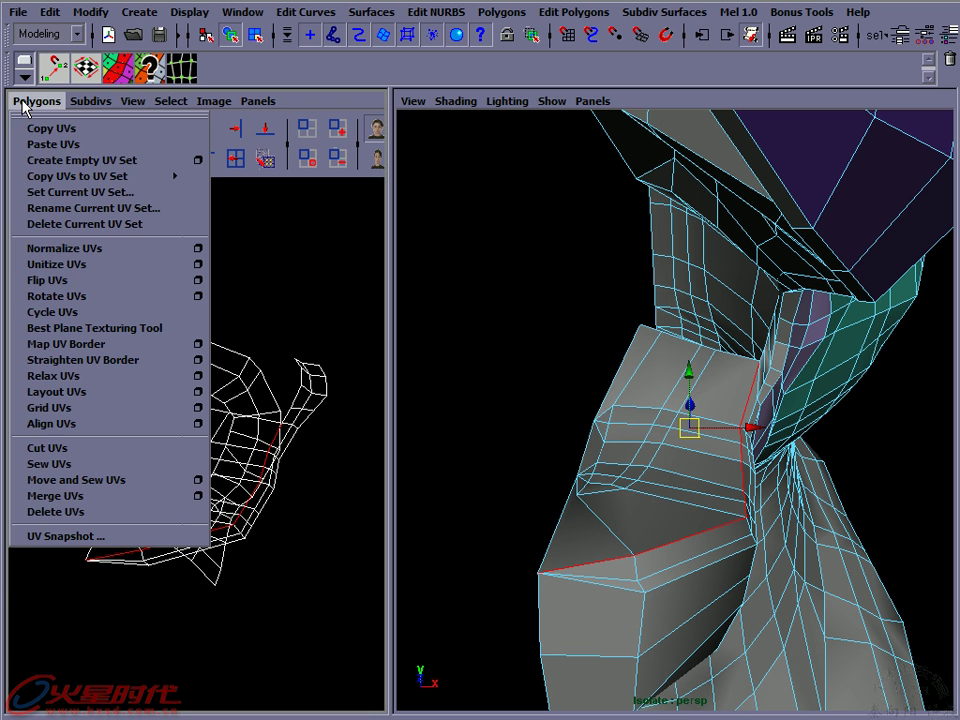
left_click(63, 450)
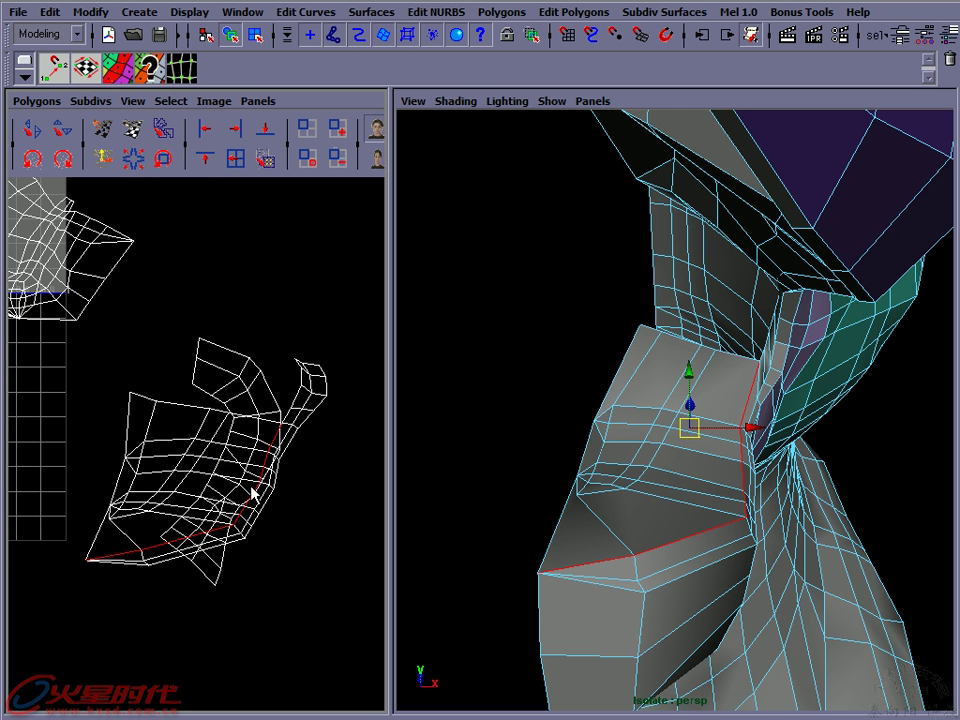
Select the separated UV piece and move it to the top-left, clear of the grid
mouse_move(162, 404)
right_mouse_down()
mouse_move(200, 403)
mouse_move(229, 381)
right_mouse_up()
left_click(157, 401)
left_click_drag(190, 478, 242, 253)
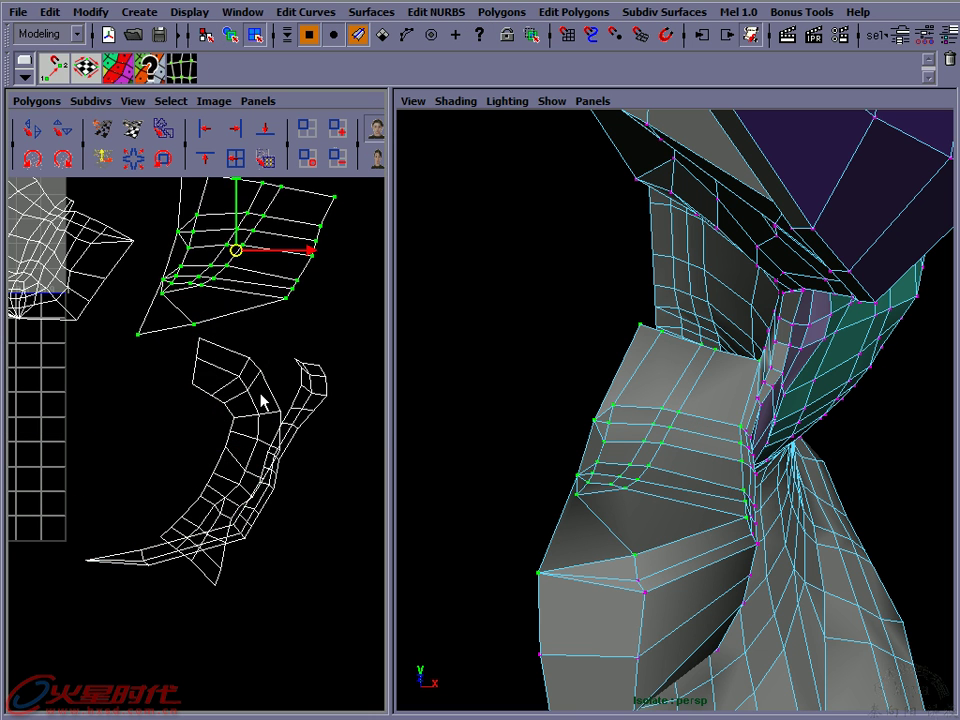
scroll(285, 348, "down", 2)
scroll(257, 400, "down", 2)
scroll(220, 330, "down", 2)
scroll(270, 390, "down", 1)
left_click_drag(278, 386, 45, 216)
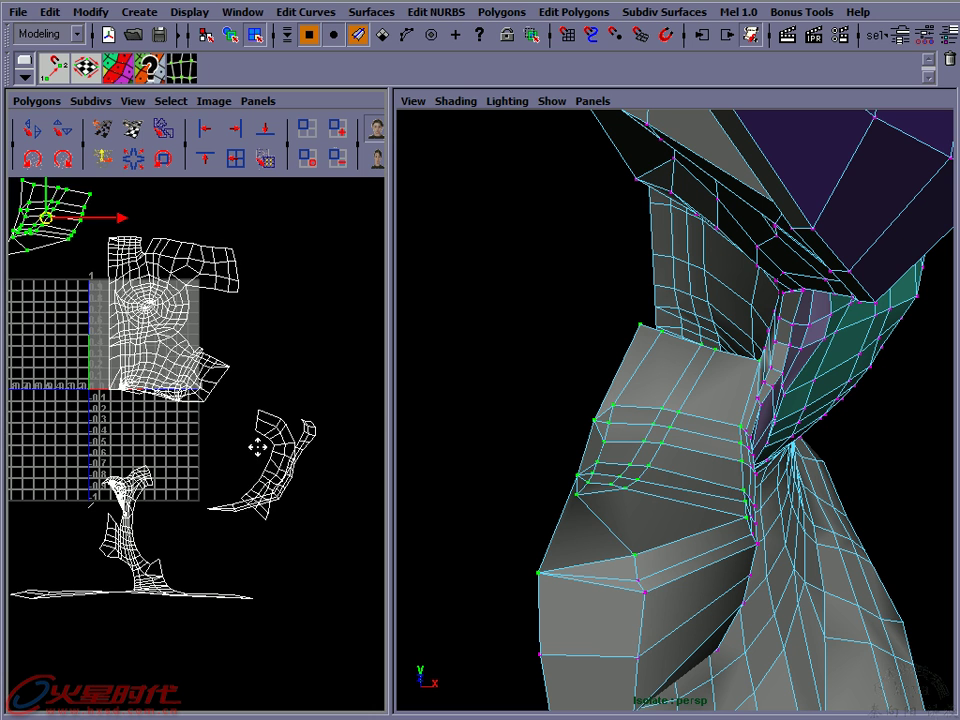
scroll(270, 462, "up", 2)
scroll(300, 448, "up", 2)
Select the thin jaw strip and move it left and down beside the curved throat shell
right_click(324, 410)
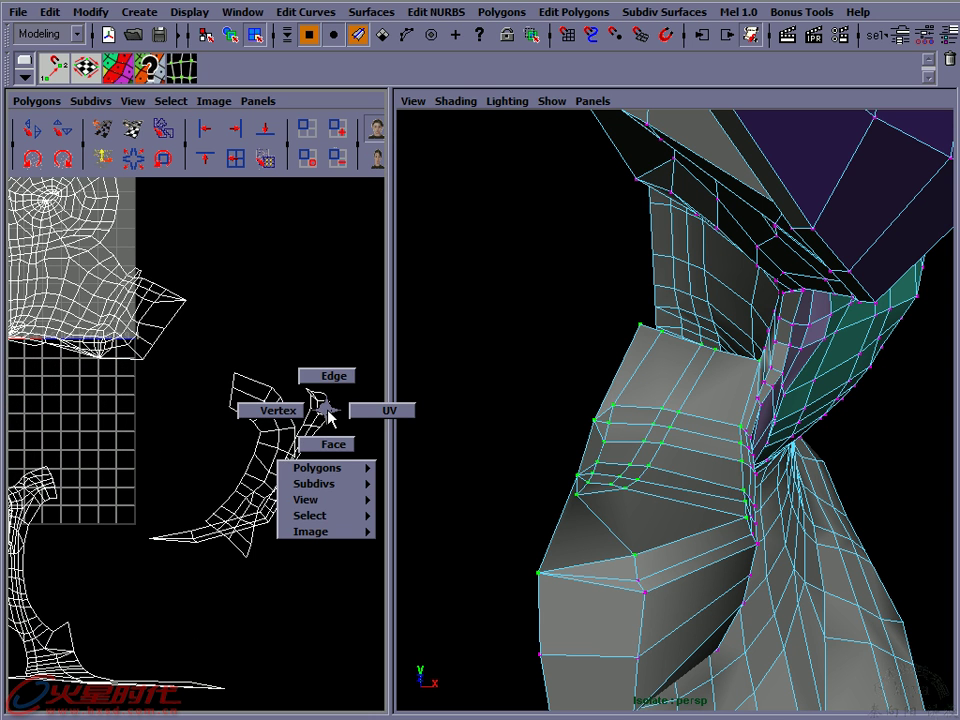
left_click(323, 414)
left_click(318, 410)
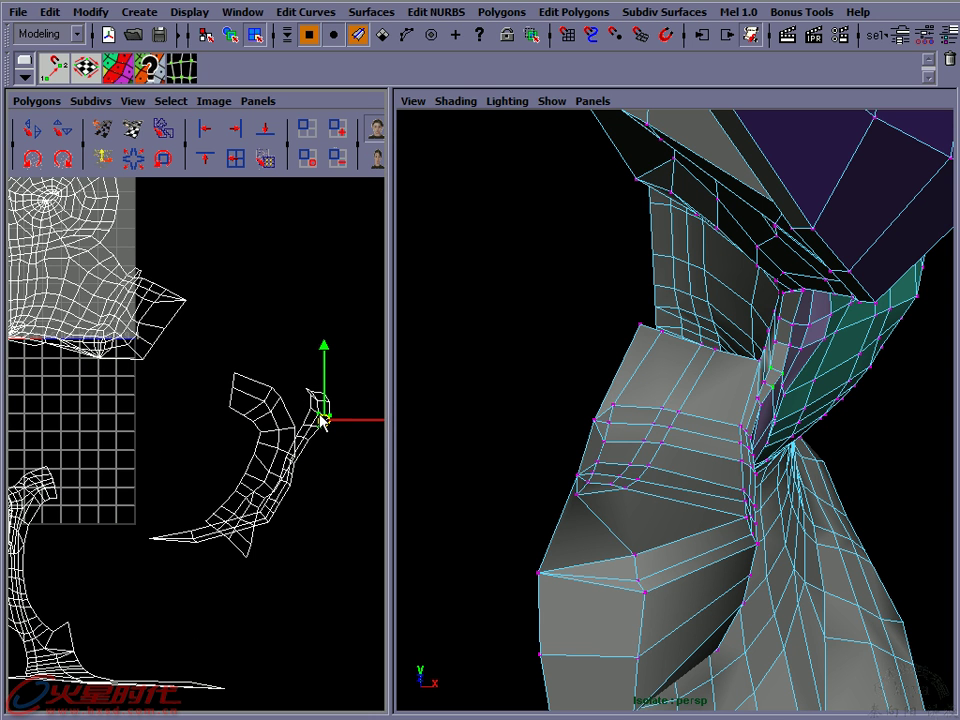
right_click_drag(321, 414, 284, 470, "ctrl")
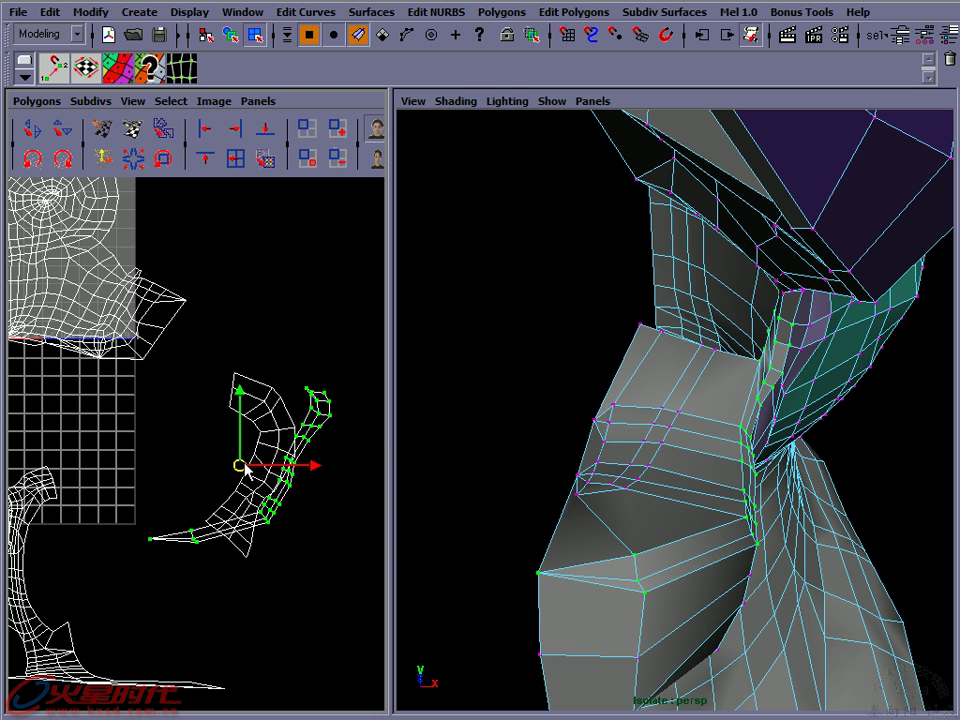
left_click_drag(250, 472, 141, 441)
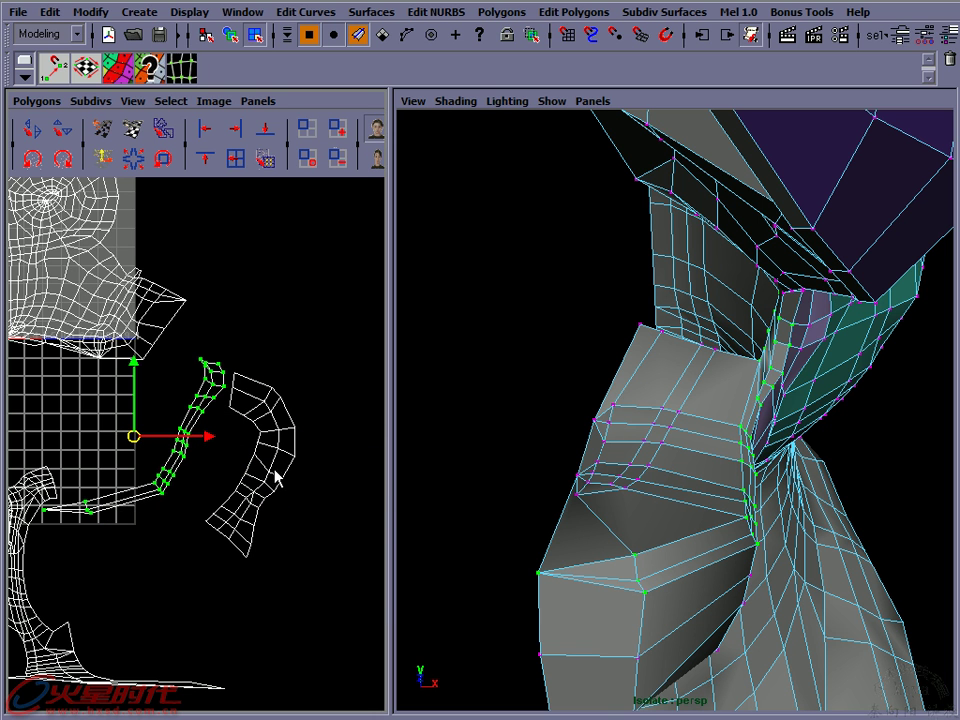
mouse_move(600, 460)
left_mouse_down("alt")
mouse_move(673, 441)
mouse_move(667, 428)
left_mouse_up("alt")
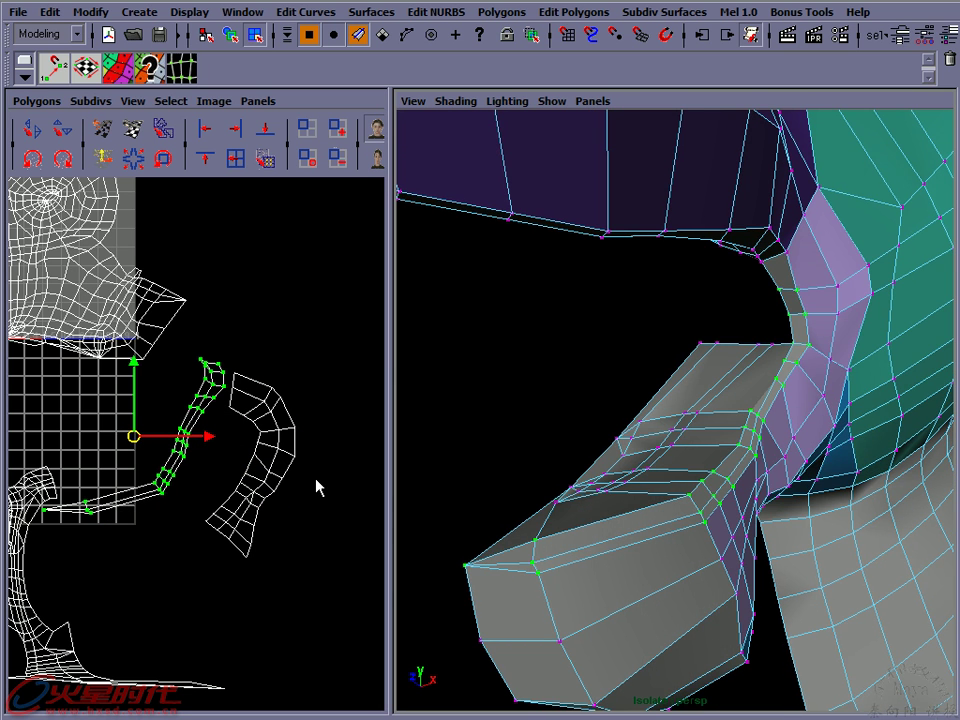
scroll(208, 431, "up", 1)
scroll(225, 428, "up", 1)
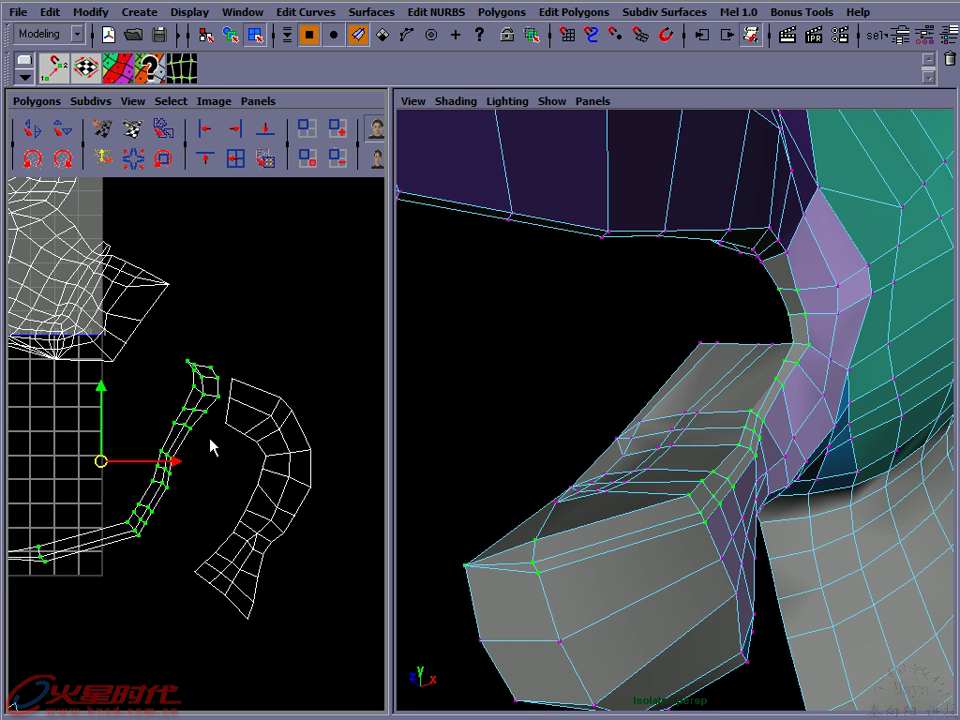
left_click_drag(105, 466, 115, 539)
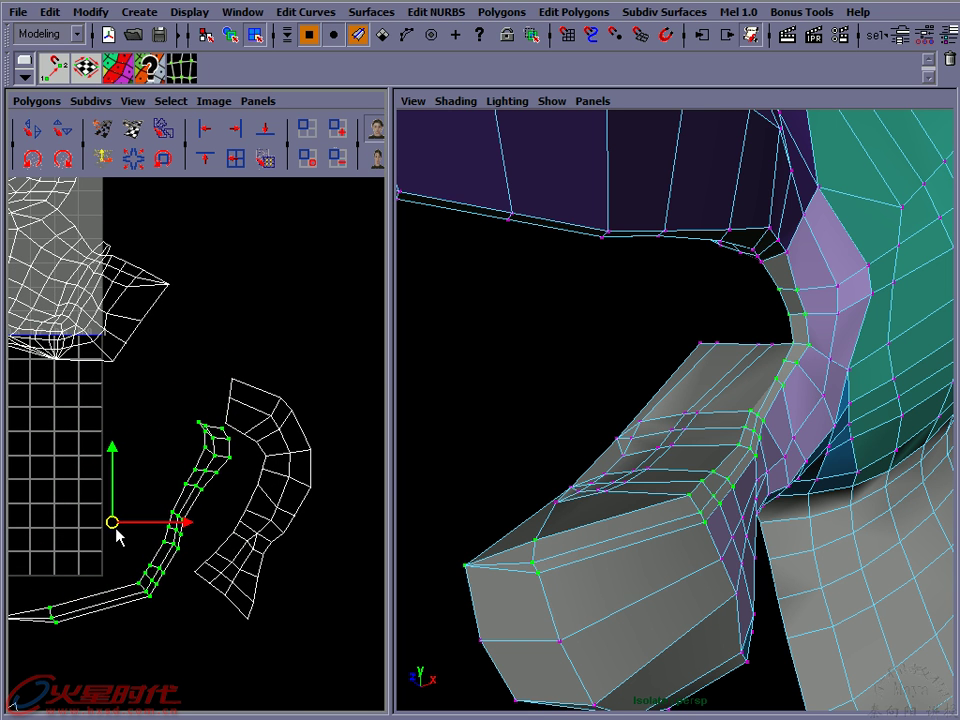
middle_click_drag(165, 491, 163, 462, "alt")
scroll(163, 462, "up", 2)
right_click_drag(245, 424, 252, 417)
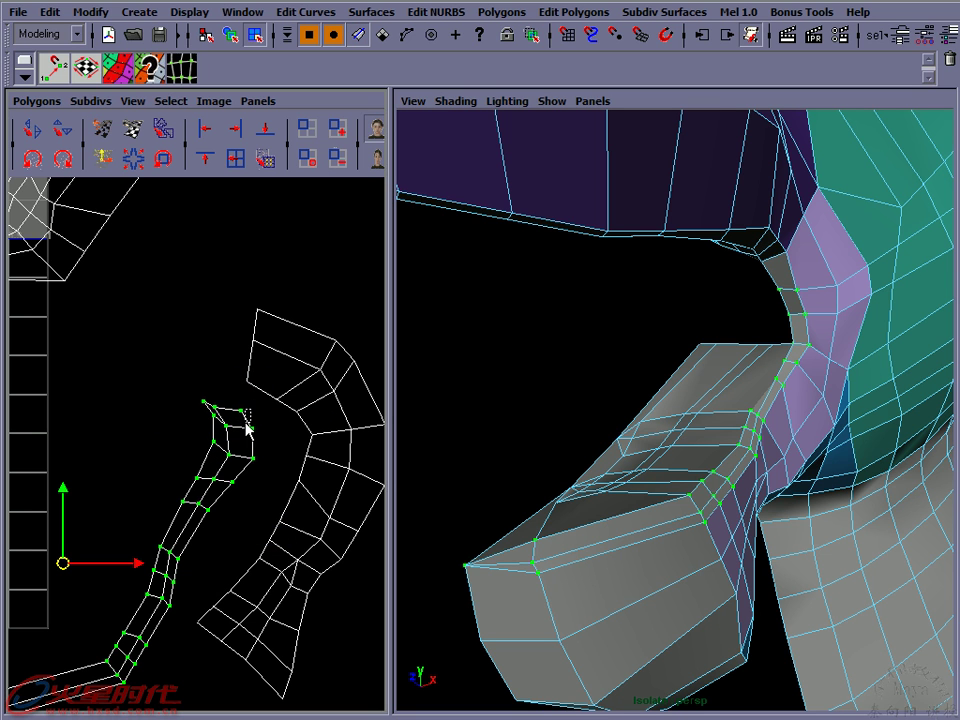
left_click(248, 427)
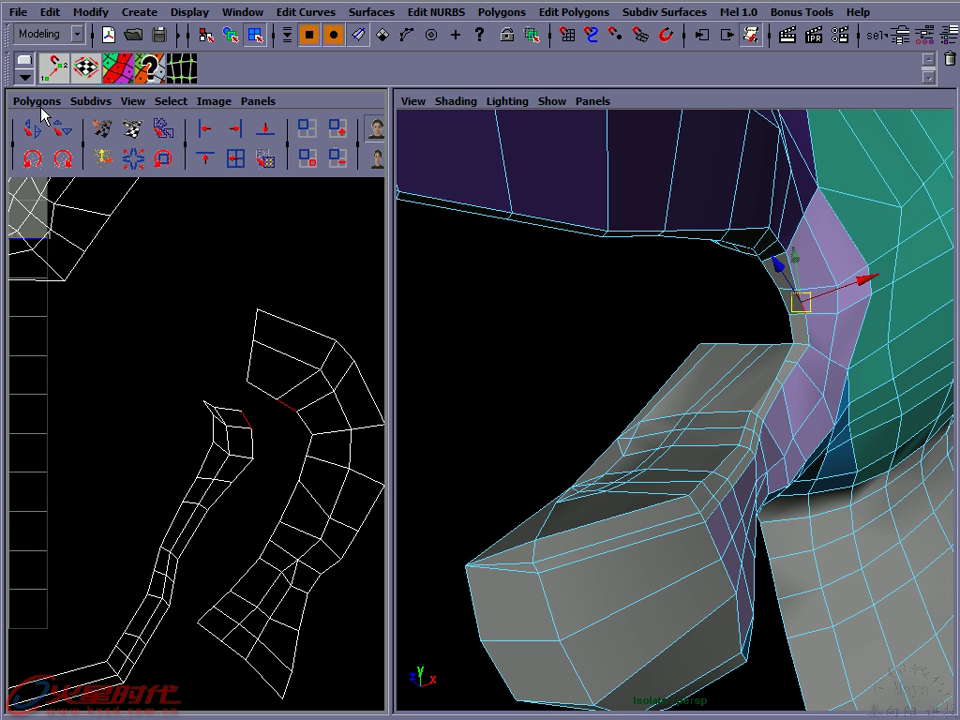
Sew the two mouth shells together, then sew the remaining open seam edge near the notch
left_click(38, 101)
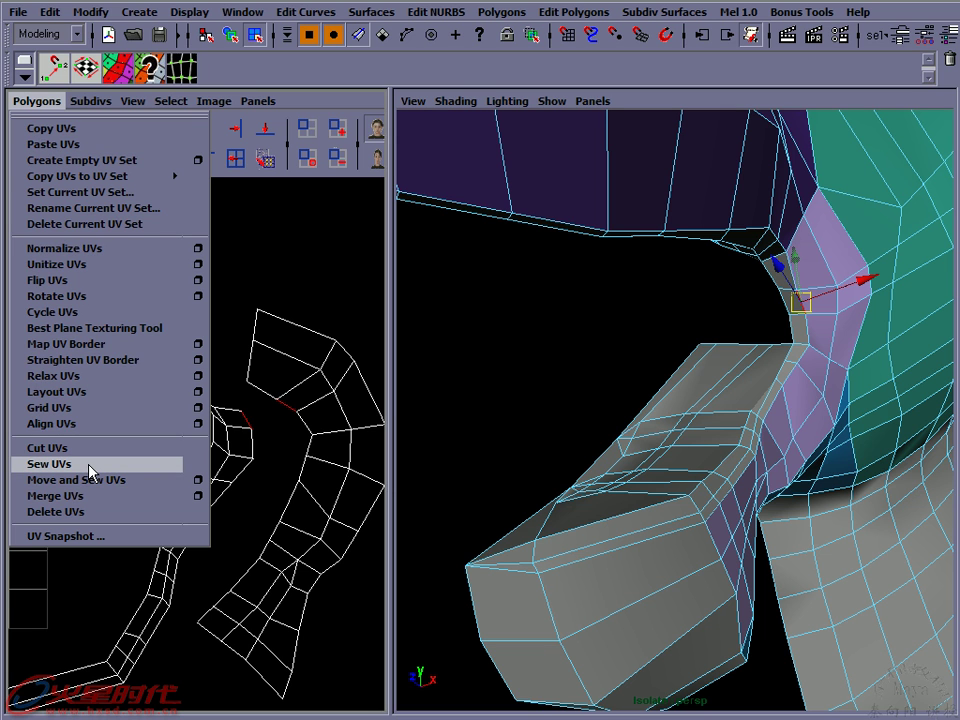
left_click(138, 485)
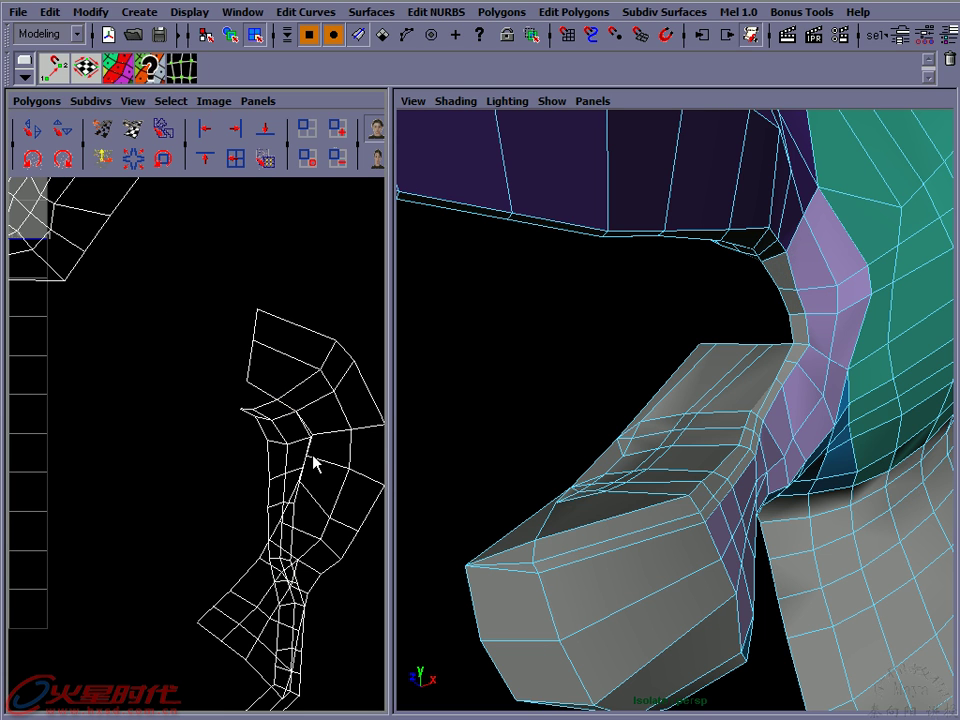
right_click(298, 432)
left_click_drag(311, 430, 321, 440)
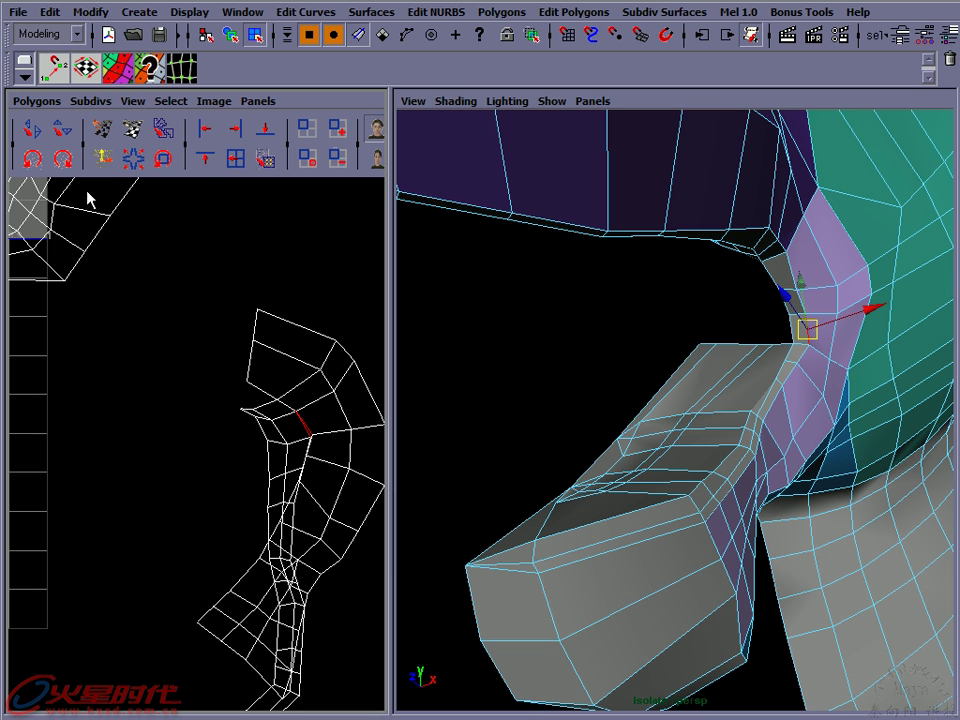
left_click(34, 101)
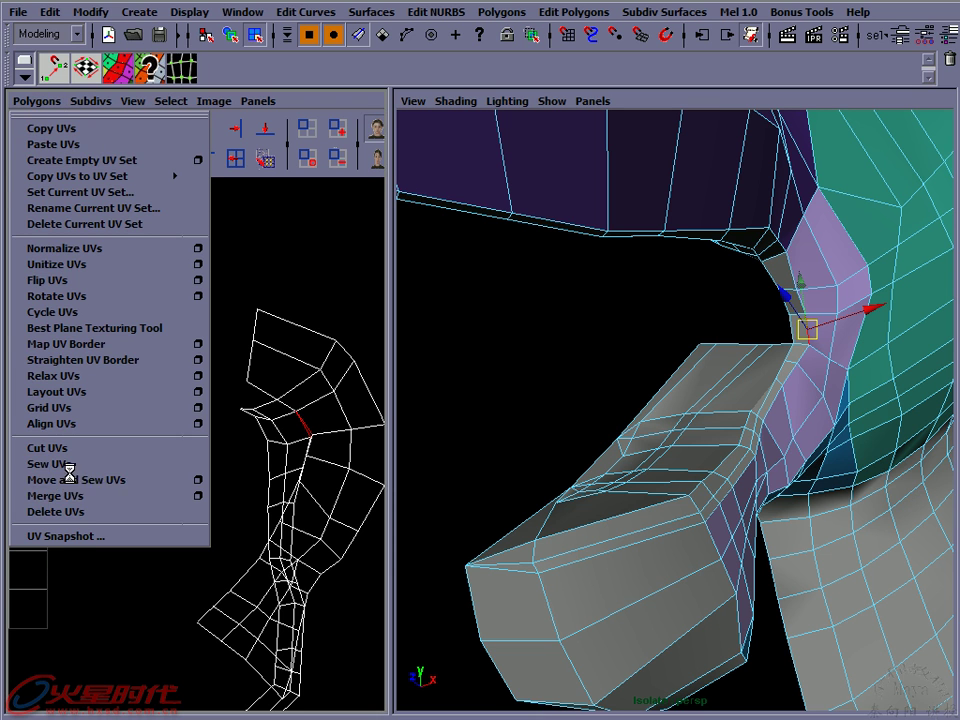
left_click(62, 463)
Clear the UV selection and pan the UV view up toward the throat shell
mouse_move(302, 455)
left_mouse_down()
mouse_move(315, 476)
mouse_move(293, 517)
left_mouse_up()
left_click(306, 516)
middle_click_drag(313, 514, 310, 440, "alt")
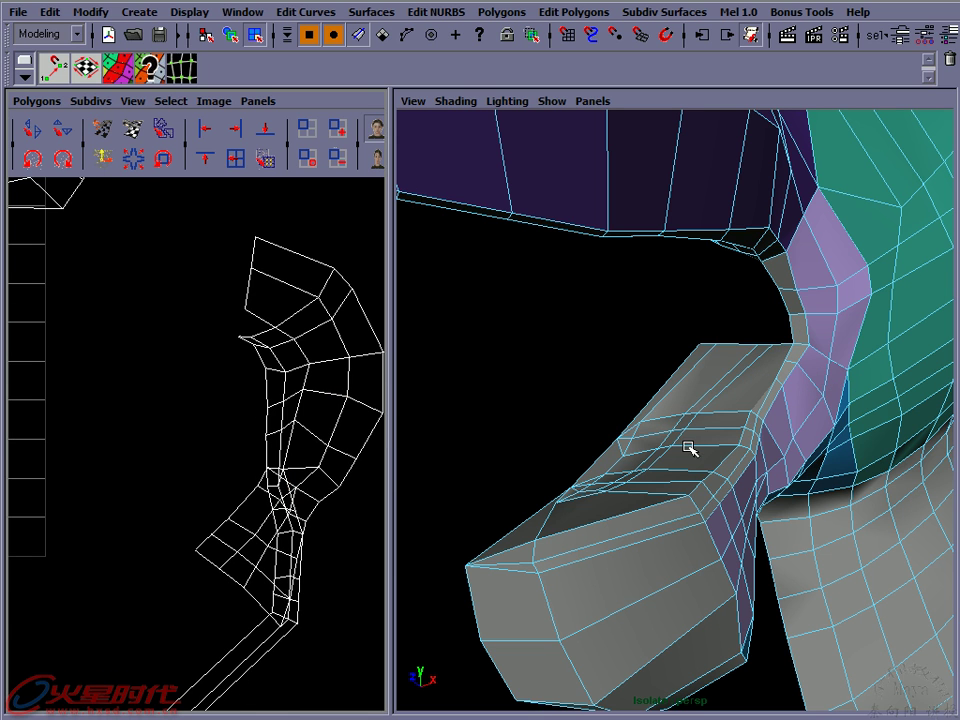
middle_click_drag(224, 429, 212, 401, "alt")
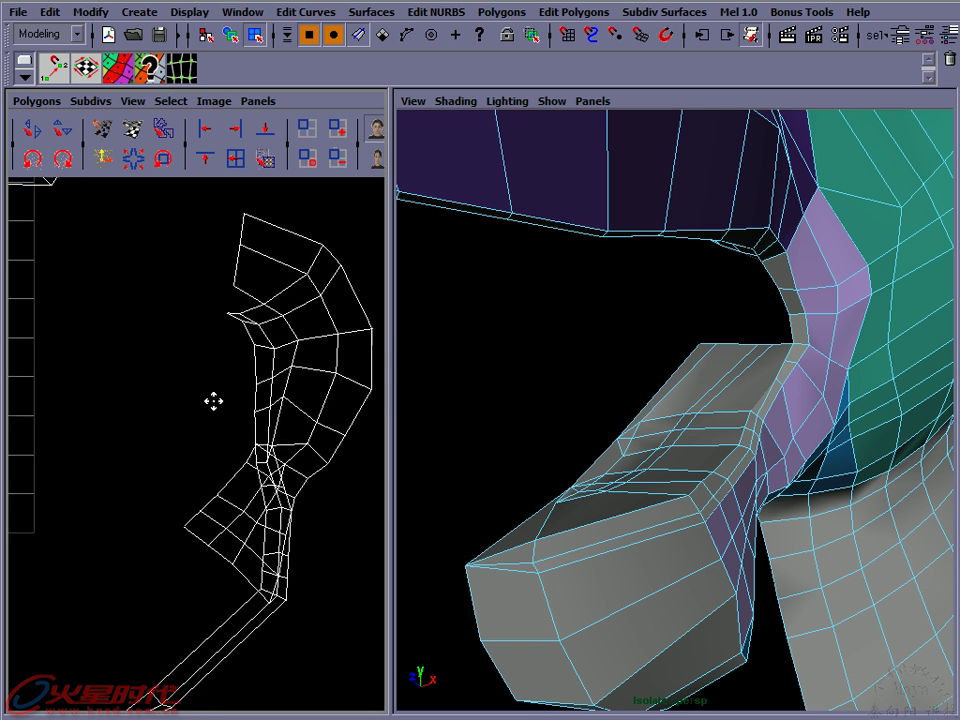
right_click(290, 381)
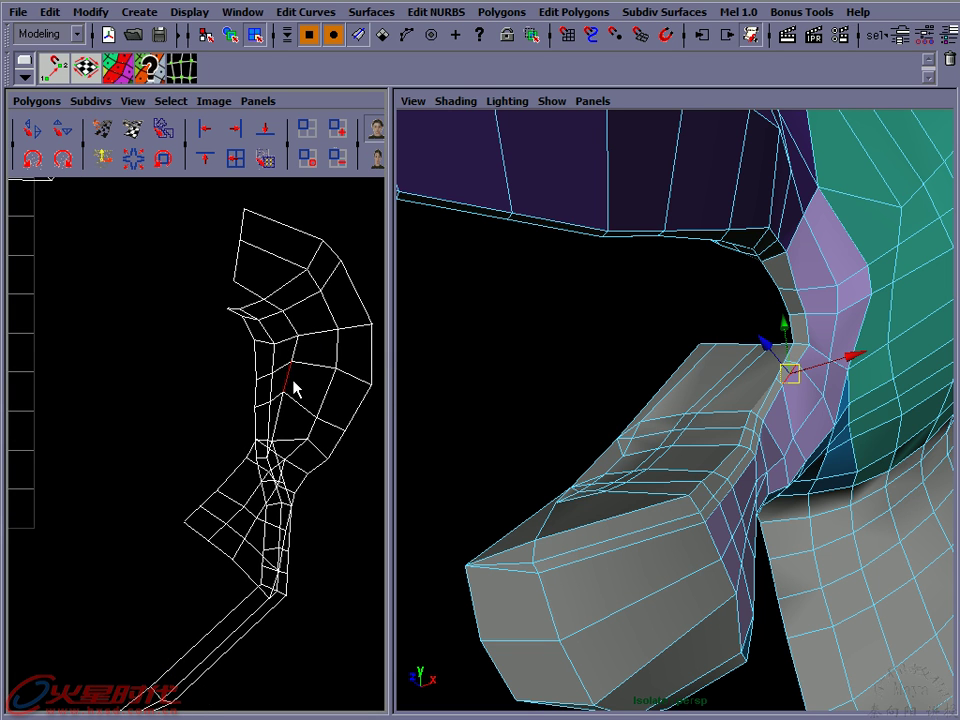
Select the whole seam edge loop along the lower strip and sew it
left_click(292, 380)
right_click(288, 378, "ctrl")
left_click(314, 396)
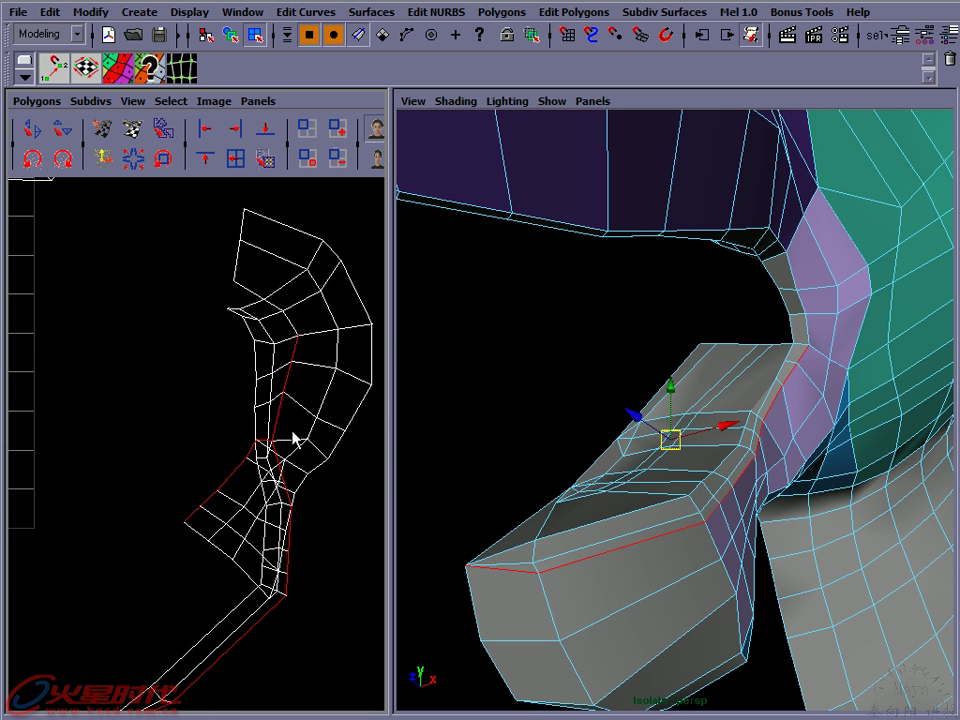
scroll(302, 437, "down", 2)
left_click_drag(647, 501, 712, 490, "alt")
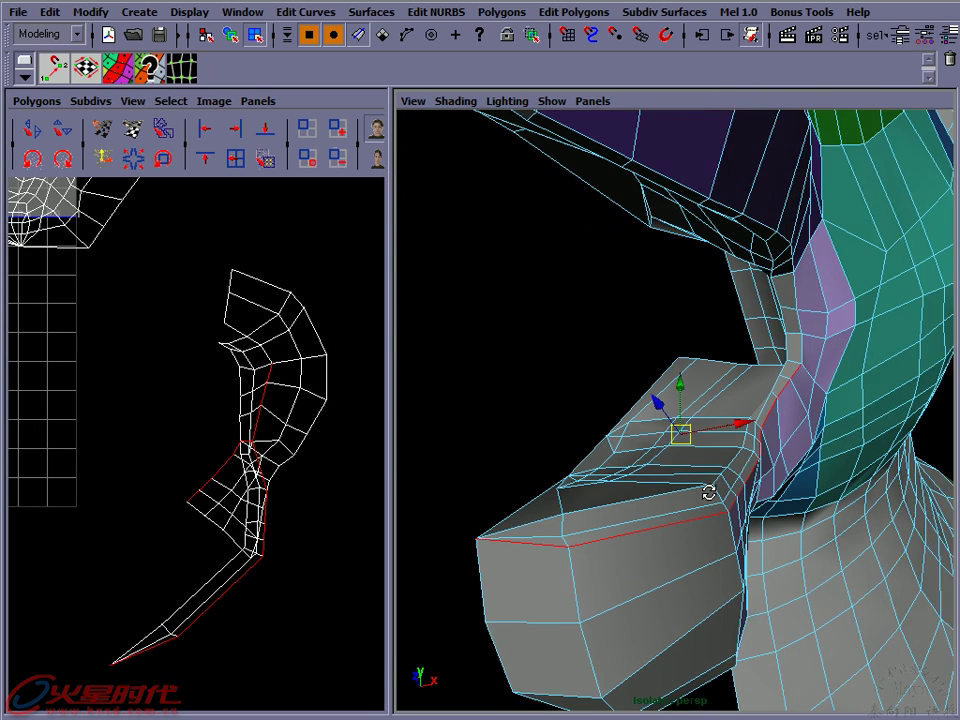
middle_click_drag(105, 184, 145, 170, "alt")
left_click(36, 101)
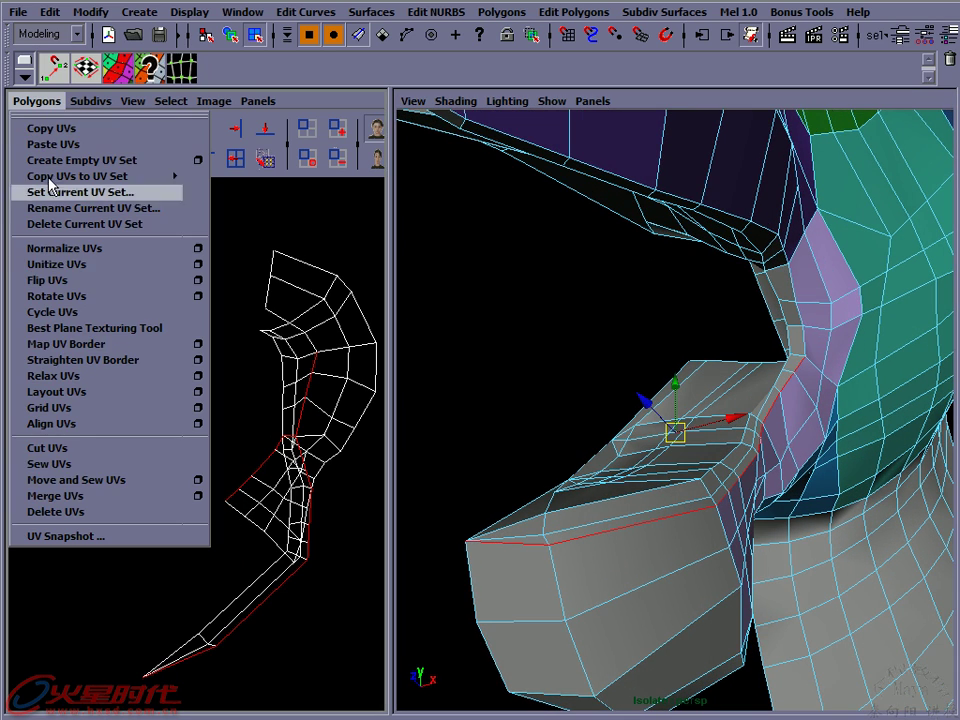
left_click(90, 472)
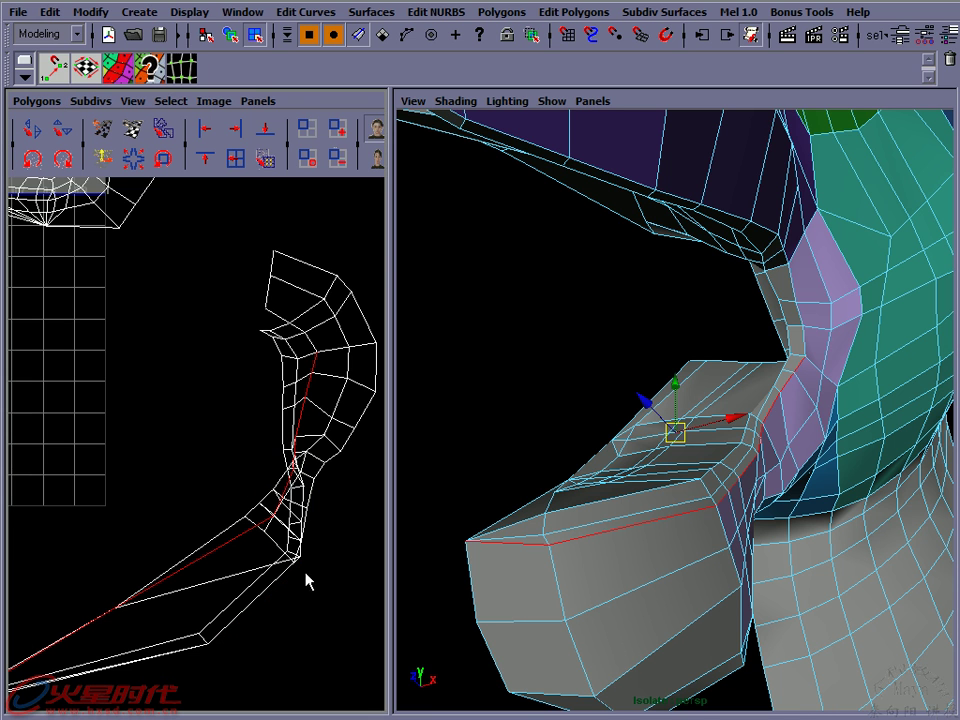
Undo that sew and sew only a shorter run of seam edges instead
right_click_drag(311, 570, 205, 582, "alt")
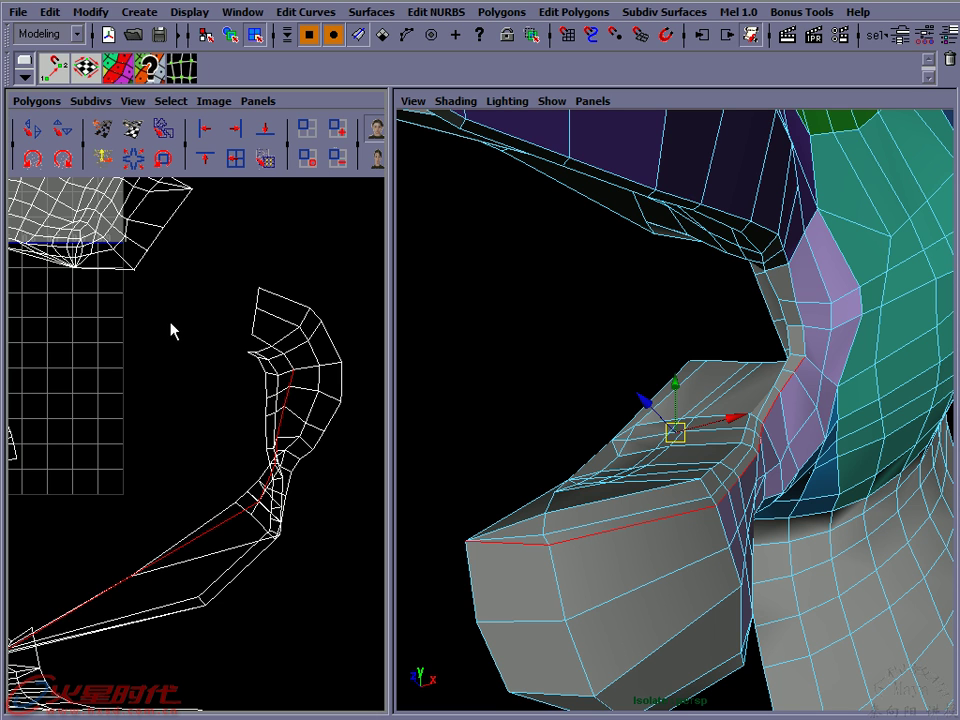
key("ctrl+z")
left_click_drag(274, 565, 186, 625)
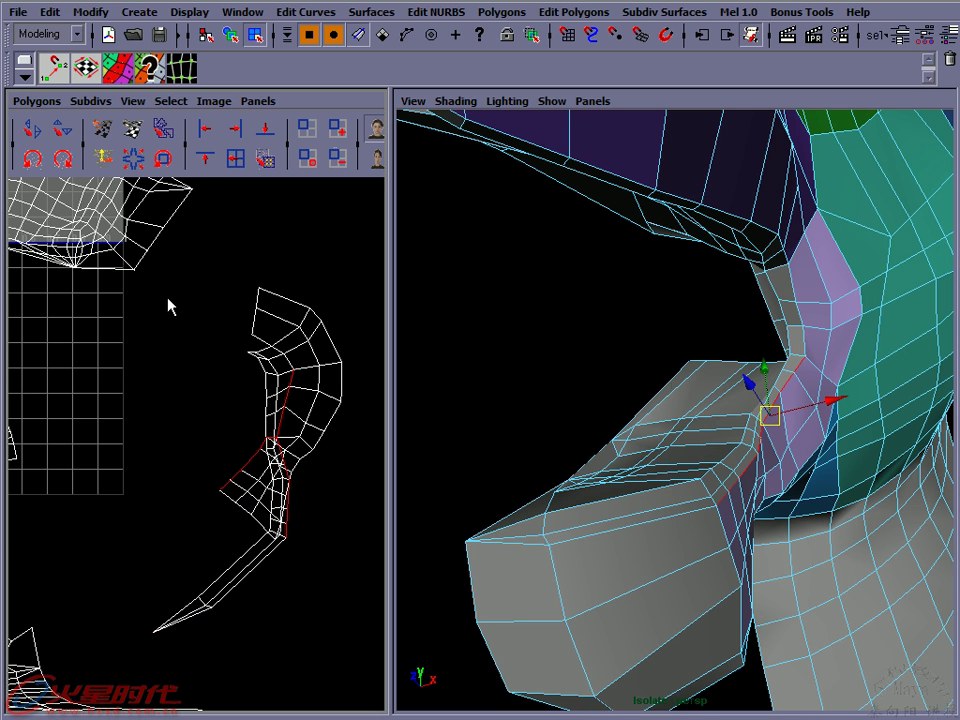
left_click(37, 101)
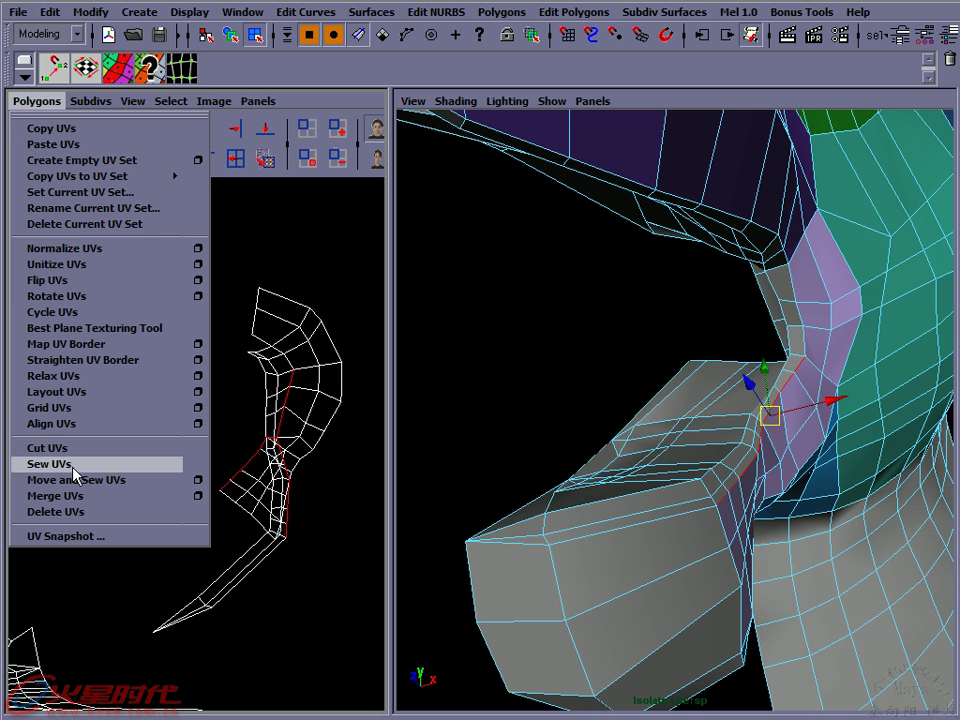
left_click(64, 464)
middle_click_drag(316, 459, 249, 447, "alt")
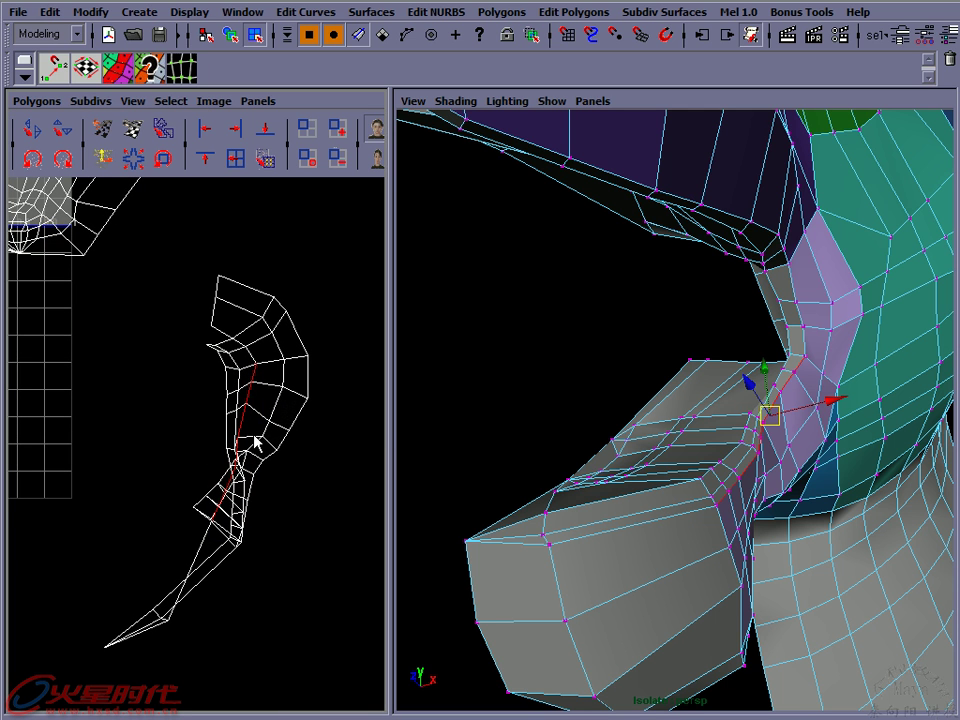
right_click_drag(255, 442, 305, 422, "ctrl")
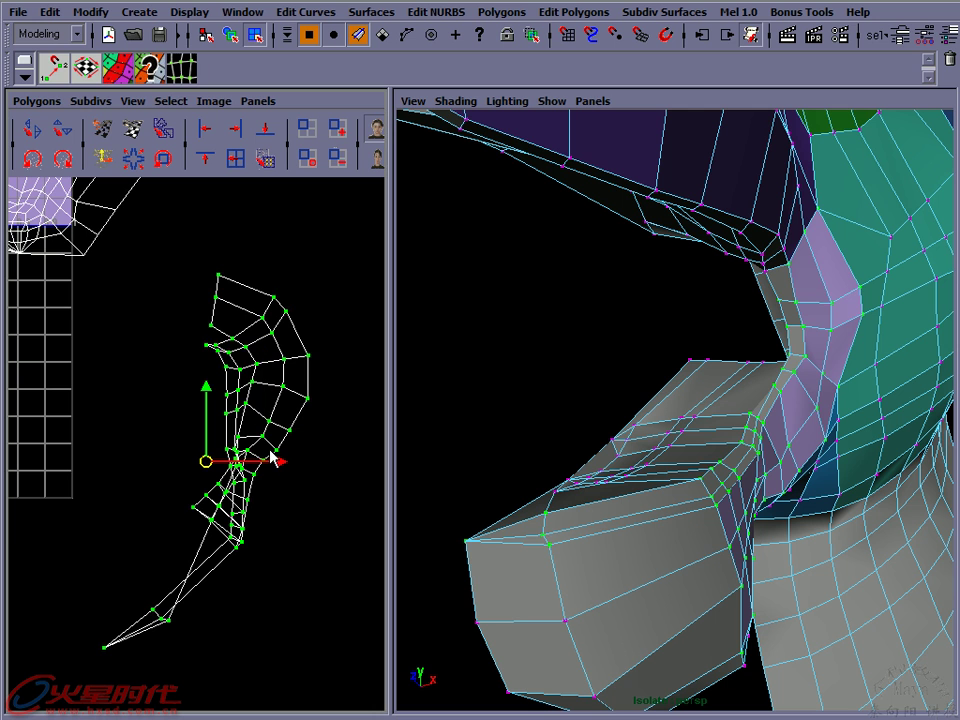
Apply Relax UVs to the sewn mouth shell and close the relax options
left_click(26, 104)
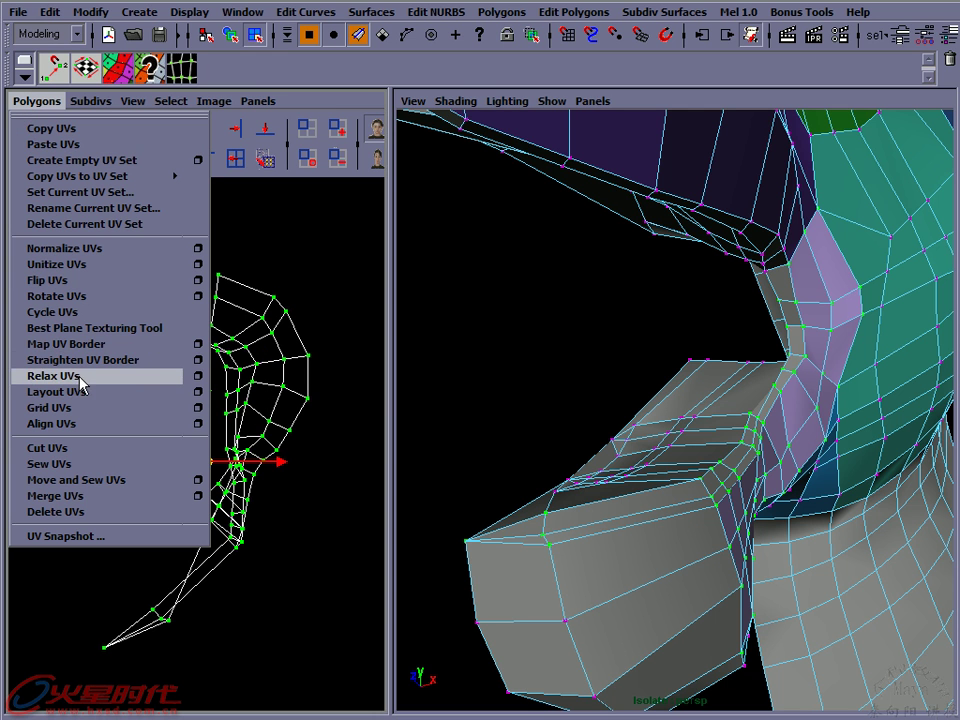
left_click(197, 376)
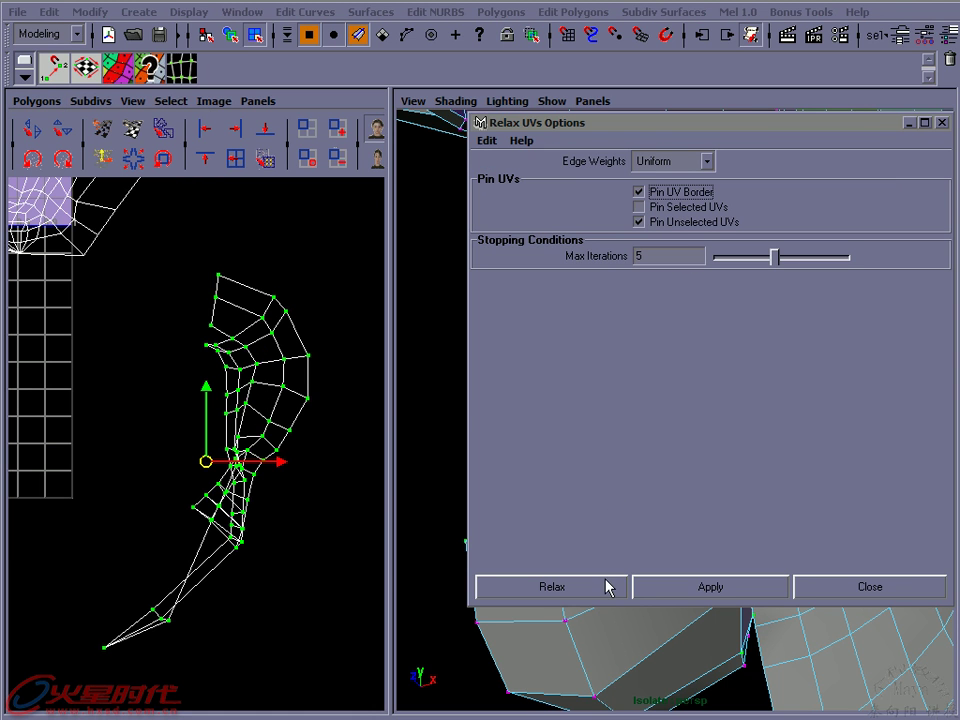
left_click(714, 592)
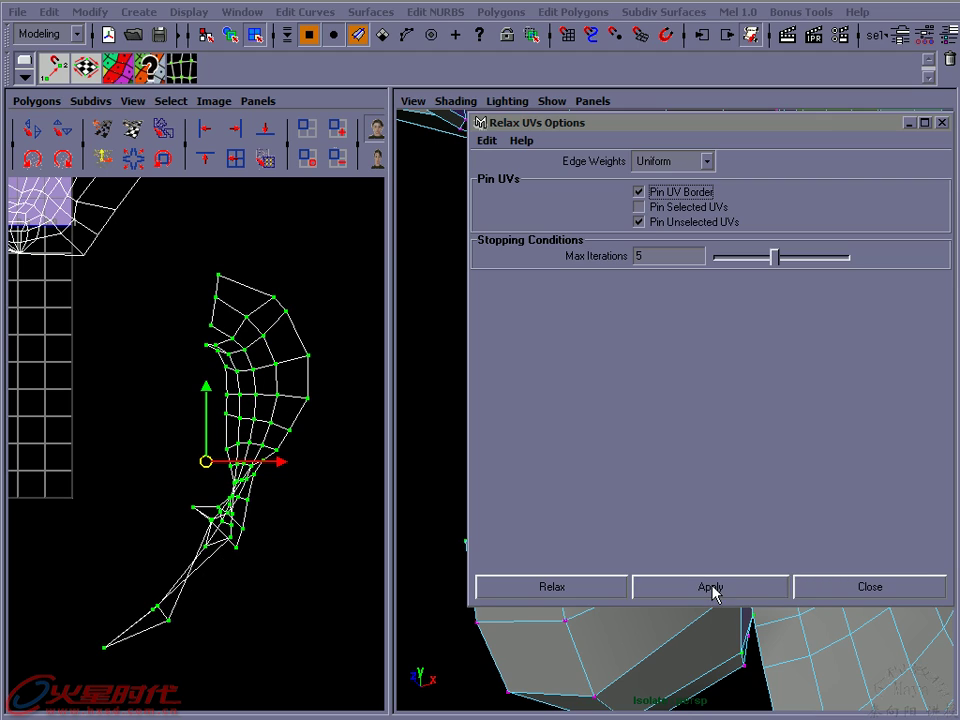
left_click(826, 592)
Zoom in on the shell and maximise the UV editor to fill the workspace
mouse_move(677, 476)
left_mouse_down("alt")
mouse_move(671, 459)
mouse_move(672, 483)
mouse_move(765, 489)
mouse_move(683, 463)
left_mouse_up("alt")
scroll(253, 428, "up", 4)
scroll(306, 469, "up", 1)
middle_click_drag(306, 469, 300, 407, "alt")
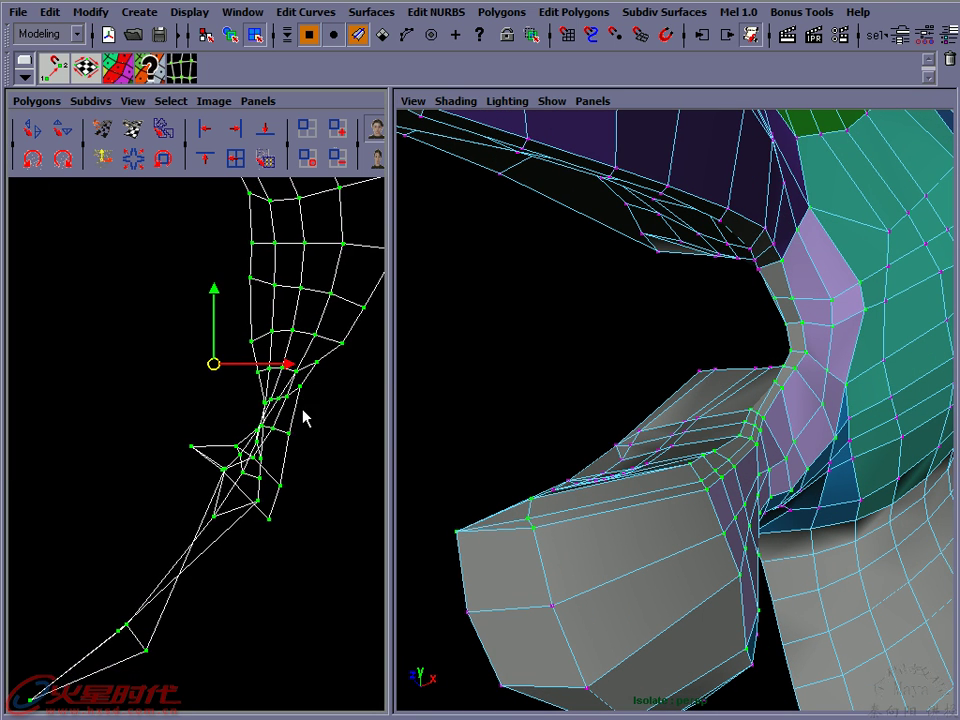
key("space")
middle_click_drag(665, 439, 686, 455, "alt")
Zoom into the tangled lower end and drag its first stray UV points inward
right_click_drag(724, 428, 392, 459, "alt")
middle_click_drag(386, 480, 440, 387, "alt")
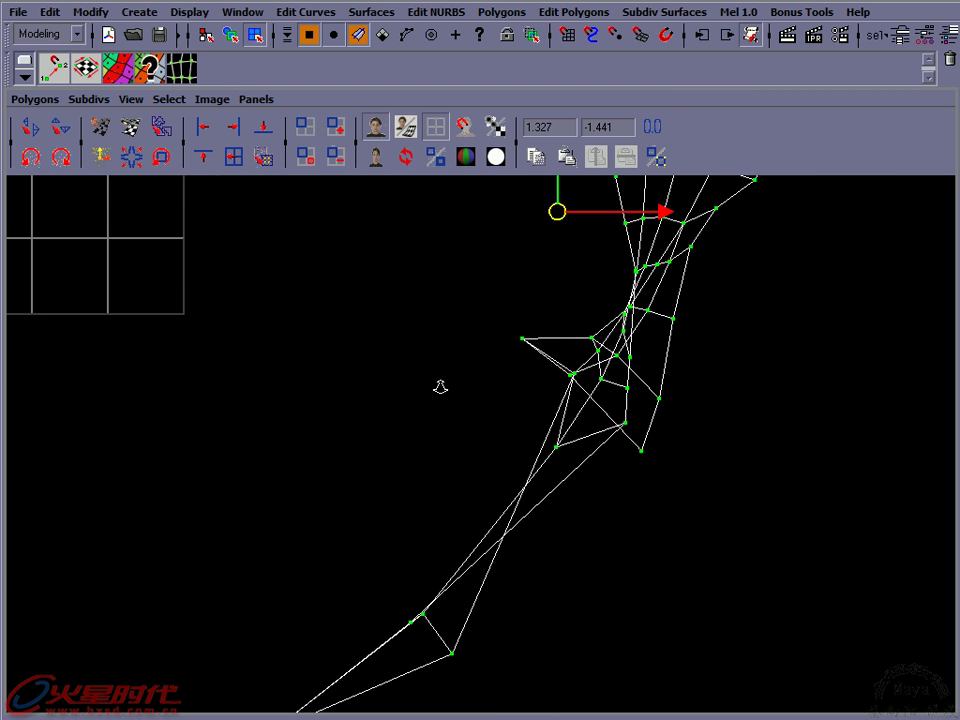
right_click_drag(440, 387, 388, 433, "alt")
middle_click_drag(578, 380, 522, 460, "alt")
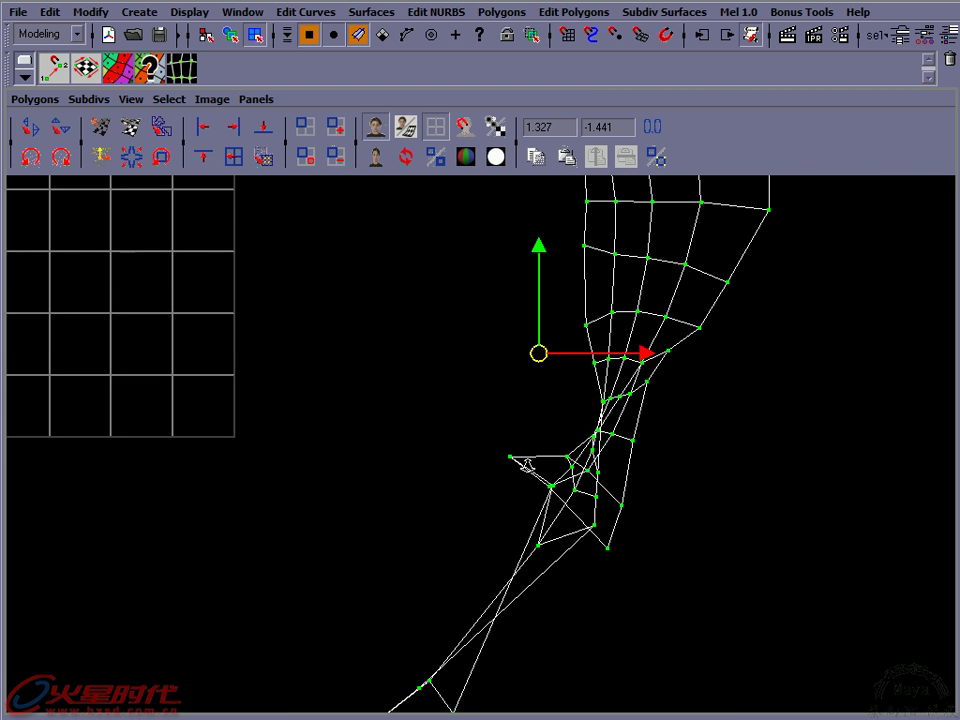
mouse_move(499, 428)
right_mouse_down("alt")
mouse_move(603, 438)
mouse_move(819, 514)
right_mouse_up("alt")
middle_click_drag(819, 514, 717, 447, "alt")
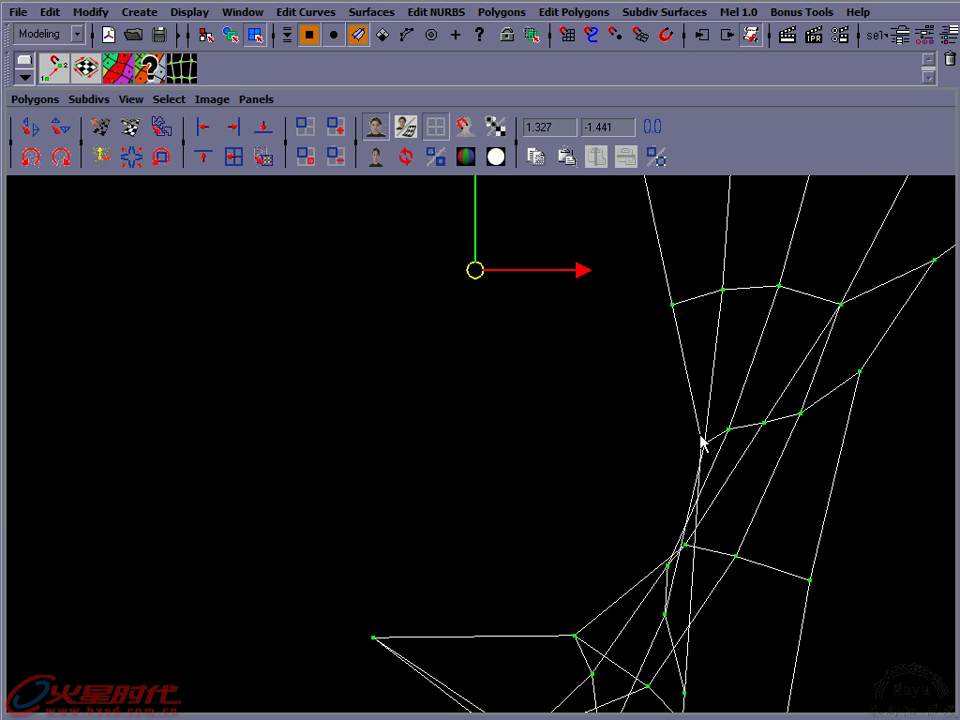
left_click(706, 450)
left_click(704, 445)
left_click_drag(708, 447, 593, 387)
left_click(683, 690)
left_click_drag(683, 690, 503, 468)
middle_click_drag(577, 591, 596, 386, "alt")
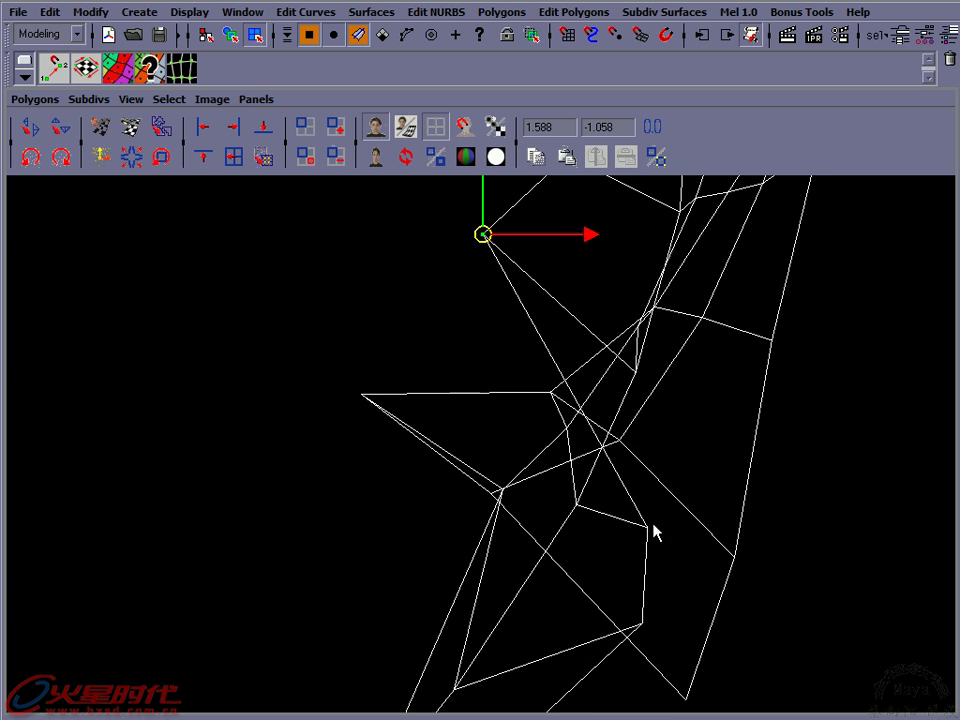
left_click_drag(483, 234, 410, 275)
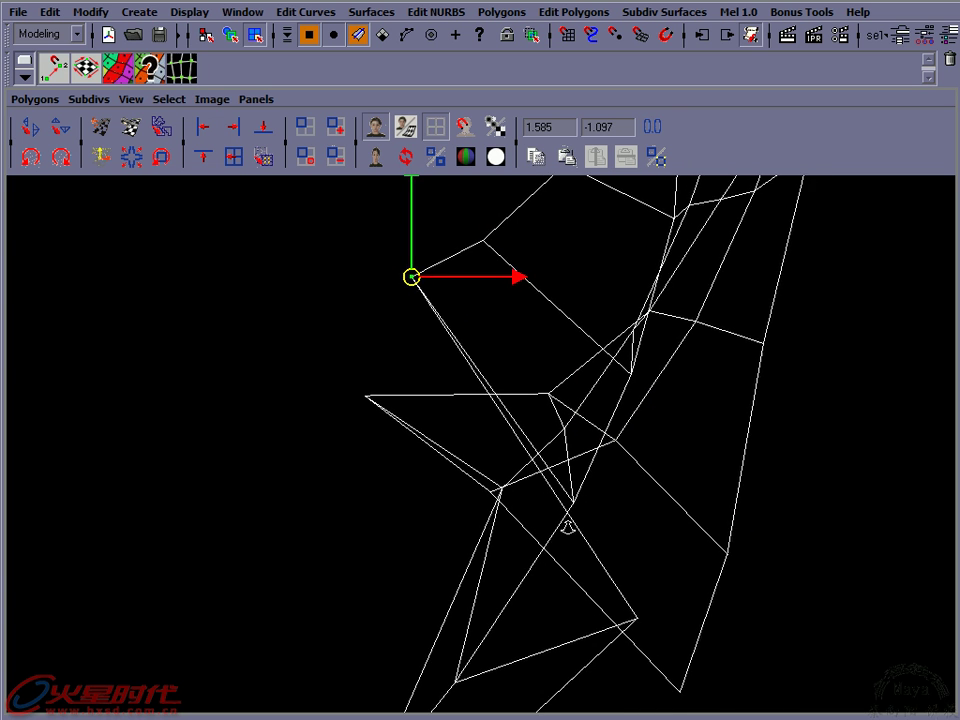
Pull the remaining stretched UV points up and left until the shell's tail is compact
left_click(632, 610)
mouse_move(630, 613)
left_mouse_down()
mouse_move(369, 328)
mouse_move(339, 317)
left_mouse_up()
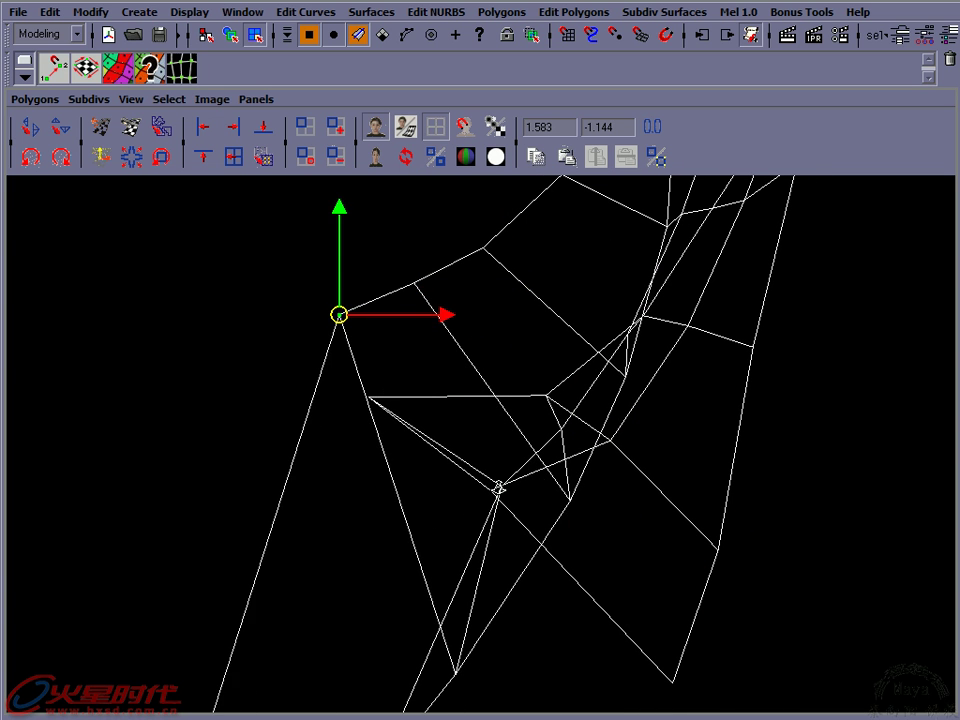
left_click_drag(384, 386, 437, 432)
right_click_drag(55, 484, 576, 502, "alt")
mouse_move(556, 482)
middle_mouse_down()
mouse_move(497, 439)
mouse_move(372, 304)
middle_mouse_up()
right_click_drag(372, 304, 390, 403, "alt")
middle_click_drag(390, 403, 395, 411, "alt")
right_click_drag(395, 411, 306, 443, "alt")
mouse_move(306, 443)
middle_mouse_down("alt")
mouse_move(281, 621)
mouse_move(307, 506)
middle_mouse_up("alt")
middle_click_drag(500, 610, 468, 499)
mouse_move(500, 541)
middle_mouse_down()
mouse_move(463, 630)
mouse_move(439, 649)
mouse_move(436, 558)
mouse_move(443, 606)
mouse_move(472, 628)
mouse_move(497, 590)
mouse_move(505, 548)
mouse_move(429, 536)
mouse_move(435, 553)
mouse_move(452, 475)
middle_mouse_up()
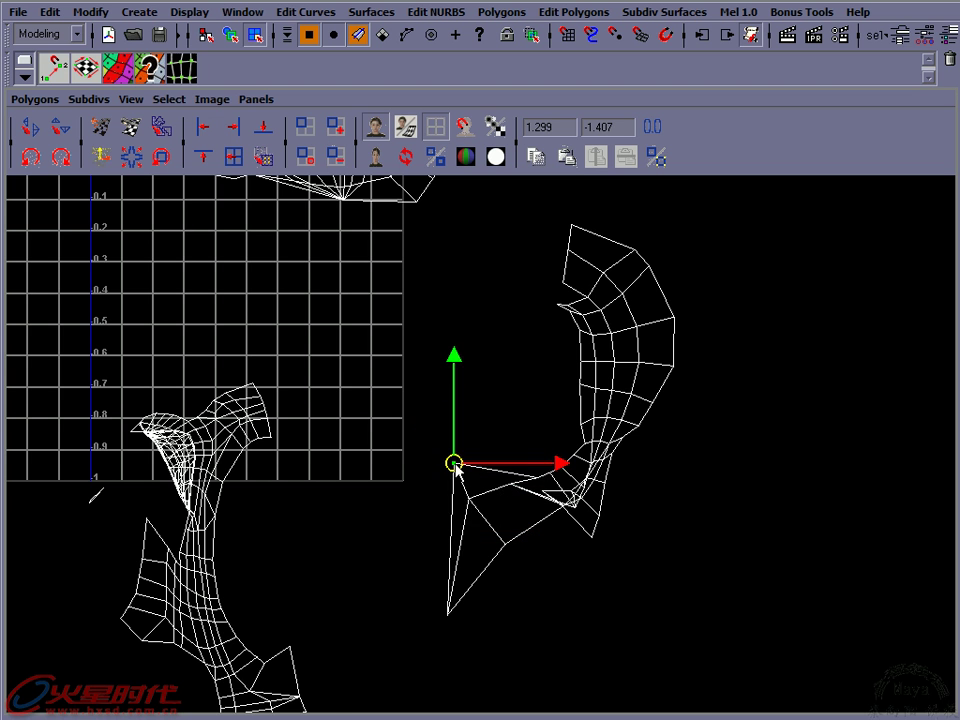
Select the pinched UVs around the throat fold and run Relax UVs on them twice
mouse_move(525, 503)
middle_mouse_down("alt")
mouse_move(542, 525)
mouse_move(528, 530)
mouse_move(476, 439)
middle_mouse_up("alt")
mouse_move(476, 439)
right_mouse_down("alt")
mouse_move(658, 469)
mouse_move(638, 448)
right_mouse_up("alt")
middle_click_drag(638, 448, 604, 443, "alt")
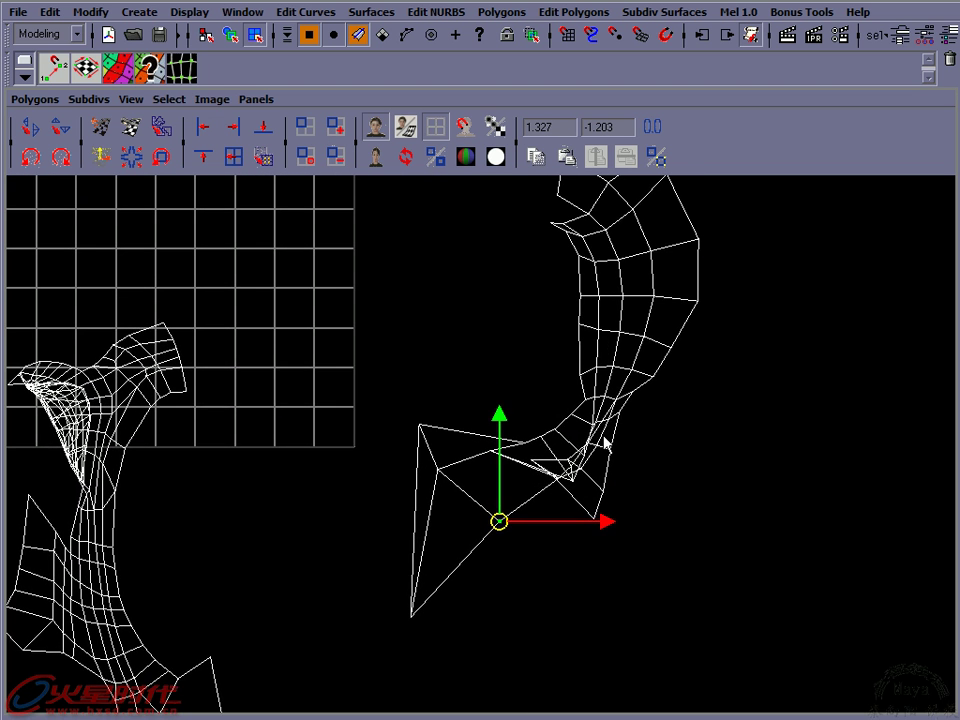
right_click(603, 437)
left_click_drag(506, 358, 630, 470)
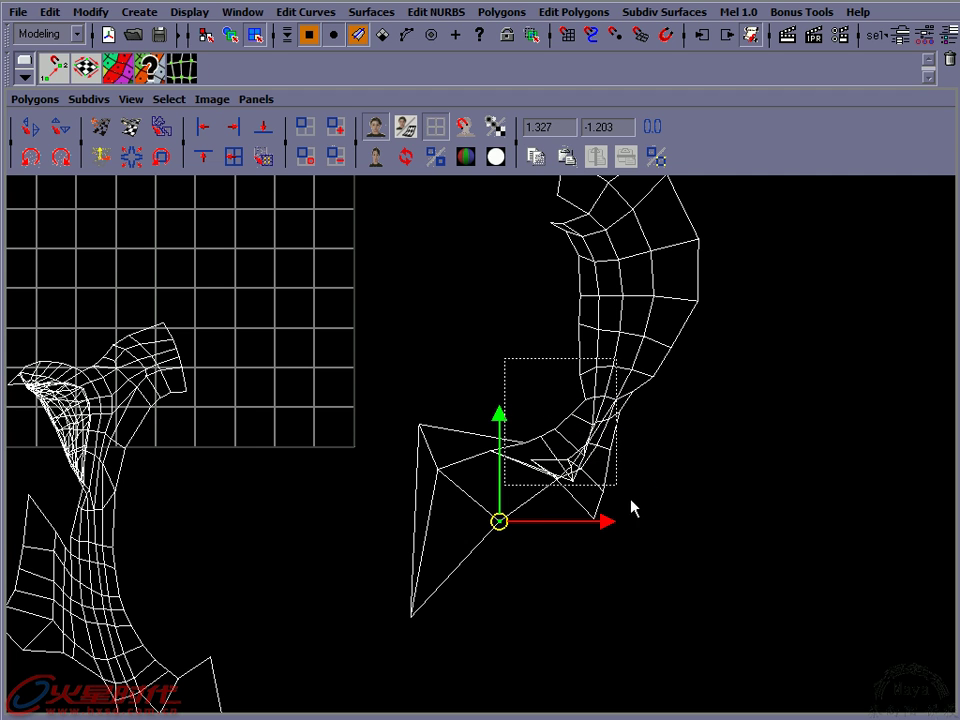
left_click(27, 100)
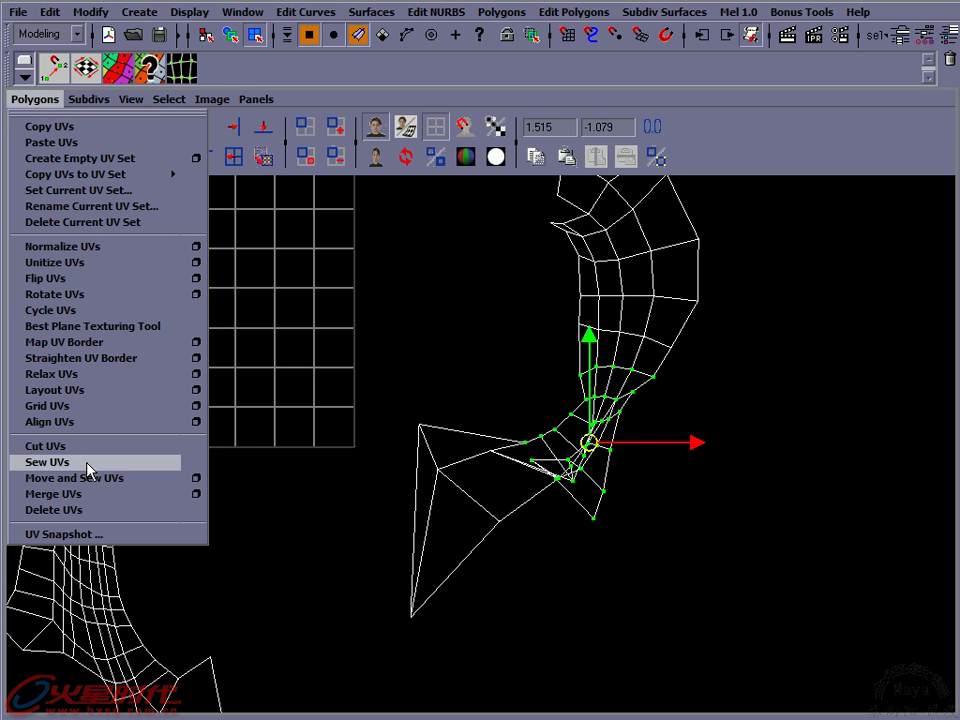
left_click(143, 378)
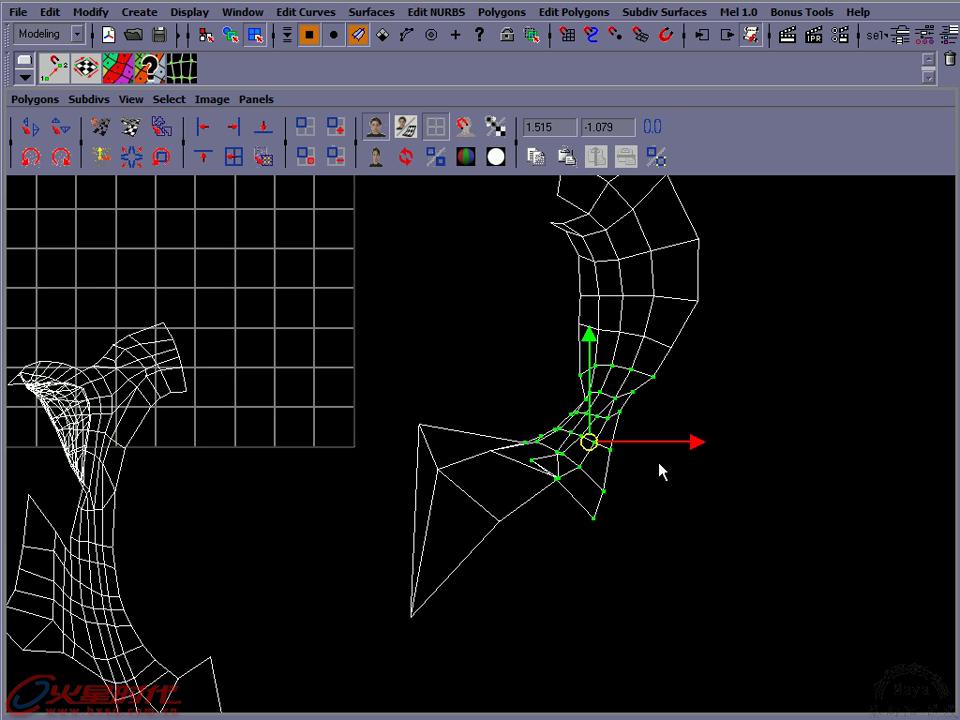
left_click(14, 101)
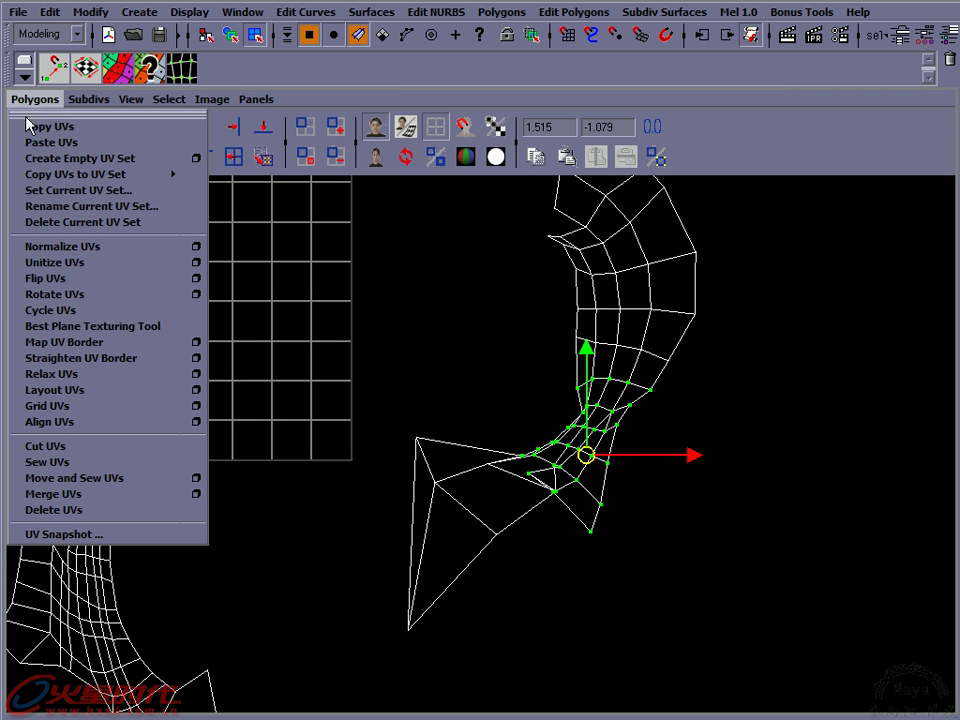
left_click(94, 384)
Expand the selection to the whole throat shell and move it slightly upward
mouse_move(600, 429)
middle_mouse_down("alt")
mouse_move(486, 438)
mouse_move(336, 409)
mouse_move(332, 432)
middle_mouse_up("alt")
right_click_drag(531, 524, 574, 544)
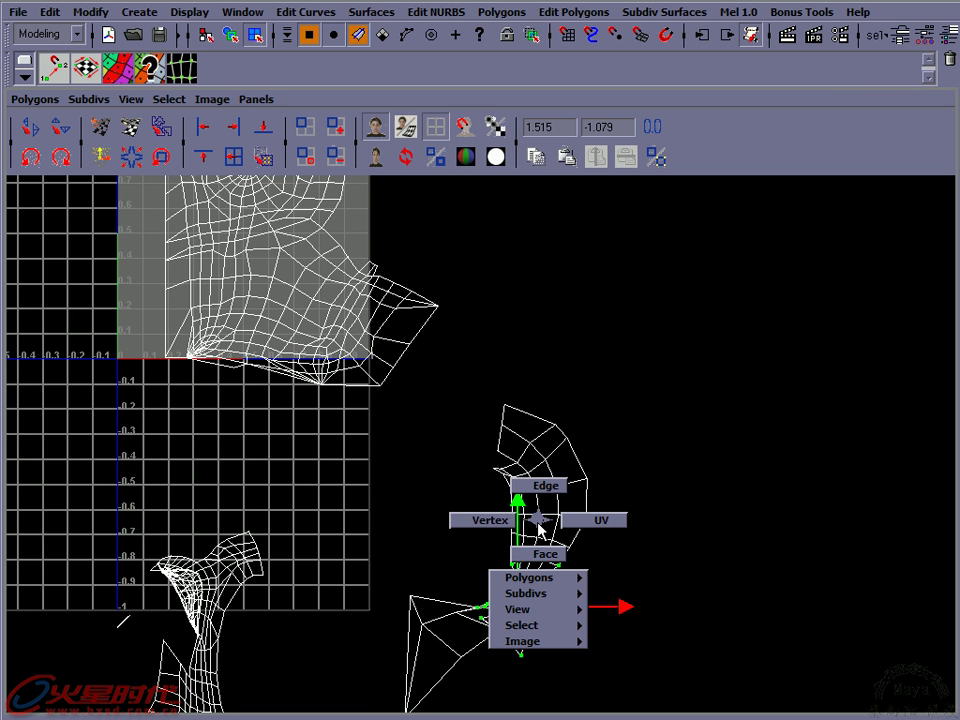
left_click(548, 510)
right_click(548, 510, "ctrl")
left_click(612, 483)
left_click_drag(495, 561, 523, 304)
middle_click_drag(524, 307, 504, 456, "alt")
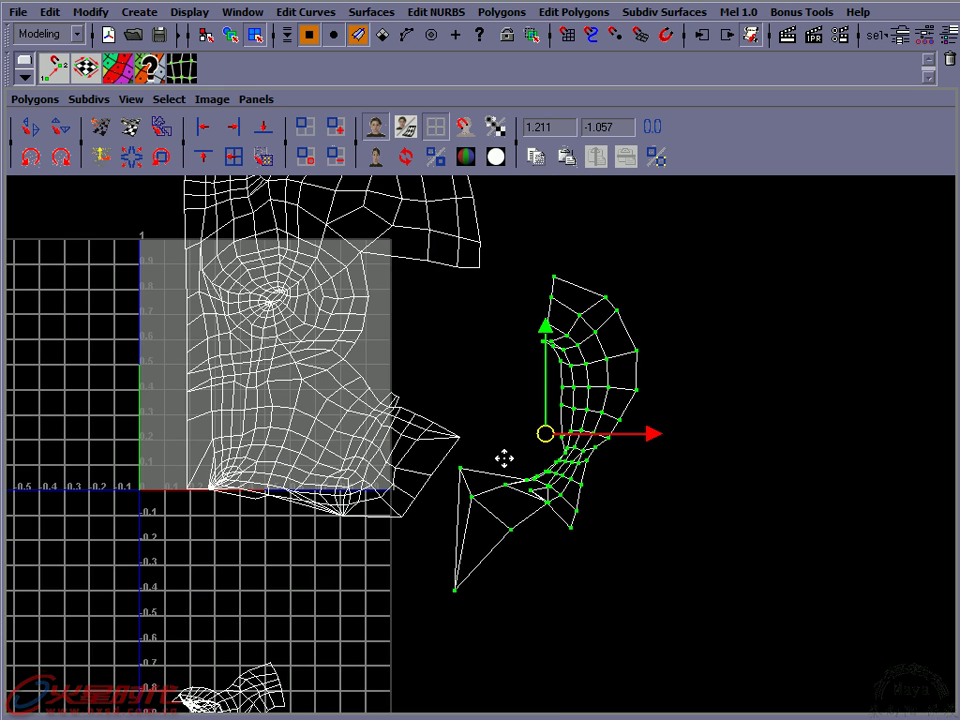
right_click_drag(504, 456, 445, 443, "alt")
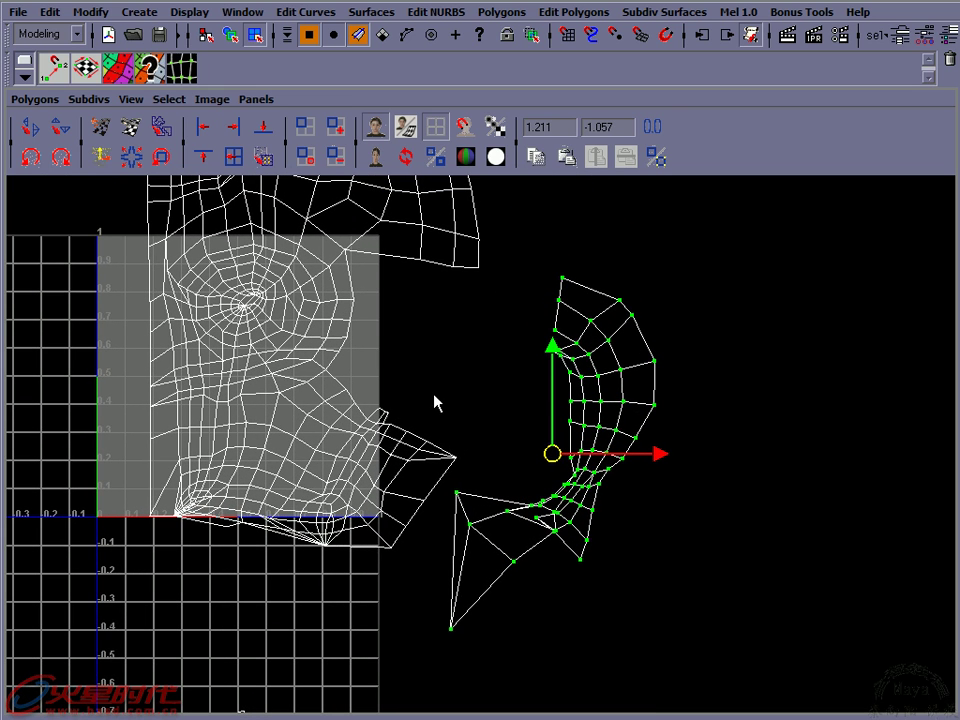
Select a short border edge of the throat shell and convert it to the whole shell
left_click(466, 420)
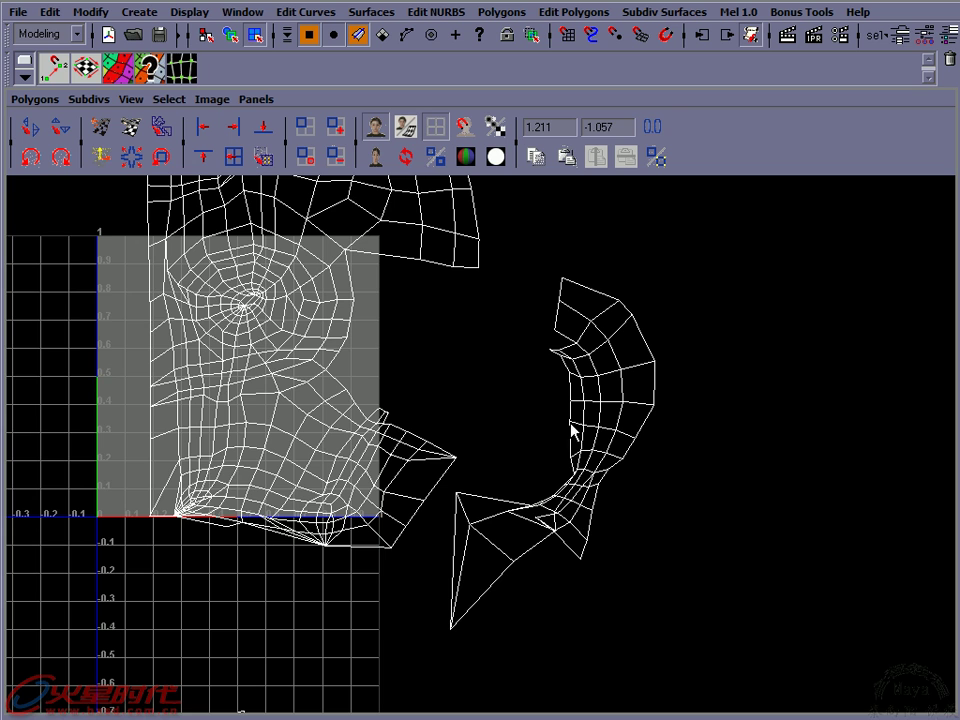
right_click_drag(448, 392, 535, 385, "alt")
right_click(572, 320)
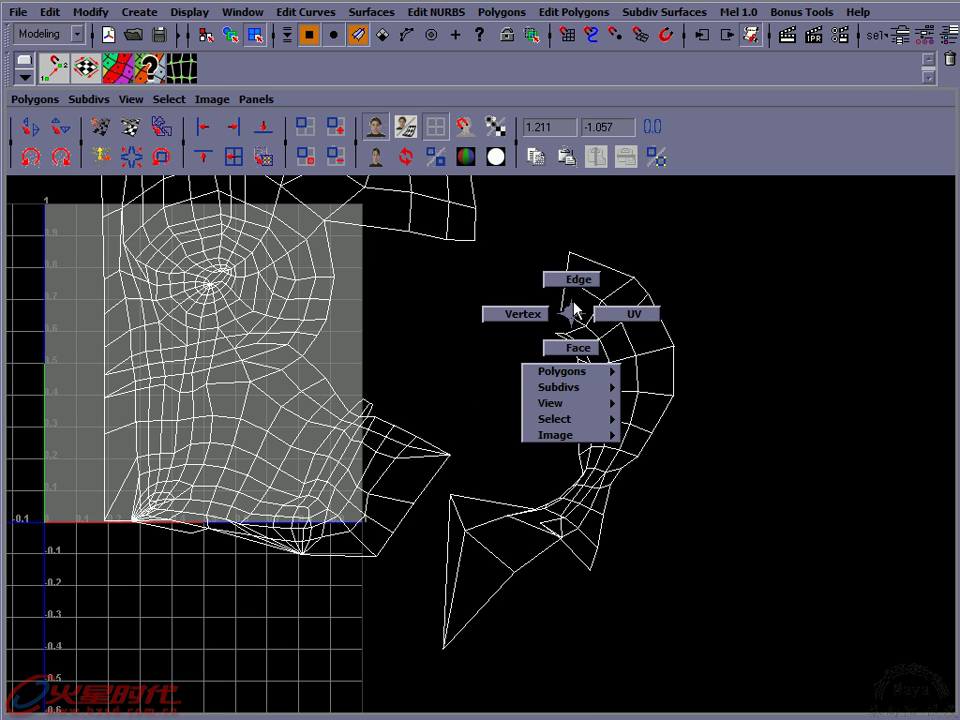
left_click(572, 318)
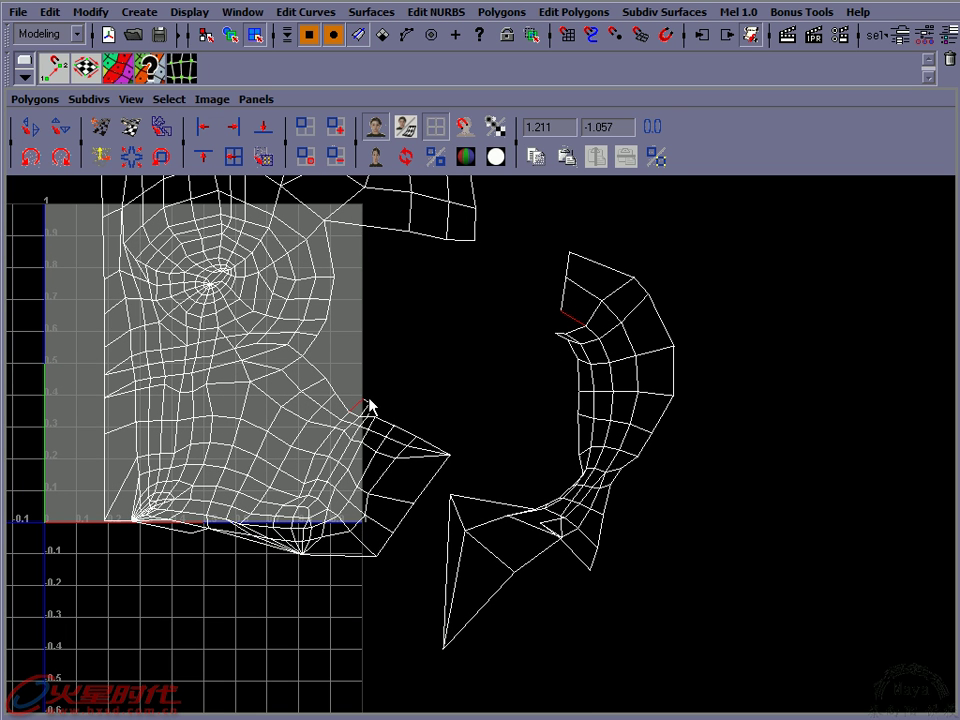
left_click(577, 335)
right_click(598, 326)
key("w")
right_click(586, 328, "ctrl")
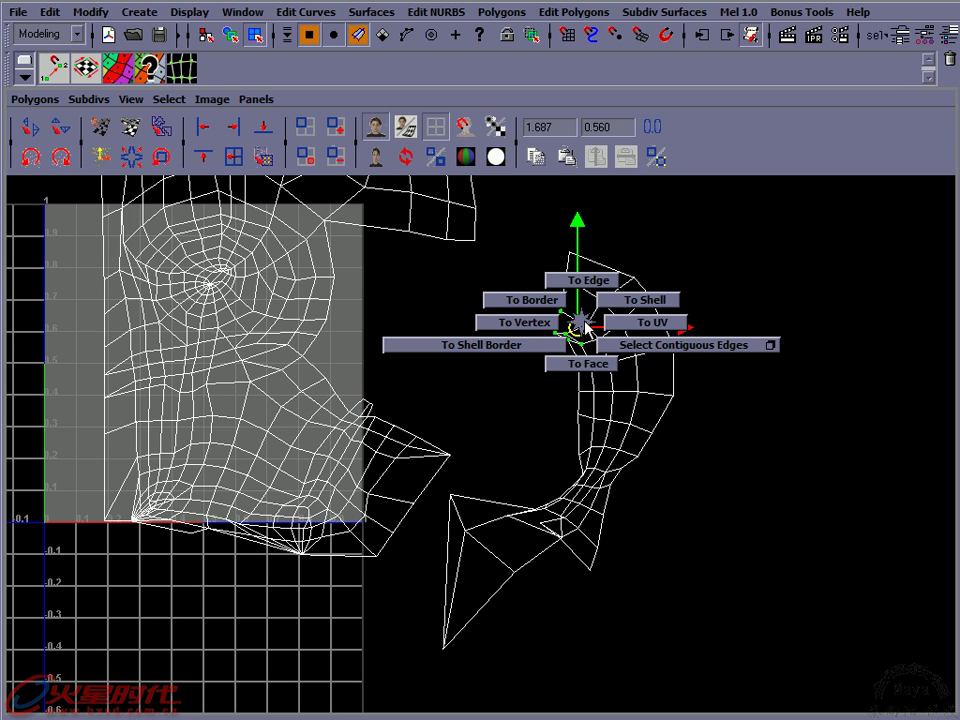
left_click(640, 299)
Move and rotate the throat shell counter-clockwise until it sits beside the face shell's right edge
middle_click_drag(531, 441, 487, 429)
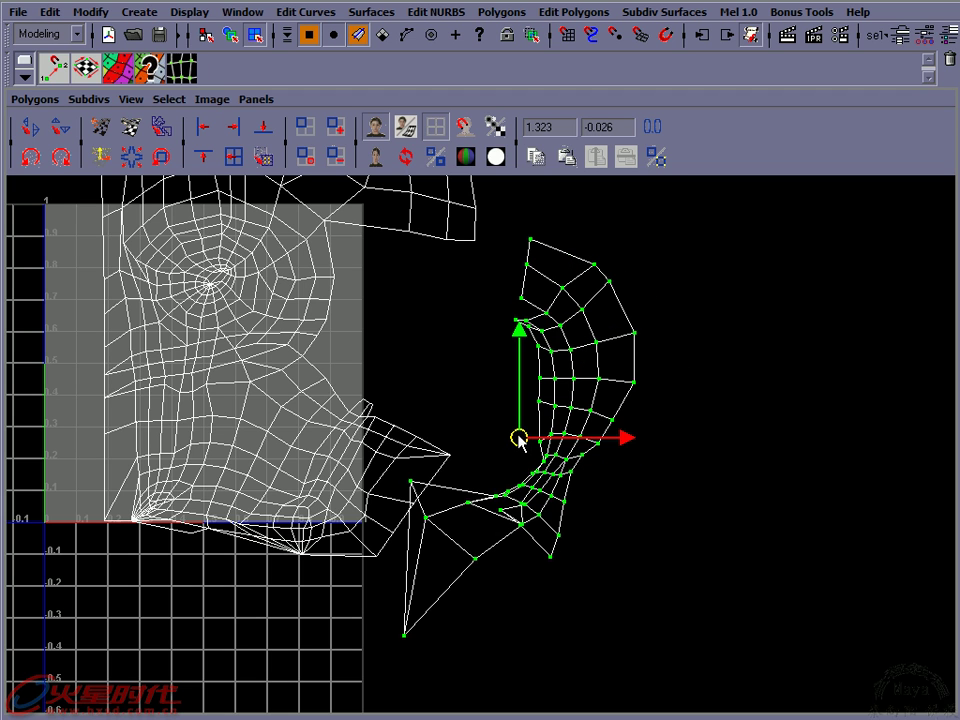
key("e")
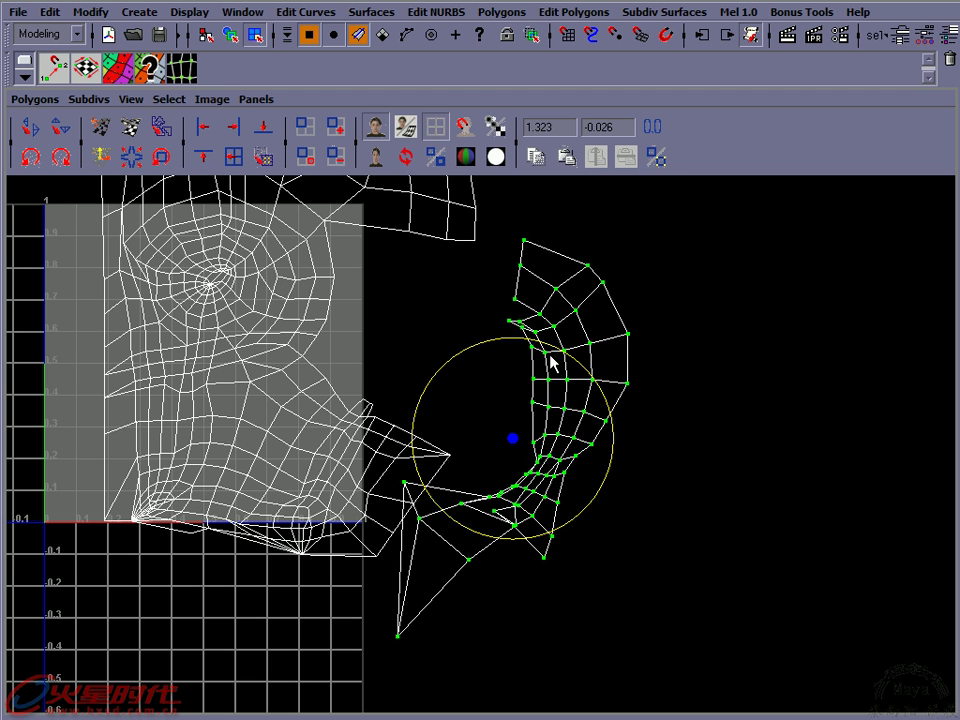
middle_click_drag(516, 347, 476, 347)
key("w")
mouse_move(514, 478)
middle_mouse_down()
mouse_move(508, 460)
mouse_move(522, 437)
middle_mouse_up()
key("e")
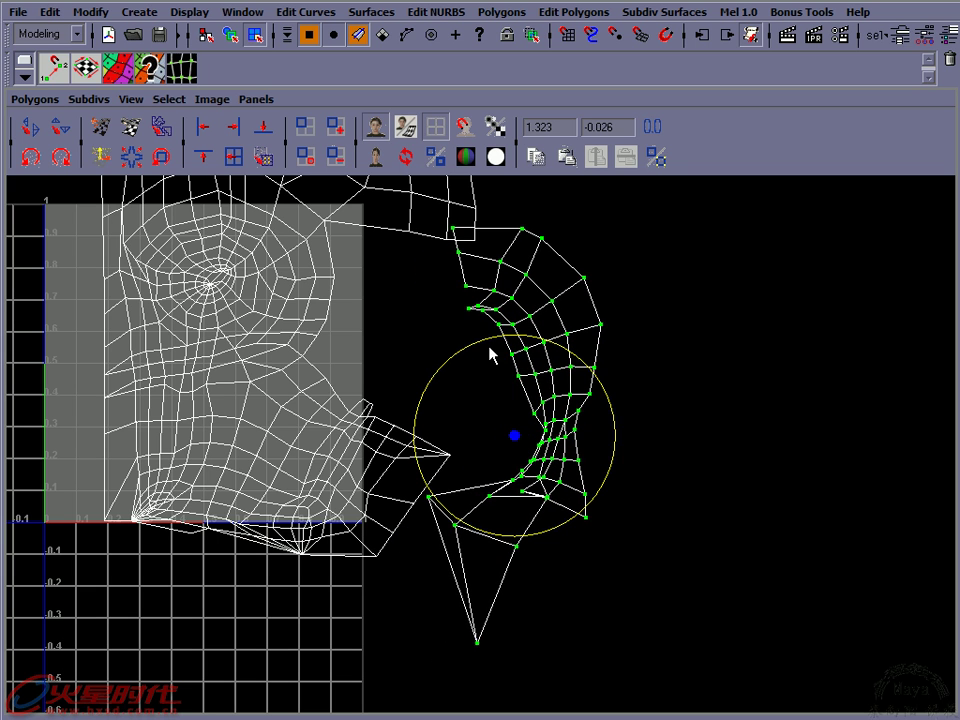
middle_click_drag(491, 355, 427, 383)
key("w")
middle_click_drag(481, 448, 467, 454)
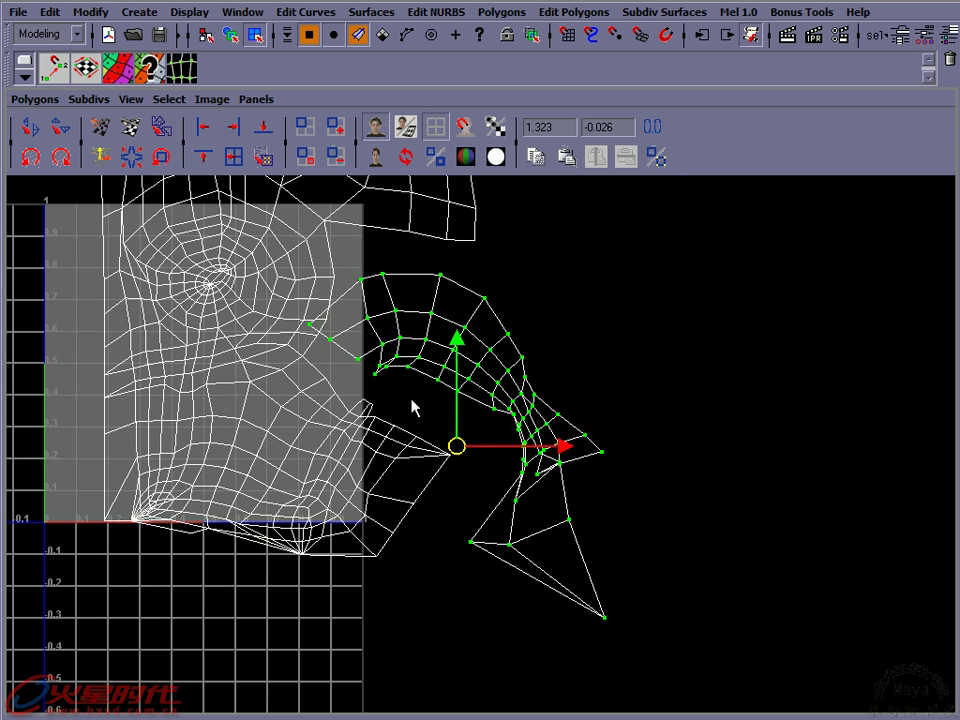
middle_click_drag(415, 408, 512, 404, "alt")
Select the shared border edge and Move and Sew the throat shell onto the face shell
scroll(516, 400, "up", 2)
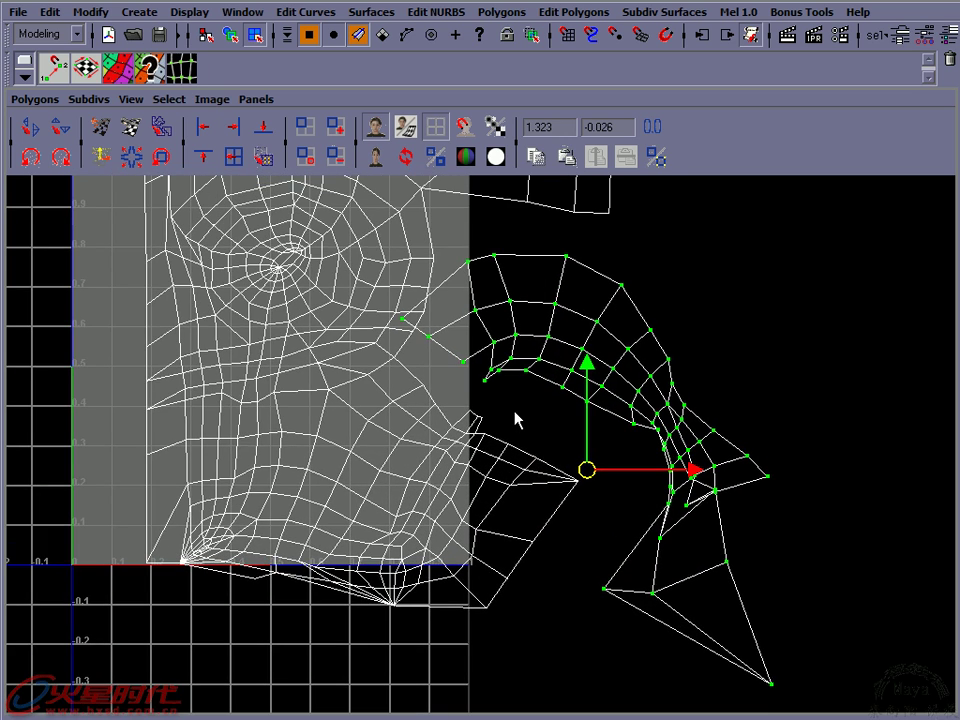
left_click(516, 419)
right_click_drag(456, 369, 456, 326)
left_click(447, 363)
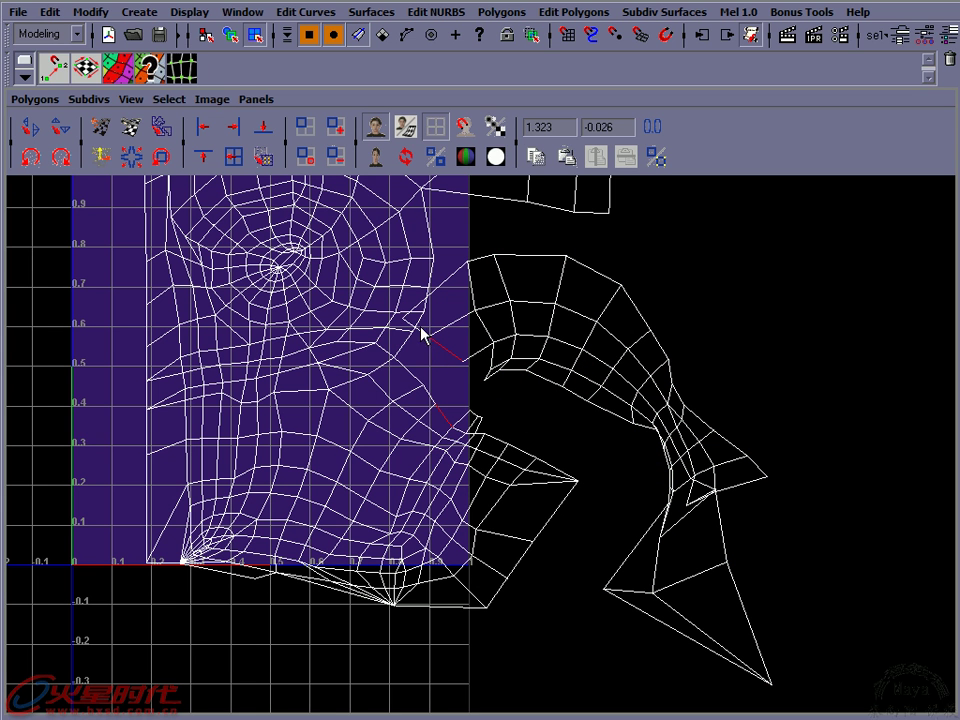
left_click(427, 350)
left_click(32, 99)
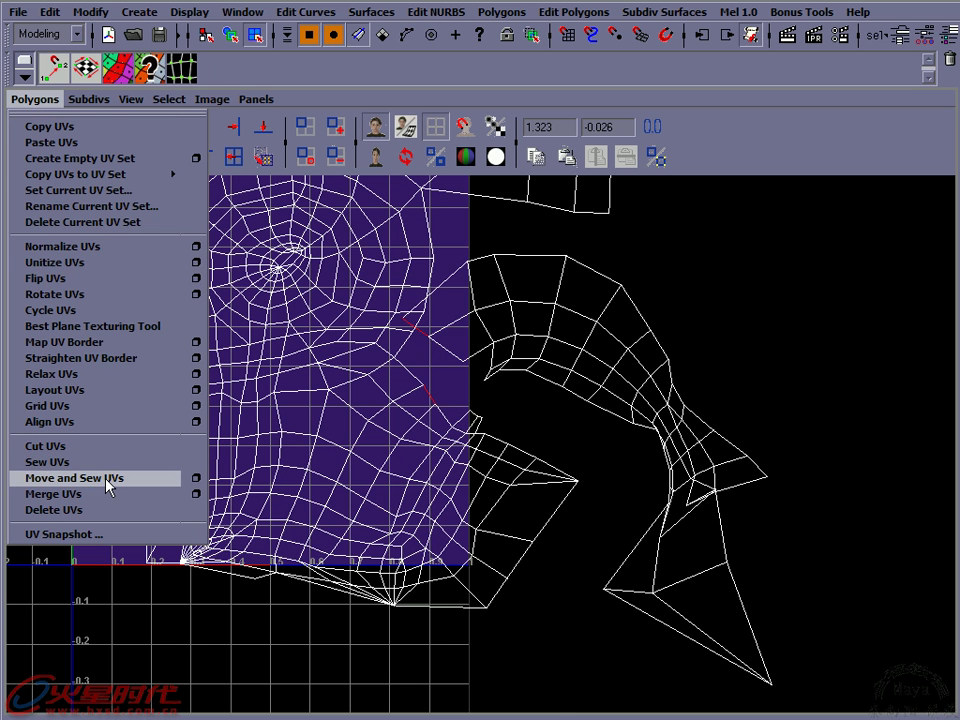
left_click(105, 478)
Adjust the UVs at the new seam, Sew UVs on the remaining edge, and select the mouth-corner edges
scroll(495, 393, "up", 1)
scroll(493, 360, "up", 1)
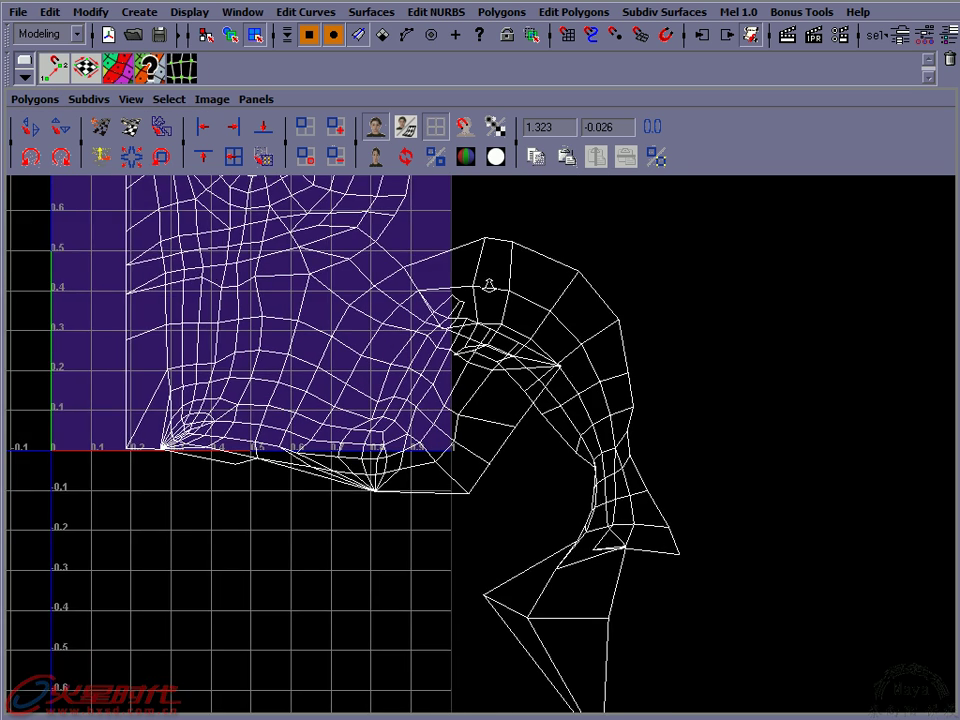
scroll(489, 279, "up", 1)
scroll(501, 285, "up", 1)
left_click_drag(501, 352, 447, 345)
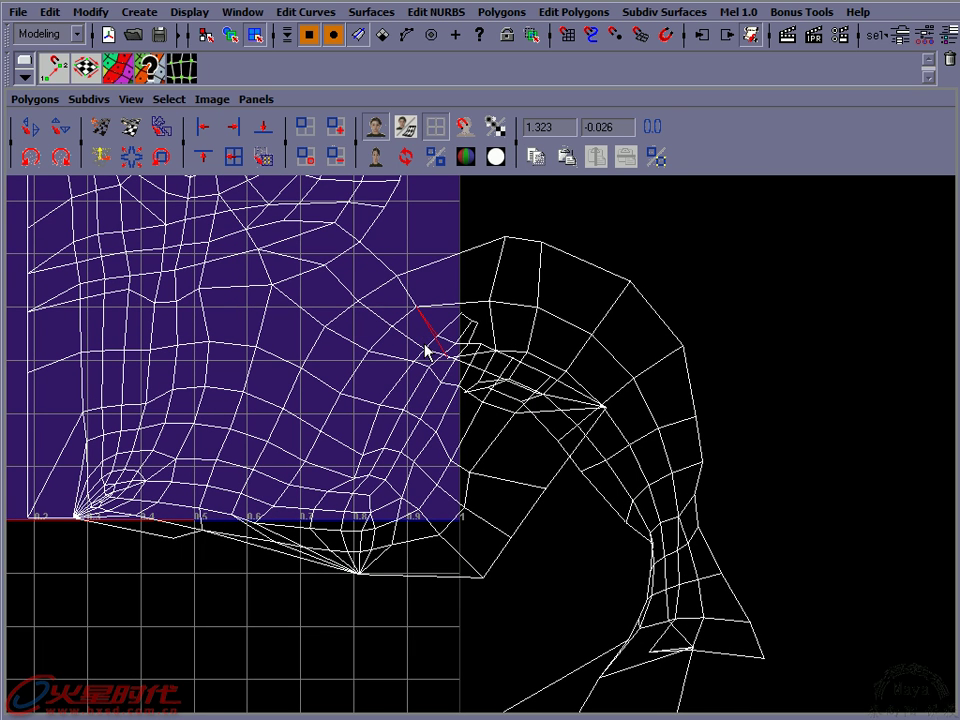
left_click(35, 99)
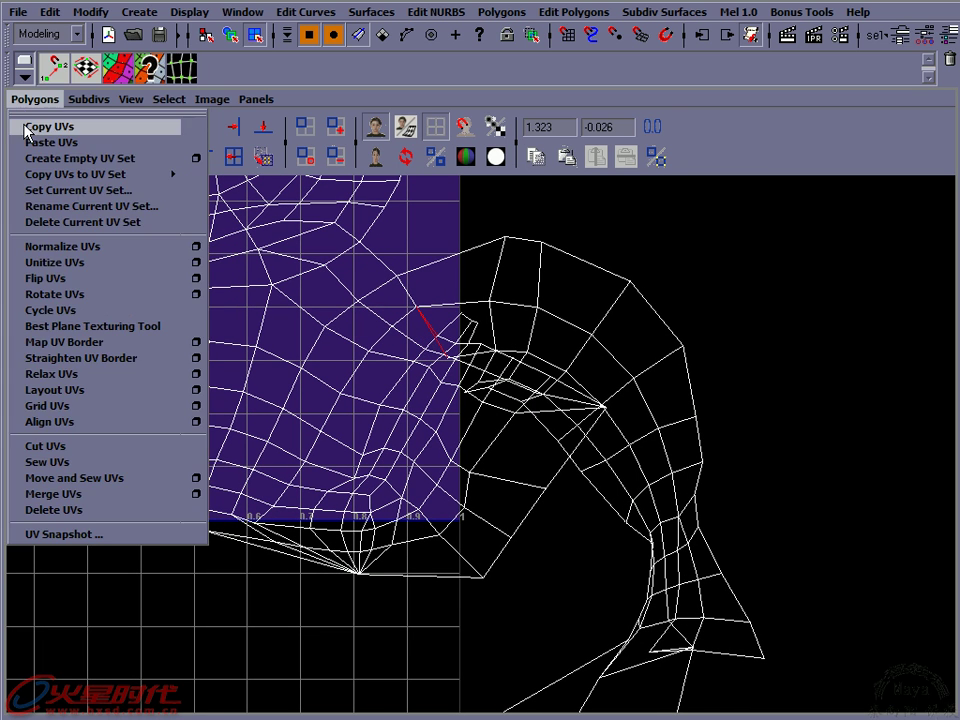
left_click(120, 466)
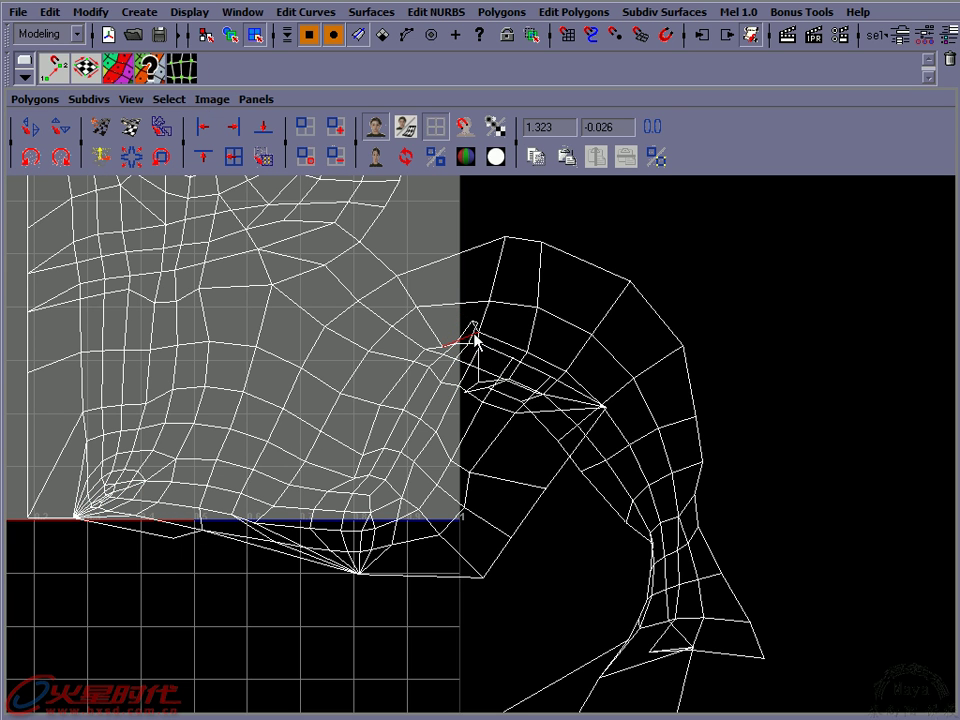
left_click_drag(470, 320, 594, 414)
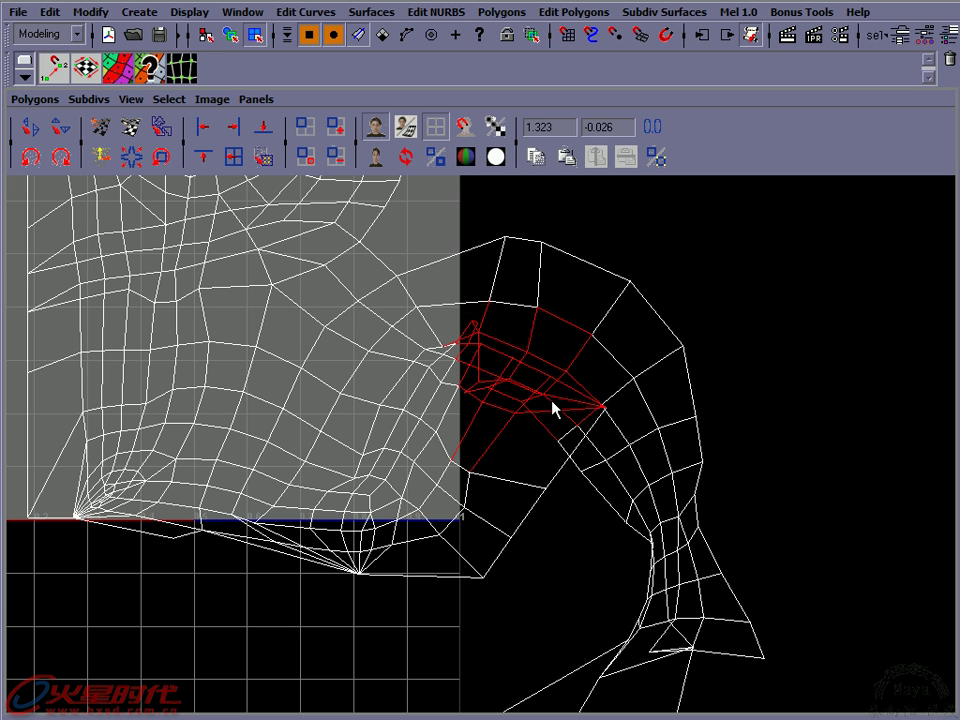
Show the perspective view beside the UV layout and orbit underneath the jaw
key("space")
mouse_move(720, 371)
left_mouse_down("alt")
mouse_move(703, 368)
mouse_move(784, 339)
left_mouse_up("alt")
left_click_drag(716, 380, 741, 360)
key("super")
left_click(620, 354)
mouse_move(620, 354)
left_mouse_down("alt")
mouse_move(669, 401)
mouse_move(762, 383)
left_mouse_up("alt")
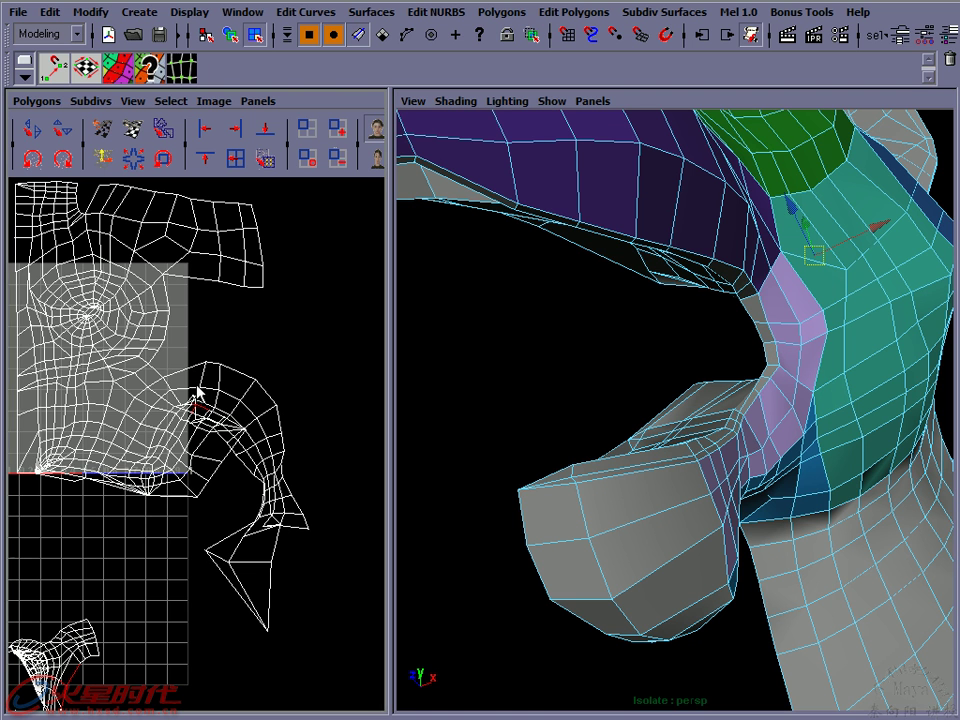
Select the stray edge at the mouth corner in Edge mode and collapse it
left_click_drag(185, 396, 271, 427)
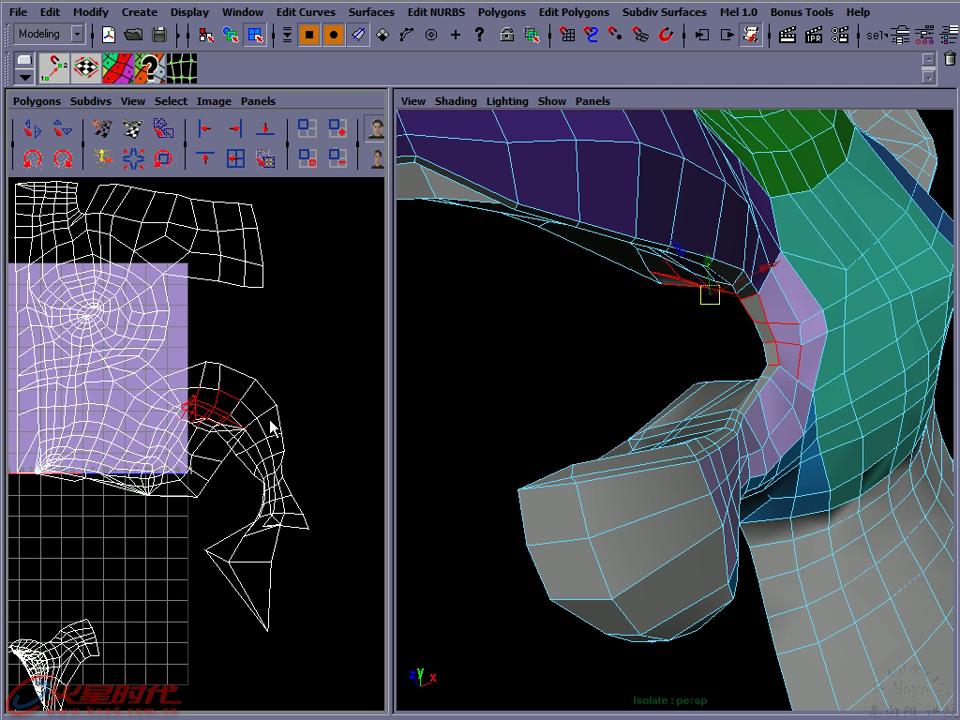
mouse_move(699, 405)
left_mouse_down("alt")
mouse_move(737, 402)
mouse_move(770, 360)
mouse_move(639, 343)
left_mouse_up("alt")
left_click(639, 343)
right_click_drag(770, 326, 771, 273)
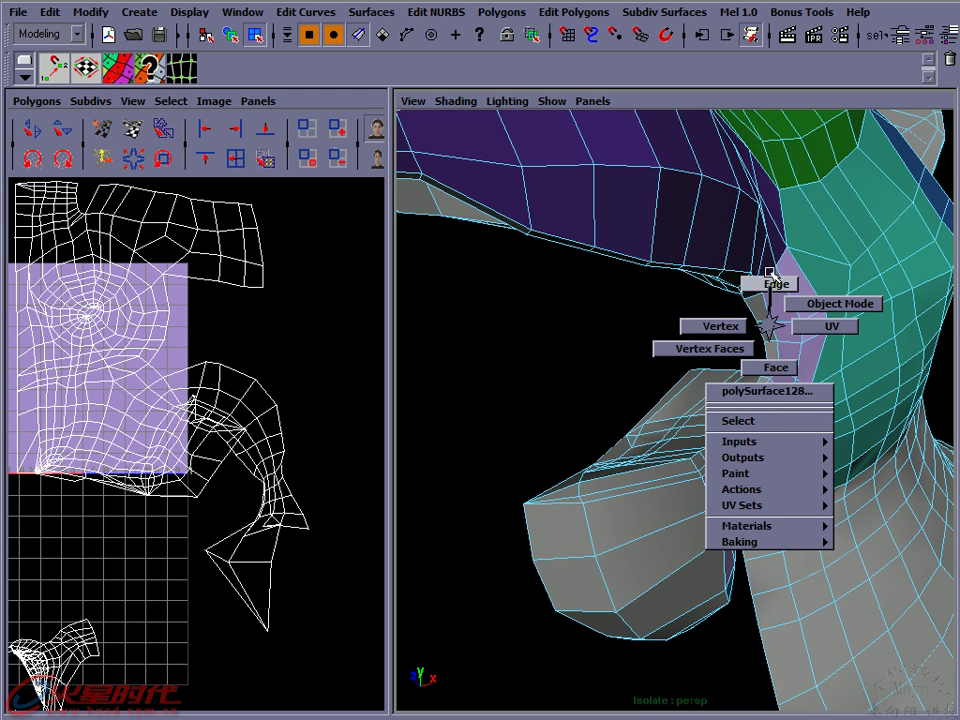
left_click(766, 305)
left_click(786, 382, "shift")
left_click(765, 388, "shift")
mouse_move(770, 343)
left_mouse_down("alt")
mouse_move(765, 377)
mouse_move(740, 306)
left_mouse_up("alt")
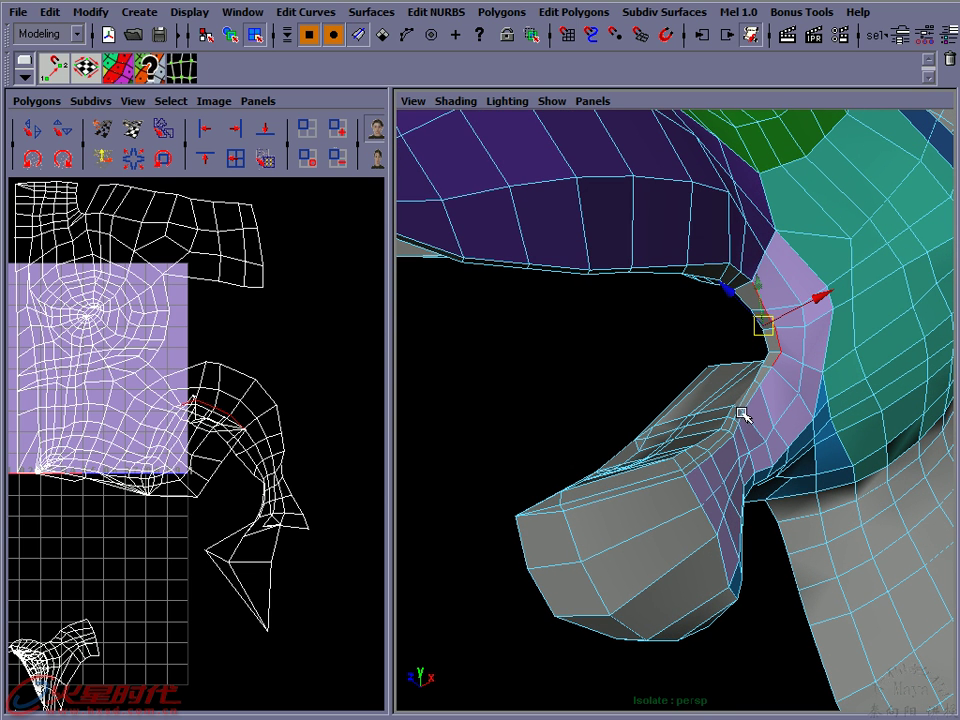
left_click_drag(741, 410, 719, 401, "alt")
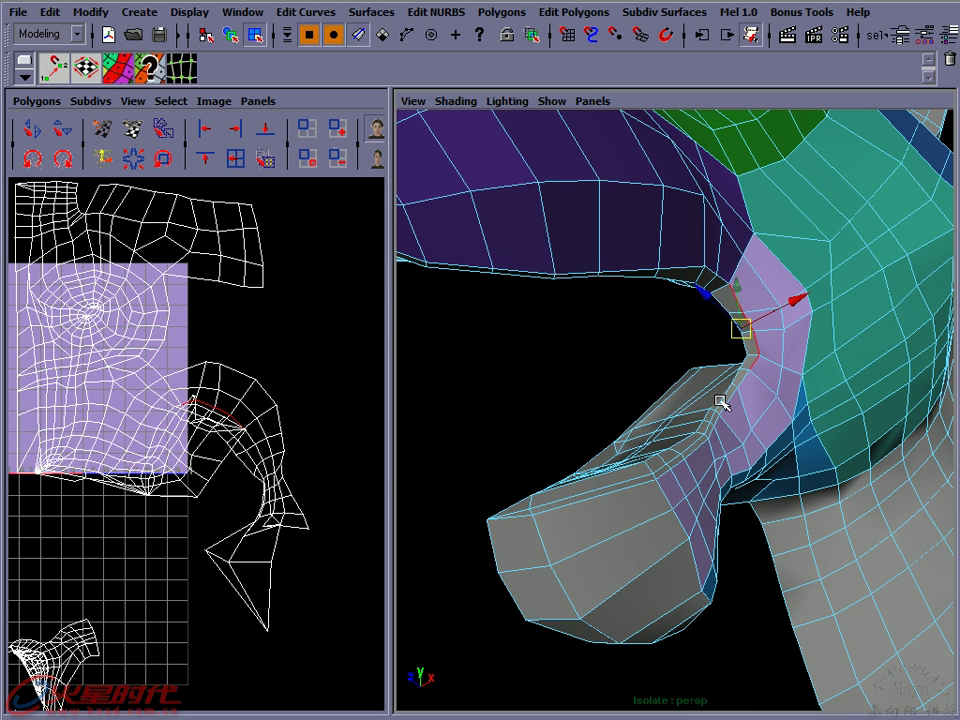
key("g")
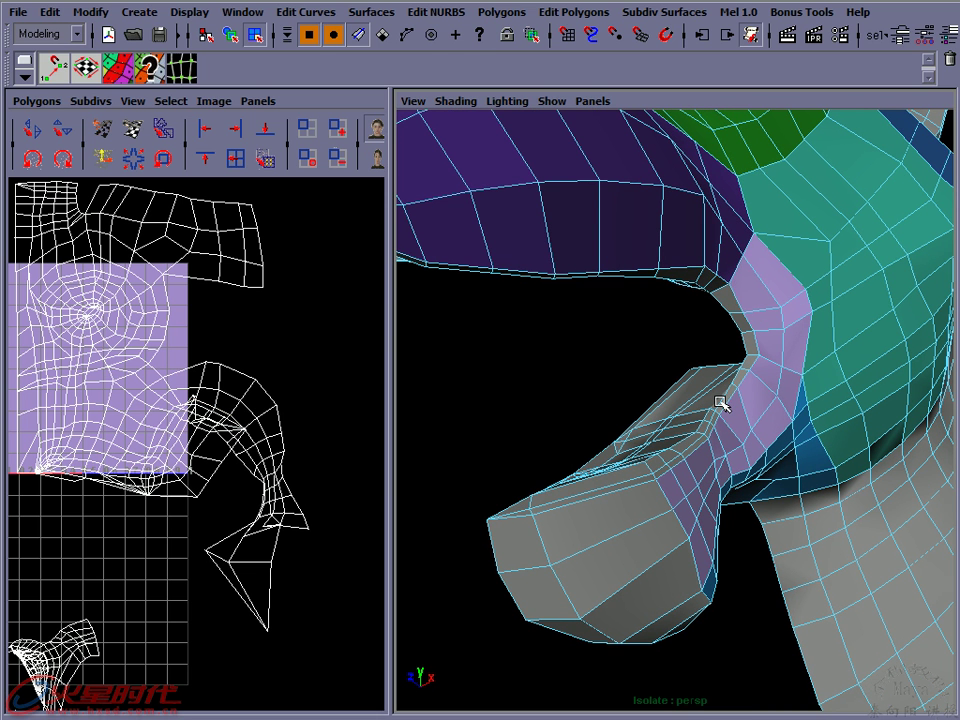
Return to Object mode and select the whole head mesh
key("F8")
left_click(736, 391)
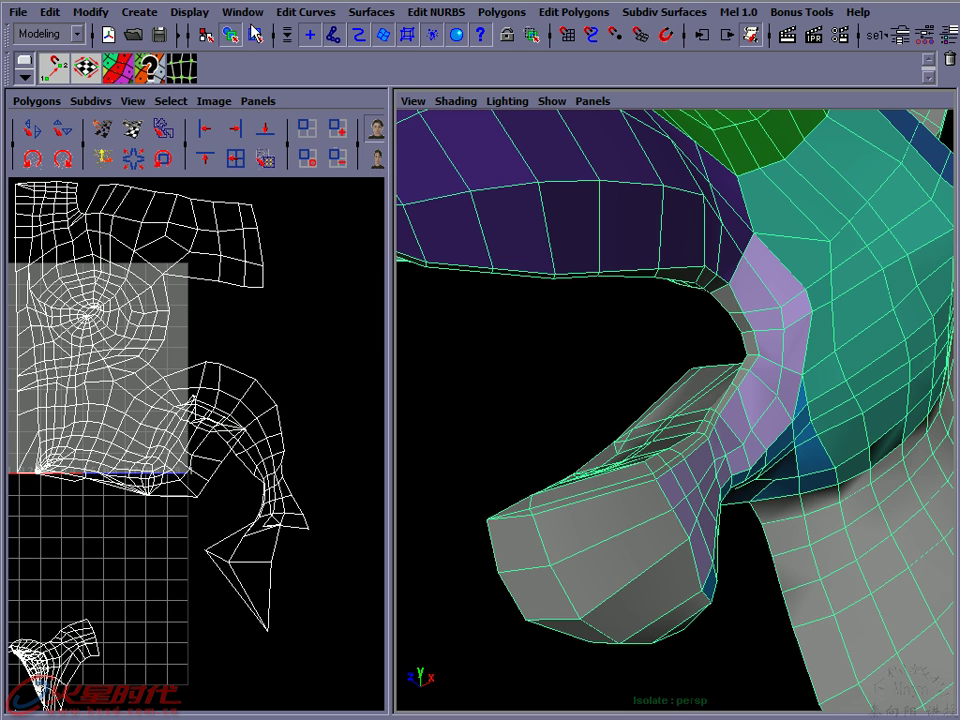
left_click(190, 12)
mouse_move(240, 232)
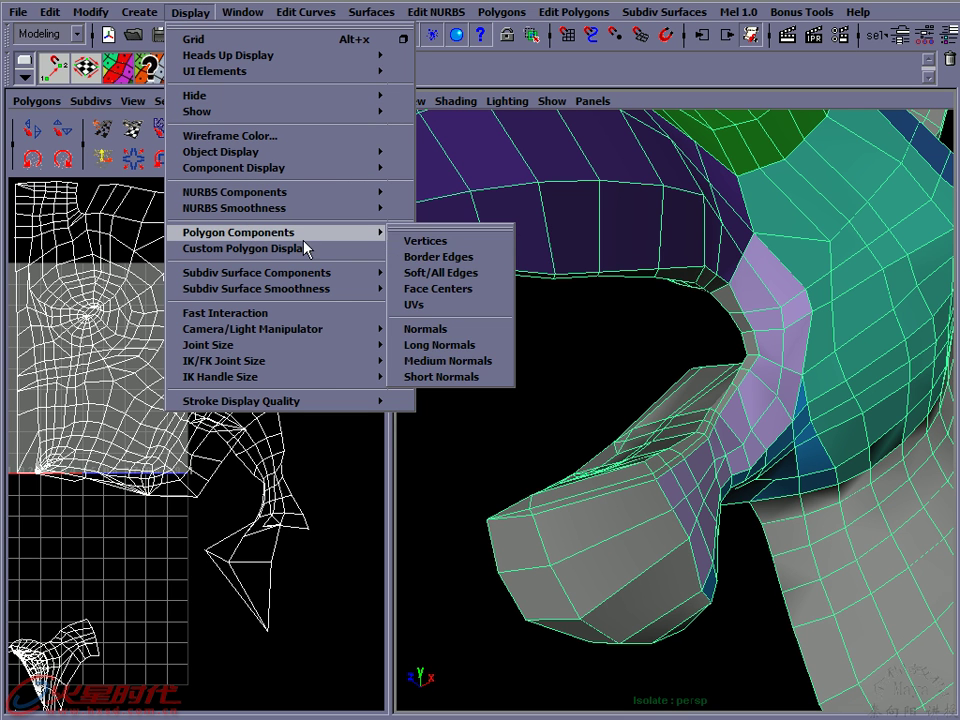
Enable Texture Borders in Custom Polygon Display, set border width to about 4, and apply
left_click(403, 248)
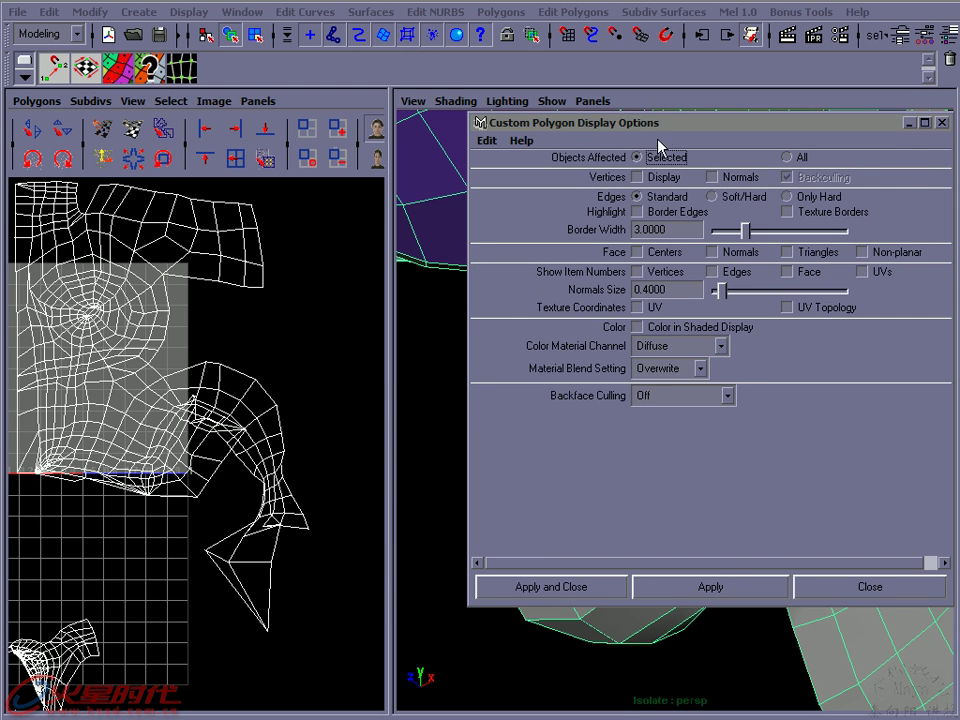
left_click_drag(666, 130, 521, 150)
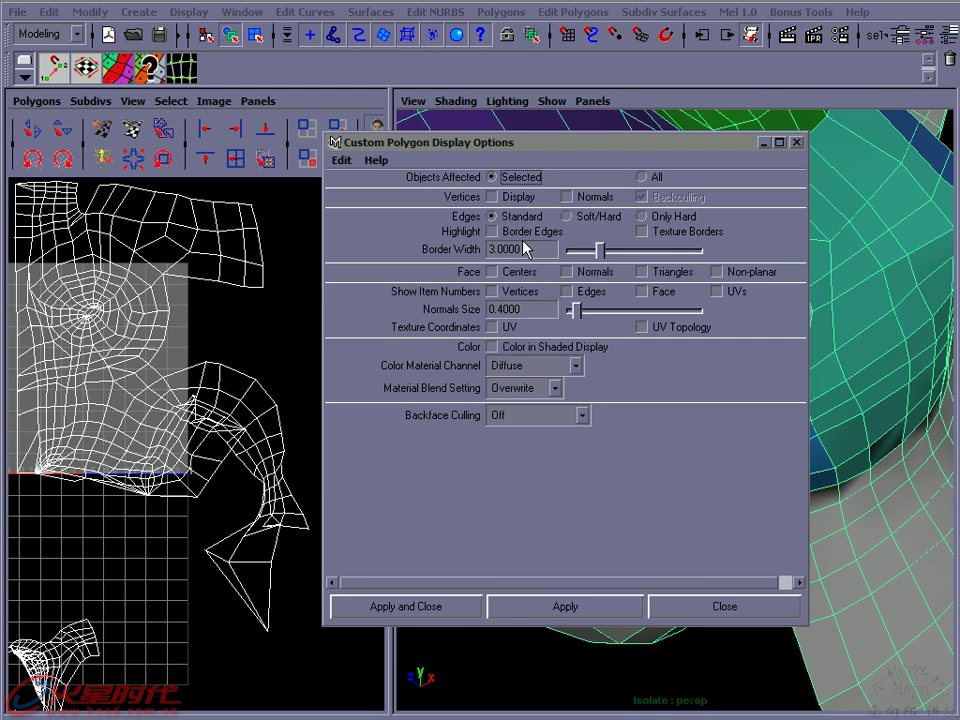
left_click(641, 232)
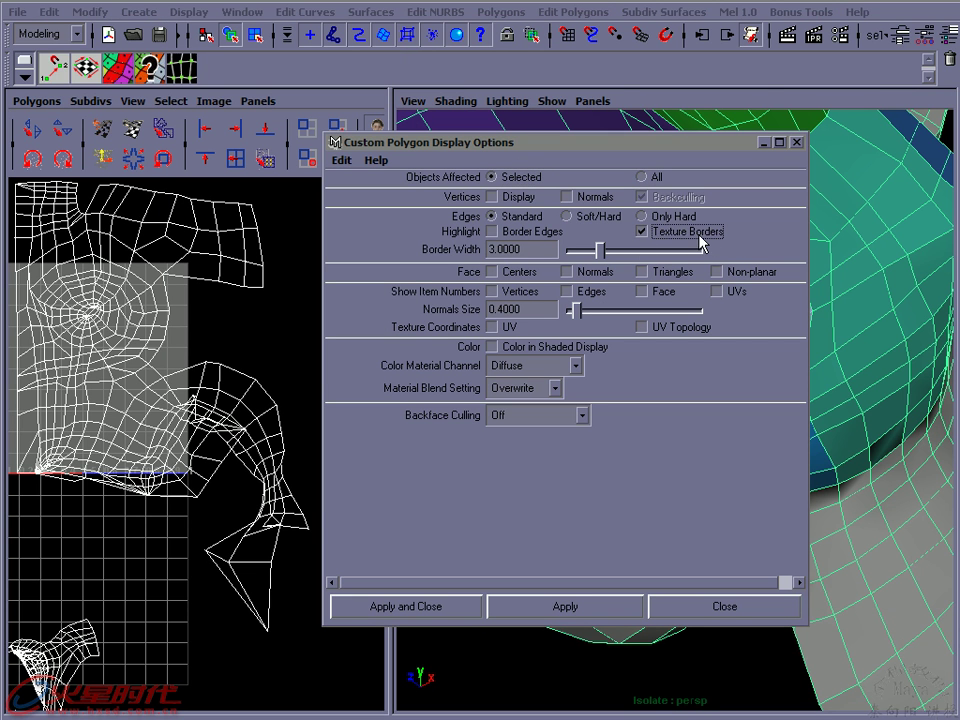
left_click_drag(607, 249, 617, 250)
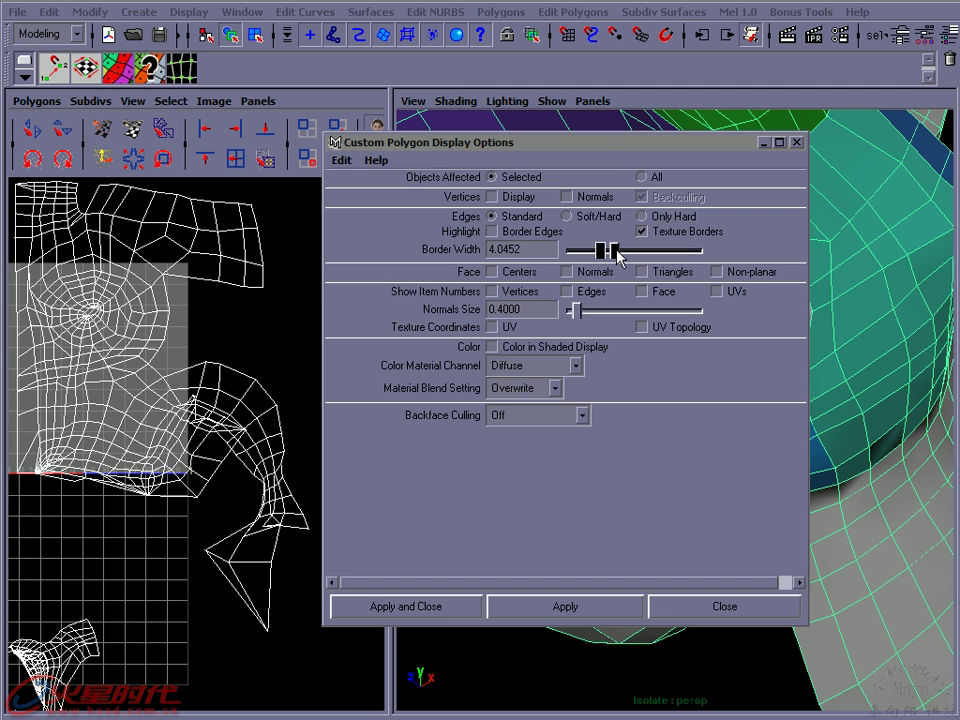
left_click(548, 606)
left_click(677, 606)
mouse_move(724, 343)
left_mouse_down("alt")
mouse_move(705, 367)
mouse_move(831, 364)
mouse_move(780, 336)
mouse_move(791, 364)
mouse_move(866, 400)
mouse_move(782, 304)
mouse_move(784, 339)
mouse_move(729, 317)
mouse_move(736, 311)
left_mouse_up("alt")
Select the mouth-corner vertex, then pan and zoom the UV editor onto the throat shell
right_click(736, 311)
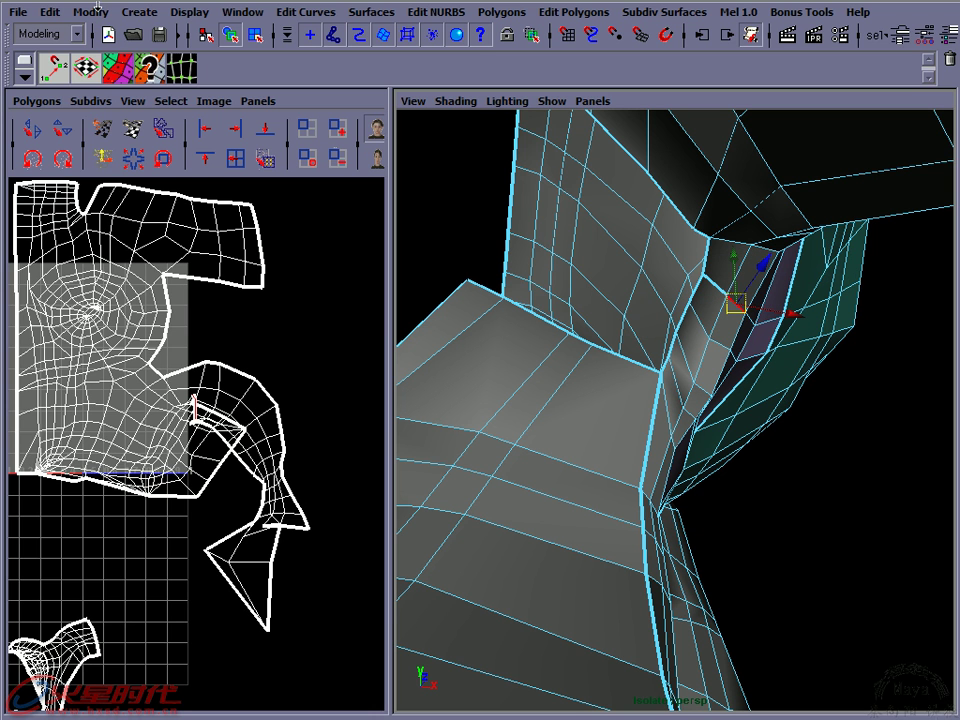
left_click(37, 101)
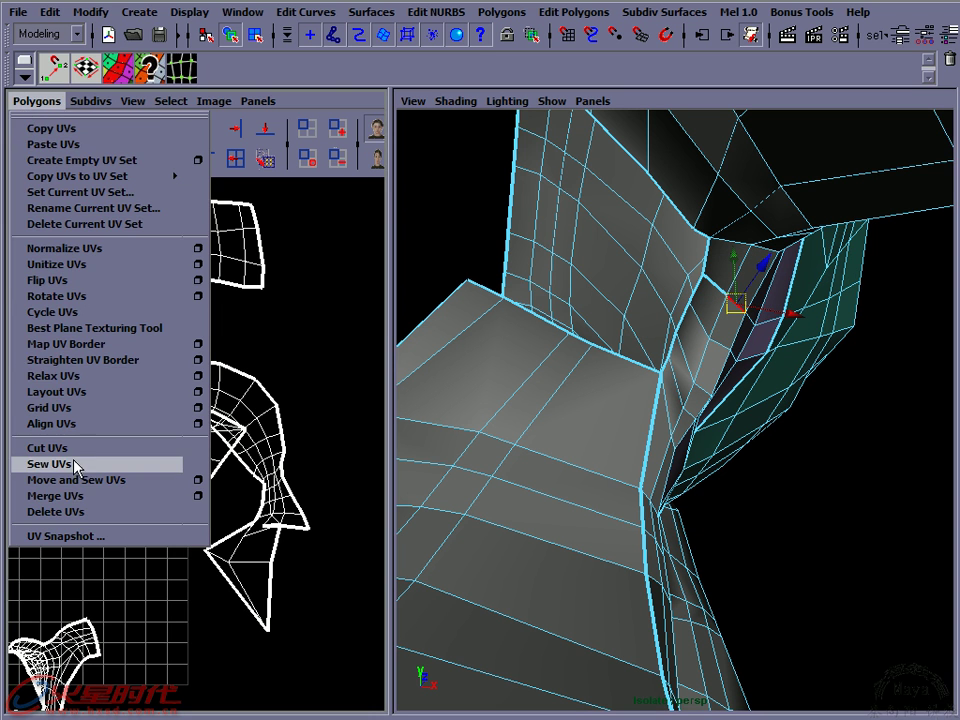
left_click(713, 282)
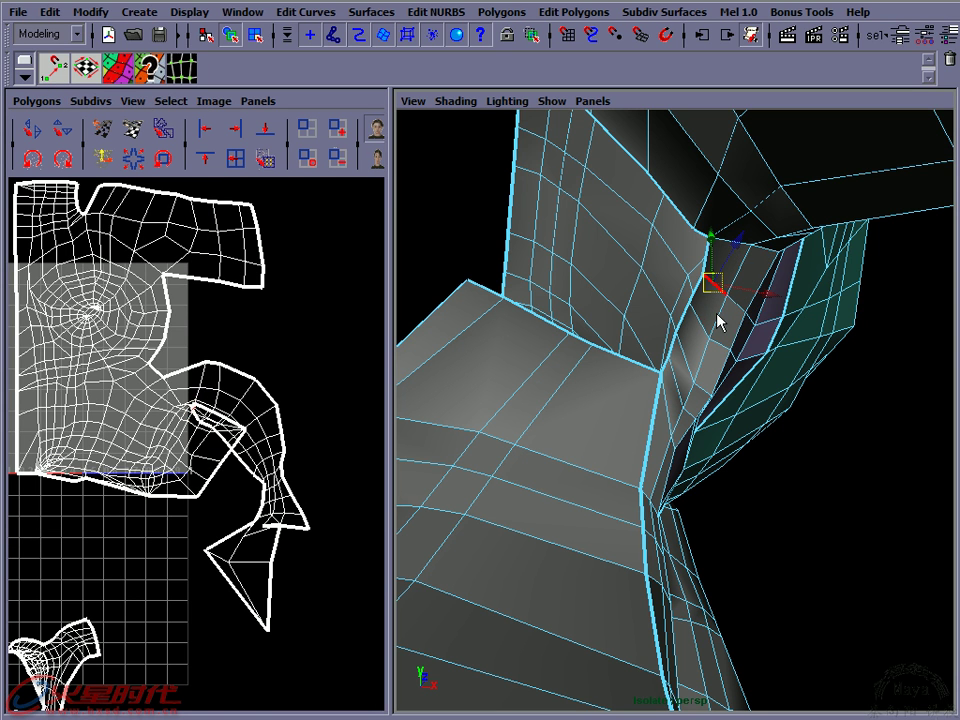
mouse_move(766, 333)
left_mouse_down()
mouse_move(733, 336)
mouse_move(754, 328)
mouse_move(758, 364)
mouse_move(713, 360)
left_mouse_up()
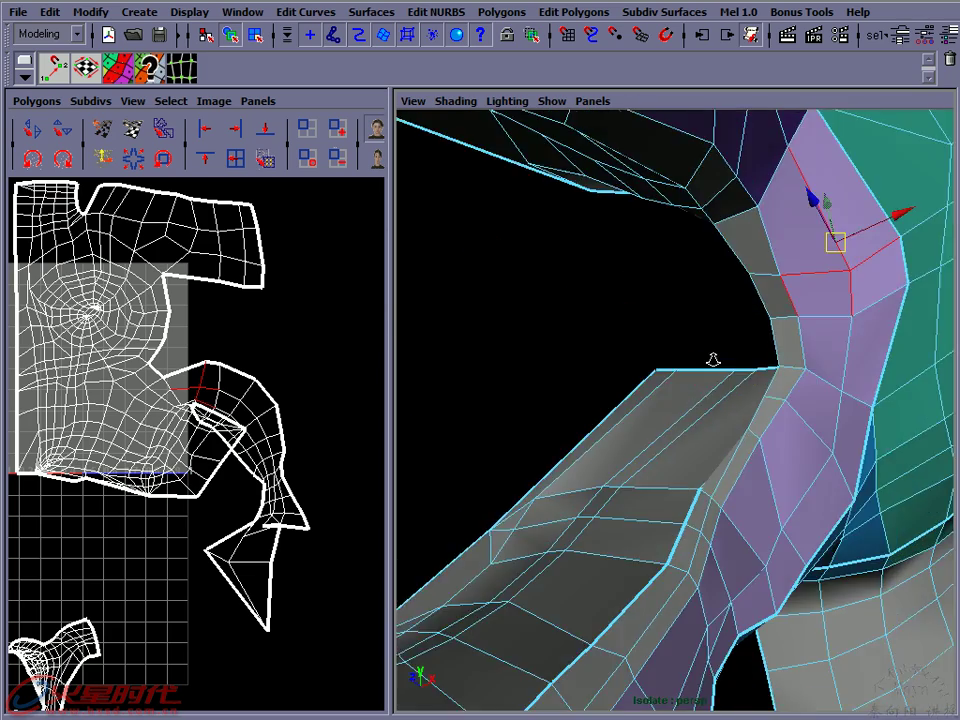
right_click_drag(713, 360, 564, 354, "alt")
mouse_move(564, 354)
left_mouse_down("alt")
mouse_move(645, 377)
mouse_move(609, 386)
mouse_move(710, 360)
mouse_move(690, 372)
left_mouse_up("alt")
middle_click_drag(313, 429, 285, 396, "alt")
mouse_move(285, 396)
right_mouse_down("alt")
mouse_move(386, 430)
mouse_move(301, 398)
mouse_move(261, 454)
mouse_move(268, 478)
right_mouse_up("alt")
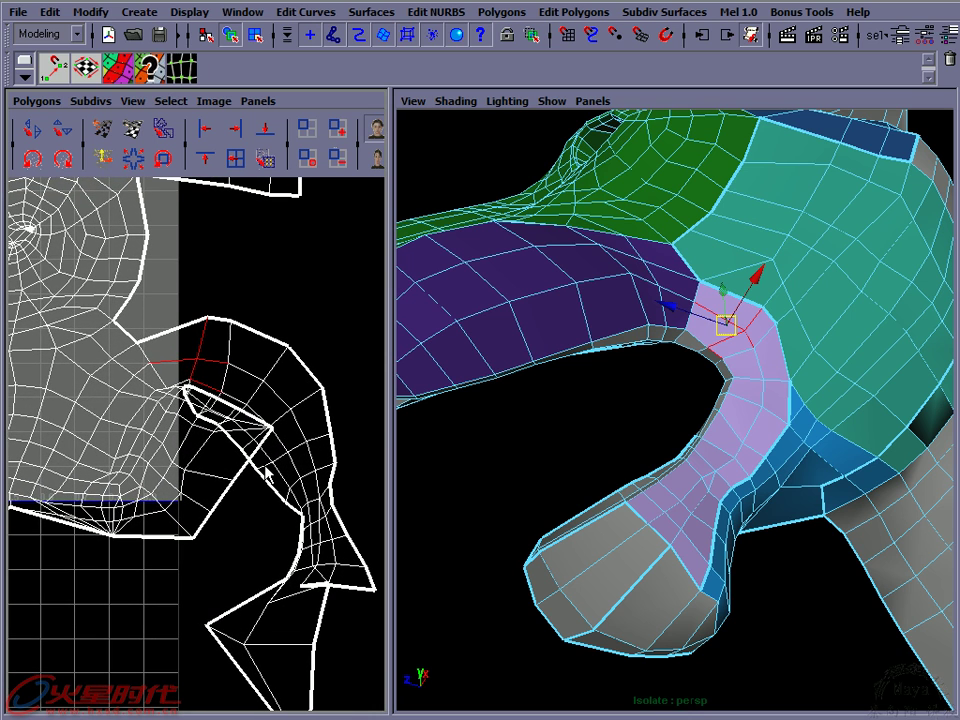
mouse_move(255, 435)
right_mouse_down("alt")
mouse_move(293, 447)
mouse_move(225, 369)
right_mouse_up("alt")
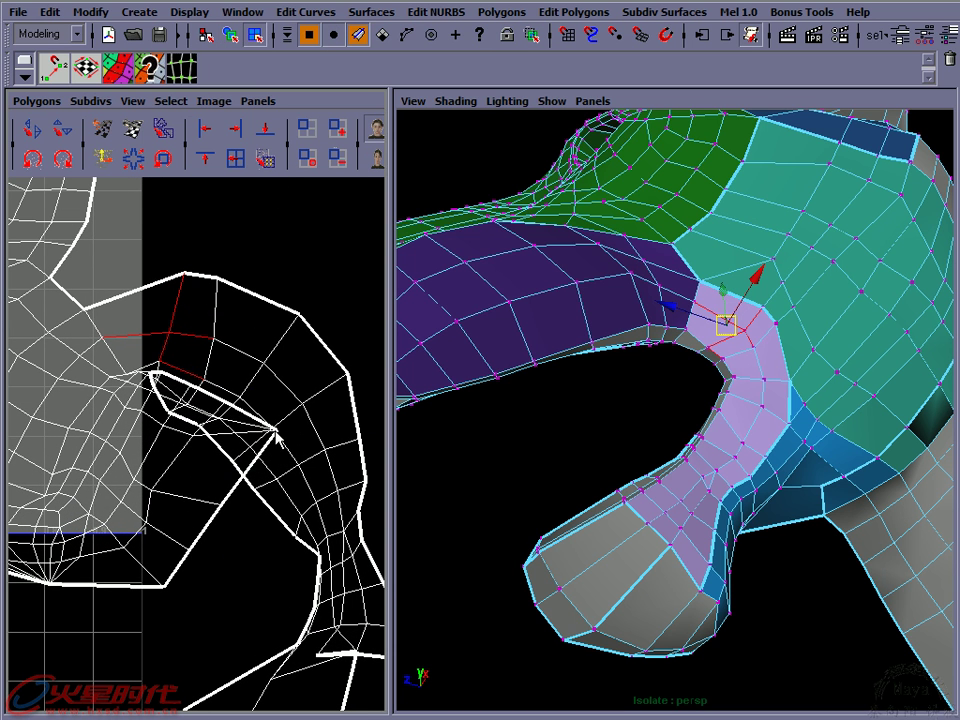
Select a UV point on the mouth shell and inspect the mouth from a side view
left_click(275, 432)
mouse_move(277, 432)
left_mouse_down()
mouse_move(242, 467)
mouse_move(279, 435)
left_mouse_up()
mouse_move(615, 441)
left_mouse_down("alt")
mouse_move(765, 450)
mouse_move(715, 450)
left_mouse_up("alt")
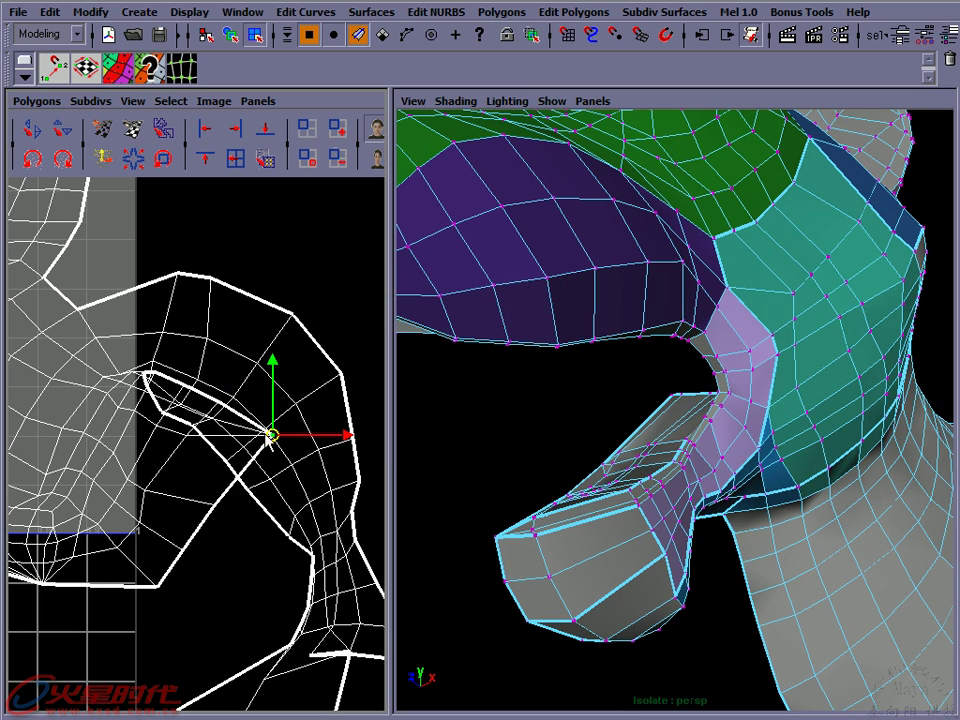
right_click_drag(272, 434, 338, 446, "ctrl")
mouse_move(700, 416)
left_mouse_down("alt")
mouse_move(767, 360)
mouse_move(801, 390)
mouse_move(752, 384)
left_mouse_up("alt")
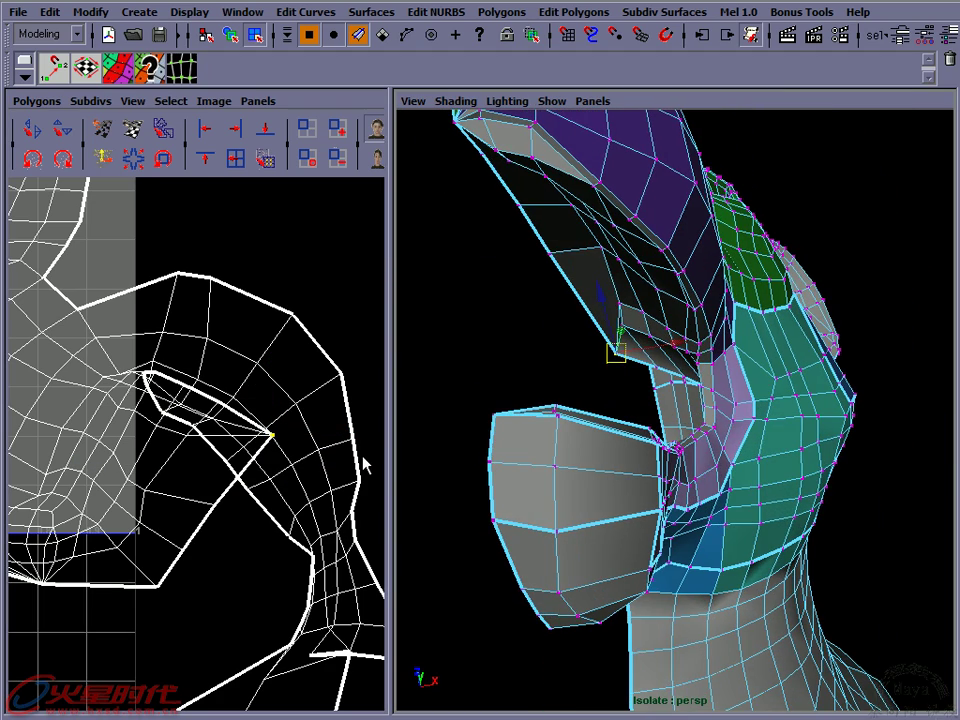
Pull the UV points along the inner mouth edge and fold down and outward
left_click(271, 436)
left_click_drag(268, 438, 212, 488)
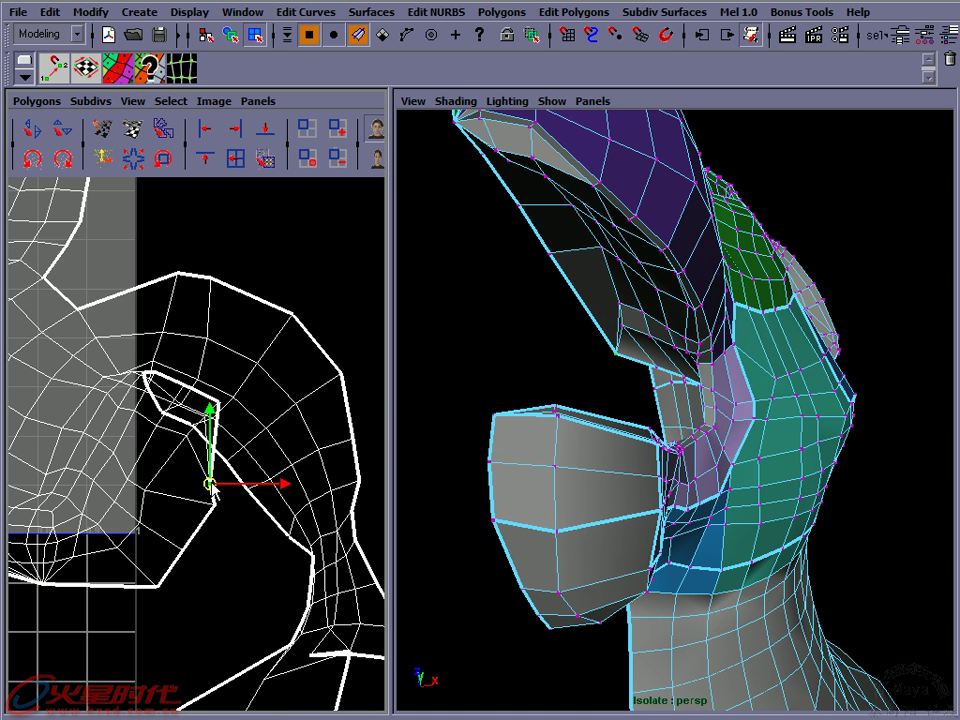
right_click_drag(236, 424, 255, 454, "alt")
left_click(250, 429)
mouse_move(249, 429)
left_mouse_down()
mouse_move(246, 469)
mouse_move(271, 552)
left_mouse_up()
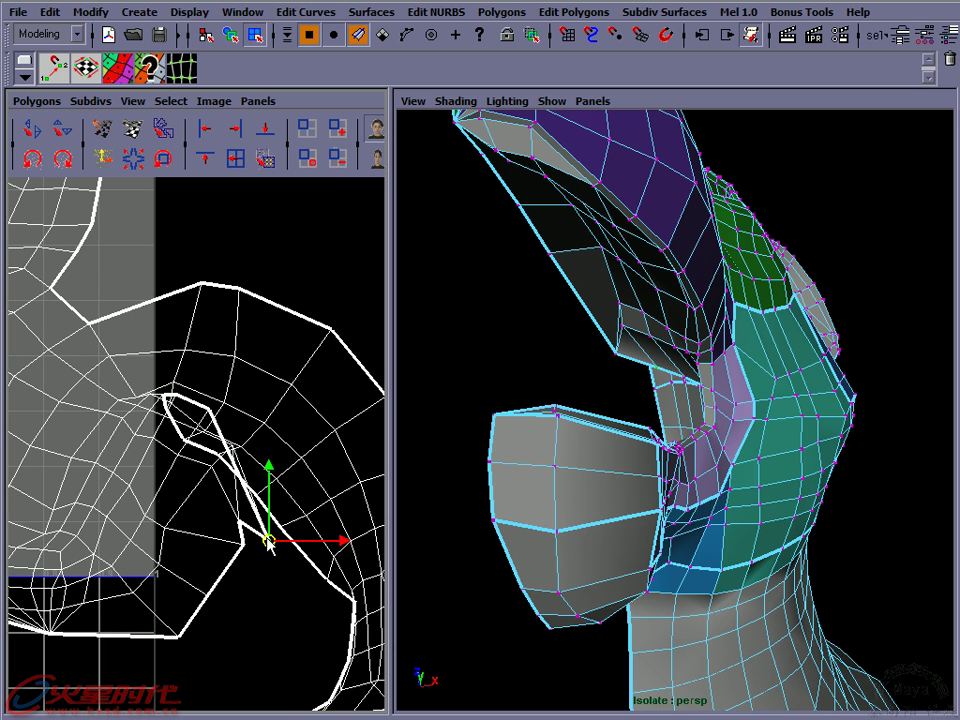
left_click(213, 405)
mouse_move(210, 407)
left_mouse_down()
mouse_move(252, 450)
mouse_move(289, 542)
mouse_move(286, 560)
left_mouse_up()
left_click(184, 396)
mouse_move(184, 396)
left_mouse_down()
mouse_move(210, 418)
mouse_move(306, 577)
mouse_move(295, 558)
left_mouse_up()
Nudge the tip UVs and the lower fold point up-right to flatten the fold
left_click(164, 399)
left_click_drag(164, 399, 208, 390)
left_click(165, 408)
left_click_drag(190, 448, 227, 413)
left_click(219, 456)
mouse_move(219, 456)
left_mouse_down()
mouse_move(242, 418)
mouse_move(256, 494)
mouse_move(285, 469)
mouse_move(275, 468)
left_mouse_up()
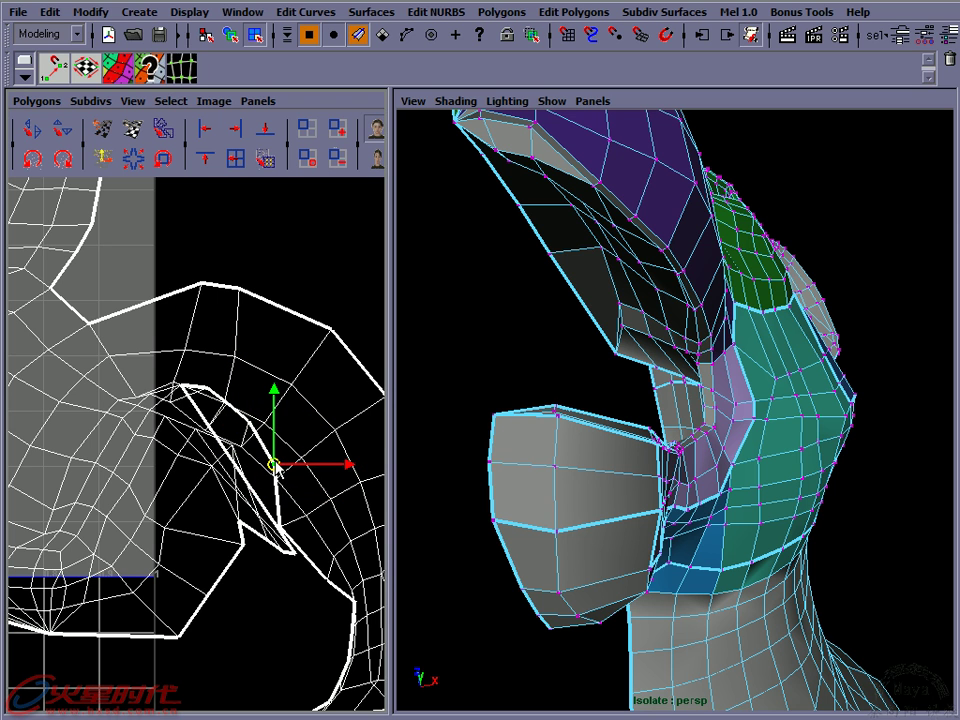
Reposition the UVs near the spike and pull the spike tip inward to remove it
mouse_move(283, 536)
middle_mouse_down()
mouse_move(297, 587)
mouse_move(306, 570)
middle_mouse_up()
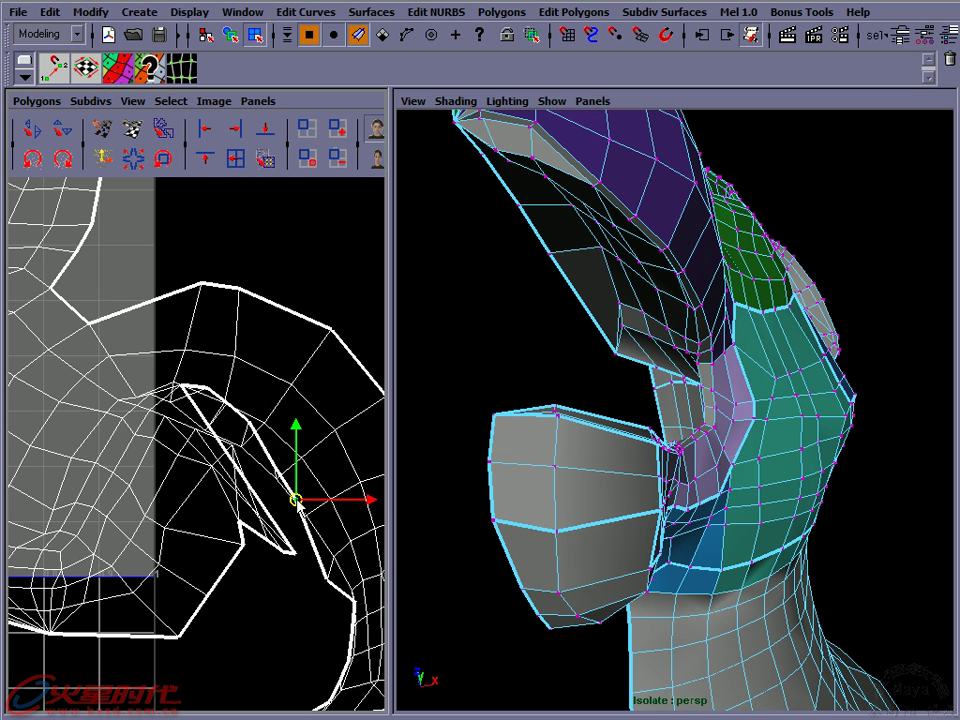
left_click_drag(295, 499, 284, 549)
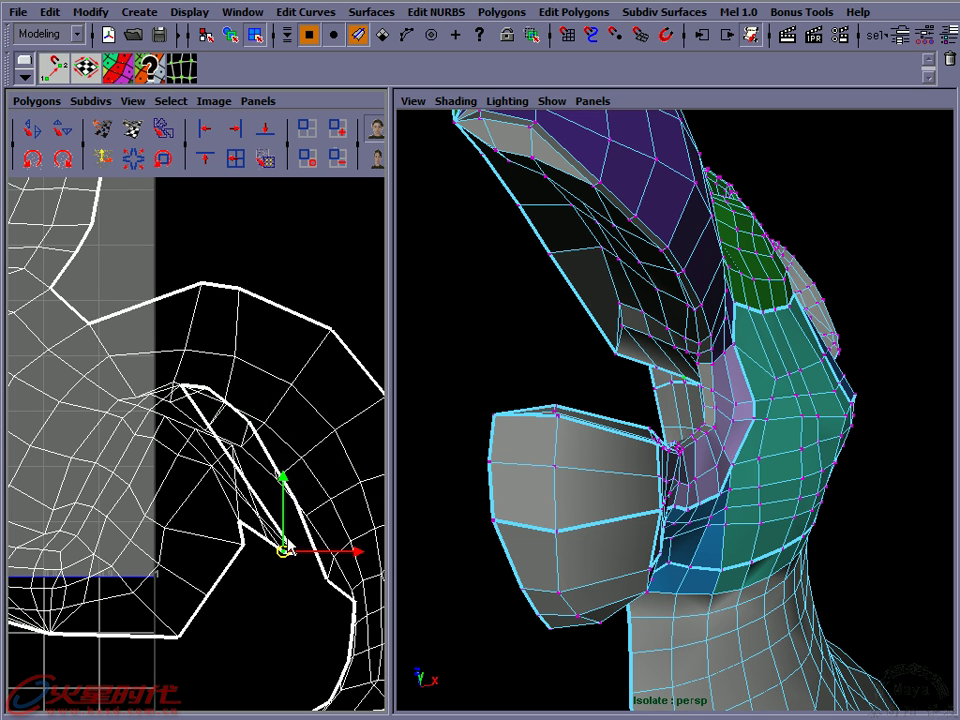
middle_click_drag(298, 556, 301, 560)
mouse_move(298, 553)
left_mouse_down()
mouse_move(255, 462)
mouse_move(198, 421)
left_mouse_up()
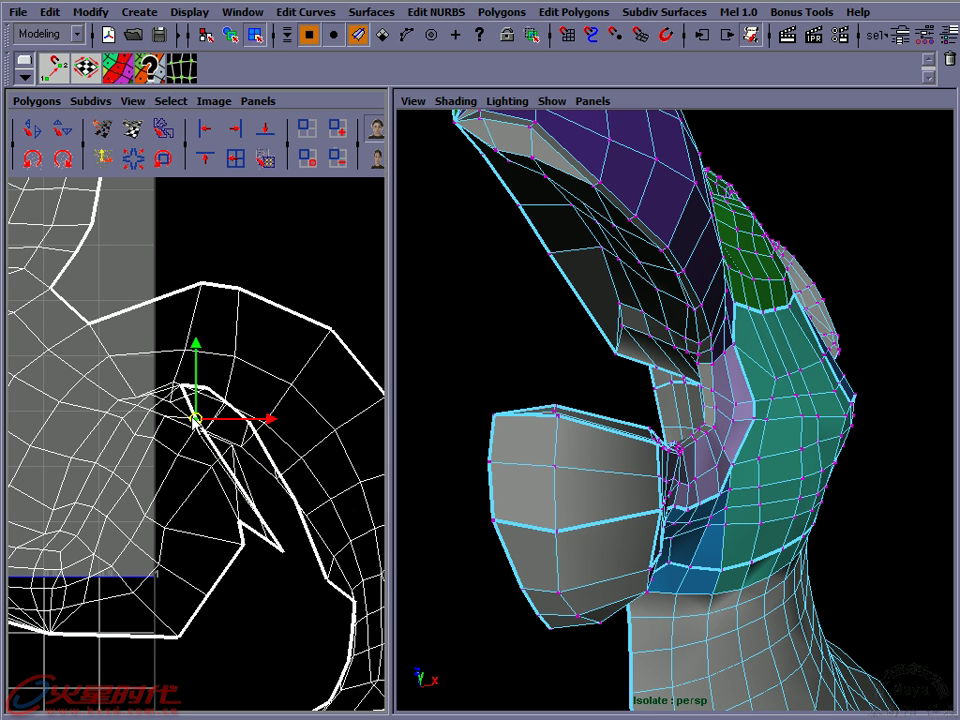
middle_click_drag(288, 551, 281, 556)
mouse_move(279, 551)
left_mouse_down()
mouse_move(216, 452)
mouse_move(222, 462)
left_mouse_up()
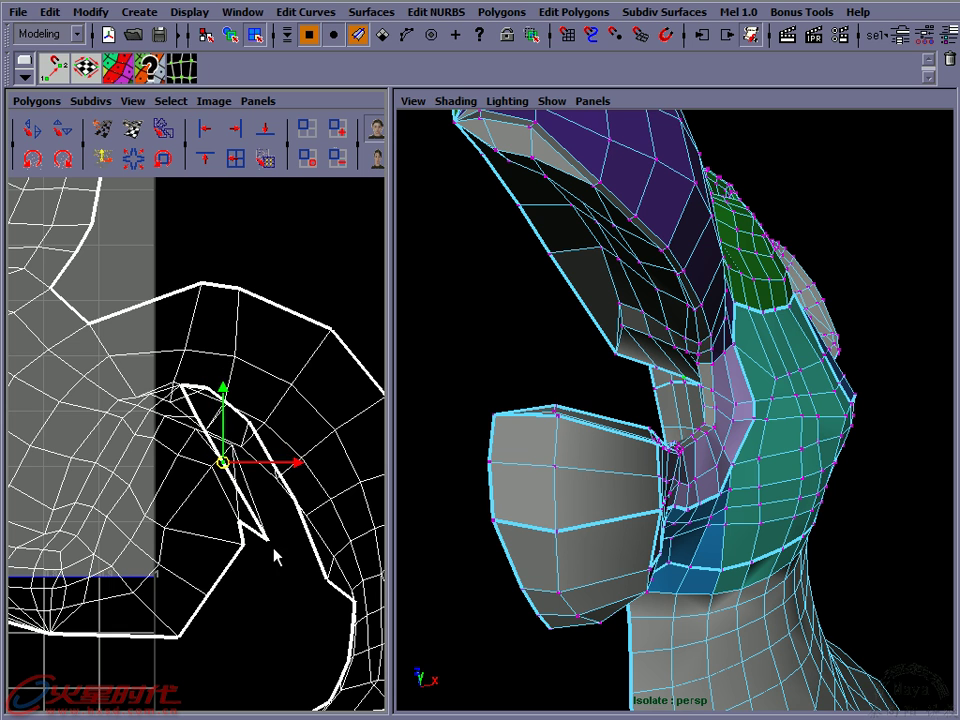
left_click(265, 543)
left_click_drag(266, 540, 229, 486)
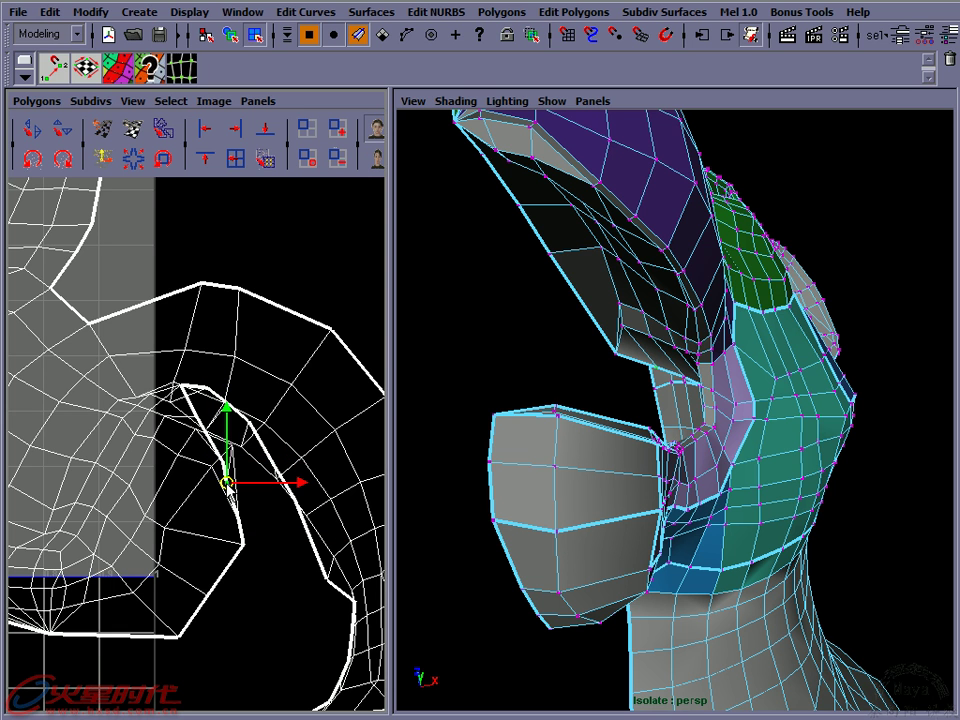
Reframe the shell and nudge the lower throat UV points slightly into place
mouse_move(230, 503)
middle_mouse_down("alt")
mouse_move(225, 482)
mouse_move(171, 433)
mouse_move(211, 390)
middle_mouse_up("alt")
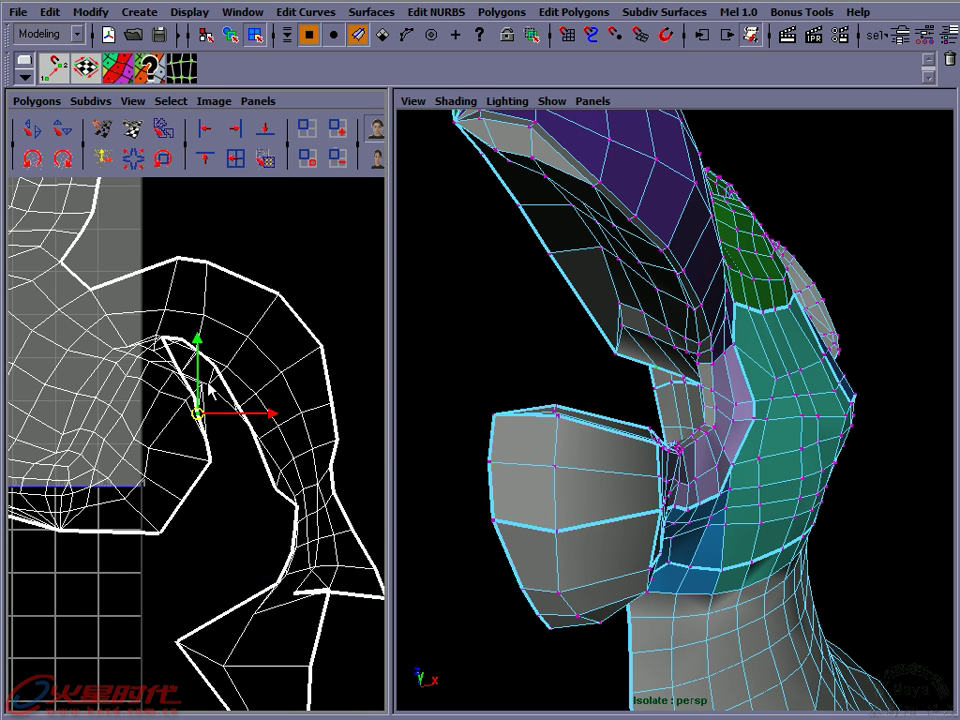
mouse_move(235, 413)
right_mouse_down("alt")
mouse_move(234, 428)
mouse_move(202, 445)
right_mouse_up("alt")
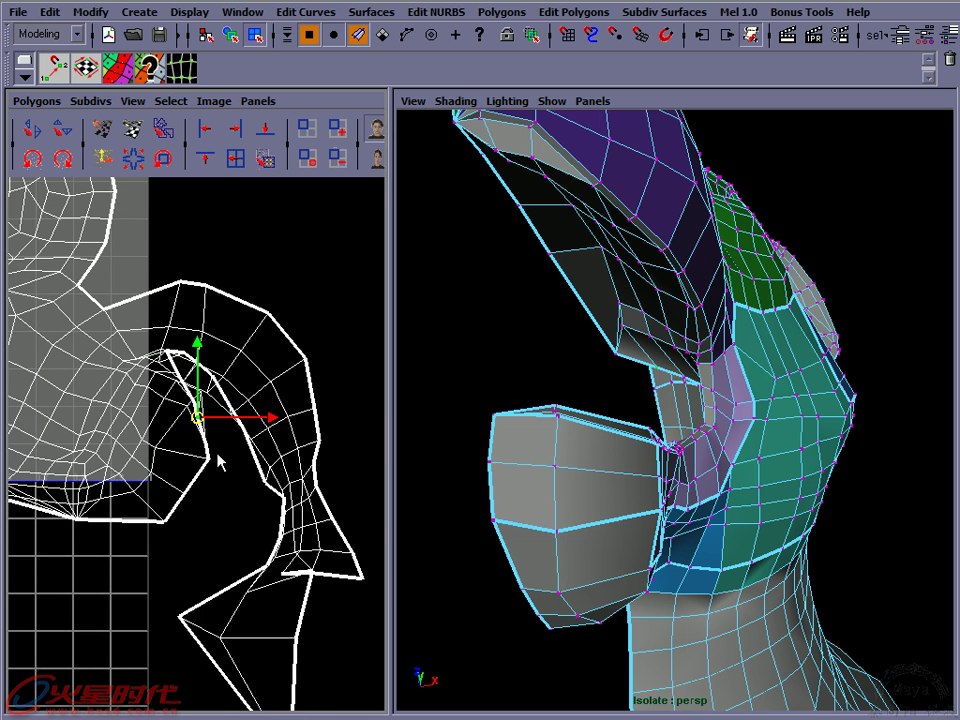
middle_click_drag(222, 461, 214, 439, "alt")
mouse_move(214, 439)
right_mouse_down("alt")
mouse_move(204, 446)
mouse_move(236, 510)
mouse_move(347, 563)
right_mouse_up("alt")
left_click(266, 566)
mouse_move(268, 579)
left_mouse_down()
mouse_move(289, 561)
mouse_move(310, 570)
left_mouse_up()
left_click(312, 568)
left_click(310, 566)
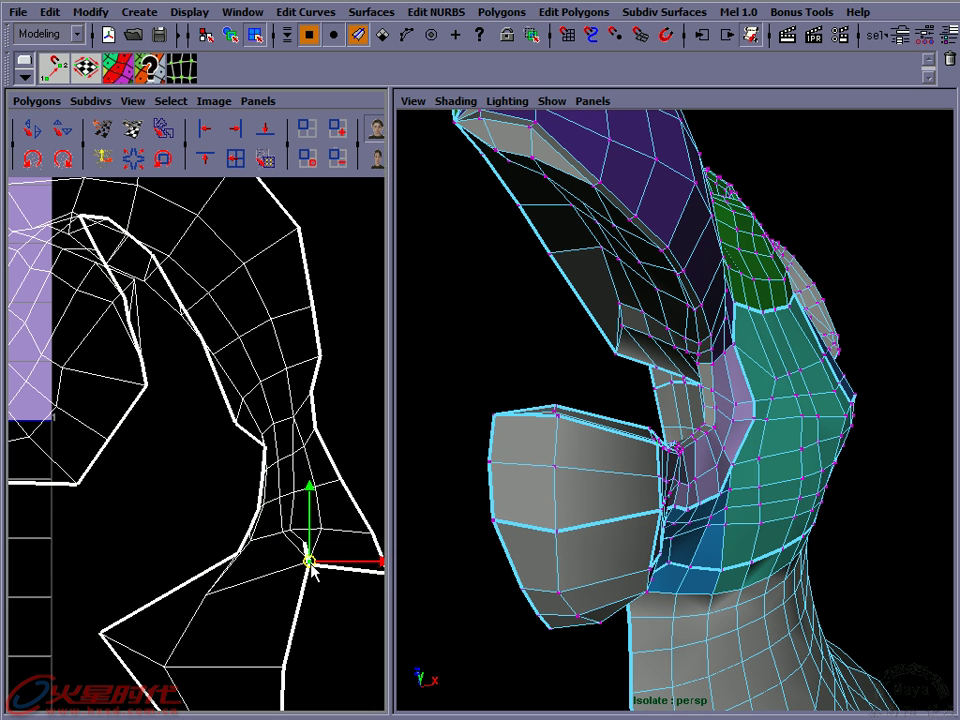
mouse_move(312, 568)
left_mouse_down()
mouse_move(298, 578)
mouse_move(320, 558)
left_mouse_up()
right_click_drag(320, 558, 170, 450, "alt")
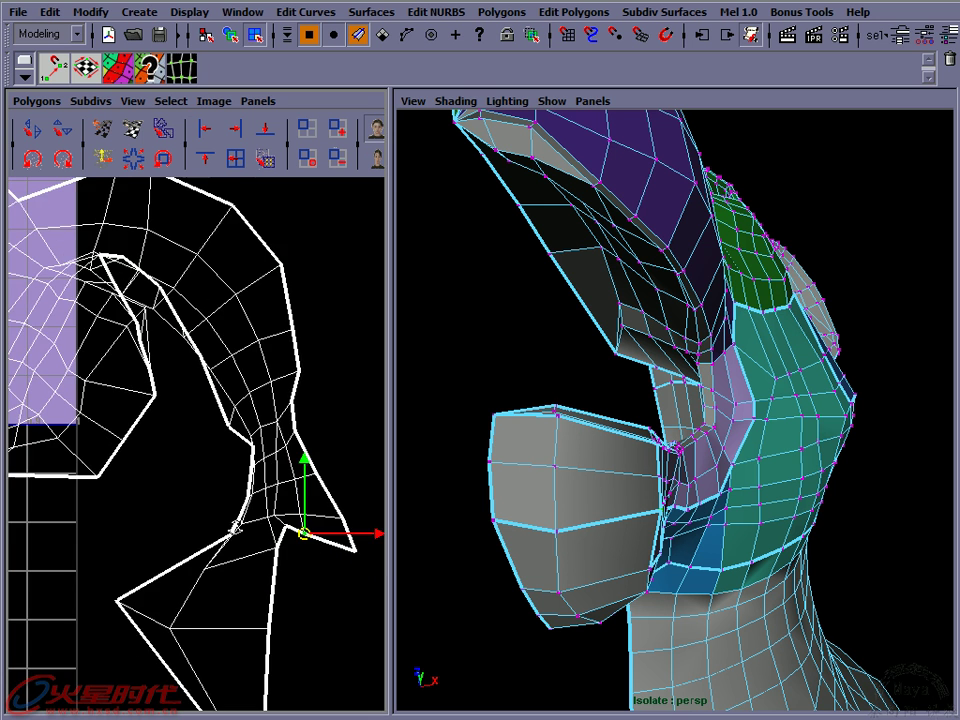
middle_click_drag(170, 450, 183, 365, "alt")
Select the mouth-fold UVs plus the lower UVs along the seam, then bring up the UV commands
right_click_drag(190, 340, 129, 238)
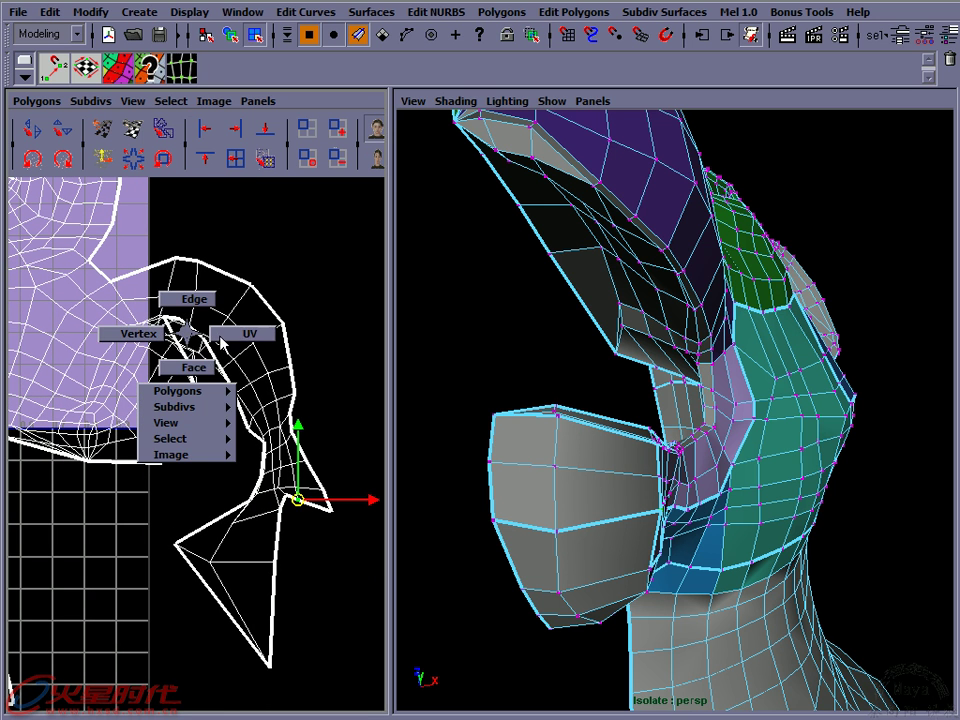
left_click_drag(141, 305, 236, 420)
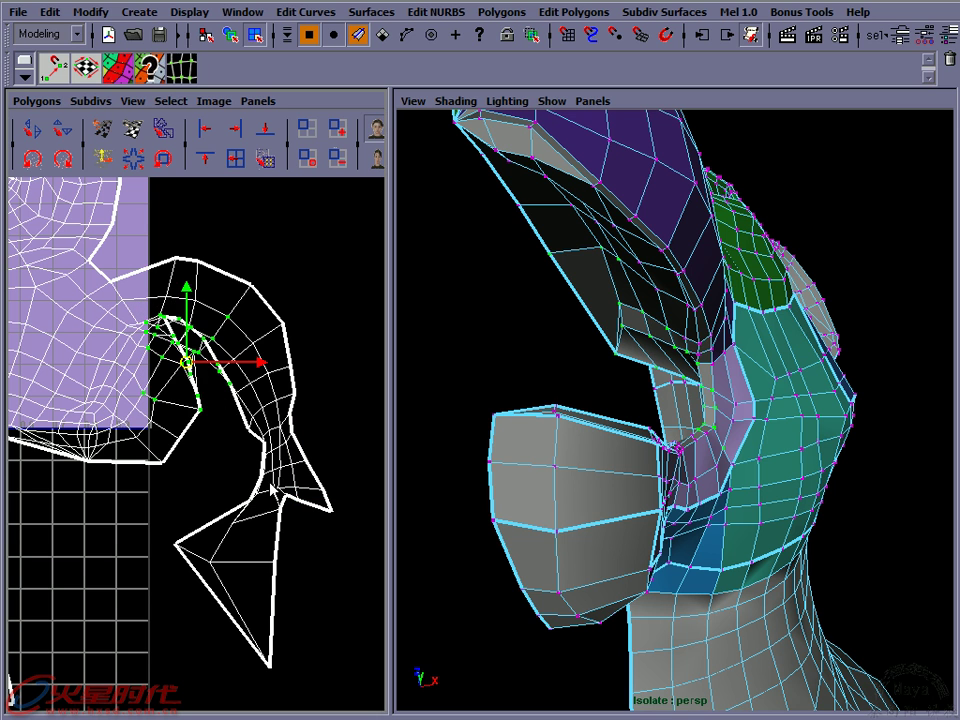
middle_click_drag(224, 397, 220, 460)
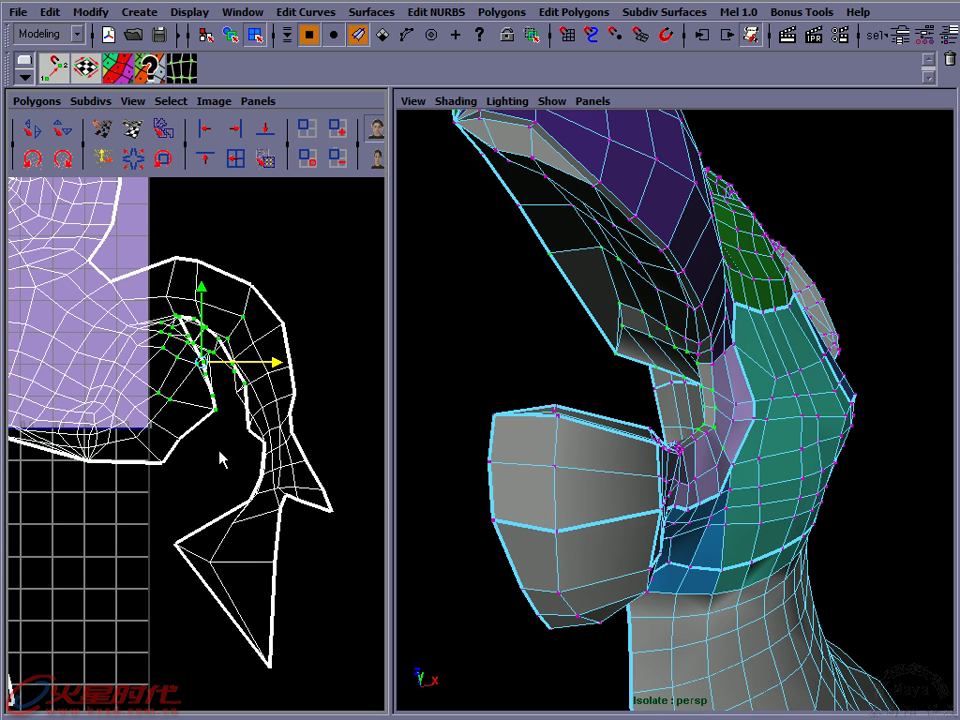
left_click_drag(219, 397, 265, 517, "shift")
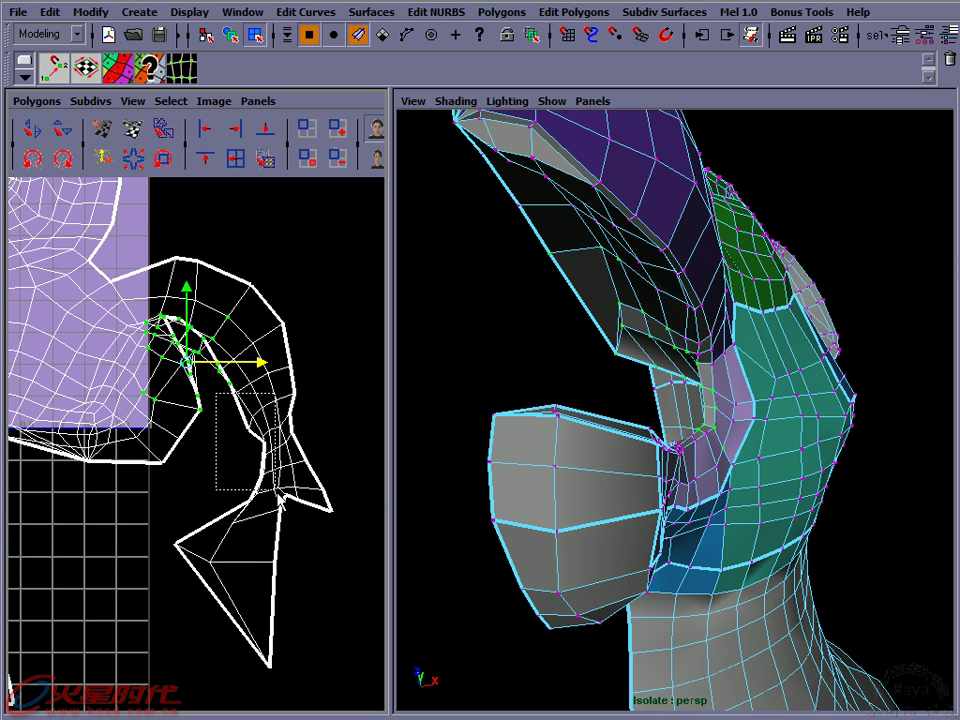
left_click_drag(322, 474, 154, 579, "shift")
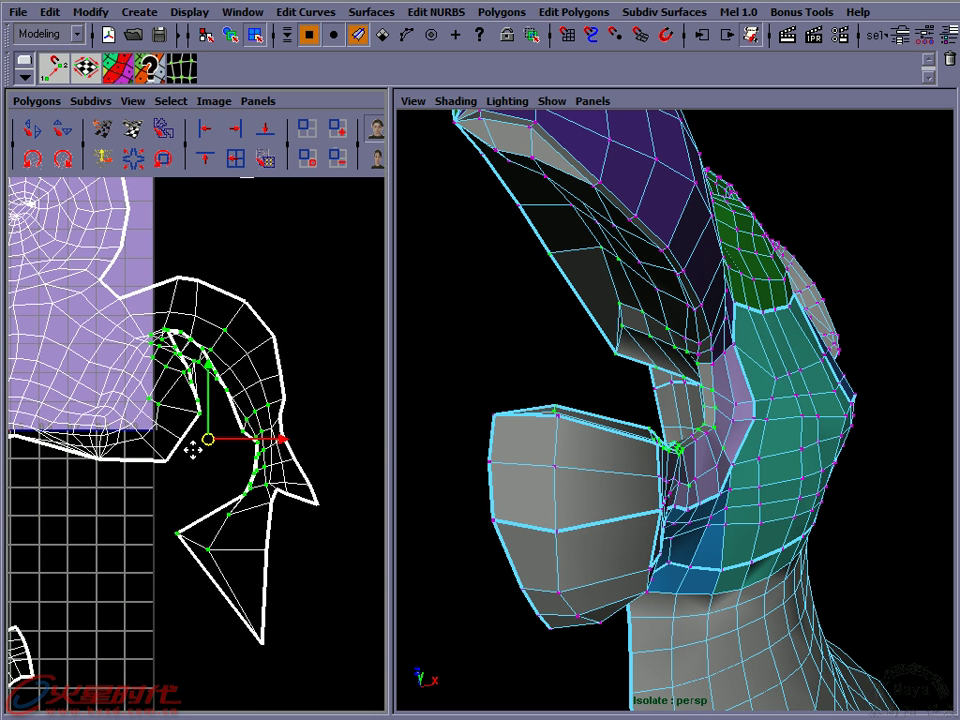
right_click_drag(203, 520, 127, 295, "alt")
left_click(37, 101)
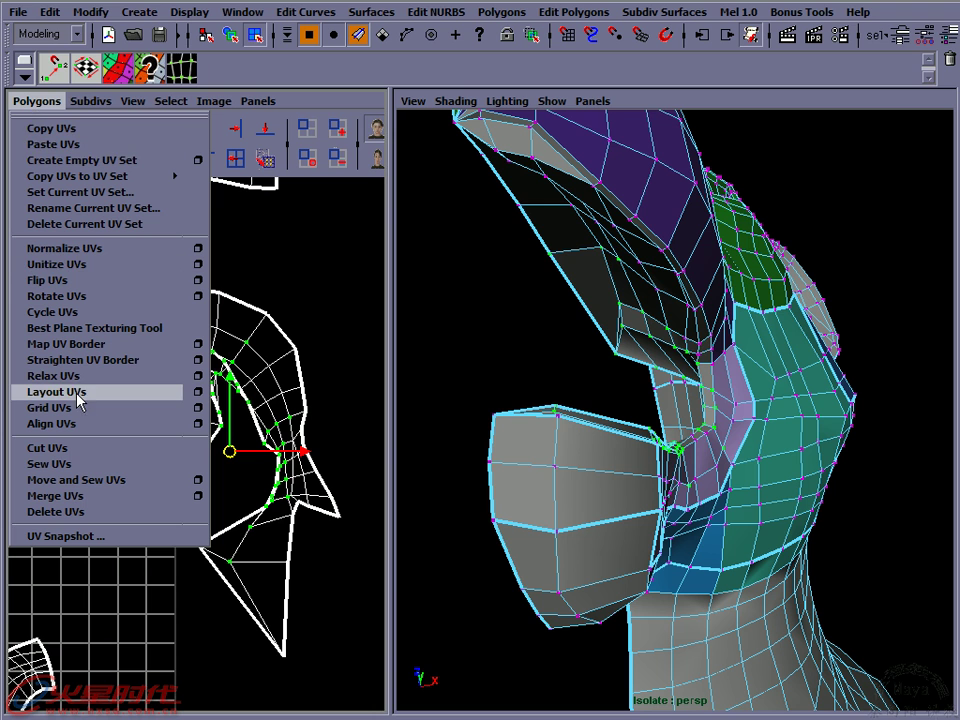
Relax the selected mouth UVs with Uniform edge weights from the Relax UVs options
left_click(197, 377)
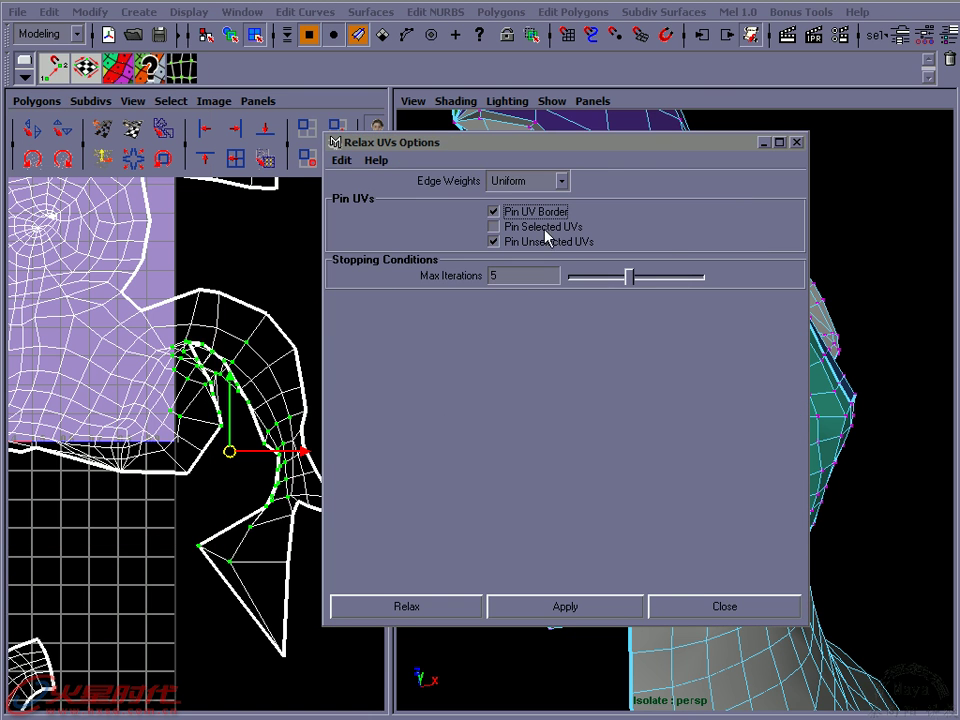
left_click_drag(580, 153, 660, 155)
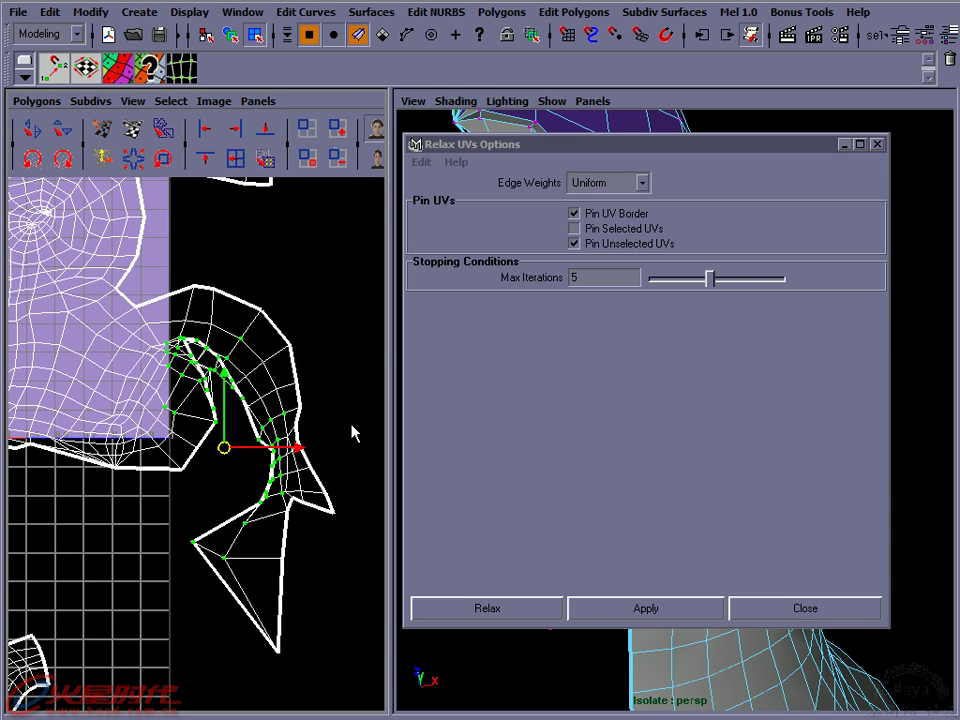
left_click(636, 608)
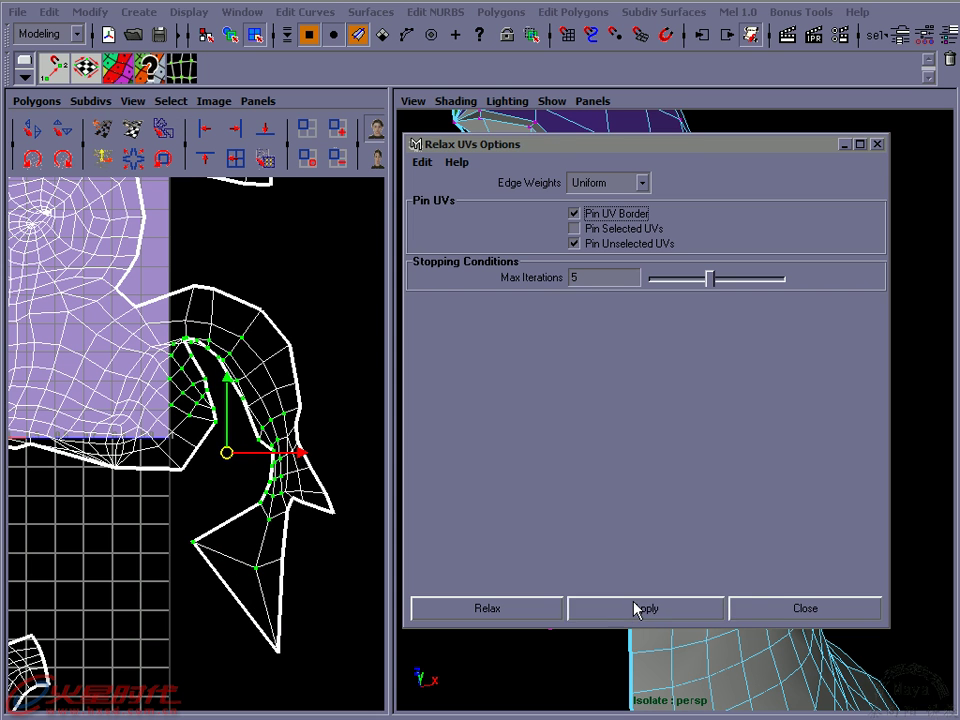
middle_click_drag(248, 368, 250, 398, "alt")
scroll(327, 420, "up", 3)
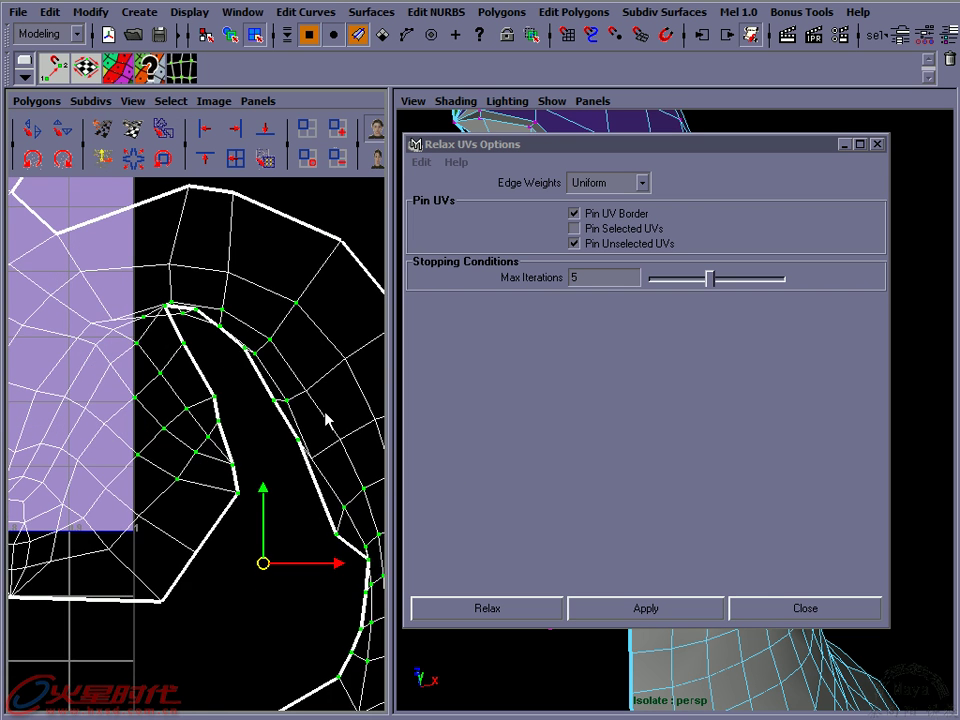
Switch Edge Weights to World Space and relax the mouth UVs again
left_click(618, 186)
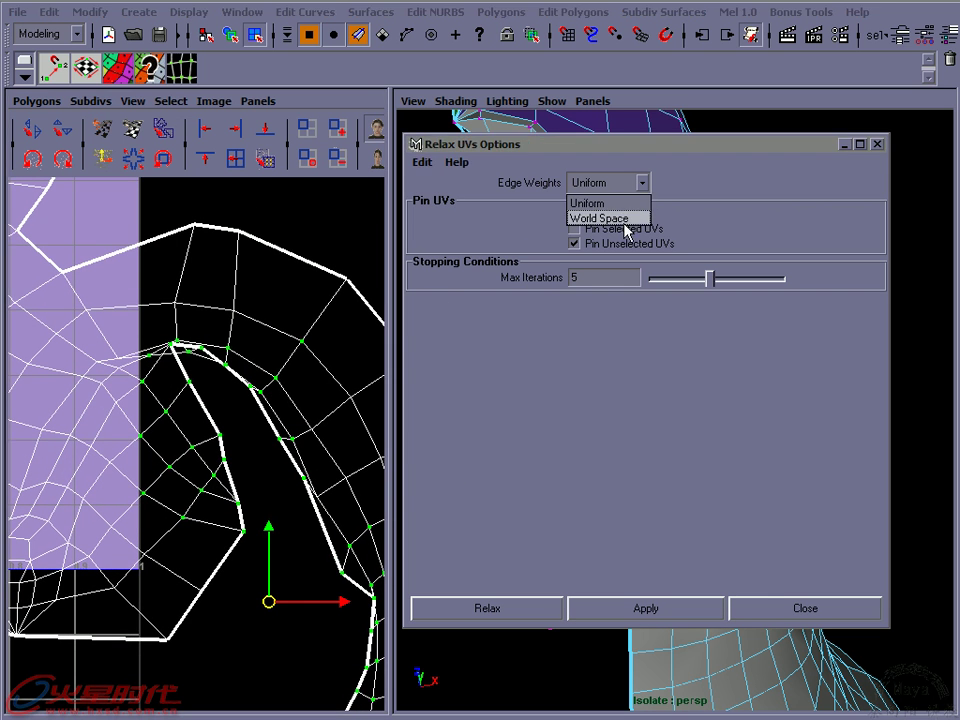
left_click(626, 218)
left_click(643, 607)
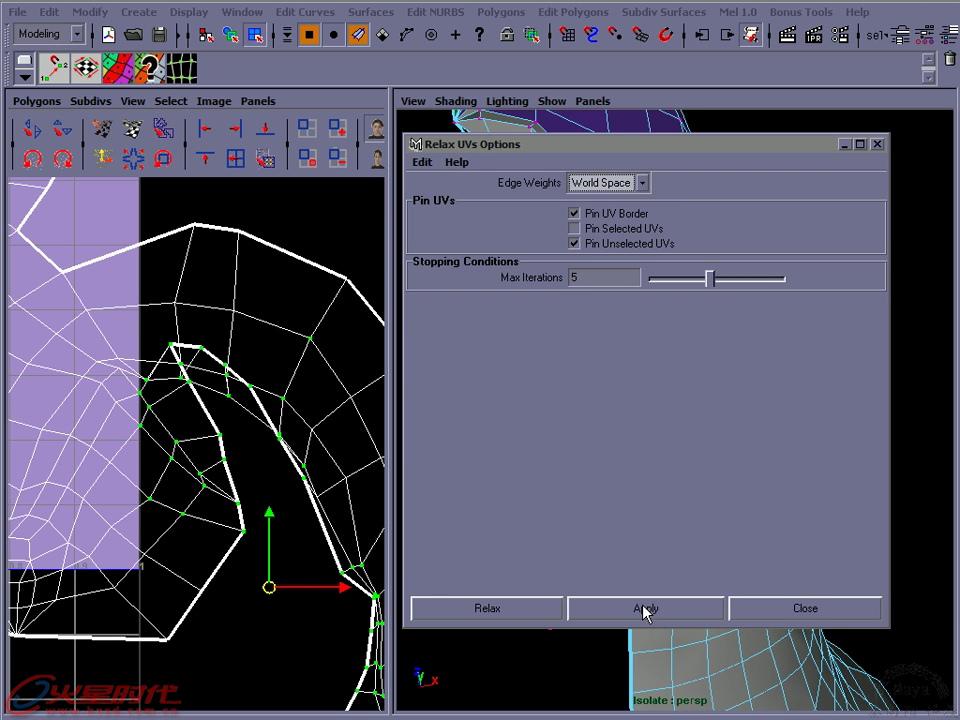
right_click_drag(280, 447, 133, 435, "alt")
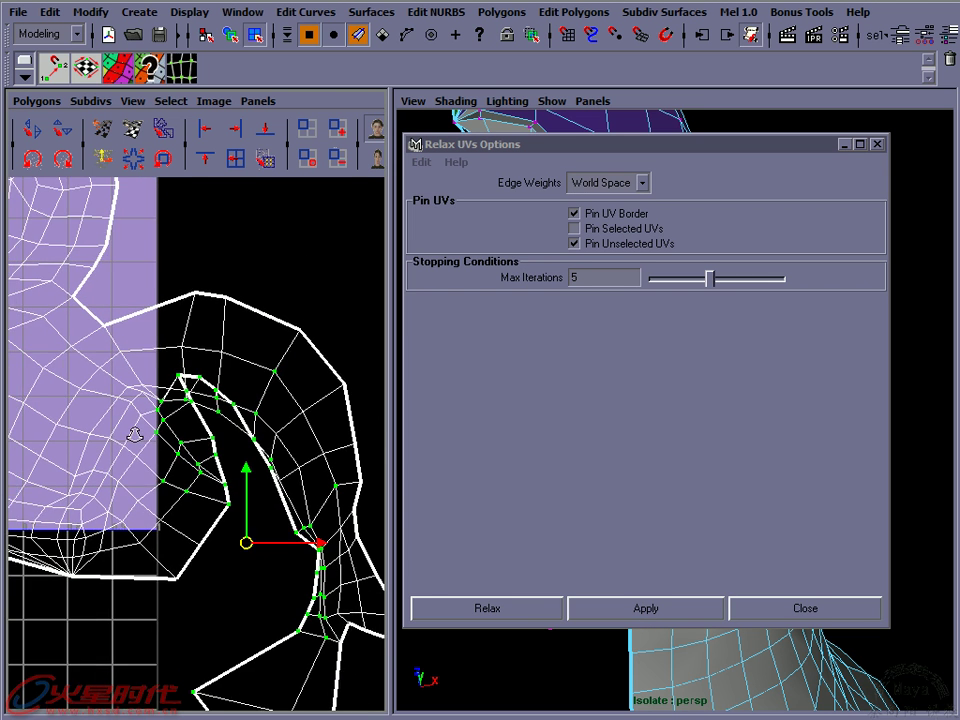
middle_click_drag(133, 422, 136, 382, "alt")
right_click_drag(133, 390, 160, 392, "alt")
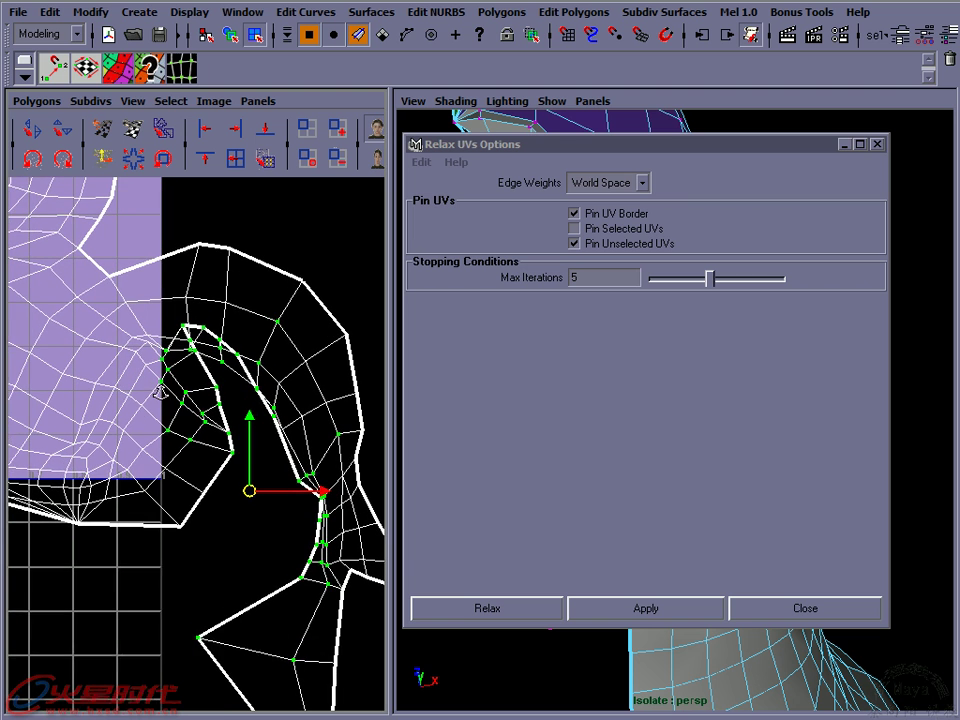
left_click(445, 543)
right_click_drag(240, 405, 255, 388, "alt")
middle_click_drag(255, 388, 219, 396, "alt")
Pull the corner and peak UVs on the inner mouth border down to smooth the outline
right_click(216, 388)
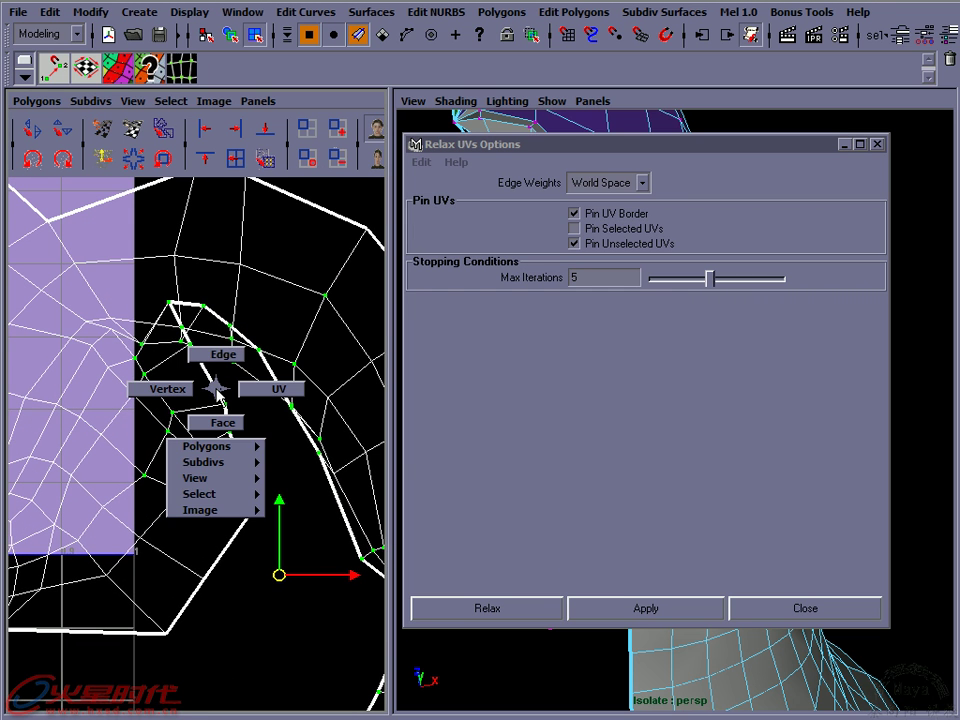
left_click(226, 403)
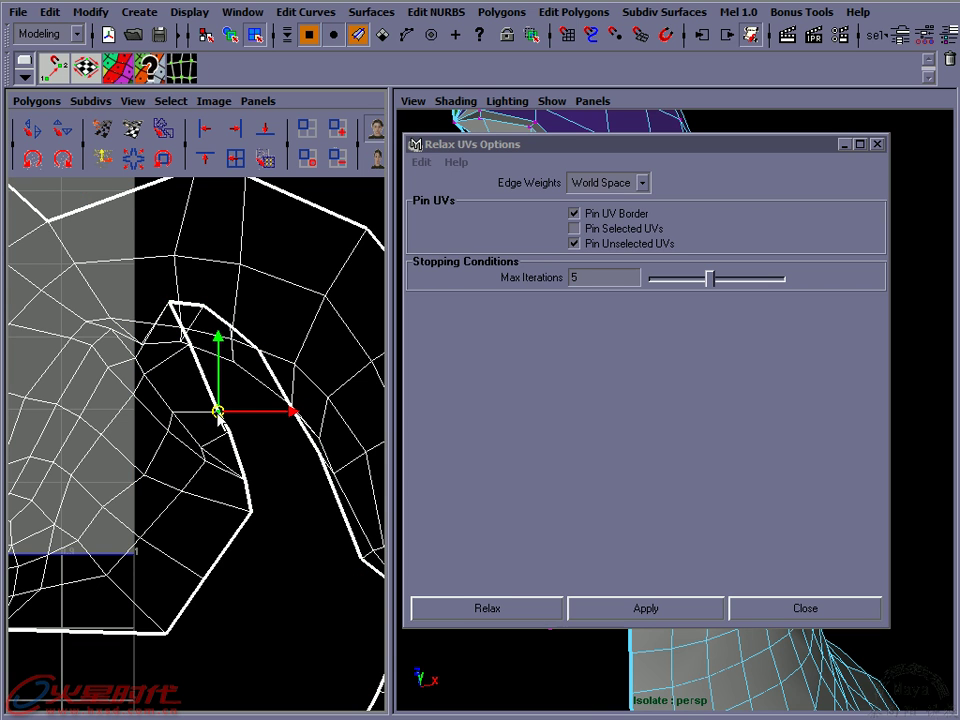
left_click_drag(163, 292, 180, 305)
middle_click_drag(180, 305, 212, 400)
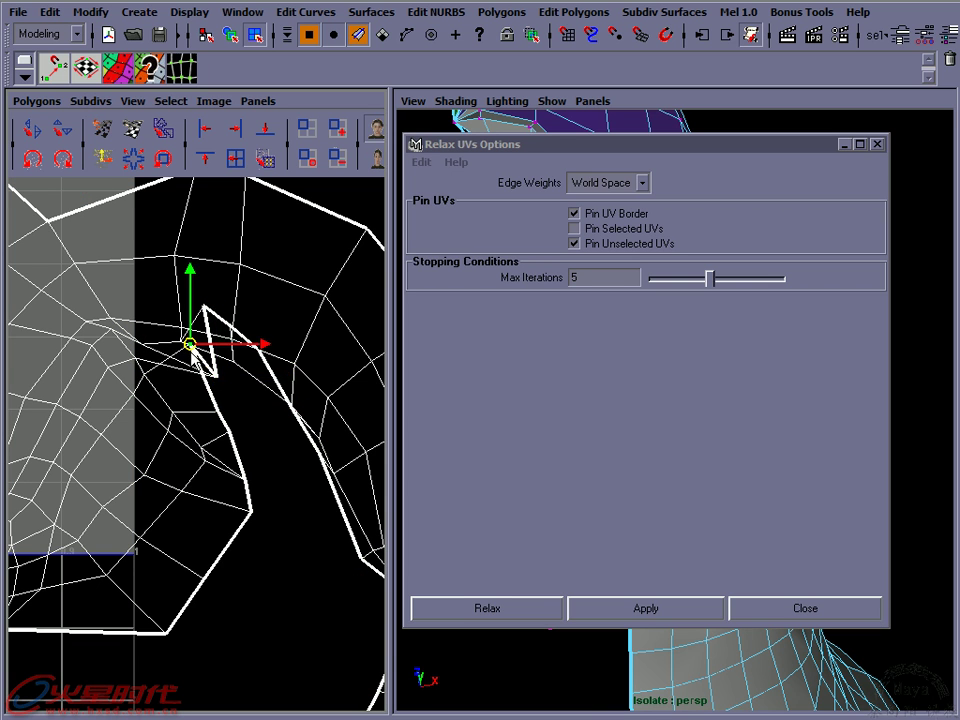
left_click(206, 309)
middle_click_drag(210, 314, 235, 390)
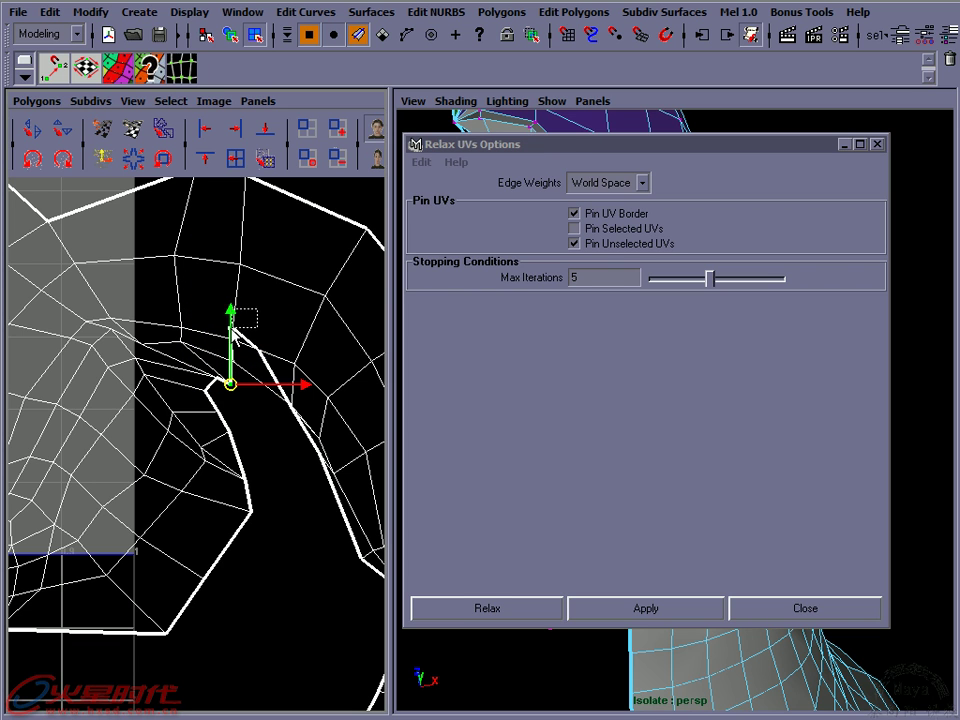
left_click_drag(224, 333, 226, 335)
middle_click_drag(257, 364, 243, 392)
left_click(262, 350)
mouse_move(275, 352)
middle_mouse_down()
mouse_move(291, 430)
mouse_move(326, 406)
middle_mouse_up()
left_click(278, 432)
Nudge the remaining border UVs along the throat edge to even spacing and straighten it
left_click(286, 412)
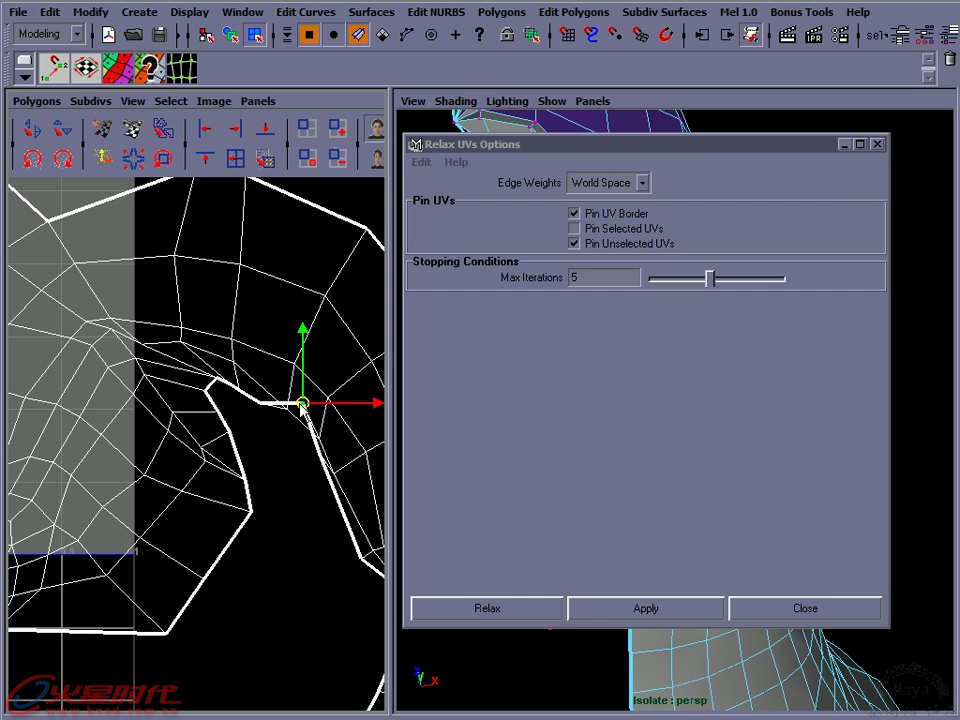
mouse_move(300, 420)
middle_mouse_down()
mouse_move(293, 447)
mouse_move(315, 470)
middle_mouse_up()
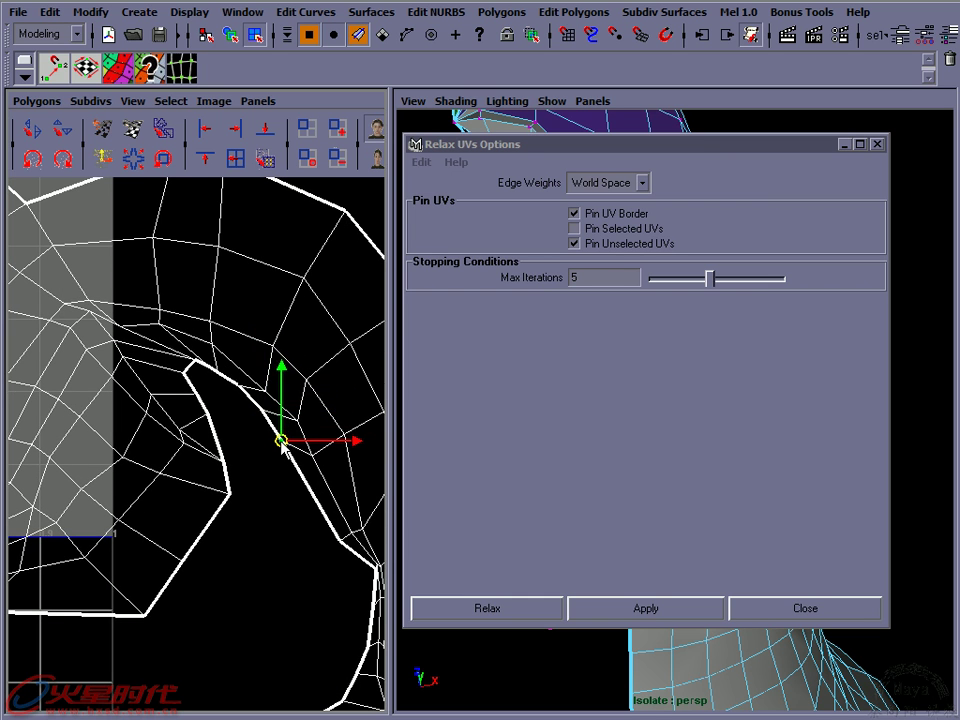
mouse_move(350, 553)
middle_mouse_down("alt")
mouse_move(320, 483)
mouse_move(281, 450)
middle_mouse_up("alt")
mouse_move(318, 495)
middle_mouse_down("alt")
mouse_move(308, 475)
mouse_move(186, 380)
middle_mouse_up("alt")
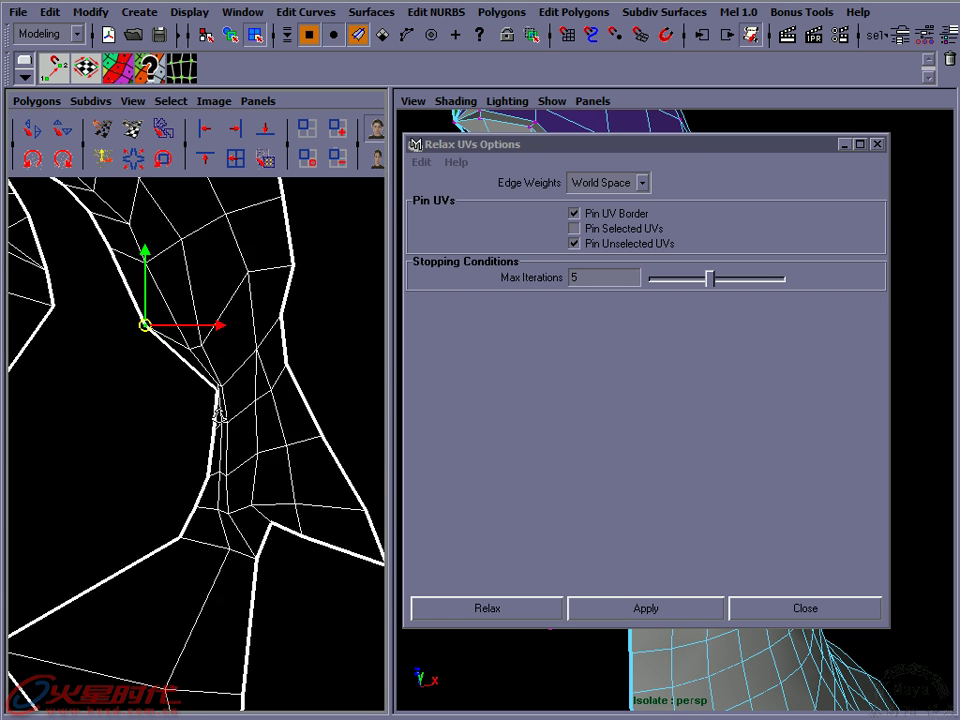
scroll(316, 415, "up", 2)
left_click(248, 312)
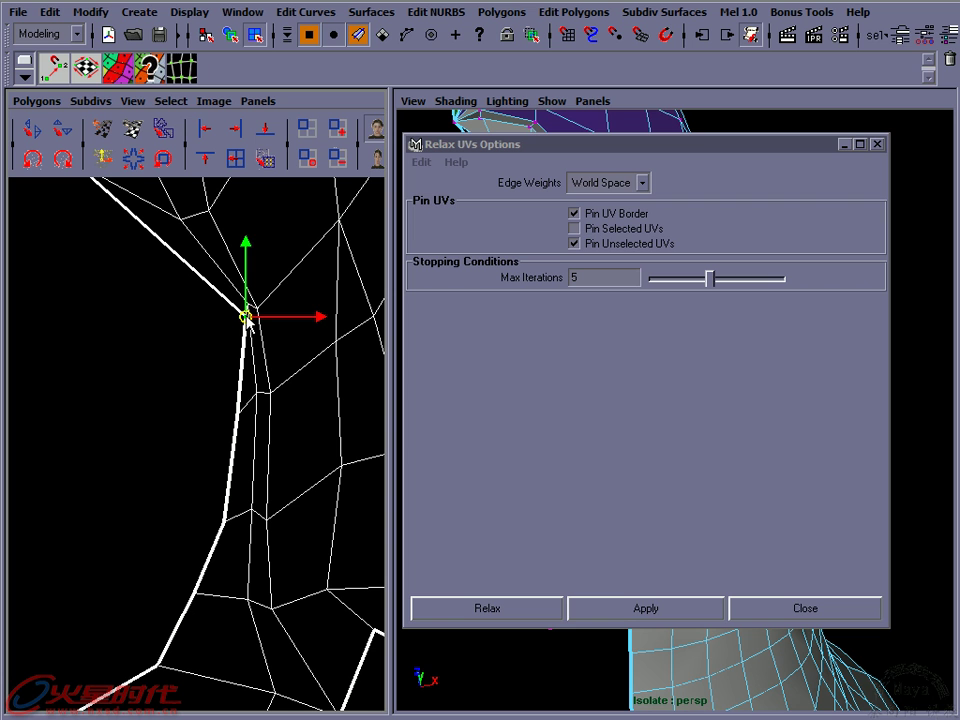
left_click_drag(246, 315, 155, 310)
scroll(155, 312, "down", 1)
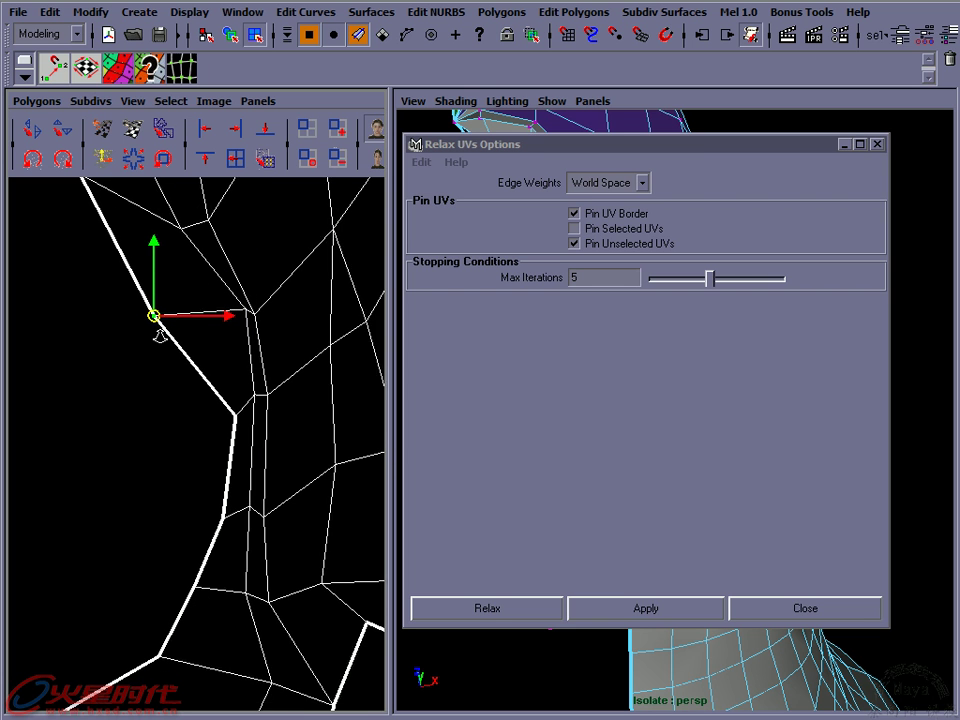
mouse_move(182, 407)
middle_mouse_down("alt")
mouse_move(115, 437)
mouse_move(132, 440)
middle_mouse_up("alt")
mouse_move(236, 454)
left_mouse_down()
mouse_move(253, 476)
mouse_move(237, 465)
mouse_move(232, 487)
left_mouse_up()
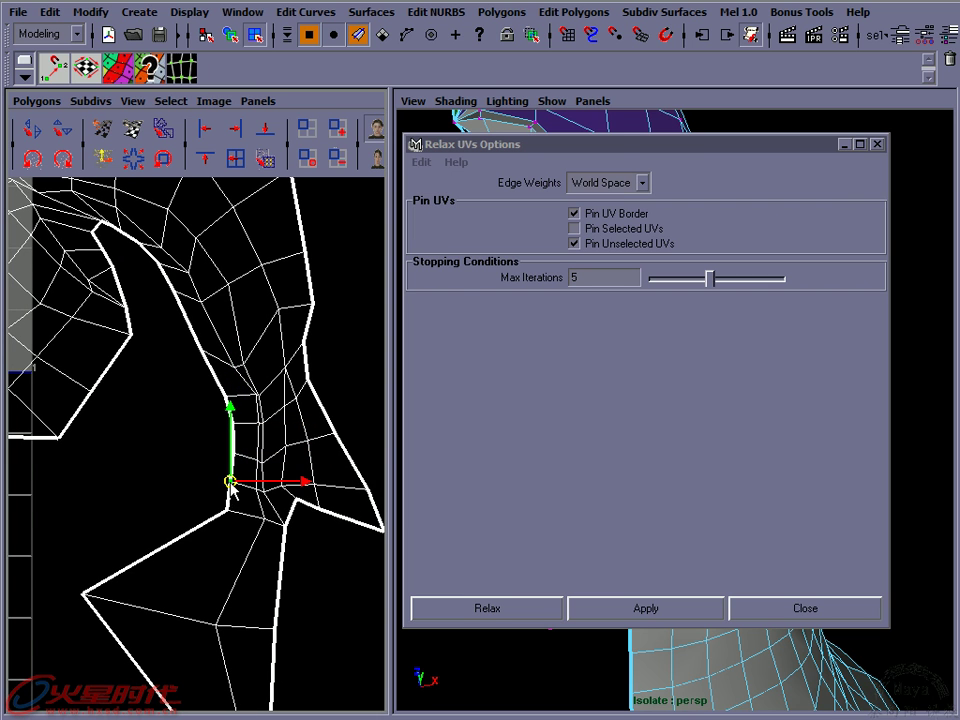
right_click_drag(238, 515, 183, 428, "alt")
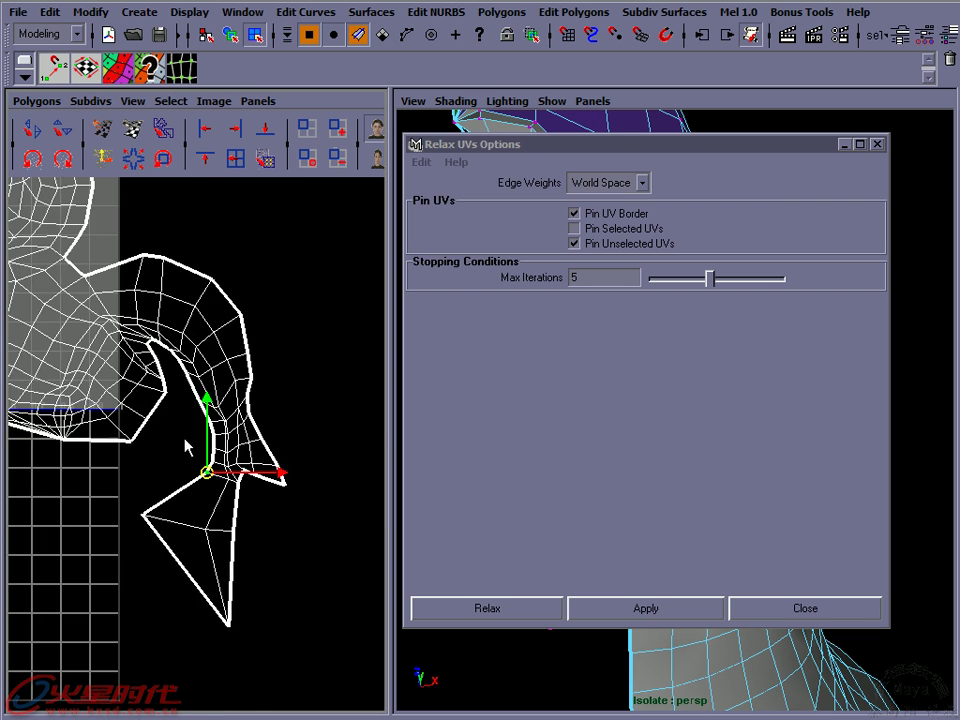
Close the Relax UVs options and leave UV component mode with F8
left_click(759, 617)
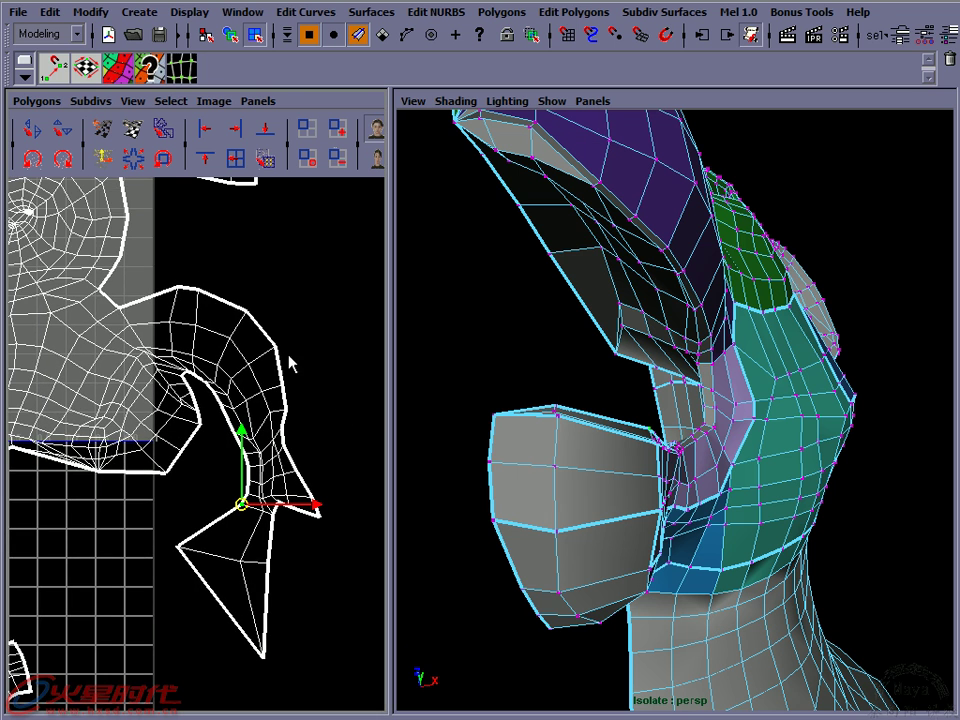
mouse_move(339, 413)
right_mouse_down("alt")
mouse_move(150, 397)
mouse_move(160, 402)
right_mouse_up("alt")
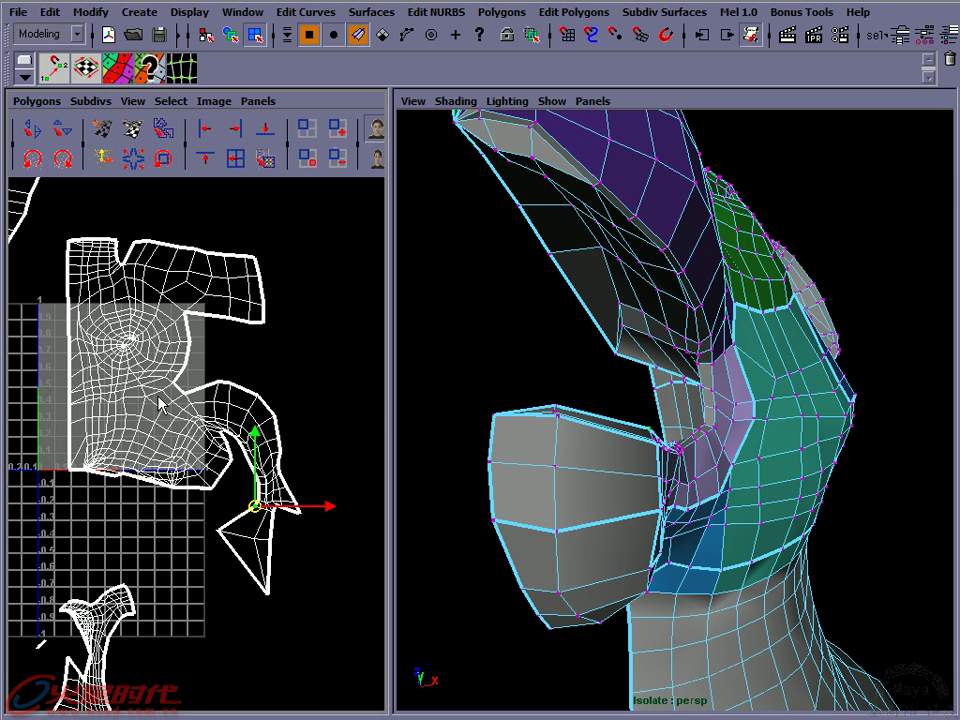
key("F8")
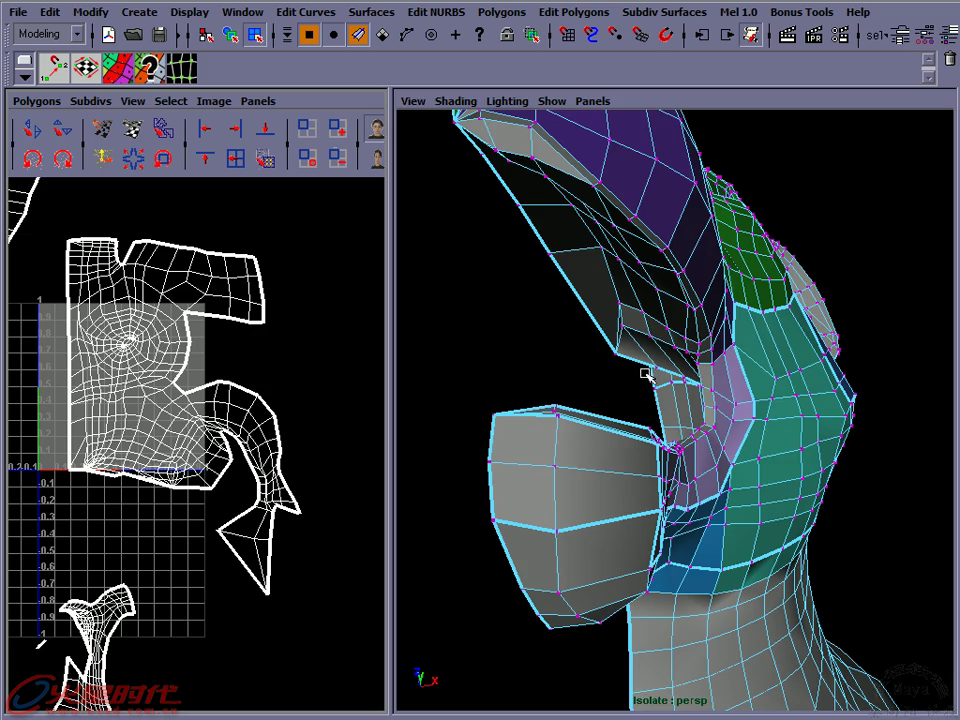
Orbit around the dog head to inspect the mouth, eye hole and snout in 3D
left_click_drag(633, 374, 714, 412, "alt")
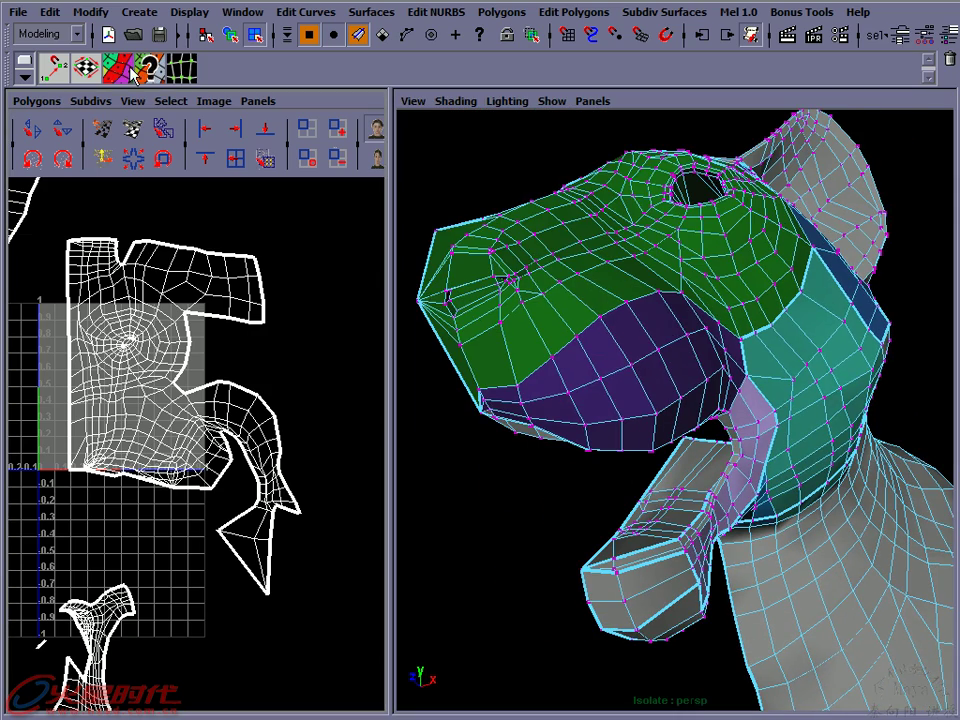
left_click_drag(810, 424, 731, 291, "alt")
left_click_drag(752, 340, 654, 315, "alt")
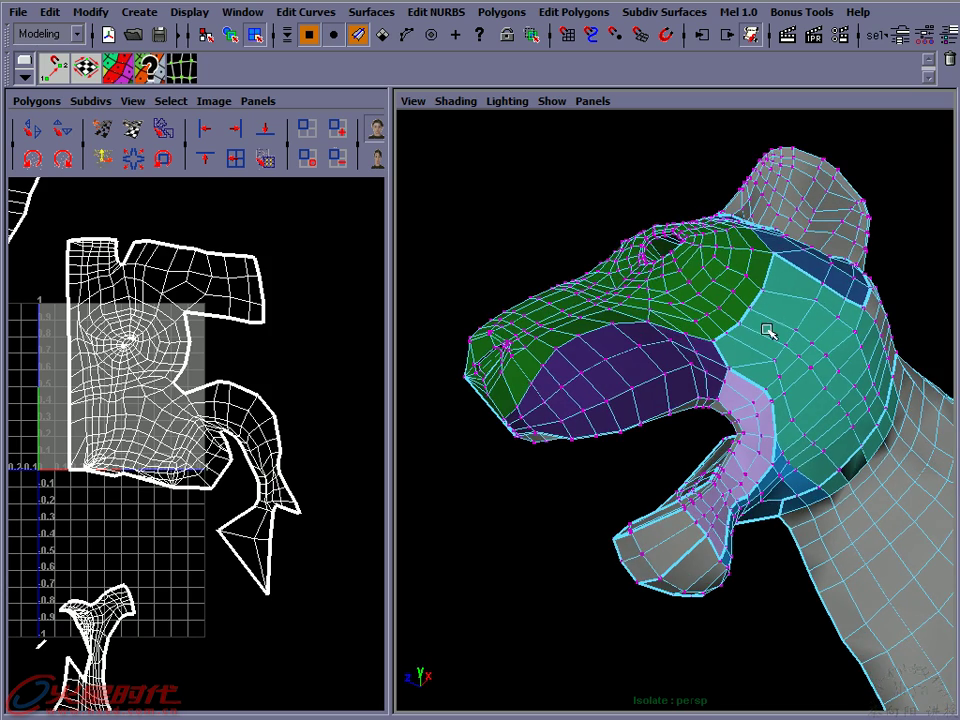
left_click_drag(771, 316, 713, 368, "alt")
mouse_move(680, 360)
left_mouse_down("alt")
mouse_move(689, 306)
mouse_move(678, 192)
left_mouse_up("alt")
left_click_drag(670, 385, 784, 302, "alt")
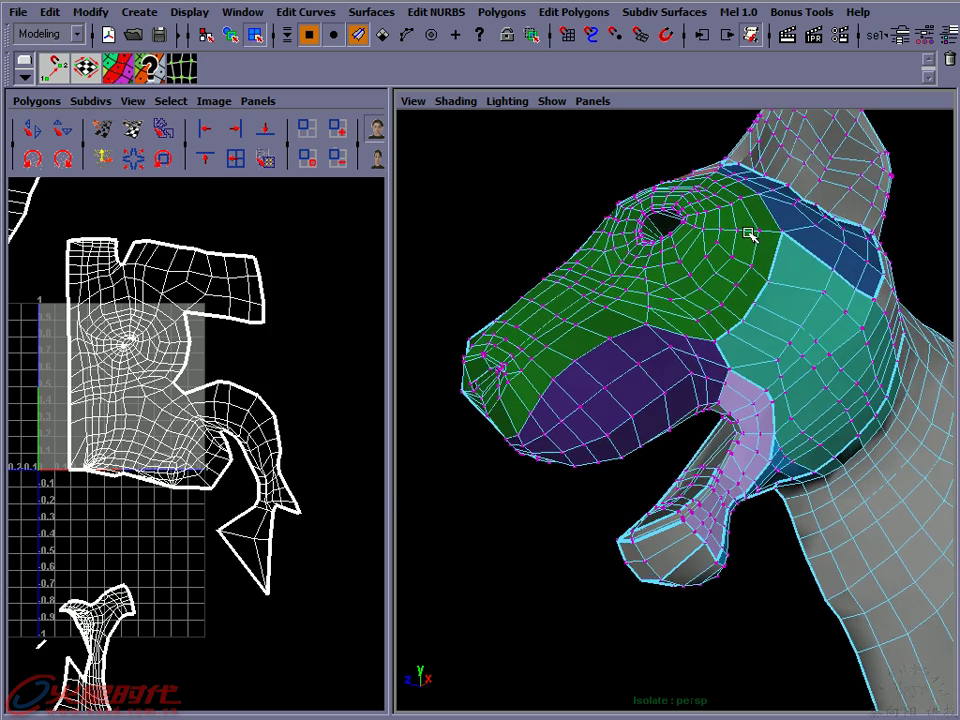
Switch to object selection and reselect the dog head mesh
key("F8")
key("F8")
key("F8")
left_click(570, 240)
left_click(657, 328)
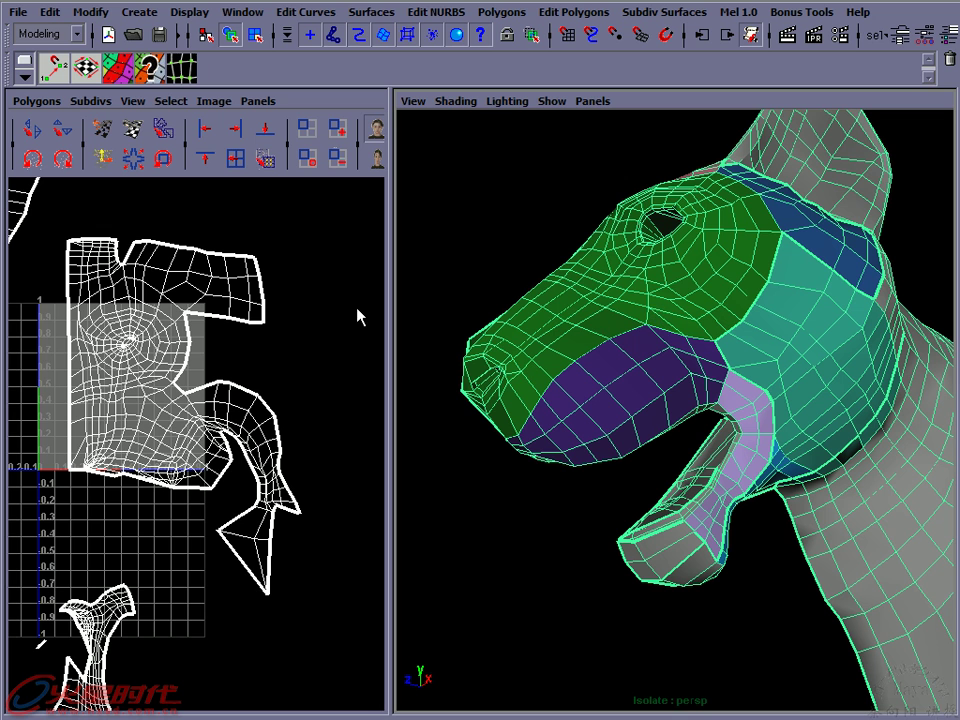
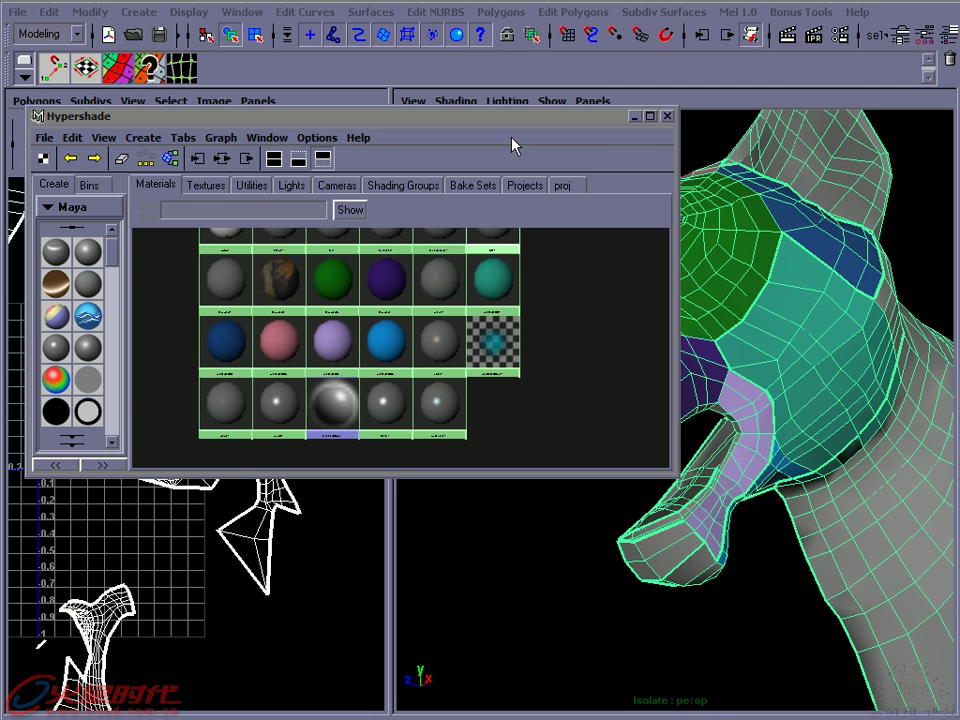
Box-select the head shell's UVs and convert the selection to faces
left_click(634, 116)
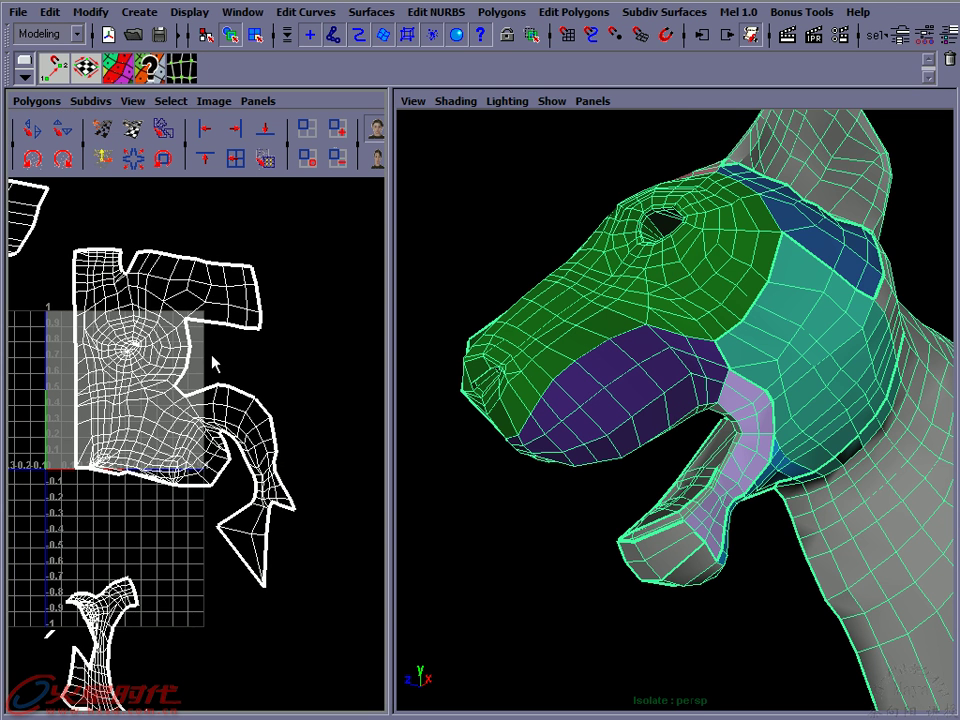
right_click_drag(170, 355, 208, 360)
left_click_drag(56, 233, 317, 574)
right_click_drag(192, 392, 256, 384, "ctrl")
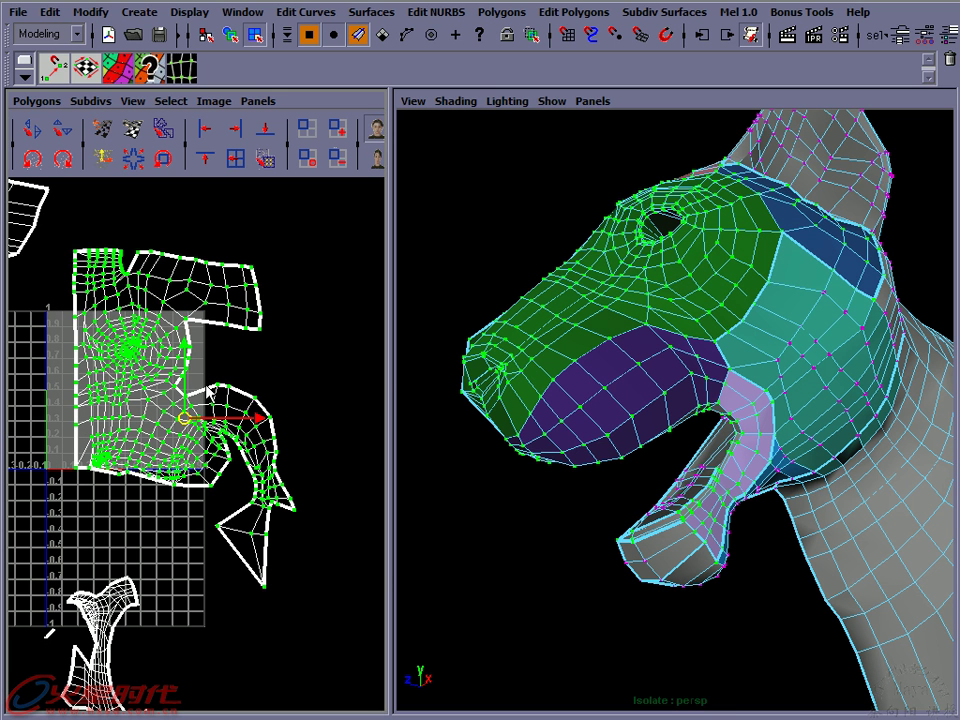
right_click_drag(205, 358, 200, 400, "ctrl")
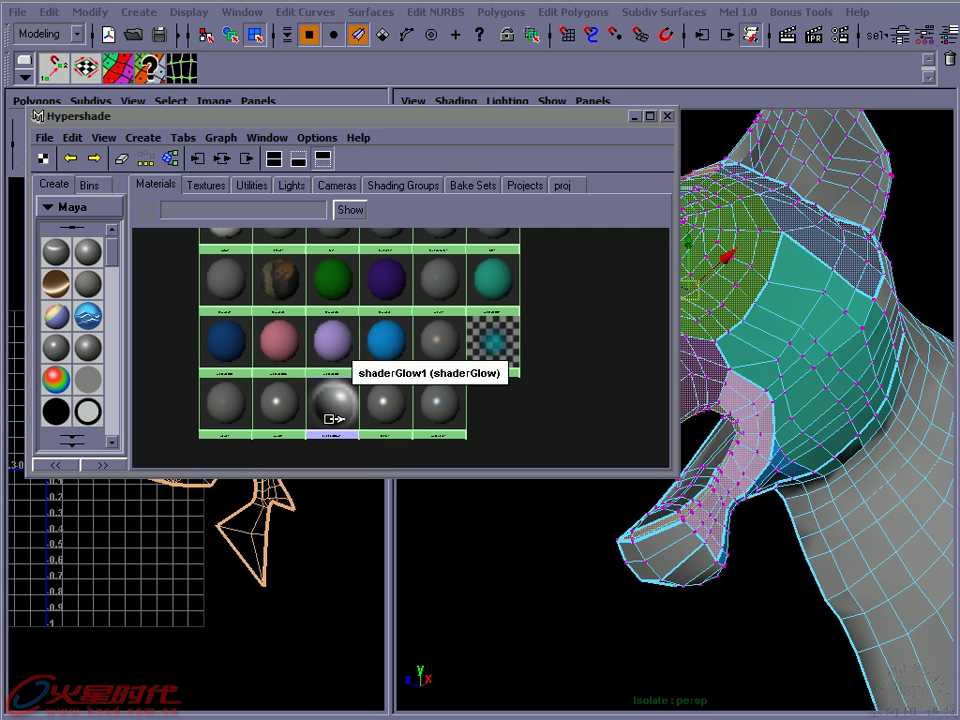
Assign the green lambert3 material to the selected snout and jaw faces
right_click(332, 278)
left_click(328, 243)
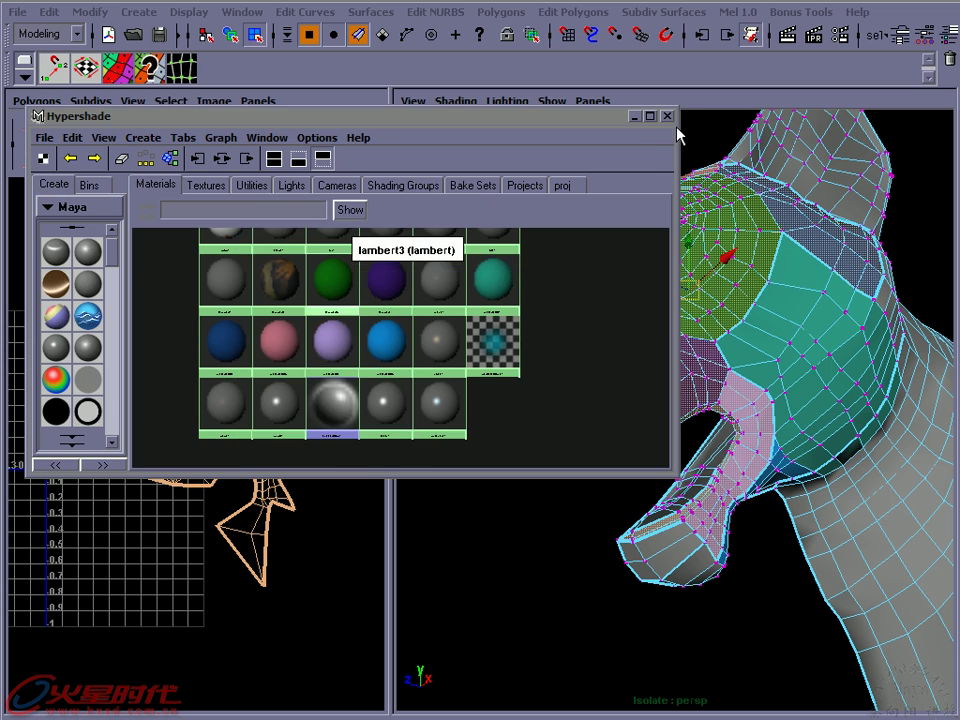
left_click(634, 116)
left_click(507, 289)
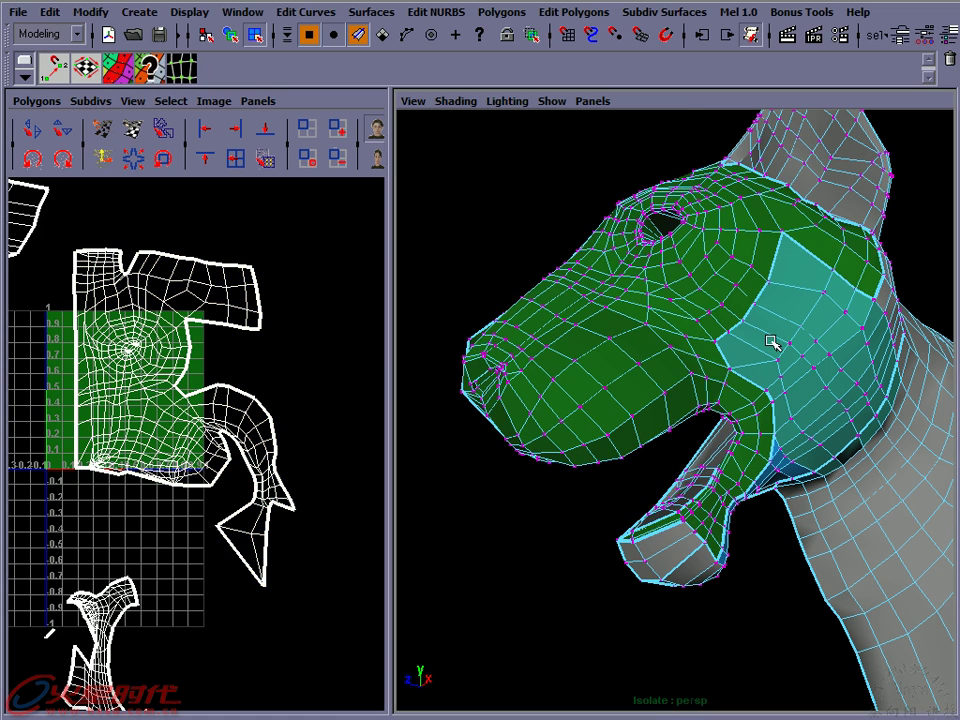
mouse_move(733, 323)
left_mouse_down("alt")
mouse_move(767, 311)
mouse_move(744, 343)
mouse_move(660, 339)
left_mouse_up("alt")
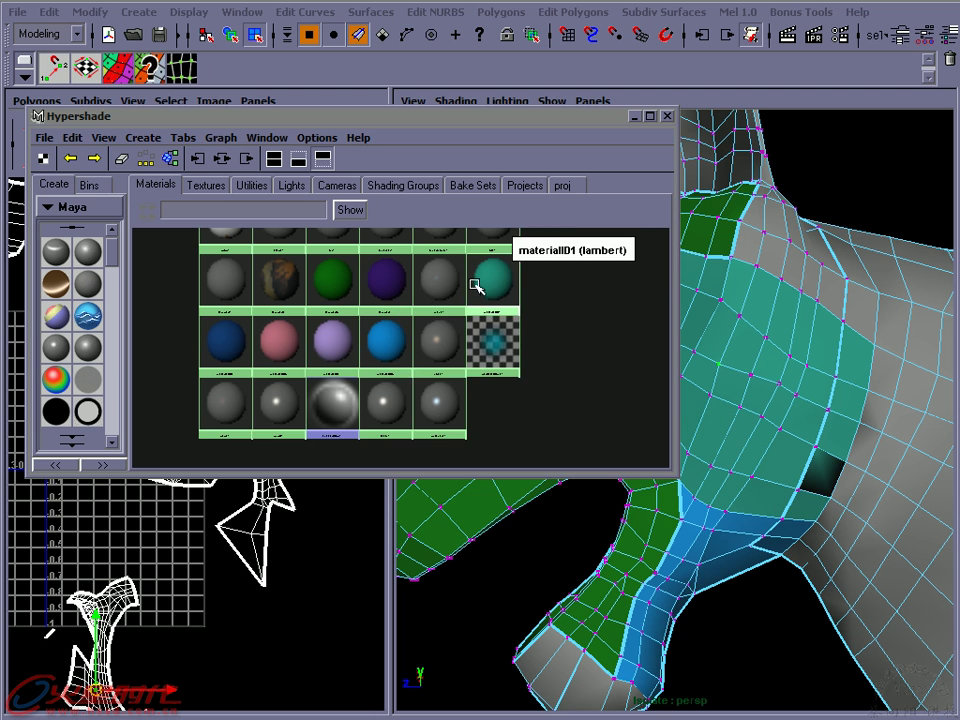
Select all faces using the teal material from its Hypershade swatch
right_click(490, 280)
left_click(526, 278)
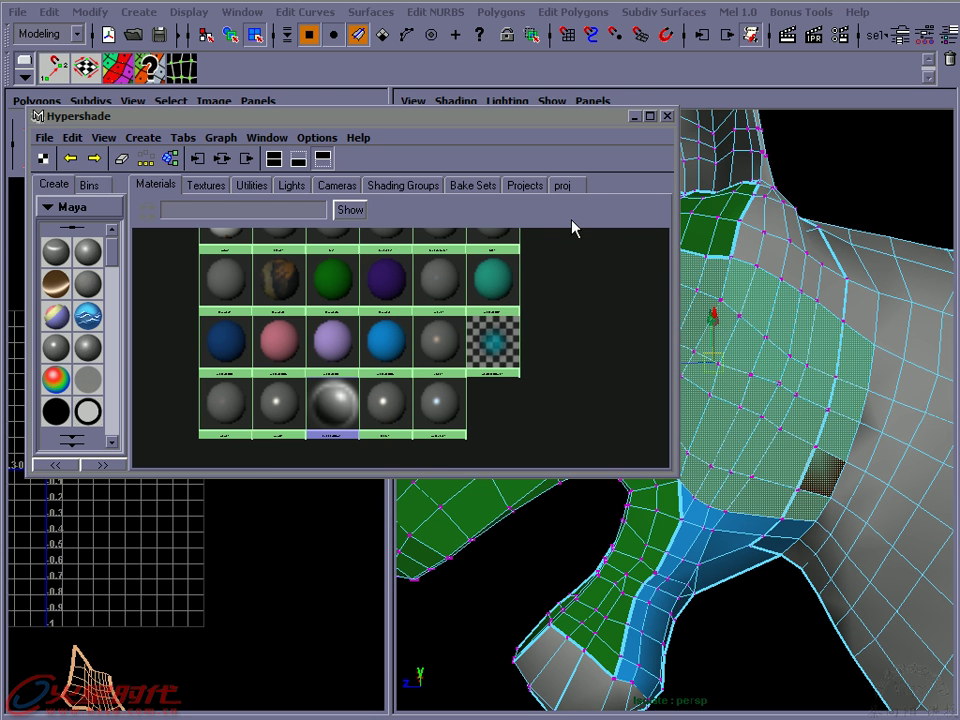
left_click(636, 117)
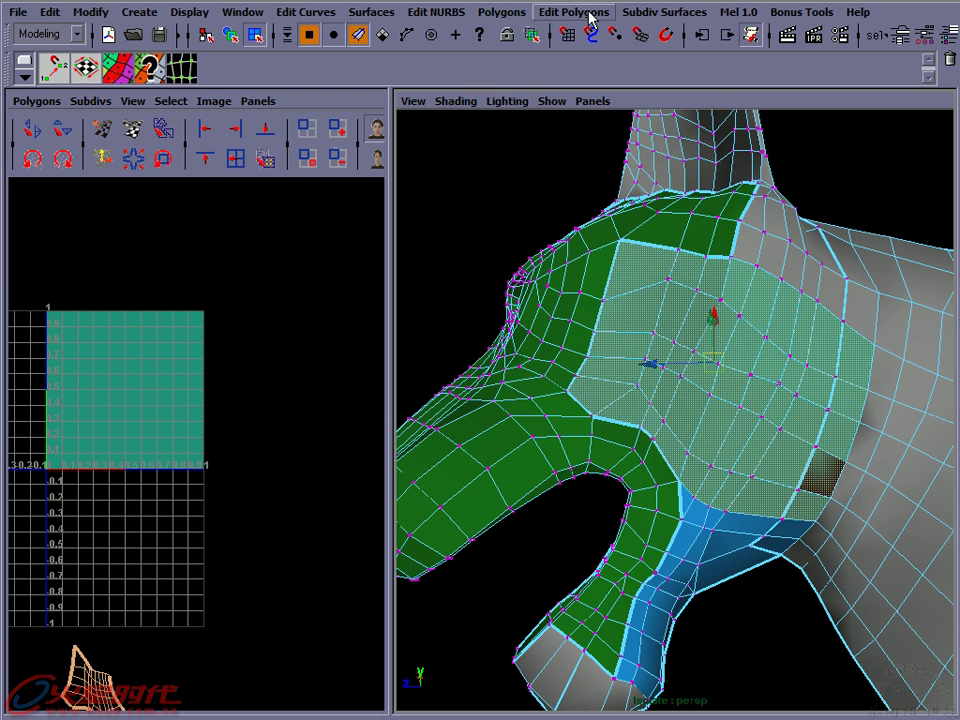
left_click(572, 12)
Apply a planar UV projection to the teal neck faces
left_click(736, 64)
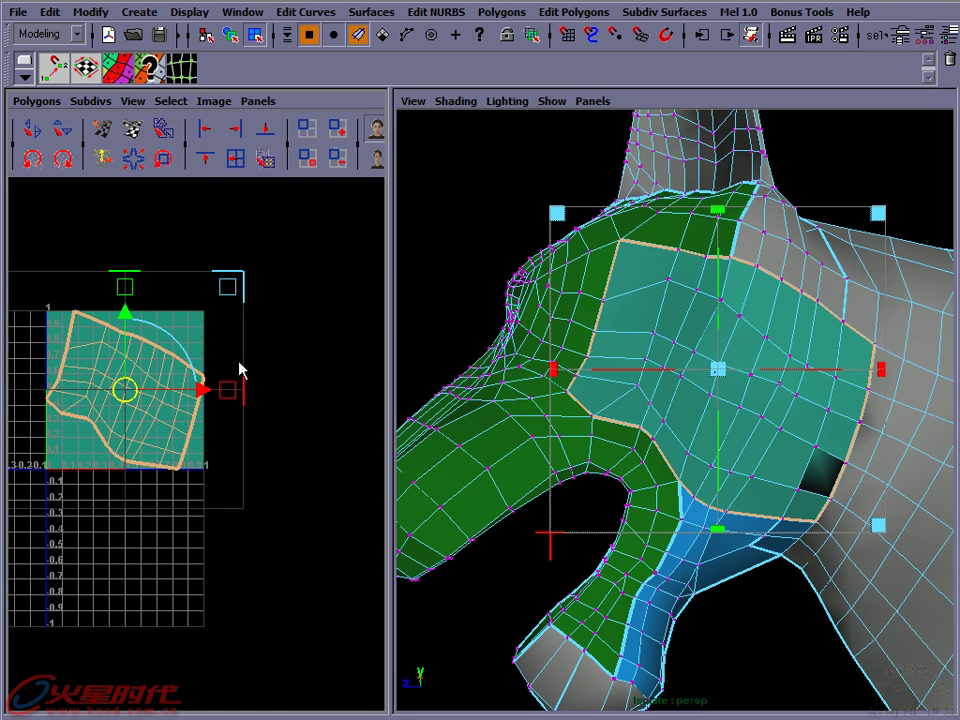
middle_click_drag(309, 386, 340, 393, "alt")
key("F8")
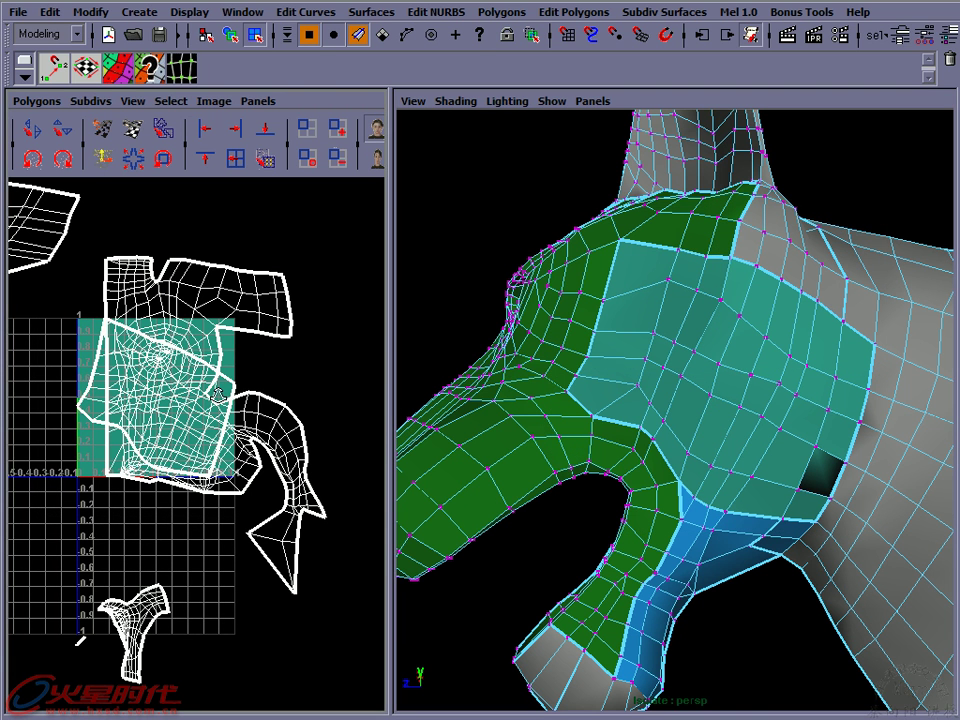
Select the new neck UV shell and move it right, off the head UVs
scroll(120, 405, "up", 2)
right_click(76, 400)
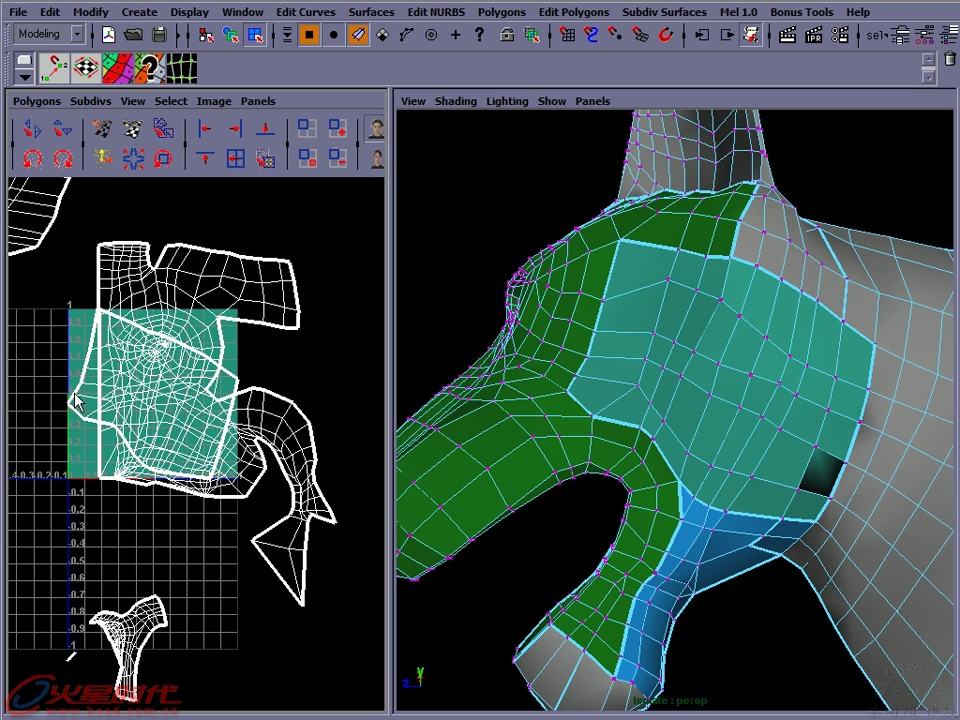
right_click_drag(196, 418, 232, 418, "ctrl")
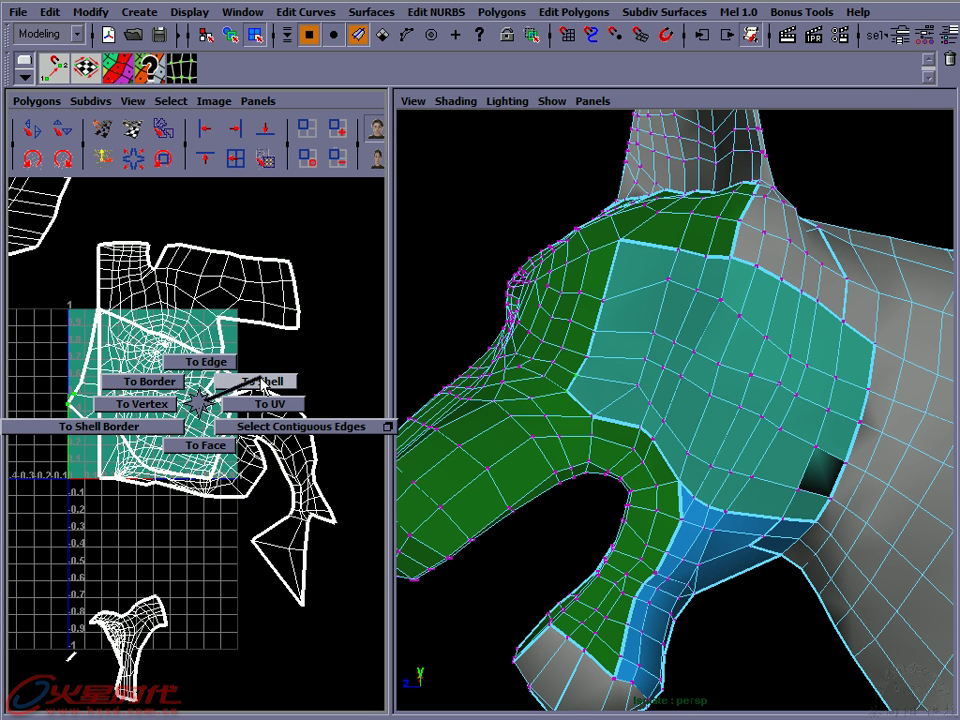
key("w")
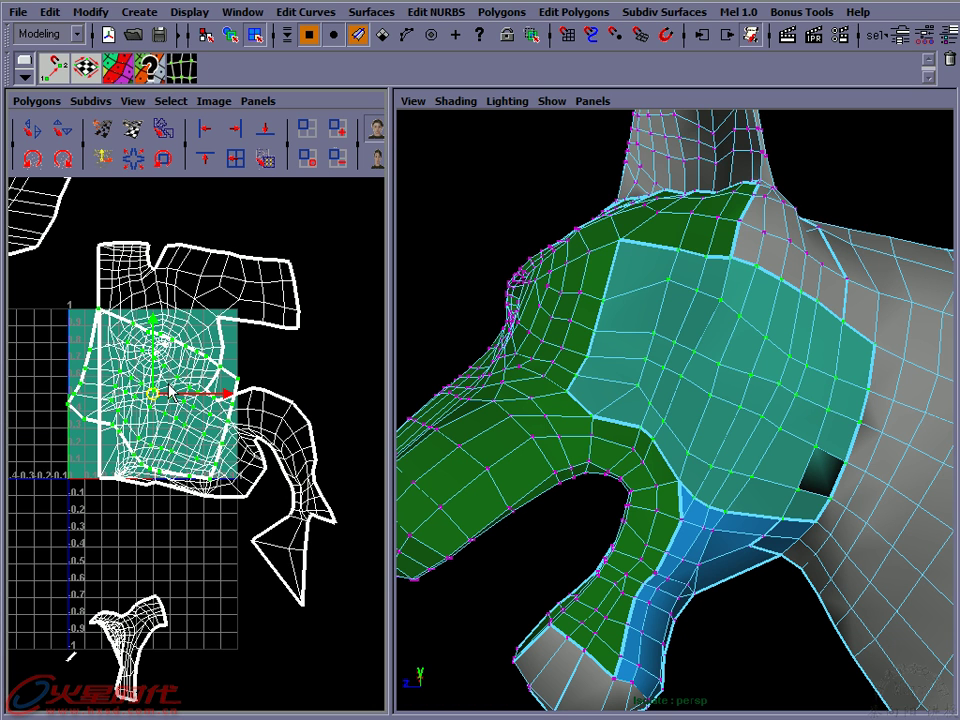
left_click_drag(154, 392, 330, 354)
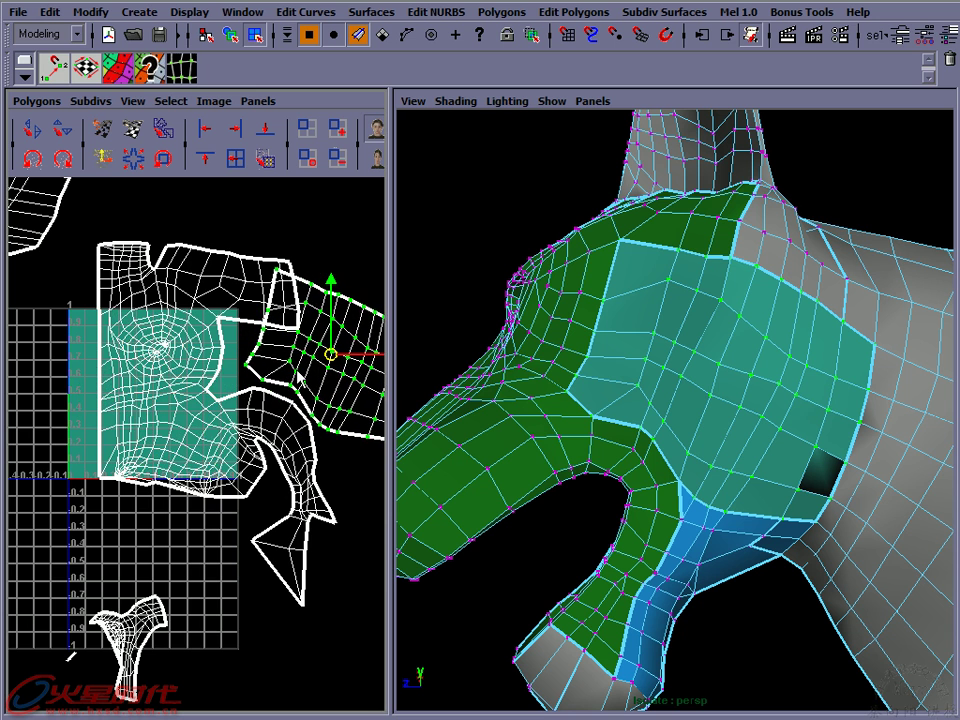
Shrink the neck shell and slide it left toward the head shell
middle_click_drag(330, 354, 225, 423, "alt")
left_click_drag(260, 414, 256, 418)
key("r")
middle_click_drag(317, 326, 233, 342)
middle_click_drag(311, 321, 290, 342)
key("w")
left_click_drag(262, 413, 216, 428)
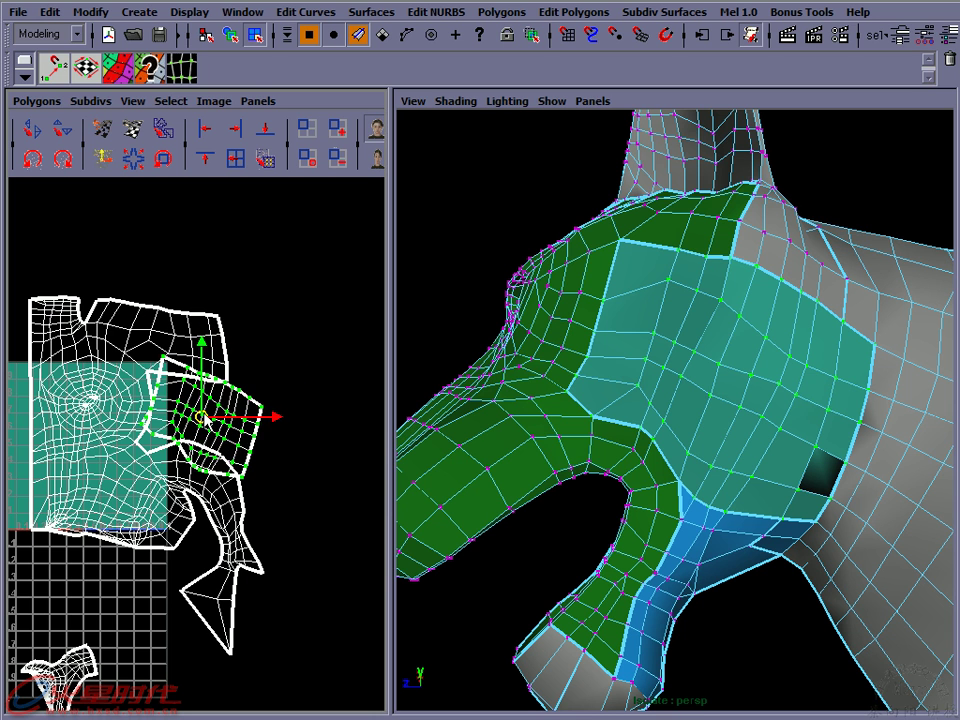
scroll(216, 428, "up", 2)
scroll(321, 503, "up", 2)
Maximize the UV Texture Editor and rotate the neck shell upright
key("space")
middle_click_drag(445, 453, 495, 407, "alt")
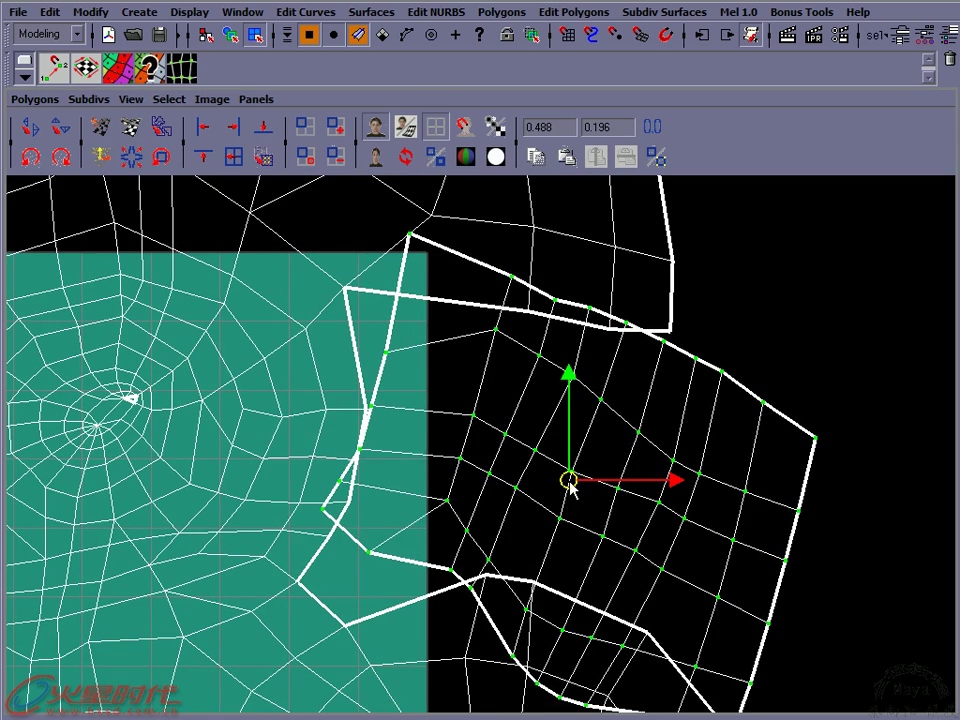
left_click_drag(570, 488, 574, 478)
key("e")
left_click_drag(641, 403, 621, 385)
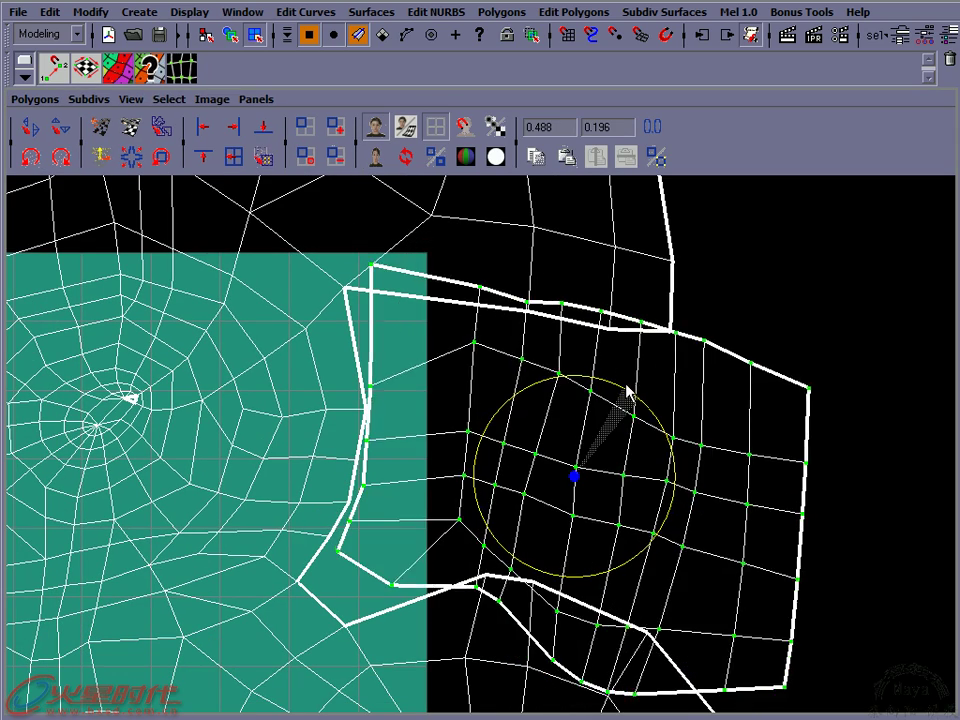
key("w")
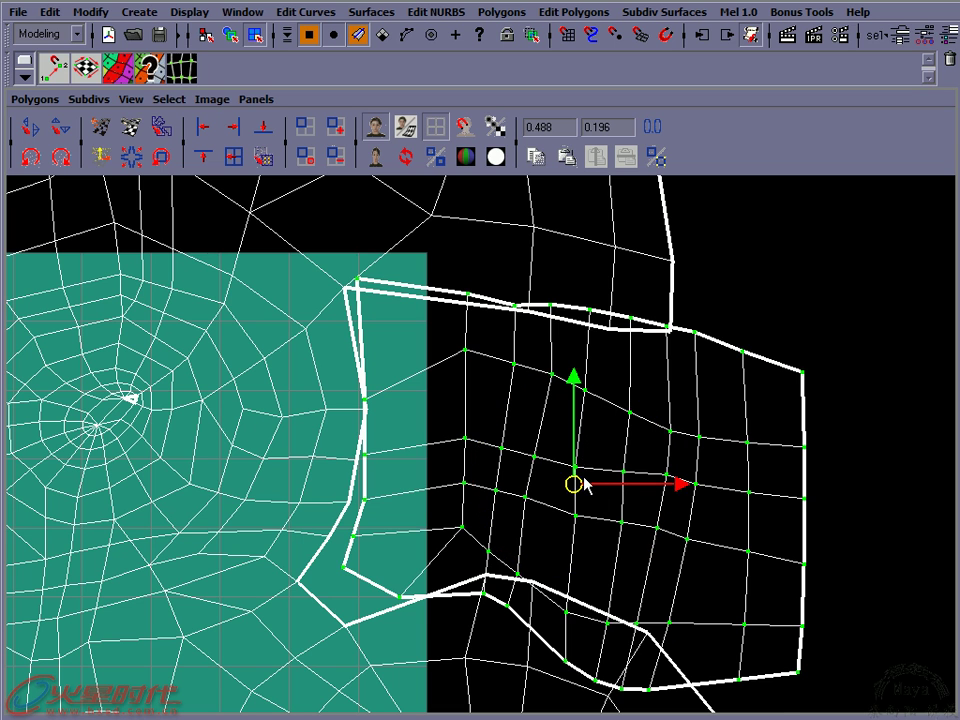
left_click_drag(578, 478, 578, 497)
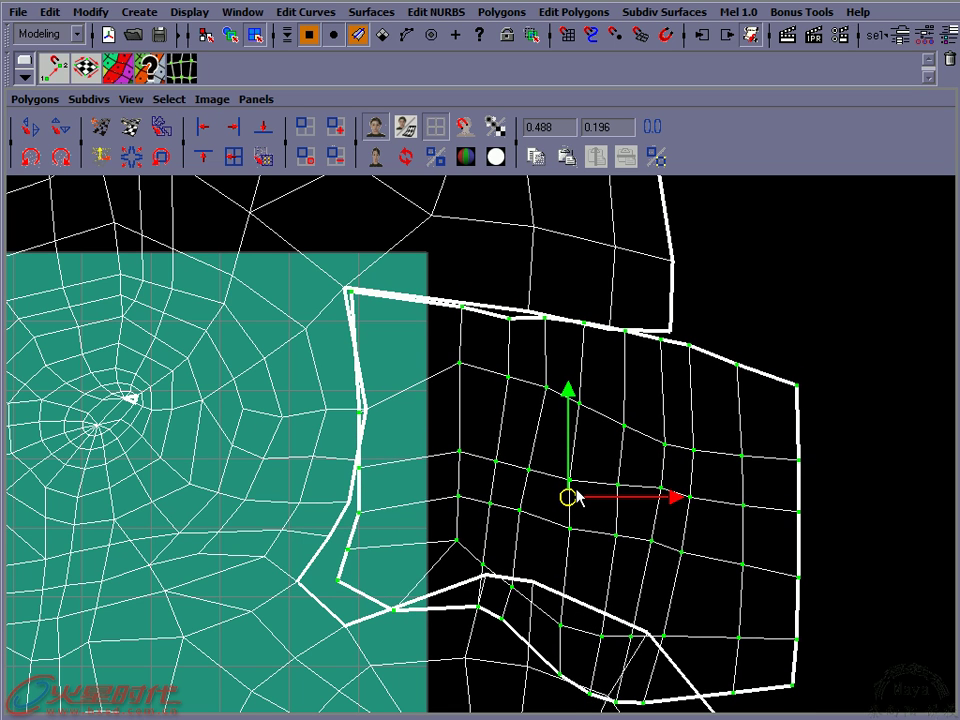
Fine-tune the neck shell's height and position against the head shell's border
middle_click_drag(620, 543, 680, 440, "alt")
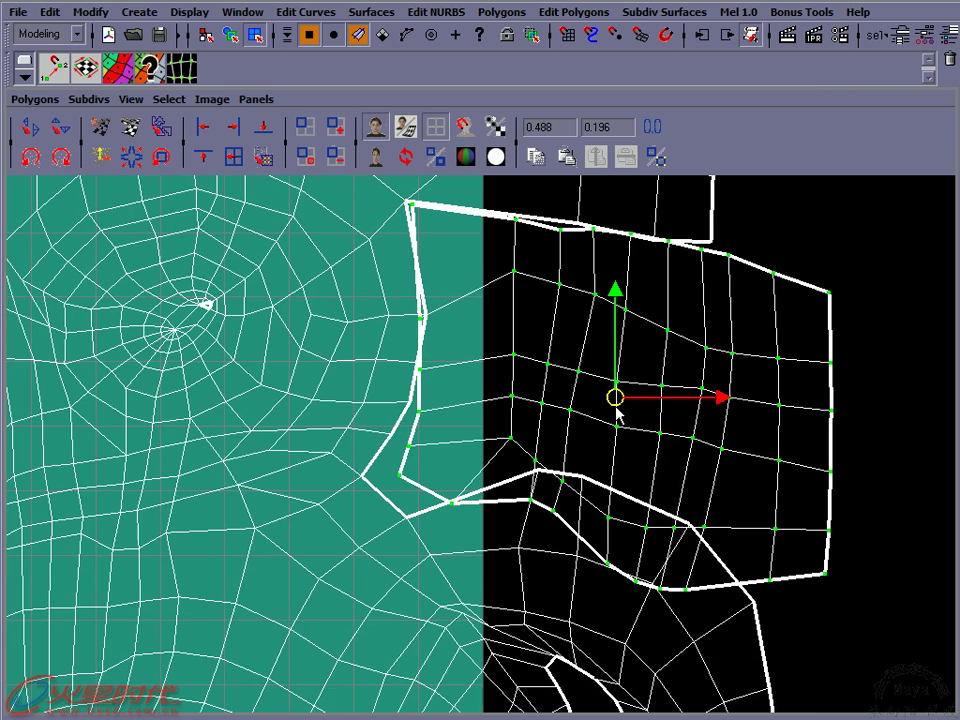
key("r")
left_click_drag(615, 297, 617, 335)
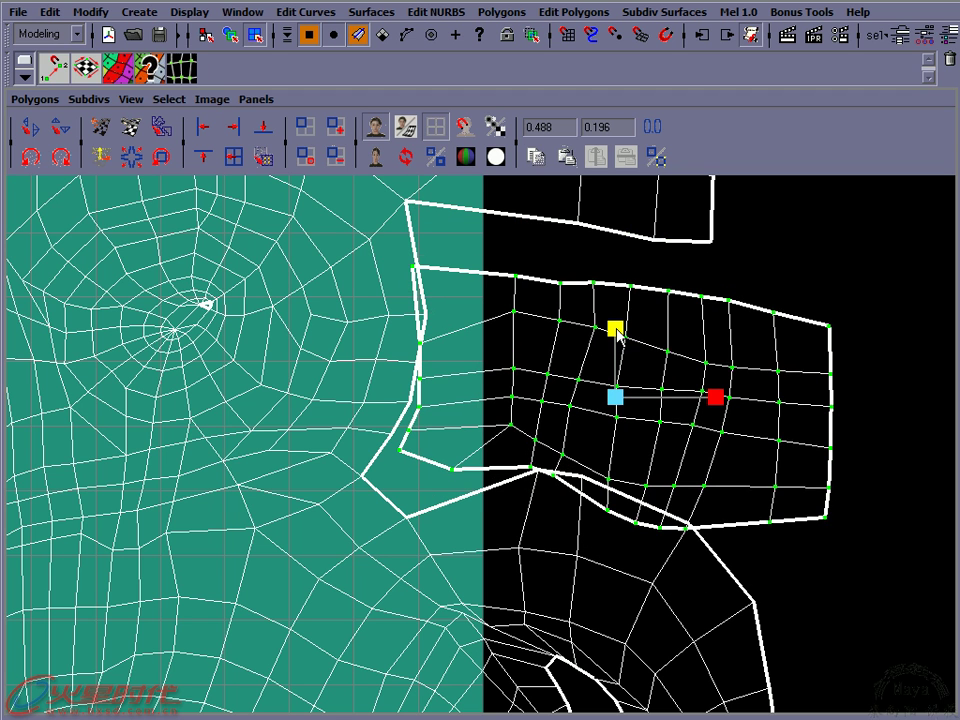
key("w")
left_click_drag(615, 397, 622, 356)
key("r")
left_click_drag(620, 251, 622, 240)
key("w")
left_click_drag(619, 350, 620, 356)
middle_click_drag(484, 410, 621, 392, "alt")
right_click(563, 440)
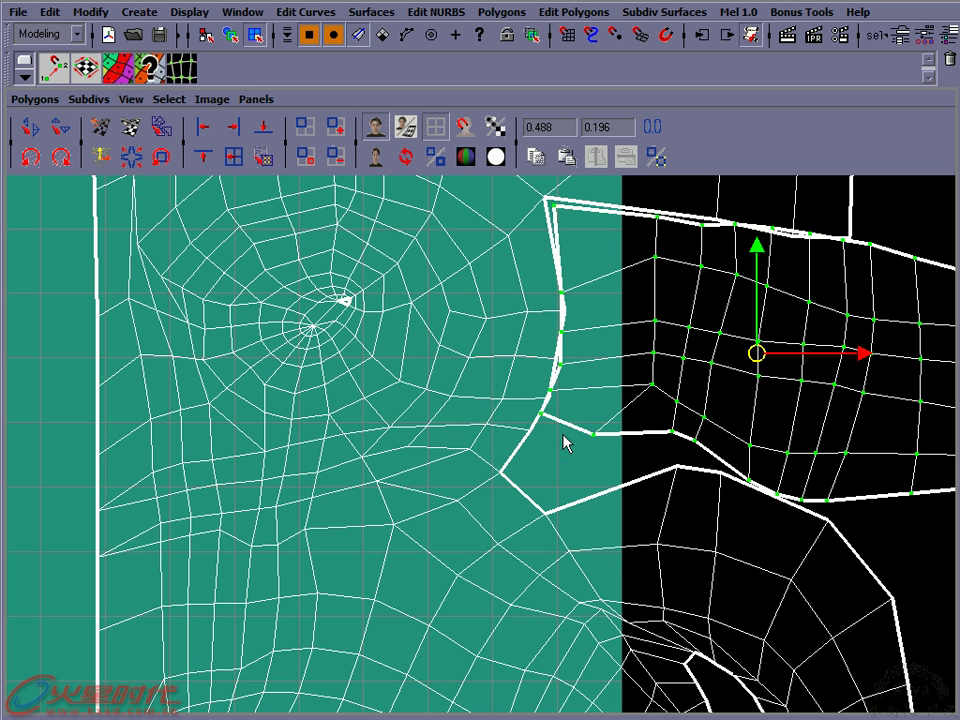
Drag three border UVs down and left to reshape the shell edges
left_click(563, 440)
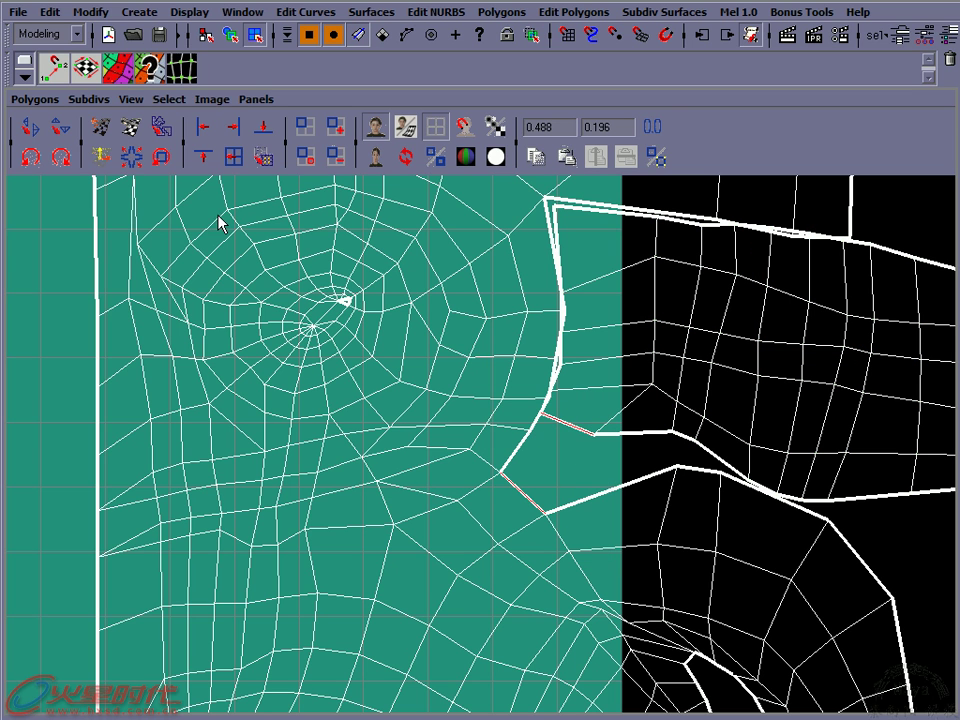
right_click_drag(583, 433, 640, 426)
left_click(593, 436)
left_click_drag(593, 436, 555, 492)
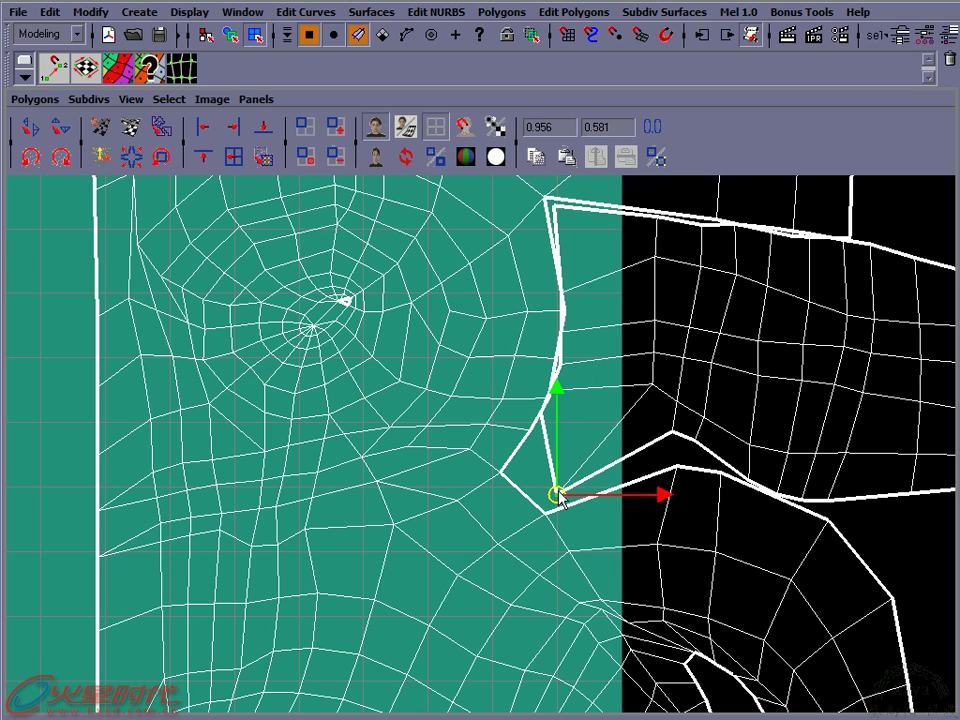
left_click(540, 413)
mouse_move(537, 423)
left_mouse_down()
mouse_move(553, 458)
mouse_move(522, 476)
left_mouse_up()
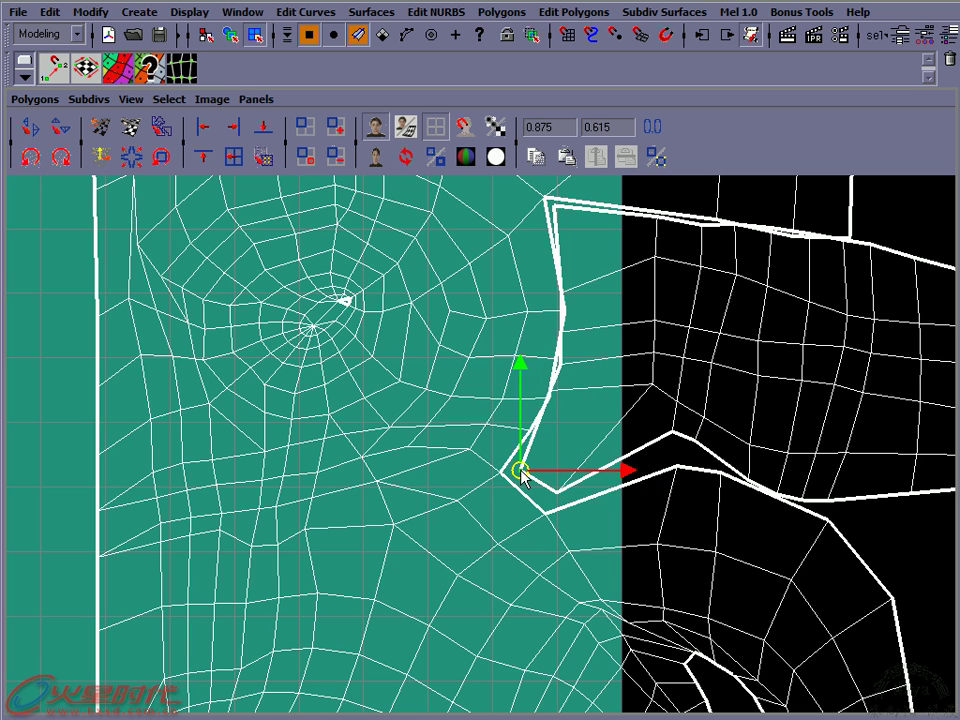
left_click(673, 433)
left_click_drag(673, 433, 672, 449)
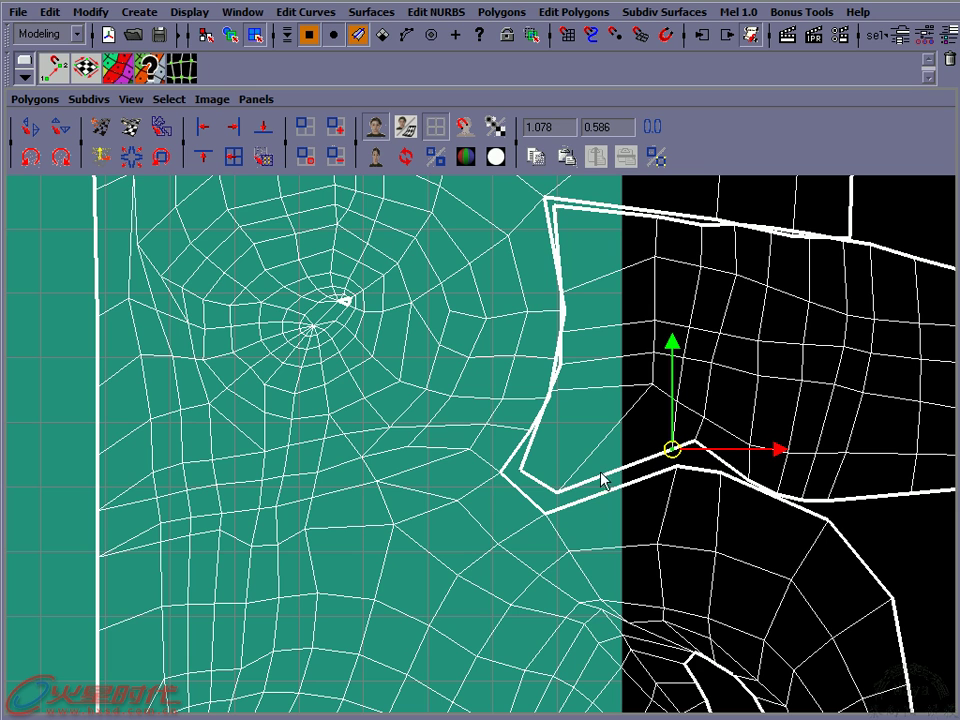
Sew the selected border edge between the neck and head shells
right_click(540, 495)
left_click(539, 491)
left_click(37, 102)
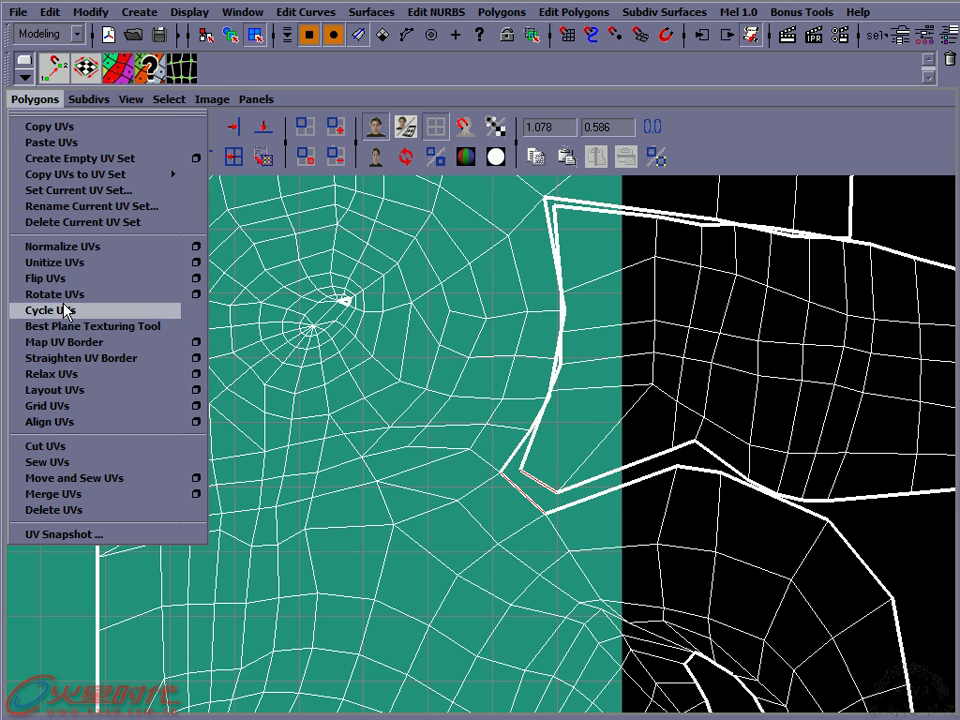
left_click(86, 458)
left_click(635, 479)
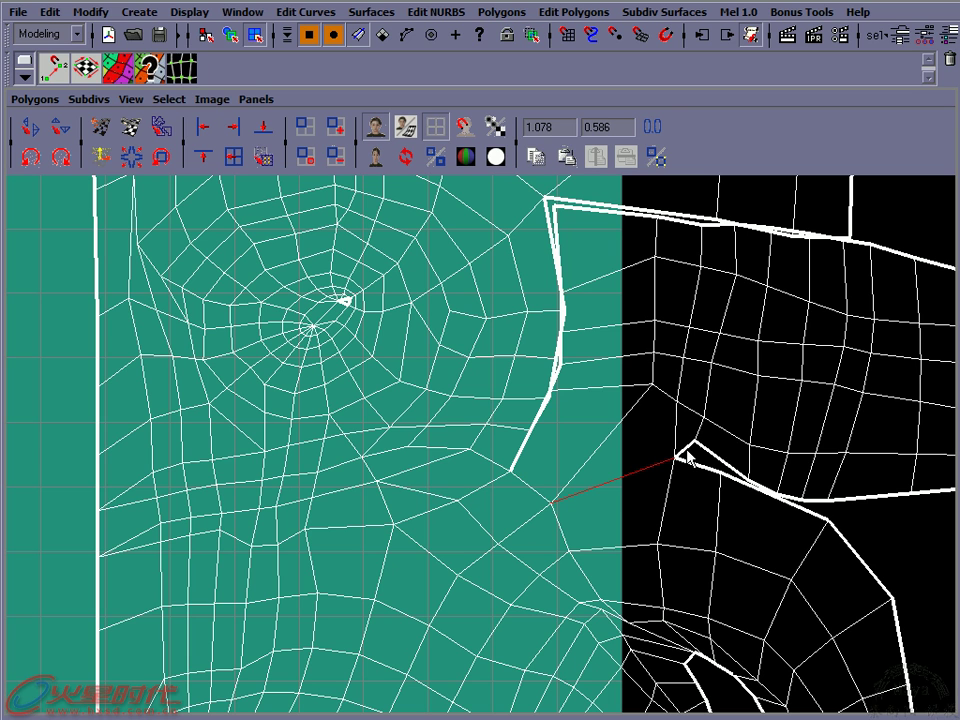
Merge the UVs of the stretched spike into a single point
left_click_drag(677, 430, 787, 523)
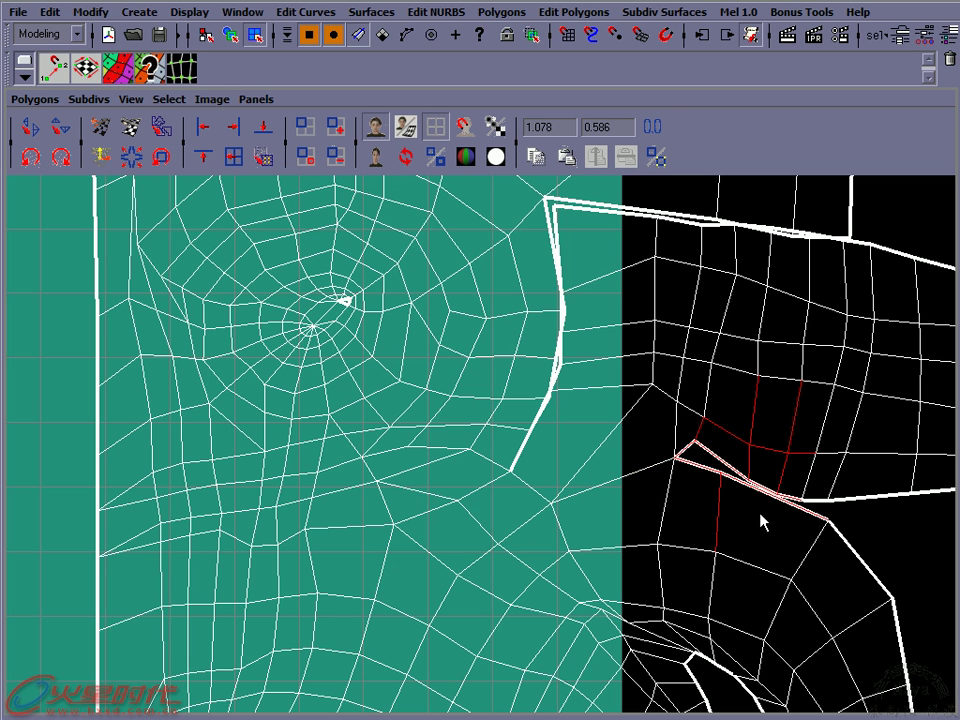
left_click(700, 468)
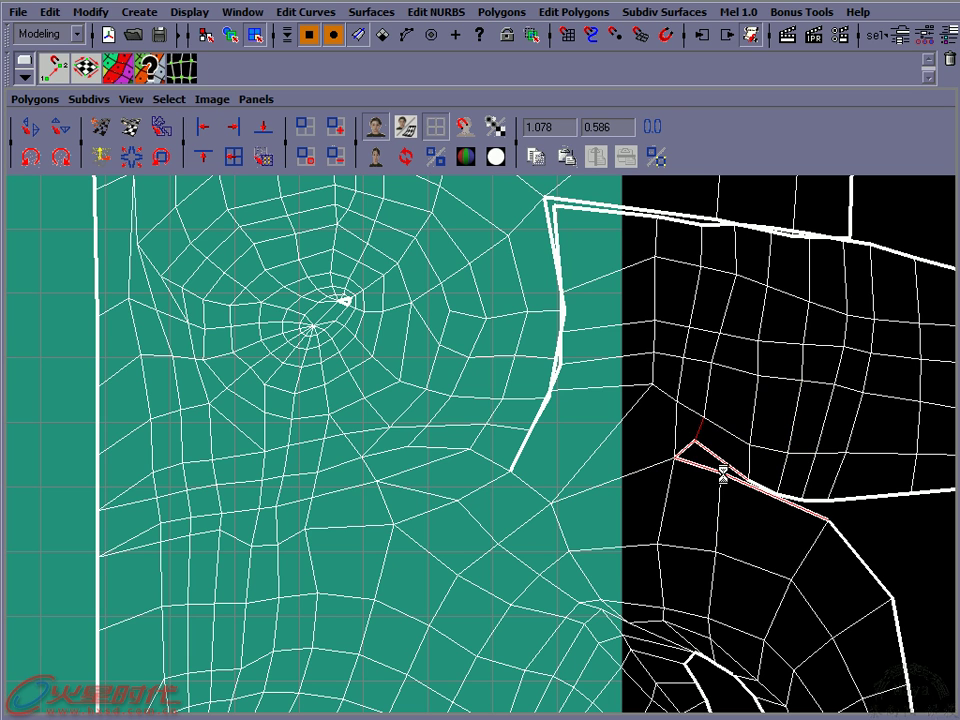
left_click(796, 500)
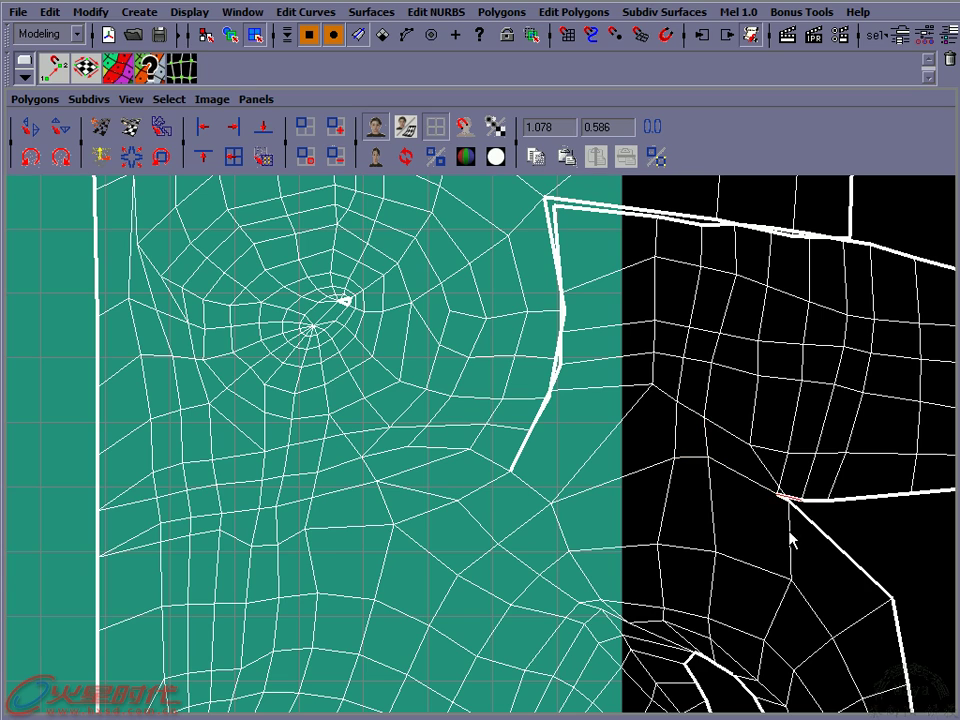
middle_click_drag(760, 478, 632, 414, "alt")
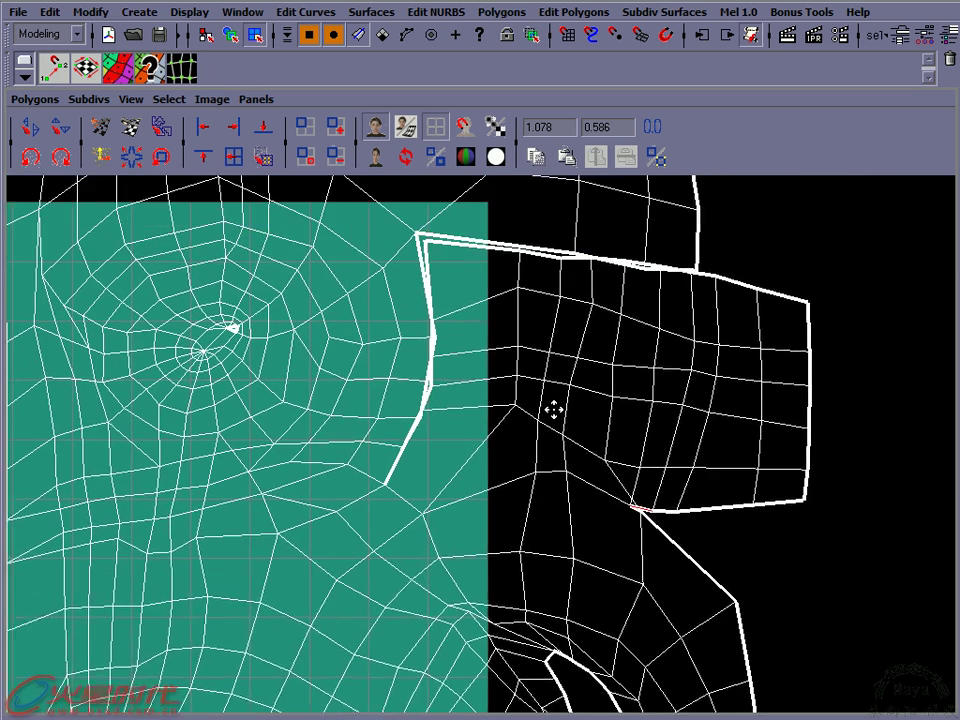
right_click_drag(553, 407, 491, 335, "alt")
Select the row of edges along the neck-head seam
left_click(407, 462)
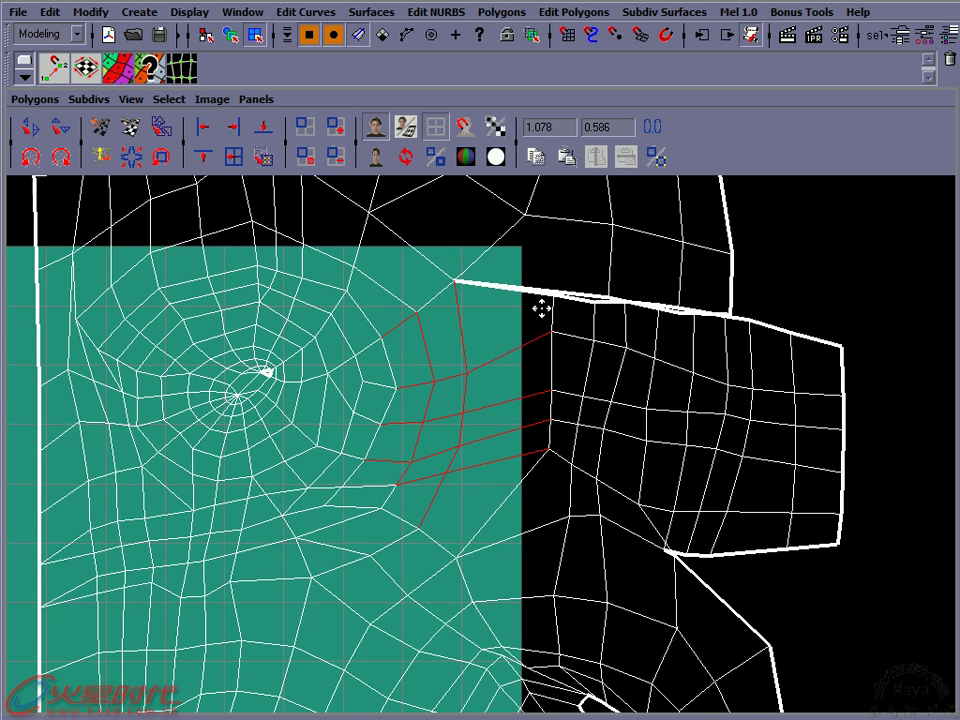
middle_click_drag(542, 306, 482, 311, "alt")
left_click_drag(480, 298, 692, 379)
Show the UV editor beside the perspective view and move-and-sew the cheek piece onto the main shell
key("space")
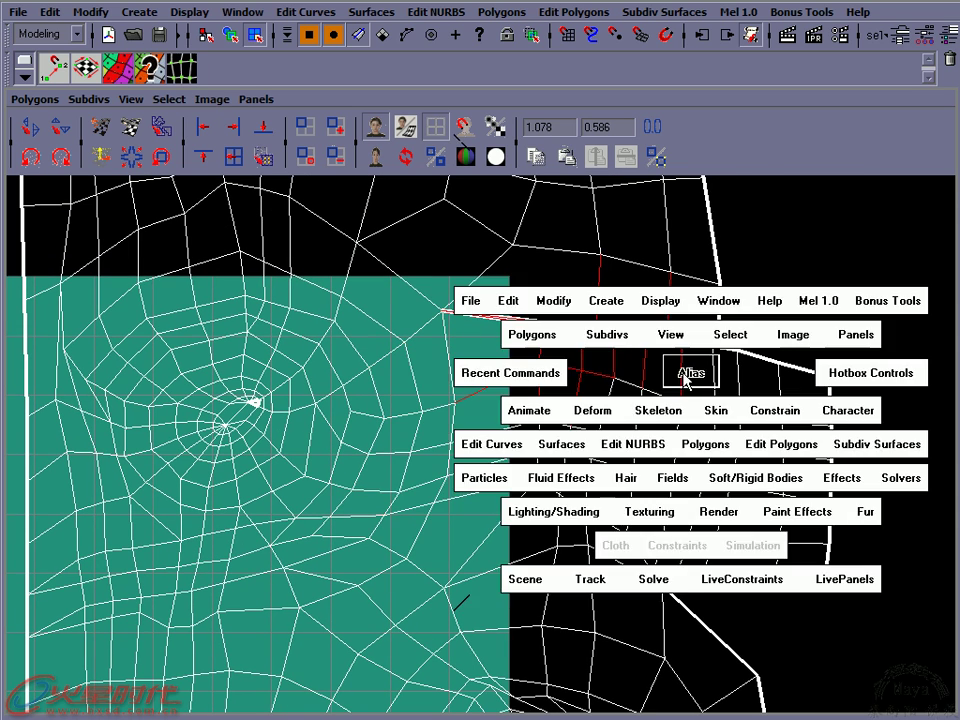
key("g")
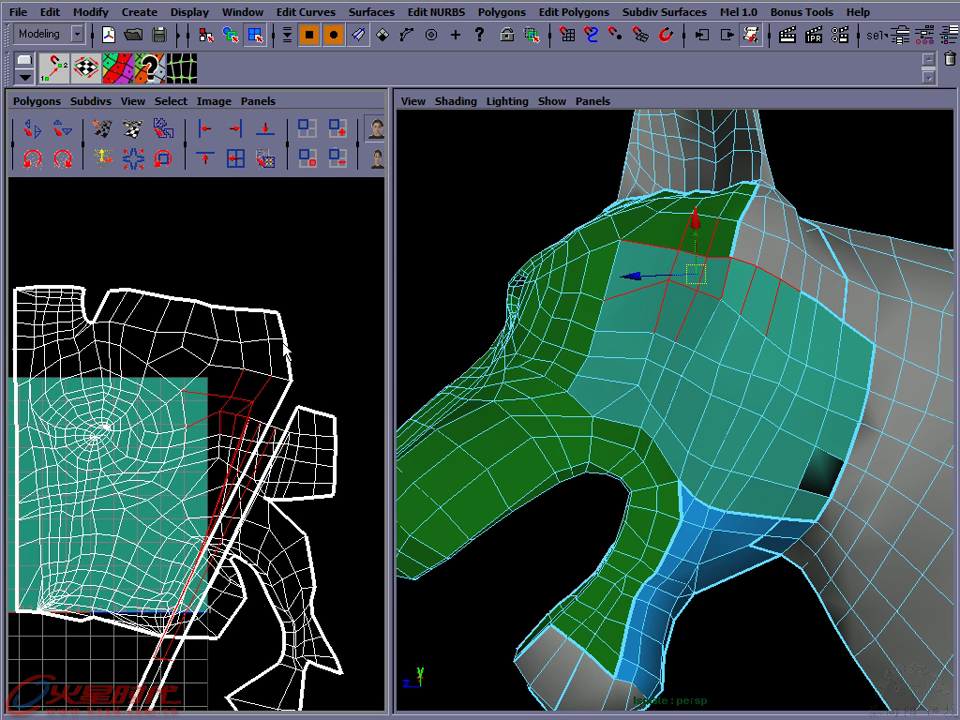
key("g")
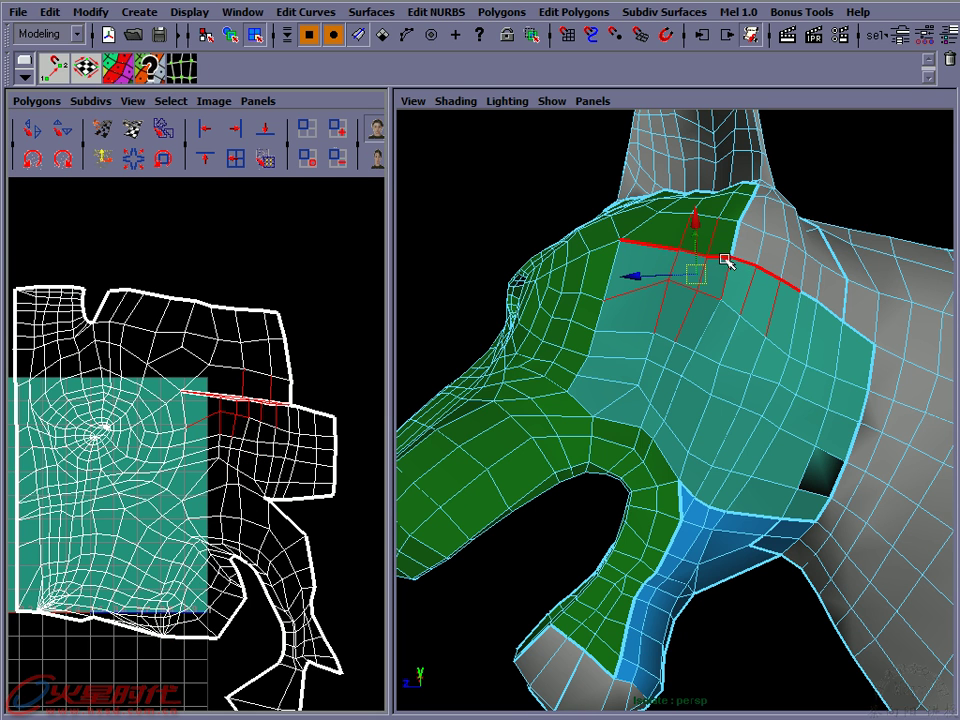
left_click_drag(722, 263, 765, 300, "alt")
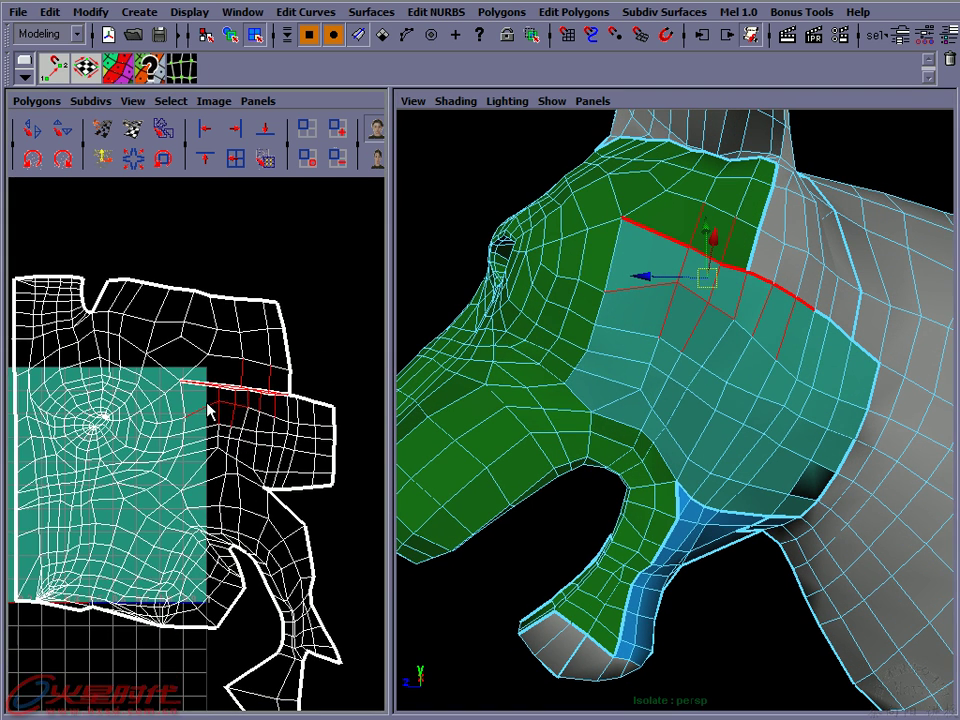
scroll(243, 405, "up", 3)
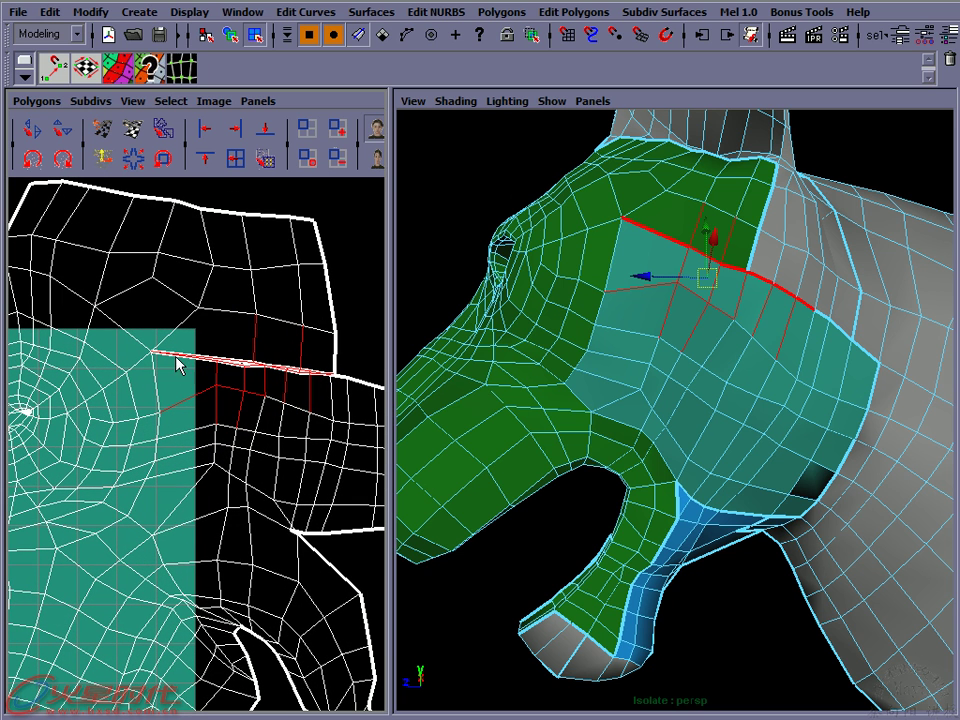
Select the short edges along the seam border
left_click(183, 352)
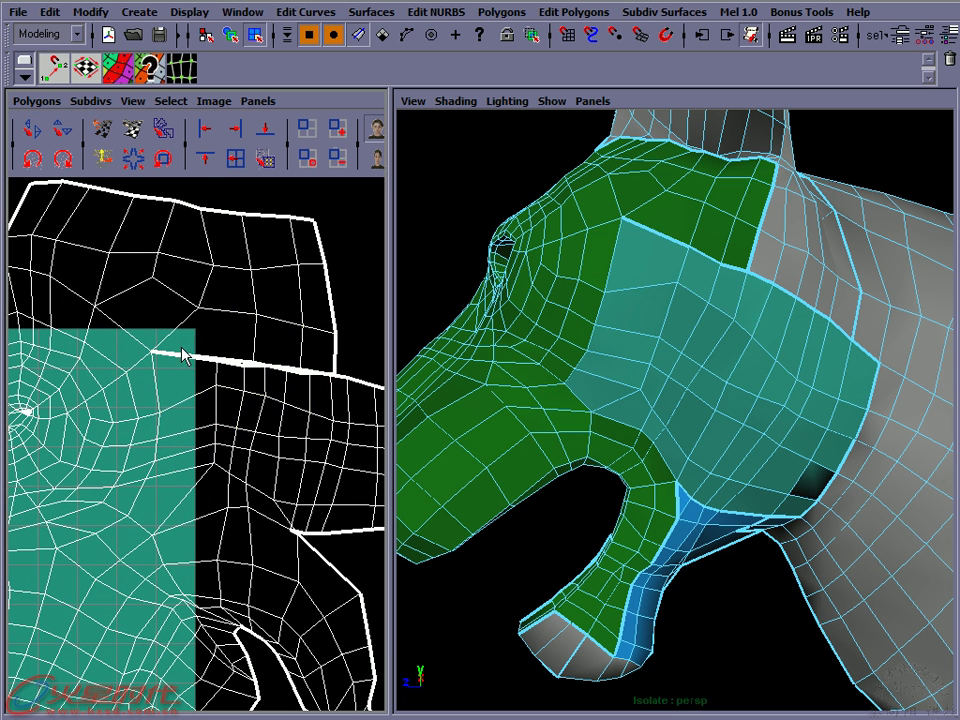
left_click(242, 376)
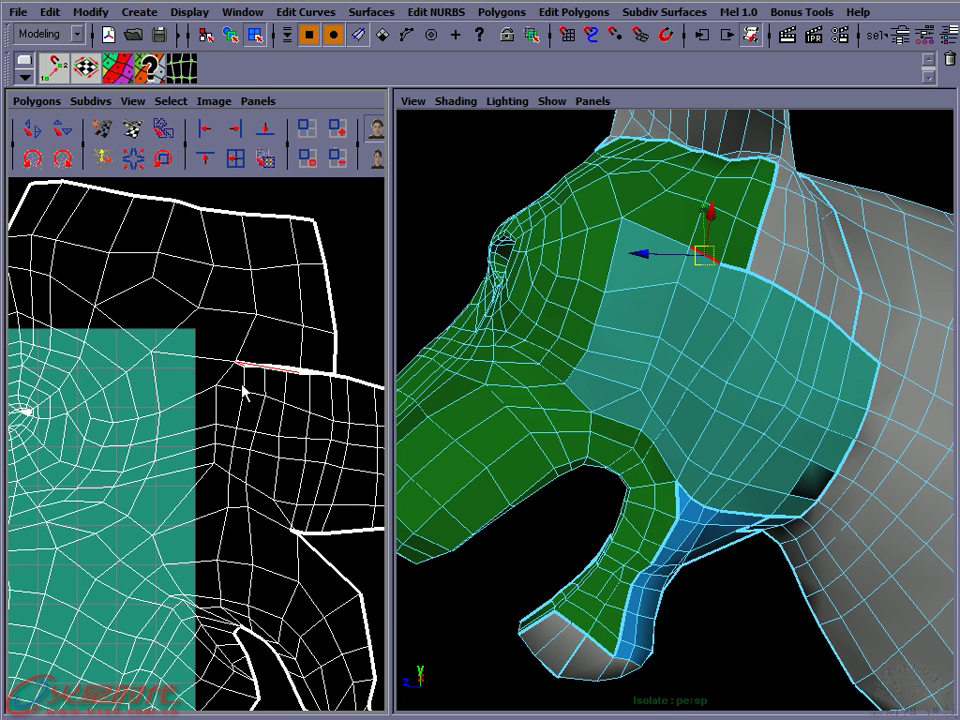
left_click(242, 386)
left_click(270, 379)
left_click(277, 374)
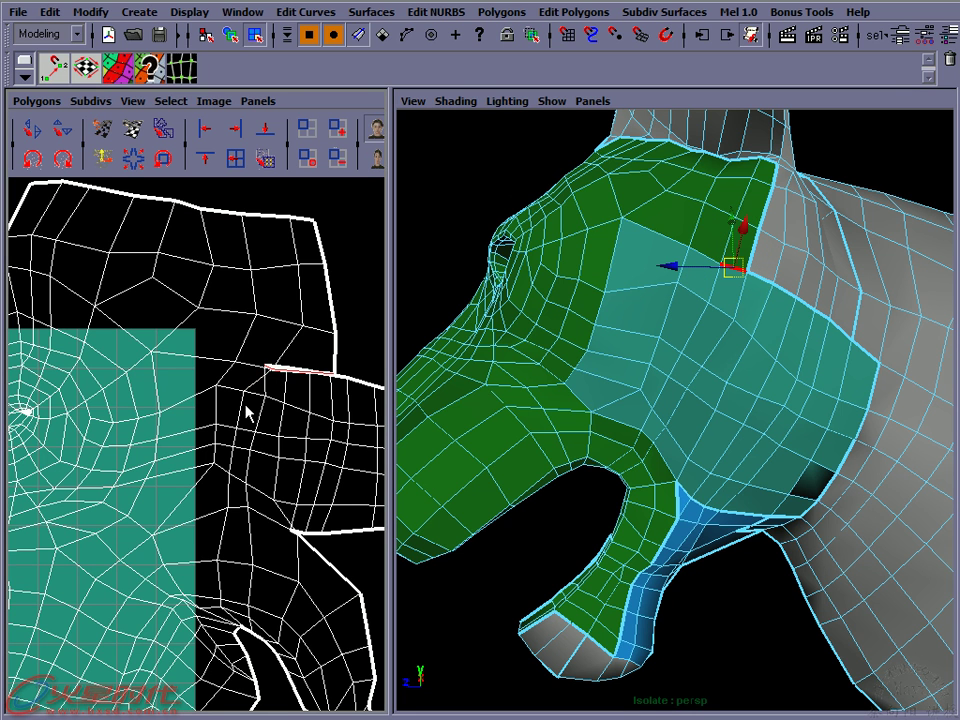
scroll(272, 345, "up", 5)
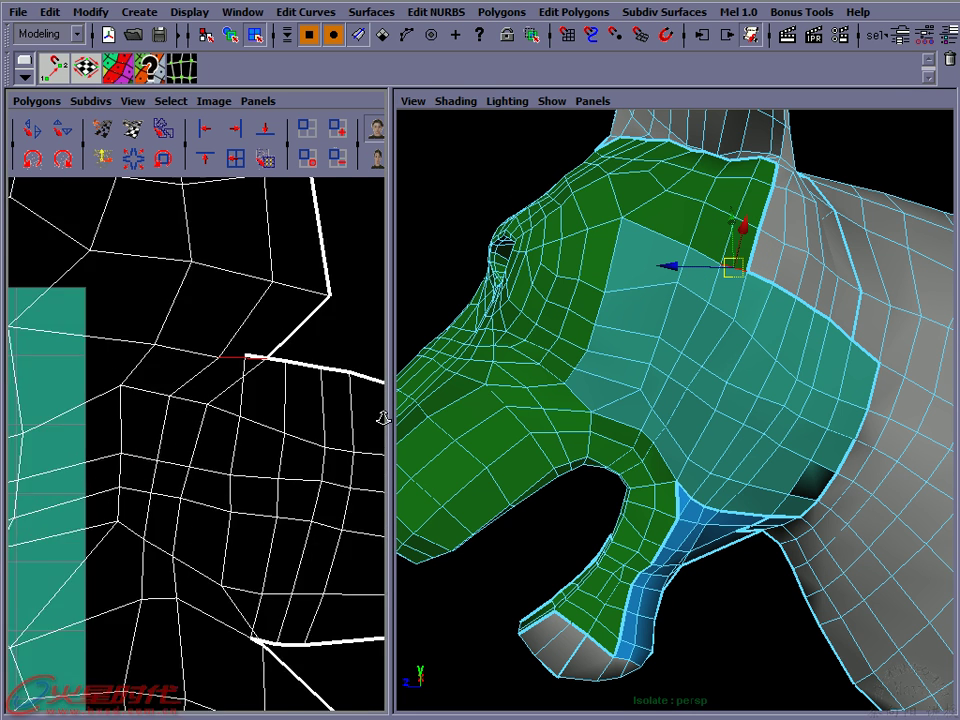
In vertex mode, move the seam-corner UV right to even the shell border
right_click(262, 342)
right_click_drag(283, 345, 251, 354)
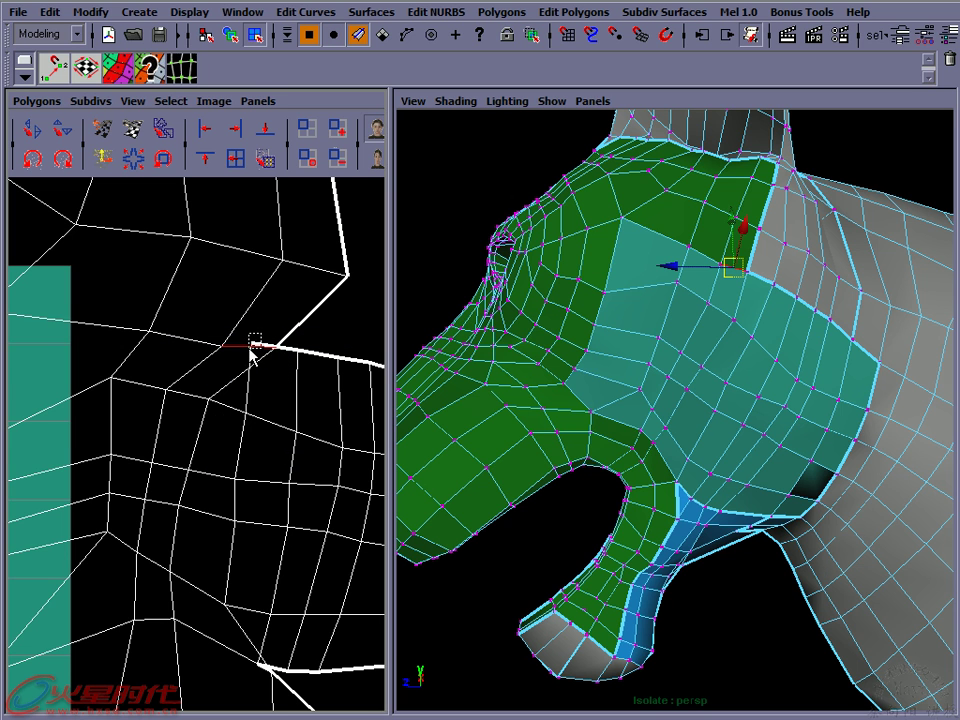
left_click(251, 345)
mouse_move(303, 348)
left_mouse_down()
mouse_move(330, 345)
mouse_move(317, 336)
mouse_move(296, 347)
mouse_move(280, 372)
left_mouse_up()
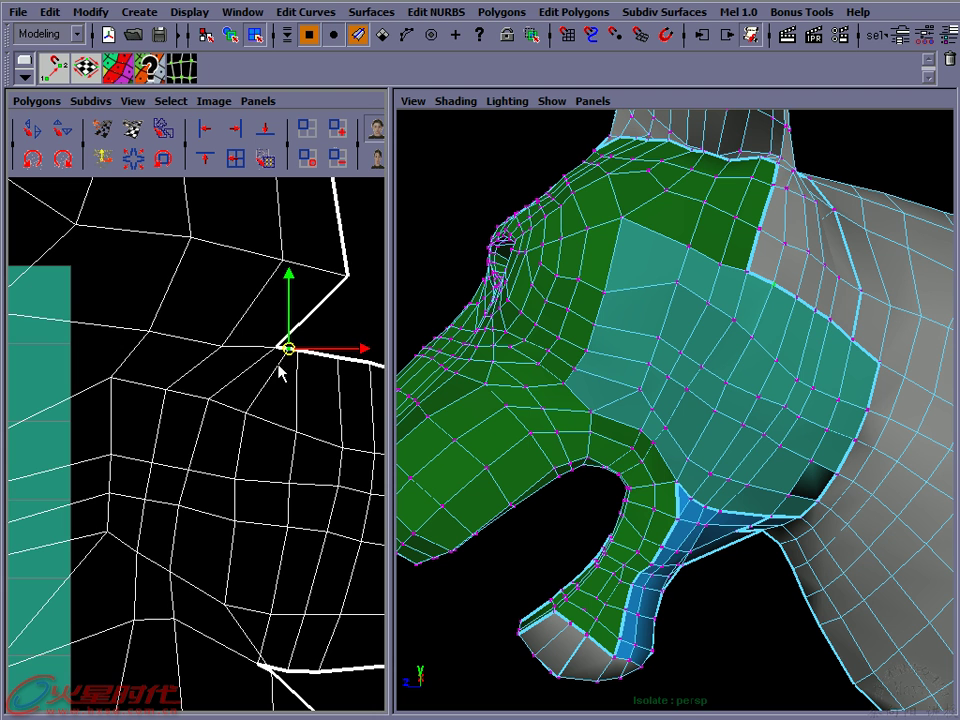
middle_click_drag(283, 388, 182, 375, "alt")
mouse_move(182, 375)
right_mouse_down("alt")
mouse_move(141, 390)
mouse_move(49, 388)
right_mouse_up("alt")
middle_click_drag(49, 388, 197, 366, "alt")
right_click_drag(196, 366, 270, 444, "alt")
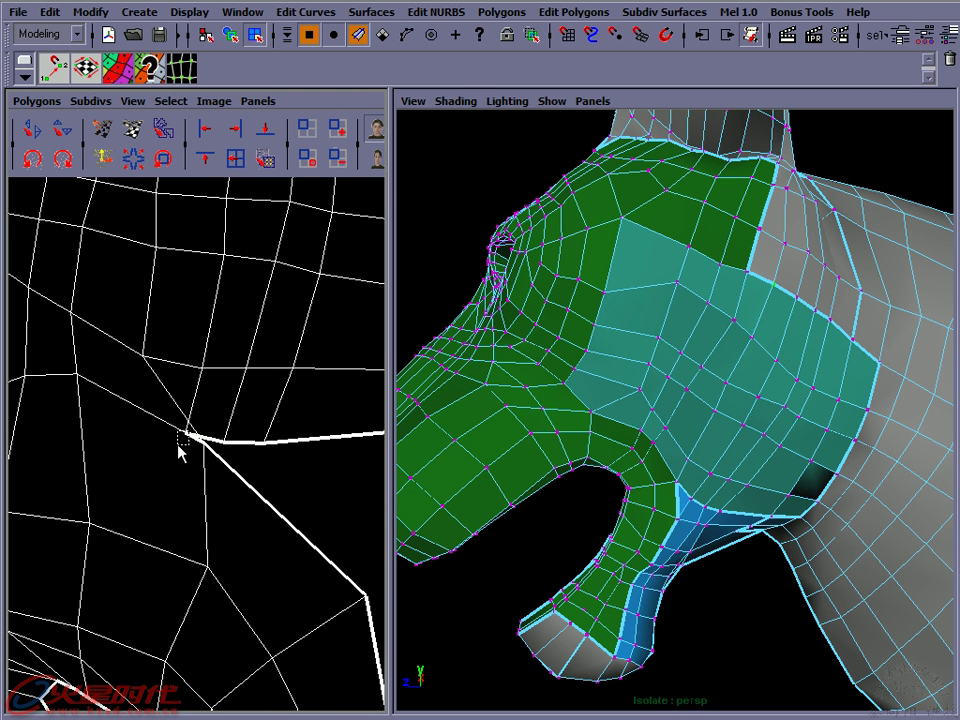
mouse_move(186, 436)
left_mouse_down()
mouse_move(221, 440)
mouse_move(214, 436)
mouse_move(222, 447)
left_mouse_up()
mouse_move(630, 313)
left_mouse_down("alt")
mouse_move(665, 332)
mouse_move(644, 333)
left_mouse_up("alt")
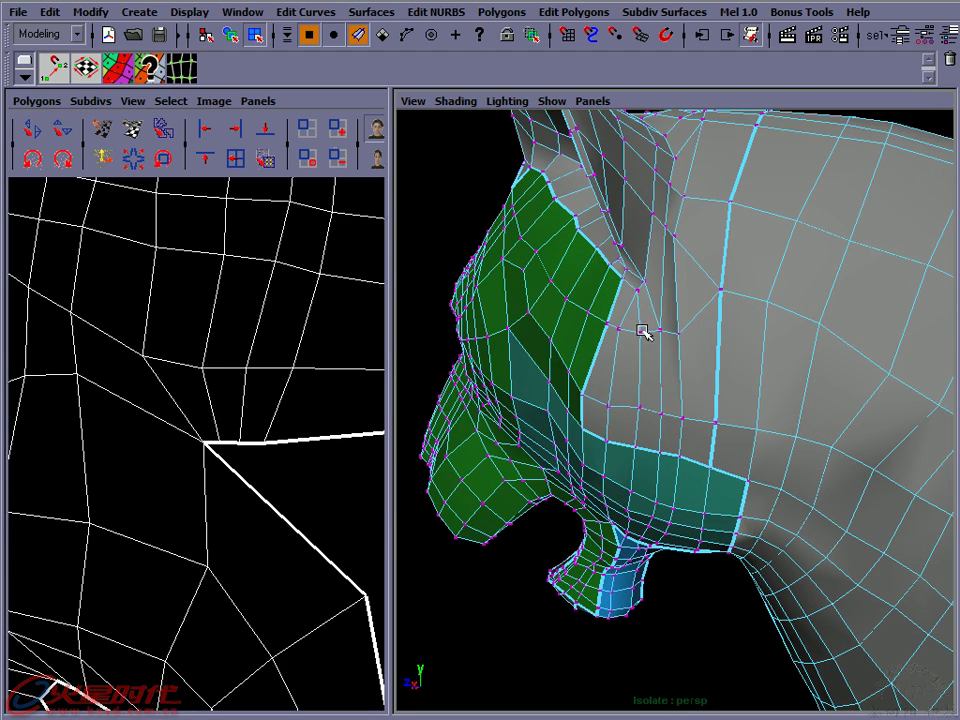
In face mode, marquee and add the cheek faces on the muzzle side in the perspective view
key("F8")
right_click(645, 303)
right_click_drag(645, 303, 645, 340)
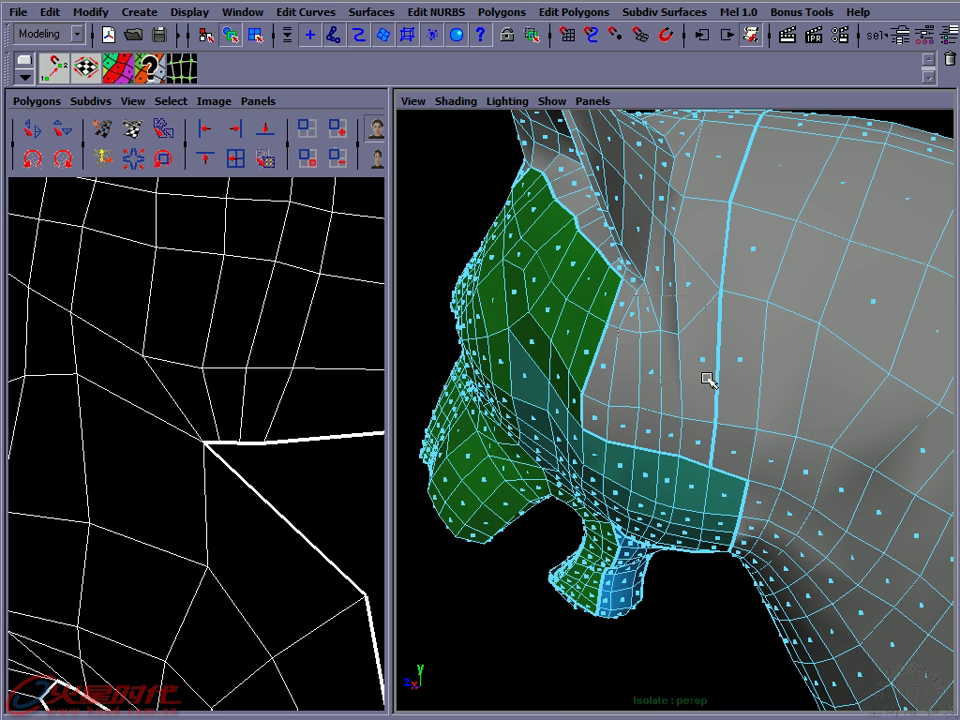
left_click_drag(707, 377, 677, 407)
key("q")
left_click(594, 395, "shift")
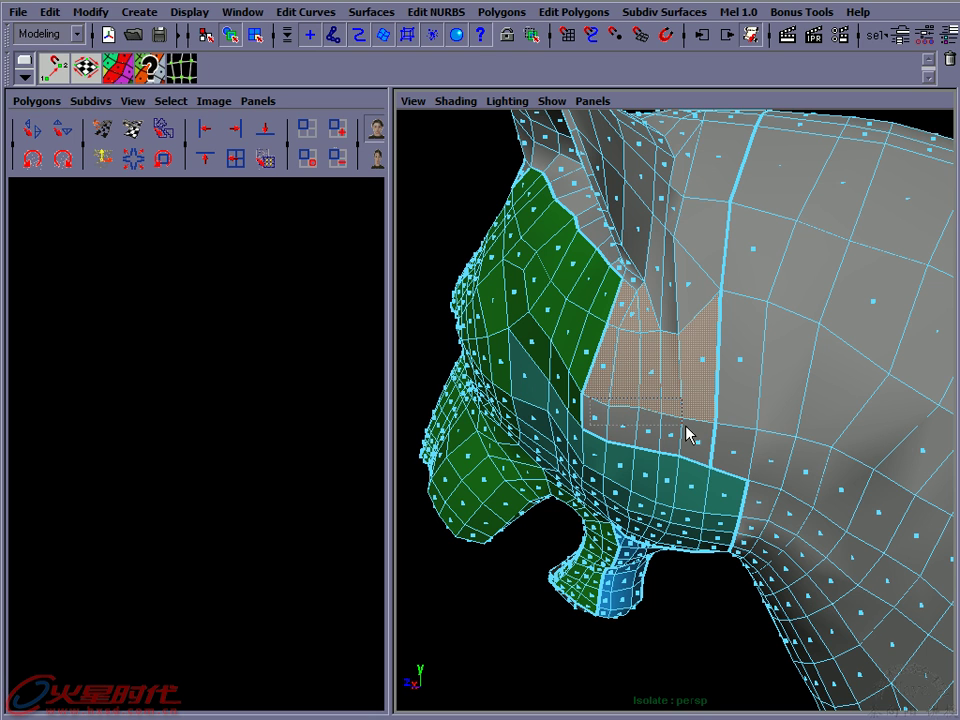
left_click_drag(697, 447, 712, 432, "shift")
left_click(733, 456, "shift")
mouse_move(735, 370)
left_mouse_down("shift")
mouse_move(686, 316)
mouse_move(748, 298)
mouse_move(684, 298)
mouse_move(729, 362)
mouse_move(729, 328)
mouse_move(737, 336)
mouse_move(720, 315)
mouse_move(731, 321)
mouse_move(675, 328)
mouse_move(690, 321)
mouse_move(649, 347)
mouse_move(776, 352)
left_mouse_up("shift")
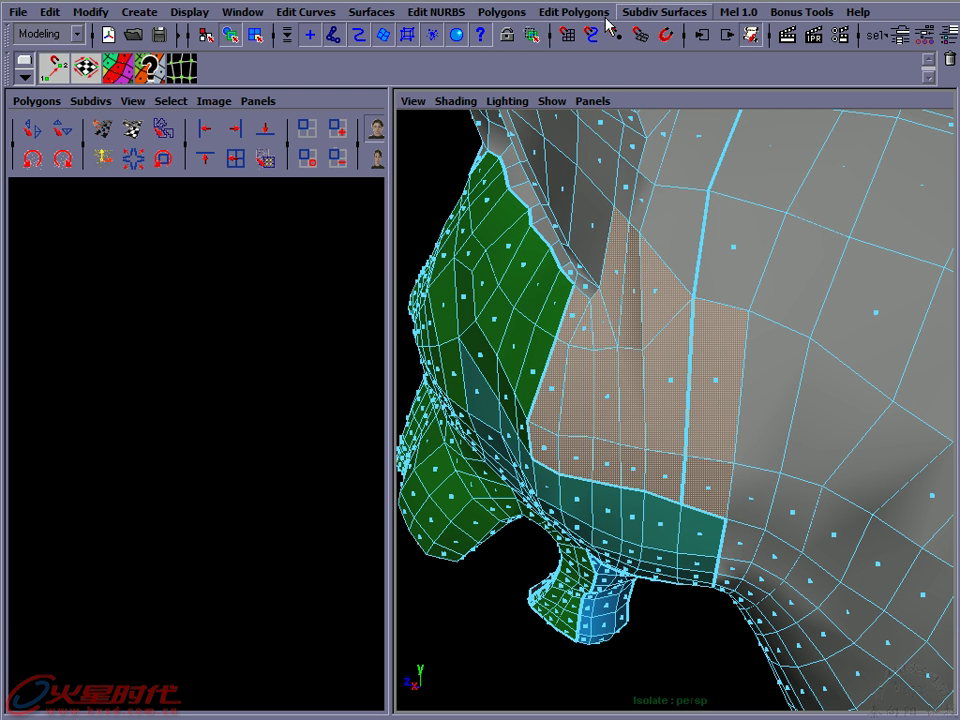
Apply Planar Mapping to the selected muzzle faces
left_click(574, 13)
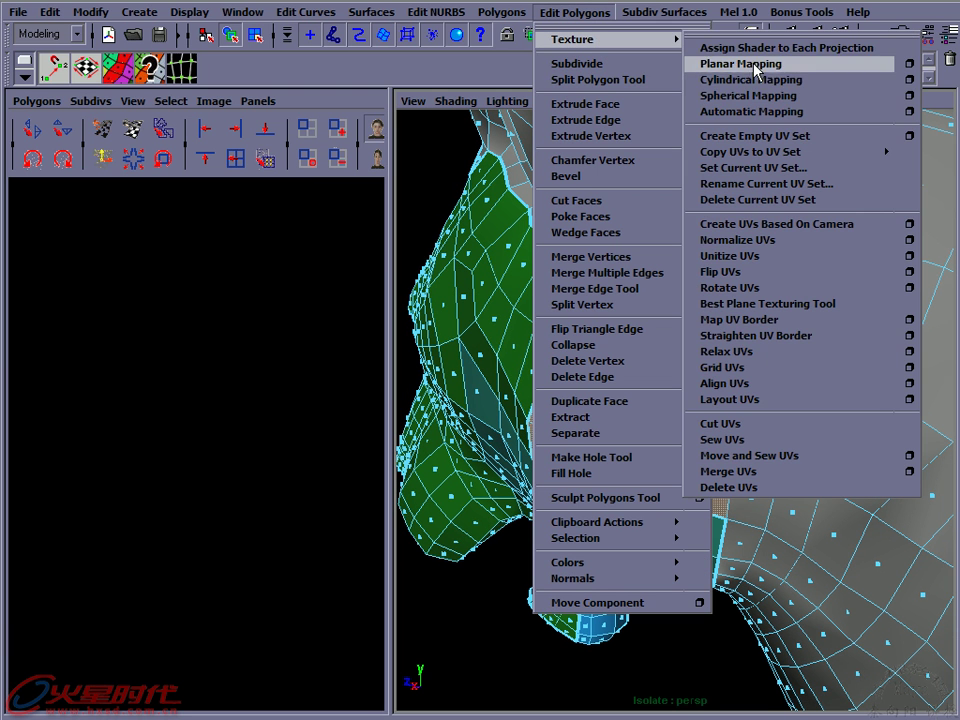
left_click(756, 66)
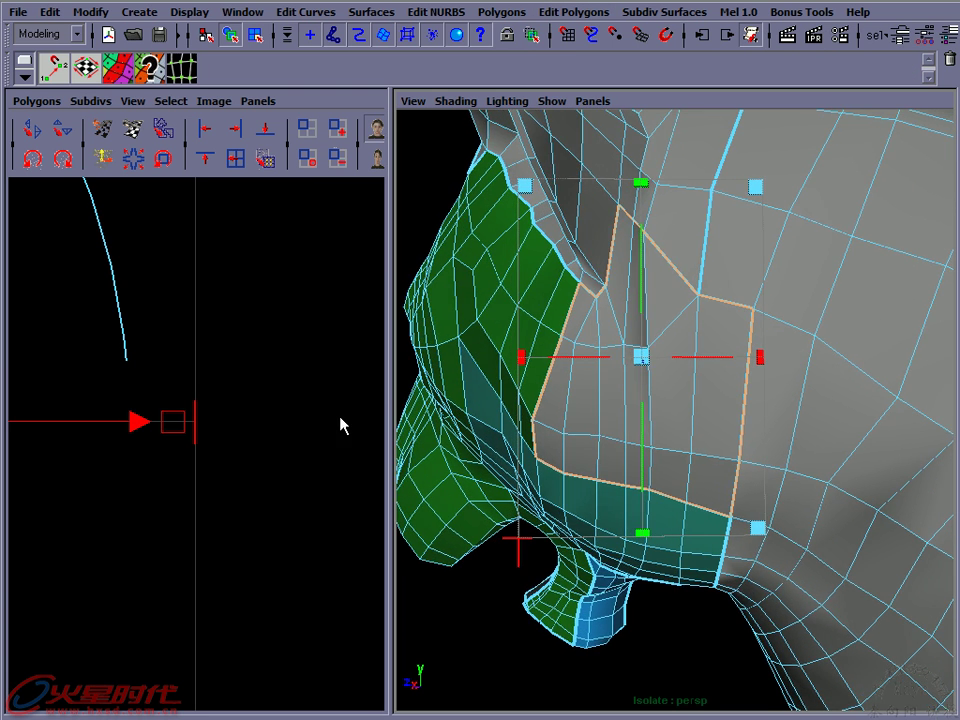
middle_click_drag(20, 426, 278, 396, "alt")
right_click_drag(111, 403, 160, 410, "alt")
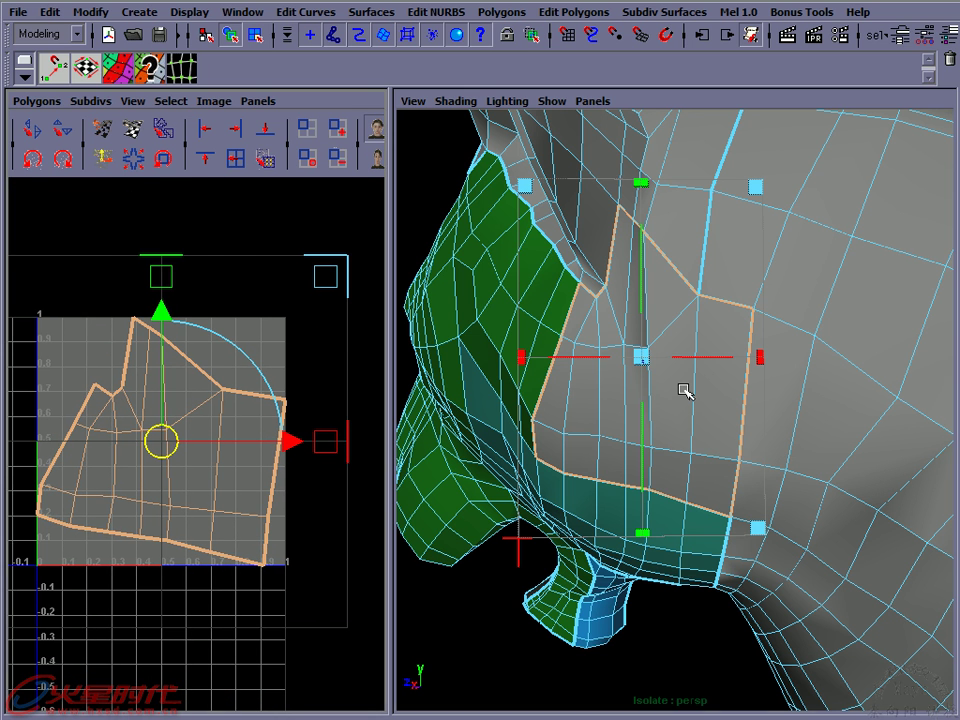
key("F8")
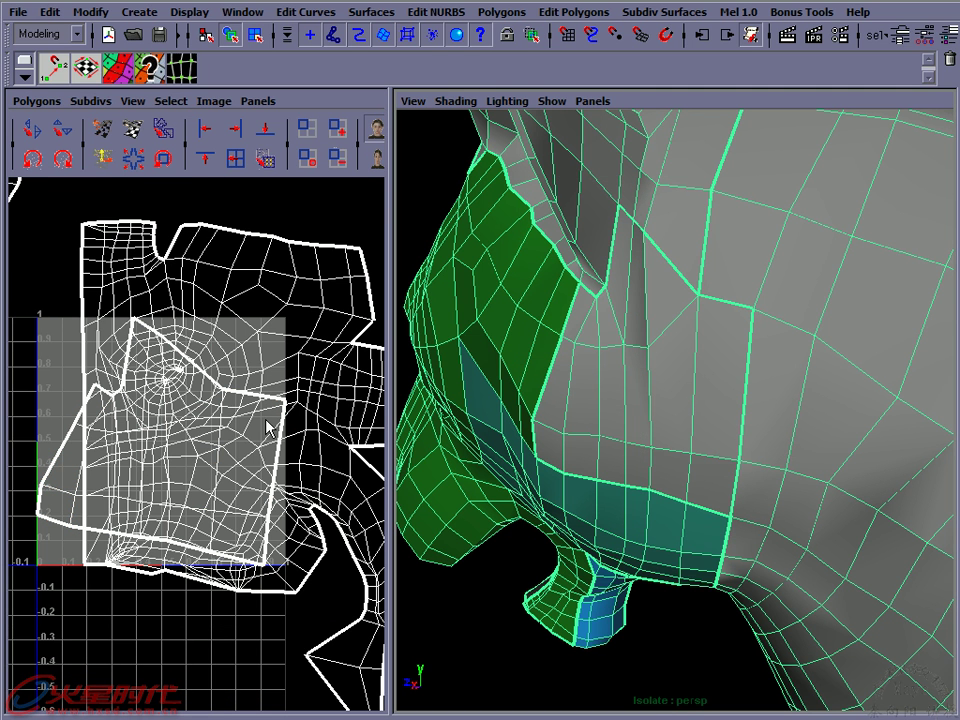
Convert the selection to UVs and move the new shell right of the main shell
right_click_drag(90, 478, 42, 476)
mouse_move(208, 480)
right_mouse_down("ctrl")
mouse_move(250, 467)
mouse_move(108, 520)
right_mouse_up("ctrl")
key("w")
right_click_drag(150, 470, 198, 438, "alt")
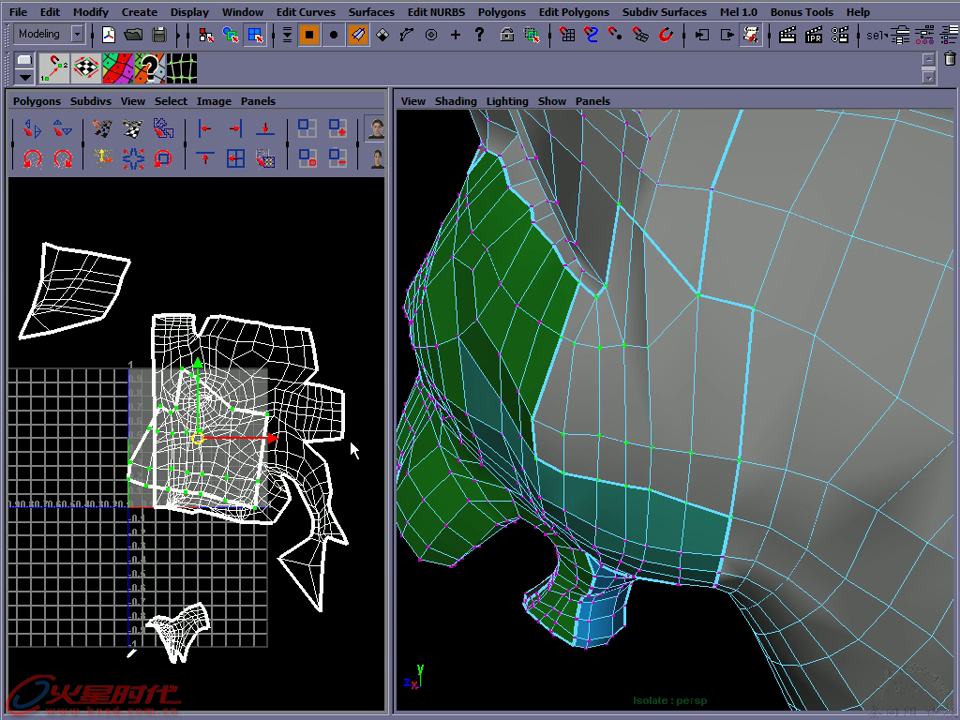
left_click_drag(197, 438, 367, 440)
middle_click_drag(365, 450, 220, 450, "alt")
mouse_move(248, 461)
left_mouse_down()
mouse_move(272, 465)
mouse_move(258, 447)
left_mouse_up()
Select an edge along the nose seam and frame the shells in the UV view
right_click_drag(568, 343, 565, 300)
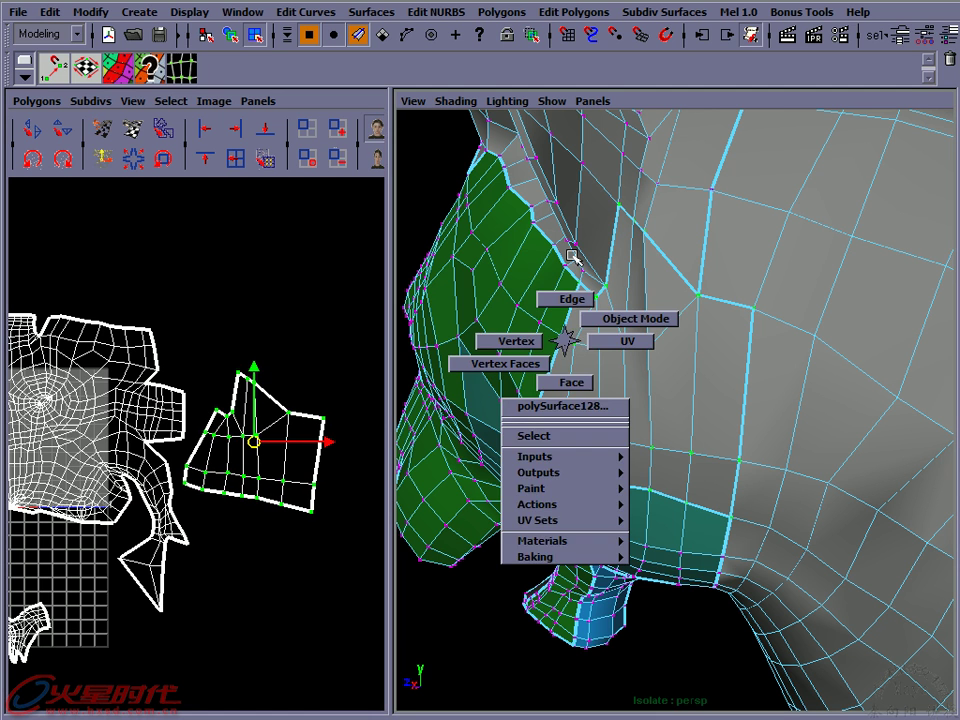
left_click(572, 311)
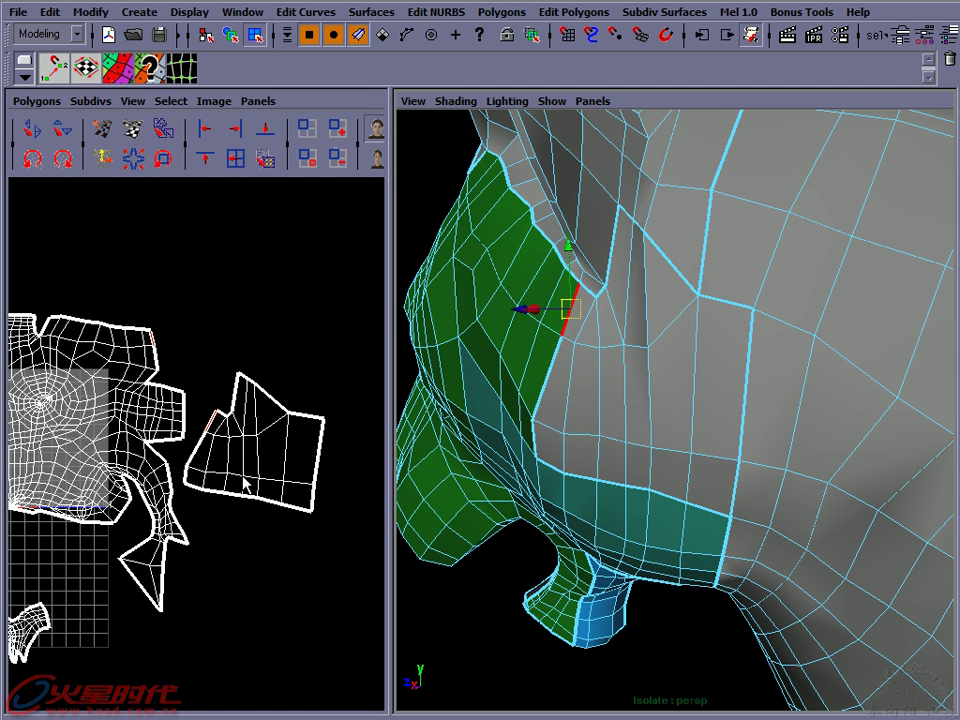
right_click_drag(210, 461, 403, 490, "alt")
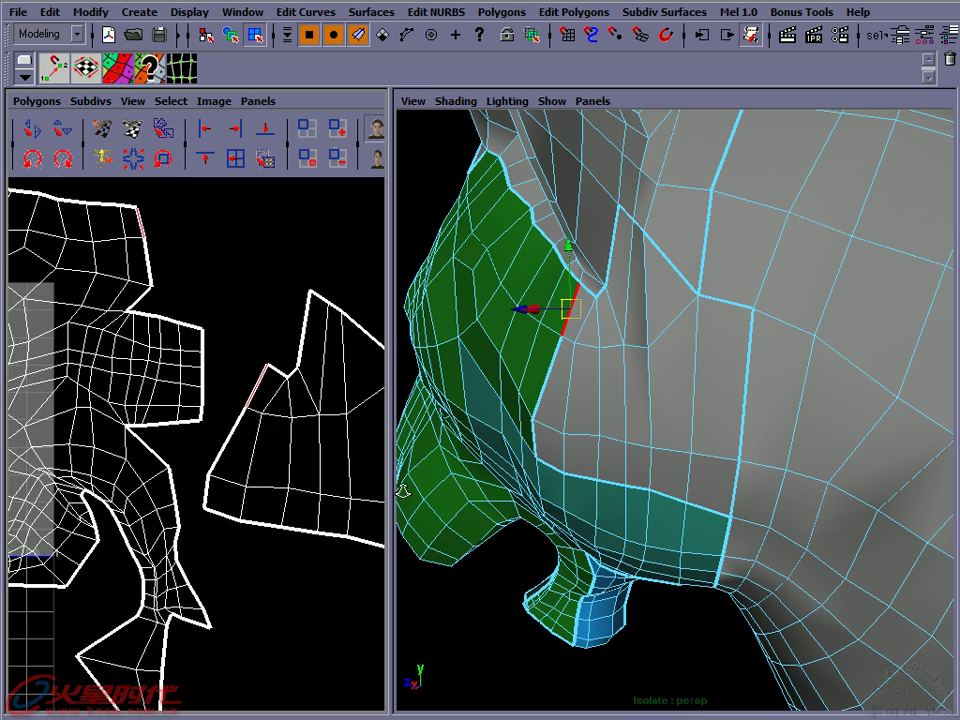
right_click_drag(221, 495, 68, 318, "alt")
middle_click_drag(68, 318, 176, 378, "alt")
mouse_move(176, 378)
right_mouse_down("alt")
mouse_move(214, 368)
mouse_move(133, 392)
mouse_move(128, 452)
mouse_move(182, 407)
mouse_move(113, 415)
right_mouse_up("alt")
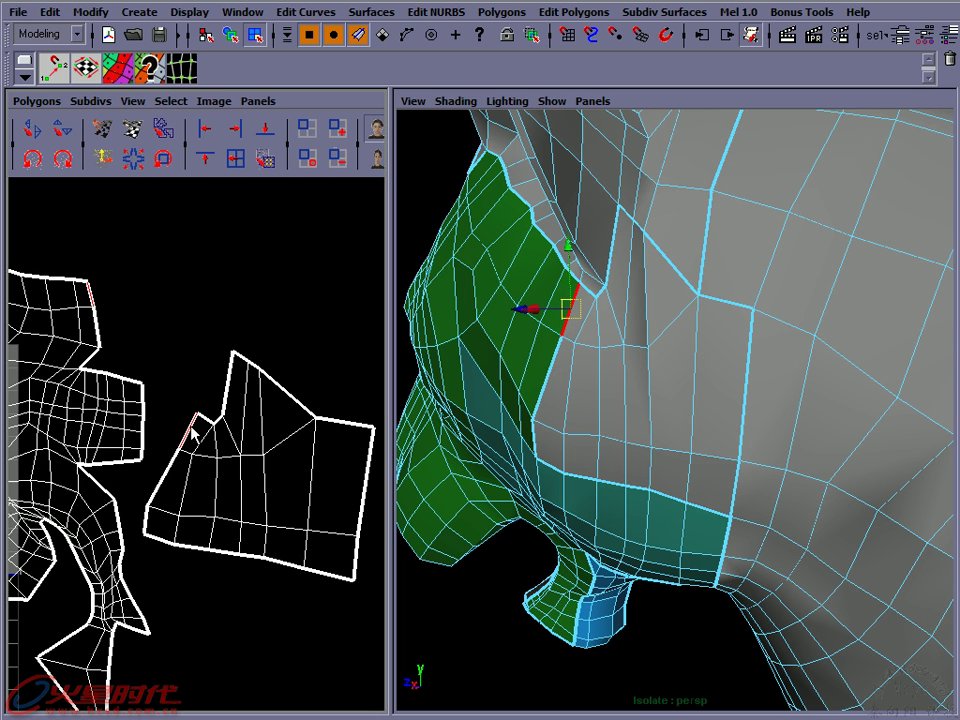
Move and rotate the small nose shell into place beside its neighbour
right_click_drag(253, 440, 274, 439)
left_click(251, 455)
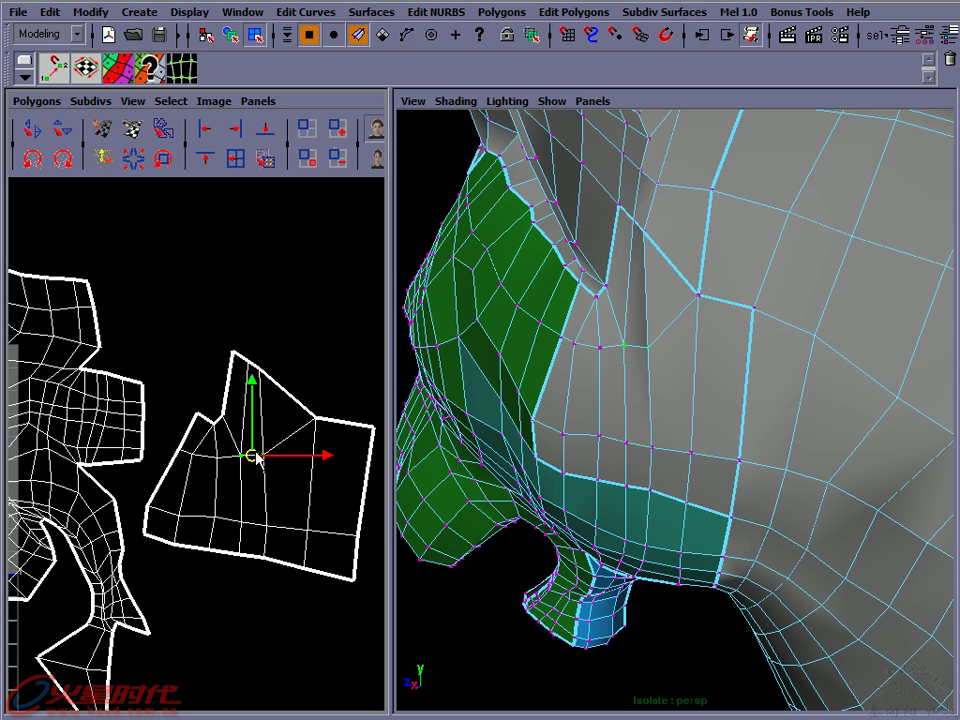
mouse_move(257, 476)
left_mouse_down()
mouse_move(266, 381)
mouse_move(247, 330)
left_mouse_up()
right_click_drag(247, 330, 284, 447, "alt")
left_click_drag(284, 447, 274, 454)
key("e")
left_click_drag(300, 384, 263, 372)
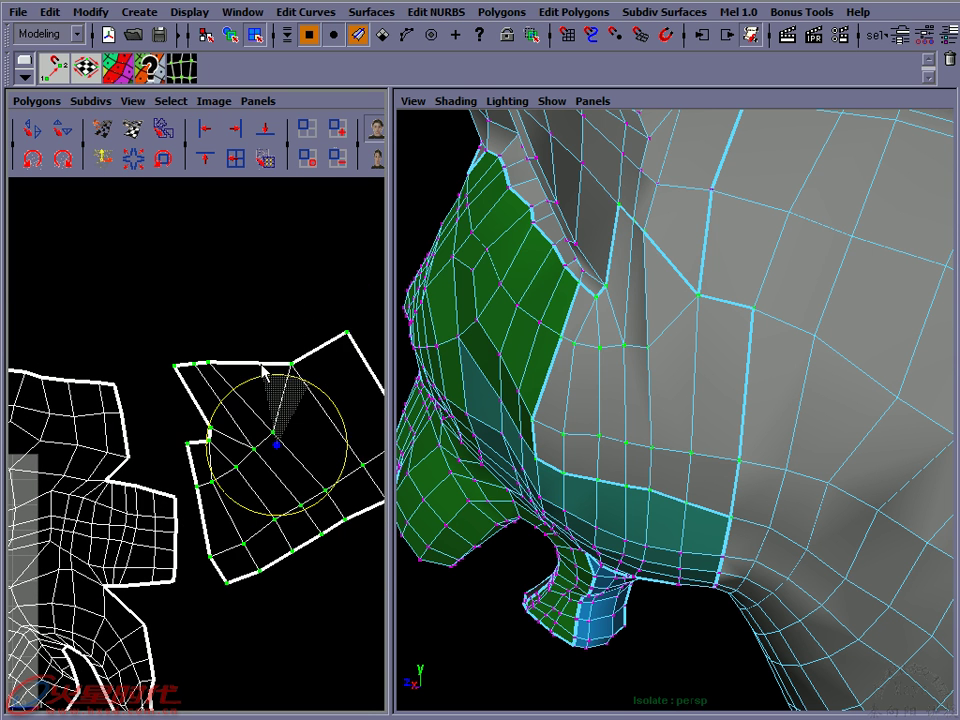
key("w")
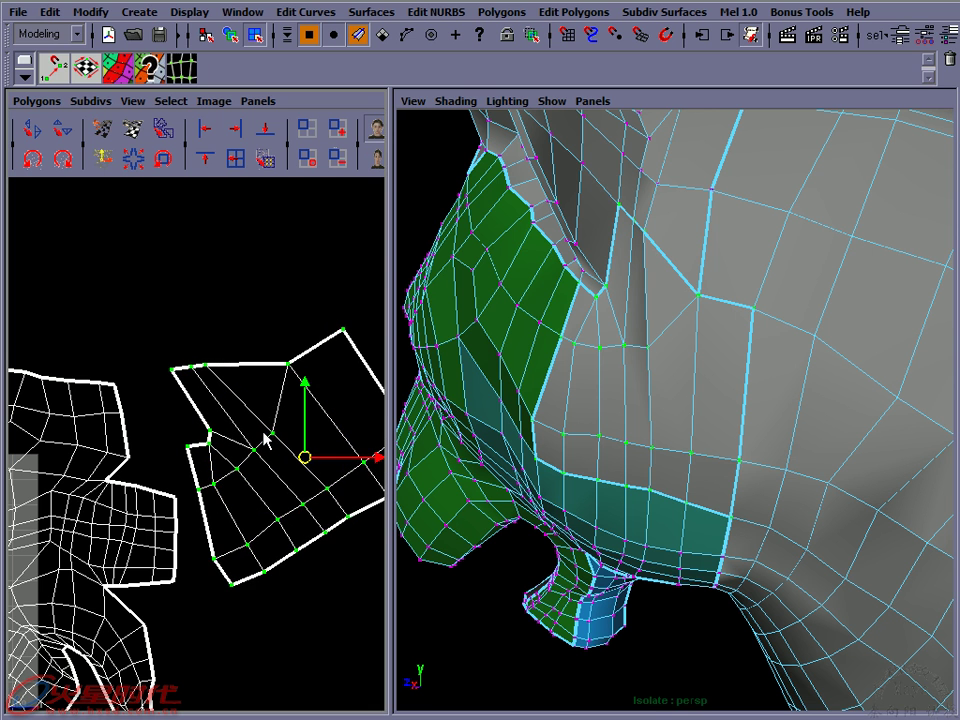
mouse_move(308, 465)
left_mouse_down()
mouse_move(287, 462)
mouse_move(289, 472)
left_mouse_up()
mouse_move(197, 435)
middle_mouse_down("alt")
mouse_move(224, 437)
mouse_move(214, 435)
middle_mouse_up("alt")
Pull one corner UV of the nose shell up and left
right_click(208, 419)
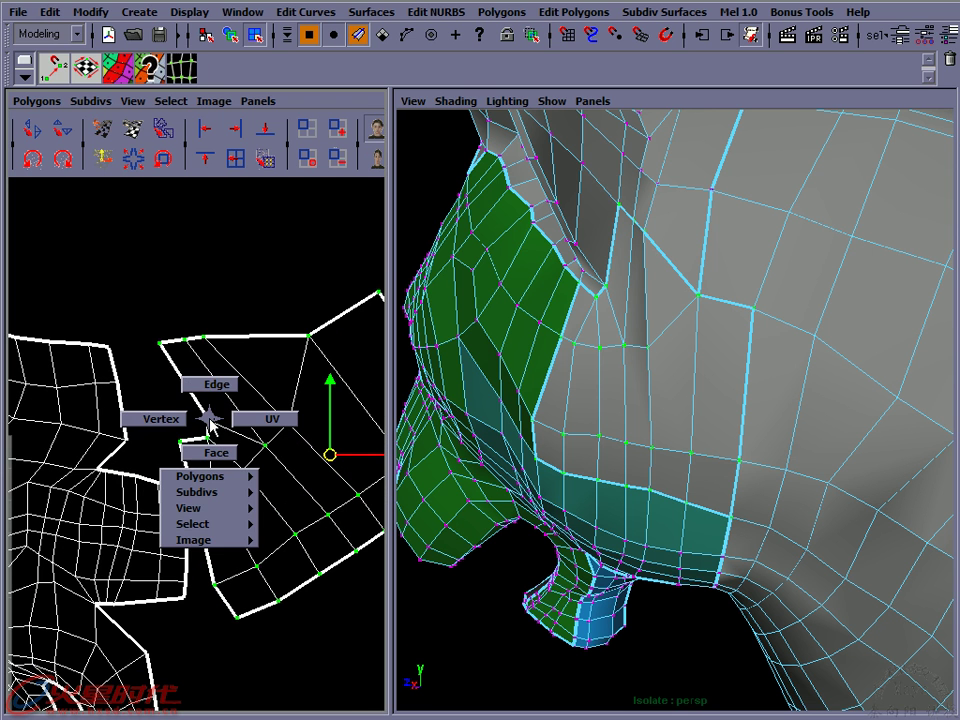
left_click(222, 440)
left_click(210, 420)
left_click_drag(208, 418, 178, 393)
Select the seam edges beside the nostril
key("F10")
left_click(128, 407)
left_click(152, 443)
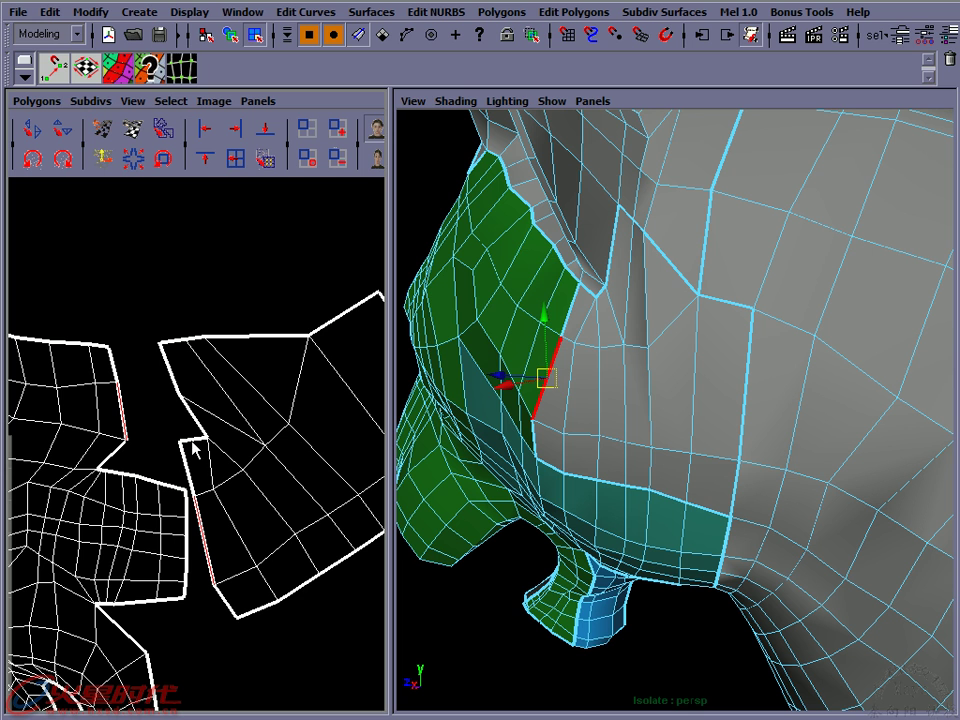
middle_click_drag(198, 447, 227, 368, "alt")
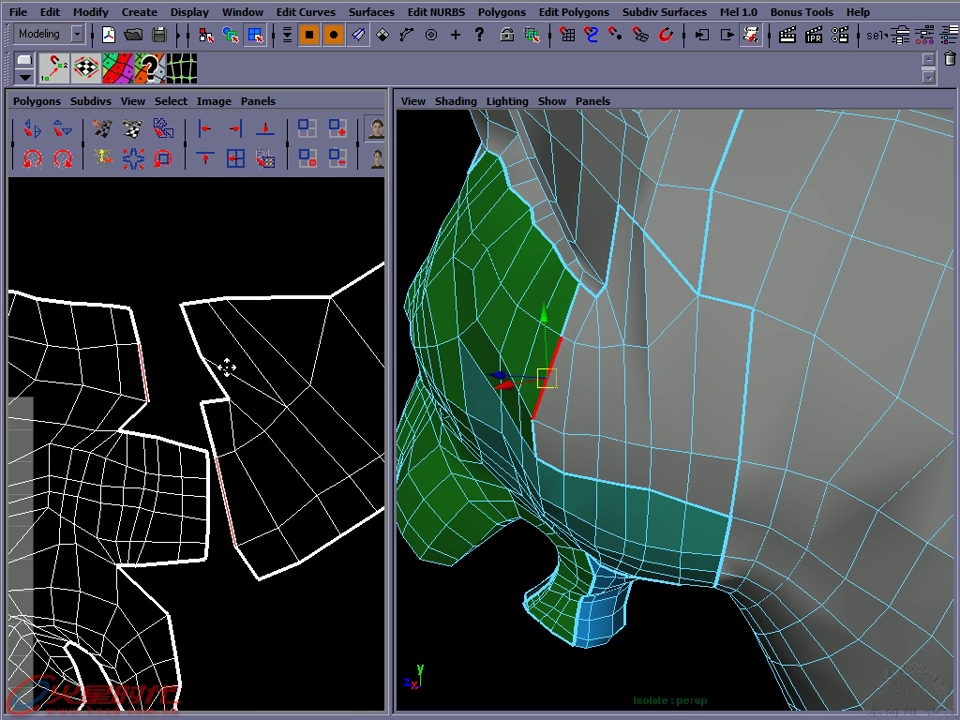
Sew the selected nose seam edge, then the next split edge below the shell
left_click(30, 104)
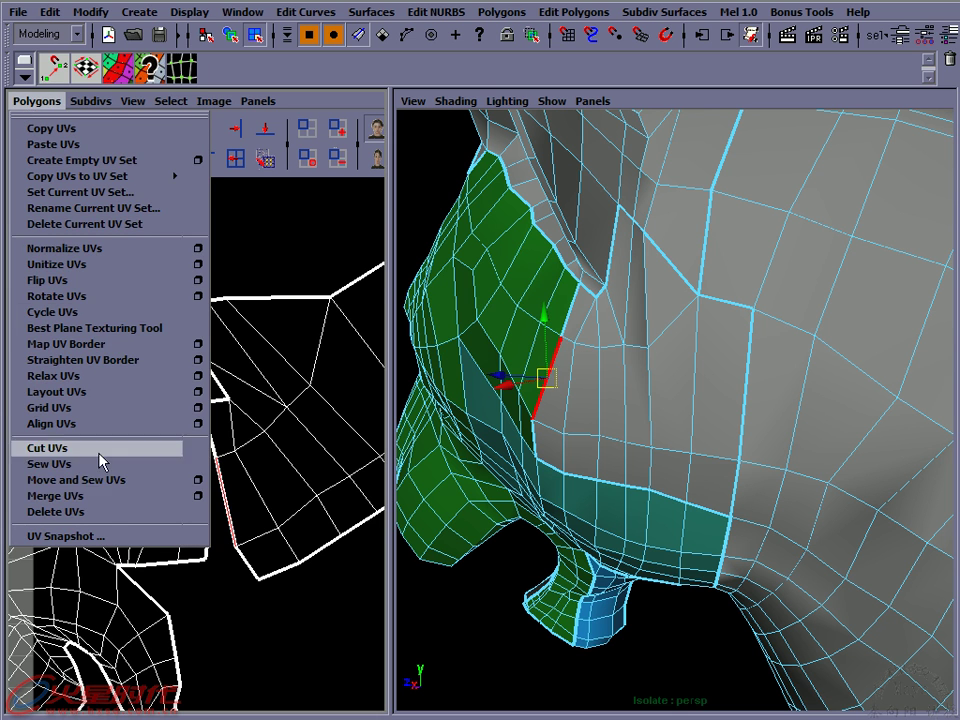
left_click(112, 480)
middle_click_drag(197, 376, 197, 421, "alt")
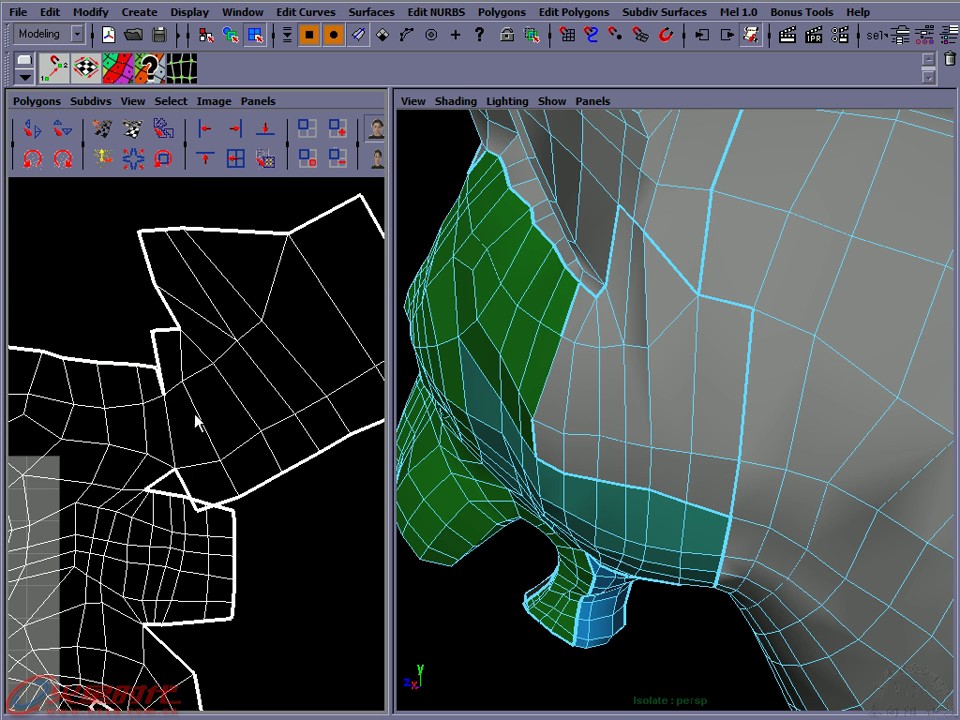
key("w")
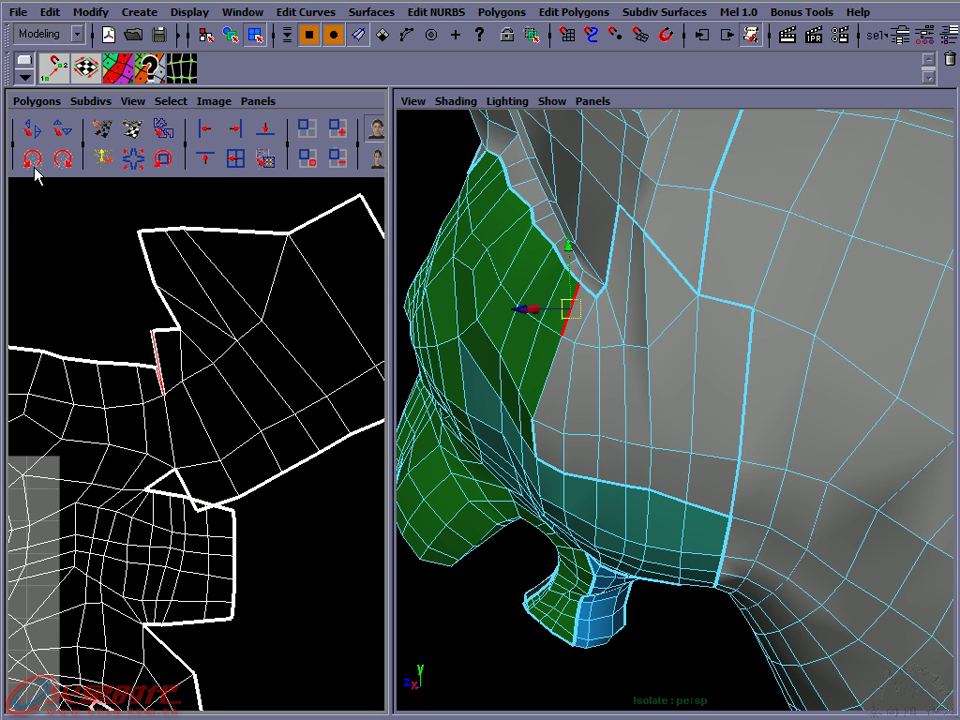
left_click(20, 102)
left_click(71, 463)
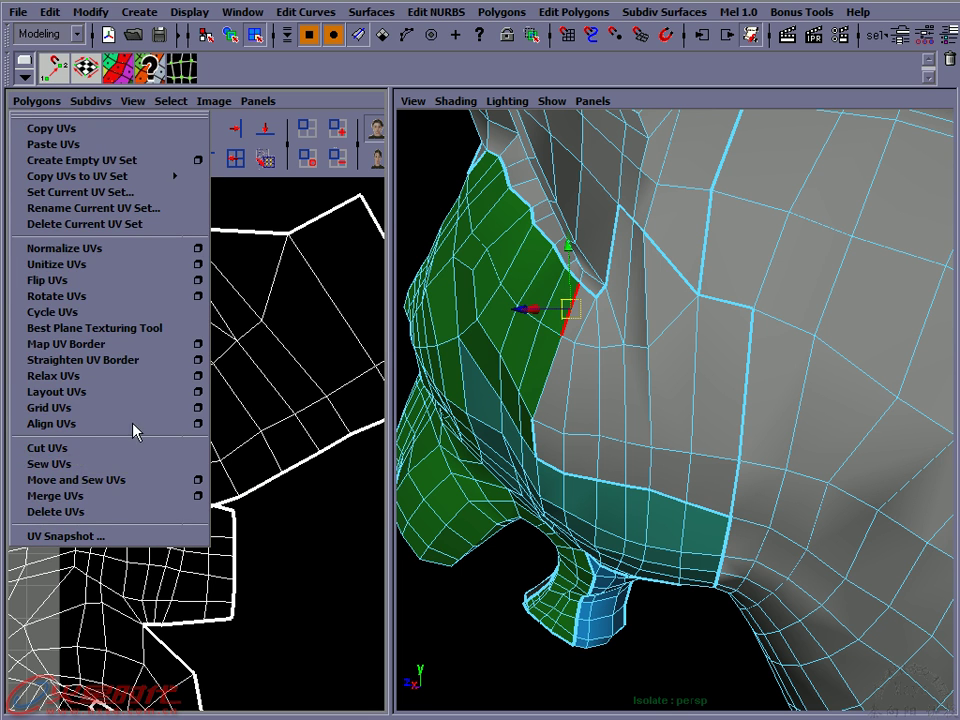
left_click(181, 484)
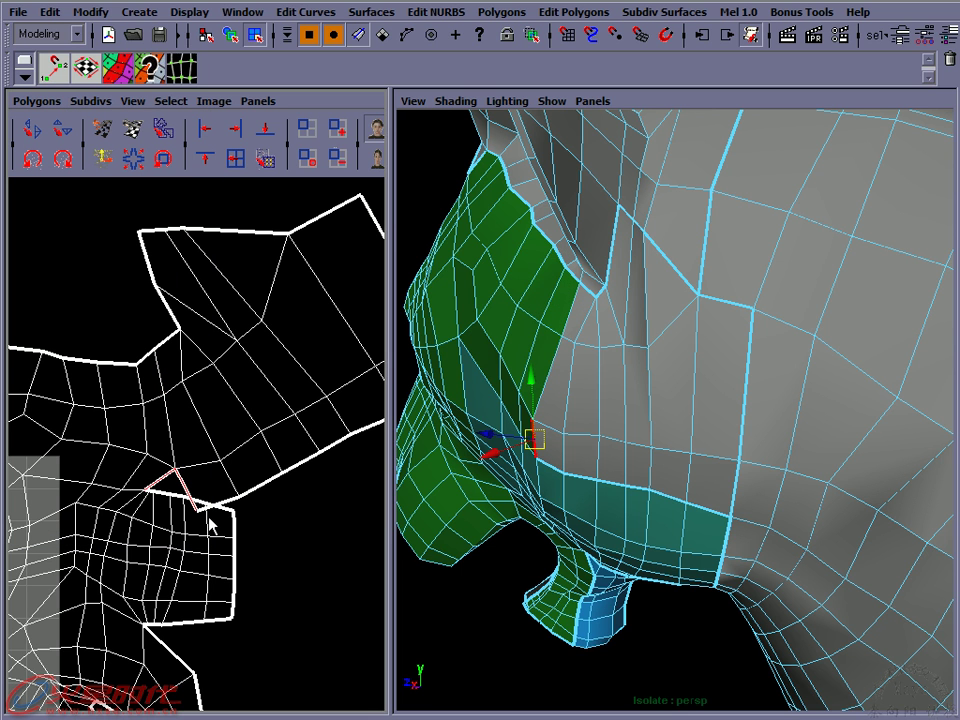
key("g")
Select the four seam edges running under the nostril along the muzzle and sew them
mouse_move(415, 525)
left_mouse_down("alt")
mouse_move(557, 476)
mouse_move(602, 476)
left_mouse_up("alt")
left_click(624, 419)
key("q")
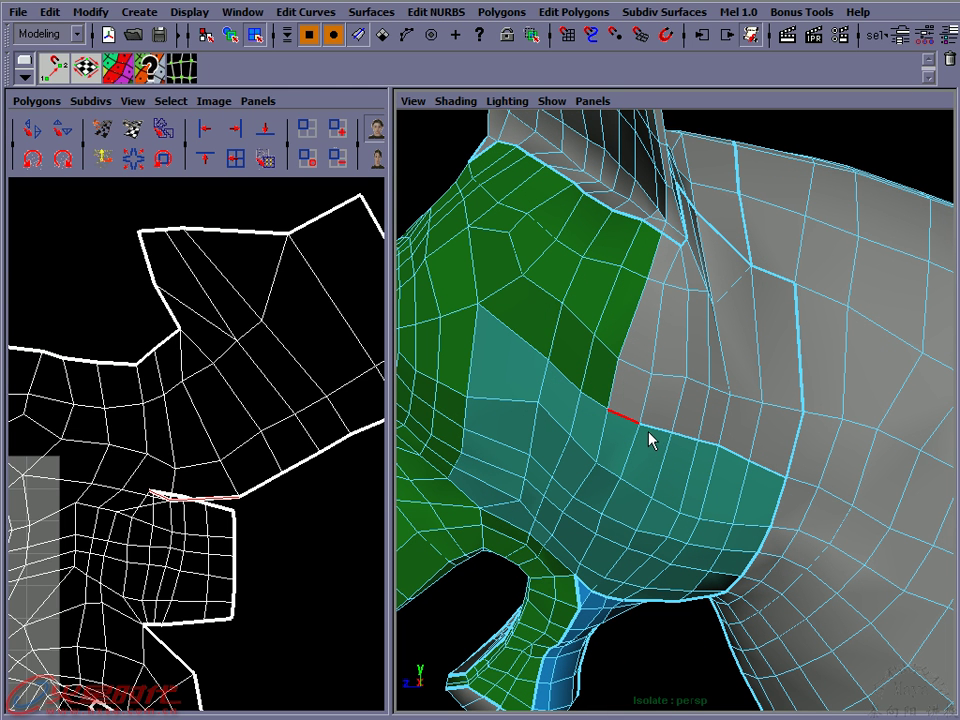
left_click(654, 436, "shift")
left_click(709, 446, "shift")
left_click(750, 472, "shift")
left_click(38, 101)
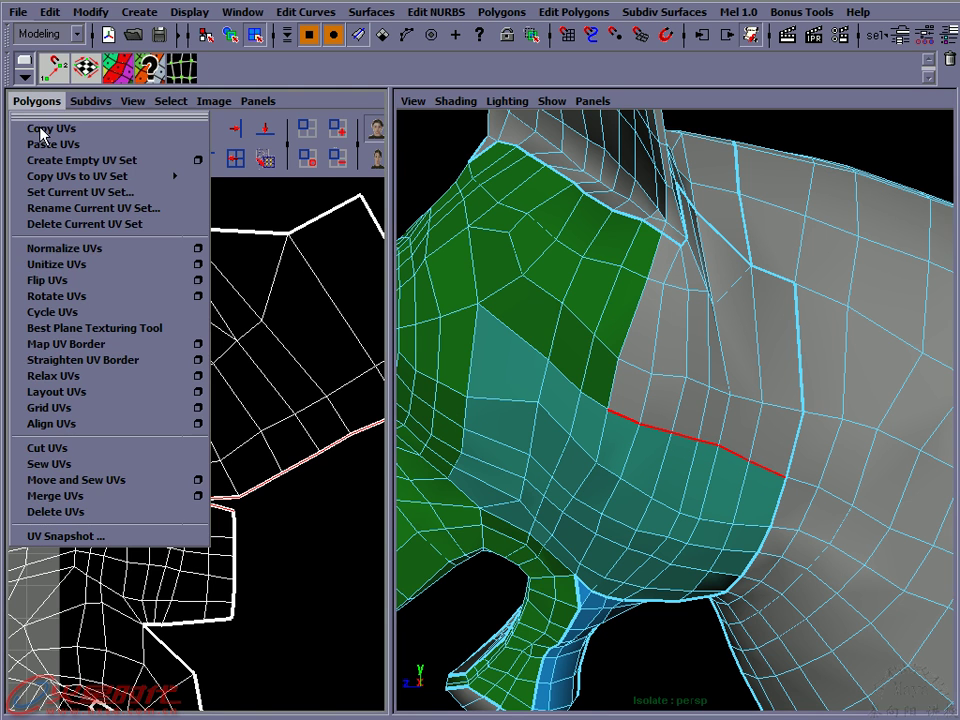
left_click(70, 460)
Zoom out and orbit the view around toward the ear side of the head
scroll(298, 531, "down", 2)
scroll(298, 531, "down", 2)
scroll(298, 531, "down", 2)
scroll(636, 412, "down", 2)
mouse_move(636, 412)
left_mouse_down("alt")
mouse_move(609, 439)
mouse_move(658, 343)
left_mouse_up("alt")
middle_click_drag(658, 343, 630, 377, "alt")
mouse_move(630, 377)
left_mouse_down("alt")
mouse_move(626, 399)
mouse_move(663, 385)
mouse_move(686, 321)
left_mouse_up("alt")
In face mode, select the head-top strip, the block below it, and the thin strips beside the muzzle border
right_click_drag(681, 315, 679, 347)
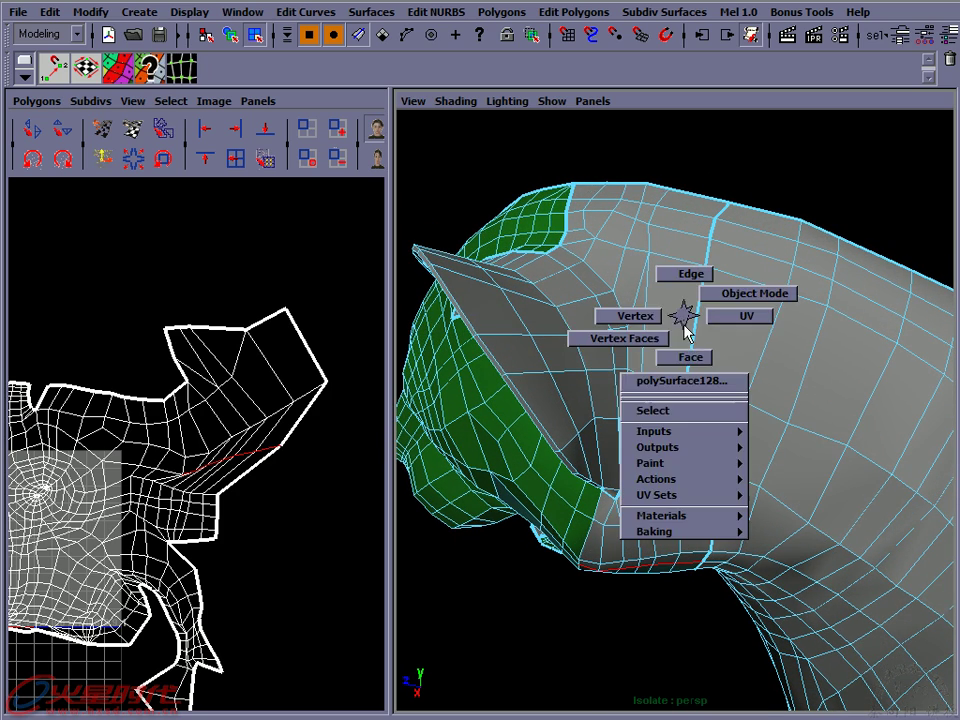
left_click_drag(598, 181, 597, 228, "alt")
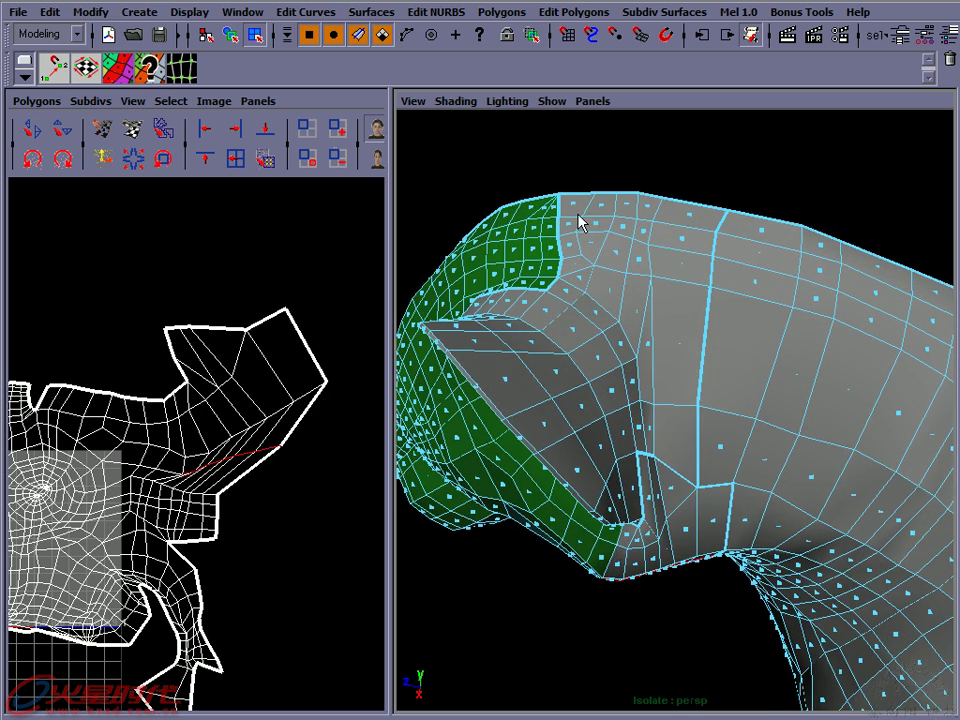
left_click(651, 285)
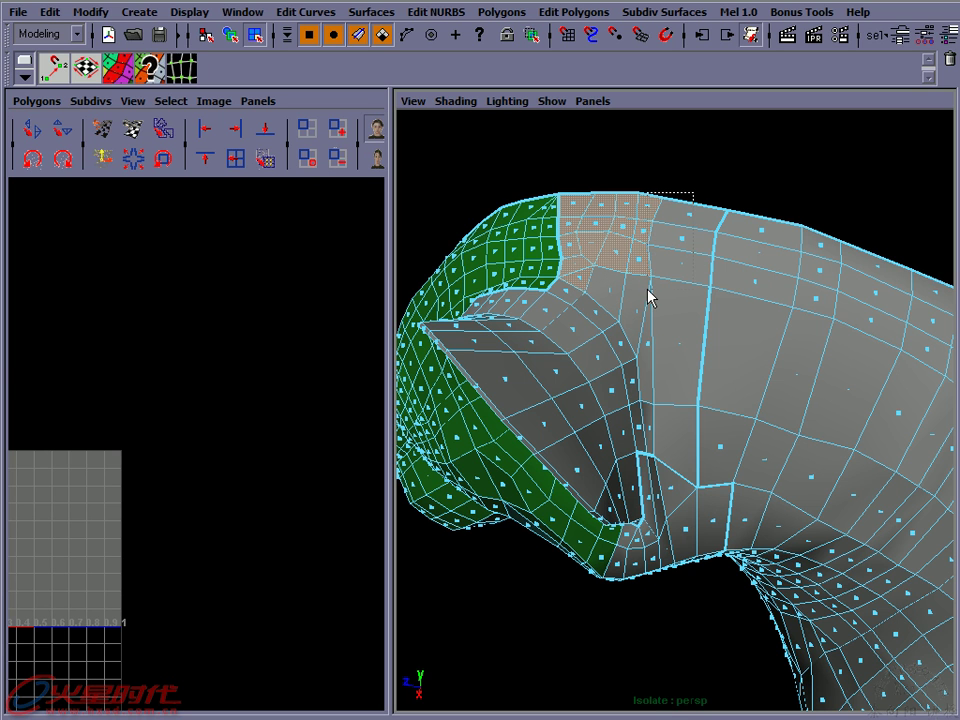
left_click_drag(771, 195, 728, 330, "shift")
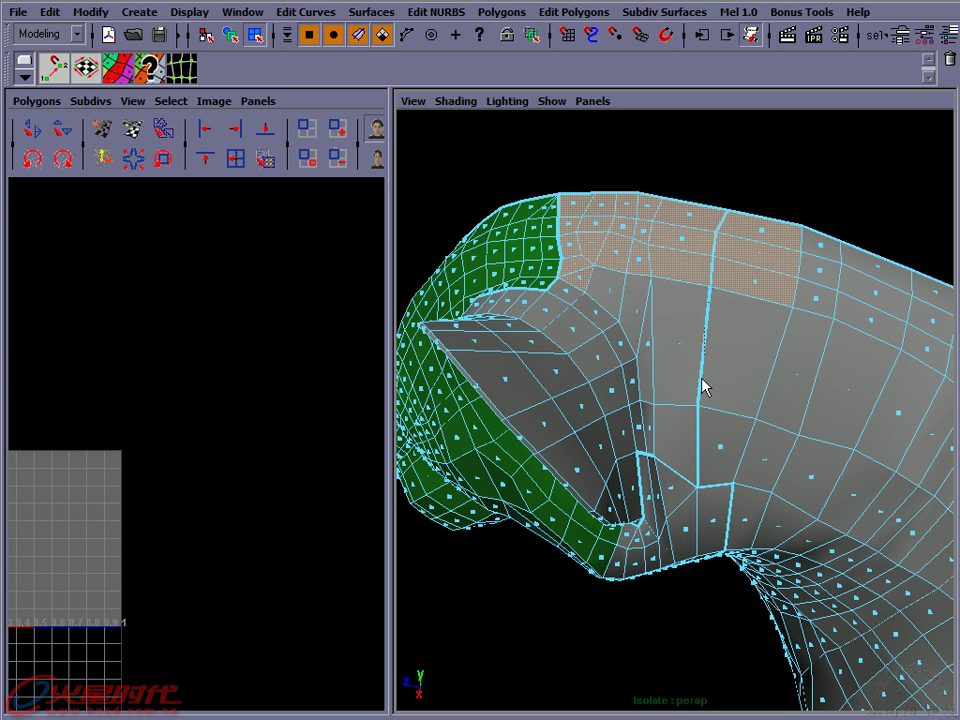
left_click_drag(658, 407, 676, 316, "shift")
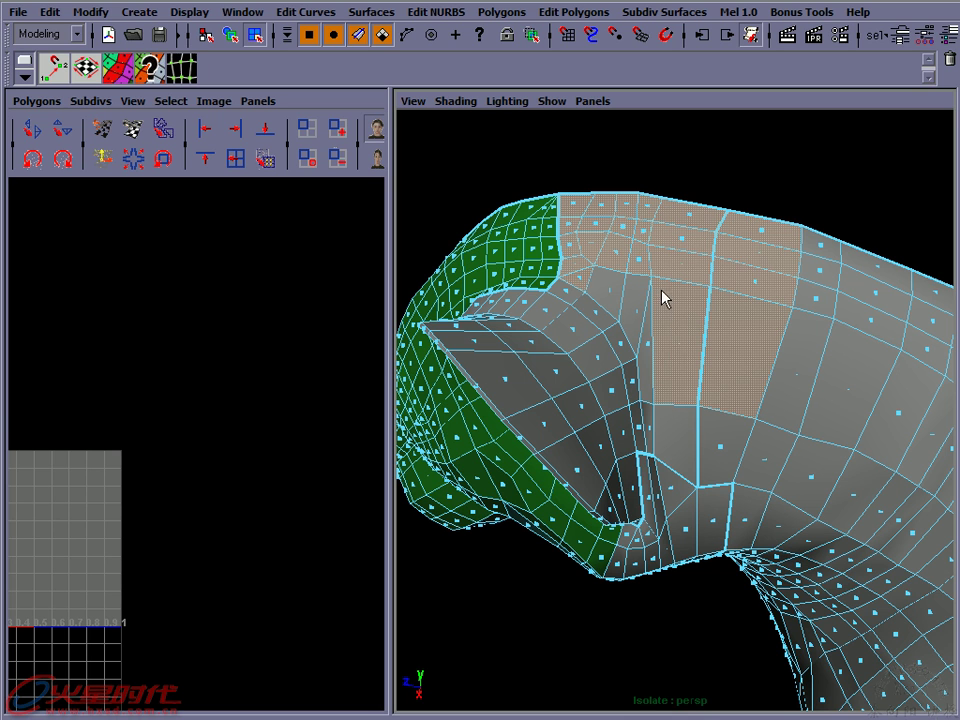
left_click(611, 298, "shift")
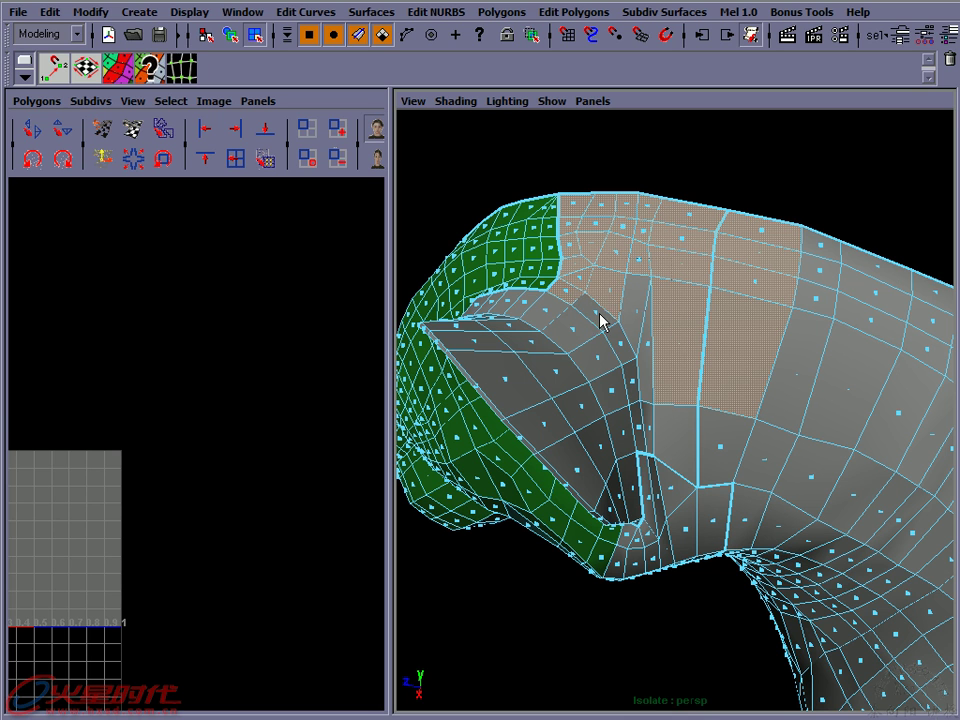
mouse_move(617, 357)
left_mouse_down("shift")
mouse_move(687, 364)
mouse_move(630, 403)
left_mouse_up("shift")
mouse_move(637, 449)
left_mouse_down("shift")
mouse_move(686, 462)
mouse_move(673, 392)
mouse_move(681, 456)
mouse_move(797, 386)
mouse_move(799, 371)
mouse_move(522, 318)
mouse_move(523, 339)
mouse_move(564, 349)
mouse_move(555, 337)
mouse_move(564, 330)
left_mouse_up("shift")
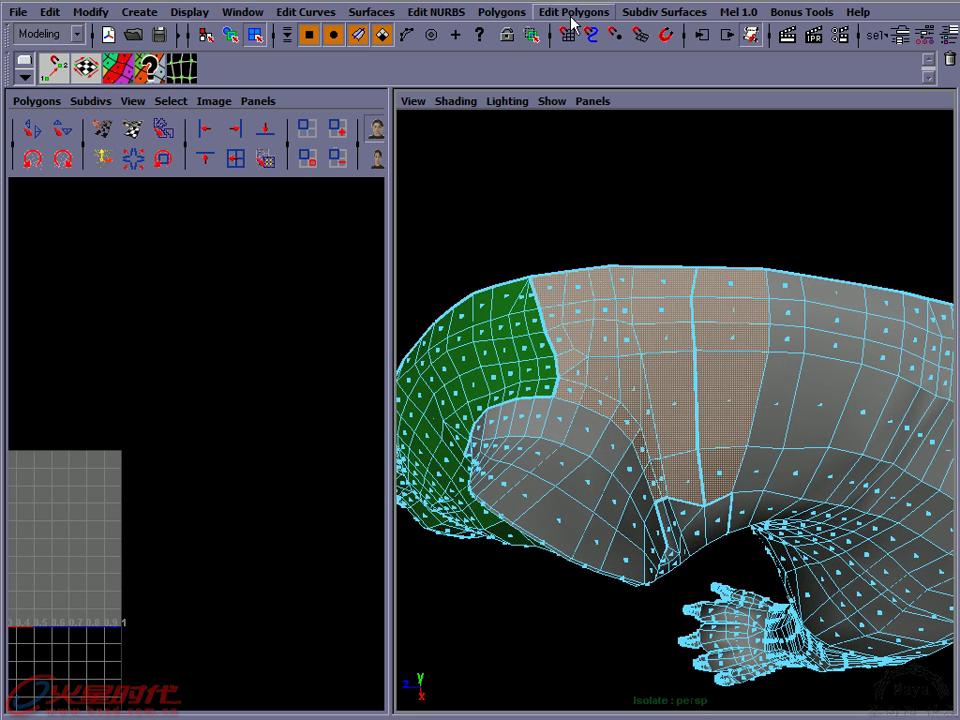
Planar-map the selected faces and move the new UV shell to the upper right
left_click(573, 12)
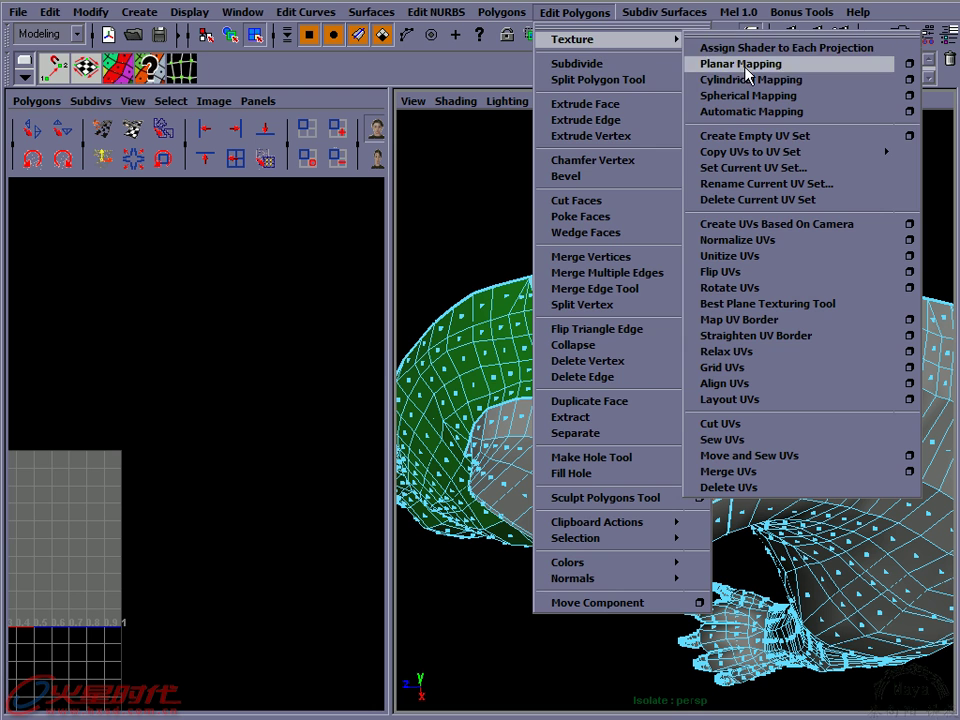
left_click(740, 63)
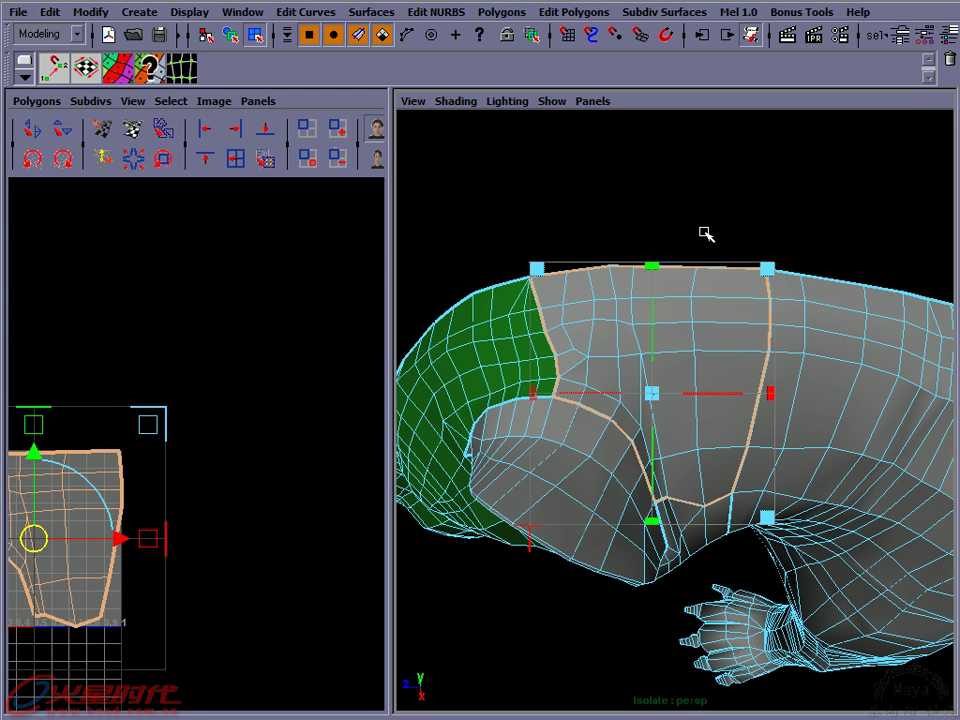
key("F8")
key("F8")
key("F8")
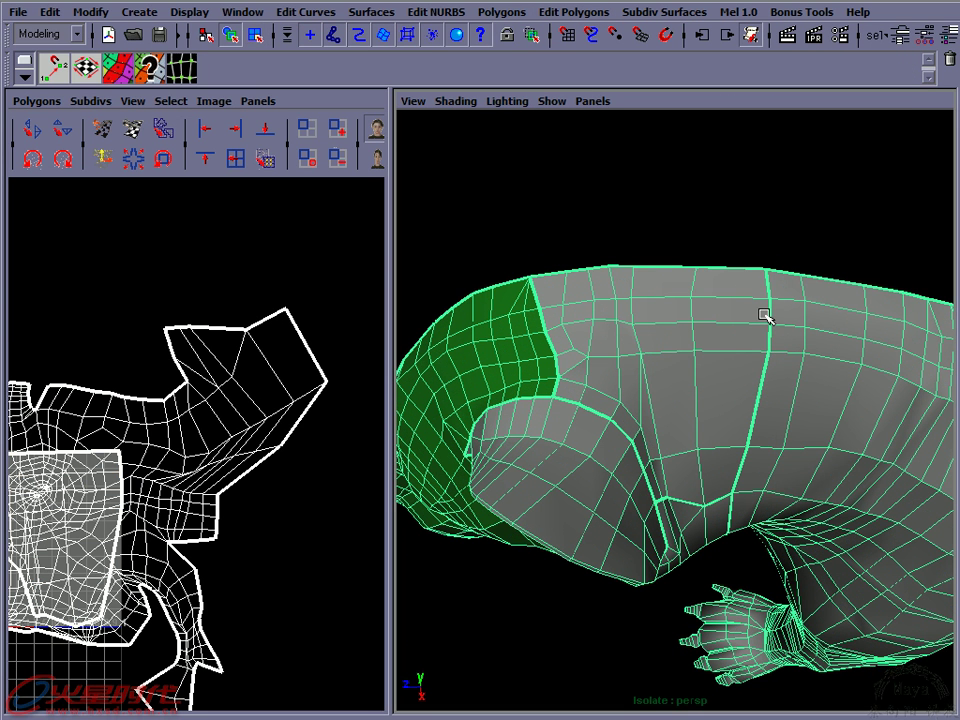
right_click_drag(279, 396, 257, 343, "alt")
right_click(697, 315)
left_click(735, 316)
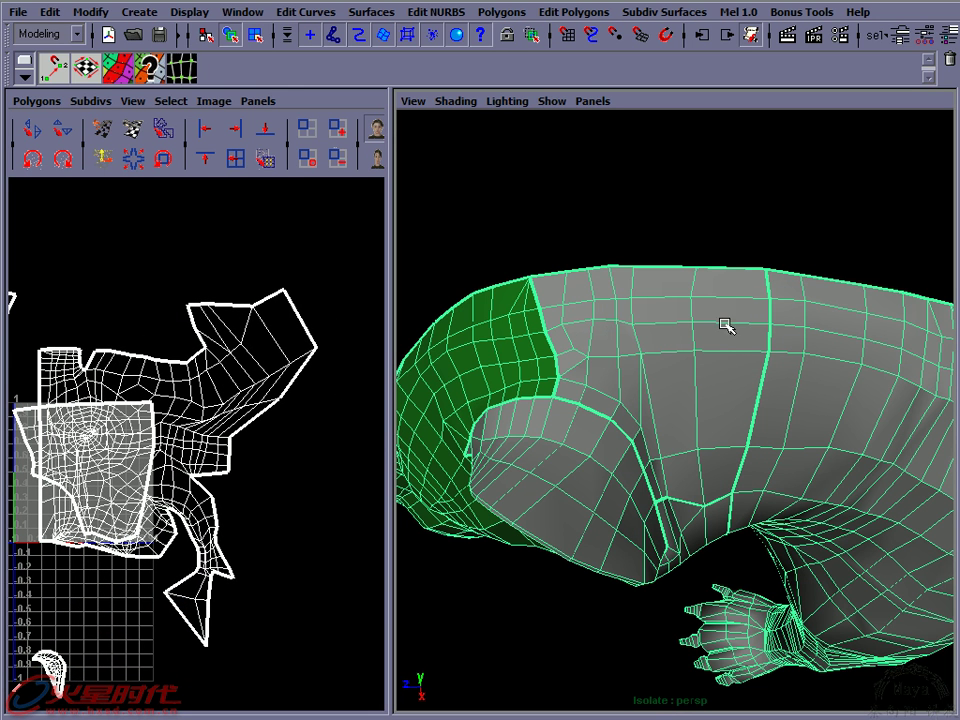
right_click_drag(210, 432, 221, 410, "ctrl")
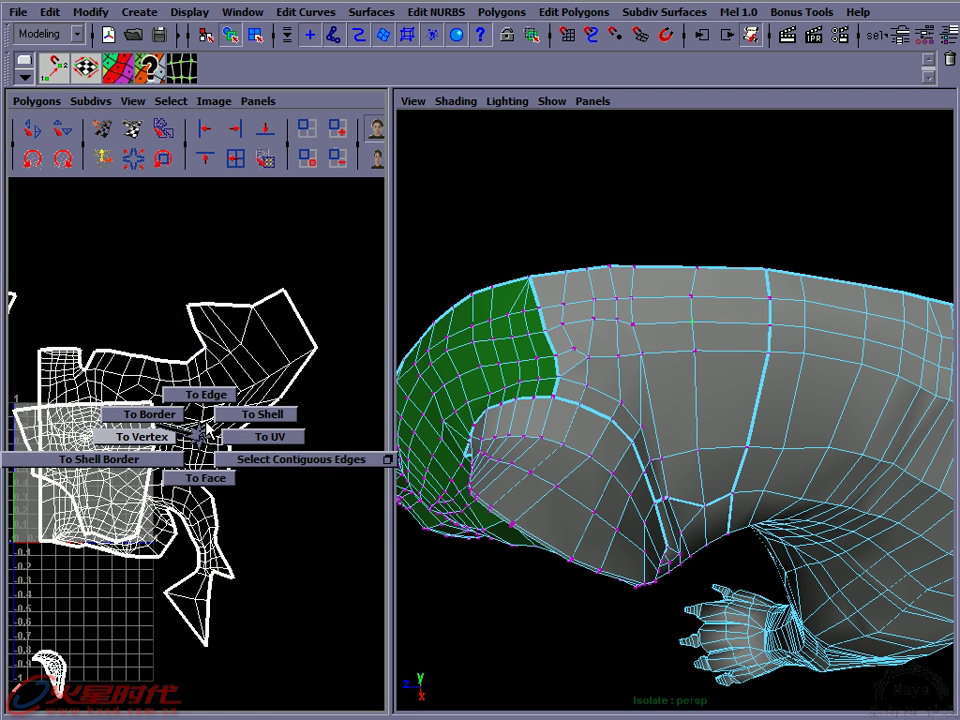
key("w")
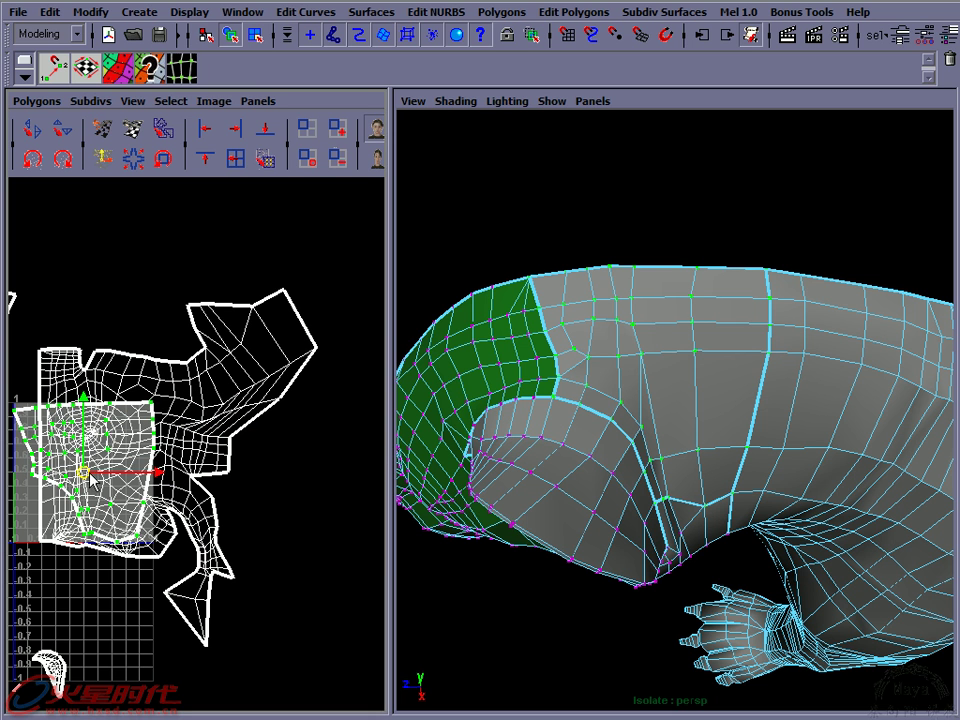
left_click_drag(84, 474, 320, 257)
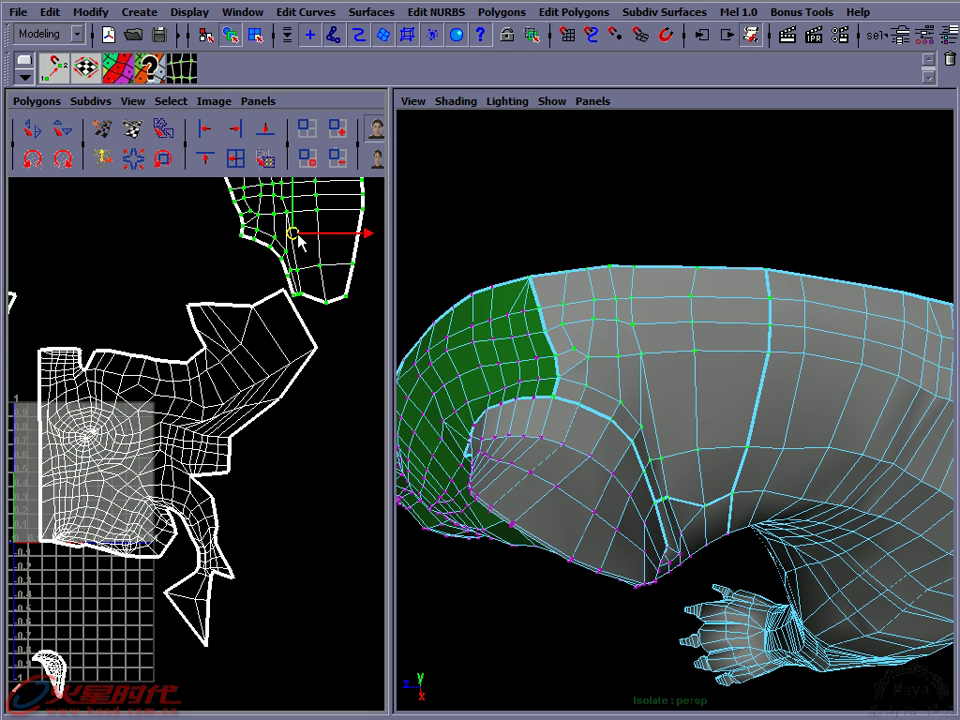
Select an edge on the head and maximize the UV Texture Editor to fill the window
mouse_move(643, 388)
left_mouse_down("alt")
mouse_move(570, 343)
mouse_move(570, 373)
left_mouse_up("alt")
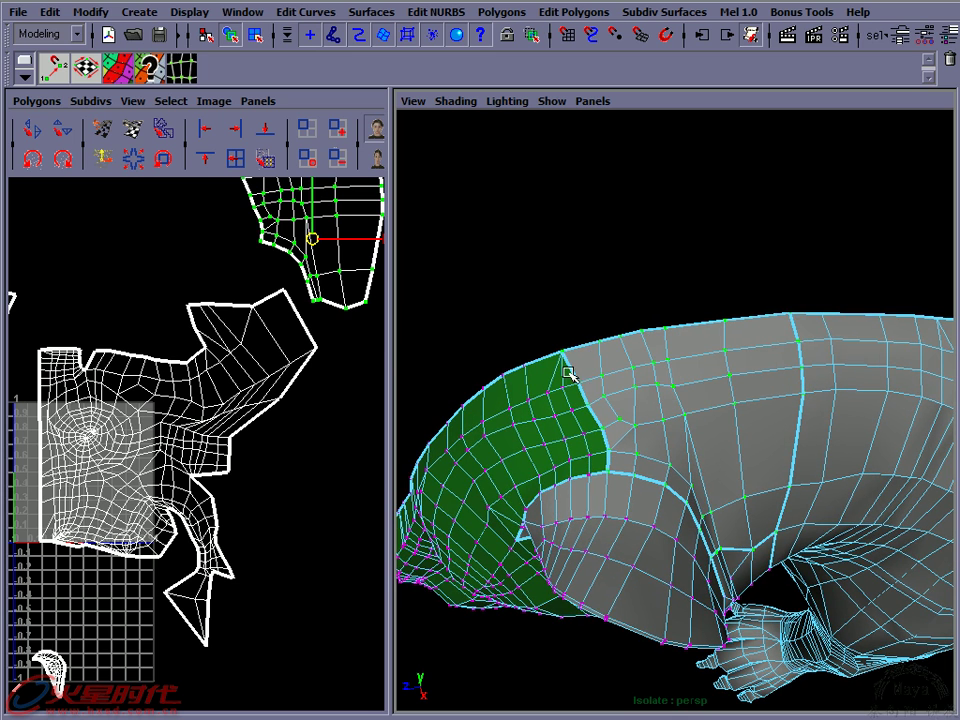
left_click(571, 369)
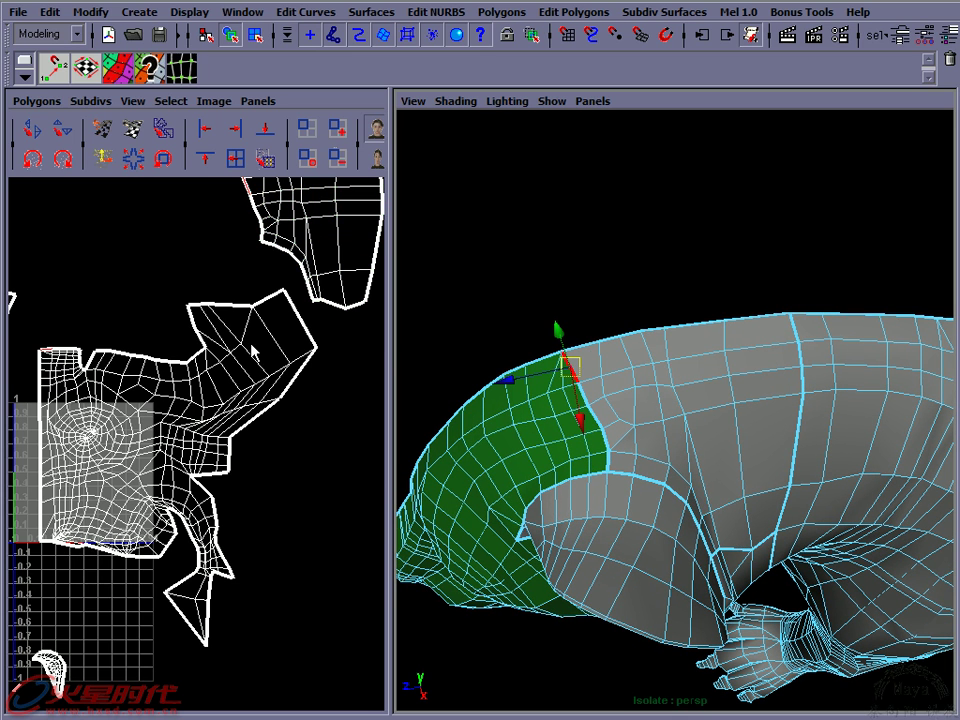
middle_click_drag(378, 386, 257, 422, "alt")
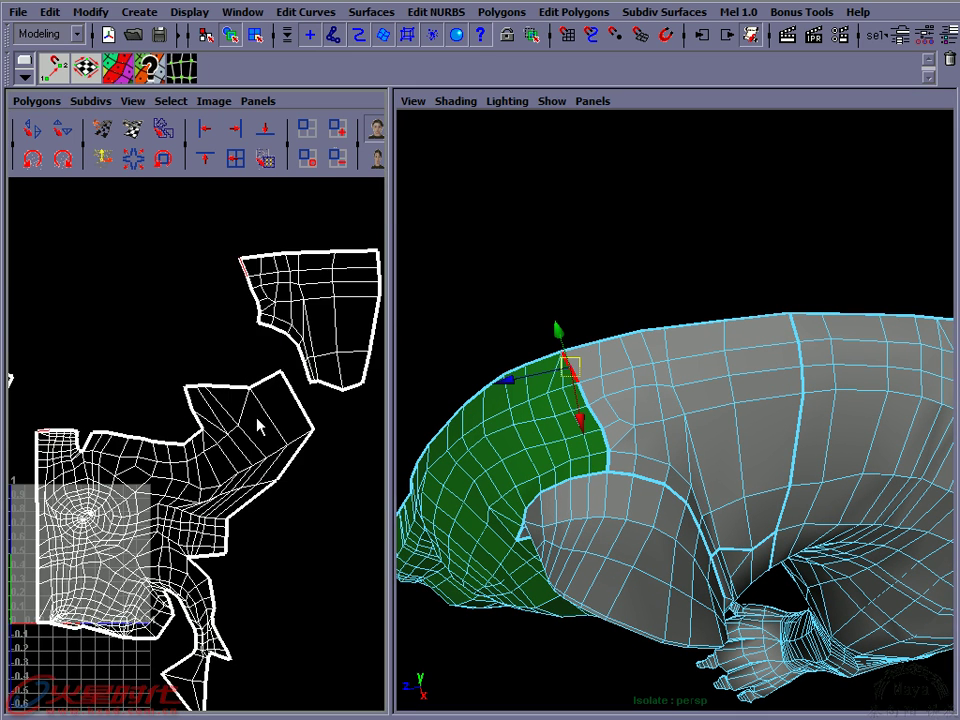
key("space")
mouse_move(537, 422)
right_mouse_down("alt")
mouse_move(418, 407)
mouse_move(396, 489)
right_mouse_up("alt")
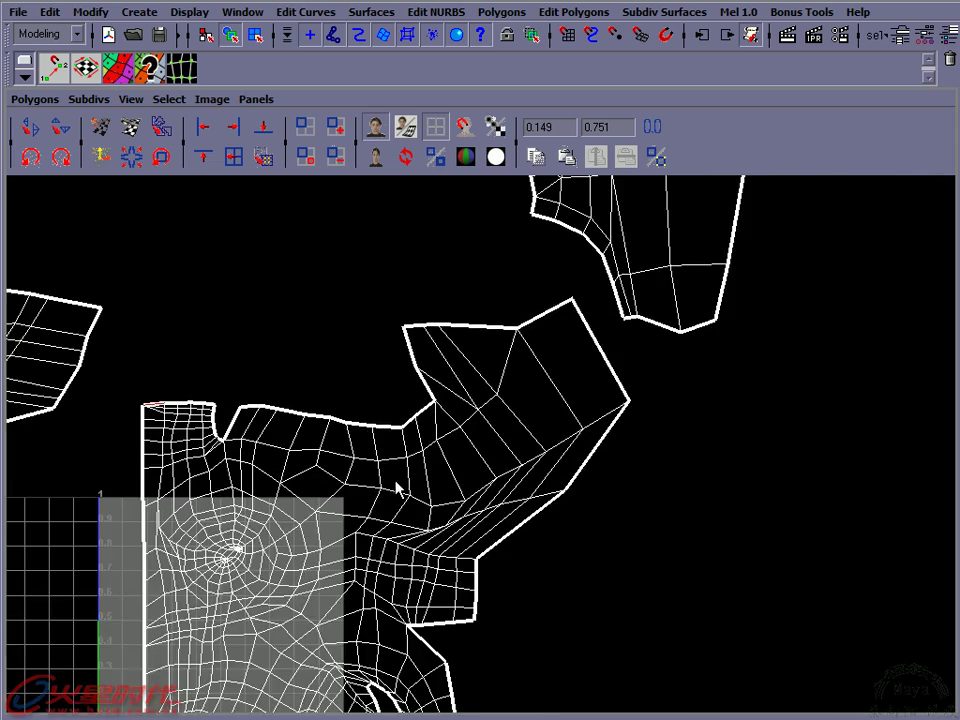
middle_click_drag(396, 489, 570, 396, "alt")
mouse_move(570, 396)
right_mouse_down("alt")
mouse_move(316, 414)
mouse_move(651, 477)
mouse_move(504, 336)
right_mouse_up("alt")
middle_click_drag(504, 336, 502, 365, "alt")
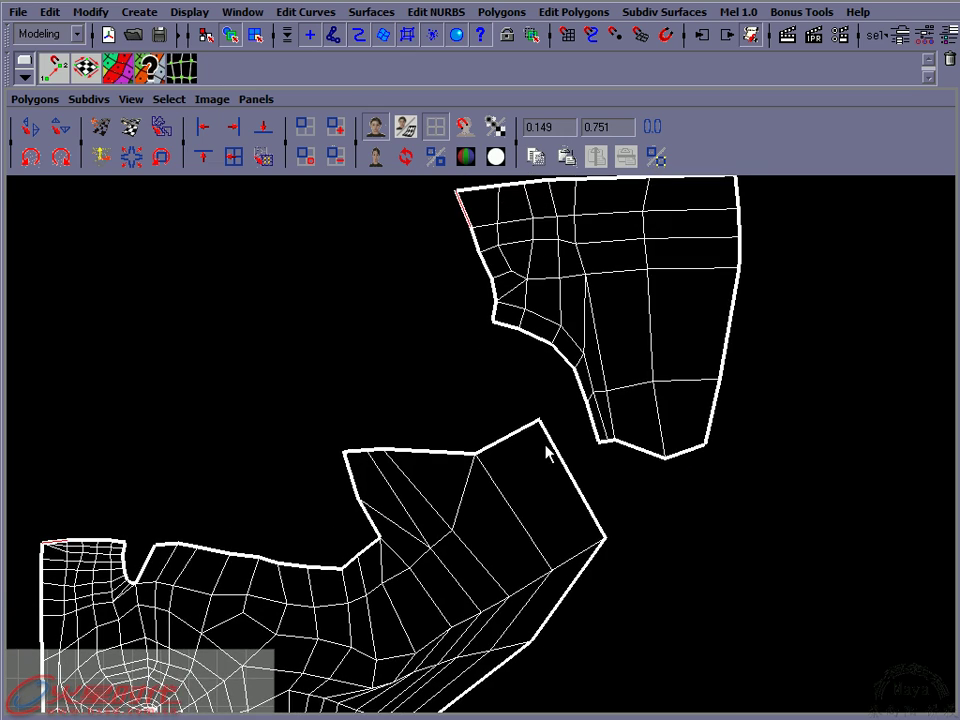
right_click_drag(548, 453, 553, 326, "alt")
middle_click_drag(553, 326, 555, 289, "alt")
mouse_move(557, 302)
right_mouse_down("alt")
mouse_move(565, 451)
mouse_move(212, 452)
mouse_move(690, 493)
right_mouse_up("alt")
middle_click_drag(543, 332, 549, 454, "alt")
right_click_drag(500, 345, 500, 300)
mouse_move(654, 597)
right_mouse_down("alt")
mouse_move(516, 476)
mouse_move(490, 535)
mouse_move(381, 454)
right_mouse_up("alt")
mouse_move(381, 454)
middle_mouse_down("alt")
mouse_move(410, 300)
mouse_move(407, 354)
mouse_move(374, 476)
middle_mouse_up("alt")
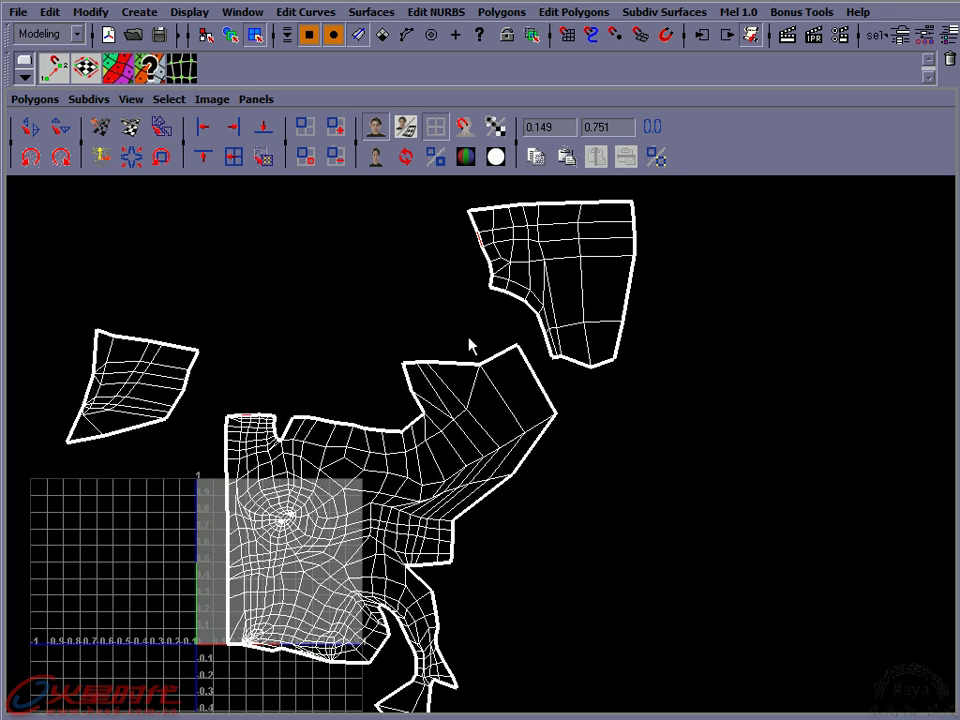
key("space")
mouse_move(634, 424)
left_mouse_down("alt")
mouse_move(632, 399)
mouse_move(610, 405)
left_mouse_up("alt")
middle_click_drag(128, 424, 138, 408, "alt")
right_click_drag(138, 412, 337, 283, "alt")
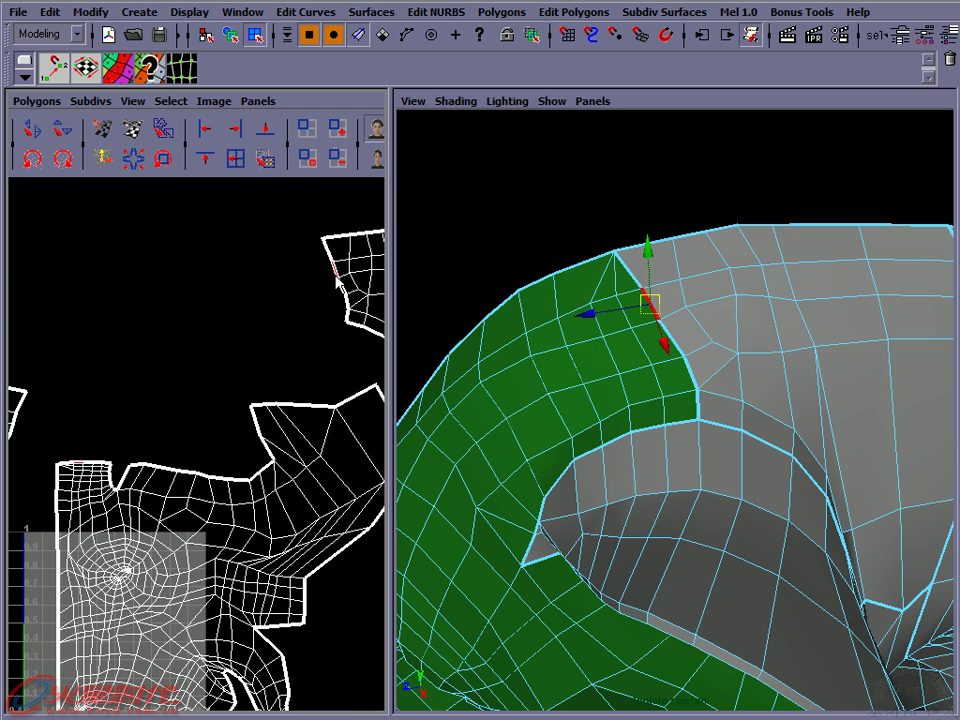
middle_click_drag(256, 362, 186, 326, "alt")
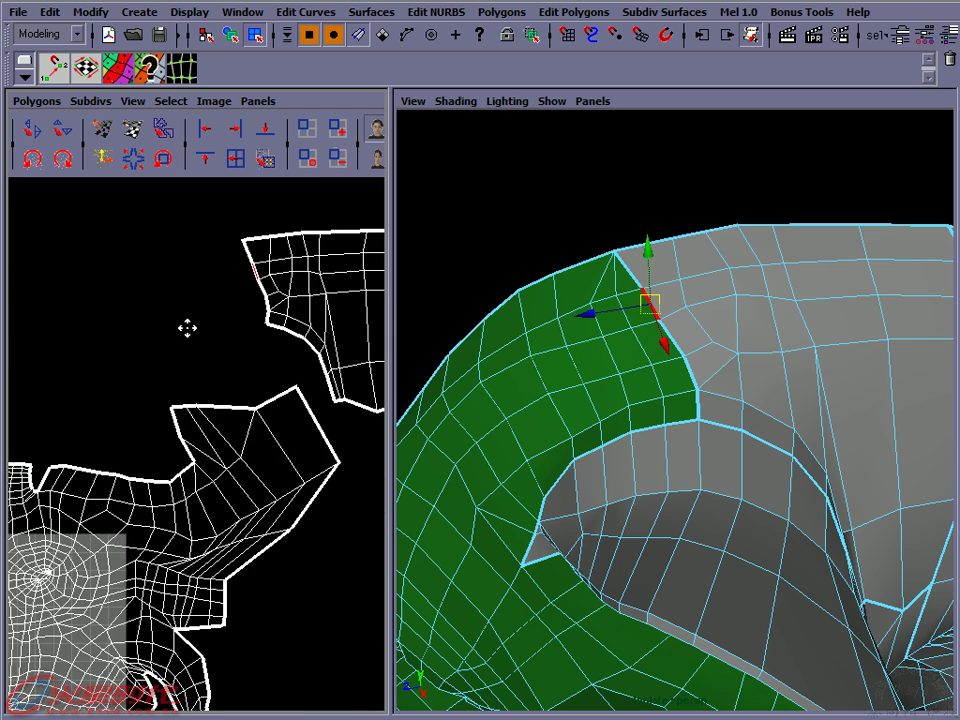
key("space")
mouse_move(698, 484)
right_mouse_down("alt")
mouse_move(225, 467)
mouse_move(429, 435)
mouse_move(320, 433)
right_mouse_up("alt")
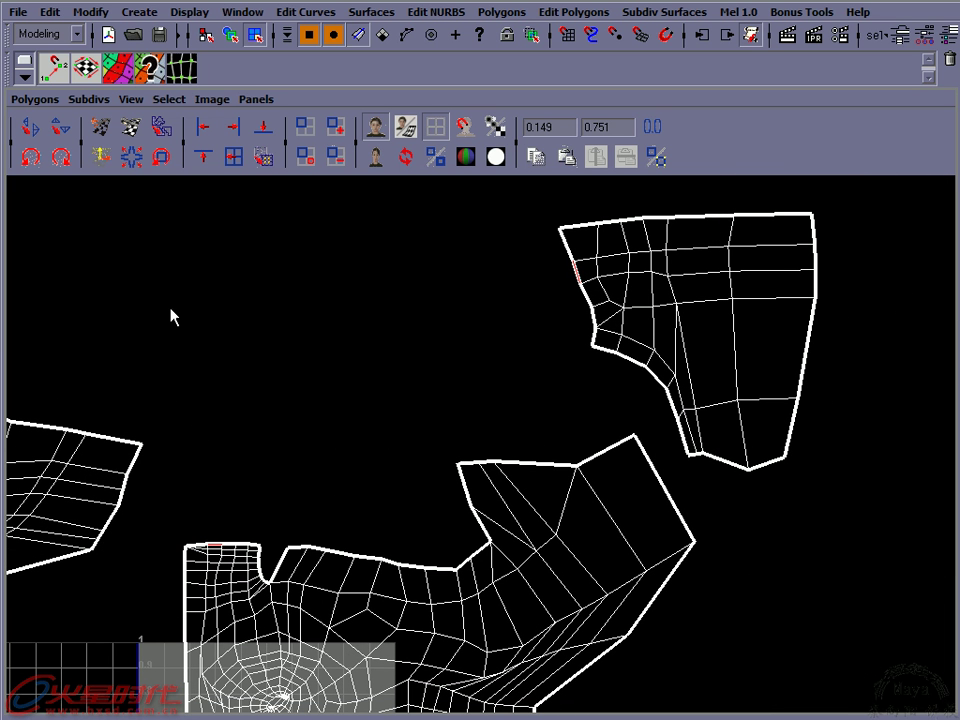
mouse_move(666, 253)
right_mouse_down()
mouse_move(681, 238)
mouse_move(652, 307)
right_mouse_up()
Select the upper shell, rotate it about 90 degrees, shrink it, and place it above the main shell
left_click(658, 261)
right_click(658, 259, "ctrl")
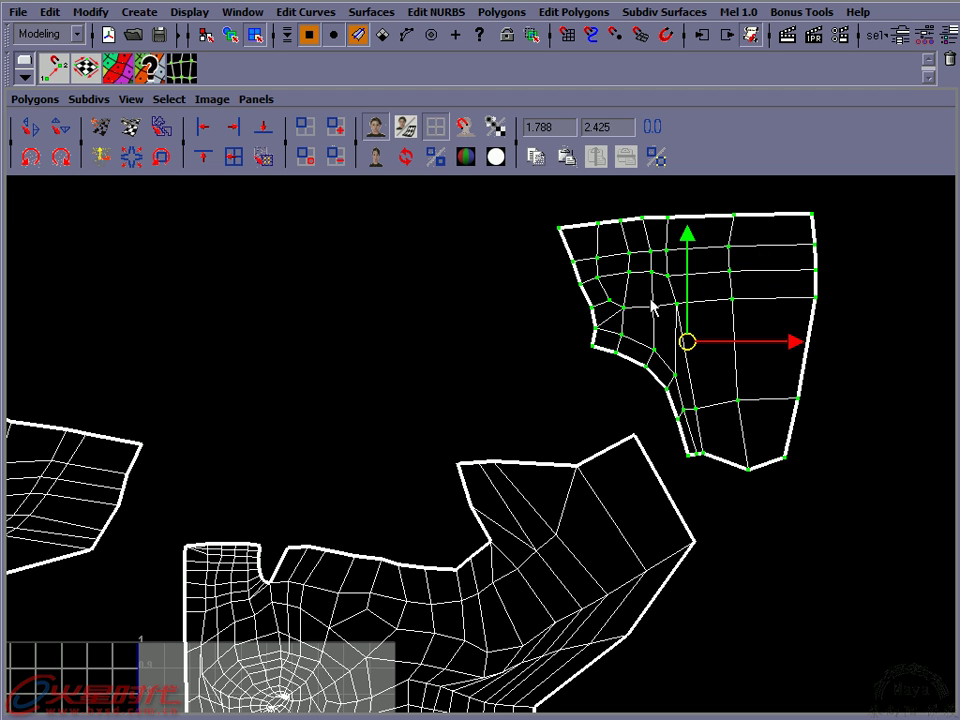
left_click_drag(688, 342, 366, 400)
mouse_move(397, 445)
left_mouse_down()
mouse_move(444, 386)
mouse_move(454, 315)
mouse_move(413, 368)
left_mouse_up()
key("w")
mouse_move(352, 343)
left_mouse_down()
mouse_move(308, 393)
mouse_move(310, 410)
left_mouse_up()
key("r")
middle_click_drag(536, 354, 489, 358)
key("w")
left_click_drag(311, 418, 278, 440)
key("r")
middle_click_drag(510, 392, 454, 394)
key("w")
left_click_drag(273, 452, 266, 460)
Zoom in on the shell, nudge it slightly down, and select the seam edge between the shells
middle_click_drag(268, 506, 407, 407, "alt")
right_click_drag(407, 407, 576, 450, "alt")
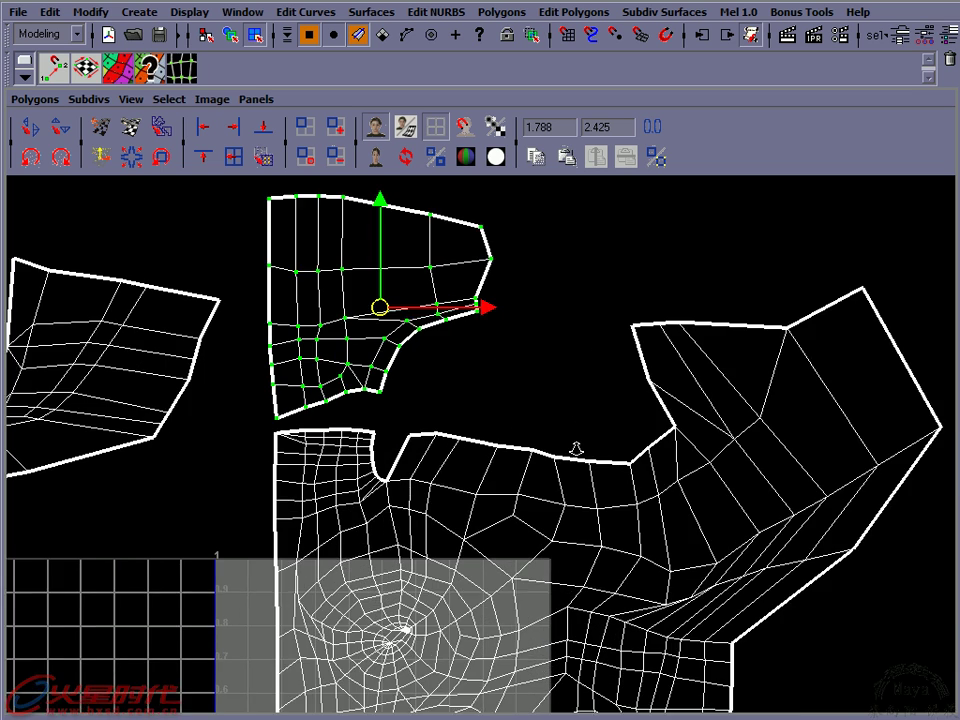
middle_click_drag(576, 450, 592, 475, "alt")
right_click_drag(592, 475, 509, 408, "alt")
mouse_move(370, 405)
right_mouse_down("alt")
mouse_move(315, 460)
mouse_move(400, 440)
right_mouse_up("alt")
middle_click_drag(401, 420, 363, 518, "alt")
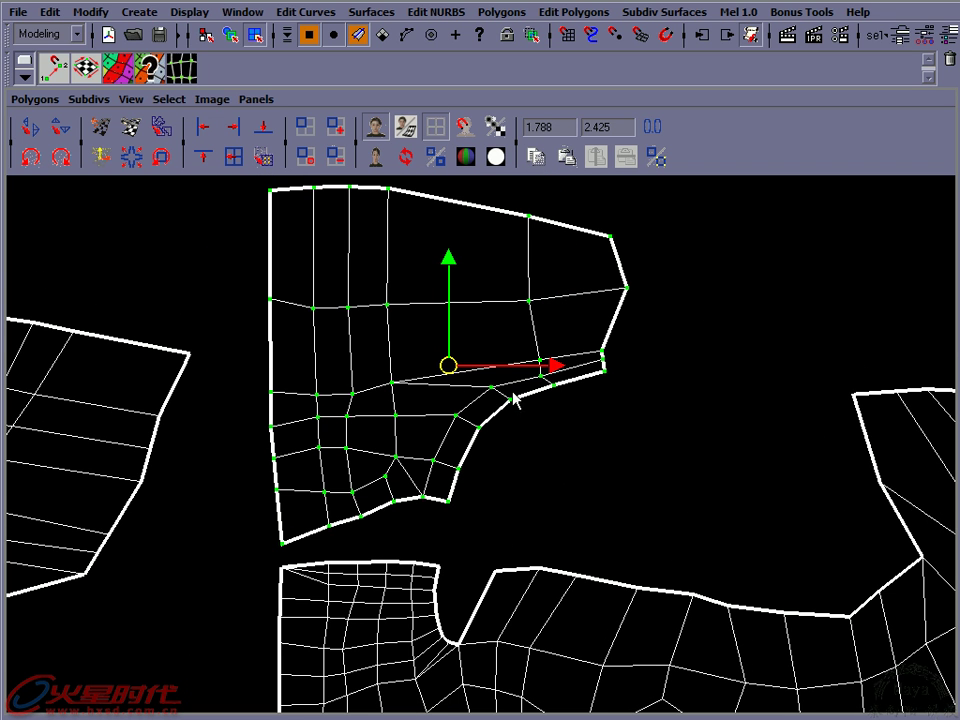
middle_click_drag(450, 368, 446, 386, "alt")
key("r")
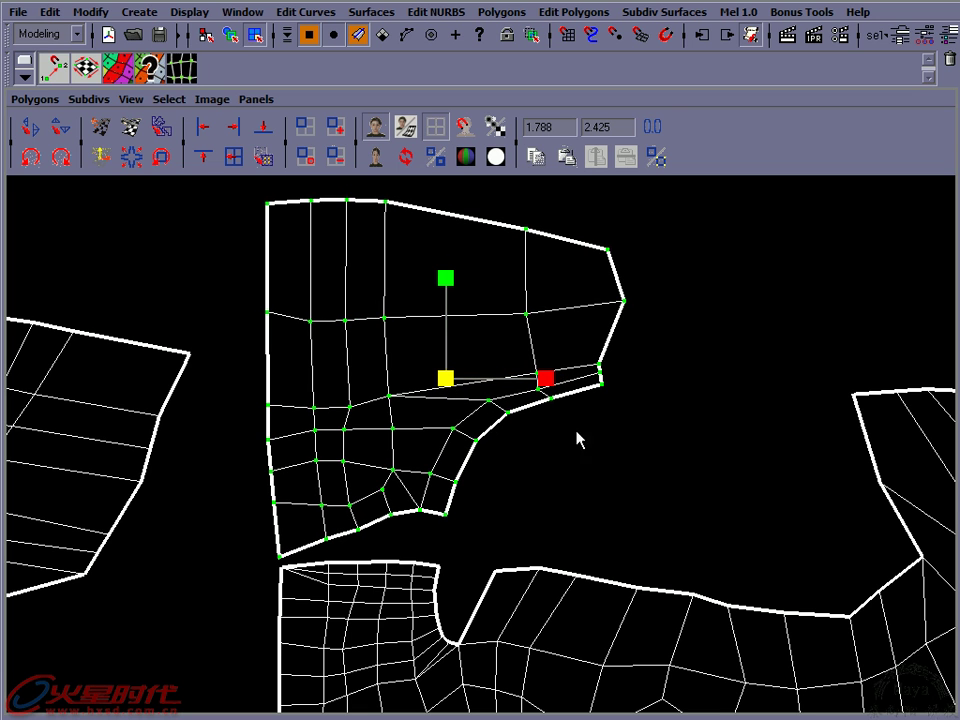
key("w")
left_click_drag(446, 379, 447, 392)
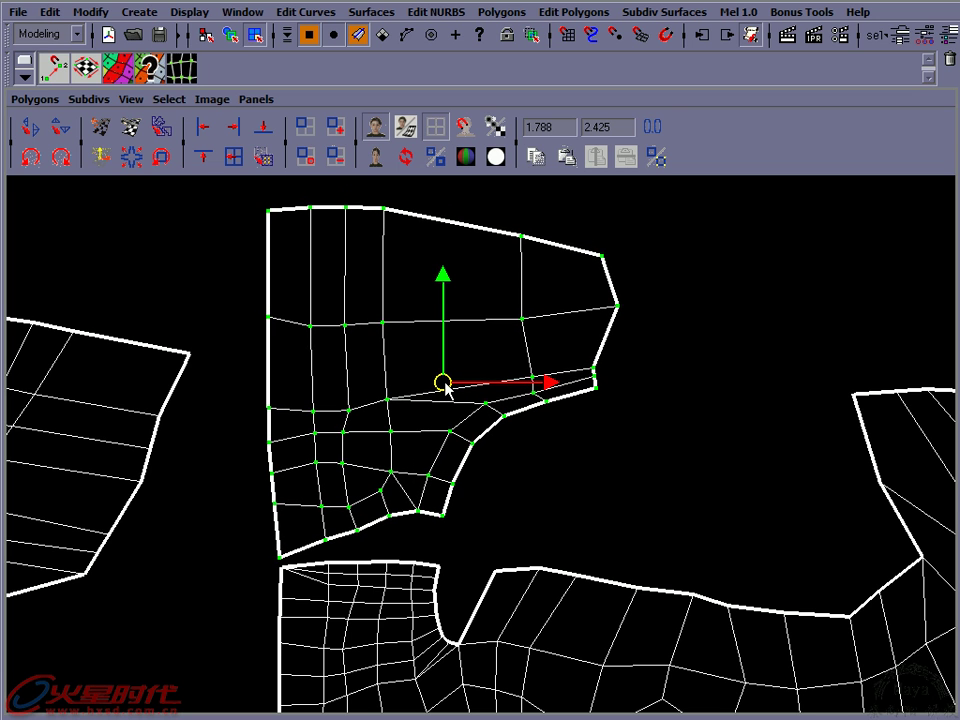
mouse_move(465, 527)
middle_mouse_down("alt")
mouse_move(534, 452)
mouse_move(585, 465)
mouse_move(480, 433)
mouse_move(467, 449)
middle_mouse_up("alt")
mouse_move(467, 449)
right_mouse_down("alt")
mouse_move(421, 440)
mouse_move(381, 400)
right_mouse_up("alt")
left_click(381, 412)
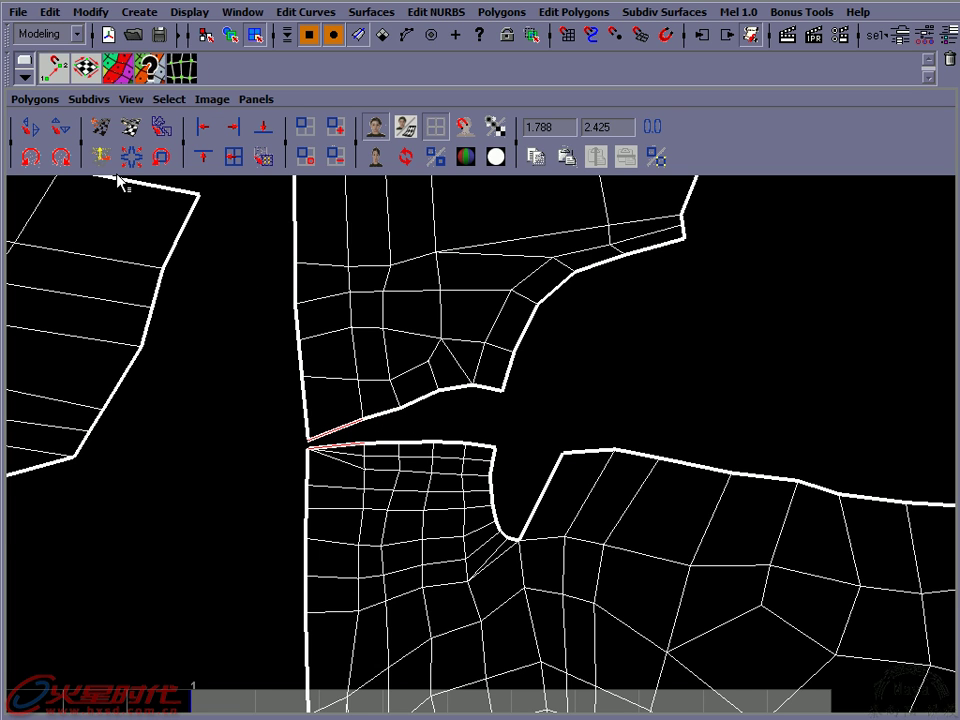
Sew the two shells together at the seam and smooth out the notched border UV
left_click(35, 99)
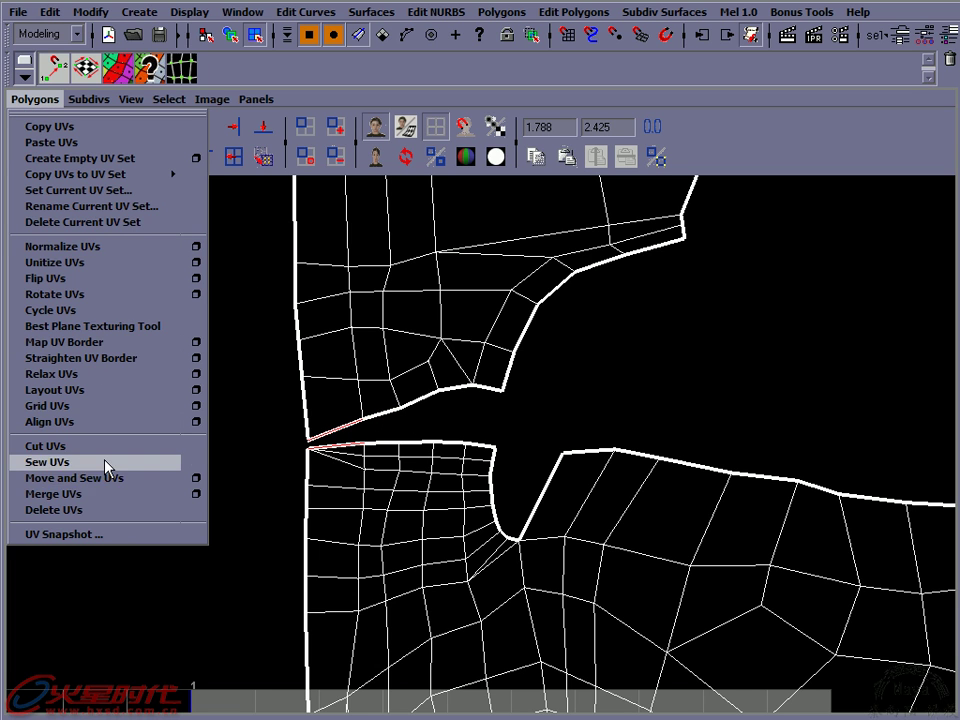
left_click(108, 463)
mouse_move(384, 424)
left_mouse_down()
mouse_move(416, 399)
mouse_move(484, 396)
mouse_move(491, 422)
mouse_move(536, 467)
left_mouse_up()
middle_click_drag(536, 467, 504, 482, "alt")
scroll(396, 428, "down", 1)
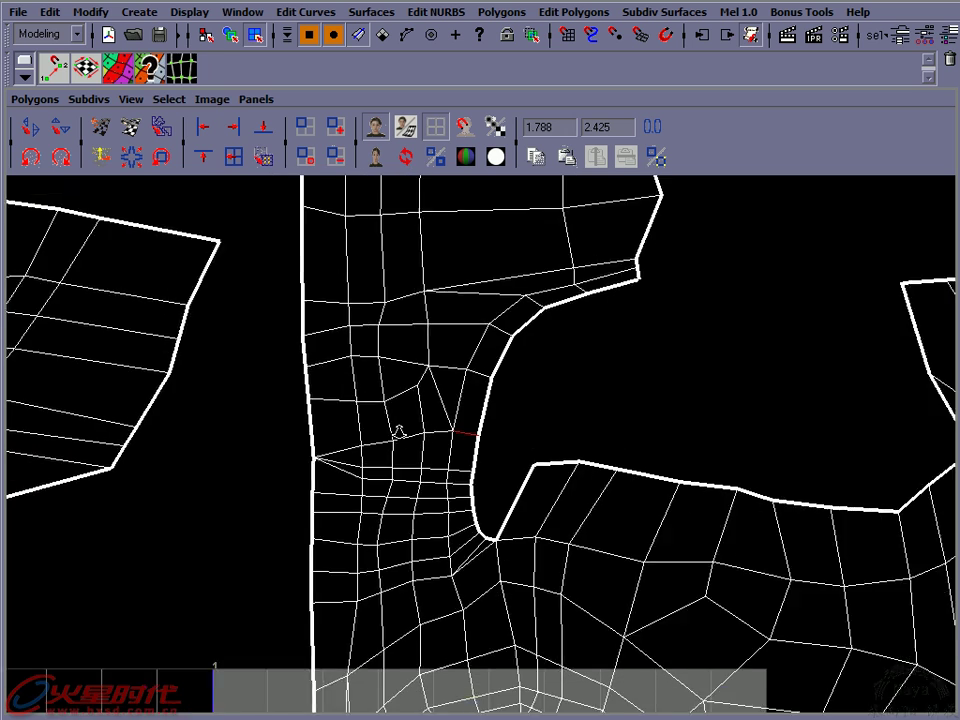
scroll(396, 428, "down", 2)
middle_click_drag(536, 413, 382, 427, "alt")
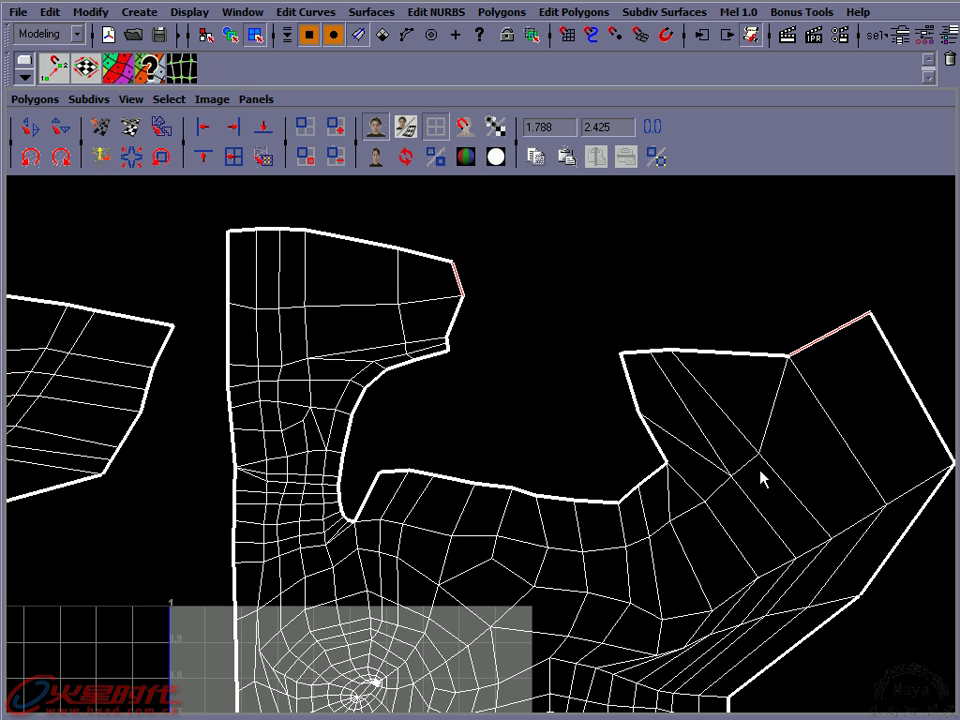
right_click_drag(748, 487, 648, 478, "alt")
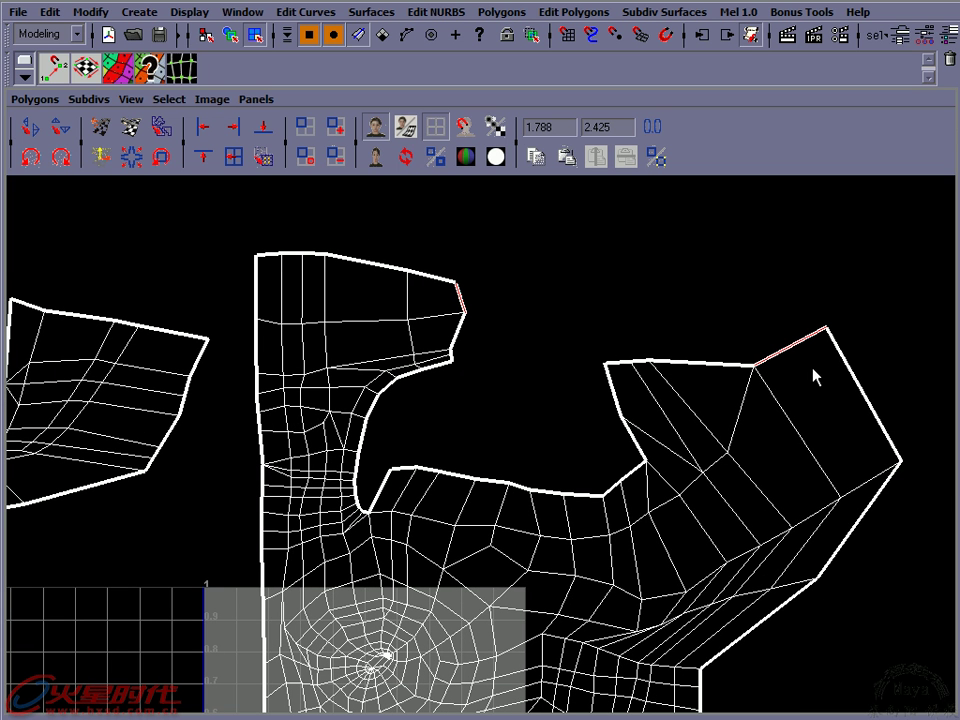
Sew the next edge, then sew the long diagonal and short corner edges at the hole
left_click(35, 99)
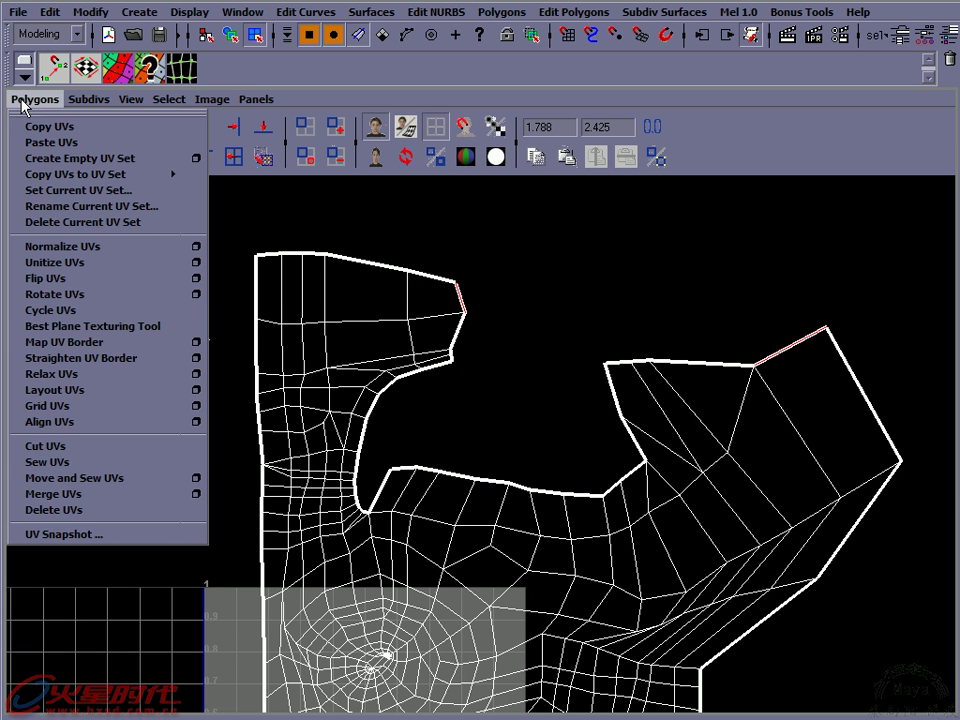
left_click(92, 458)
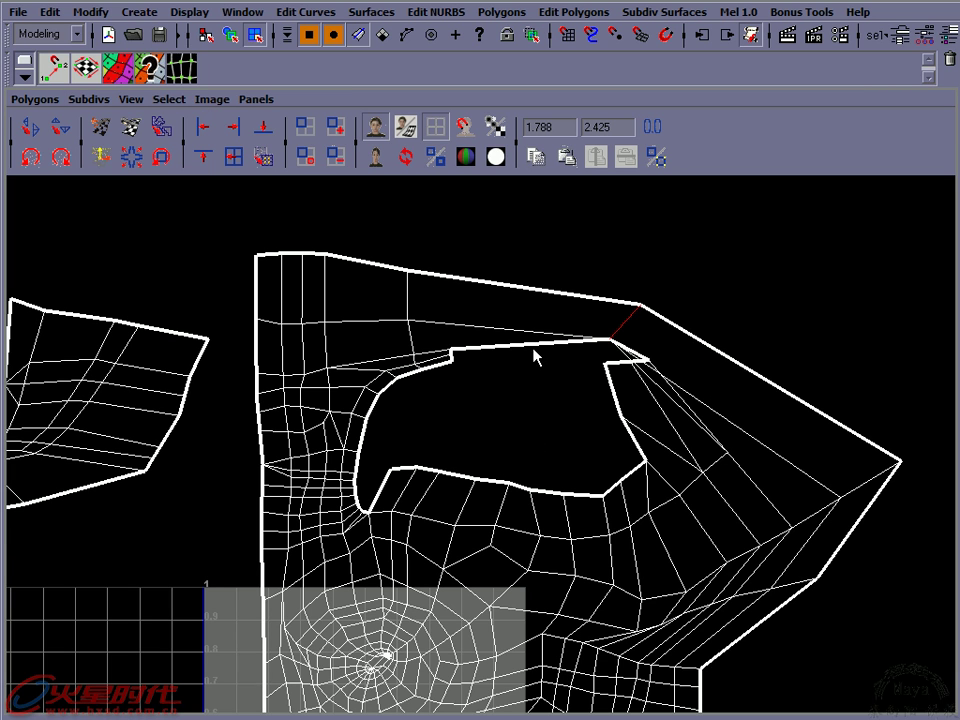
left_click(675, 384)
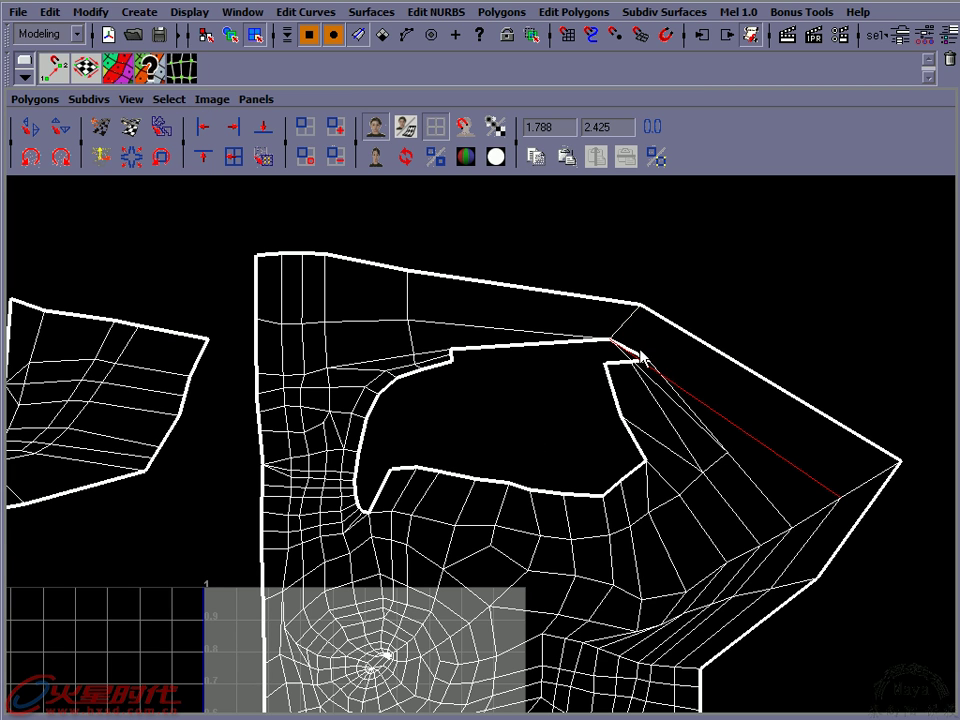
left_click(635, 359, "shift")
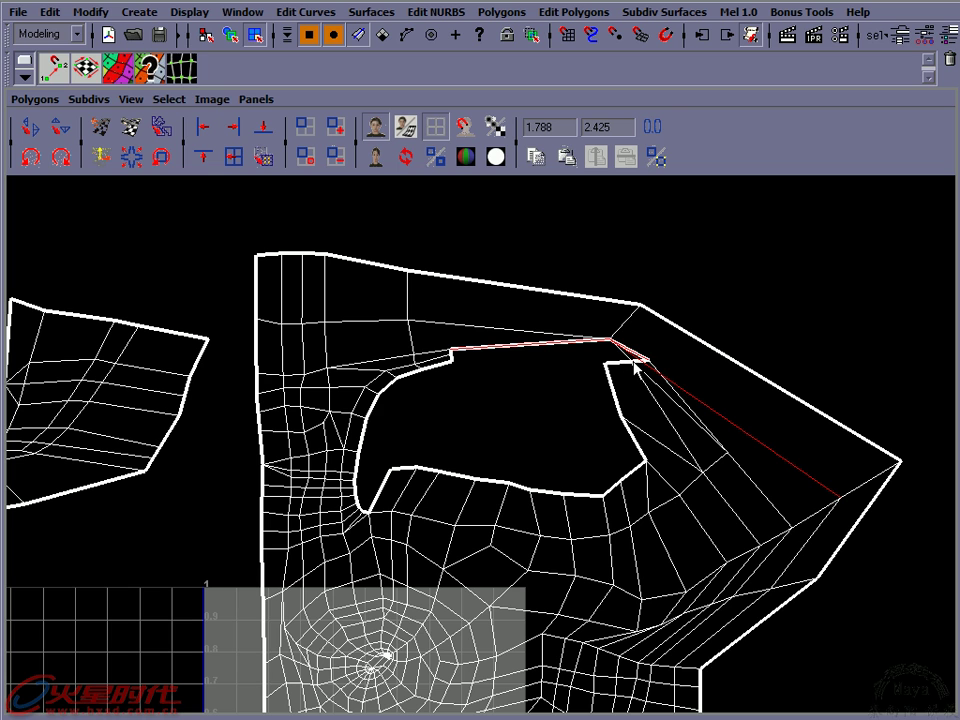
key("g")
Move the hole's top-right corner left and select the hole's right edge
left_click(624, 368)
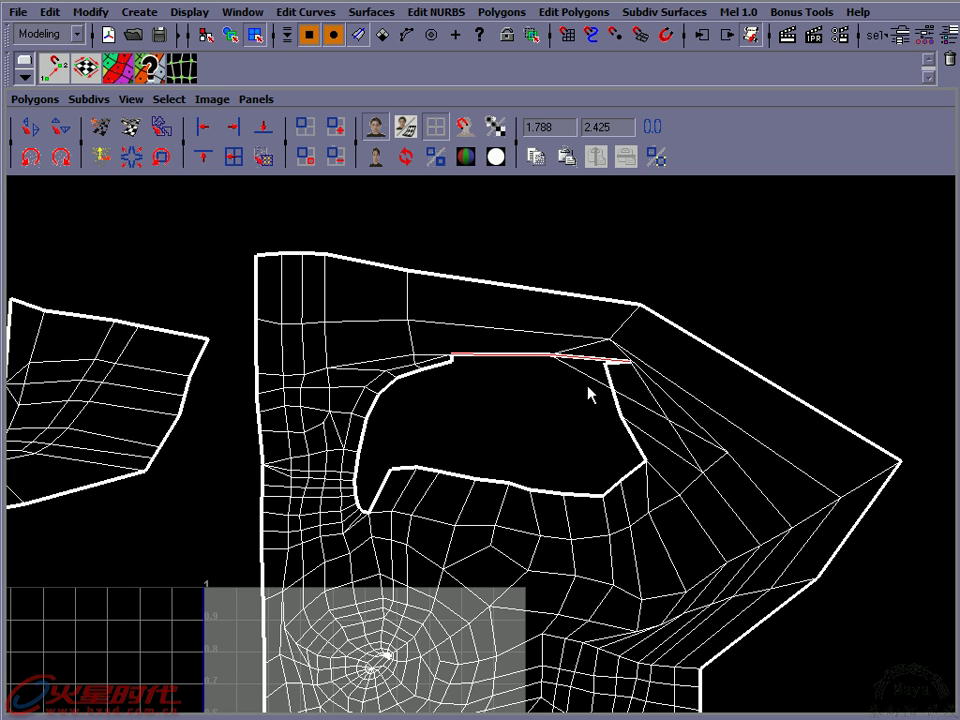
left_click_drag(586, 394, 579, 393)
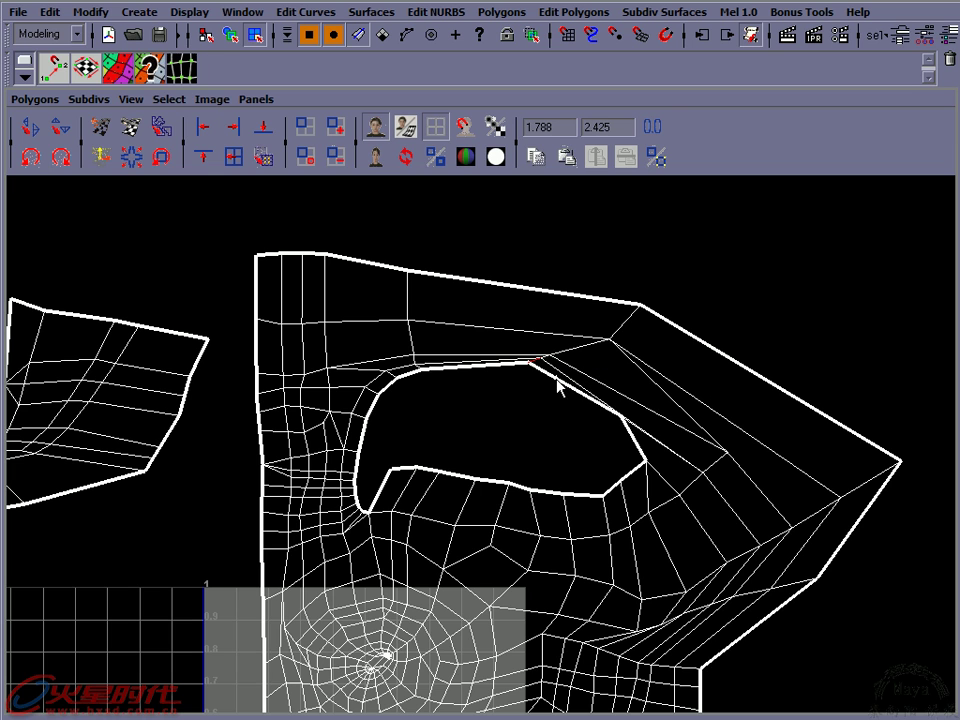
left_click(641, 456)
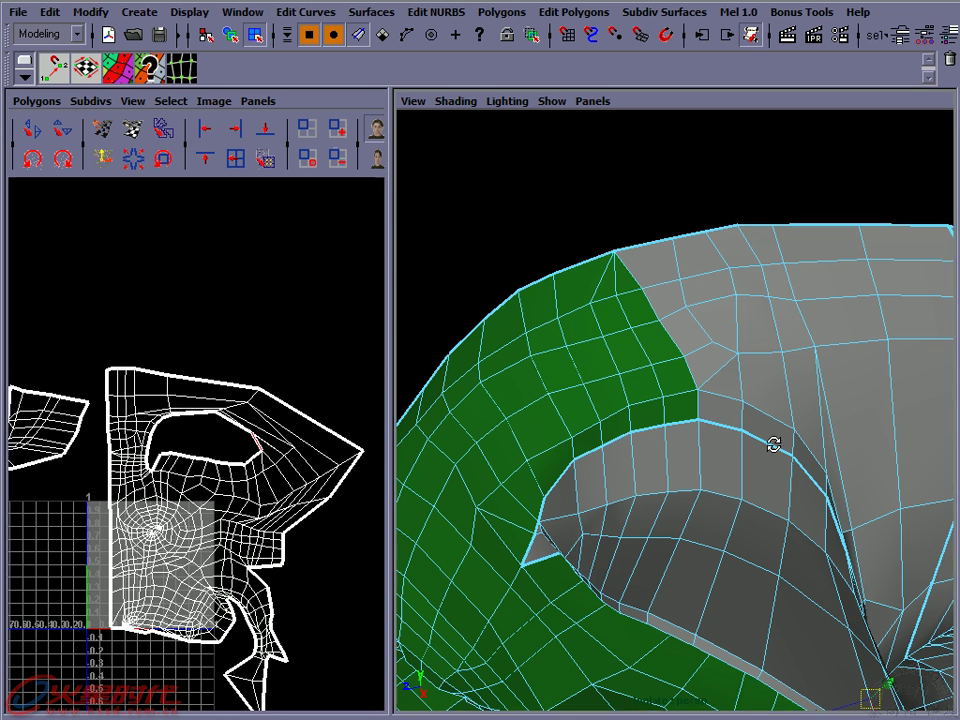
mouse_move(776, 443)
left_mouse_down("alt")
mouse_move(728, 396)
mouse_move(611, 399)
mouse_move(692, 401)
mouse_move(728, 378)
left_mouse_up("alt")
right_click_drag(728, 378, 623, 381, "alt")
left_click_drag(623, 381, 613, 377, "alt")
mouse_move(268, 439)
middle_mouse_down("alt")
mouse_move(246, 379)
mouse_move(239, 397)
middle_mouse_up("alt")
Select every UV of the merged head shell and orbit to see the head's underside
key("F8")
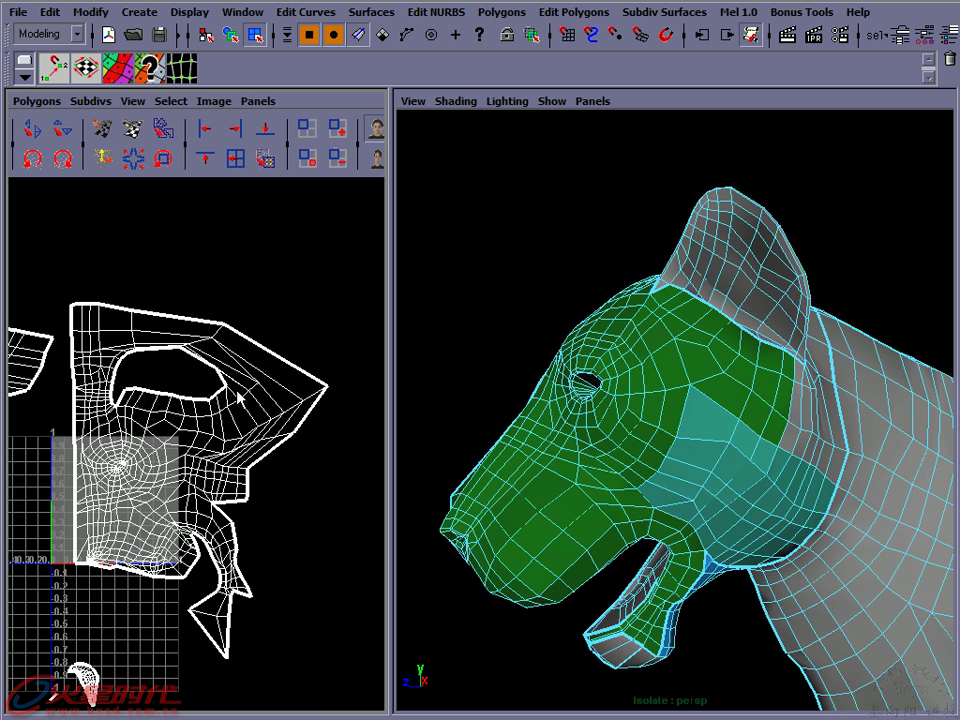
right_click_drag(247, 381, 311, 377)
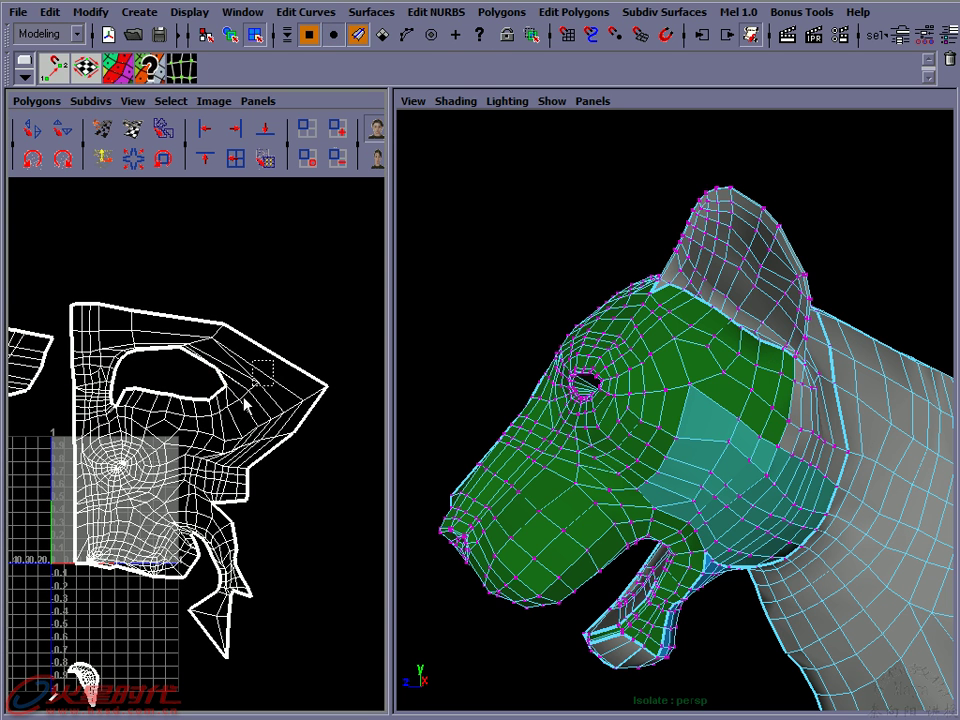
left_click(252, 401)
right_click_drag(258, 405, 305, 380, "ctrl")
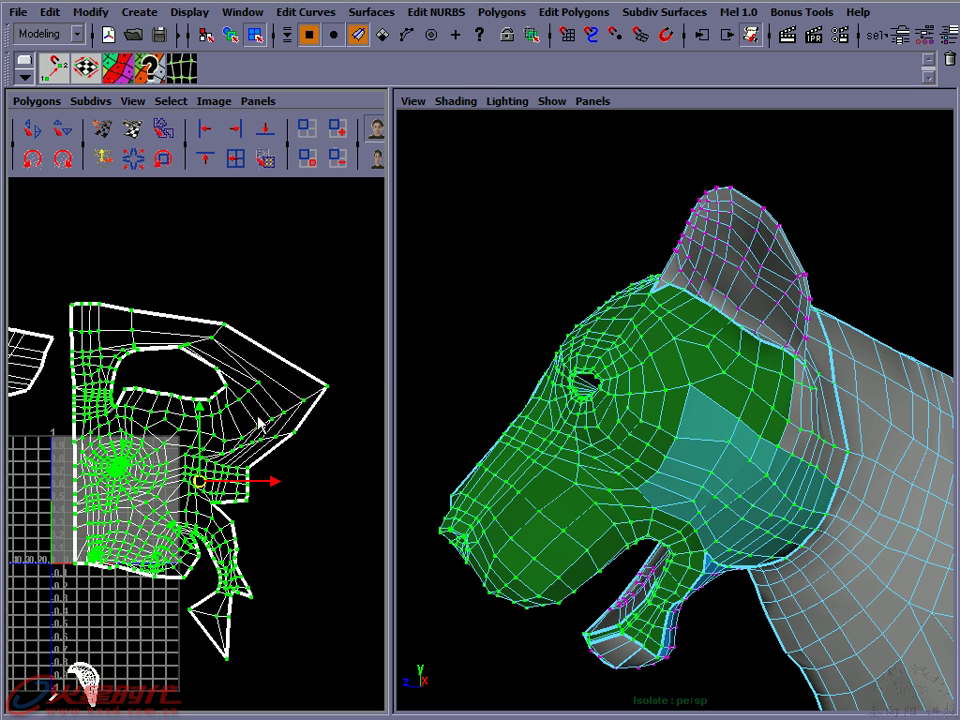
middle_click_drag(246, 407, 252, 400, "alt")
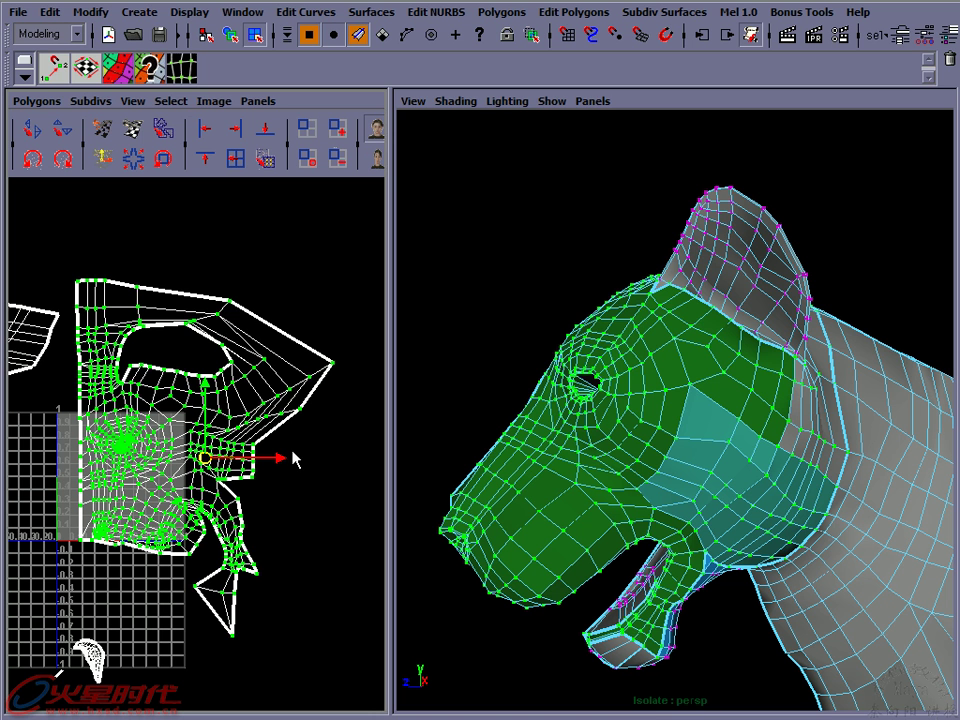
mouse_move(714, 540)
left_mouse_down("alt")
mouse_move(662, 457)
mouse_move(690, 441)
mouse_move(683, 467)
left_mouse_up("alt")
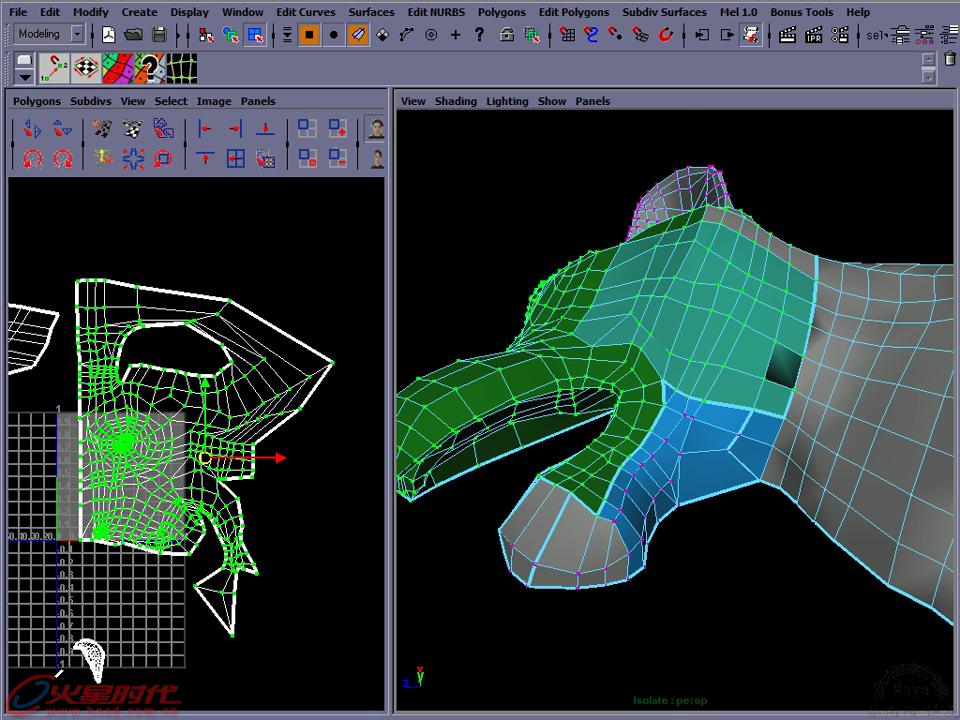
Select the blue-material jaw faces via Hypershade, minimize Hypershade, and orbit closer to the jaw
key("shift+t")
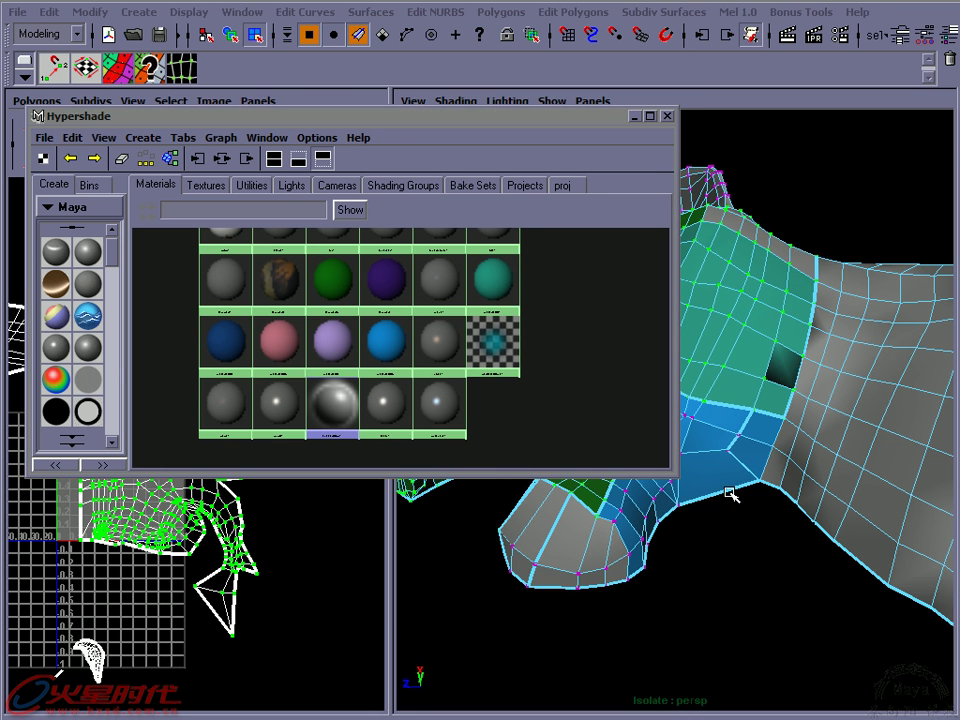
mouse_move(751, 468)
left_mouse_down("alt")
mouse_move(746, 506)
mouse_move(602, 456)
left_mouse_up("alt")
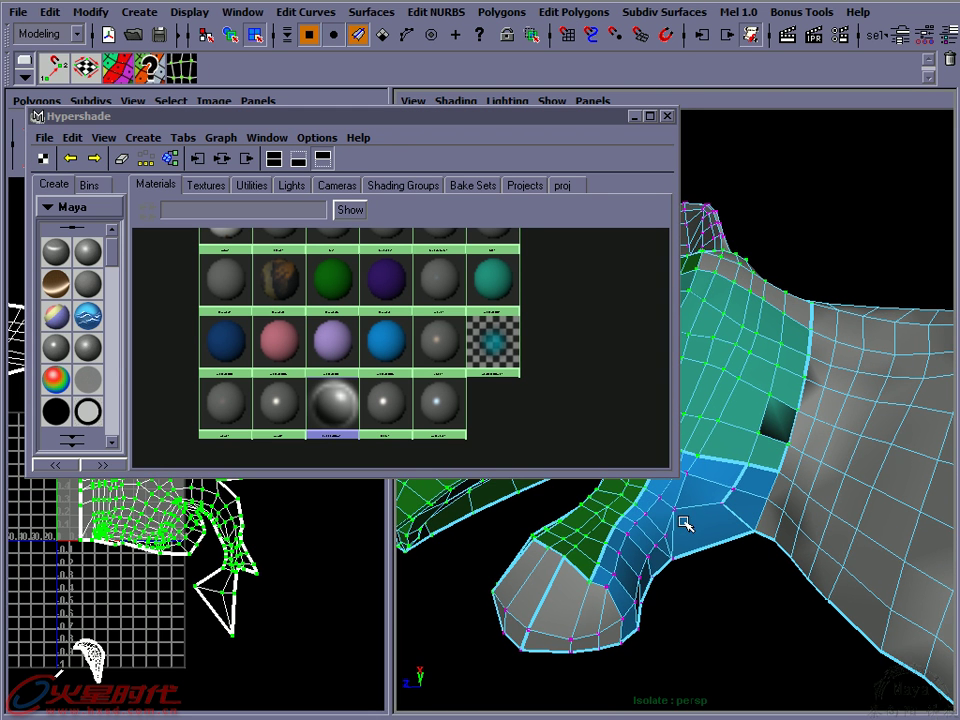
right_click_drag(386, 339, 440, 340)
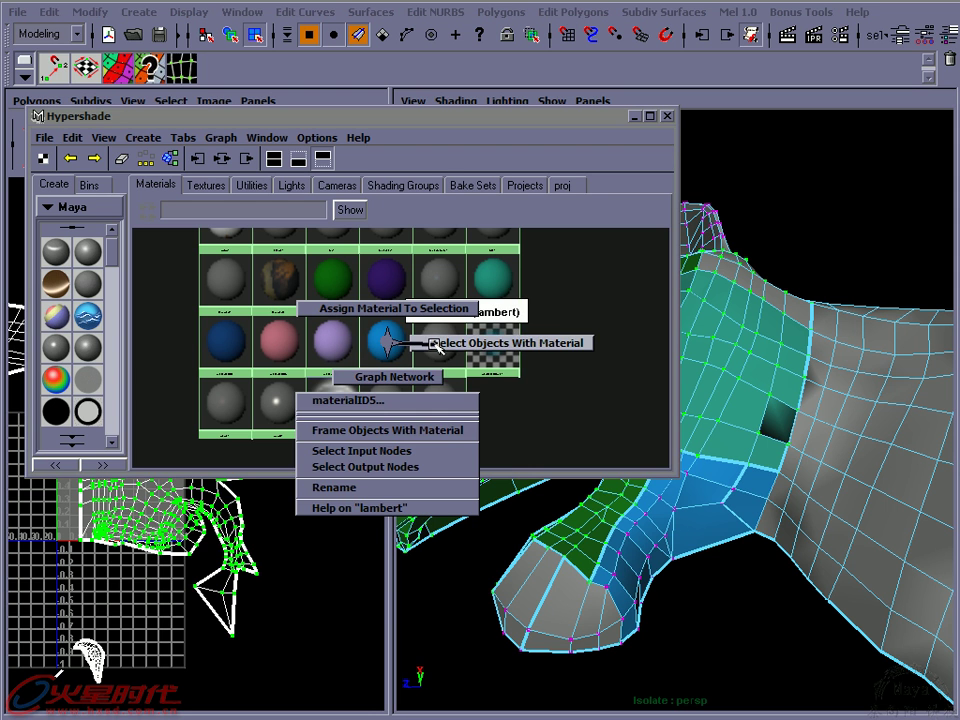
left_click(634, 117)
mouse_move(606, 270)
left_mouse_down("alt")
mouse_move(628, 361)
mouse_move(624, 388)
mouse_move(673, 399)
mouse_move(726, 388)
mouse_move(741, 363)
mouse_move(703, 364)
mouse_move(729, 411)
mouse_move(701, 424)
mouse_move(696, 355)
mouse_move(673, 381)
mouse_move(643, 375)
mouse_move(647, 324)
mouse_move(660, 369)
mouse_move(630, 311)
left_mouse_up("alt")
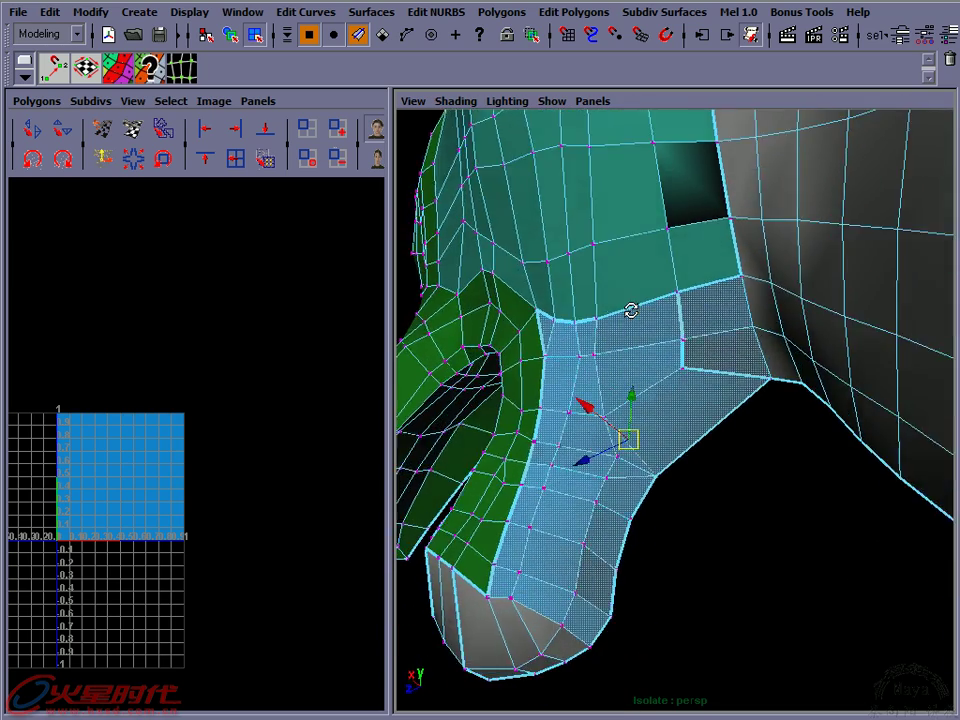
Apply a planar UV projection to the jaw faces, rotating the plane to face the jaw
left_click(574, 12)
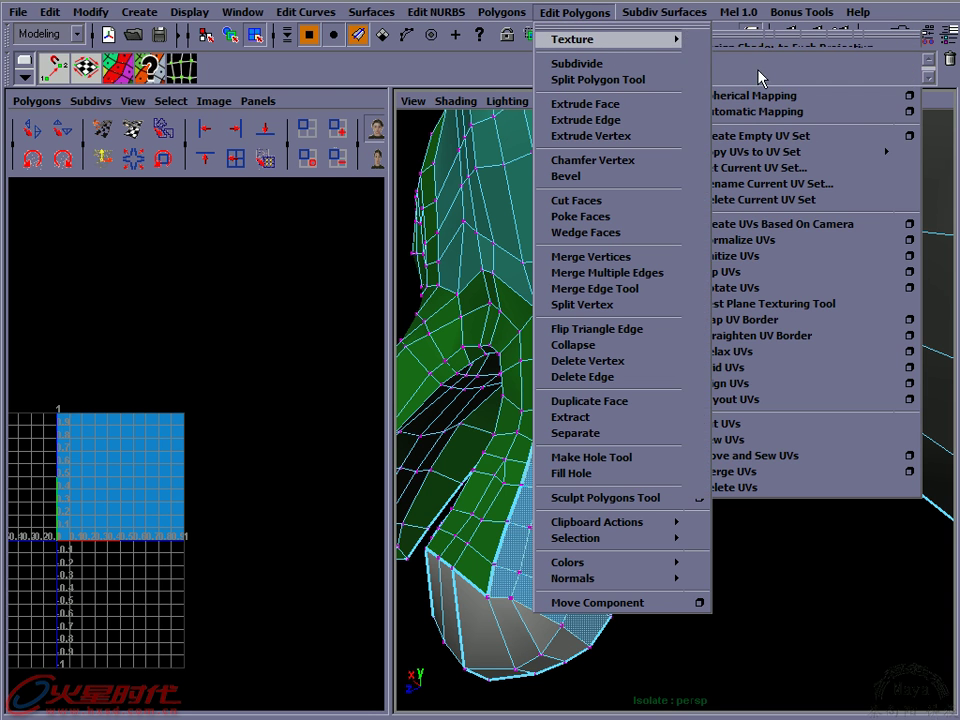
mouse_move(612, 39)
left_click(735, 62)
left_click(479, 685)
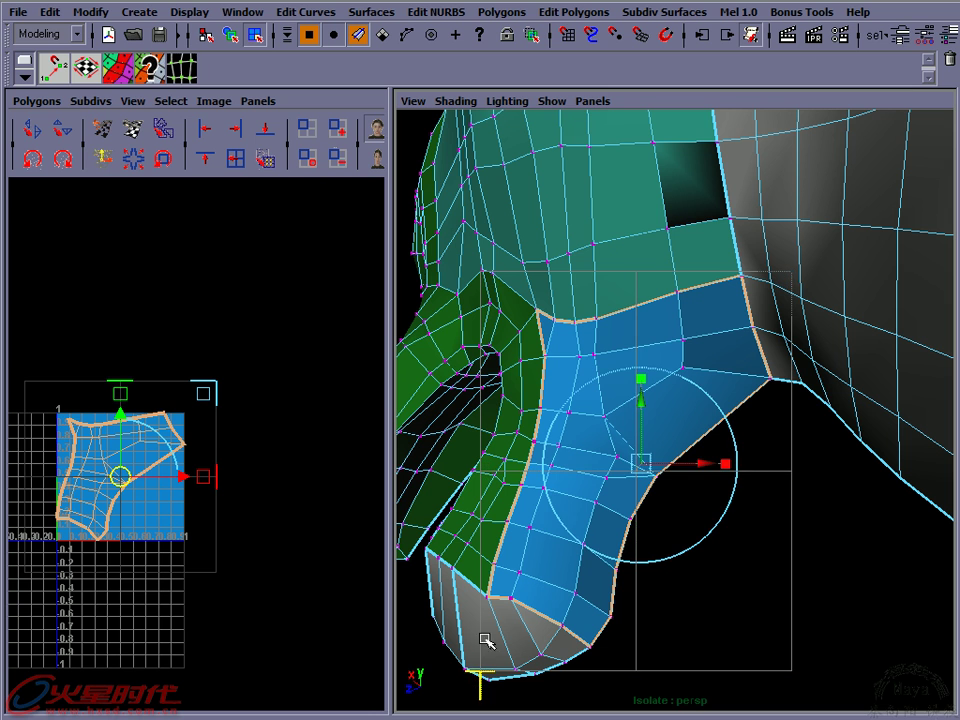
mouse_move(737, 442)
left_mouse_down()
mouse_move(713, 404)
mouse_move(750, 461)
left_mouse_up()
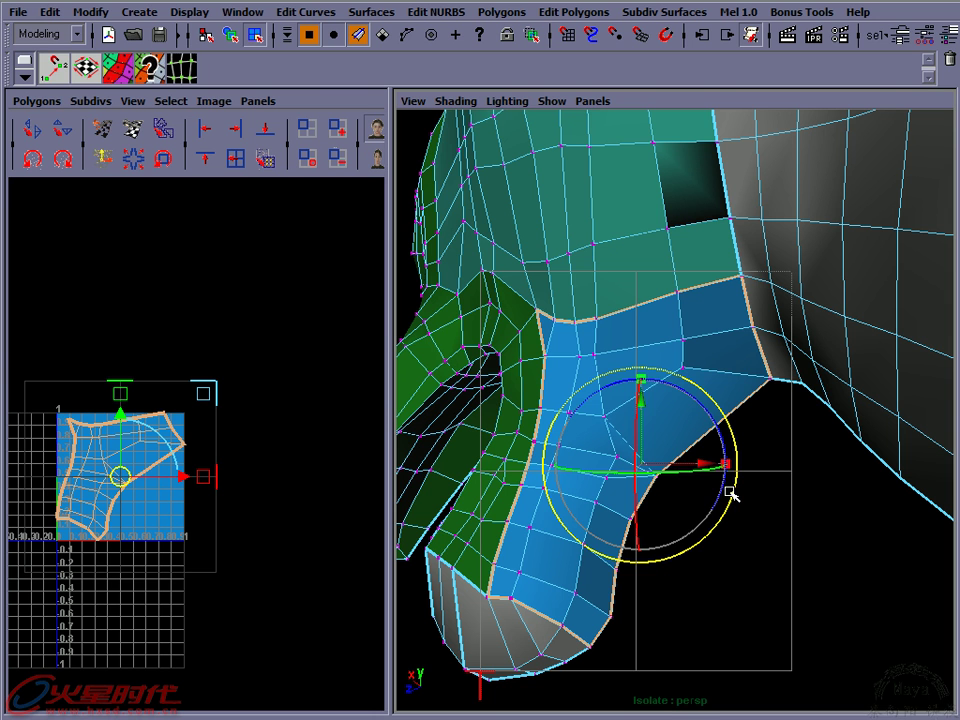
mouse_move(733, 497)
left_mouse_down()
mouse_move(727, 433)
mouse_move(728, 464)
mouse_move(730, 455)
mouse_move(707, 506)
mouse_move(673, 484)
left_mouse_up()
left_click(692, 497)
left_click(673, 484)
Convert the jaw selection to UVs and move the shell to the right of the layout
left_click(814, 514)
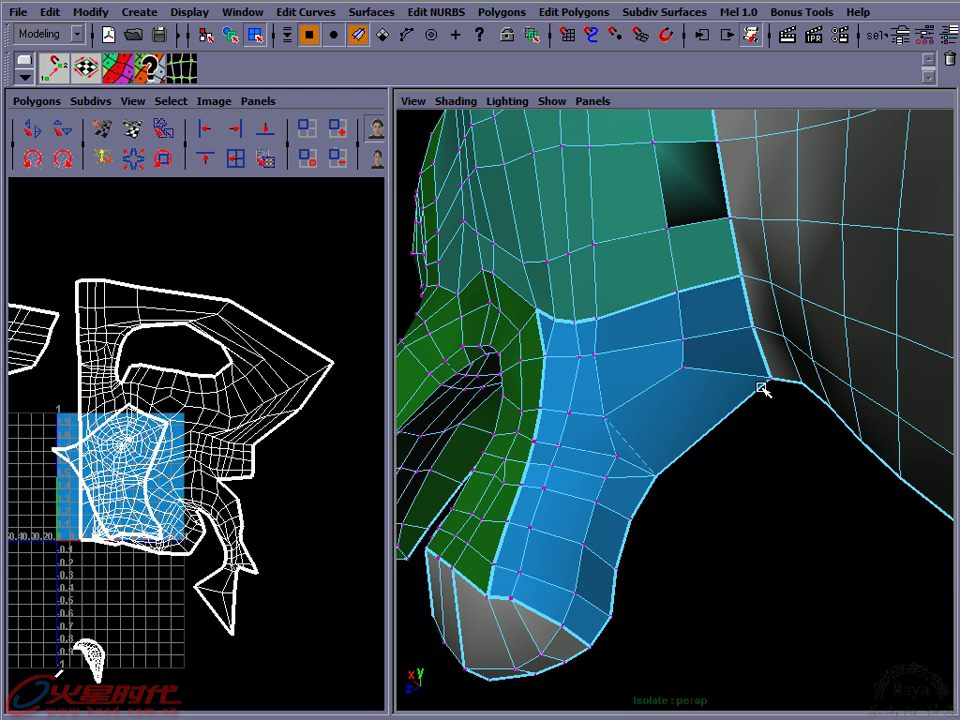
right_click_drag(766, 320, 829, 302)
left_click(829, 300)
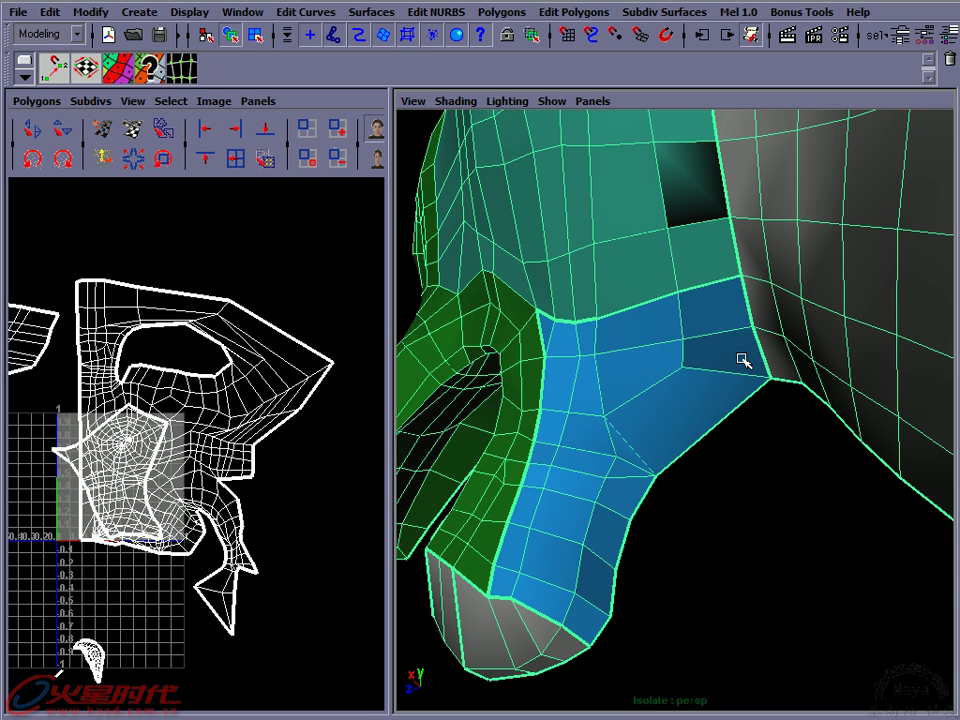
right_click_drag(640, 405, 614, 406)
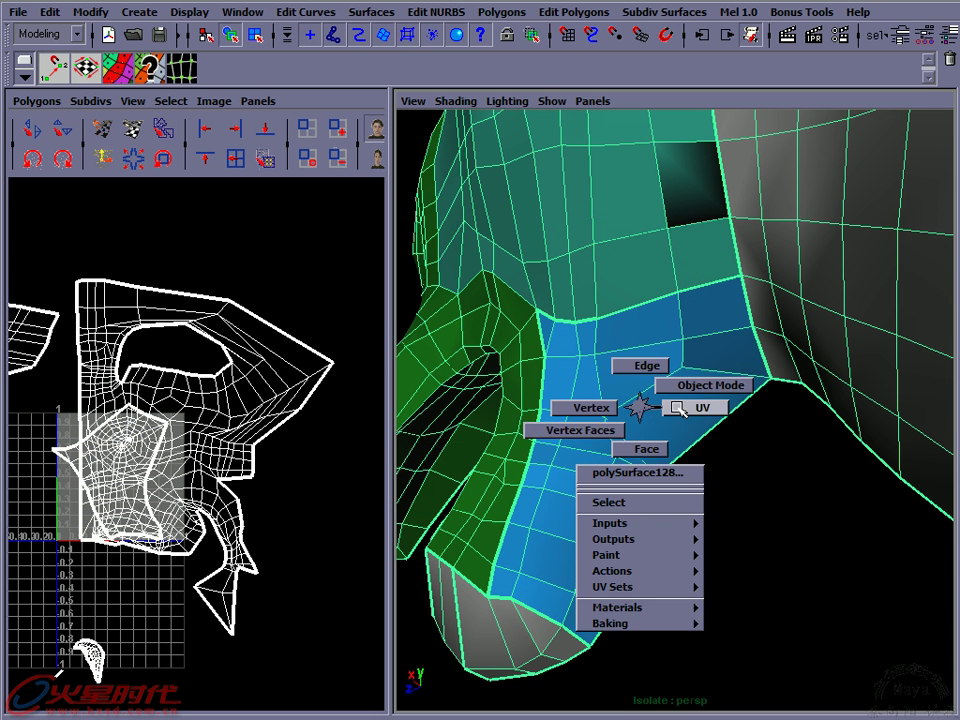
right_click(200, 467, "ctrl")
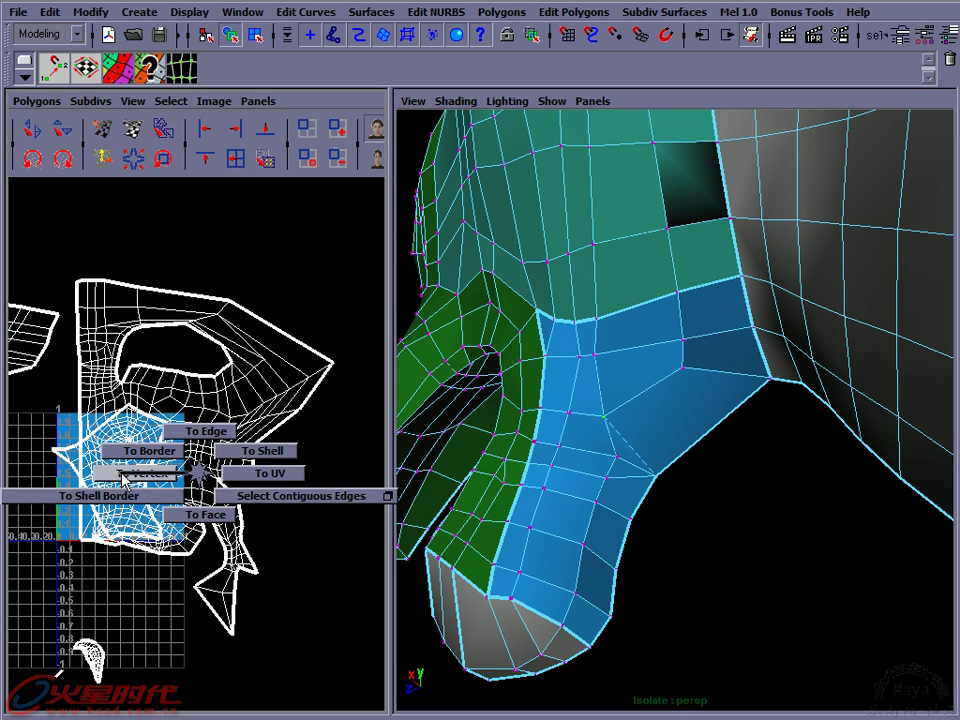
left_click(205, 508)
middle_click_drag(191, 519, 207, 505, "alt")
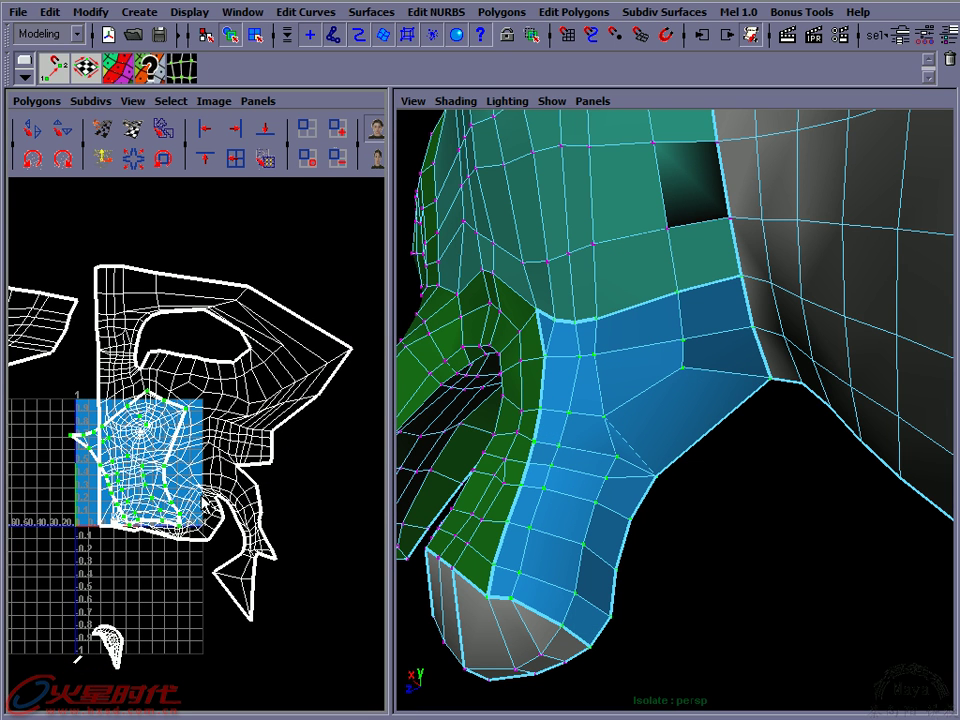
key("w")
mouse_move(135, 462)
left_mouse_down()
mouse_move(325, 572)
mouse_move(343, 545)
left_mouse_up()
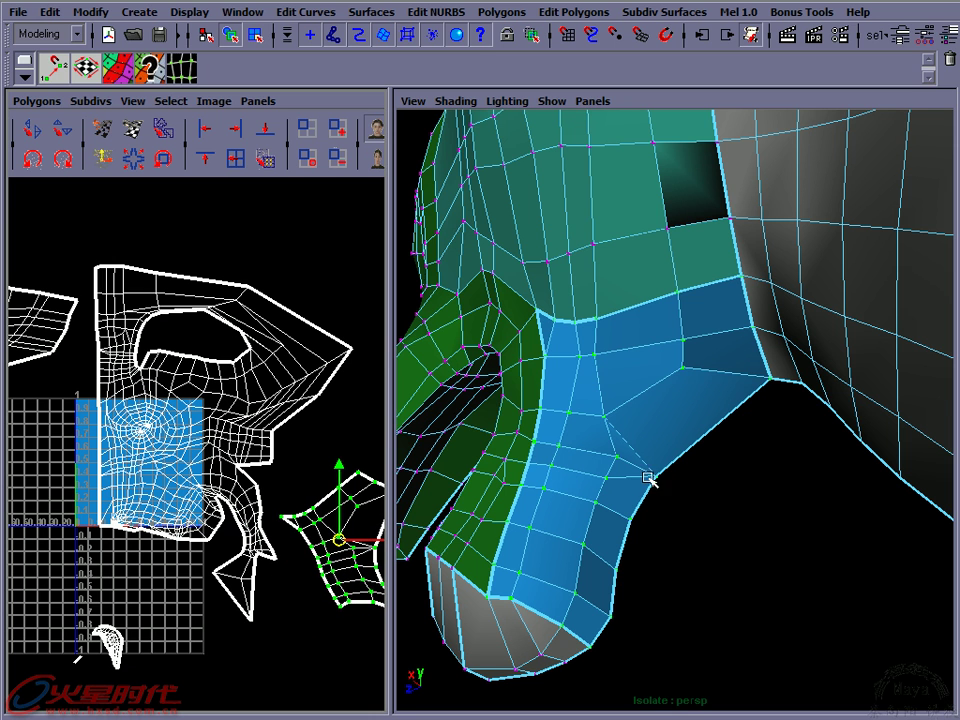
Select an edge on the jaw's upper border and maximize the UV editor
left_click(713, 297)
left_click(712, 297)
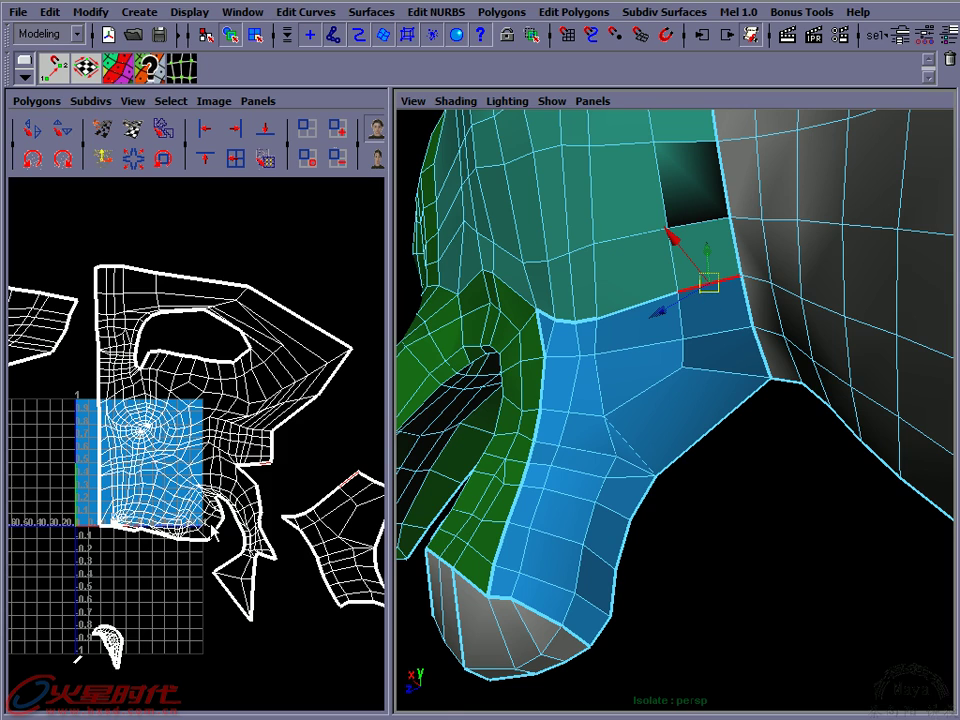
key("space")
mouse_move(624, 411)
middle_mouse_down("alt")
mouse_move(602, 343)
mouse_move(584, 327)
middle_mouse_up("alt")
scroll(549, 453, "down", 2)
middle_click_drag(605, 450, 557, 434, "alt")
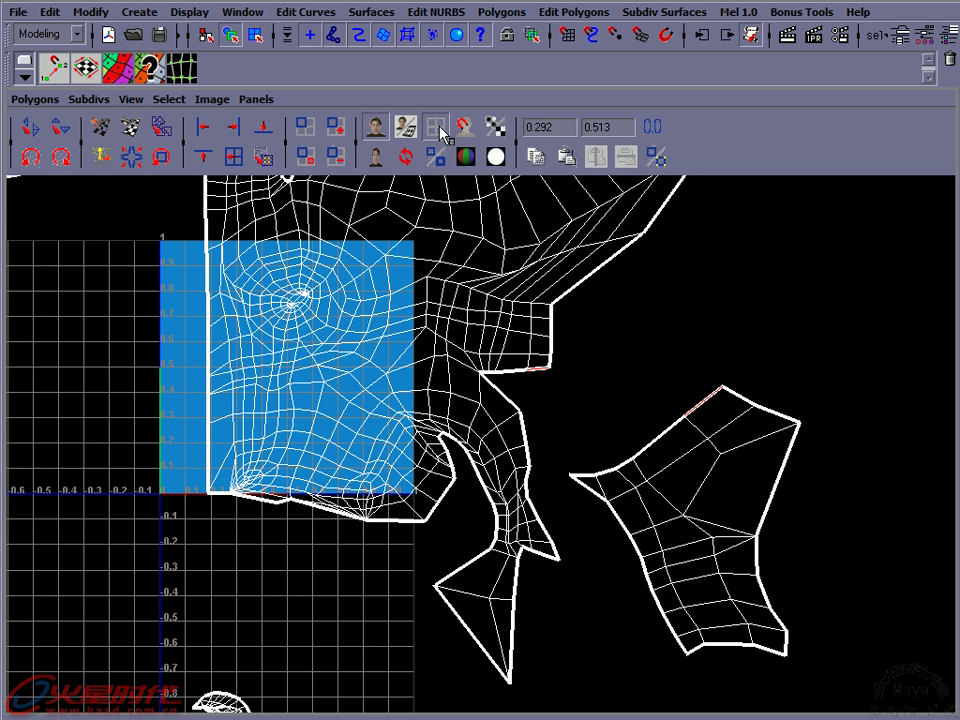
Turn the UV grid off and frame the main layout's notch alongside the jaw island
left_click(440, 128)
mouse_move(394, 460)
middle_mouse_down("alt")
mouse_move(396, 446)
mouse_move(377, 458)
mouse_move(380, 489)
middle_mouse_up("alt")
left_click(434, 129)
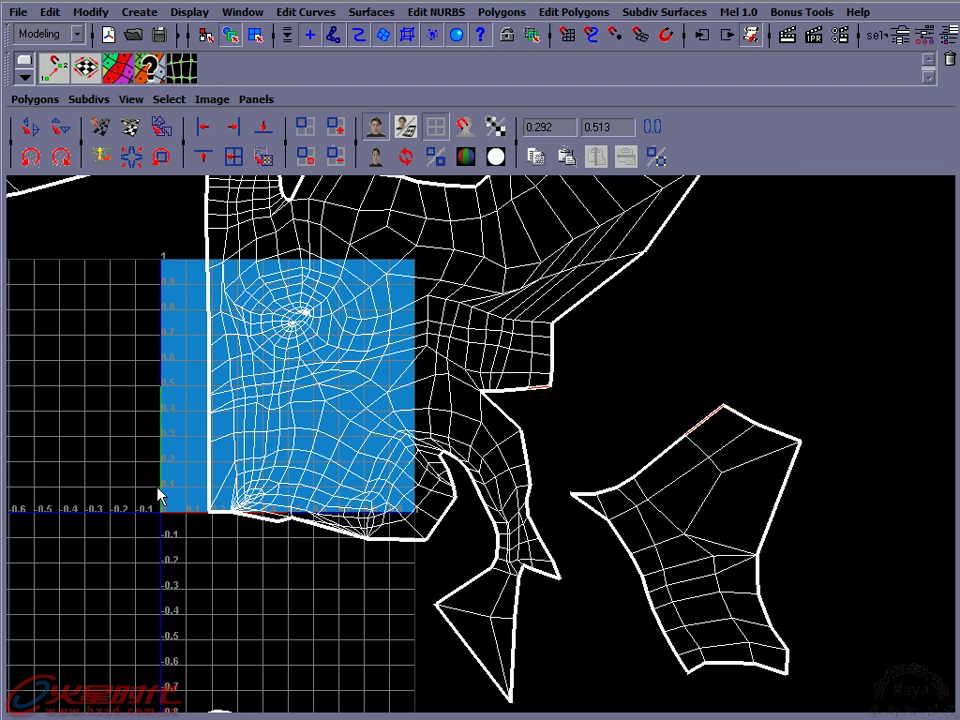
left_click(434, 128)
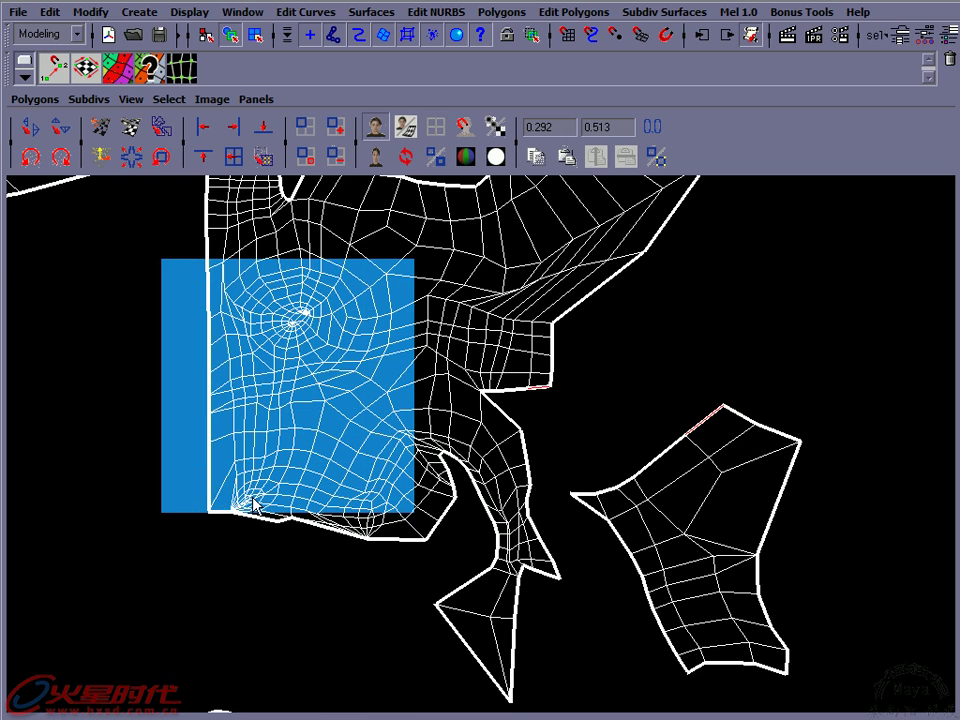
mouse_move(636, 450)
right_mouse_down("alt")
mouse_move(540, 454)
mouse_move(527, 414)
right_mouse_up("alt")
middle_click_drag(527, 414, 498, 407, "alt")
right_click_drag(498, 407, 521, 386, "alt")
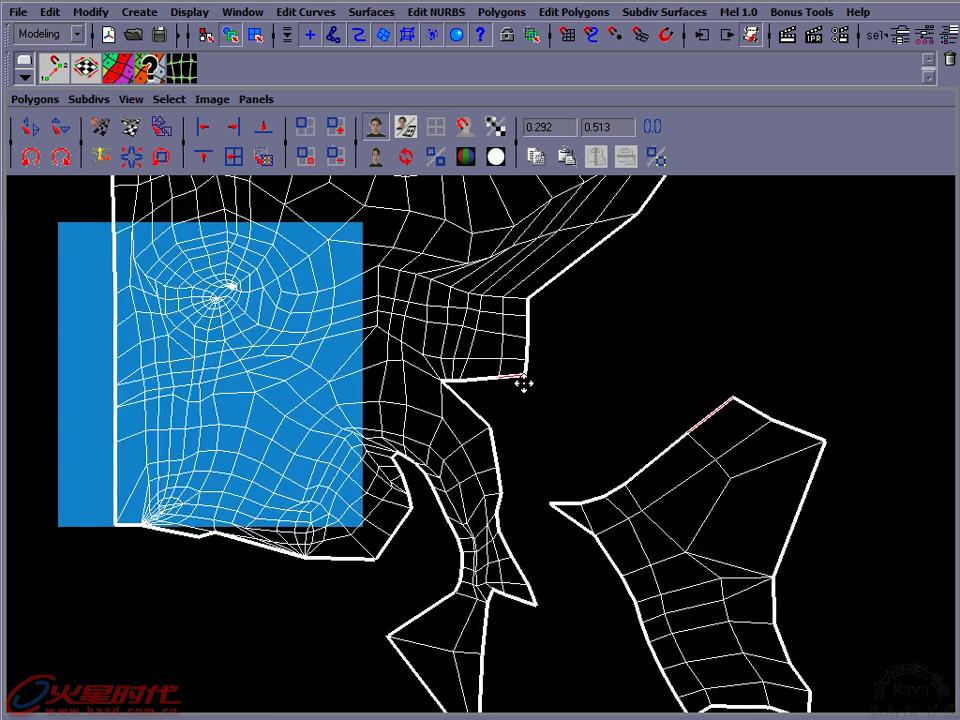
middle_click_drag(521, 386, 372, 376, "alt")
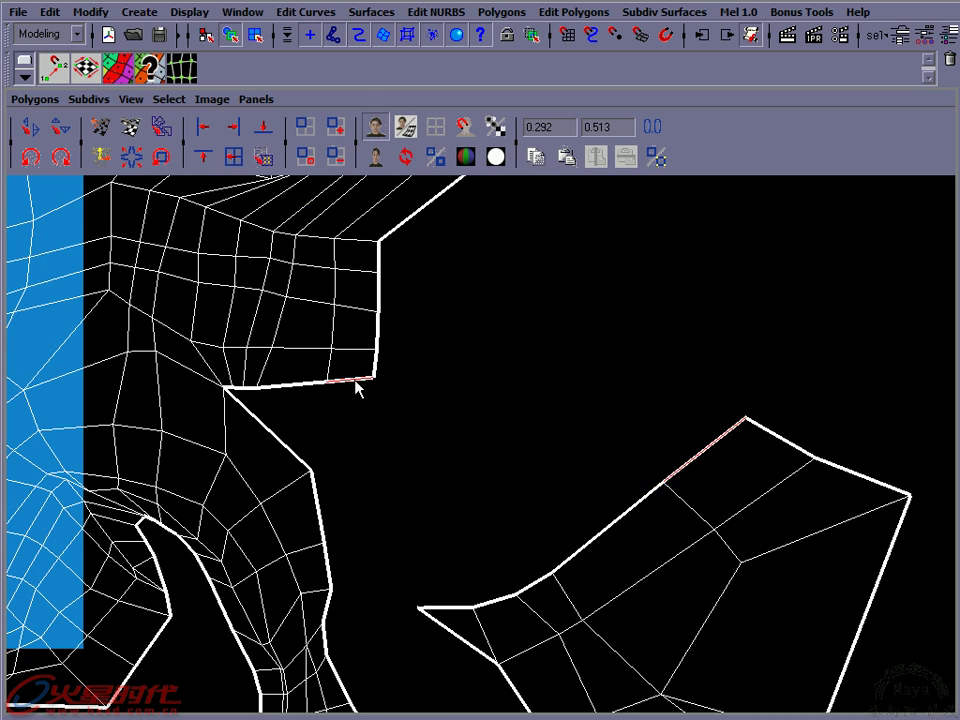
mouse_move(717, 474)
right_mouse_down("alt")
mouse_move(493, 489)
mouse_move(500, 458)
right_mouse_up("alt")
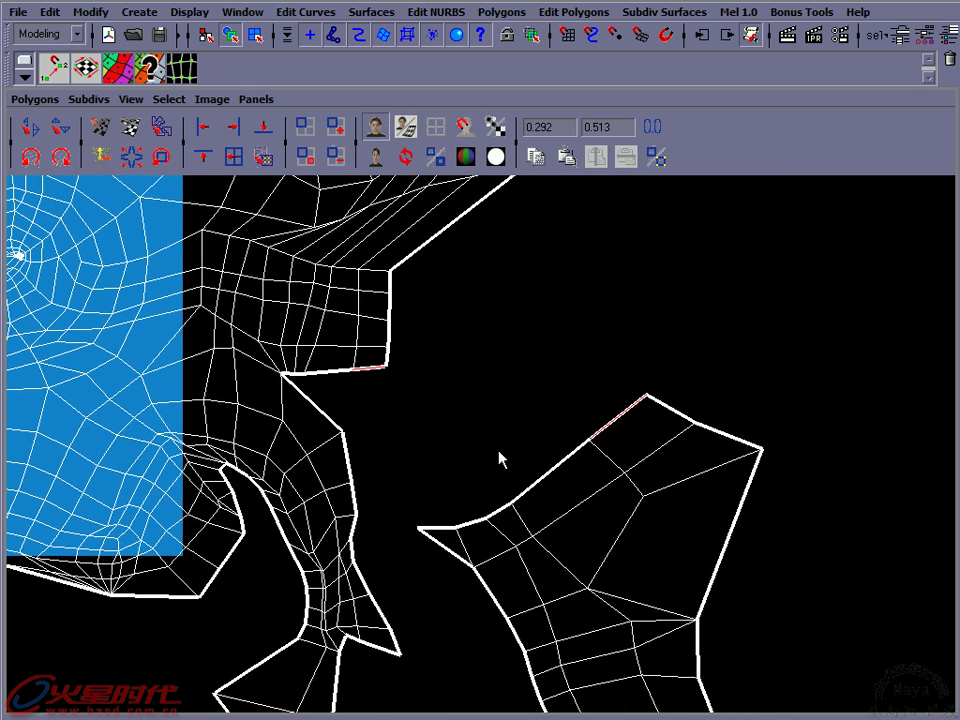
left_click_drag(548, 440, 555, 486)
Select the jaw island's lower-left border edge, then select the island's UVs
left_click(552, 490)
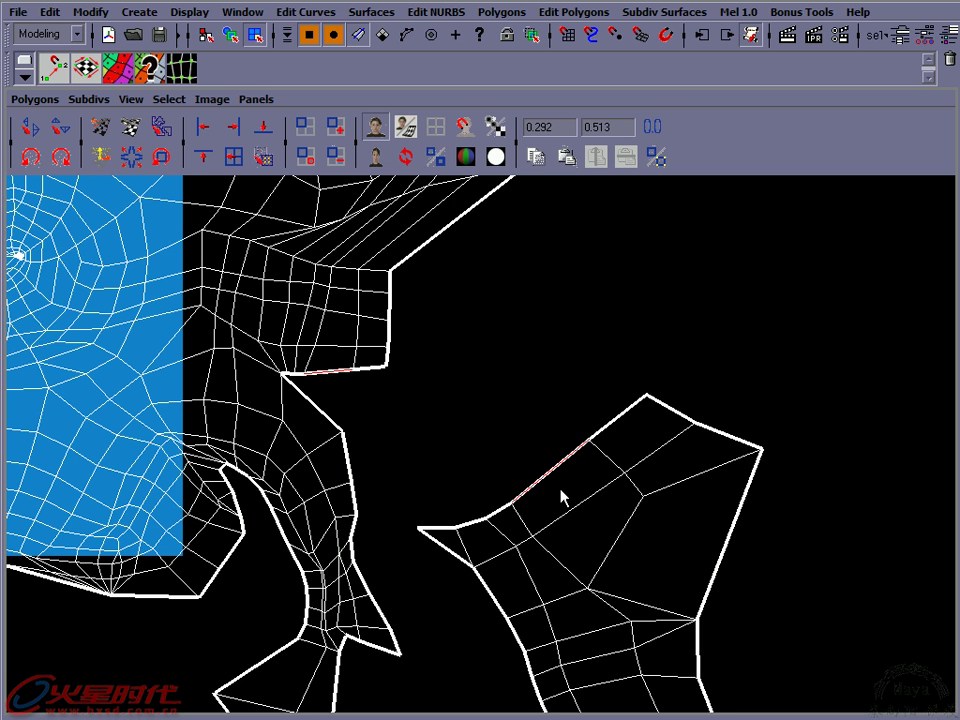
middle_click_drag(544, 495, 548, 450, "alt")
mouse_move(574, 429)
right_mouse_down()
mouse_move(628, 429)
mouse_move(671, 398)
right_mouse_up()
left_click(605, 414)
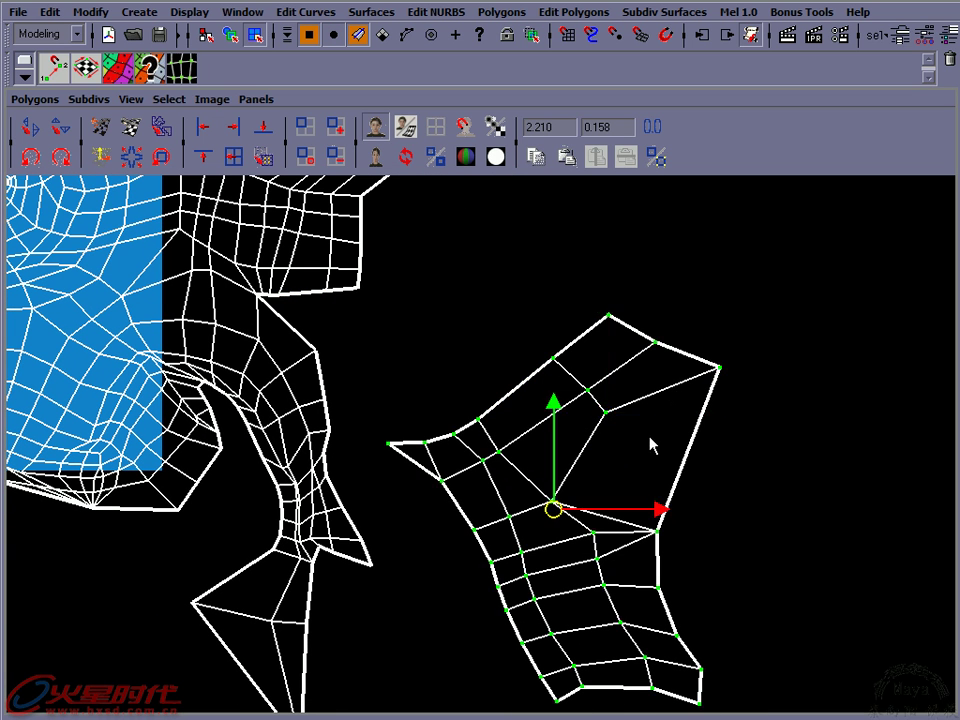
Shrink the jaw UV shell and move it beside the head shell's notch
key("r")
middle_click_drag(771, 426, 638, 471)
key("w")
mouse_move(553, 514)
left_mouse_down()
mouse_move(444, 392)
mouse_move(352, 332)
left_mouse_up()
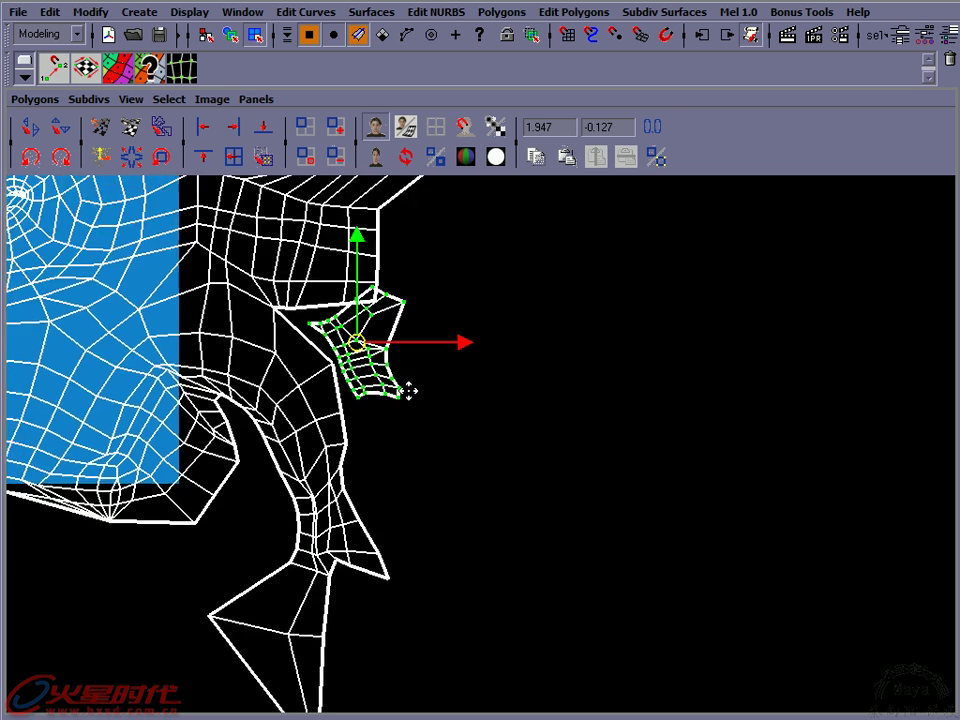
scroll(352, 333, "up", 3)
scroll(400, 414, "up", 2)
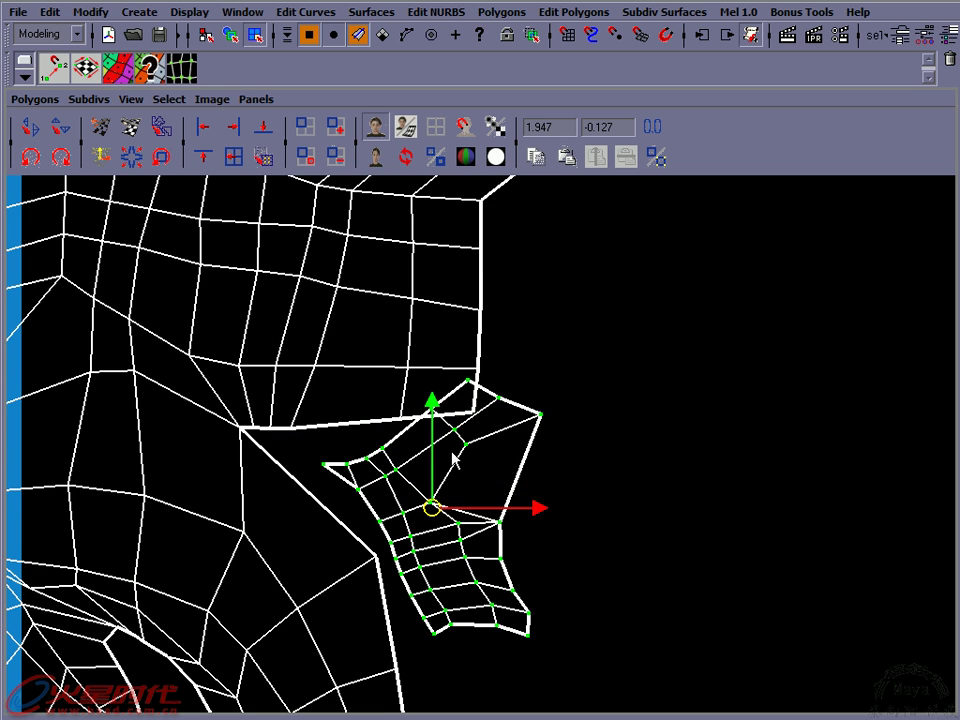
Squash the jaw shell vertically, stretch it horizontally, nudge it into the notch, and pick a split border edge
key("r")
left_click_drag(431, 403, 421, 520)
key("w")
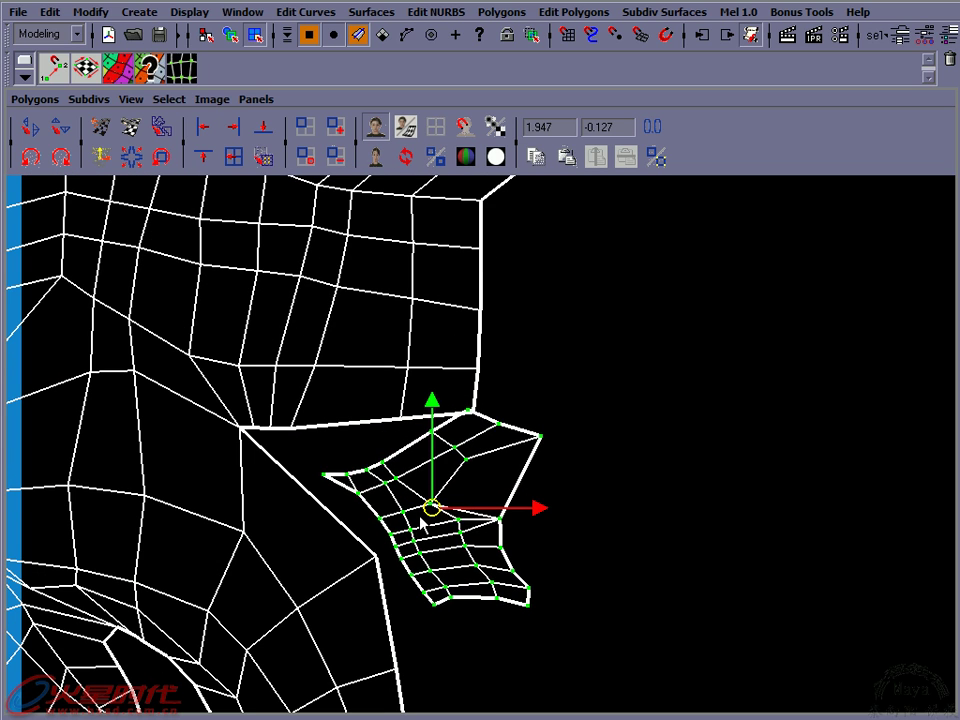
key("r")
left_click_drag(527, 508, 540, 510)
key("w")
left_click_drag(422, 505, 418, 503)
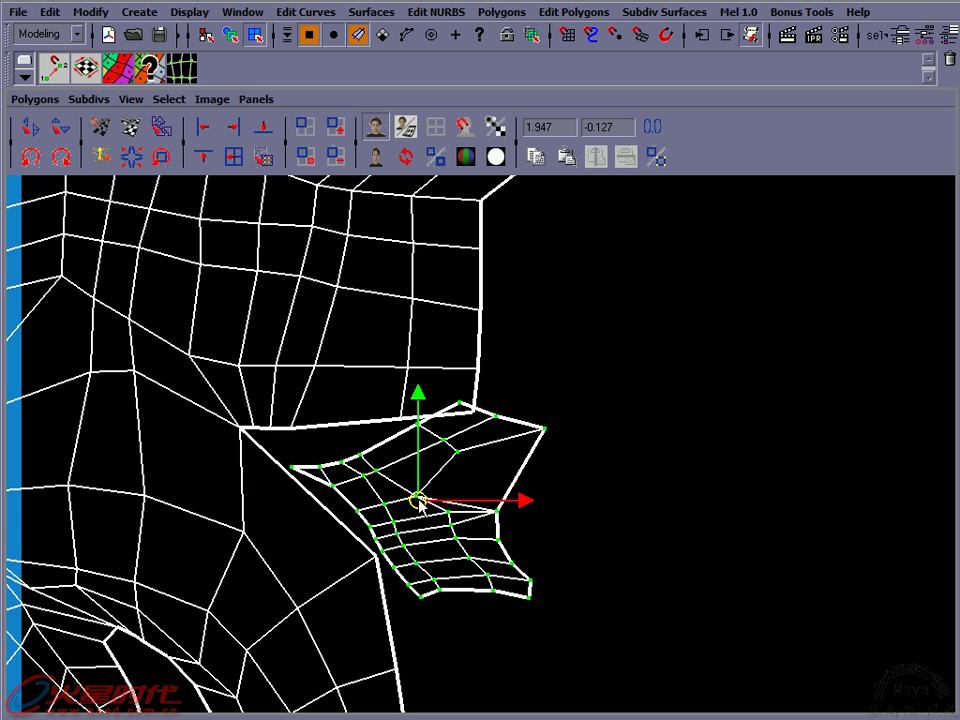
key("r")
key("w")
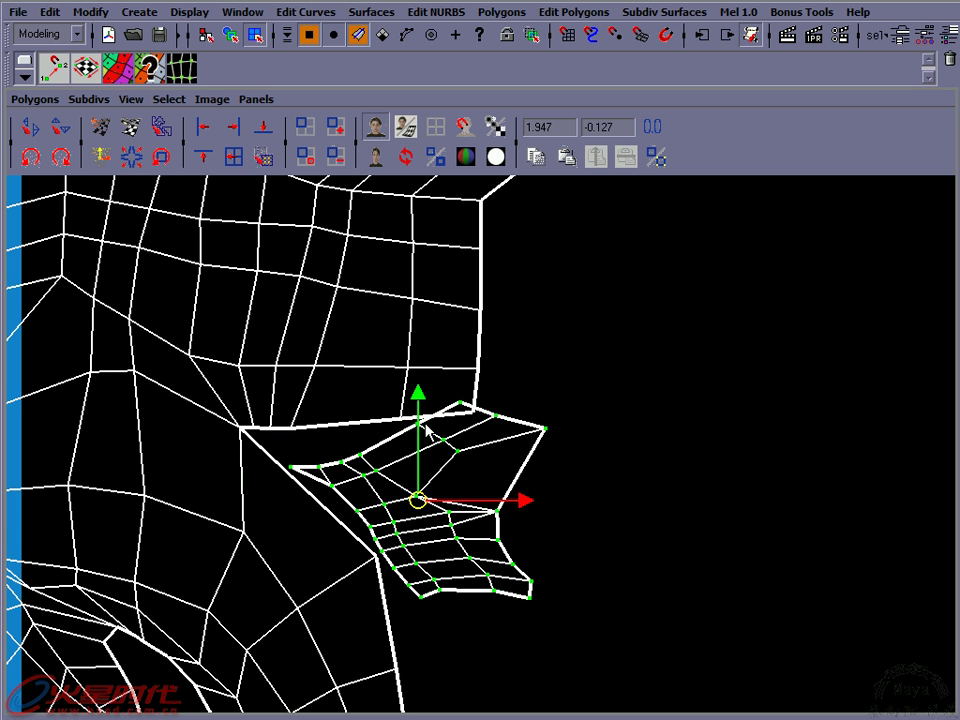
mouse_move(422, 500)
left_mouse_down()
mouse_move(418, 510)
mouse_move(432, 515)
left_mouse_up()
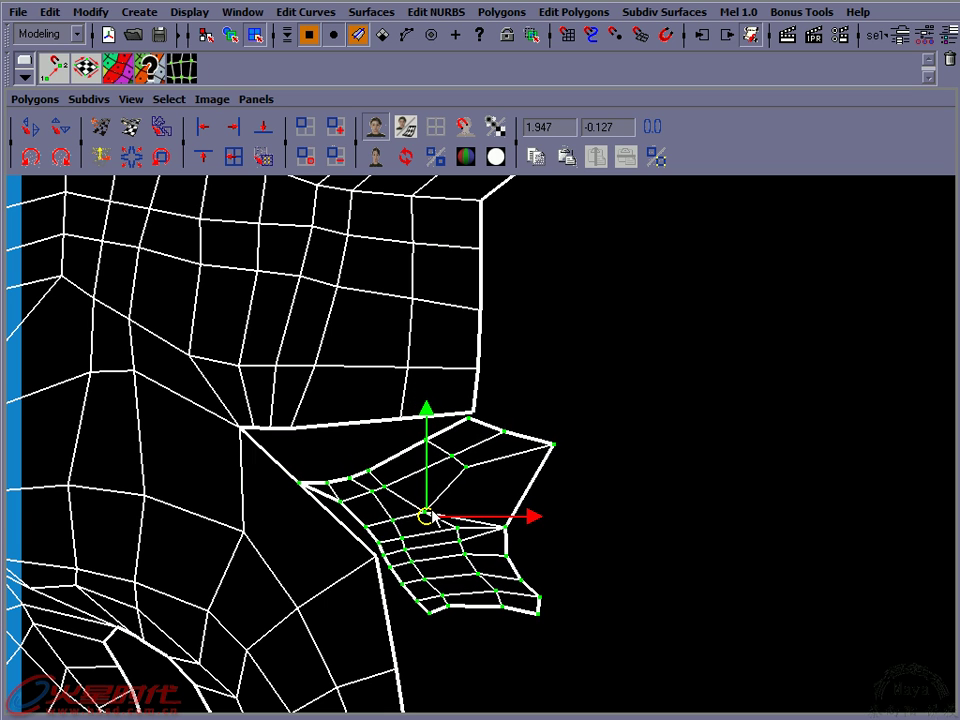
right_click_drag(395, 460, 340, 430)
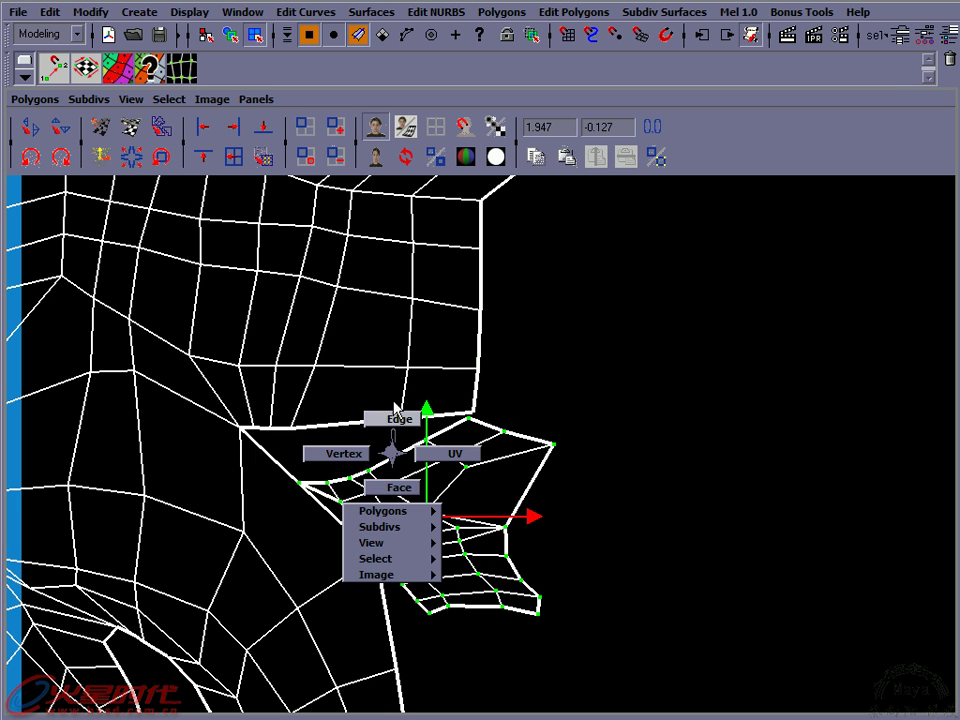
left_click(447, 429)
Sew the long horizontal border edge and the split edges below the mouth
left_click(35, 99)
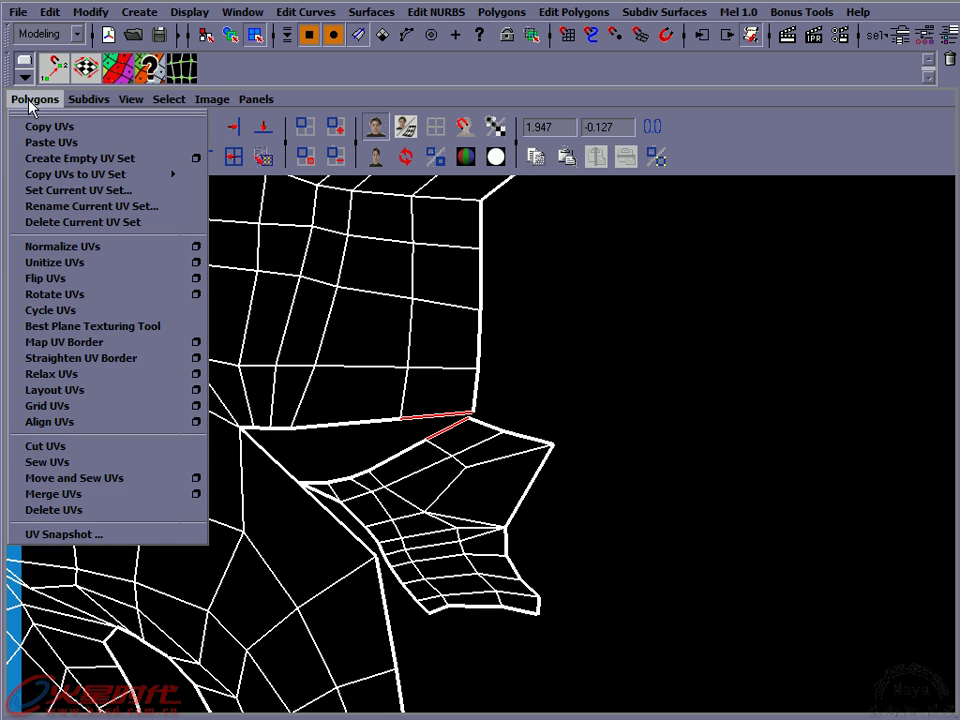
left_click(75, 462)
left_click(376, 428)
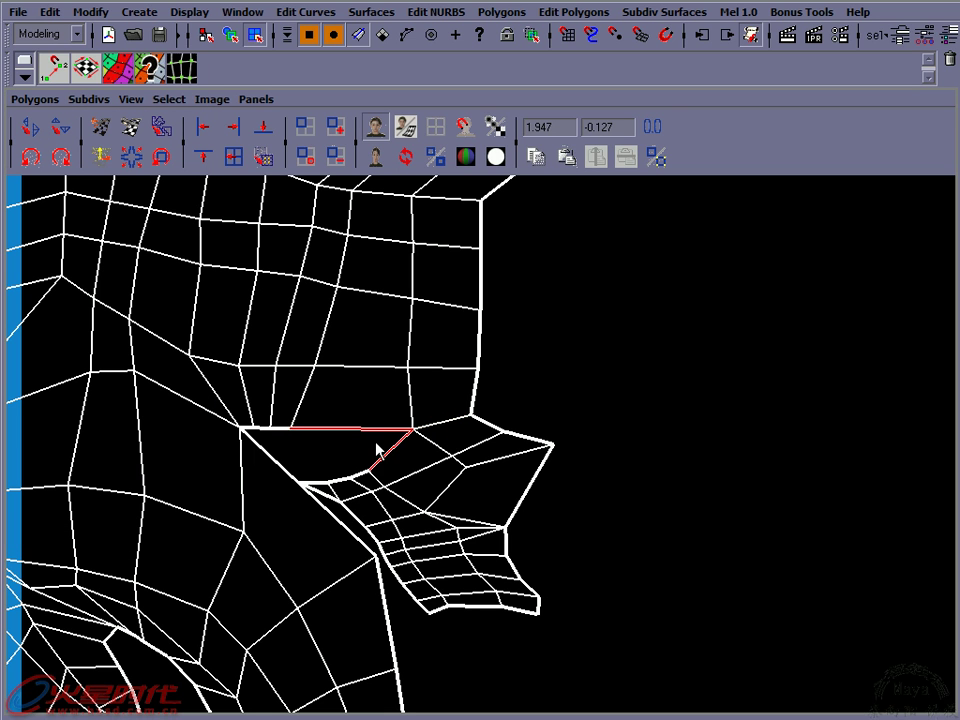
key("g")
left_click(308, 455)
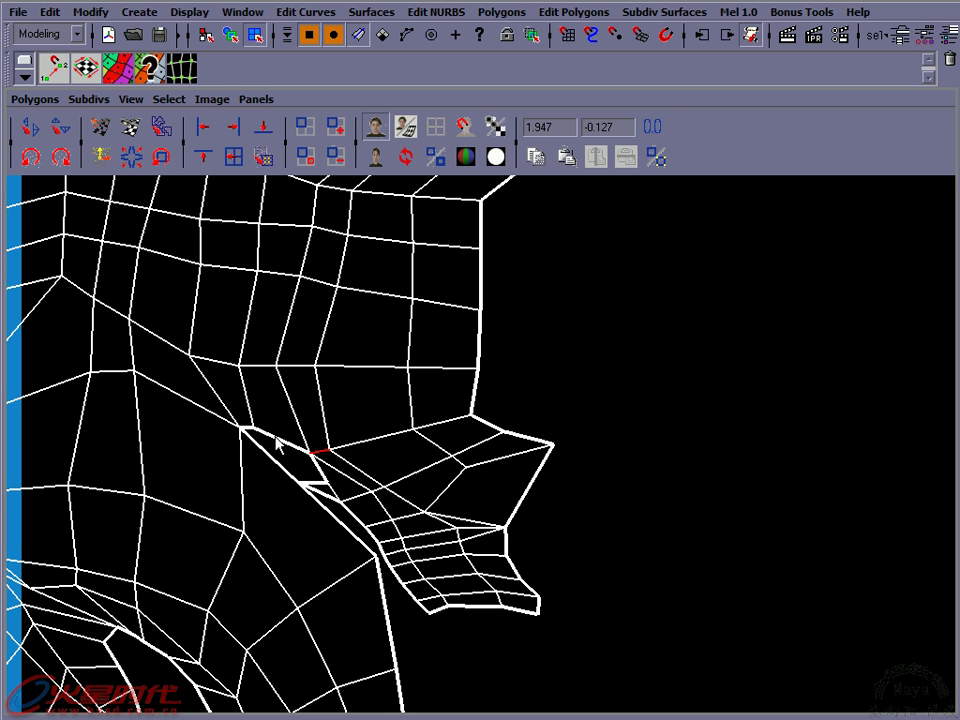
mouse_move(224, 407)
left_mouse_down()
mouse_move(334, 518)
mouse_move(349, 521)
left_mouse_up()
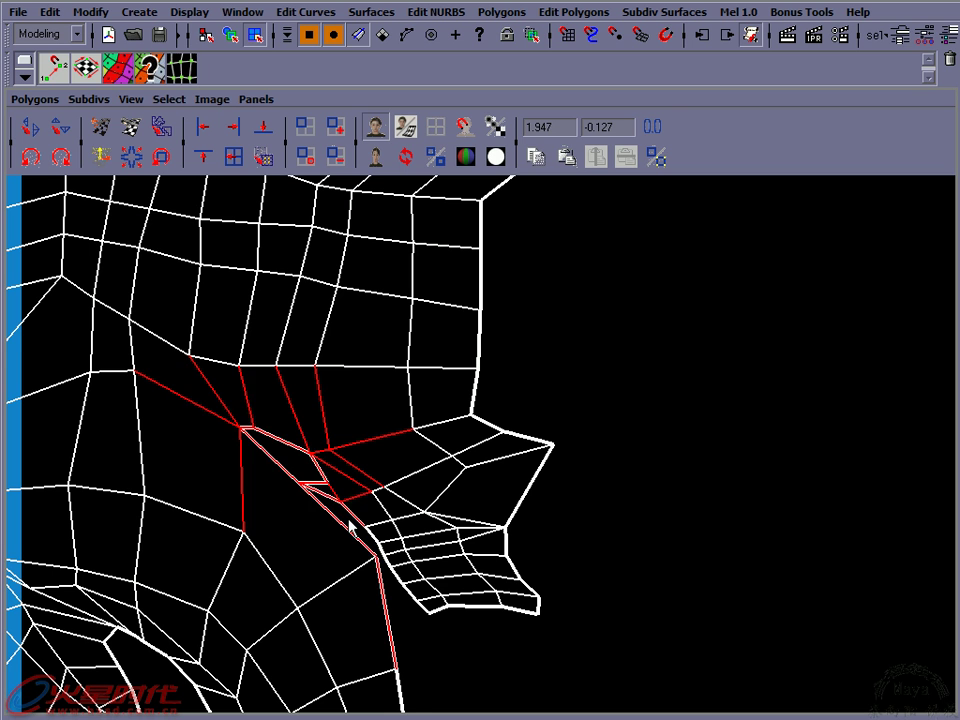
key("g")
Sew the vertical split border edges running down the jaw
middle_click_drag(406, 578, 410, 446, "alt")
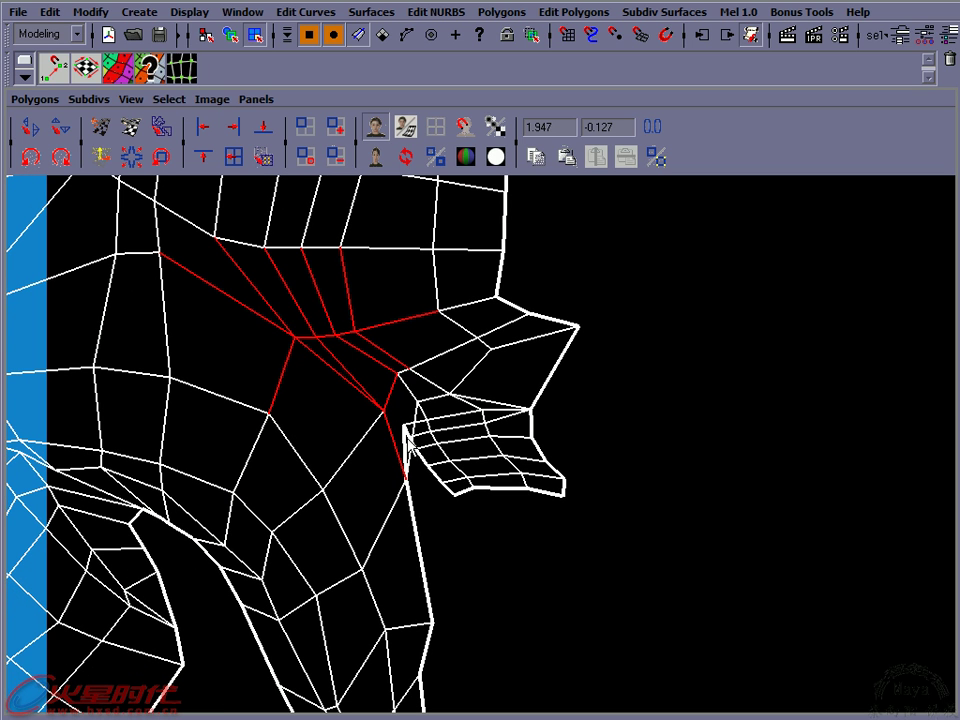
left_click(411, 484)
key("g")
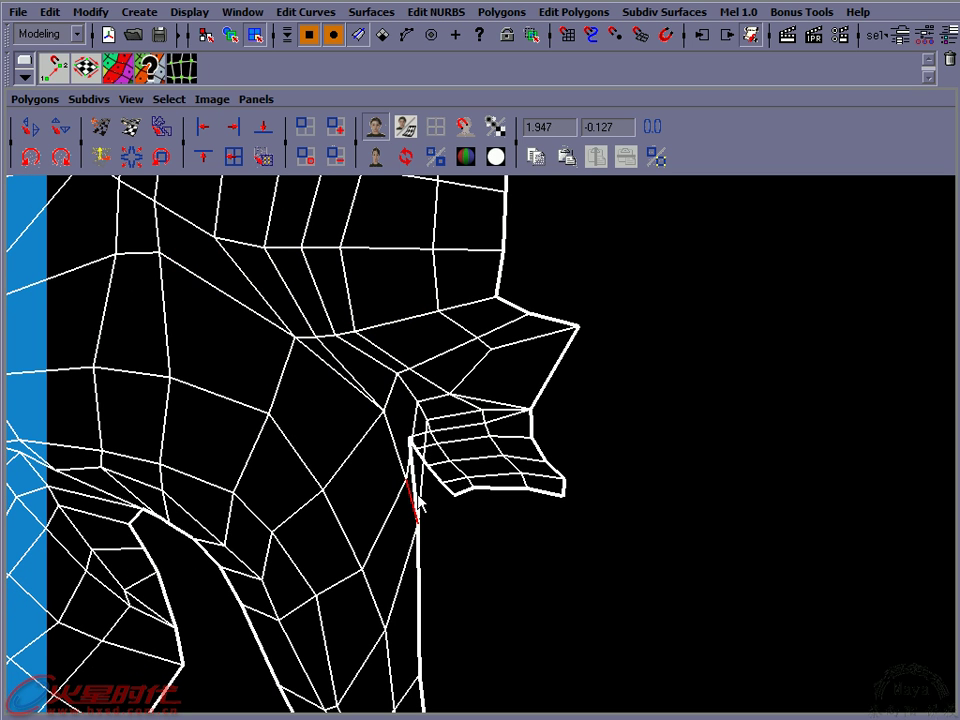
left_click(418, 493)
key("g")
left_click(428, 508)
key("g")
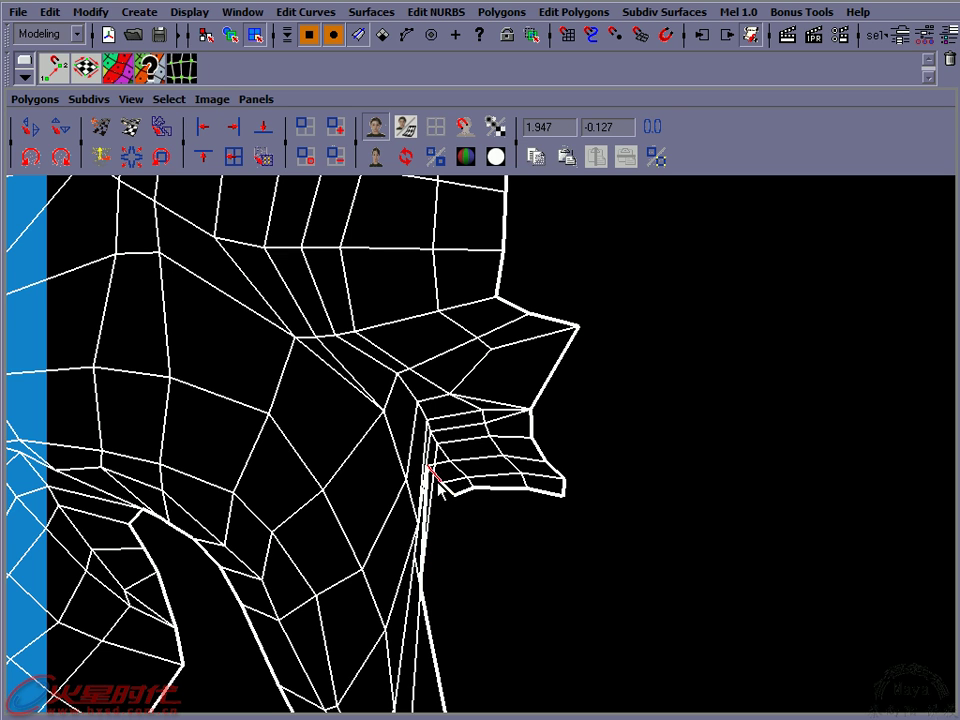
Select the inner lip and outer jaw border edges, then restore the UV/perspective two-pane layout
left_click(438, 484)
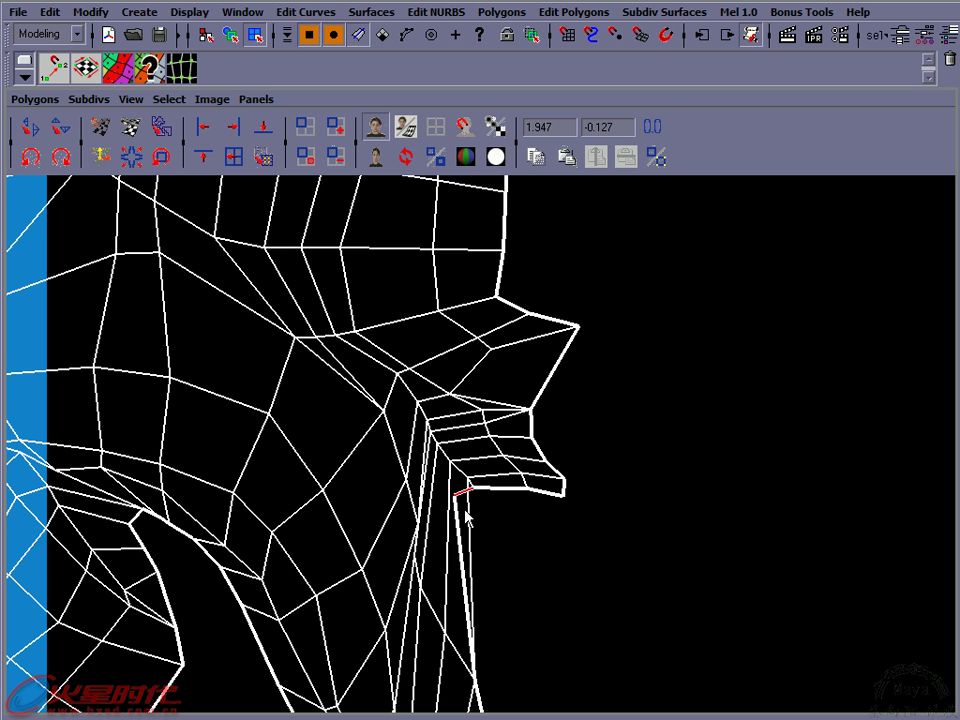
mouse_move(495, 557)
middle_mouse_down("alt")
mouse_move(536, 497)
mouse_move(343, 424)
mouse_move(505, 388)
middle_mouse_up("alt")
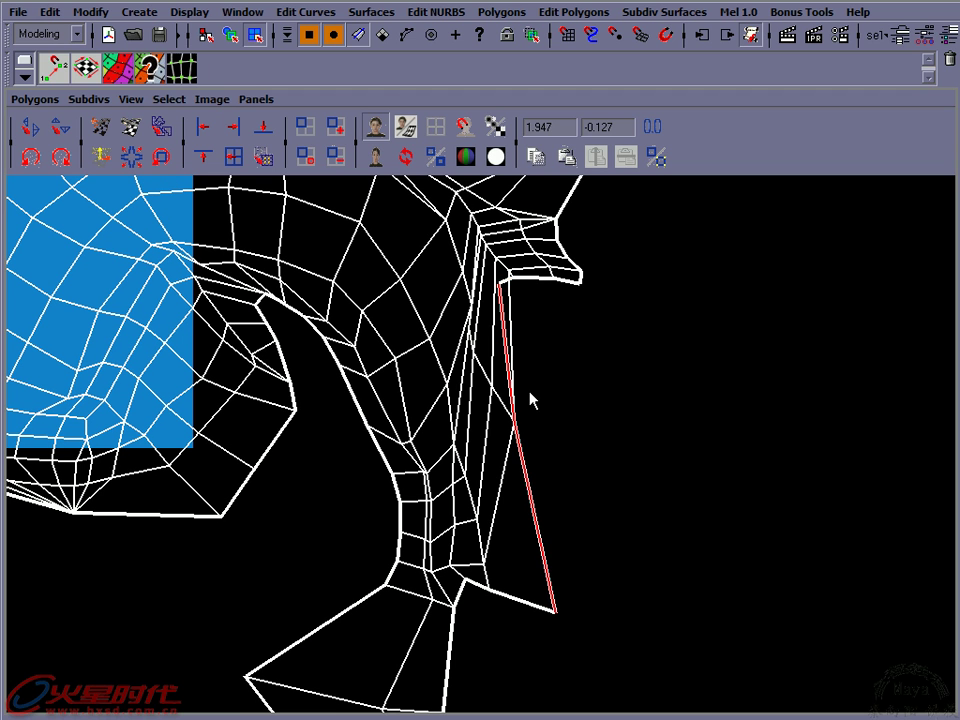
left_click(531, 398)
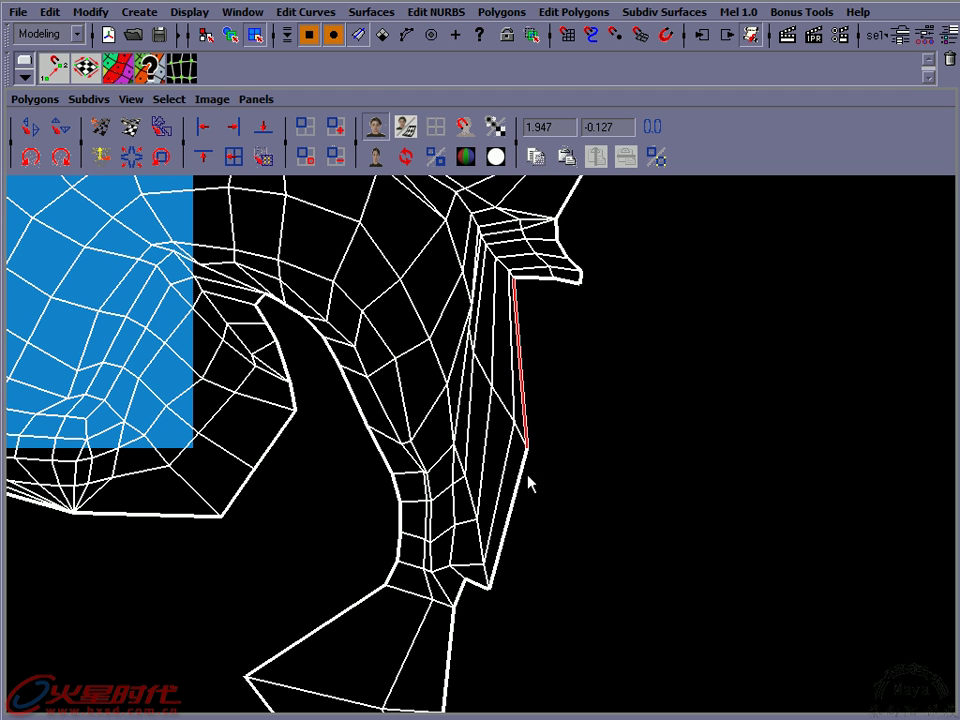
middle_click_drag(552, 298, 542, 426, "alt")
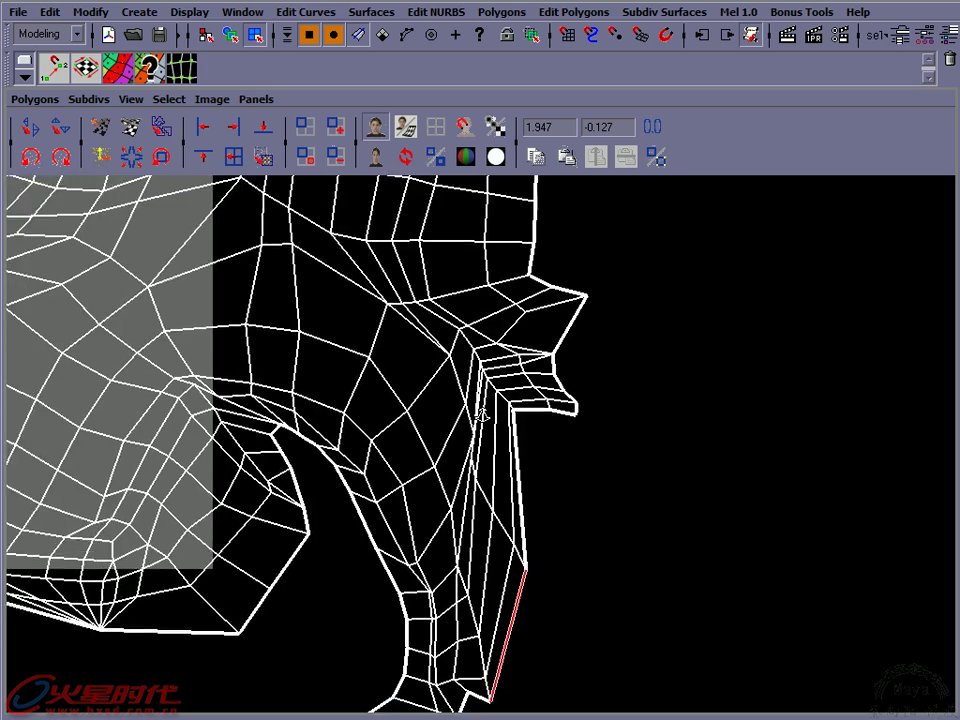
middle_click_drag(602, 546, 492, 420, "alt")
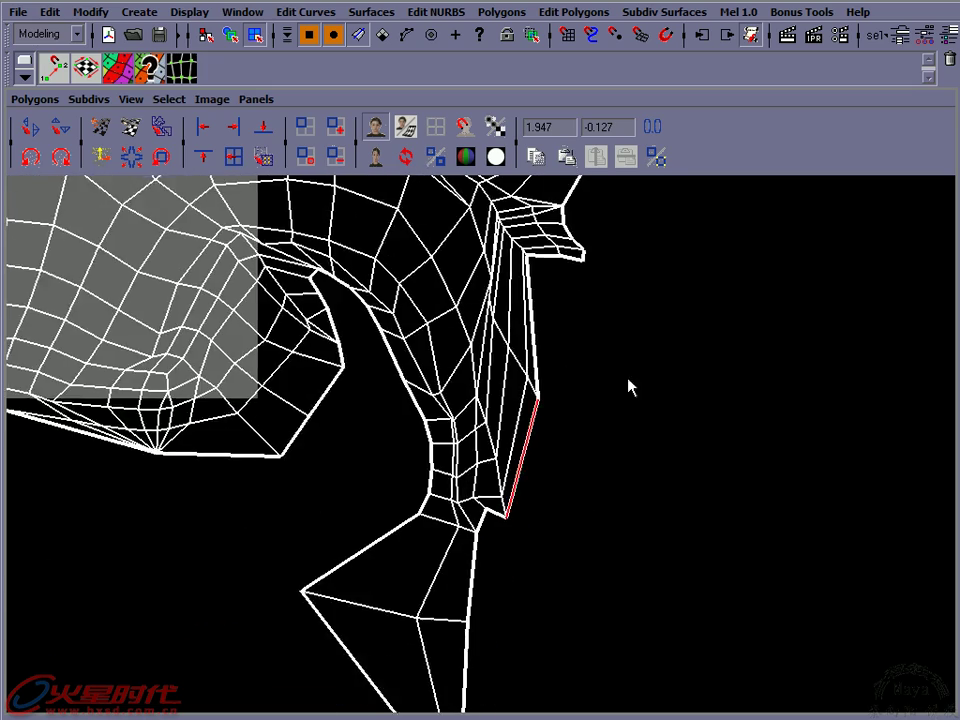
key("space")
mouse_move(739, 551)
right_mouse_down("alt")
mouse_move(675, 536)
mouse_move(638, 478)
mouse_move(720, 544)
mouse_move(741, 523)
mouse_move(767, 525)
mouse_move(710, 507)
right_mouse_up("alt")
Select the grey faces at the jaw tip in face mode
mouse_move(710, 507)
middle_mouse_down("alt")
mouse_move(705, 489)
mouse_move(662, 458)
middle_mouse_up("alt")
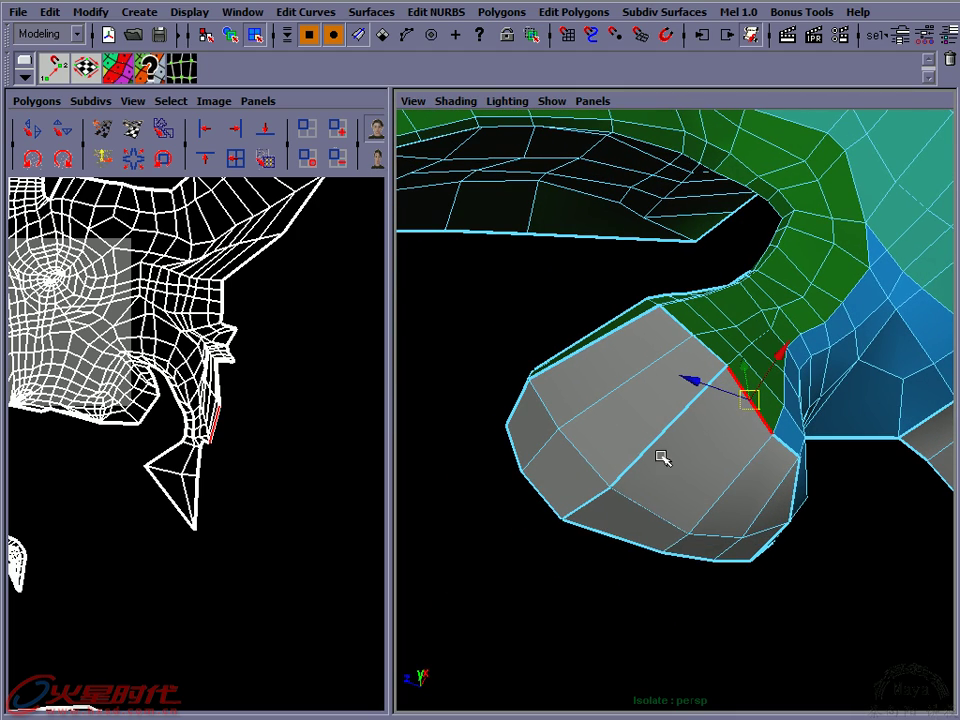
key("F11")
left_click_drag(510, 564, 657, 437)
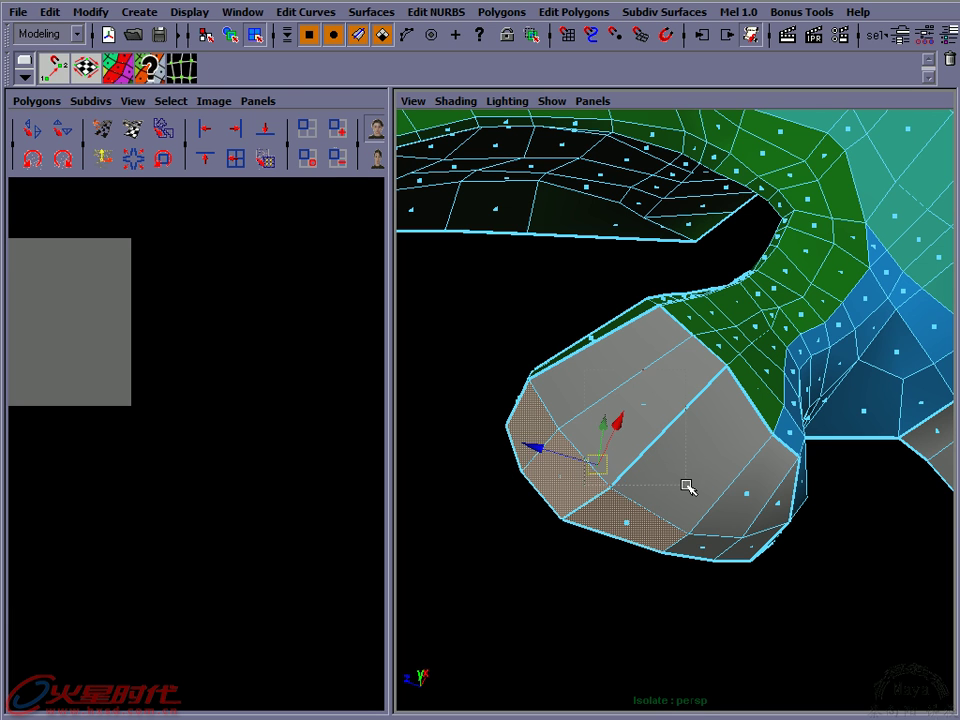
left_click_drag(621, 392, 688, 486, "shift")
left_click_drag(613, 596, 744, 465, "shift")
mouse_move(668, 615)
left_mouse_down("shift")
mouse_move(783, 487)
mouse_move(793, 499)
mouse_move(686, 467)
mouse_move(611, 347)
mouse_move(645, 359)
left_mouse_up("shift")
mouse_move(741, 574)
left_mouse_down("ctrl")
mouse_move(643, 356)
mouse_move(697, 422)
mouse_move(637, 443)
left_mouse_up("ctrl")
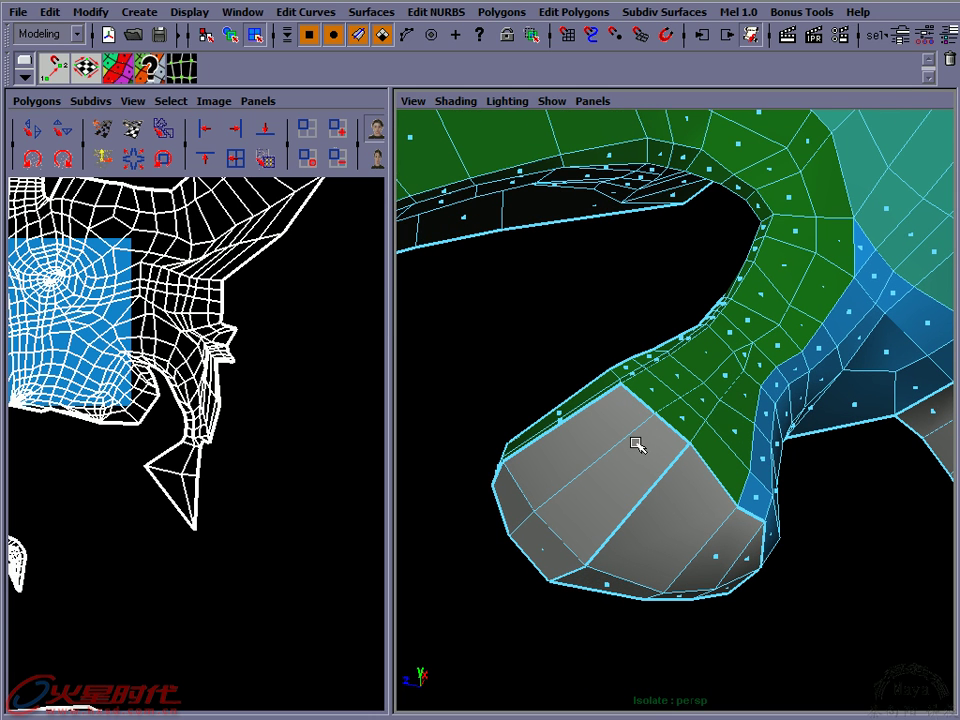
left_click_drag(510, 572, 645, 455)
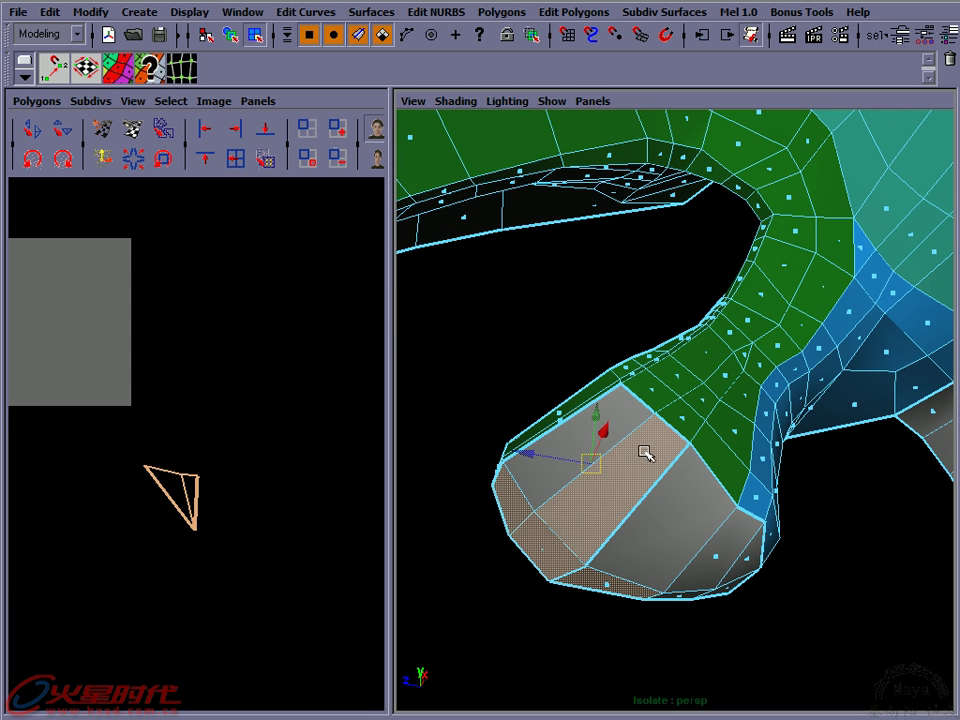
Switch to wireframe and refine the face selection around the jaw tip
key("4")
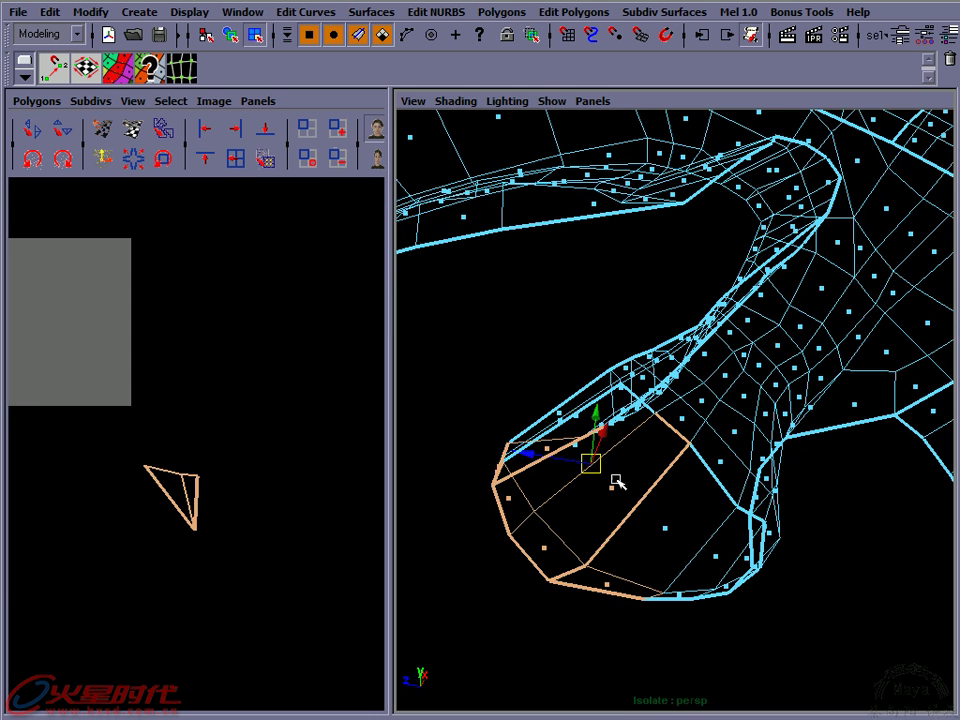
left_click_drag(671, 467, 654, 480, "alt")
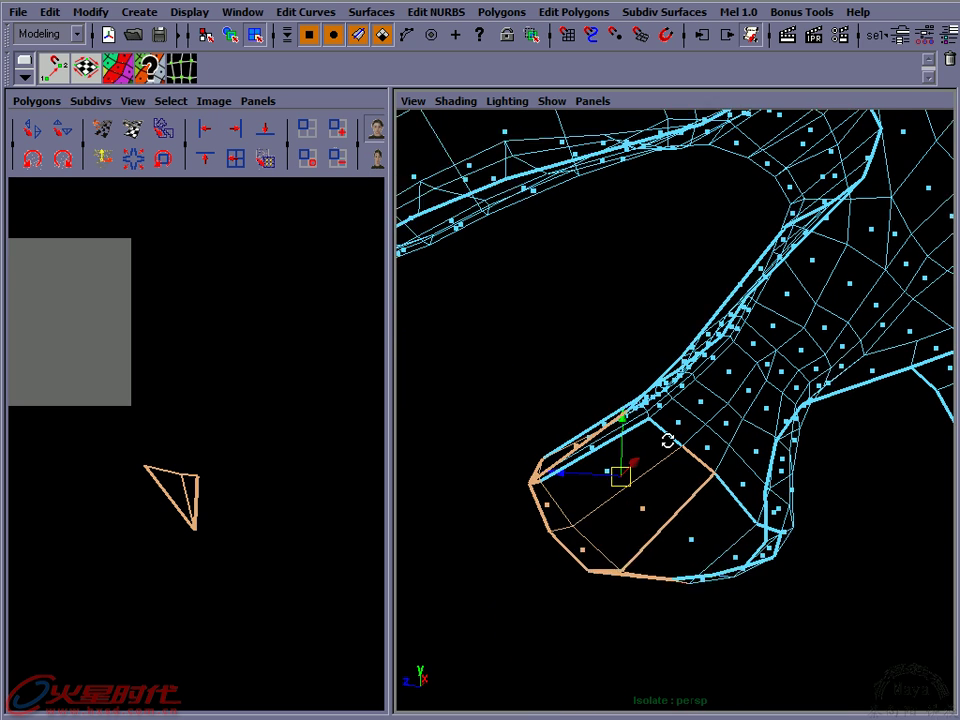
key("q")
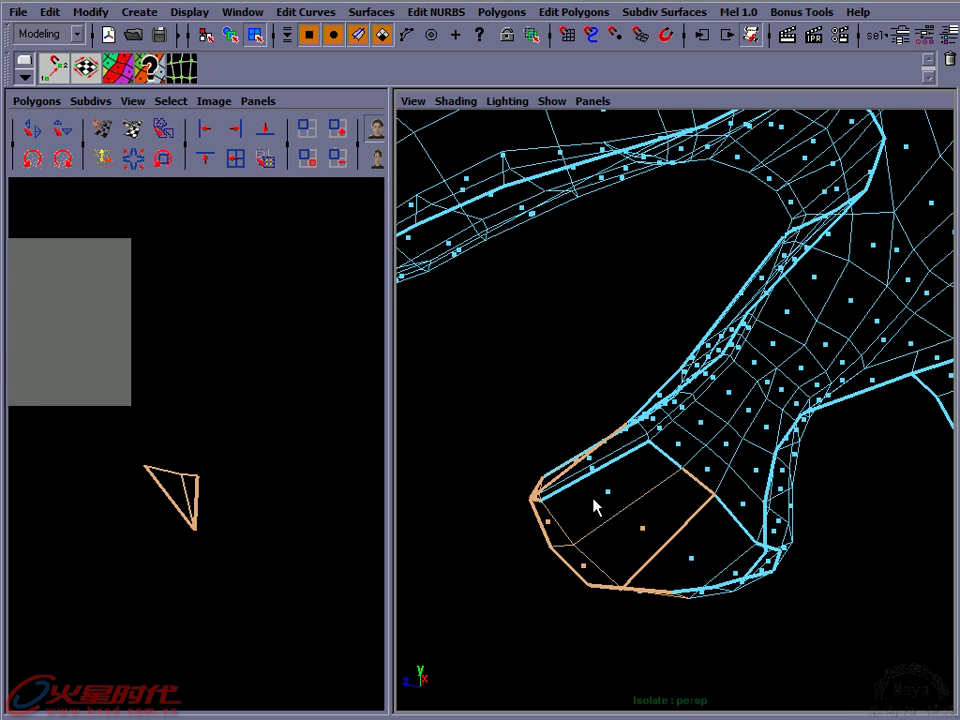
left_click_drag(658, 382, 577, 457)
left_click_drag(501, 403, 561, 465)
left_click_drag(499, 464, 550, 494)
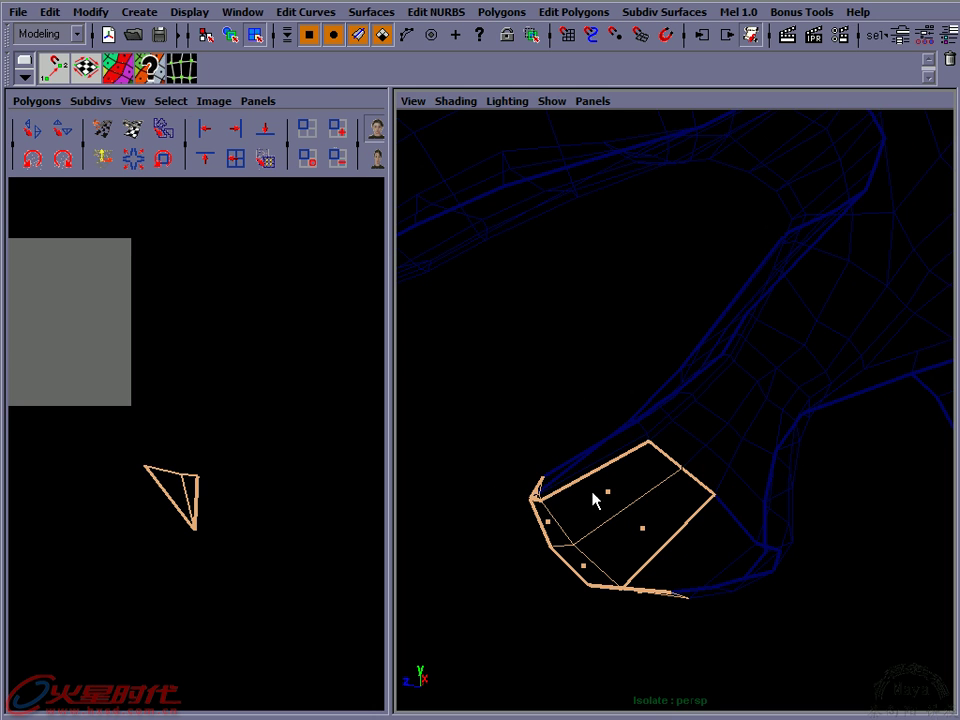
mouse_move(613, 491)
left_mouse_down("alt")
mouse_move(634, 476)
mouse_move(648, 482)
left_mouse_up("alt")
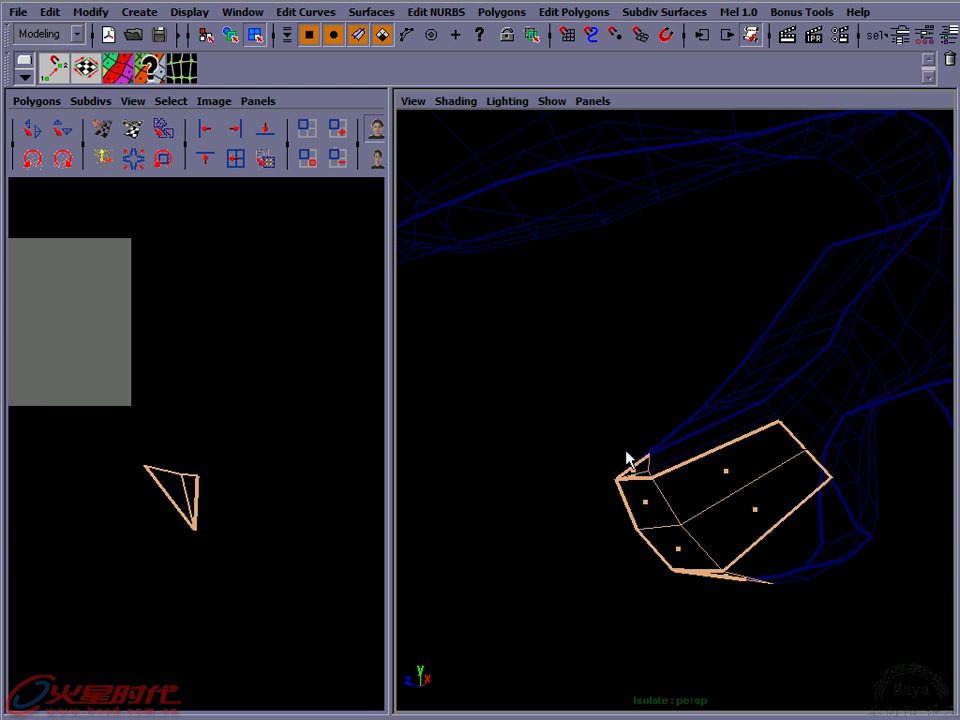
left_click_drag(705, 474, 564, 388, "alt")
middle_click_drag(564, 388, 622, 418, "alt")
Reselect the chin faces: a jaw-tip face plus its neighbouring front face
right_click_drag(622, 418, 648, 466)
left_click(556, 462)
mouse_move(551, 476)
left_mouse_down("alt")
mouse_move(617, 471)
mouse_move(660, 497)
mouse_move(630, 418)
mouse_move(585, 531)
mouse_move(658, 508)
mouse_move(658, 491)
mouse_move(613, 478)
mouse_move(585, 441)
mouse_move(628, 426)
mouse_move(674, 458)
mouse_move(797, 467)
mouse_move(636, 369)
mouse_move(656, 358)
mouse_move(652, 368)
left_mouse_up("alt")
left_click(643, 487, "shift")
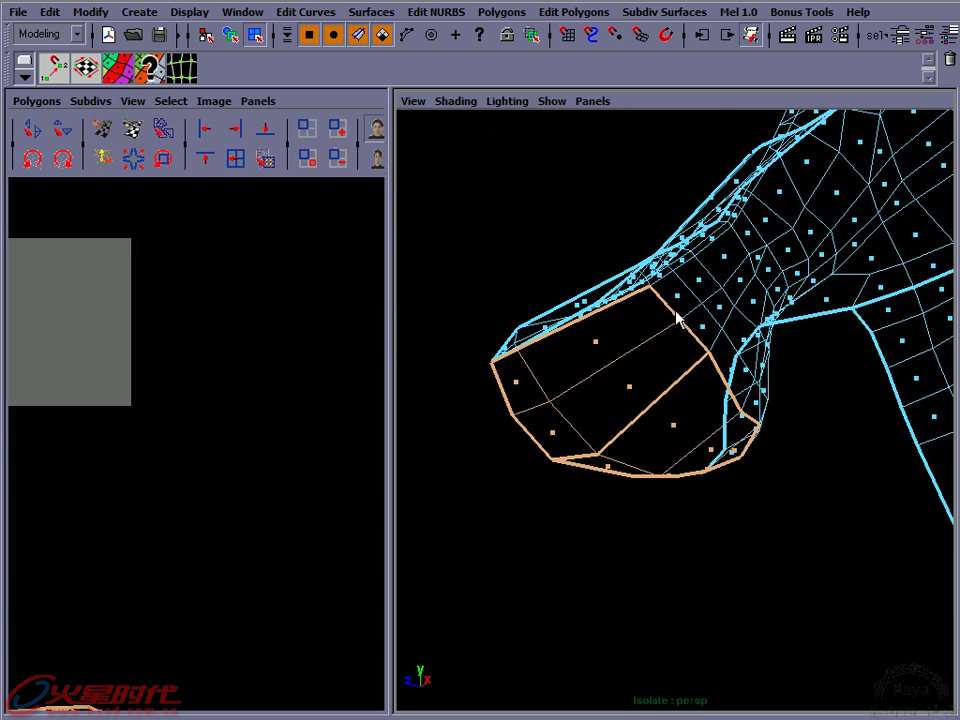
mouse_move(733, 437)
left_mouse_down("alt")
mouse_move(596, 414)
mouse_move(658, 495)
mouse_move(507, 452)
left_mouse_up("alt")
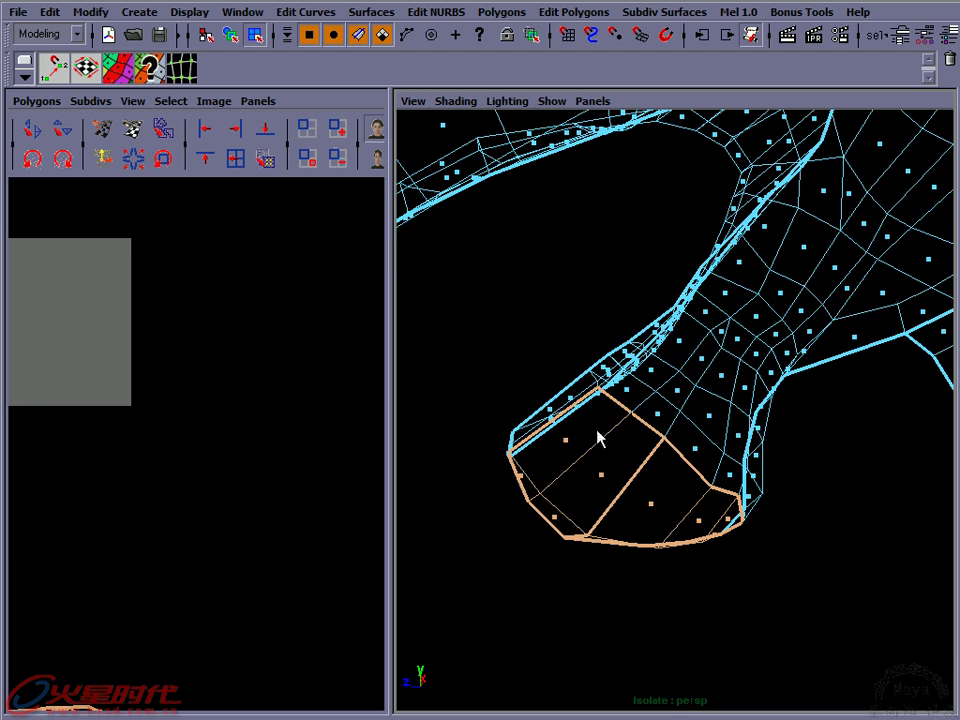
mouse_move(622, 413)
left_mouse_down("alt")
mouse_move(651, 446)
mouse_move(658, 429)
mouse_move(662, 439)
mouse_move(660, 421)
mouse_move(649, 405)
mouse_move(639, 444)
mouse_move(721, 460)
mouse_move(713, 424)
mouse_move(731, 412)
left_mouse_up("alt")
mouse_move(696, 411)
right_mouse_down("alt")
mouse_move(696, 428)
mouse_move(720, 440)
right_mouse_up("alt")
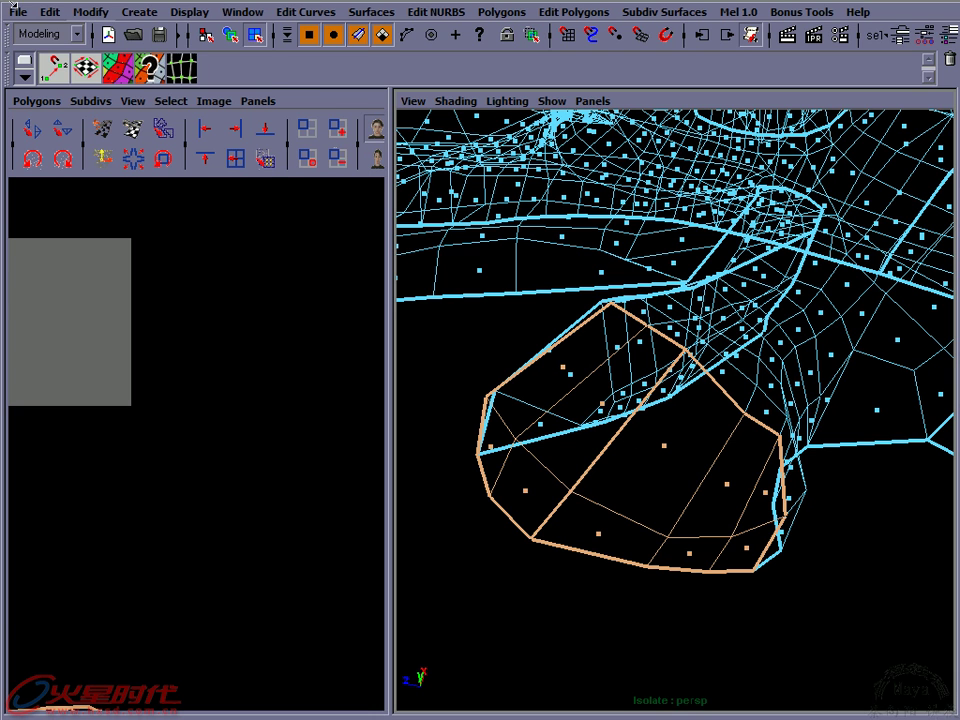
Apply a planar projection to the chin faces and bring the new UV shell into view
left_click(50, 12)
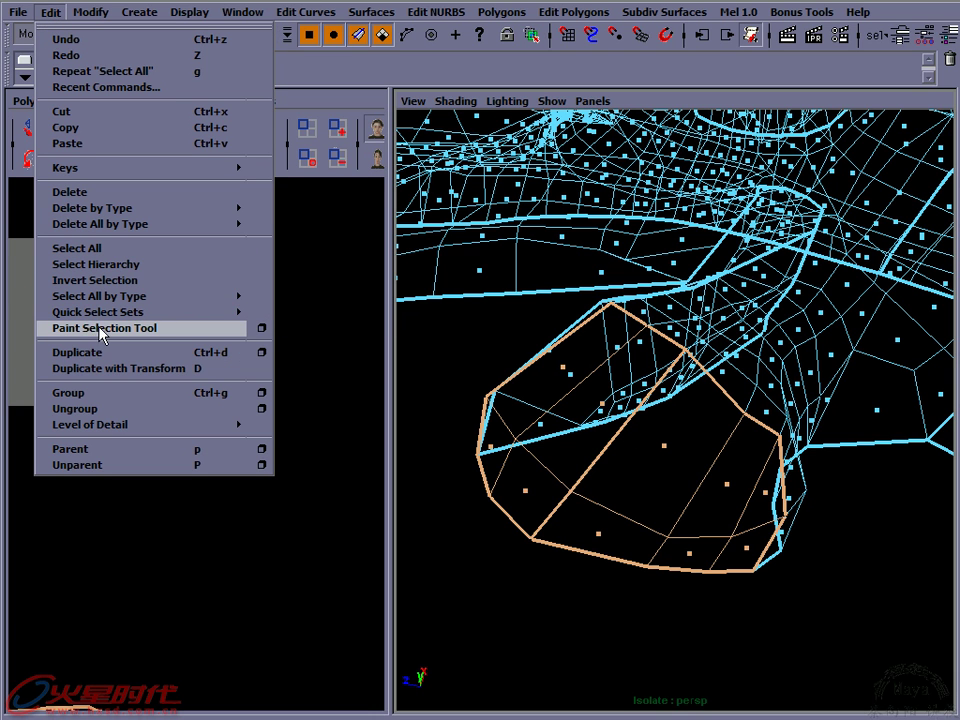
key("Escape")
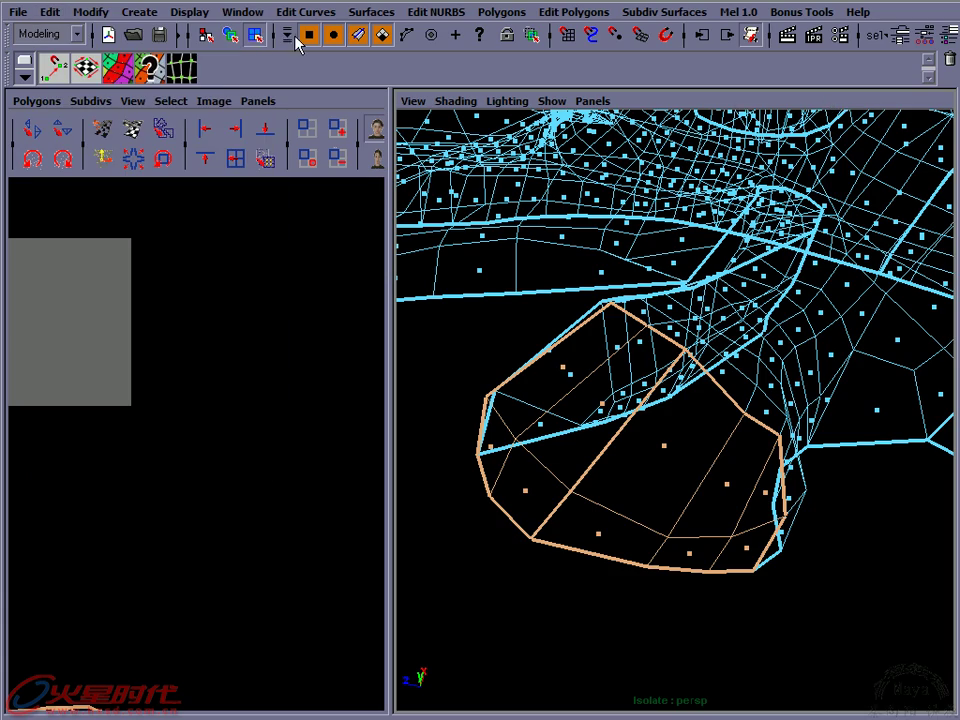
key("space")
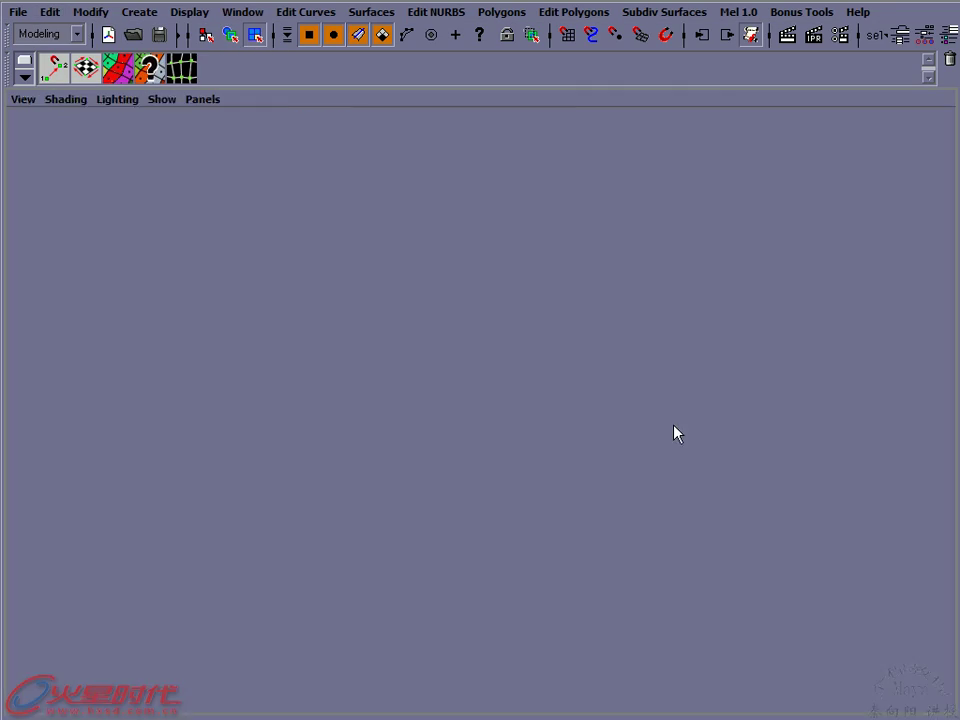
left_click_drag(686, 490, 699, 484, "alt")
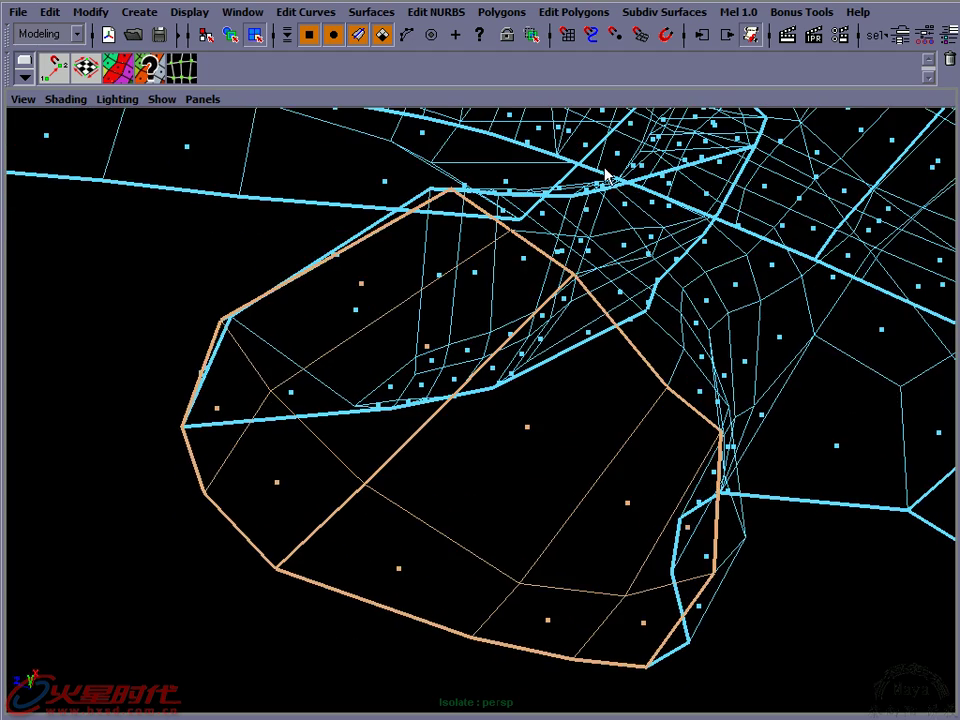
left_click(576, 12)
mouse_move(610, 39)
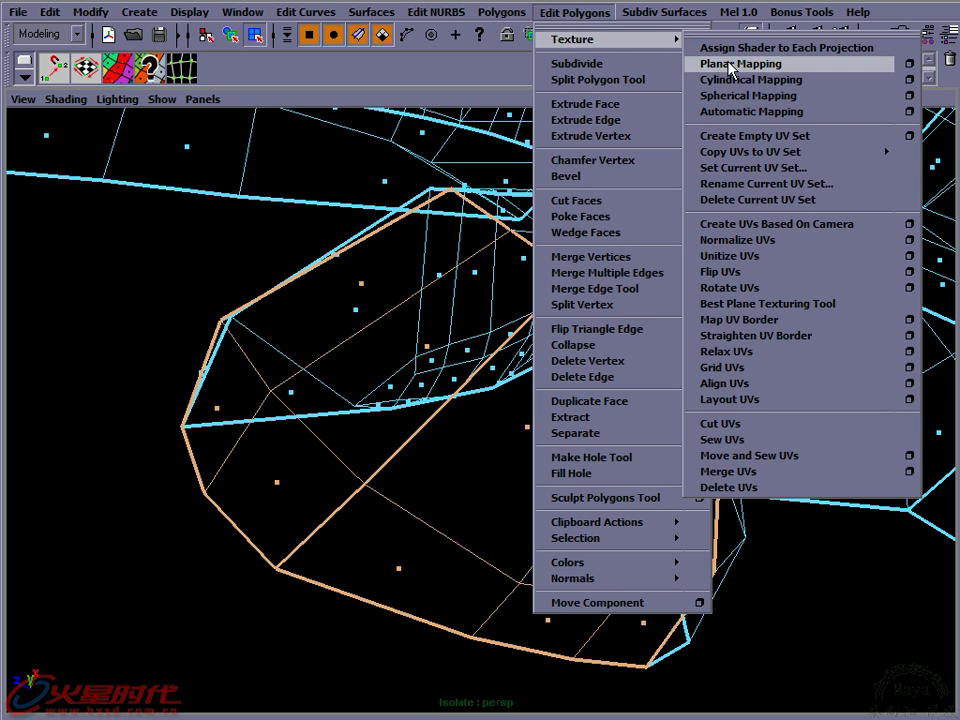
key("space")
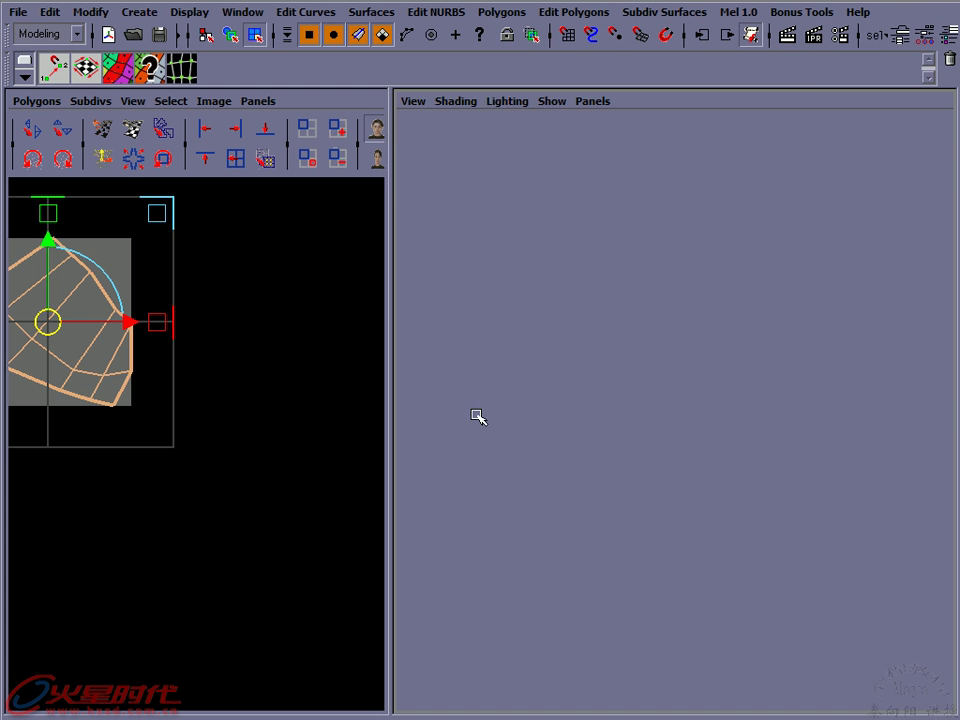
middle_click_drag(211, 370, 308, 428, "alt")
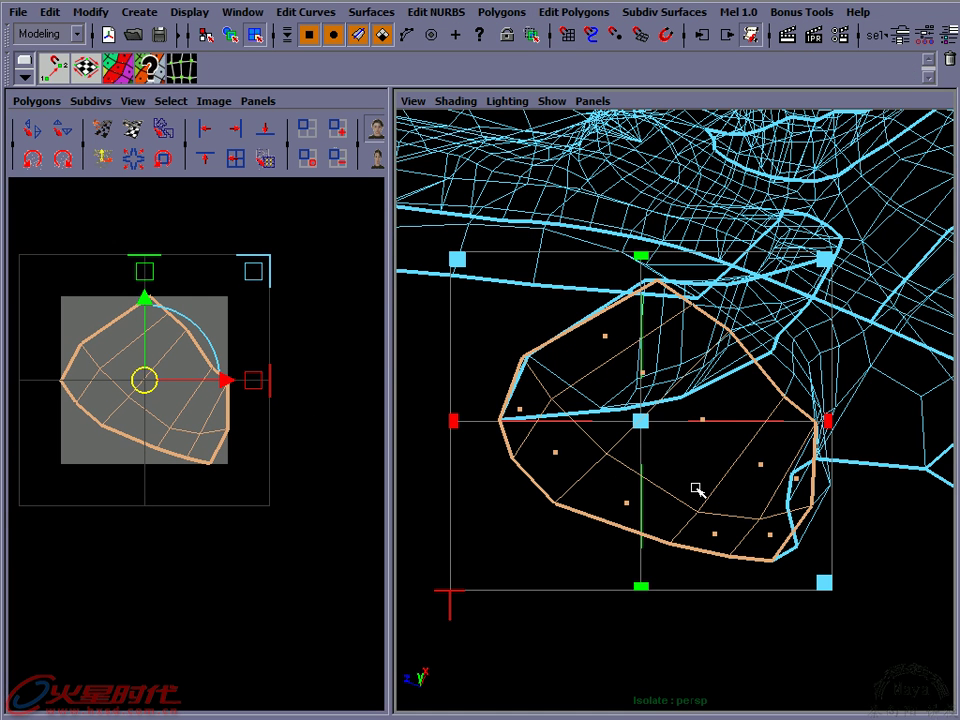
left_click(710, 478)
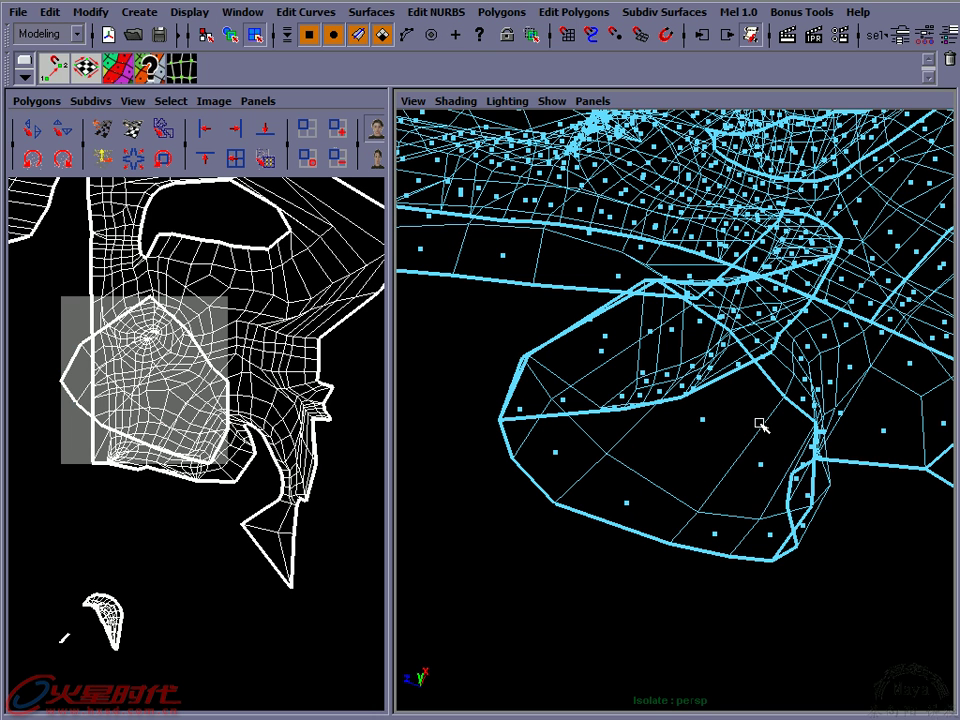
Convert a chin vertex to its shell's border UVs and maximize the UV editor
right_click(632, 461)
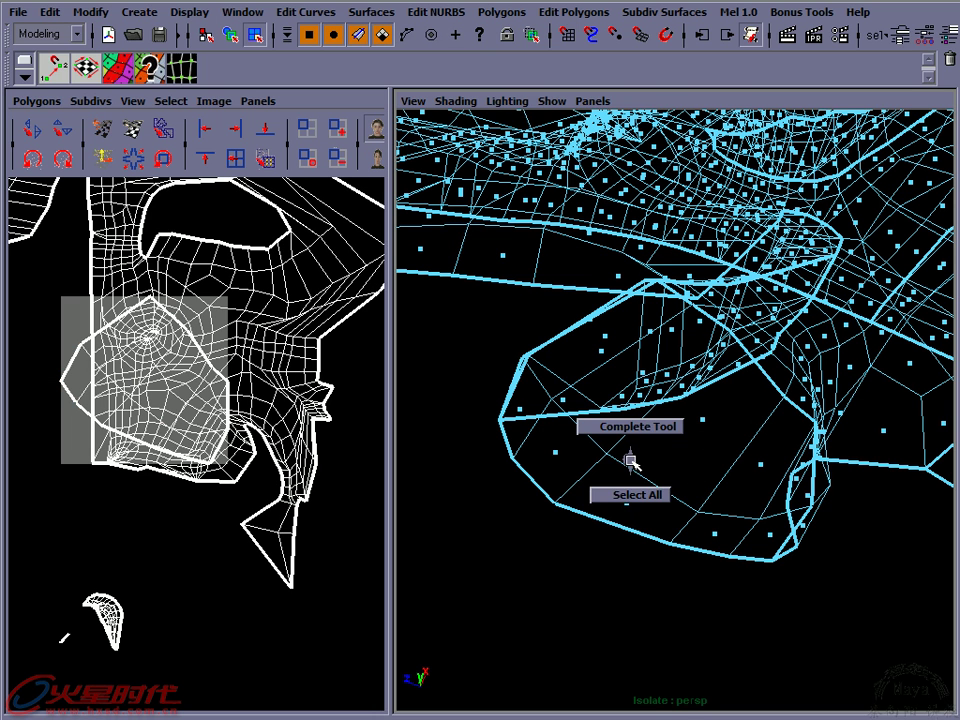
right_click(613, 450)
left_click(606, 454)
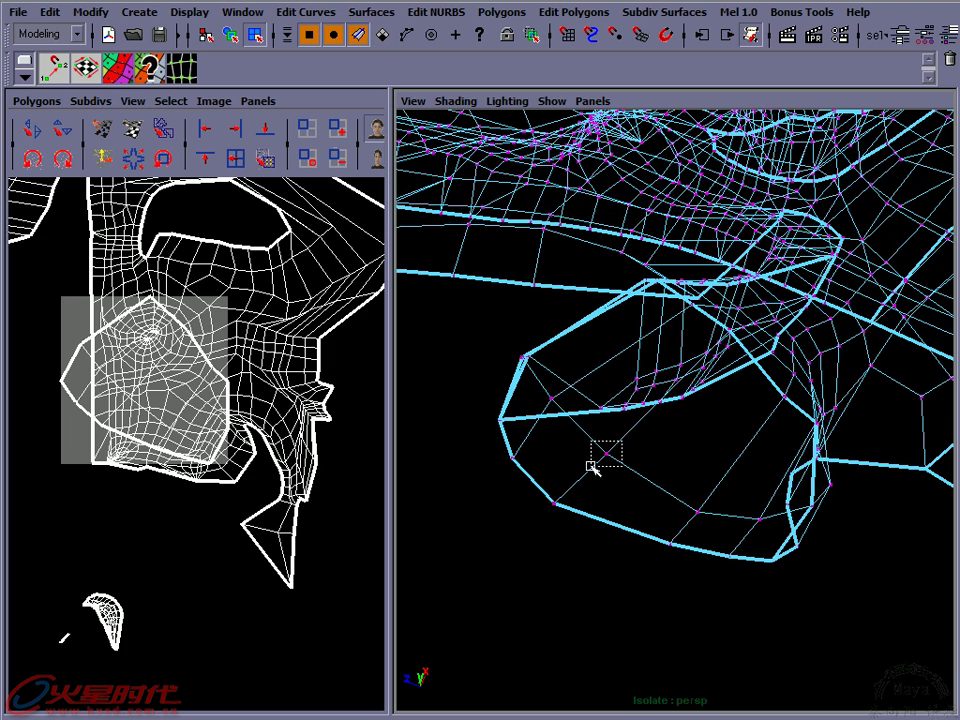
right_click(200, 388, "ctrl")
right_click_drag(237, 375, 222, 415, "ctrl")
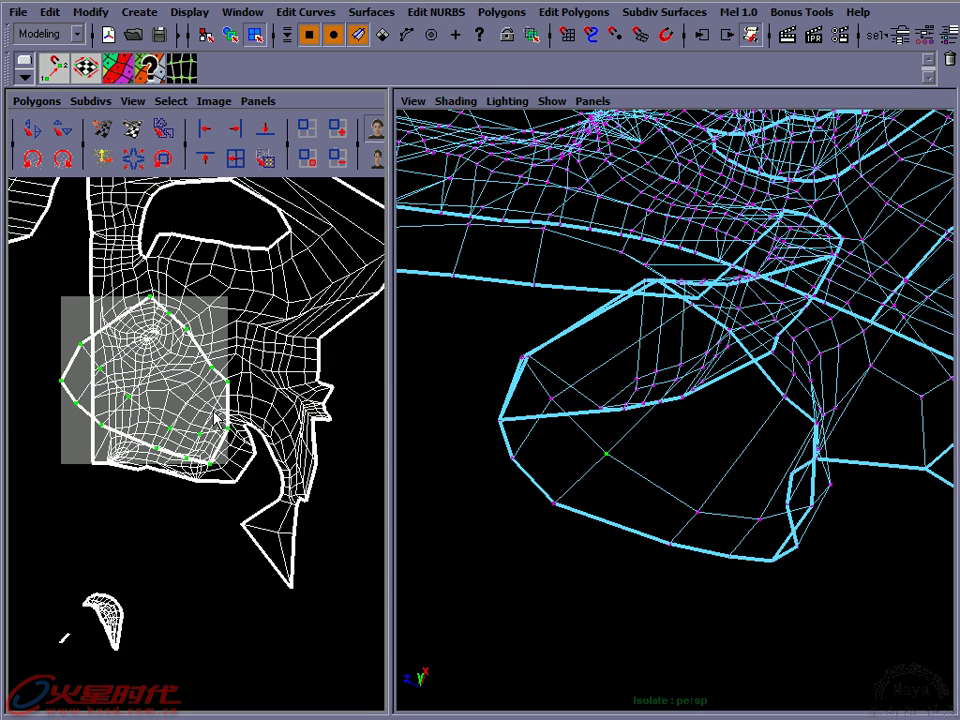
key("space")
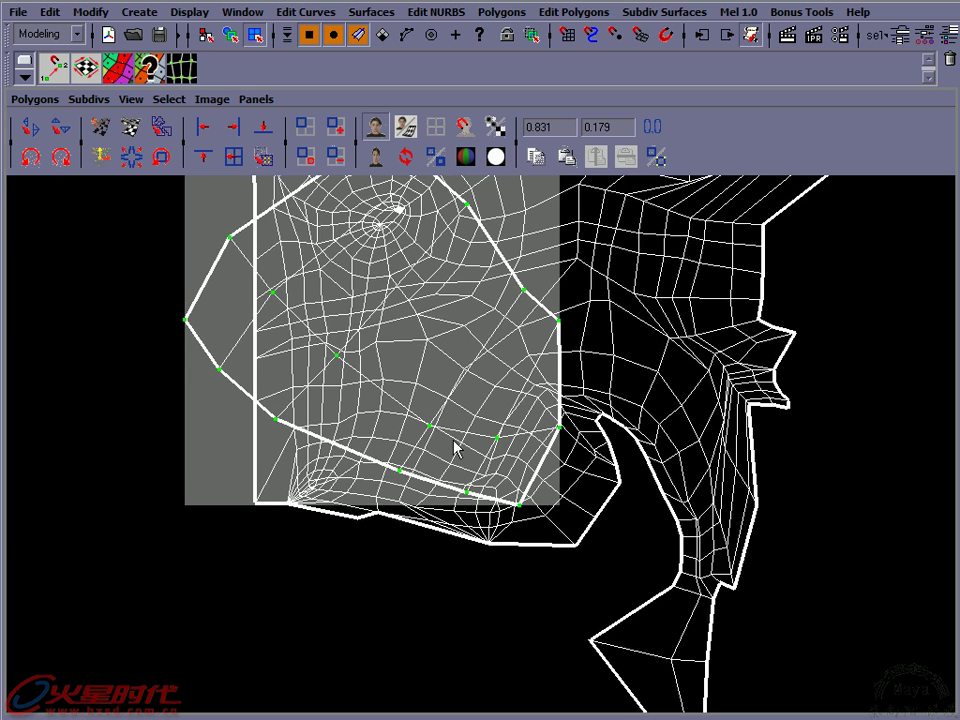
Move the chin UV shell down and to the right beside the jaw shell
key("w")
scroll(480, 460, "down", 2)
middle_click_drag(413, 393, 496, 608)
scroll(527, 567, "down", 2)
middle_click_drag(489, 537, 689, 627)
middle_click_drag(593, 600, 525, 535, "alt")
scroll(526, 535, "up", 1)
Select the chin shell's left edge and Move and Sew it onto the jaw piece
right_click_drag(583, 497, 583, 465)
left_click(595, 515)
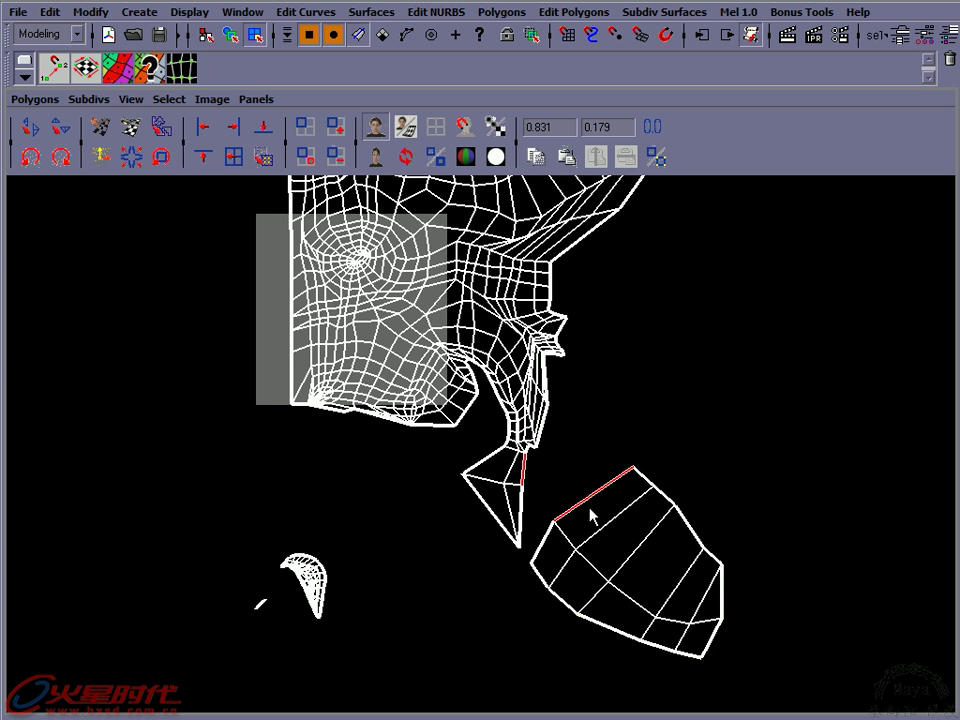
scroll(574, 490, "up", 2)
scroll(563, 465, "up", 1)
left_click(496, 478)
middle_click_drag(540, 460, 534, 463, "alt")
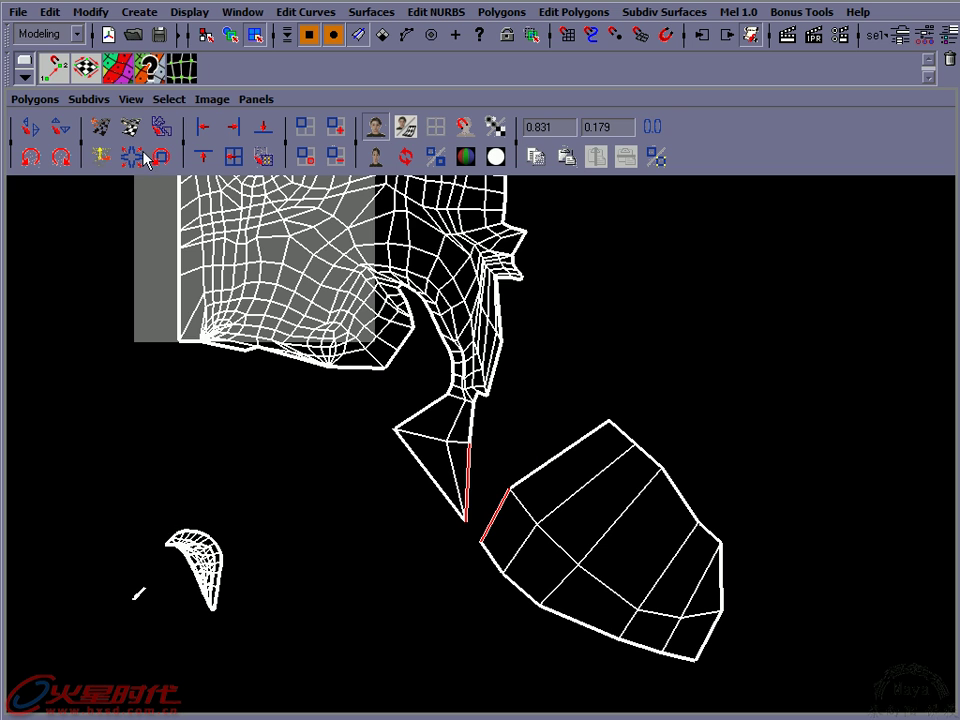
left_click(17, 97)
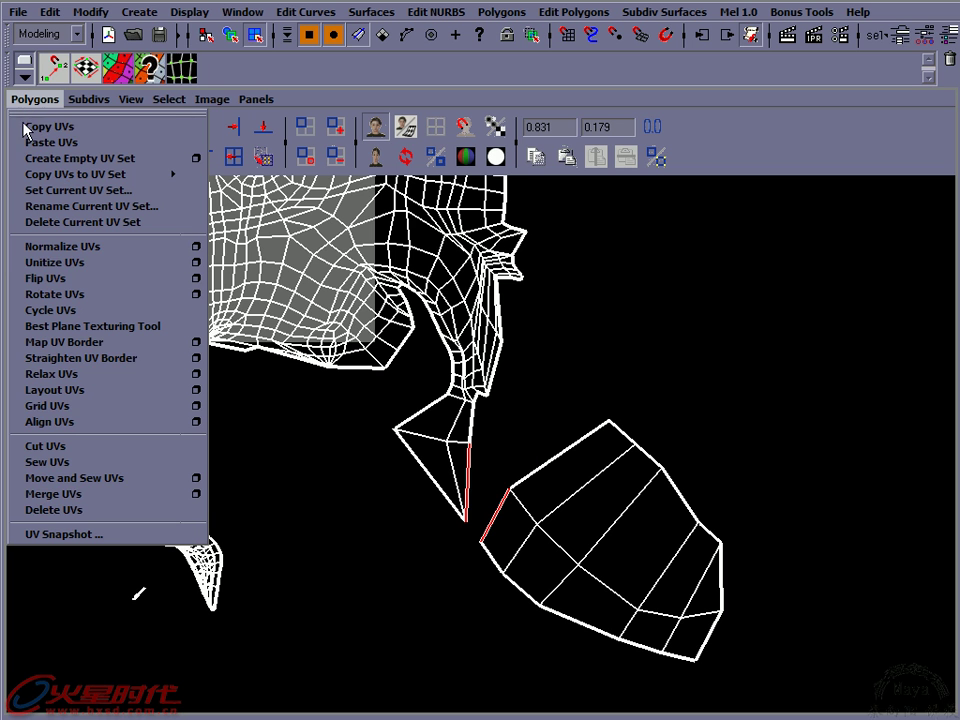
left_click(48, 479)
Sew the edge shared with the neighbouring shell and the top border edge
scroll(471, 425, "up", 2)
scroll(437, 541, "up", 1)
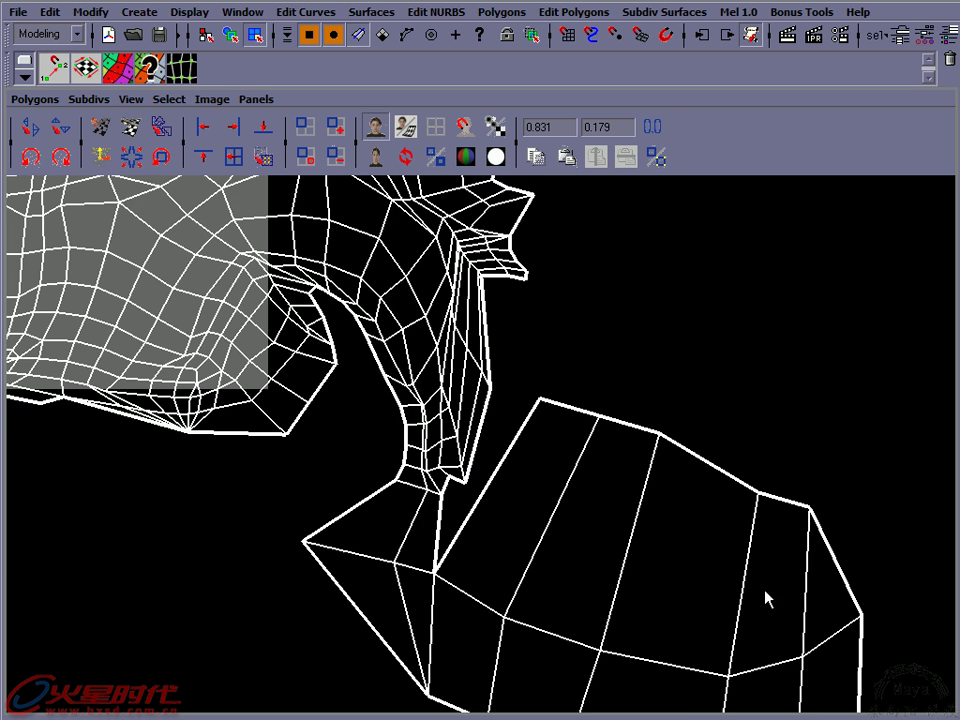
left_click(440, 522)
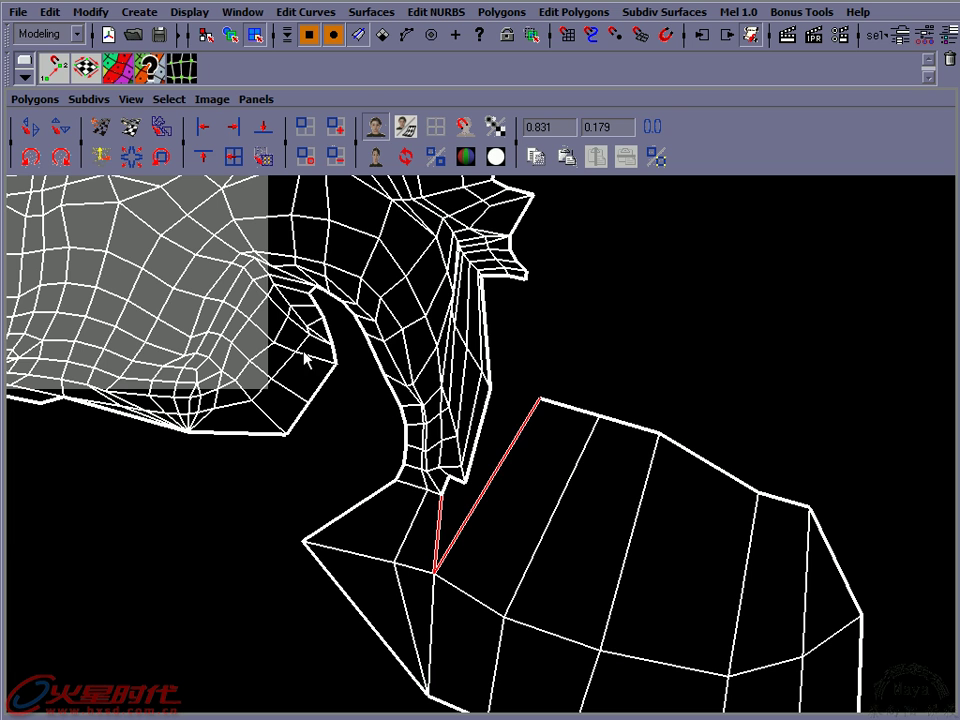
left_click(33, 99)
left_click(70, 461)
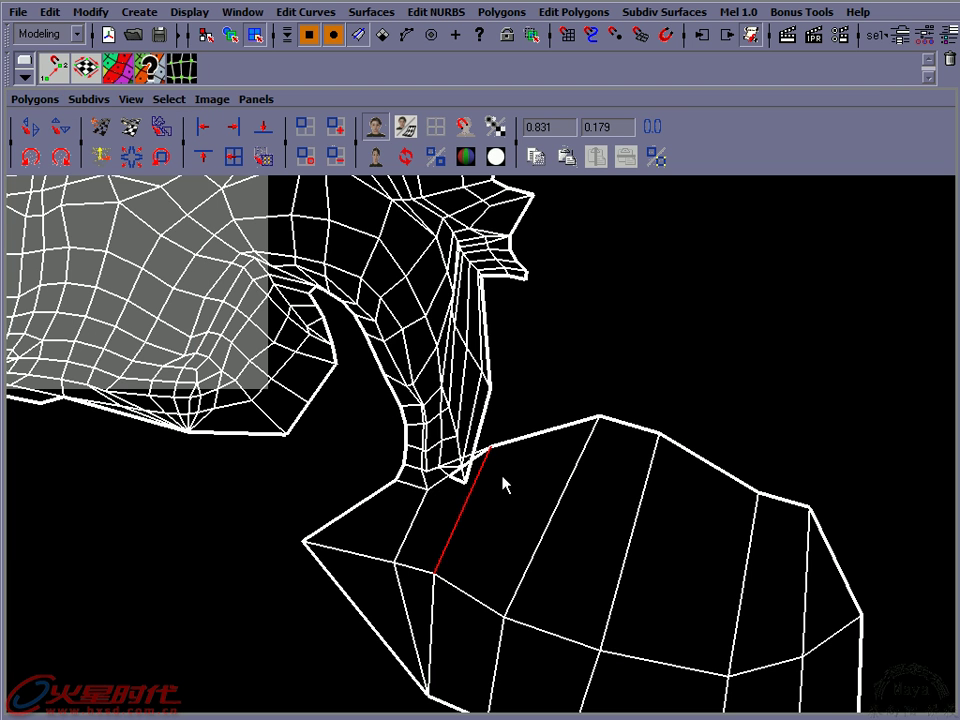
middle_click_drag(531, 505, 538, 446, "alt")
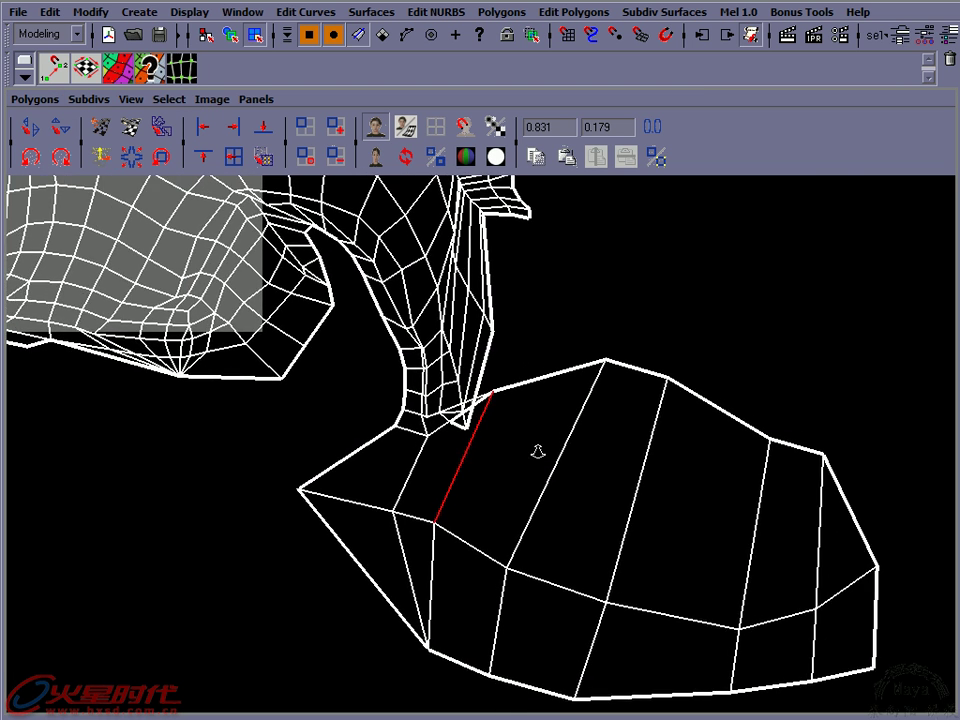
scroll(525, 430, "up", 1)
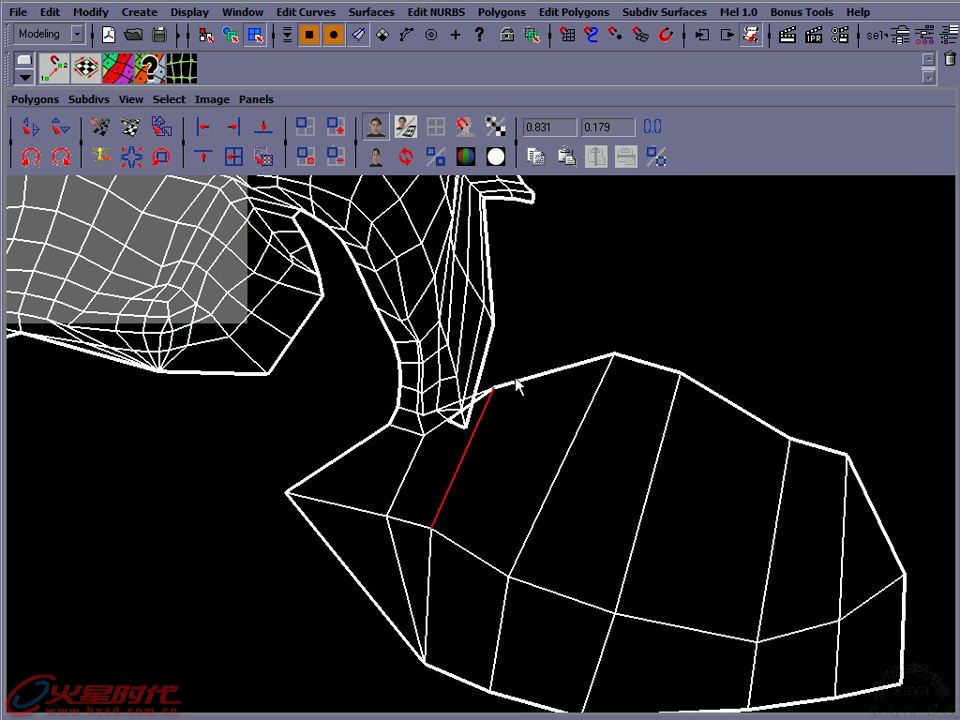
left_click(527, 393)
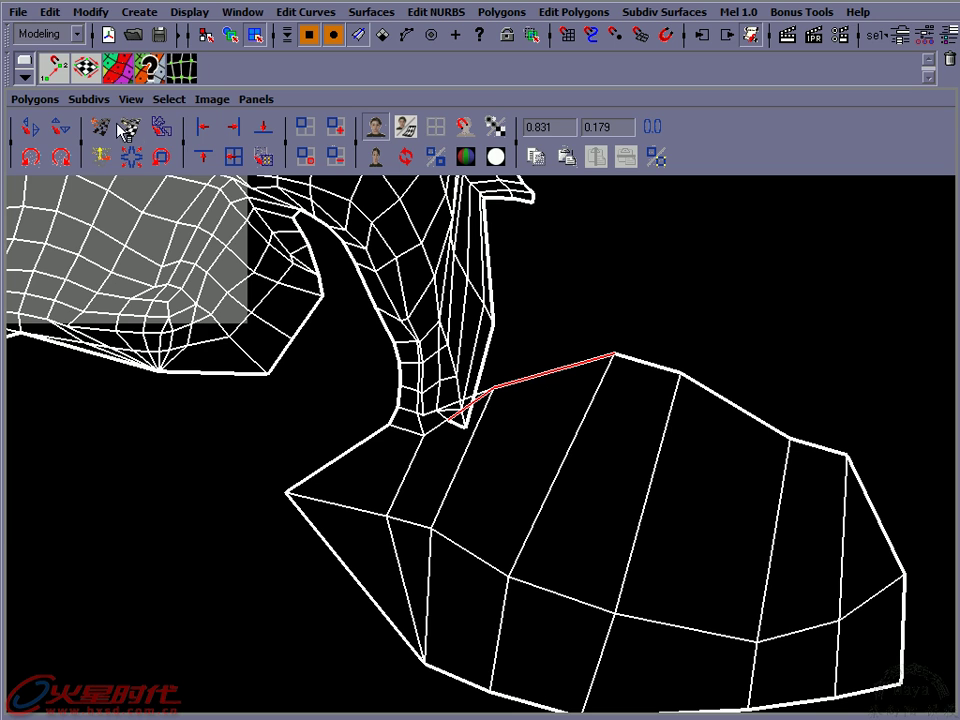
left_click(36, 100)
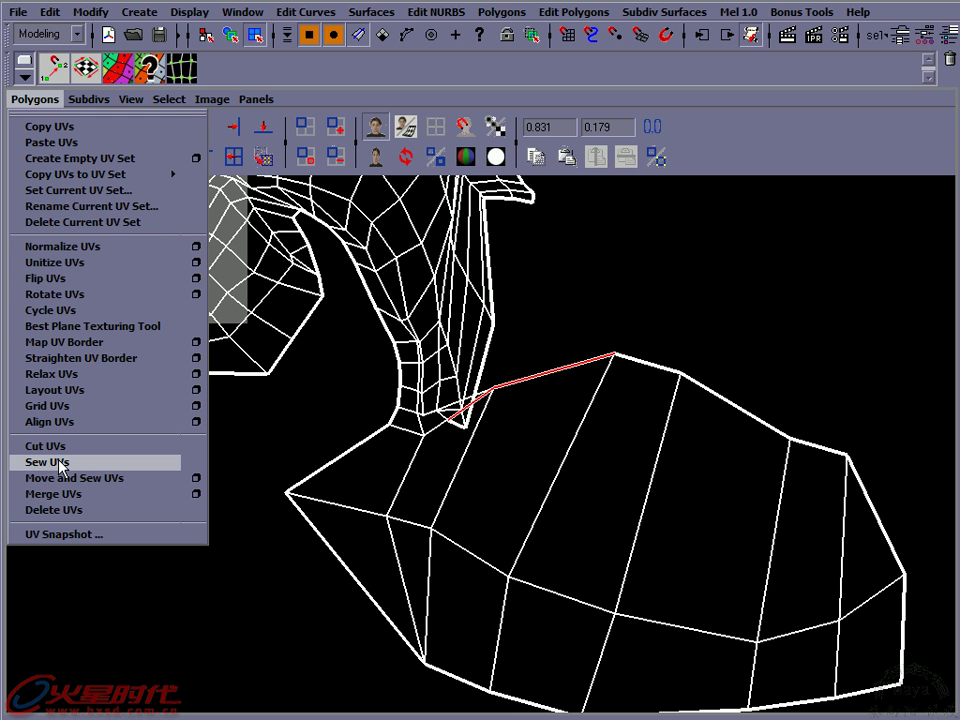
left_click(720, 112)
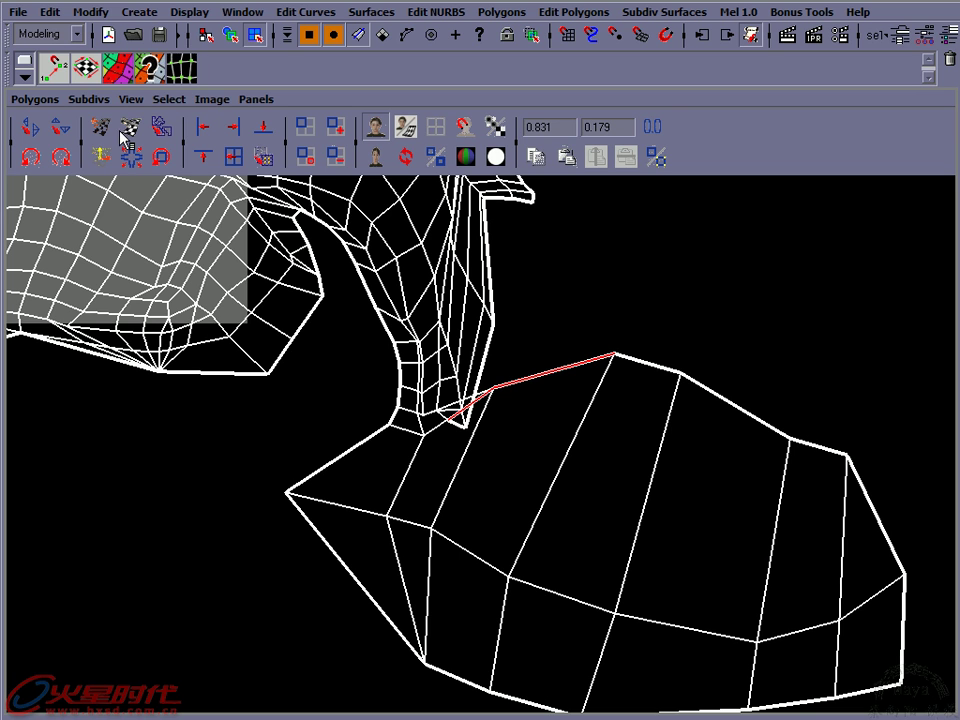
left_click(130, 127)
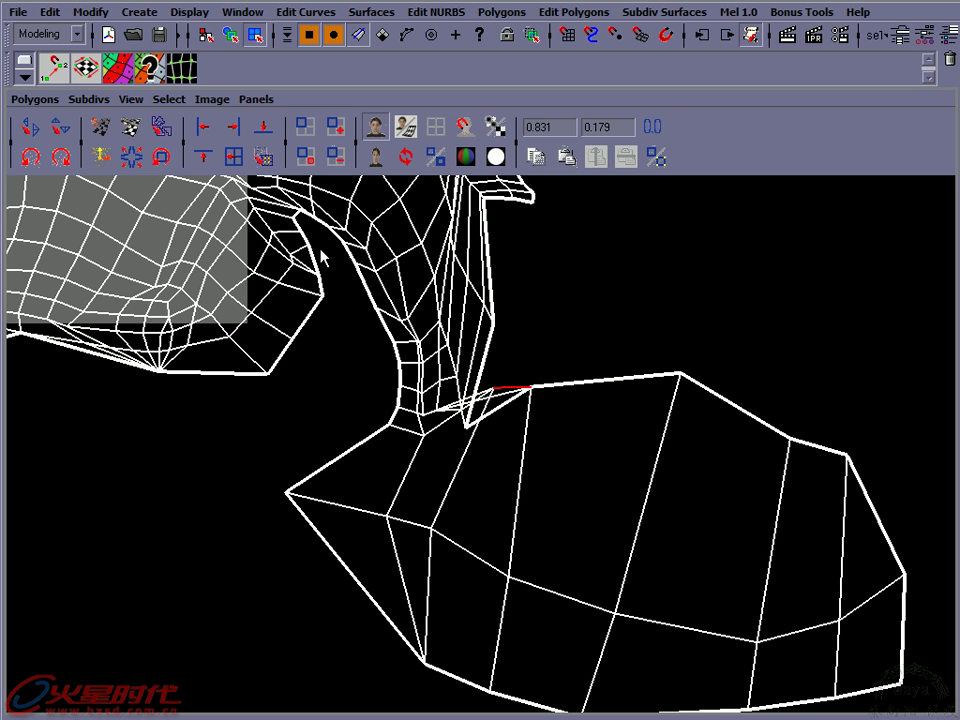
Sew the remaining top border and boundary edges together
left_click(506, 413)
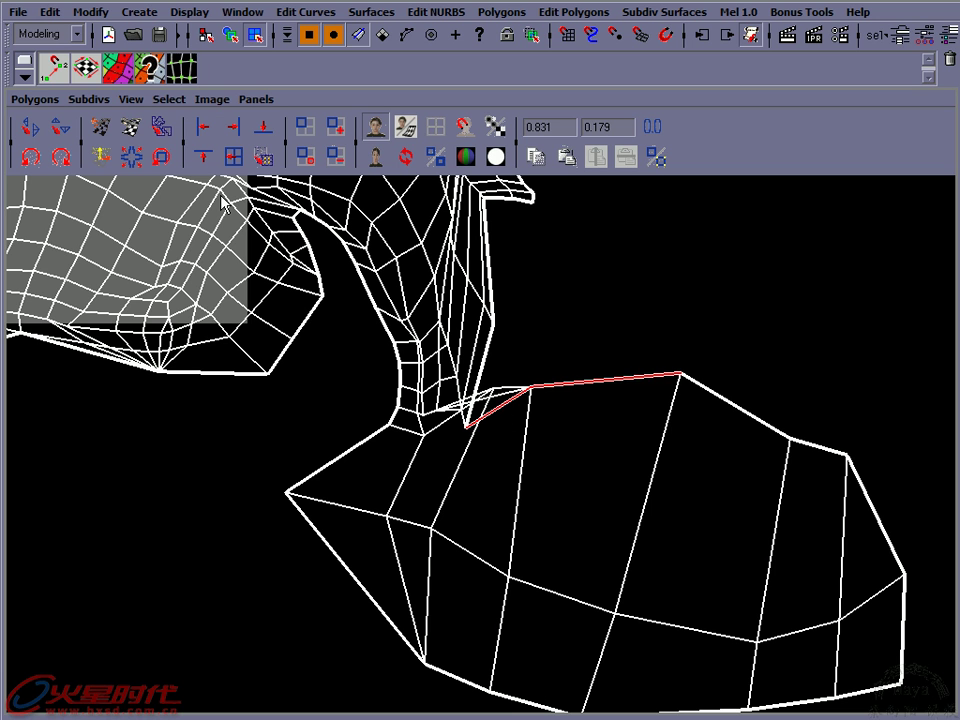
left_click(165, 153)
left_click(547, 372)
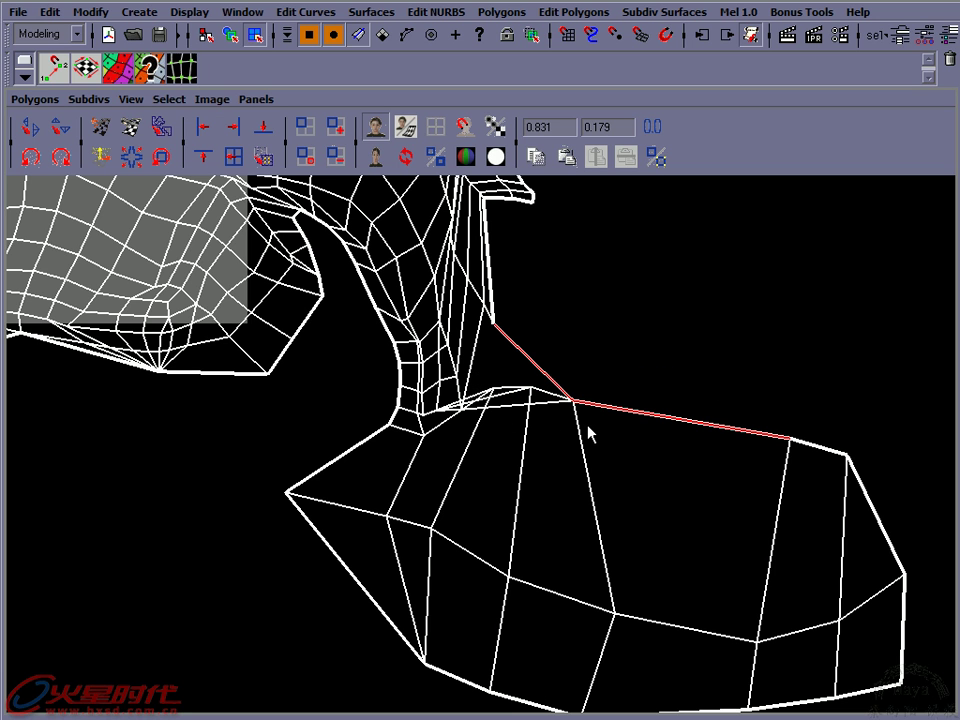
key("w")
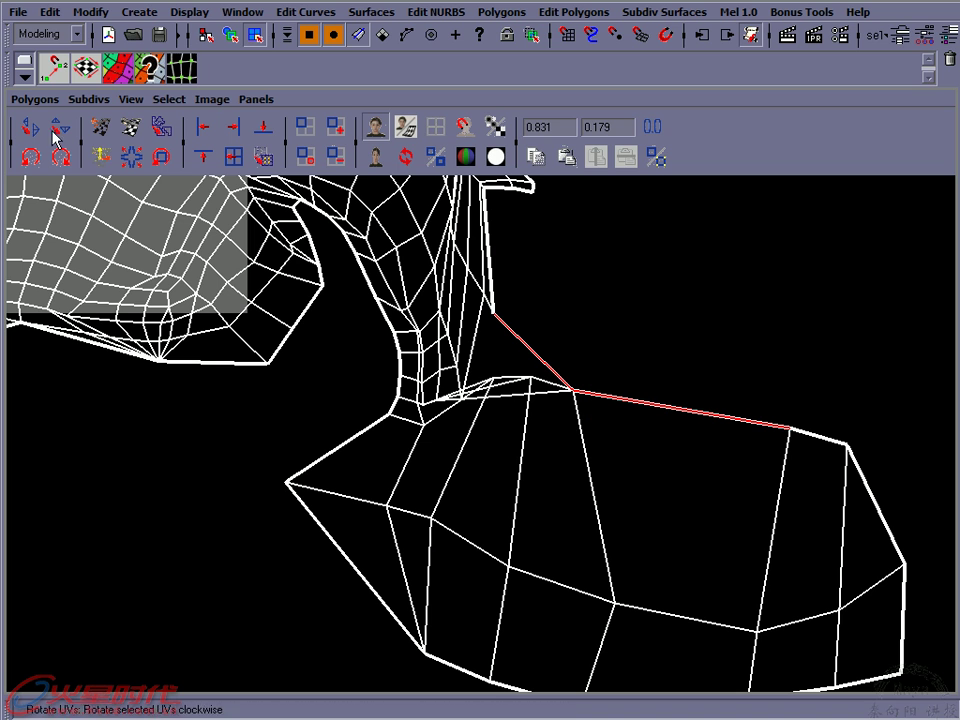
left_click(181, 164)
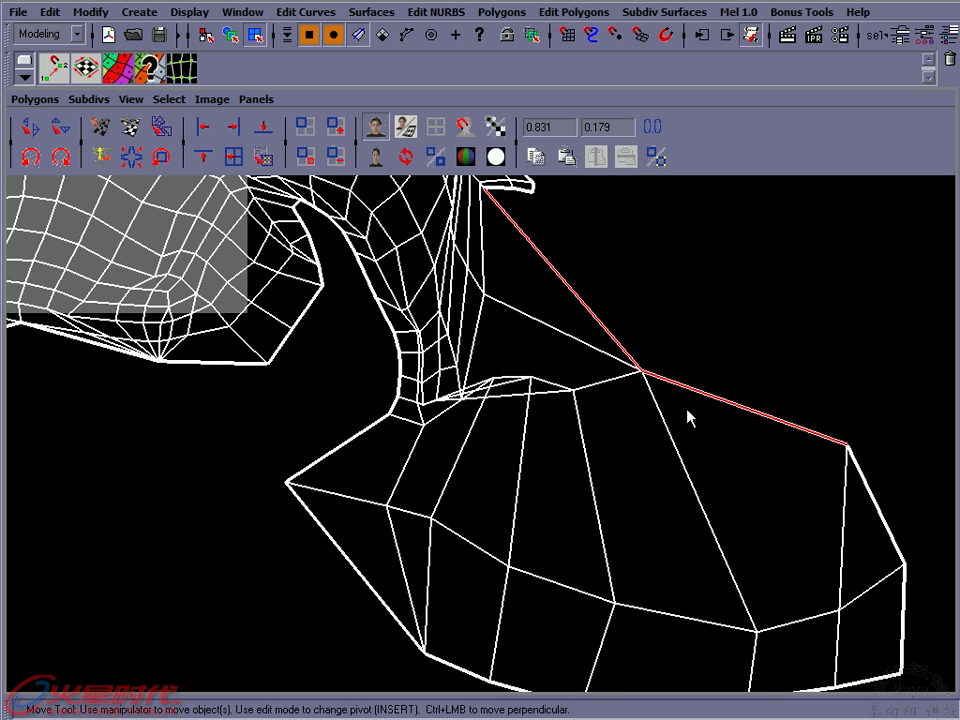
left_click(126, 124)
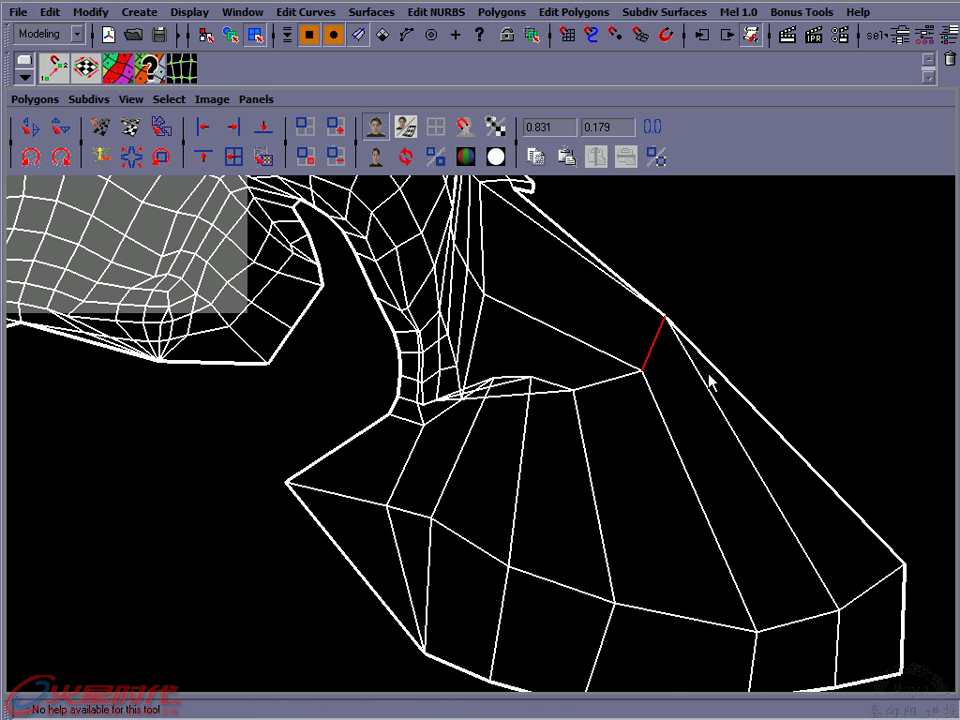
Sew the long border edge, then return to the two-pane layout with the 3D view
right_click_drag(711, 381, 596, 370, "alt")
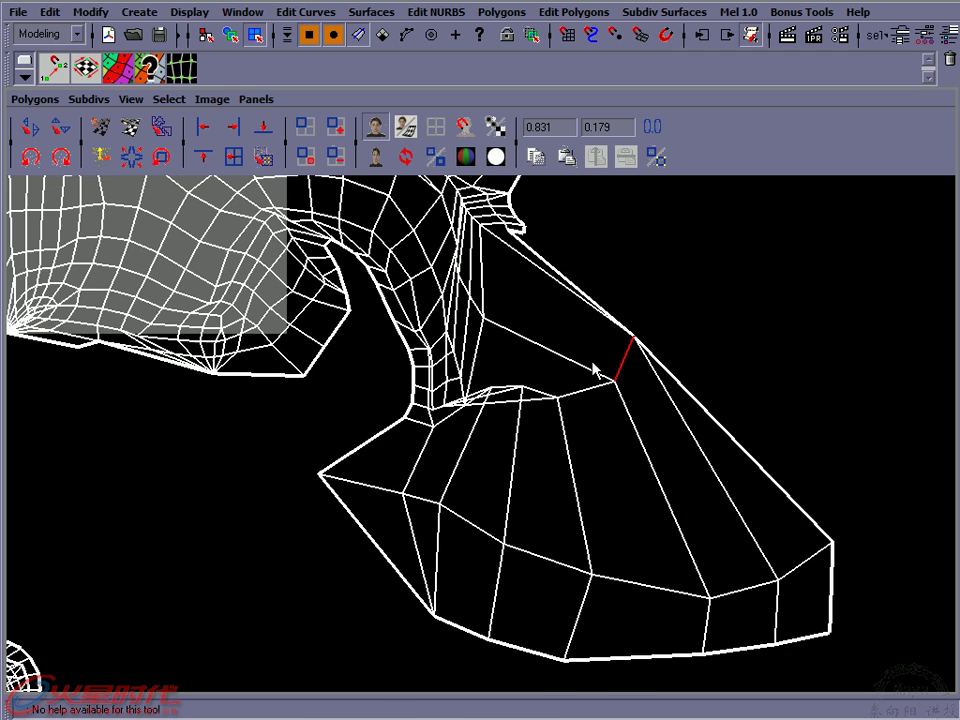
left_click(556, 272)
left_click(561, 282)
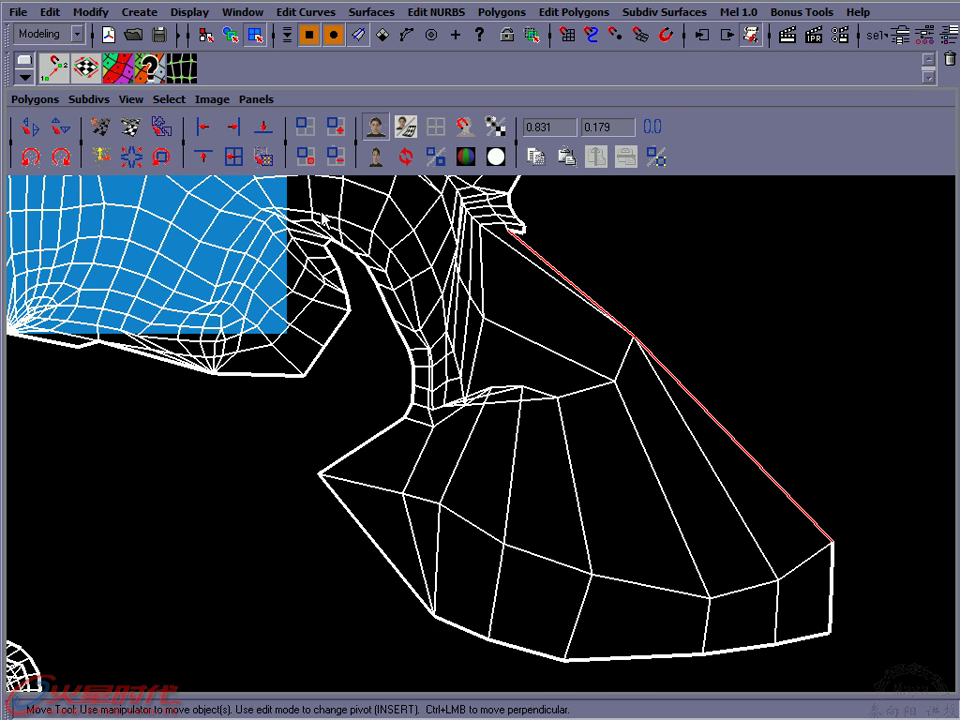
left_click(131, 134)
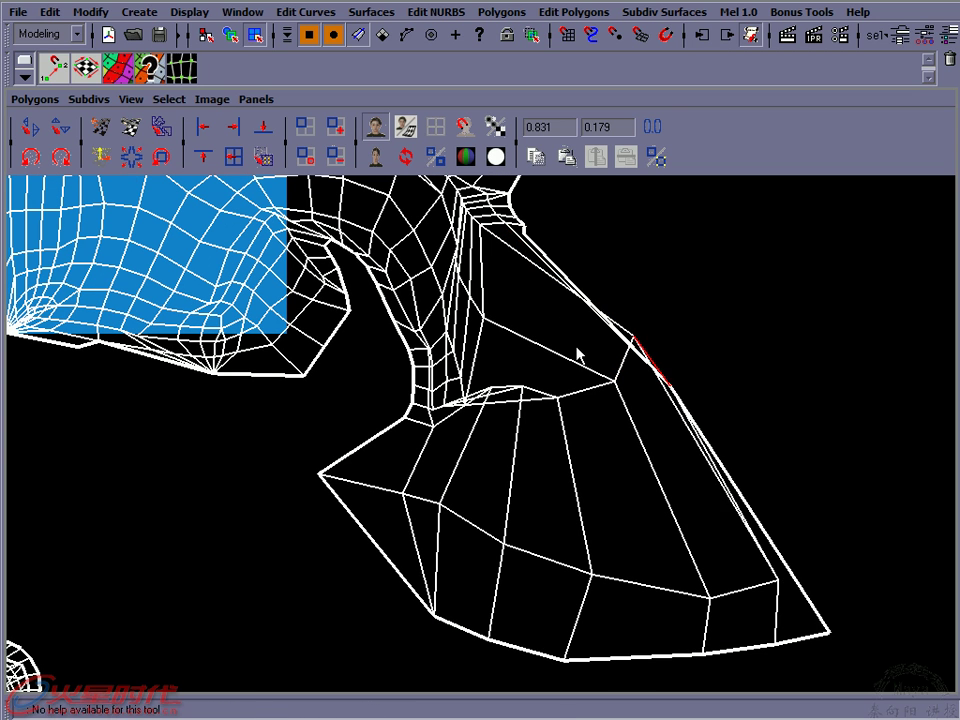
left_click(769, 541)
key("space")
left_click_drag(826, 468, 371, 336, "alt")
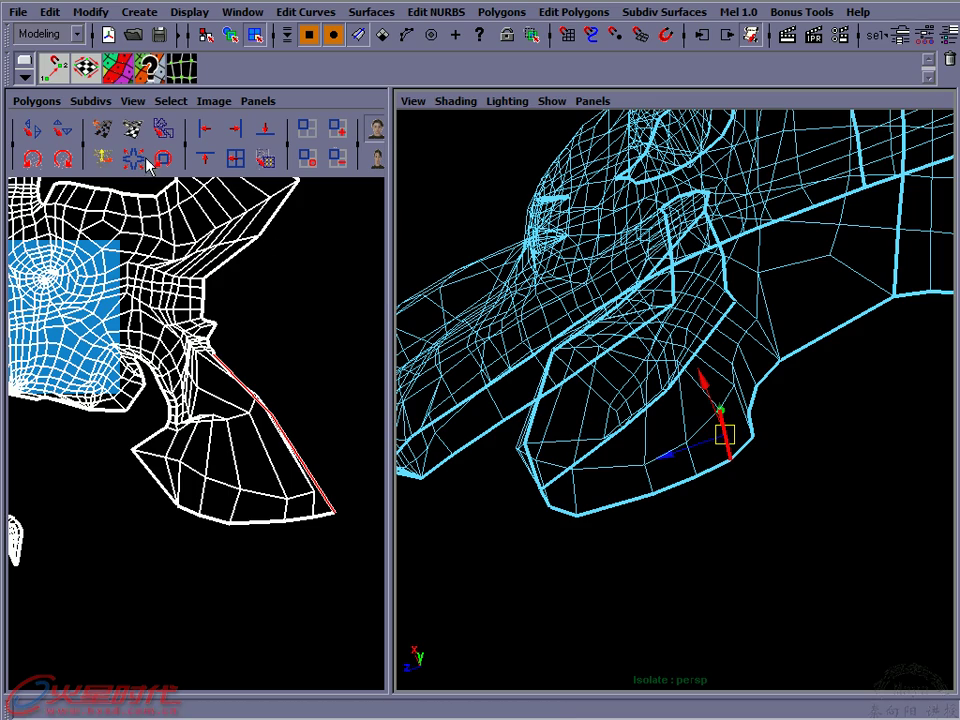
Sew the selected long border edges and view the jaw smooth-shaded
left_click(131, 130)
mouse_move(788, 443)
left_mouse_down("alt")
mouse_move(849, 480)
mouse_move(746, 452)
mouse_move(814, 474)
mouse_move(775, 441)
mouse_move(754, 396)
mouse_move(726, 405)
mouse_move(720, 390)
mouse_move(720, 427)
mouse_move(758, 420)
mouse_move(700, 385)
mouse_move(757, 370)
mouse_move(735, 390)
mouse_move(649, 317)
mouse_move(621, 399)
mouse_move(746, 428)
mouse_move(654, 401)
mouse_move(517, 383)
left_mouse_up("alt")
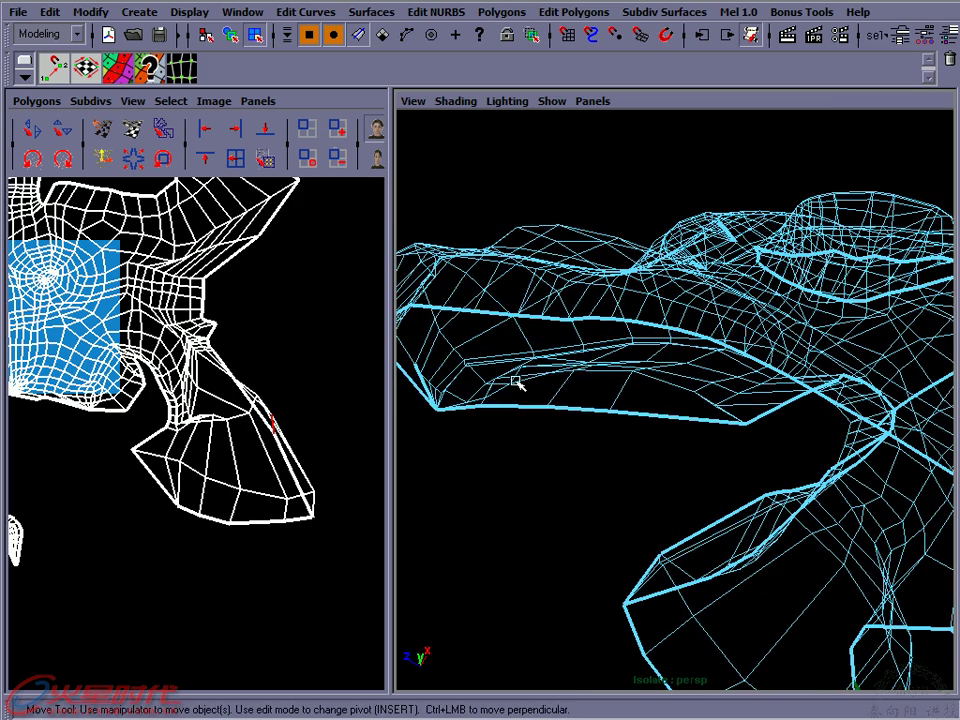
key("5")
mouse_move(690, 390)
left_mouse_down("alt")
mouse_move(720, 369)
mouse_move(714, 364)
left_mouse_up("alt")
mouse_move(651, 353)
left_mouse_down("alt")
mouse_move(649, 334)
mouse_move(662, 360)
mouse_move(797, 390)
mouse_move(641, 388)
mouse_move(849, 448)
mouse_move(871, 432)
mouse_move(643, 414)
mouse_move(769, 467)
mouse_move(630, 422)
mouse_move(551, 437)
left_mouse_up("alt")
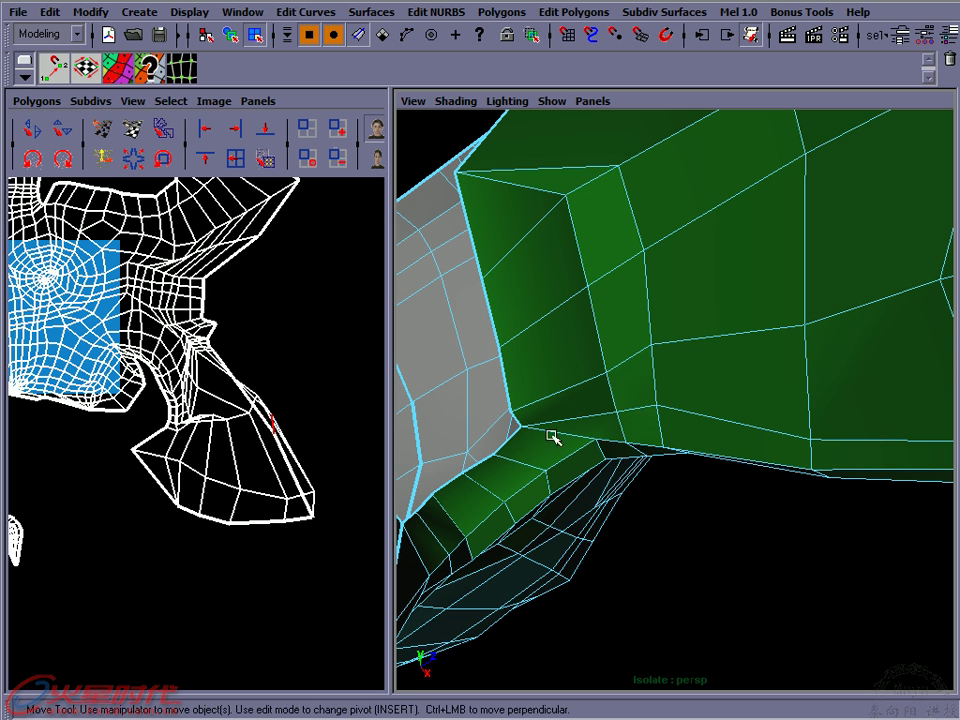
Select the edge loop beside the lower jaw and cut the UVs along it
left_click(598, 417)
right_click_drag(595, 415, 686, 435, "ctrl")
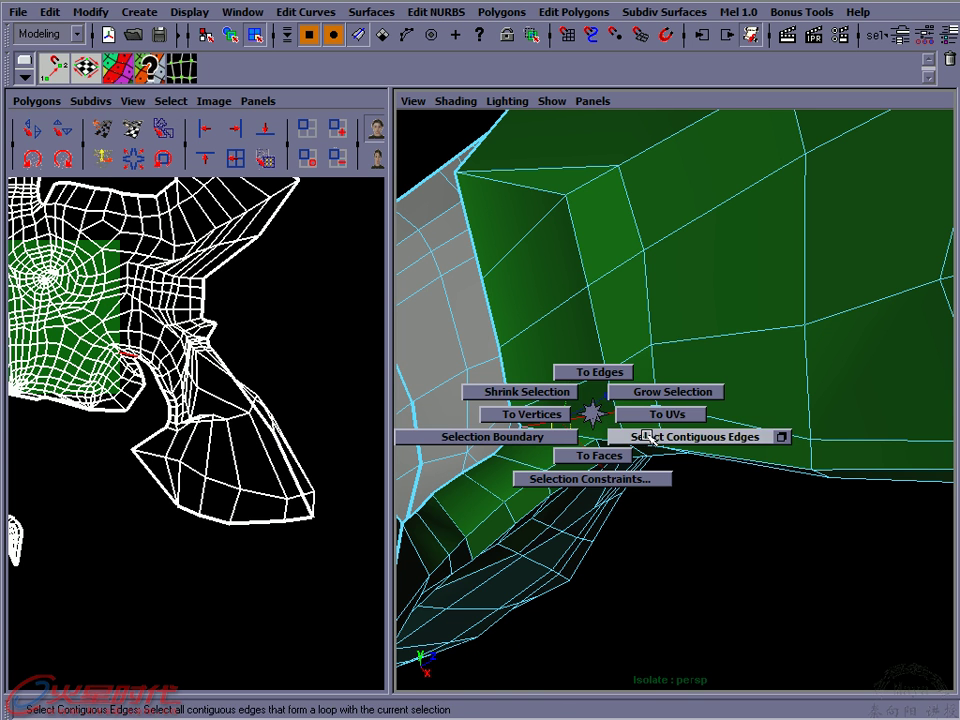
mouse_move(761, 433)
left_mouse_down("alt")
mouse_move(620, 400)
mouse_move(681, 375)
left_mouse_up("alt")
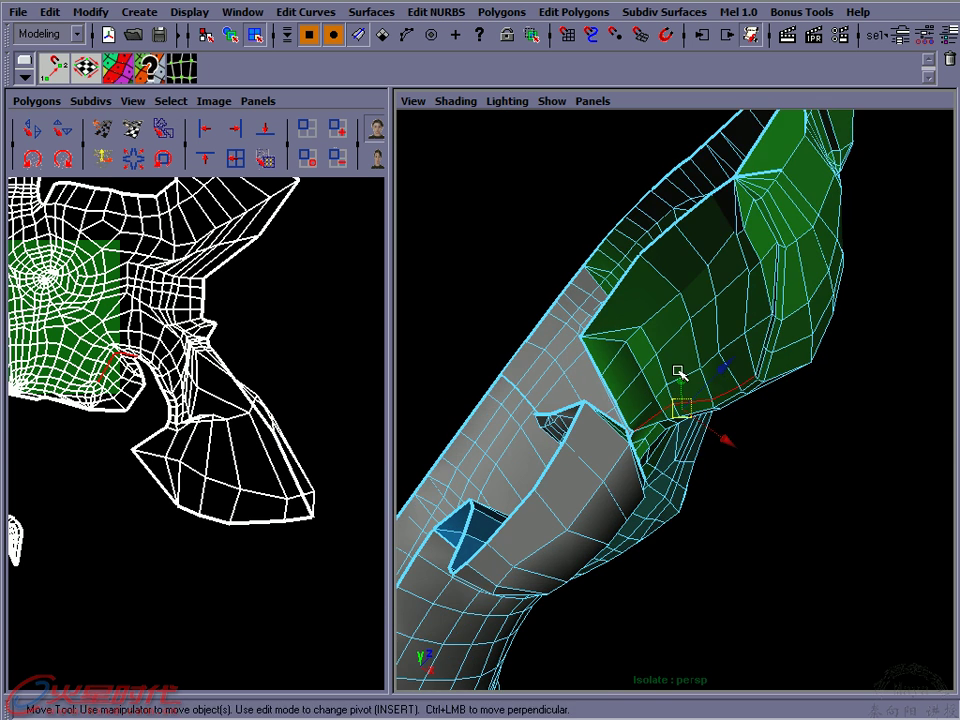
left_click_drag(615, 429, 763, 436, "alt")
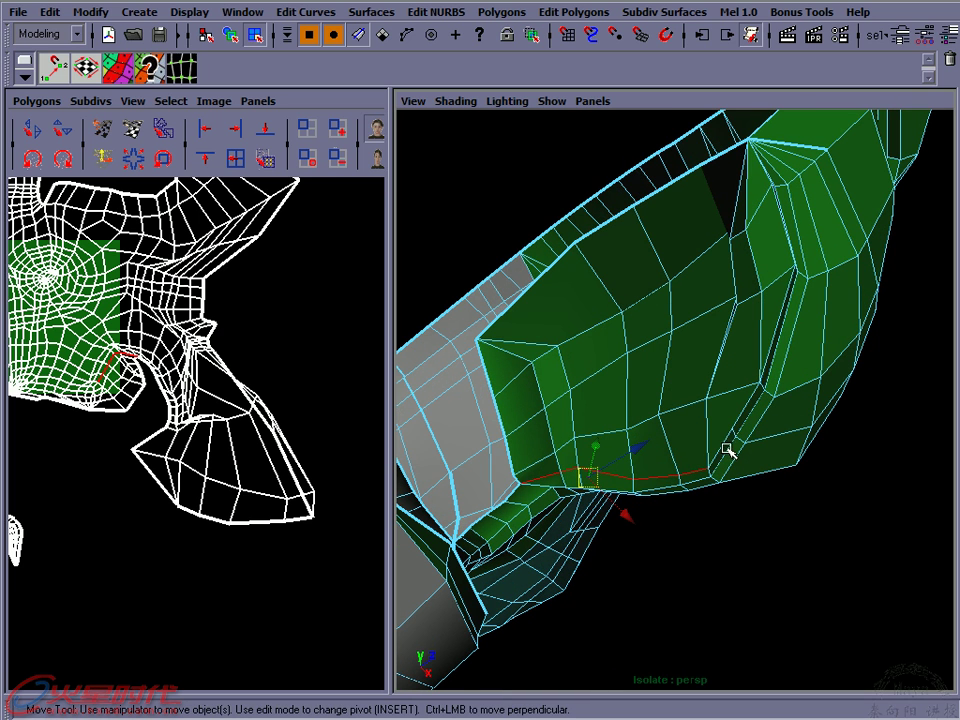
left_click(724, 443, "shift")
right_click_drag(724, 443, 771, 459, "ctrl")
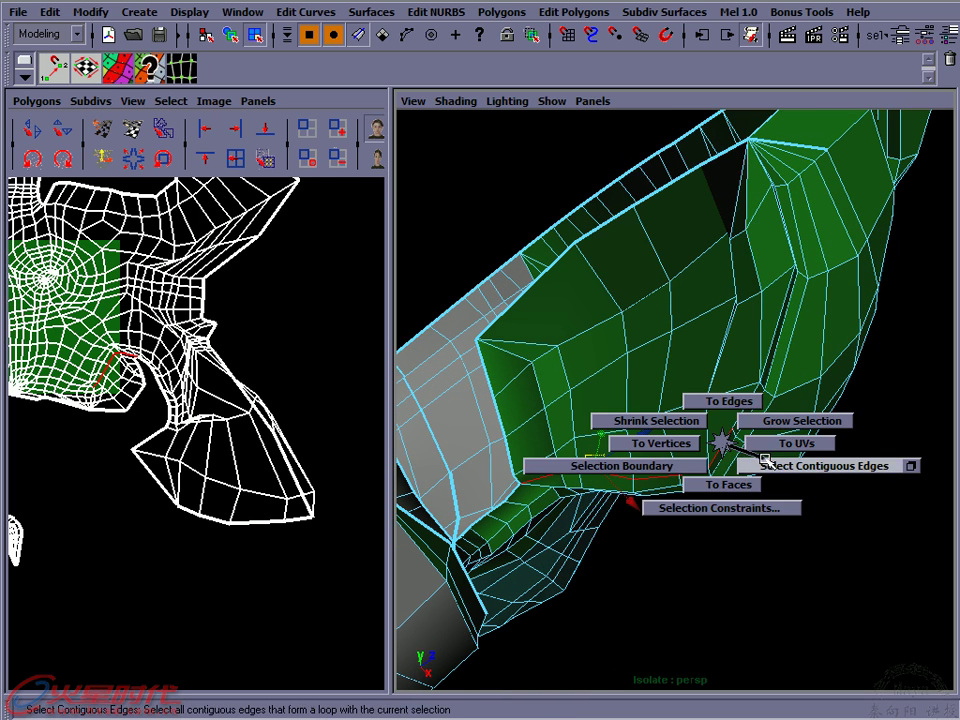
mouse_move(789, 343)
left_mouse_down("alt")
mouse_move(836, 377)
mouse_move(821, 366)
left_mouse_up("alt")
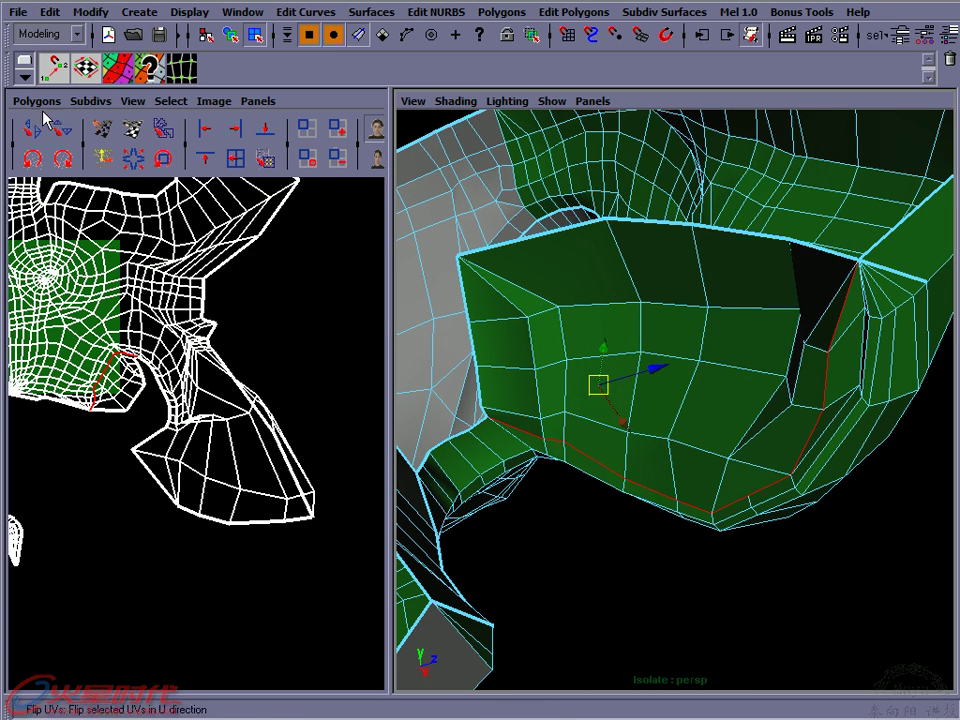
left_click(104, 133)
Convert the cut piece to its UV shell and move it down-left below the main layout
left_click_drag(700, 430, 555, 432, "alt")
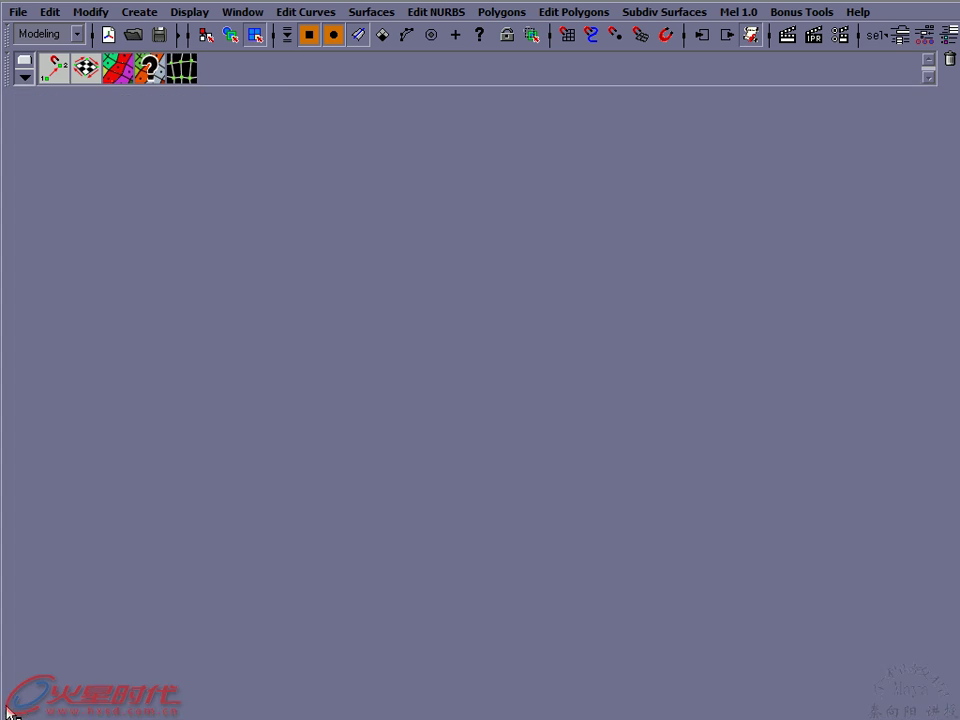
left_click_drag(700, 455, 728, 450, "alt")
left_click_drag(677, 407, 634, 412, "alt")
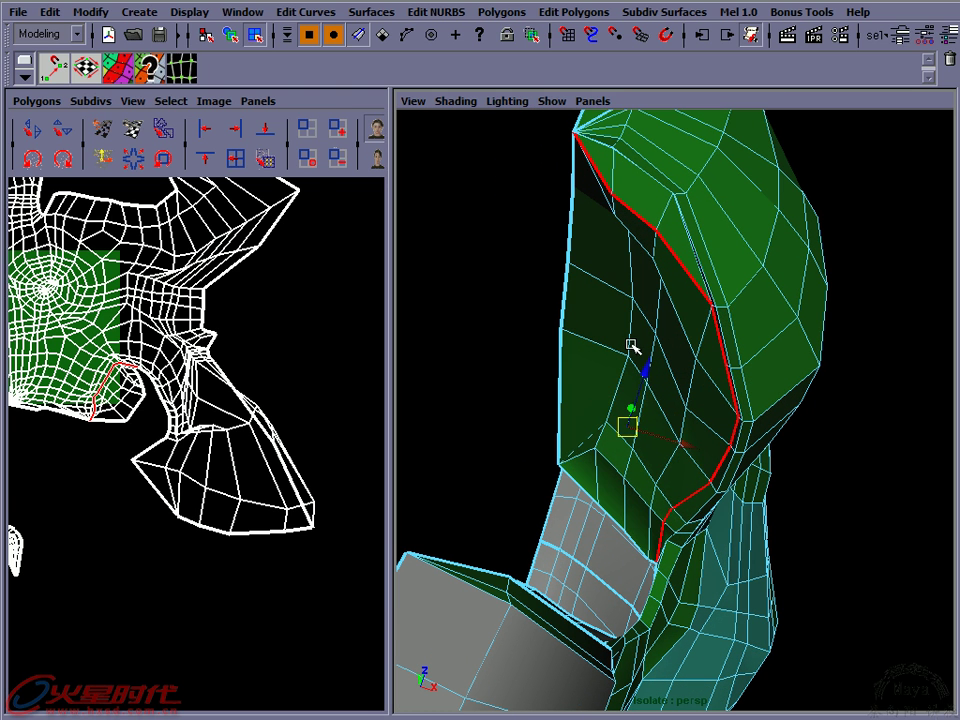
right_click_drag(631, 346, 617, 369)
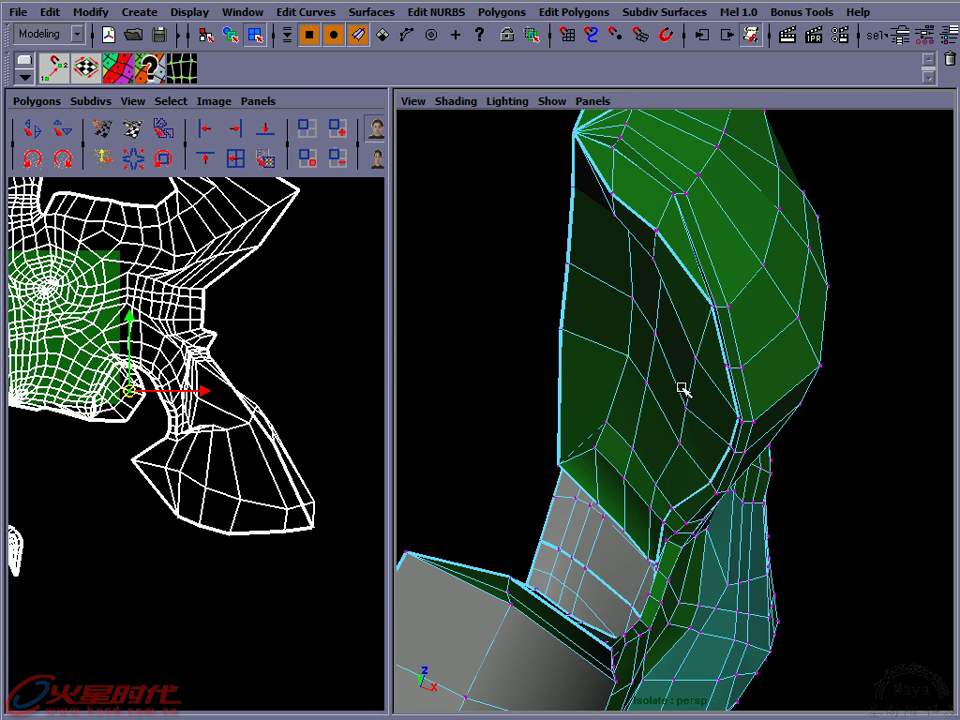
right_click_drag(199, 381, 250, 375, "ctrl")
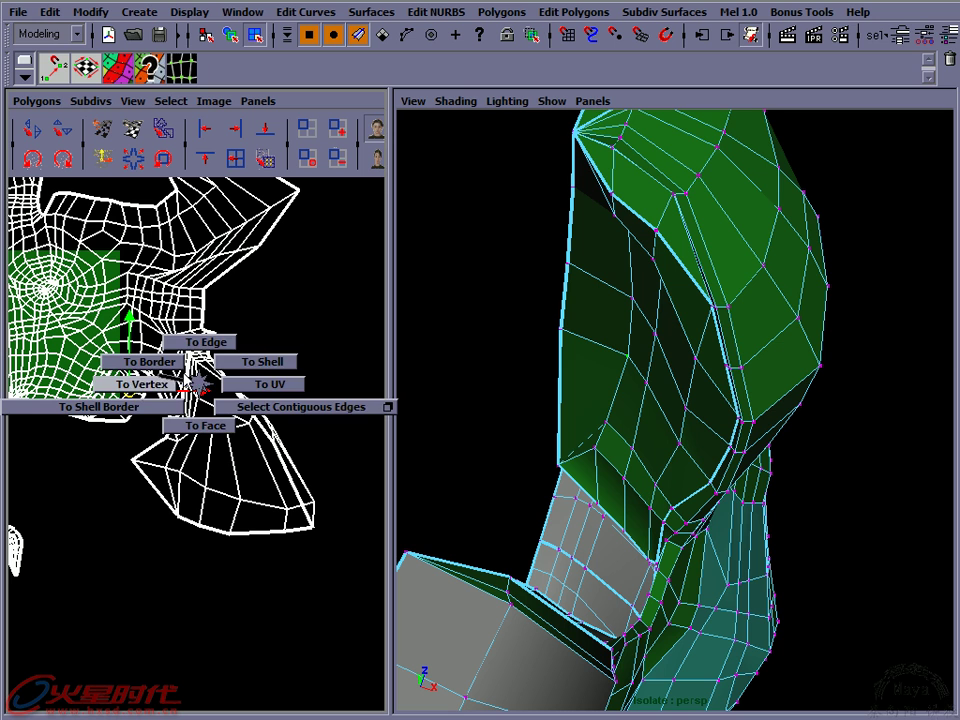
left_click_drag(113, 367, 110, 560)
middle_click_drag(112, 560, 285, 528, "alt")
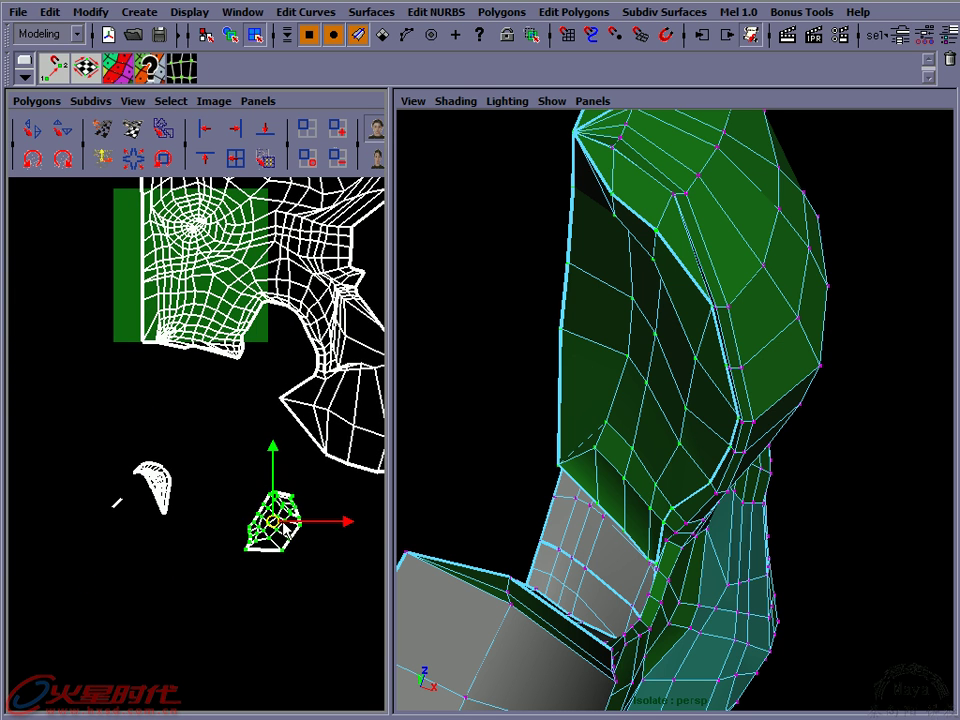
left_click_drag(278, 522, 128, 394)
middle_click_drag(268, 352, 195, 409, "alt")
mouse_move(701, 360)
left_mouse_down("alt")
mouse_move(557, 381)
mouse_move(628, 386)
mouse_move(563, 430)
mouse_move(696, 386)
mouse_move(576, 372)
left_mouse_up("alt")
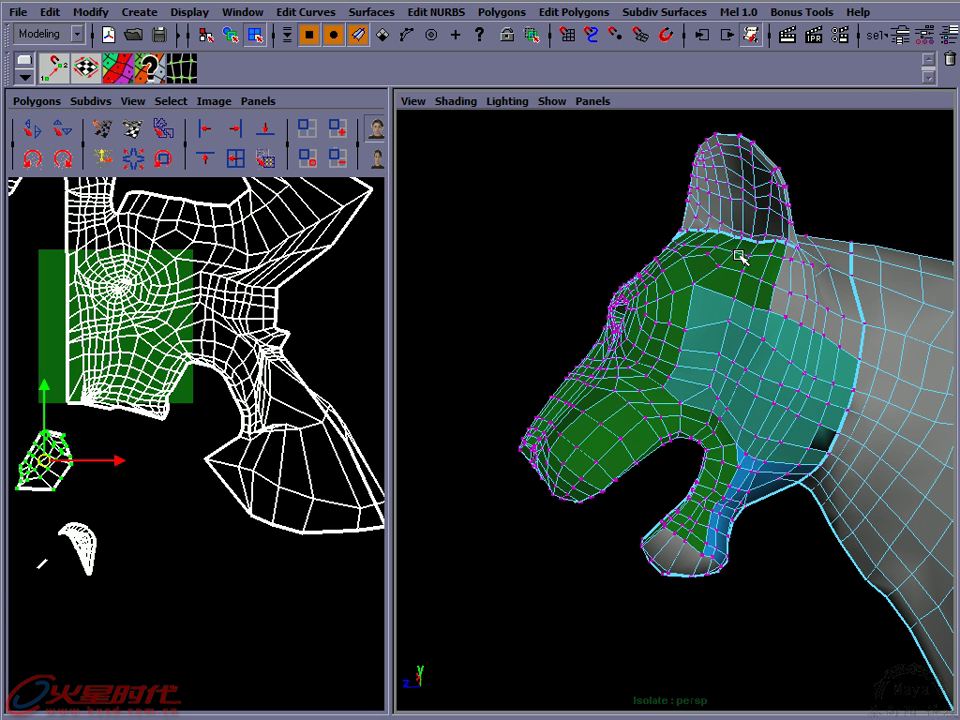
Return the horse head to object mode with F8, and briefly check then minimize the Hypershade
mouse_move(511, 378)
left_mouse_down("alt")
mouse_move(722, 456)
mouse_move(676, 464)
mouse_move(750, 220)
mouse_move(741, 285)
mouse_move(711, 271)
left_mouse_up("alt")
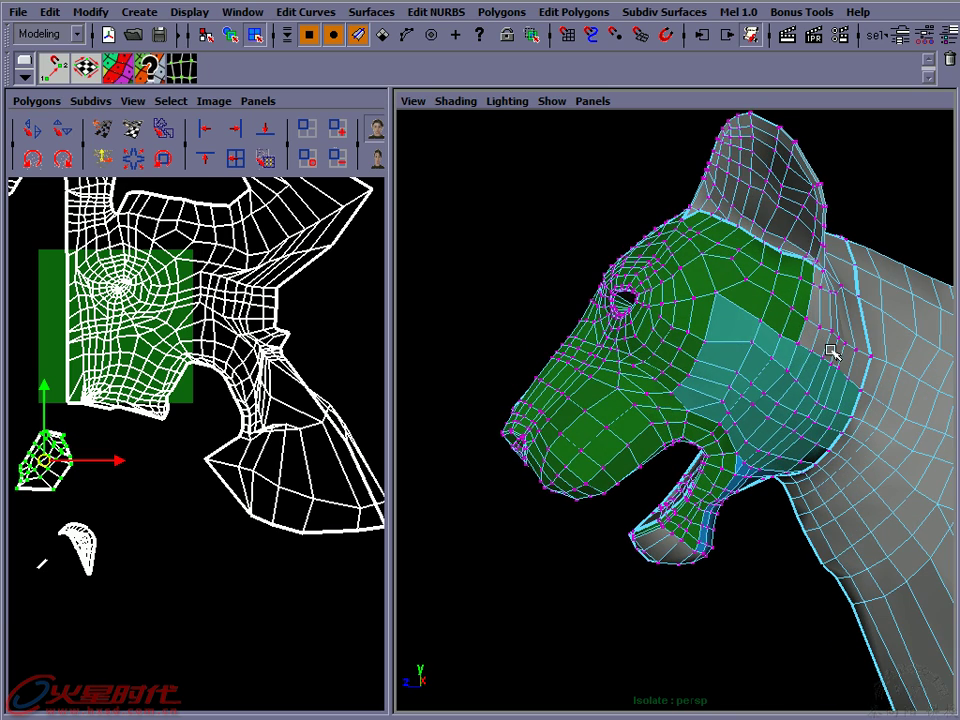
mouse_move(617, 422)
left_mouse_down("alt")
mouse_move(733, 394)
mouse_move(716, 386)
left_mouse_up("alt")
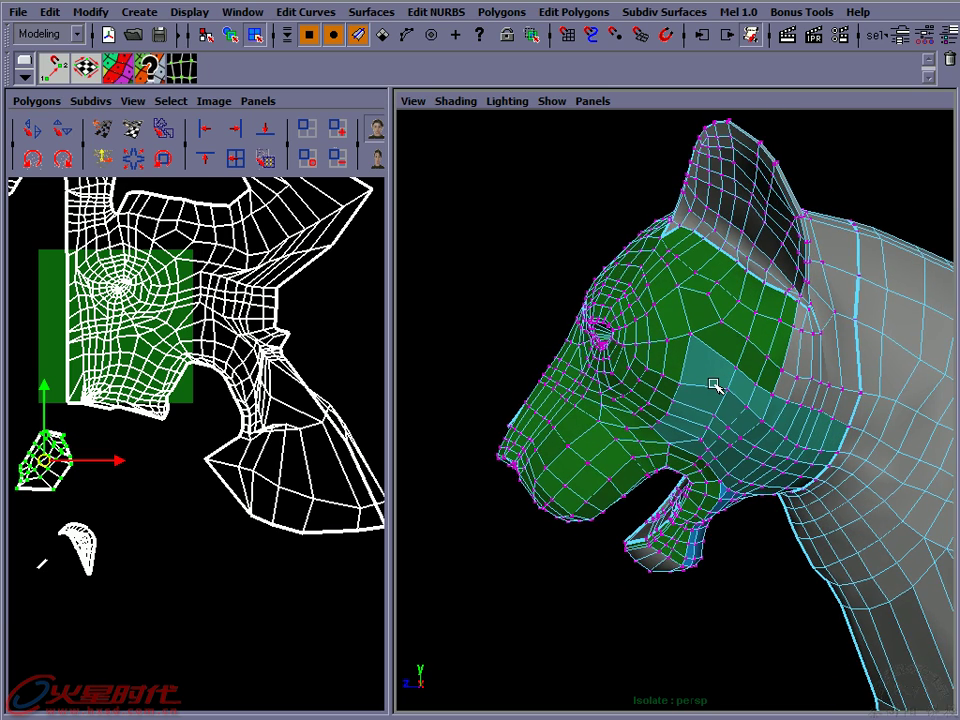
key("F8")
key("F8")
key("F8")
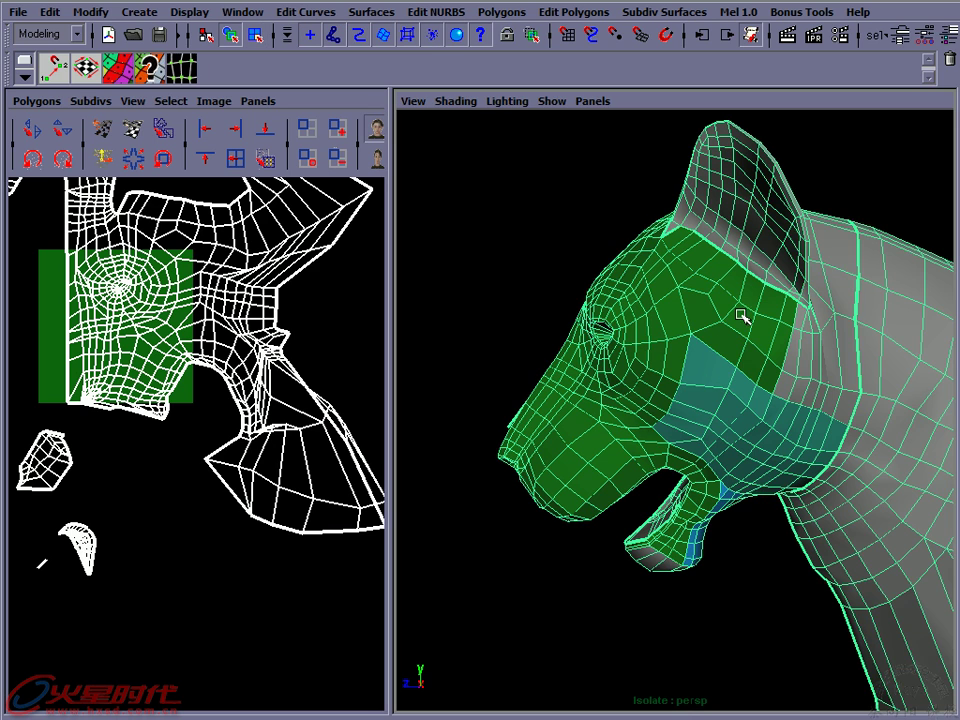
left_click_drag(739, 332, 700, 330, "alt")
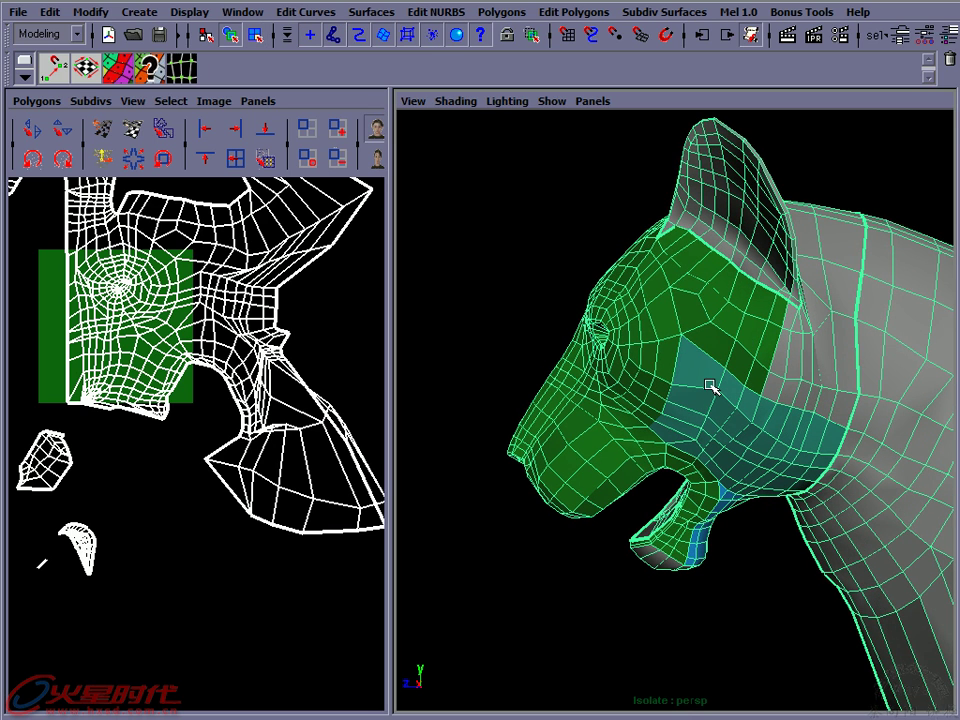
mouse_move(709, 385)
left_mouse_down("alt")
mouse_move(754, 360)
mouse_move(699, 377)
mouse_move(692, 396)
left_mouse_up("alt")
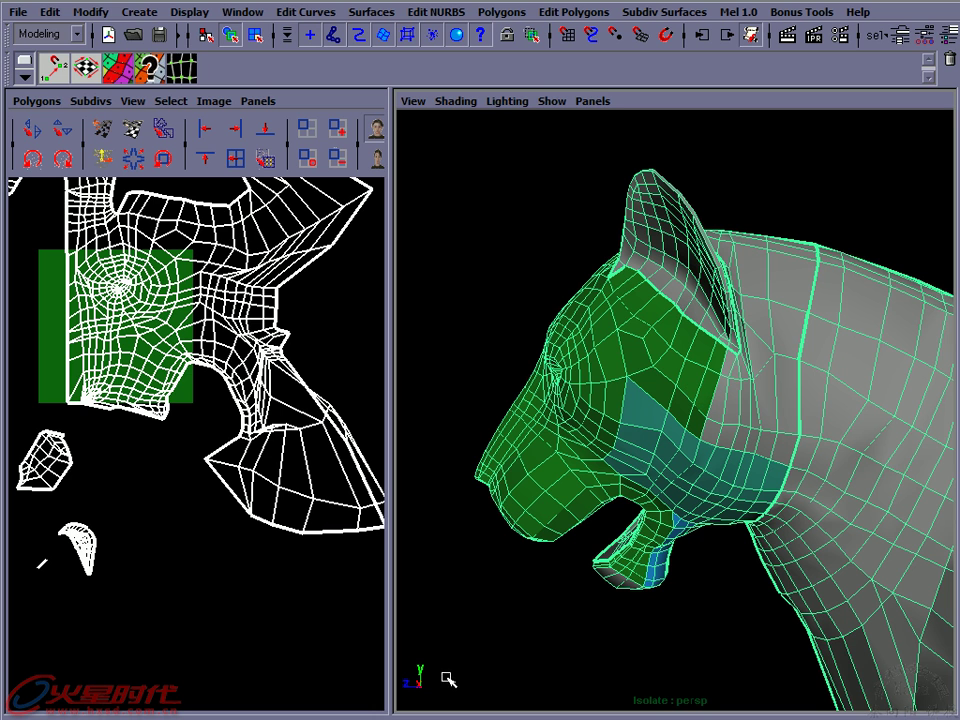
left_click(750, 36)
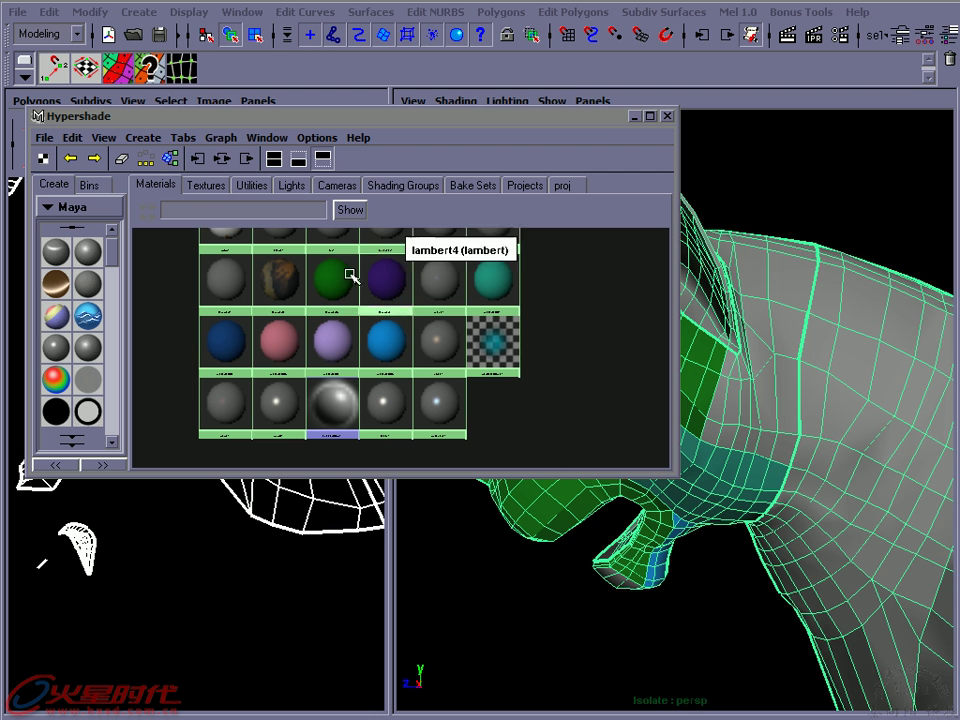
left_click(632, 118)
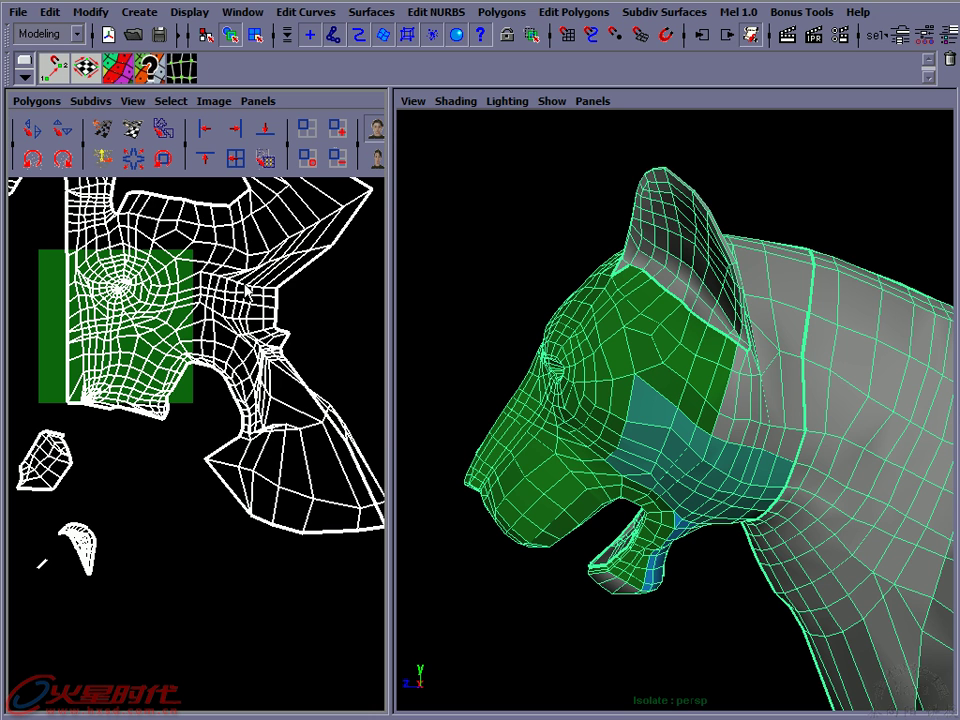
Pick a UV on the main head layout, grow it to its shell, and convert to faces
right_click_drag(245, 292, 190, 284)
left_click_drag(195, 282, 205, 325)
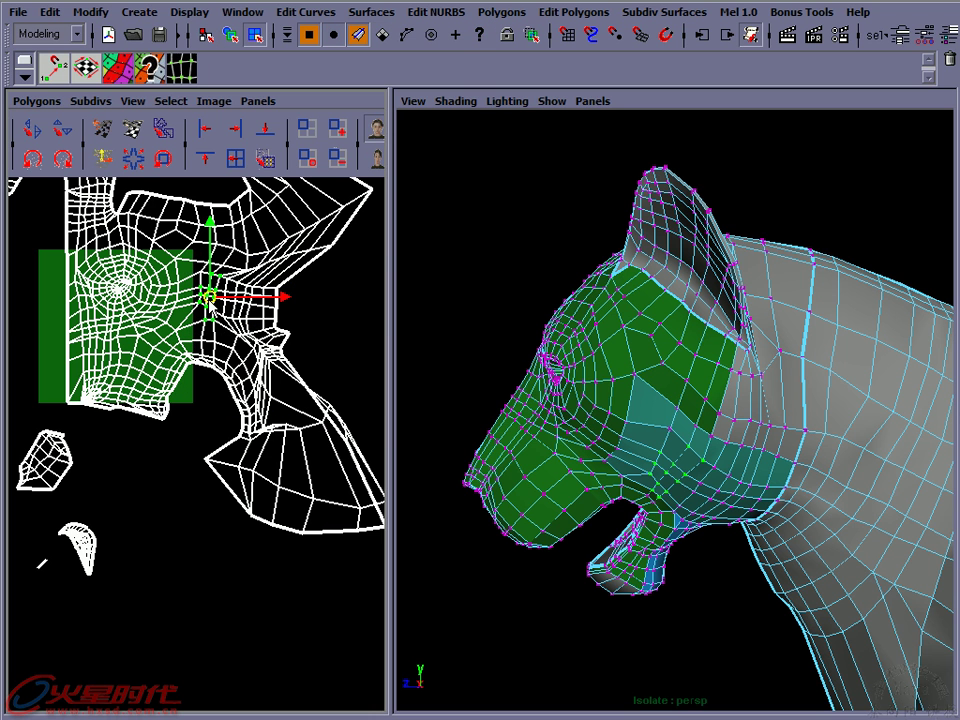
right_click_drag(210, 296, 255, 292)
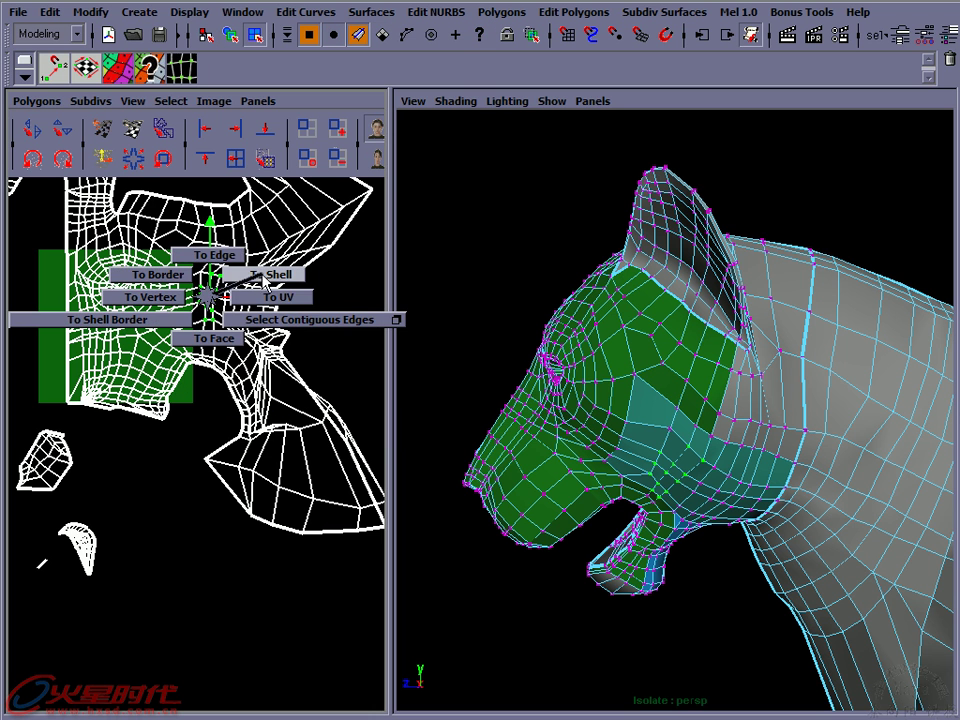
middle_click_drag(243, 318, 218, 368, "alt")
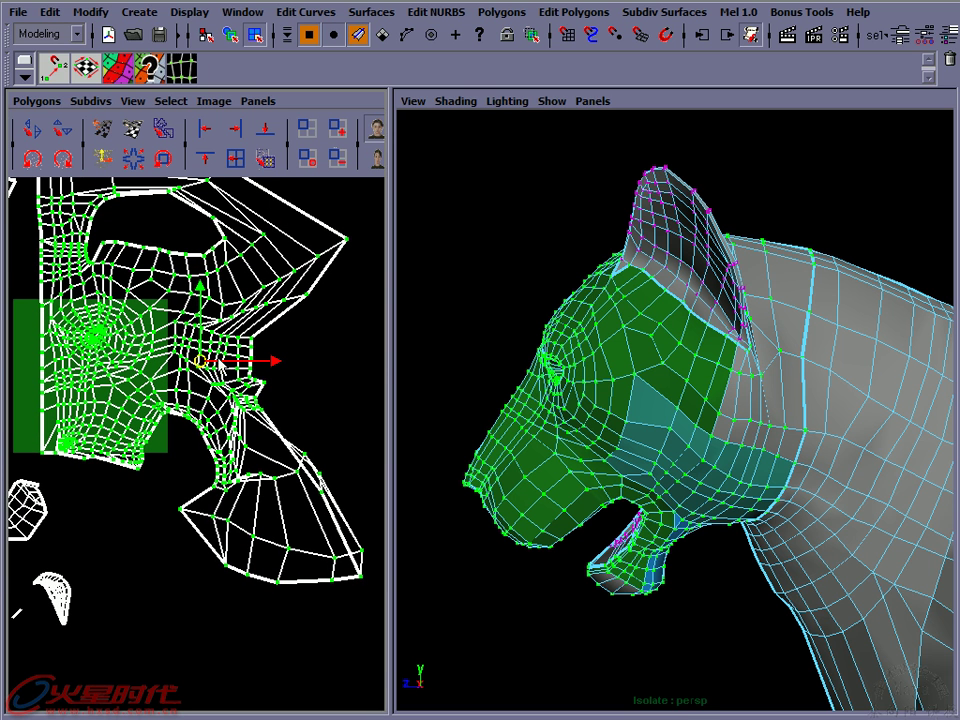
right_click_drag(207, 345, 208, 375, "ctrl")
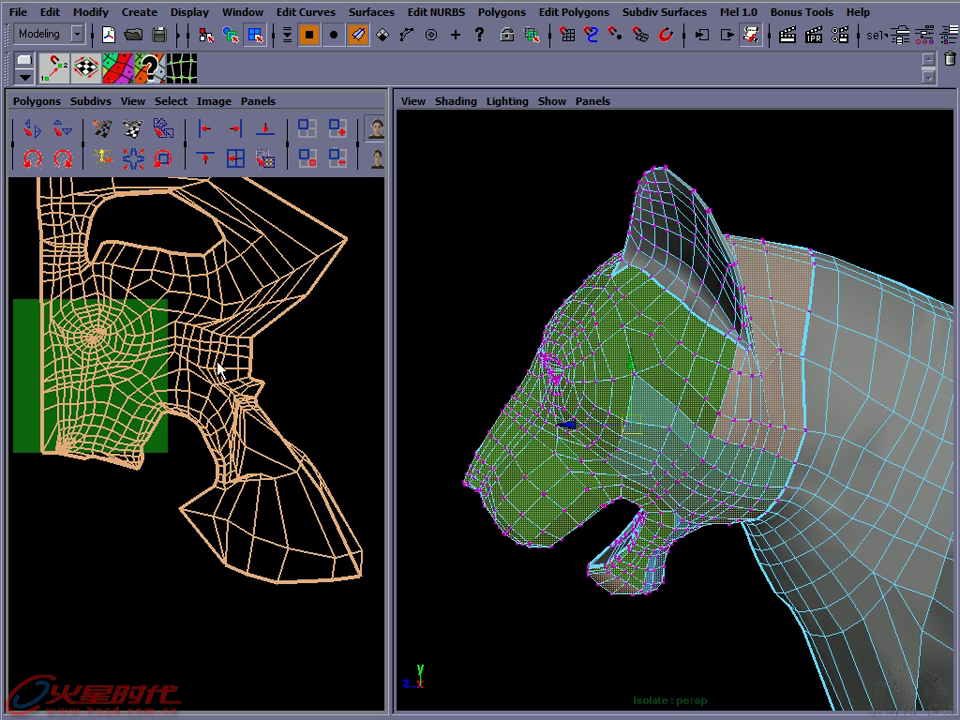
left_click_drag(707, 396, 711, 386, "alt")
Switch back to UVs and reconvert the shell selection to faces, inspecting the covered area on the head
right_click(214, 345)
left_click(236, 340)
right_click(207, 343, "ctrl")
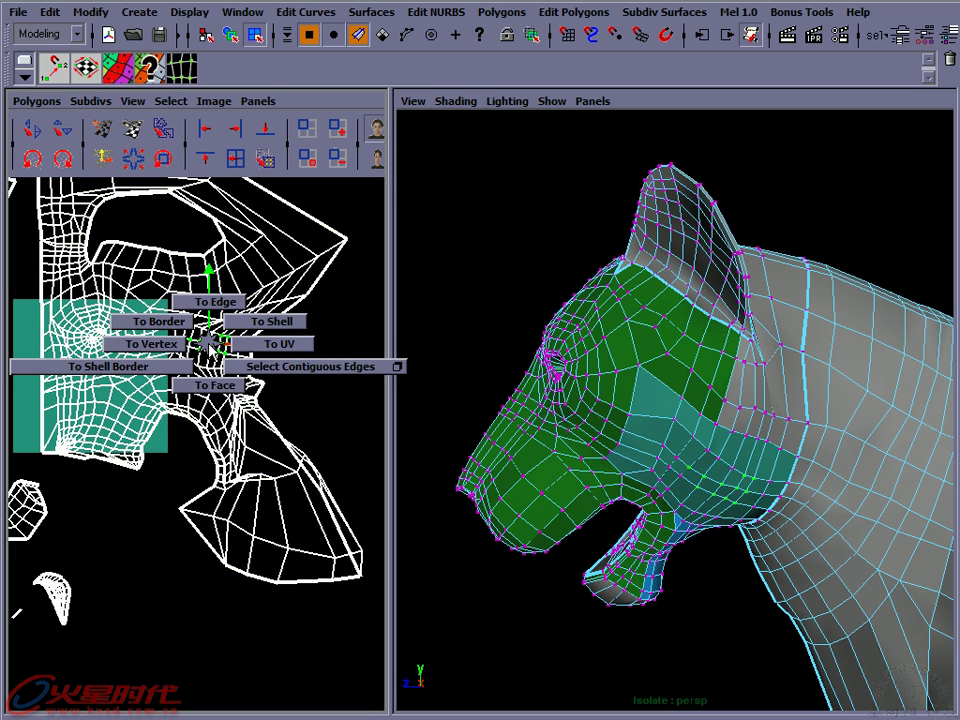
right_click_drag(207, 343, 218, 370, "ctrl")
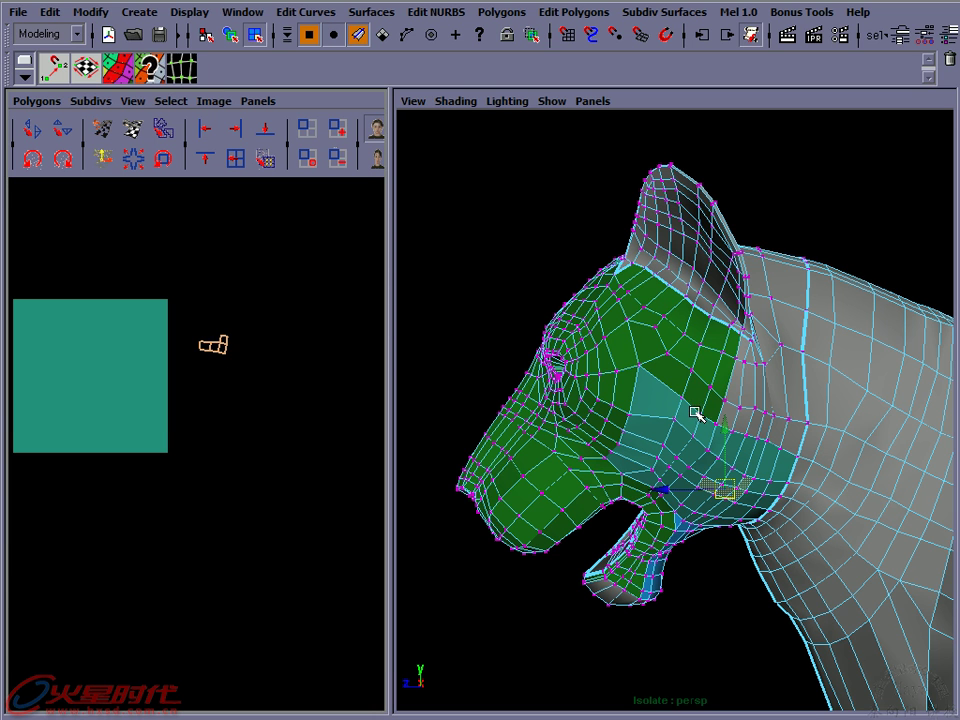
right_click(697, 414, "ctrl")
mouse_move(695, 411)
right_mouse_down("ctrl")
mouse_move(708, 428)
mouse_move(634, 394)
right_mouse_up("ctrl")
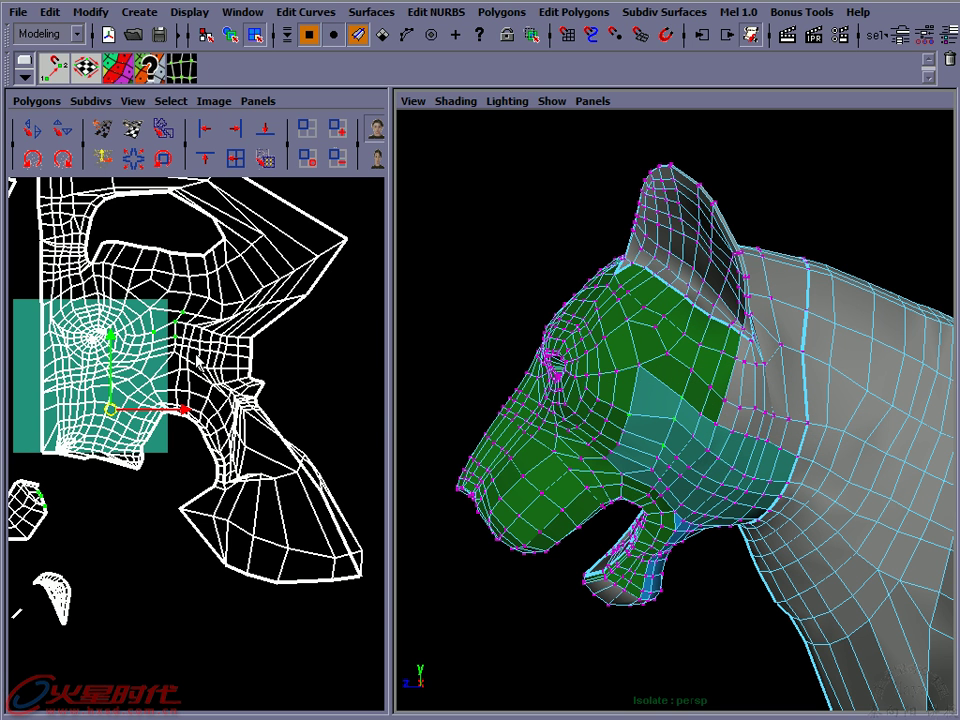
right_click_drag(208, 349, 214, 337, "ctrl")
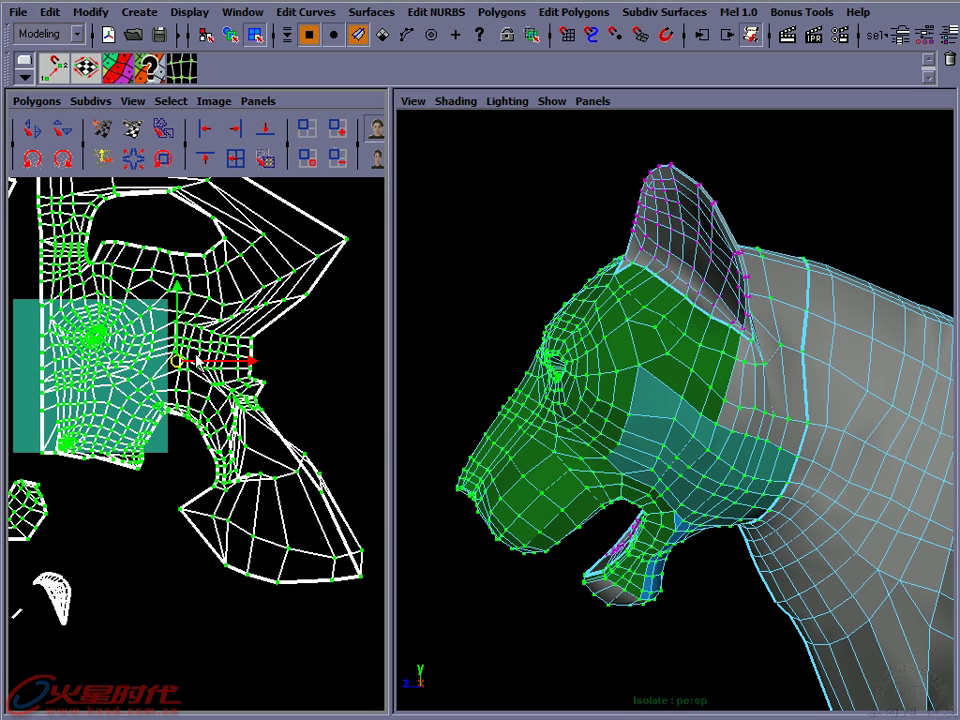
right_click_drag(197, 340, 202, 372, "ctrl")
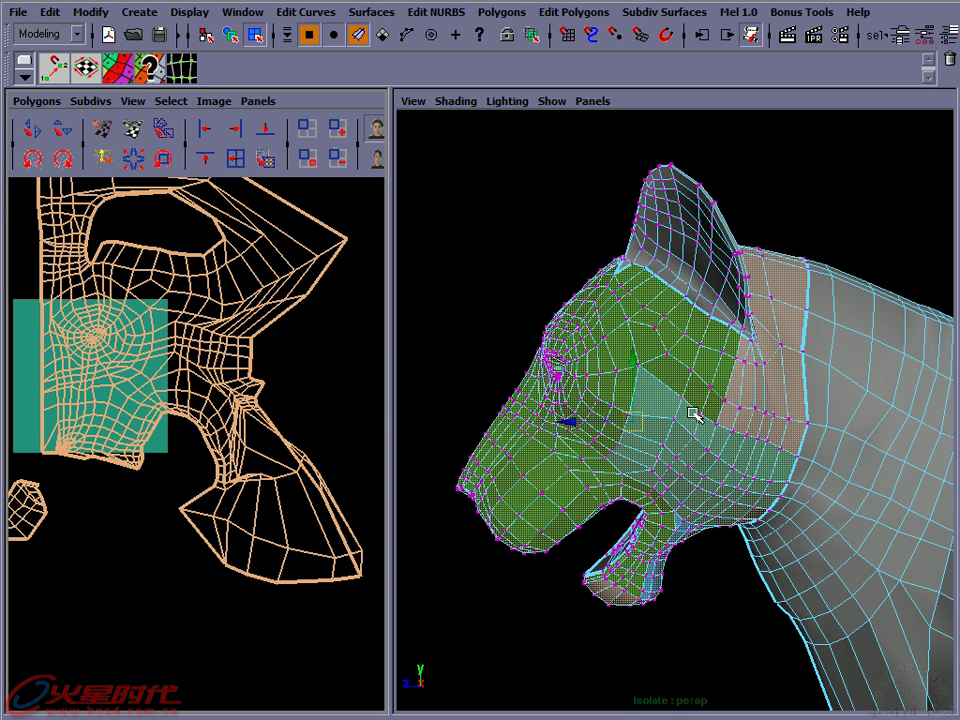
left_click_drag(677, 399, 604, 448, "alt")
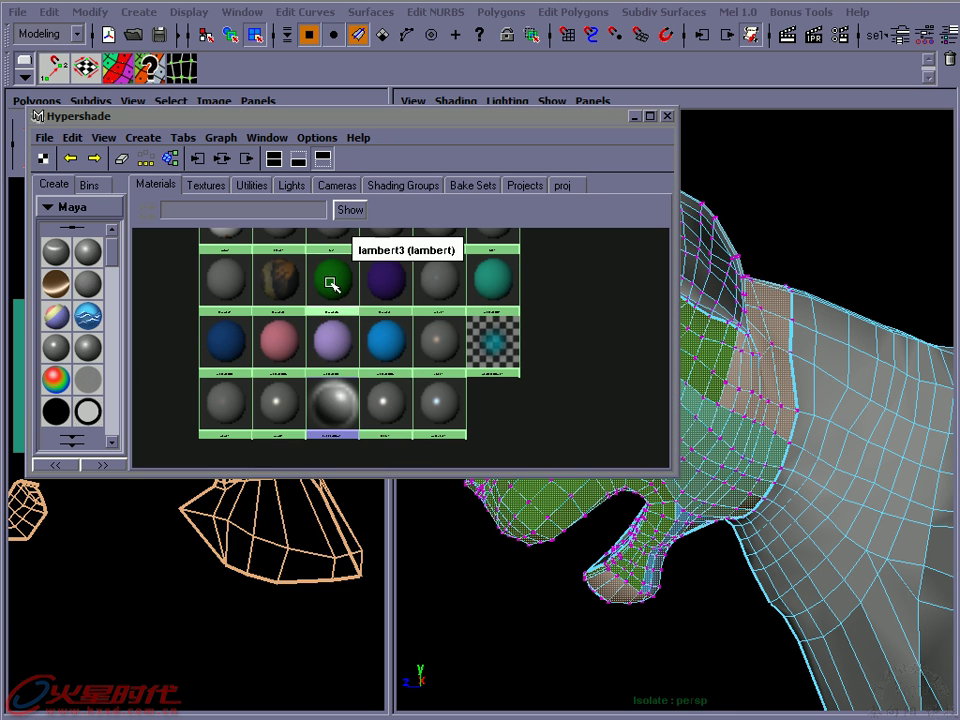
Assign lambert3 to the selected head faces and plug a Checker texture into its Default input
right_click(333, 253)
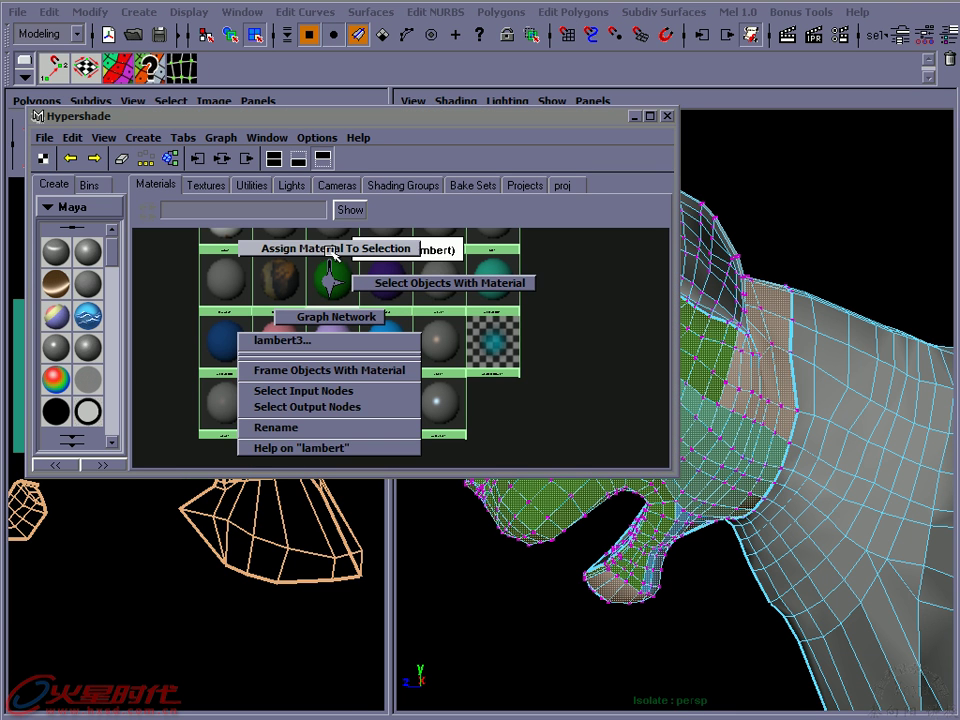
left_click(333, 249)
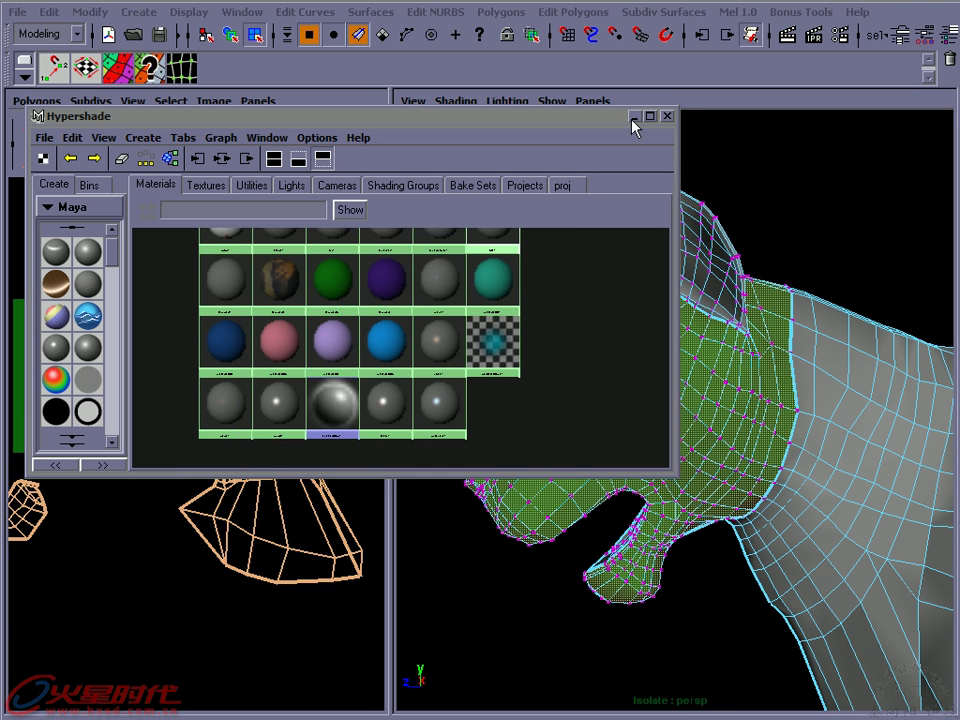
left_click(333, 278)
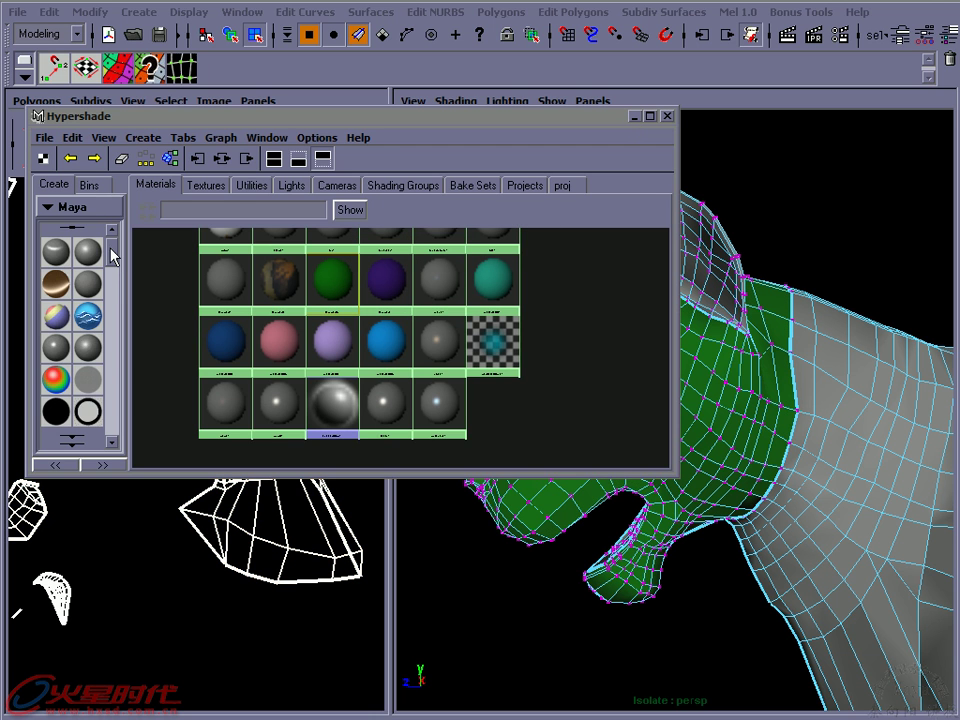
scroll(113, 256, "down", 5)
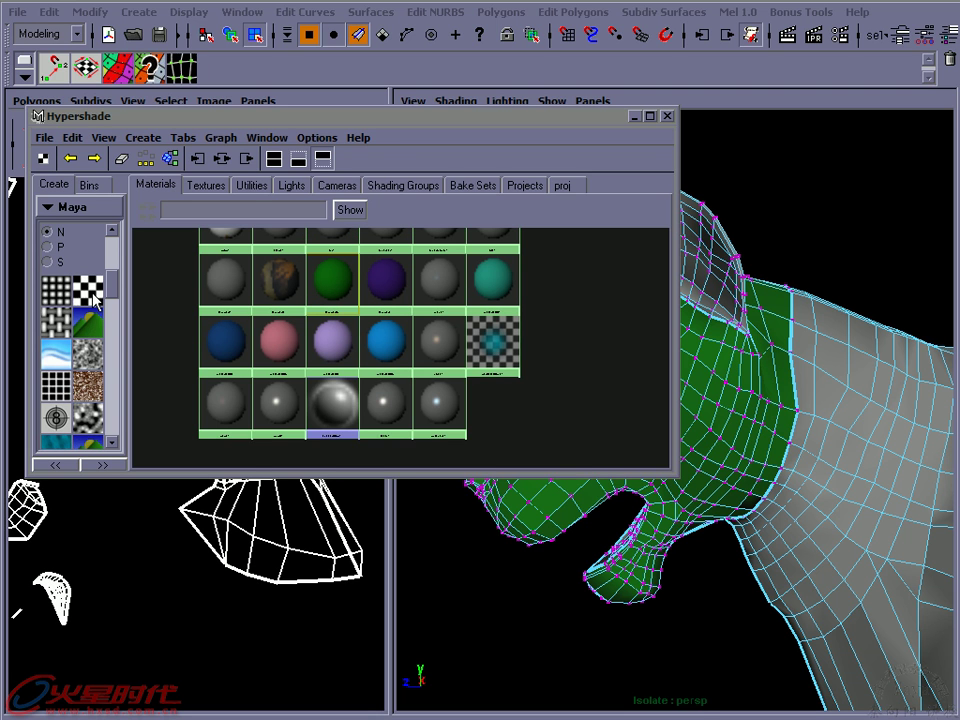
middle_click_drag(90, 296, 335, 280)
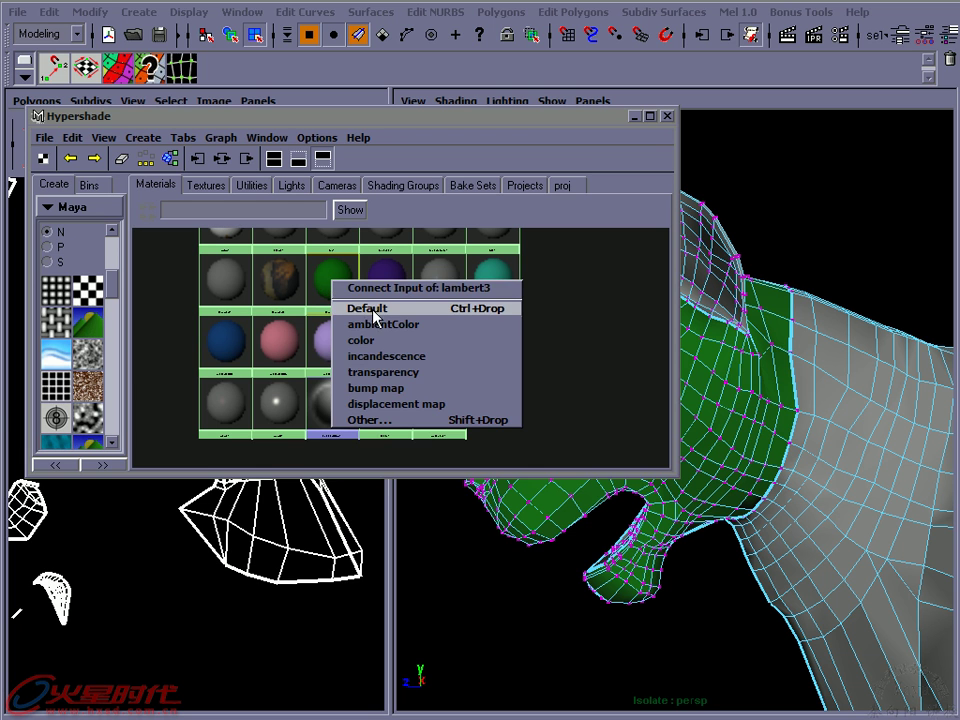
left_click(374, 313)
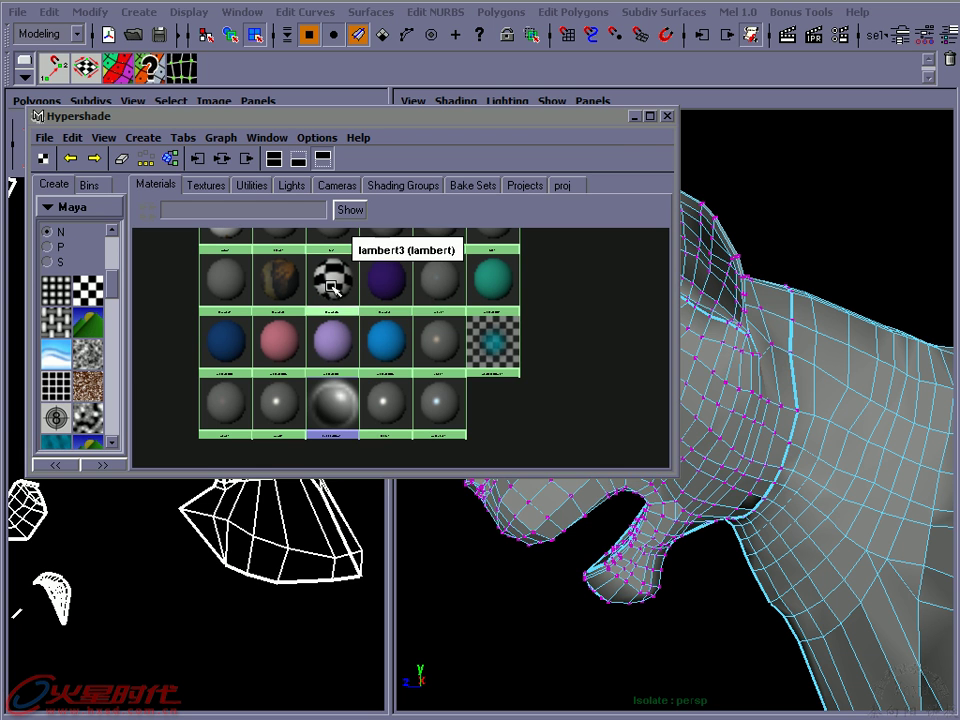
left_click(668, 116)
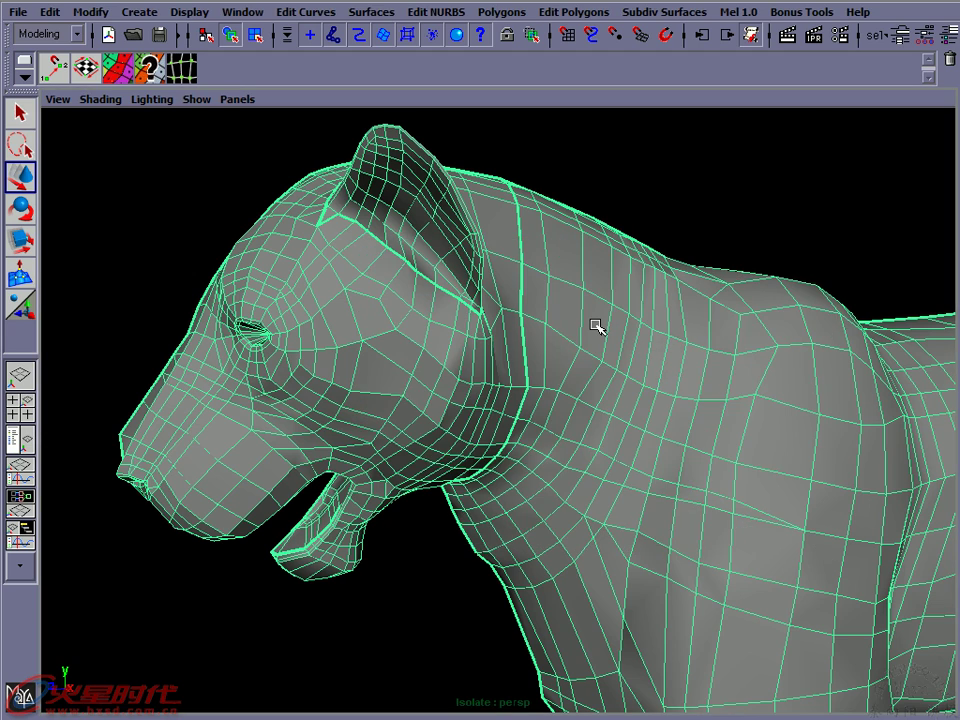
Turn on textured display (6) and orbit the head to inspect checker stretching near ear and neck
key("6")
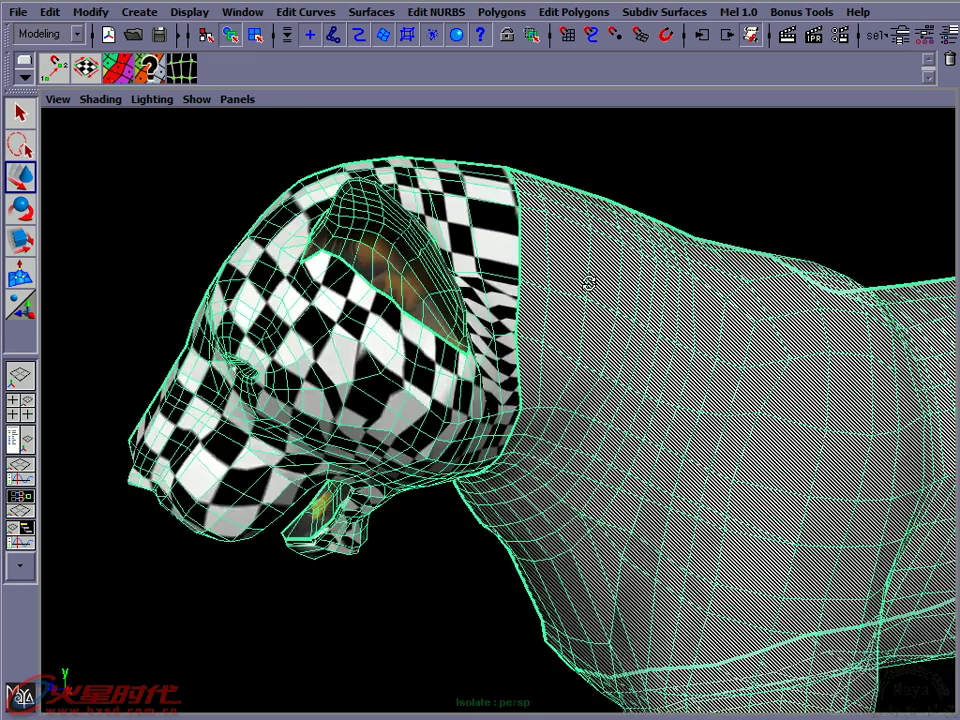
mouse_move(604, 257)
left_mouse_down("alt")
mouse_move(525, 300)
mouse_move(470, 362)
mouse_move(491, 336)
mouse_move(491, 364)
left_mouse_up("alt")
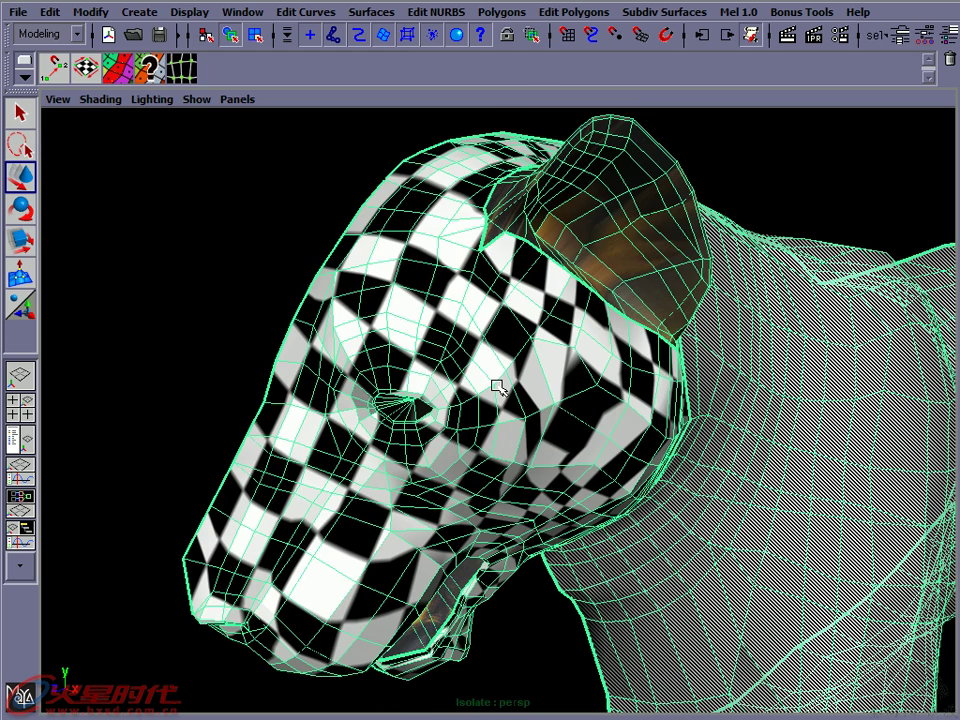
mouse_move(458, 519)
left_mouse_down("alt")
mouse_move(364, 437)
mouse_move(268, 398)
mouse_move(377, 437)
mouse_move(424, 421)
left_mouse_up("alt")
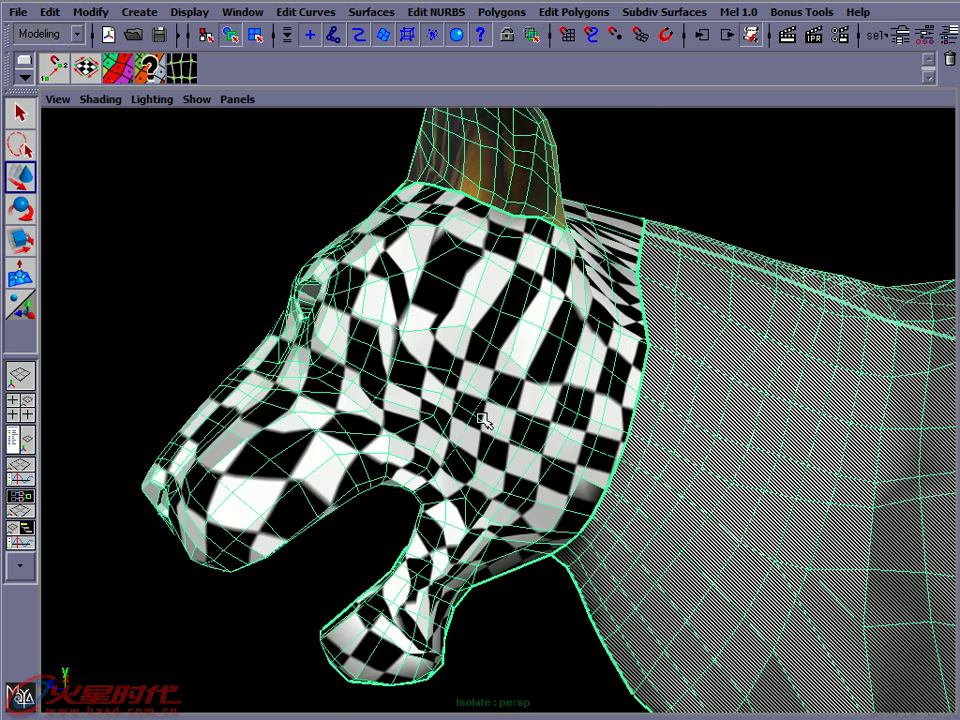
mouse_move(499, 439)
left_mouse_down("alt")
mouse_move(459, 476)
mouse_move(526, 316)
mouse_move(566, 300)
mouse_move(609, 317)
mouse_move(611, 274)
mouse_move(553, 306)
mouse_move(561, 274)
mouse_move(547, 330)
mouse_move(601, 257)
left_mouse_up("alt")
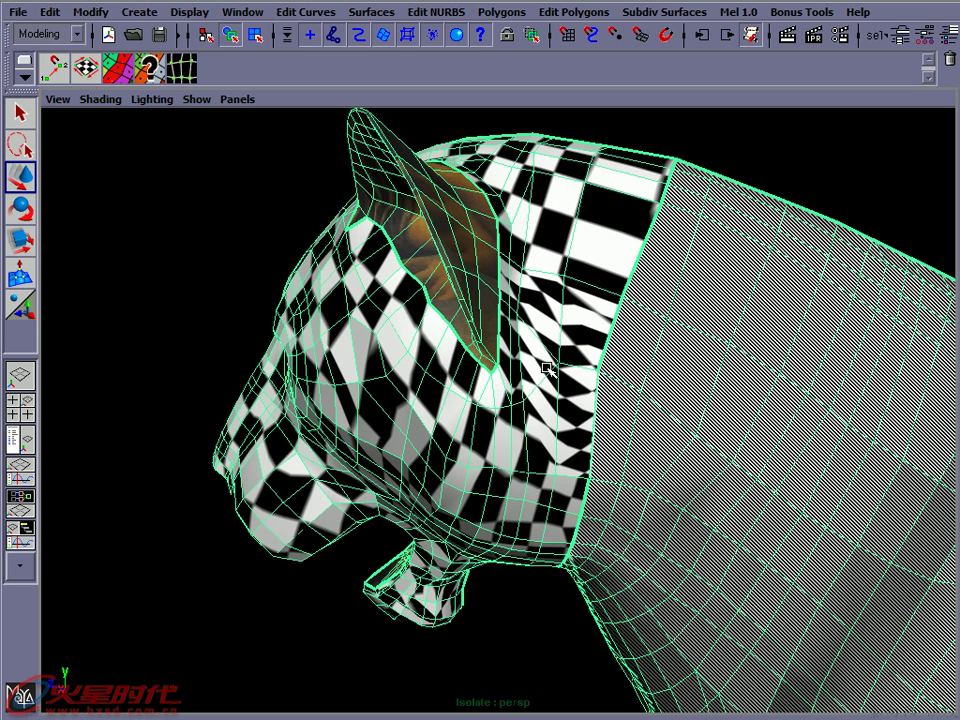
left_click_drag(531, 390, 464, 350, "alt")
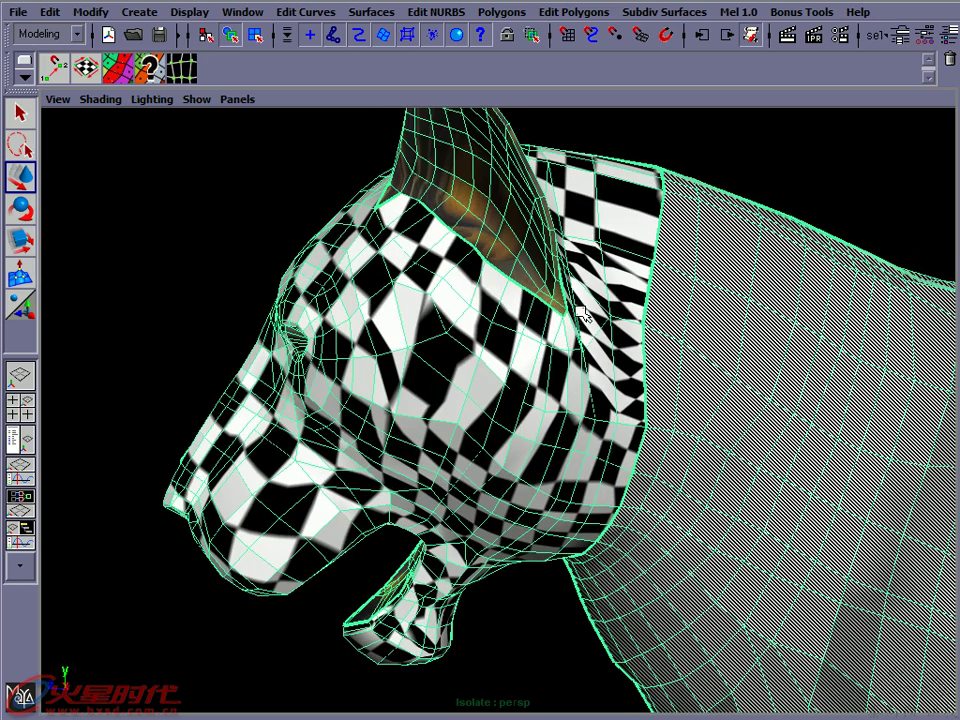
left_click_drag(547, 392, 575, 330, "alt")
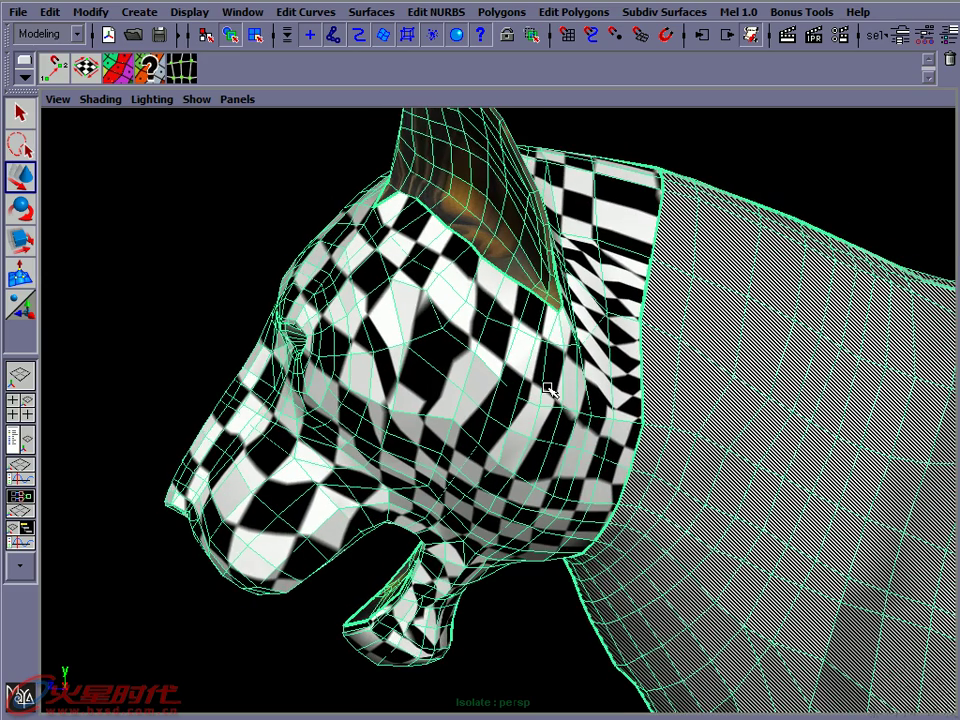
Open the Relax UVs options and turn off Pin Unselected UVs
left_click(548, 13)
mouse_move(610, 39)
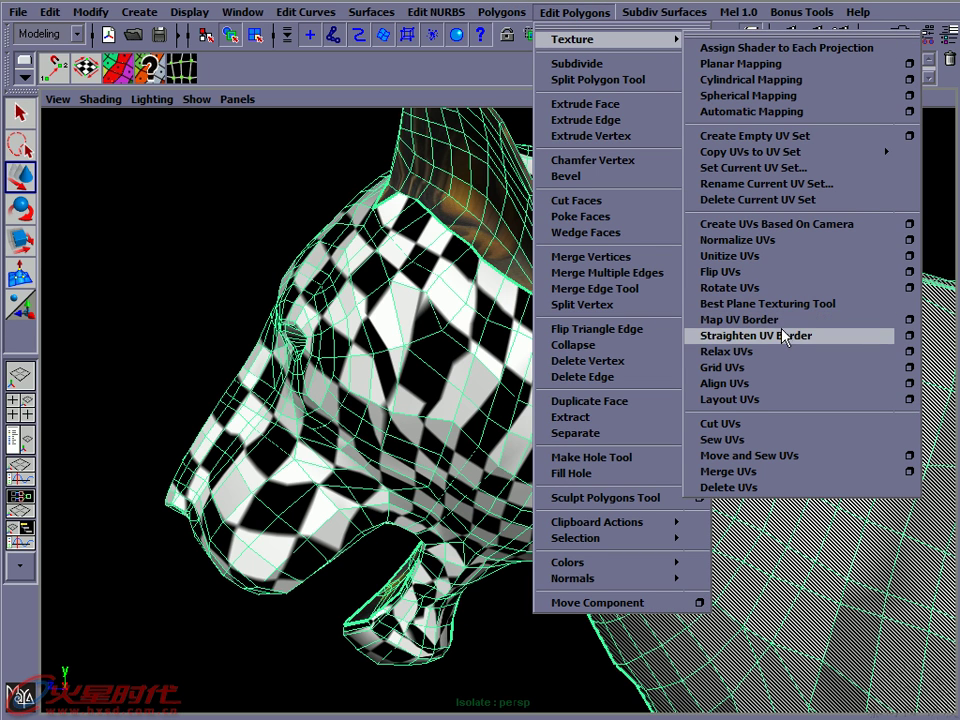
left_click(909, 351)
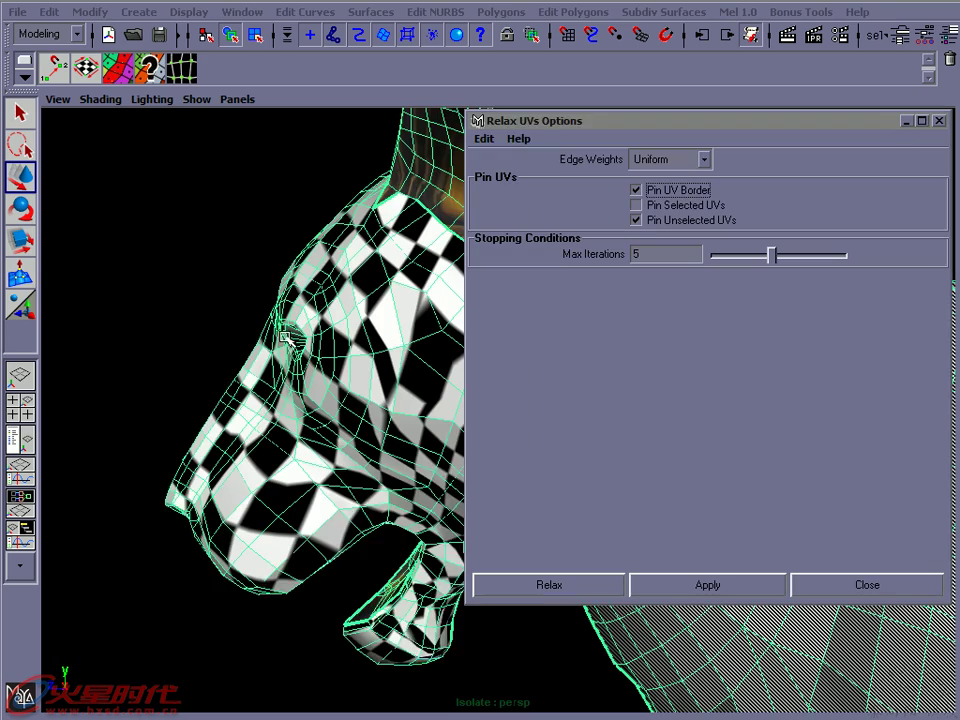
left_click_drag(204, 353, 217, 340, "alt")
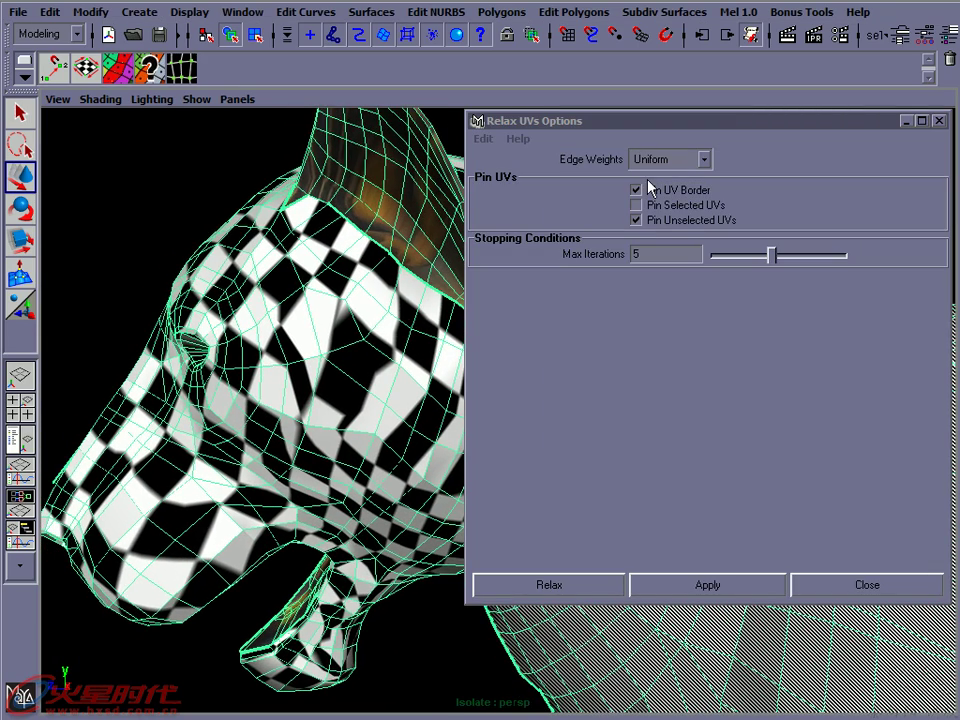
left_click(669, 226)
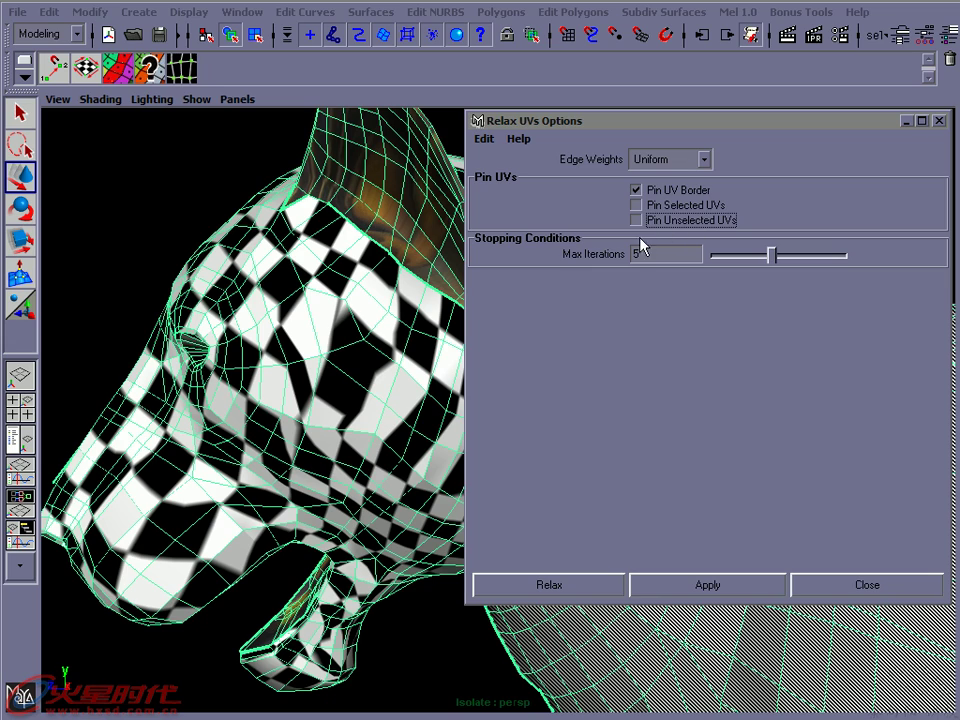
Select the UVs around the eye, nose, jaw, cheek and top of the head
mouse_move(348, 330)
left_mouse_down("alt")
mouse_move(311, 336)
mouse_move(332, 332)
mouse_move(300, 326)
left_mouse_up("alt")
right_click_drag(300, 320, 270, 322)
mouse_move(190, 265)
left_mouse_down()
mouse_move(368, 407)
mouse_move(368, 422)
left_mouse_up()
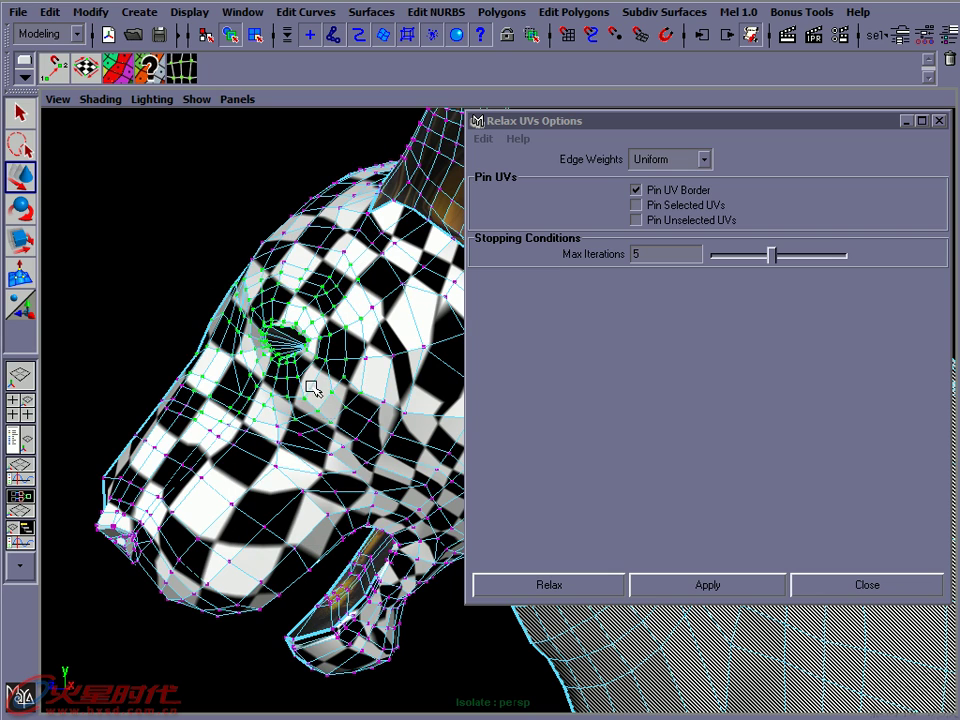
mouse_move(321, 364)
left_mouse_down("alt")
mouse_move(360, 375)
mouse_move(357, 366)
left_mouse_up("alt")
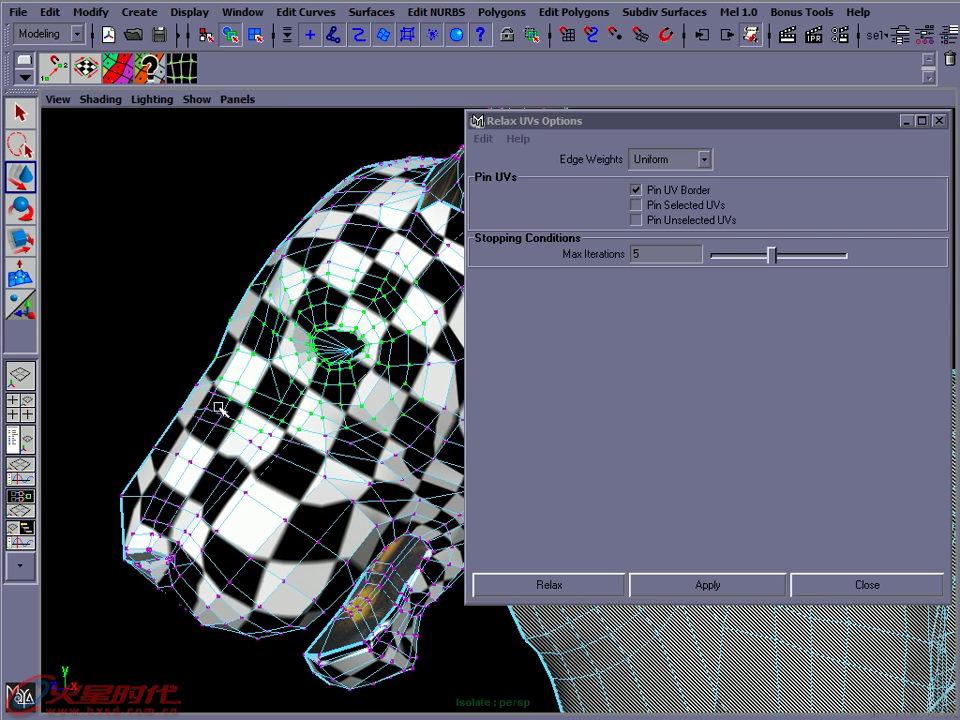
left_click_drag(157, 367, 336, 461)
left_click_drag(91, 408, 297, 634)
left_click_drag(300, 518, 157, 402, "alt")
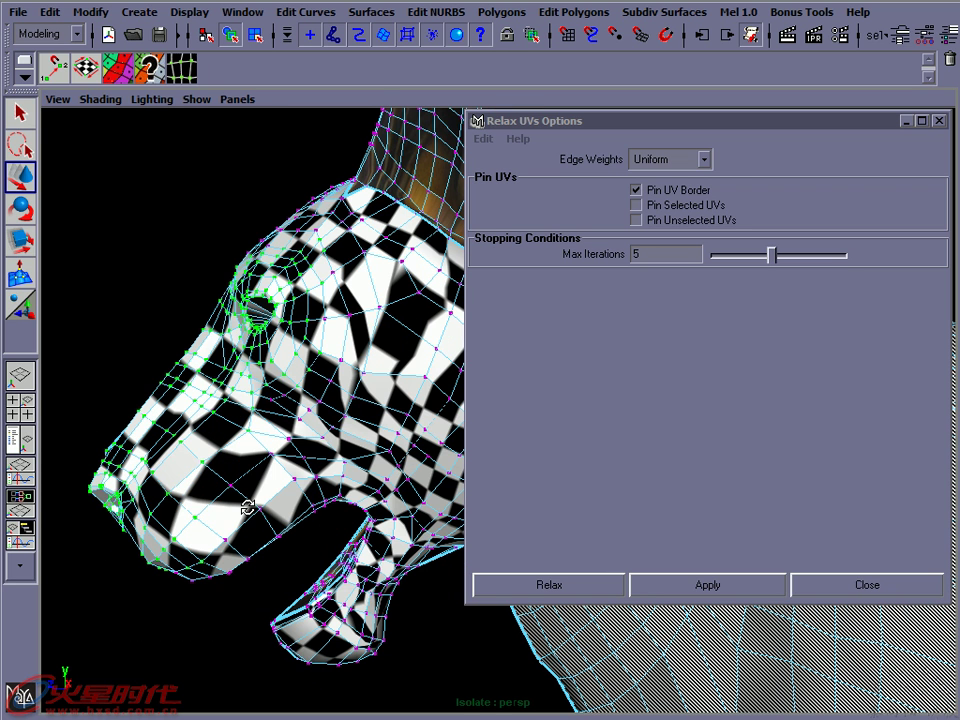
left_click_drag(278, 478, 151, 594)
mouse_move(279, 429)
left_mouse_down("alt")
mouse_move(260, 335)
mouse_move(331, 404)
left_mouse_up("alt")
left_click_drag(241, 335, 322, 381, "alt")
mouse_move(188, 398)
left_mouse_down()
mouse_move(279, 366)
mouse_move(297, 348)
mouse_move(207, 354)
mouse_move(257, 315)
mouse_move(251, 273)
mouse_move(231, 383)
mouse_move(238, 372)
left_mouse_up()
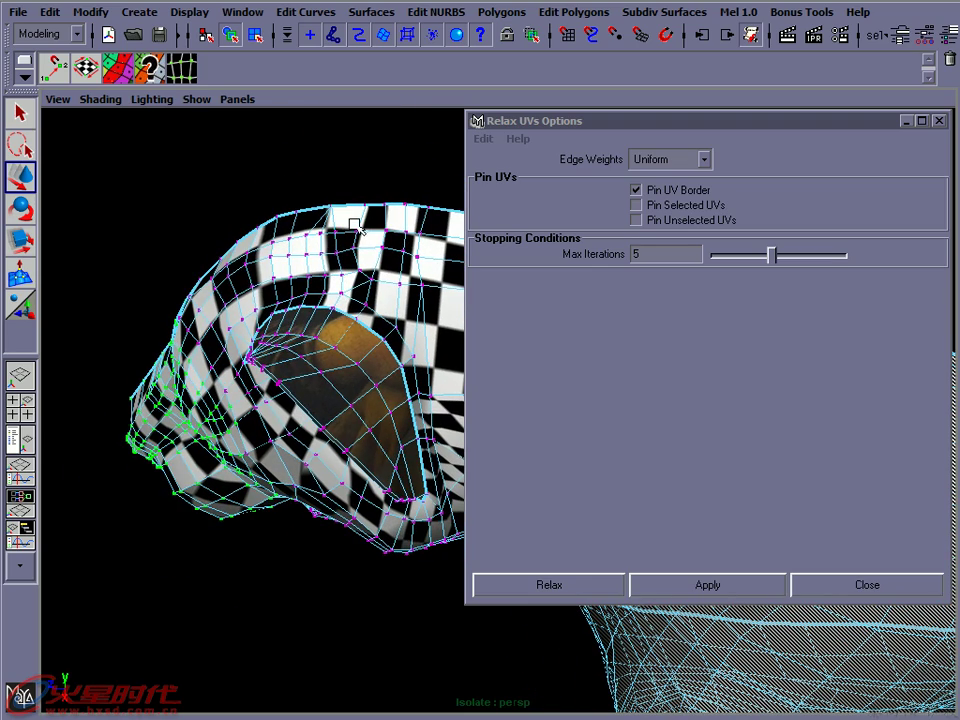
mouse_move(221, 180)
left_mouse_down()
mouse_move(364, 253)
mouse_move(392, 283)
mouse_move(429, 300)
mouse_move(402, 307)
left_mouse_up()
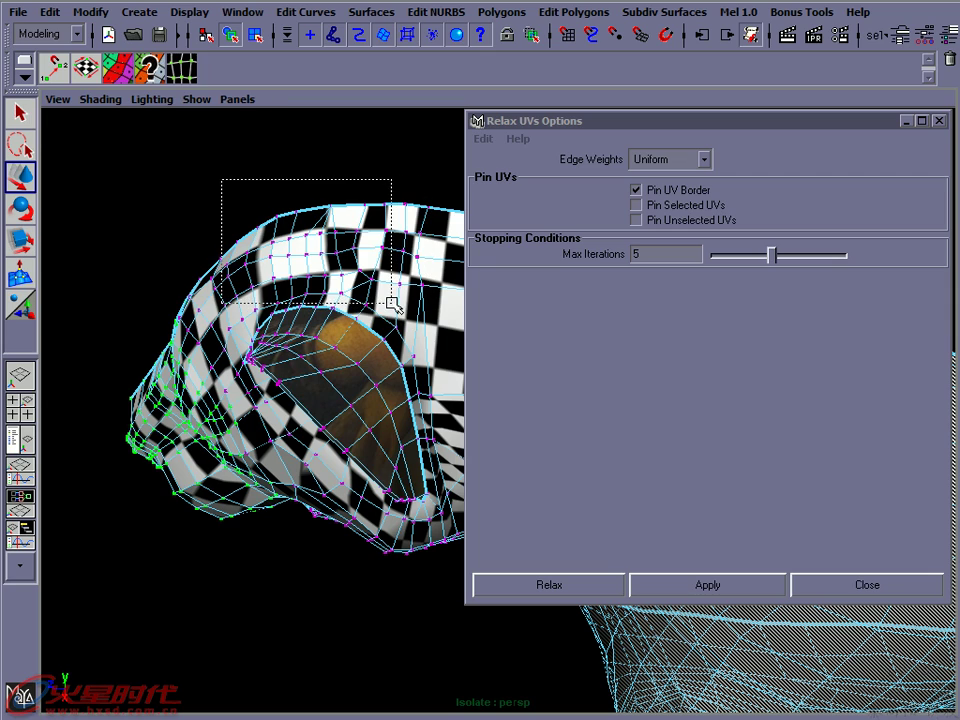
mouse_move(322, 297)
left_mouse_down("alt")
mouse_move(356, 242)
mouse_move(336, 321)
mouse_move(321, 321)
mouse_move(354, 294)
left_mouse_up("alt")
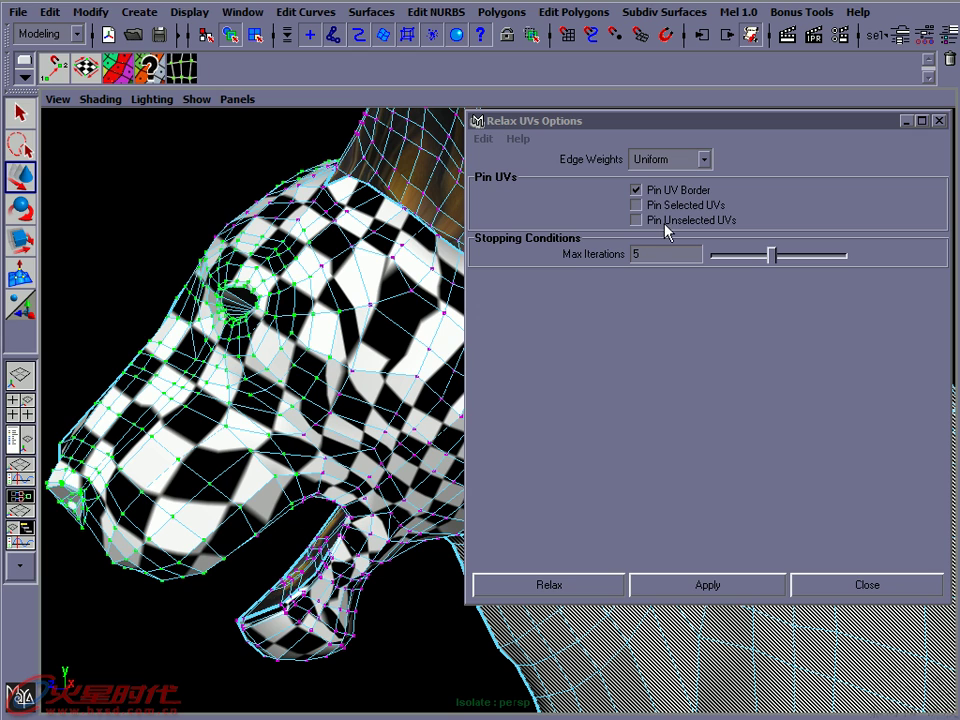
Enable Pin Selected UVs and apply Relax three times, checking the checker pattern
left_click(646, 207)
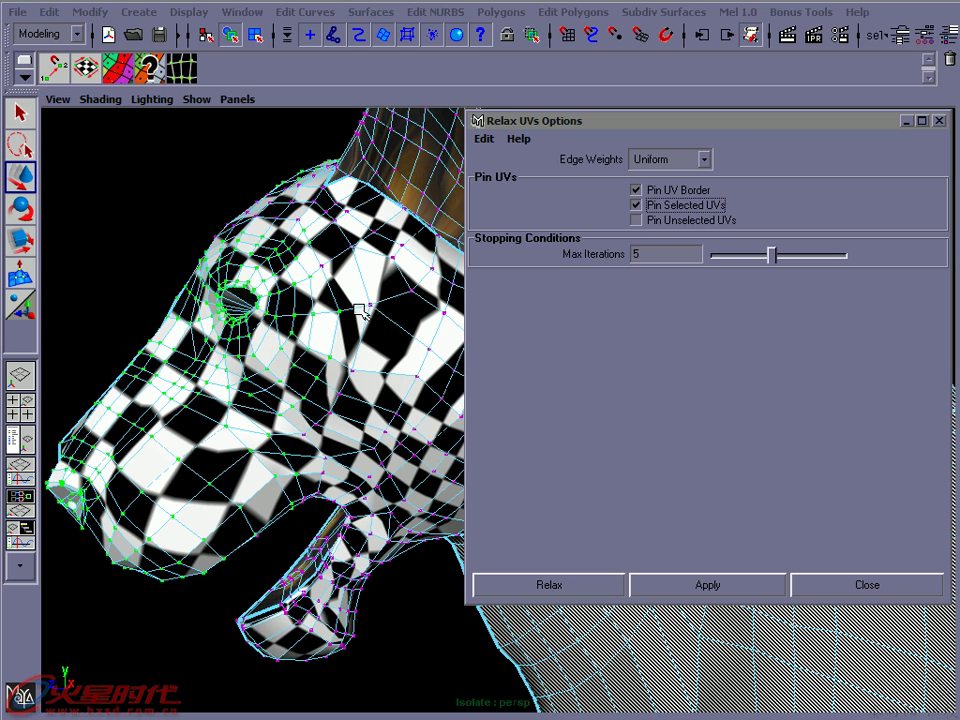
mouse_move(262, 232)
left_mouse_down("alt")
mouse_move(242, 342)
mouse_move(198, 253)
mouse_move(275, 300)
mouse_move(277, 272)
left_mouse_up("alt")
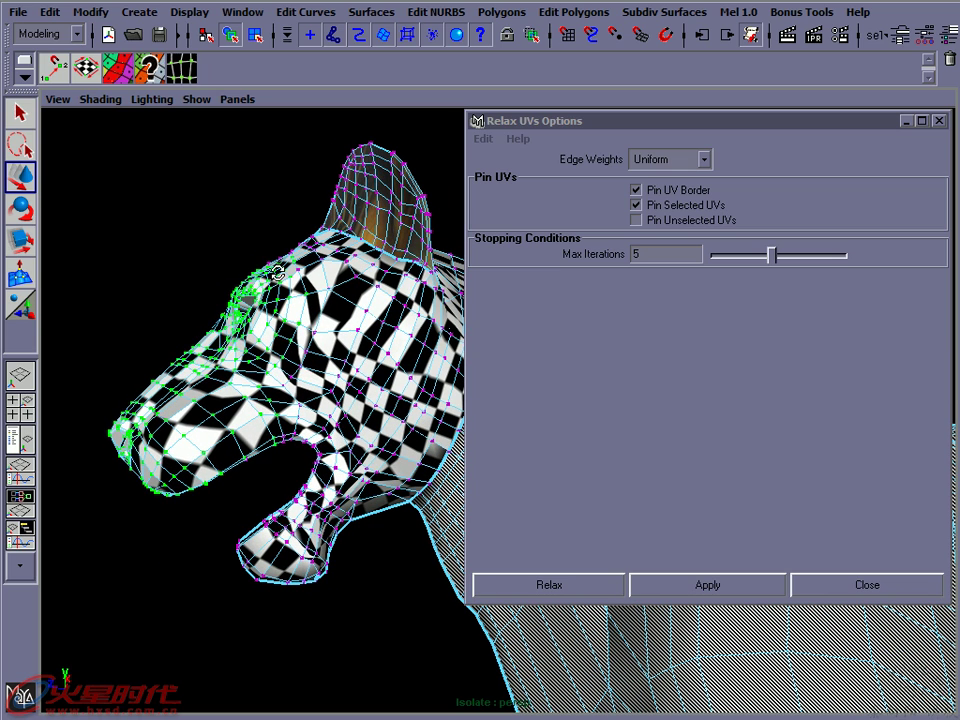
left_click(715, 588)
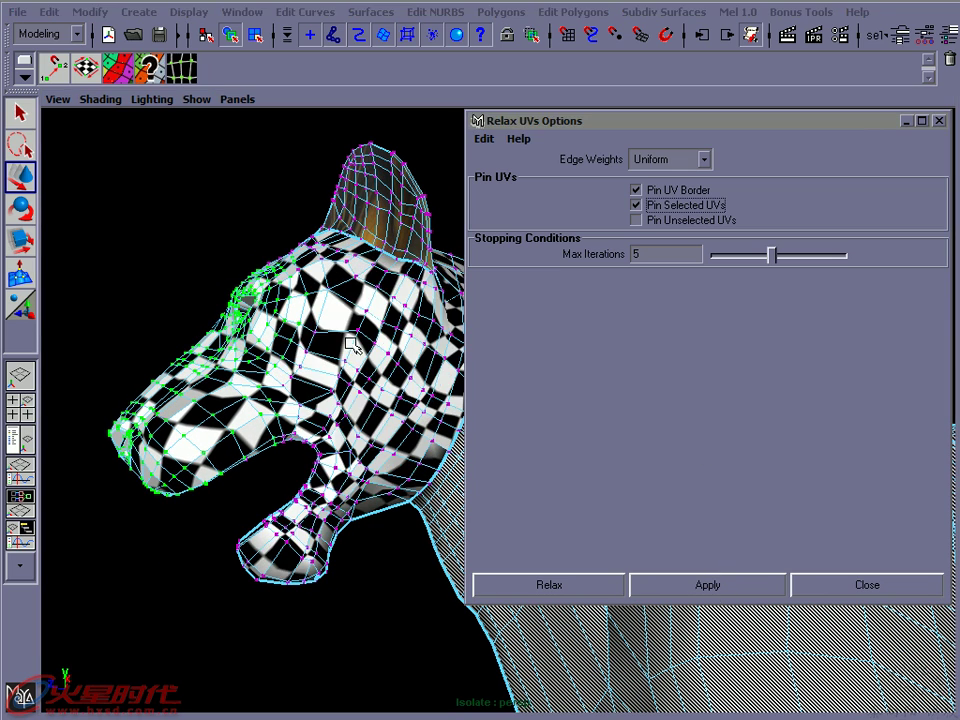
left_click_drag(351, 343, 398, 347, "alt")
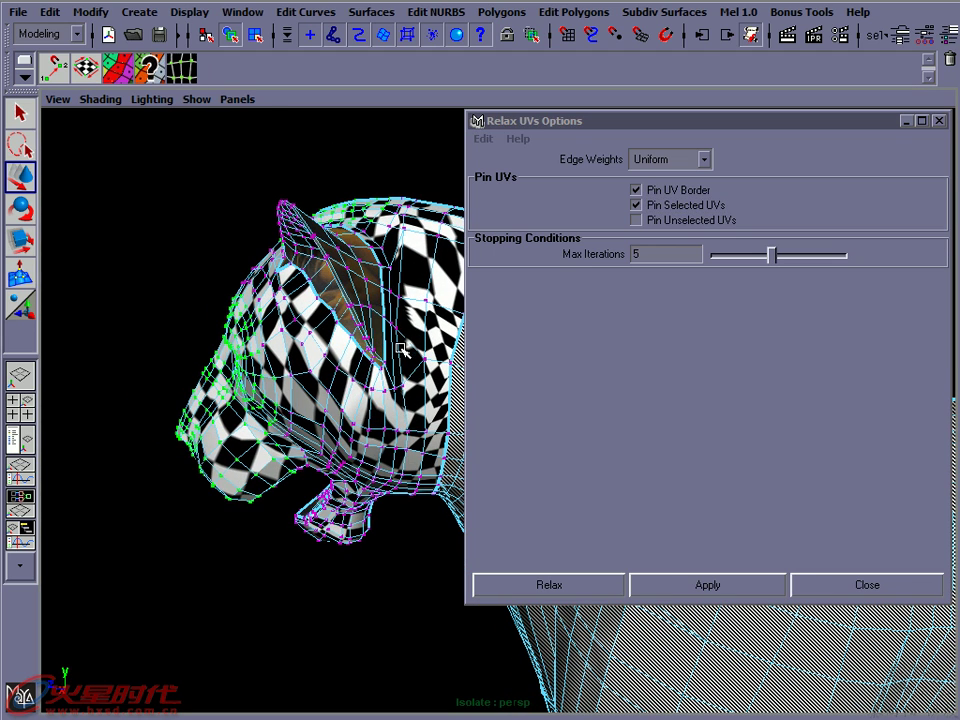
left_click(728, 590)
left_click(728, 590)
left_click_drag(227, 300, 227, 312, "alt")
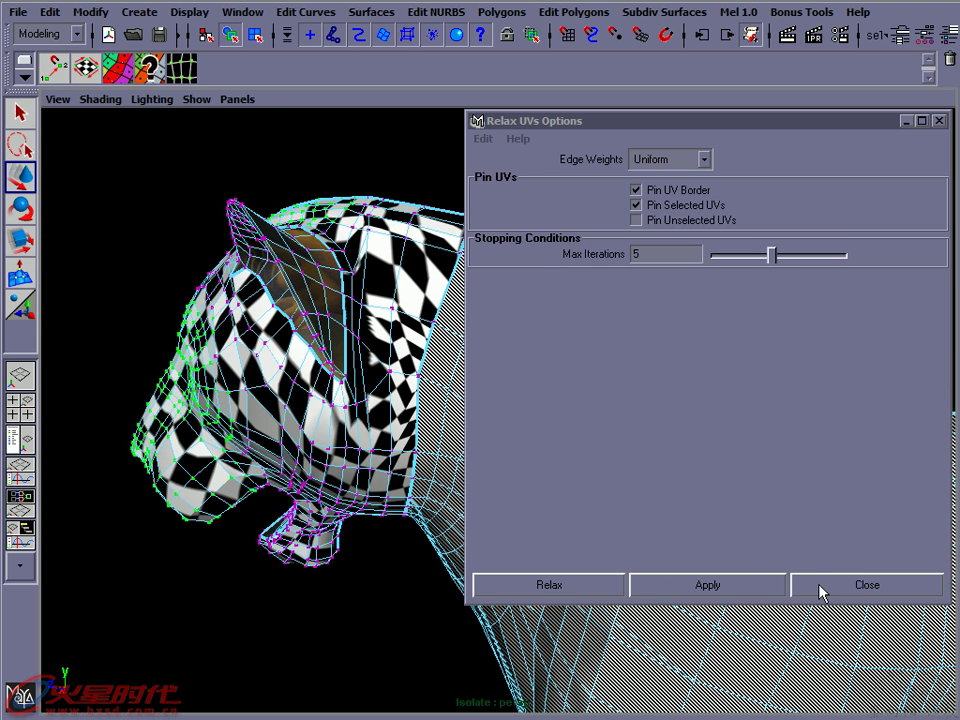
Close the Relax UVs options and enlarge the UV Texture Editor to fill the workspace
left_click(848, 586)
key("space")
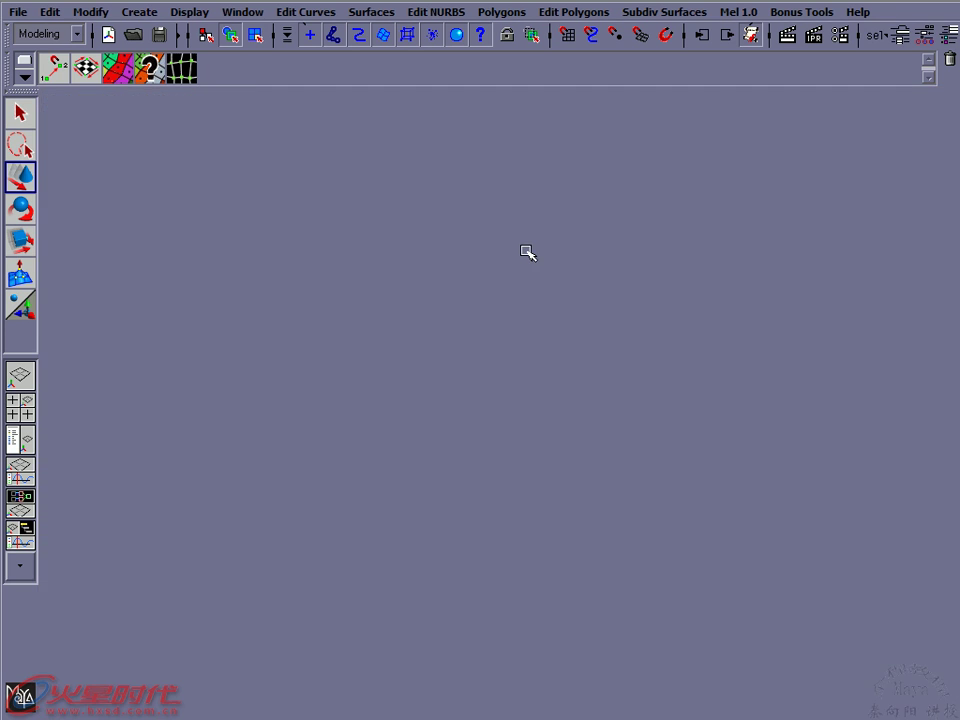
scroll(320, 334, "up", 1)
scroll(236, 411, "up", 1)
scroll(343, 400, "up", 2)
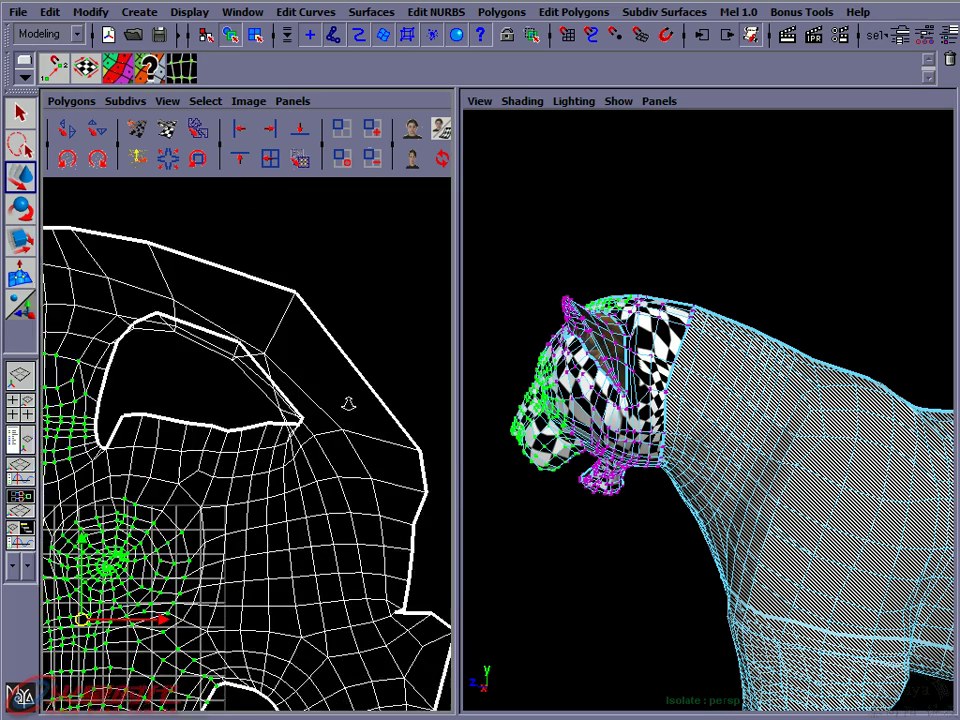
scroll(166, 320, "up", 1)
key("space")
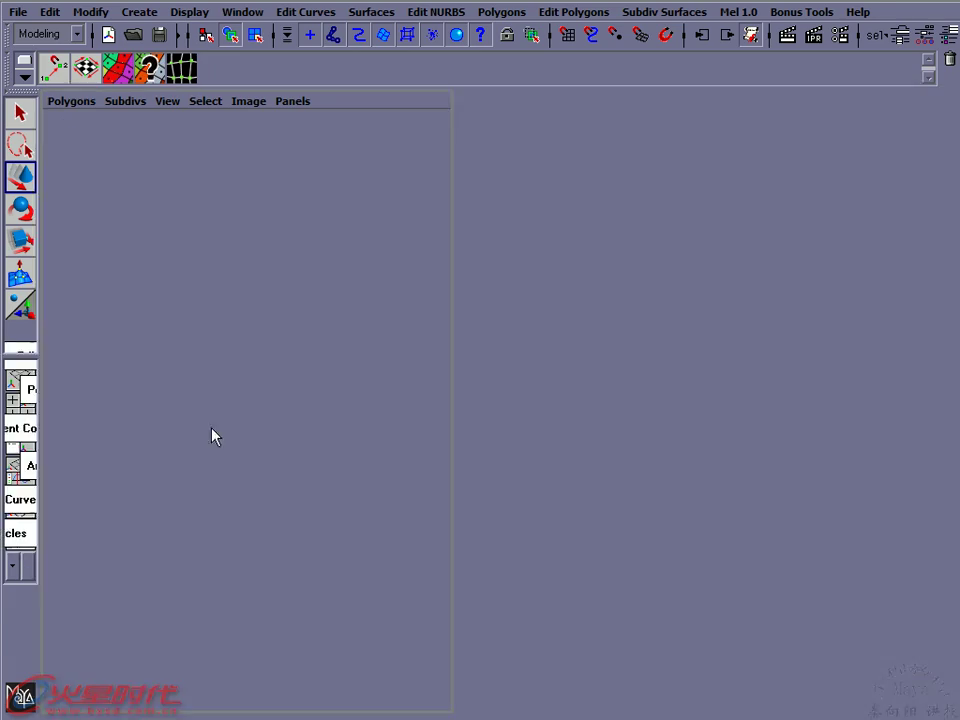
Move the UVs along the hole's border down to smooth its outline
right_click_drag(388, 342, 420, 337)
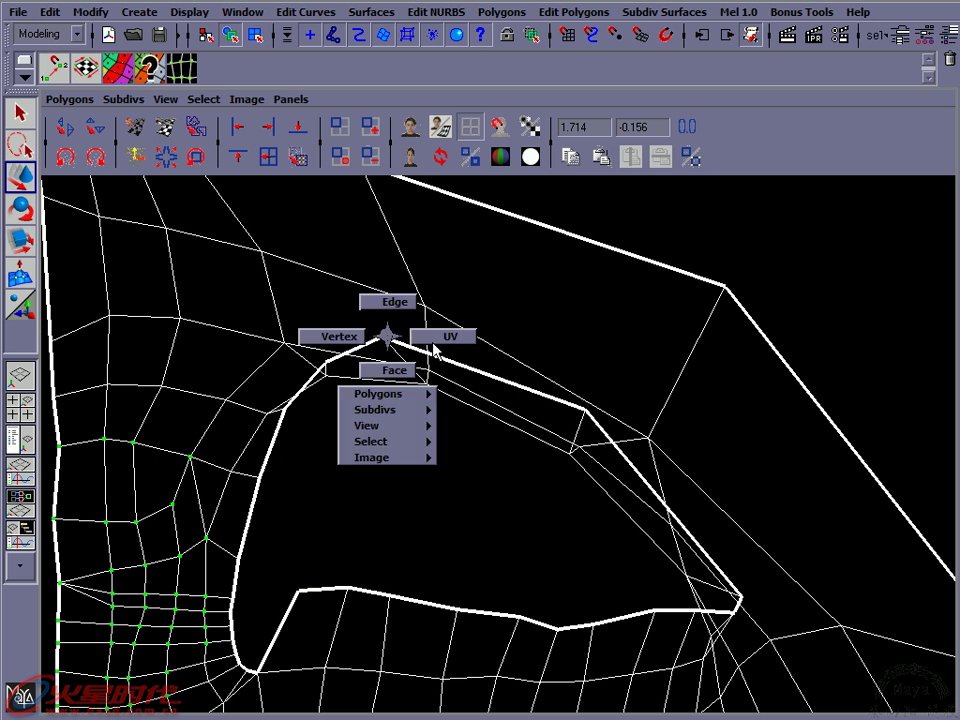
left_click(383, 339)
left_click_drag(383, 339, 396, 418)
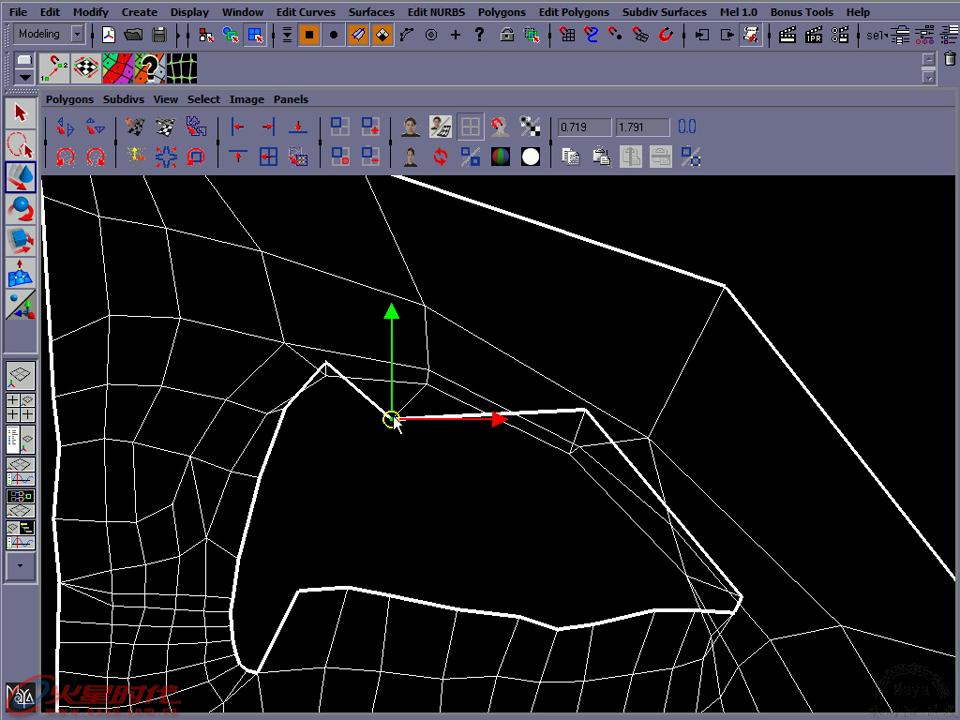
left_click(322, 368)
mouse_move(326, 366)
left_mouse_down()
mouse_move(334, 421)
mouse_move(287, 431)
left_mouse_up()
left_click(281, 409)
left_click(585, 411)
mouse_move(585, 411)
left_mouse_down()
mouse_move(550, 476)
mouse_move(704, 618)
mouse_move(667, 609)
mouse_move(624, 630)
mouse_move(661, 598)
left_mouse_up()
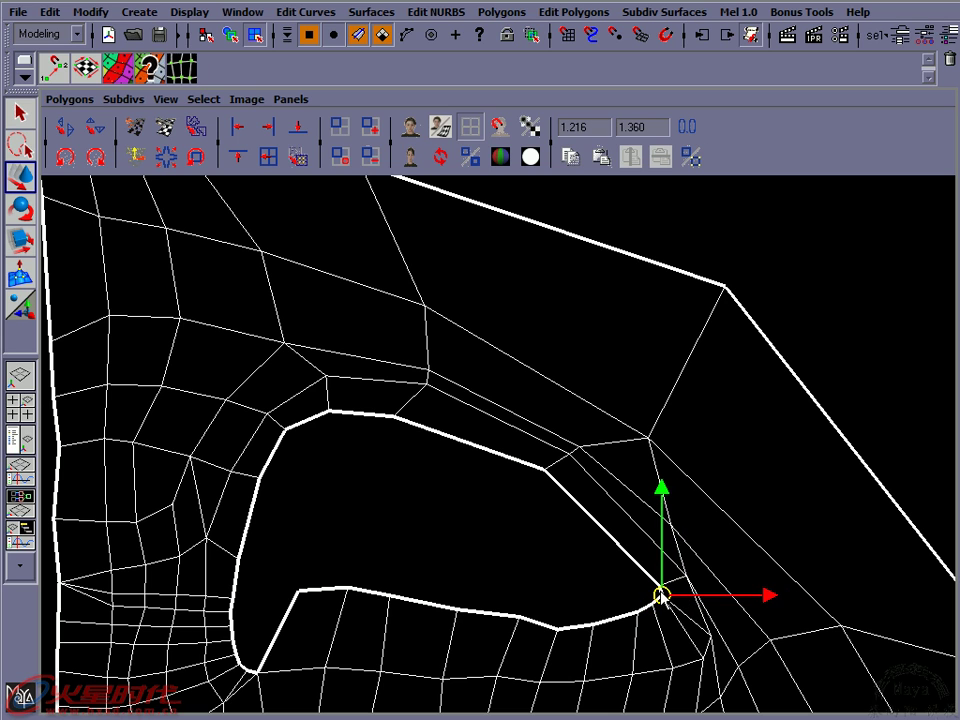
Slide two top-edge UVs right to even their spacing, then return to the 3D view
right_click_drag(590, 572, 452, 472, "alt")
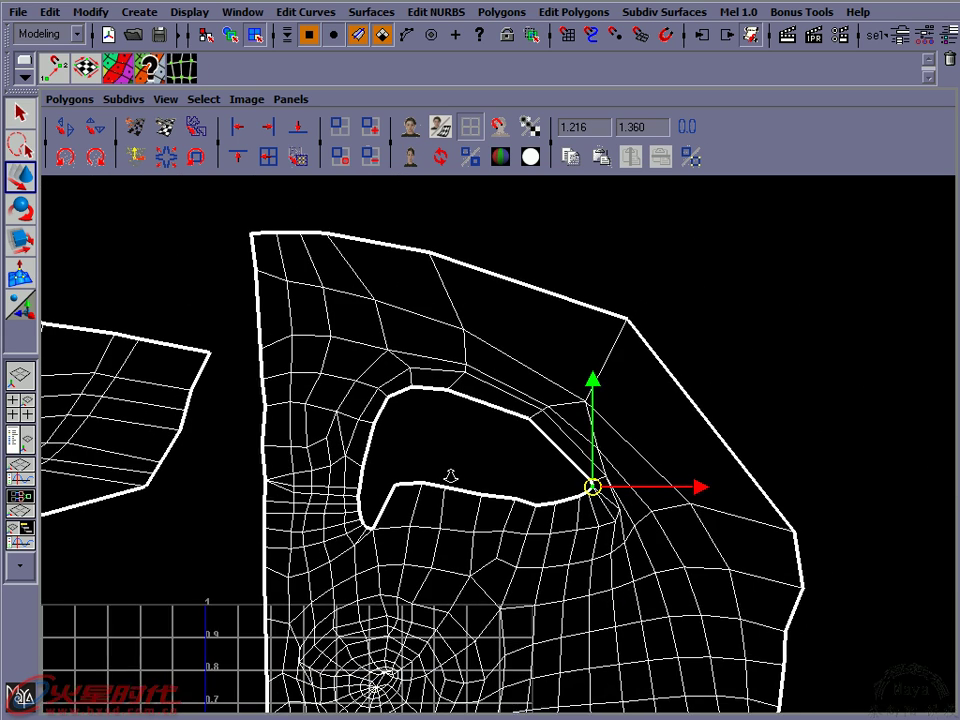
middle_click_drag(510, 400, 475, 412, "alt")
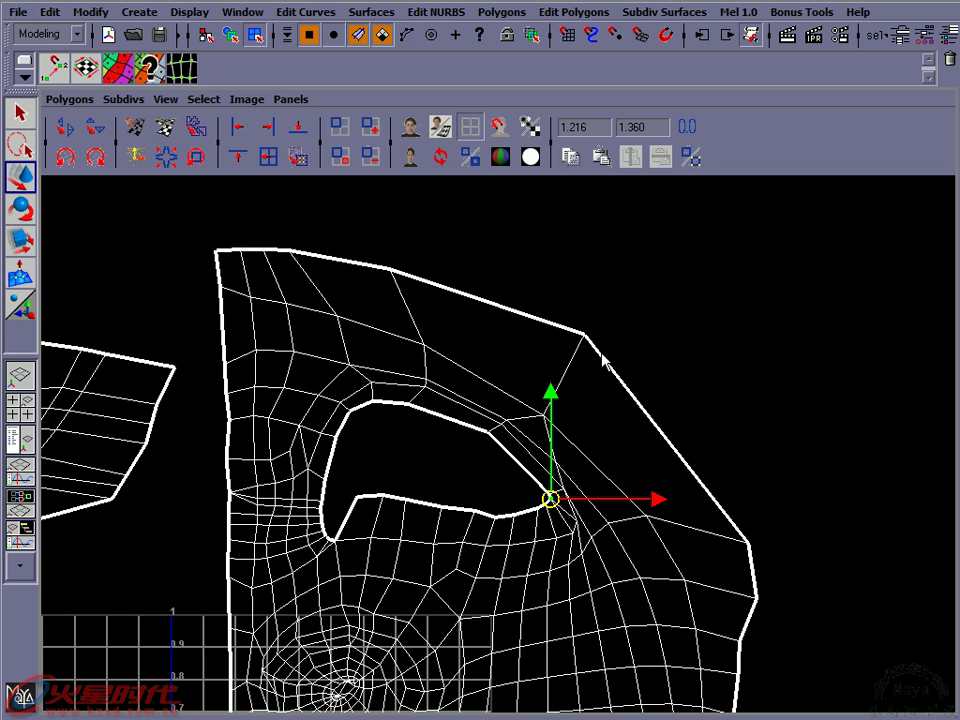
middle_click_drag(462, 321, 460, 336, "alt")
right_click_drag(381, 281, 414, 285)
left_click_drag(408, 274, 386, 296)
middle_click_drag(386, 297, 465, 307)
left_click(317, 262)
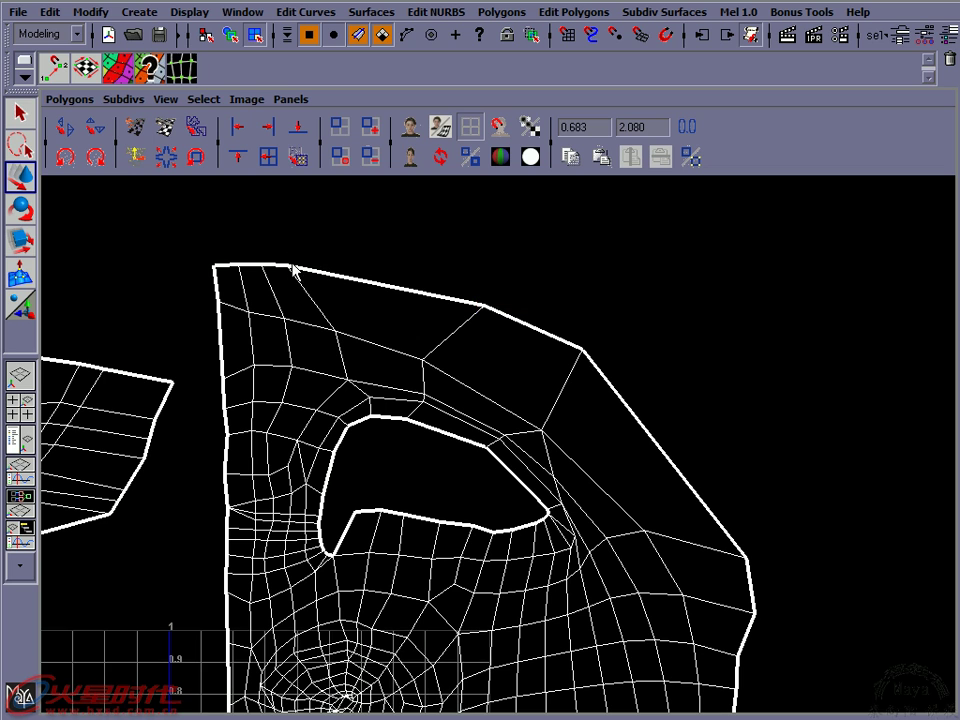
left_click(288, 270)
middle_click_drag(288, 270, 390, 272)
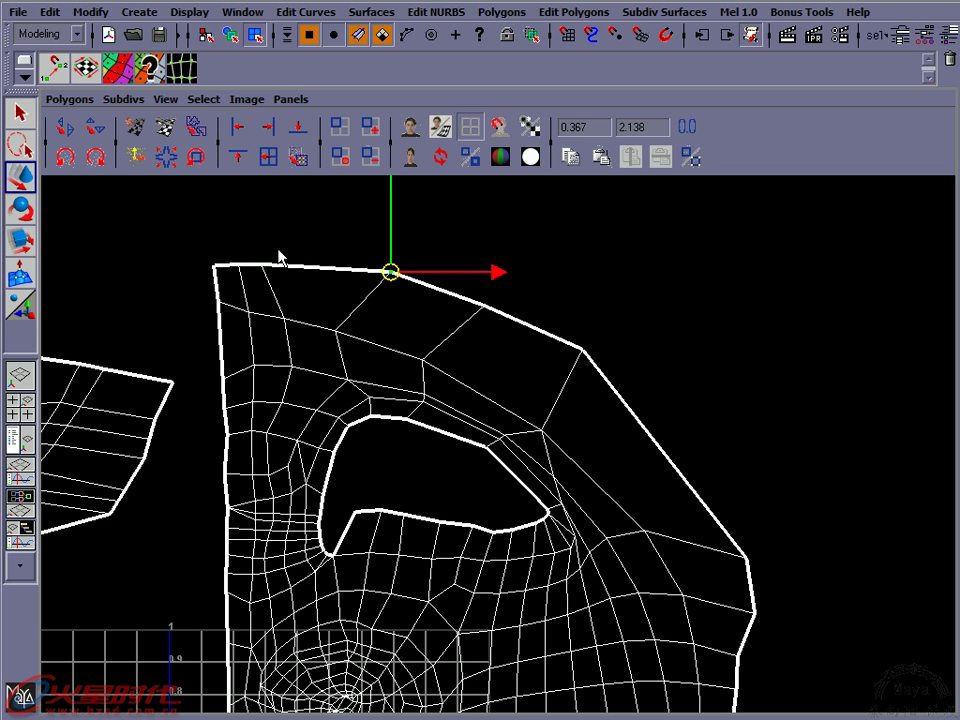
key("space")
key("space")
left_click_drag(503, 306, 504, 333, "alt")
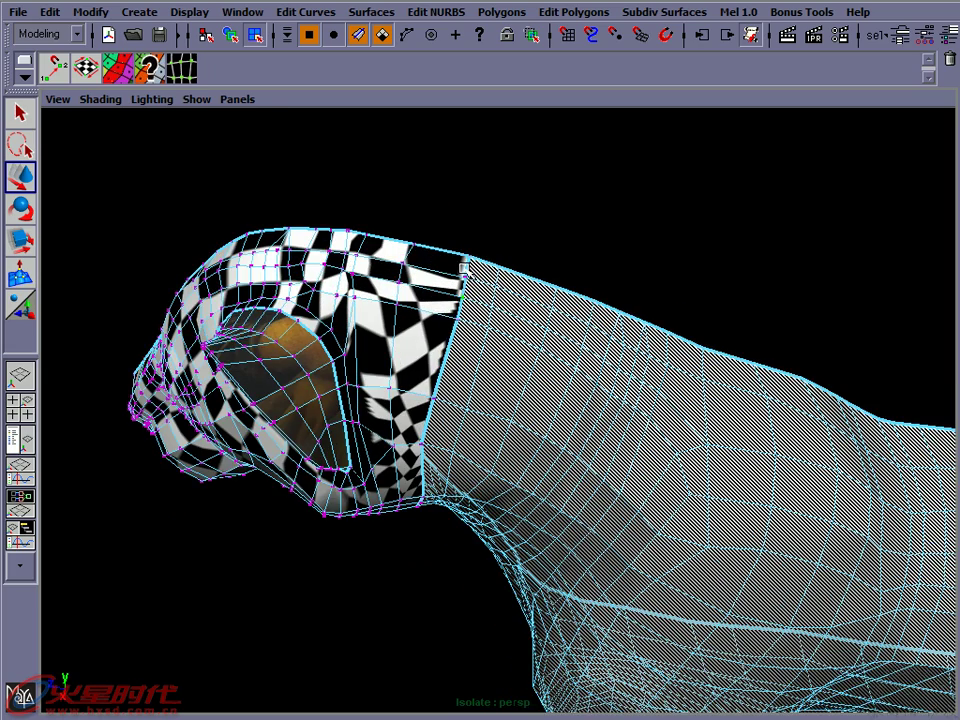
Frame the head shell in the UV editor and shift a top-edge UV to the left
mouse_move(464, 293)
left_mouse_down("alt")
mouse_move(471, 300)
mouse_move(456, 296)
mouse_move(476, 272)
mouse_move(446, 277)
left_mouse_up("alt")
left_click_drag(326, 240, 319, 254, "alt")
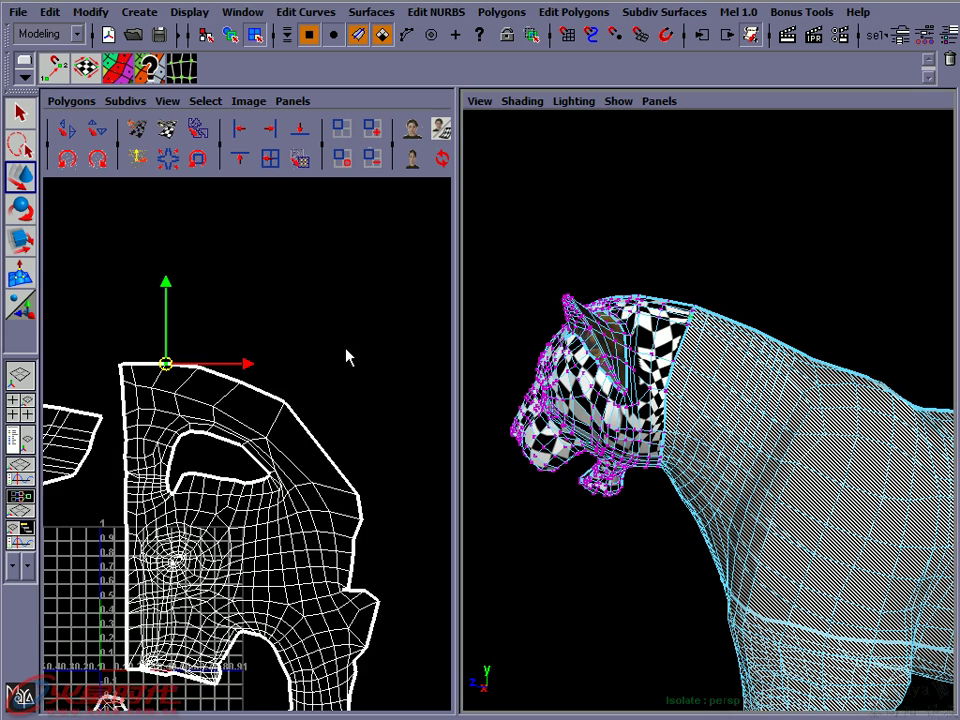
middle_click_drag(345, 358, 158, 309, "alt")
scroll(289, 341, "up", 2)
left_click(242, 330)
left_click(193, 313)
left_click(194, 309)
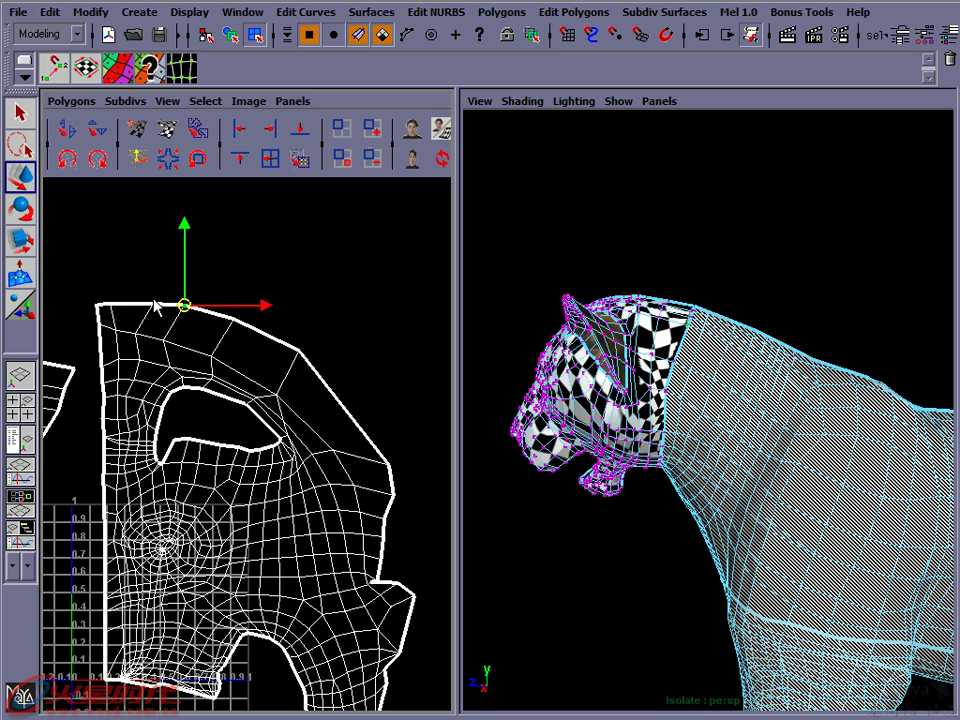
left_click_drag(184, 305, 141, 304)
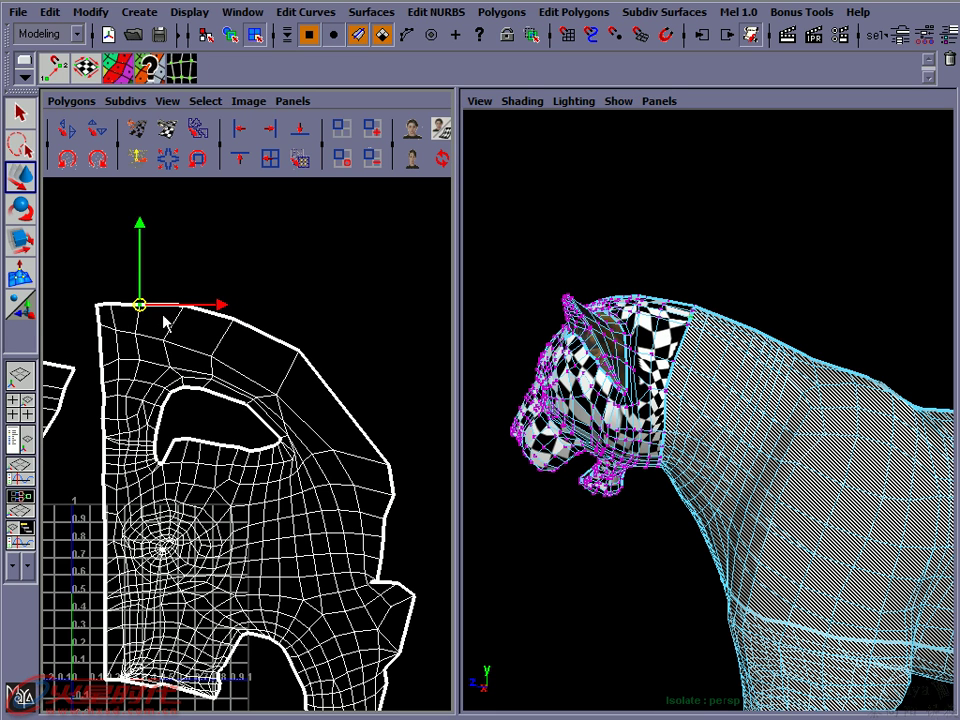
Move a right-border UV up and left, then check the head's checker texture in 3D
left_click(388, 465)
left_click_drag(388, 465, 377, 441)
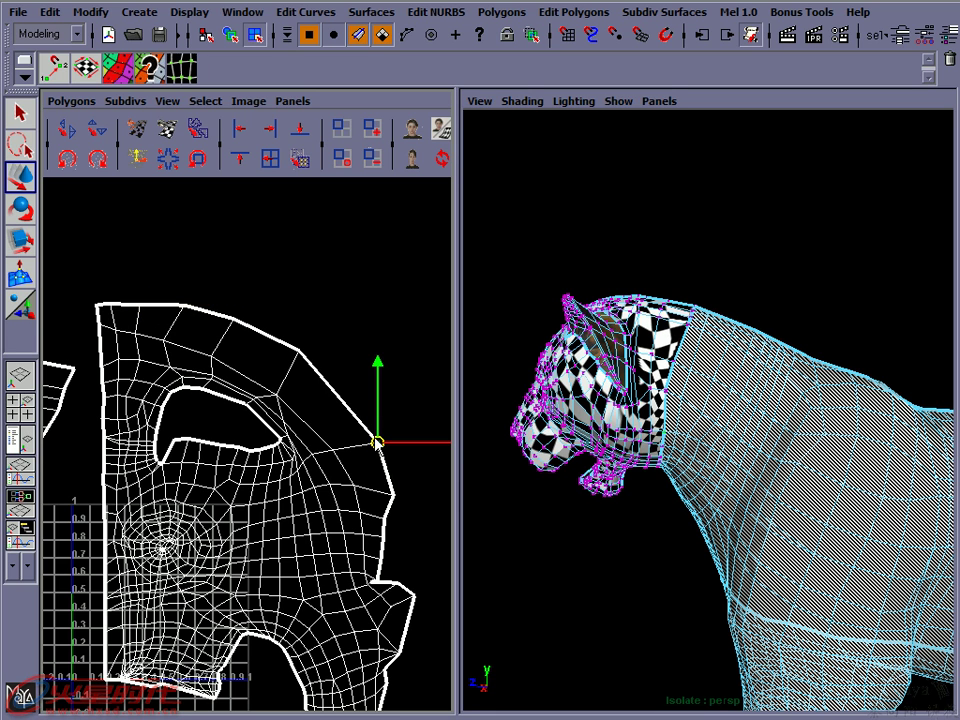
left_click(393, 491)
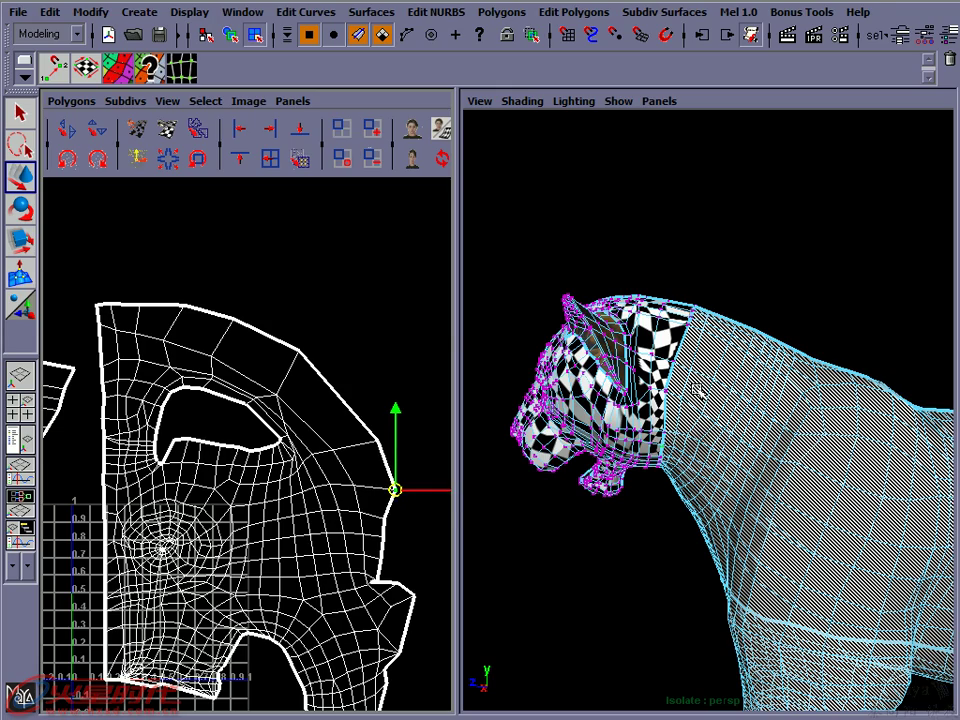
key("space")
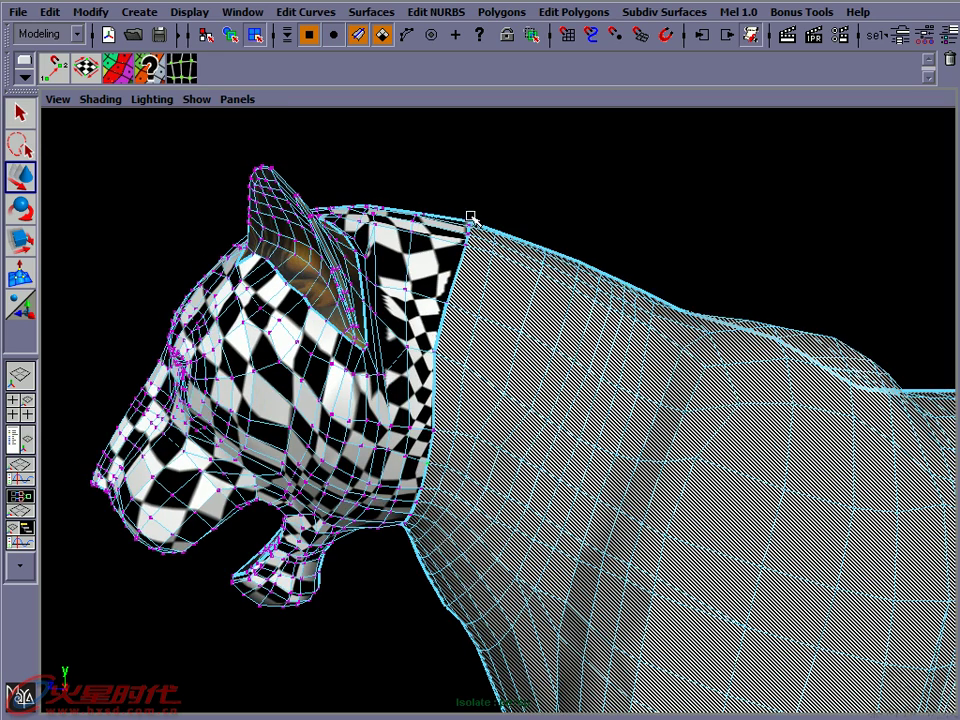
left_click_drag(443, 480, 441, 457, "alt")
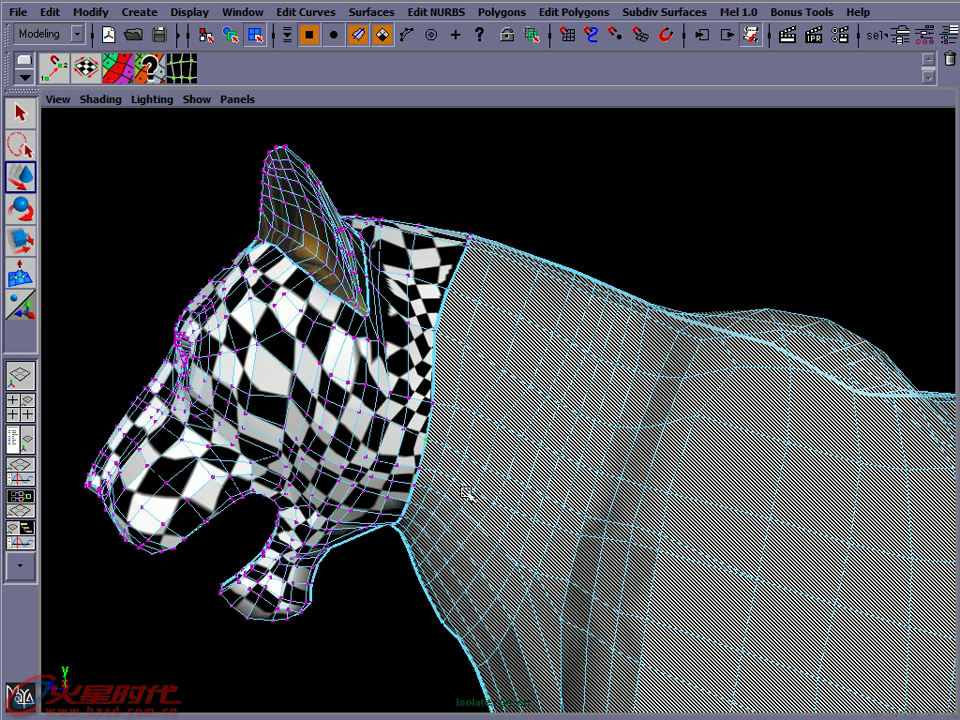
left_click_drag(463, 488, 489, 476, "alt")
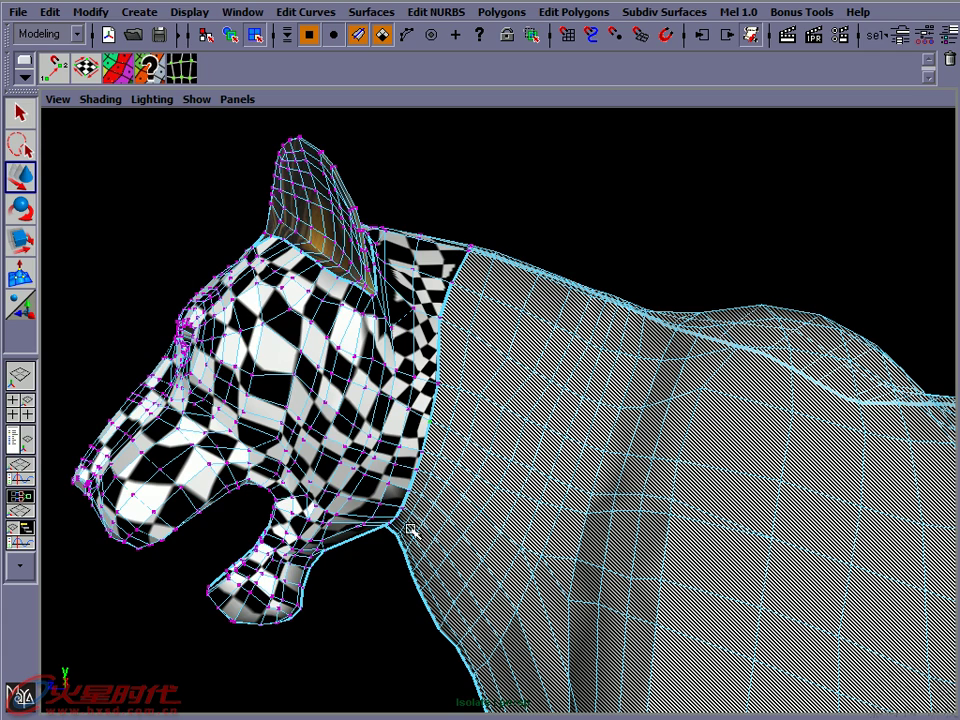
key("space")
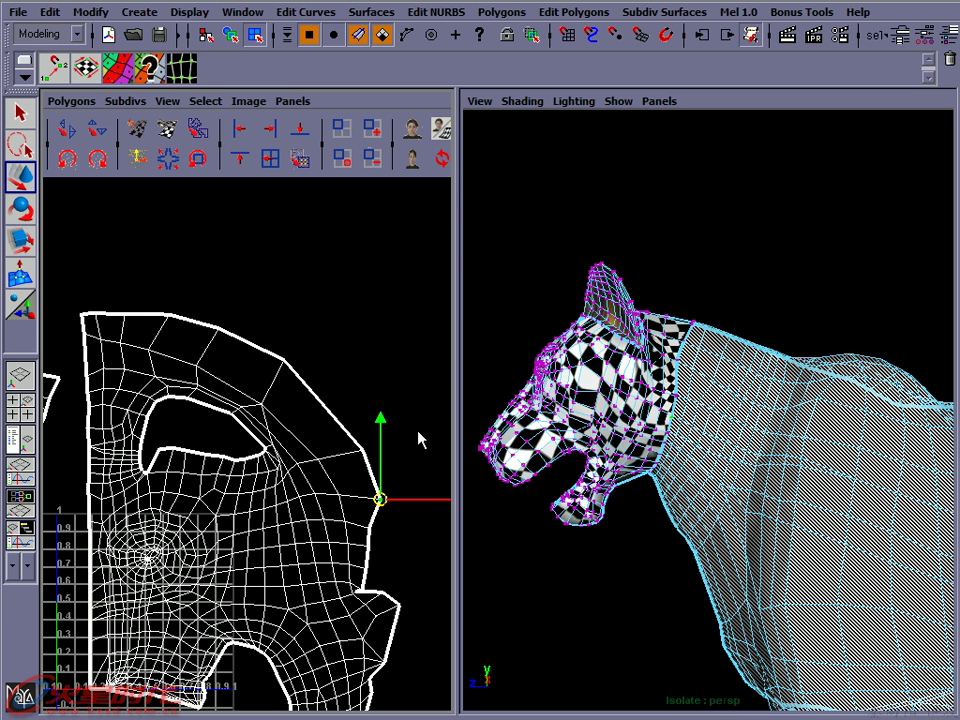
left_click_drag(700, 418, 415, 425, "alt")
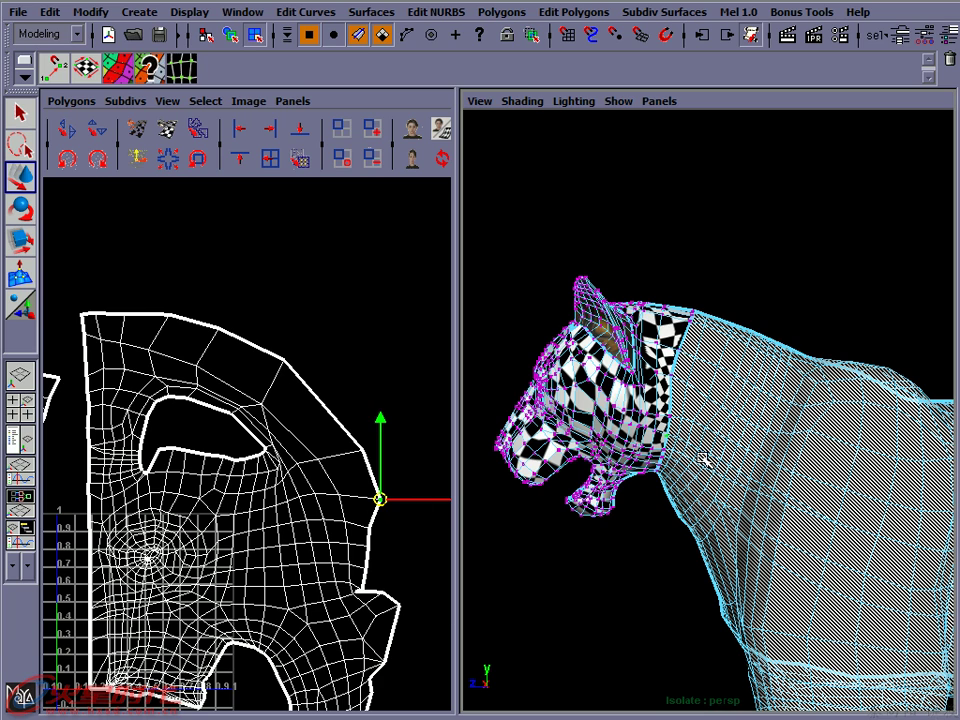
In the maximized UV editor, move two right-border UVs up to square off the top
key("space")
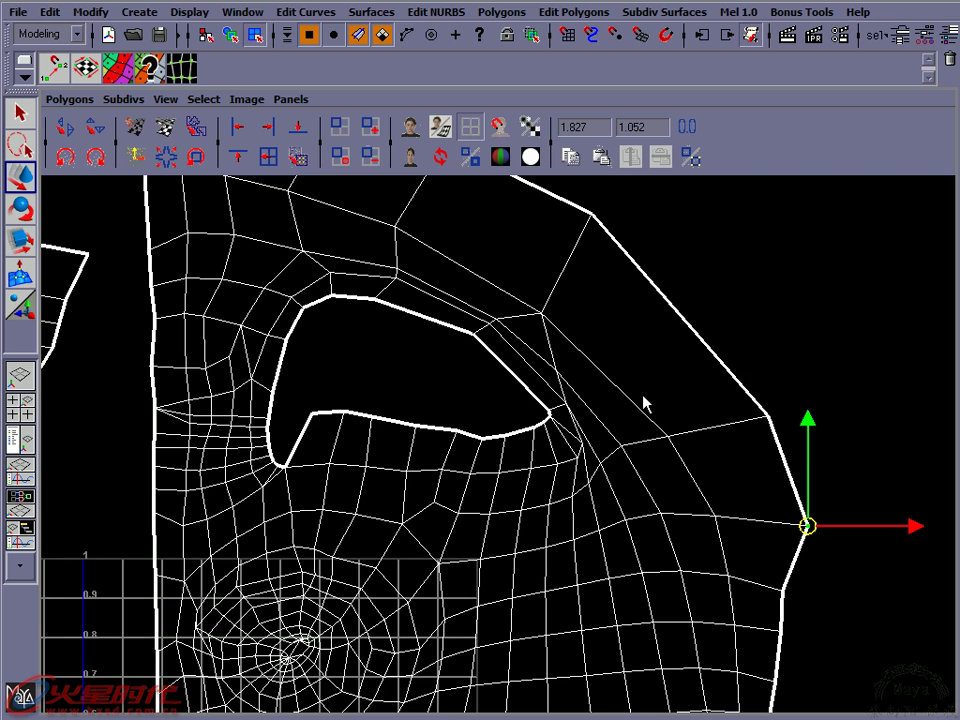
right_click_drag(656, 439, 231, 368, "alt")
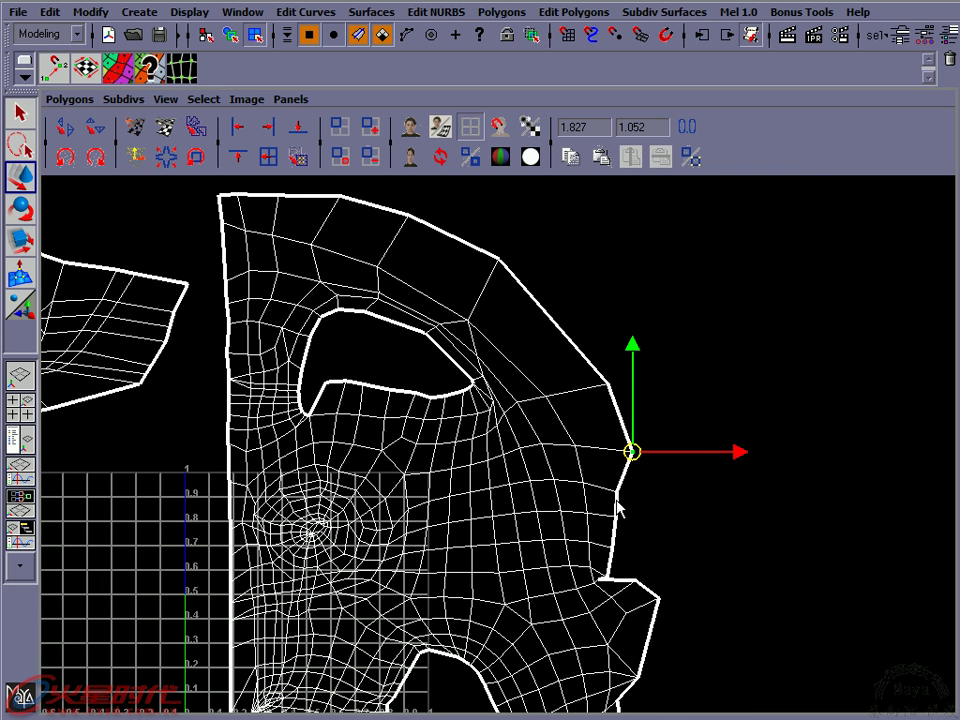
mouse_move(631, 452)
left_mouse_down()
mouse_move(664, 300)
mouse_move(709, 204)
left_mouse_up()
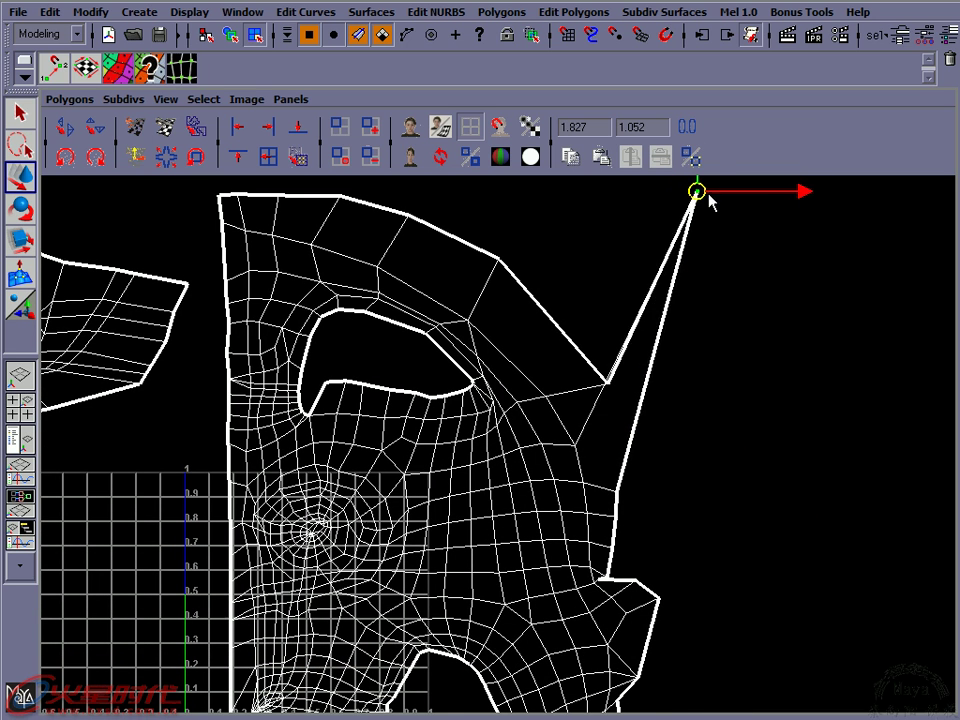
middle_click_drag(709, 204, 639, 392, "alt")
left_click(595, 532)
mouse_move(590, 538)
left_mouse_down()
mouse_move(491, 420)
mouse_move(519, 340)
left_mouse_up()
Align all top-edge UVs into a level line, nudge a right-edge UV, then view the head in 3D
mouse_move(450, 317)
left_mouse_down()
mouse_move(390, 368)
mouse_move(410, 325)
left_mouse_up()
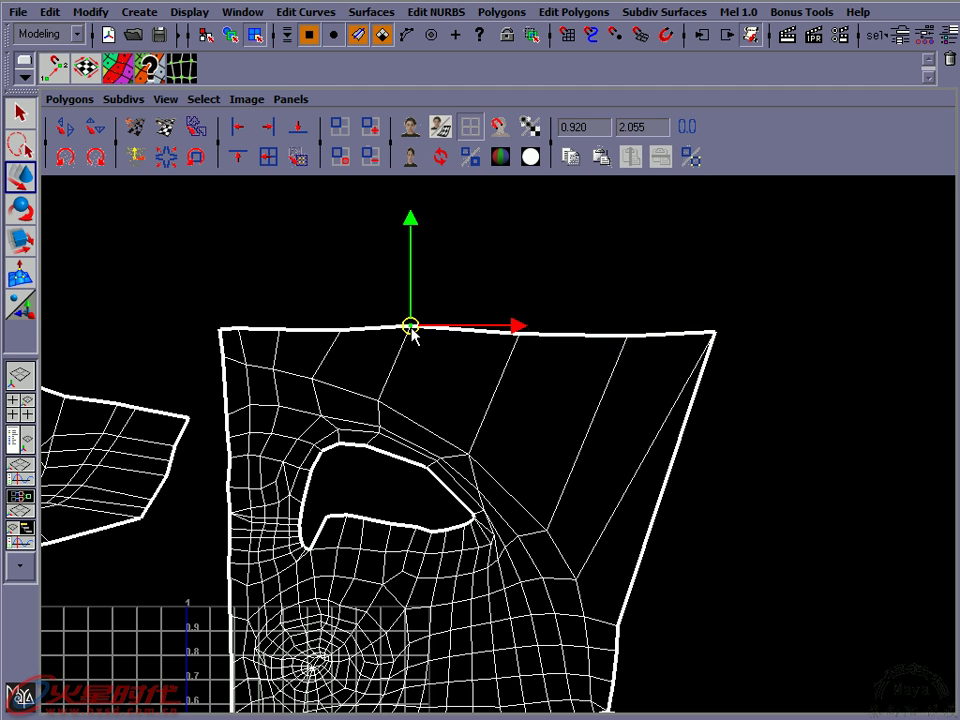
mouse_move(135, 275)
left_mouse_down()
mouse_move(810, 378)
mouse_move(816, 351)
left_mouse_up()
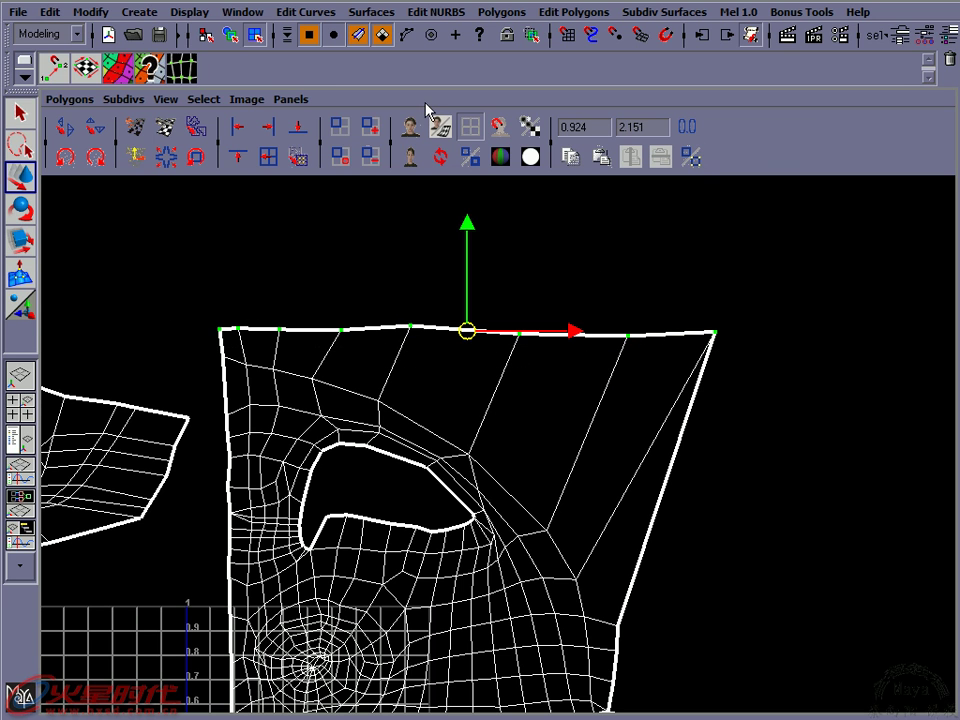
left_click(240, 160)
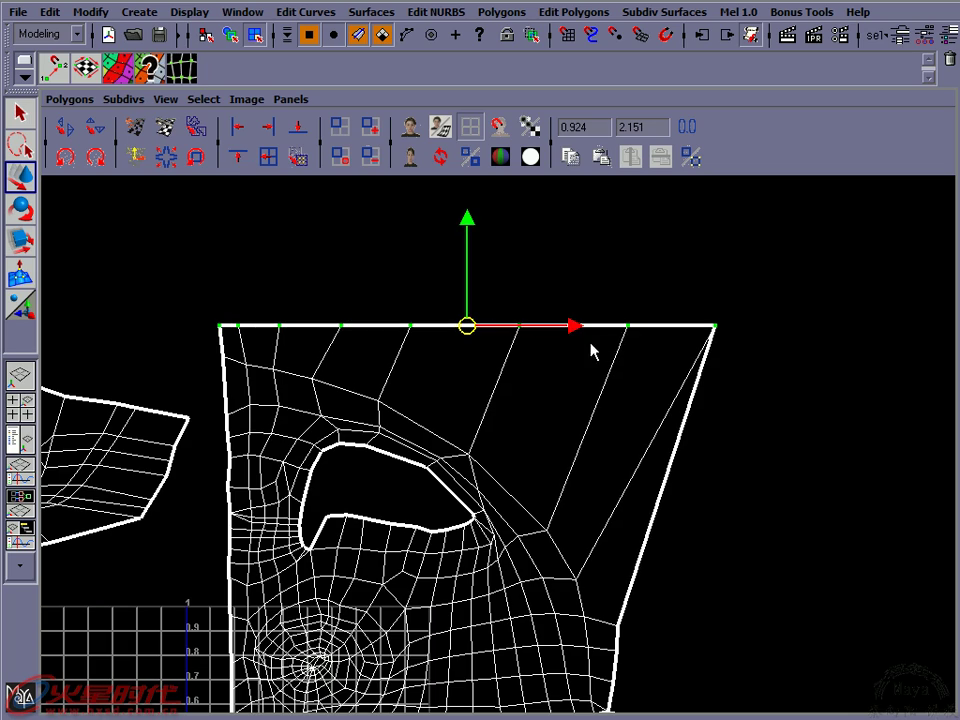
middle_click_drag(690, 491, 661, 421, "alt")
mouse_move(617, 534)
left_mouse_down()
mouse_move(583, 568)
mouse_move(772, 277)
left_mouse_up()
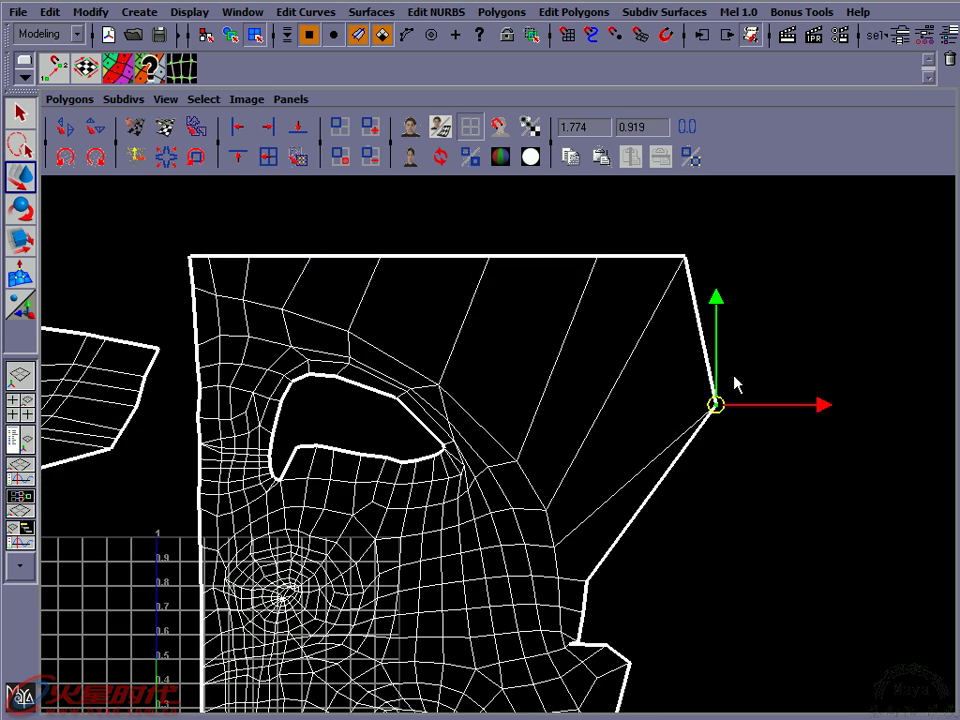
key("space")
key("space")
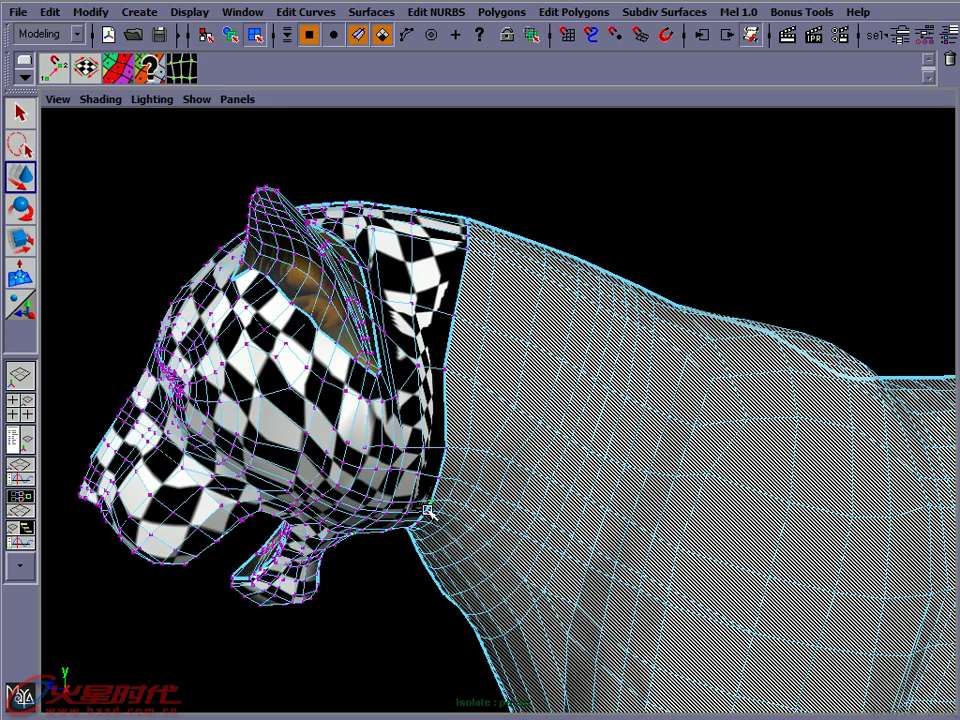
mouse_move(300, 218)
left_mouse_down("alt")
mouse_move(464, 299)
mouse_move(475, 408)
left_mouse_up("alt")
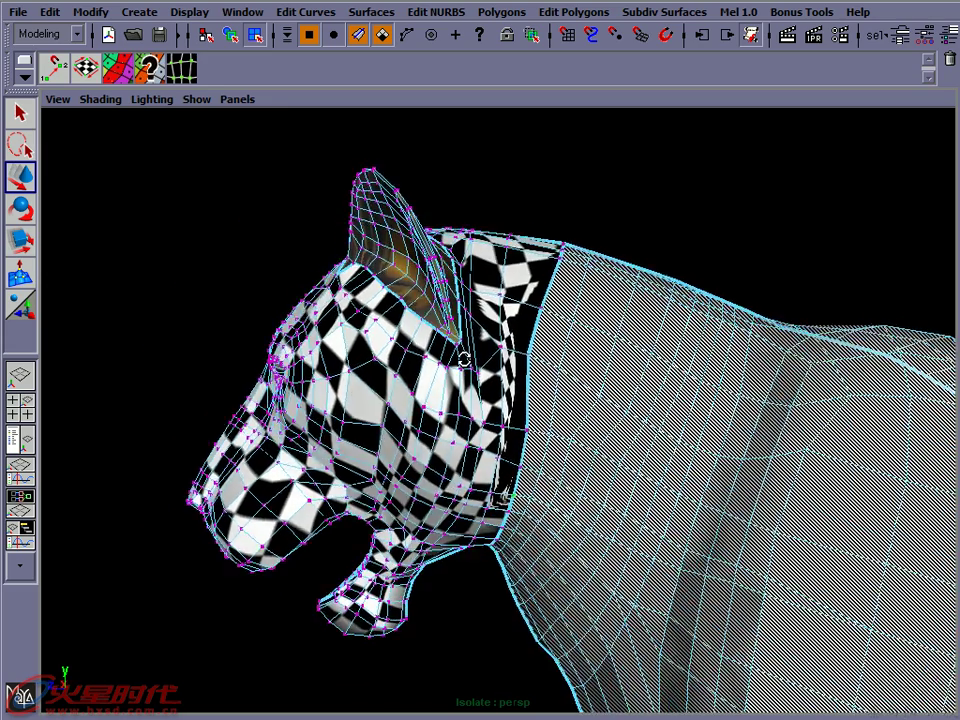
left_click(99, 99)
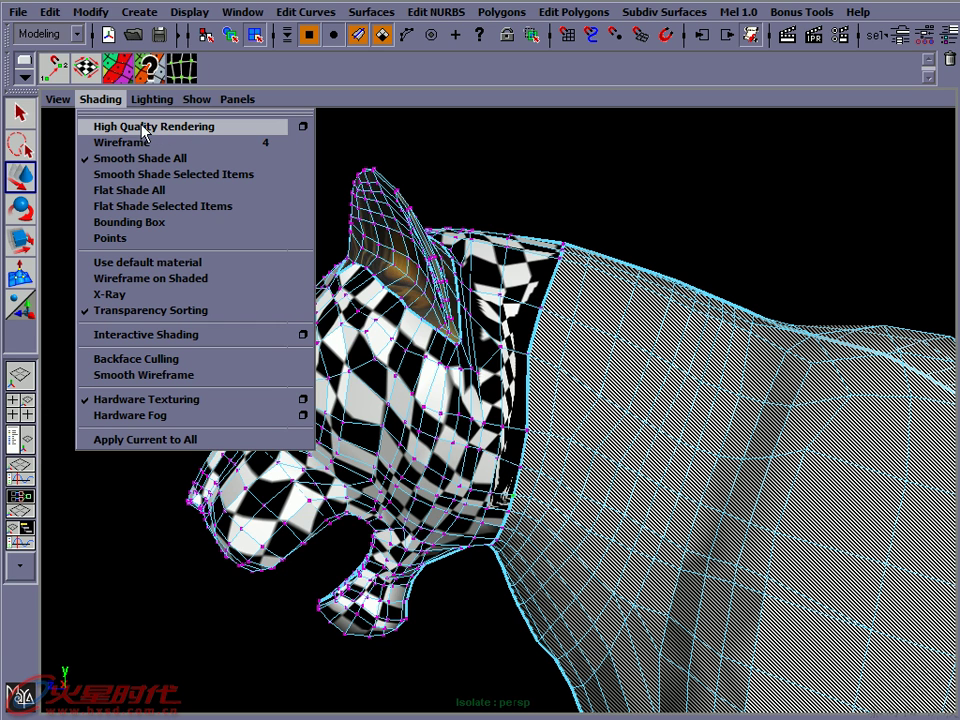
Turn on High Quality Rendering, switch to the Persp/UV Texture Editor layout and show the Attribute Editor
left_click(205, 127)
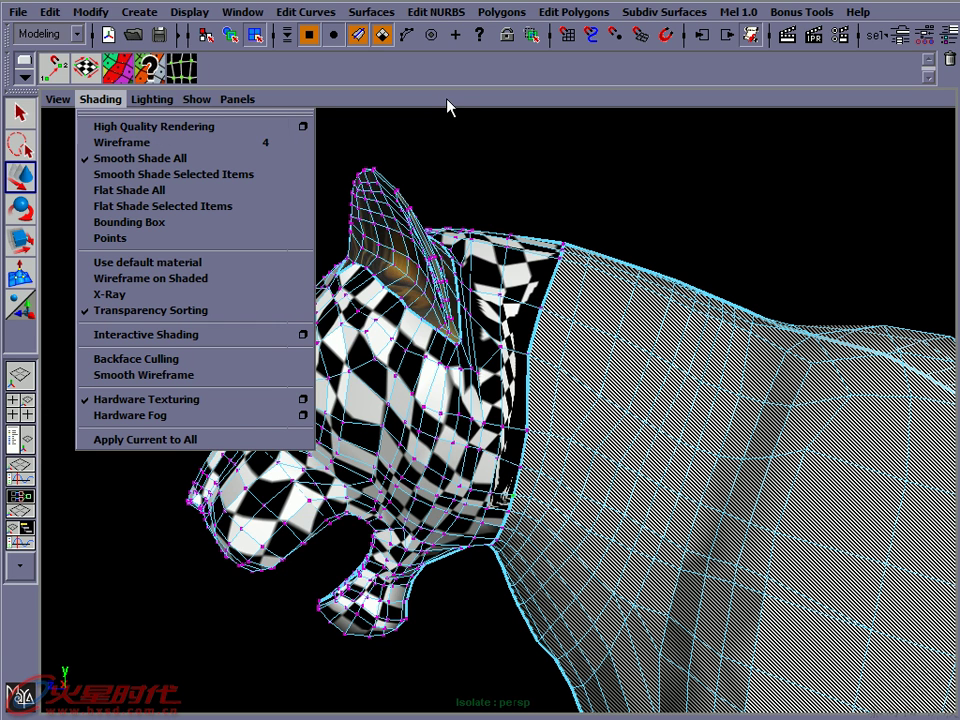
key("space")
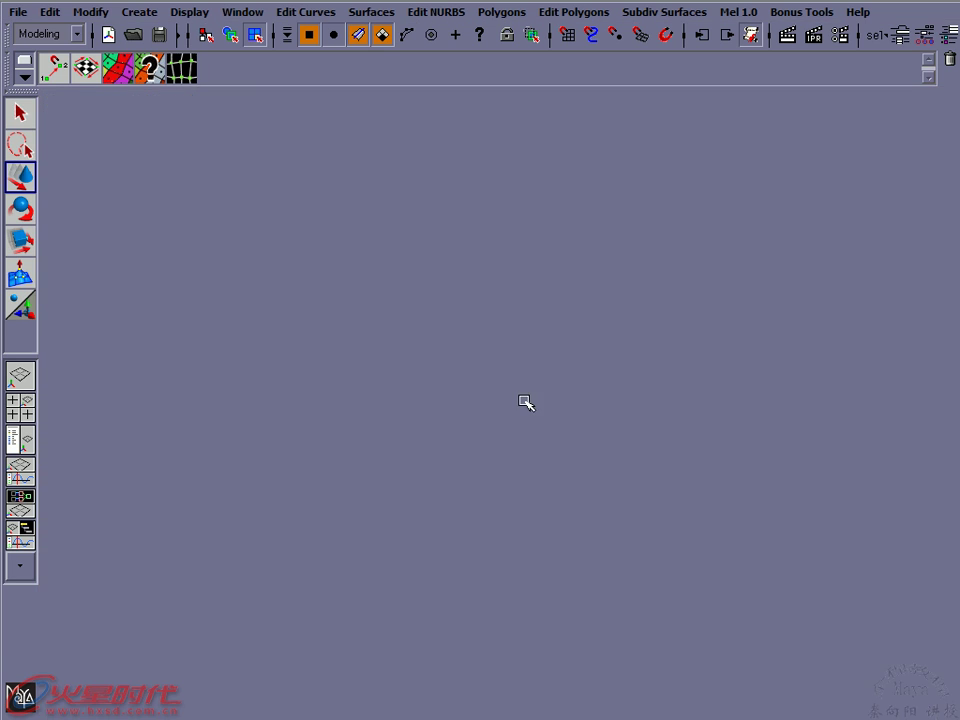
middle_click_drag(311, 475, 307, 453, "alt")
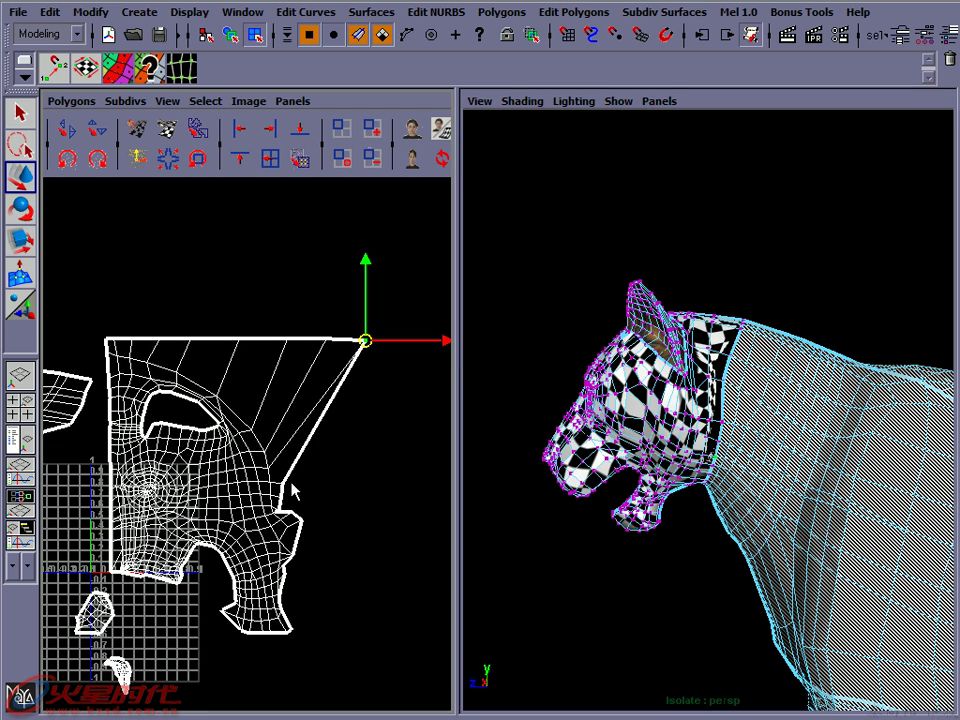
left_click_drag(547, 465, 678, 404, "alt")
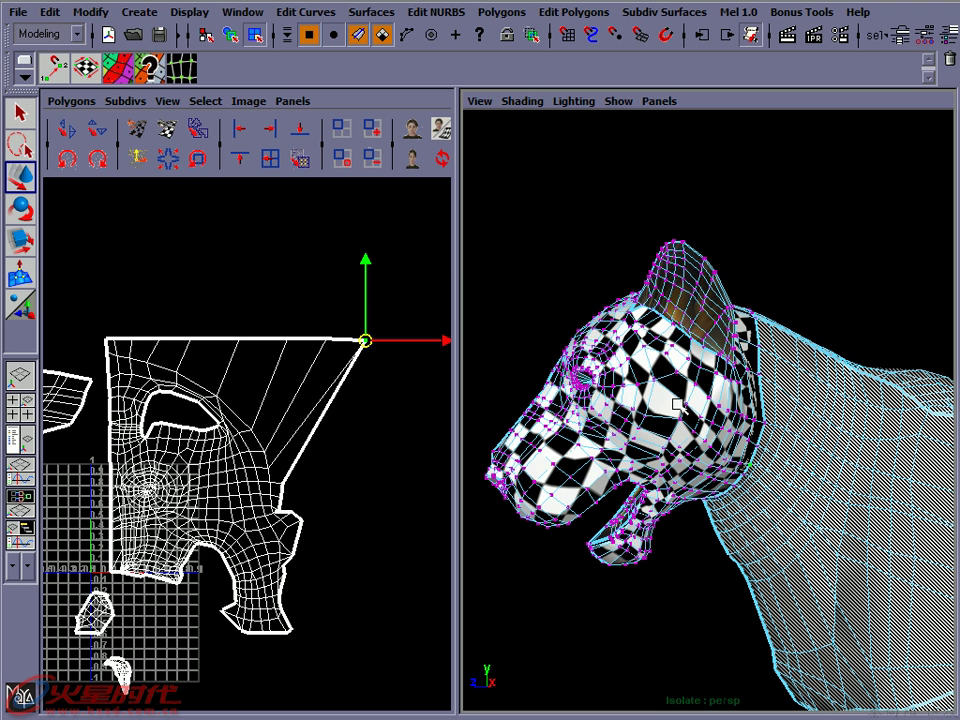
left_click(901, 38)
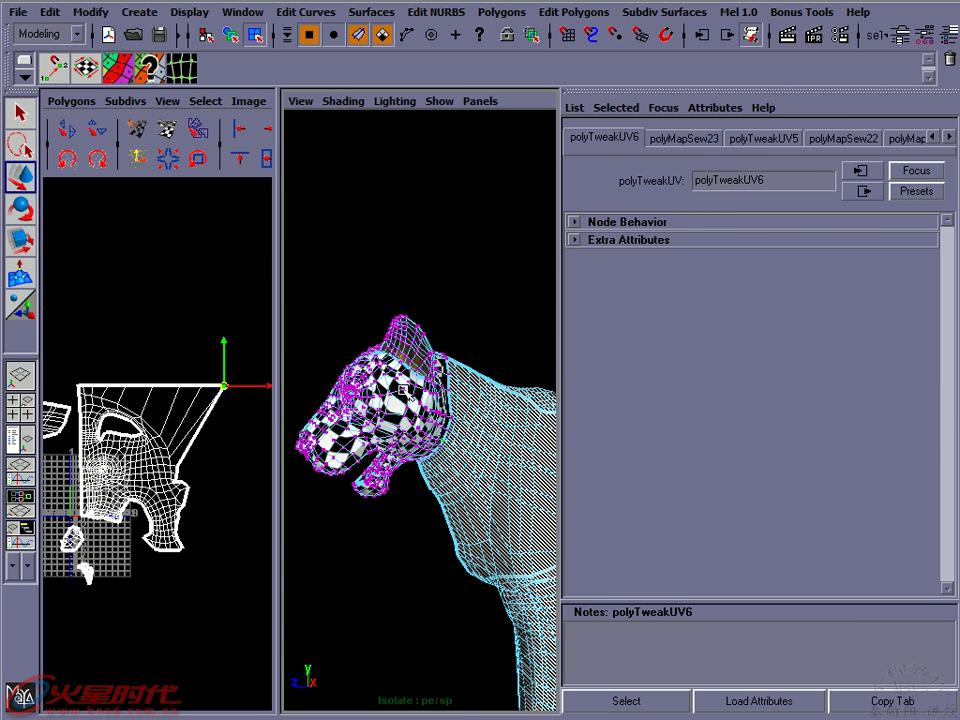
Select the panther mesh and pick its checker material lambert3 in Hypershade
right_click_drag(400, 395, 453, 363)
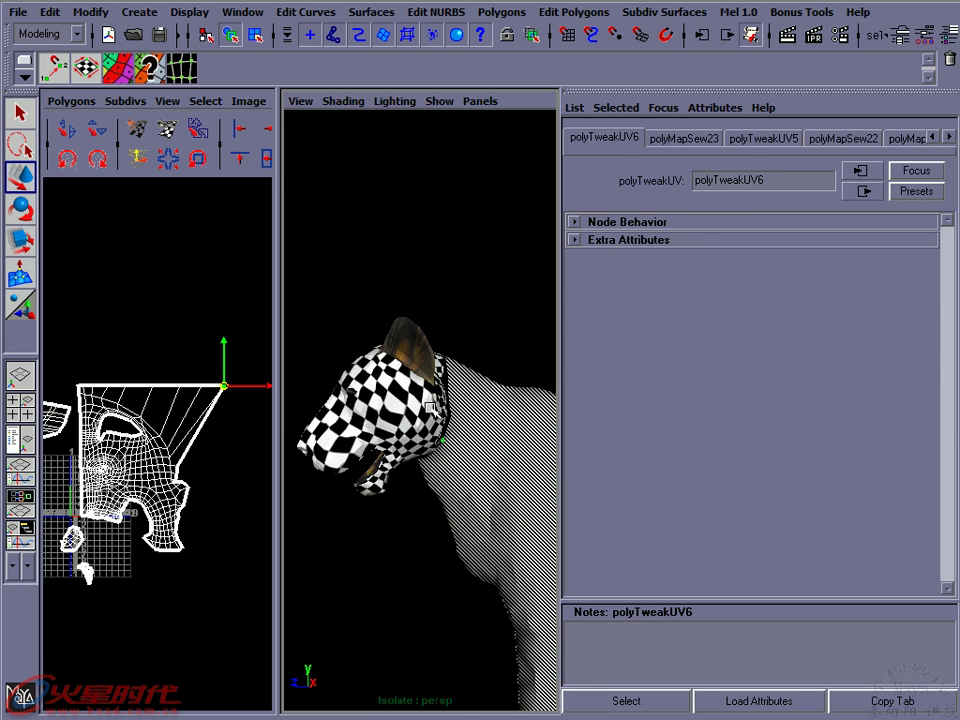
left_click(953, 140)
left_click(431, 276)
left_click(474, 447)
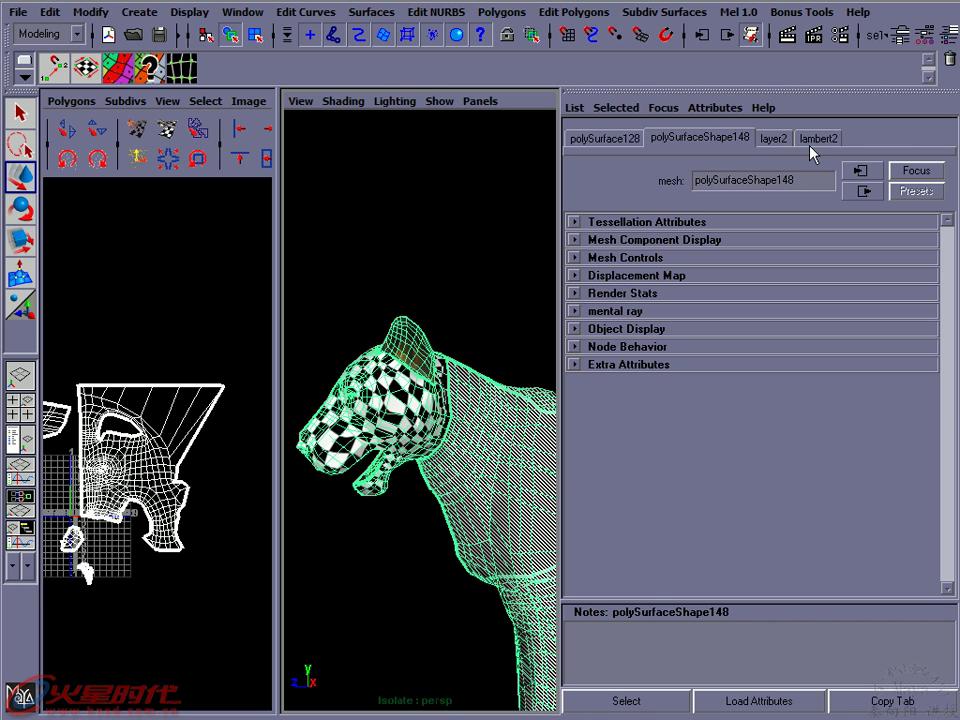
left_click(810, 137)
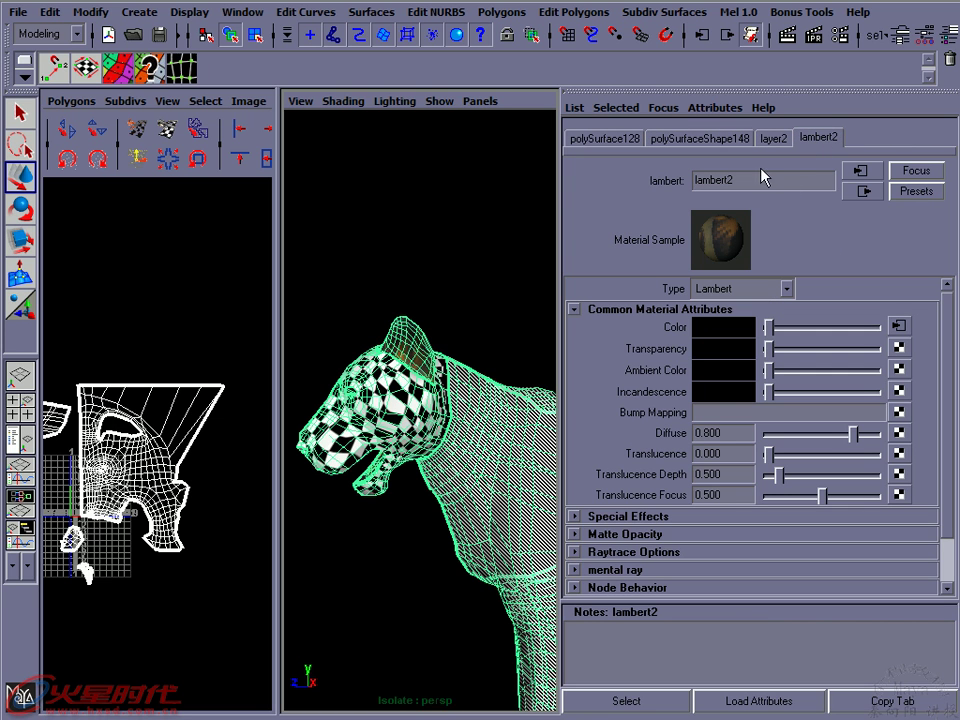
left_click(771, 140)
left_click(493, 266)
left_click(405, 400)
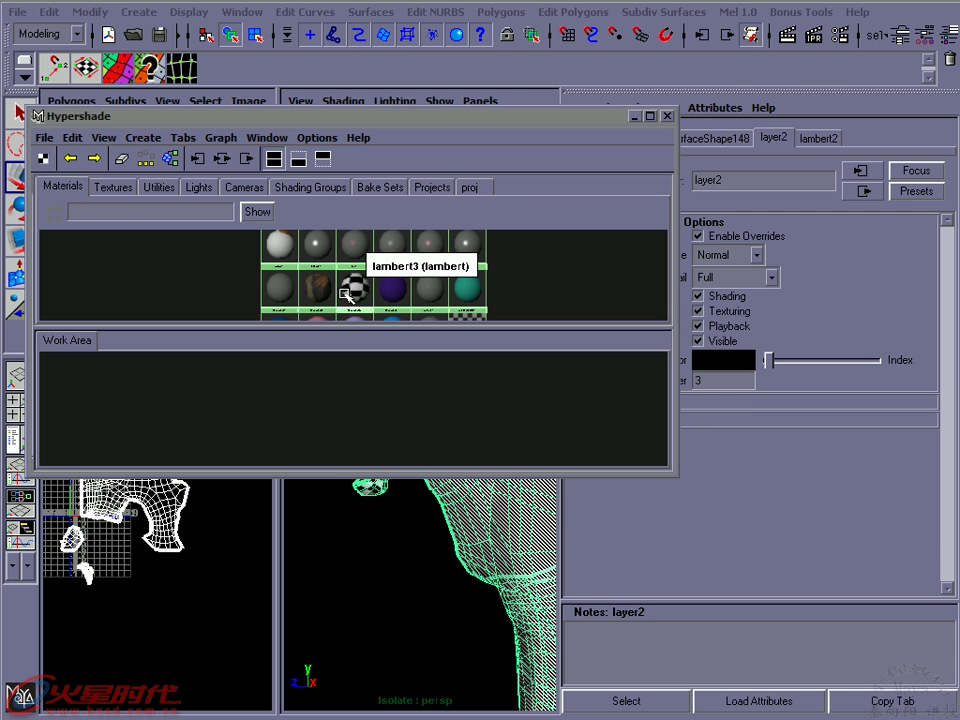
left_click(353, 288)
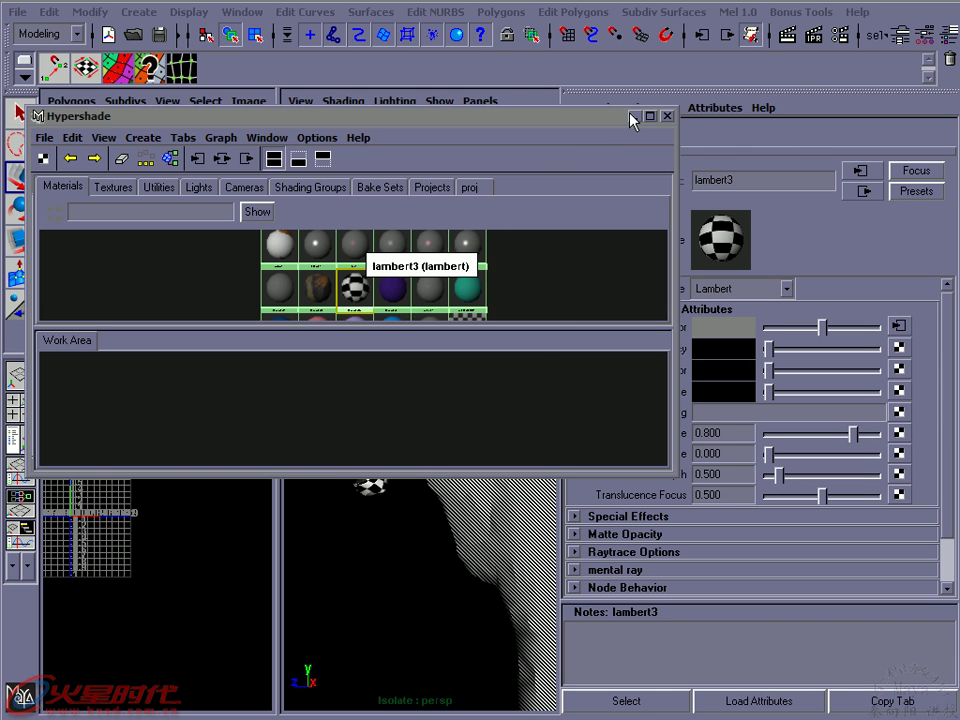
left_click(637, 117)
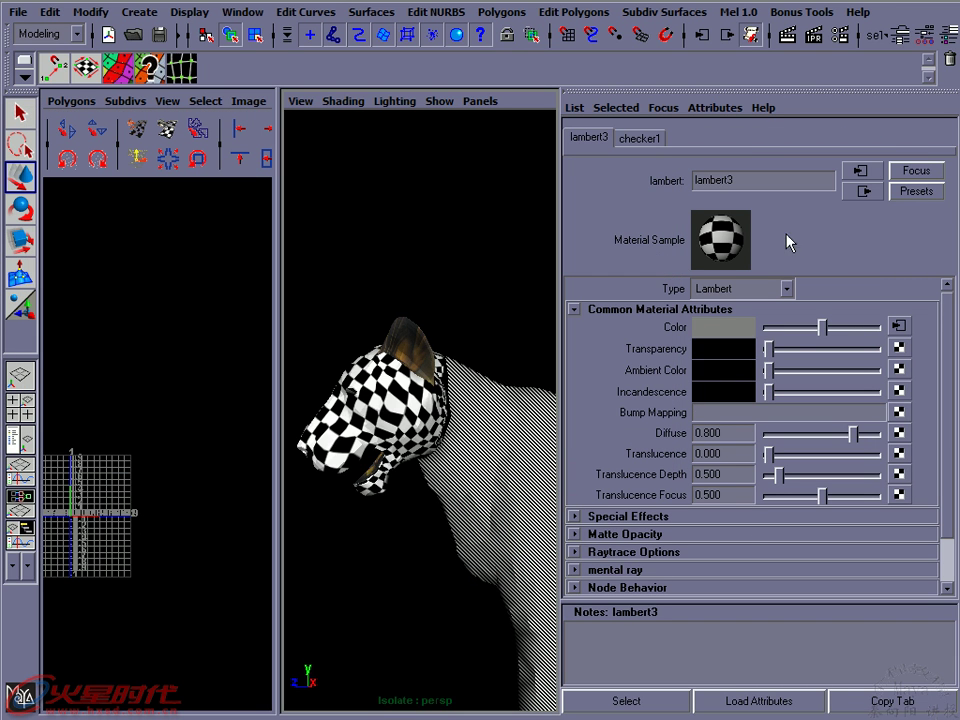
Expand Hardware Texturing on lambert3 and set Texture resolution to Highest (256x256)
scroll(950, 468, "down", 2)
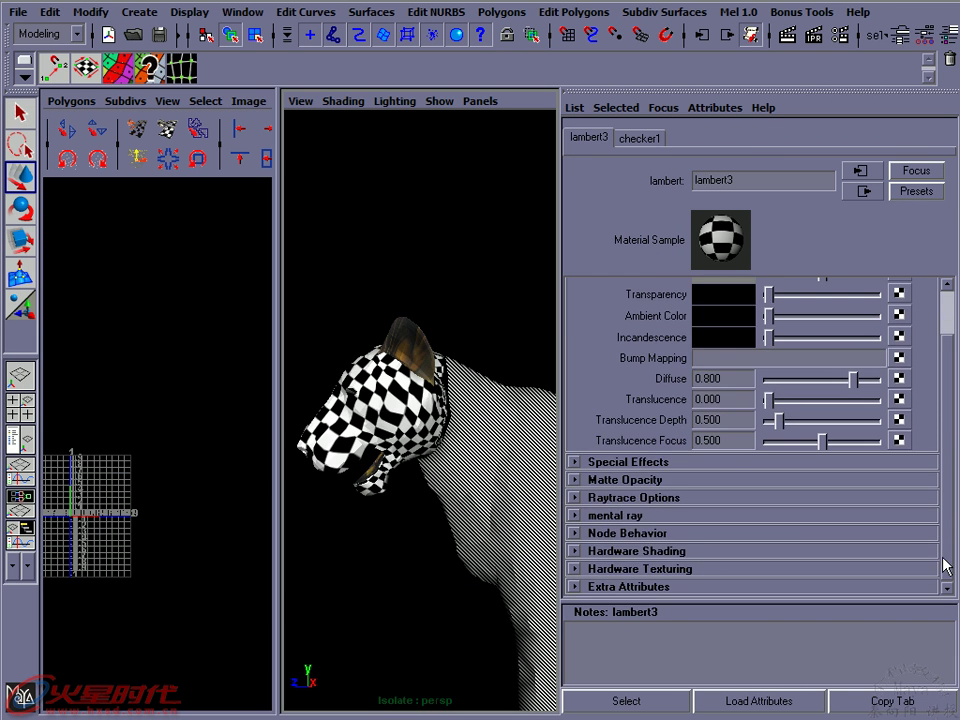
left_click(612, 551)
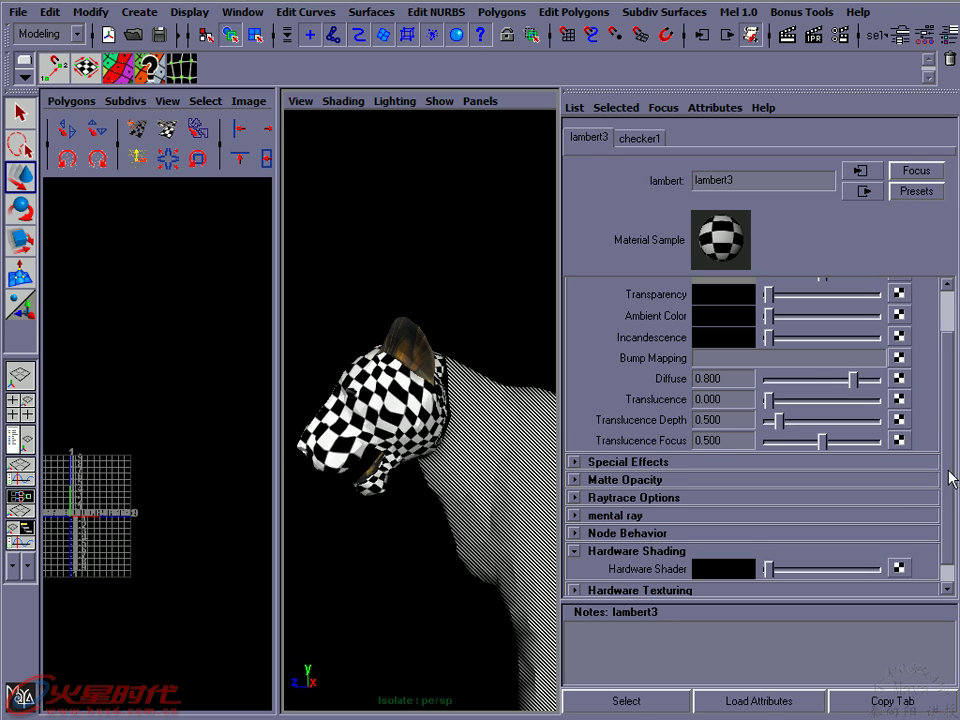
scroll(952, 474, "down", 1)
left_click(640, 568)
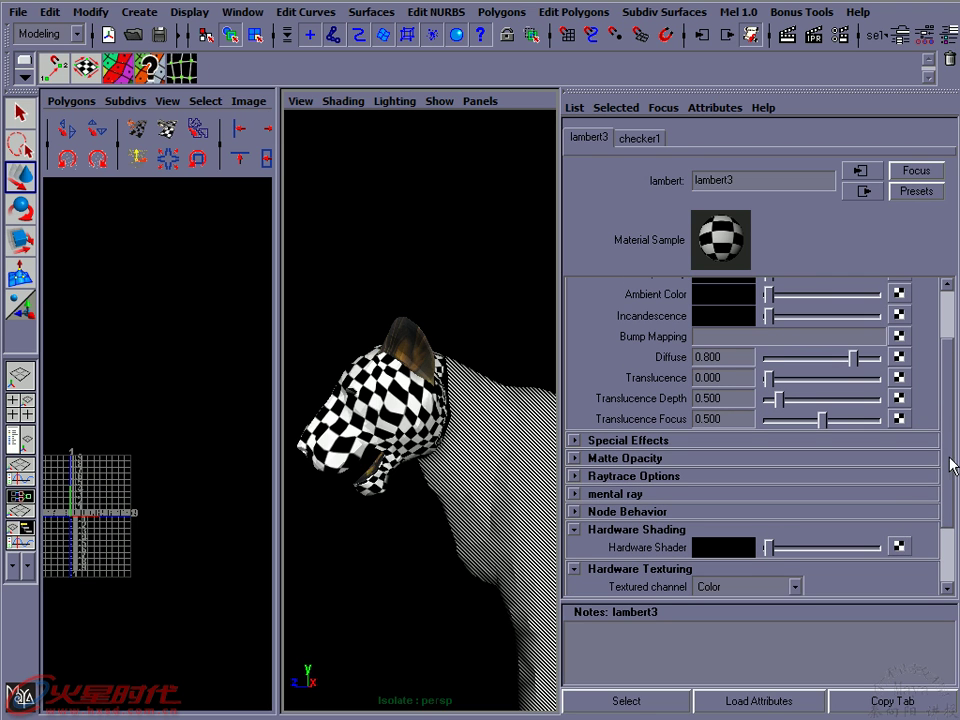
scroll(950, 463, "down", 4)
left_click(768, 523)
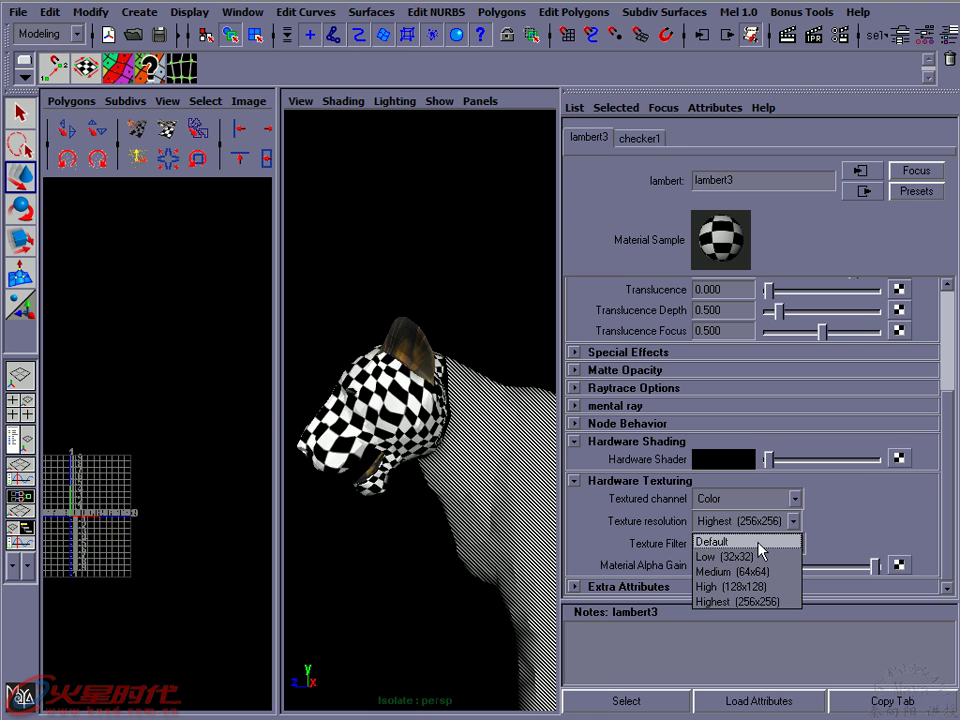
left_click(762, 543)
left_click(775, 524)
left_click(771, 601)
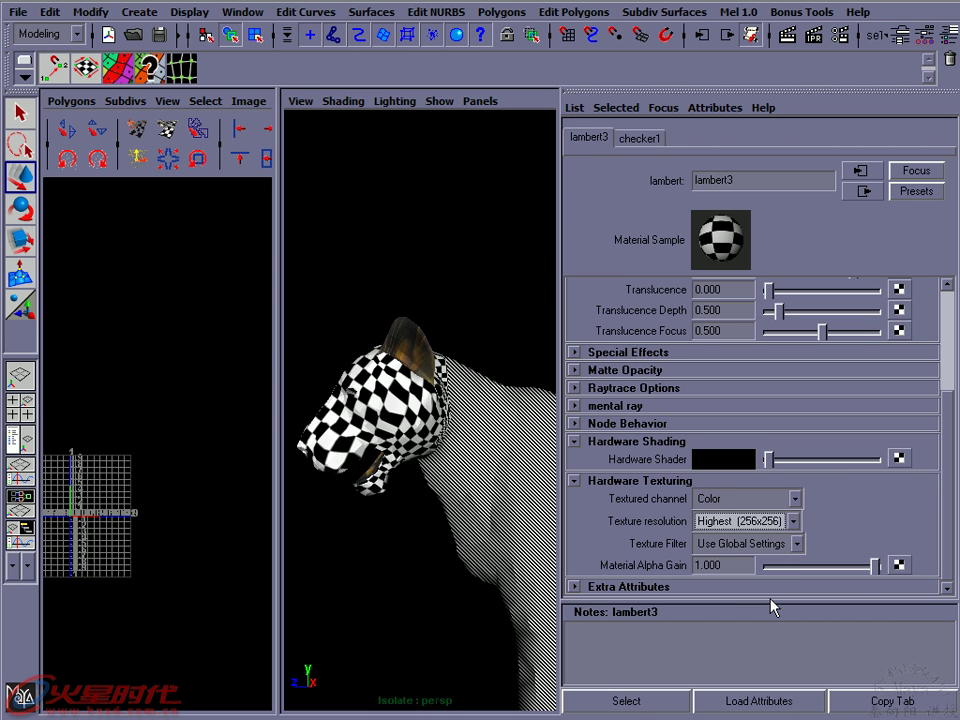
Confirm Highest (256x256) texture resolution and close the Attribute Editor
right_click_drag(452, 408, 508, 422, "alt")
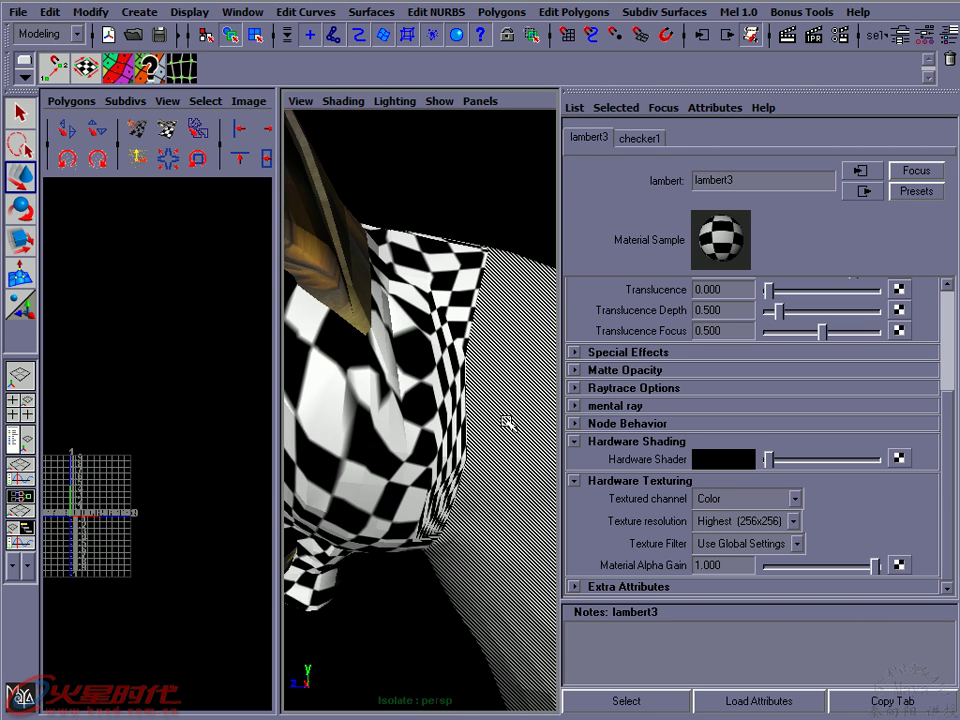
left_click_drag(450, 382, 505, 427, "alt")
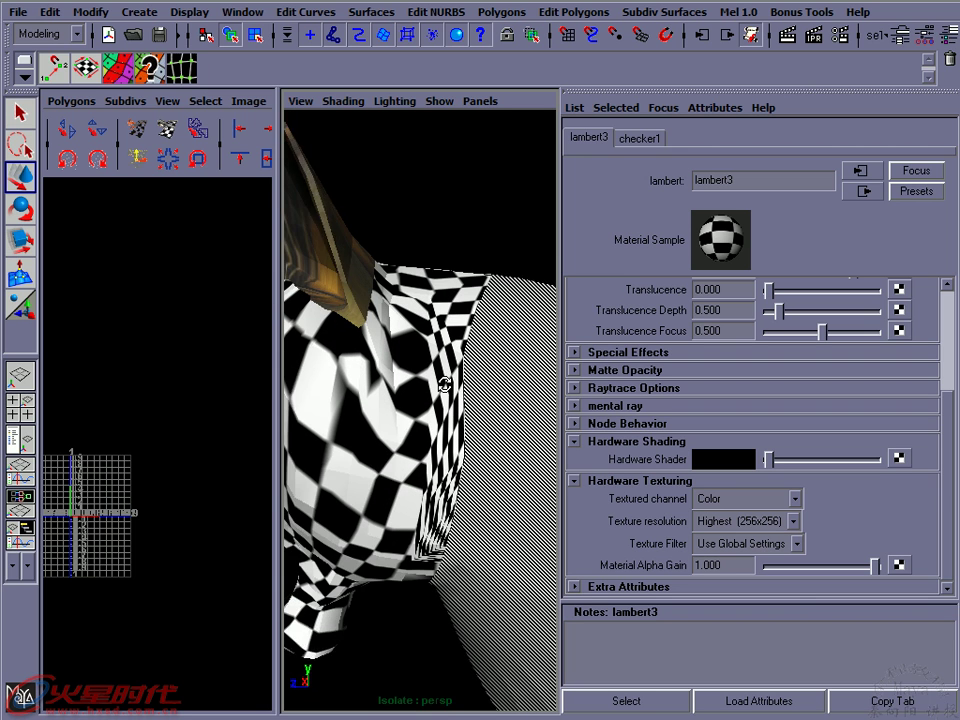
left_click(763, 521)
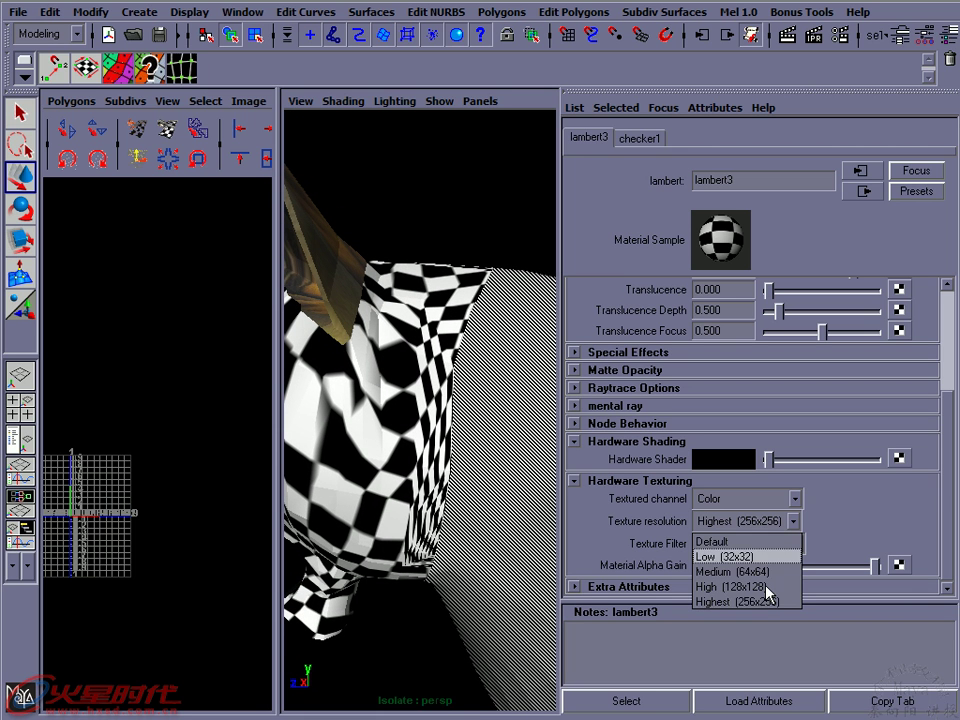
left_click(745, 600)
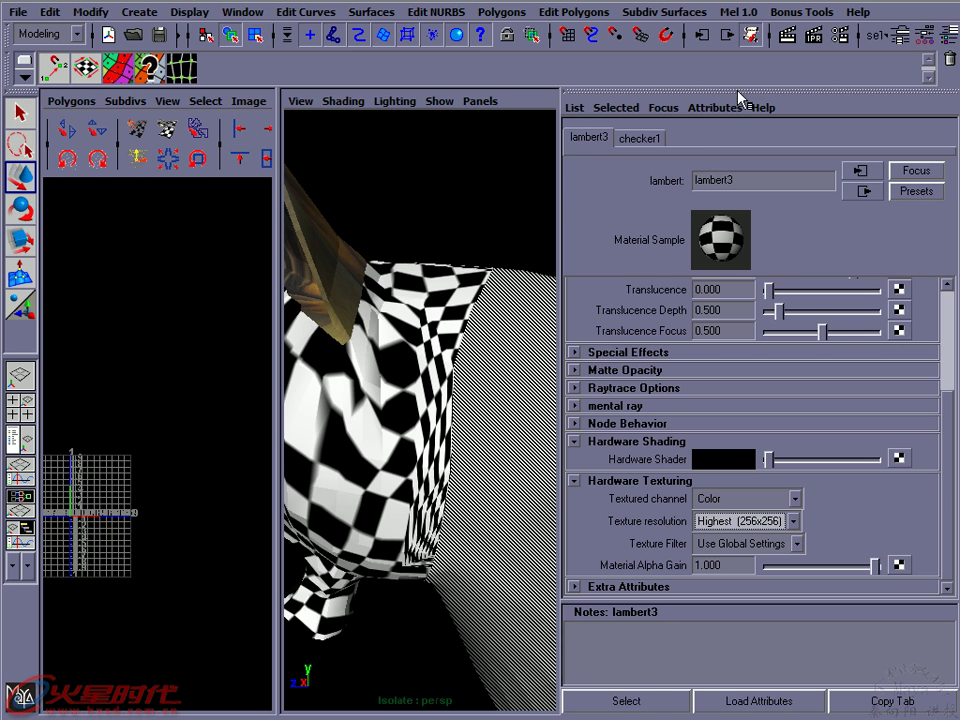
key("ctrl+a")
right_click_drag(681, 399, 617, 407, "alt")
mouse_move(617, 407)
left_mouse_down("alt")
mouse_move(647, 381)
mouse_move(652, 415)
mouse_move(617, 420)
left_mouse_up("alt")
Select the head mesh and drag a wedge-edge UV up to the shell's top-right corner
left_click(672, 370)
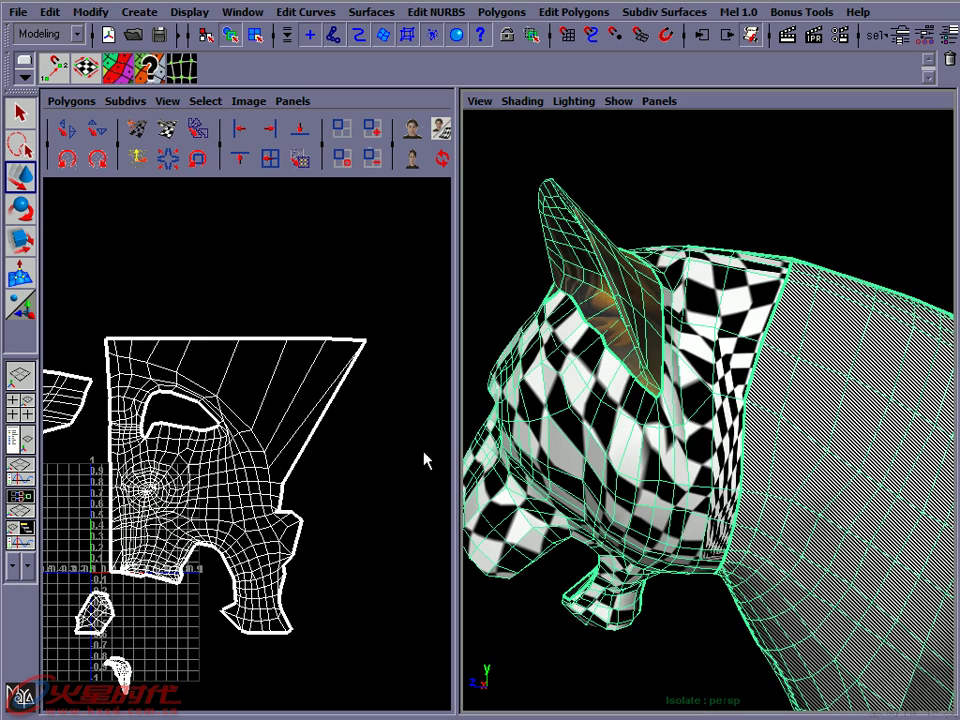
mouse_move(520, 422)
left_mouse_down("alt")
mouse_move(703, 355)
mouse_move(692, 437)
mouse_move(697, 427)
left_mouse_up("alt")
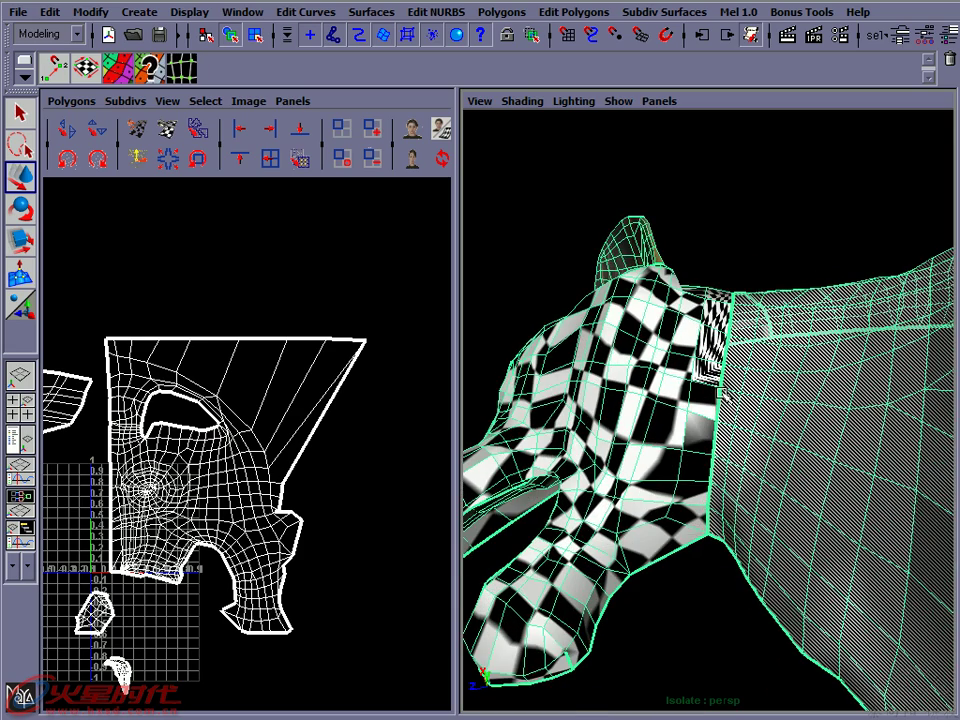
left_click_drag(515, 378, 505, 320, "alt")
middle_click_drag(300, 463, 281, 469, "alt")
right_click_drag(280, 465, 283, 456)
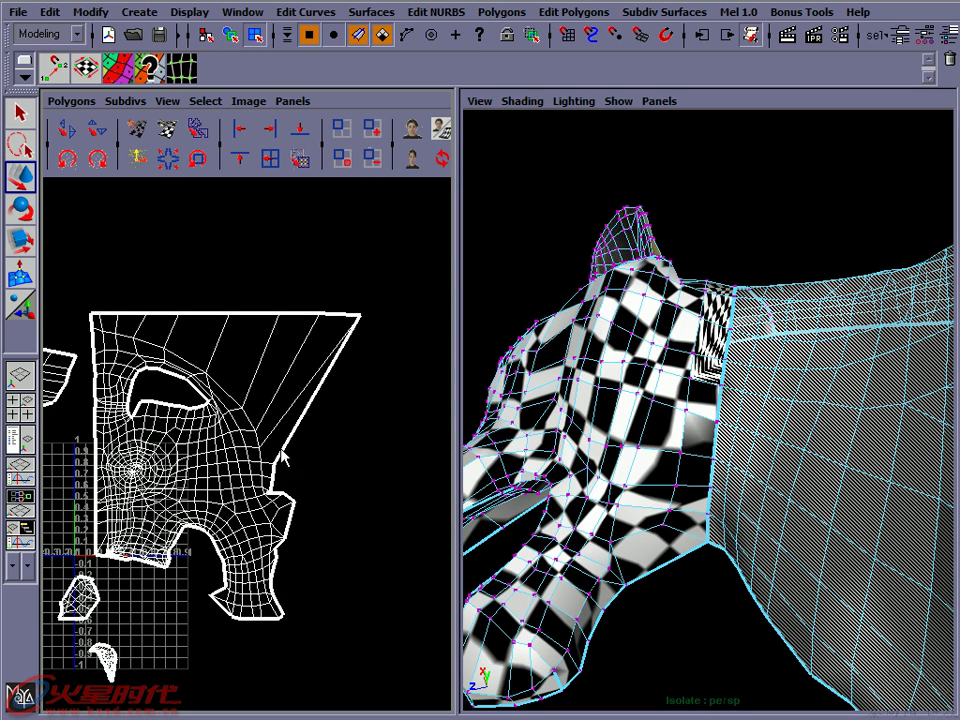
left_click(275, 464)
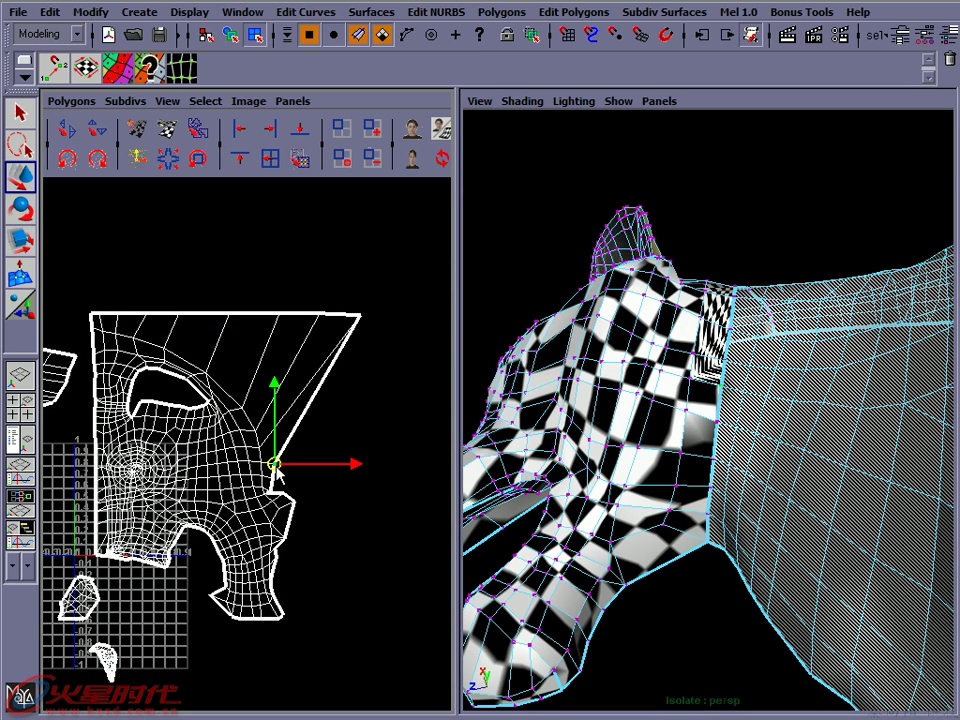
left_click_drag(275, 464, 388, 315)
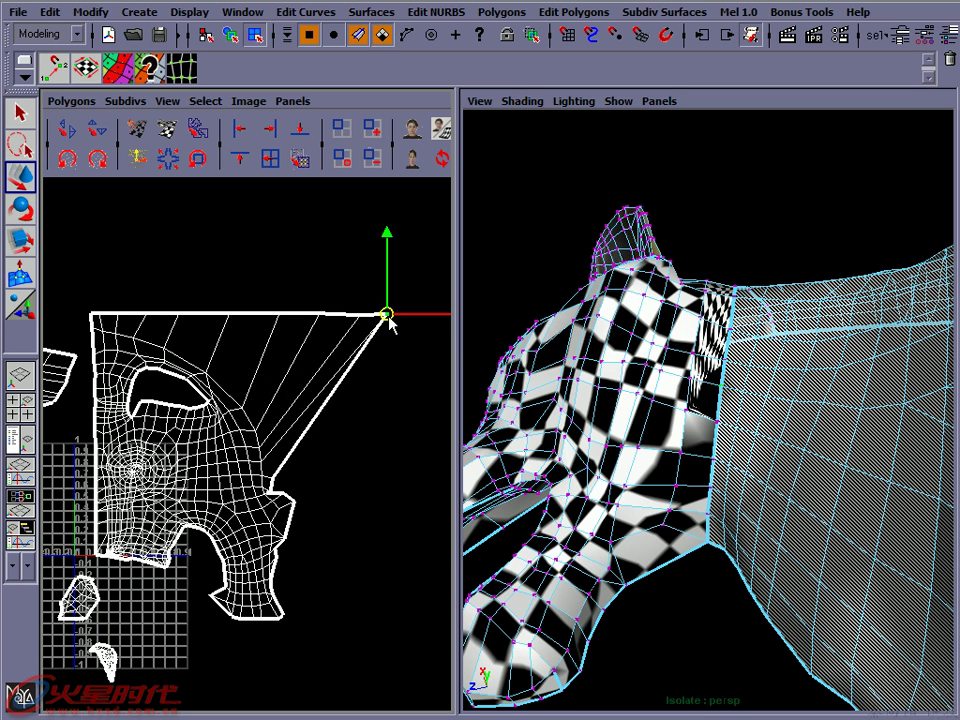
left_click_drag(272, 484, 411, 323)
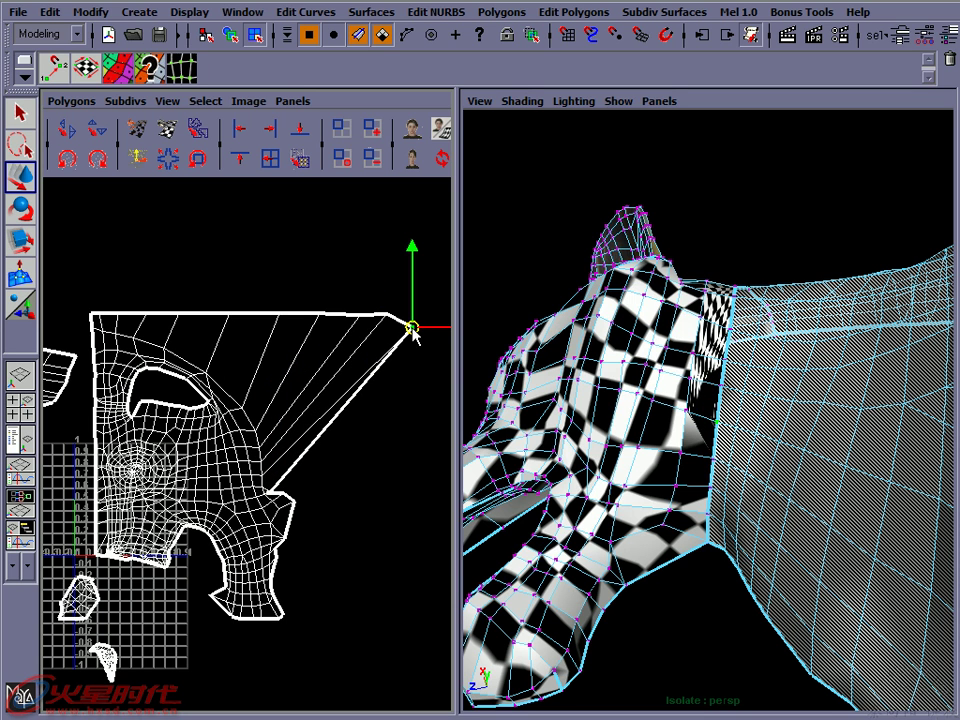
left_click_drag(272, 499, 428, 320)
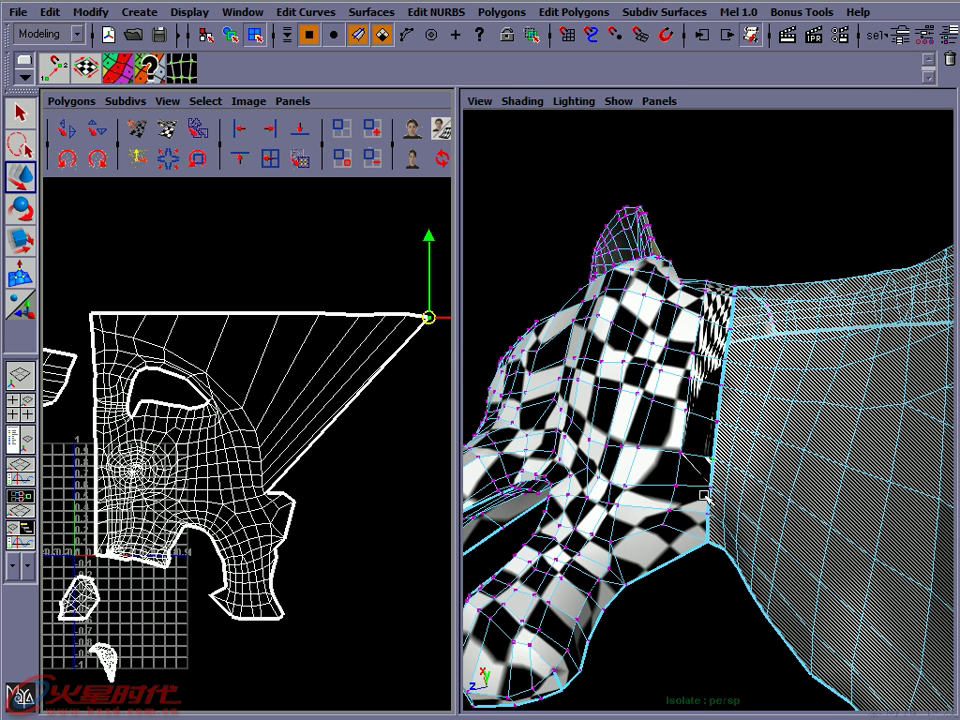
Flatten the corner notch onto the wedge's top edge and marquee-select the top-edge UVs
right_click_drag(698, 490, 693, 484)
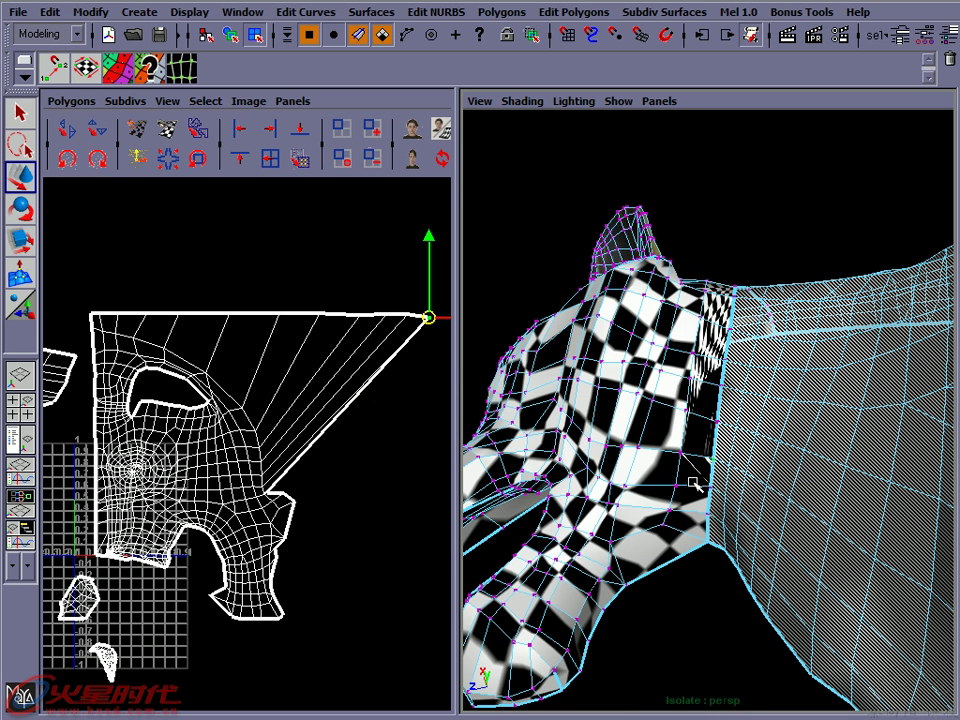
left_click(539, 420)
mouse_move(290, 505)
left_mouse_down()
mouse_move(360, 450)
mouse_move(430, 355)
left_mouse_up()
middle_click_drag(430, 355, 375, 410, "alt")
left_click_drag(377, 412, 405, 370)
right_click_drag(407, 415, 96, 360, "alt")
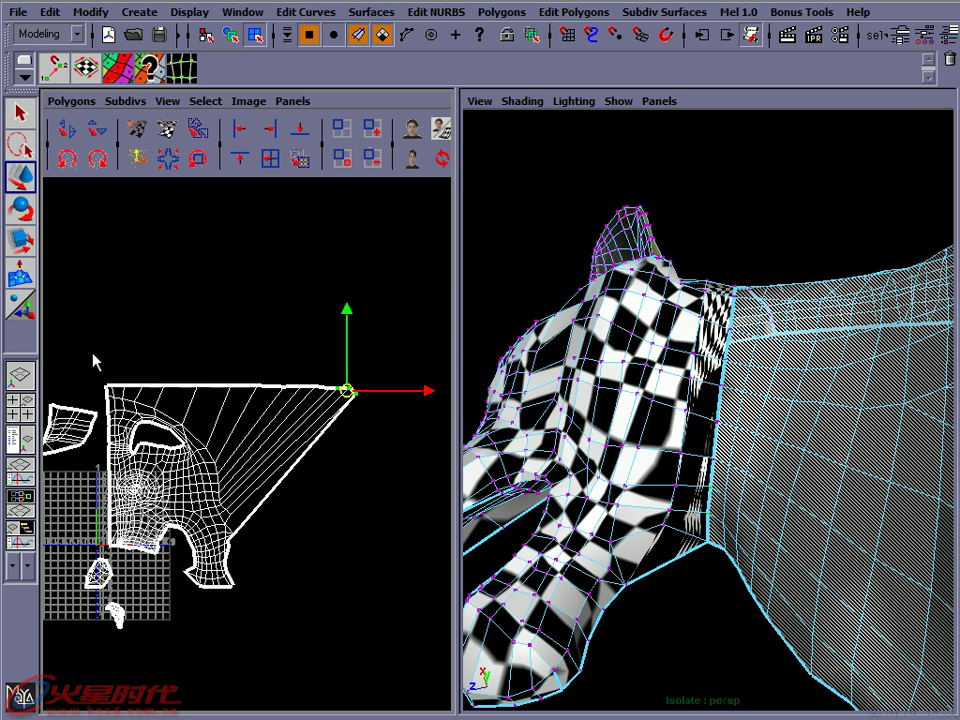
left_click_drag(87, 358, 383, 403)
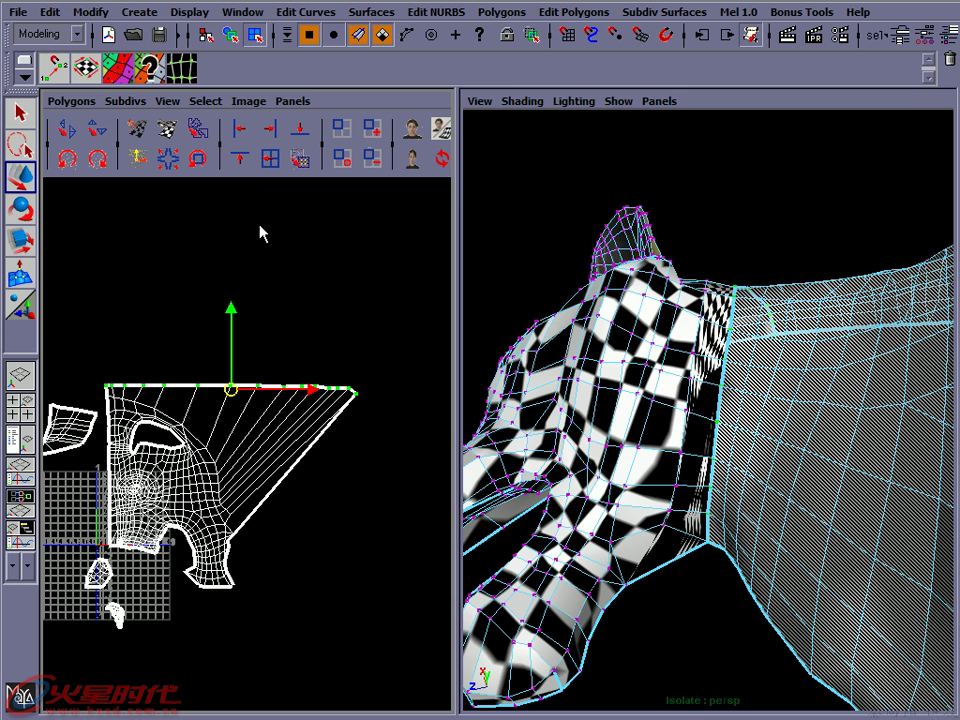
Align the top-edge UVs into a straight line and scale them narrower in X
left_click(246, 161)
key("r")
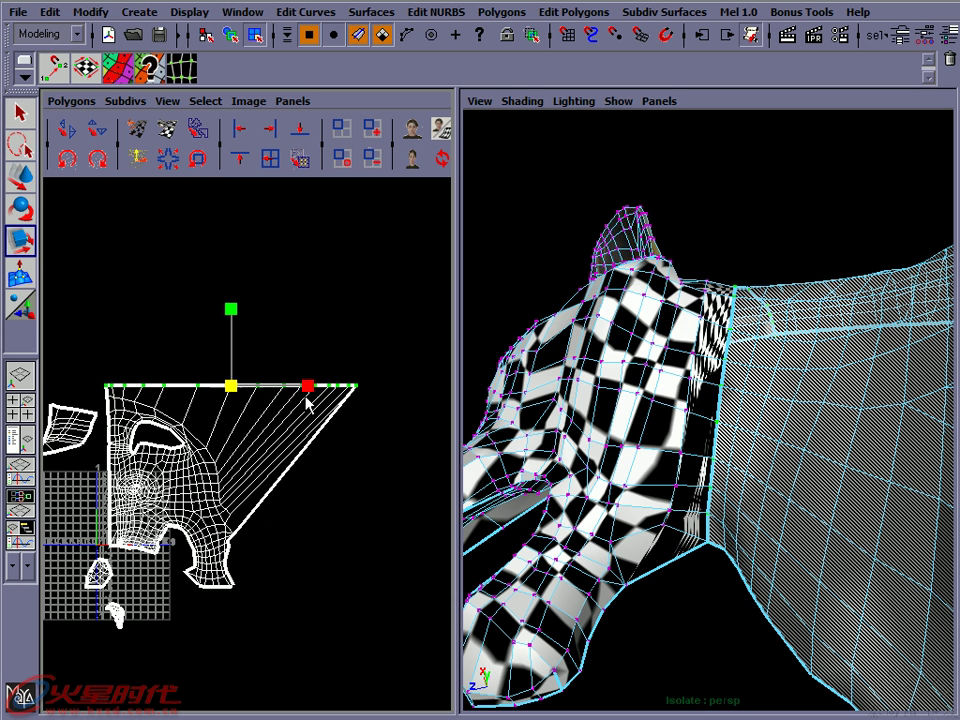
left_click_drag(308, 386, 254, 394)
key("w")
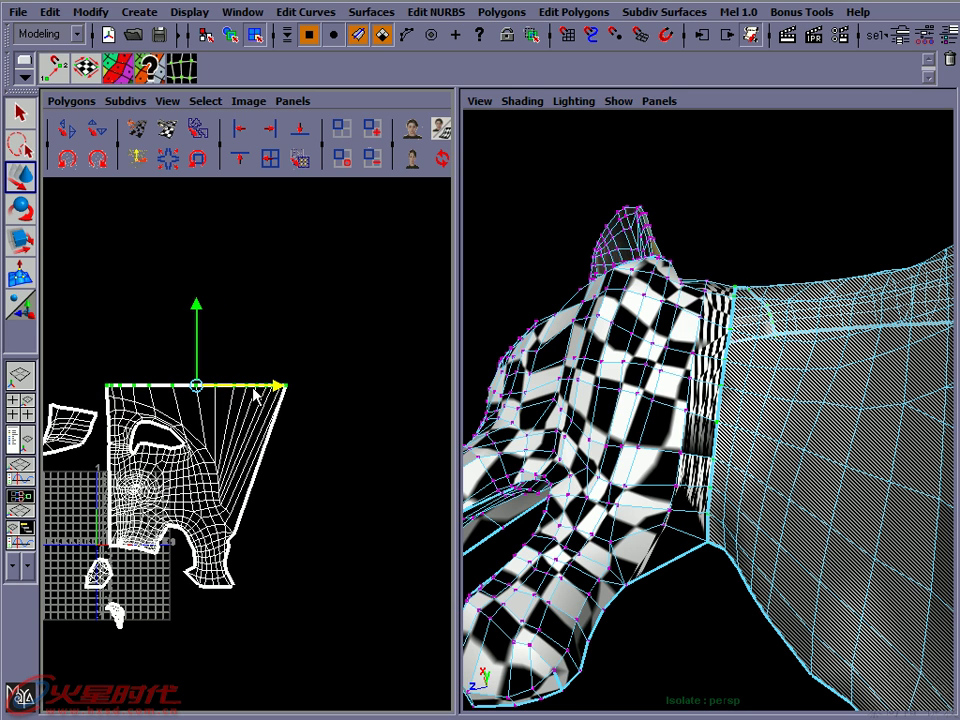
left_click_drag(328, 345, 190, 410)
key("r")
left_click_drag(318, 390, 279, 388)
key("w")
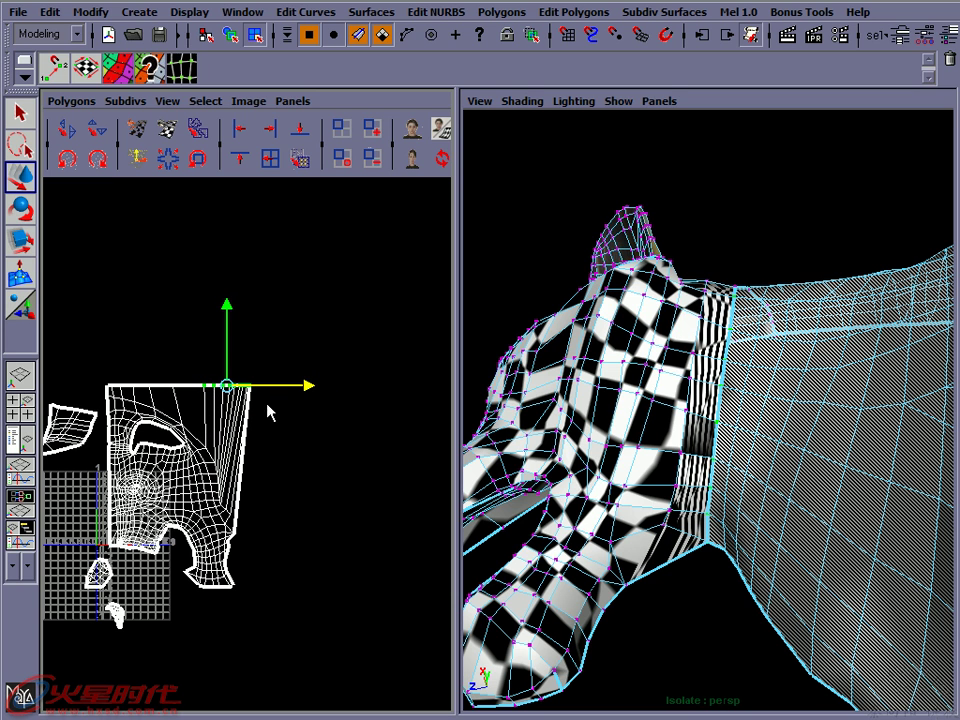
Nudge the top-right UVs slightly right and select the UVs around the eye hole
right_click_drag(232, 426, 276, 398, "alt")
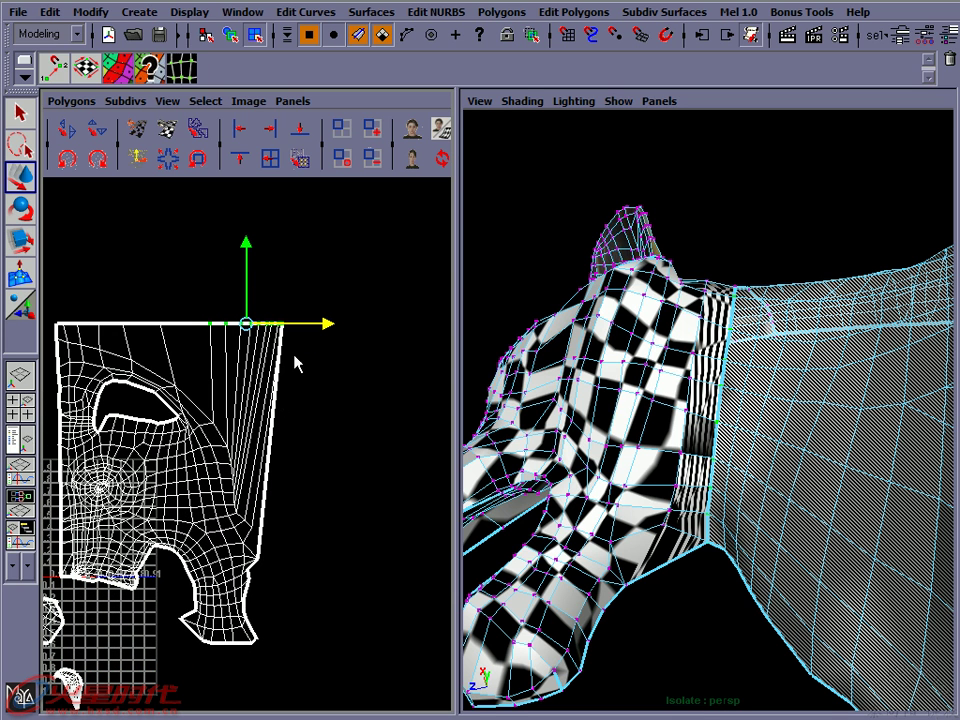
left_click_drag(326, 328, 314, 328)
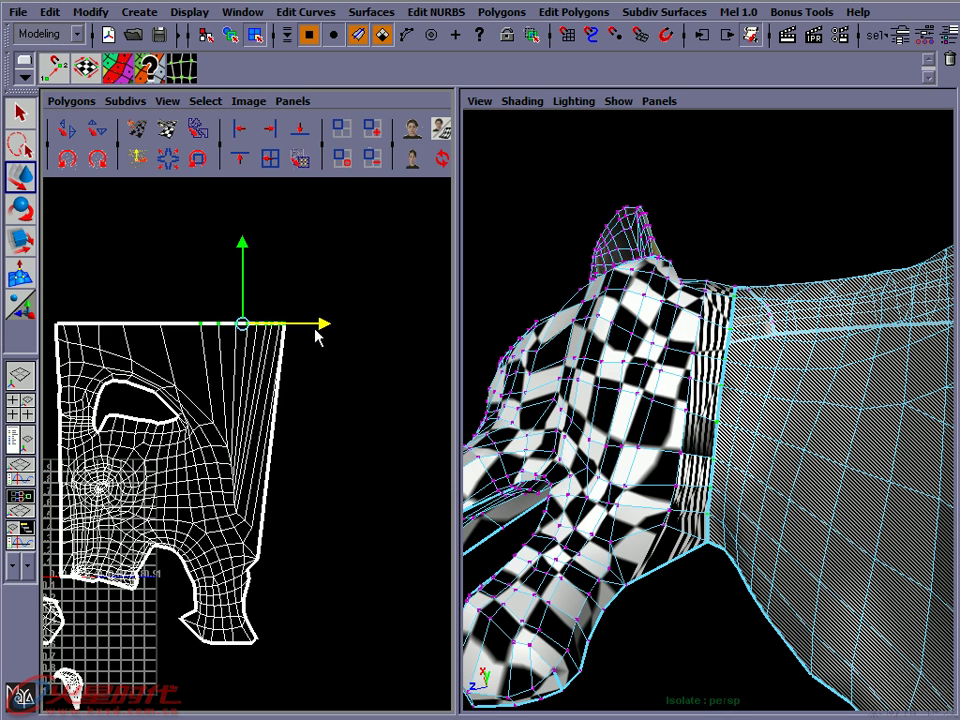
middle_click_drag(272, 383, 311, 360, "alt")
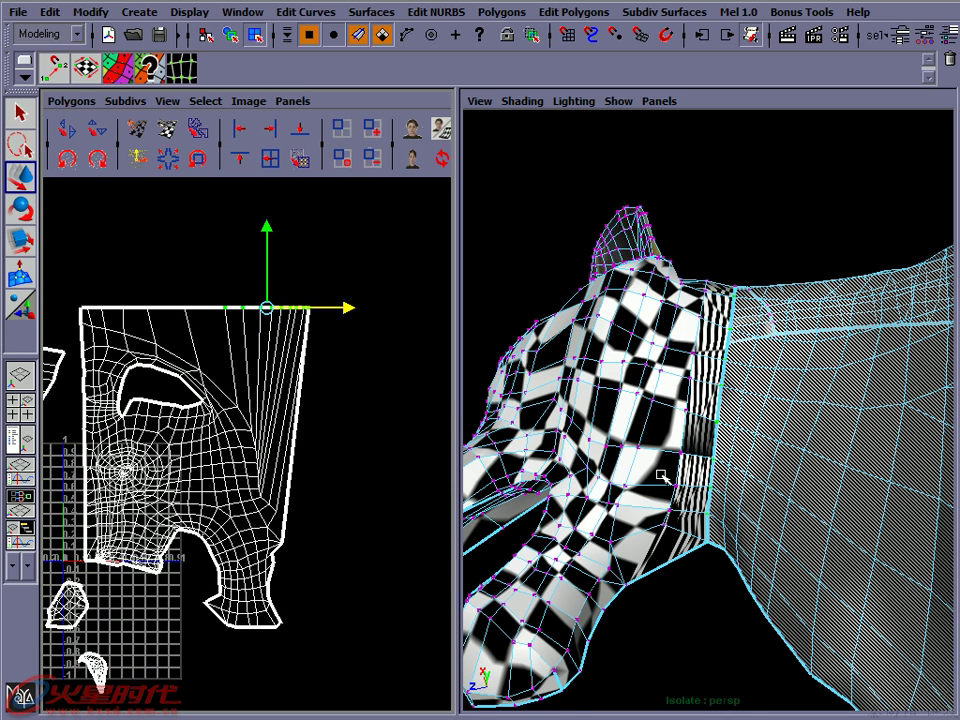
left_click_drag(585, 372, 712, 318, "alt")
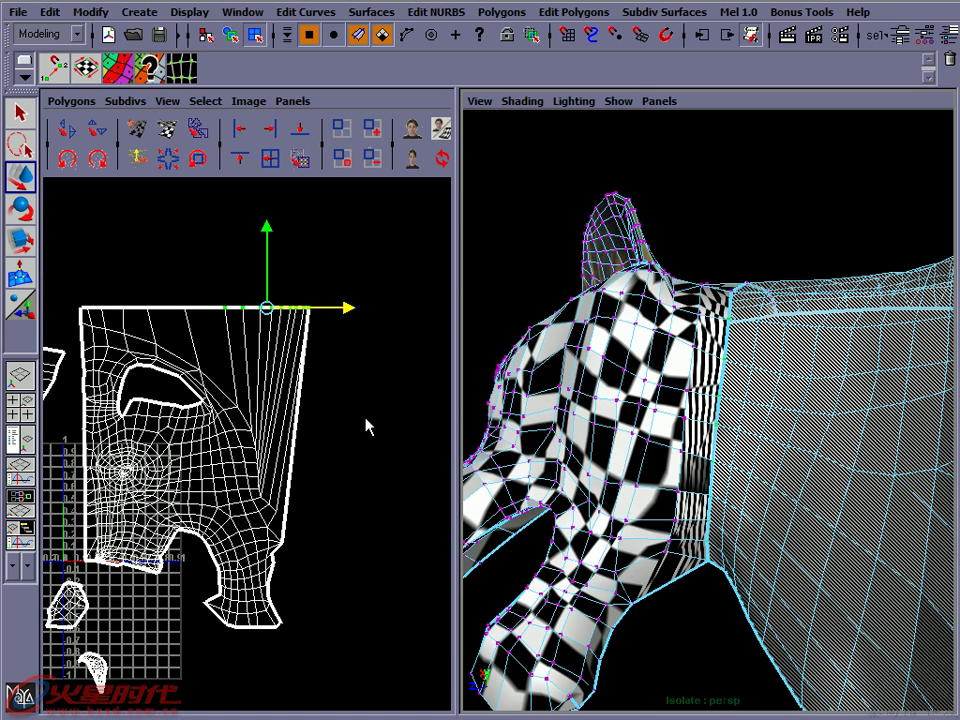
middle_click_drag(195, 349, 200, 368, "alt")
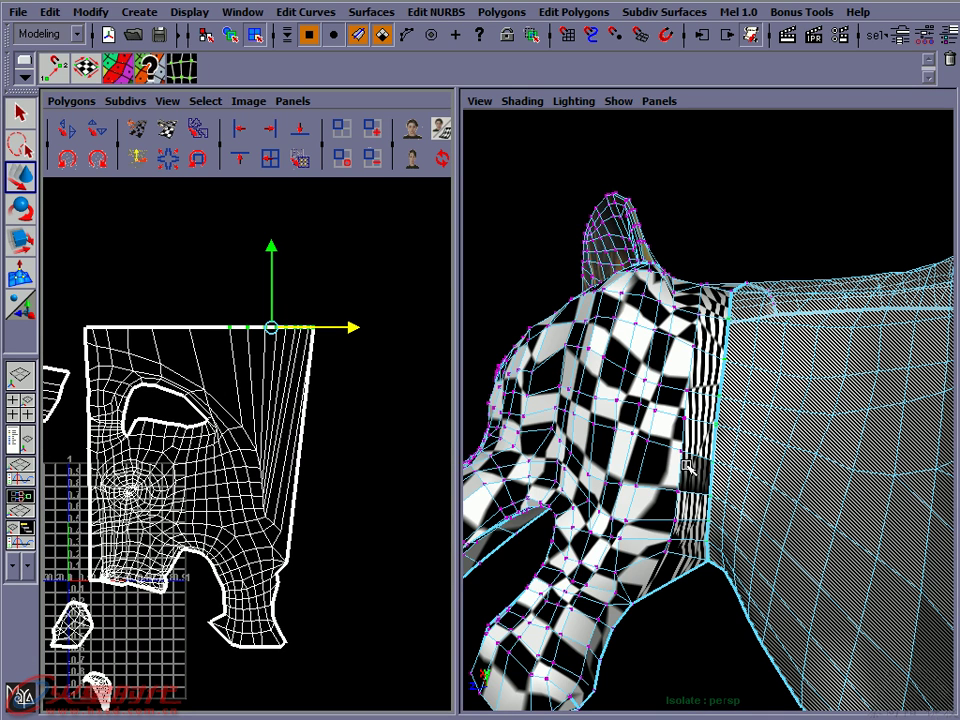
middle_click_drag(298, 410, 263, 320, "alt")
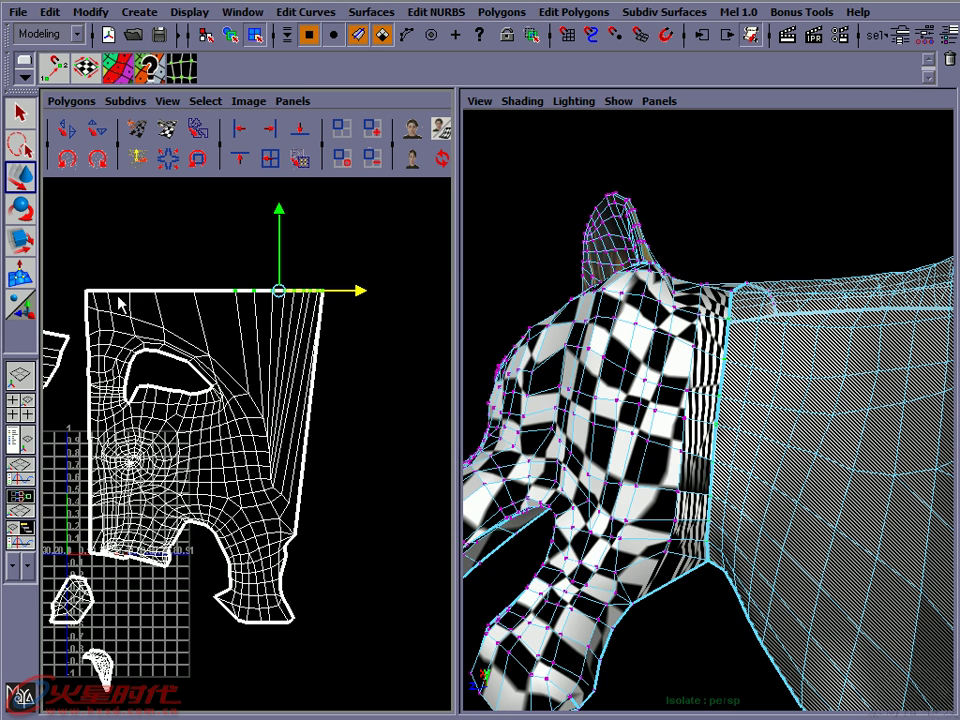
middle_click_drag(276, 405, 346, 330, "alt")
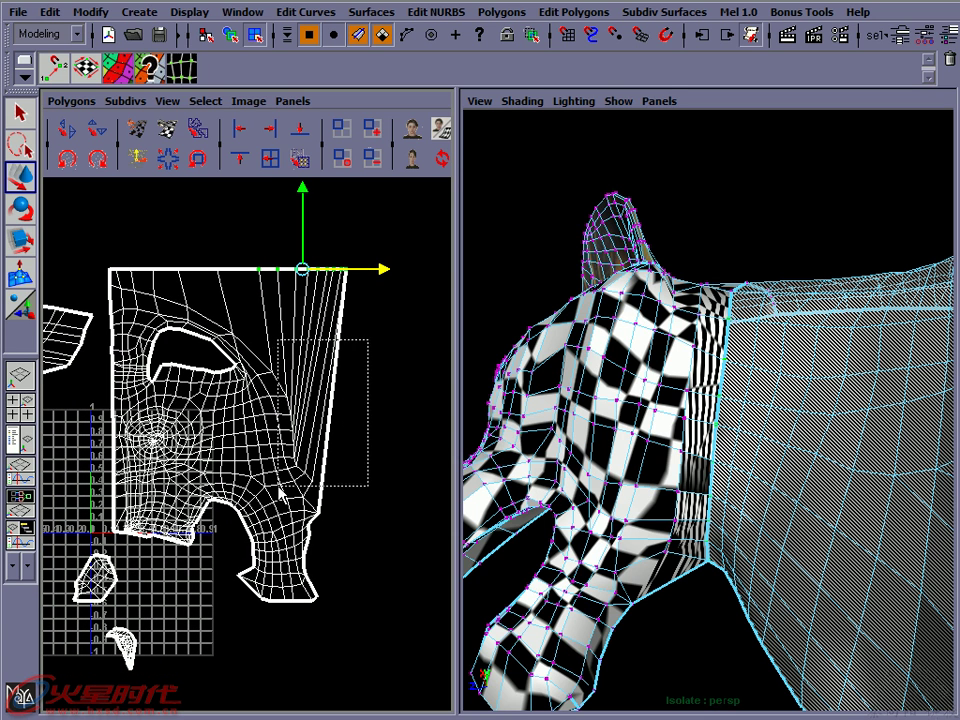
left_click_drag(362, 369, 278, 500)
mouse_move(268, 396)
left_mouse_down("shift")
mouse_move(272, 345)
mouse_move(205, 295)
mouse_move(180, 305)
mouse_move(140, 290)
mouse_move(134, 306)
left_mouse_up("shift")
Relax the selected eye-hole UVs three times with Pin UV Border and Pin Unselected UVs on
left_click_drag(341, 489, 290, 530, "shift")
left_click(55, 102)
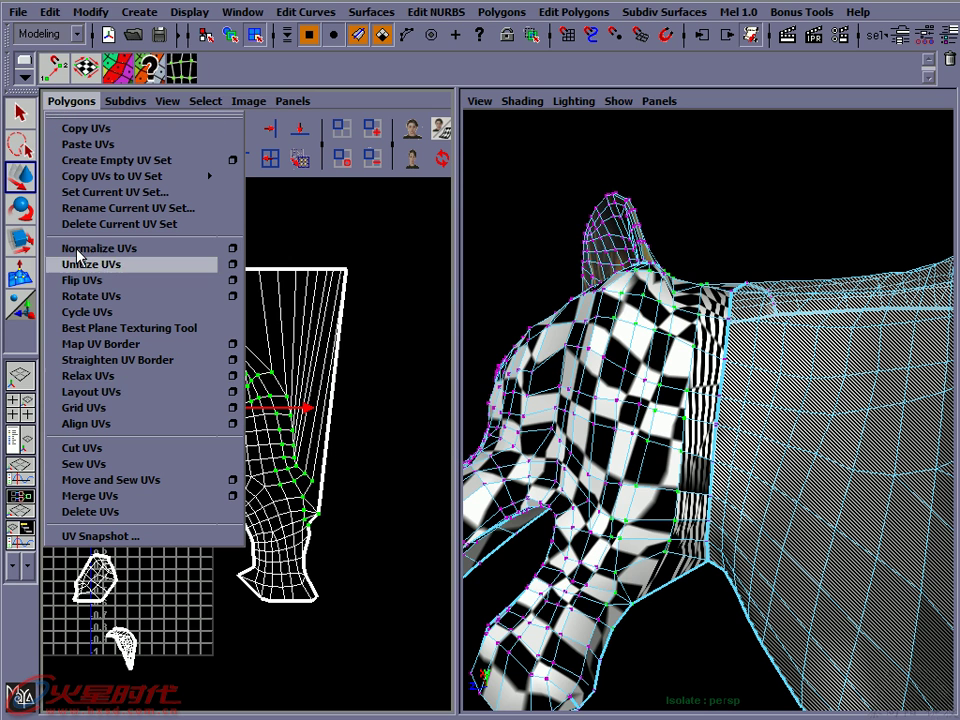
left_click(231, 376)
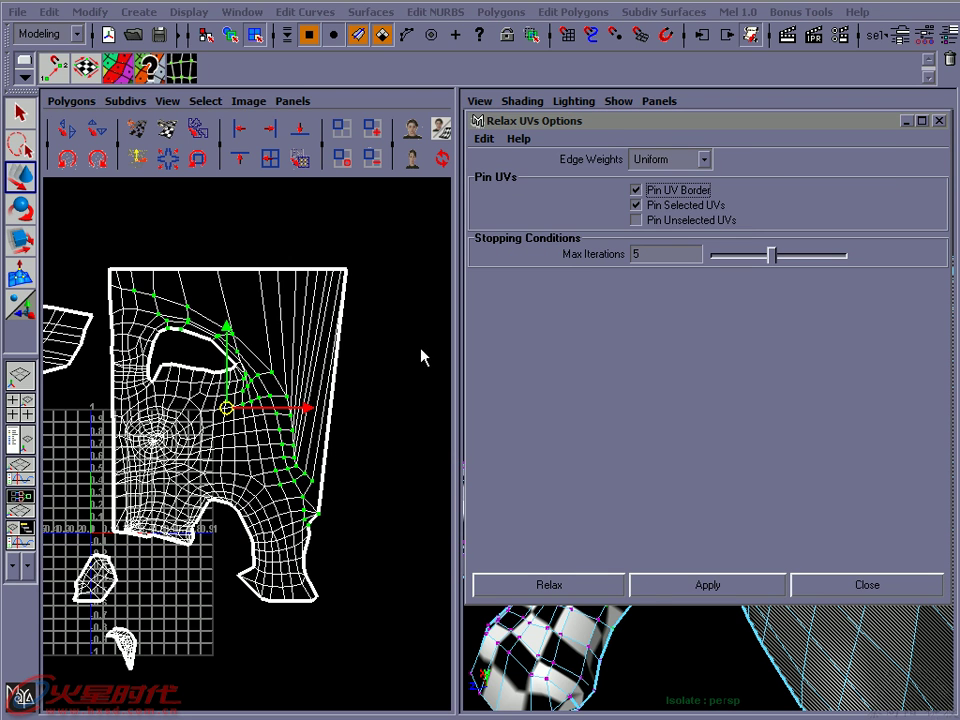
left_click(650, 203)
left_click(652, 220)
left_click(731, 588)
left_click(732, 588)
left_click(735, 588)
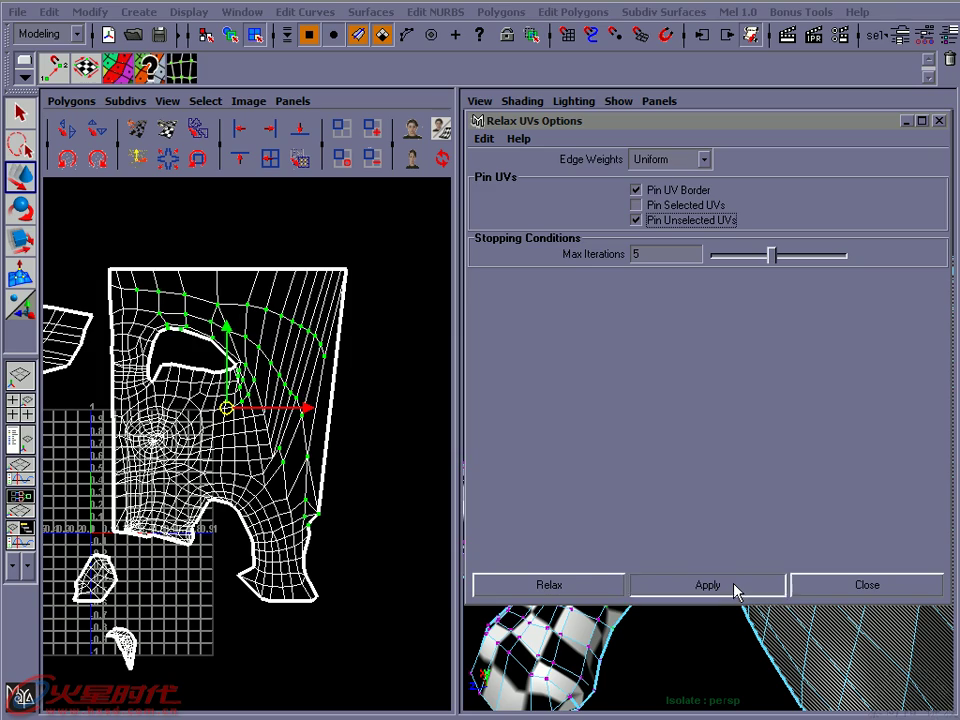
left_click(795, 584)
mouse_move(720, 380)
left_mouse_down("alt")
mouse_move(752, 347)
mouse_move(700, 355)
left_mouse_up("alt")
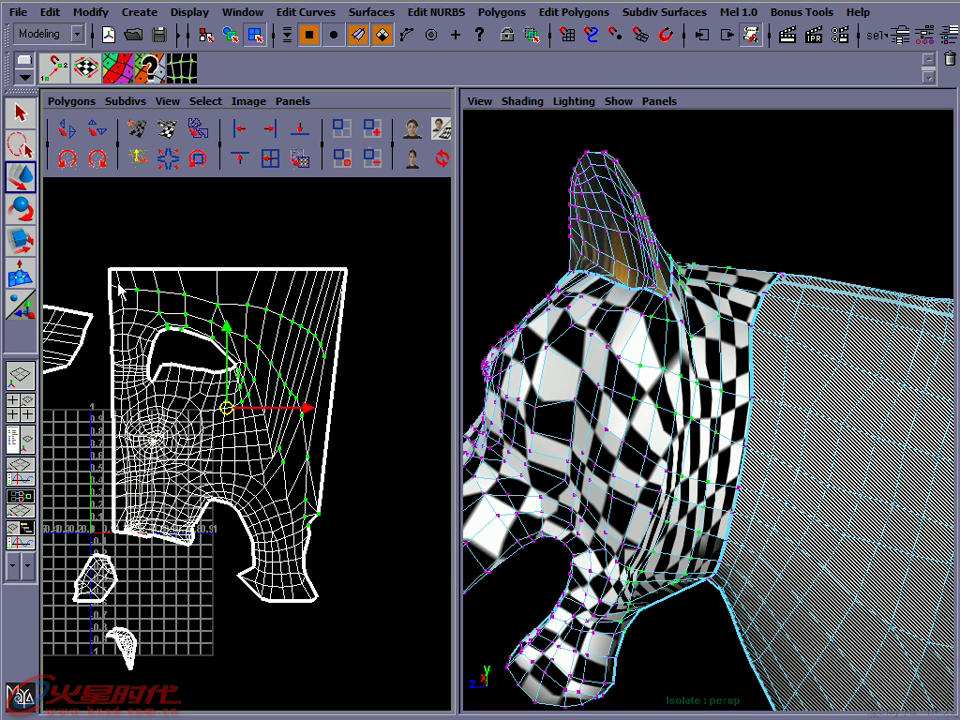
Select a wider region around the eye hole and top edge and relax it twice
left_click_drag(123, 287, 331, 393)
left_click_drag(200, 253, 370, 425, "shift")
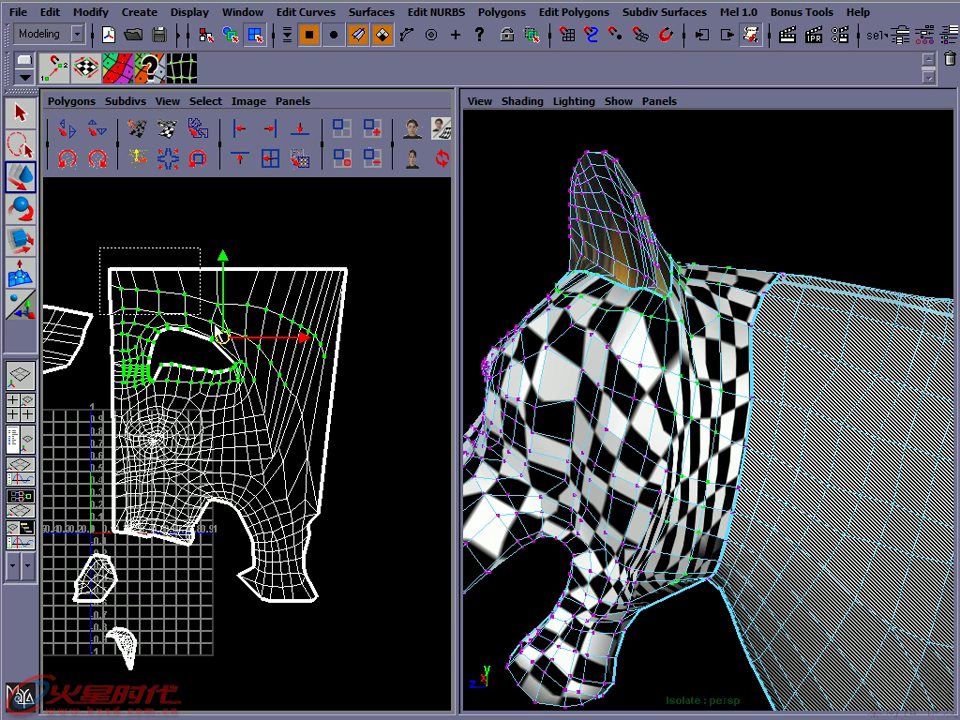
left_click_drag(366, 375, 299, 462, "shift")
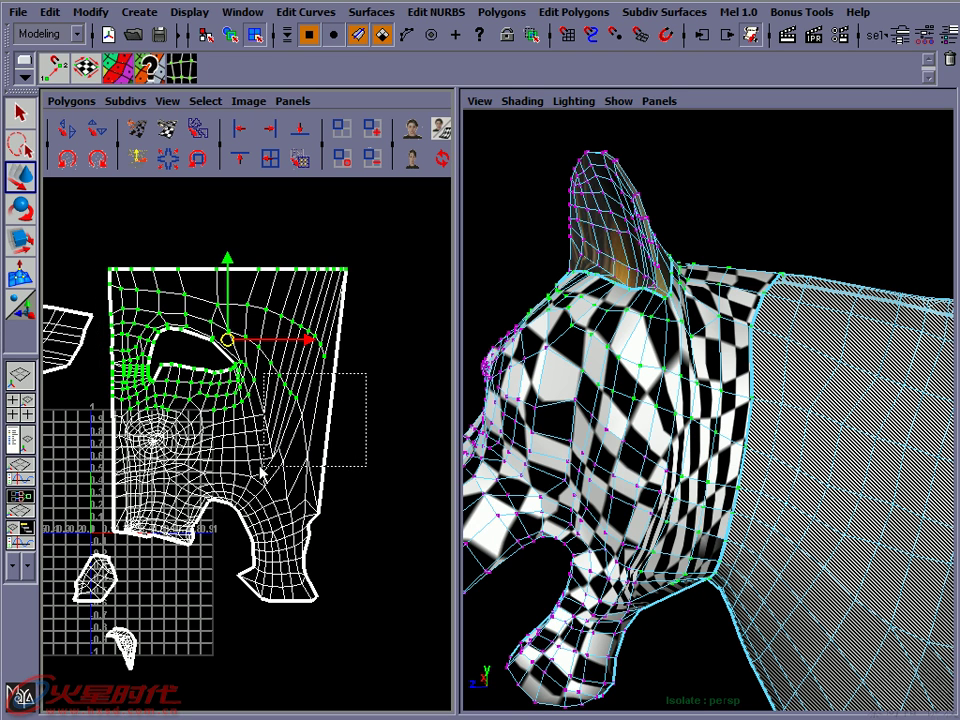
left_click_drag(378, 412, 300, 508, "shift")
left_click(72, 101)
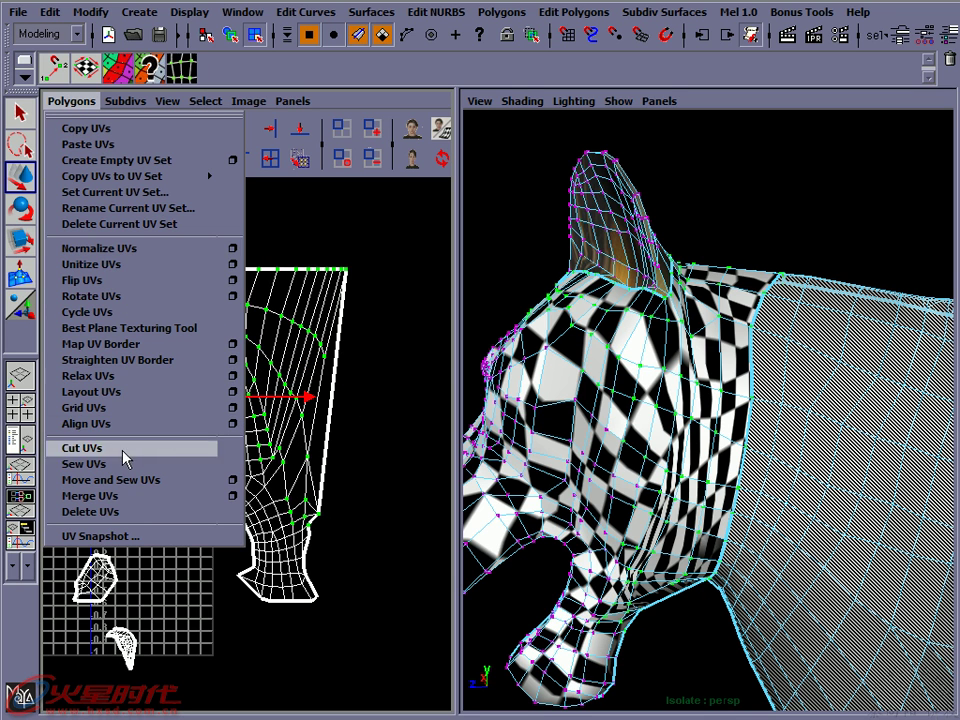
left_click(233, 376)
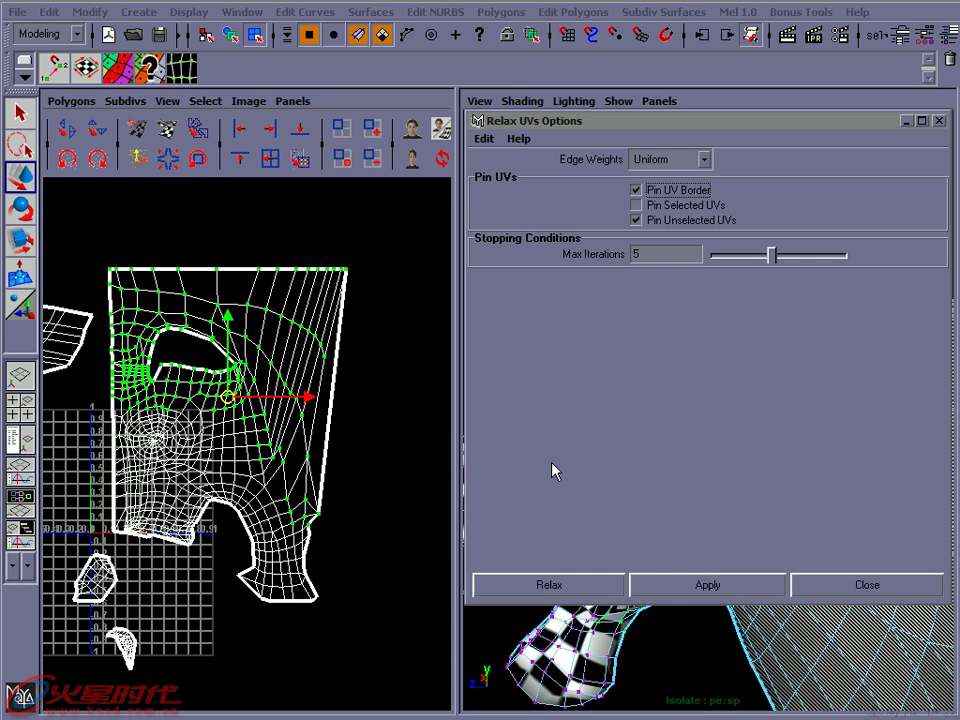
left_click(706, 588)
left_click(706, 588)
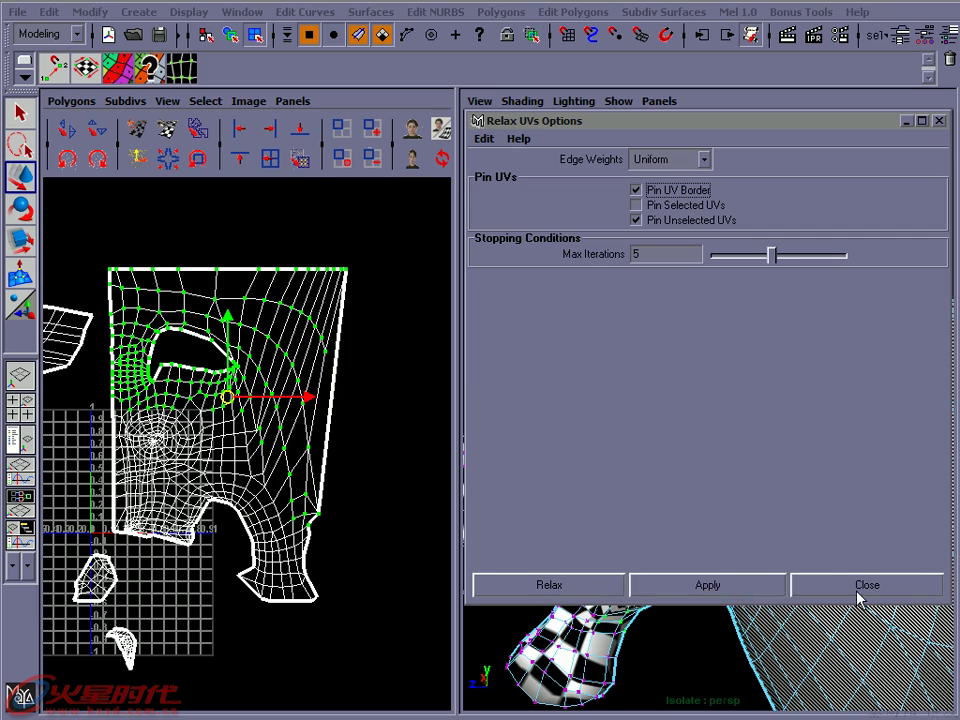
left_click(858, 586)
Inspect the checker on the head, then reselect the UVs along the shell's top edge
mouse_move(595, 335)
left_mouse_down("alt")
mouse_move(715, 370)
mouse_move(786, 263)
left_mouse_up("alt")
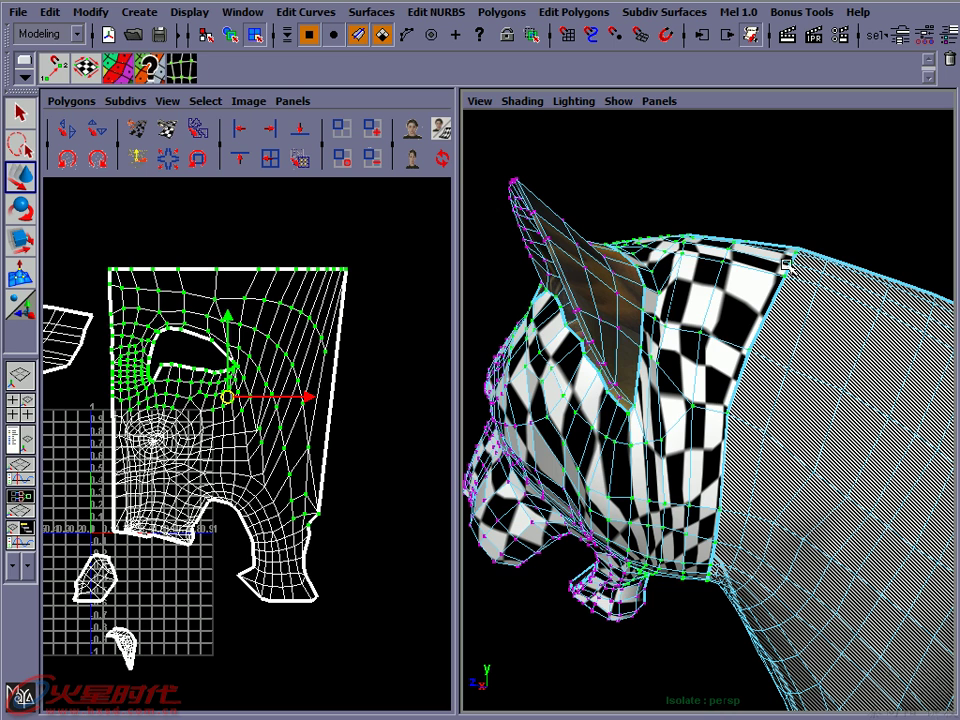
left_click_drag(542, 332, 737, 405, "alt")
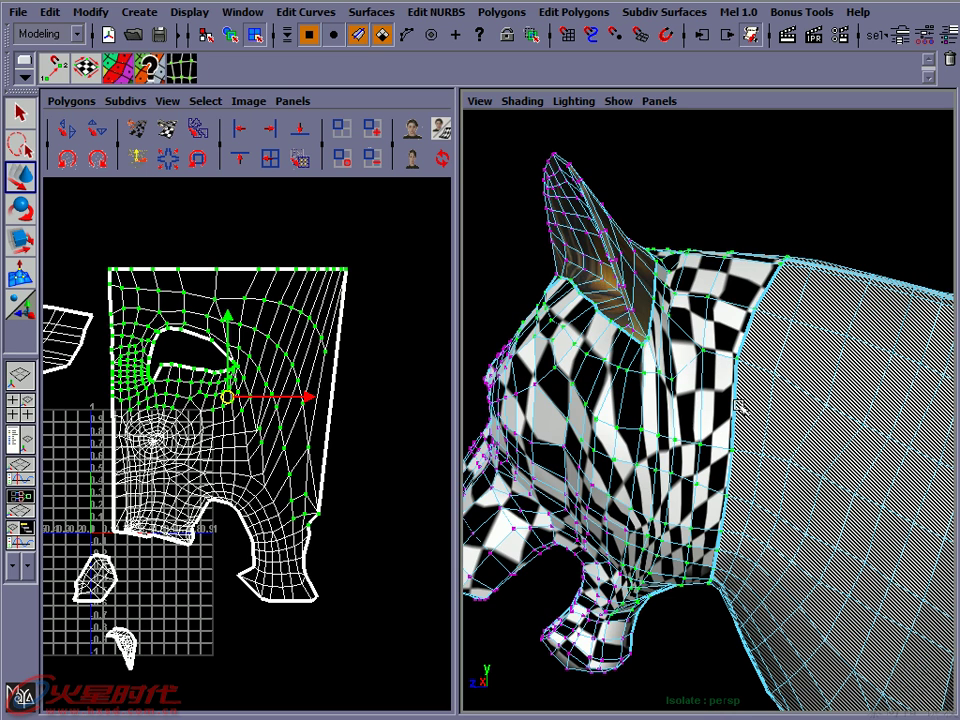
left_click_drag(555, 358, 723, 516, "alt")
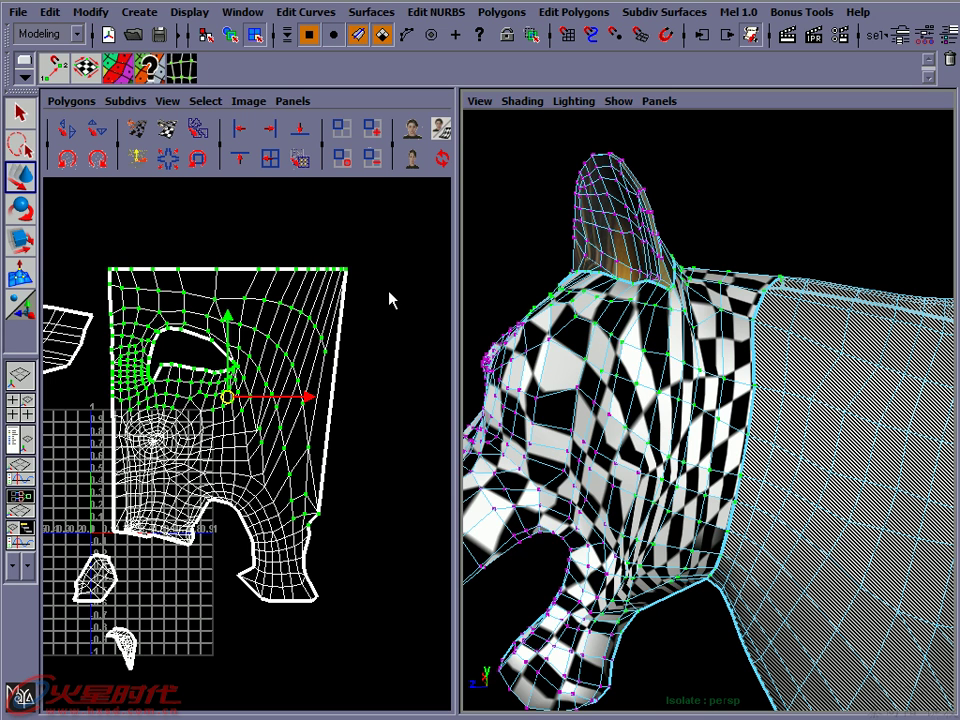
left_click(378, 254)
left_click_drag(386, 236, 249, 276)
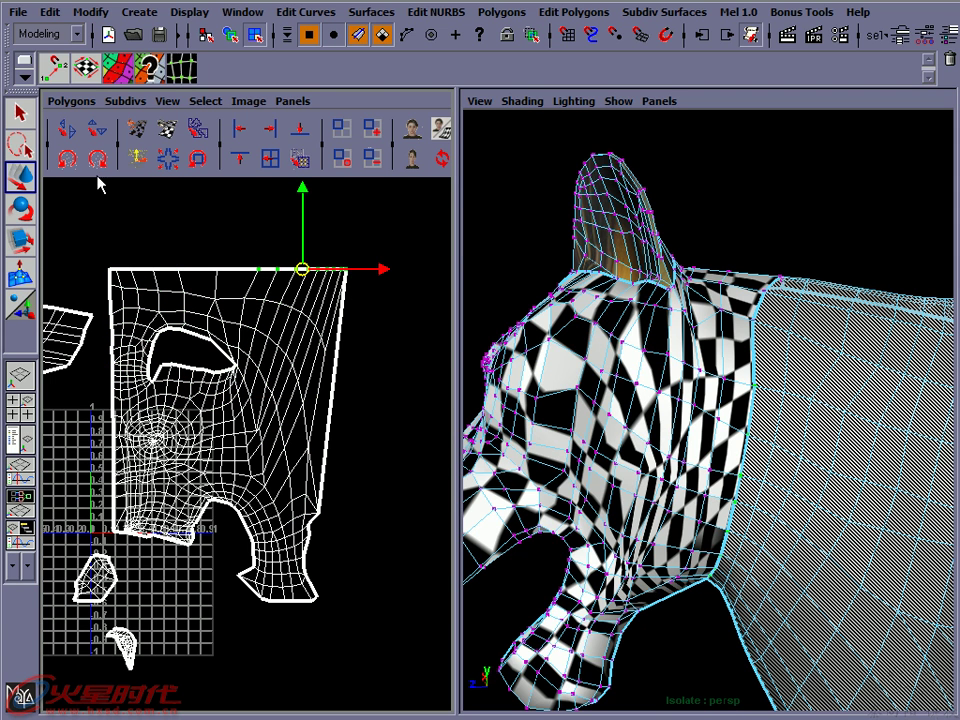
Relax the top-edge UVs with the border unpinned and World Space edge weighting
left_click(57, 102)
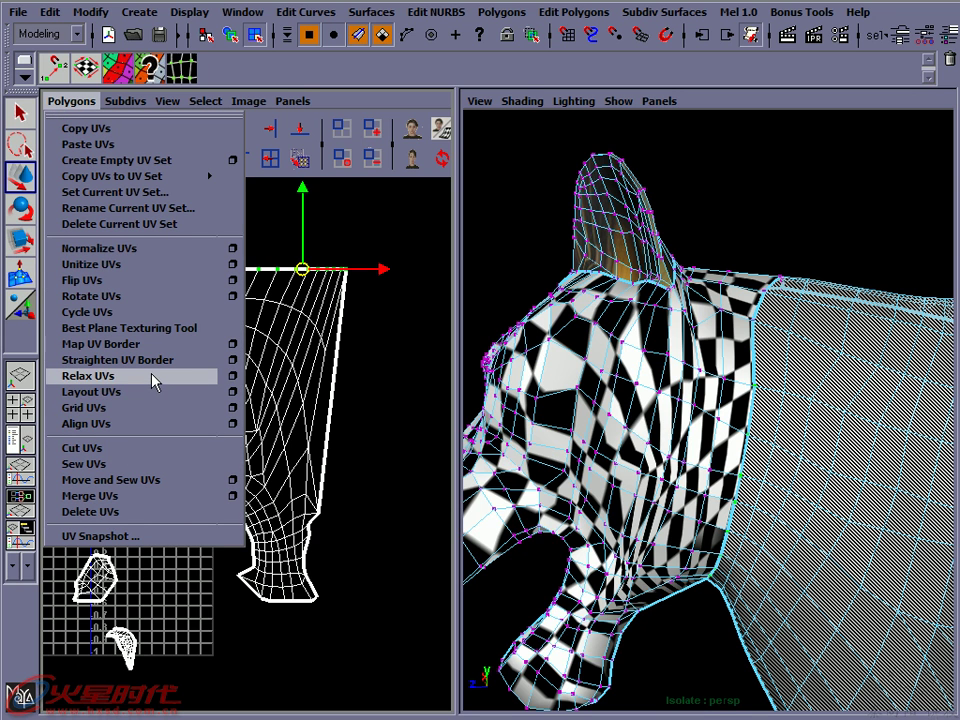
left_click(233, 376)
left_click(659, 191)
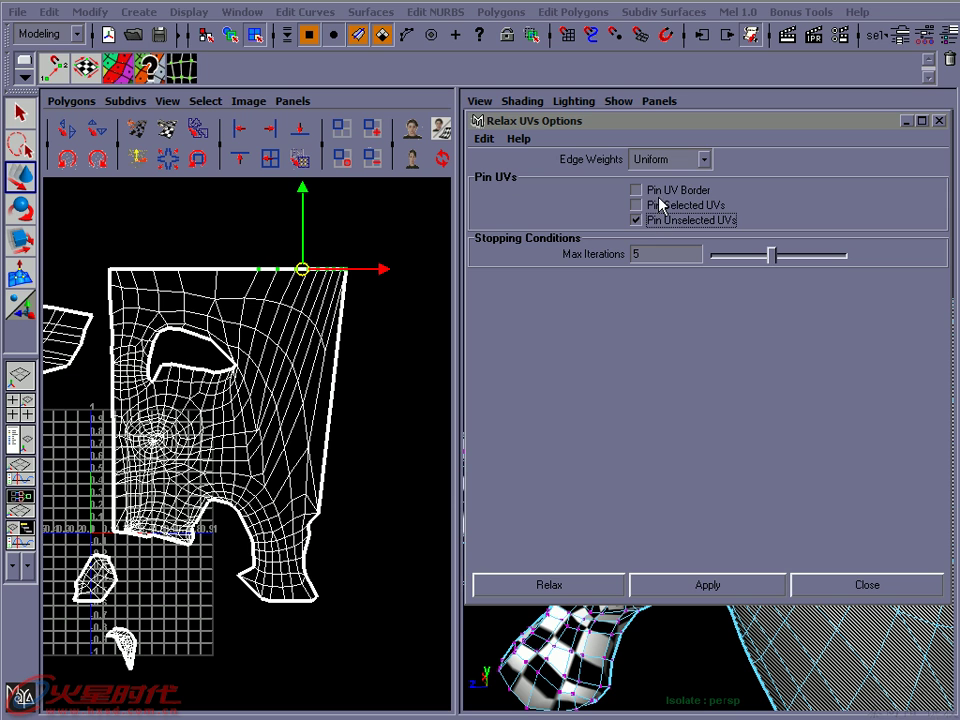
left_click(690, 584)
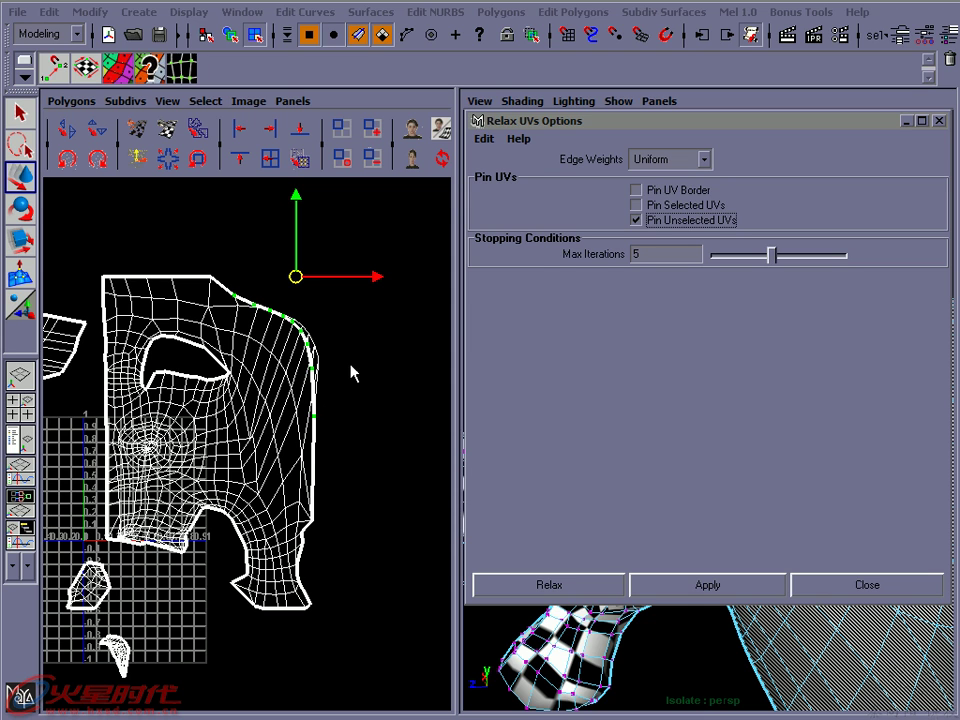
left_click(703, 160)
left_click(658, 192)
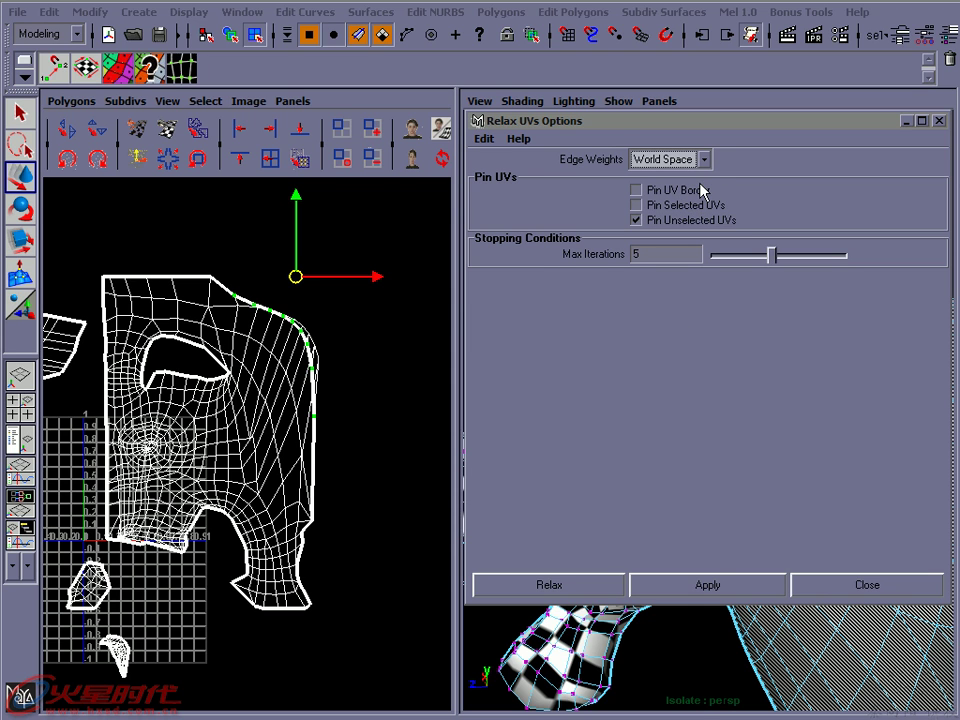
left_click(725, 586)
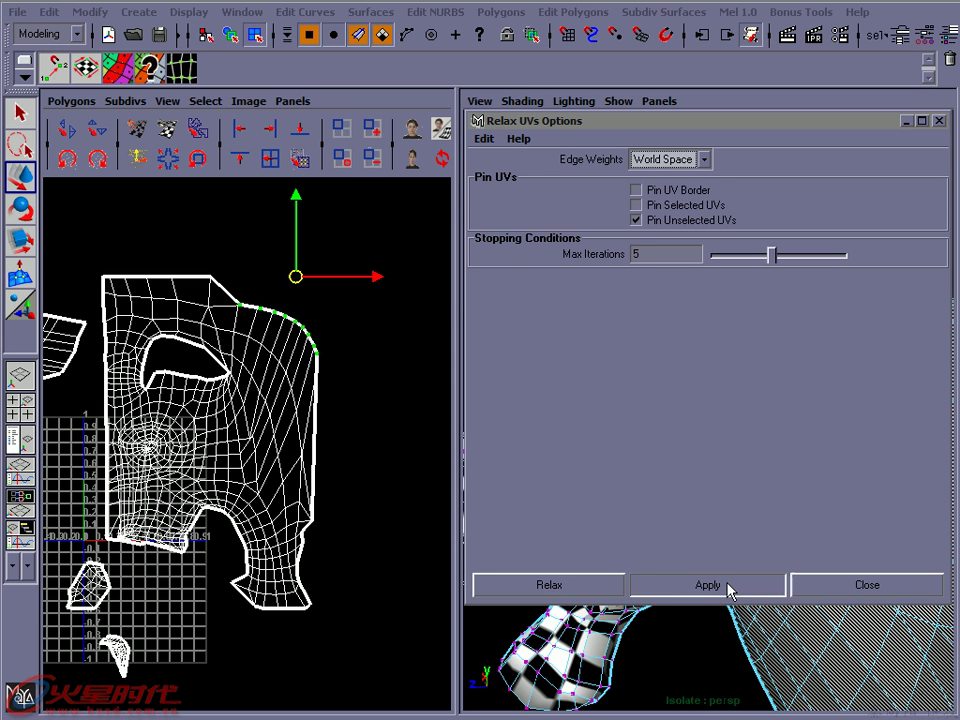
left_click(800, 588)
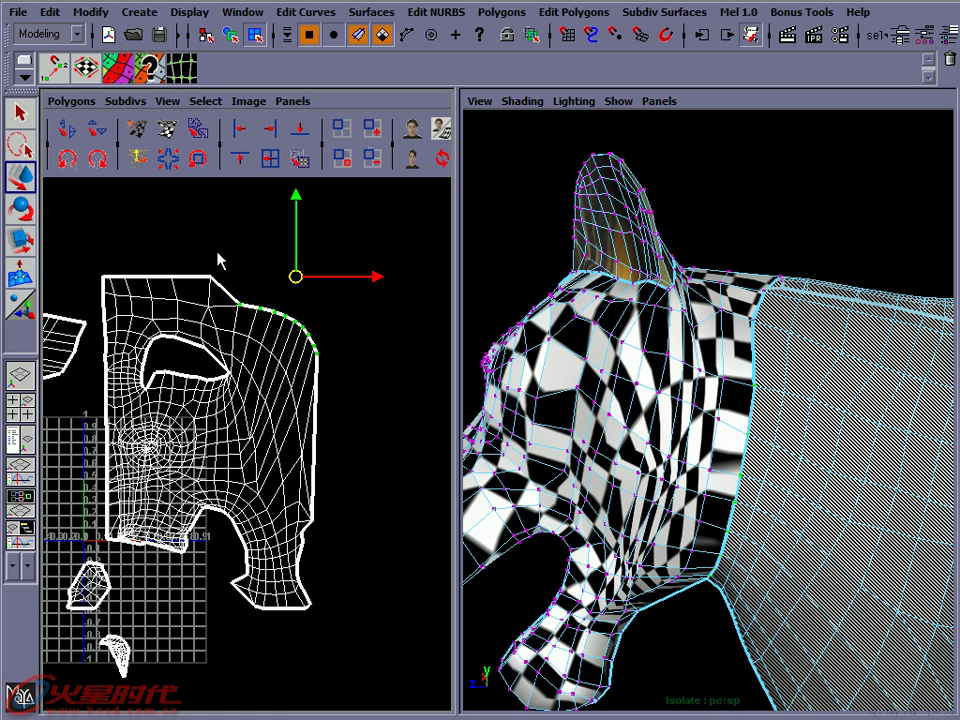
Align the top-right edge UVs into a straight row, raise it, and select the whole top row
left_click(240, 160)
left_click_drag(297, 232, 298, 205)
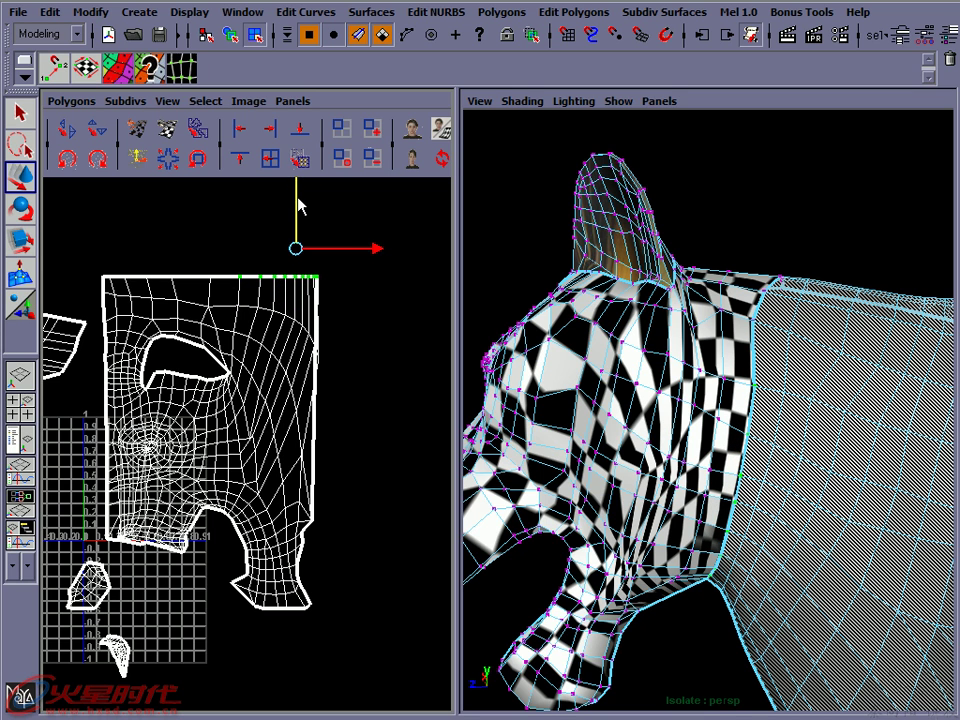
key("w")
left_click_drag(77, 243, 356, 291)
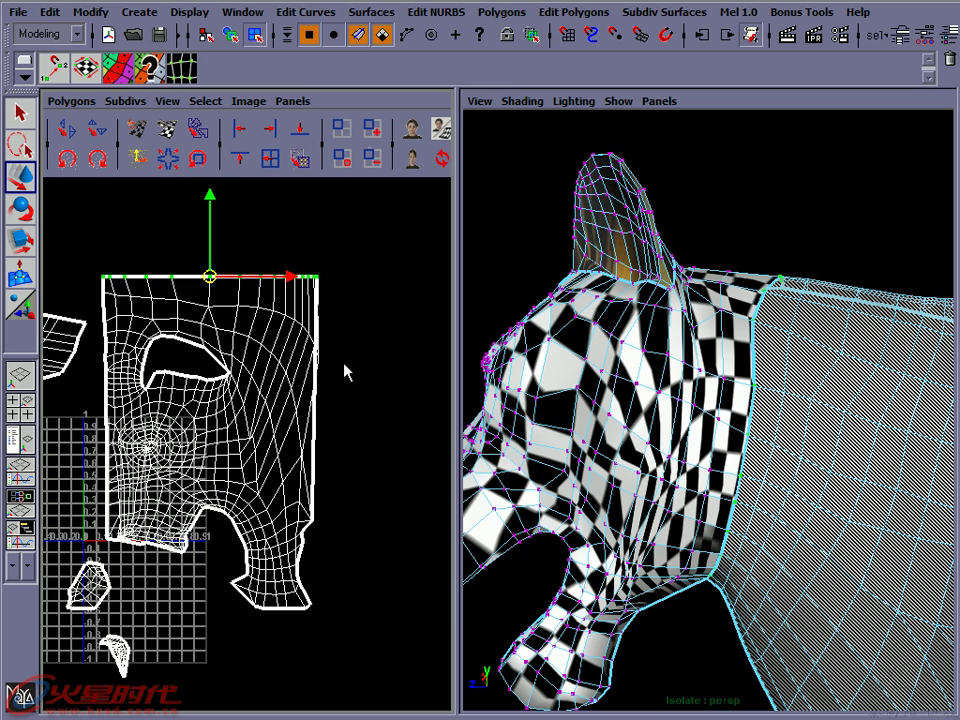
scroll(367, 380, "down", 2)
mouse_move(685, 338)
left_mouse_down("alt")
mouse_move(697, 408)
mouse_move(712, 410)
left_mouse_up("alt")
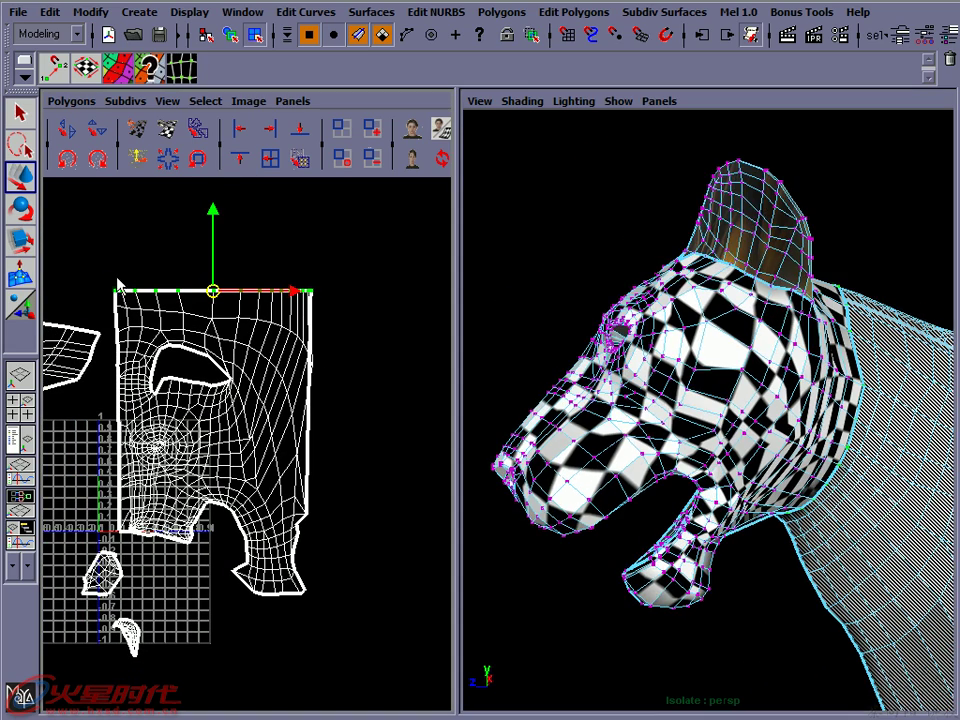
Convert the selection to the shell's UVs and relax them with Pin UV Border enabled
right_click_drag(255, 345, 317, 343, "ctrl")
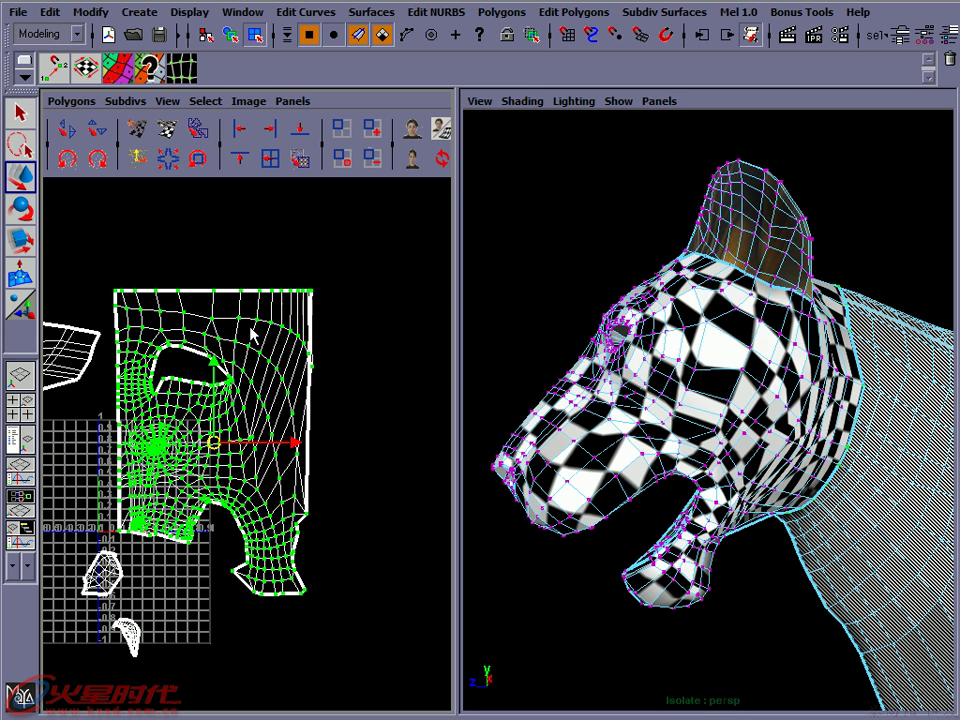
left_click(68, 101)
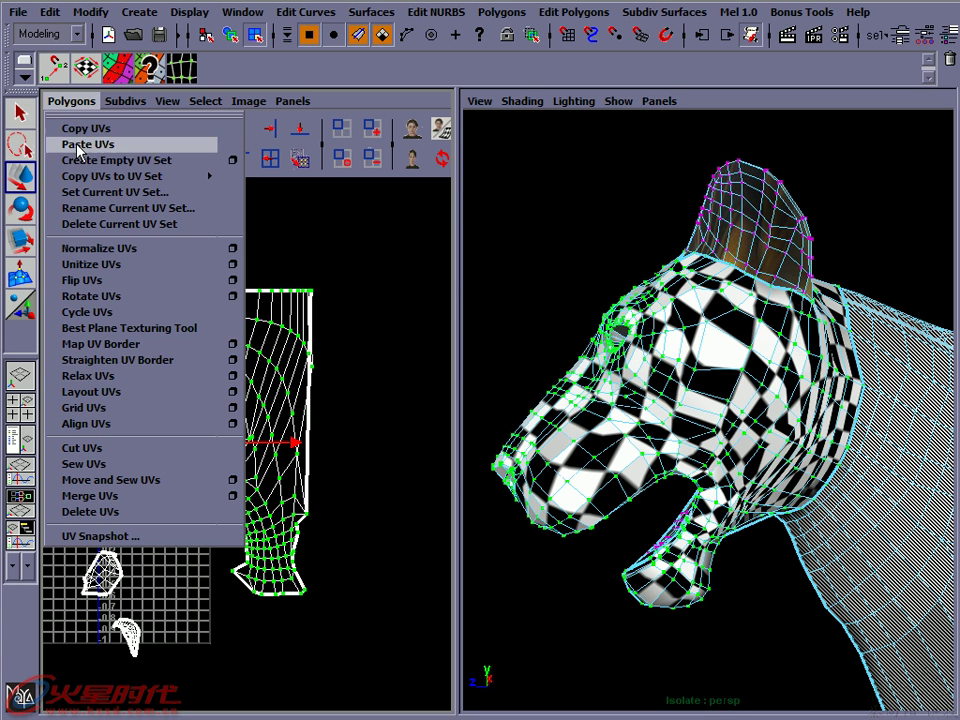
left_click(232, 375)
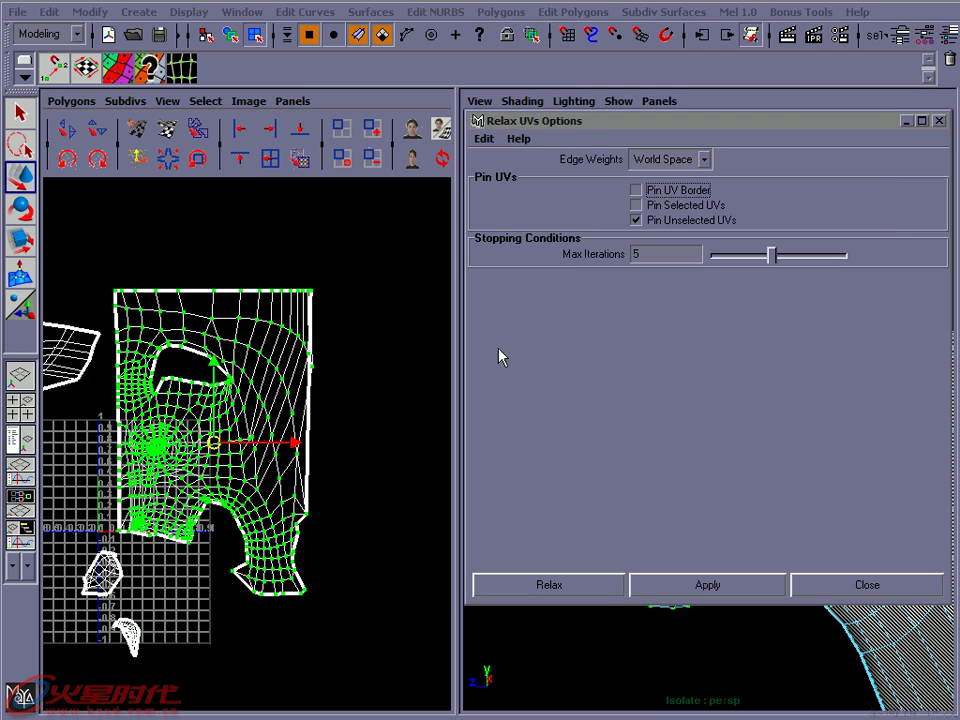
left_click(640, 221)
left_click(707, 585)
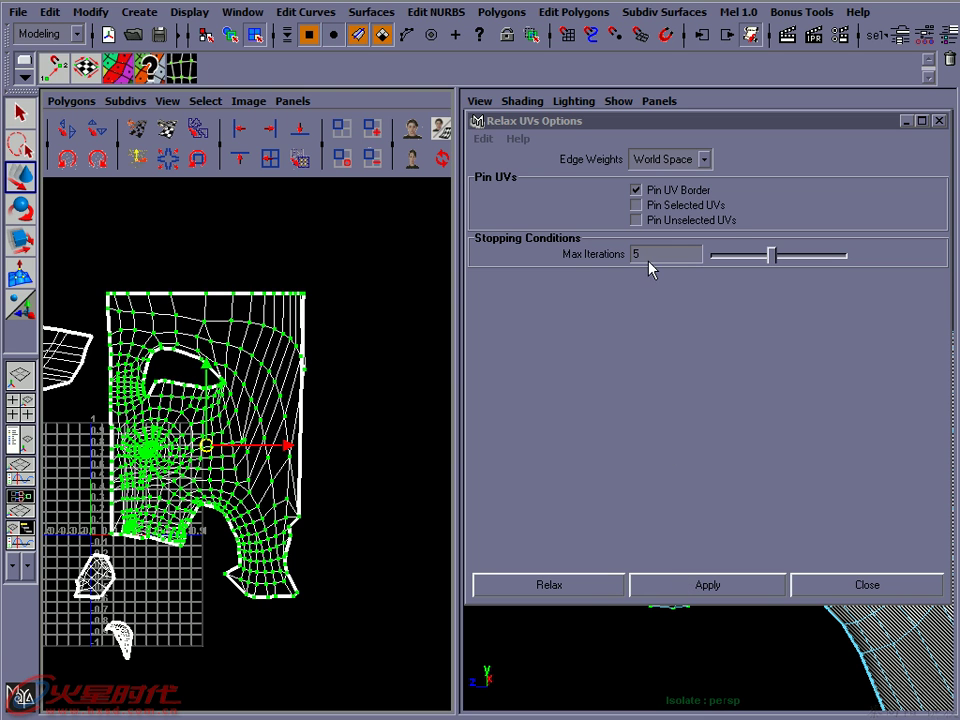
Add Pin Unselected UVs, run six more relax passes, and check the checker on the head
left_click(636, 220)
left_click(744, 590)
left_click(744, 590)
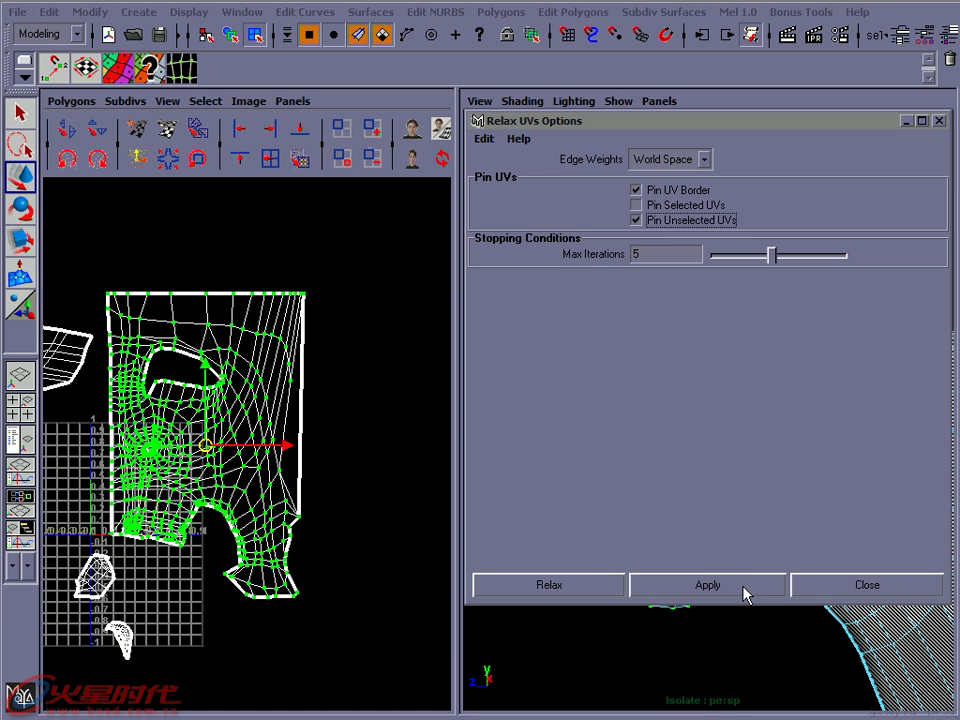
left_click(744, 590)
left_click(744, 590)
left_click(744, 590)
left_click(744, 590)
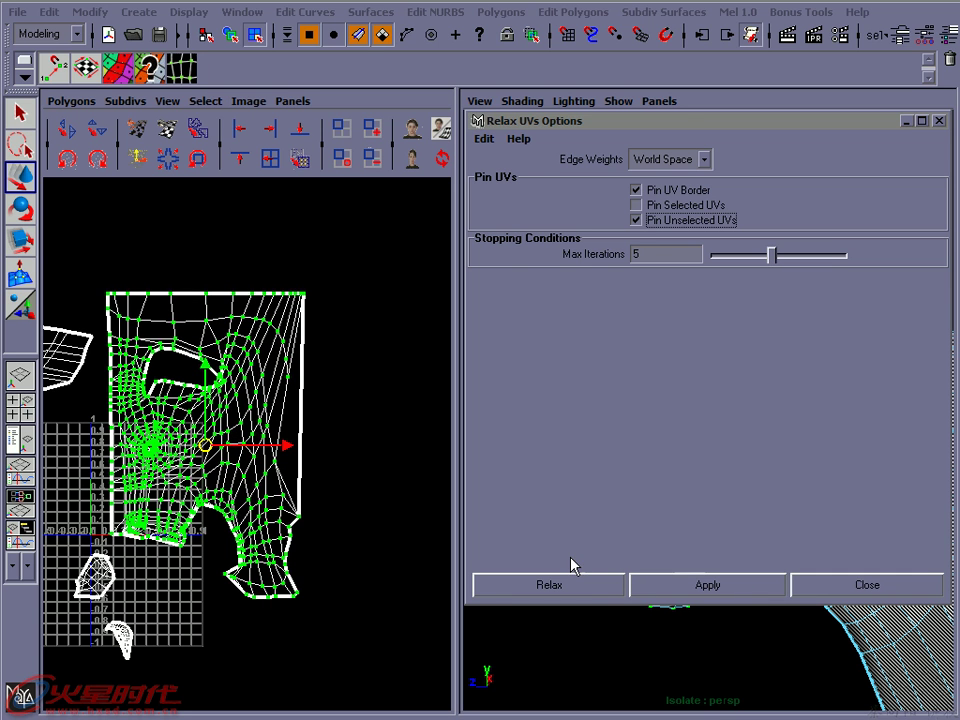
left_click_drag(688, 121, 959, 135)
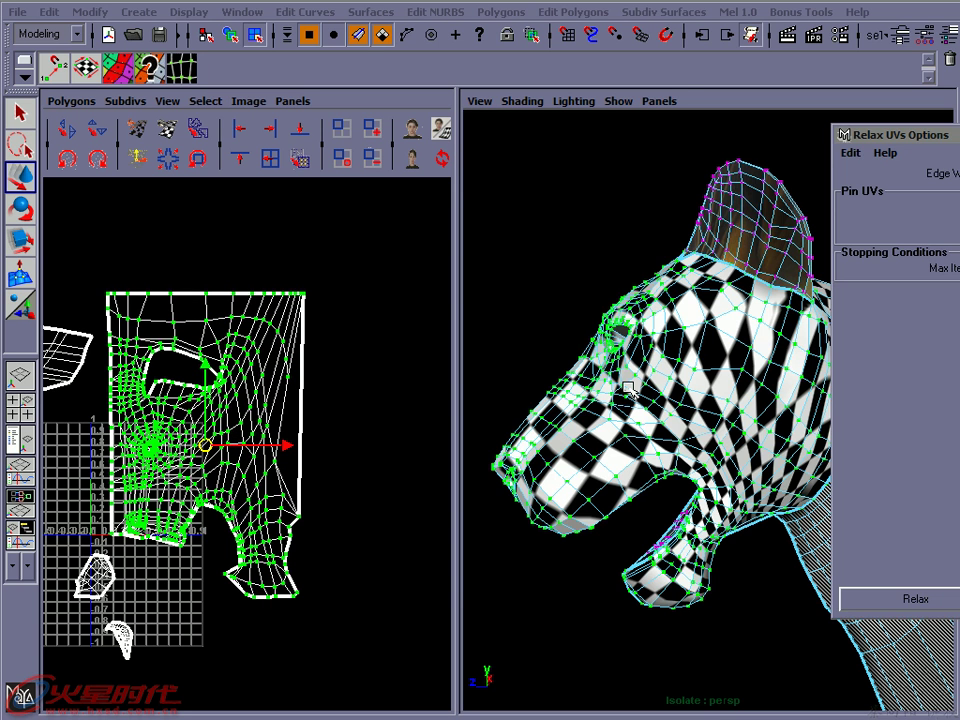
mouse_move(630, 382)
left_mouse_down("alt")
mouse_move(659, 349)
mouse_move(680, 348)
left_mouse_up("alt")
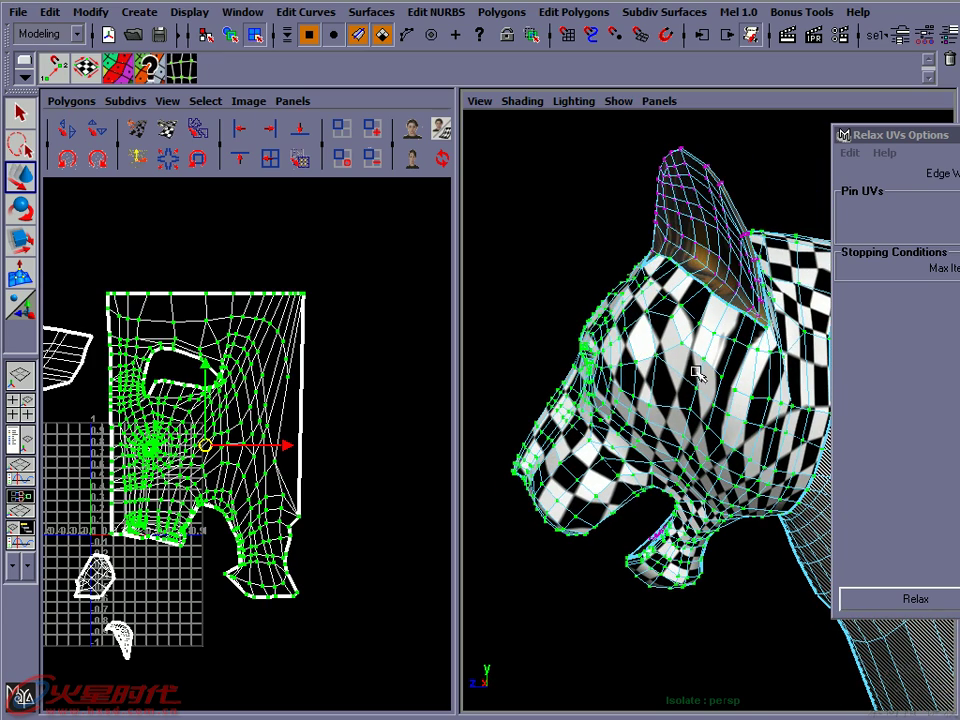
mouse_move(726, 372)
left_mouse_down("alt")
mouse_move(754, 381)
mouse_move(700, 369)
mouse_move(690, 330)
mouse_move(703, 352)
mouse_move(684, 459)
left_mouse_up("alt")
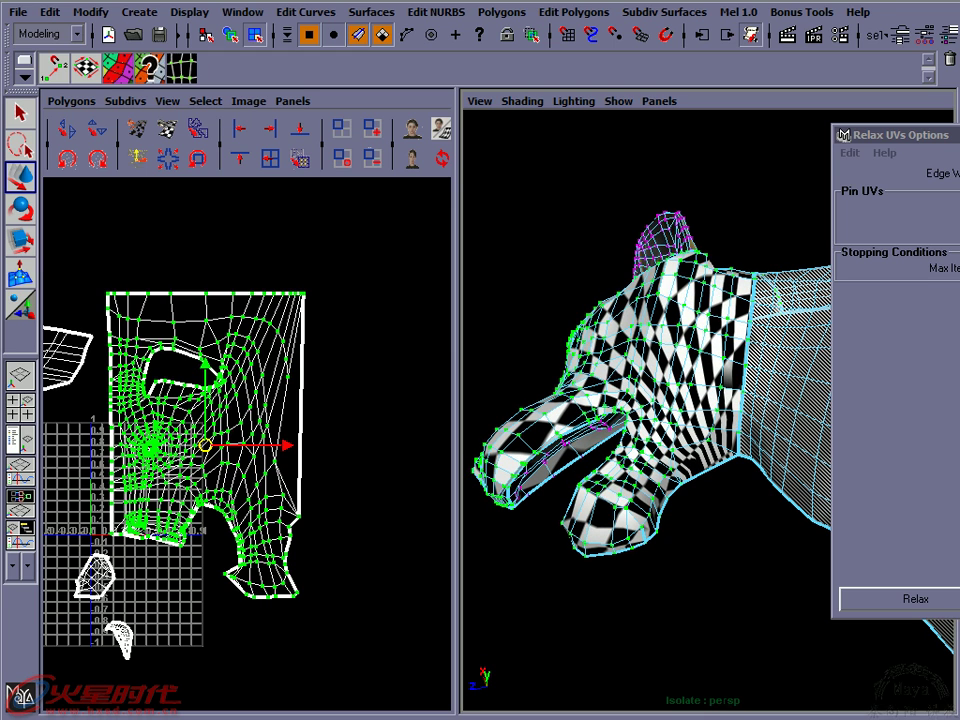
left_click(898, 599)
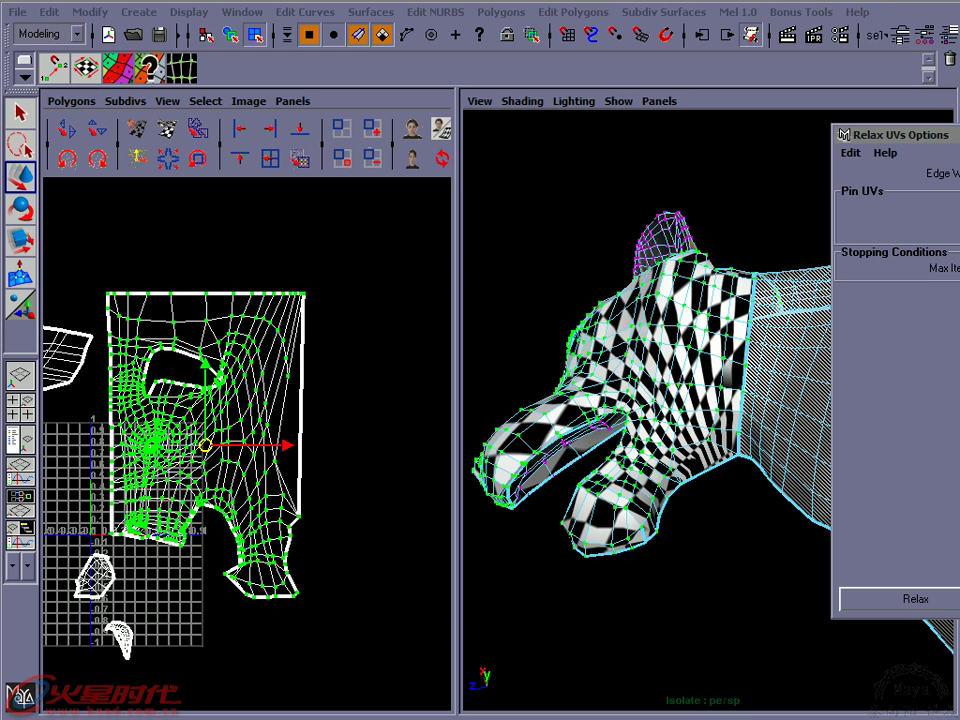
Frame the head shell's eye opening and shift a UV on its top edge to the left
scroll(250, 327, "up", 1)
scroll(250, 335, "up", 1)
scroll(250, 345, "up", 1)
scroll(250, 355, "up", 1)
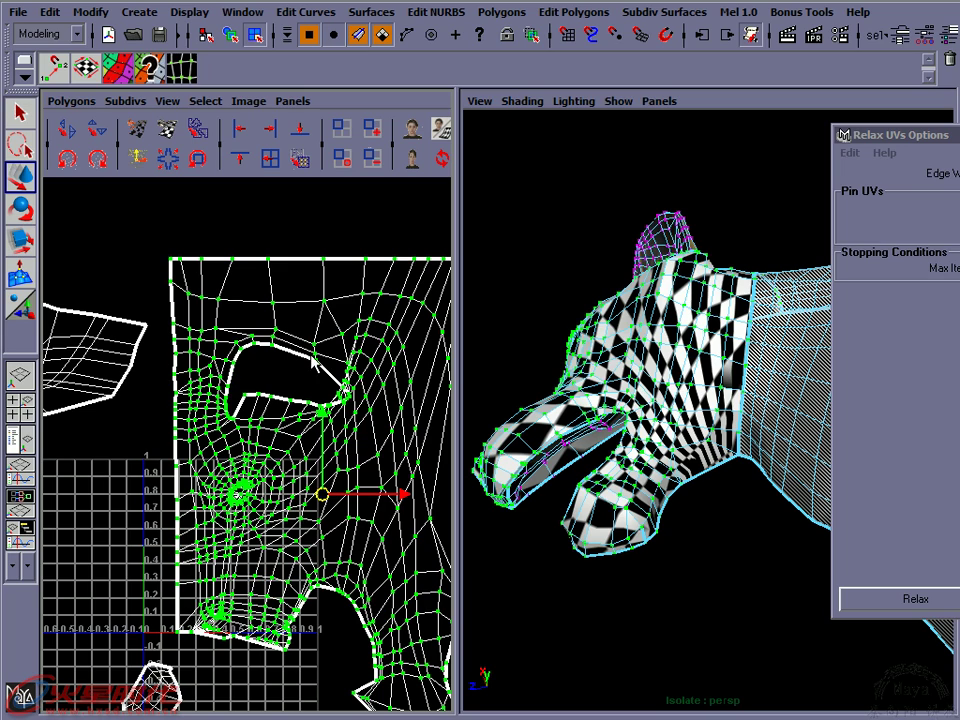
left_click_drag(505, 300, 718, 381, "alt")
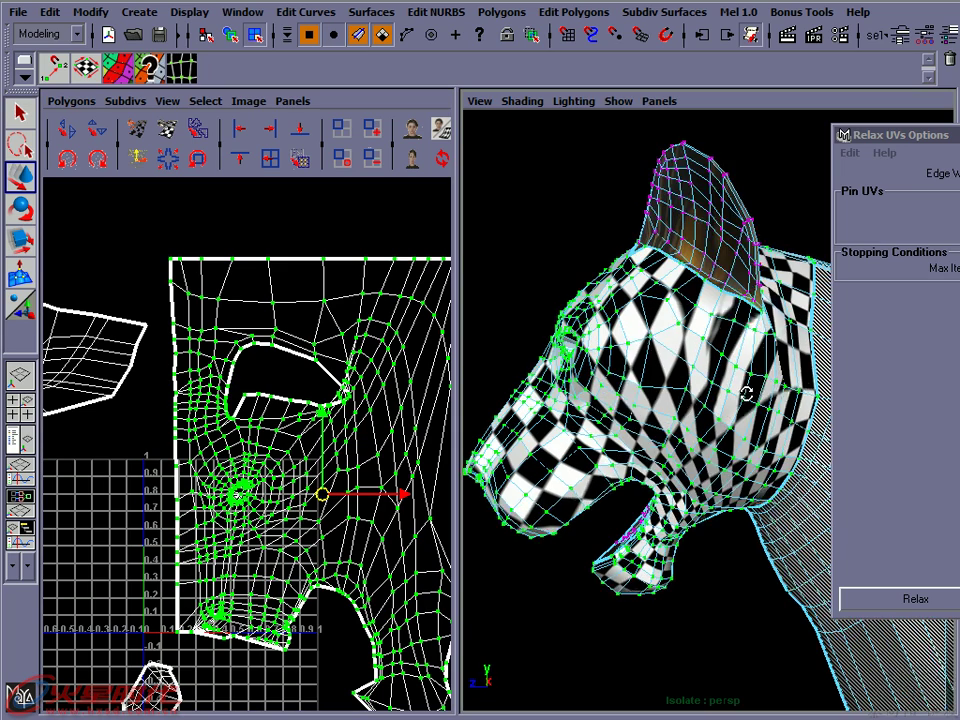
middle_click_drag(296, 390, 220, 345, "alt")
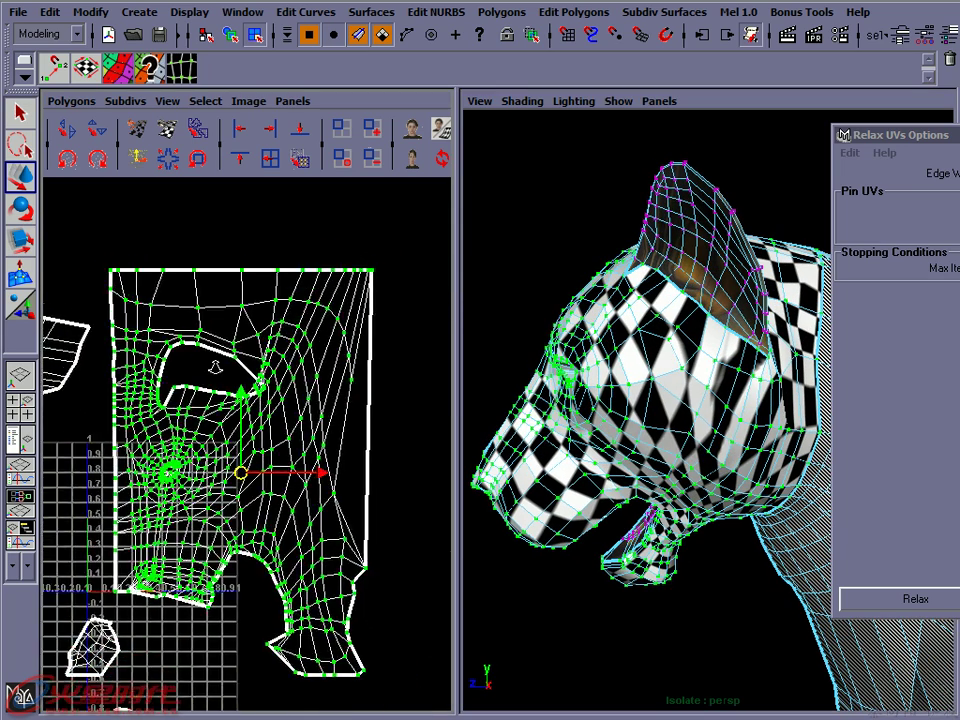
left_click(220, 348)
right_click_drag(220, 348, 287, 345, "alt")
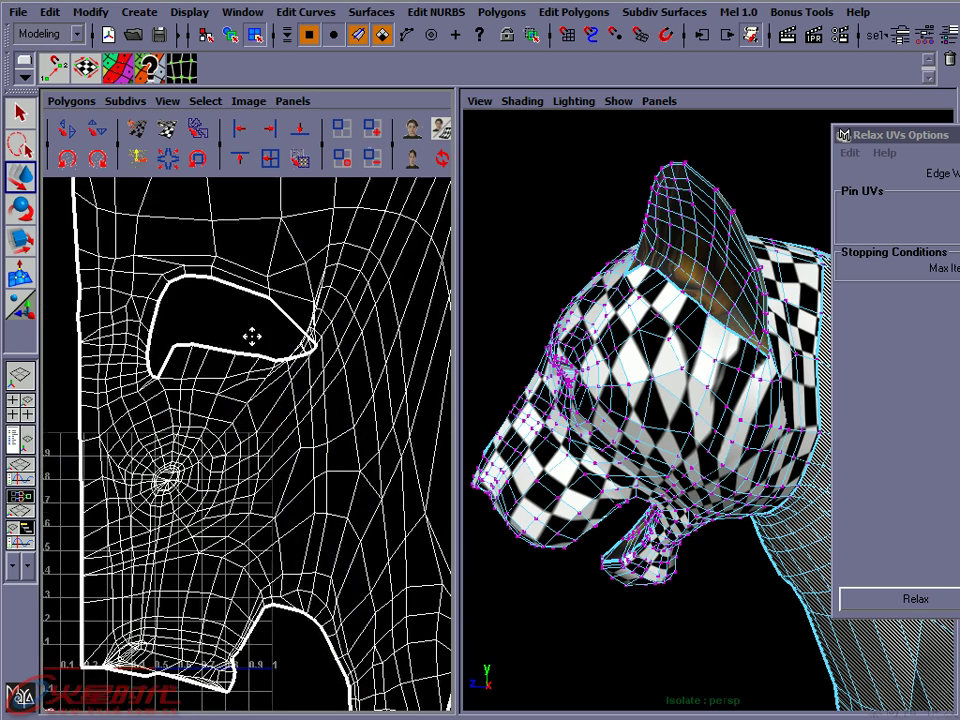
middle_click_drag(251, 336, 304, 364, "alt")
right_click(306, 327)
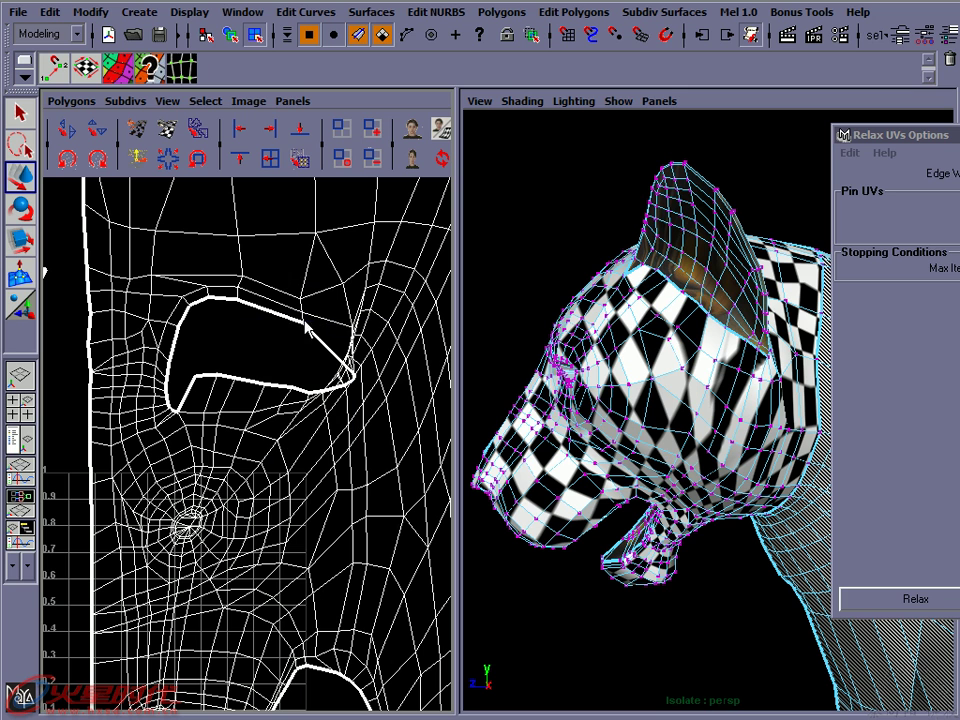
left_click(304, 326)
left_click_drag(304, 326, 272, 330)
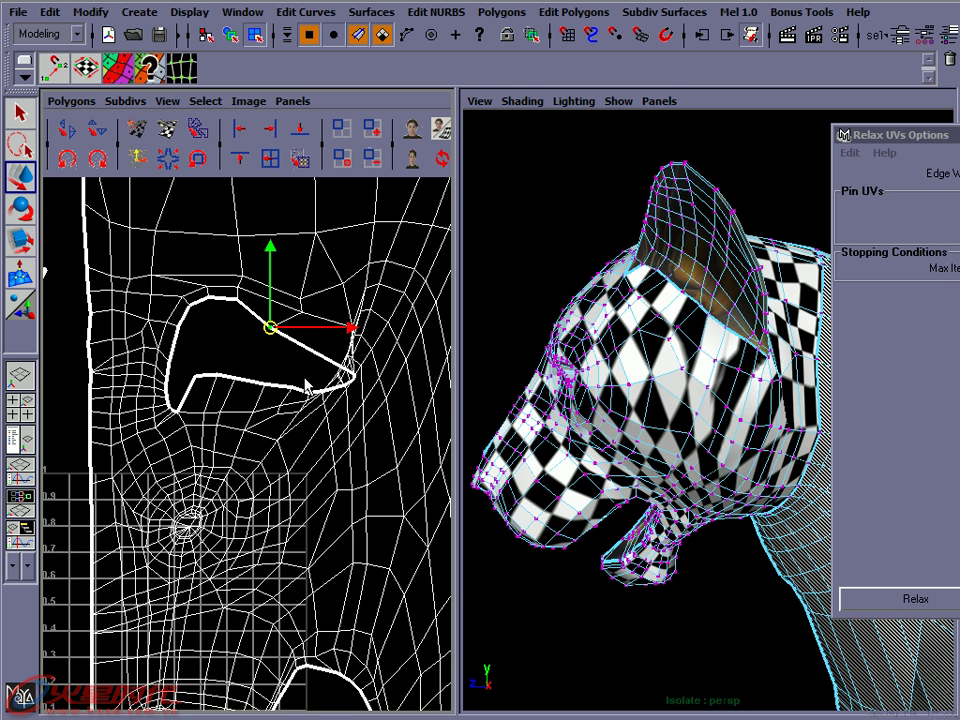
Move the eye opening's corner UVs left and their neighbours down to soften that corner
right_click_drag(205, 280, 293, 370, "alt")
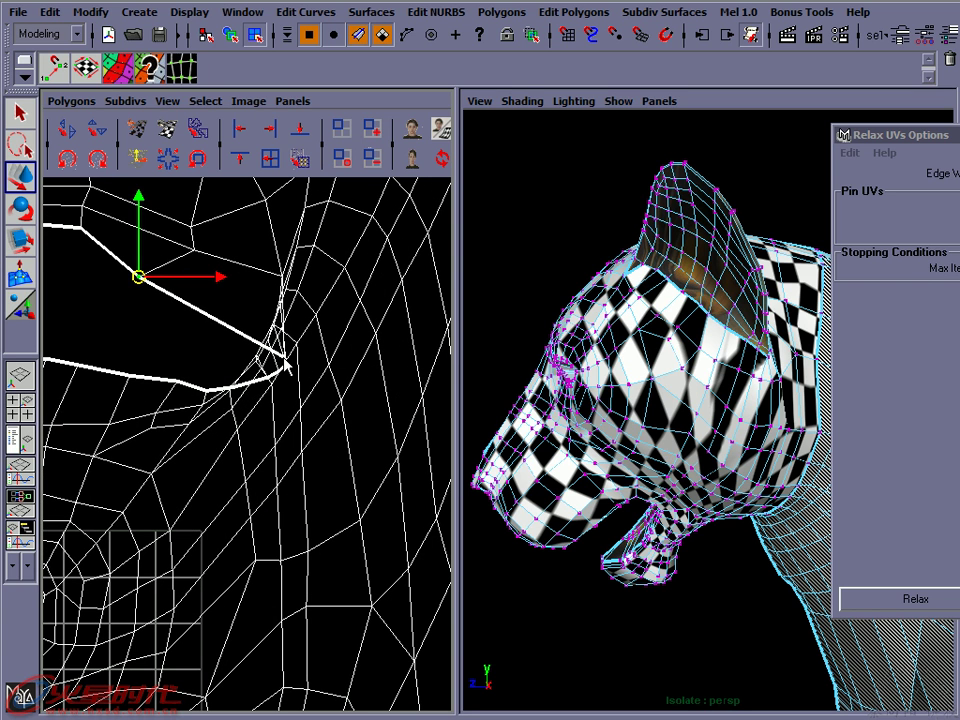
left_click(286, 362)
left_click_drag(140, 276, 160, 316)
left_click(286, 368)
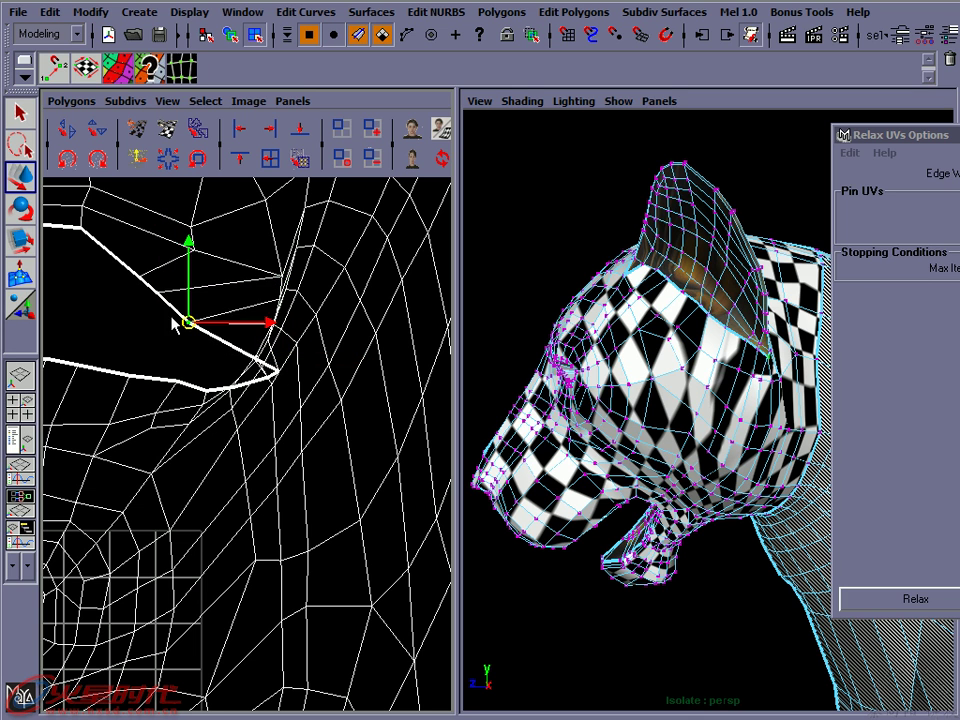
left_click(277, 375)
left_click_drag(274, 371, 266, 374)
left_click_drag(157, 308, 160, 326)
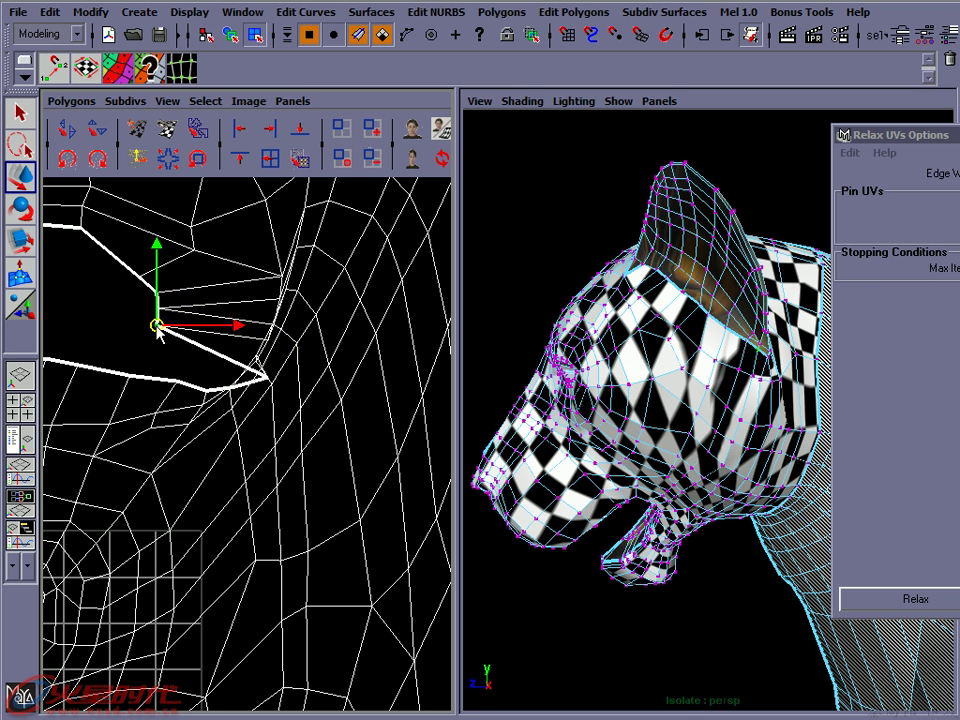
left_click(268, 380)
left_click_drag(268, 380, 233, 385)
left_click_drag(157, 326, 160, 343)
left_click(231, 389)
mouse_move(231, 394)
left_mouse_down()
mouse_move(186, 367)
mouse_move(245, 402)
mouse_move(234, 400)
left_mouse_up()
left_click(232, 393)
left_click(231, 391)
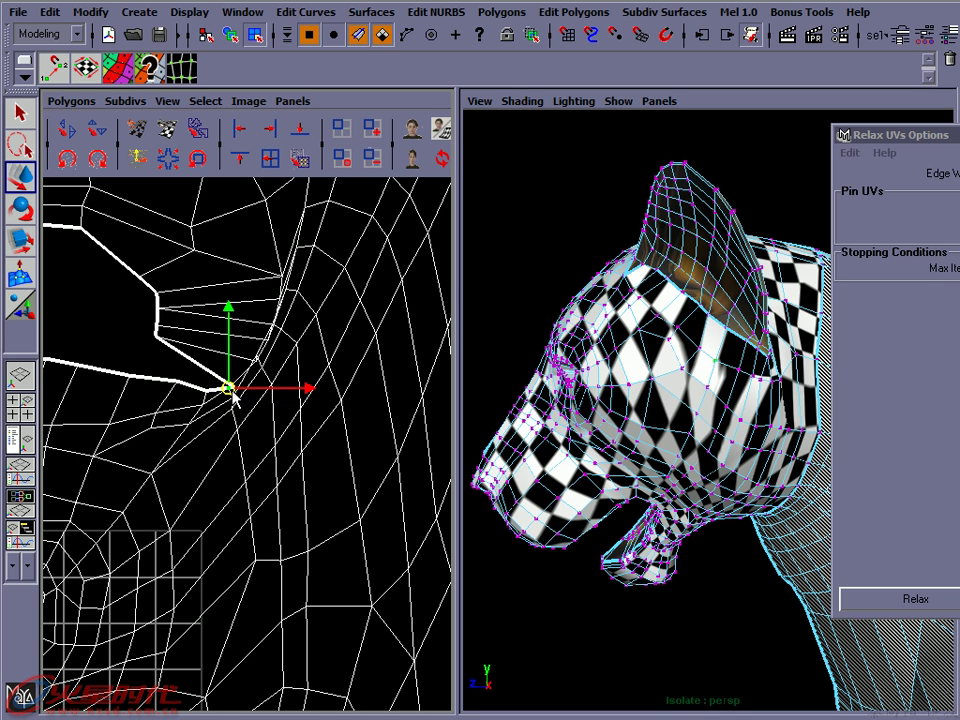
mouse_move(233, 395)
left_mouse_down()
mouse_move(165, 356)
mouse_move(226, 399)
left_mouse_up()
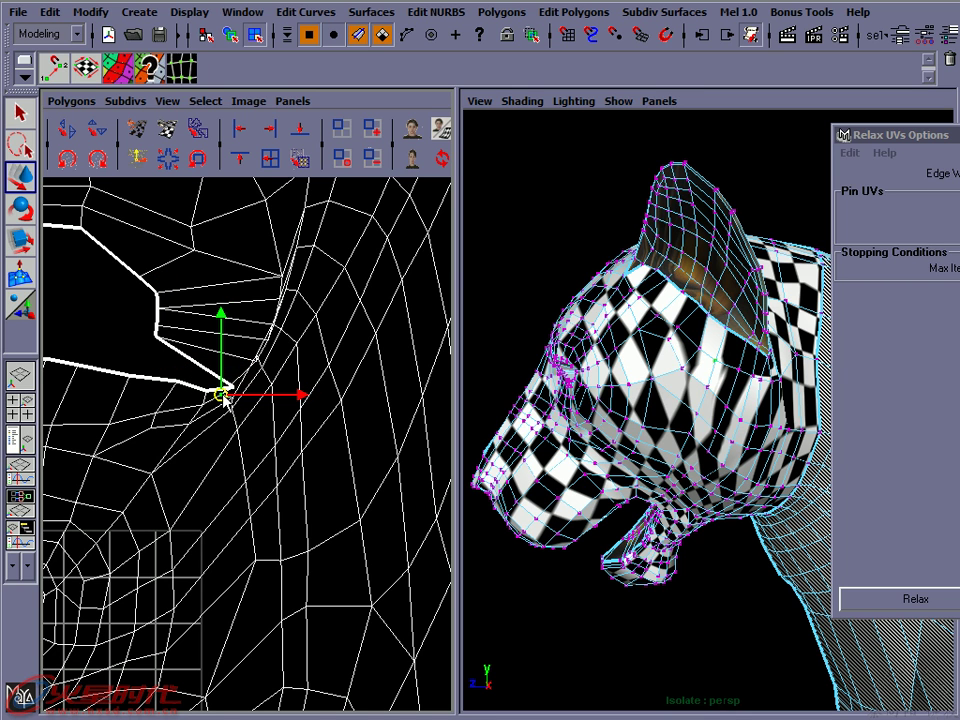
Pull the border's tip and corner UVs up and left, undoing one misplaced bottom-left move
scroll(230, 395, "up", 2)
scroll(272, 360, "up", 2)
scroll(311, 373, "up", 2)
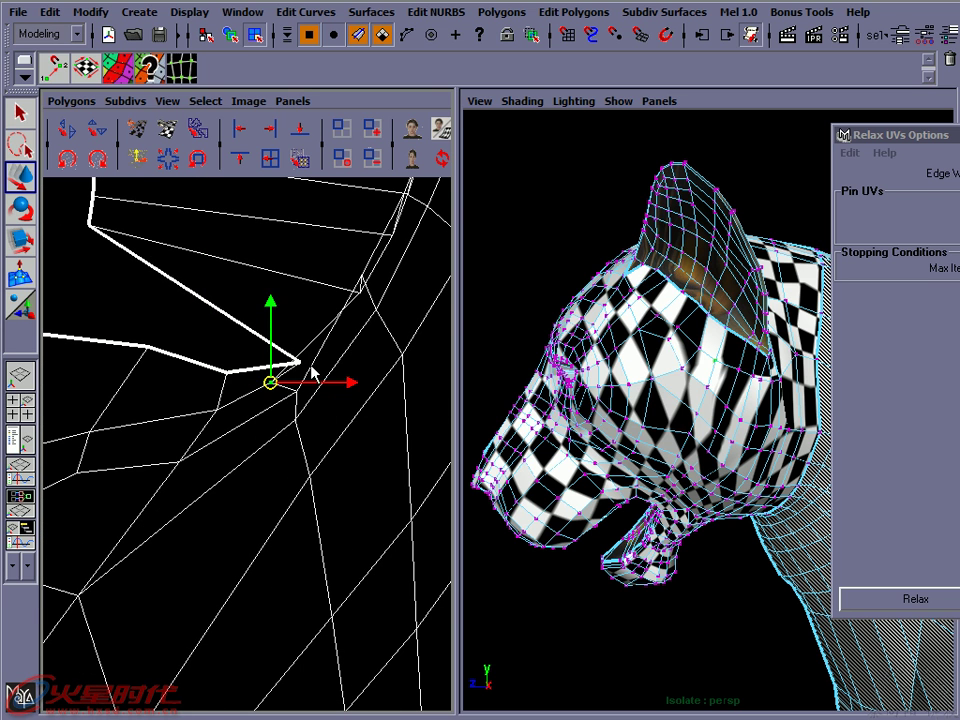
left_click(298, 364)
mouse_move(300, 364)
left_mouse_down()
mouse_move(161, 272)
mouse_move(105, 255)
left_mouse_up()
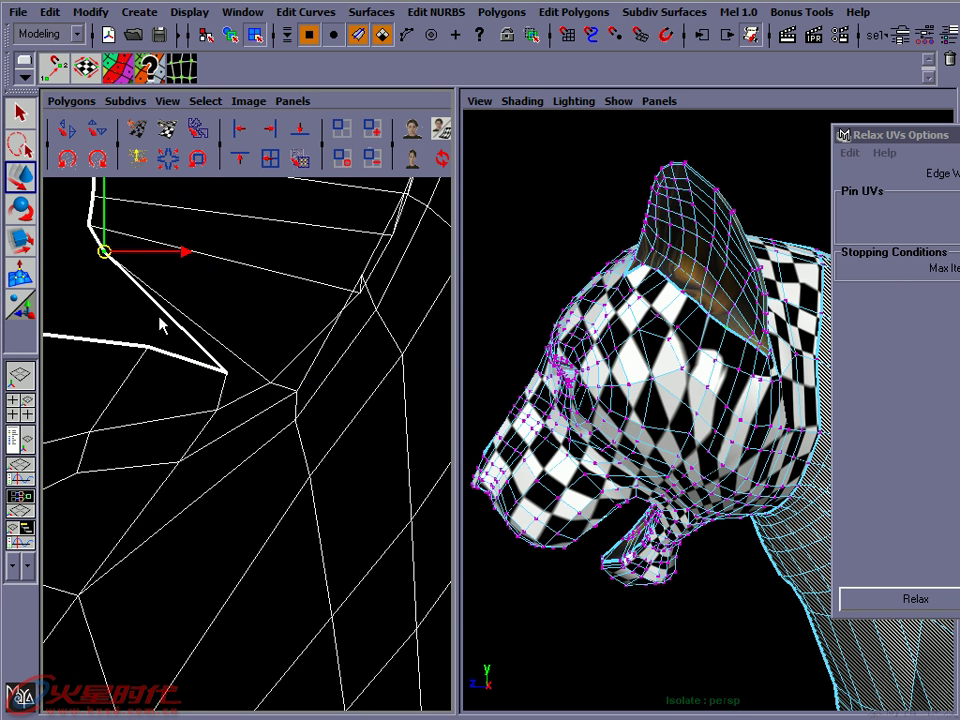
left_click(224, 370)
left_click_drag(225, 370, 121, 285)
left_click(150, 345)
left_click_drag(141, 339, 111, 315)
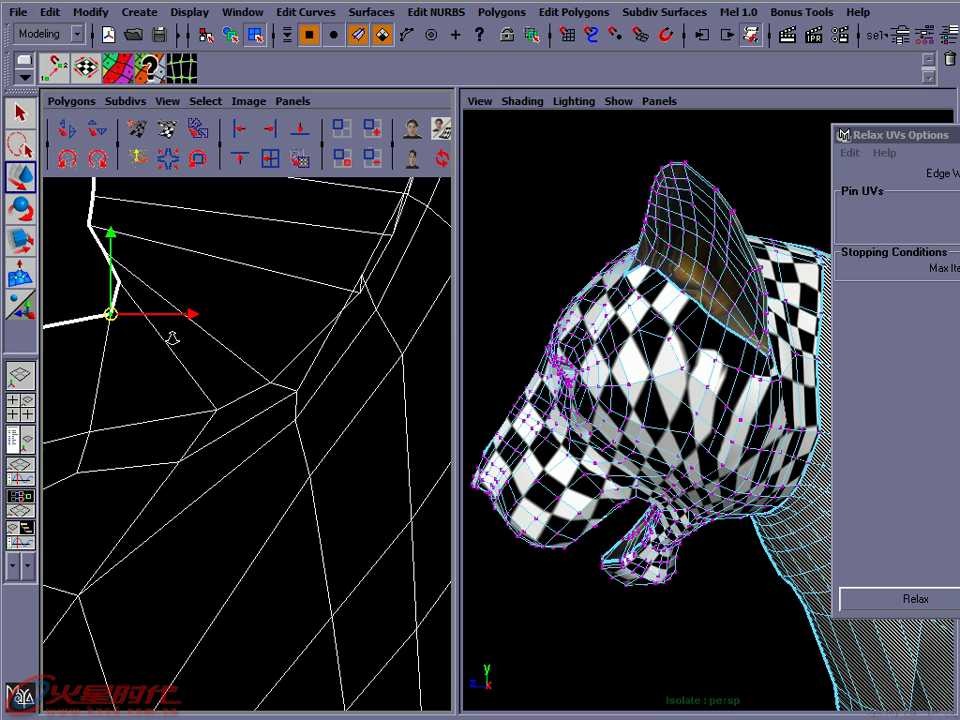
middle_click_drag(199, 336, 111, 347, "alt")
scroll(111, 347, "down", 2)
scroll(204, 343, "down", 2)
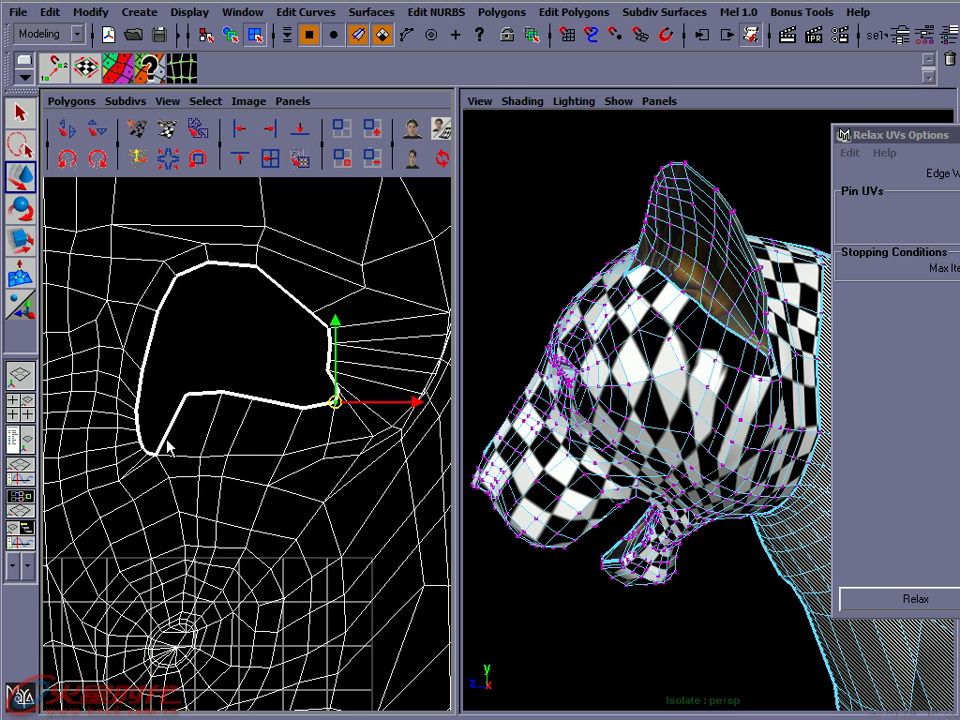
left_click(150, 451)
mouse_move(152, 452)
left_mouse_down()
mouse_move(170, 425)
mouse_move(148, 365)
left_mouse_up()
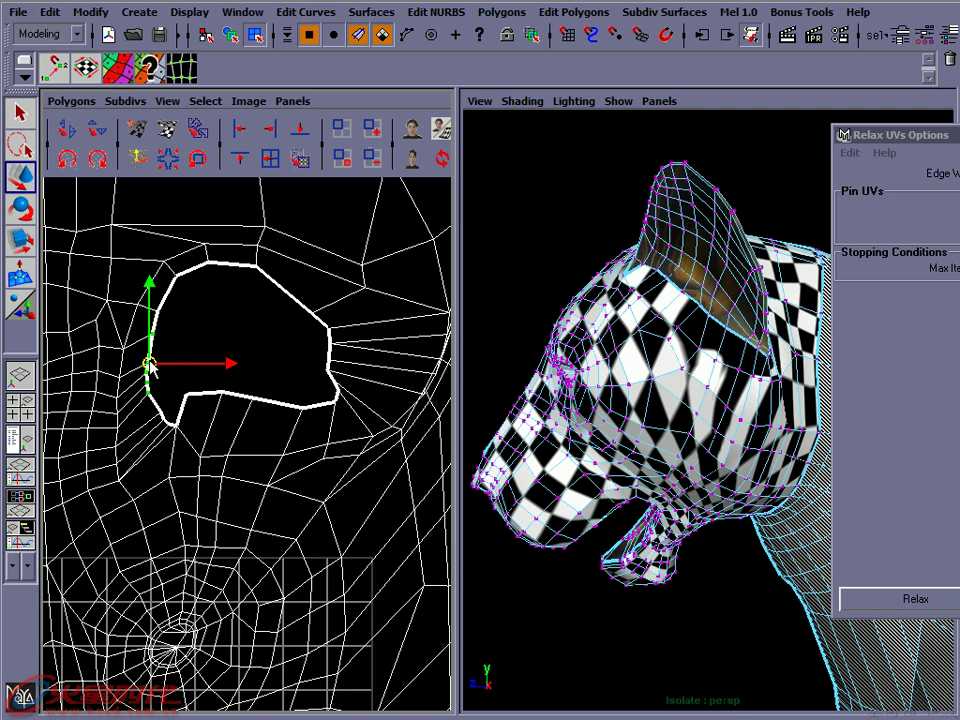
key("z")
mouse_move(171, 425)
left_mouse_down()
mouse_move(170, 413)
mouse_move(204, 407)
left_mouse_up()
Adjust the bottom, right and top edge UVs so the eye hole forms a rounder oval
left_click(215, 397)
left_click(251, 405)
left_click(302, 405)
mouse_move(302, 407)
left_mouse_down()
mouse_move(283, 412)
mouse_move(312, 399)
left_mouse_up()
left_click(333, 404)
left_click(330, 371)
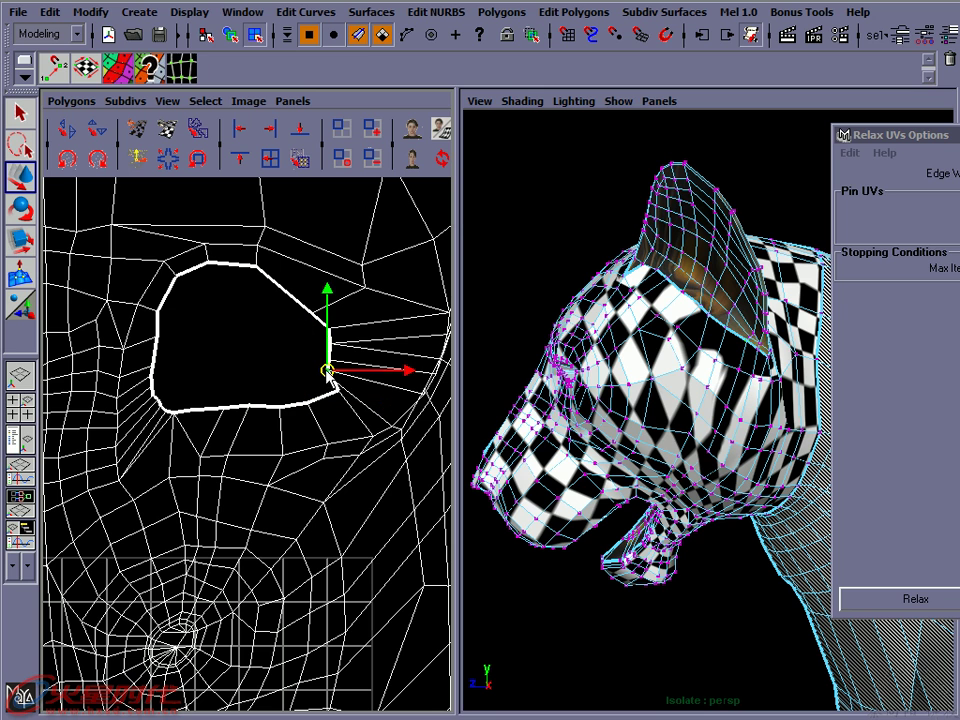
left_click(258, 265)
mouse_move(259, 266)
left_mouse_down()
mouse_move(261, 279)
mouse_move(285, 285)
mouse_move(276, 295)
left_mouse_up()
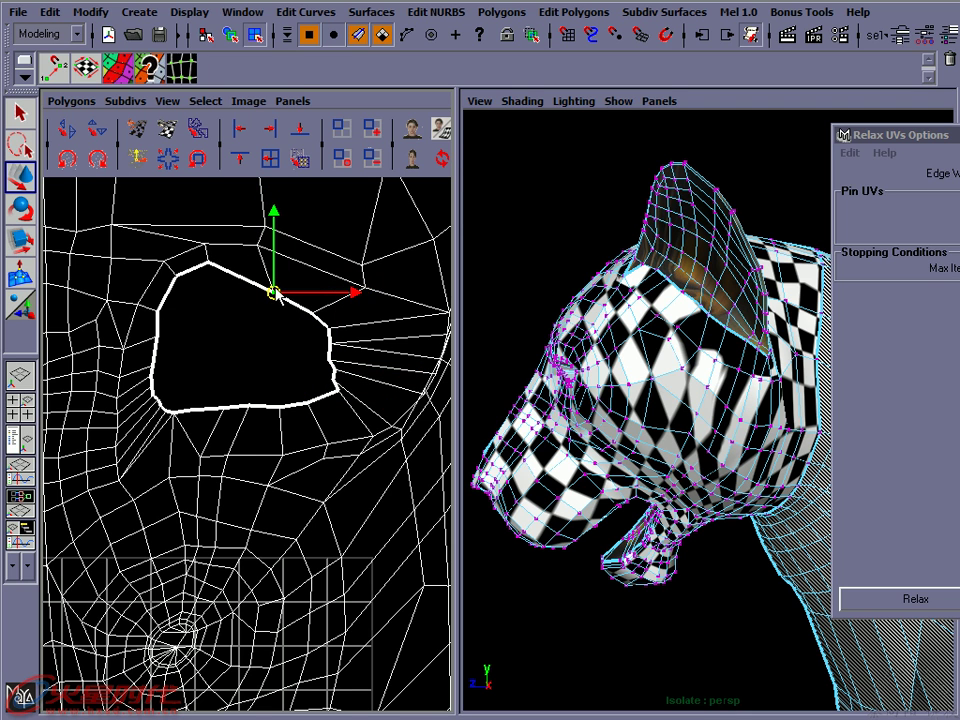
left_click(207, 265)
mouse_move(209, 264)
left_mouse_down()
mouse_move(216, 285)
mouse_move(188, 290)
left_mouse_up()
mouse_move(163, 315)
middle_mouse_down()
mouse_move(133, 337)
mouse_move(155, 343)
mouse_move(157, 377)
middle_mouse_up()
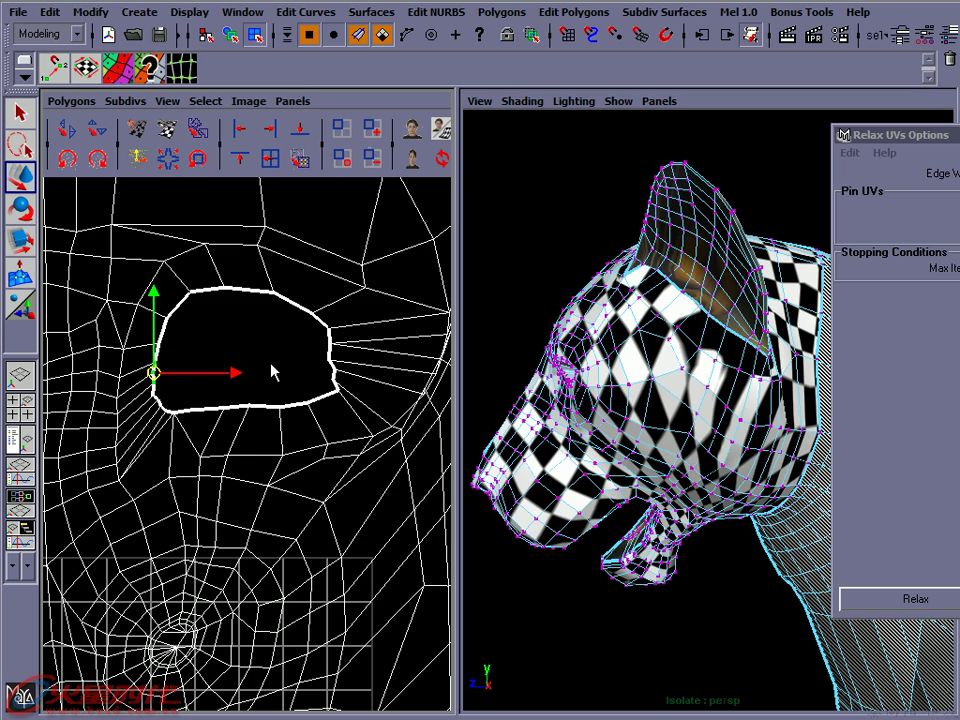
right_click_drag(272, 371, 75, 364, "alt")
mouse_move(338, 346)
right_mouse_down("alt")
mouse_move(276, 428)
mouse_move(266, 406)
mouse_move(200, 350)
right_mouse_up("alt")
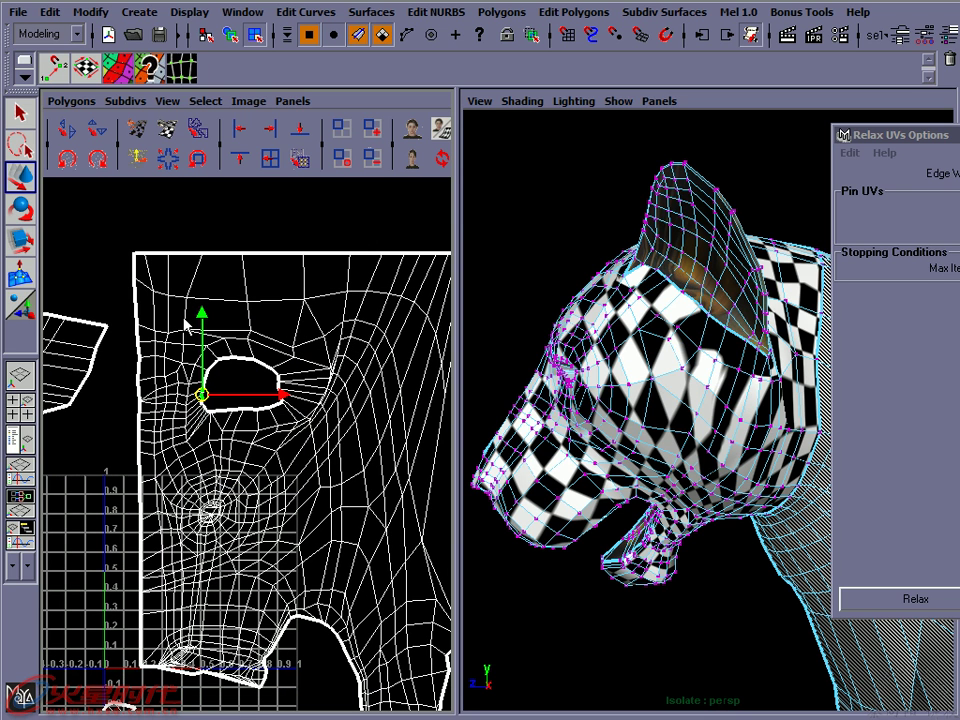
key("shift+period")
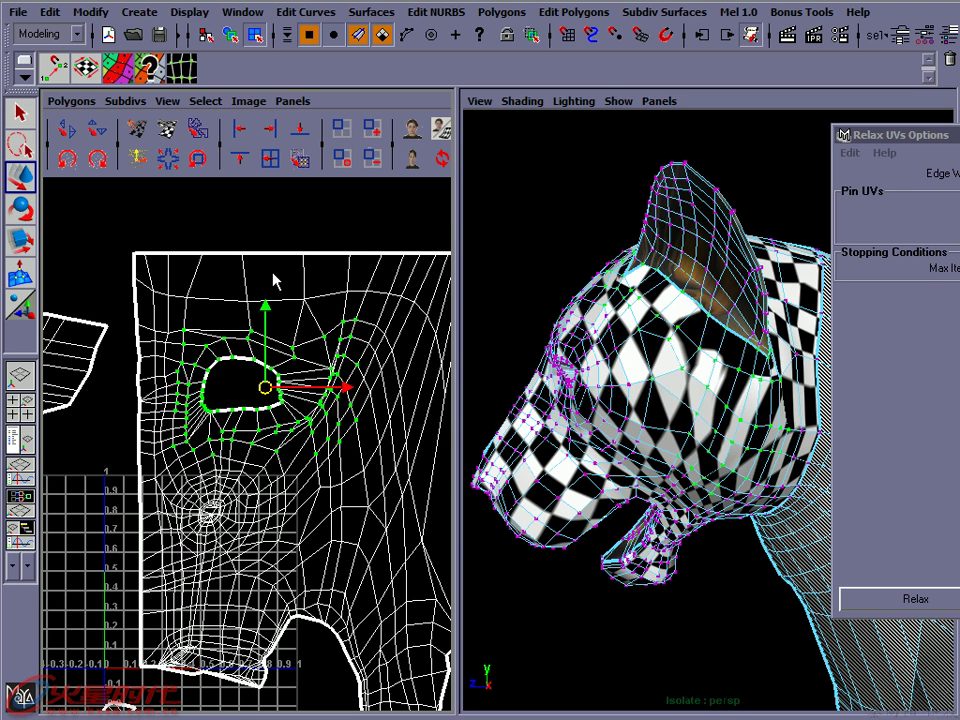
left_click(70, 104)
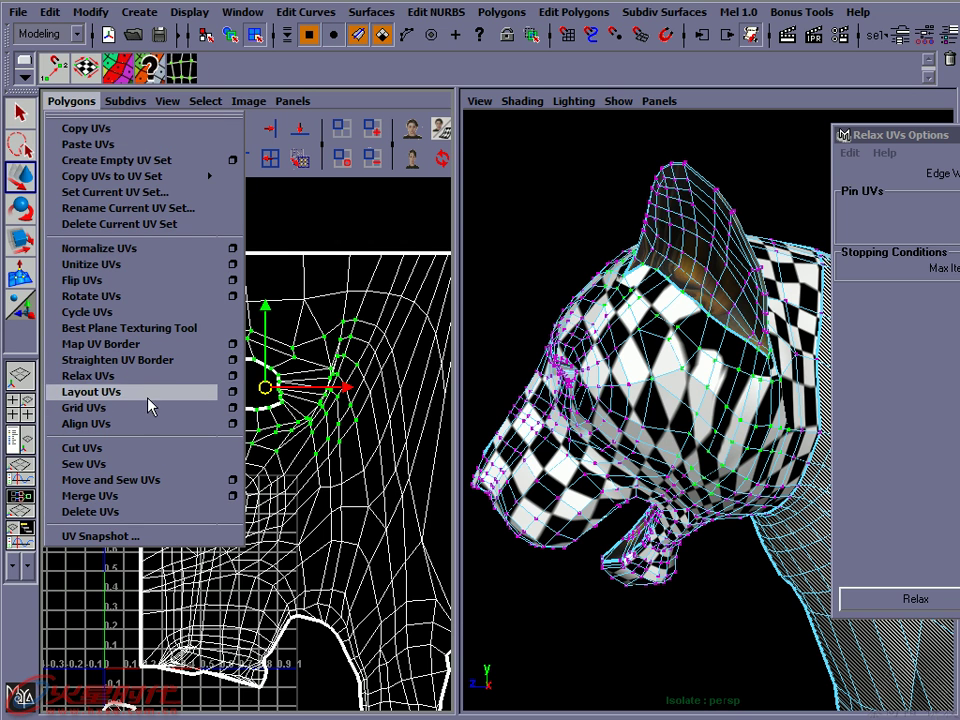
left_click(231, 377)
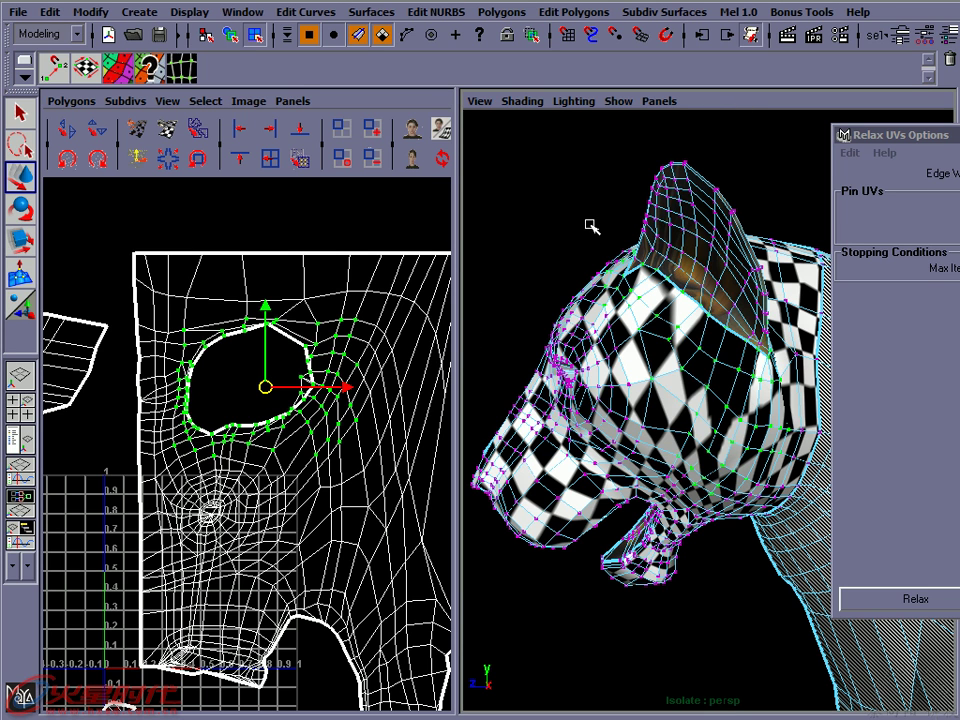
key("ctrl+z")
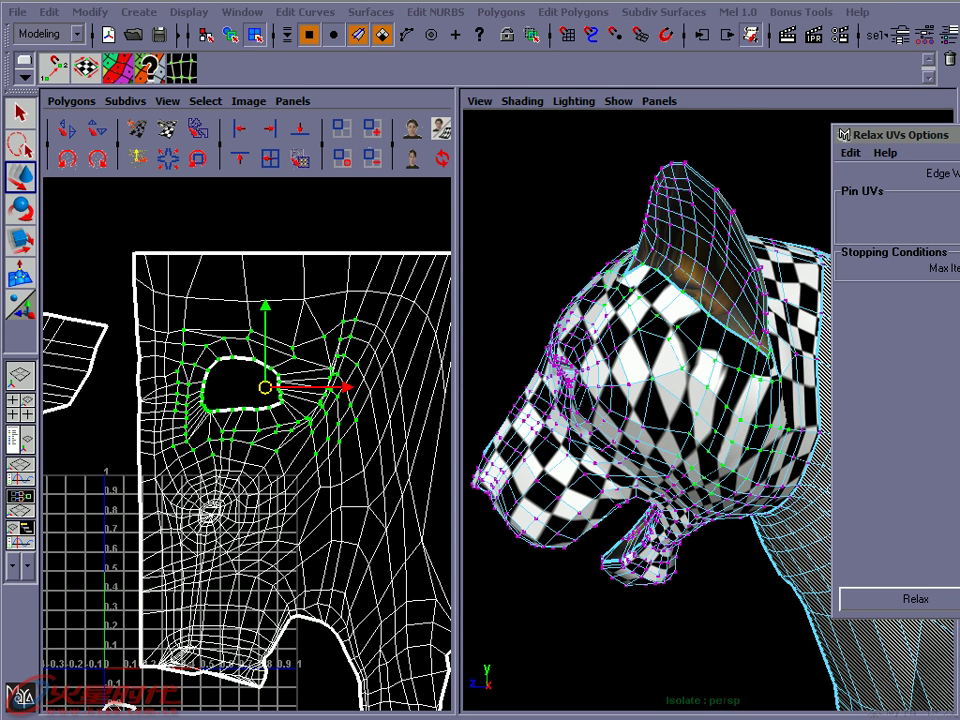
left_click(898, 599)
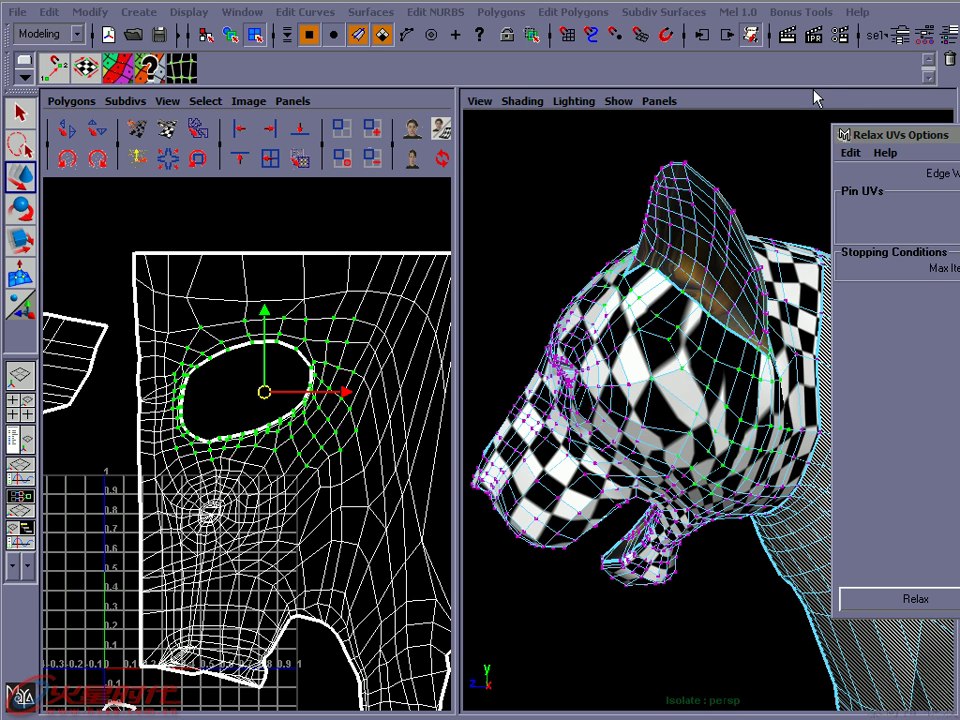
key("ctrl+z")
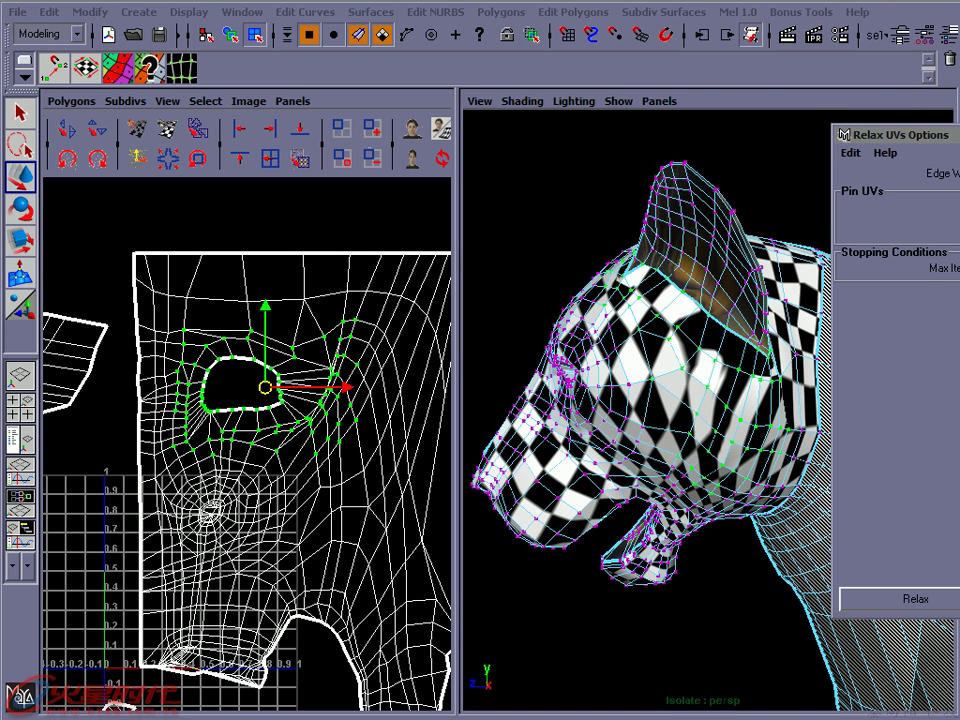
left_click(898, 599)
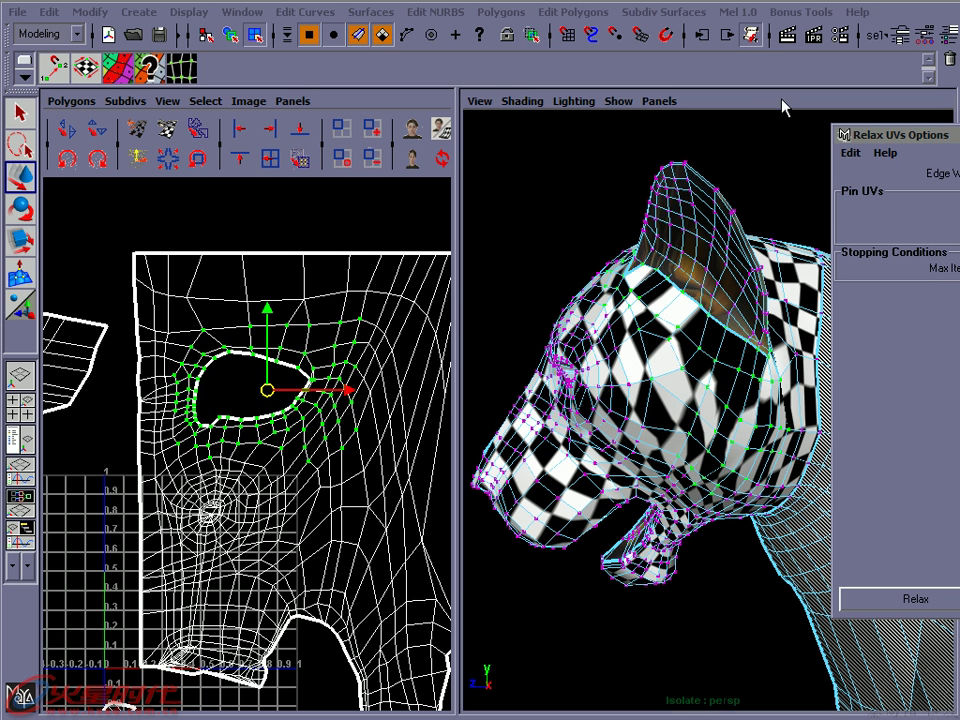
key("ctrl+z")
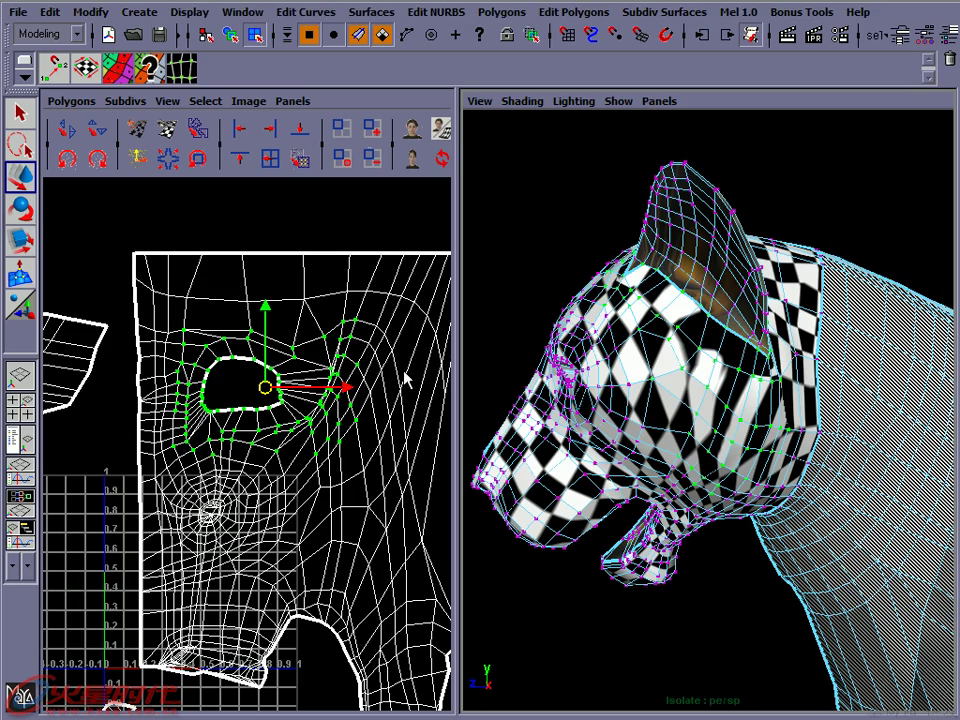
Frame the whole face shell in the UV view and select all of its UVs
right_click_drag(296, 381, 357, 375, "alt")
middle_click_drag(357, 375, 344, 398, "alt")
left_click(216, 368)
left_click_drag(770, 385, 690, 400, "alt")
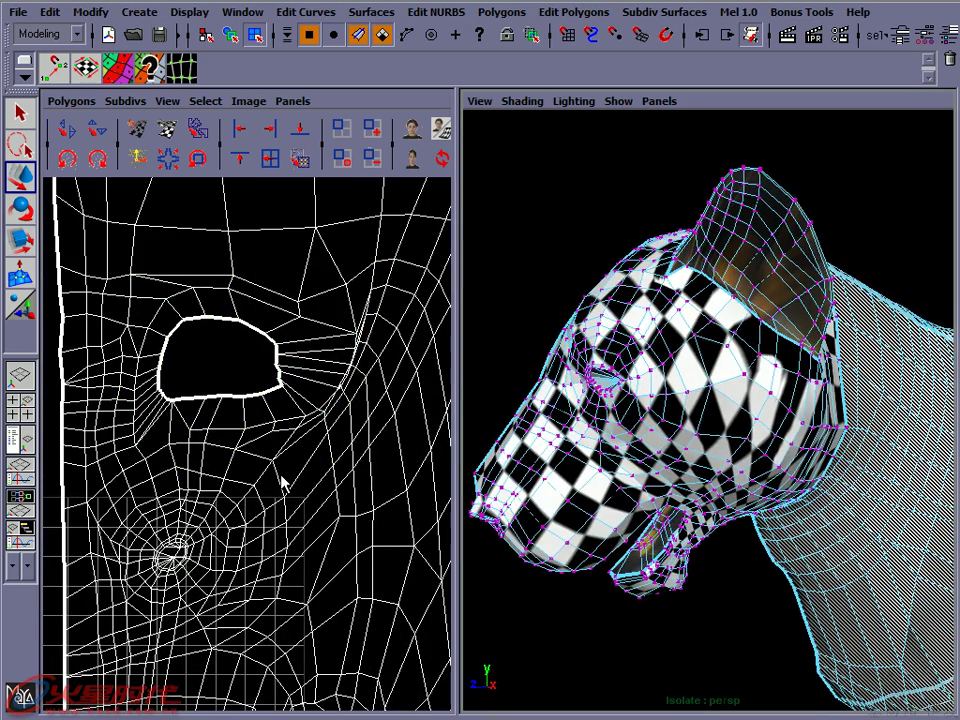
right_click_drag(279, 456, 167, 465, "alt")
scroll(167, 465, "down", 1)
scroll(311, 390, "down", 1)
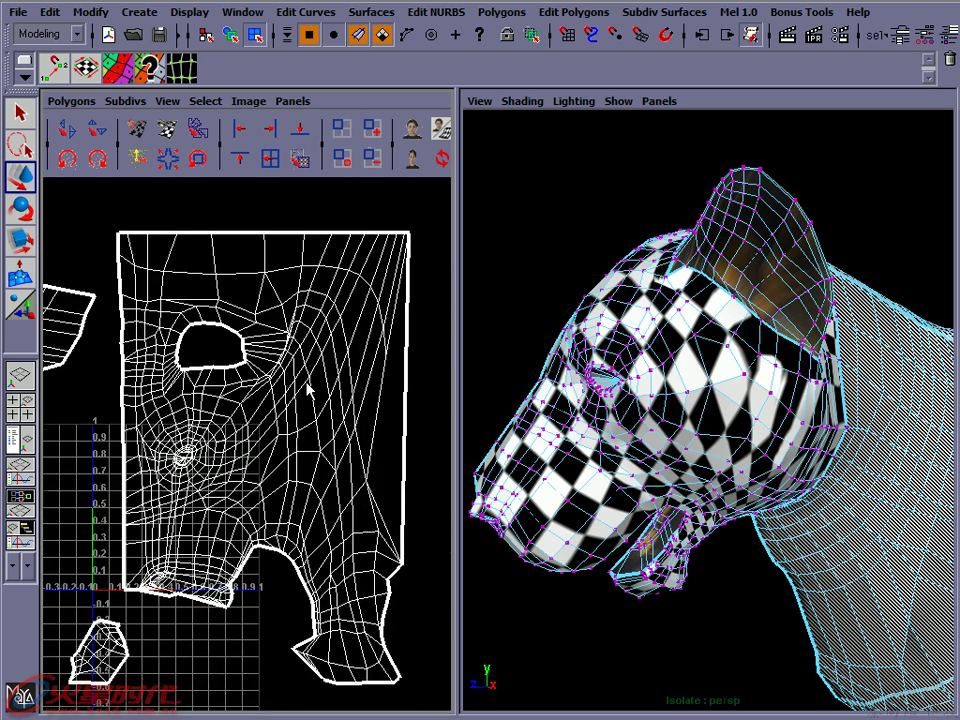
scroll(250, 391, "down", 1)
middle_click_drag(250, 483, 232, 458, "alt")
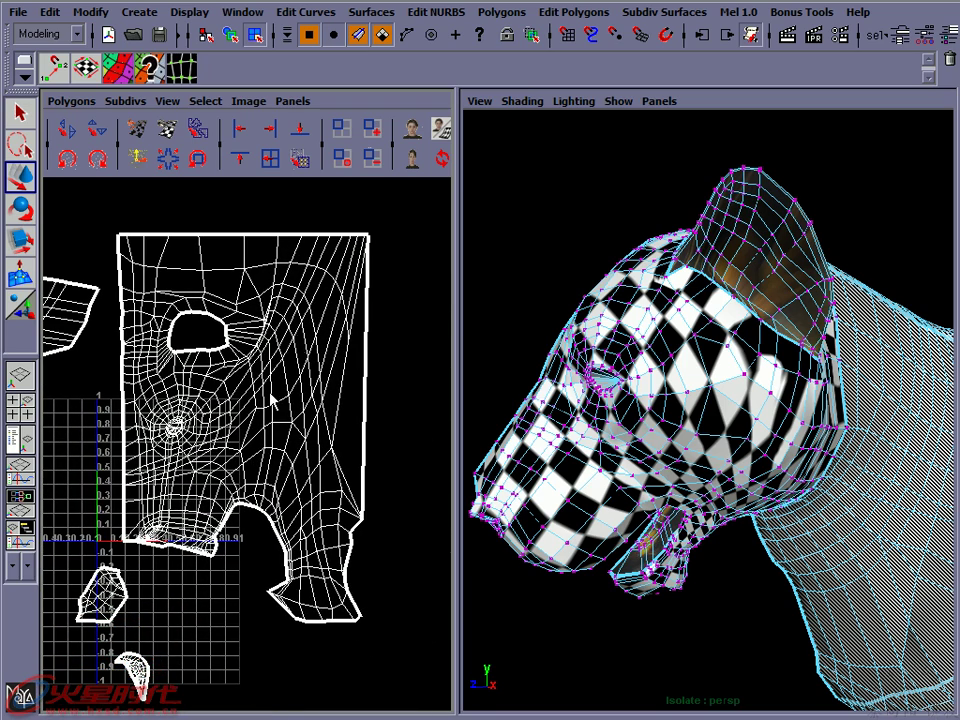
left_click(281, 335)
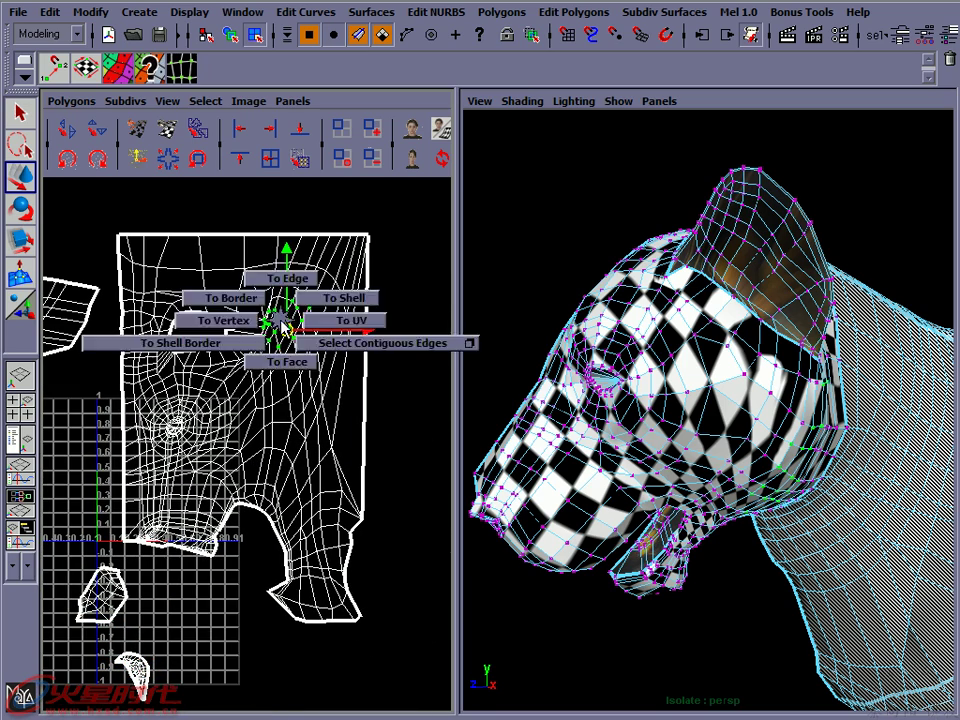
right_click_drag(317, 306, 245, 220, "ctrl")
Apply Relax UVs with Pin UV Border eight times to the face shell
left_click(72, 101)
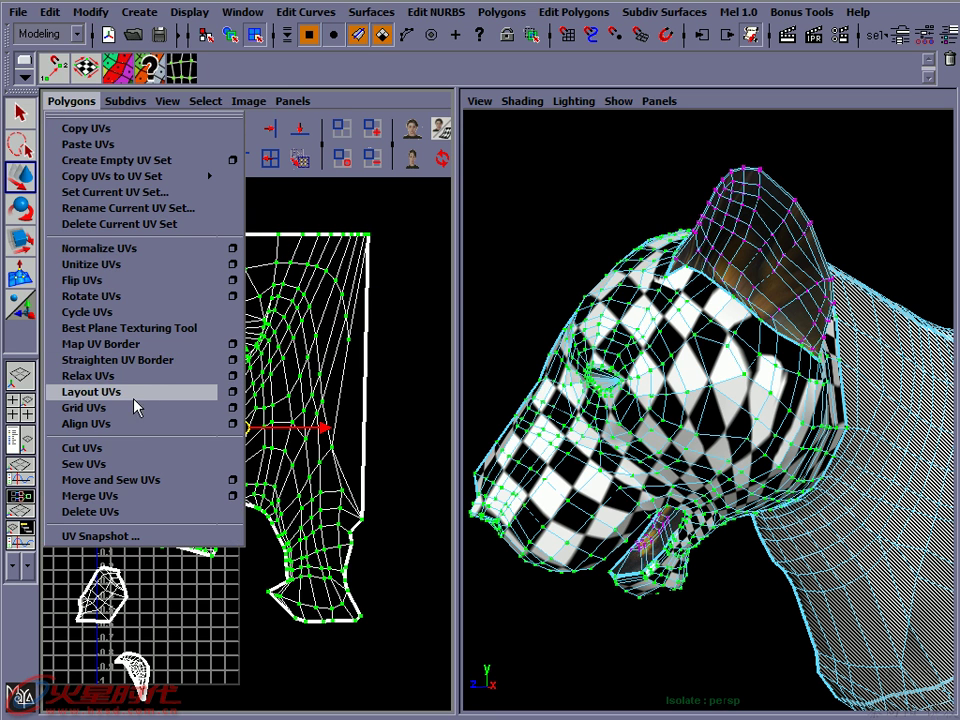
left_click(233, 375)
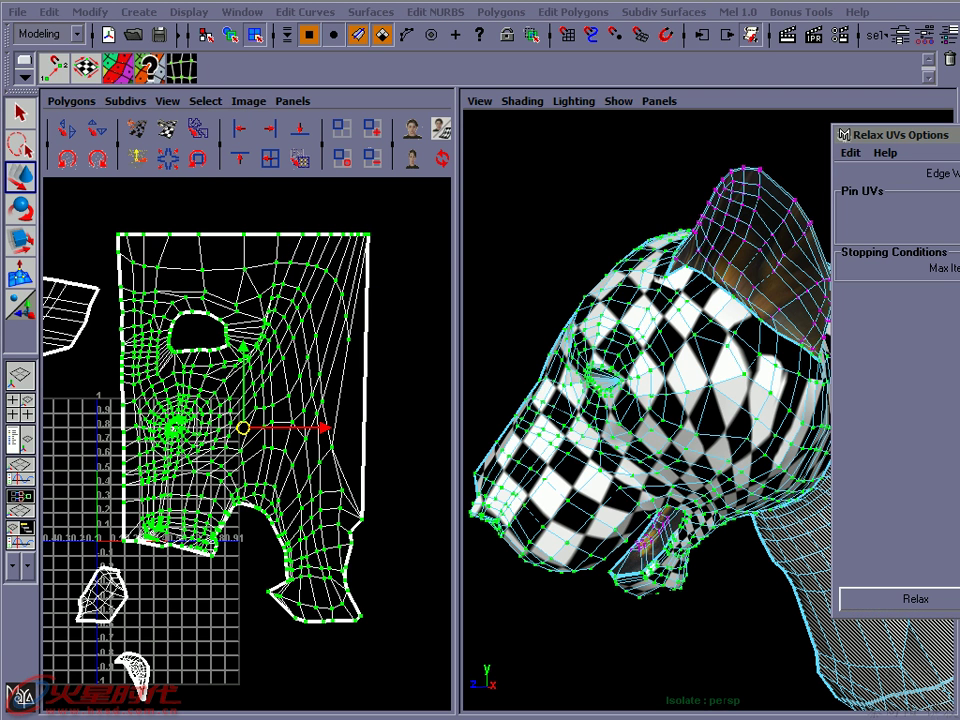
left_click(736, 575)
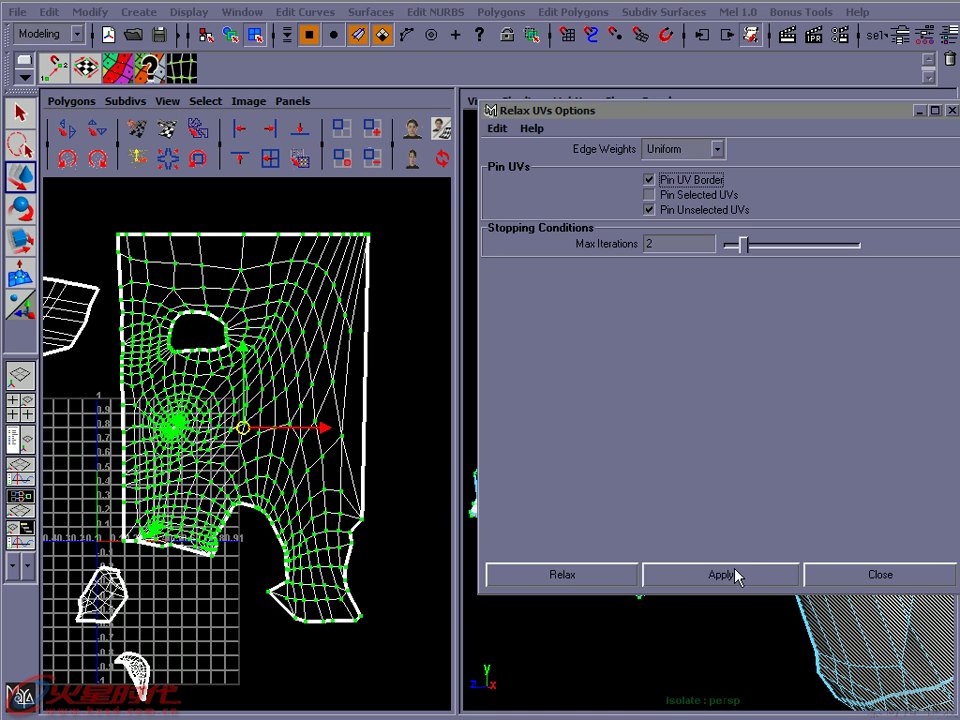
left_click(736, 574)
left_click(736, 574)
left_click(736, 574)
left_click(736, 574)
left_click(736, 574)
left_click(736, 574)
left_click(736, 574)
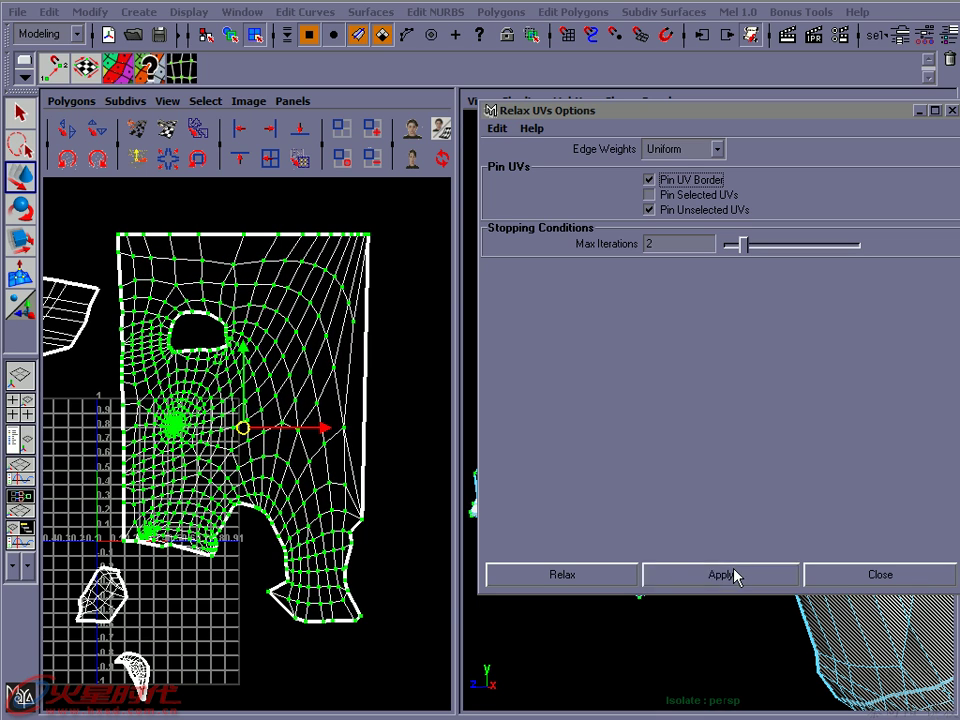
left_click(845, 578)
key("F9")
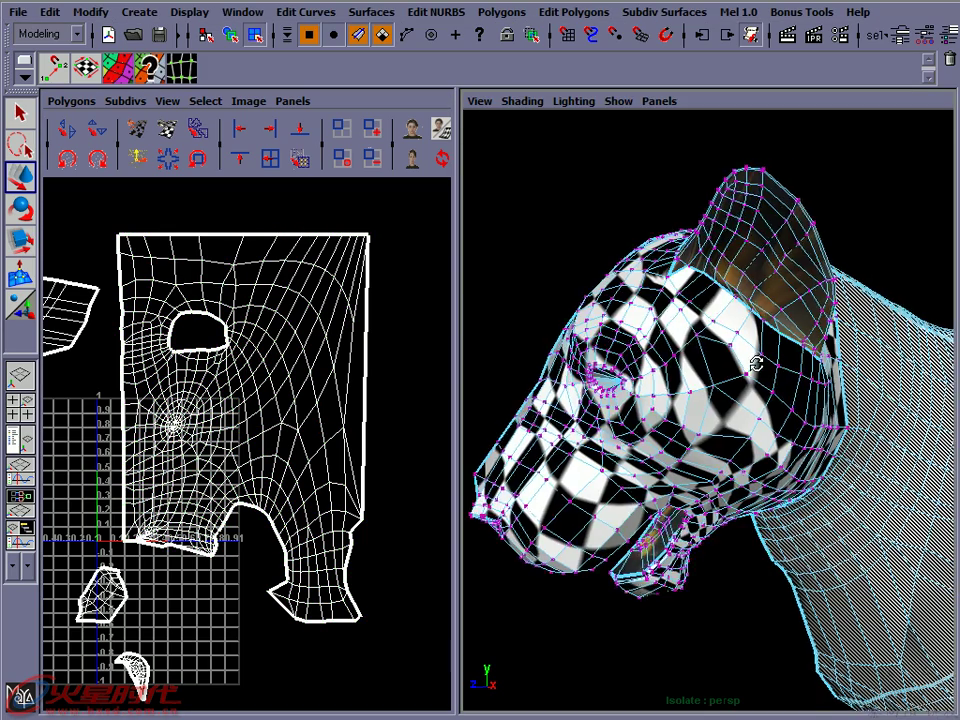
left_click_drag(781, 364, 495, 245, "alt")
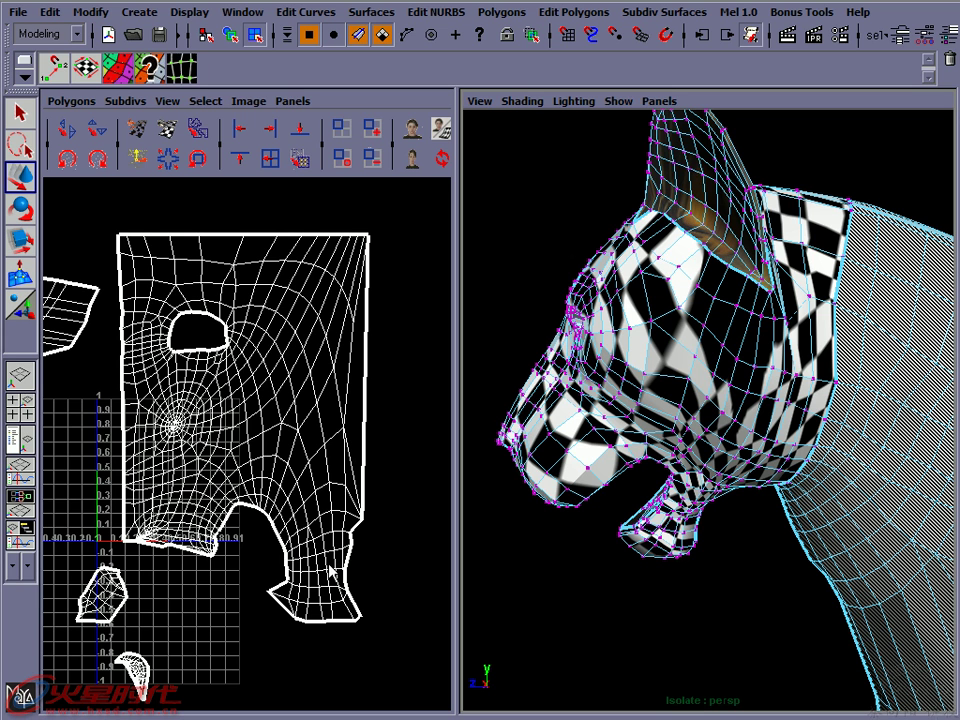
mouse_move(560, 420)
left_mouse_down("alt")
mouse_move(668, 403)
mouse_move(650, 387)
mouse_move(735, 342)
mouse_move(713, 362)
left_mouse_up("alt")
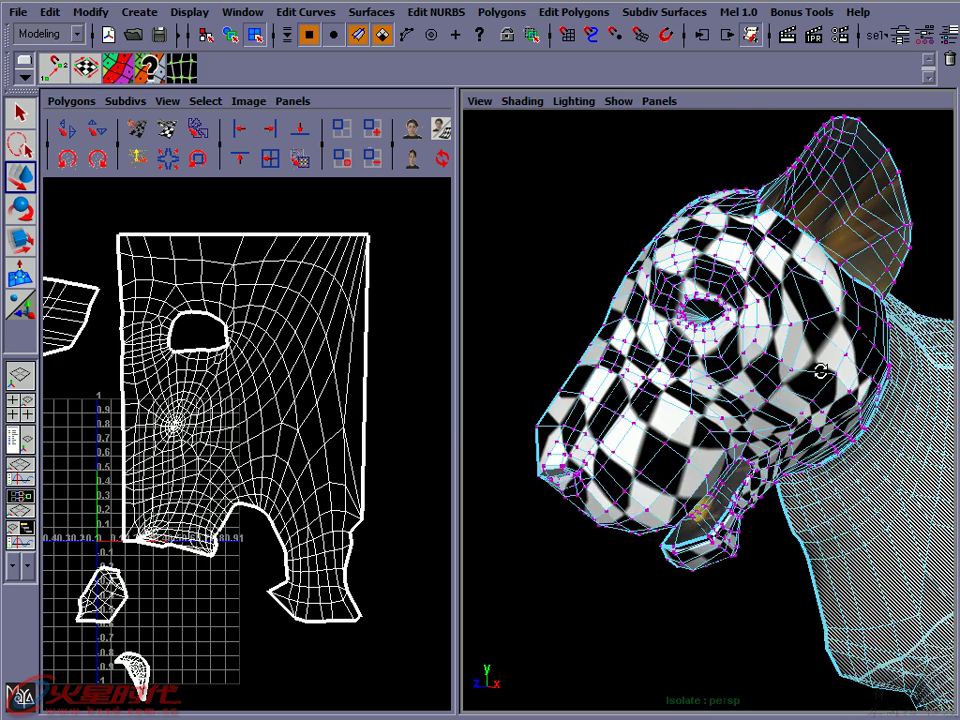
right_click_drag(713, 362, 767, 375, "alt")
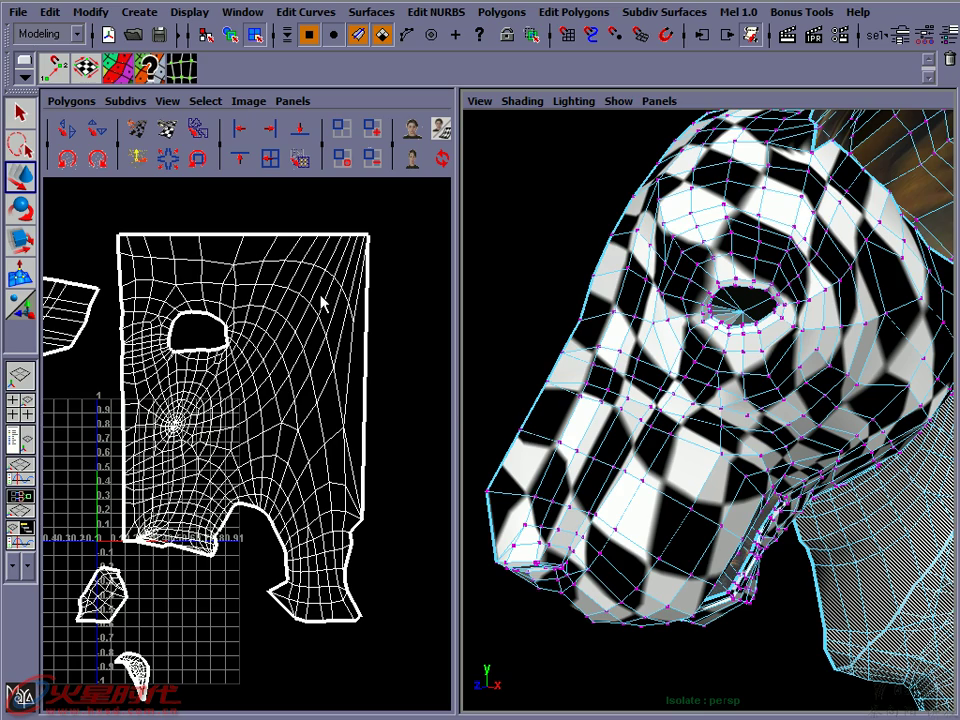
mouse_move(696, 392)
left_mouse_down("alt")
mouse_move(671, 368)
mouse_move(618, 395)
mouse_move(664, 428)
left_mouse_up("alt")
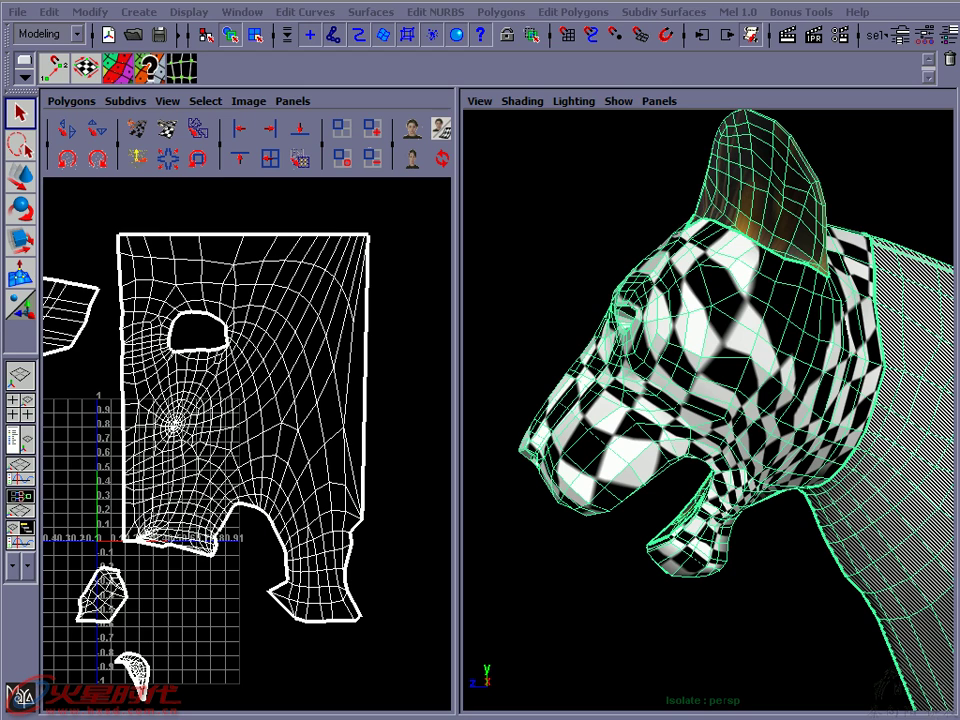
Set Relax UVs edge weights to World Space and convert the head selection to its shell
left_click(64, 103)
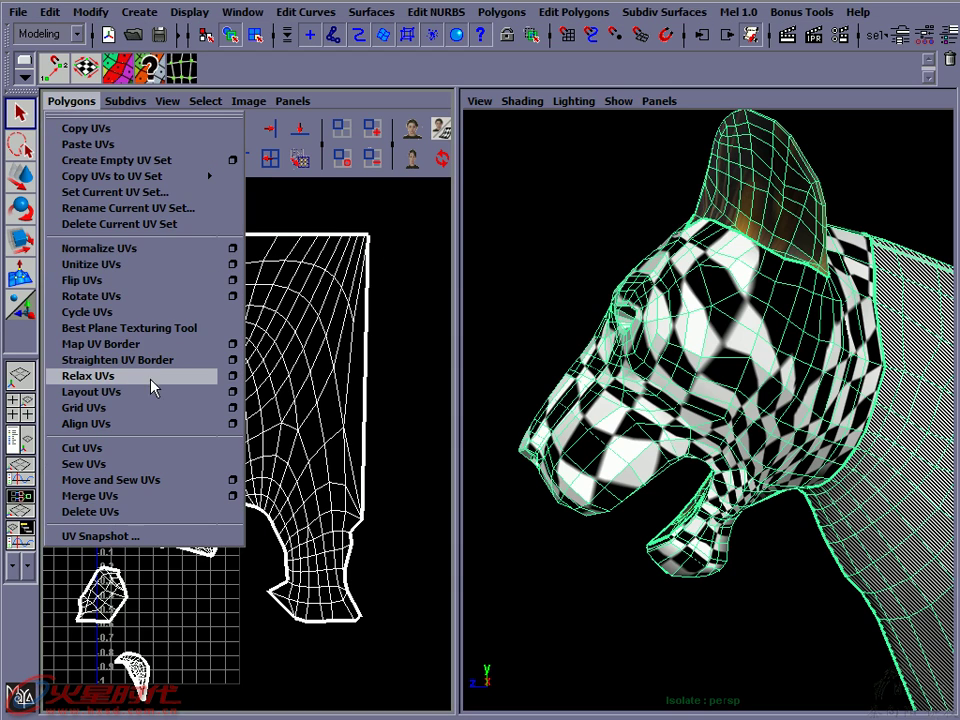
left_click(232, 377)
left_click(716, 149)
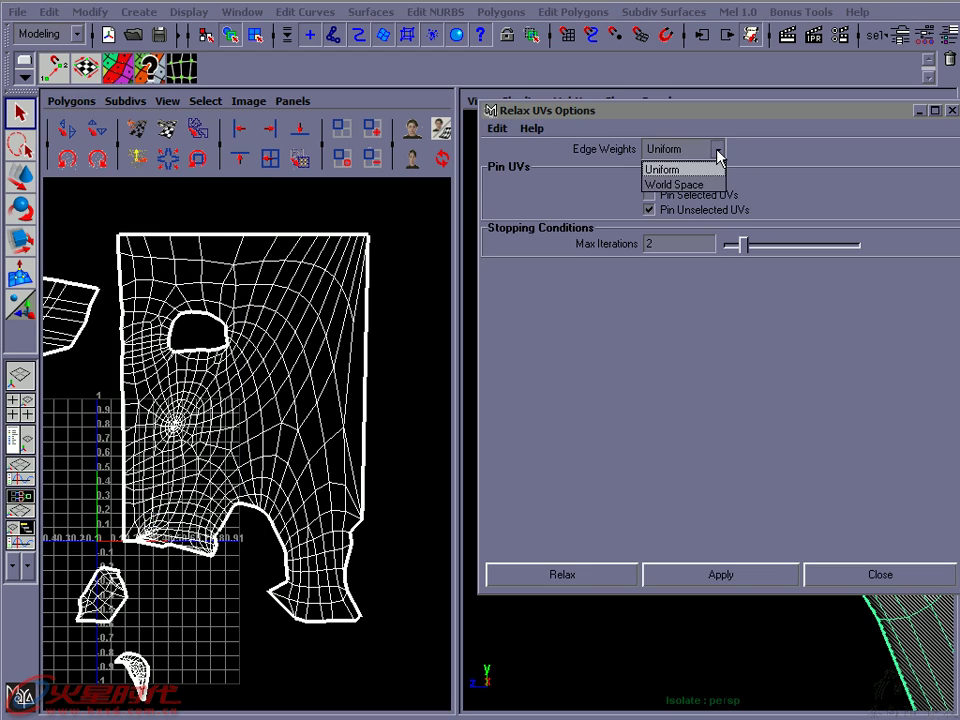
left_click(710, 185)
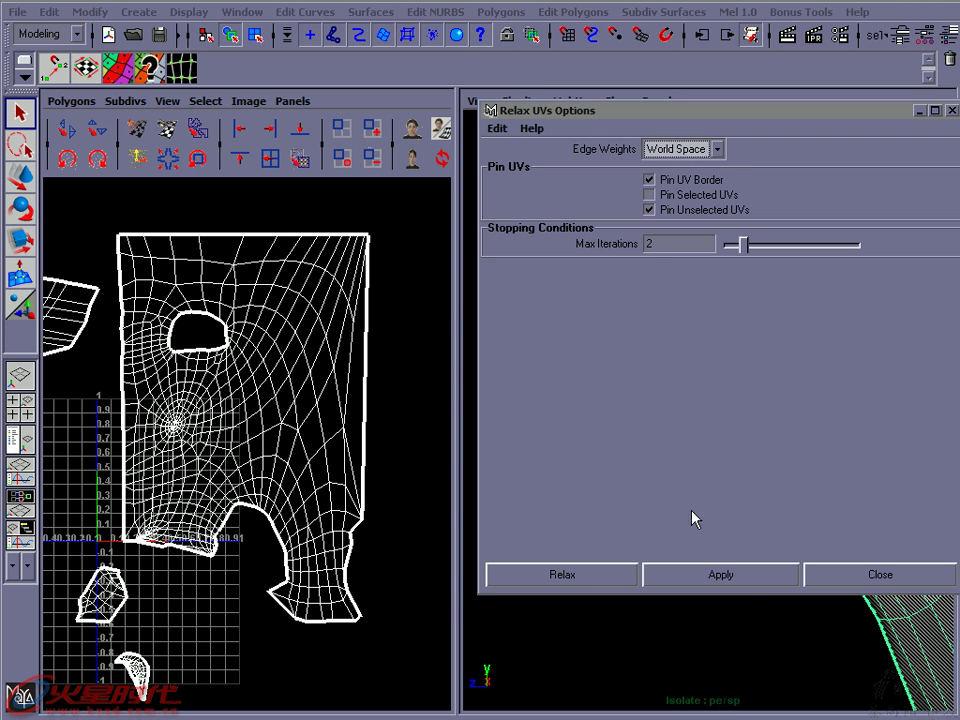
right_click_drag(261, 379, 268, 343)
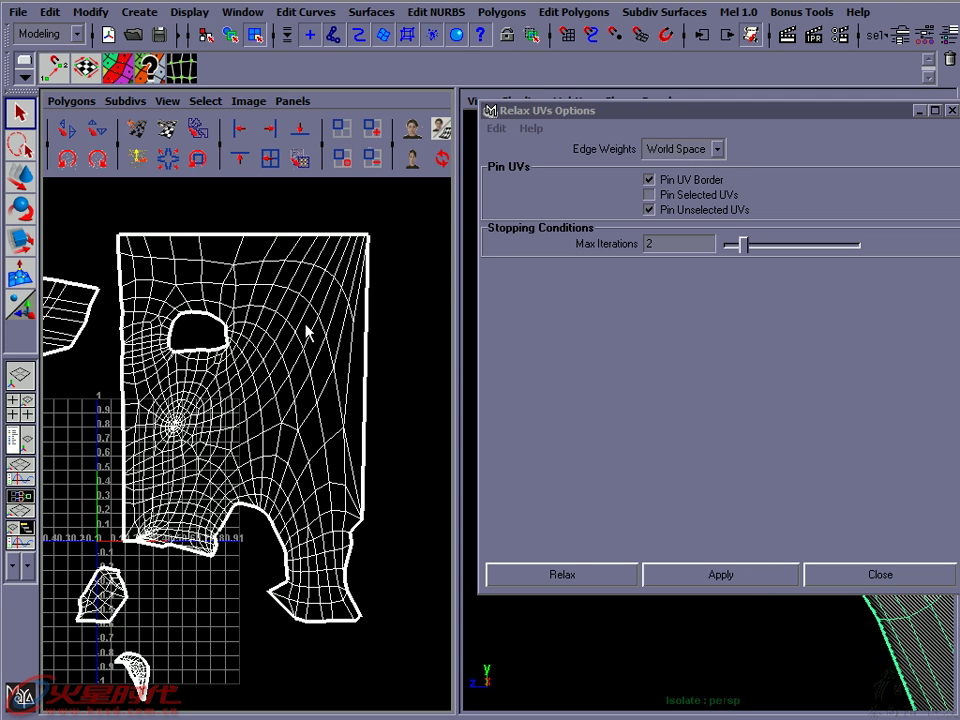
left_click_drag(306, 330, 246, 388)
right_click(255, 343, "ctrl")
left_click(310, 321)
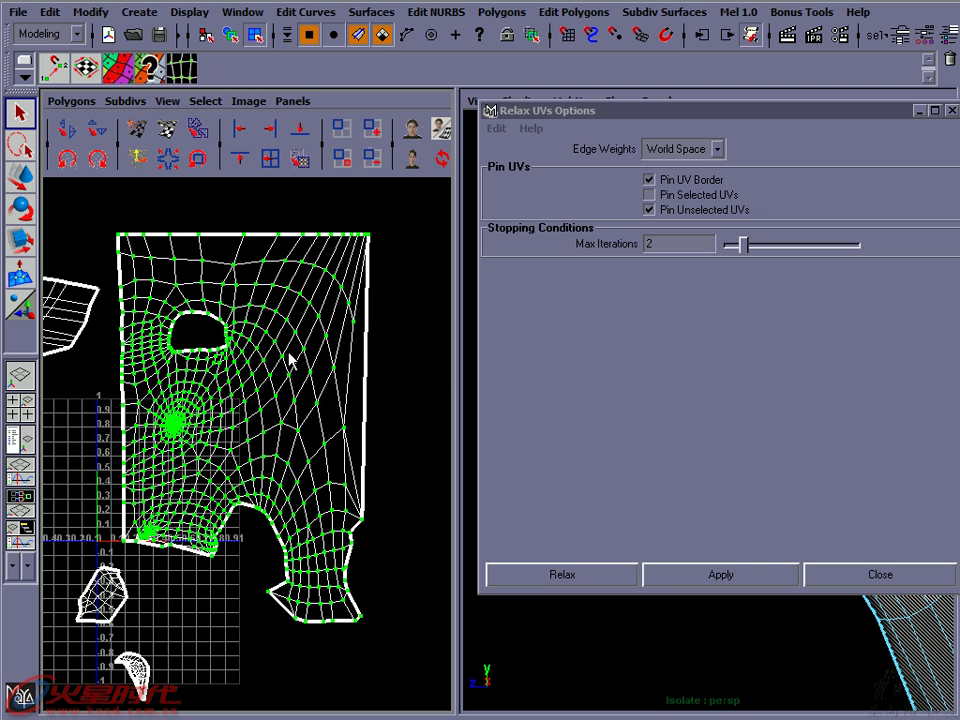
Apply Relax UVs ten times to the head shell
left_click(748, 578)
left_click(748, 578)
left_click(748, 578)
left_click(748, 578)
left_click(748, 578)
left_click(748, 578)
left_click(748, 578)
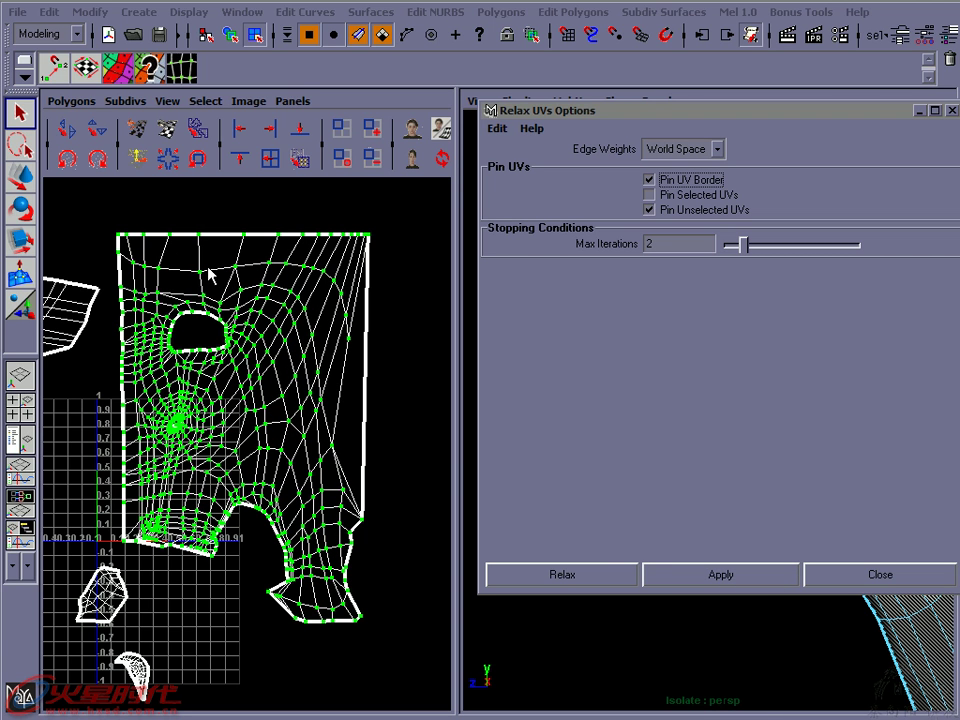
left_click(714, 578)
left_click(714, 578)
left_click(714, 578)
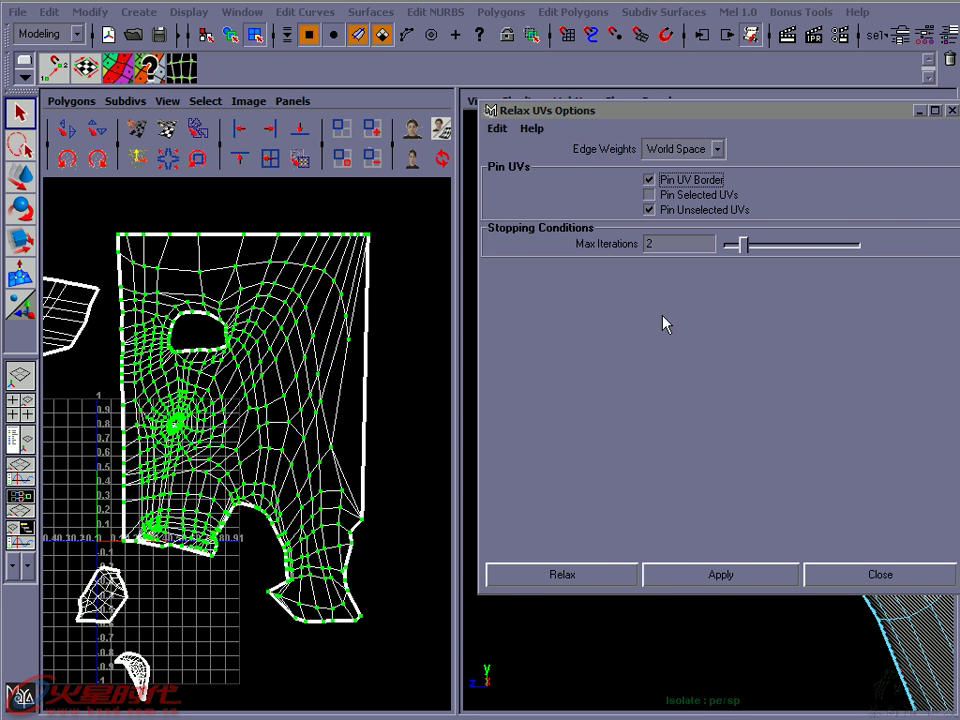
Raise Max Iterations to 5, relax once more, and close the Relax UVs options
left_click_drag(734, 252, 785, 245)
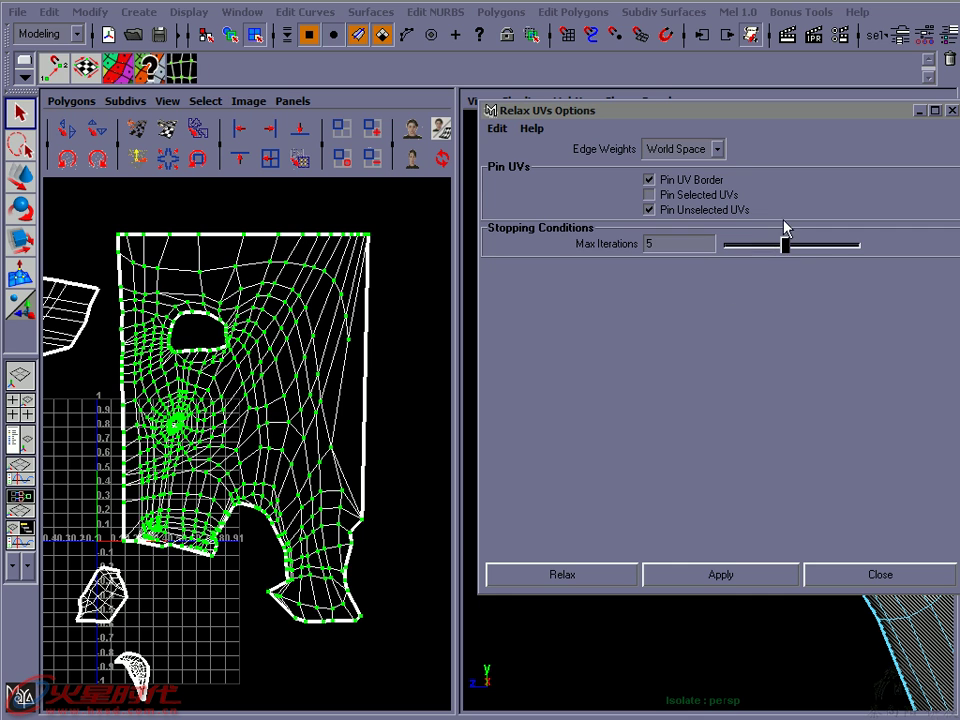
left_click_drag(707, 124, 386, 66)
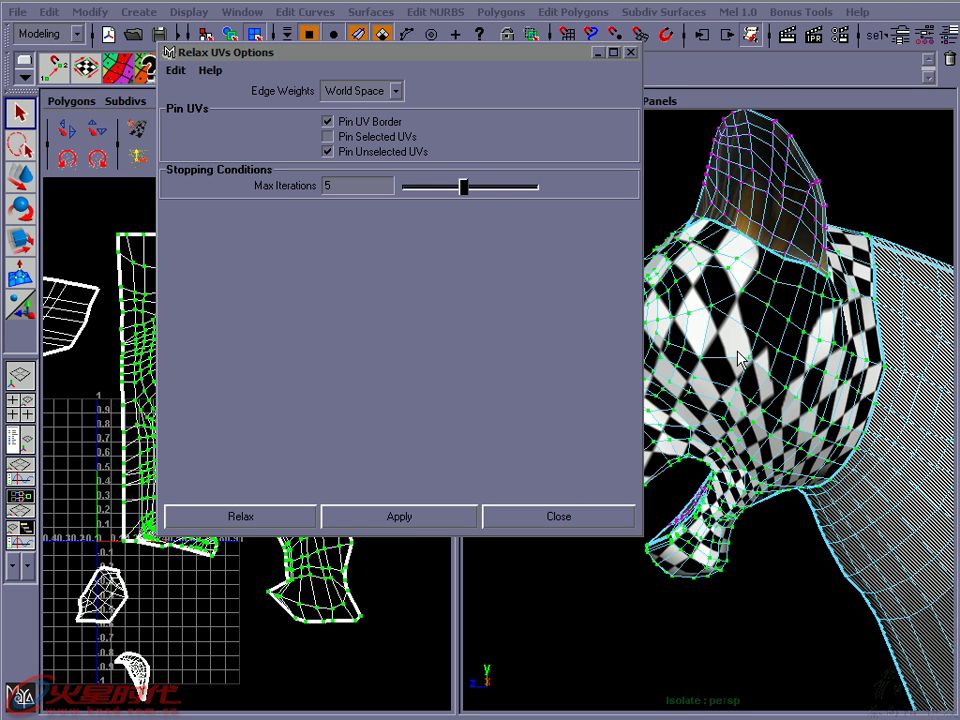
left_click(430, 519)
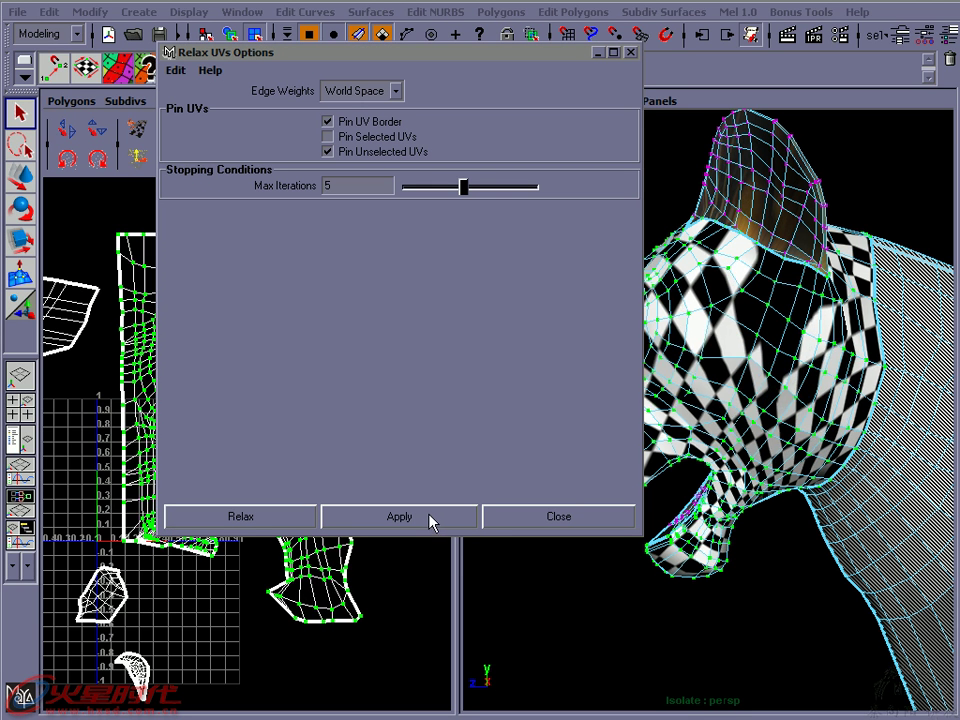
left_click_drag(432, 60, 822, 167)
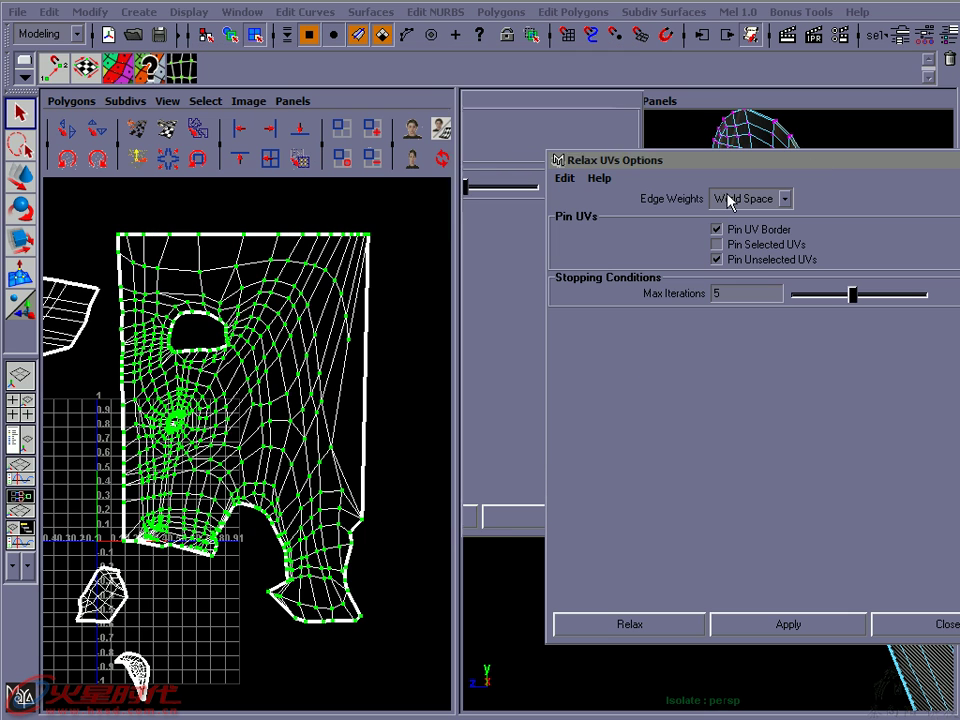
right_click_drag(225, 385, 541, 288, "alt")
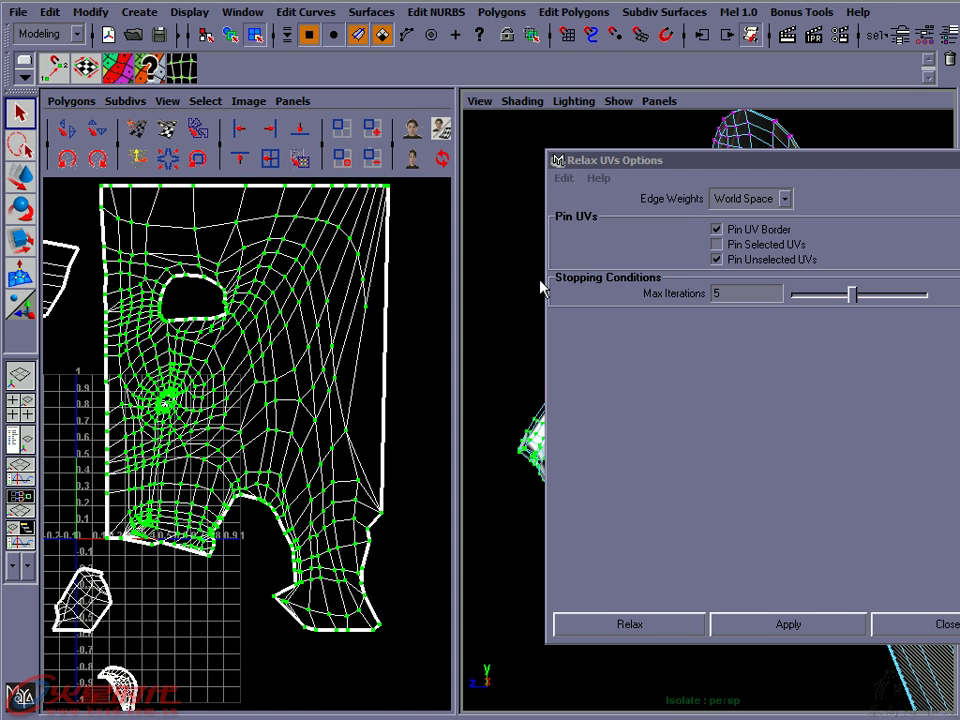
left_click_drag(713, 172, 603, 143)
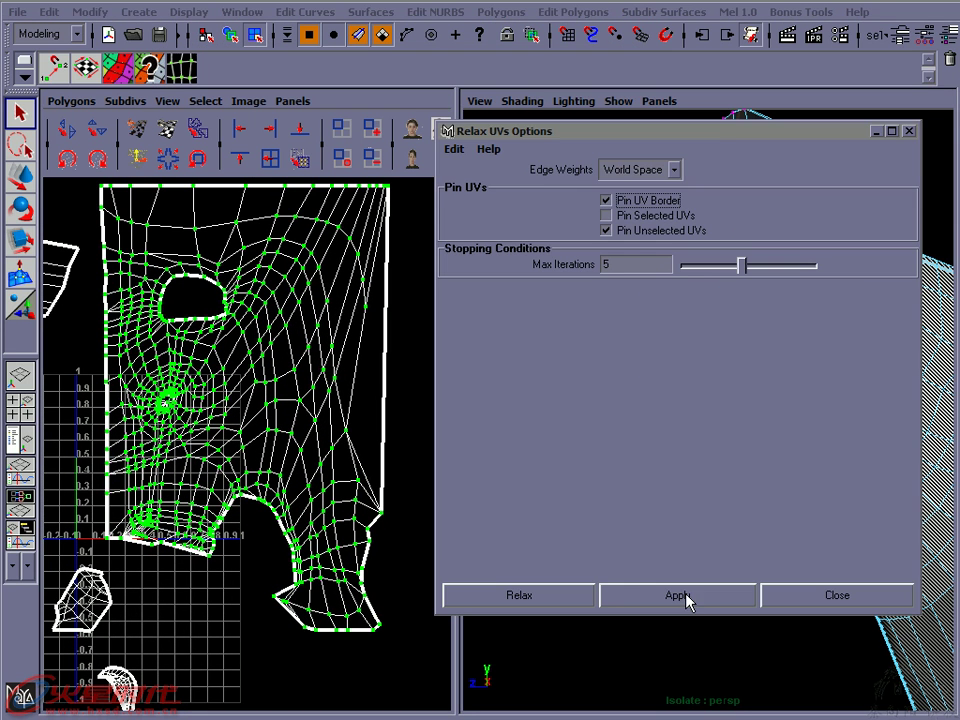
left_click(831, 609)
mouse_move(700, 400)
left_mouse_down("alt")
mouse_move(773, 374)
mouse_move(731, 386)
mouse_move(690, 380)
mouse_move(660, 392)
mouse_move(652, 408)
mouse_move(667, 421)
mouse_move(680, 395)
mouse_move(718, 408)
left_mouse_up("alt")
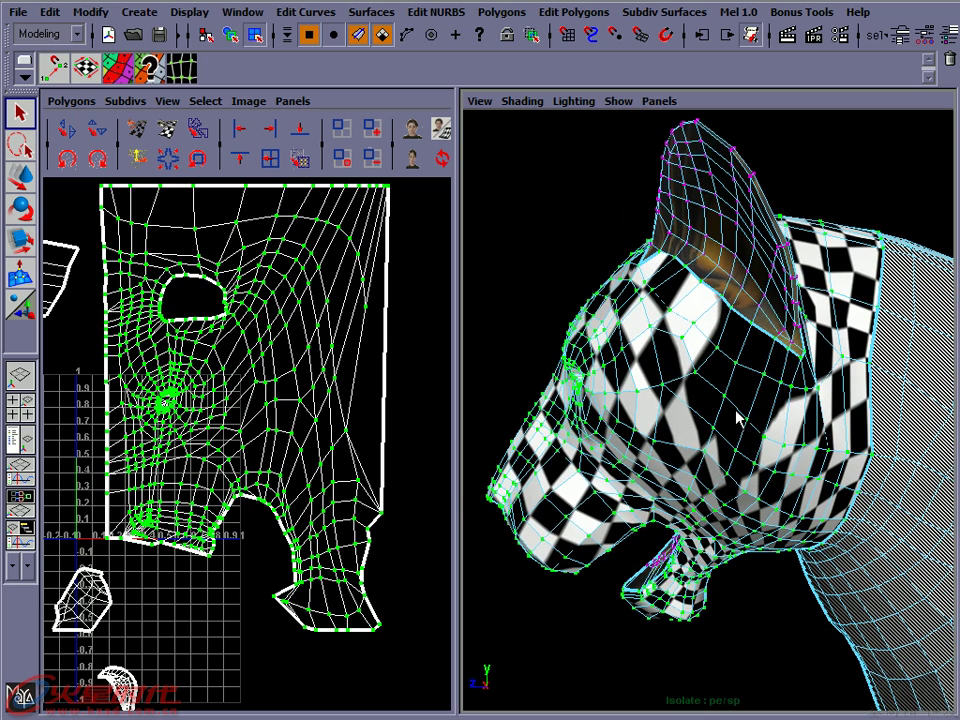
Select a UV at the eye opening's corner and move it left
mouse_move(686, 396)
left_mouse_down("alt")
mouse_move(746, 364)
mouse_move(755, 377)
left_mouse_up("alt")
right_click(742, 358)
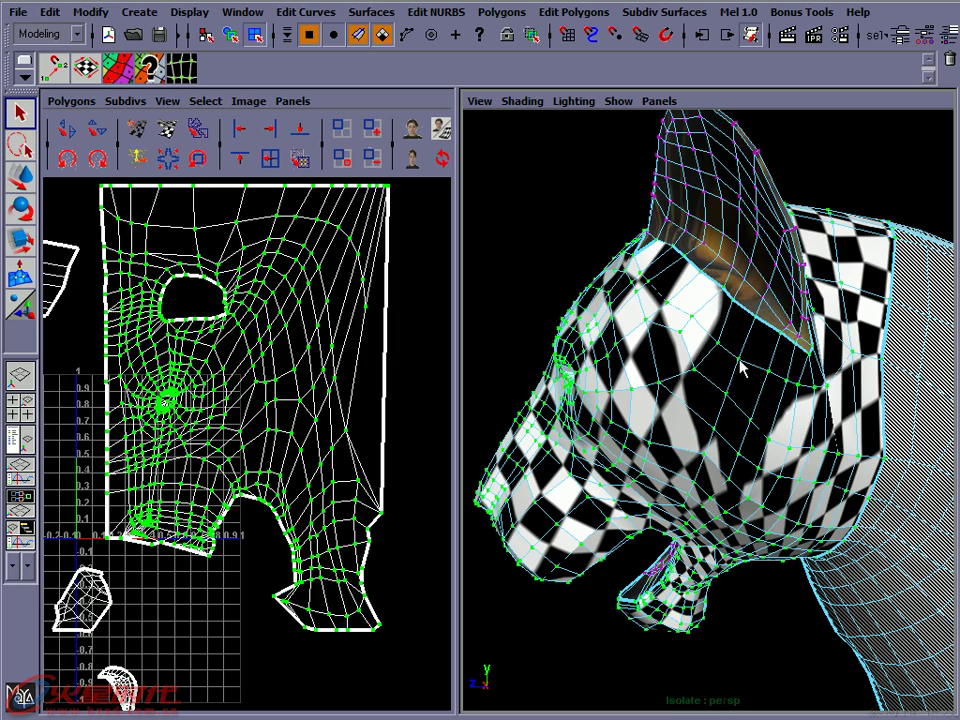
left_click(742, 366)
mouse_move(272, 294)
right_mouse_down("alt")
mouse_move(315, 450)
mouse_move(129, 364)
mouse_move(274, 422)
mouse_move(221, 392)
mouse_move(366, 429)
right_mouse_up("alt")
right_click(252, 355)
left_click(250, 360)
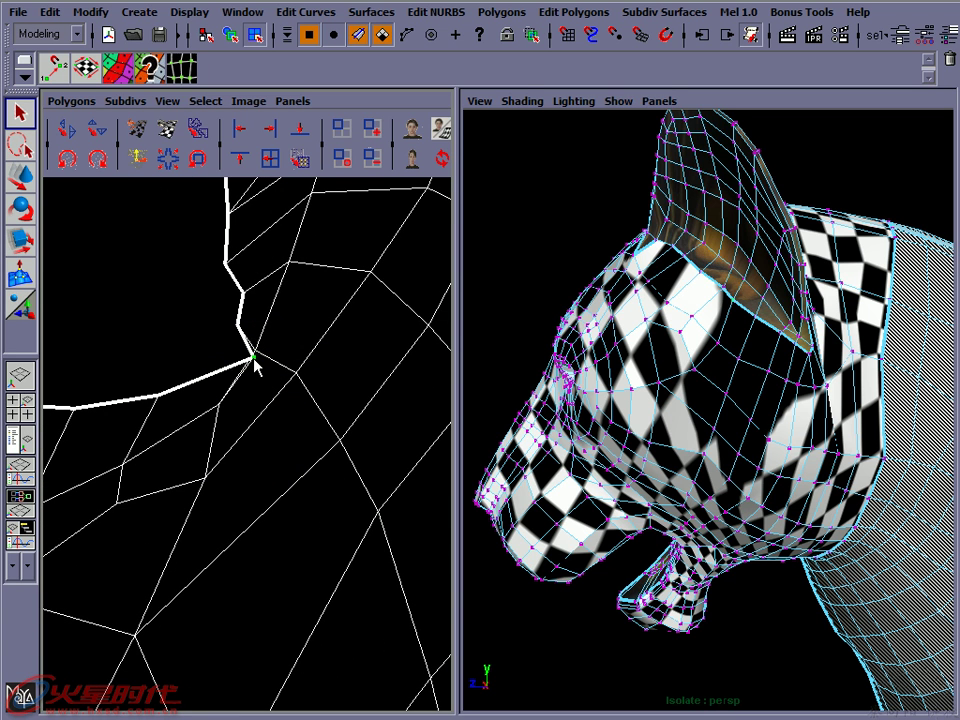
key("w")
mouse_move(254, 360)
left_mouse_down()
mouse_move(207, 351)
mouse_move(225, 291)
left_mouse_up()
Move the neighbouring UV left and slightly down, then view the whole shell
left_click(208, 350)
left_click_drag(208, 352, 118, 428)
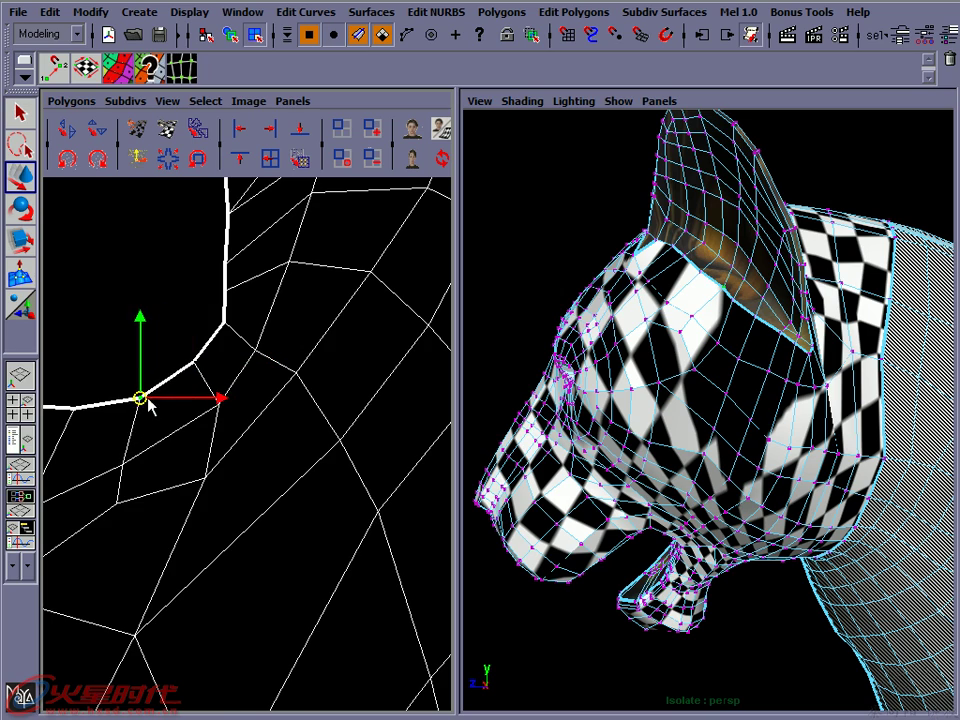
scroll(138, 403, "down", 2)
scroll(138, 403, "down", 3)
middle_click_drag(223, 484, 223, 441, "alt")
scroll(245, 452, "down", 1)
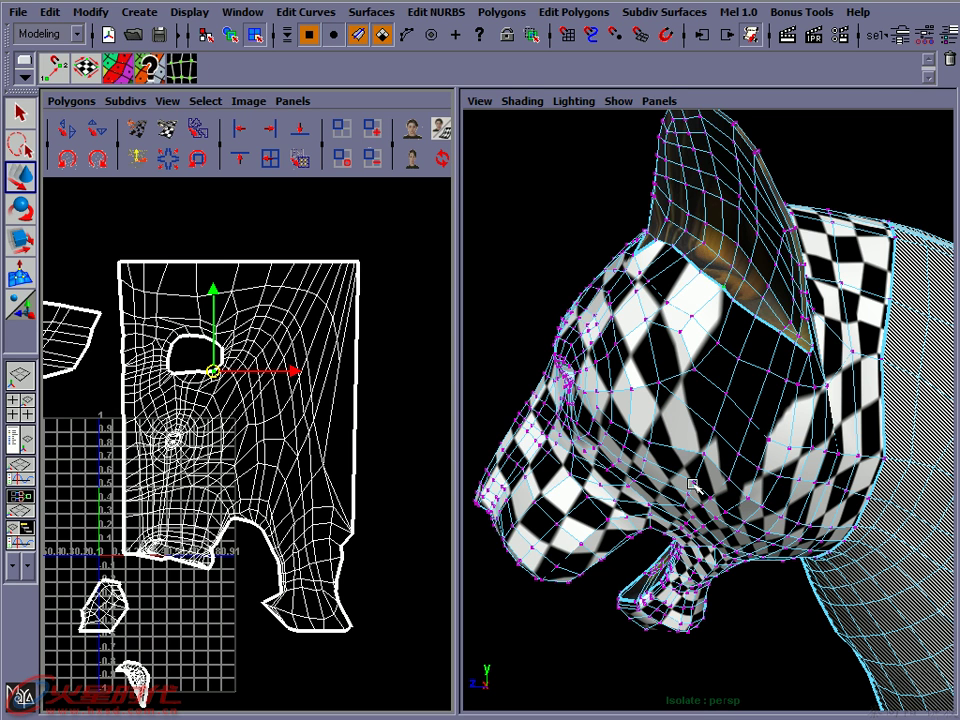
View the checkered head from another angle and switch to the Rendering menu set
scroll(332, 400, "down", 2)
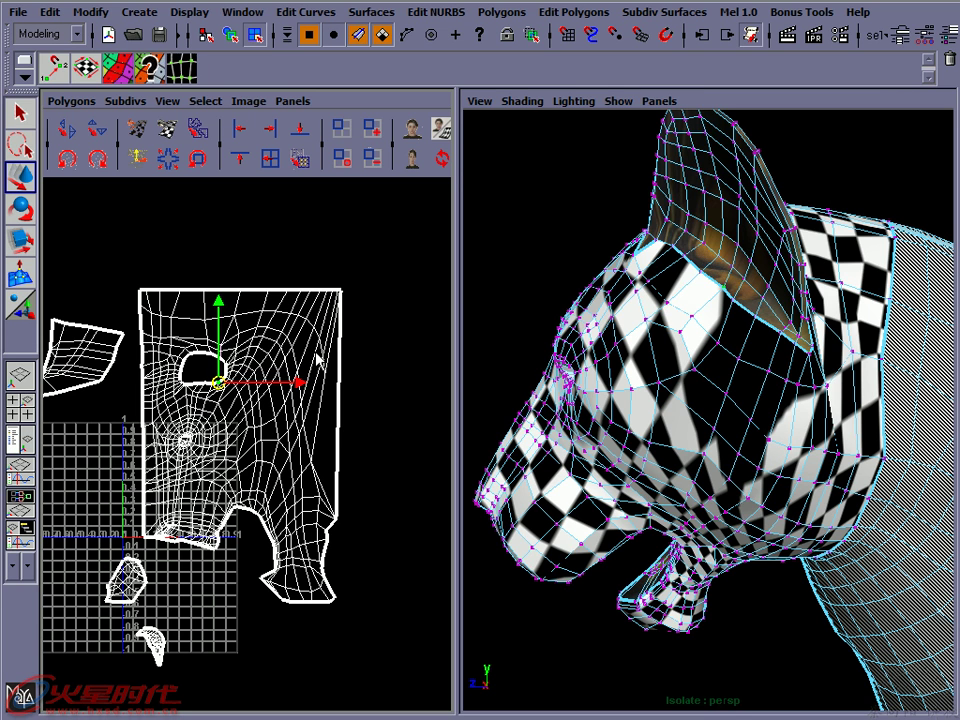
left_click_drag(686, 428, 687, 372, "alt")
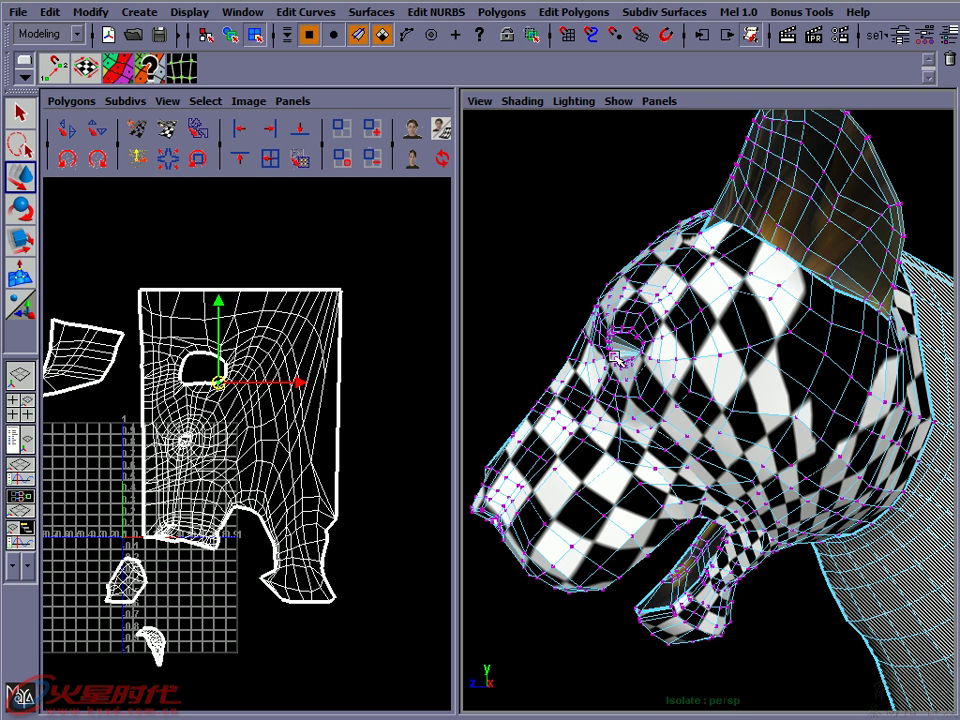
key("F6")
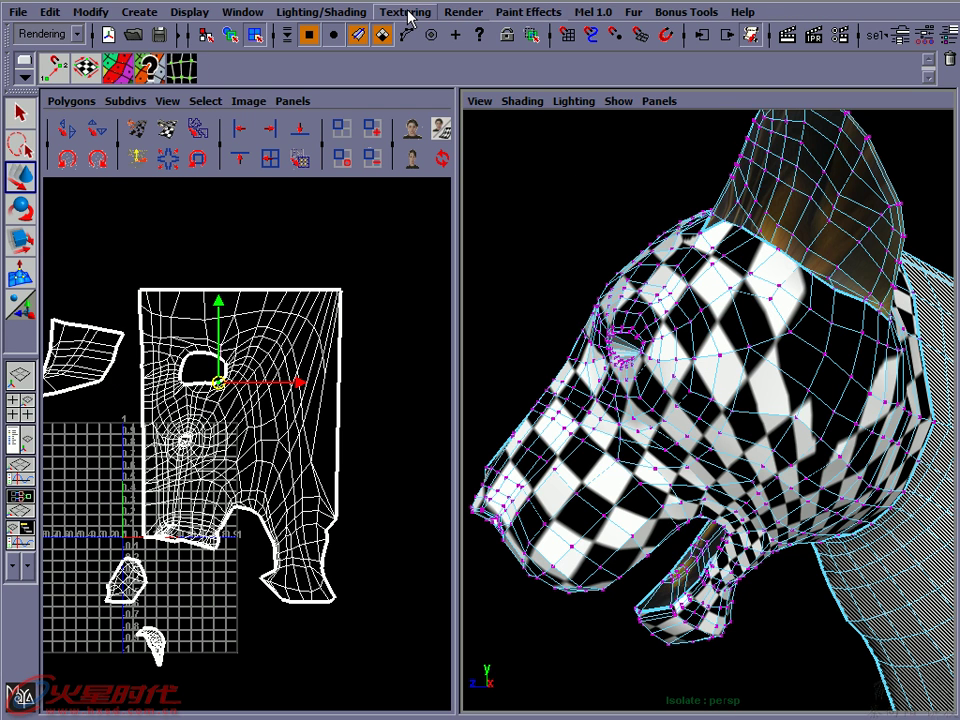
left_click(408, 13)
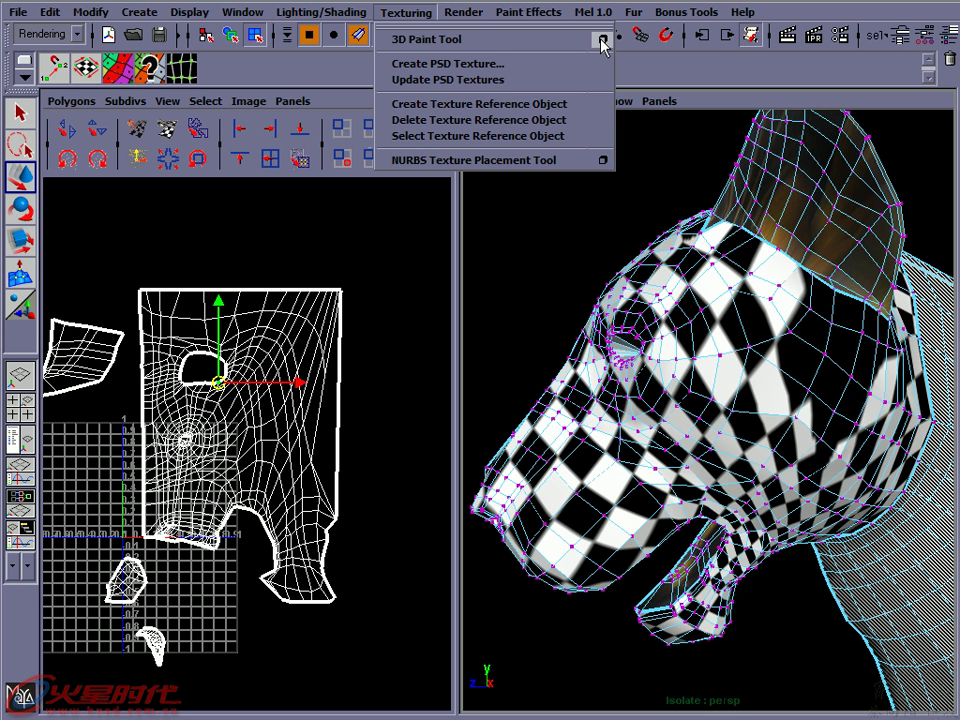
left_click(707, 104)
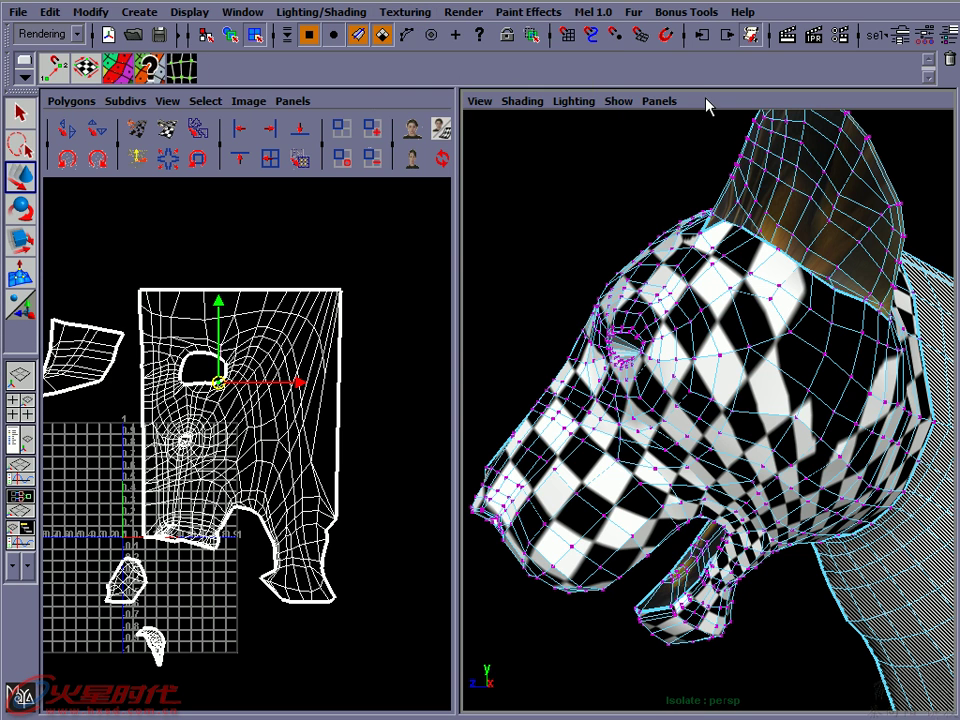
left_click(413, 14)
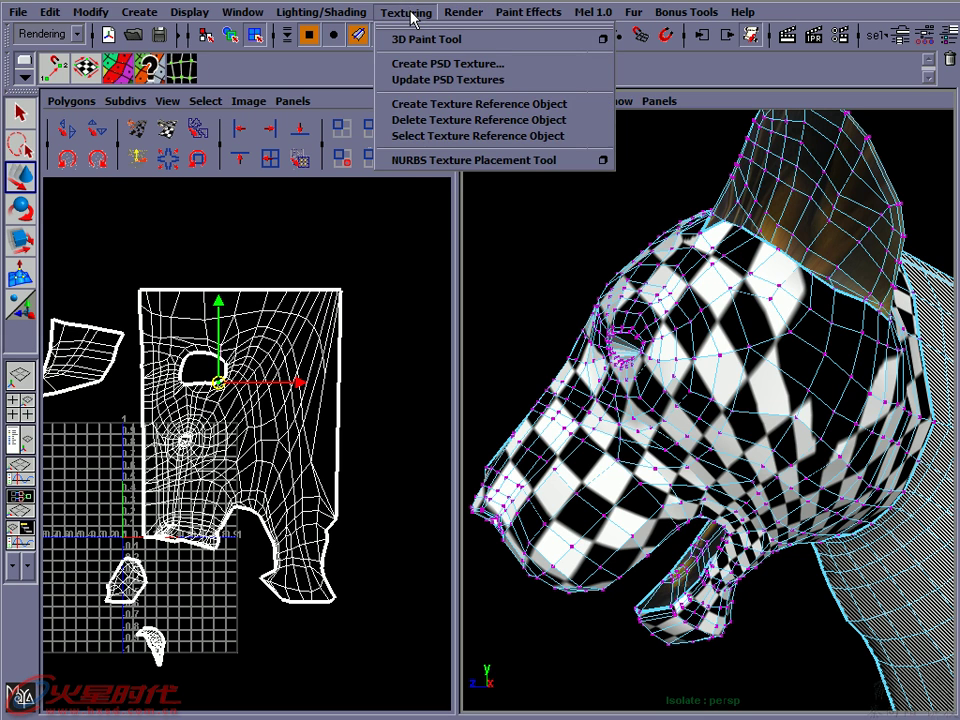
left_click(698, 101)
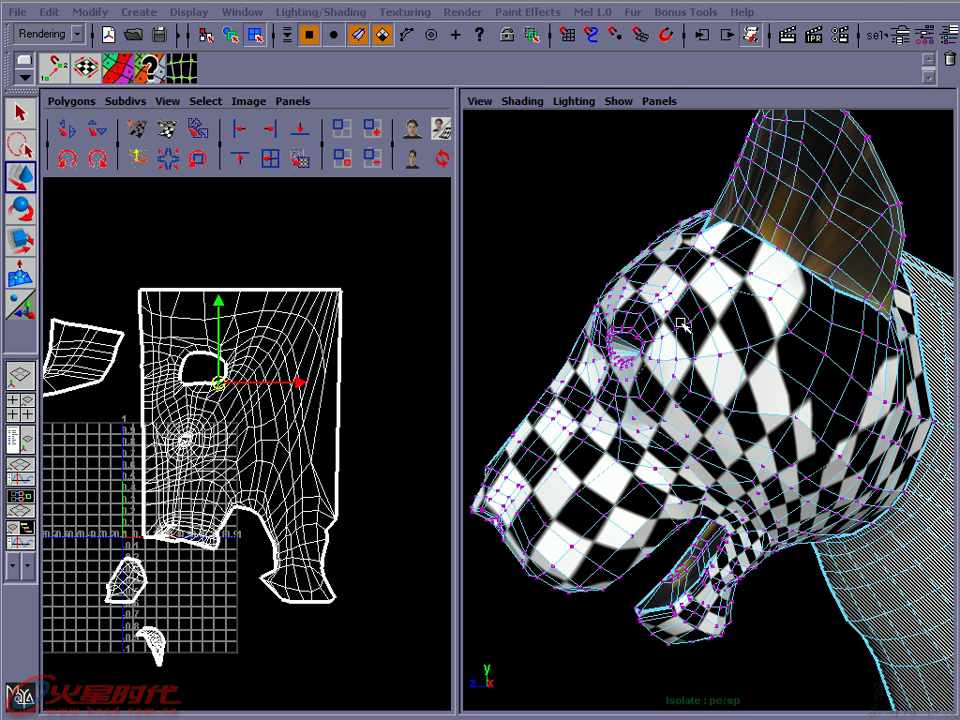
right_click(664, 395)
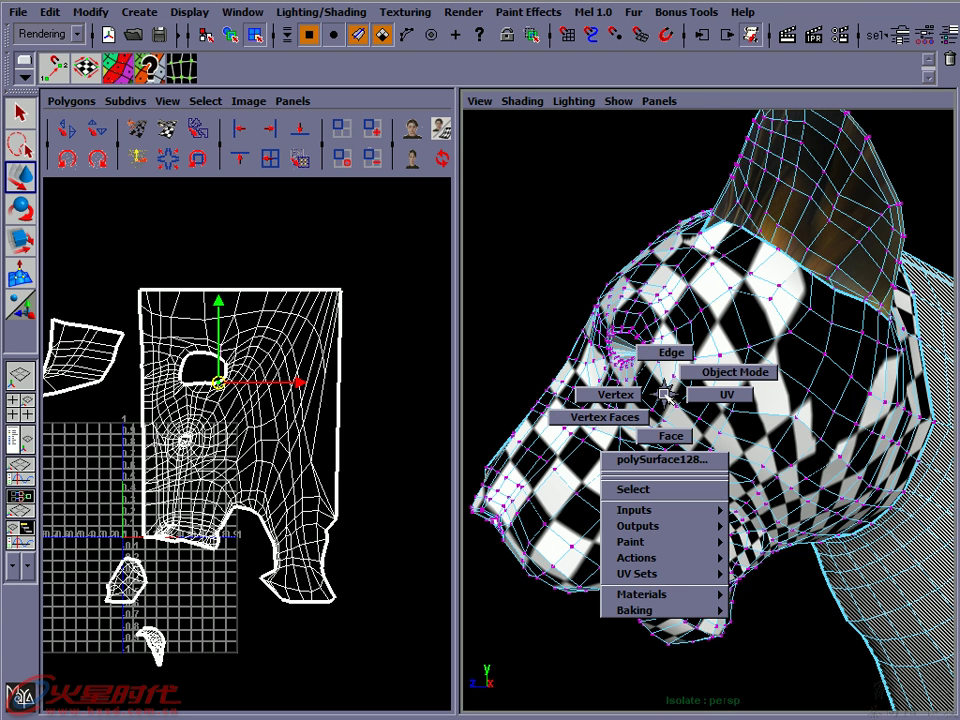
Select the entire panther mesh in Object Mode and open the Automatic Mapping options under Modeling
right_click_drag(664, 395, 693, 382)
mouse_move(693, 382)
left_mouse_down("alt")
mouse_move(700, 390)
mouse_move(640, 300)
left_mouse_up("alt")
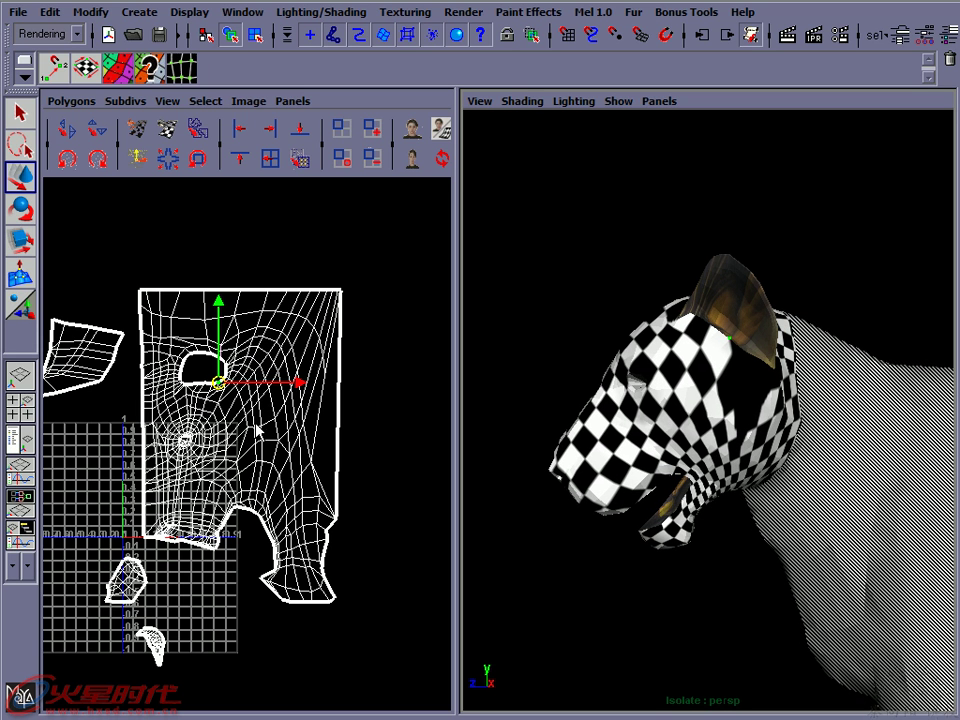
left_click(628, 323)
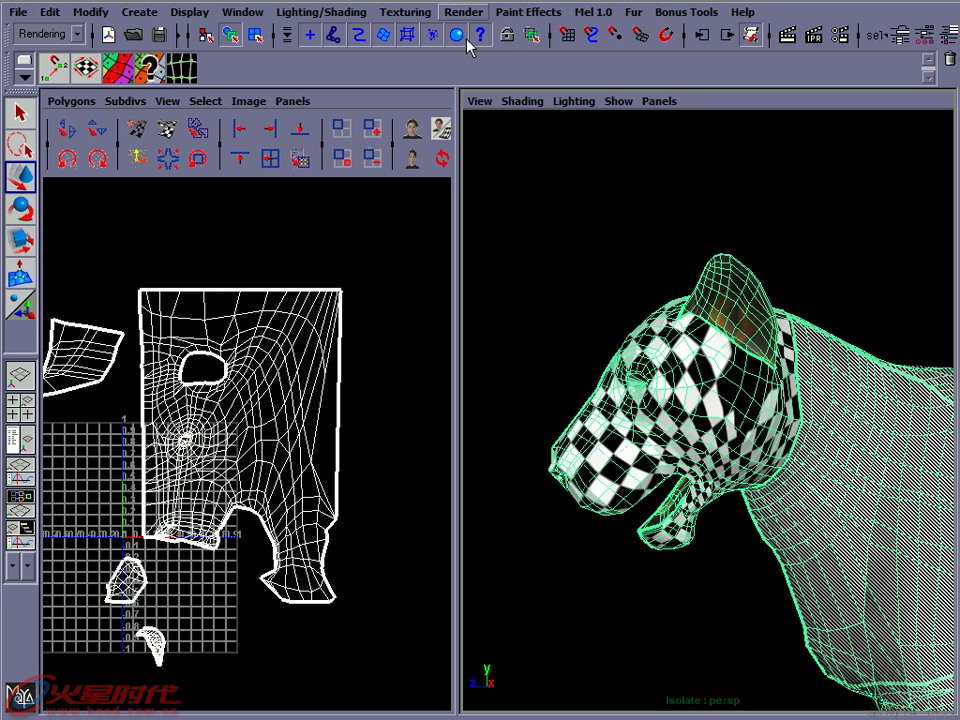
key("F3")
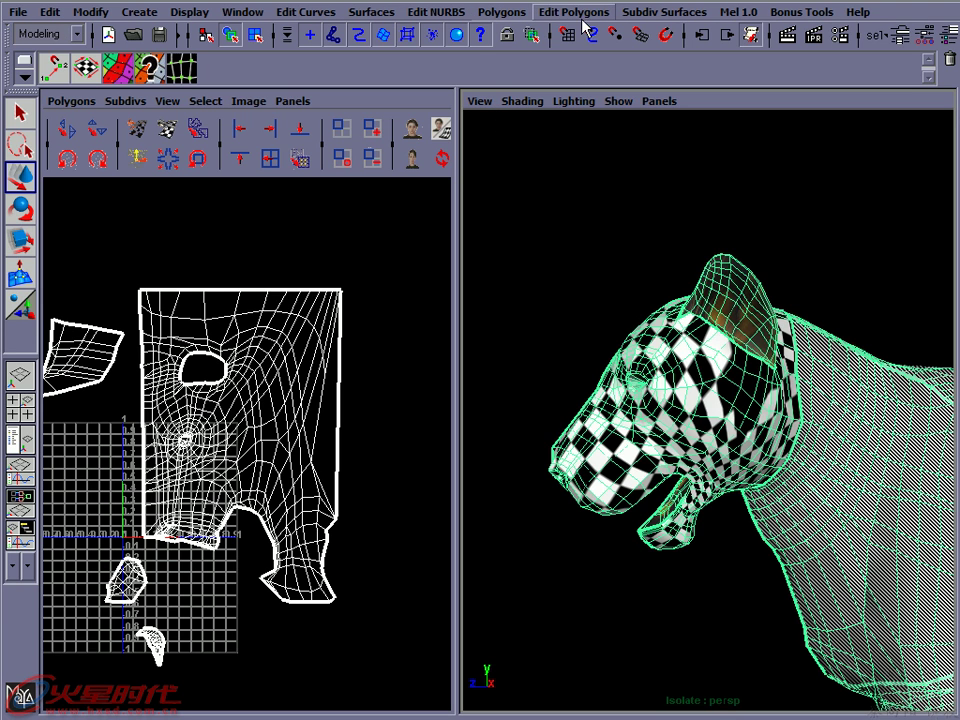
left_click(573, 12)
mouse_move(610, 39)
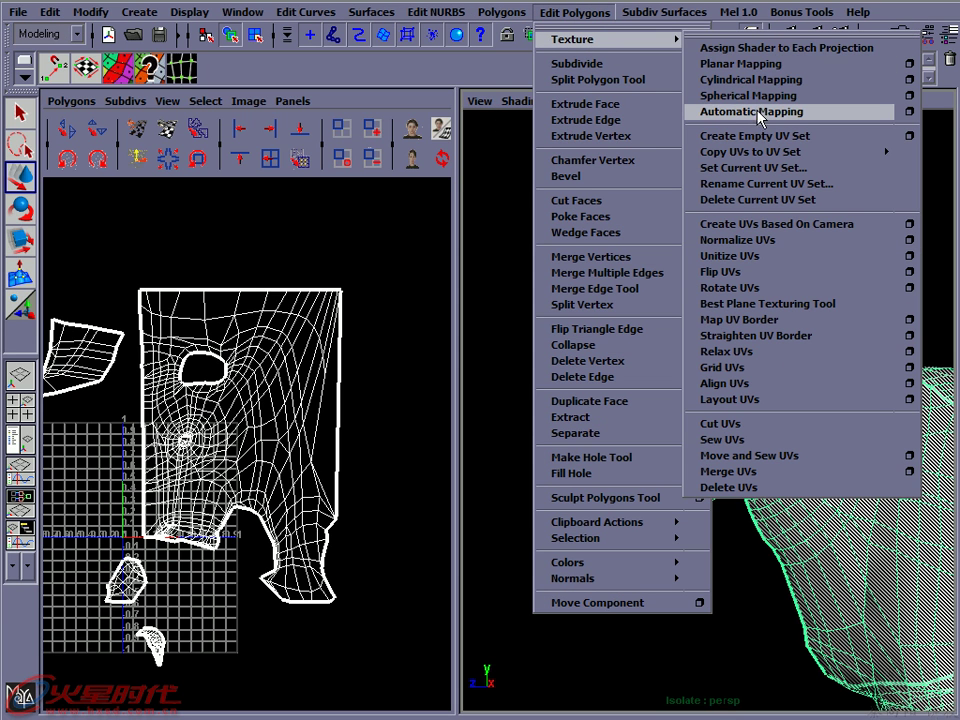
left_click(908, 111)
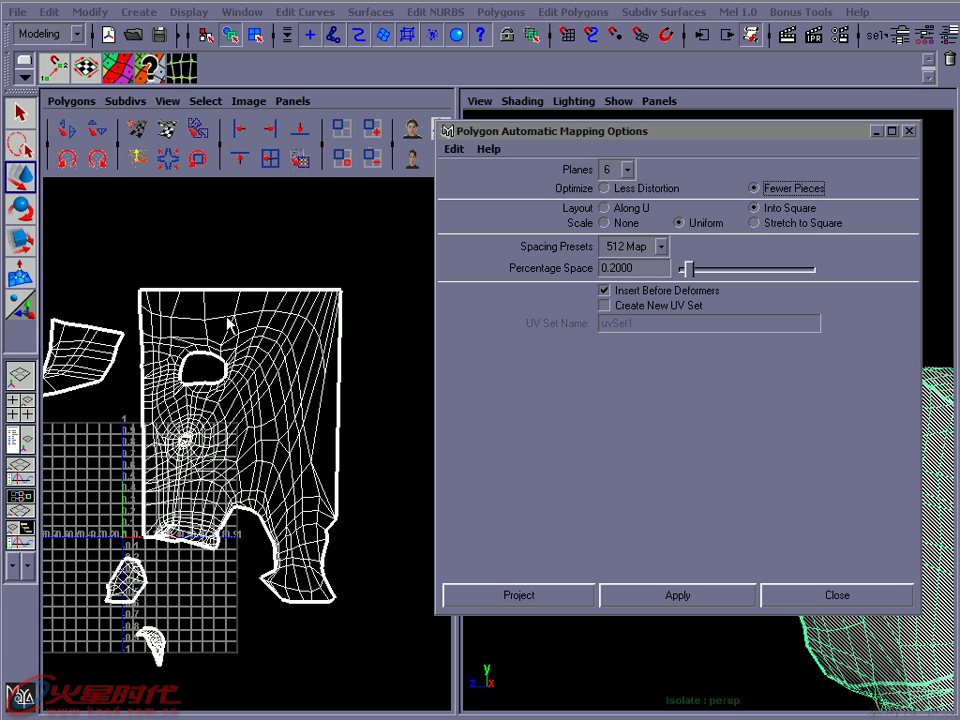
left_click(455, 149)
left_click(478, 184)
Accept the Automatic Mapping and zoom the UV Texture Editor in on the panther's shells
left_click(829, 596)
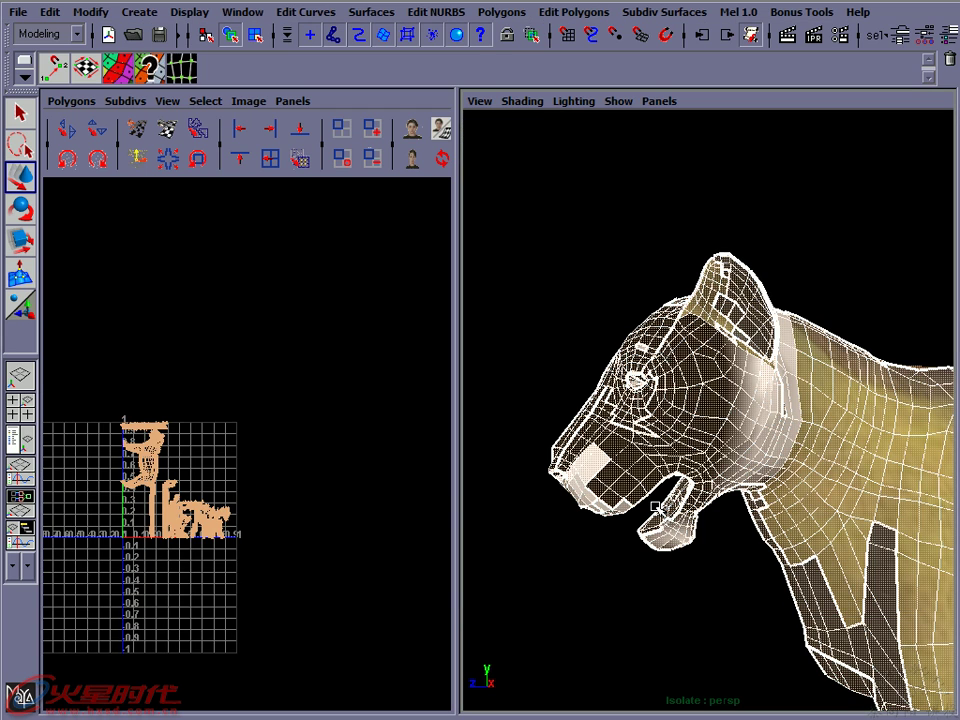
right_click_drag(332, 437, 428, 443, "alt")
mouse_move(640, 490)
right_mouse_down("alt")
mouse_move(590, 490)
mouse_move(630, 470)
right_mouse_up("alt")
mouse_move(630, 470)
left_mouse_down("alt")
mouse_move(654, 452)
mouse_move(724, 566)
mouse_move(724, 500)
left_mouse_up("alt")
right_click_drag(724, 500, 724, 432, "alt")
left_click_drag(724, 432, 745, 432, "alt")
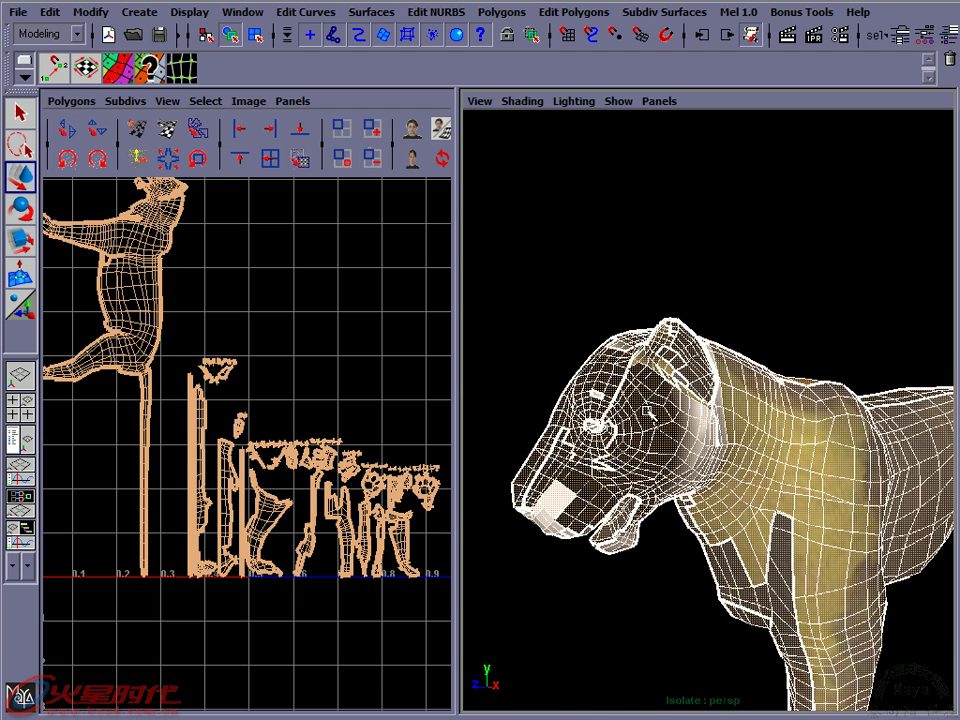
mouse_move(203, 519)
right_mouse_down("alt")
mouse_move(309, 484)
mouse_move(300, 420)
right_mouse_up("alt")
middle_click_drag(300, 420, 236, 381, "alt")
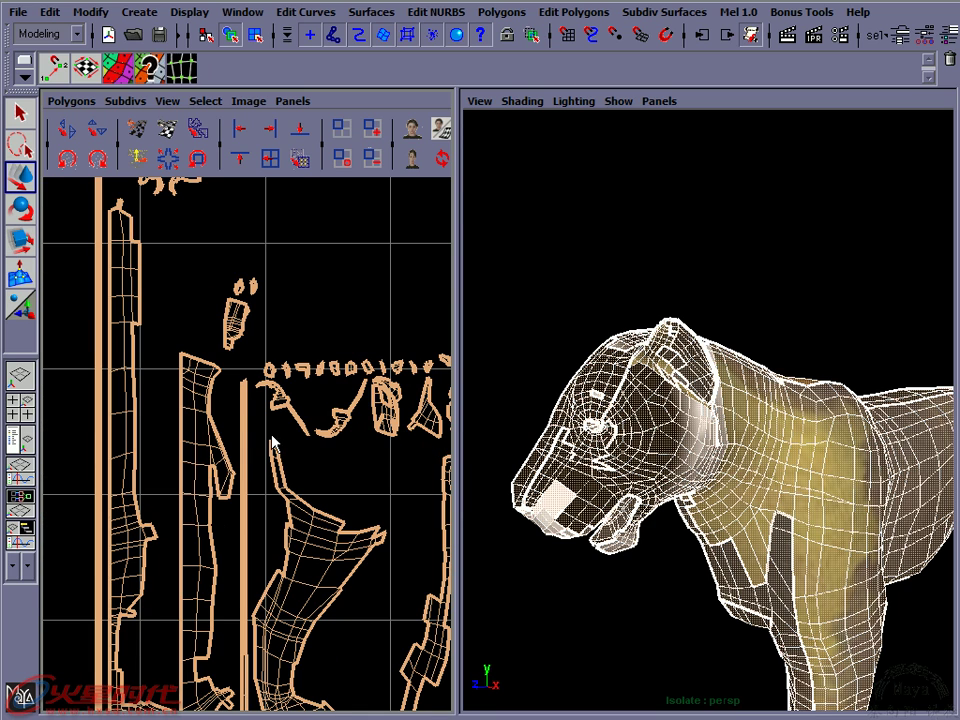
middle_click_drag(272, 444, 237, 441, "alt")
right_click_drag(237, 441, 207, 437, "alt")
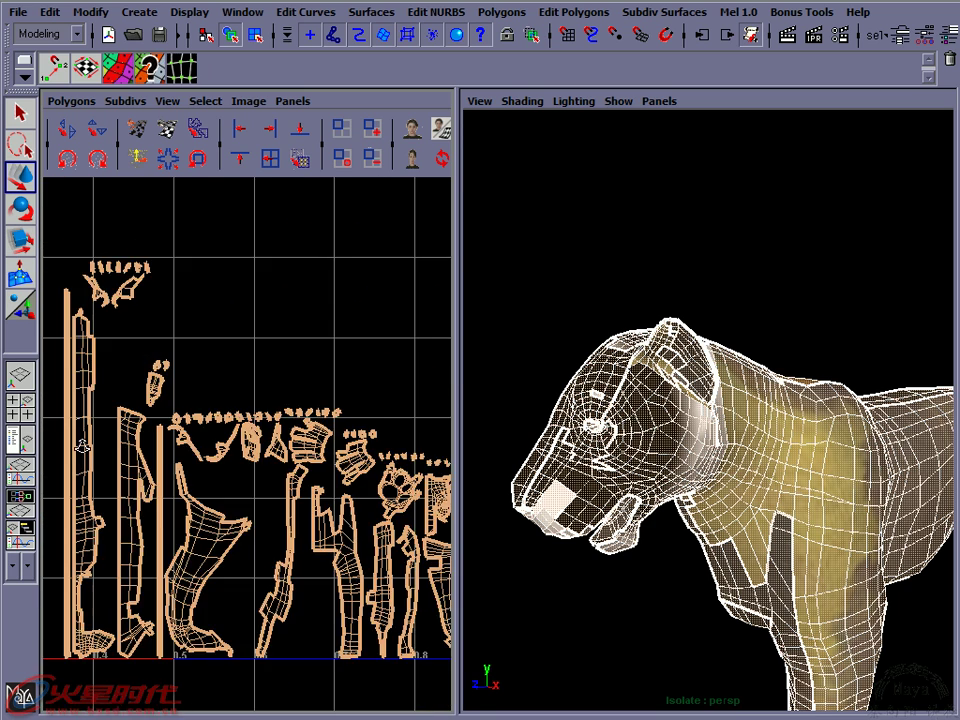
Maximize the UV Texture Editor and frame the whole 0–1 UV layout
key("space")
right_click_drag(283, 418, 240, 430, "alt")
mouse_move(180, 440)
middle_mouse_down("alt")
mouse_move(211, 480)
mouse_move(281, 467)
middle_mouse_up("alt")
right_click_drag(484, 552, 440, 545, "alt")
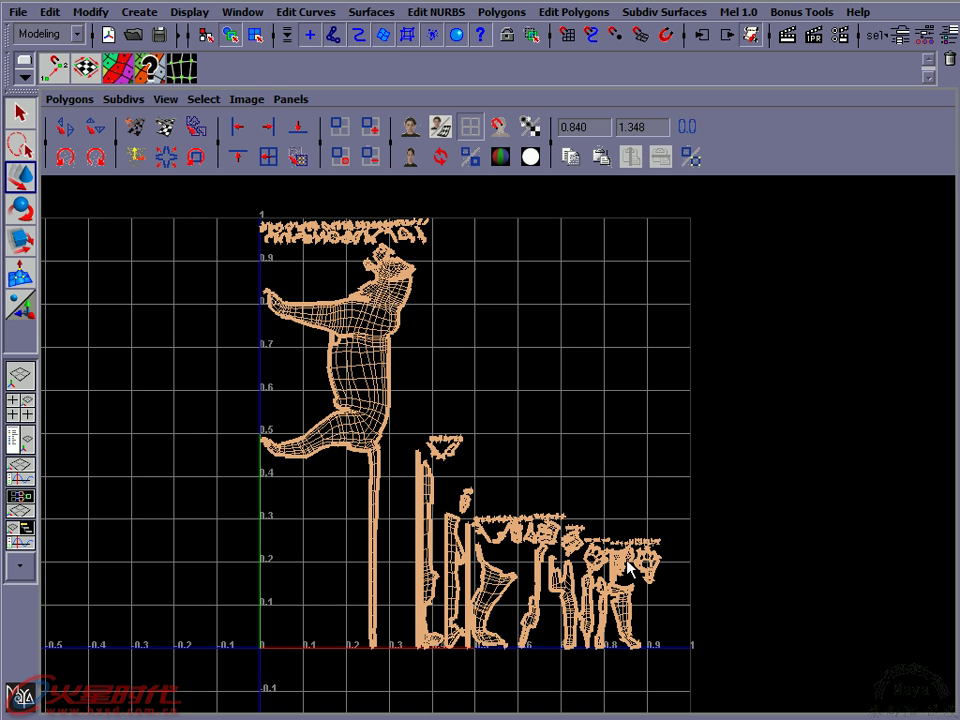
Select the cluster of small limb shells and move it to the upper right
right_click_drag(622, 546, 704, 502)
left_click_drag(704, 494, 445, 707)
right_click_drag(494, 588, 494, 588)
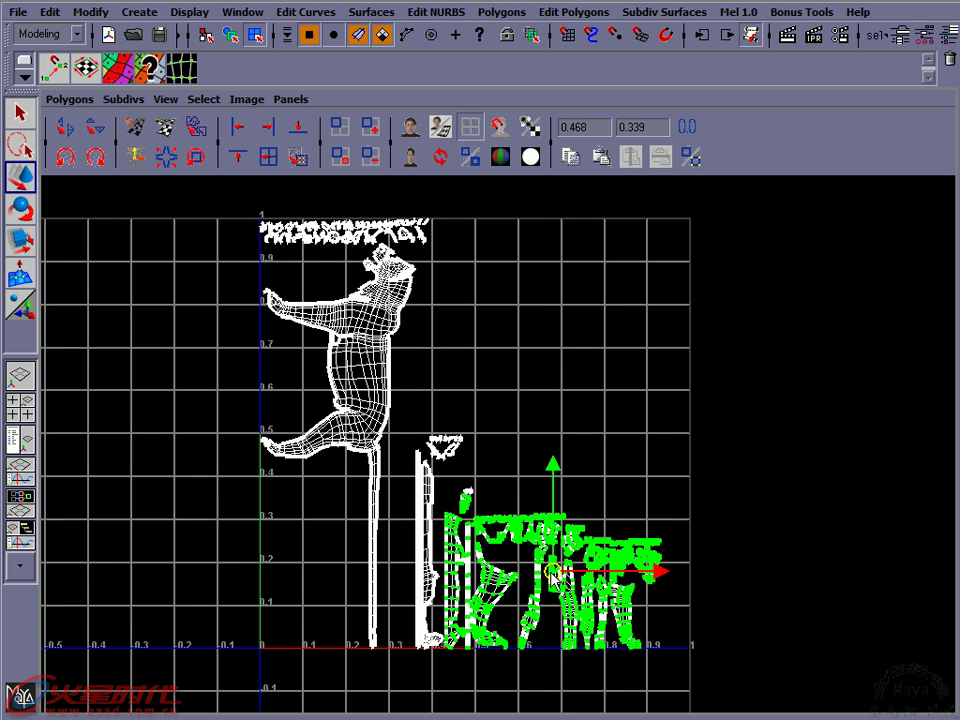
mouse_move(555, 572)
left_mouse_down()
mouse_move(598, 338)
mouse_move(572, 305)
left_mouse_up()
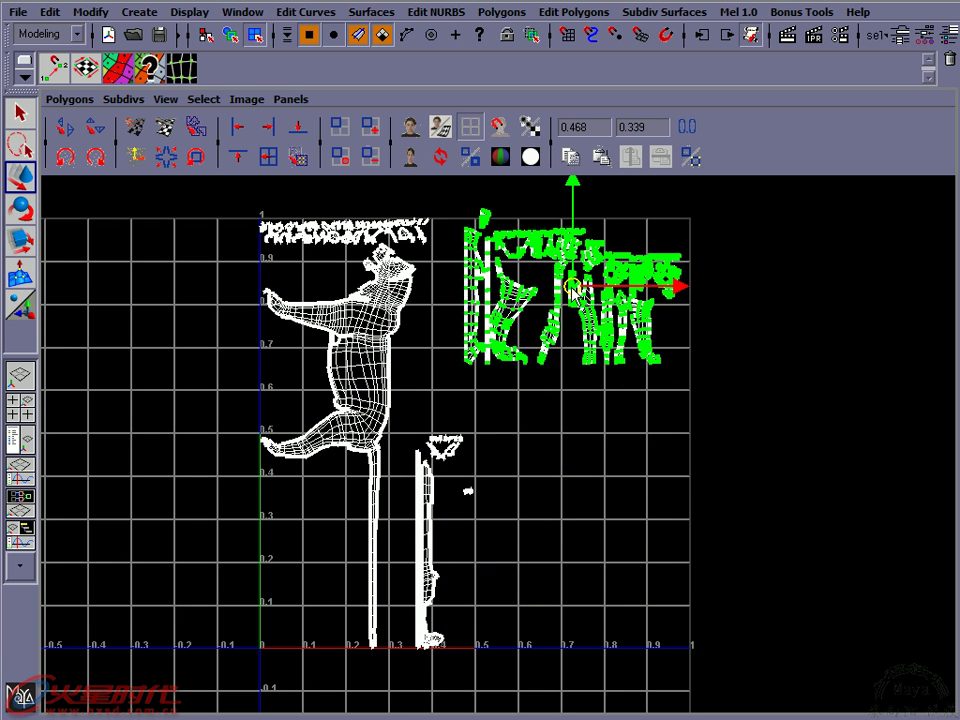
Rotate the thin strip shell 90° to lie horizontally beneath the cluster, then select the leg strip
left_click_drag(496, 444, 407, 673)
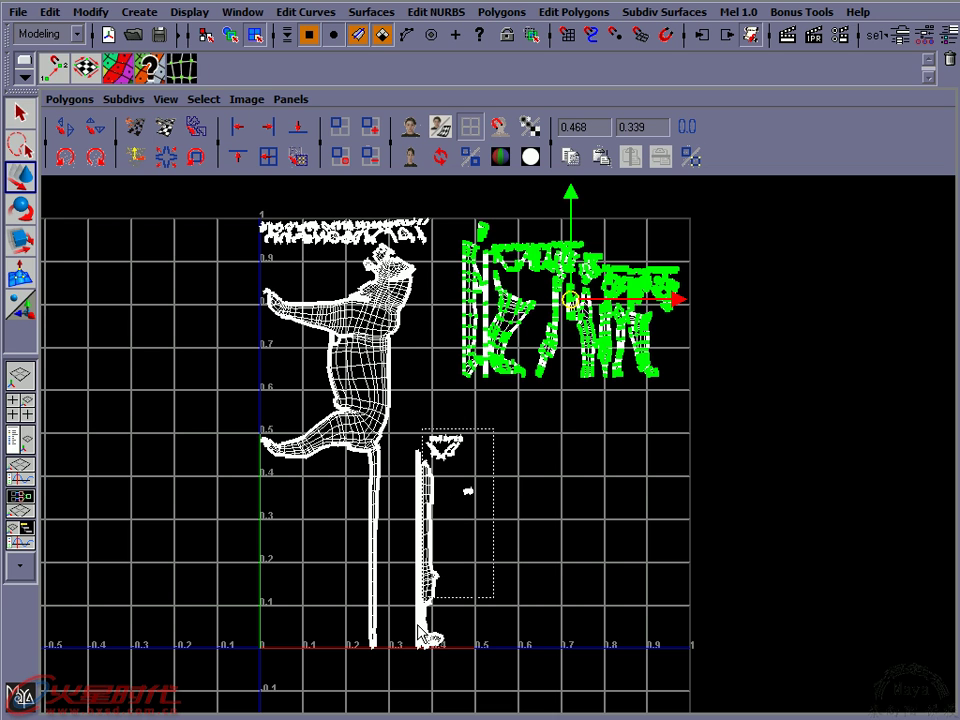
mouse_move(444, 541)
left_mouse_down()
mouse_move(525, 499)
mouse_move(547, 511)
left_mouse_up()
key("e")
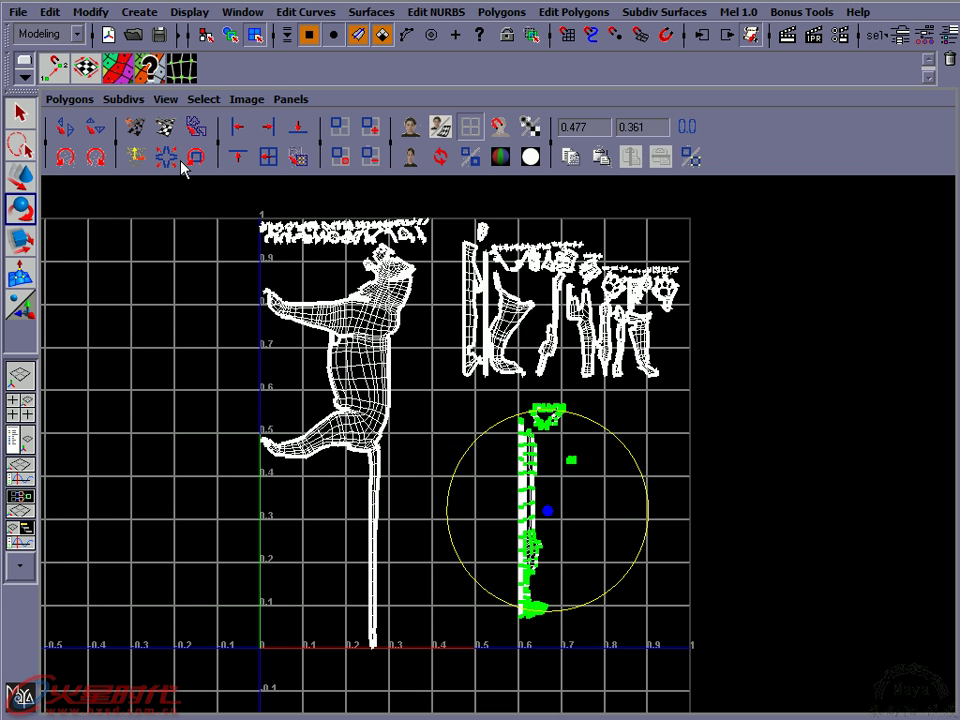
mouse_move(548, 410)
left_mouse_down()
mouse_move(476, 439)
mouse_move(465, 500)
left_mouse_up()
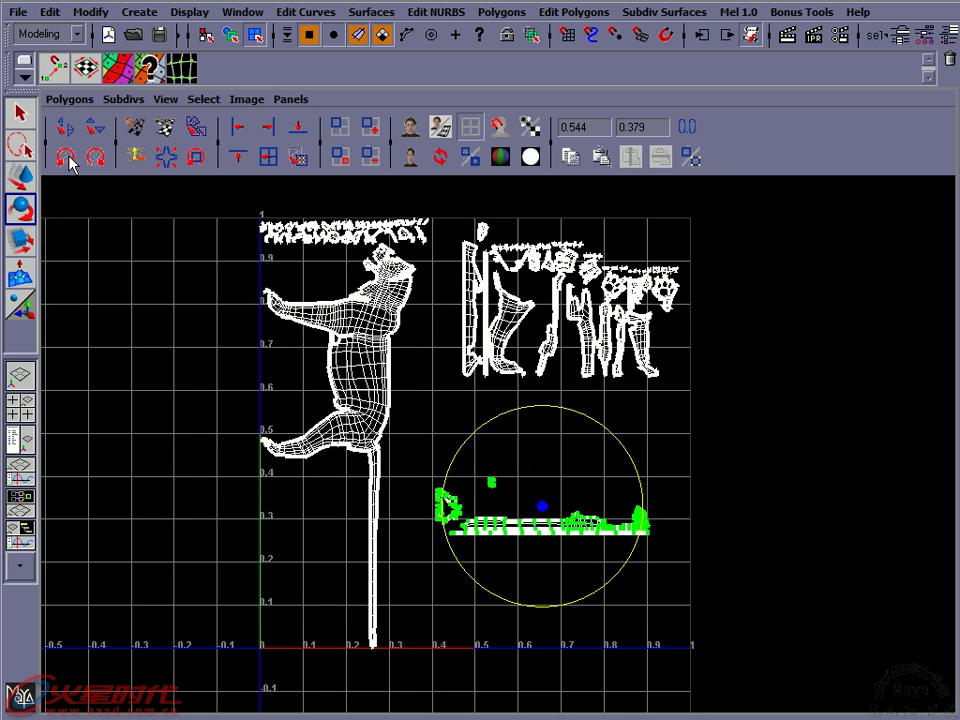
key("w")
left_click_drag(542, 507, 571, 418)
left_click_drag(363, 467, 432, 690)
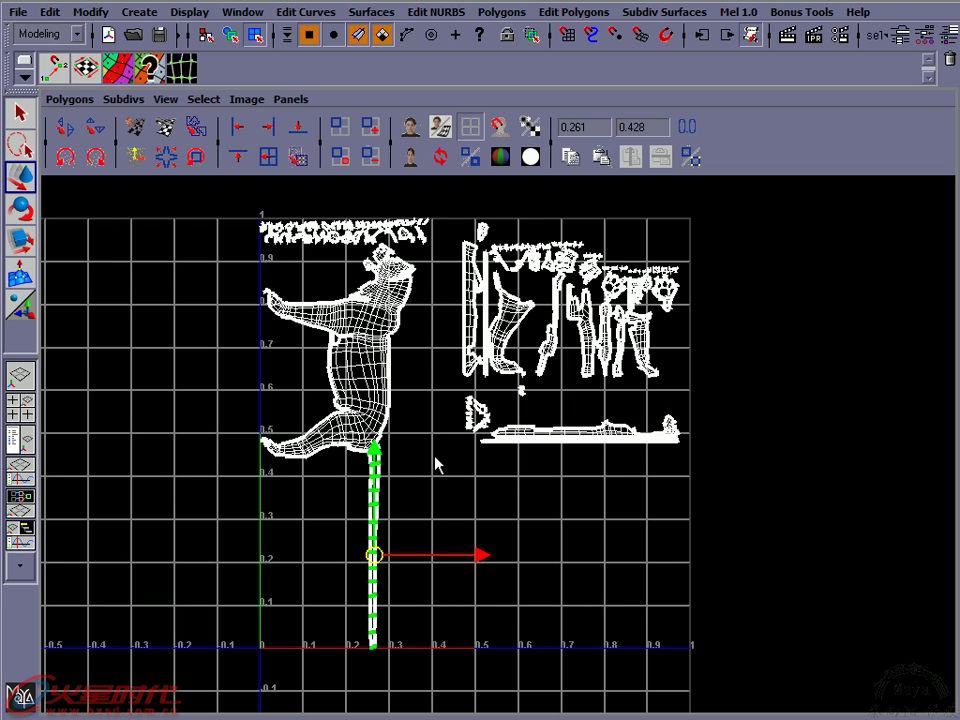
mouse_move(418, 362)
right_mouse_down("alt")
mouse_move(497, 501)
mouse_move(507, 452)
right_mouse_up("alt")
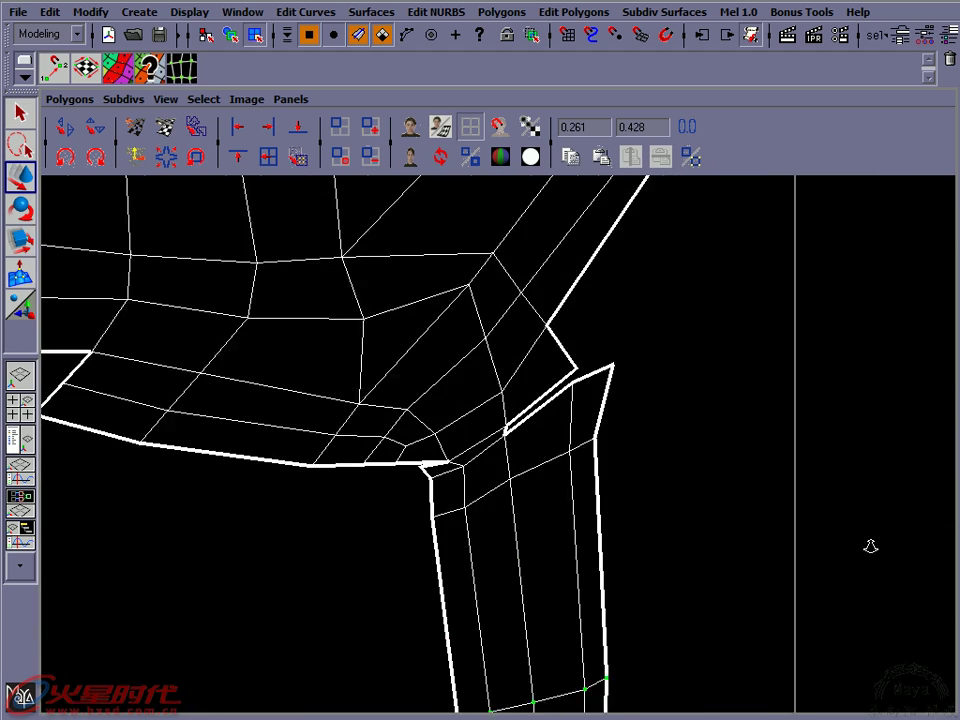
Select the long leg strip's UVs, starting from the edge where it meets the body
right_click_drag(437, 459, 499, 450, "alt")
right_click(467, 435)
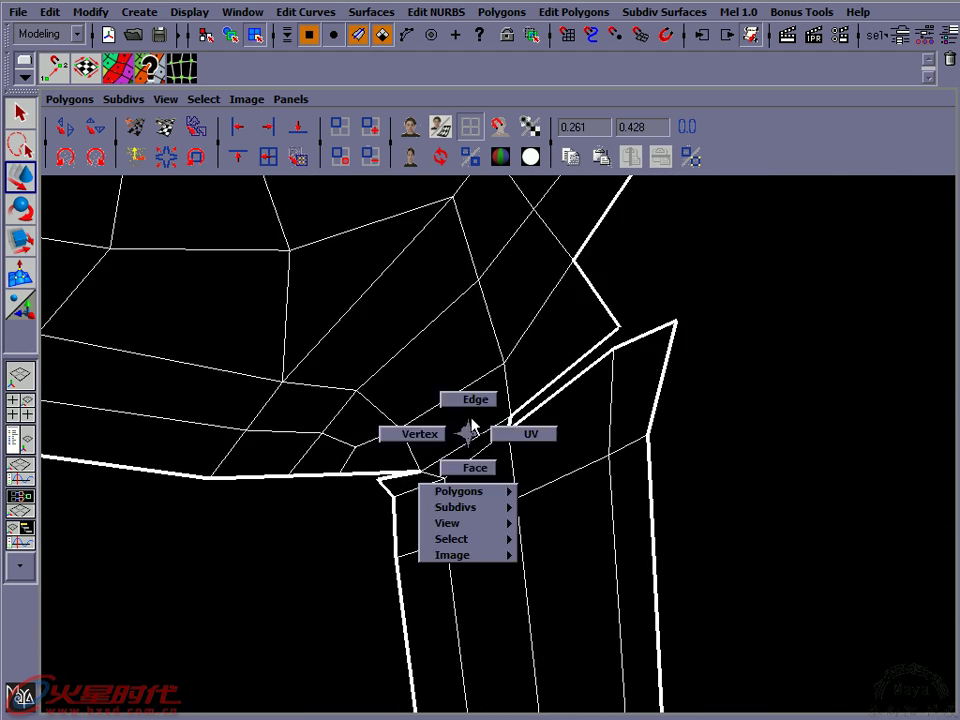
left_click(469, 443)
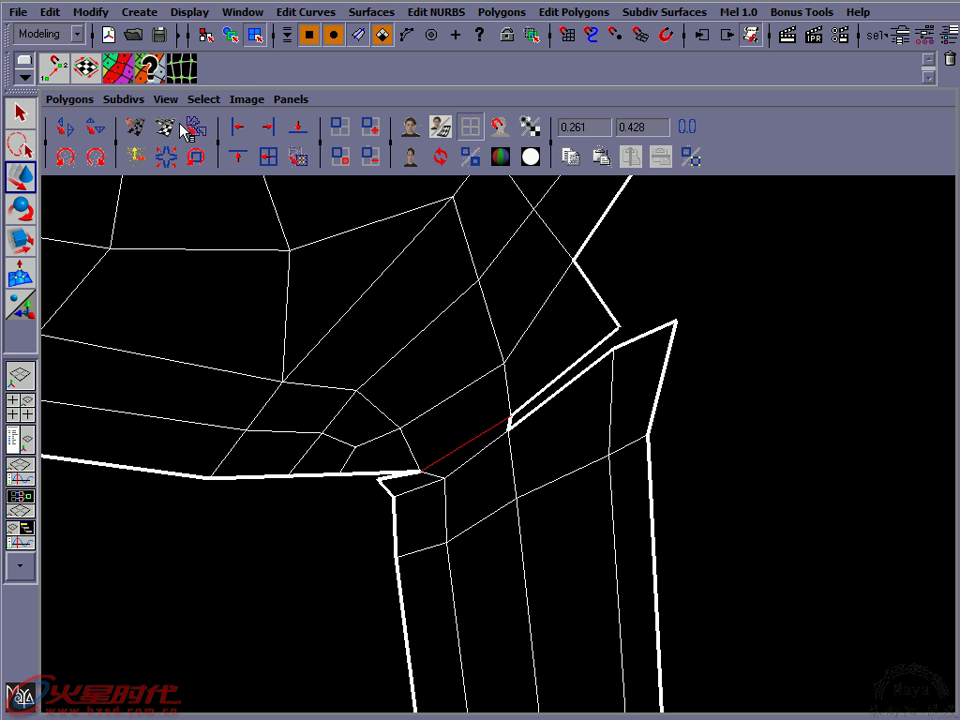
right_click_drag(628, 558, 420, 521, "alt")
middle_click_drag(420, 521, 384, 439, "alt")
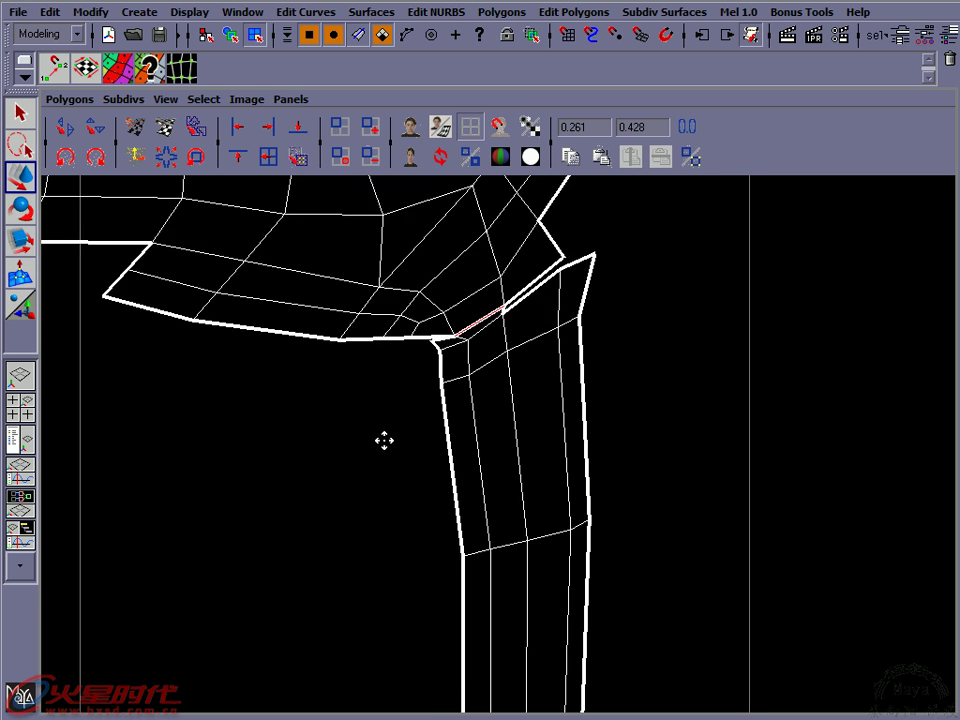
right_click(533, 515)
left_click(595, 512)
left_click_drag(553, 482, 508, 531)
mouse_move(536, 508)
right_mouse_down("ctrl")
mouse_move(716, 514)
mouse_move(268, 480)
right_mouse_up("ctrl")
Move the leg strip upright beside the body shell, level with it
key("w")
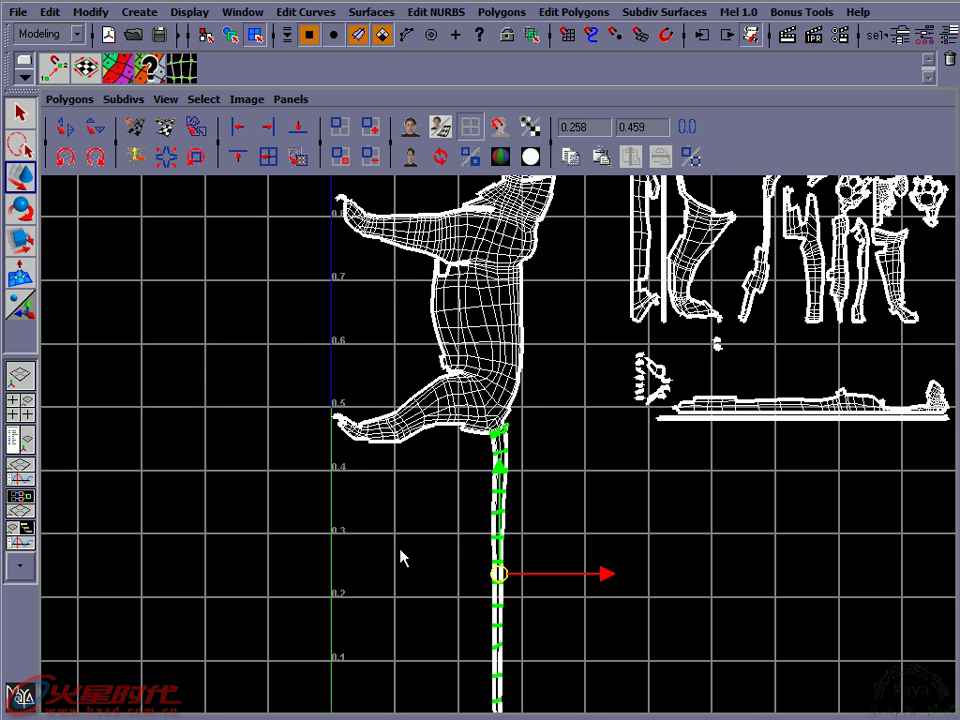
left_click_drag(546, 561, 647, 343)
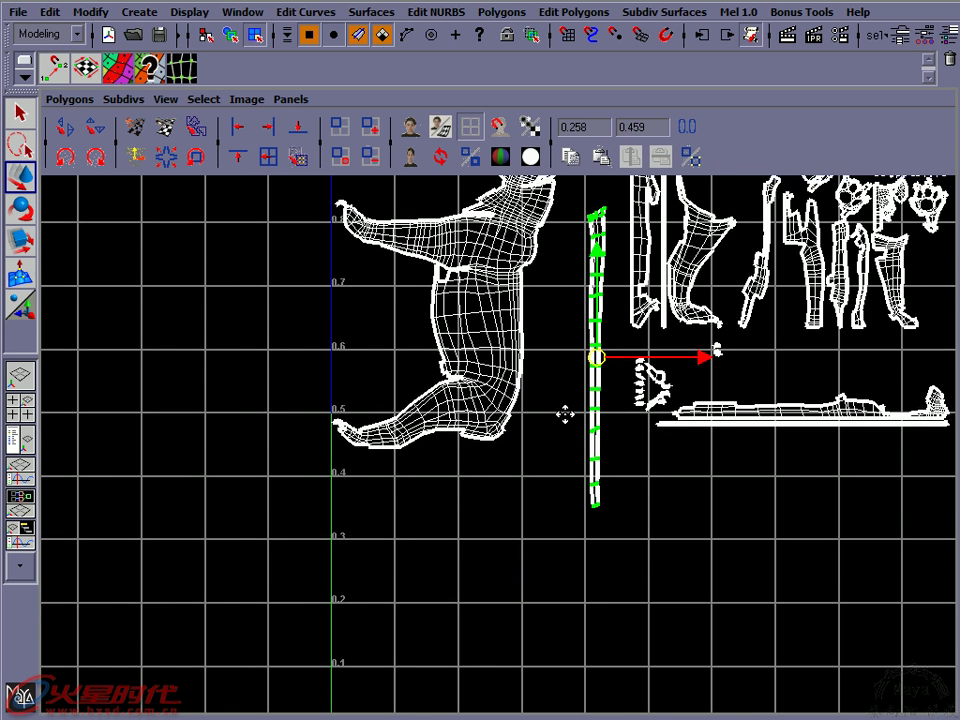
middle_click_drag(604, 349, 576, 535, "alt")
left_click_drag(576, 535, 578, 432)
right_click_drag(578, 432, 415, 527, "alt")
Select all UV shells, shift and scale them to fill the 0–1 square, then restore the split view
left_click_drag(289, 315, 866, 583)
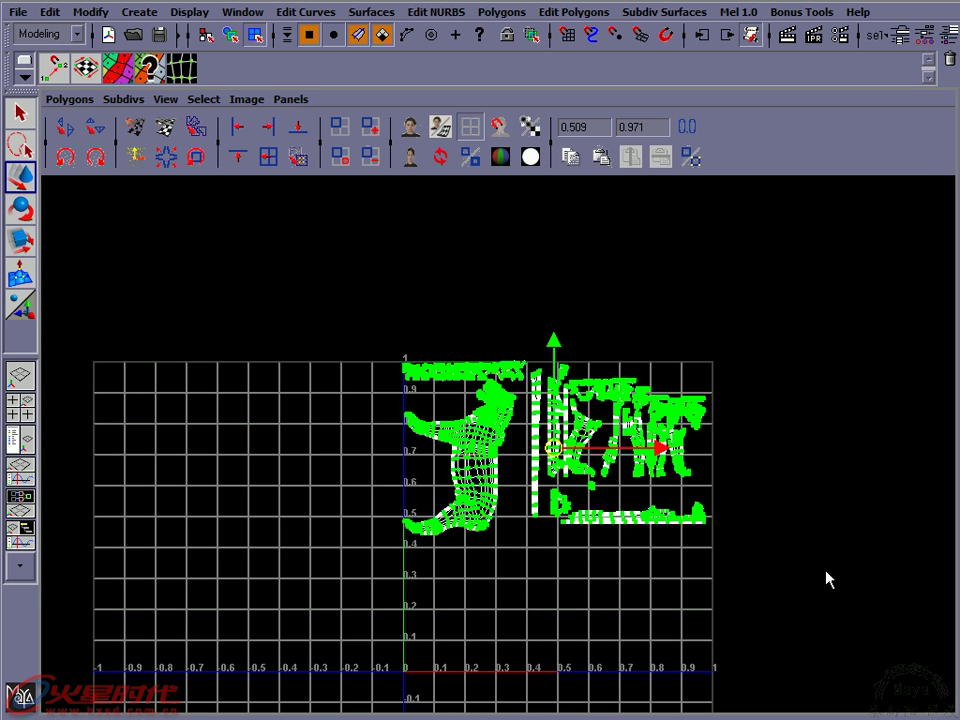
mouse_move(556, 348)
left_mouse_down()
mouse_move(556, 425)
mouse_move(556, 347)
left_mouse_up()
key("r")
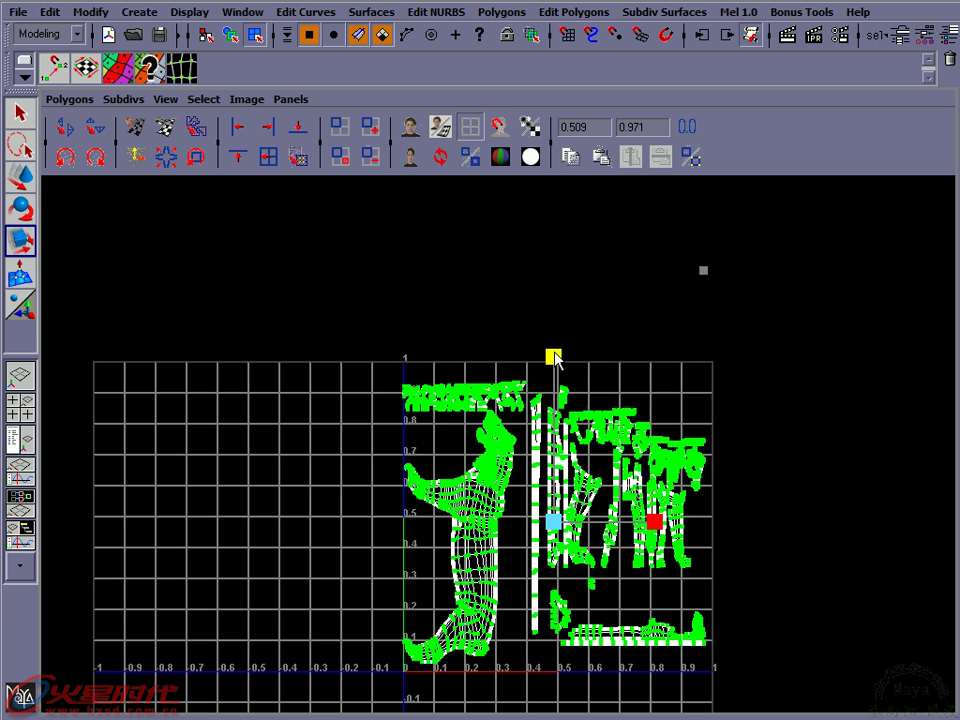
key("w")
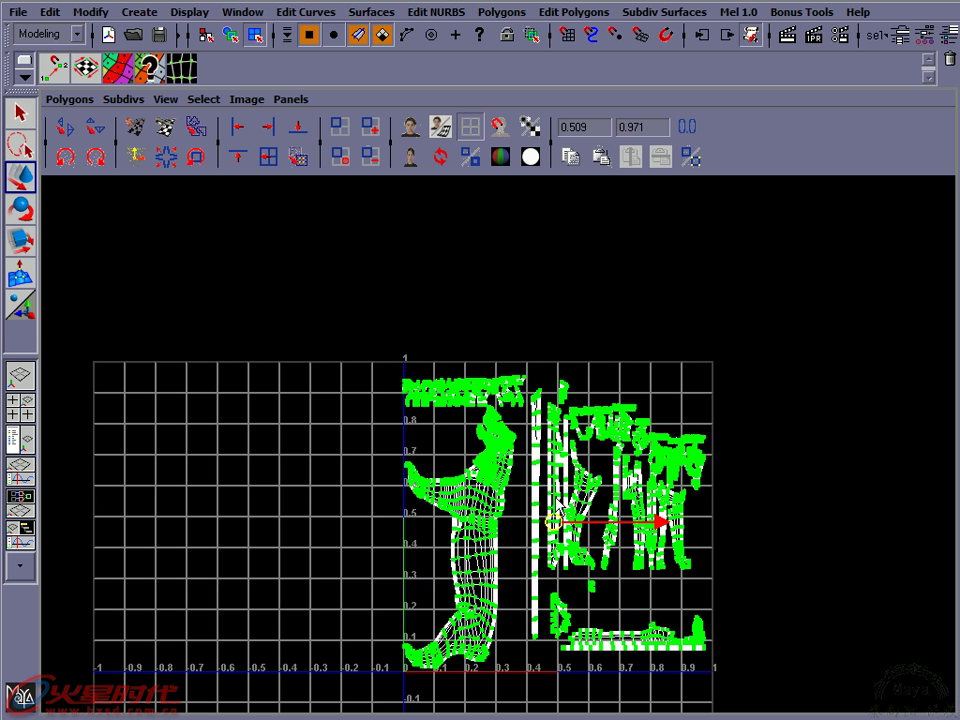
left_click_drag(549, 508, 556, 508)
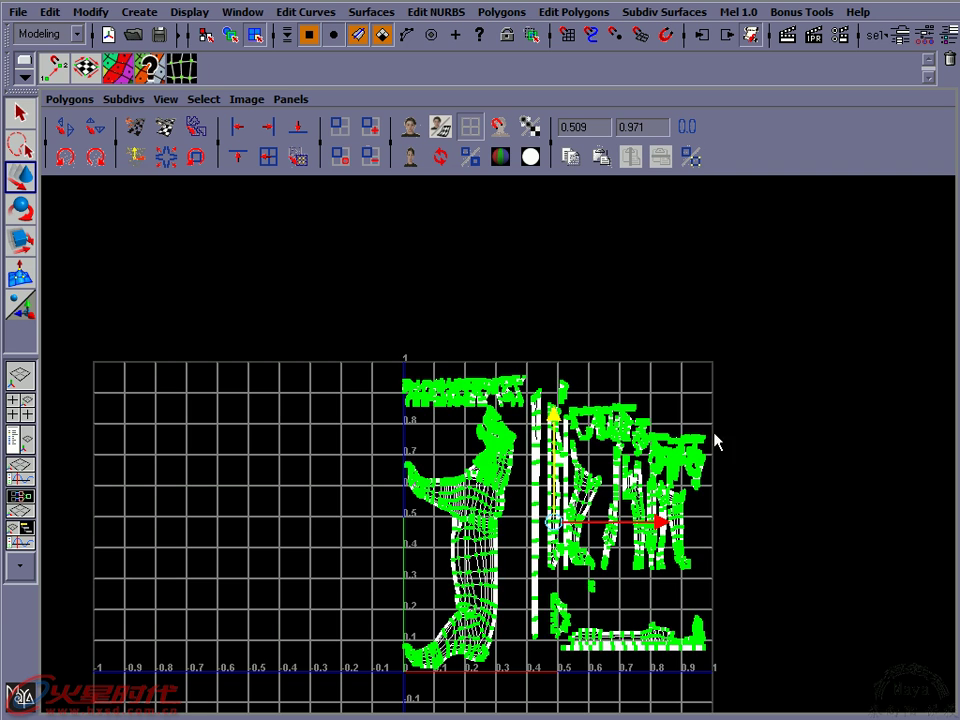
middle_click_drag(657, 530, 568, 443, "alt")
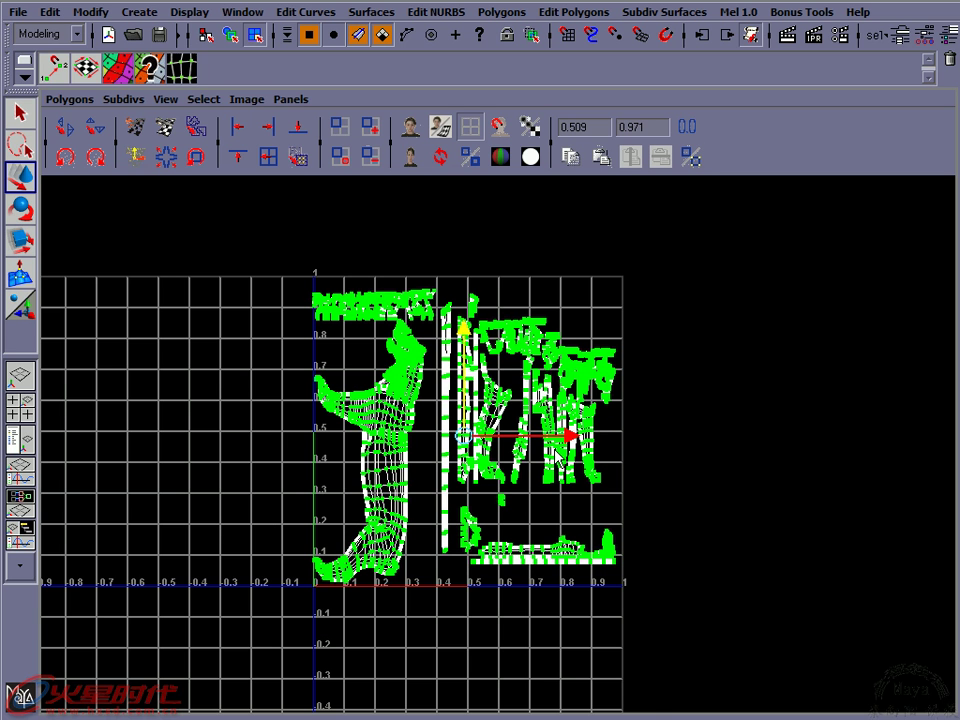
right_click_drag(513, 437, 446, 476, "alt")
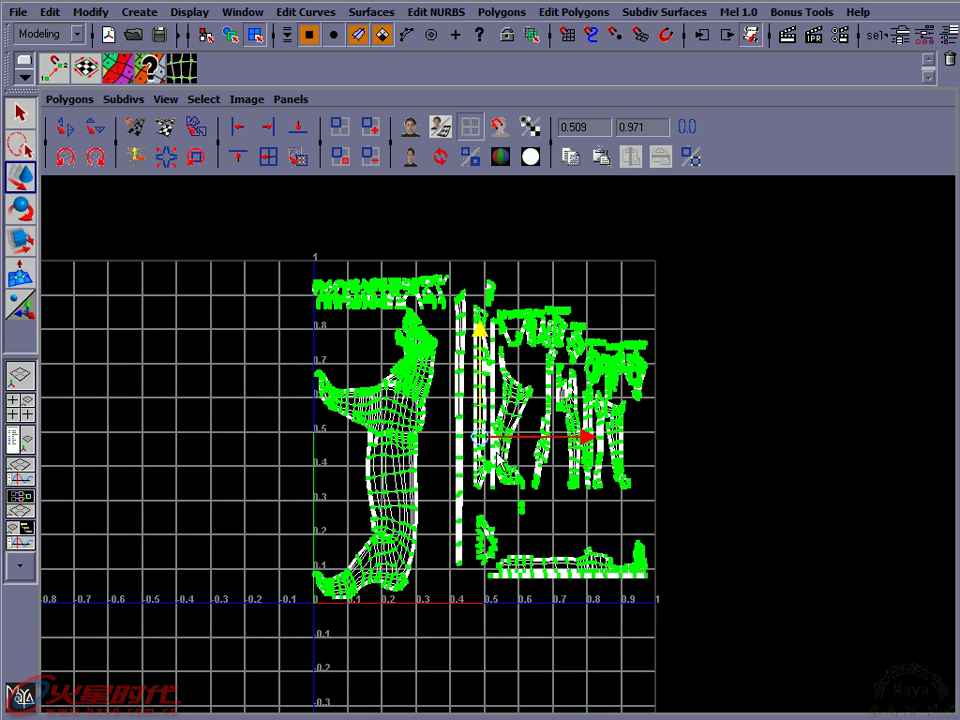
left_click(574, 246)
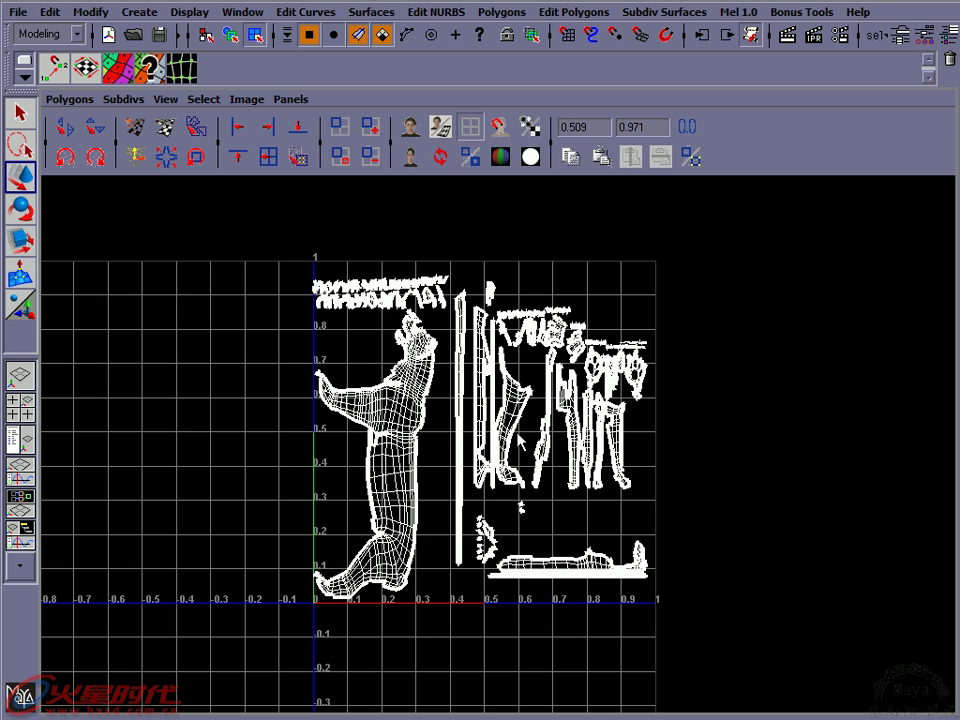
key("space")
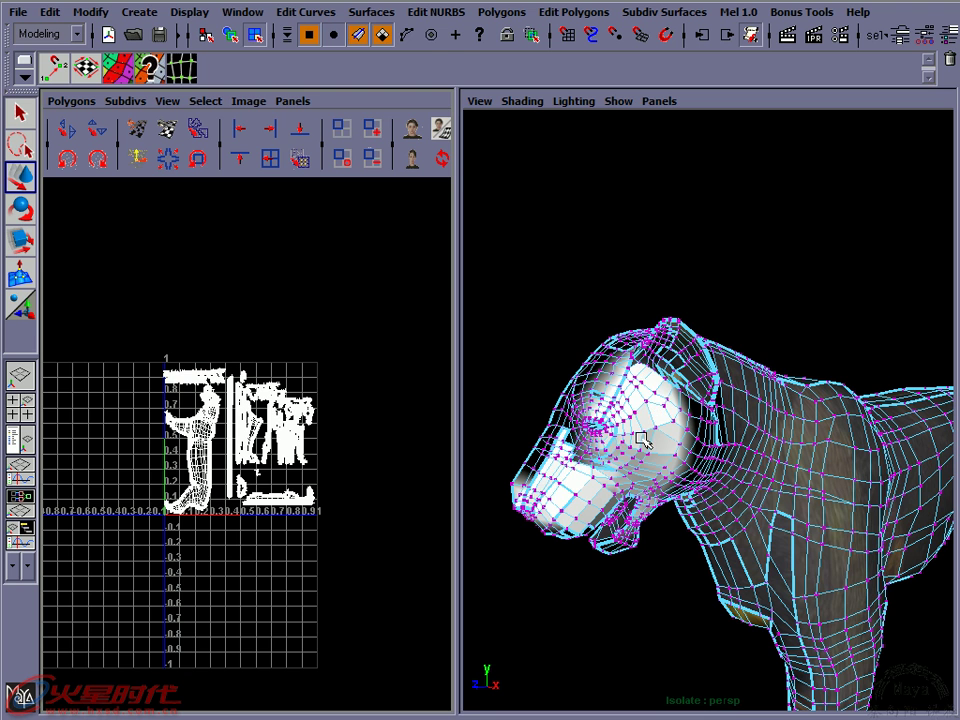
Switch to object mode with F8, select the panther mesh, and orbit to a frontal three-quarter view
key("F8")
left_click(600, 304)
left_click(636, 398)
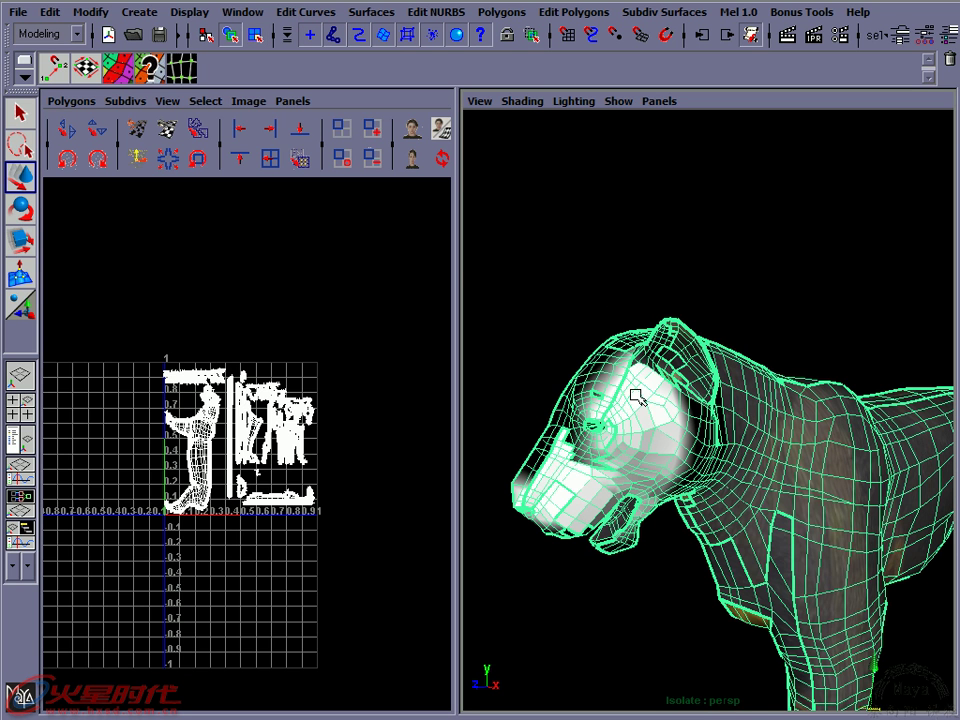
middle_click_drag(754, 463, 720, 432, "alt")
left_click_drag(720, 432, 714, 454, "alt")
left_click(713, 503, "shift")
left_click(700, 497)
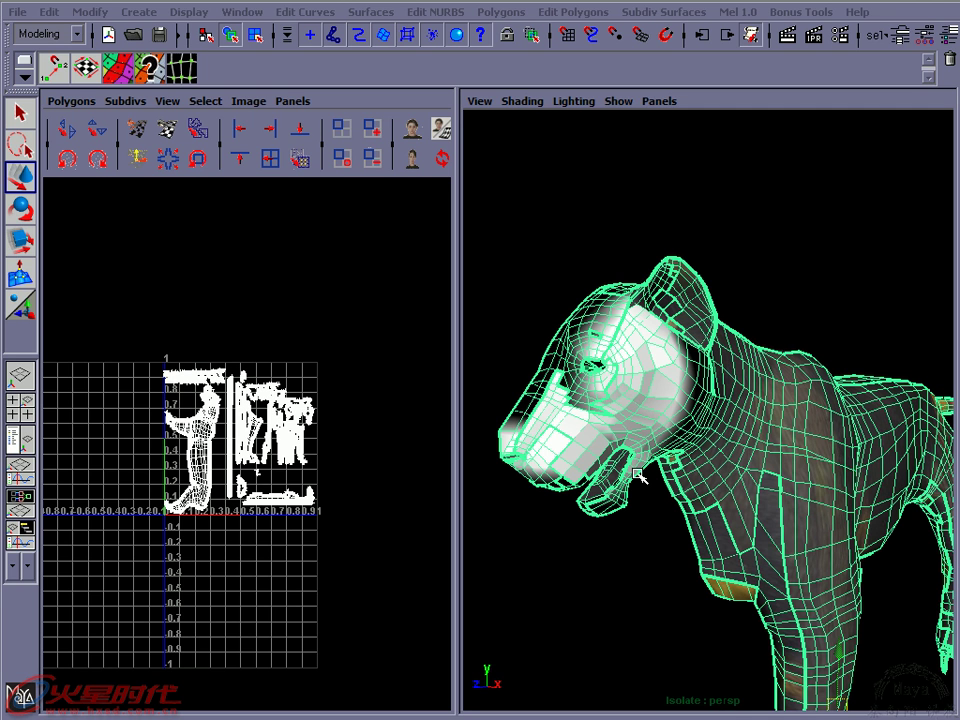
mouse_move(638, 473)
left_mouse_down("alt")
mouse_move(630, 455)
mouse_move(590, 458)
left_mouse_up("alt")
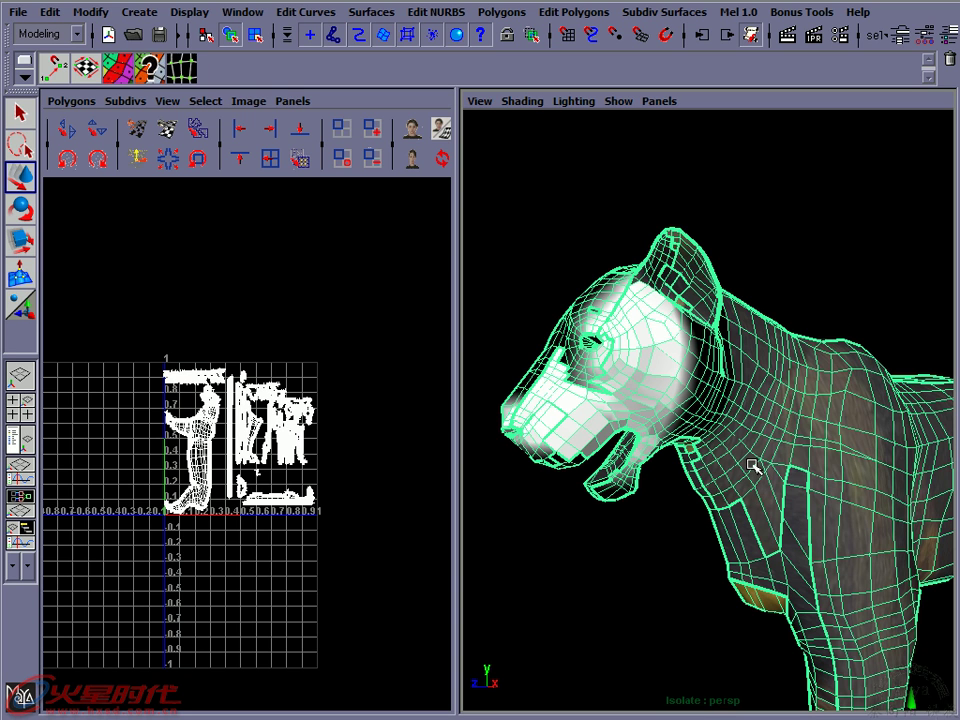
scroll(752, 465, "up", 4)
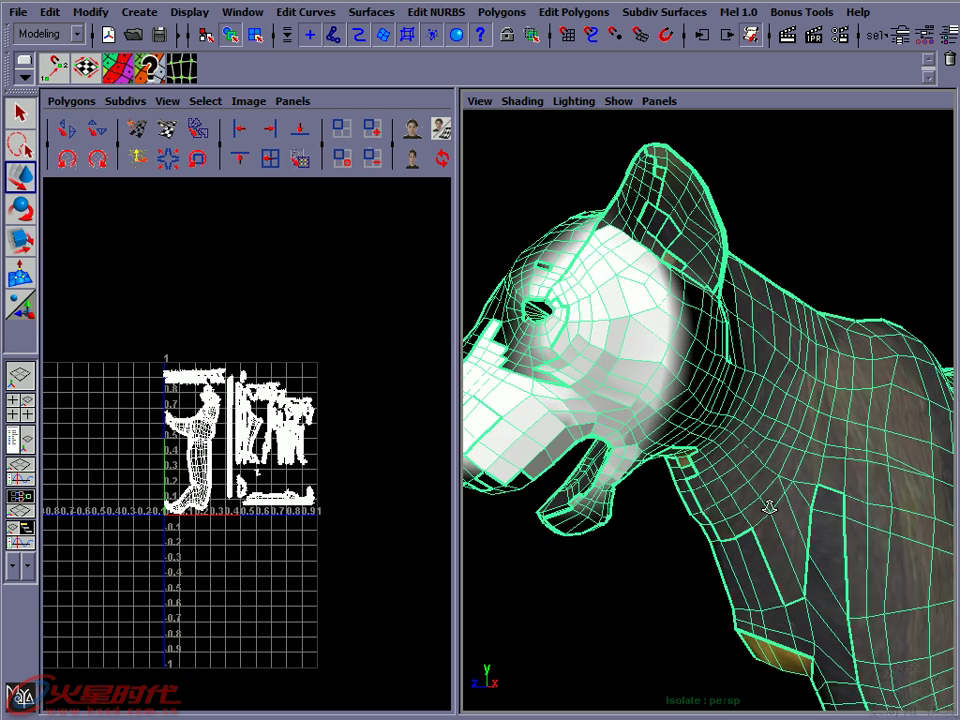
mouse_move(643, 416)
left_mouse_down("alt")
mouse_move(666, 386)
mouse_move(694, 394)
mouse_move(658, 418)
left_mouse_up("alt")
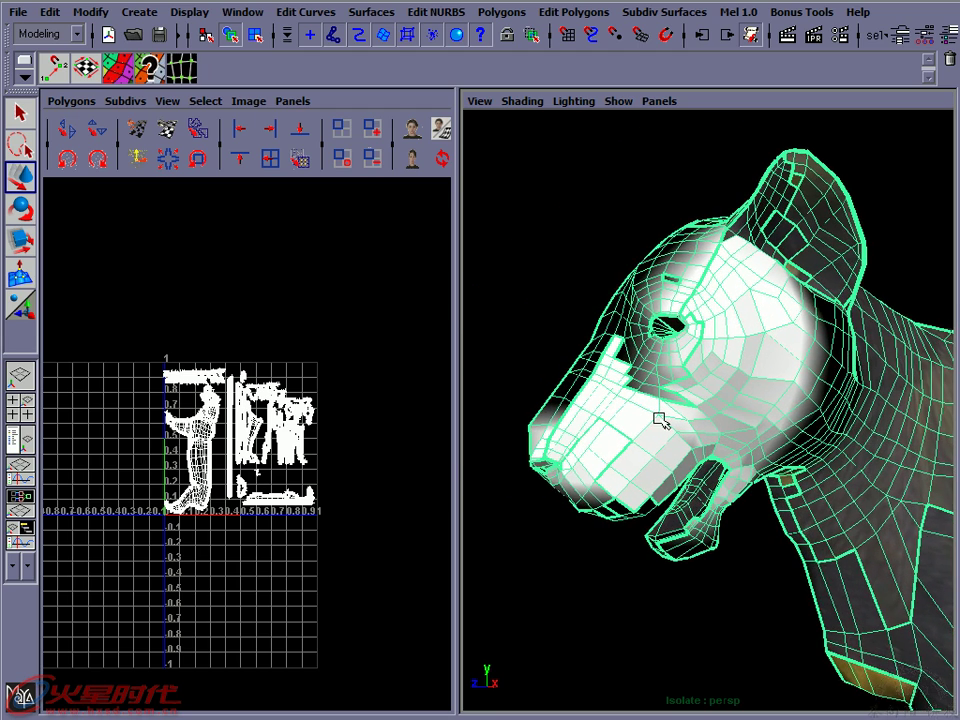
scroll(706, 451, "down", 3)
scroll(640, 420, "down", 2)
scroll(579, 385, "down", 2)
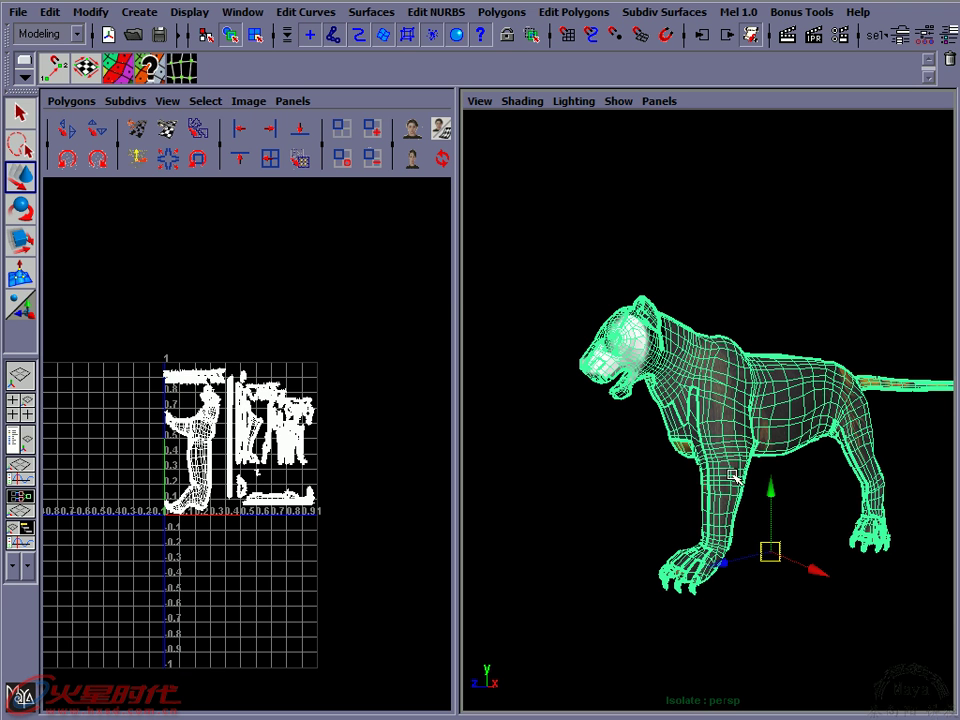
scroll(701, 491, "up", 2)
scroll(750, 454, "up", 3)
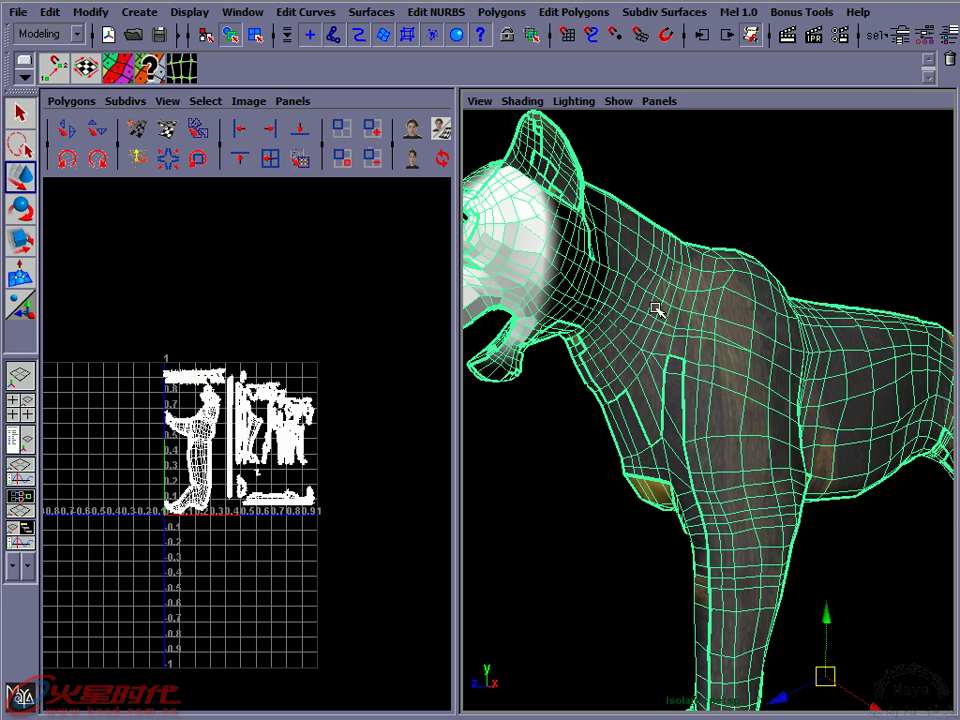
scroll(440, 420, "up", 2)
scroll(446, 495, "up", 2)
scroll(446, 495, "up", 1)
scroll(446, 495, "up", 1)
scroll(446, 495, "up", 1)
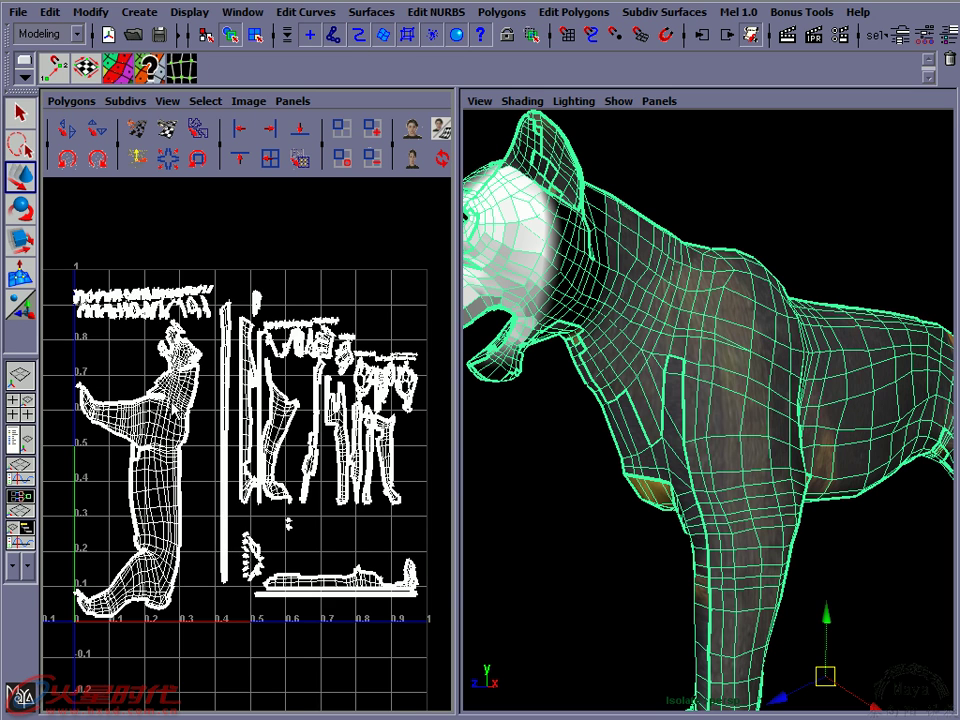
scroll(203, 393, "up", 1)
mouse_move(540, 254)
left_mouse_down("alt")
mouse_move(657, 332)
mouse_move(652, 276)
left_mouse_up("alt")
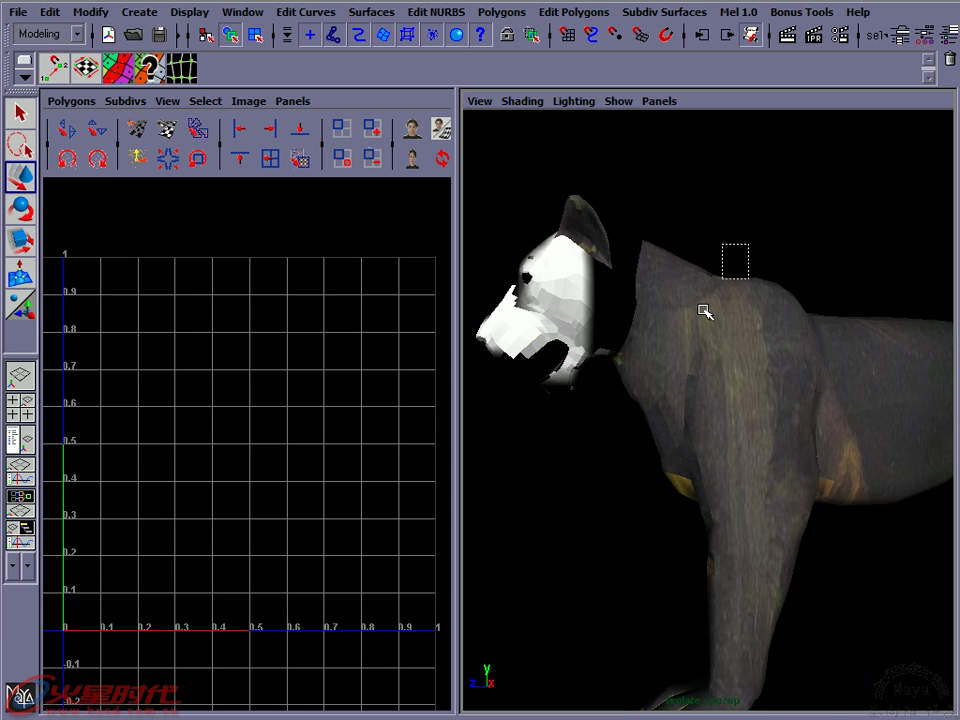
Show the polySurfaceShape148 attributes and expand Mesh Controls to confirm the current UV set is map1
left_click(900, 40)
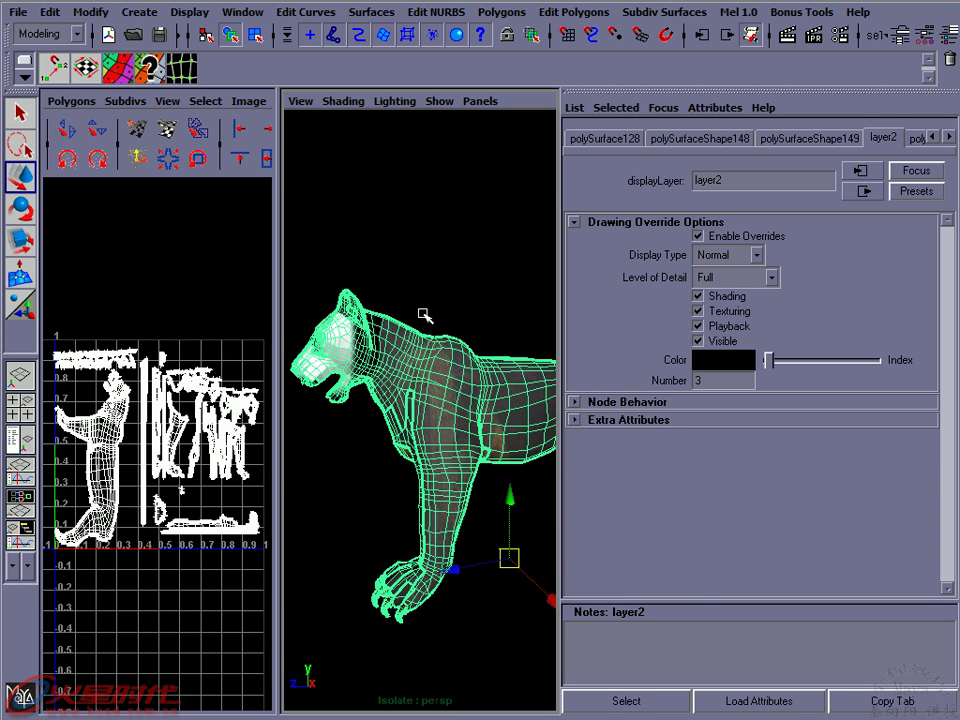
left_click(621, 140)
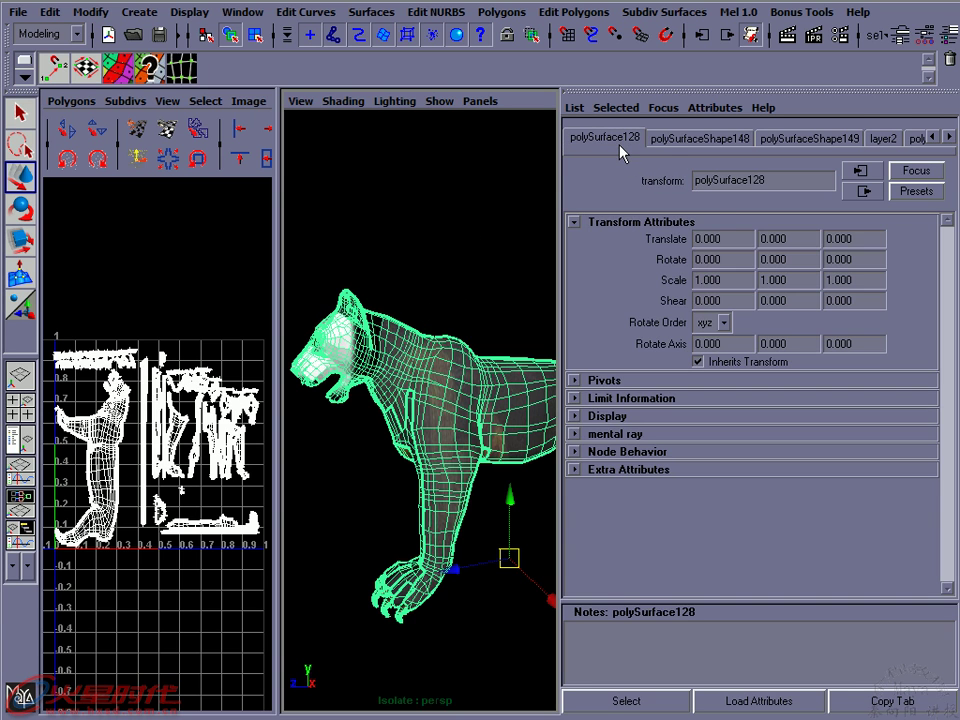
left_click(668, 143)
left_click(617, 260)
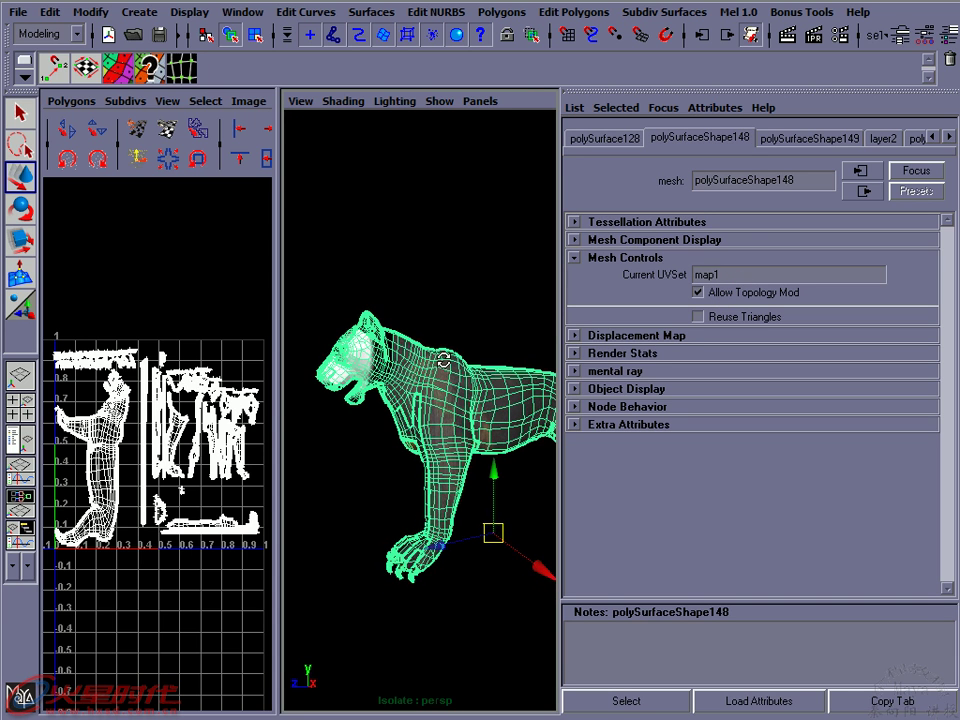
Reselect the panther mesh and bring up the Edit Polygons > Texture commands
left_click_drag(447, 360, 420, 365, "alt")
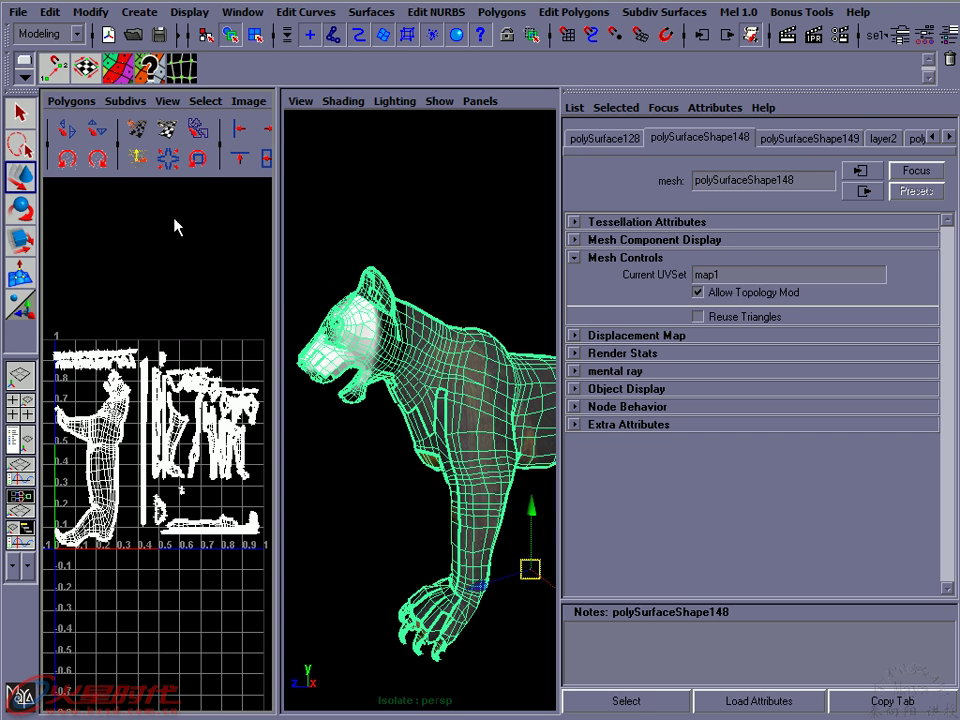
left_click(445, 286)
left_click(398, 412)
scroll(446, 410, "down", 2)
scroll(439, 400, "down", 3)
scroll(430, 370, "up", 1)
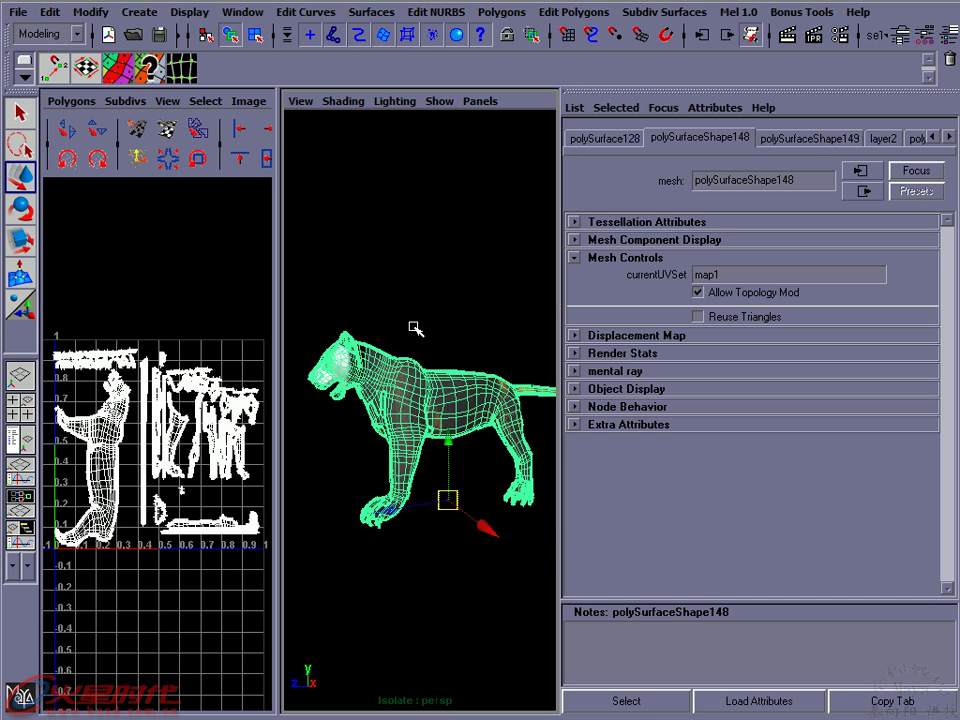
left_click(546, 14)
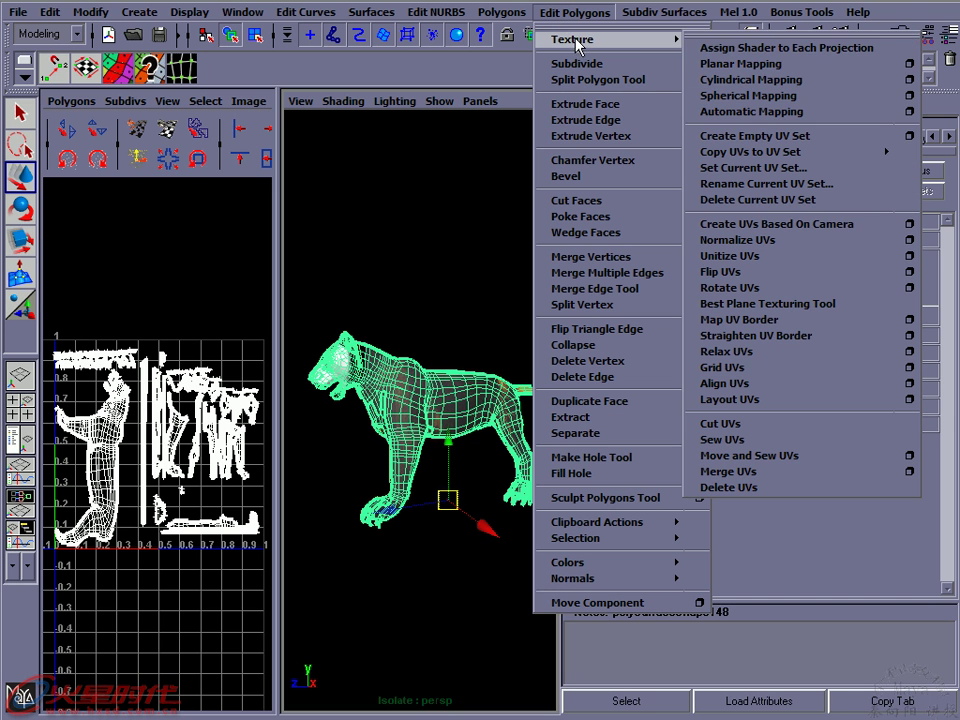
mouse_move(600, 39)
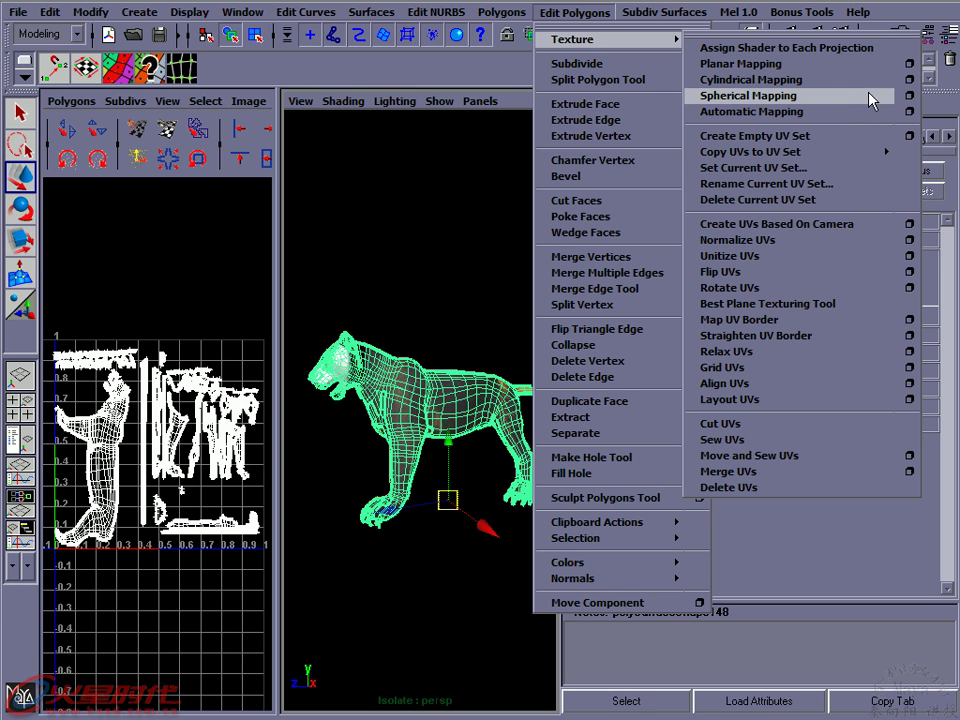
Apply a spherical projection (polySphProj1) to the panther with Create New UV Set on, creating uvSet1
left_click(909, 95)
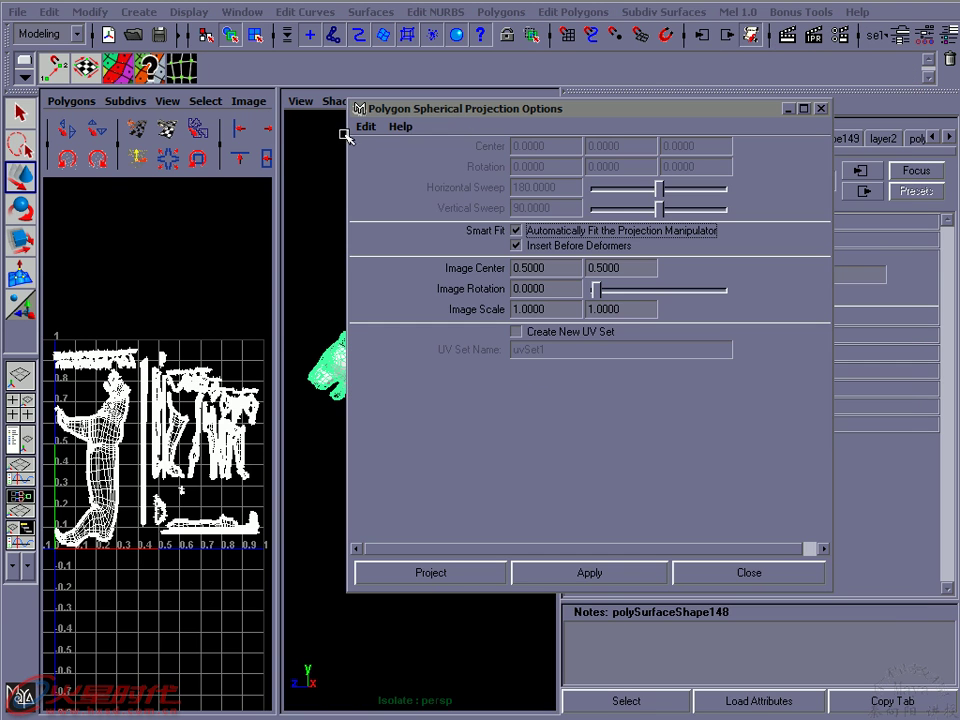
left_click(366, 126)
left_click(380, 158)
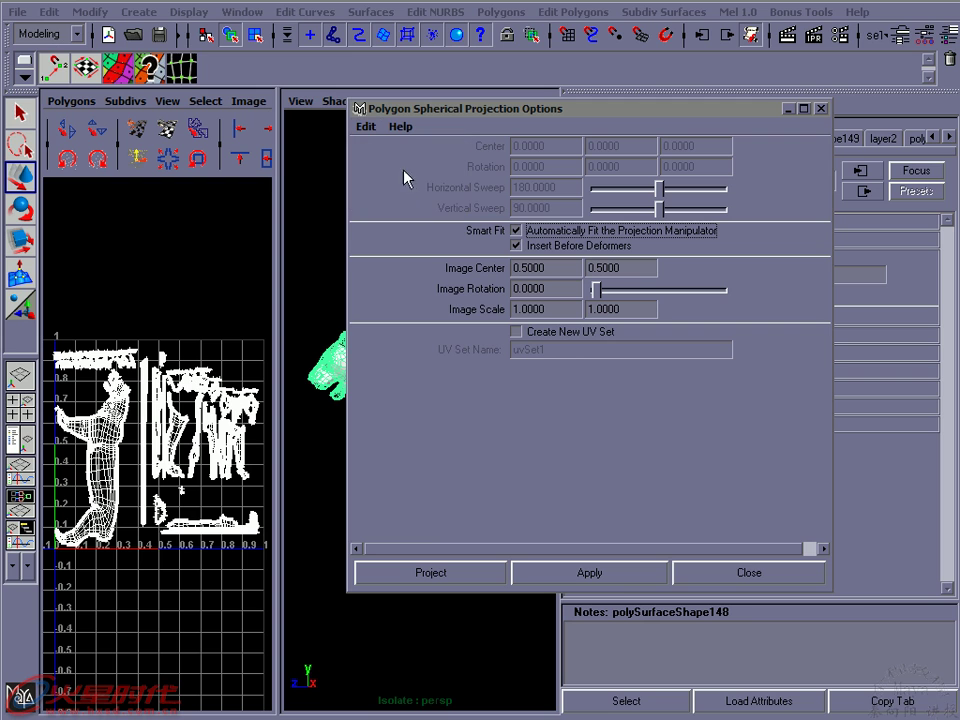
left_click(517, 332)
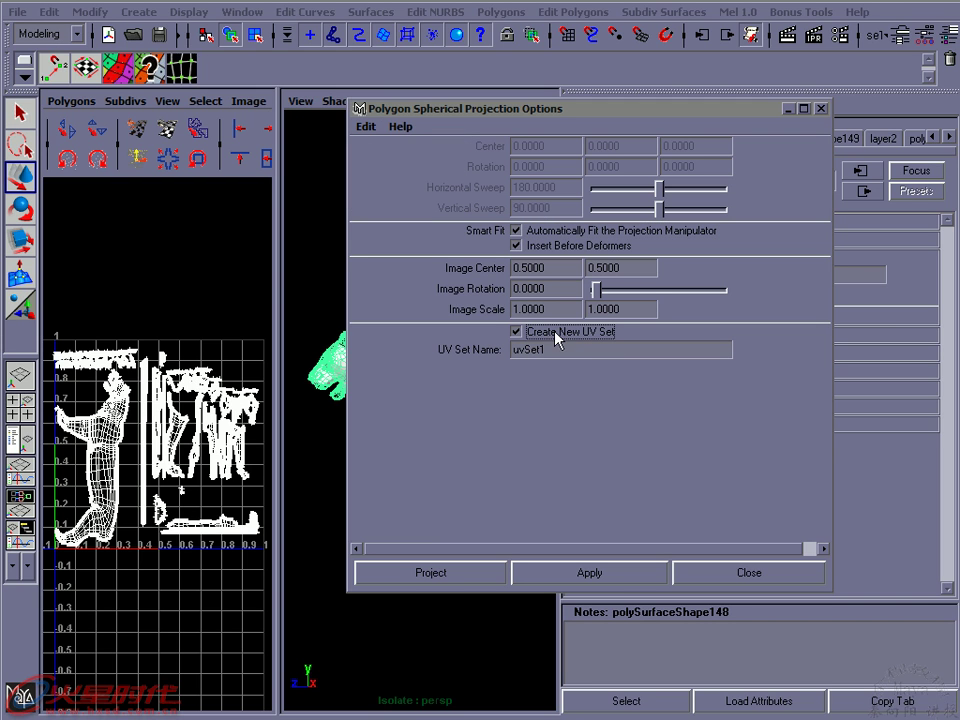
left_click(545, 334)
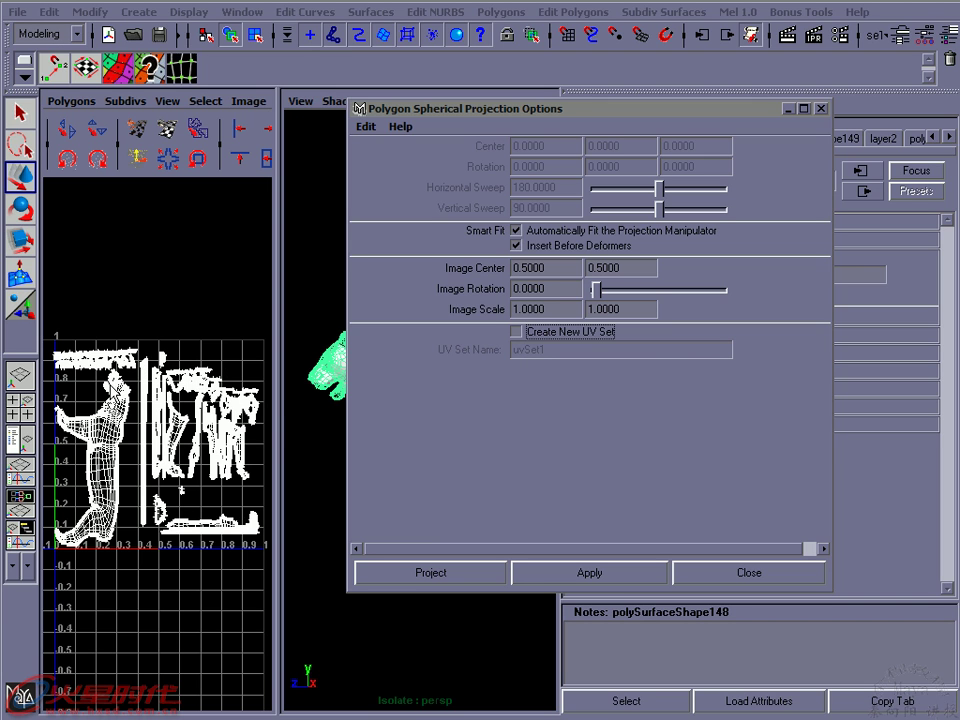
left_click(535, 335)
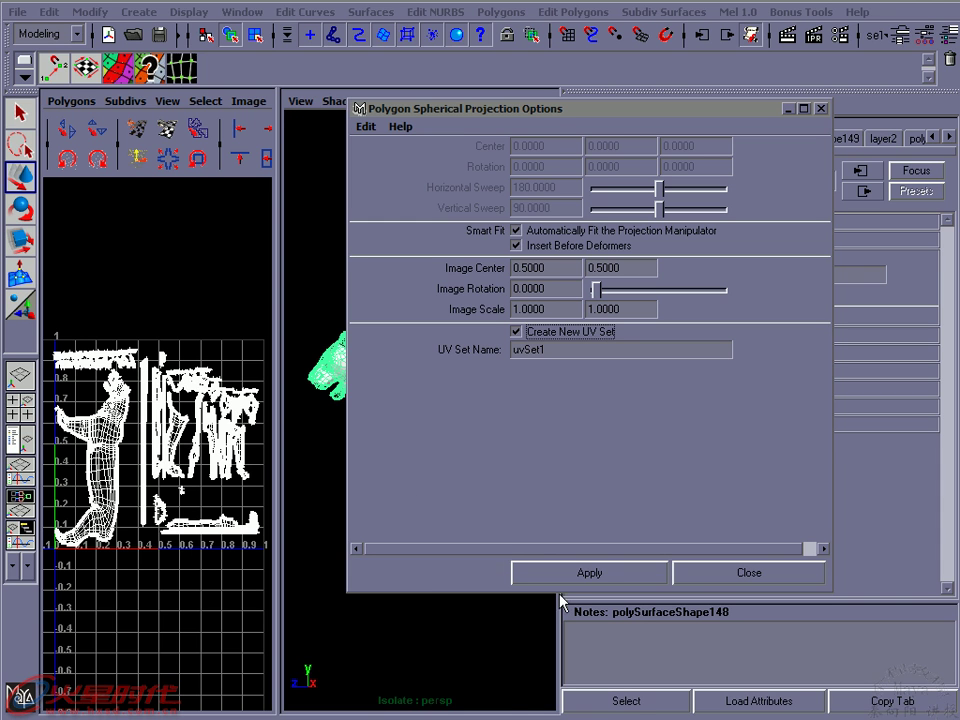
left_click(594, 572)
left_click(697, 578)
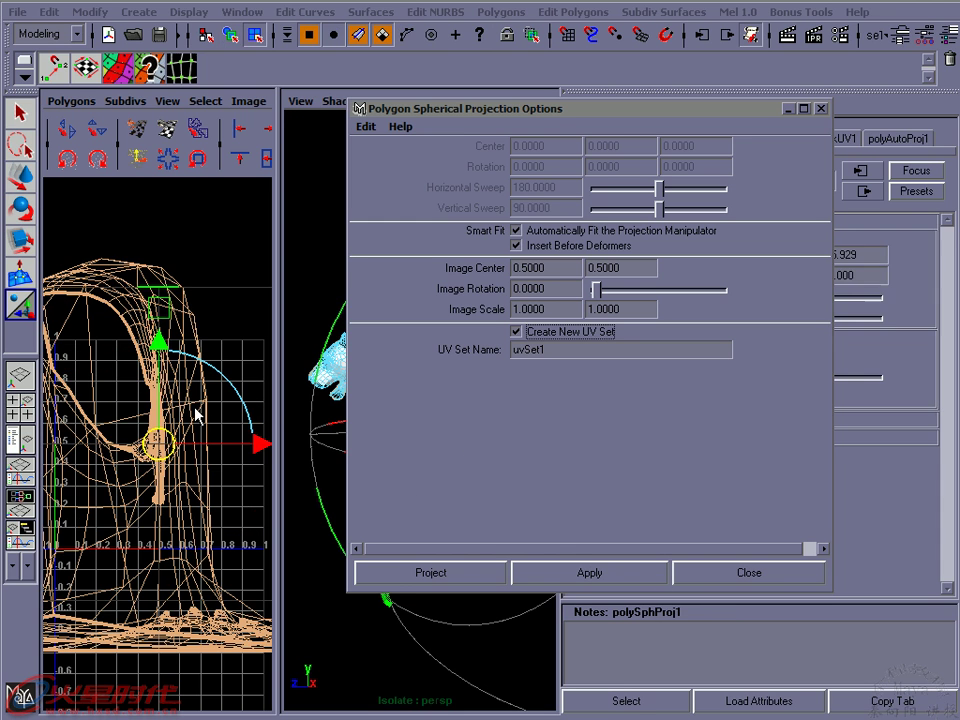
scroll(215, 427, "down", 3)
scroll(215, 427, "down", 2)
scroll(215, 435, "down", 1)
scroll(220, 452, "down", 2)
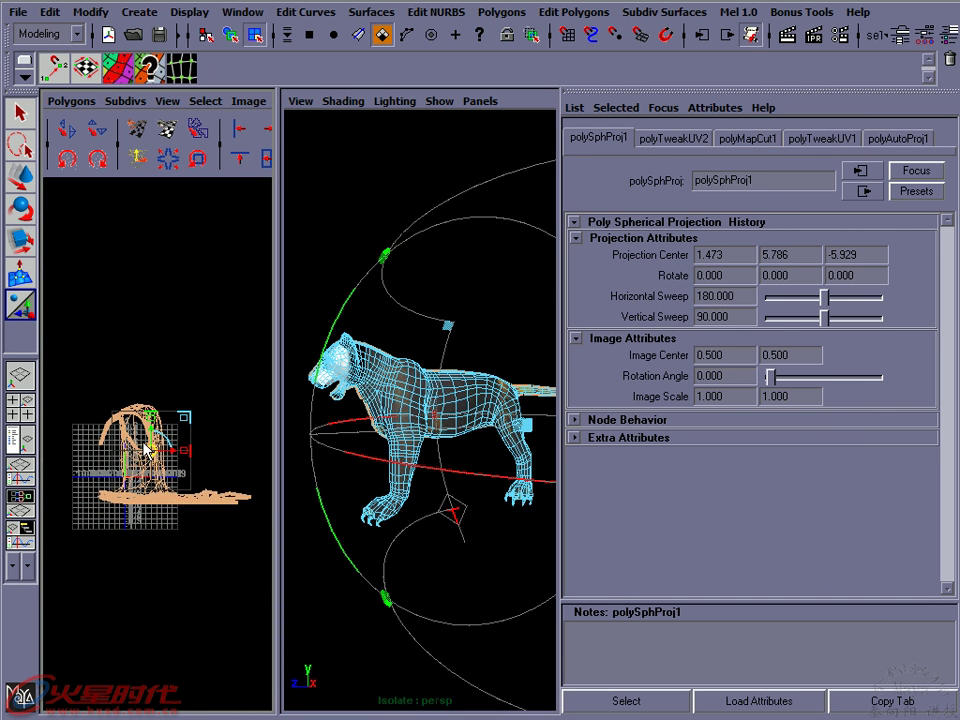
scroll(214, 450, "up", 2)
Return to object mode, reselect the panther mesh on uvSet1, and open Polygons > Copy UVs to UV Set
left_click(313, 227)
right_click_drag(431, 392, 413, 400)
key("F8")
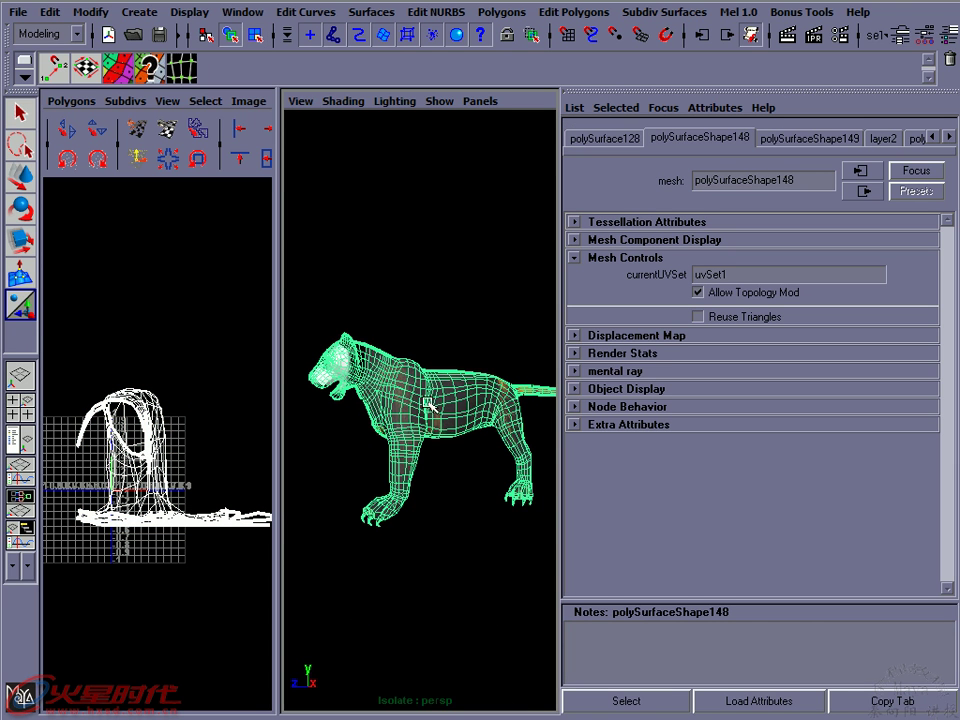
left_click_drag(424, 398, 437, 393, "alt")
left_click(433, 317)
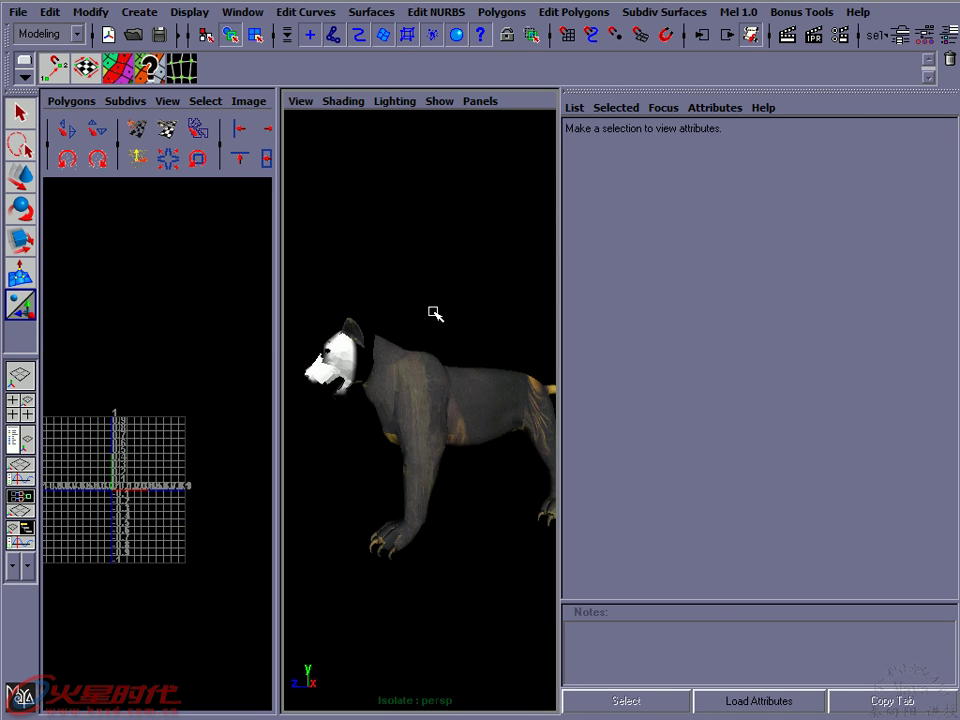
left_click(413, 381)
key("F8")
key("F8")
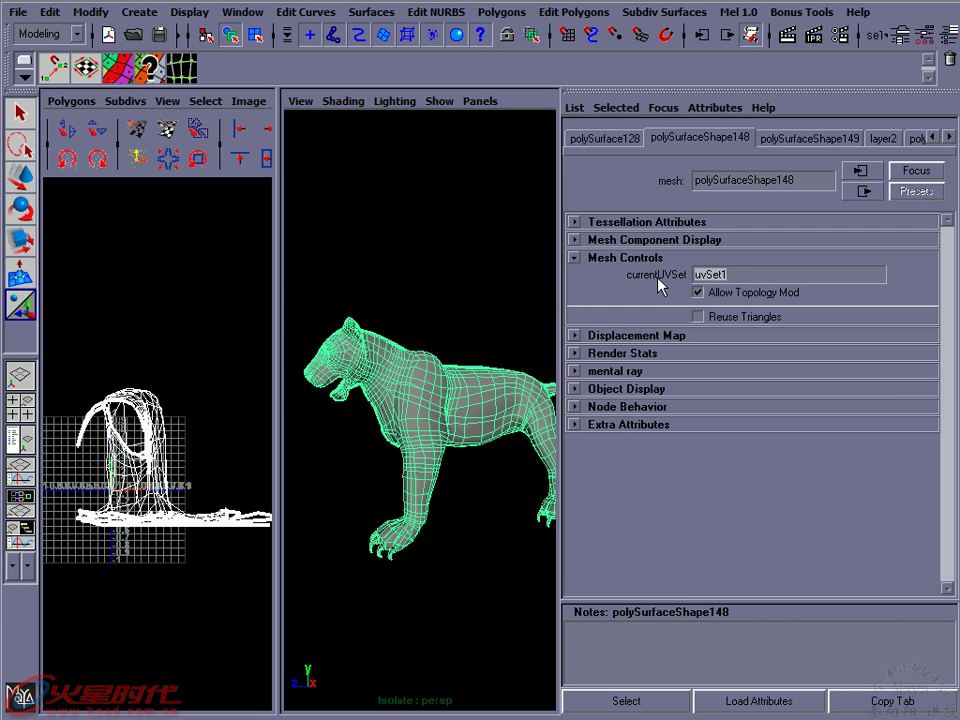
left_click(72, 101)
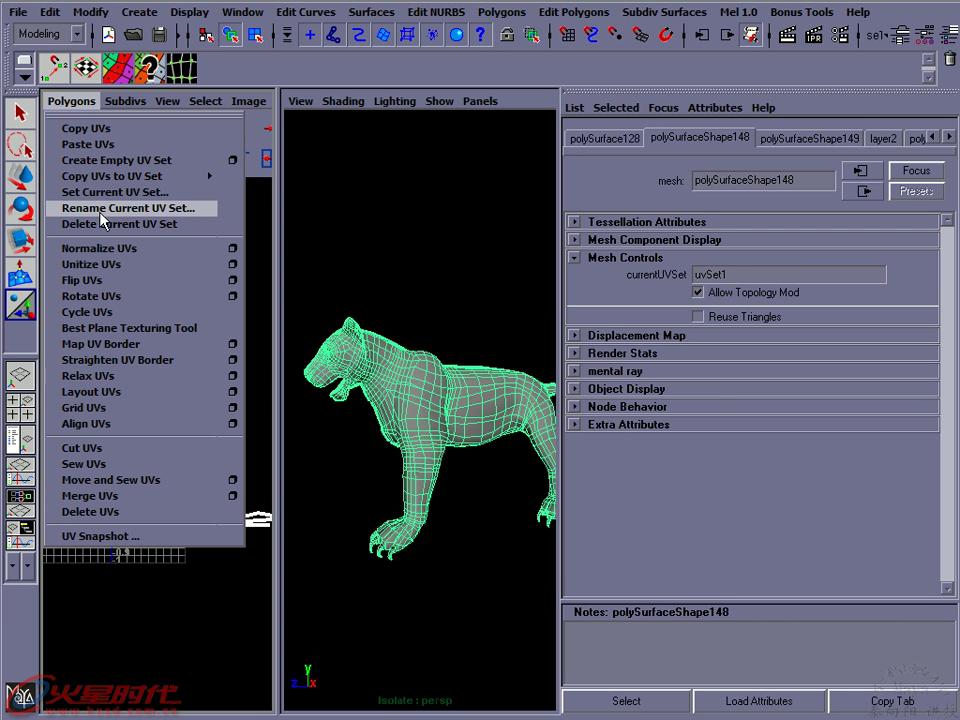
mouse_move(112, 176)
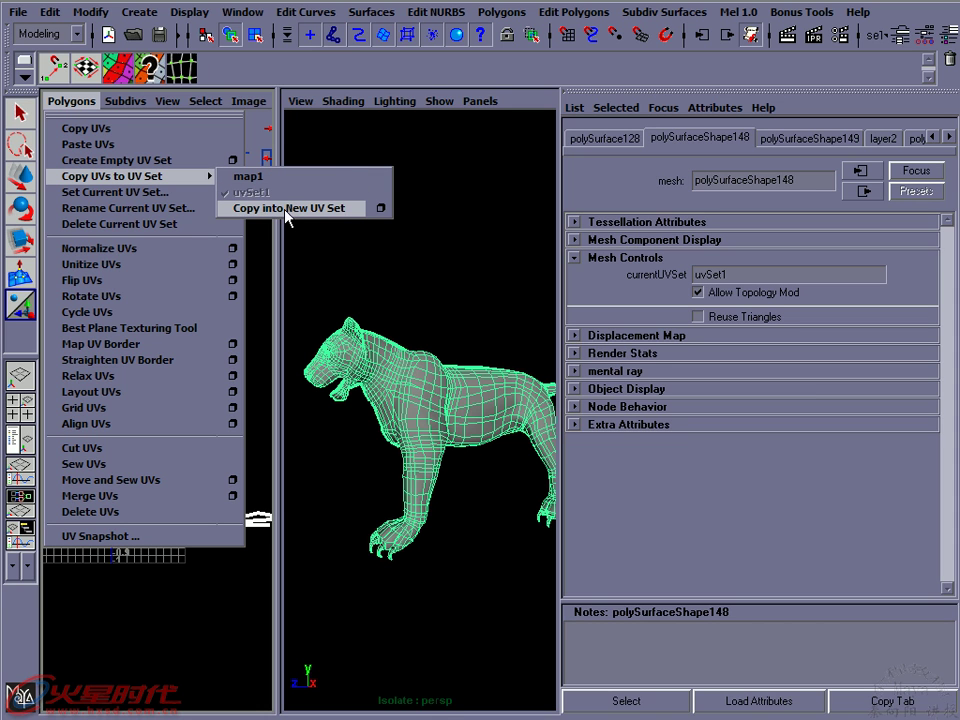
Copy the uvSet1 UVs into a new UV set, uvSet, and reselect the panther in smooth shading
left_click(336, 208)
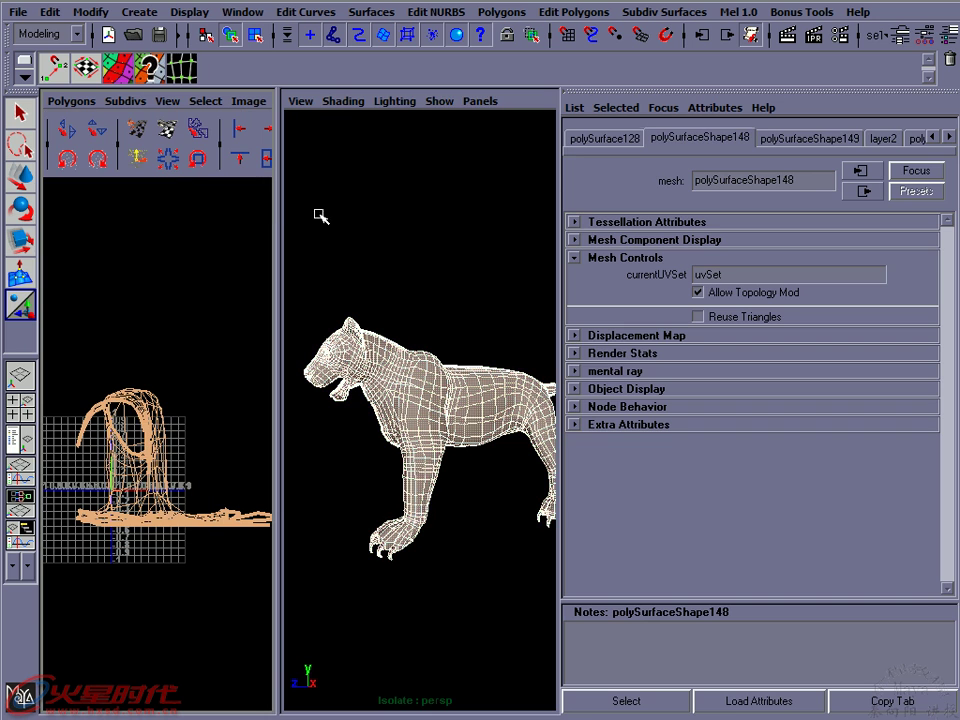
key("5")
left_click(405, 290)
left_click(420, 360)
Recheck the Polygons UV commands, then box-select the whole panther mesh again
left_click(70, 101)
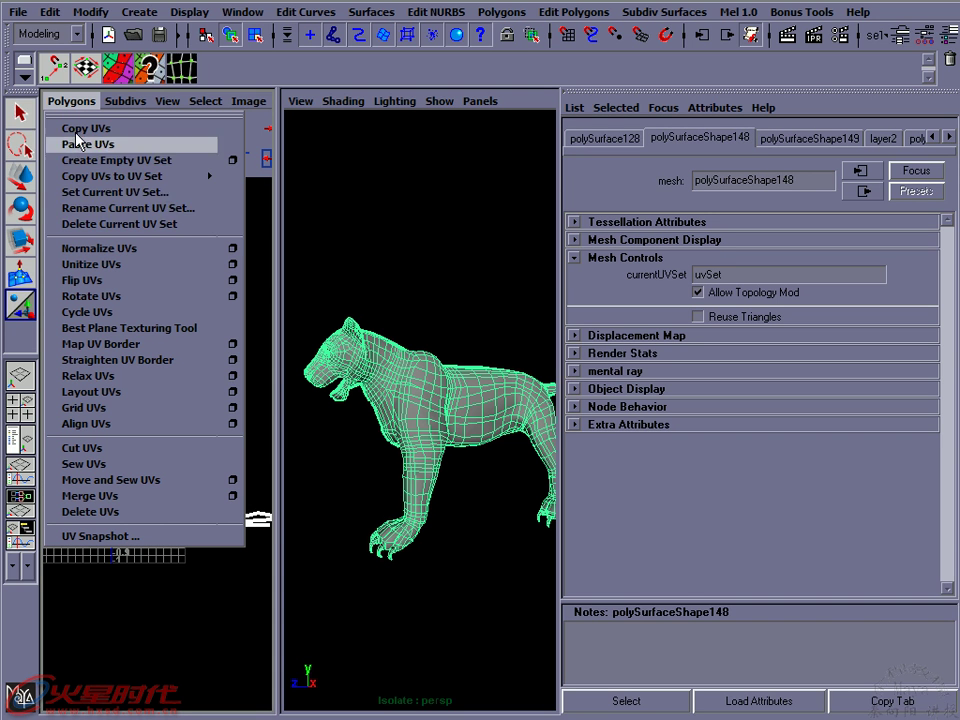
mouse_move(112, 176)
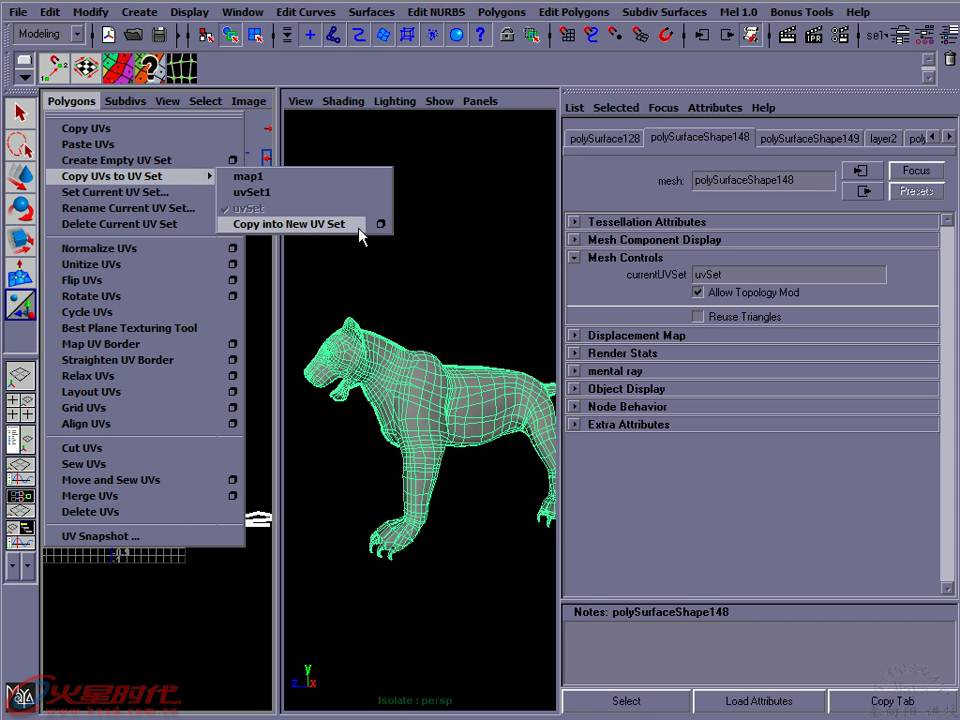
left_click(411, 290)
left_click(388, 432)
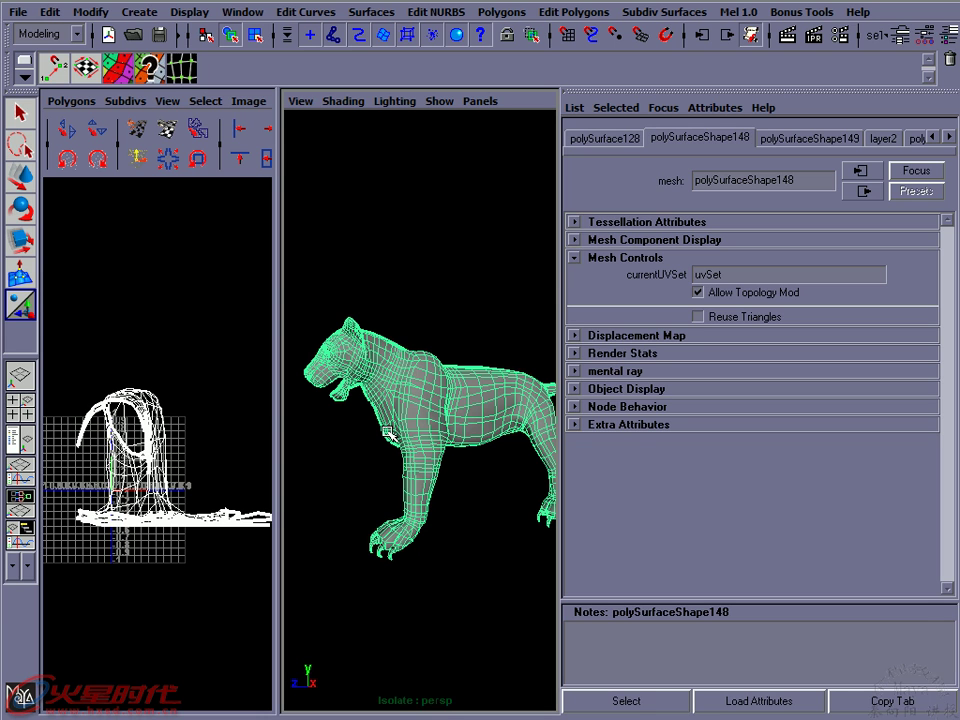
left_click(412, 300)
left_click_drag(417, 302, 388, 418)
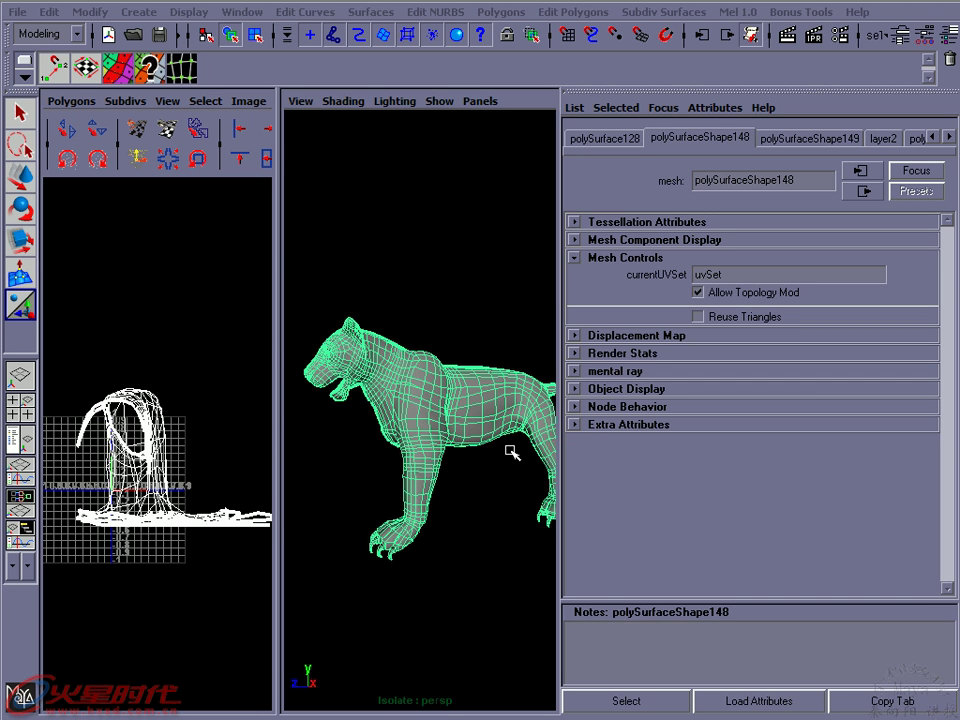
left_click(442, 349)
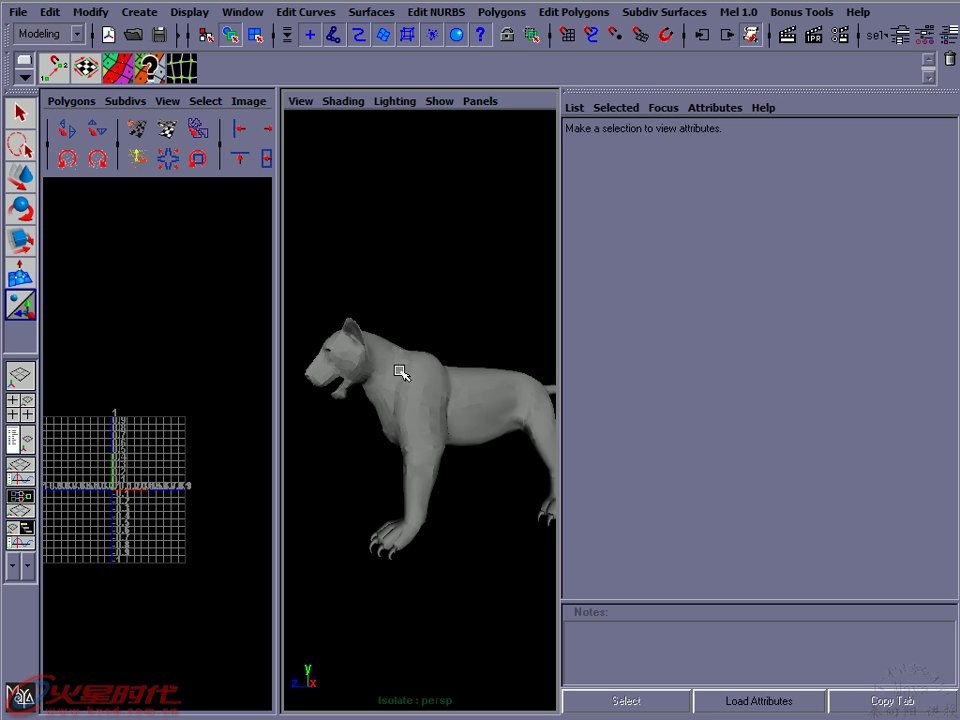
left_click(403, 381)
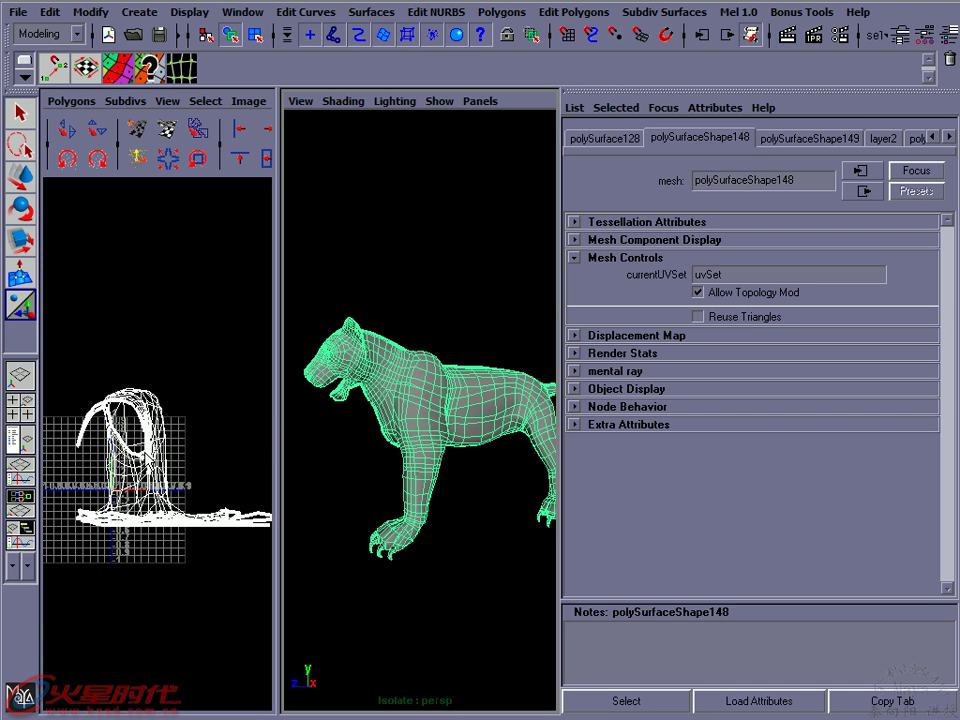